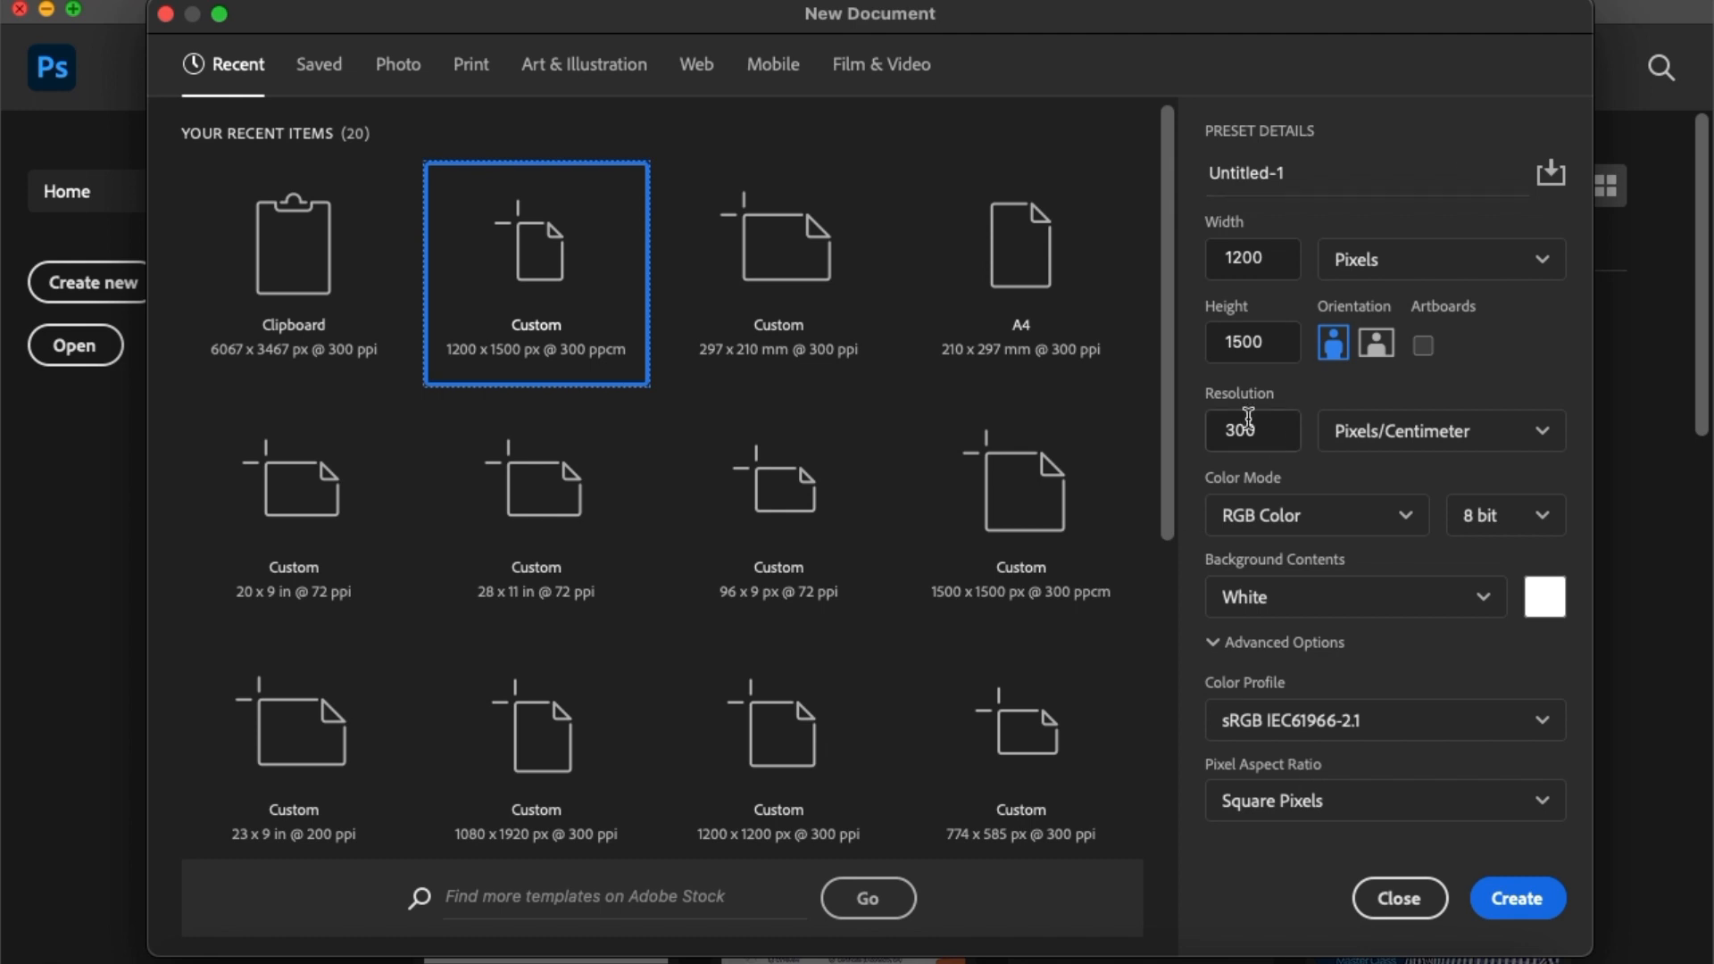
# Create a 1200 × 1500 px document at 300 pixels/centimeter and paste the bookshelf photo into it
pyautogui.click(1496, 900)
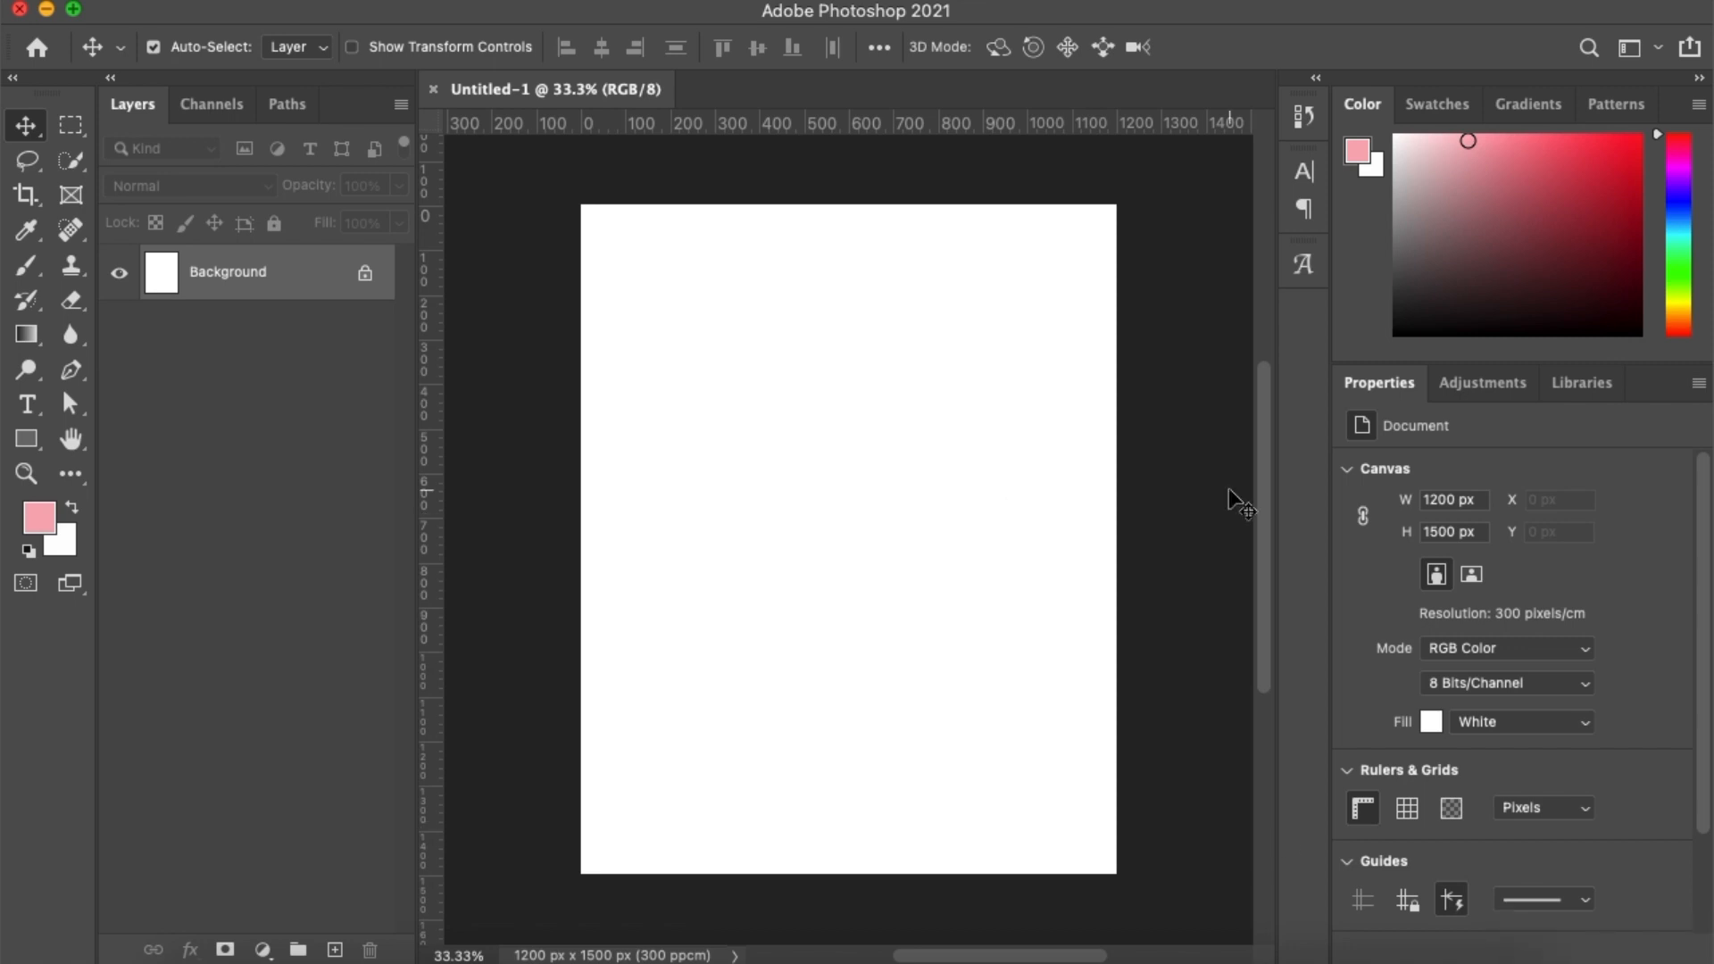
pyautogui.hotkey('ctrl', 'Right')
pyautogui.scroll(-5, 891, 517)
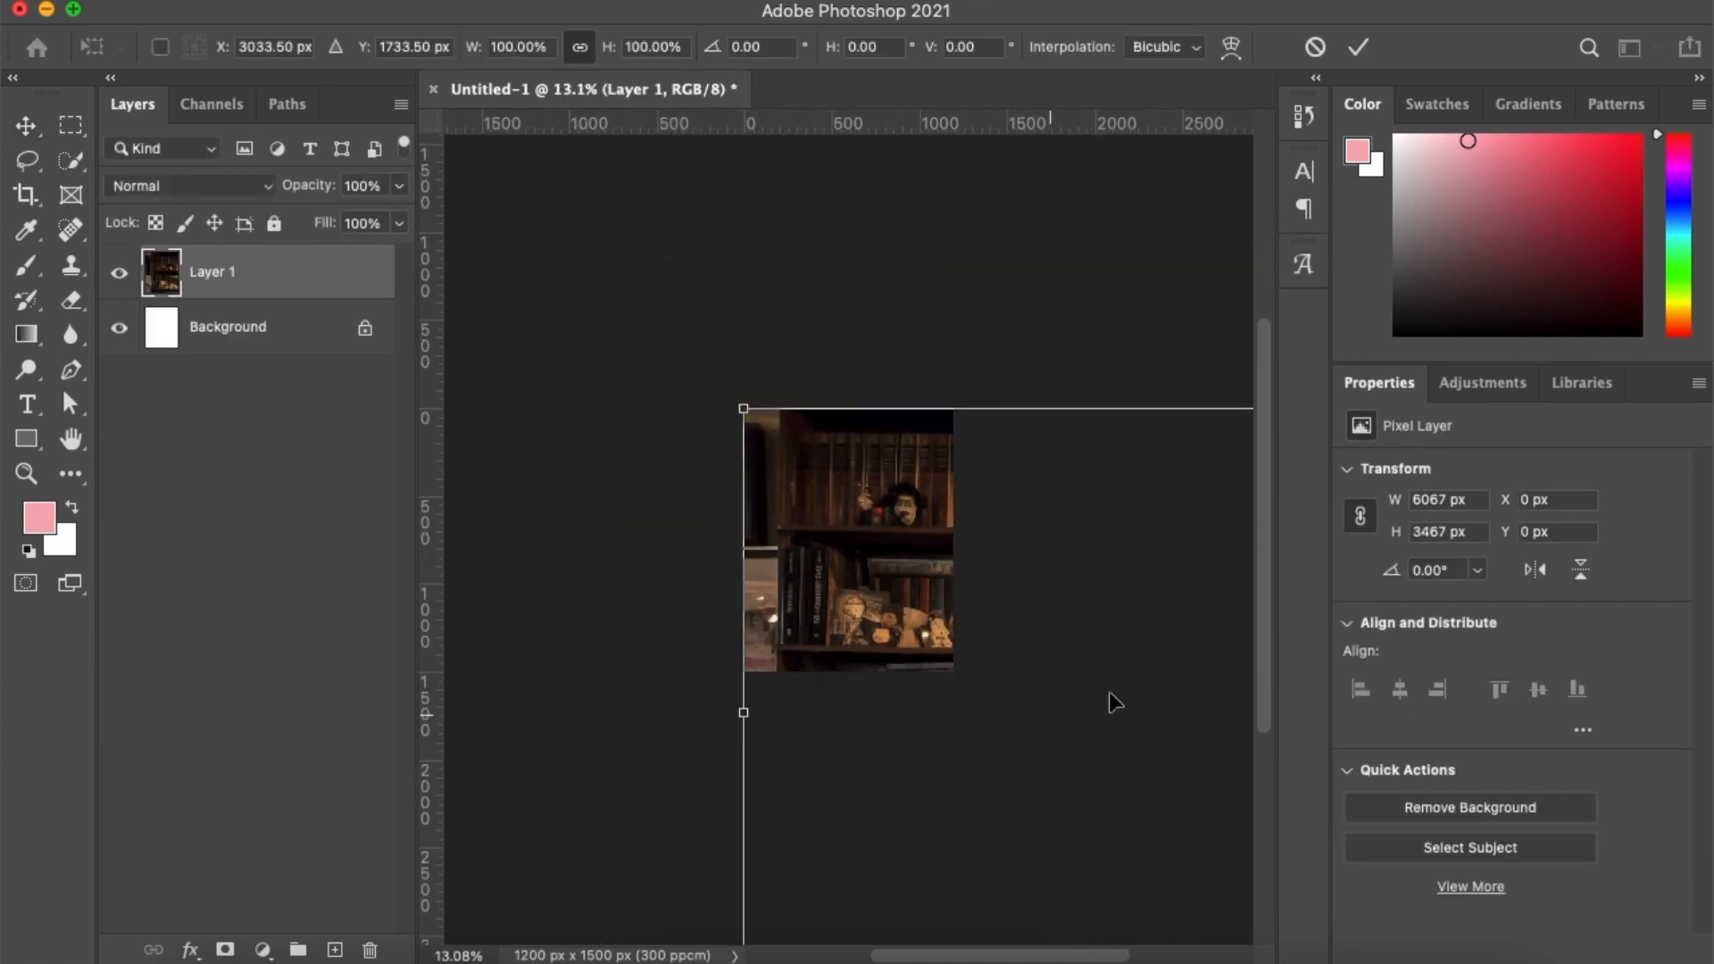
# Scale the bookshelf photo down to about 2897 × 1656 px and position its shelves to fill the canvas
pyautogui.scroll(-5, 1110, 701)
pyautogui.hscroll(3, 1110, 701)
pyautogui.moveTo(1124, 766); pyautogui.dragTo(998, 447)
pyautogui.moveTo(1147, 364); pyautogui.dragTo(743, 349)
pyautogui.hscroll(-3, 752, 342)
pyautogui.scroll(5, 753, 341)
pyautogui.moveTo(859, 426); pyautogui.dragTo(774, 394)
pyautogui.moveTo(913, 441); pyautogui.dragTo(881, 430)
pyautogui.press('Return')
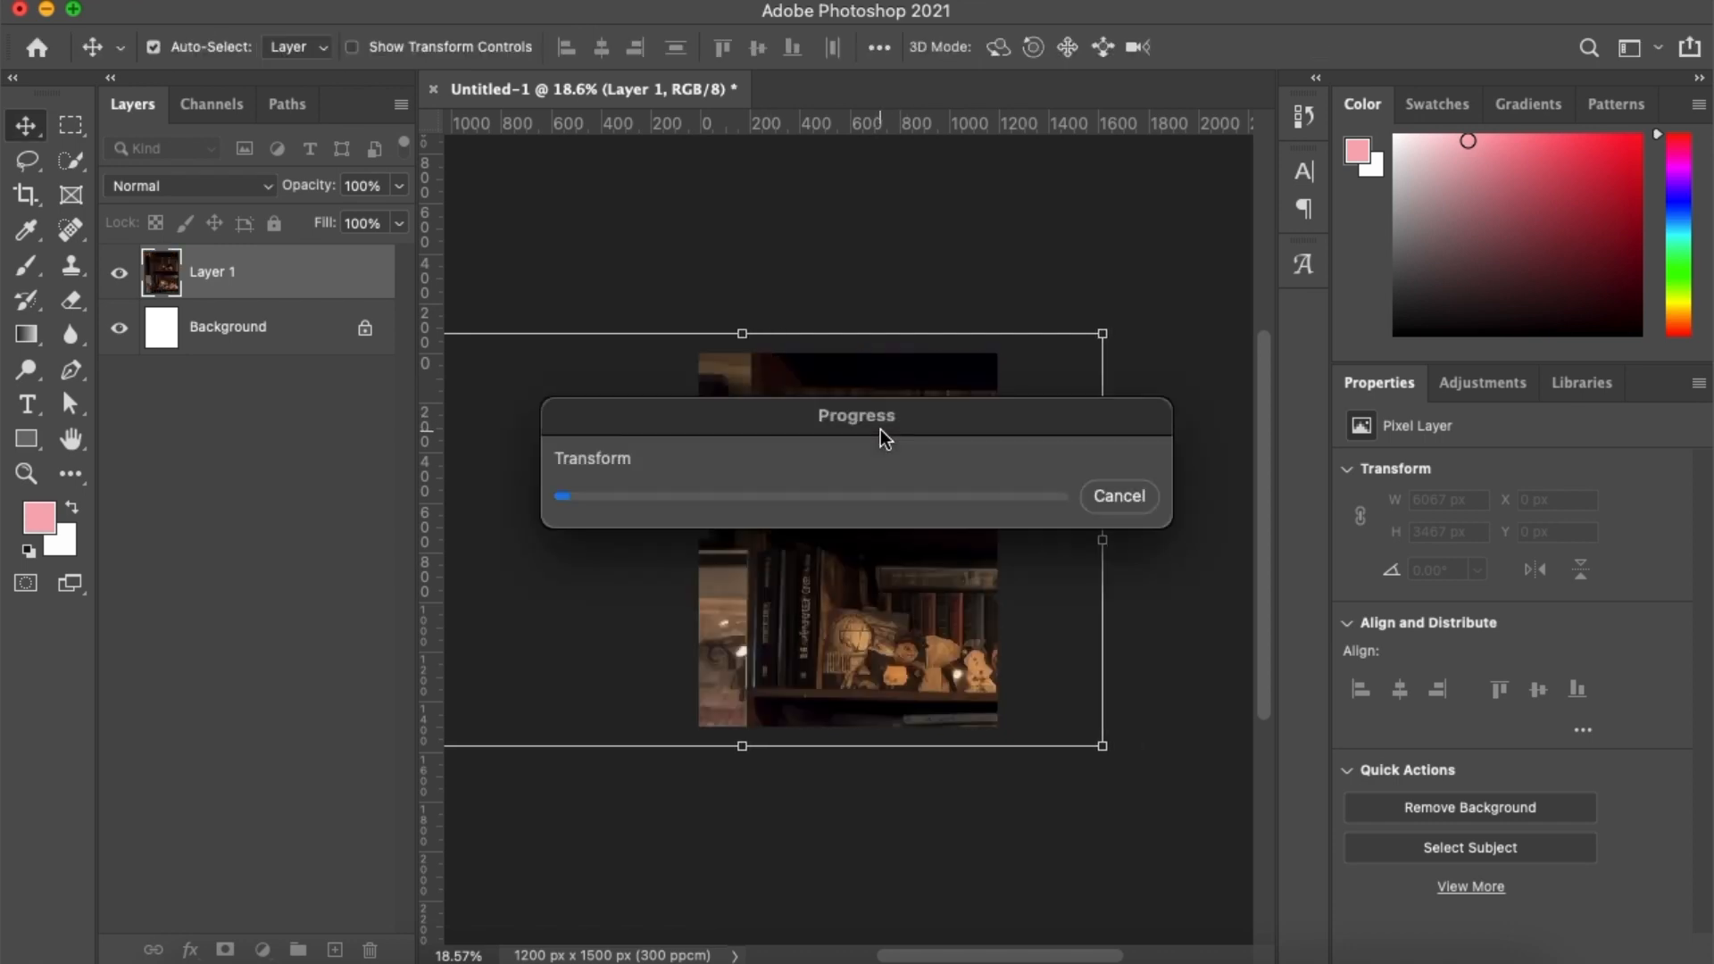
# Copy young-man-with-curly-hair-shirt-with-pattern.jpg from the Thriller Poster folder and paste it into the Photoshop document
pyautogui.hotkey('ctrl', 'Right')
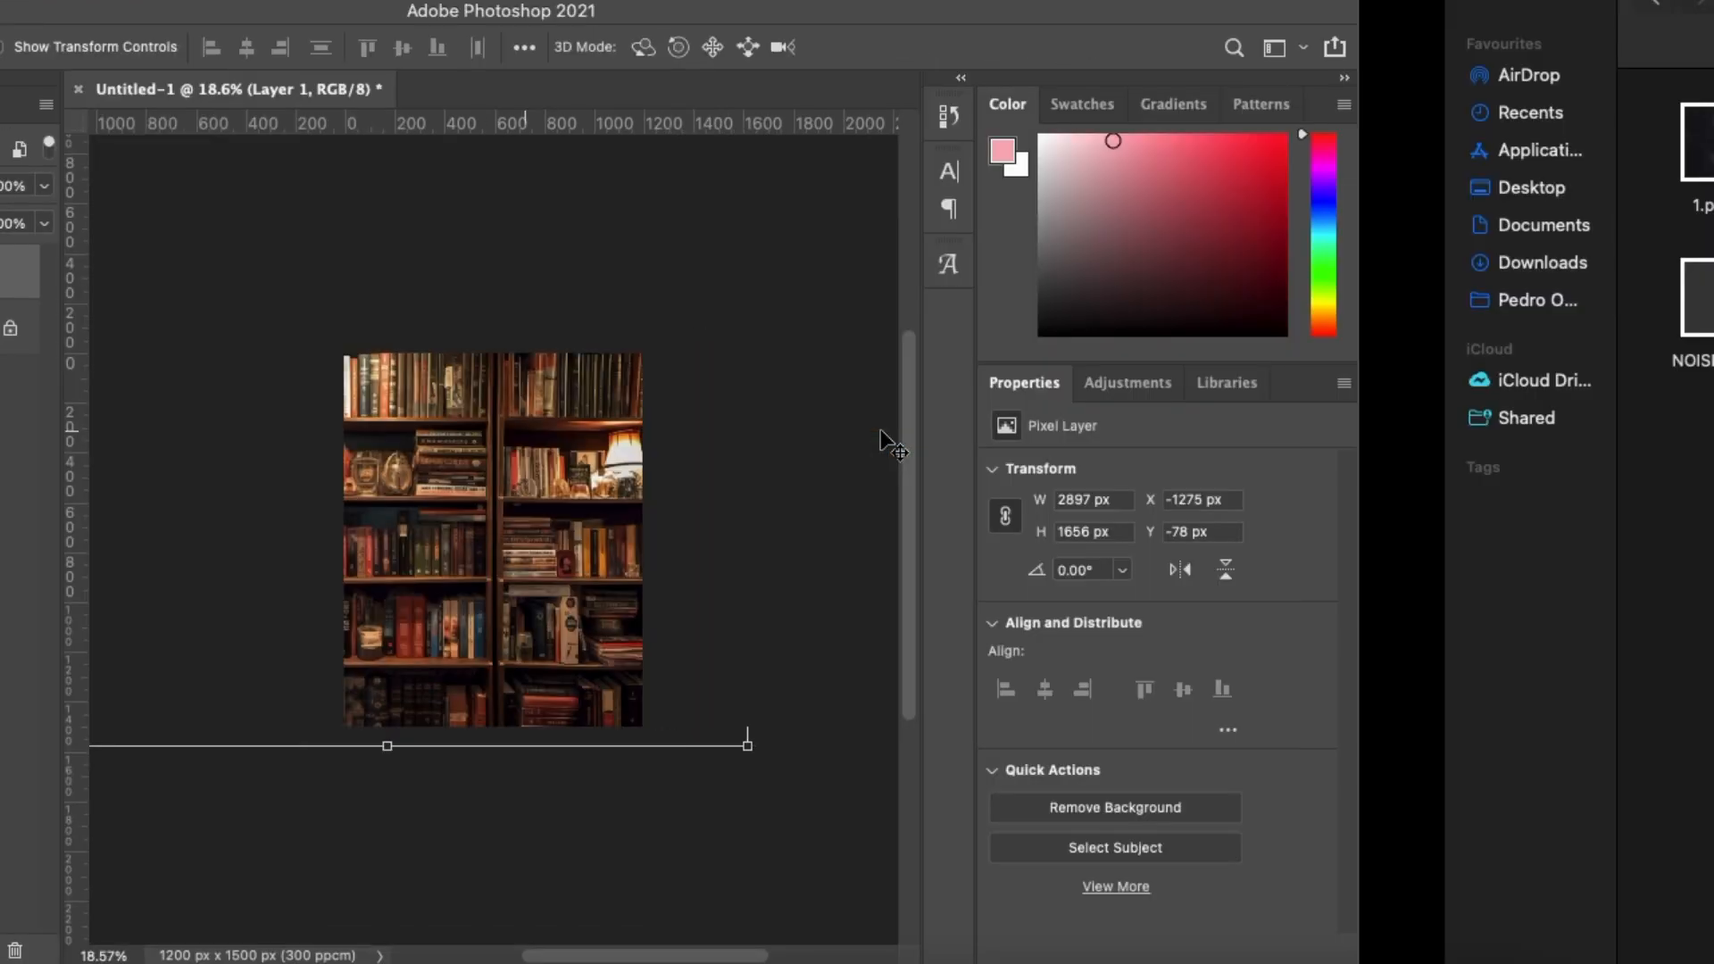
pyautogui.click(1096, 308)
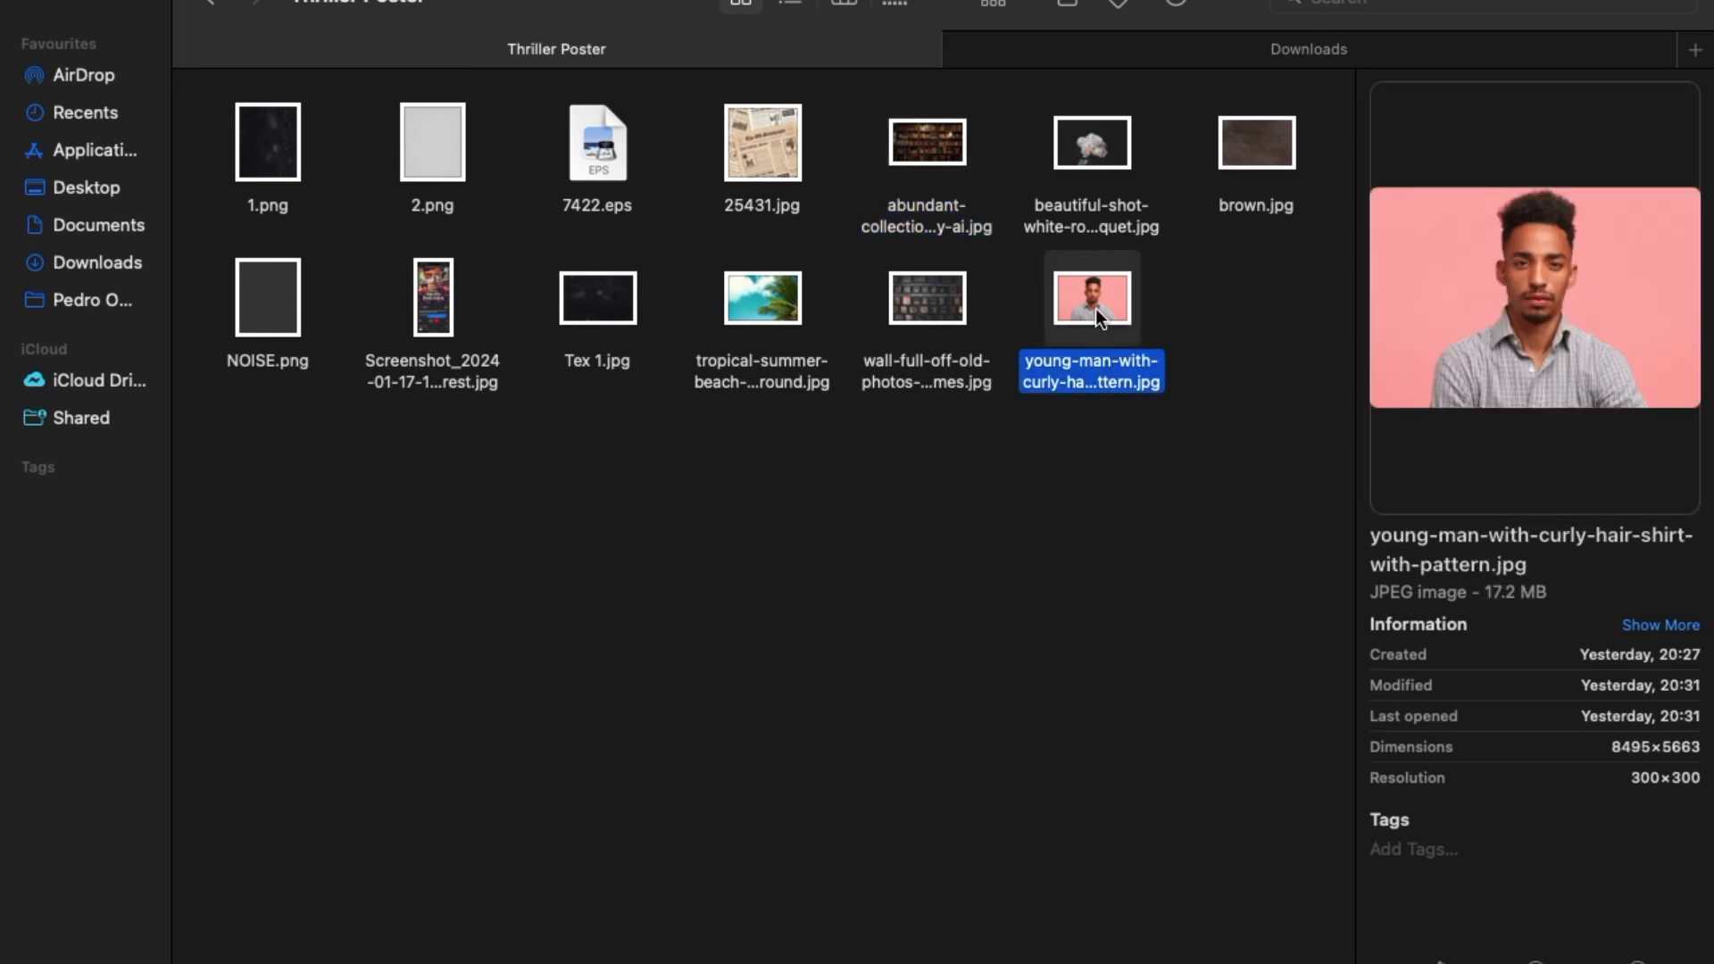
pyautogui.hotkey('ctrl', 'Left')
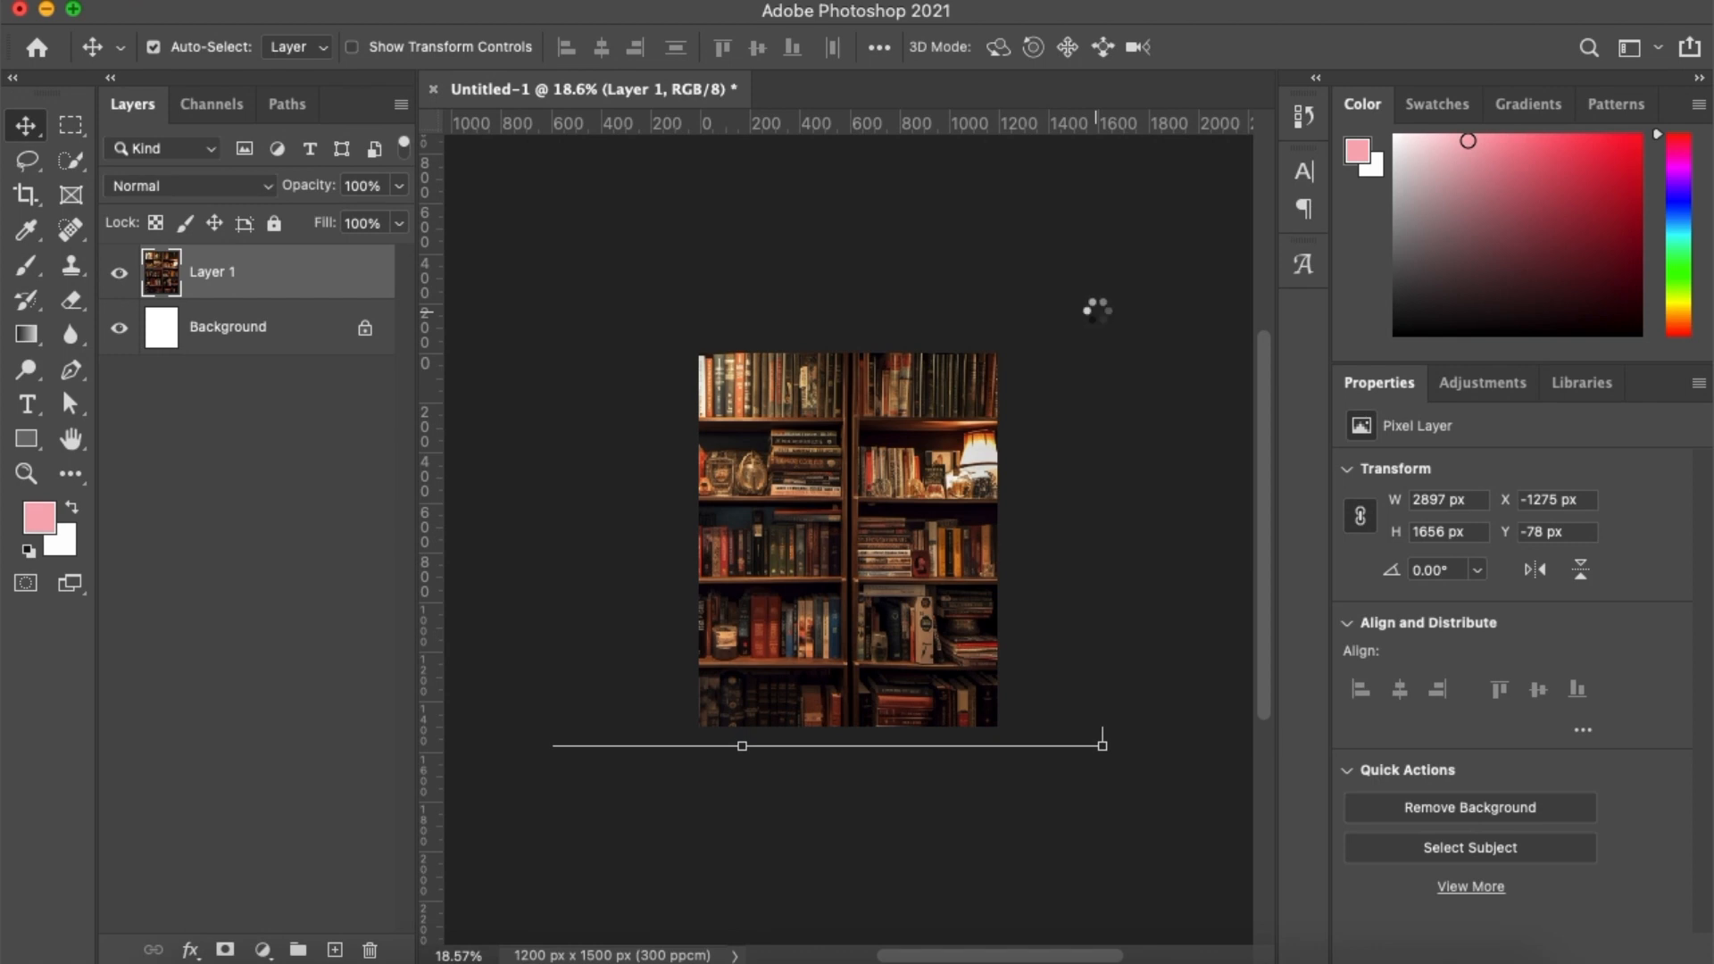
# Scale the man's photo to 24.63%, aligned with the canvas's upper edge, and remove its background
pyautogui.scroll(-5, 995, 598)
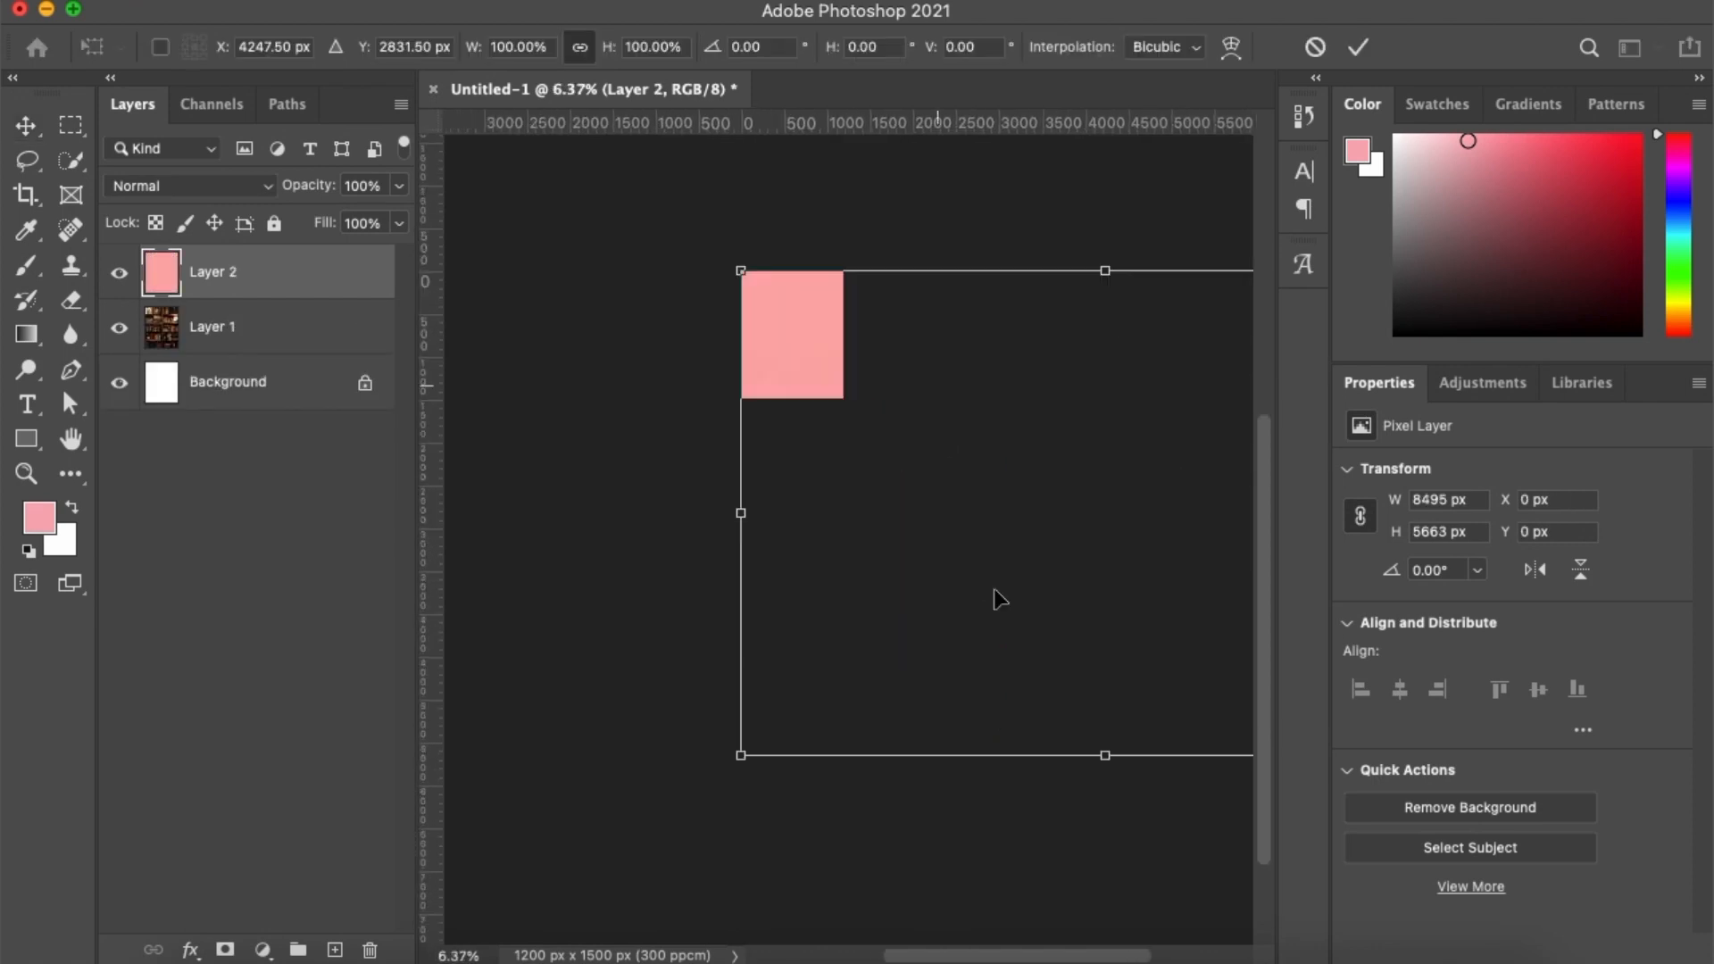
pyautogui.hscroll(4, 994, 597)
pyautogui.scroll(2, 995, 598)
pyautogui.moveTo(980, 836); pyautogui.dragTo(849, 460)
pyautogui.moveTo(979, 409); pyautogui.dragTo(672, 405)
pyautogui.press('super+0')
pyautogui.moveTo(847, 802); pyautogui.dragTo(842, 766)
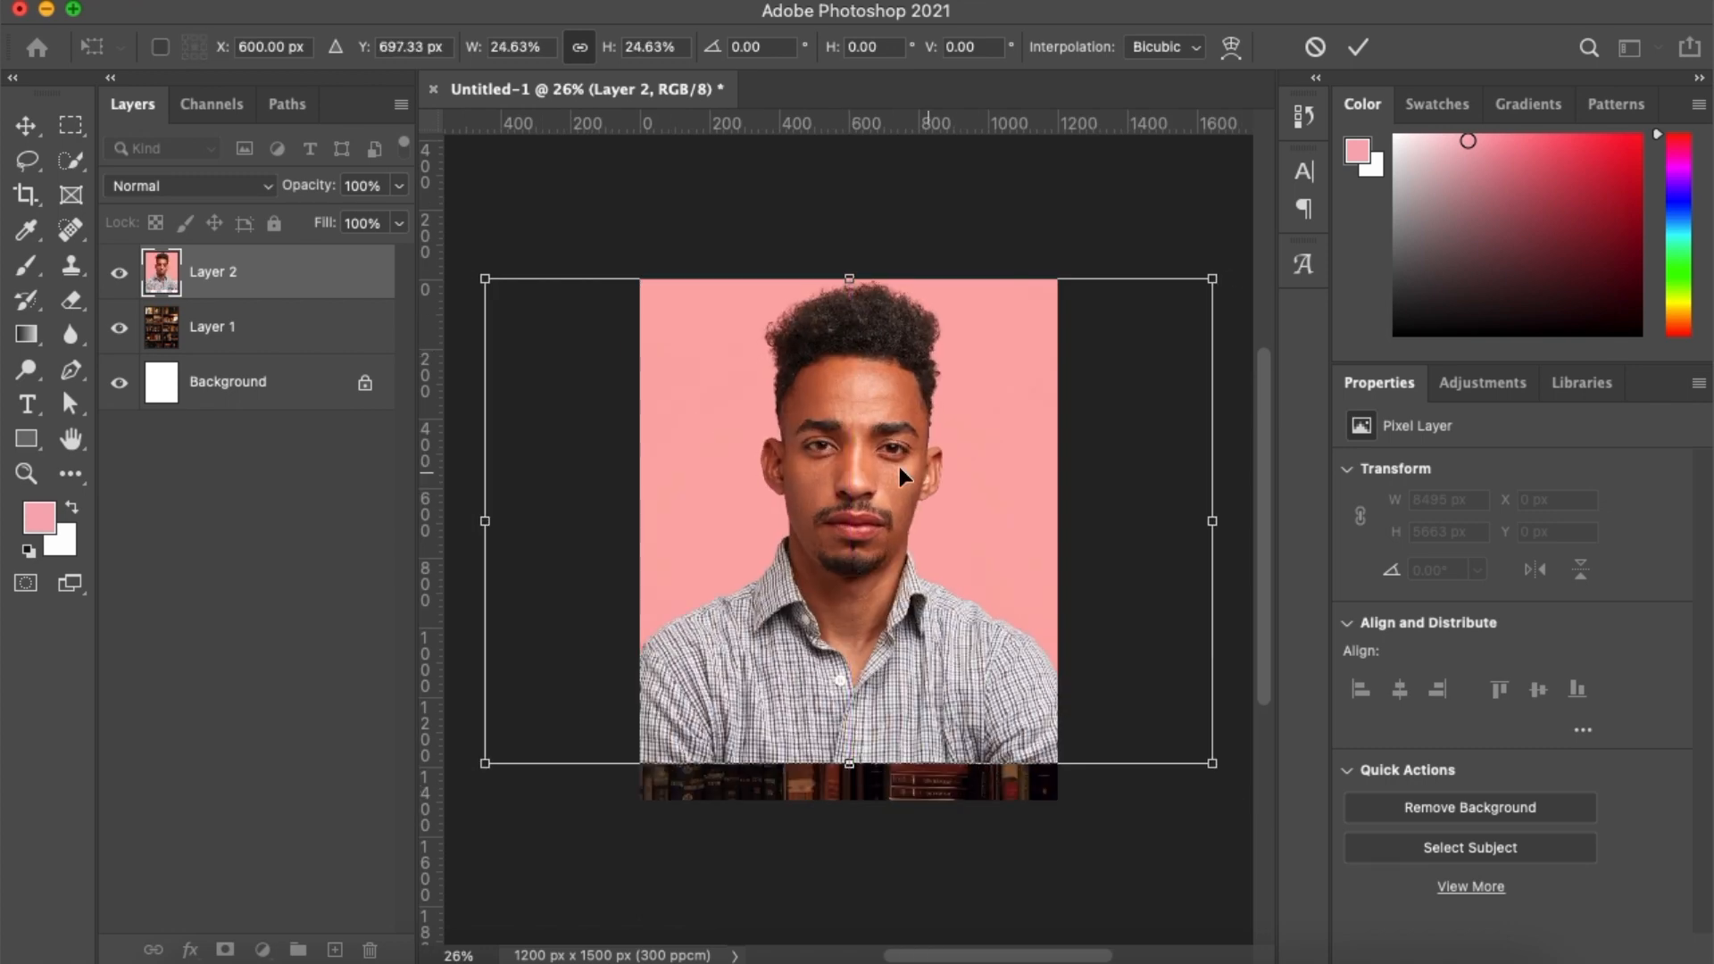
pyautogui.moveTo(888, 460); pyautogui.dragTo(878, 461)
pyautogui.press('Return')
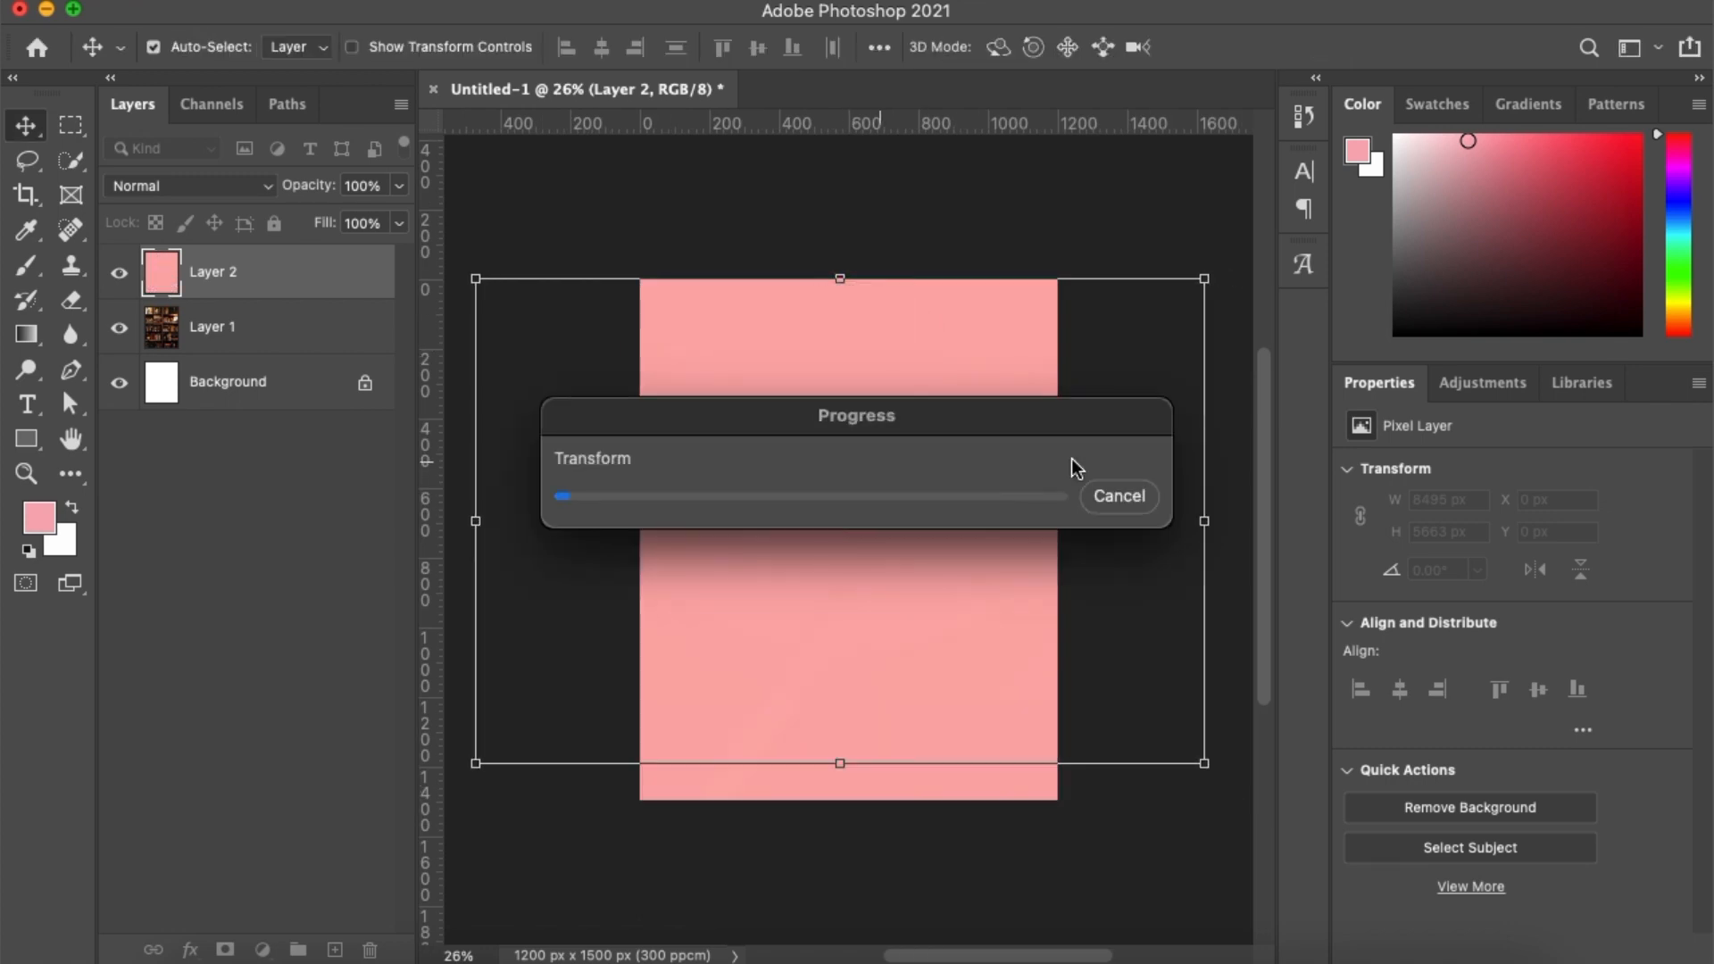
pyautogui.click(1435, 806)
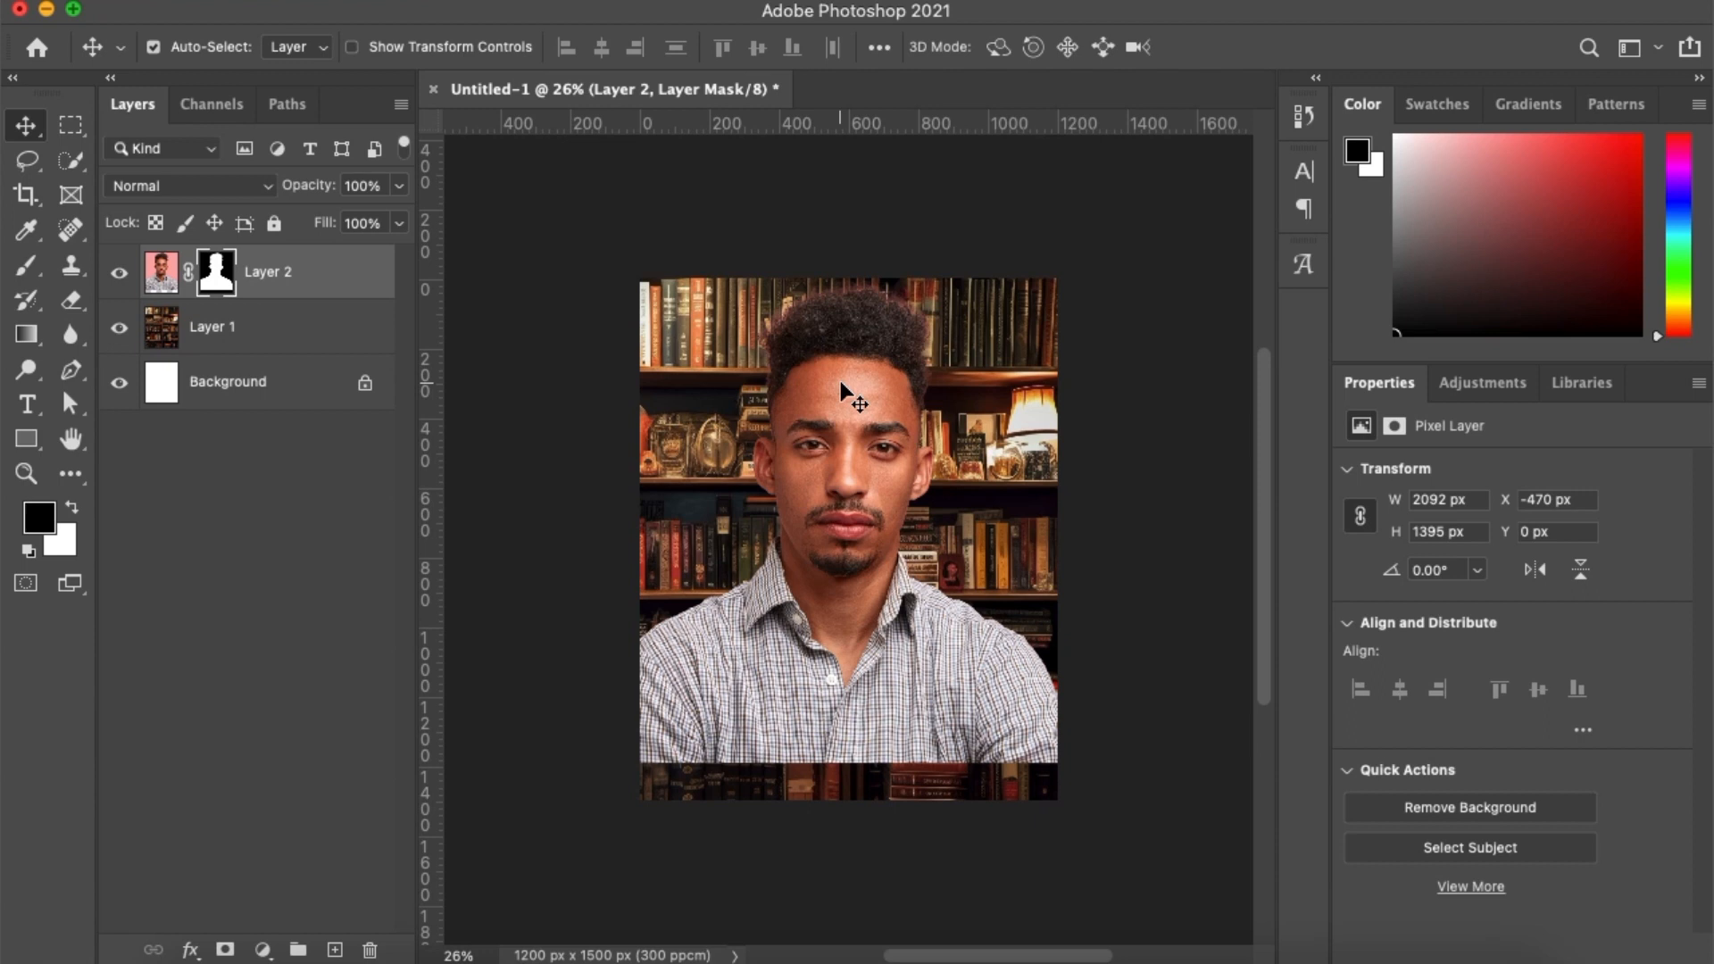
# Switch to Illustrator and copy the torn-edge strips of 7422.eps into the Photoshop document as a smart object
pyautogui.hotkey('ctrl', 'Up')
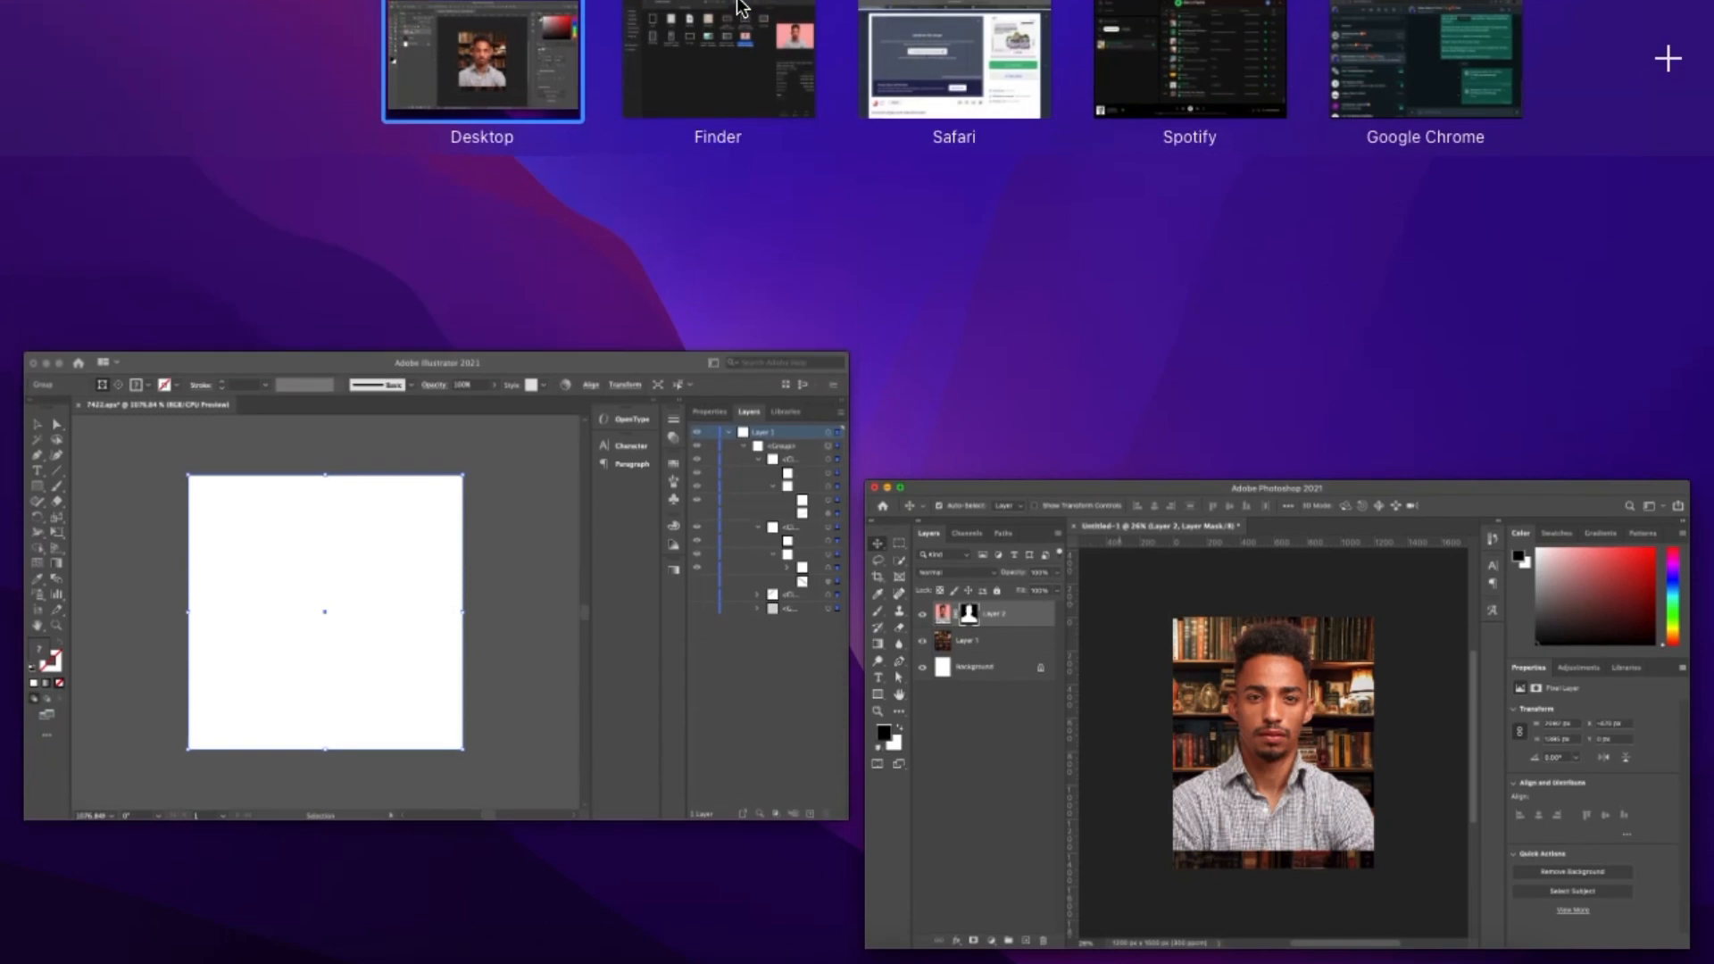
pyautogui.click(740, 9)
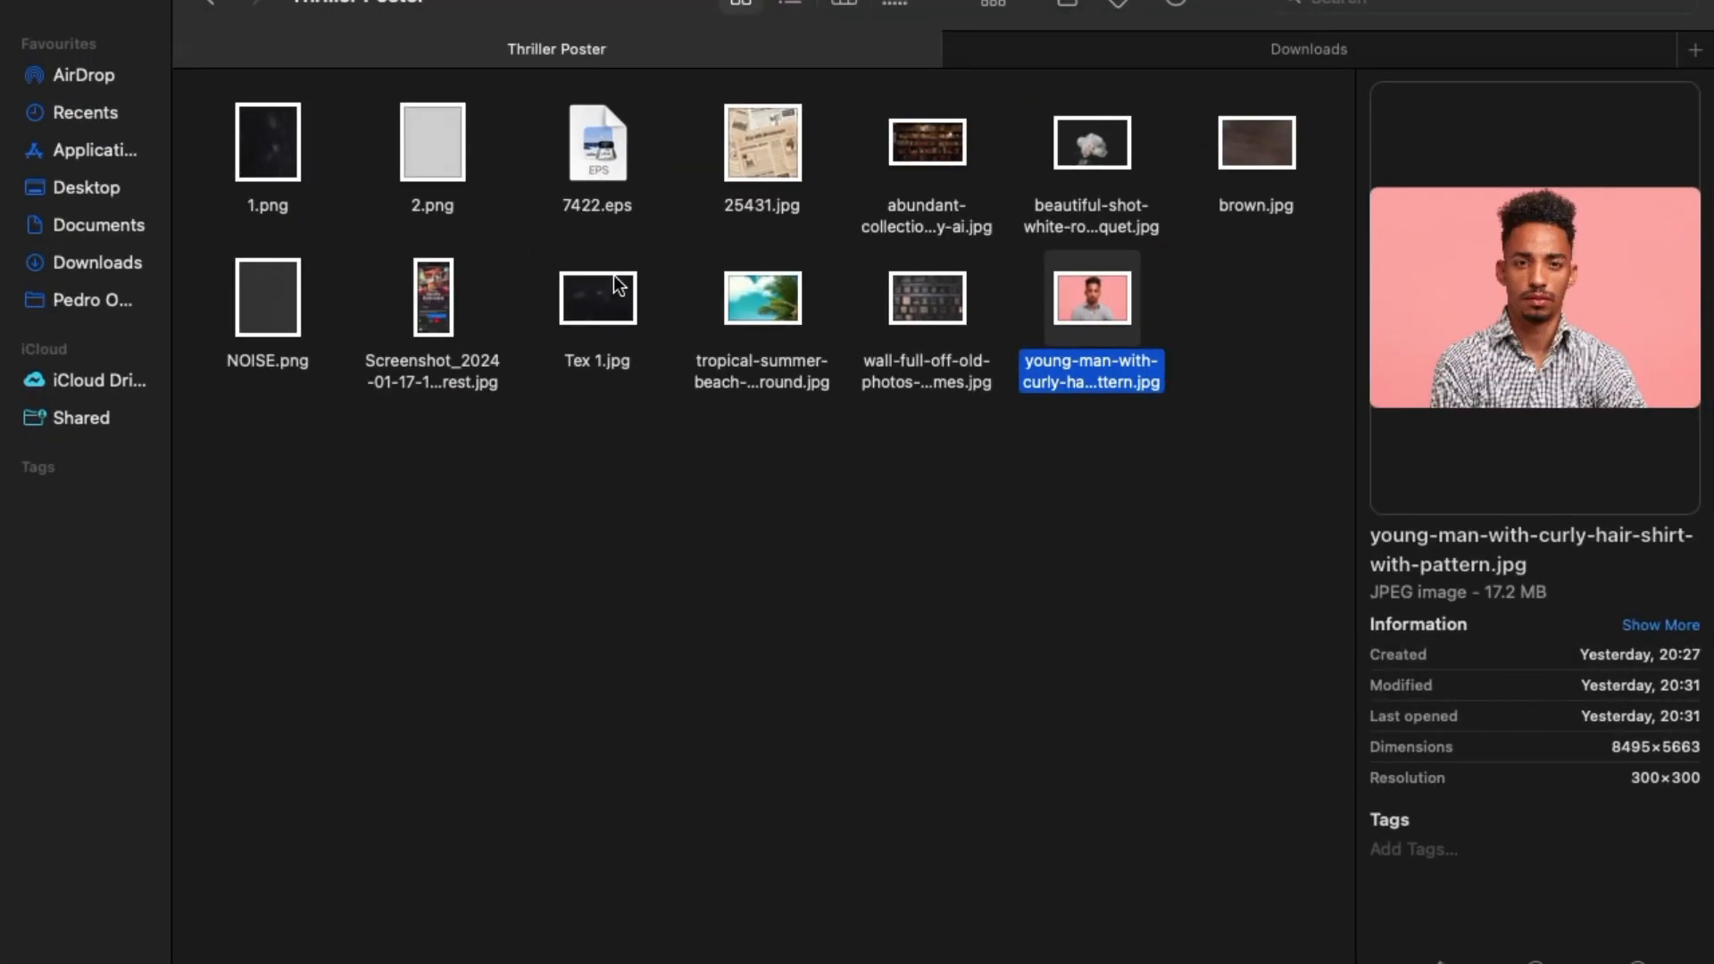
pyautogui.hotkey('ctrl', 'Up')
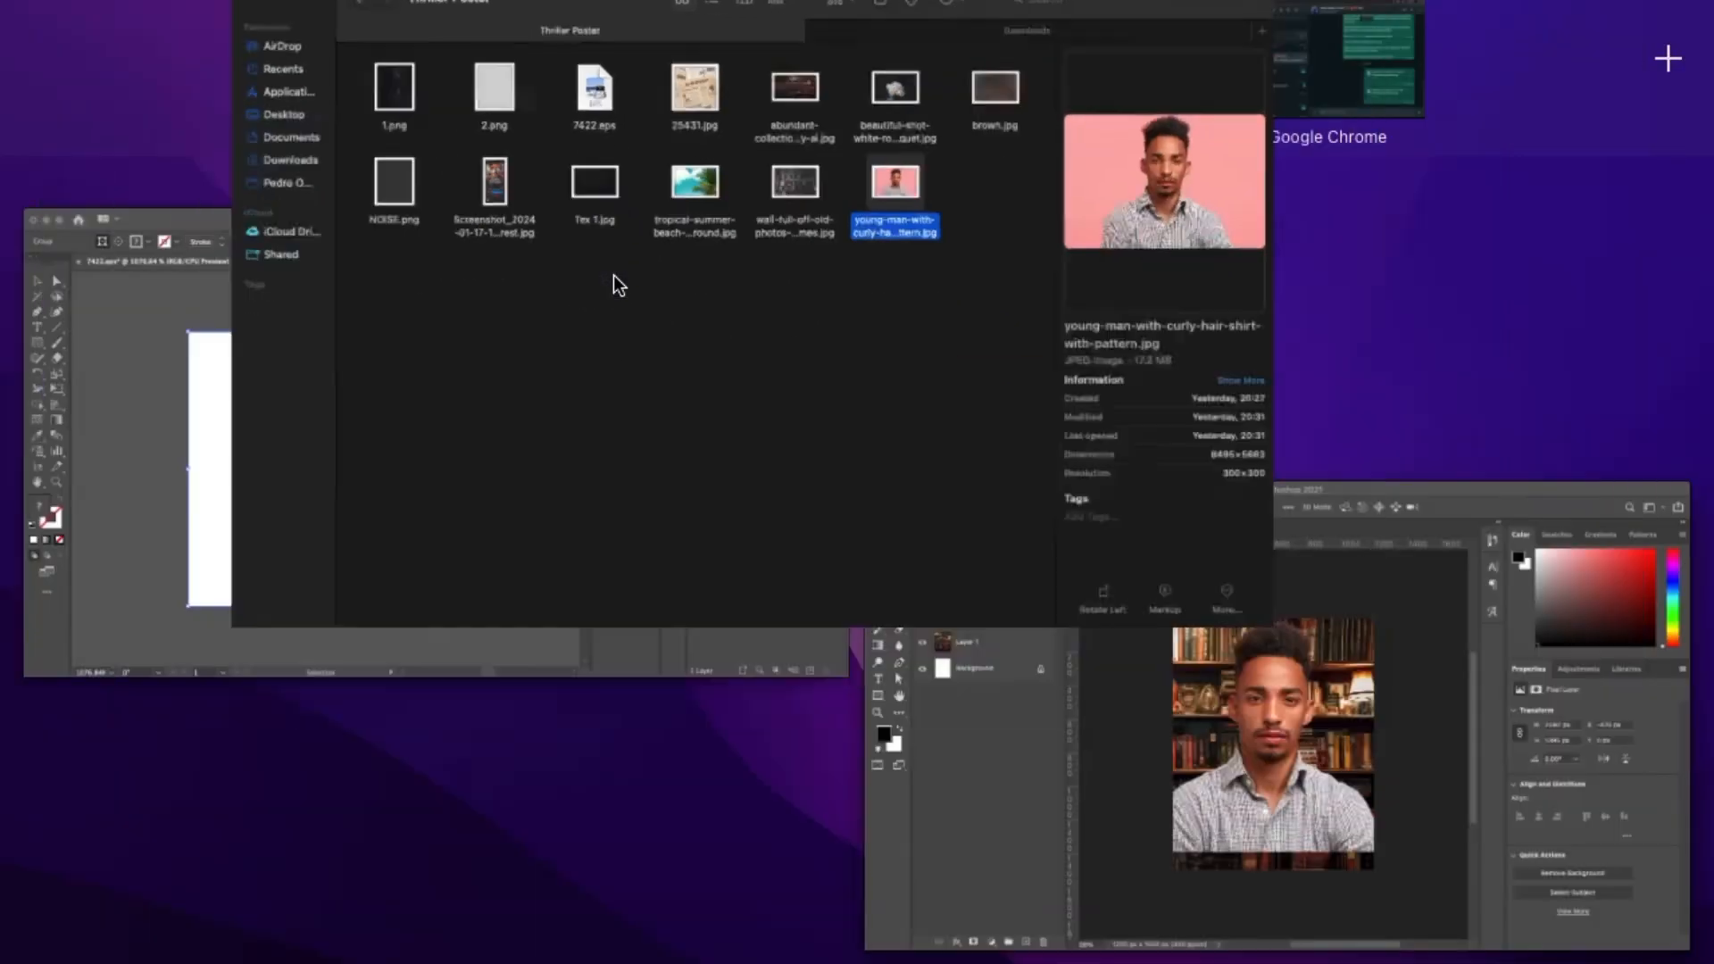
pyautogui.click(364, 462)
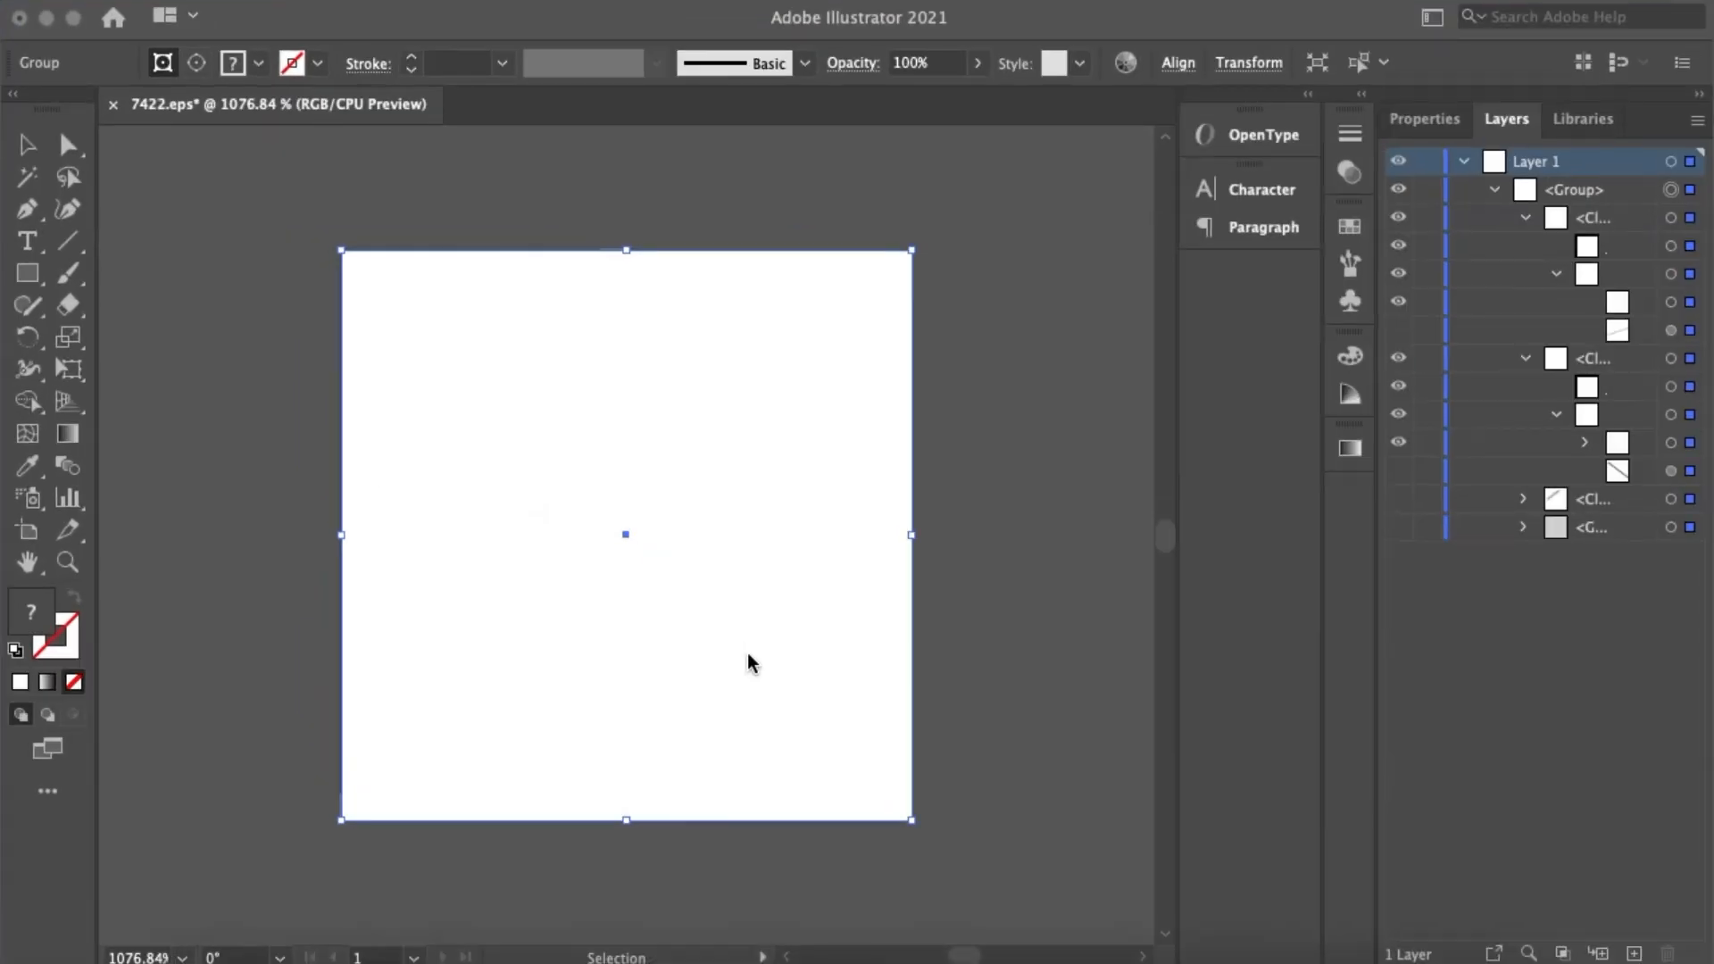
pyautogui.click(746, 661)
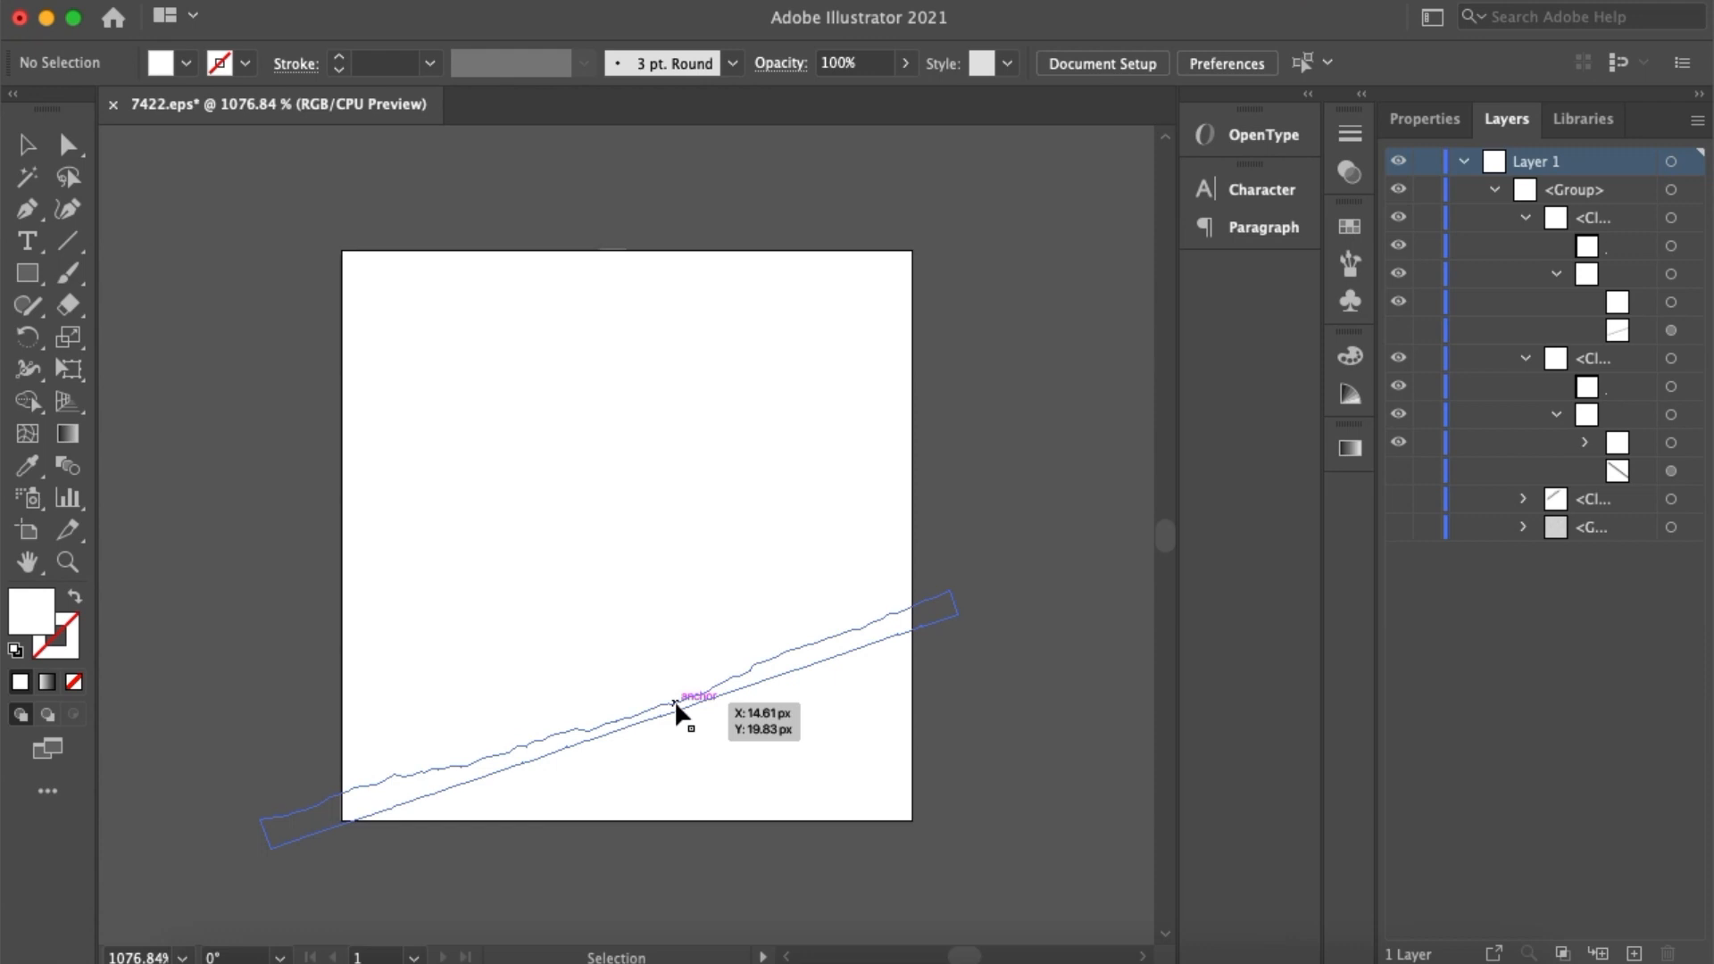
pyautogui.moveTo(626, 535); pyautogui.dragTo(735, 783)
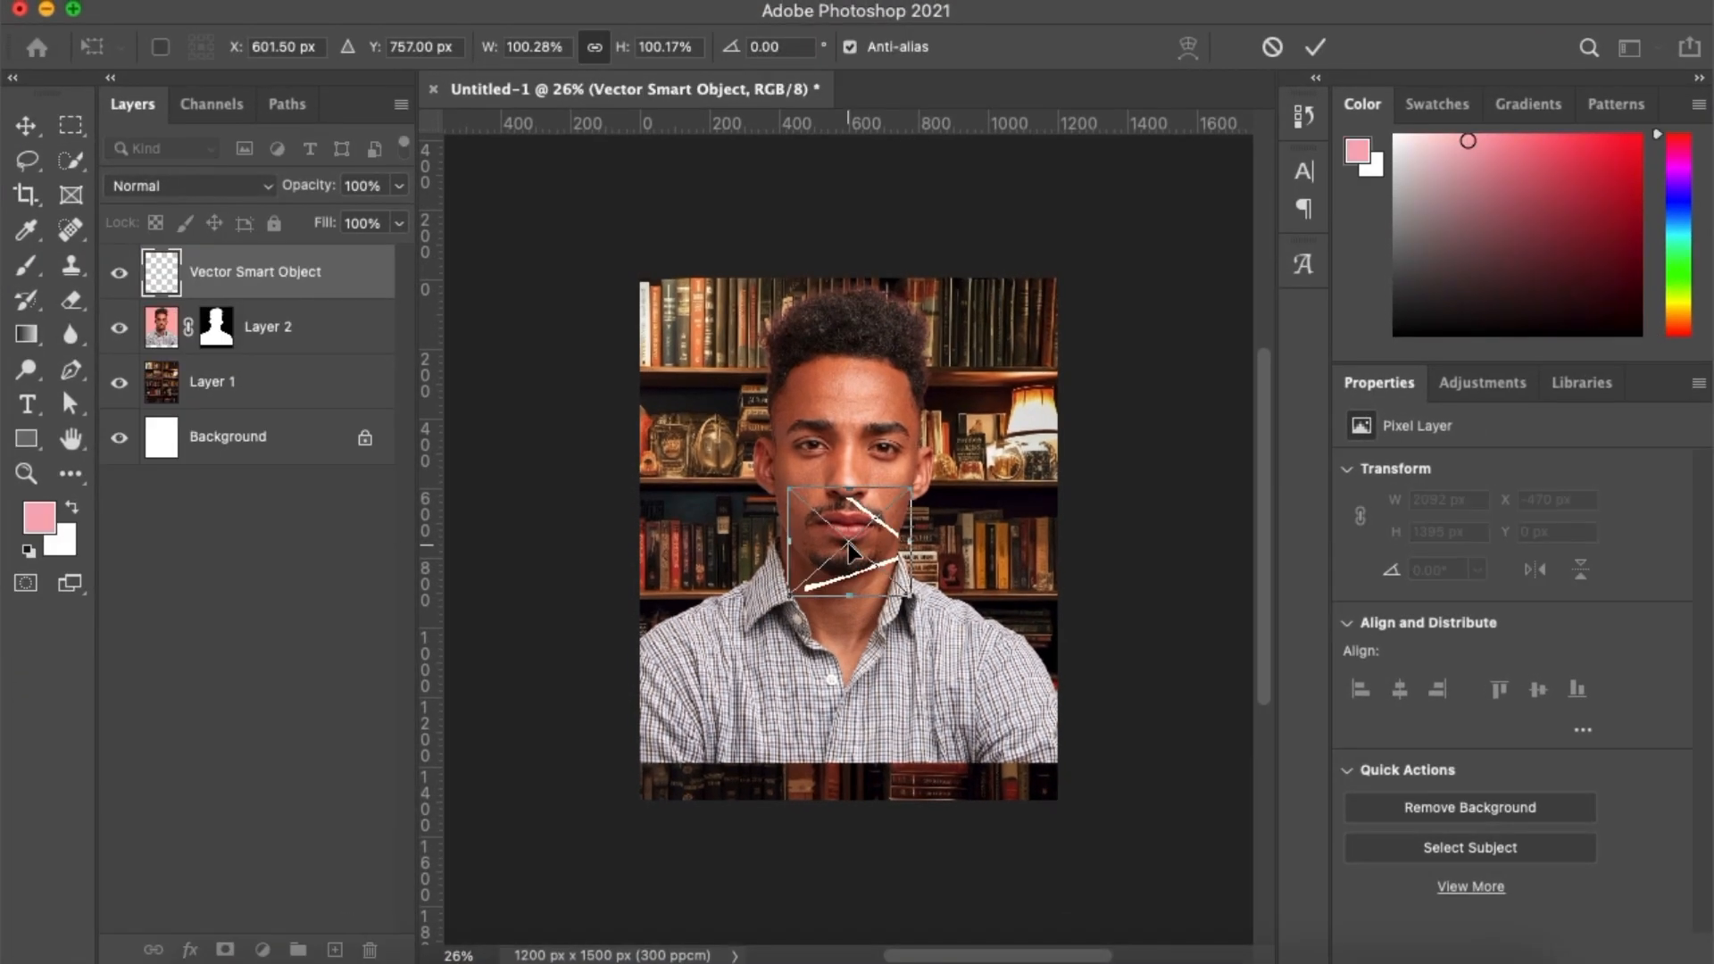
# Enlarge the torn-edge strips to about 1215 × 1215 px so they cross the portrait
pyautogui.moveTo(850, 497); pyautogui.dragTo(849, 251)
pyautogui.moveTo(854, 595); pyautogui.dragTo(851, 725)
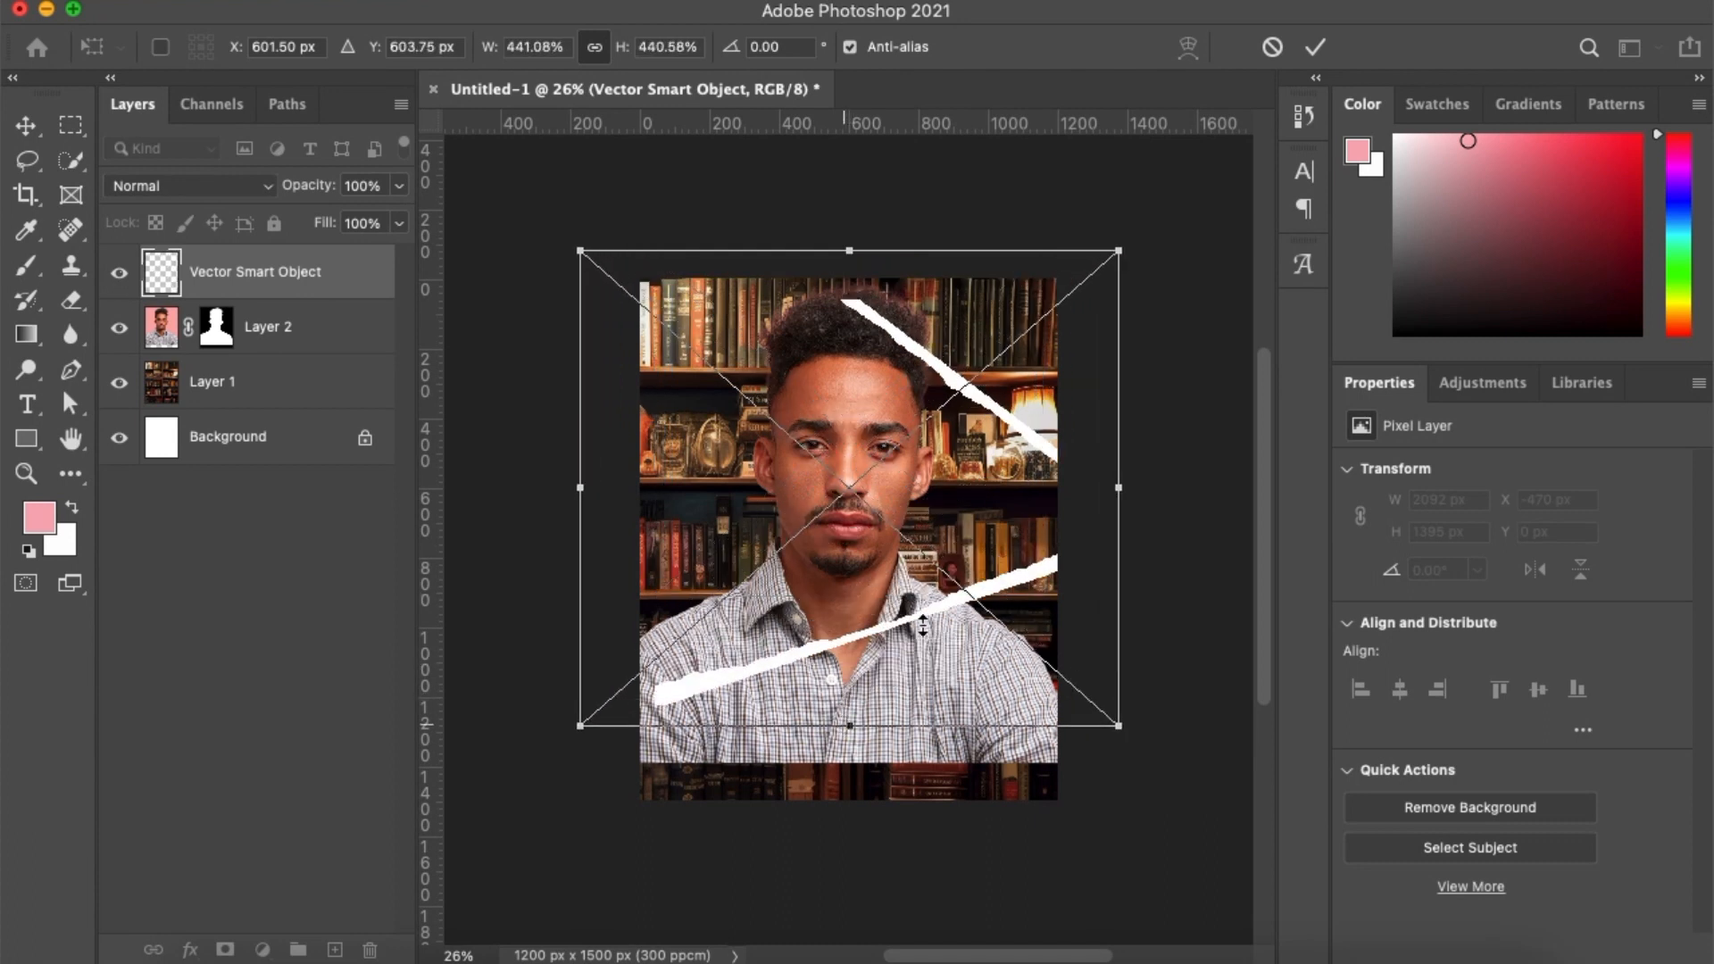
pyautogui.moveTo(1119, 487); pyautogui.dragTo(1130, 484)
pyautogui.press('Return')
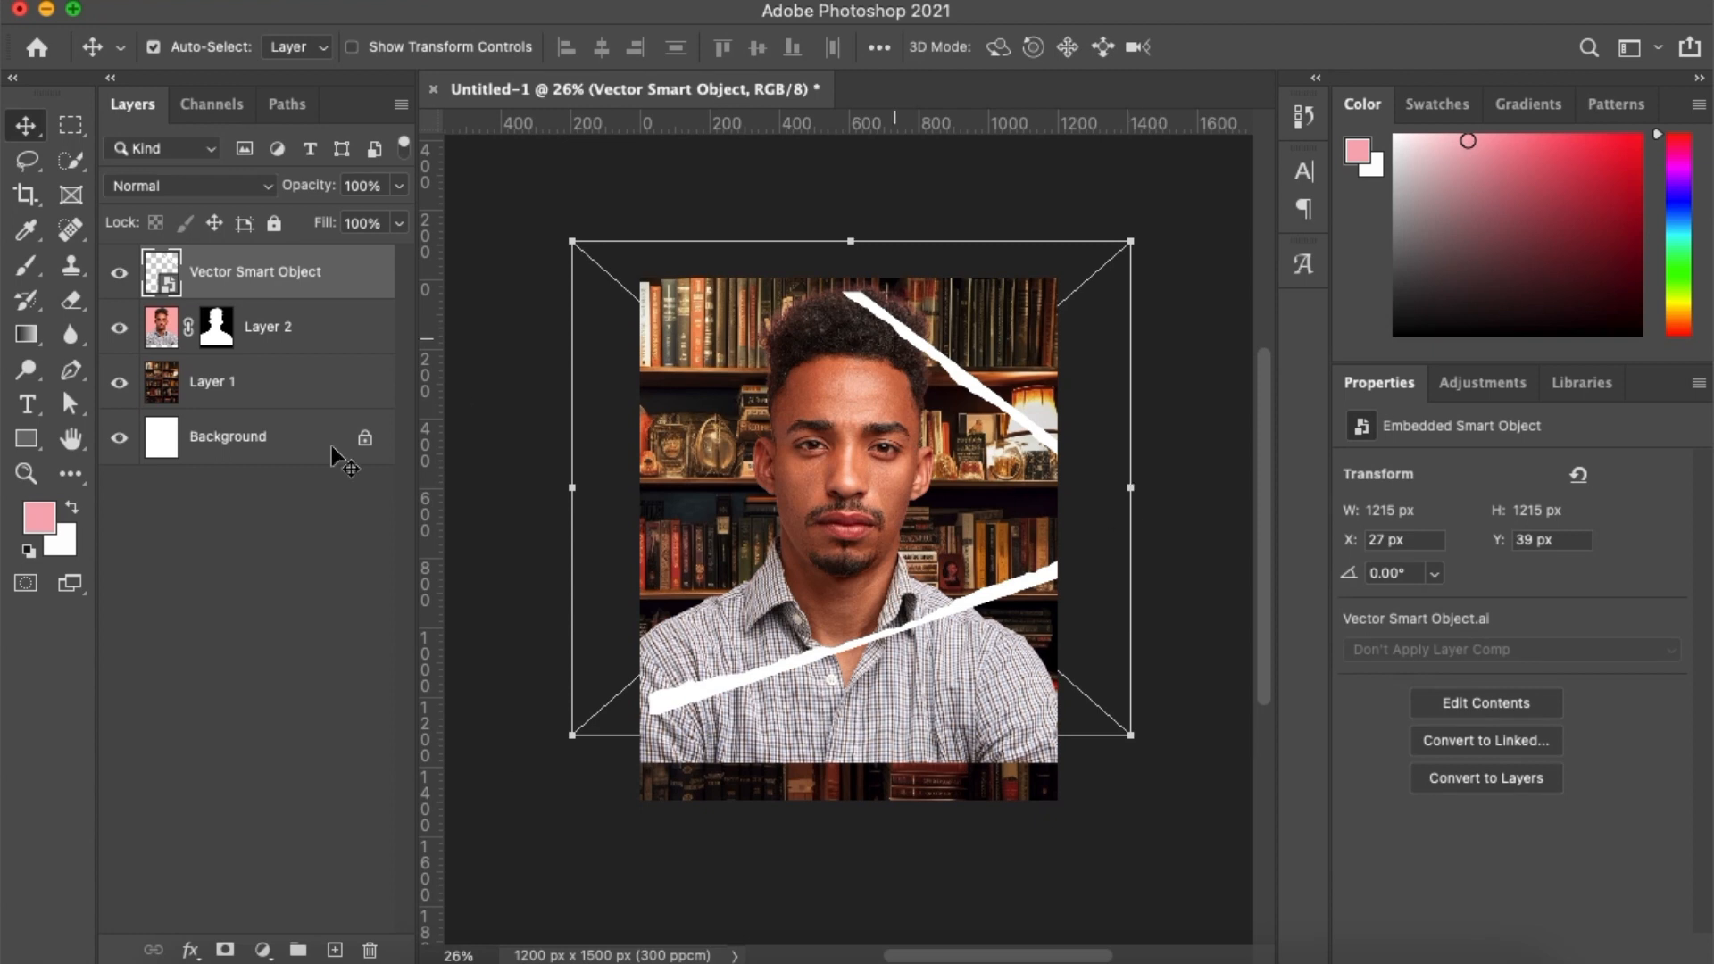
# Duplicate the strips' smart object, hide the original and rasterize the copy
pyautogui.press('super+j')
pyautogui.click(119, 327)
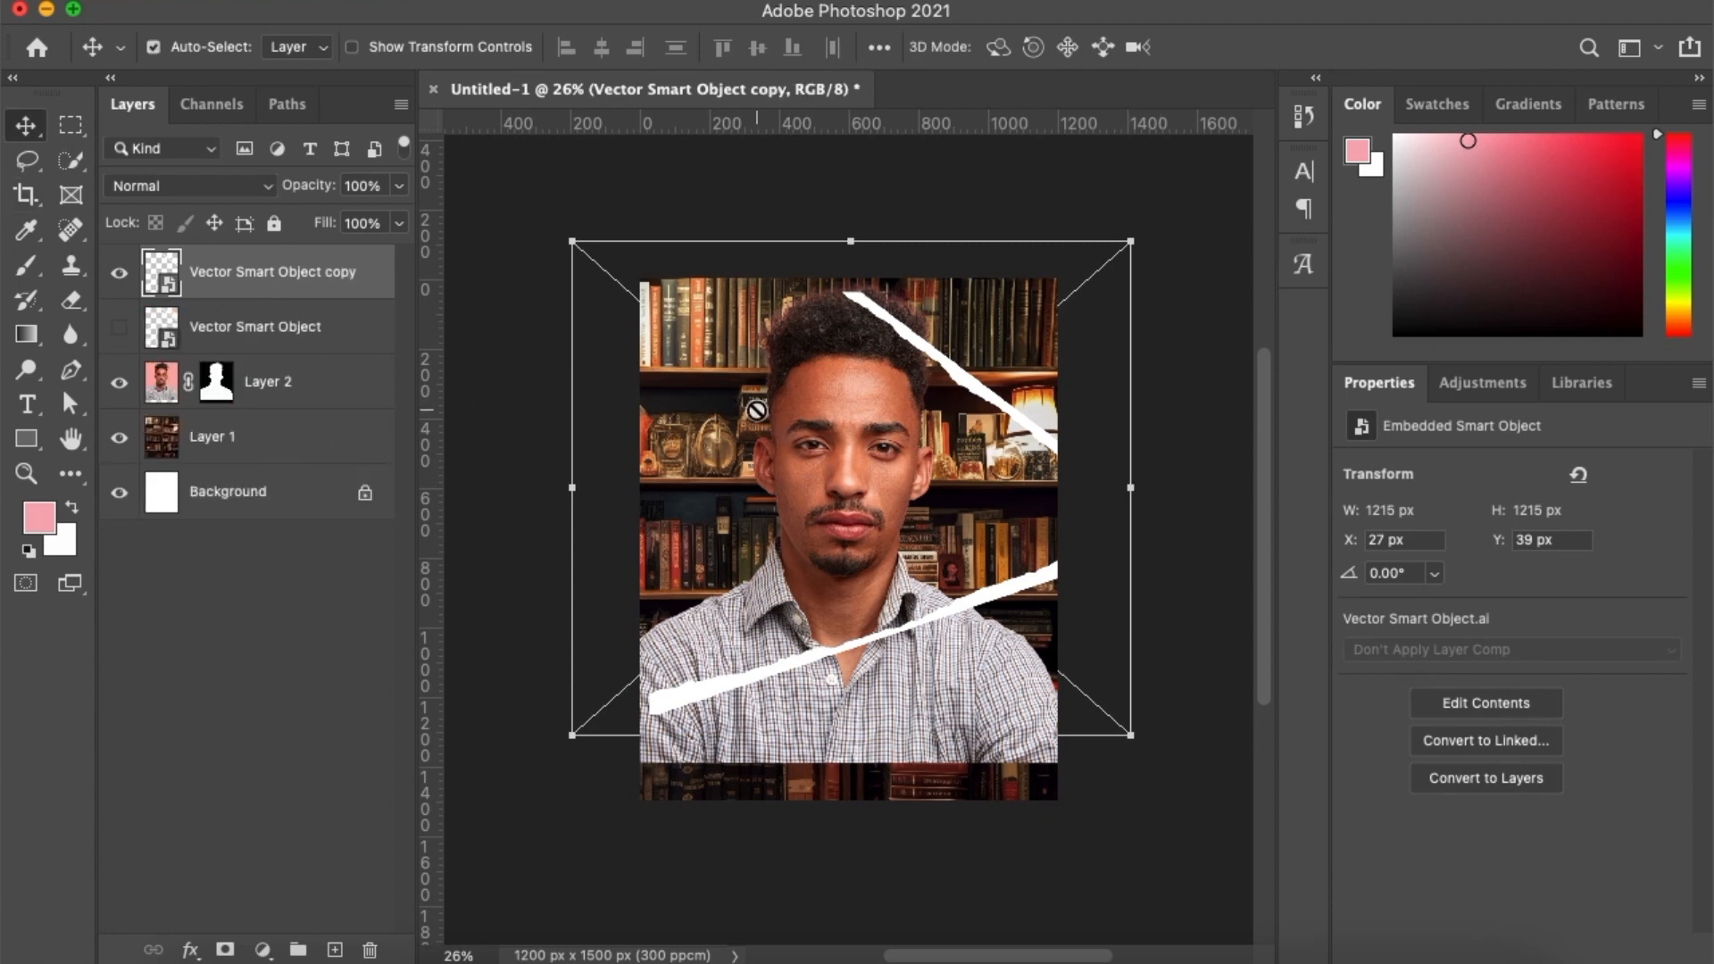
pyautogui.press('e')
pyautogui.click(787, 681)
pyautogui.click(934, 441)
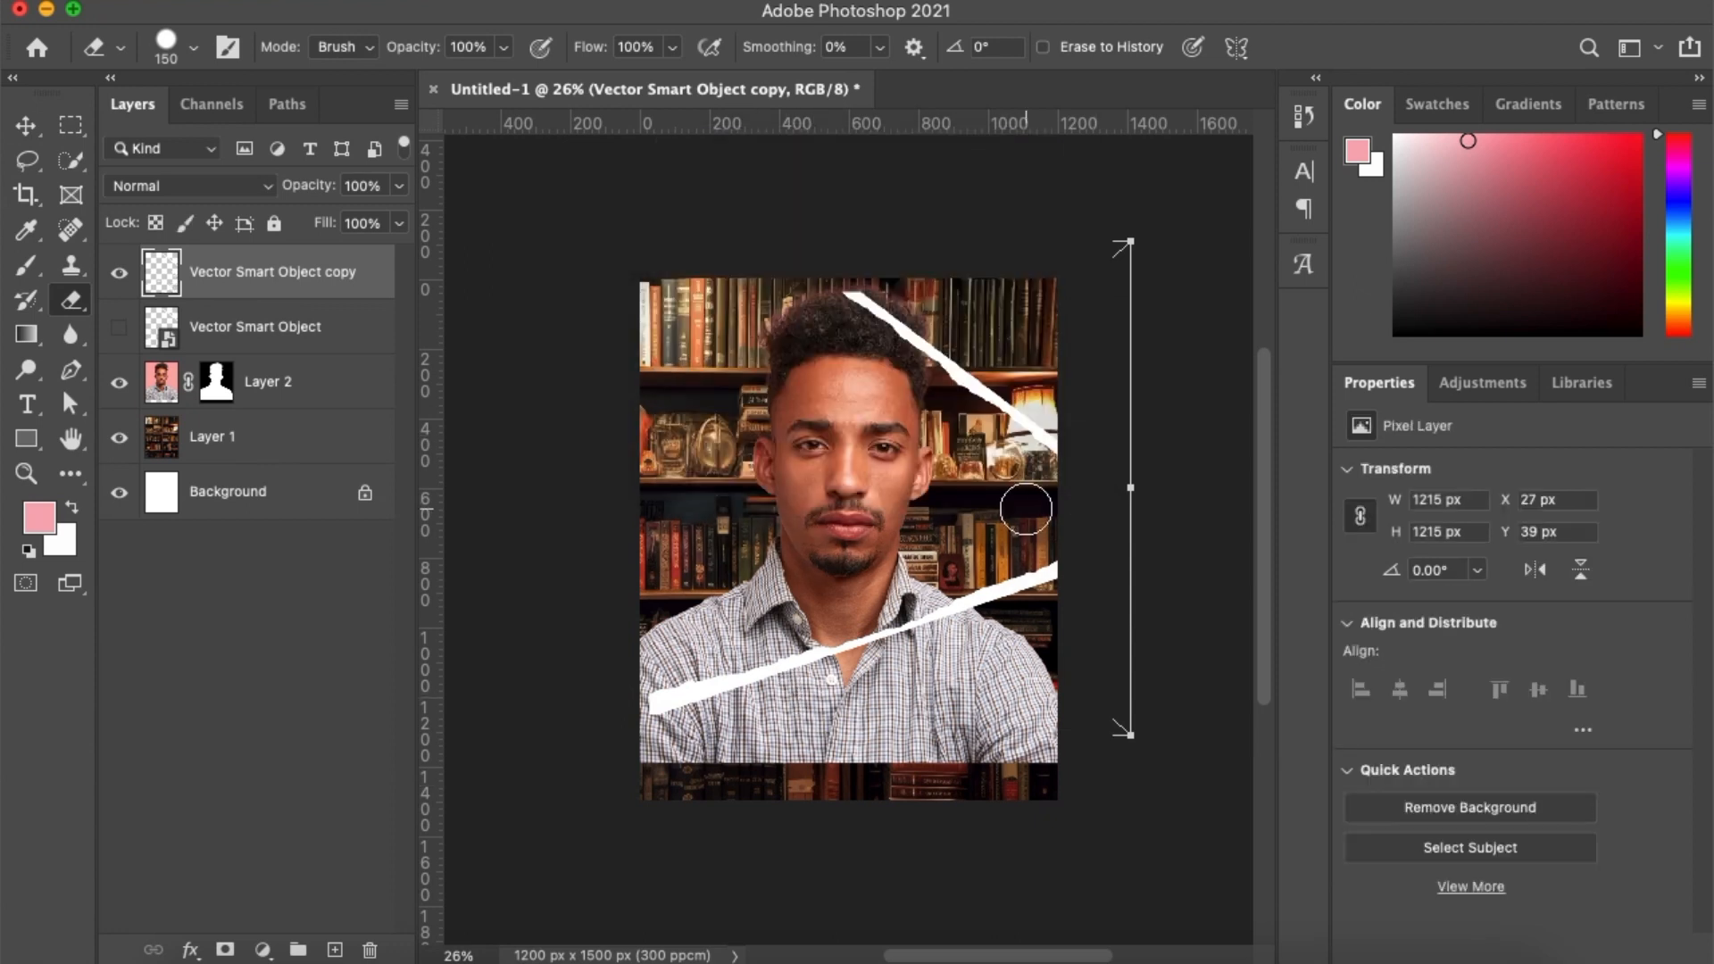
# Lasso the strip crossing the shirt, copy it to its own layer and hide the rasterized source layer
pyautogui.press('l')
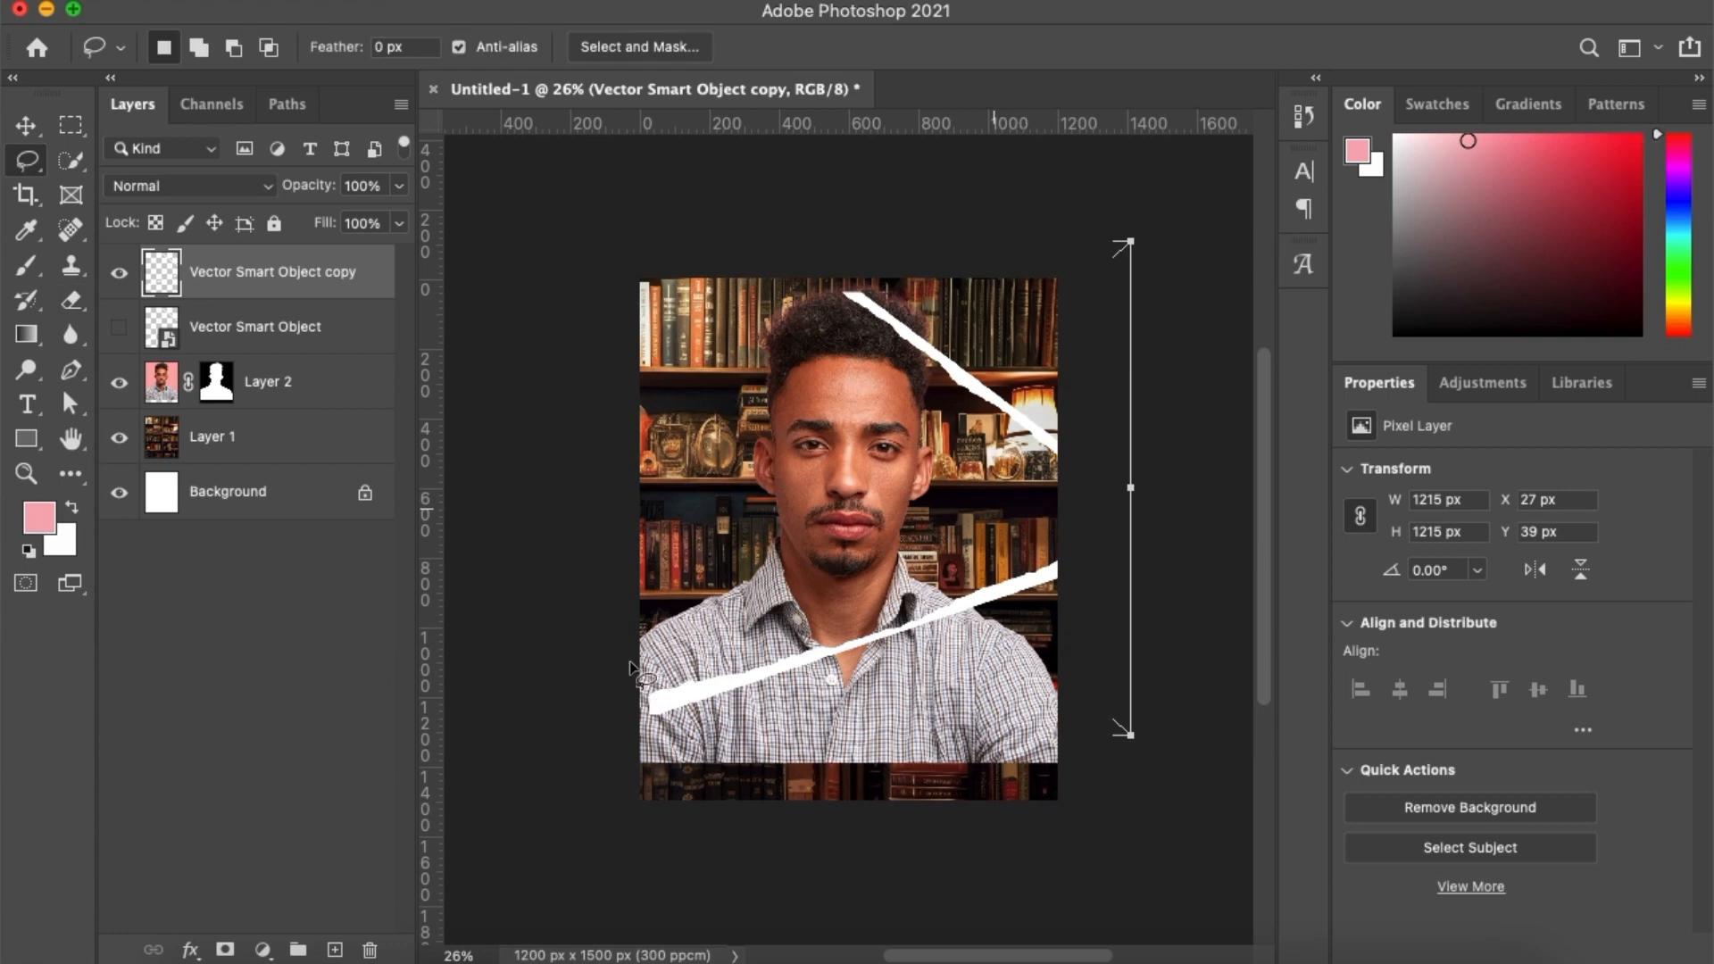
pyautogui.moveTo(633, 653)
pyautogui.mouseDown()
pyautogui.moveTo(852, 559)
pyautogui.moveTo(1058, 526)
pyautogui.moveTo(1093, 555)
pyautogui.moveTo(1056, 684)
pyautogui.moveTo(1016, 708)
pyautogui.moveTo(658, 753)
pyautogui.moveTo(642, 749)
pyautogui.moveTo(629, 672)
pyautogui.mouseUp()
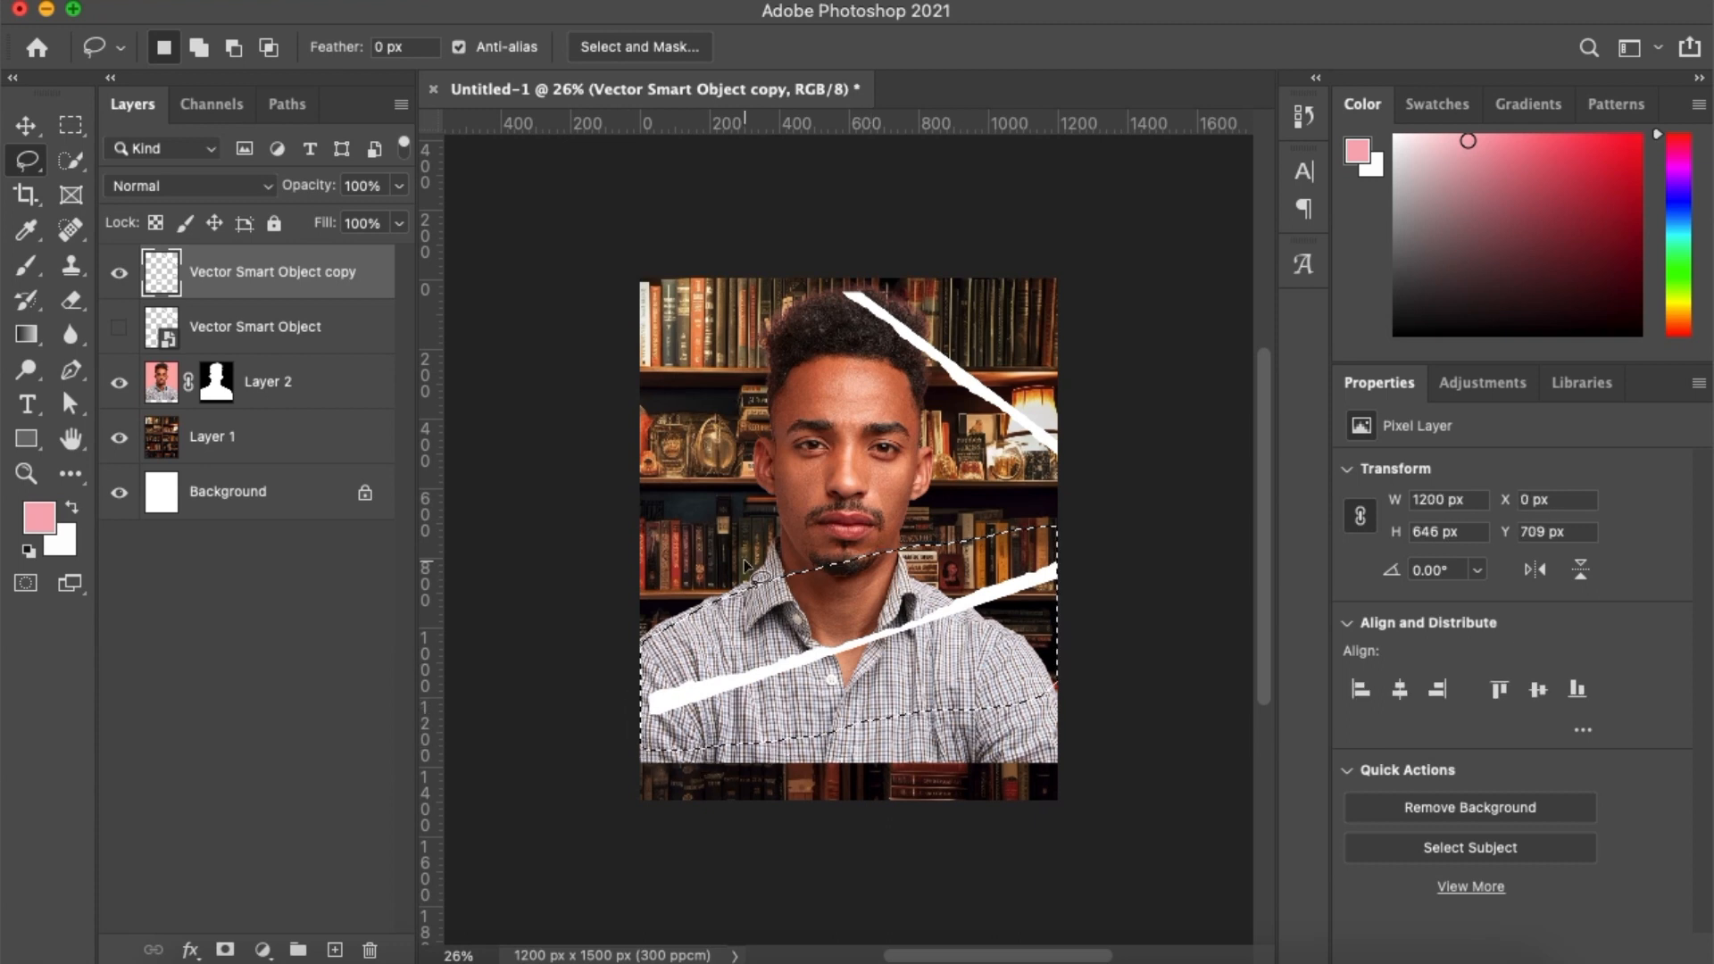
pyautogui.press('super+j')
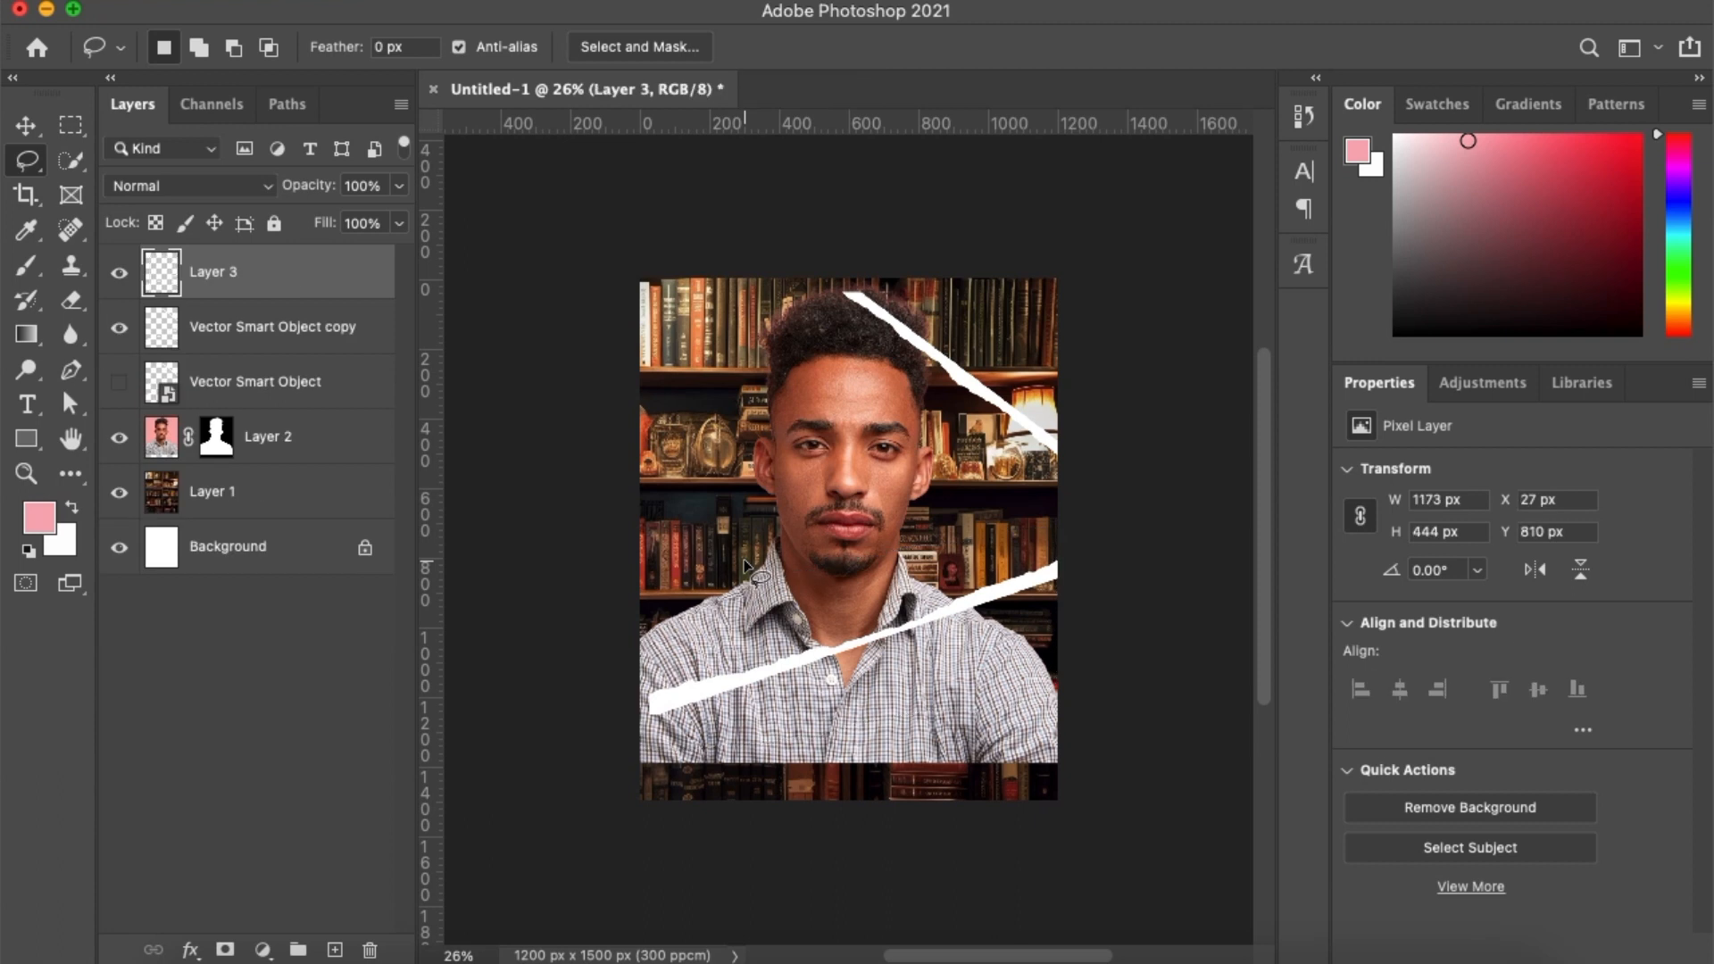
pyautogui.click(119, 330)
# Move the isolated strip up across the man's forehead and scale it to 112.04% so it spans the canvas width
pyautogui.press('v')
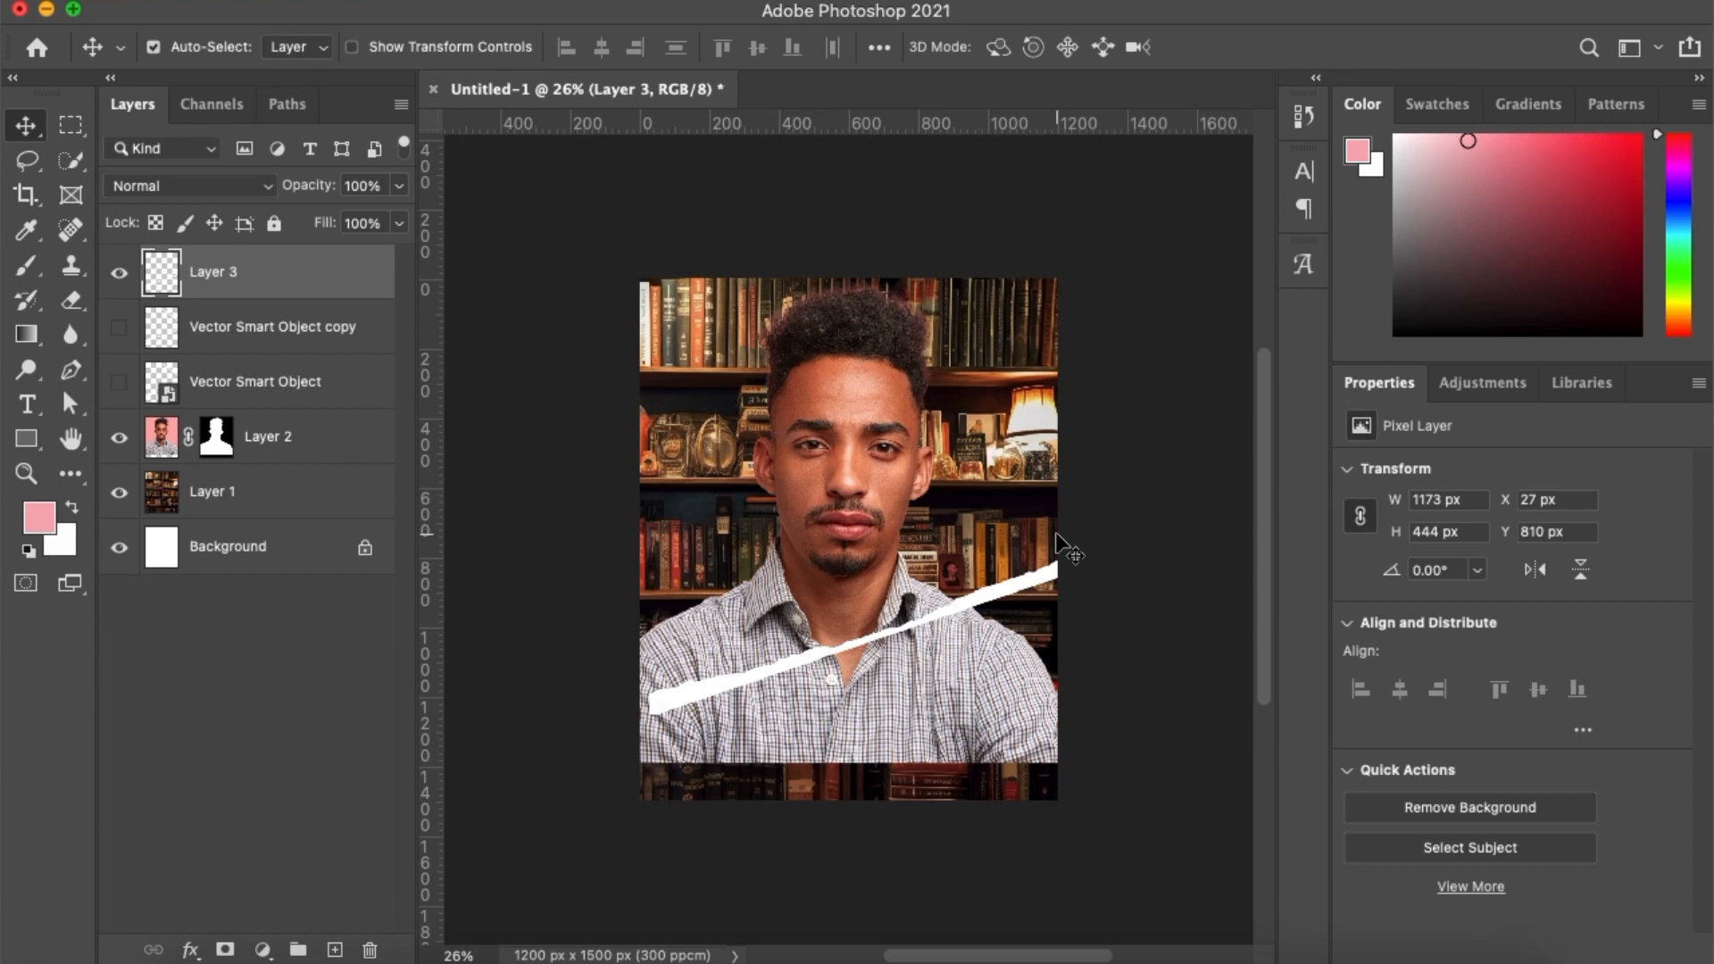
pyautogui.hotkey('ctrl', 't')
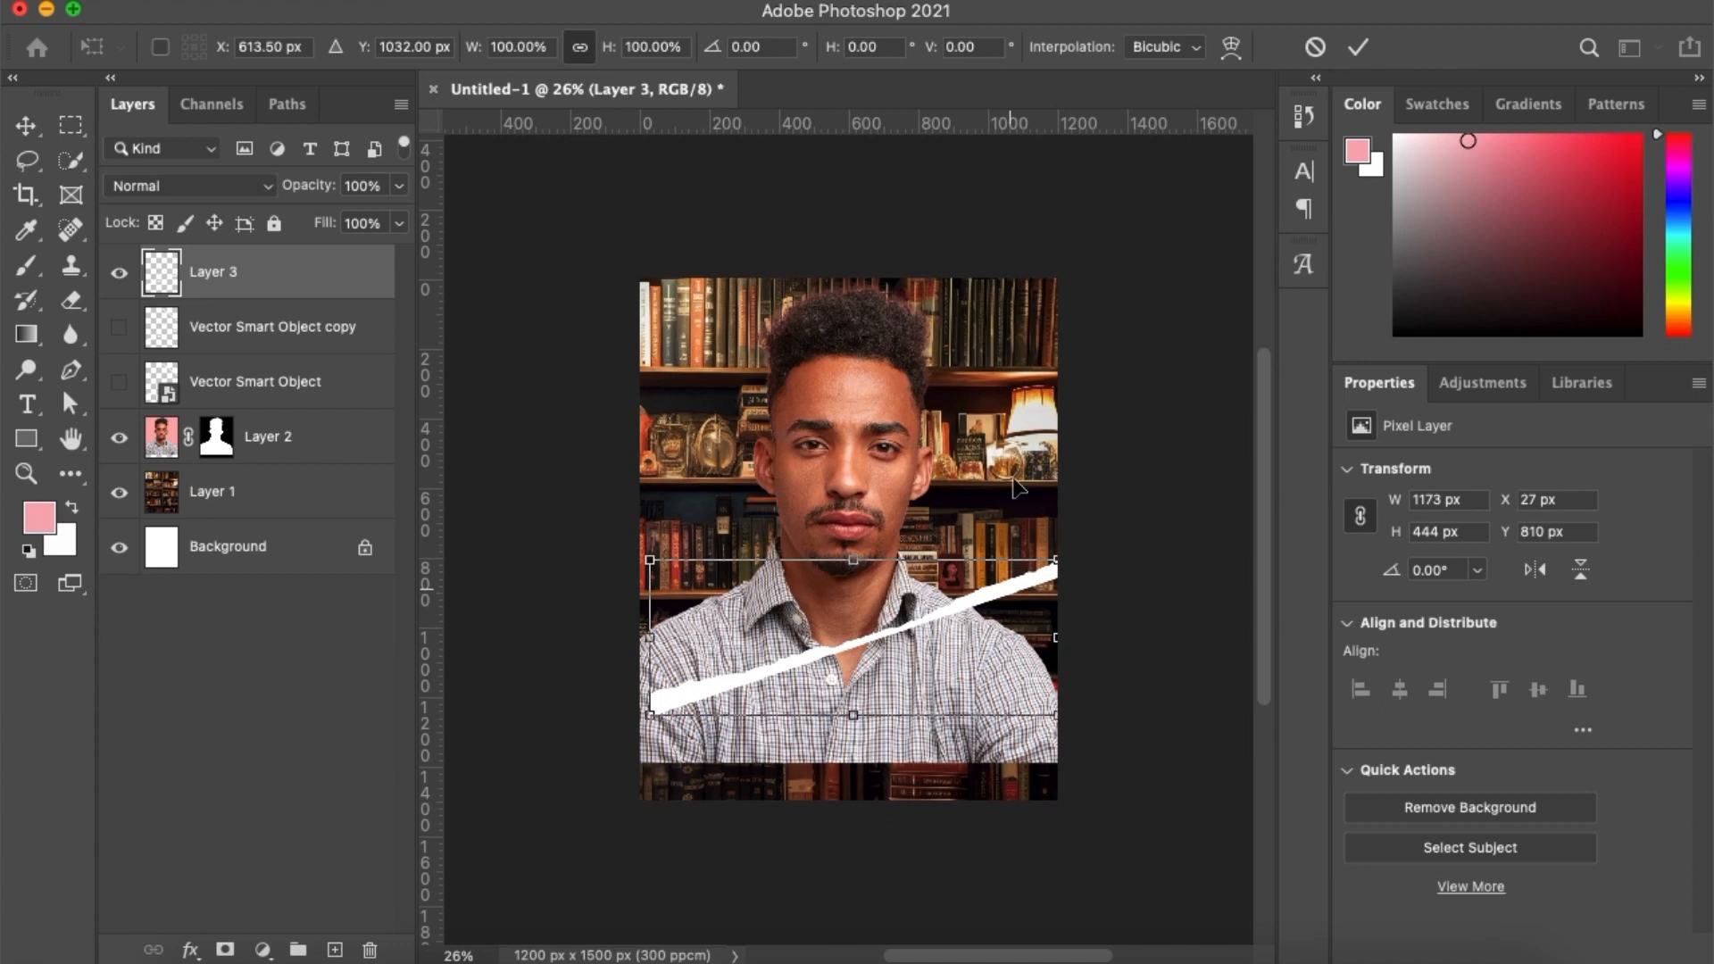
pyautogui.moveTo(1011, 586); pyautogui.dragTo(994, 345)
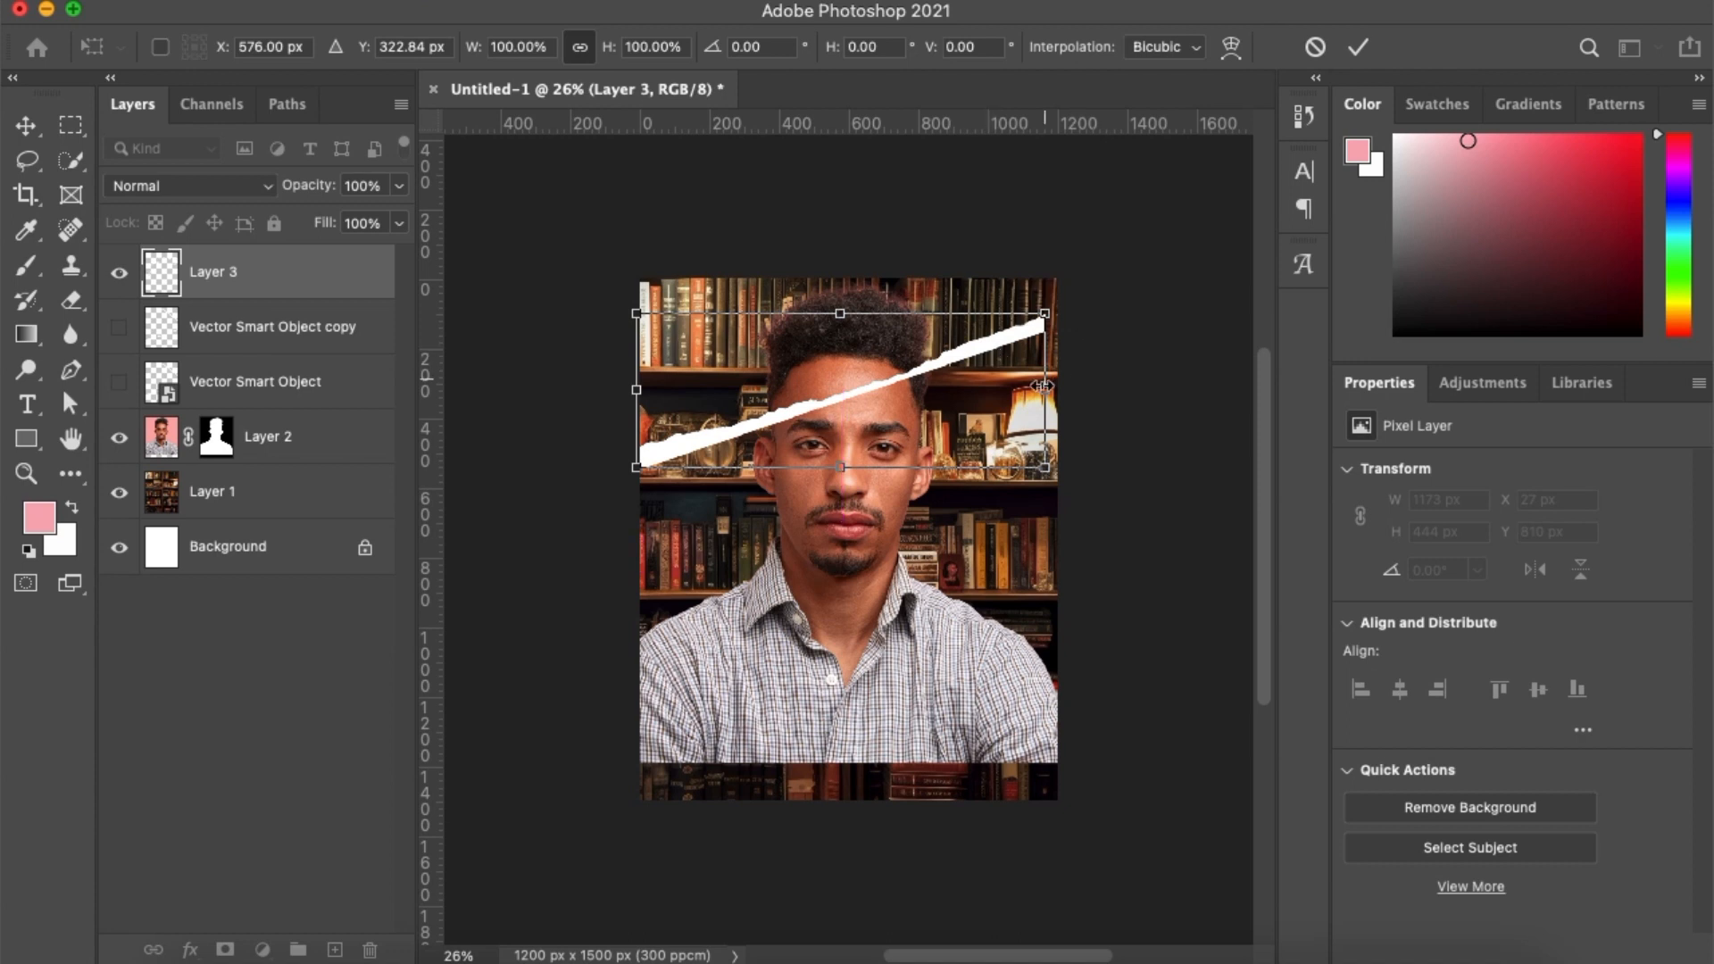
pyautogui.moveTo(1047, 390); pyautogui.dragTo(1060, 386)
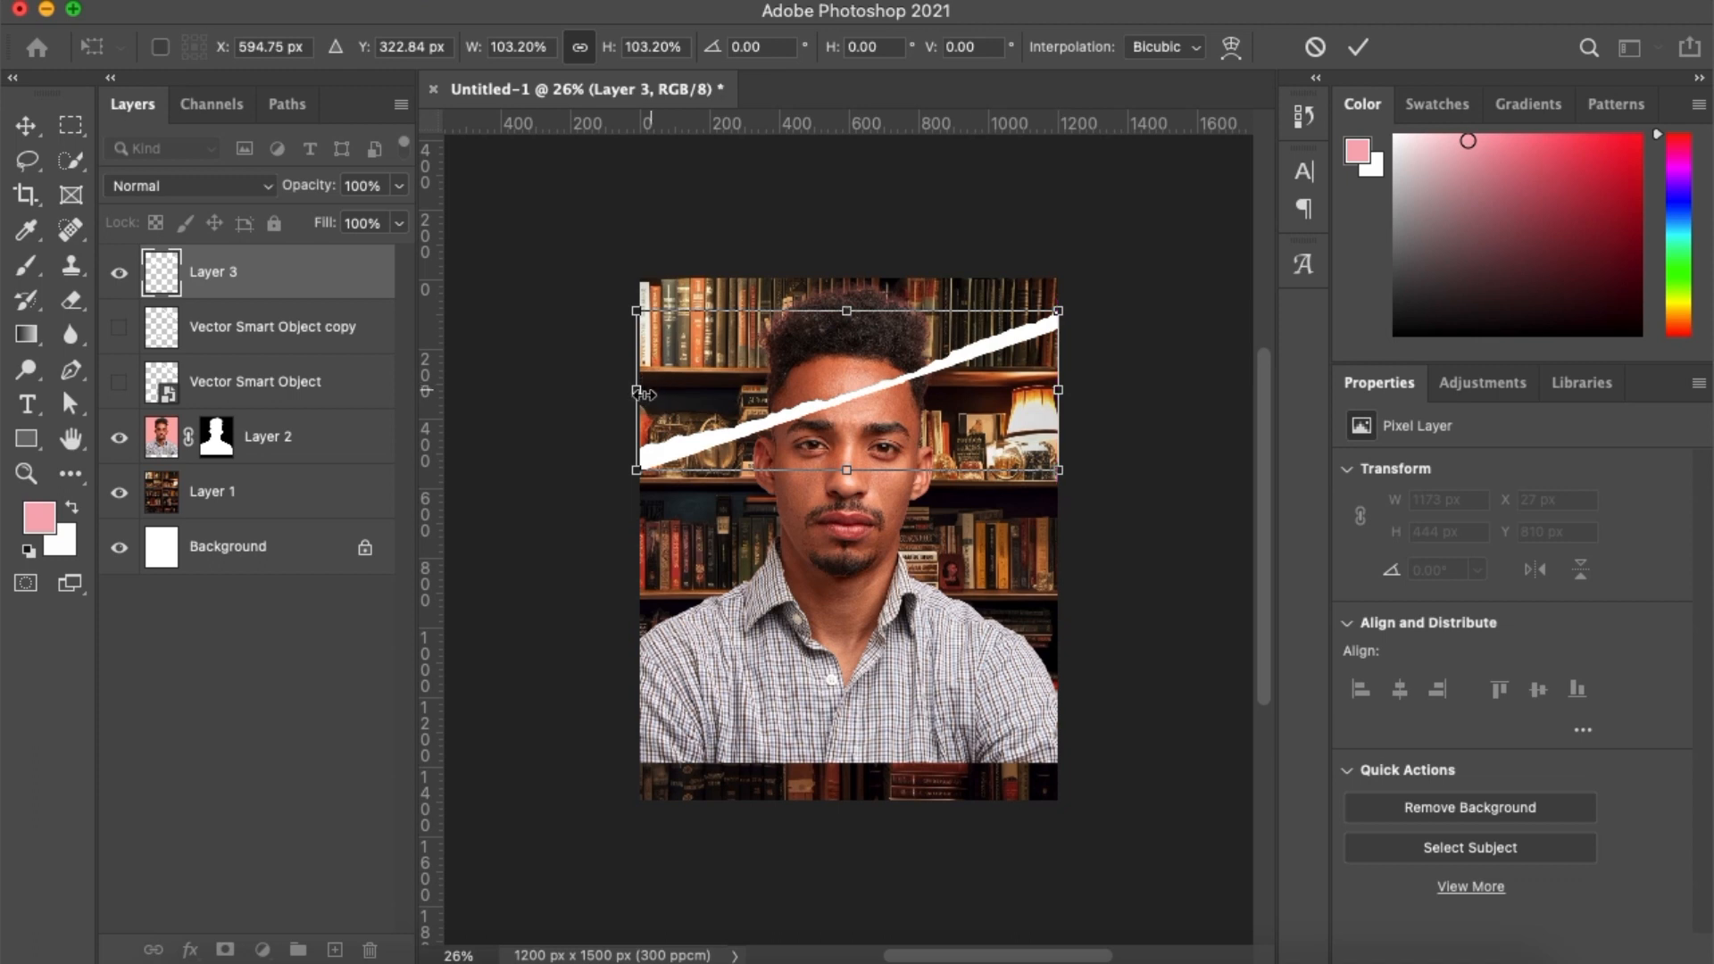
pyautogui.moveTo(630, 394); pyautogui.dragTo(598, 390)
pyautogui.moveTo(881, 360); pyautogui.dragTo(883, 360)
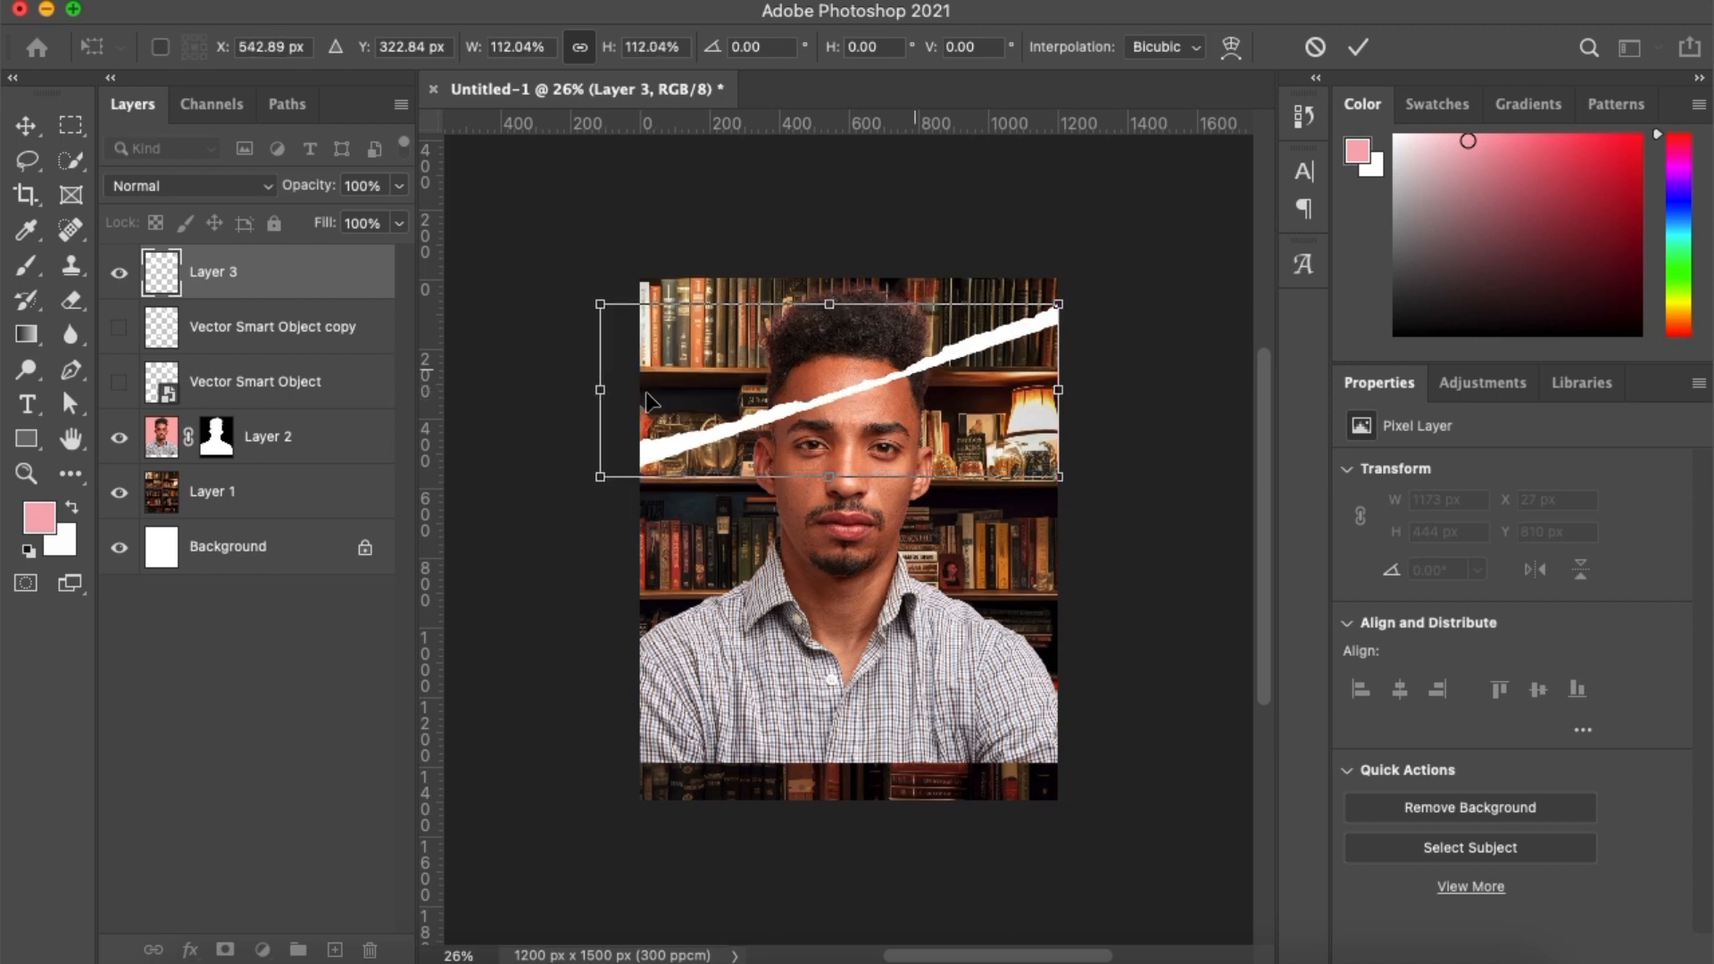
pyautogui.press('Return')
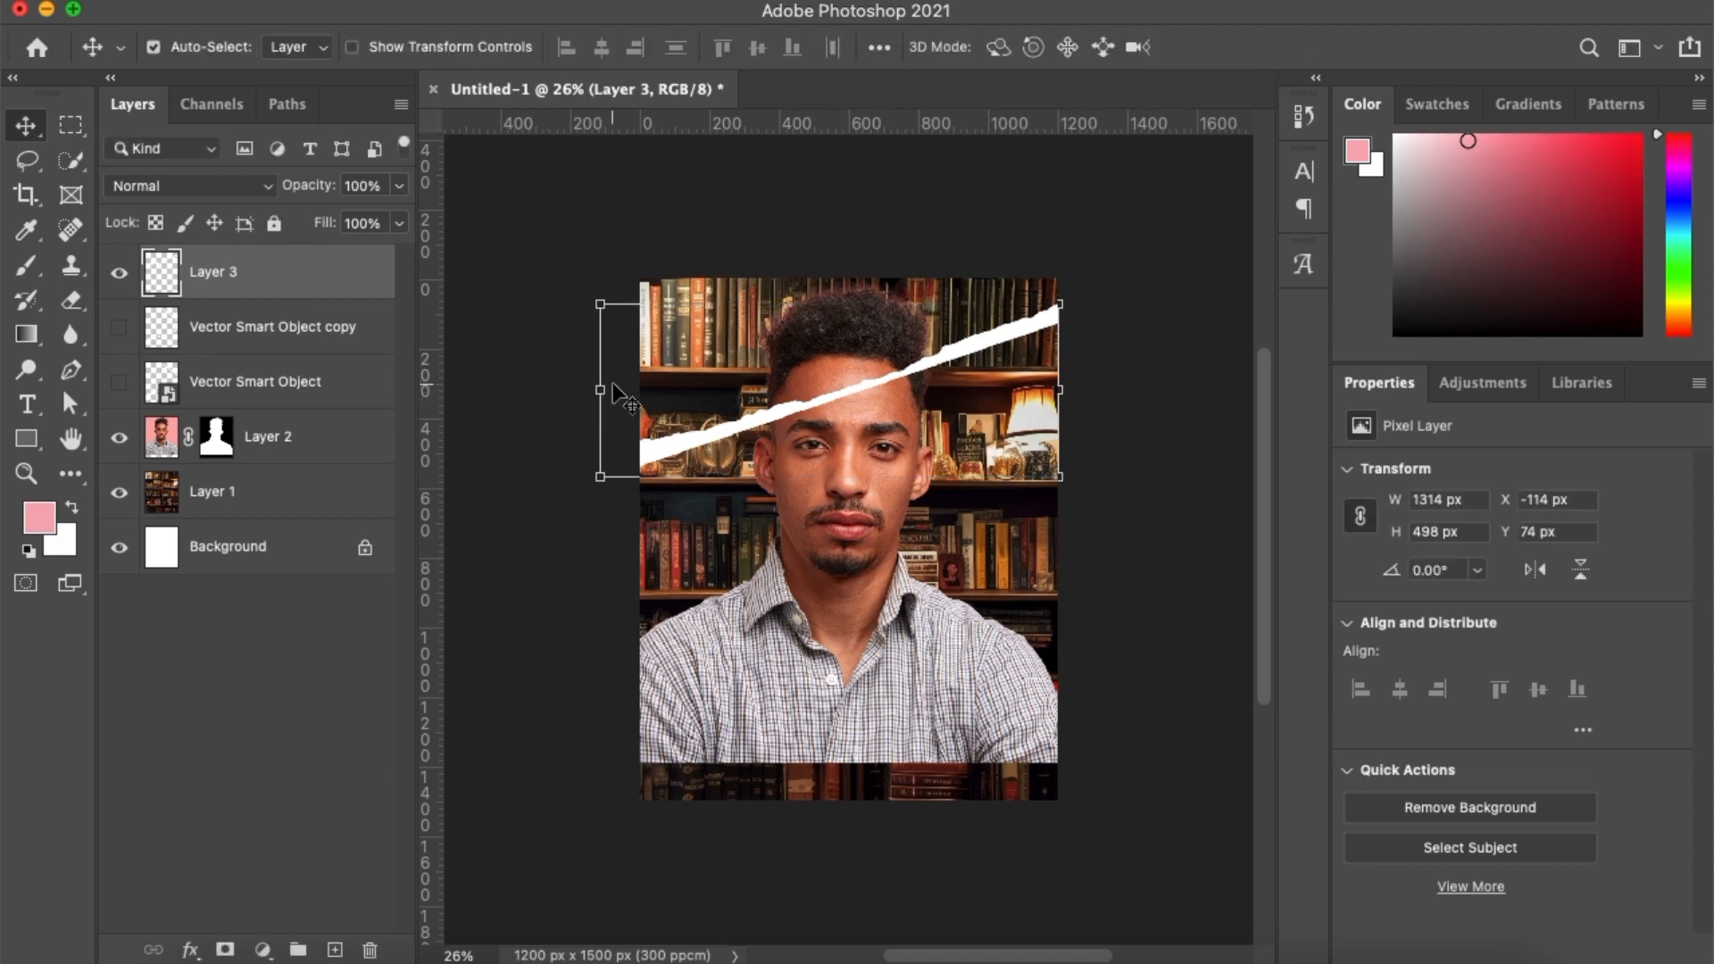
# Duplicate the strip layer, hide the original and trim the copy's upper edge with the 150 px Eraser
pyautogui.press('super+j')
pyautogui.click(125, 329)
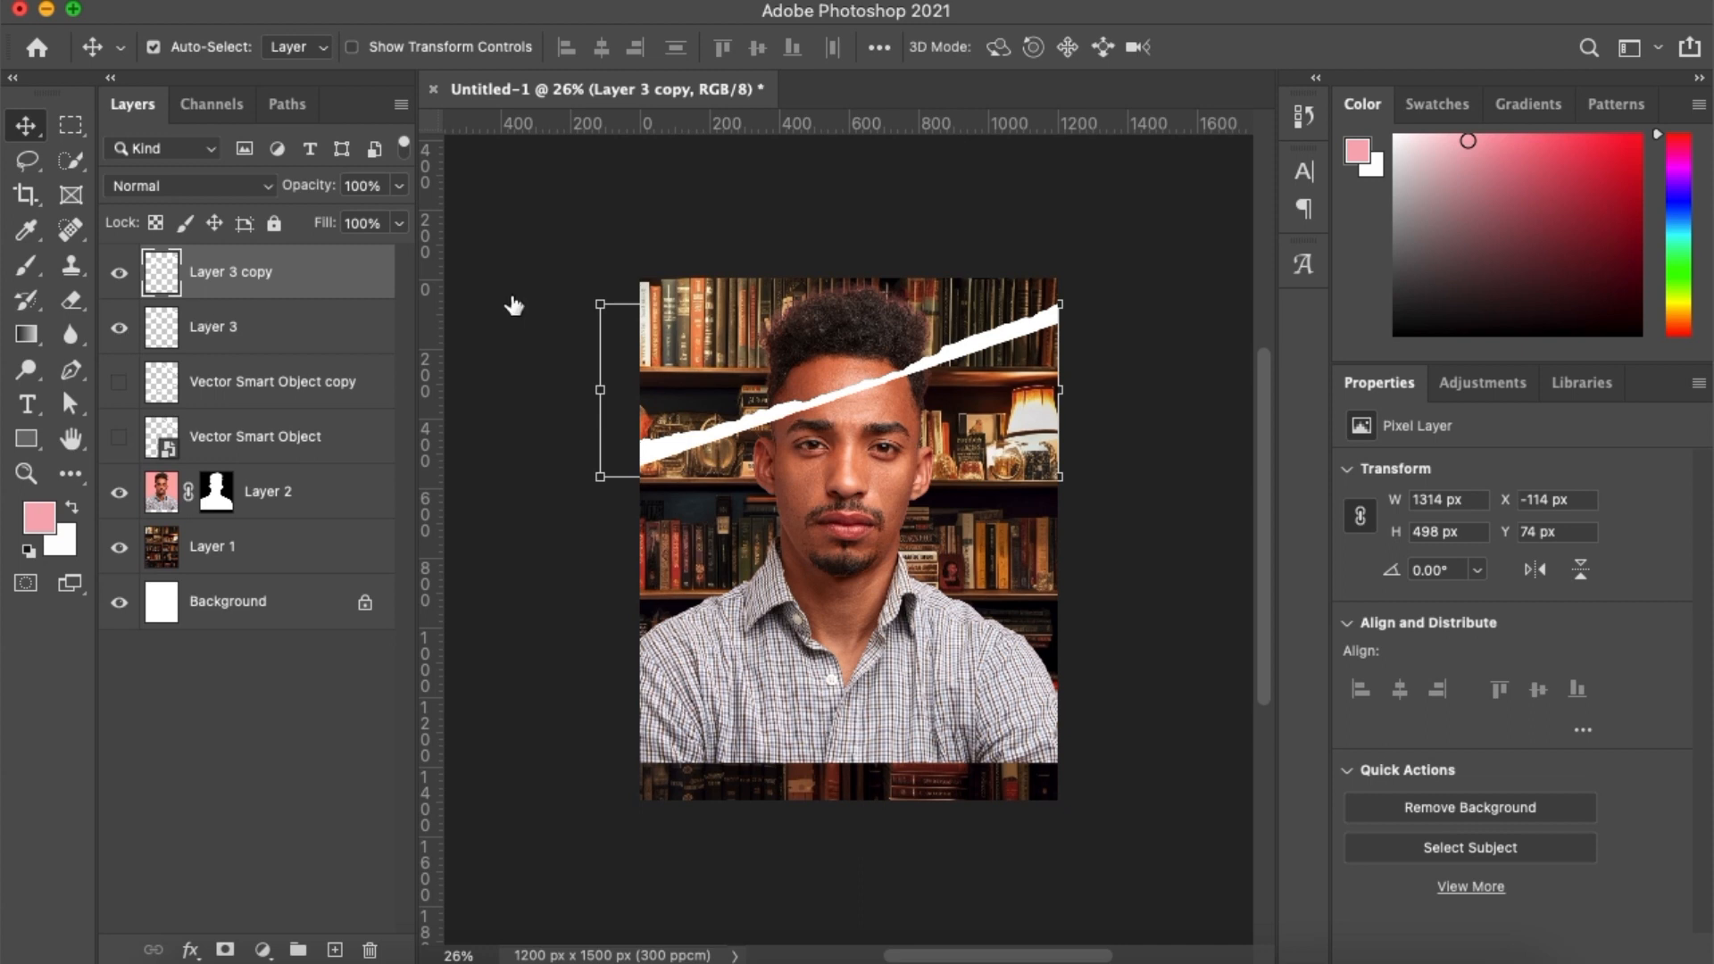
pyautogui.press('e')
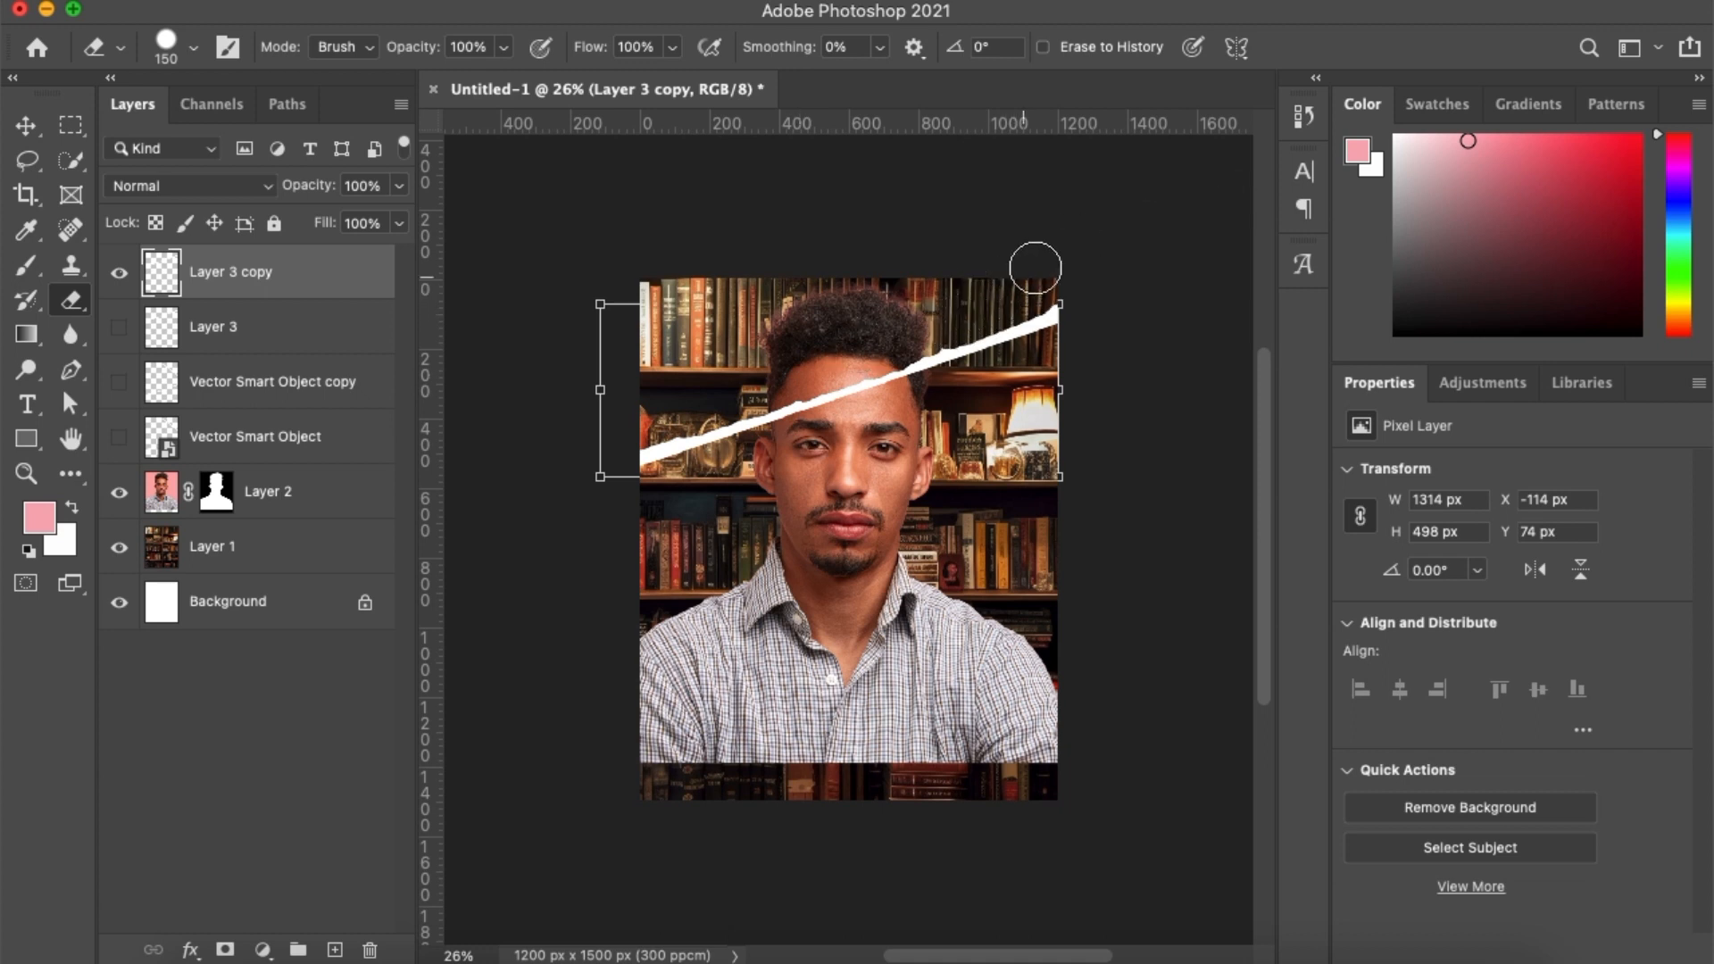
pyautogui.click(1049, 287)
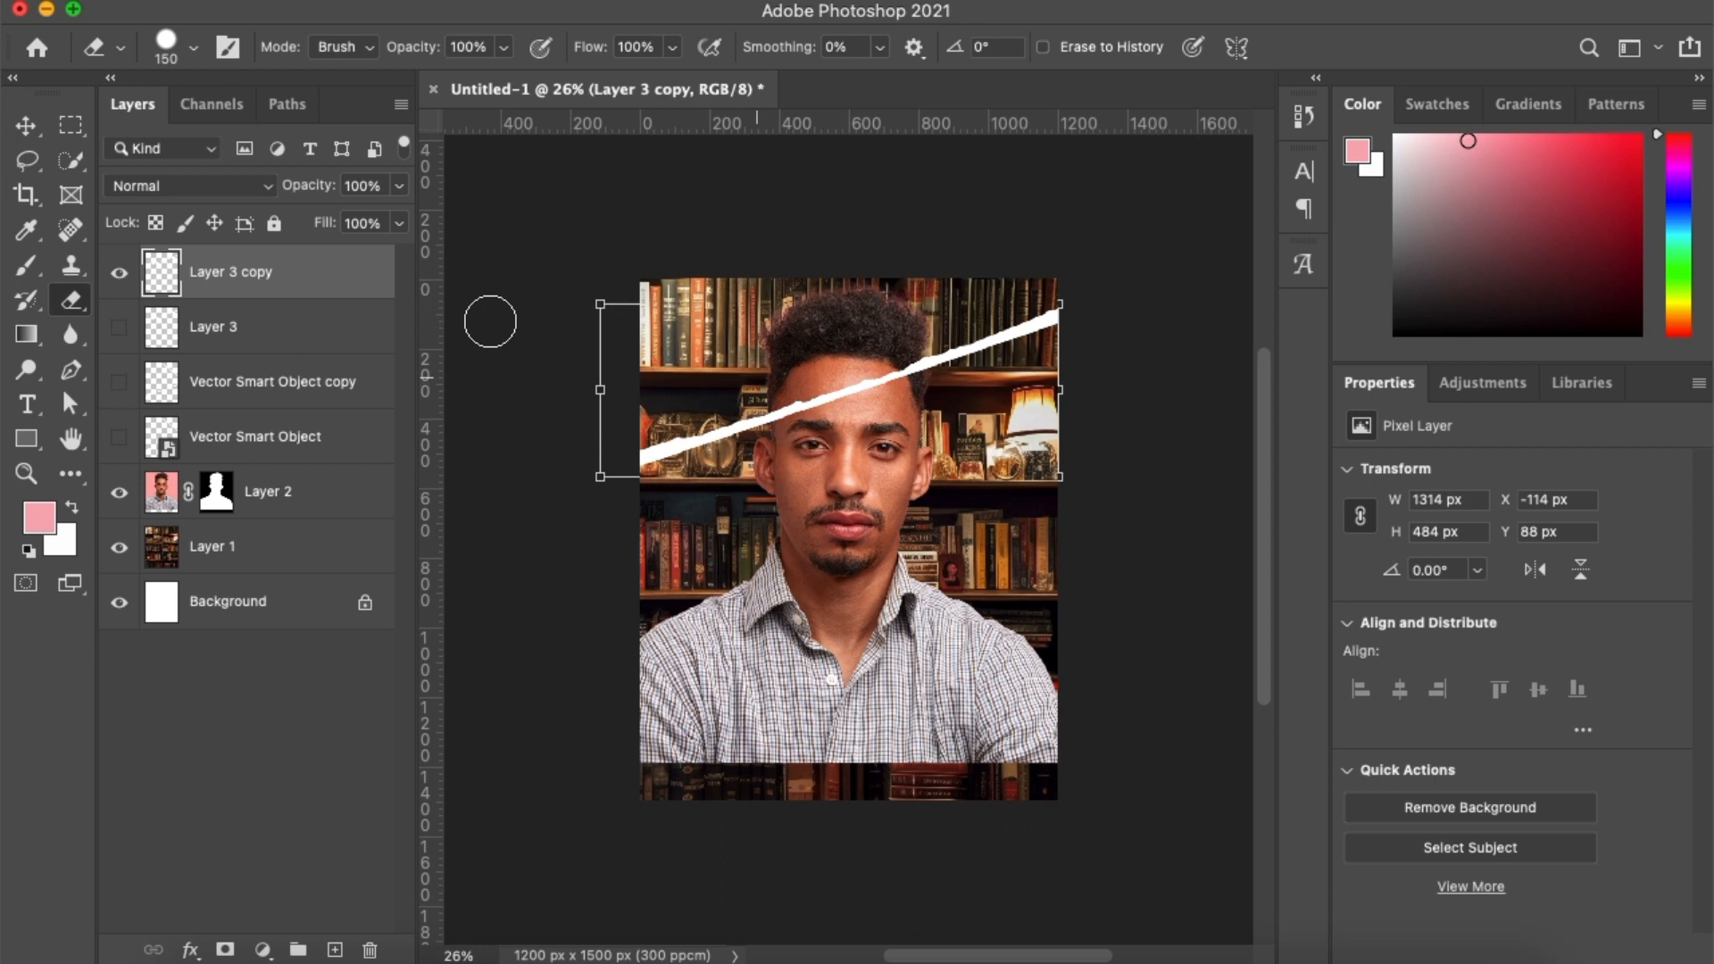
# Flatten the trimmed strip to 61.16% height, keeping its full width and upper edge in place
pyautogui.press('super+t')
pyautogui.scroll(3, 830, 464)
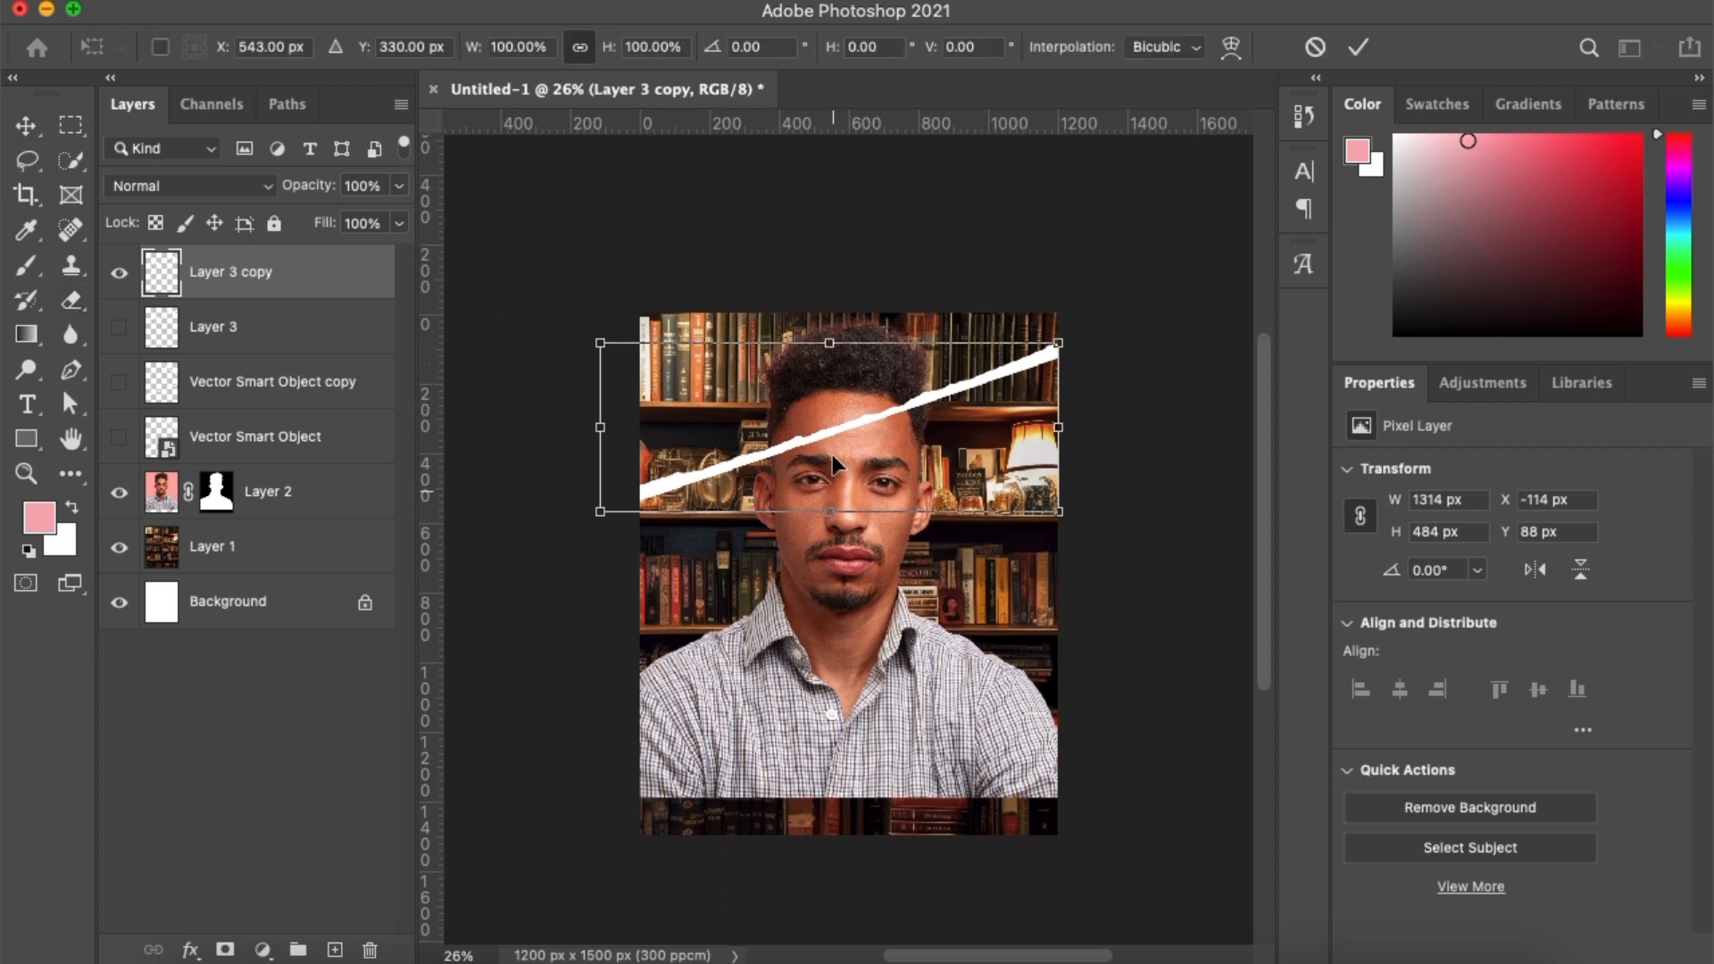
pyautogui.moveTo(830, 576); pyautogui.dragTo(821, 510)
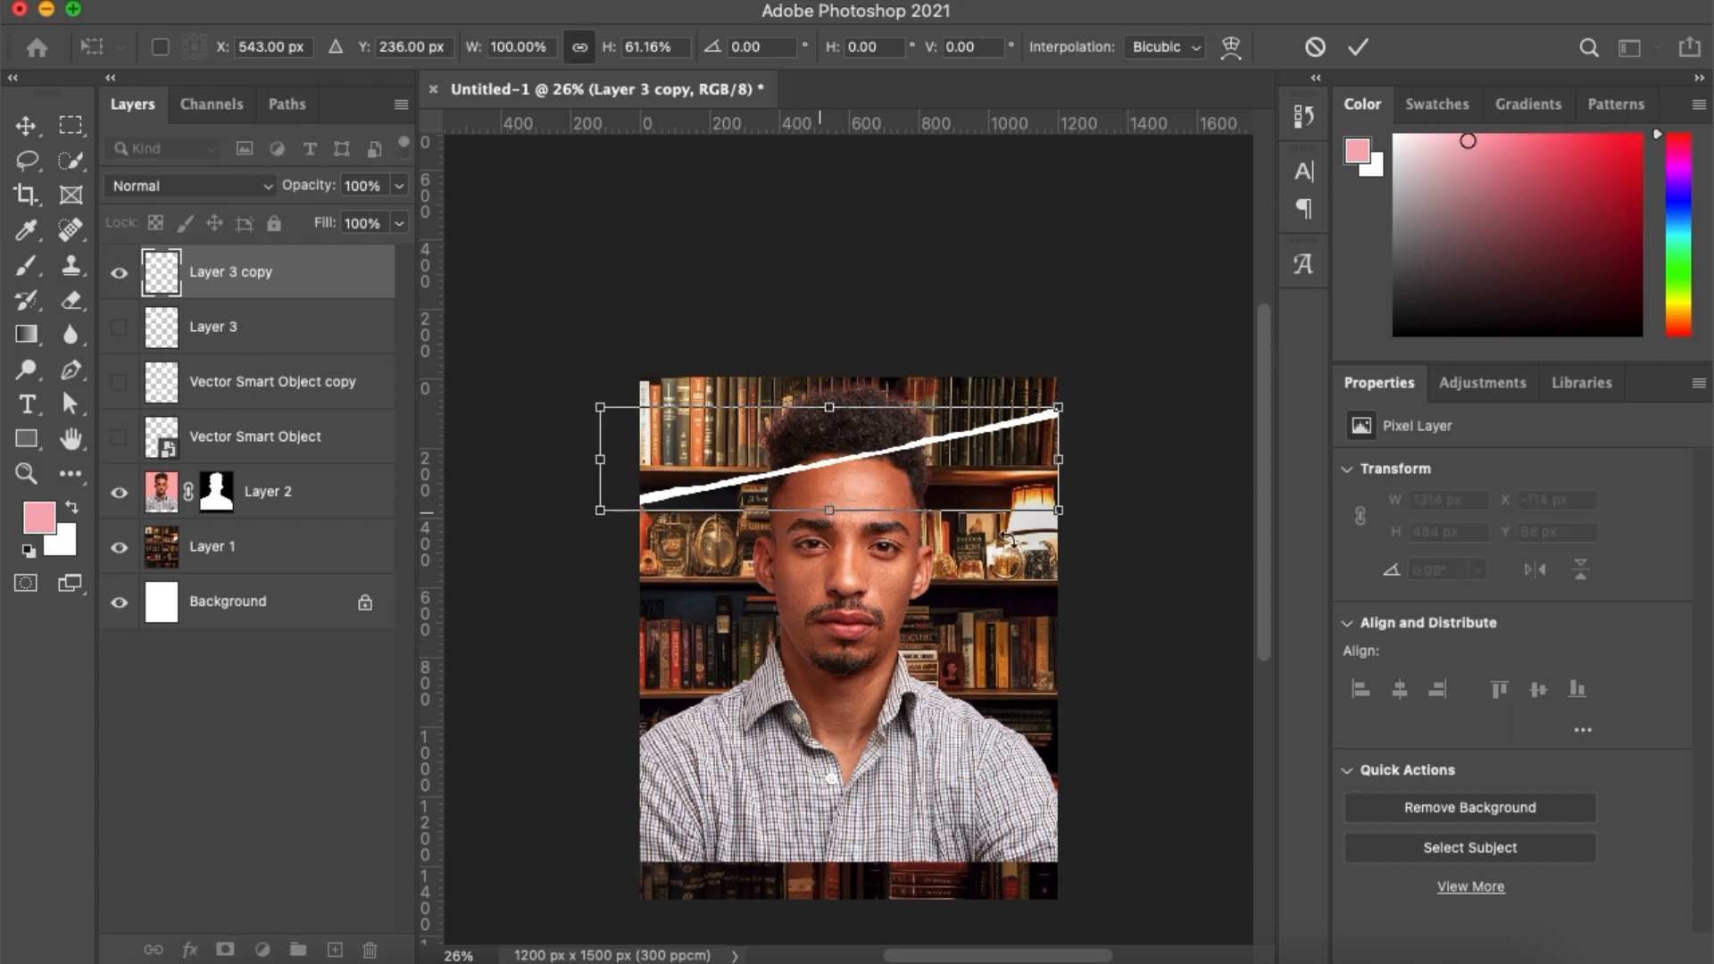
pyautogui.press('Return')
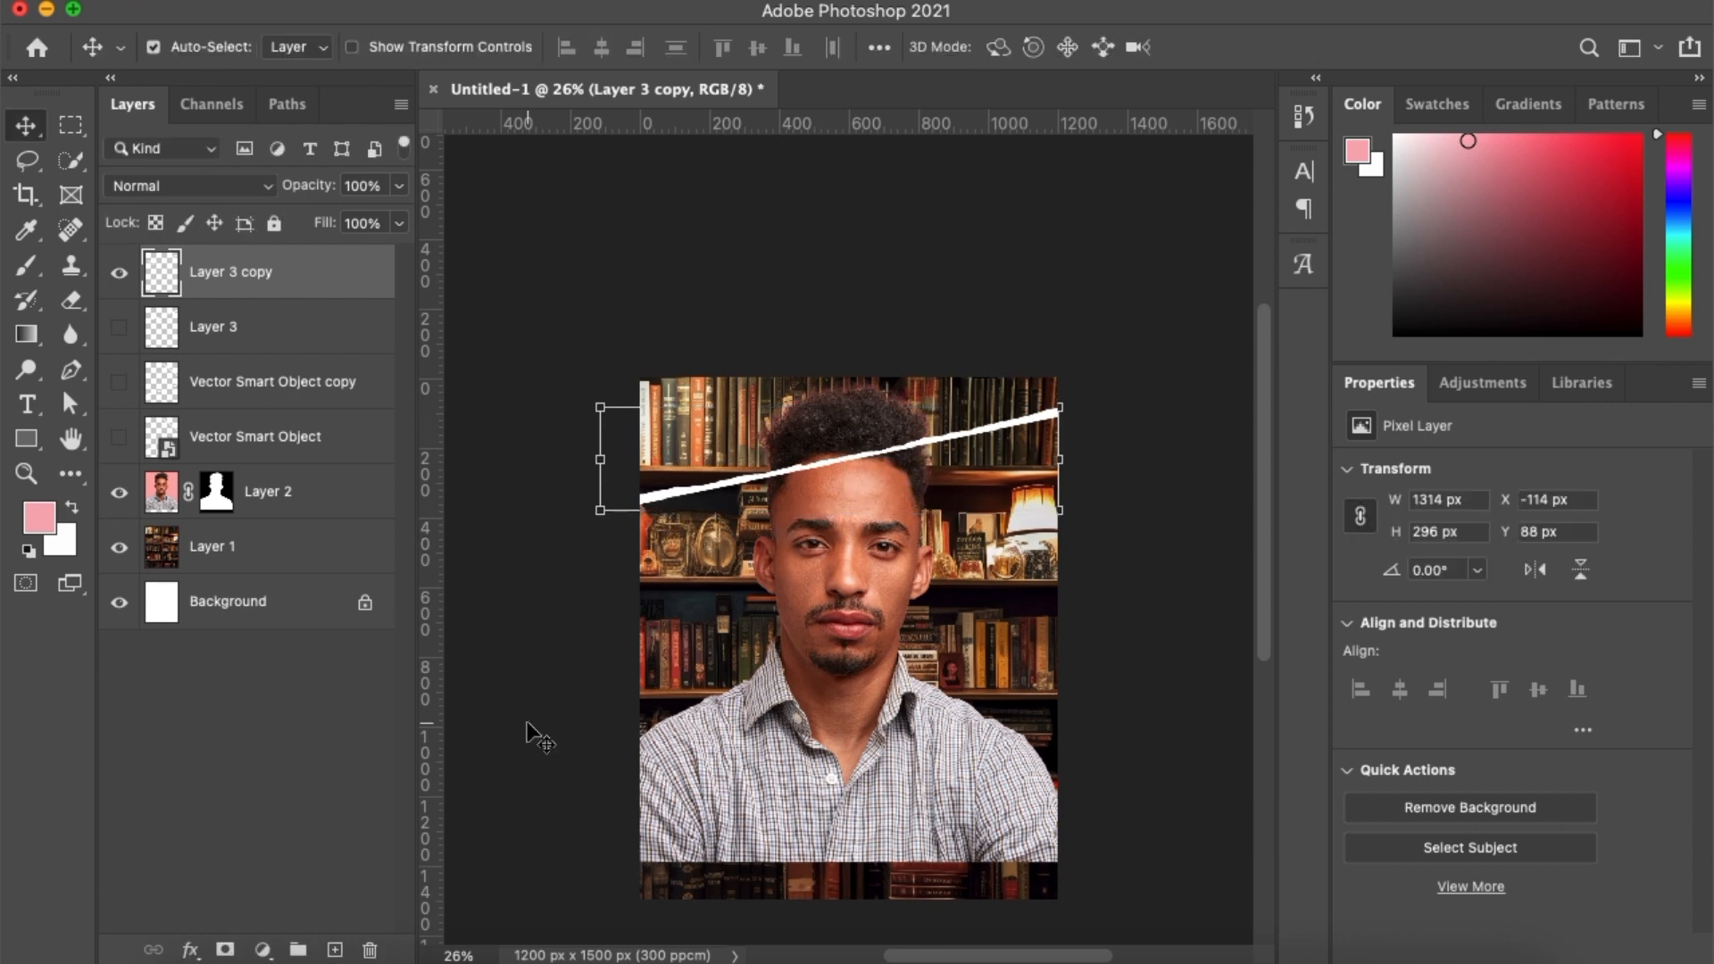
# Duplicate the original untrimmed strip layer, then hide both the original and the earlier flattened copy
pyautogui.click(201, 337)
pyautogui.press('super+j')
pyautogui.click(119, 328)
pyautogui.click(119, 272)
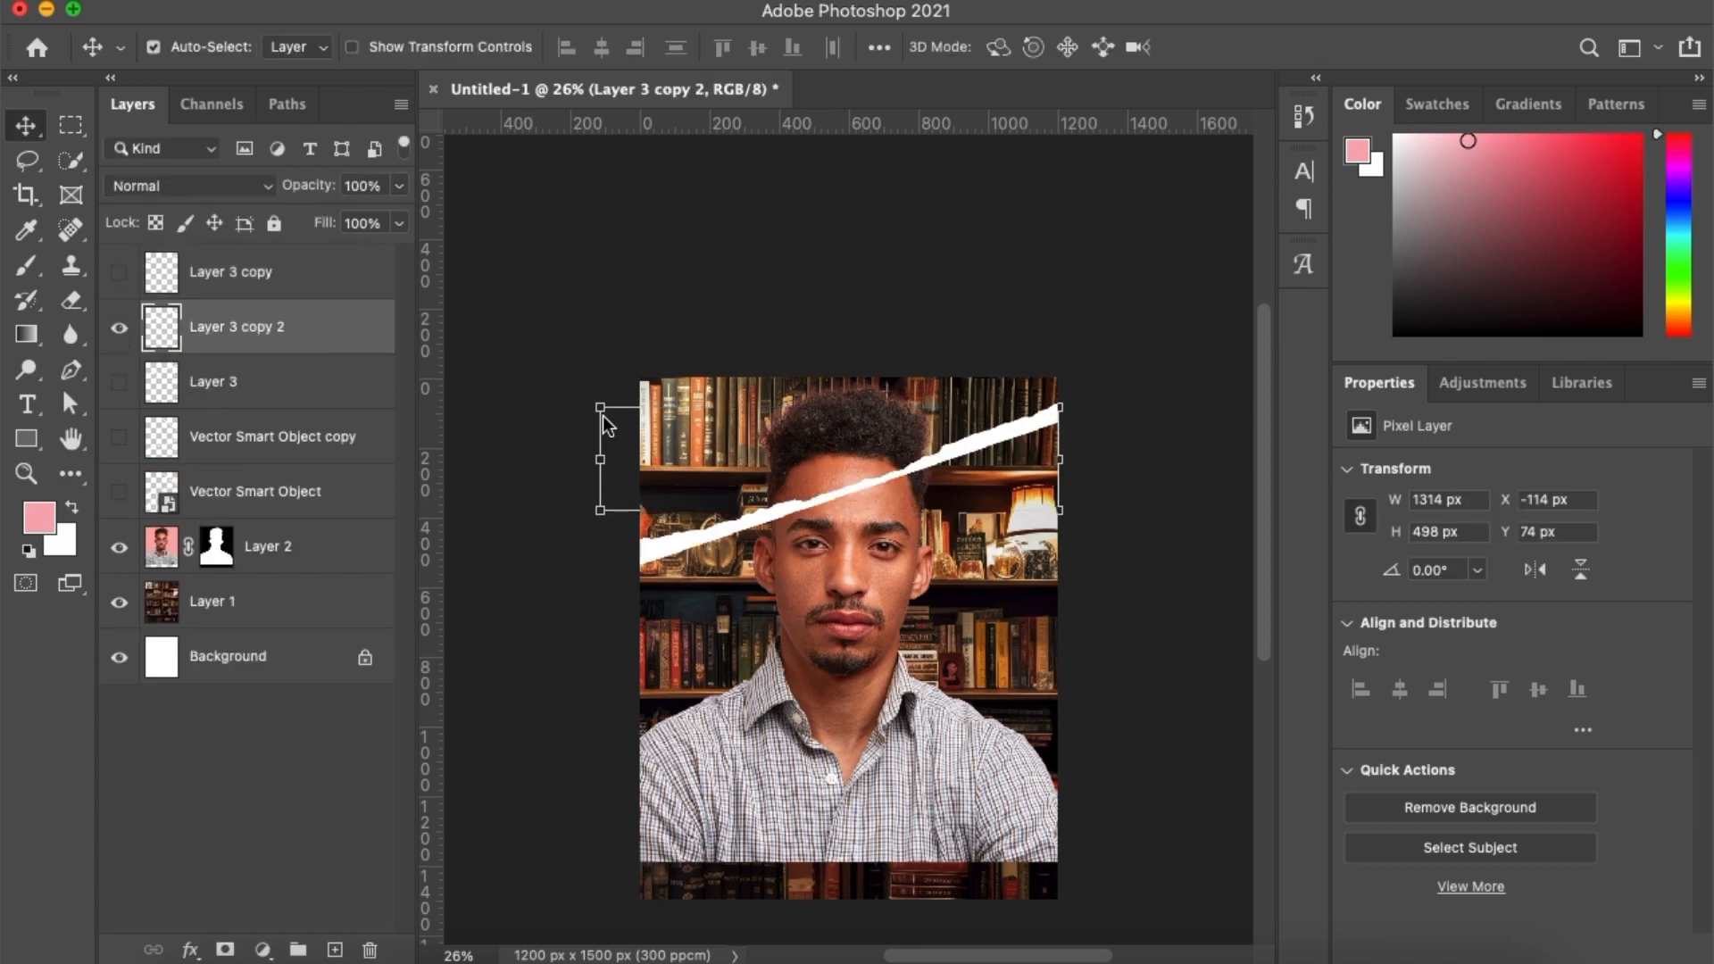
# Flatten the new strip copy to 280 px high, keeping its full width and upper edge in place
pyautogui.press('super+t')
pyautogui.scroll(-3, 873, 544)
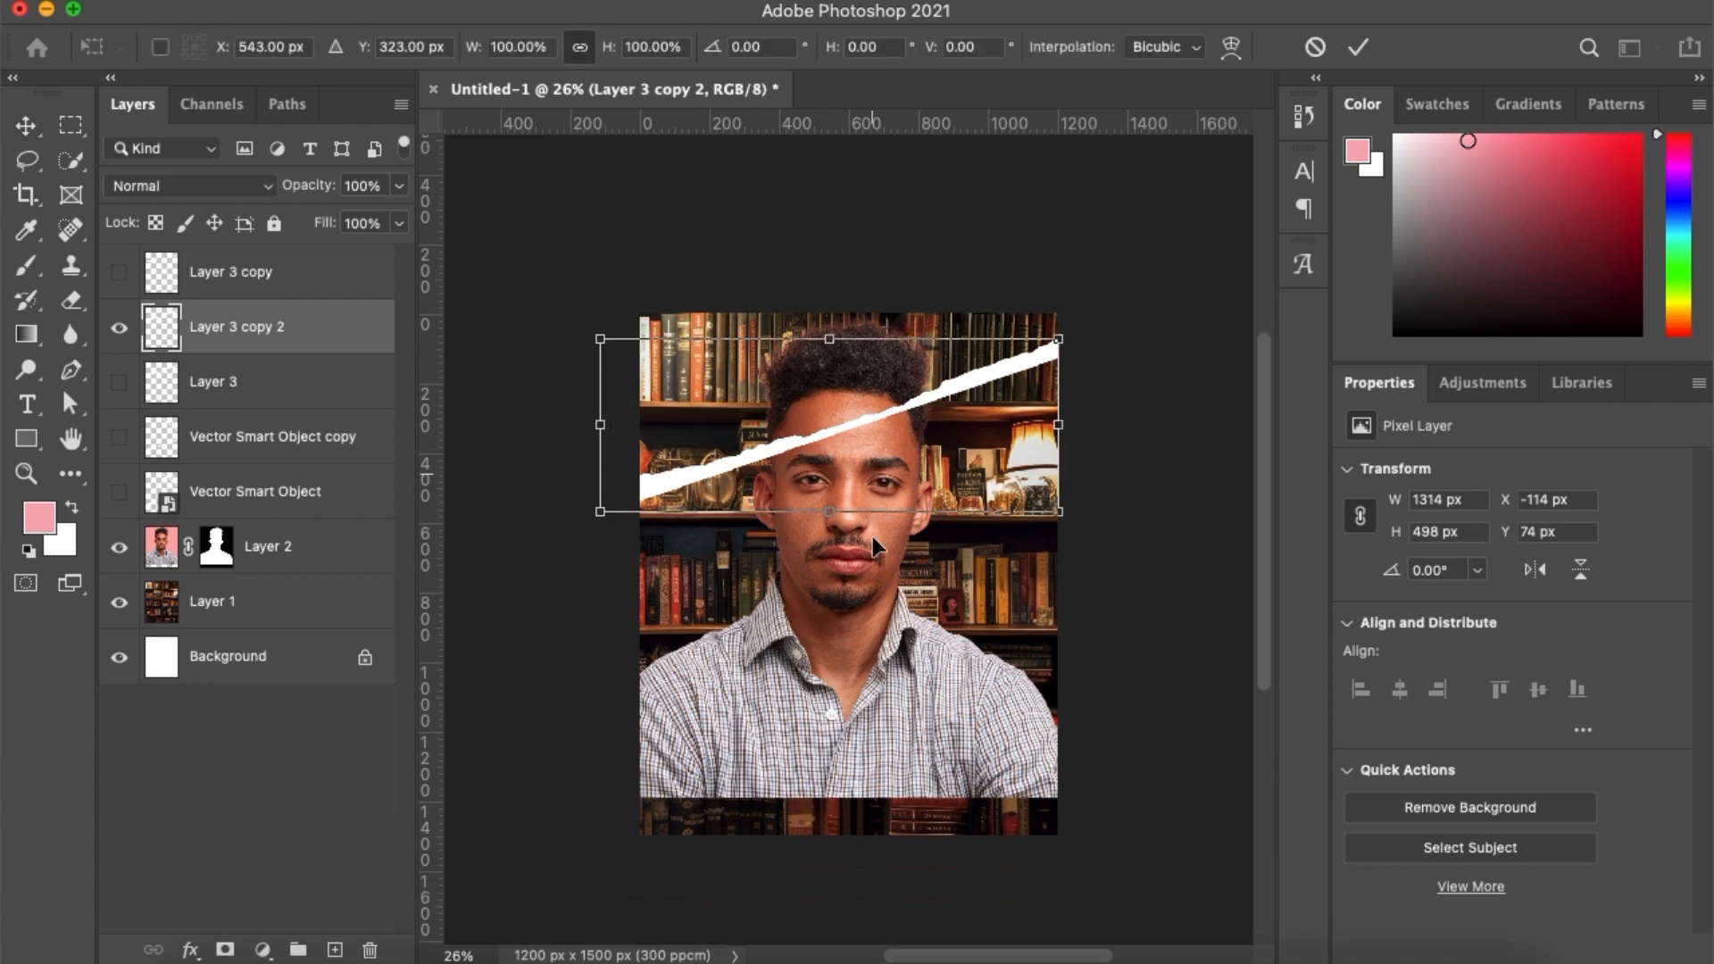
pyautogui.moveTo(830, 487); pyautogui.dragTo(827, 443)
pyautogui.moveTo(827, 441); pyautogui.dragTo(827, 436)
pyautogui.press('Return')
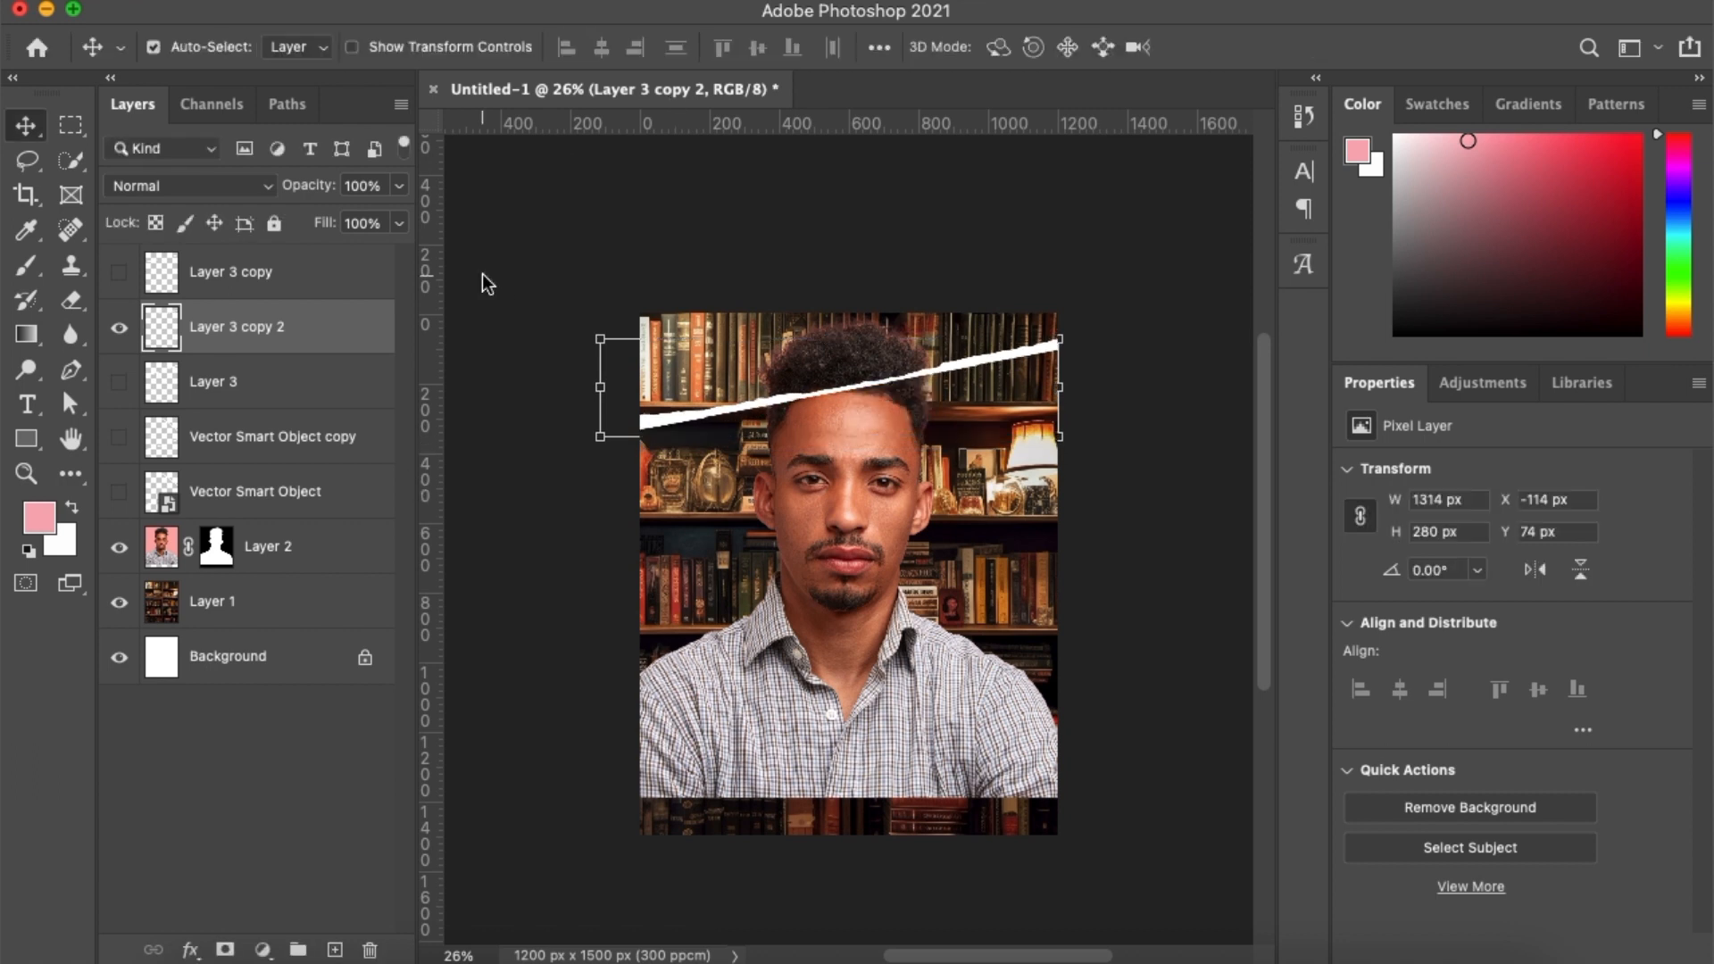
# Show only the first flattened strip copy, flip it vertically and horizontally, and move it to X -81 px, Y 65 px
pyautogui.click(119, 326)
pyautogui.click(122, 276)
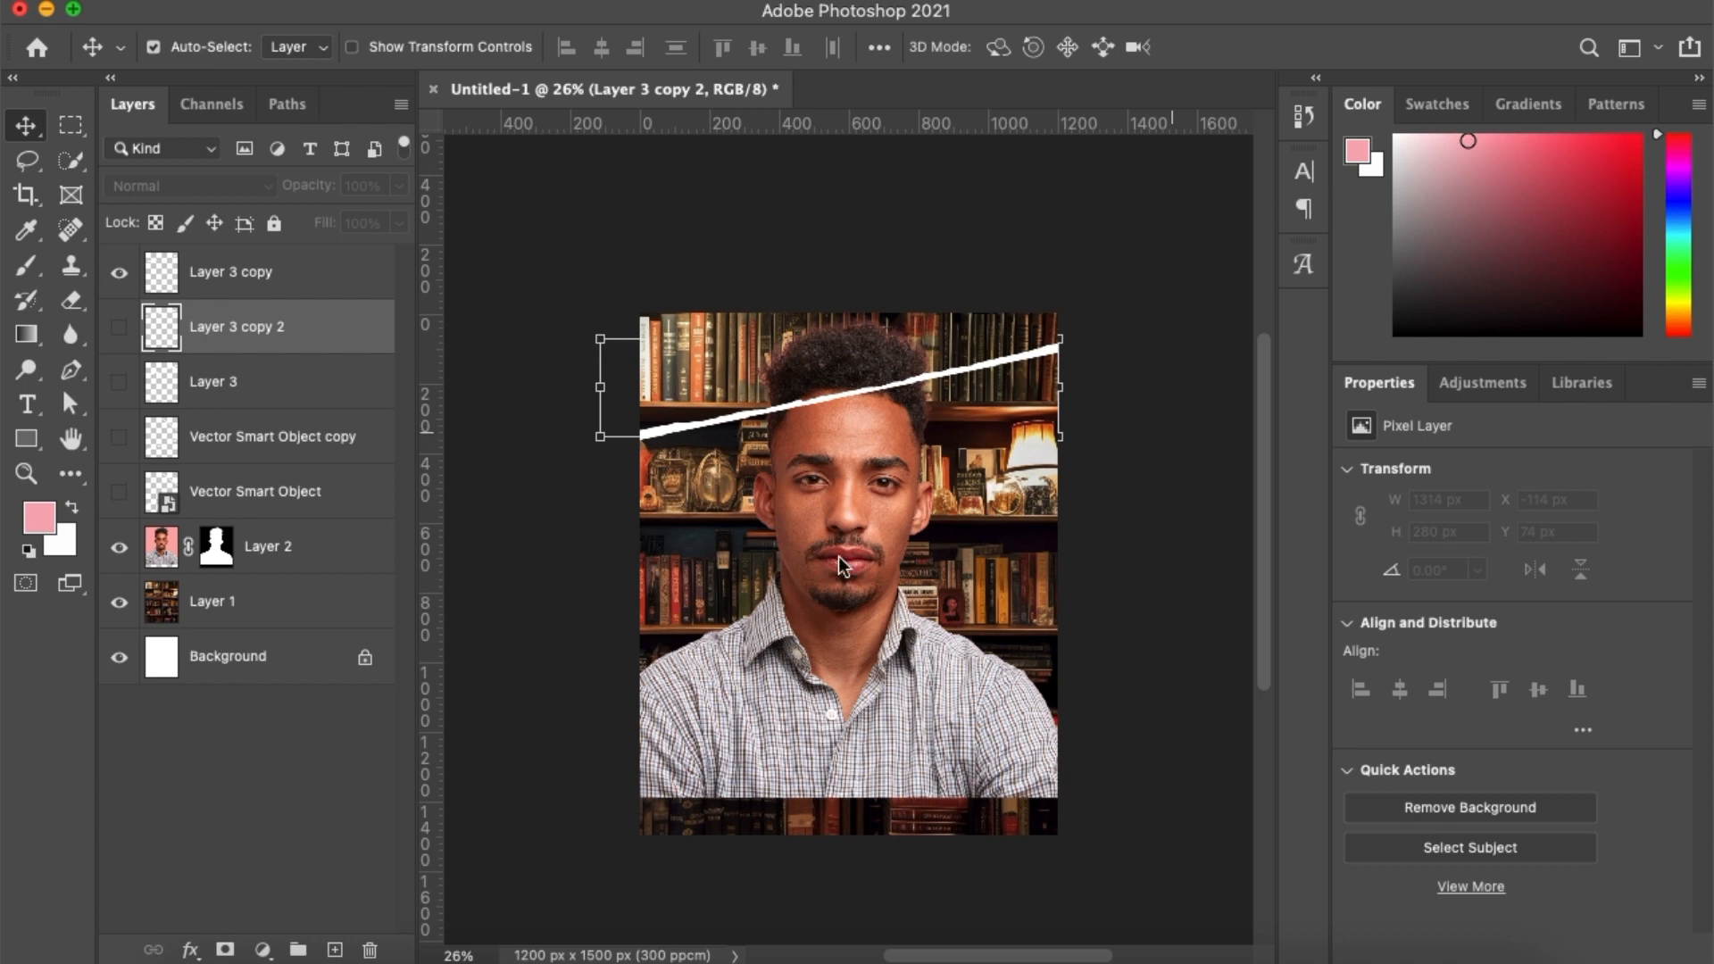
pyautogui.click(235, 295)
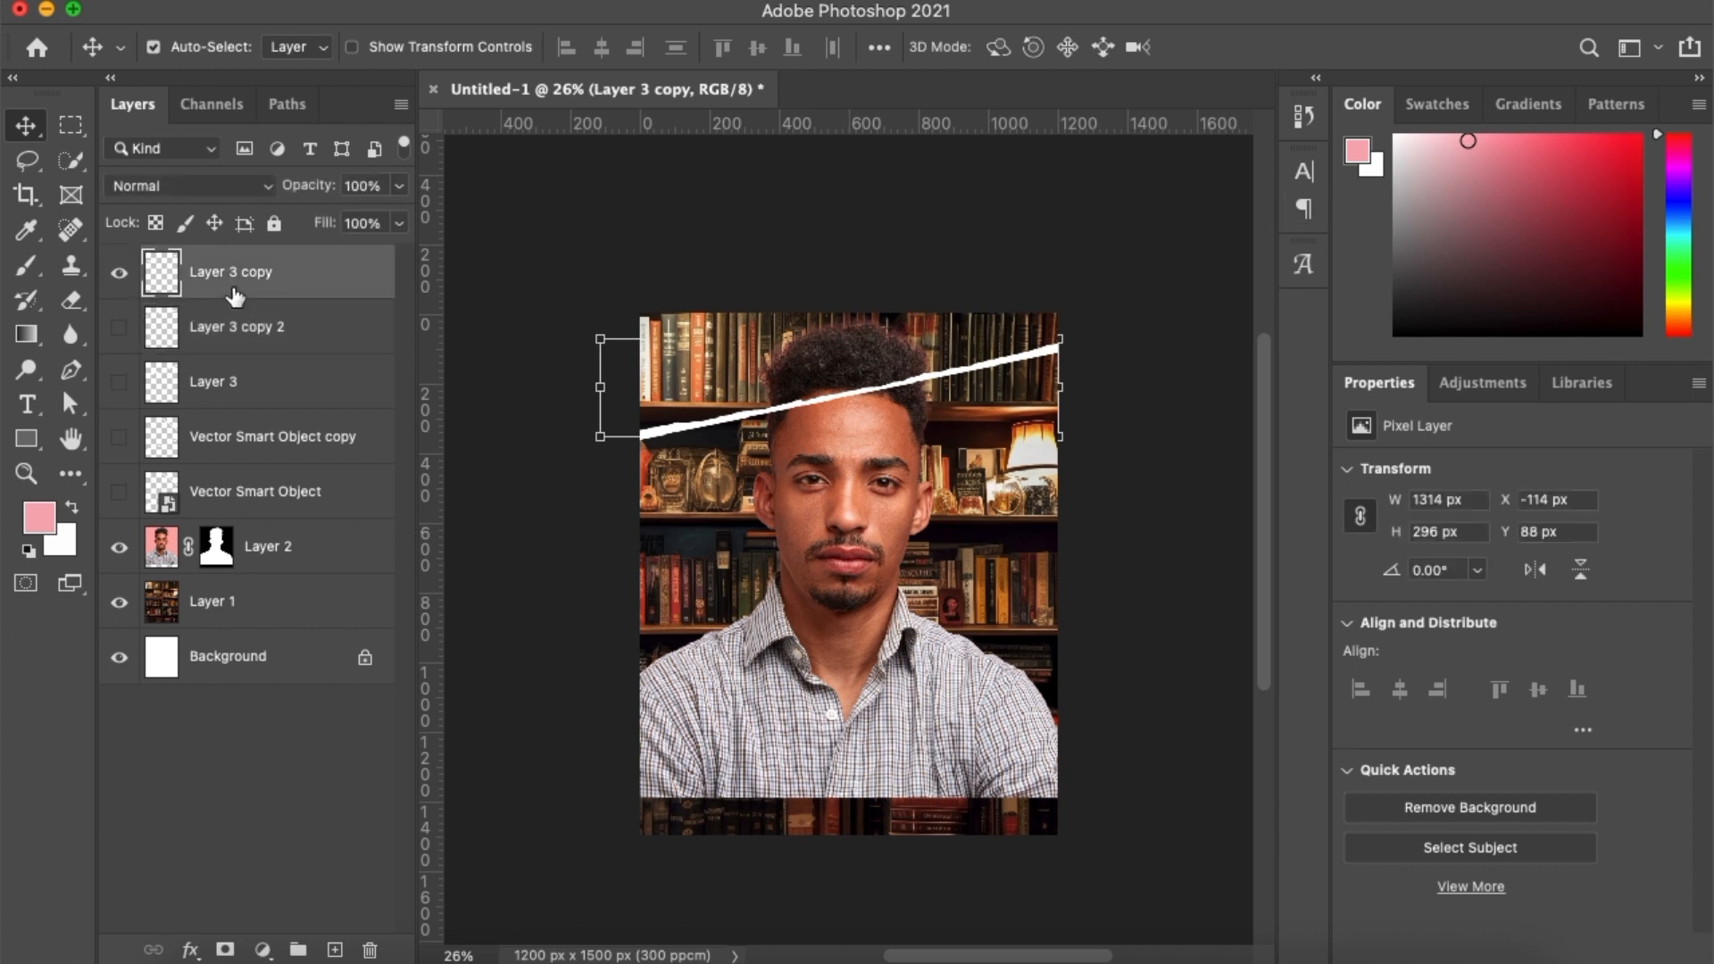
pyautogui.hotkey('ctrl', 't')
pyautogui.scroll(-2, 871, 411)
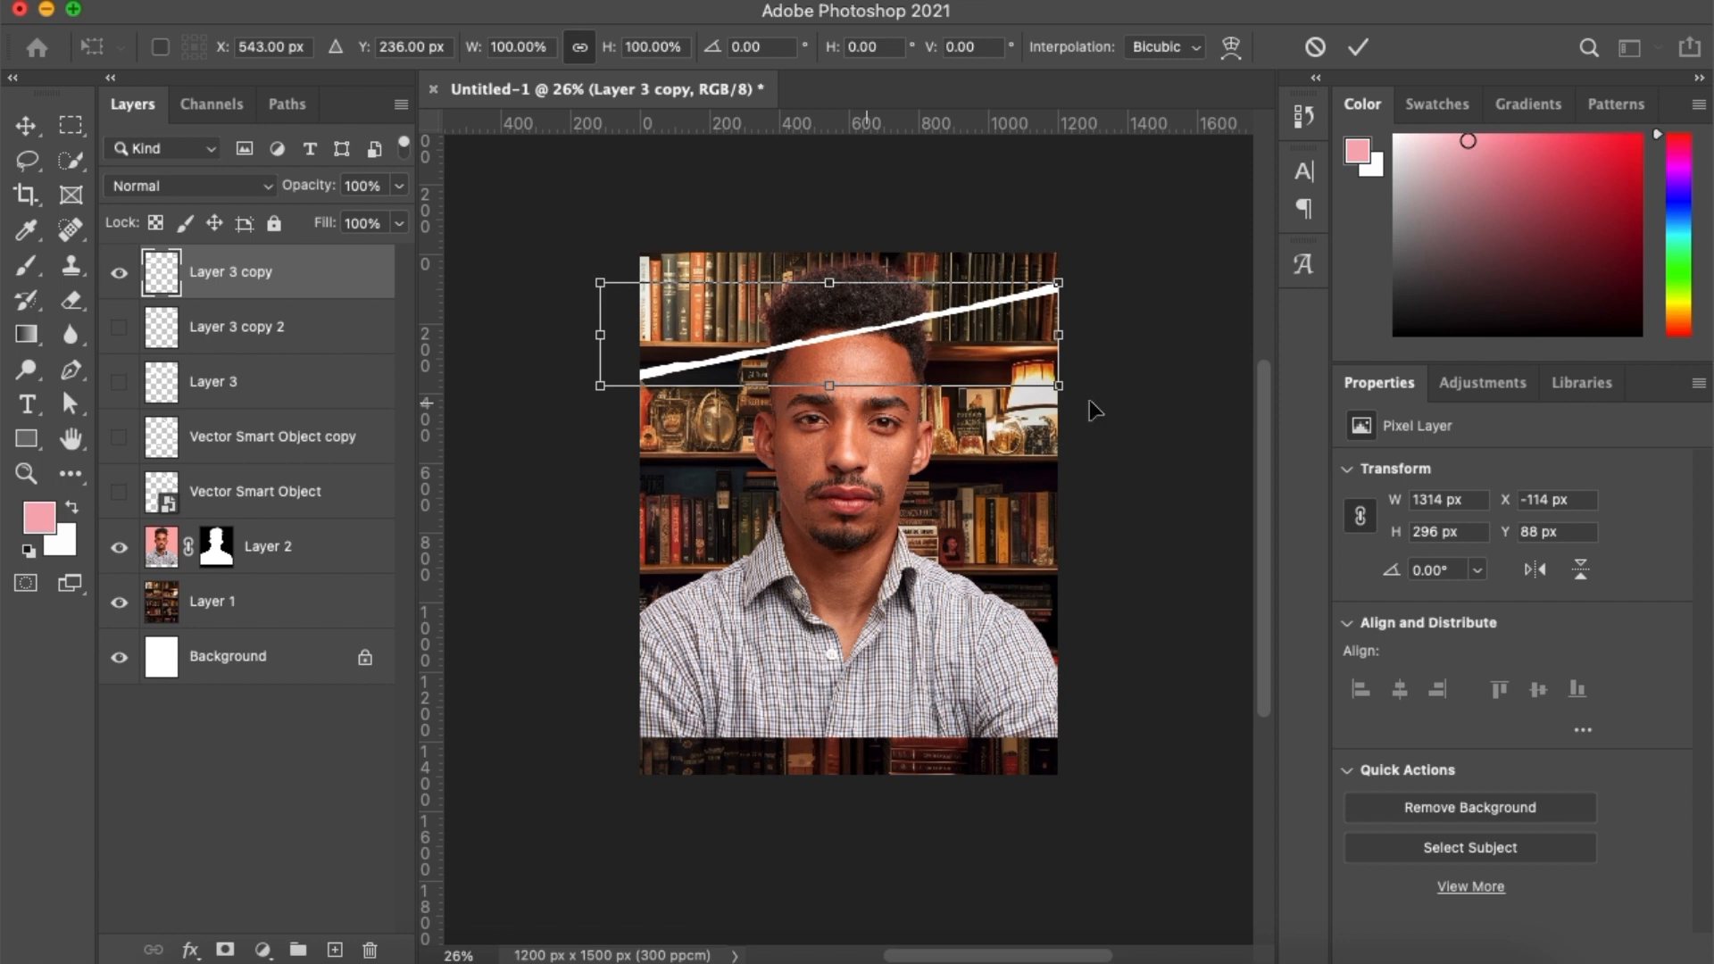
pyautogui.rightClick(901, 329)
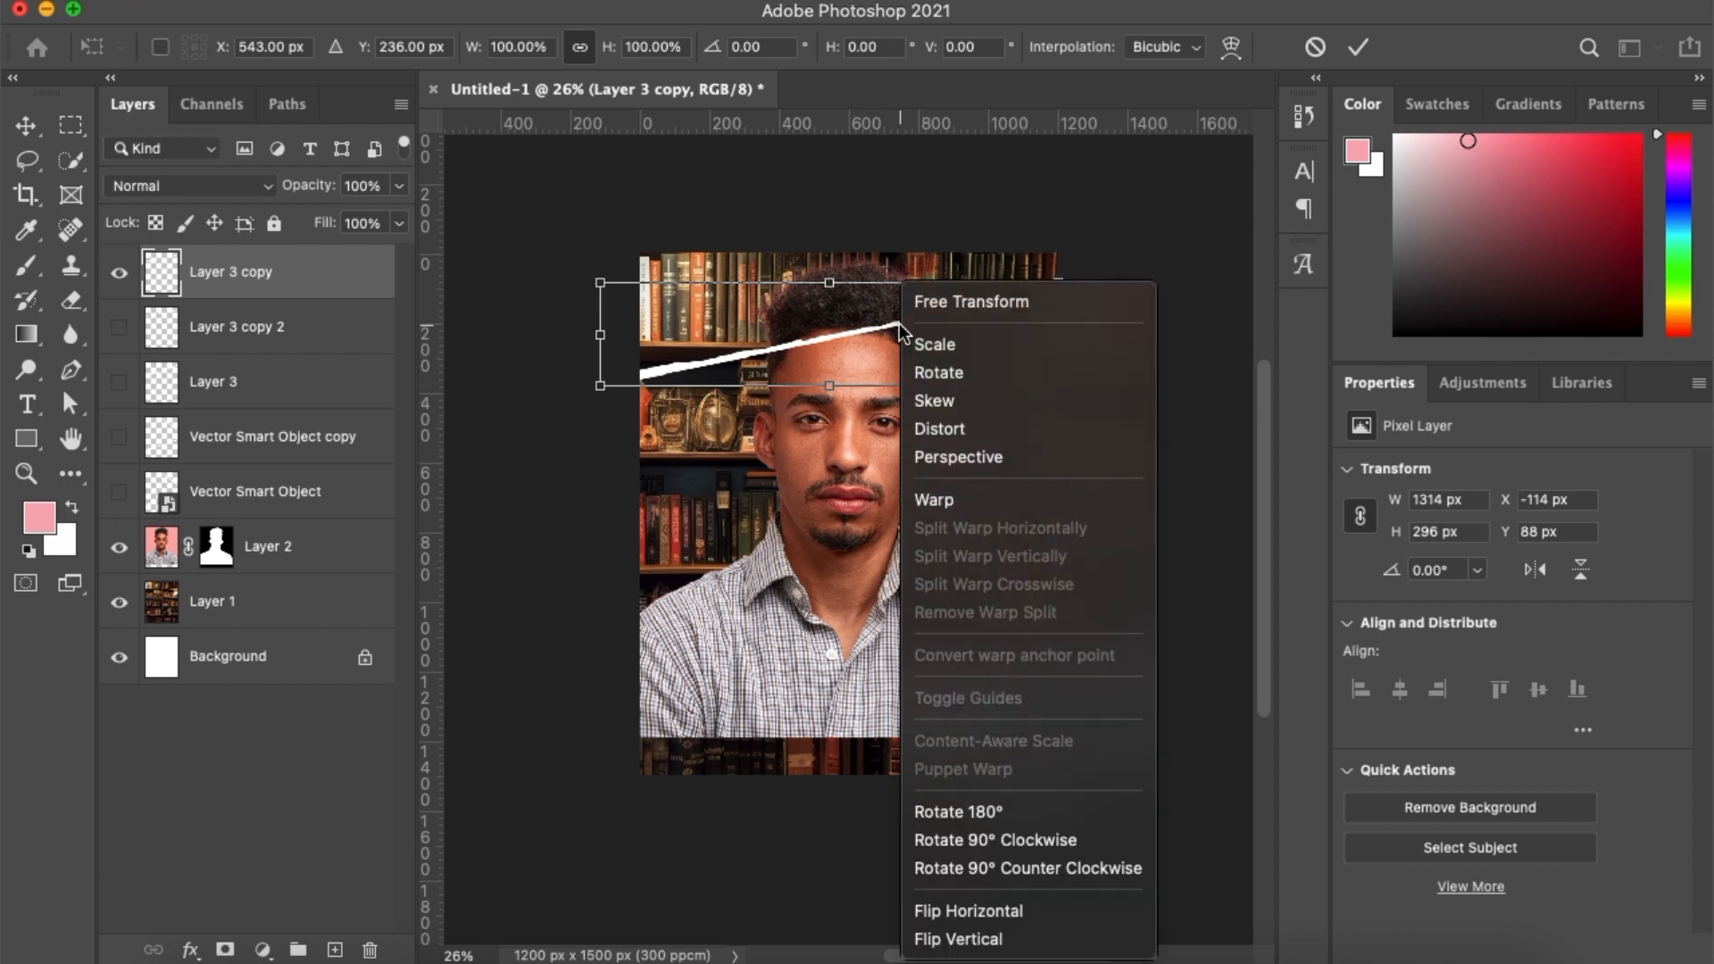
pyautogui.click(959, 938)
pyautogui.rightClick(968, 361)
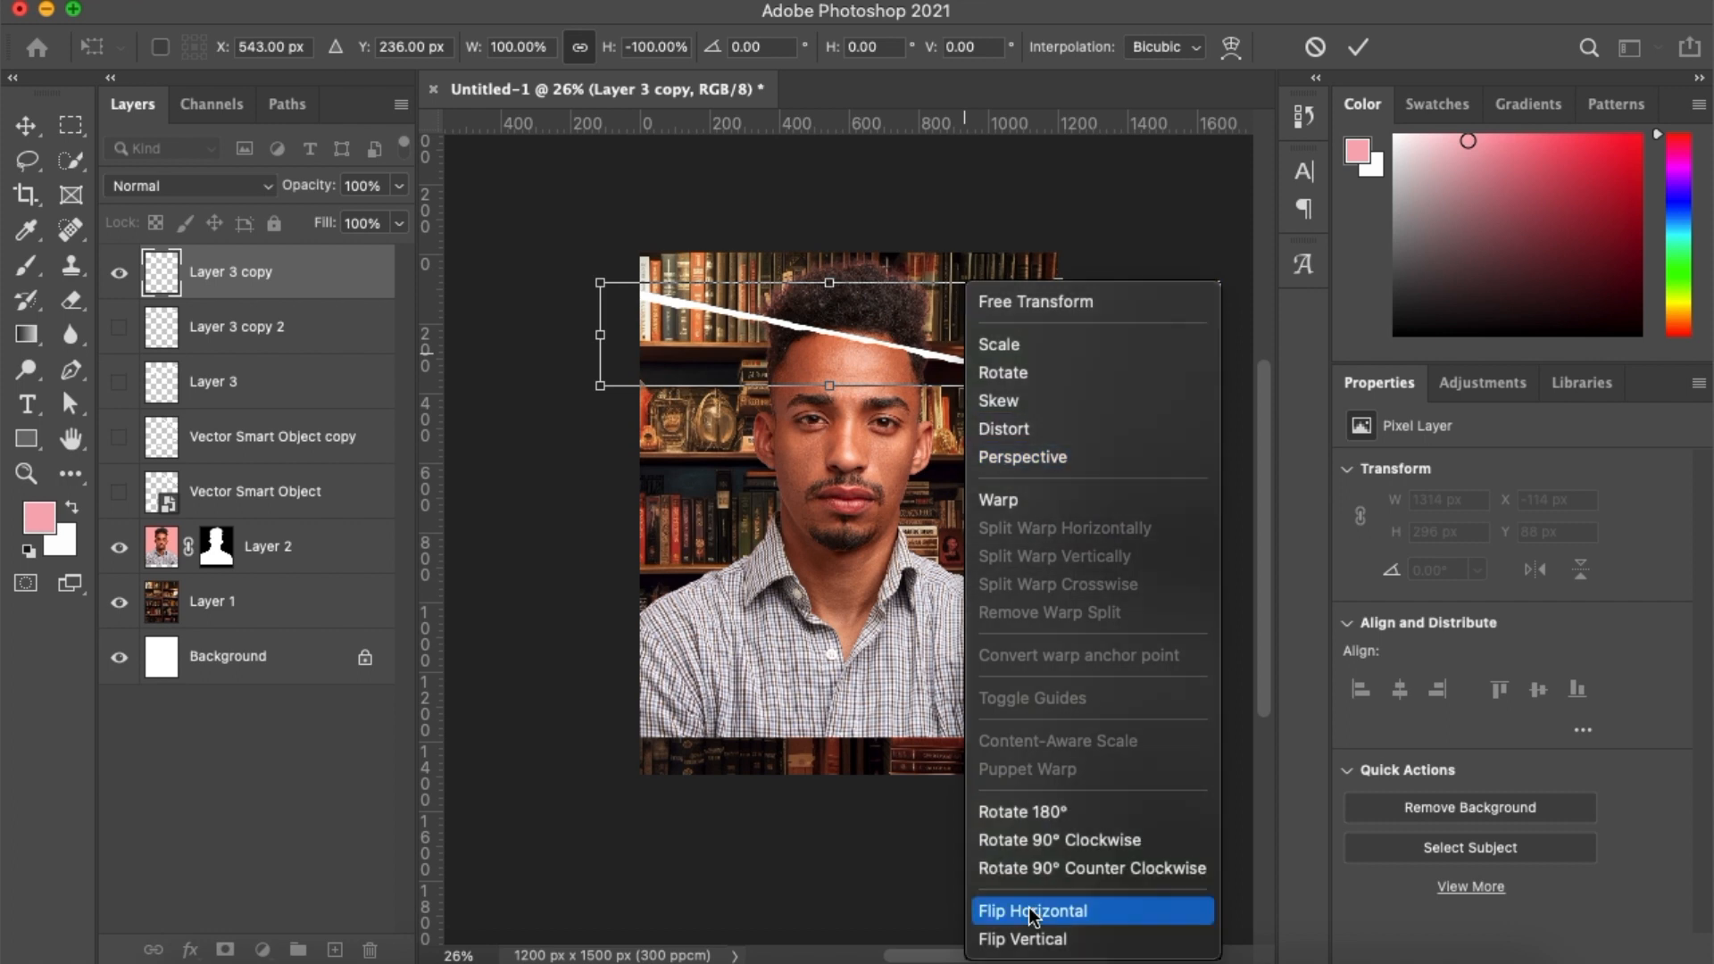
pyautogui.click(1026, 911)
pyautogui.moveTo(1046, 294); pyautogui.dragTo(1057, 286)
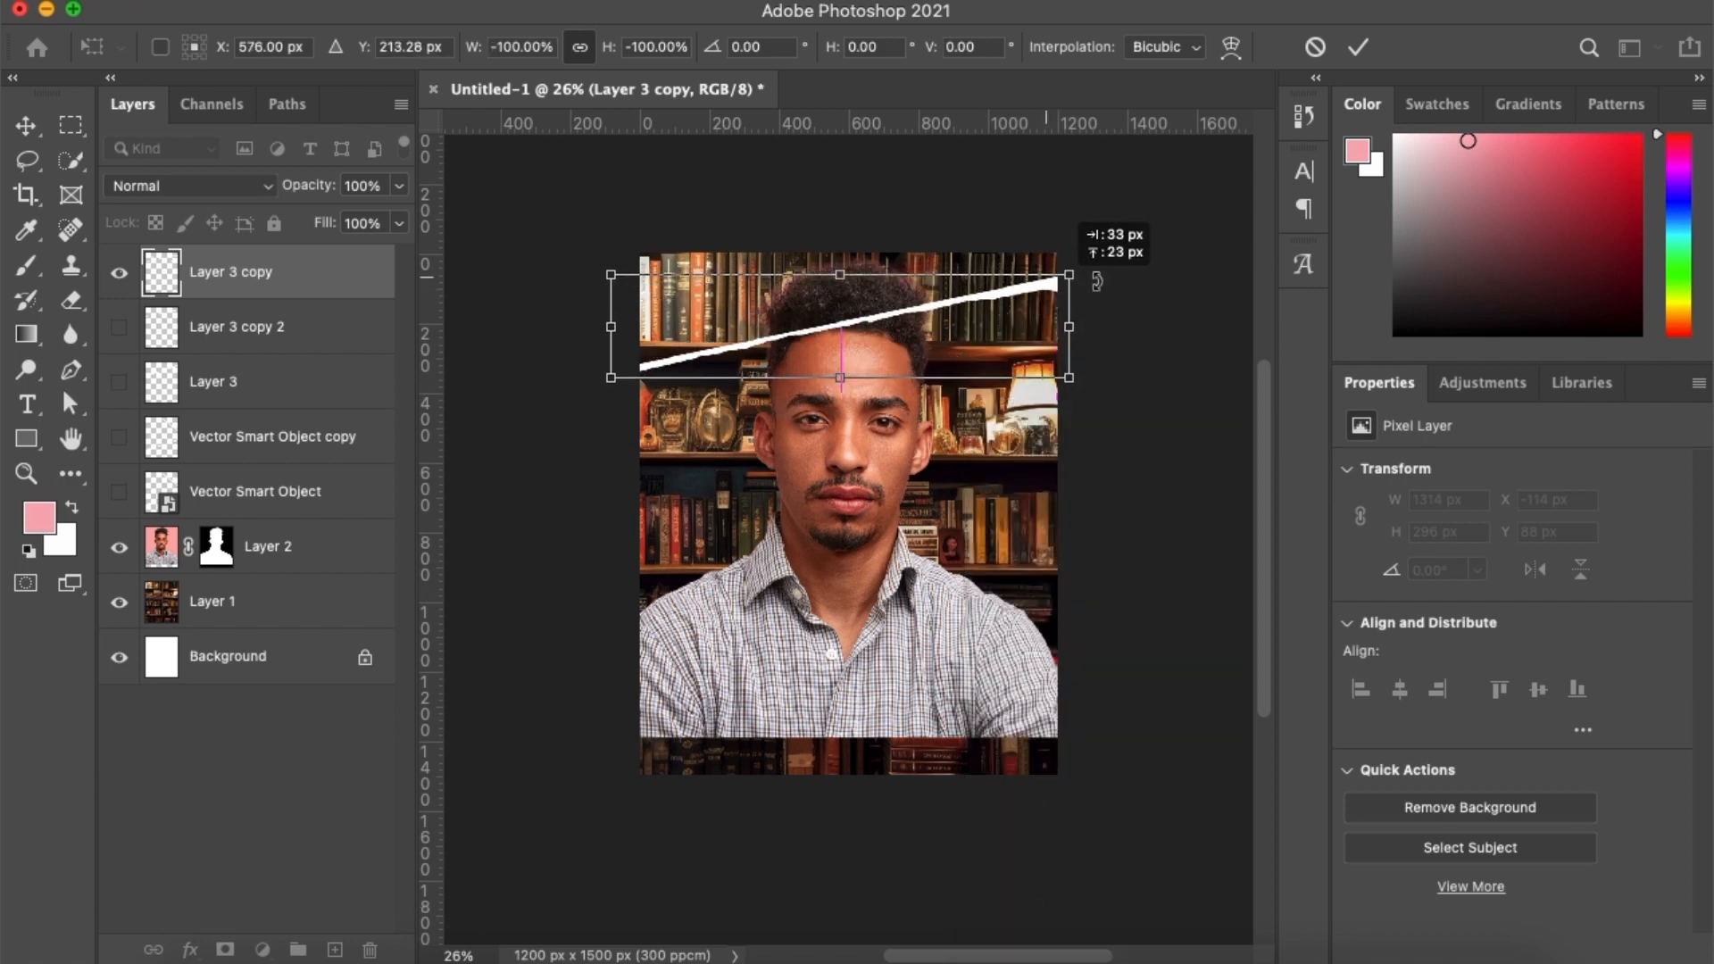
pyautogui.press('Return')
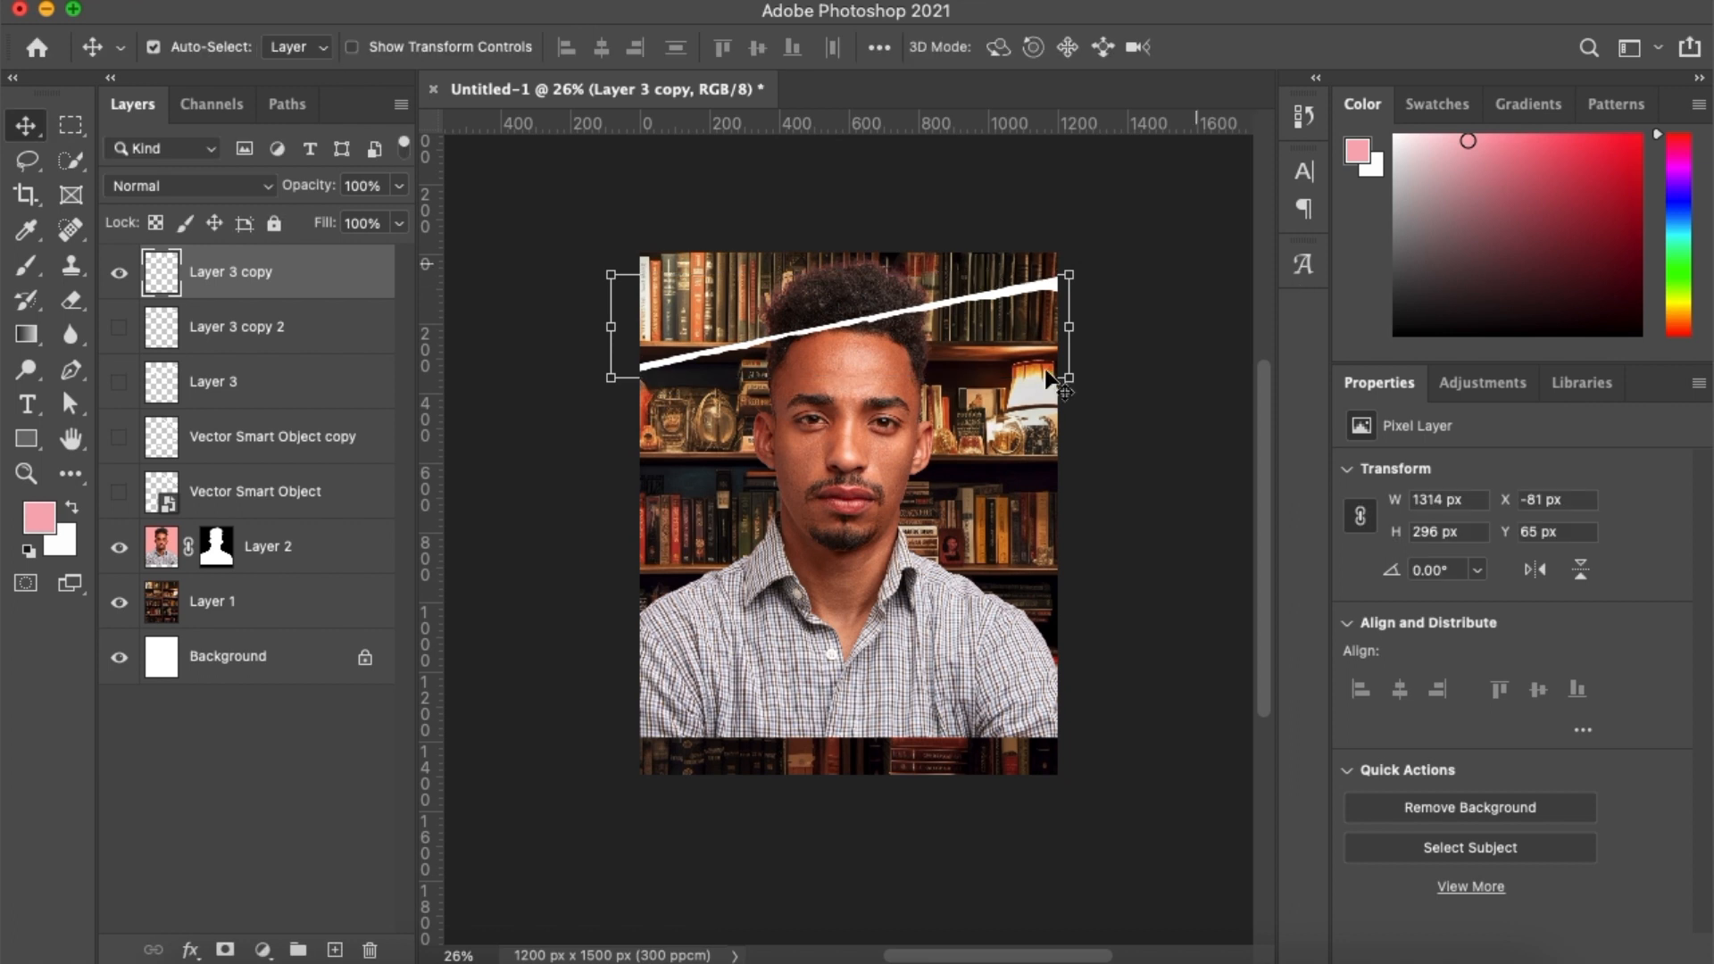
pyautogui.scroll(2, 1051, 344)
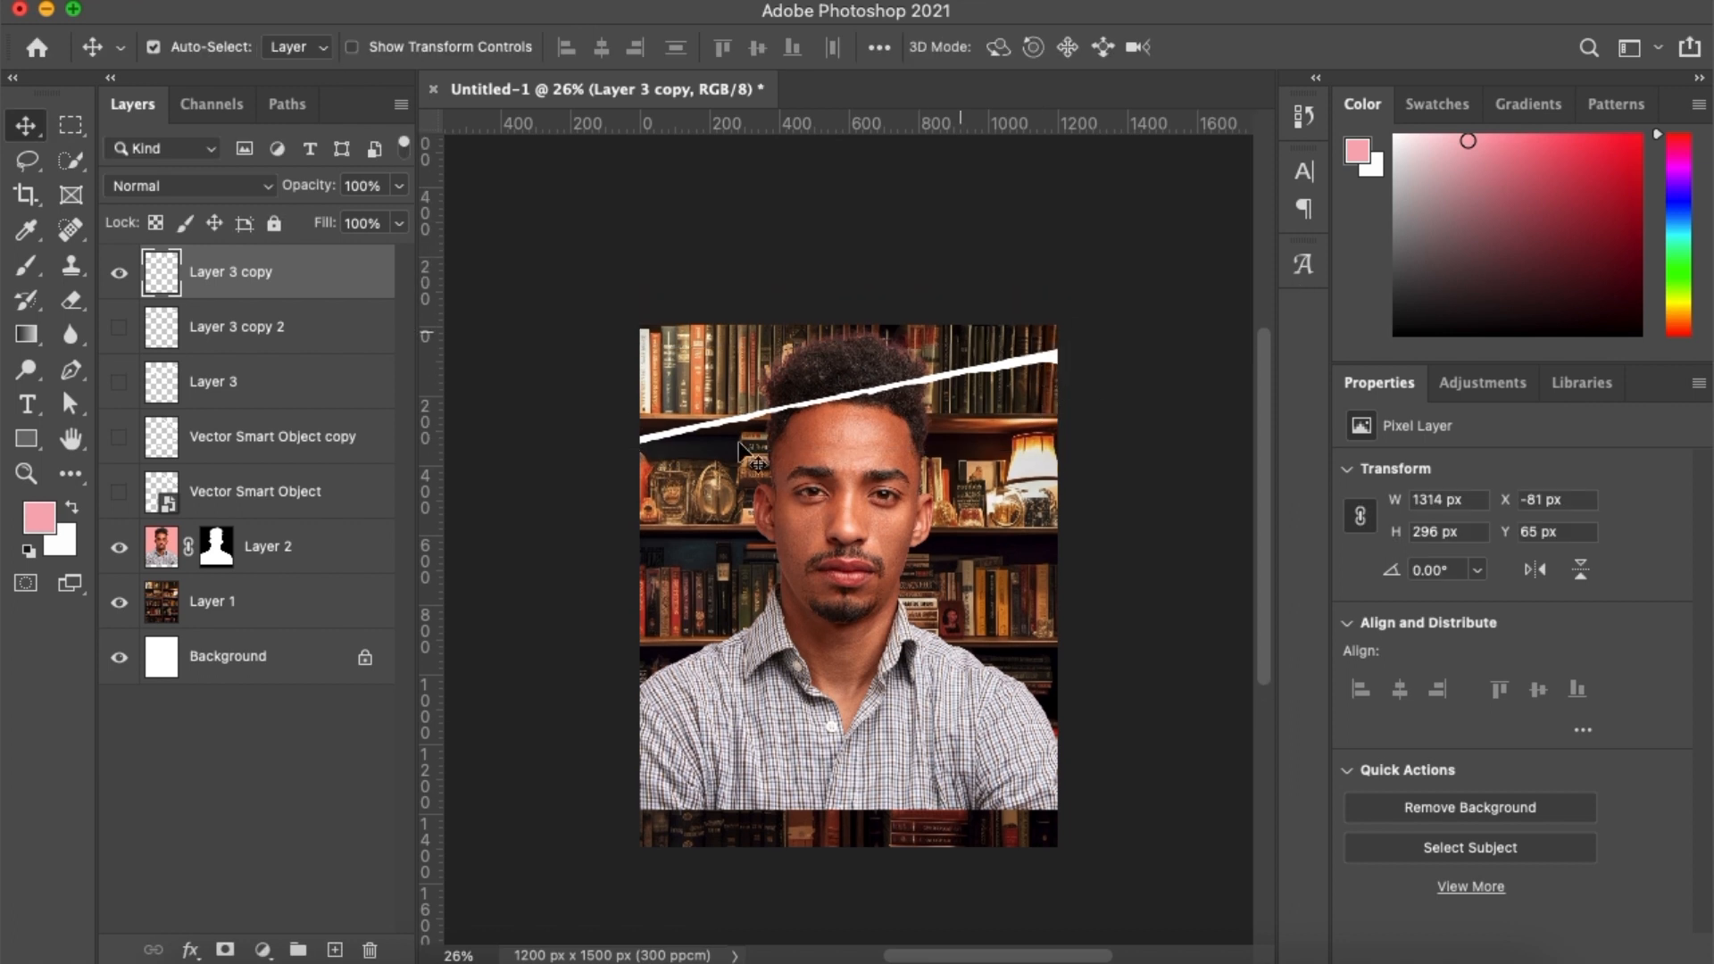
# Scale the portrait layer up to 110.88% and nudge it up to Y -77 px
pyautogui.click(451, 639)
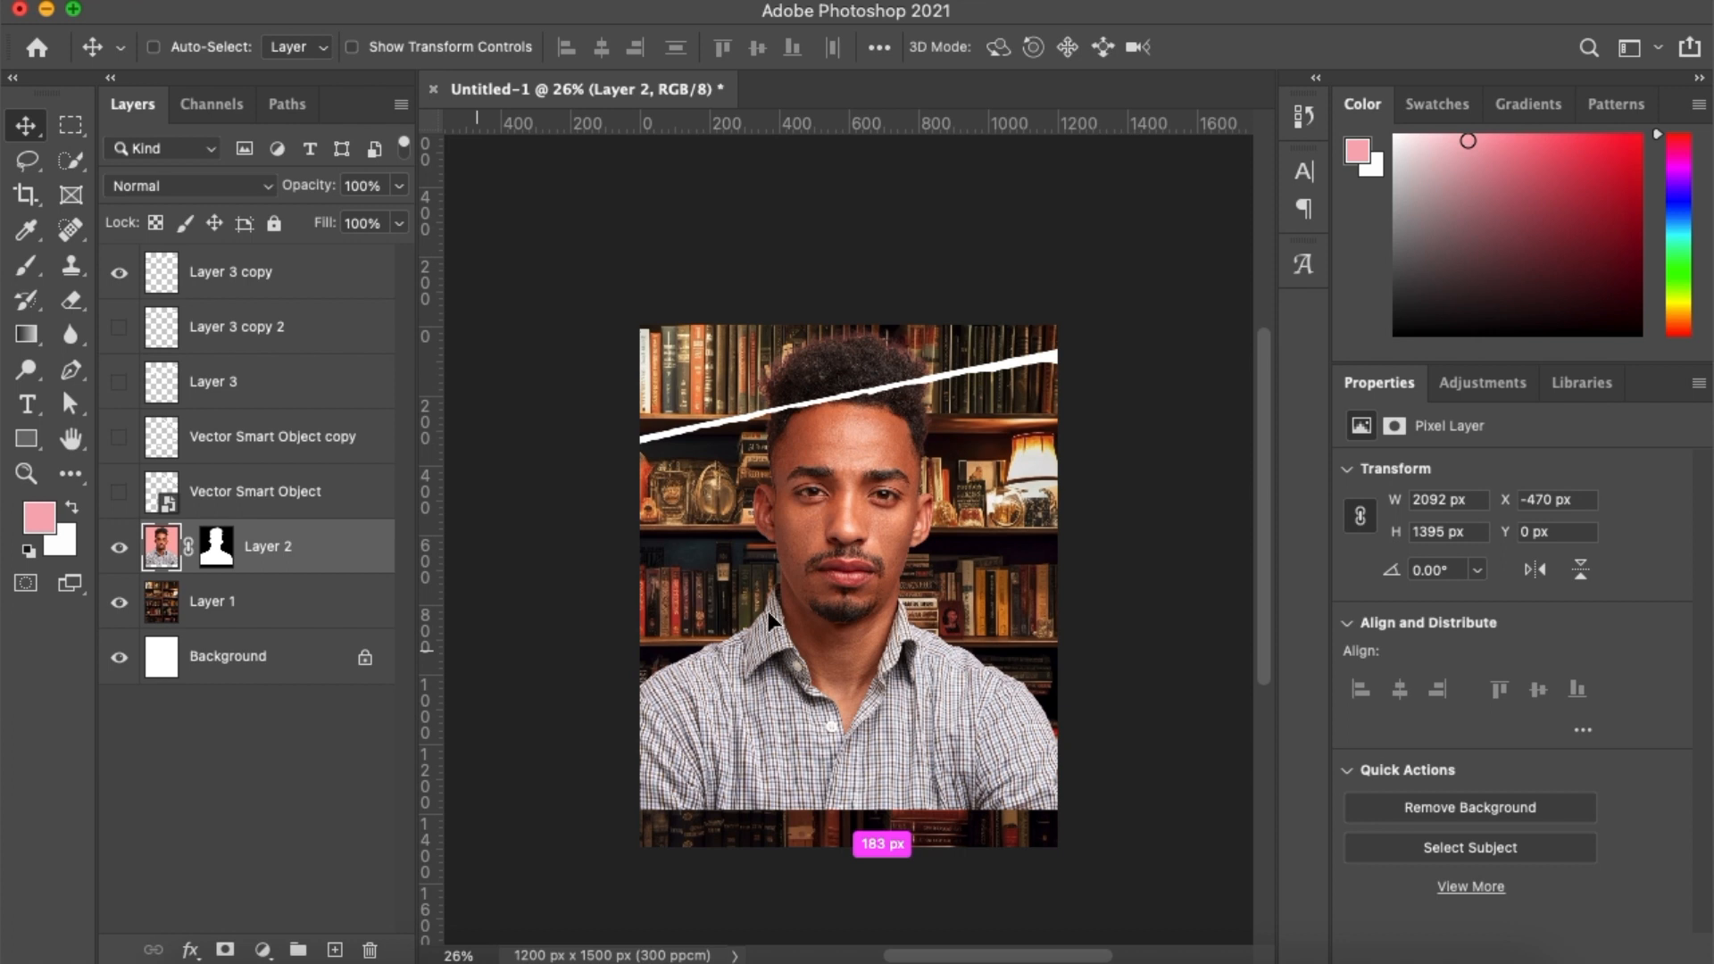
pyautogui.hotkey('ctrl', 't')
pyautogui.scroll(-3, 858, 554)
pyautogui.moveTo(842, 686); pyautogui.dragTo(837, 743)
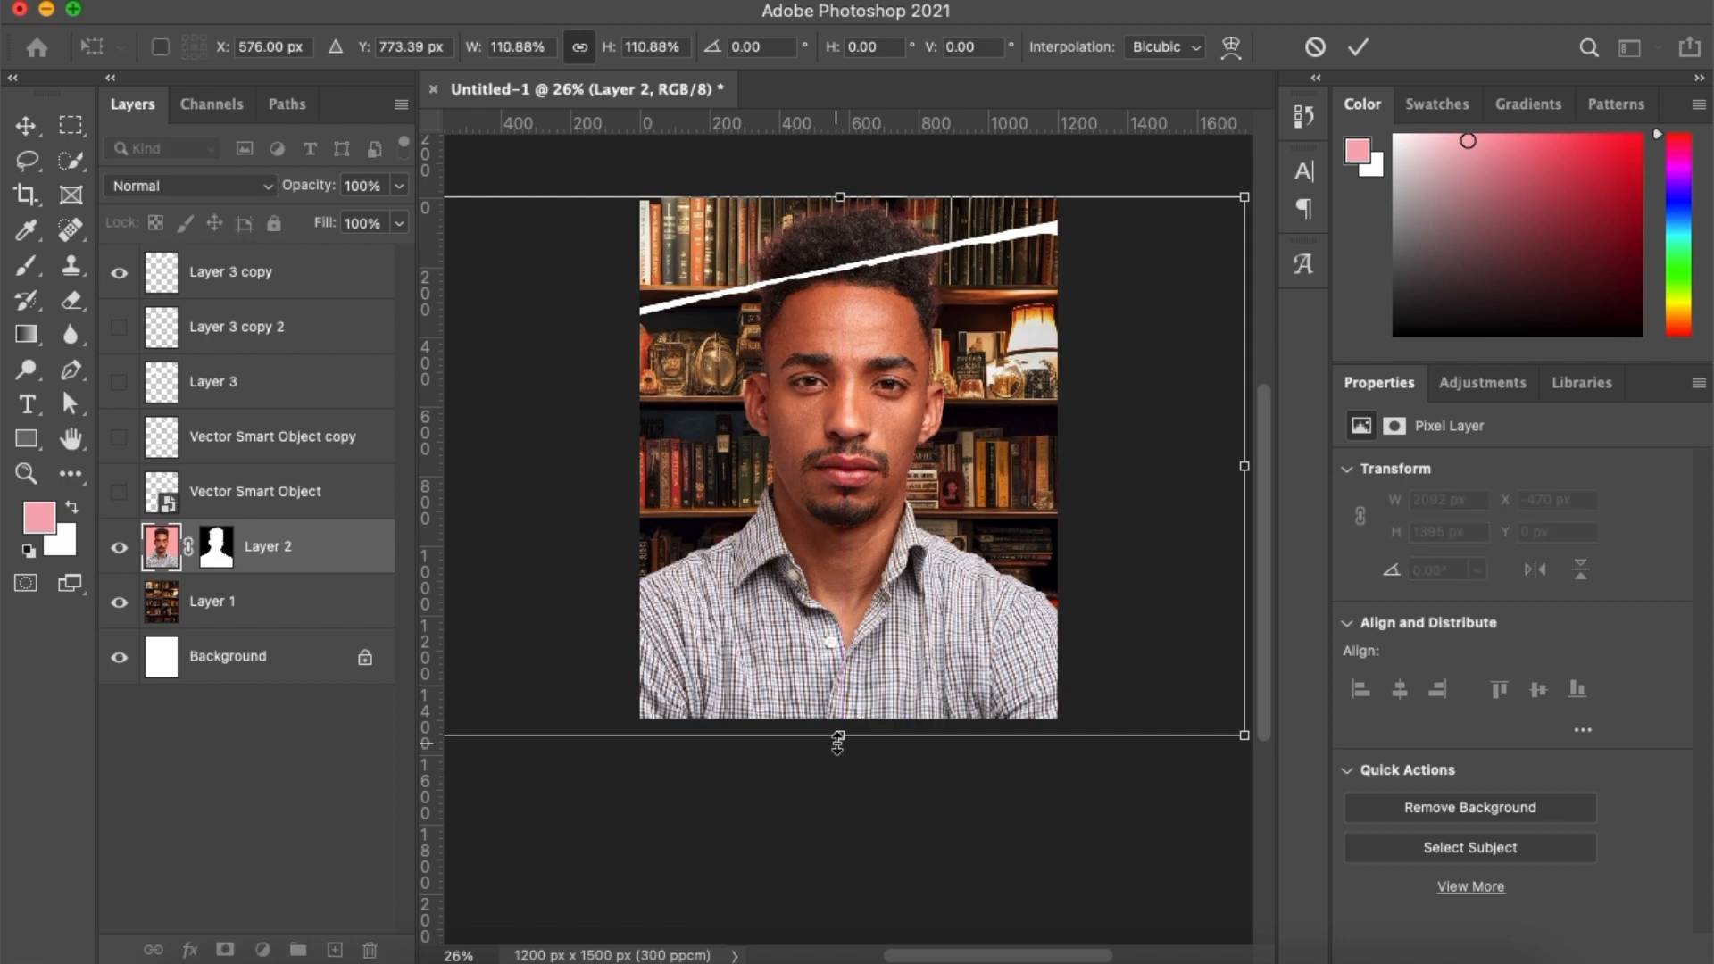
pyautogui.press('Up')
pyautogui.press('Up')
pyautogui.press('Up')
pyautogui.press('Up')
pyautogui.press('Up')
pyautogui.press('Up')
pyautogui.press('Up')
pyautogui.press('Up')
pyautogui.press('Up')
pyautogui.press('Up')
pyautogui.press('Up')
pyautogui.press('Up')
pyautogui.press('Up')
pyautogui.press('Up')
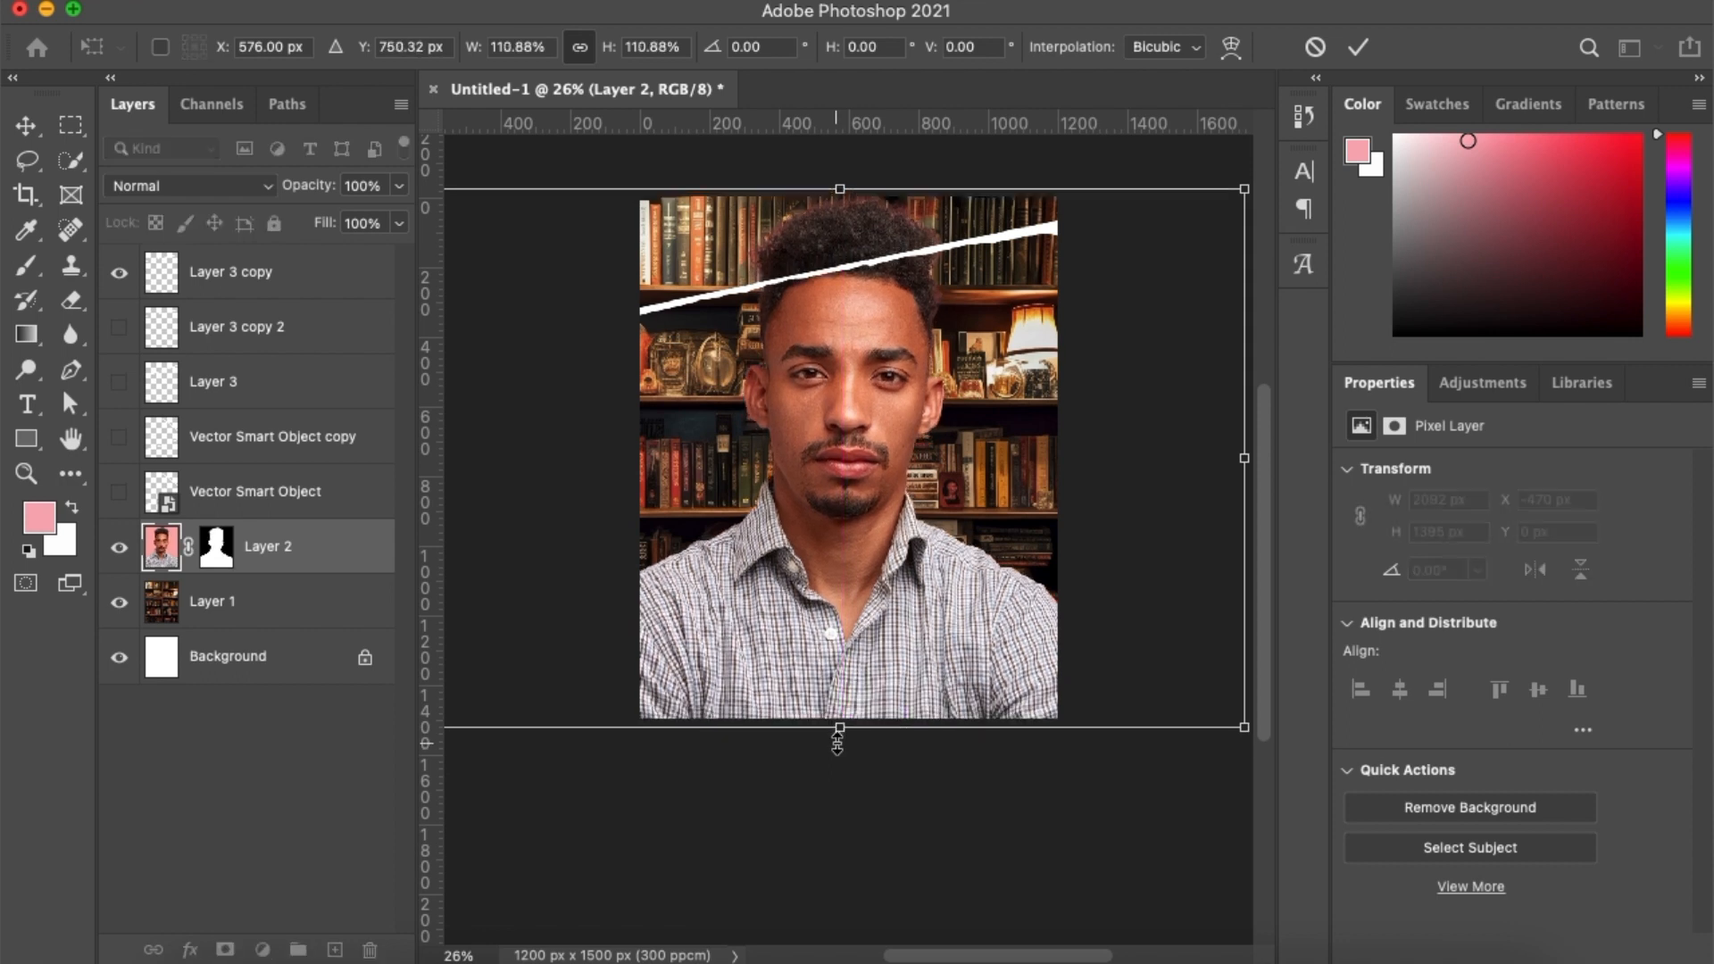
pyautogui.press('Up')
pyautogui.press('Up')
pyautogui.press('Up')
pyautogui.press('Up')
pyautogui.press('Up')
pyautogui.press('Up')
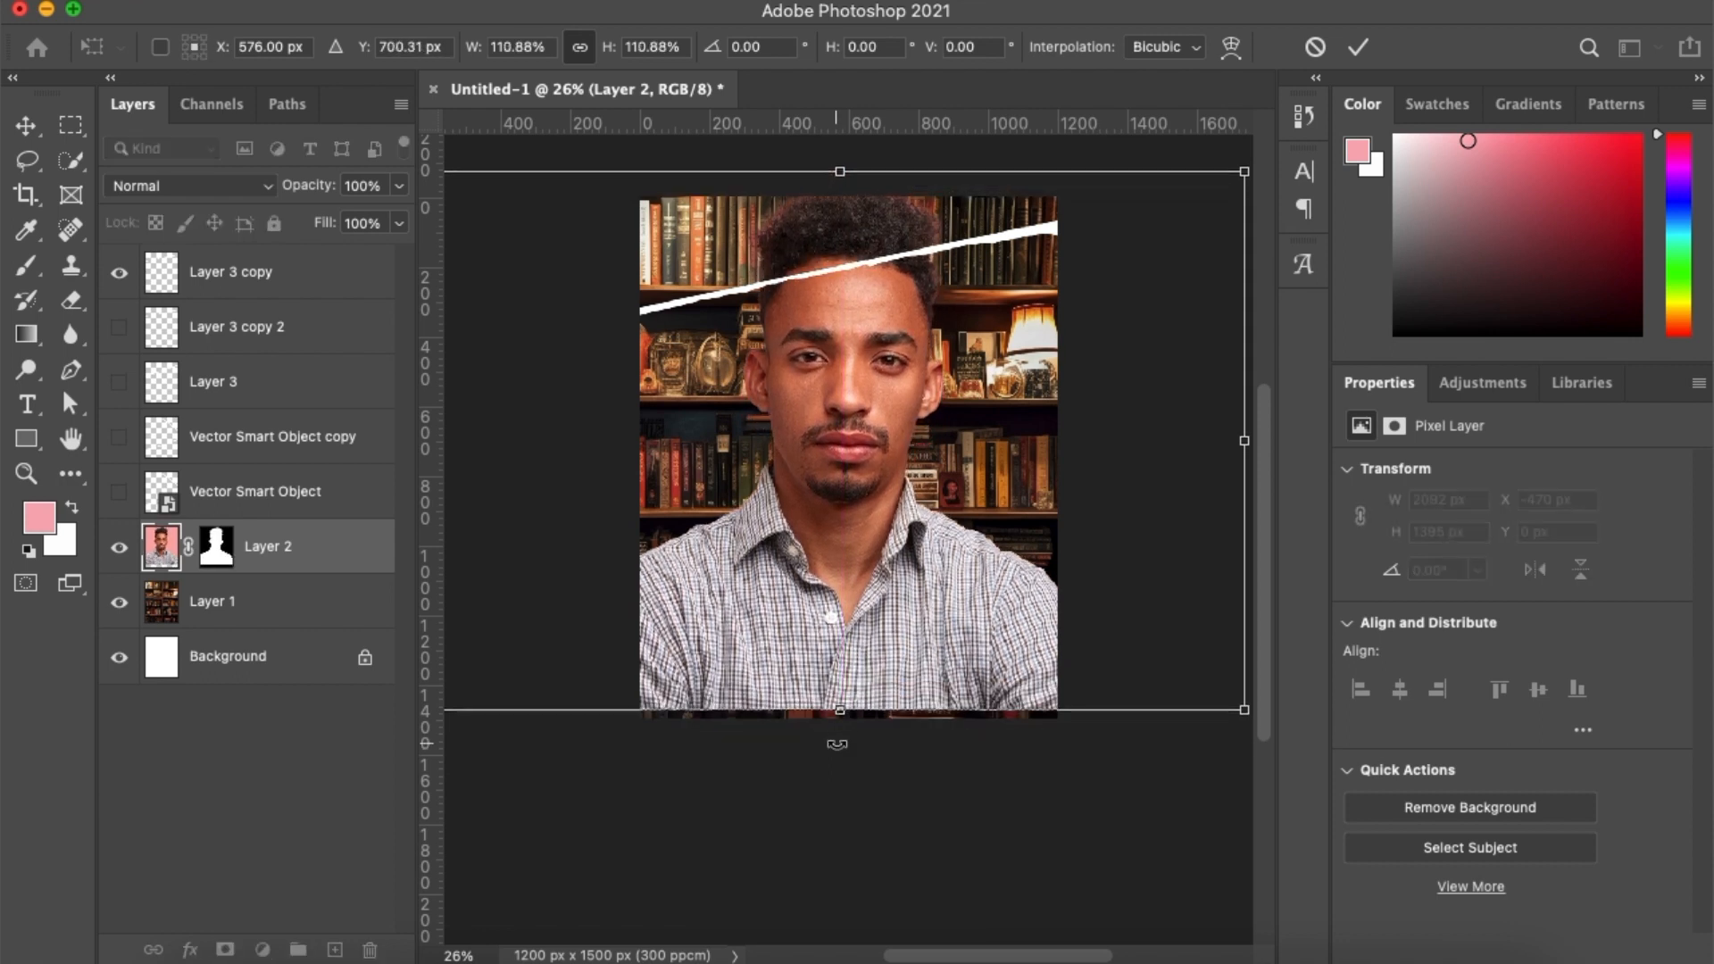
pyautogui.press('Return')
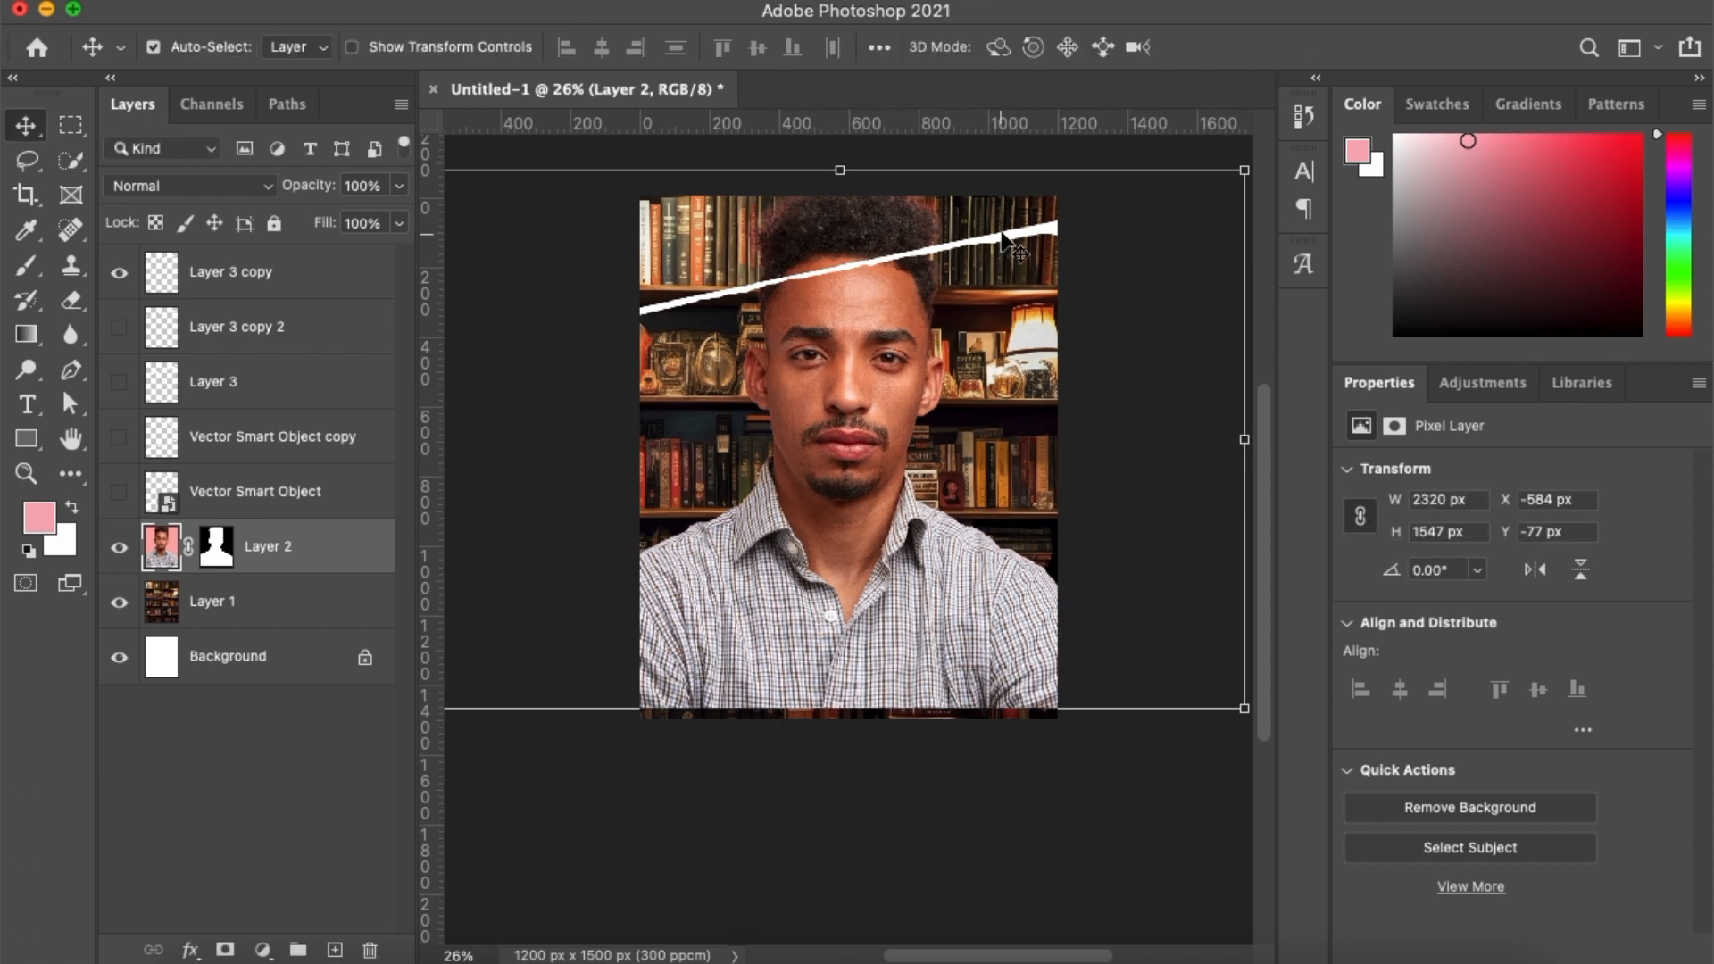
# Show the second flattened strip, move it down to the man's eye level and flip it horizontally
pyautogui.click(223, 275)
pyautogui.click(119, 328)
pyautogui.click(322, 336)
pyautogui.hotkey('ctrl', 't')
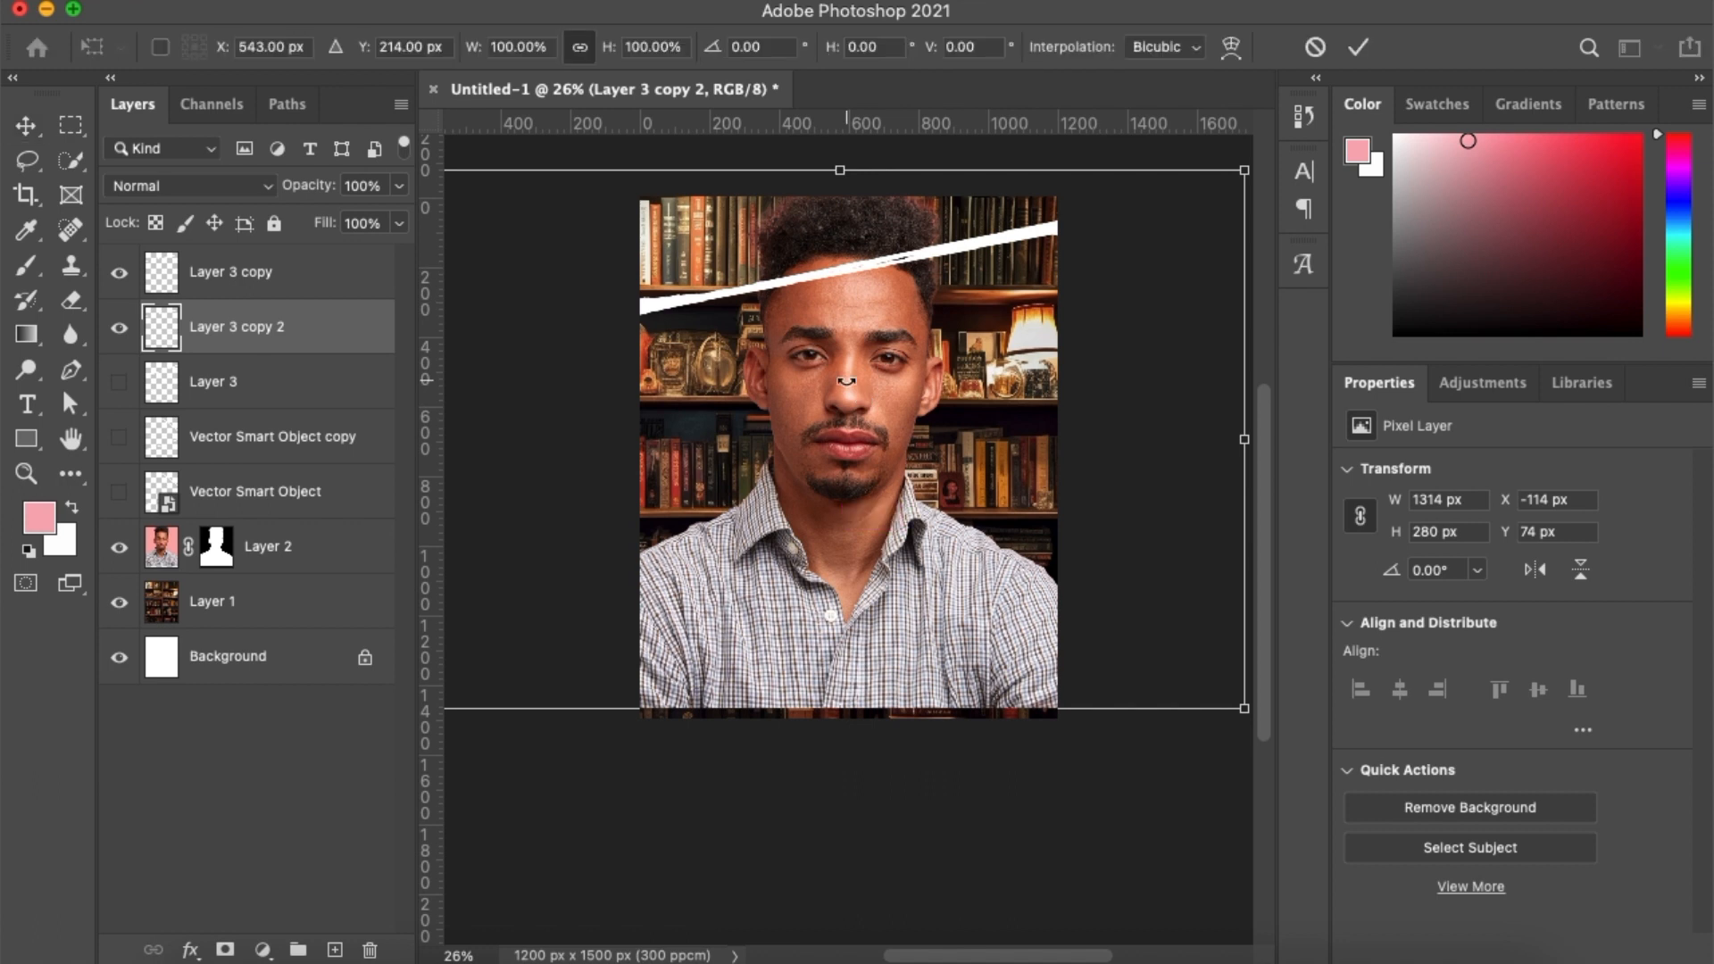
pyautogui.rightClick(813, 376)
pyautogui.click(907, 896)
pyautogui.moveTo(929, 265); pyautogui.dragTo(928, 346)
pyautogui.rightClick(925, 347)
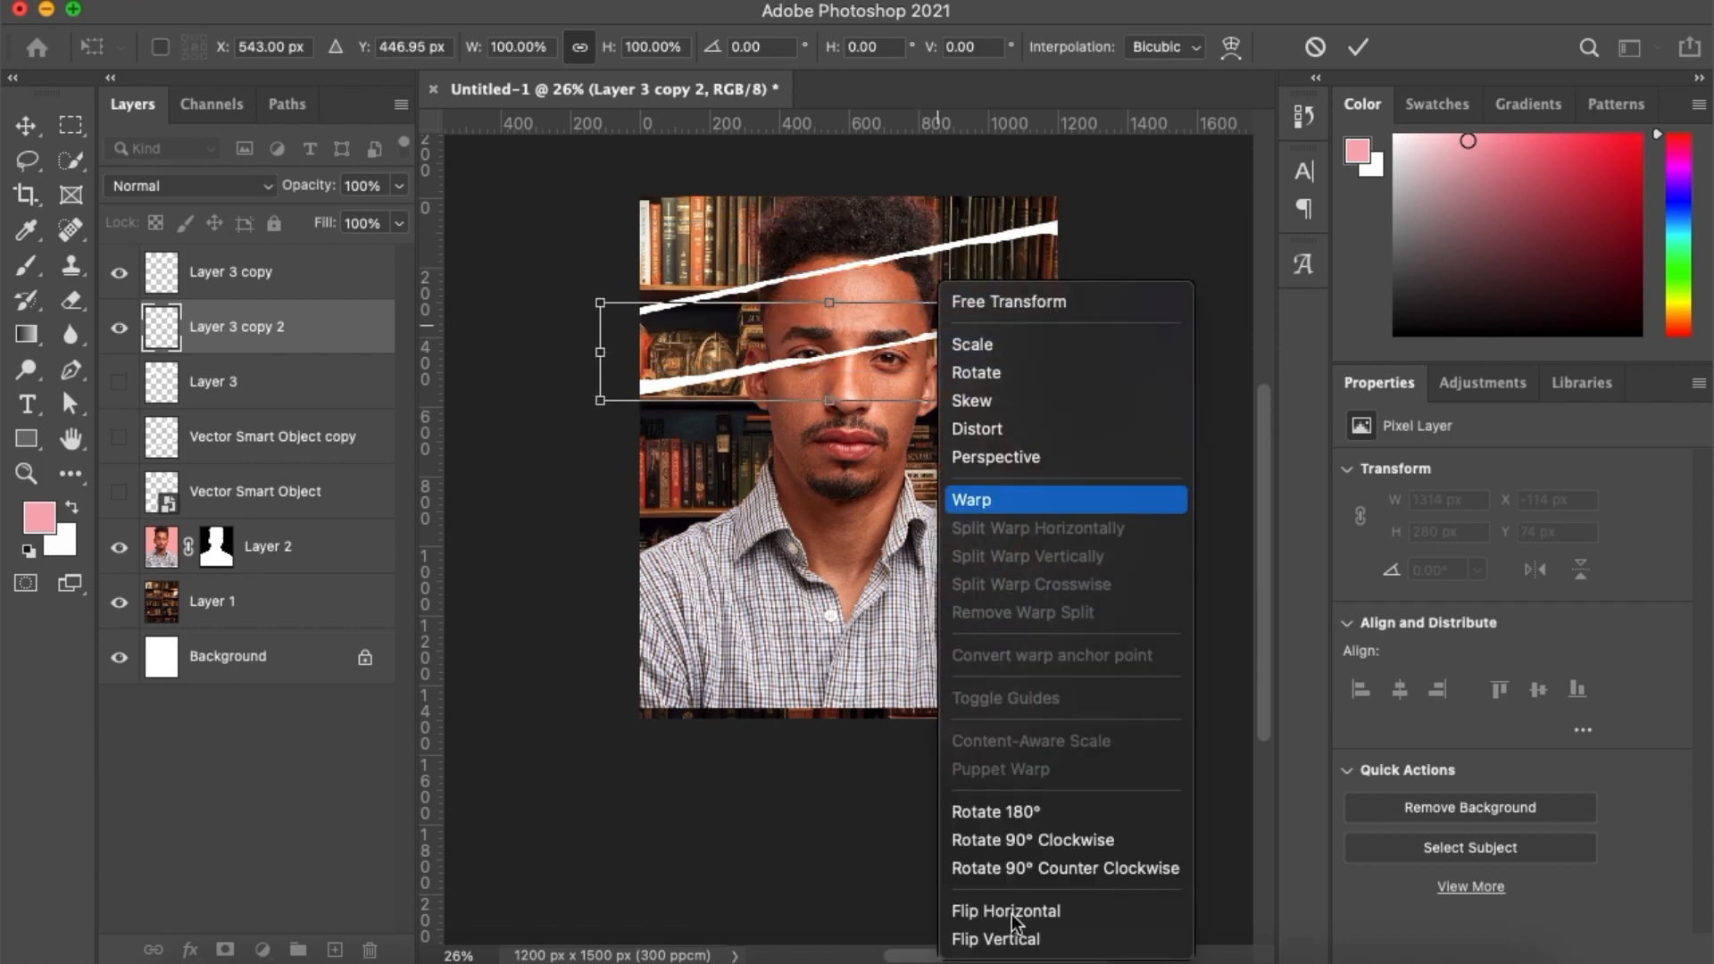
pyautogui.click(1008, 900)
# Rotate and stretch the second strip into a steeper upward diagonal across the eyes, covering about 1384 × 505 px
pyautogui.moveTo(1071, 228); pyautogui.dragTo(1088, 186)
pyautogui.moveTo(943, 328)
pyautogui.mouseDown()
pyautogui.moveTo(981, 300)
pyautogui.moveTo(961, 334)
pyautogui.mouseUp()
pyautogui.moveTo(1090, 246); pyautogui.dragTo(1077, 179)
pyautogui.moveTo(1022, 300); pyautogui.dragTo(1017, 307)
pyautogui.moveTo(1121, 238); pyautogui.dragTo(1099, 269)
pyautogui.moveTo(836, 326); pyautogui.dragTo(842, 336)
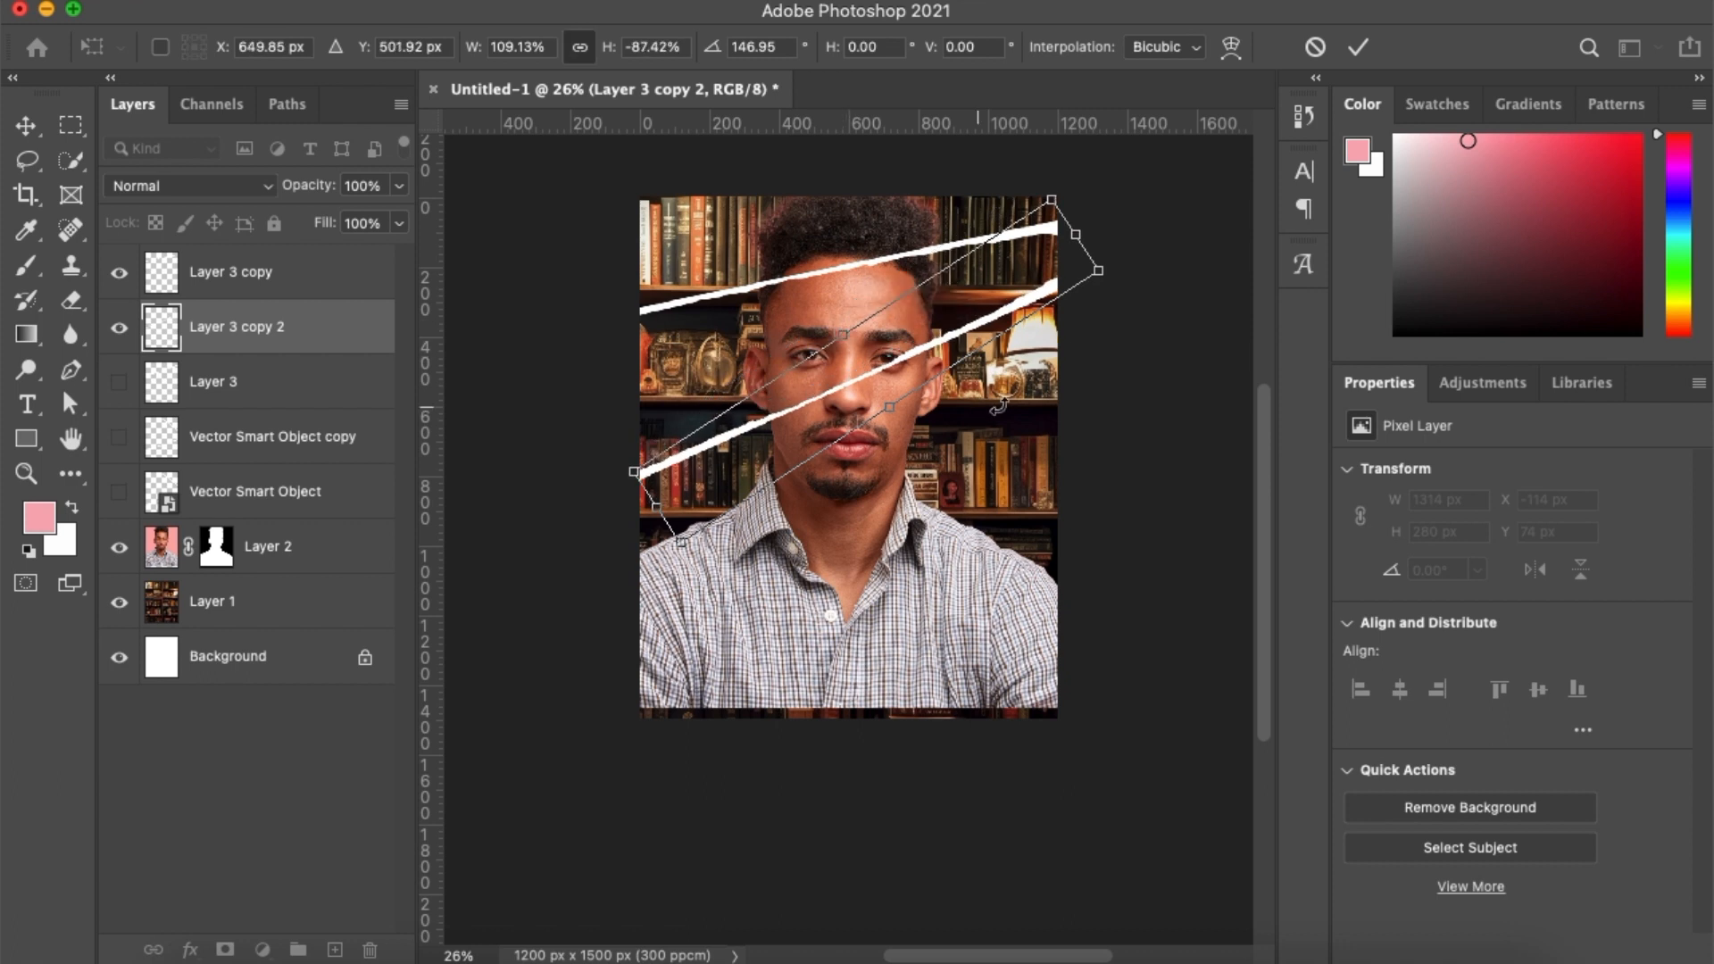
pyautogui.moveTo(1047, 369); pyautogui.dragTo(1046, 387)
pyautogui.moveTo(954, 344); pyautogui.dragTo(955, 323)
pyautogui.press('Return')
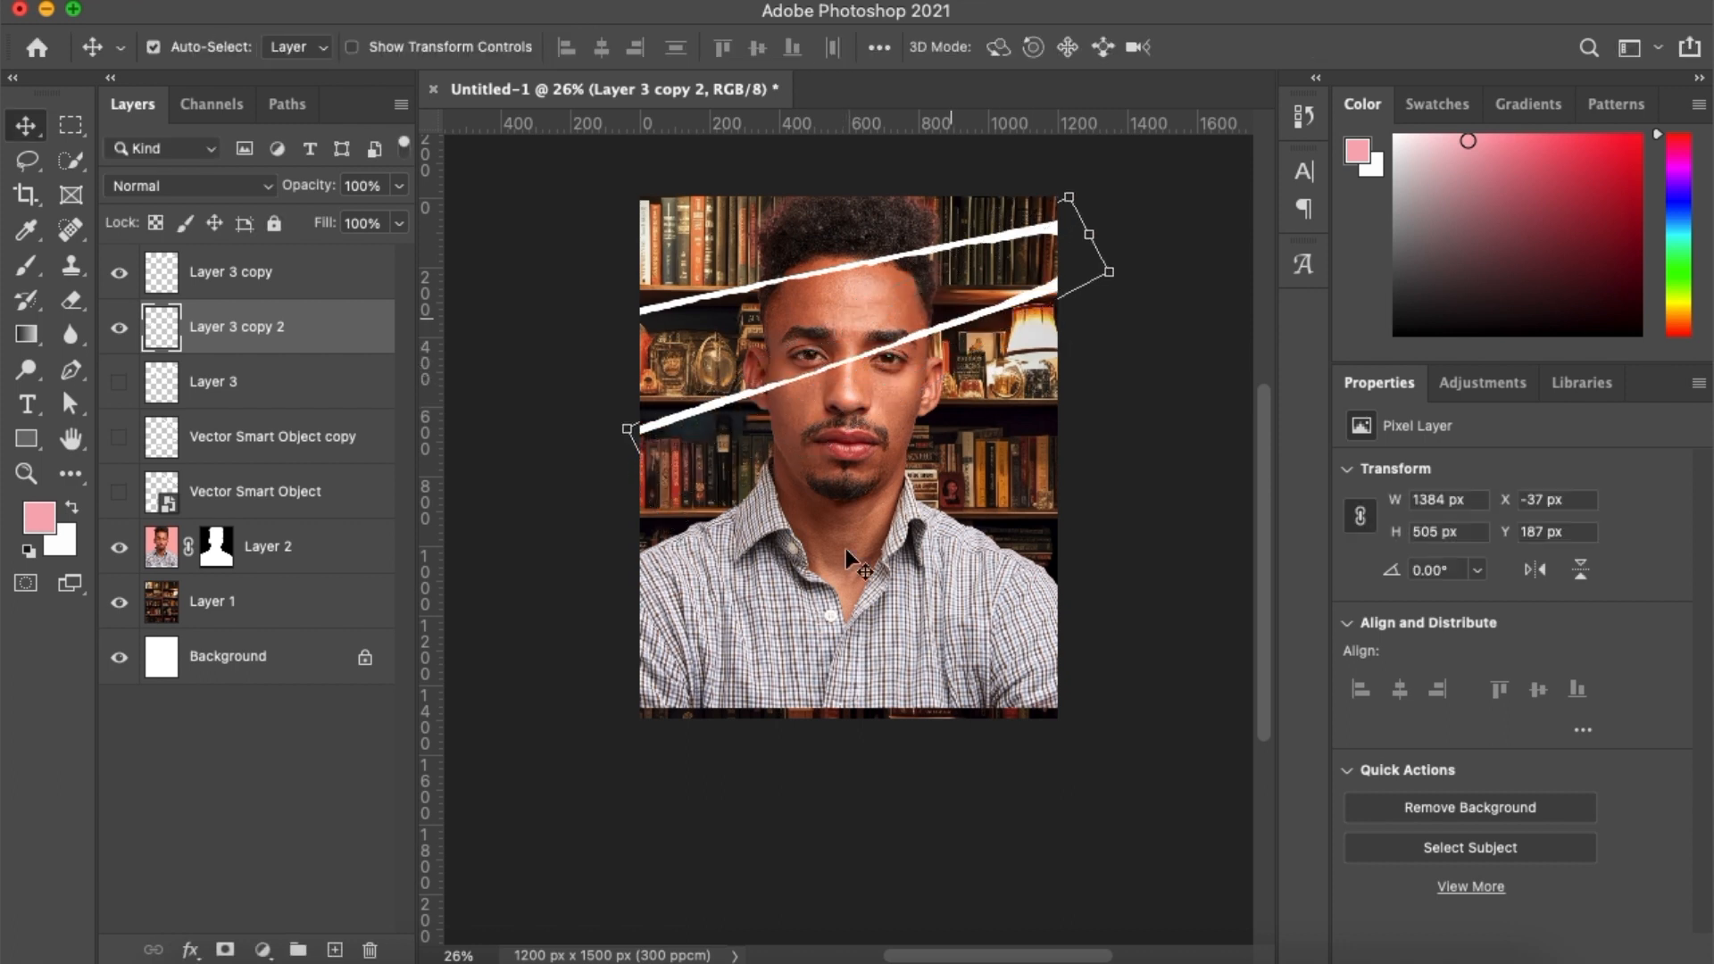
# Duplicate the forehead strip and move the copy down across the mouth, to X -57 px, Y 560 px
pyautogui.scroll(2, 850, 554)
pyautogui.click(909, 293)
pyautogui.hotkey('ctrl', 'j')
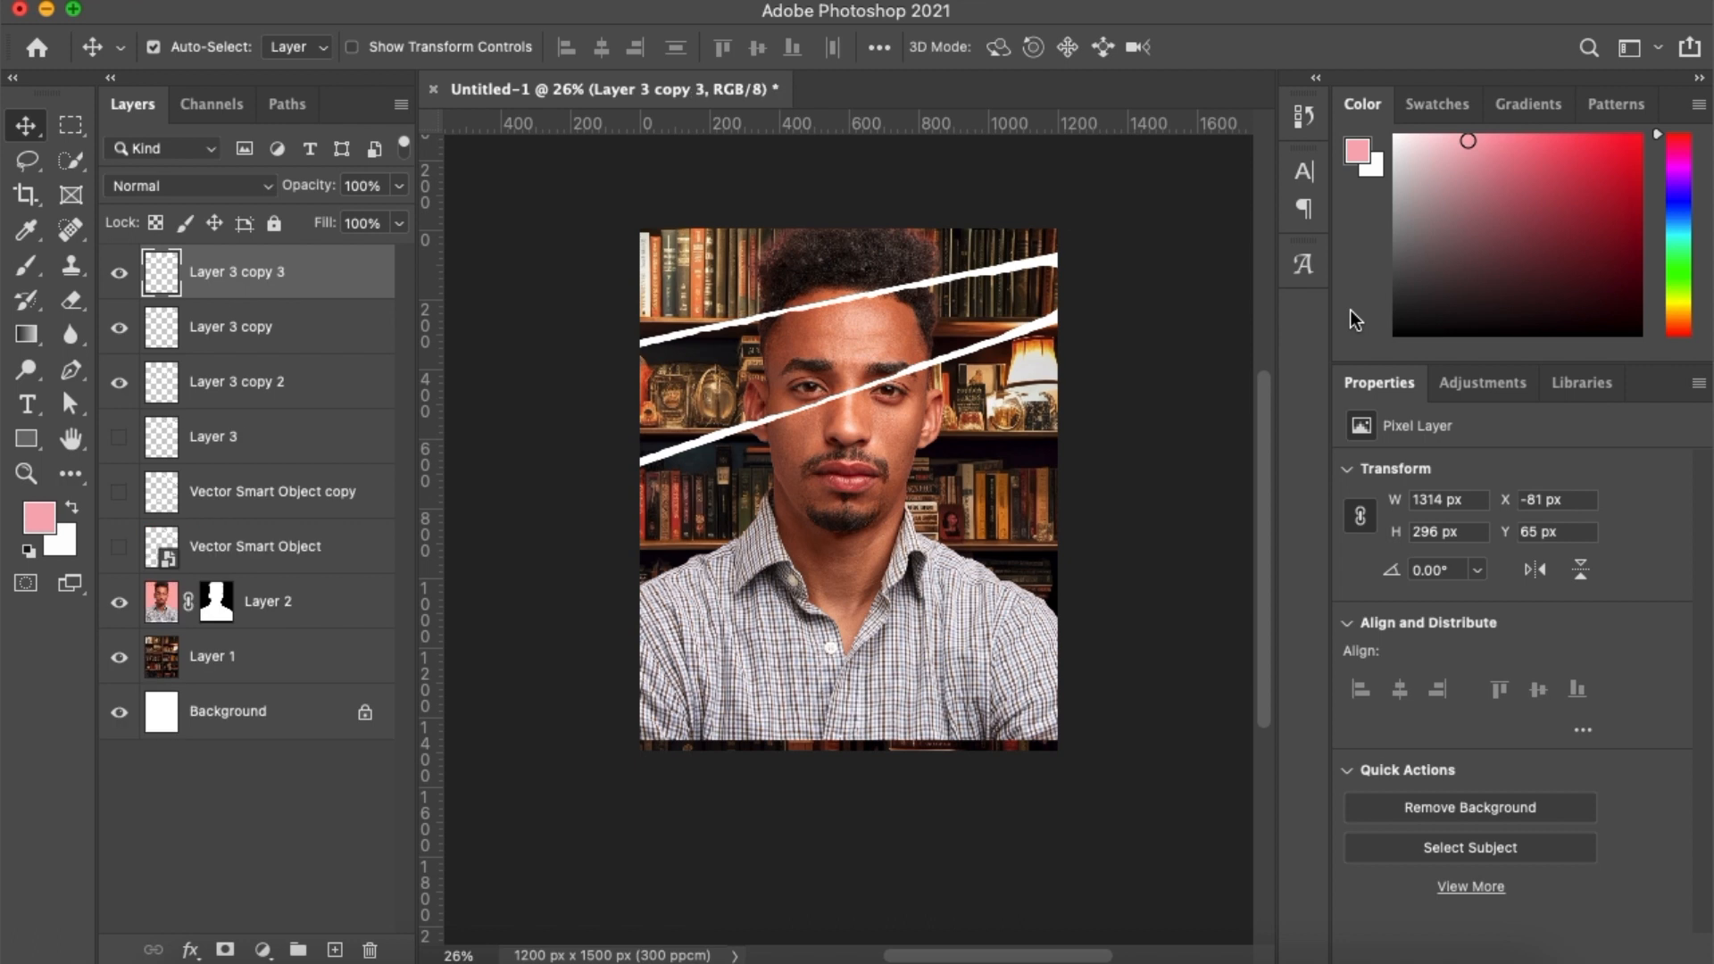
pyautogui.hotkey('ctrl', 't')
pyautogui.moveTo(965, 382)
pyautogui.mouseDown()
pyautogui.moveTo(969, 536)
pyautogui.moveTo(972, 467)
pyautogui.mouseUp()
pyautogui.press('Return')
pyautogui.press('e')
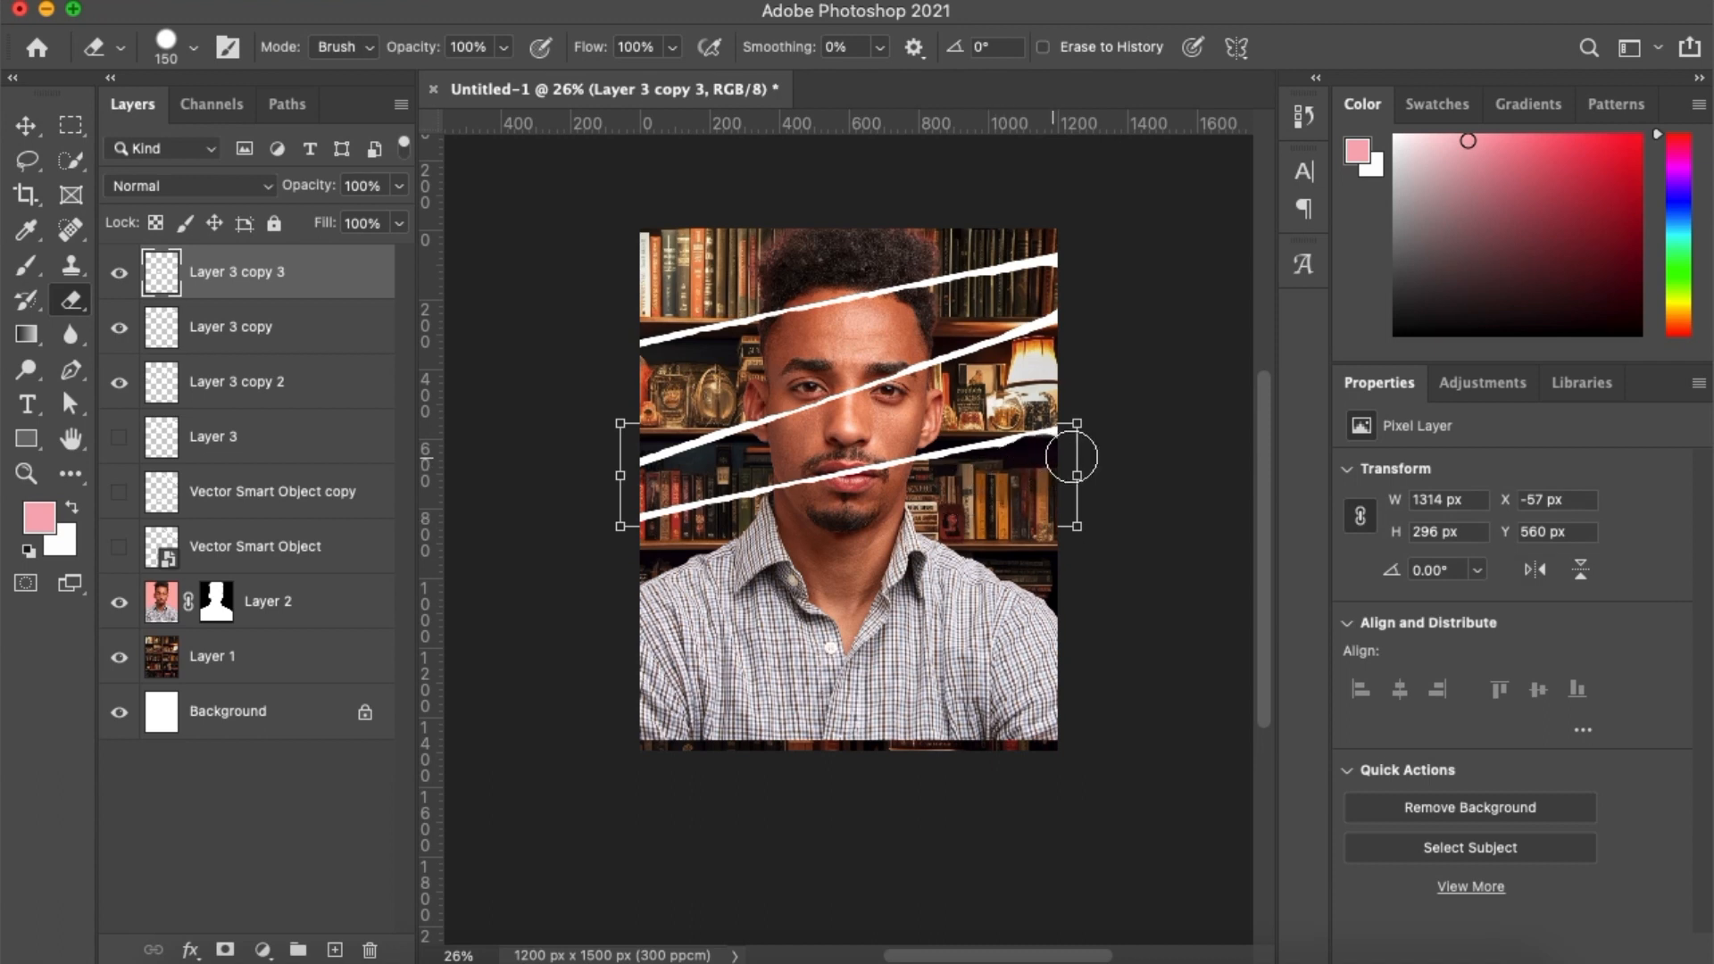
pyautogui.press('v')
# Duplicate the mouth strip, rotate the copy 5.70° and place it across the neck and collar
pyautogui.press('super+j')
pyautogui.press('Down')
pyautogui.press('Down')
pyautogui.press('Down')
pyautogui.press('Down')
pyautogui.press('Down')
pyautogui.press('Down')
pyautogui.press('Down')
pyautogui.press('Down')
pyautogui.press('Down')
pyautogui.press('Down')
pyautogui.press('Down')
pyautogui.press('Down')
pyautogui.press('Down')
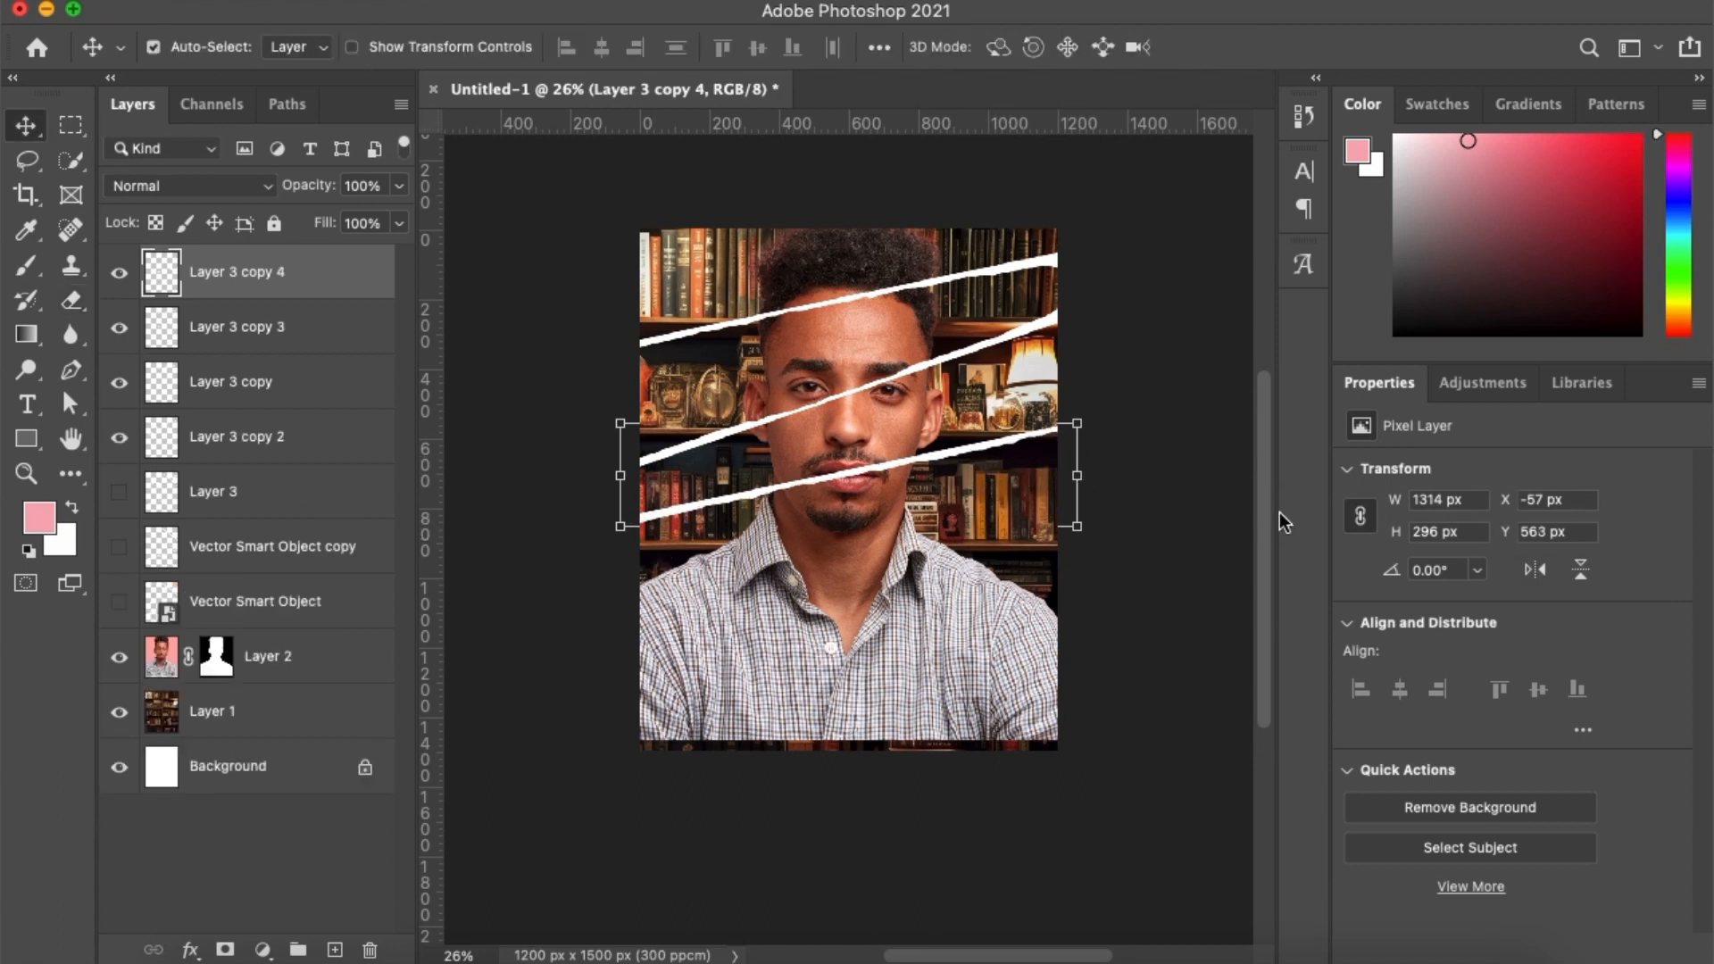
pyautogui.press('super+t')
pyautogui.moveTo(1161, 407); pyautogui.dragTo(1161, 425)
pyautogui.moveTo(983, 469); pyautogui.dragTo(984, 528)
pyautogui.moveTo(1151, 446)
pyautogui.mouseDown()
pyautogui.moveTo(1159, 463)
pyautogui.moveTo(1149, 447)
pyautogui.mouseUp()
pyautogui.moveTo(982, 529); pyautogui.dragTo(986, 548)
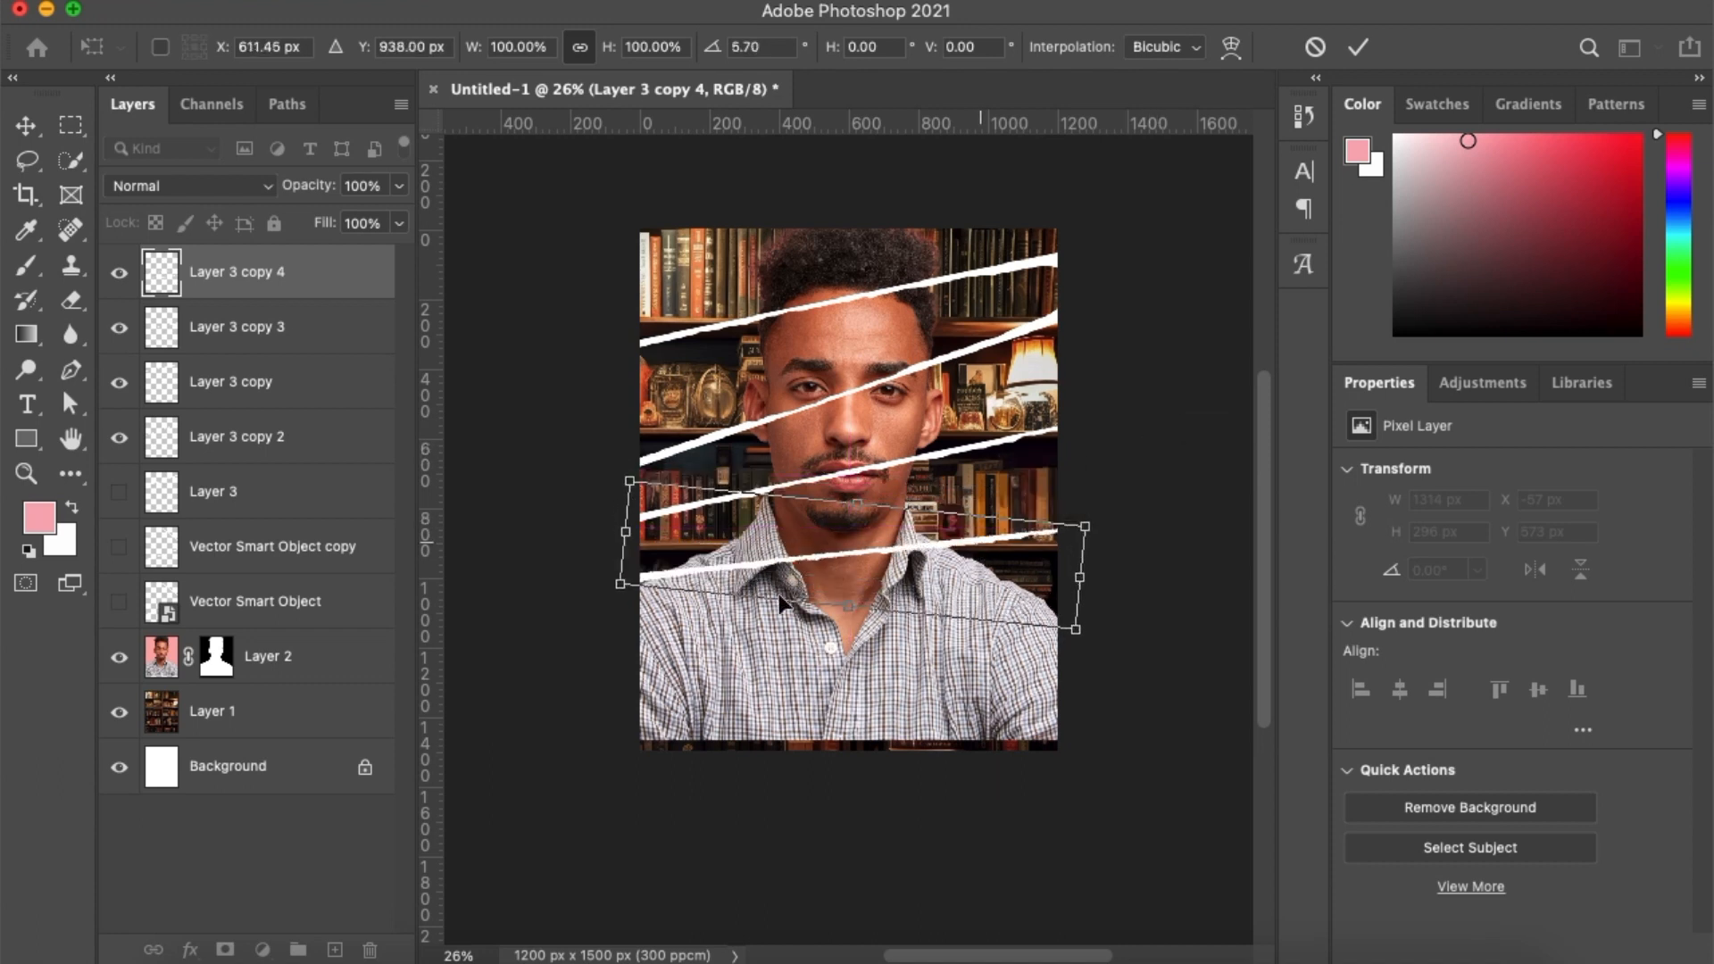
pyautogui.press('Return')
# Nudge the portrait down to Y -54 px and scale it to 101.75% so it reaches the canvas bottom
pyautogui.click(911, 631)
pyautogui.press('Down')
pyautogui.press('Down')
pyautogui.press('Down')
pyautogui.press('Down')
pyautogui.press('Down')
pyautogui.press('Down')
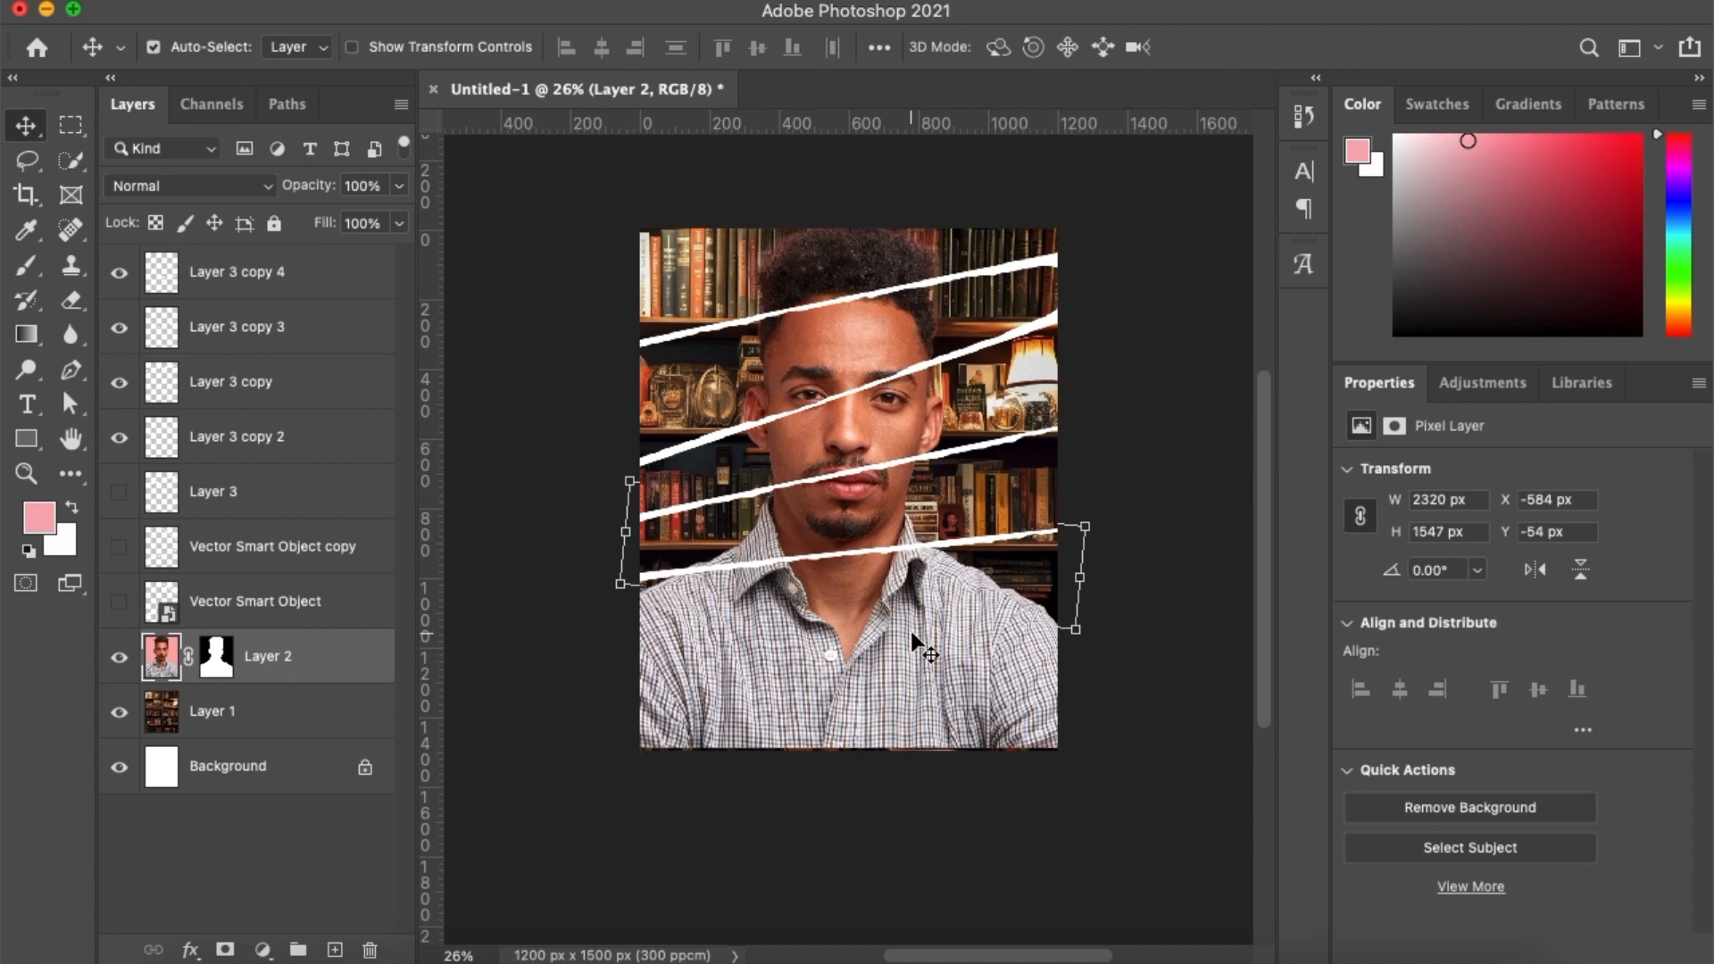
pyautogui.press('super+t')
pyautogui.scroll(3, 910, 630)
pyautogui.moveTo(837, 311); pyautogui.dragTo(837, 305)
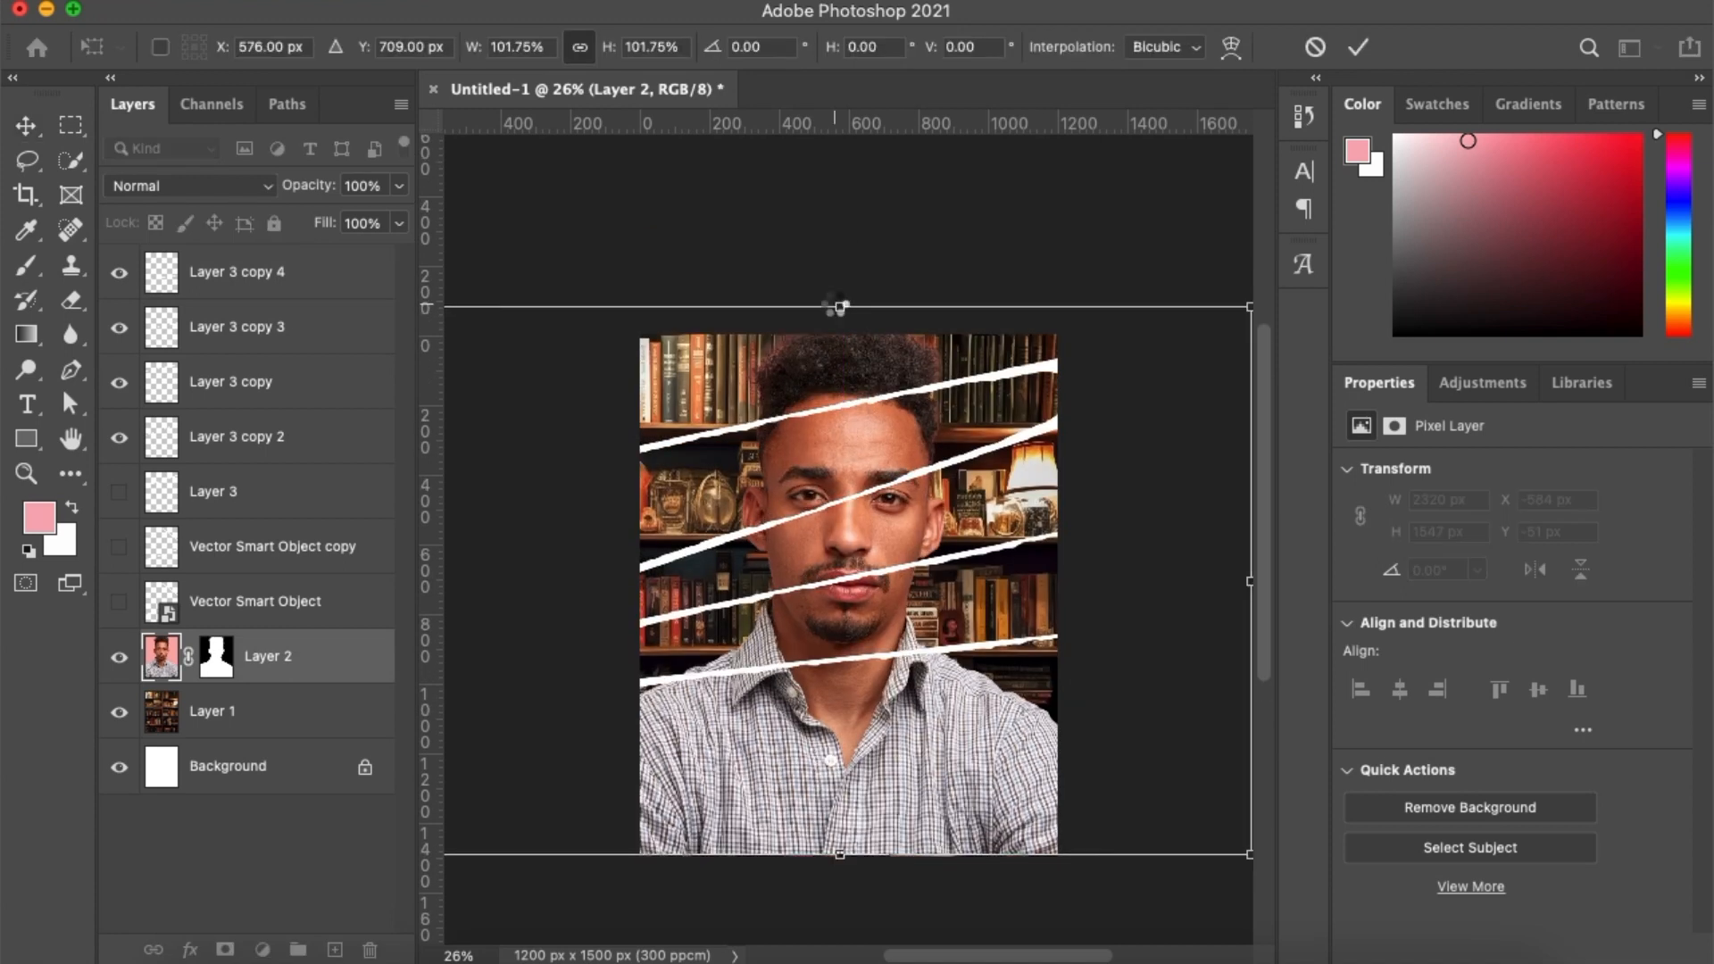
pyautogui.press('Return')
pyautogui.scroll(-2, 821, 709)
pyautogui.scroll(-2, 821, 709)
# Duplicate the eye-level strip, flip the copy vertically, rotate it nearly level and place it across the chest at about Y 1184 px
pyautogui.click(982, 546)
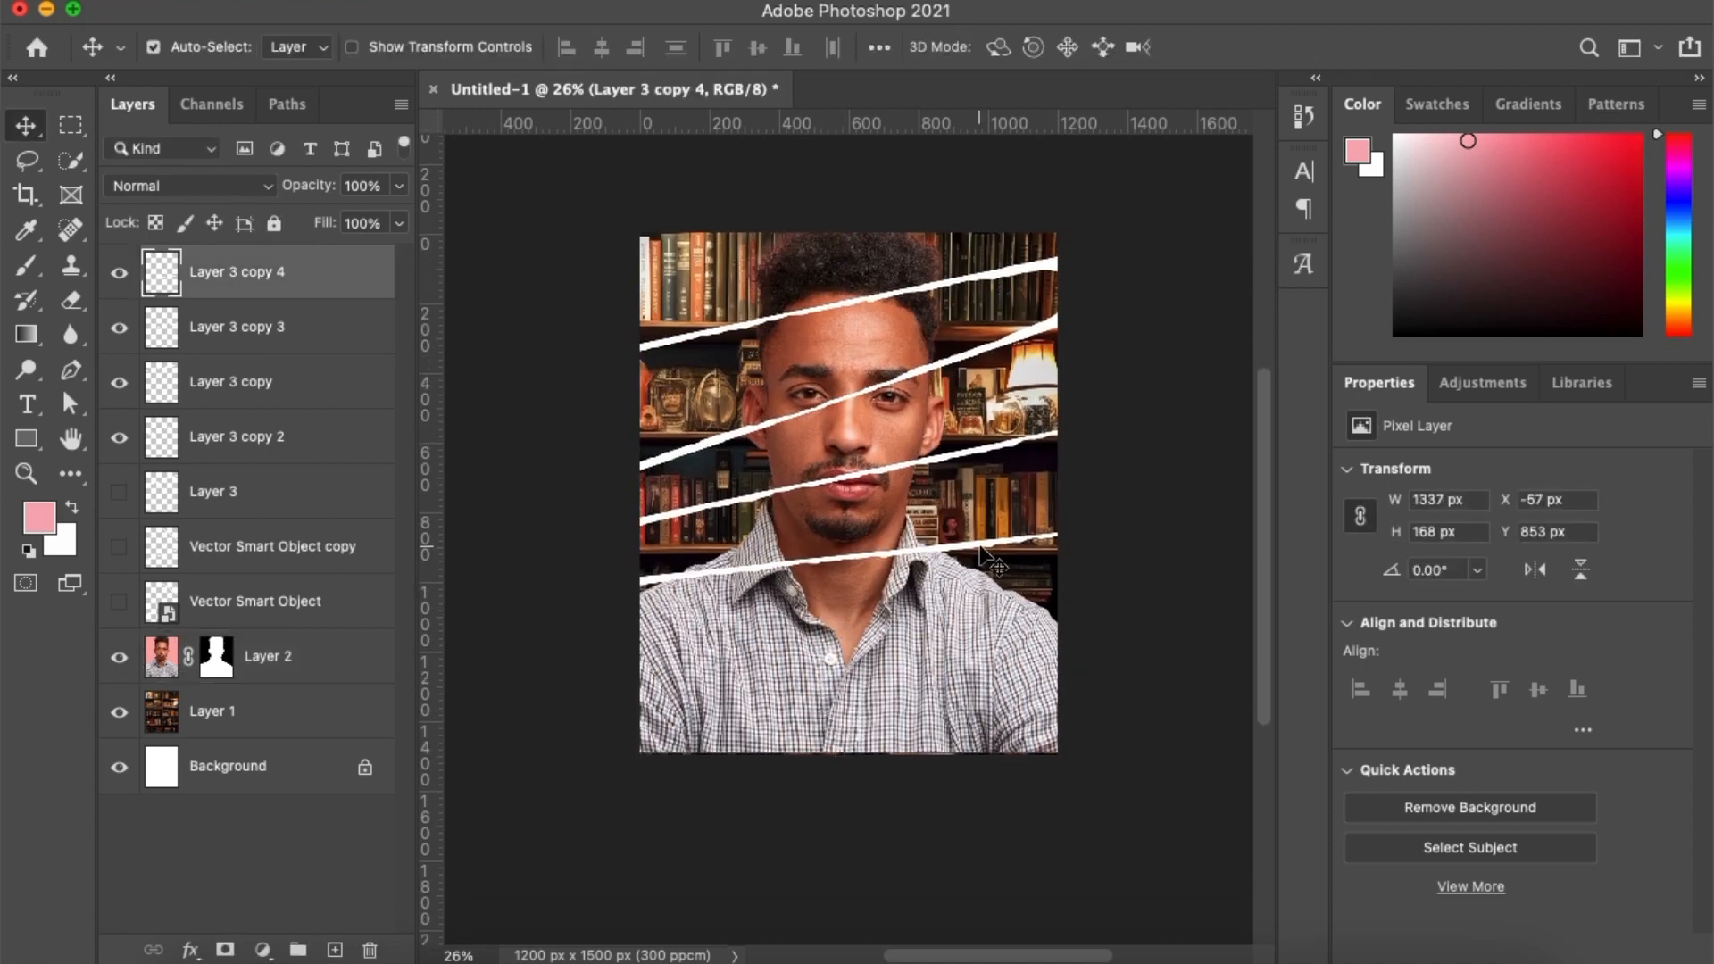
pyautogui.click(995, 343)
pyautogui.press('super+j')
pyautogui.moveTo(994, 344); pyautogui.dragTo(1022, 623)
pyautogui.press('super+t')
pyautogui.rightClick(977, 635)
pyautogui.click(1052, 936)
pyautogui.moveTo(1180, 561); pyautogui.dragTo(1132, 482)
pyautogui.press('Return')
pyautogui.press('Left')
pyautogui.press('Up')
pyautogui.press('Up')
pyautogui.press('Up')
pyautogui.press('Up')
pyautogui.press('Up')
pyautogui.press('Up')
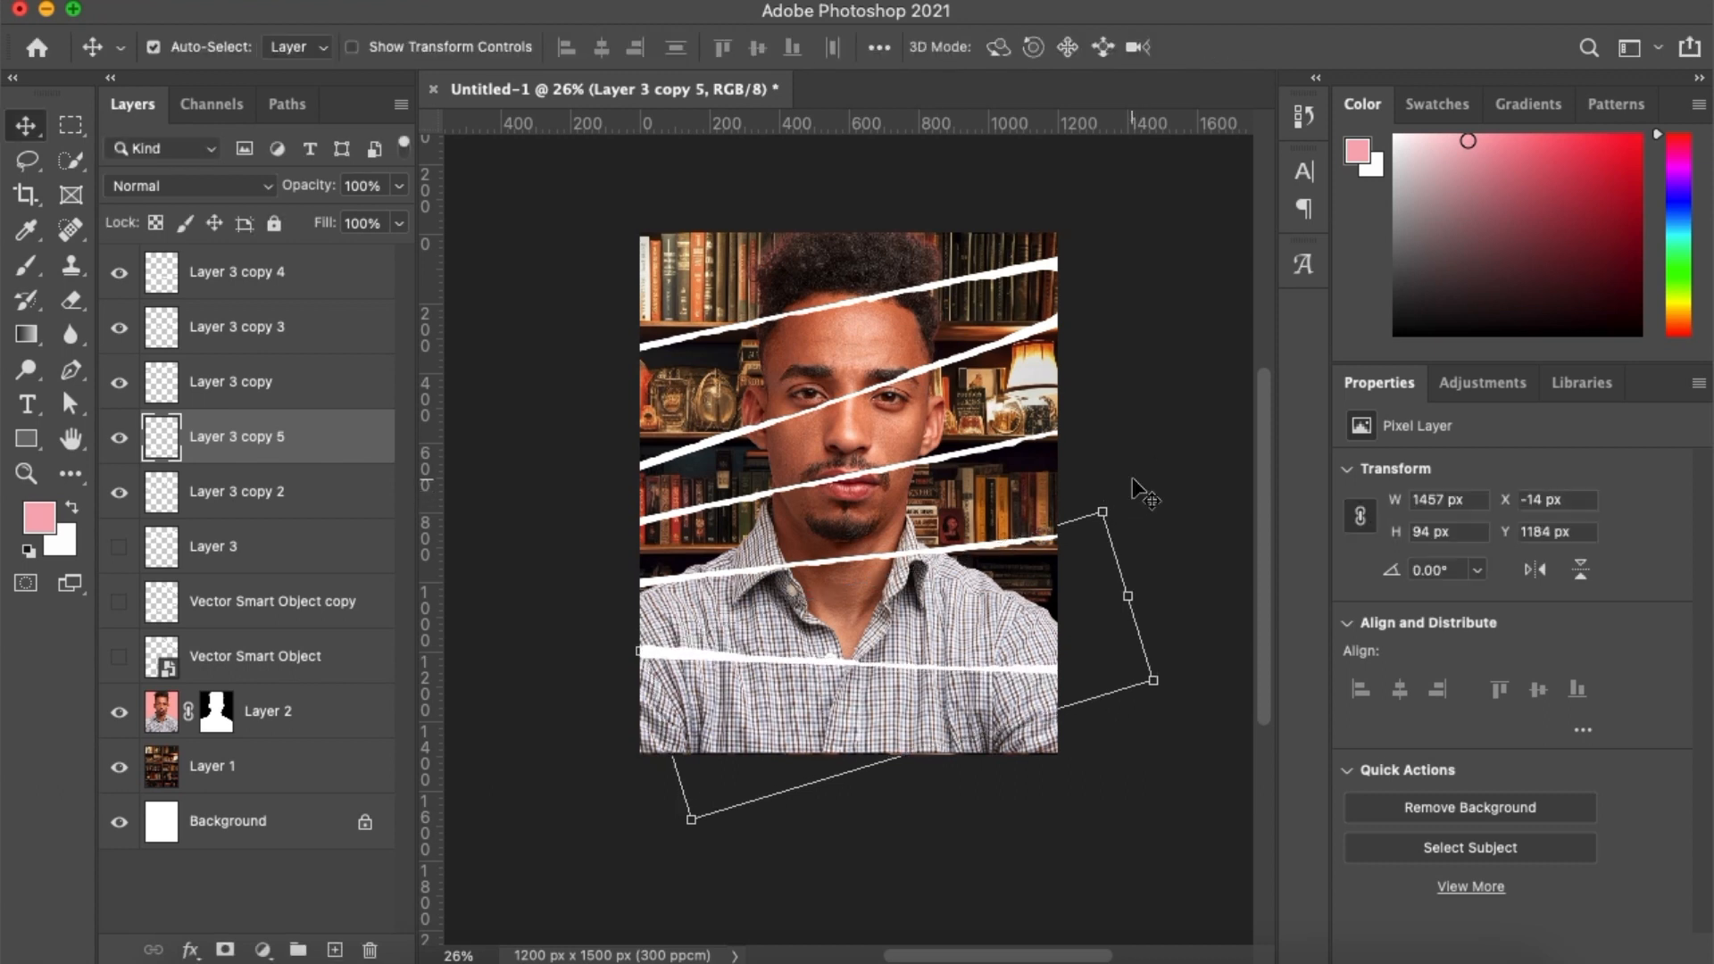
# Group all strip layers together with the vector smart objects as "Torn Effect" and toggle the group's visibility to compare
pyautogui.click(241, 496)
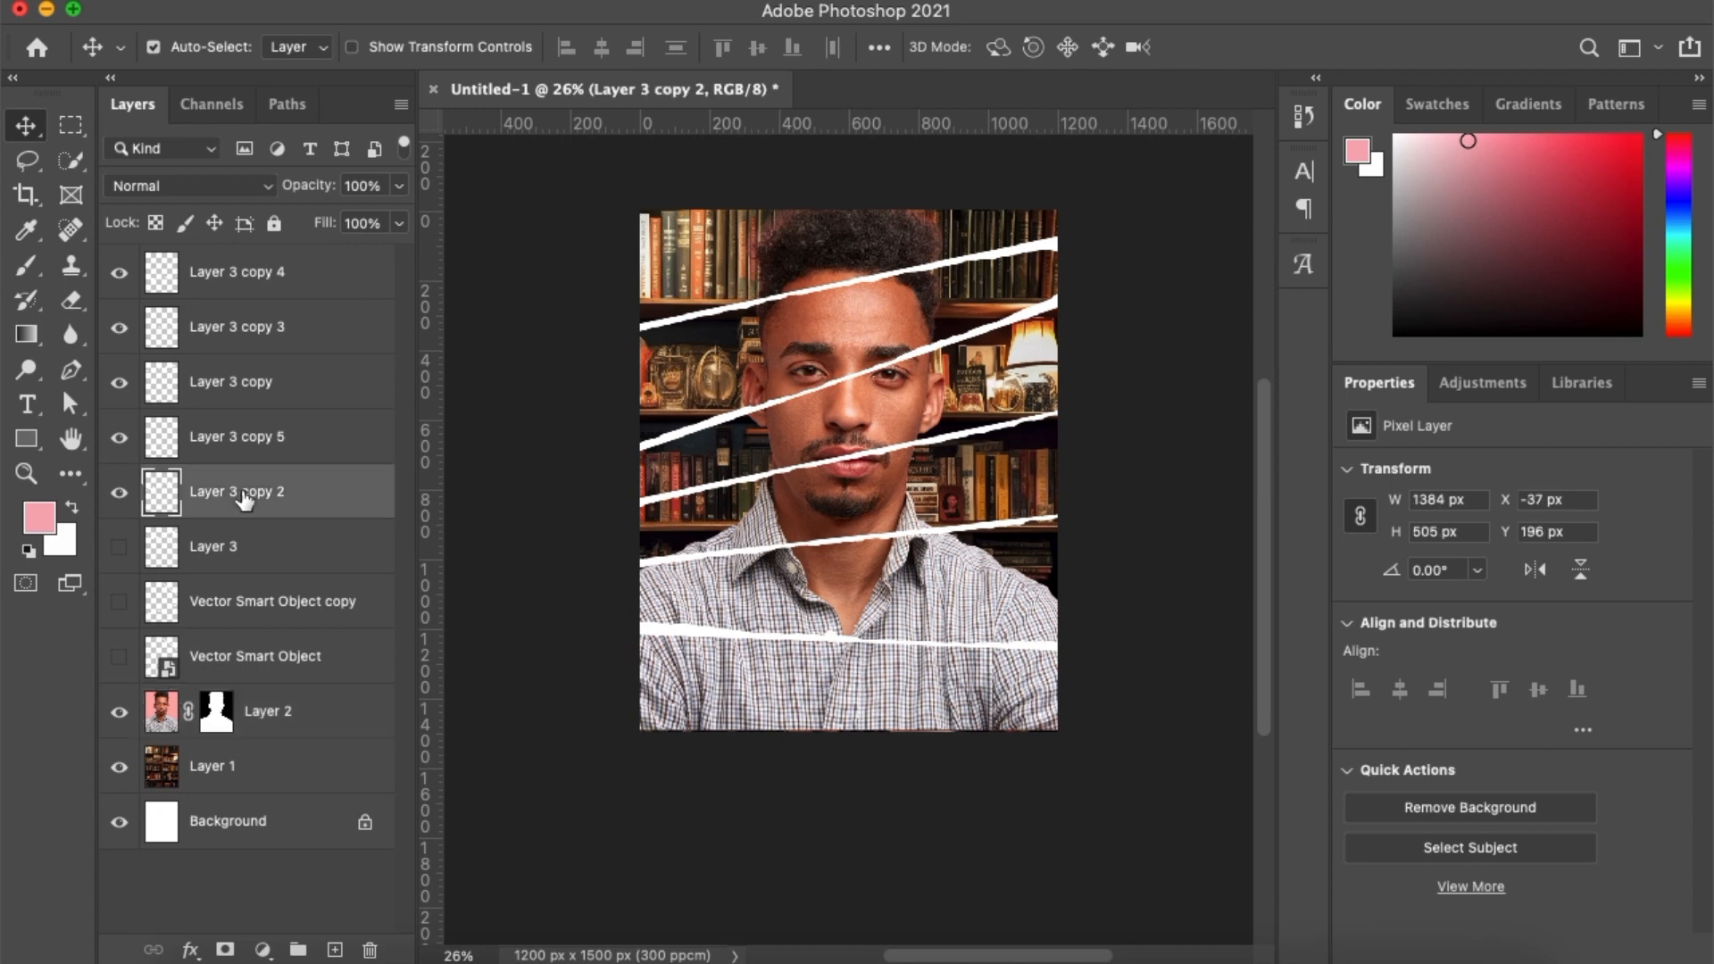
pyautogui.click(263, 656)
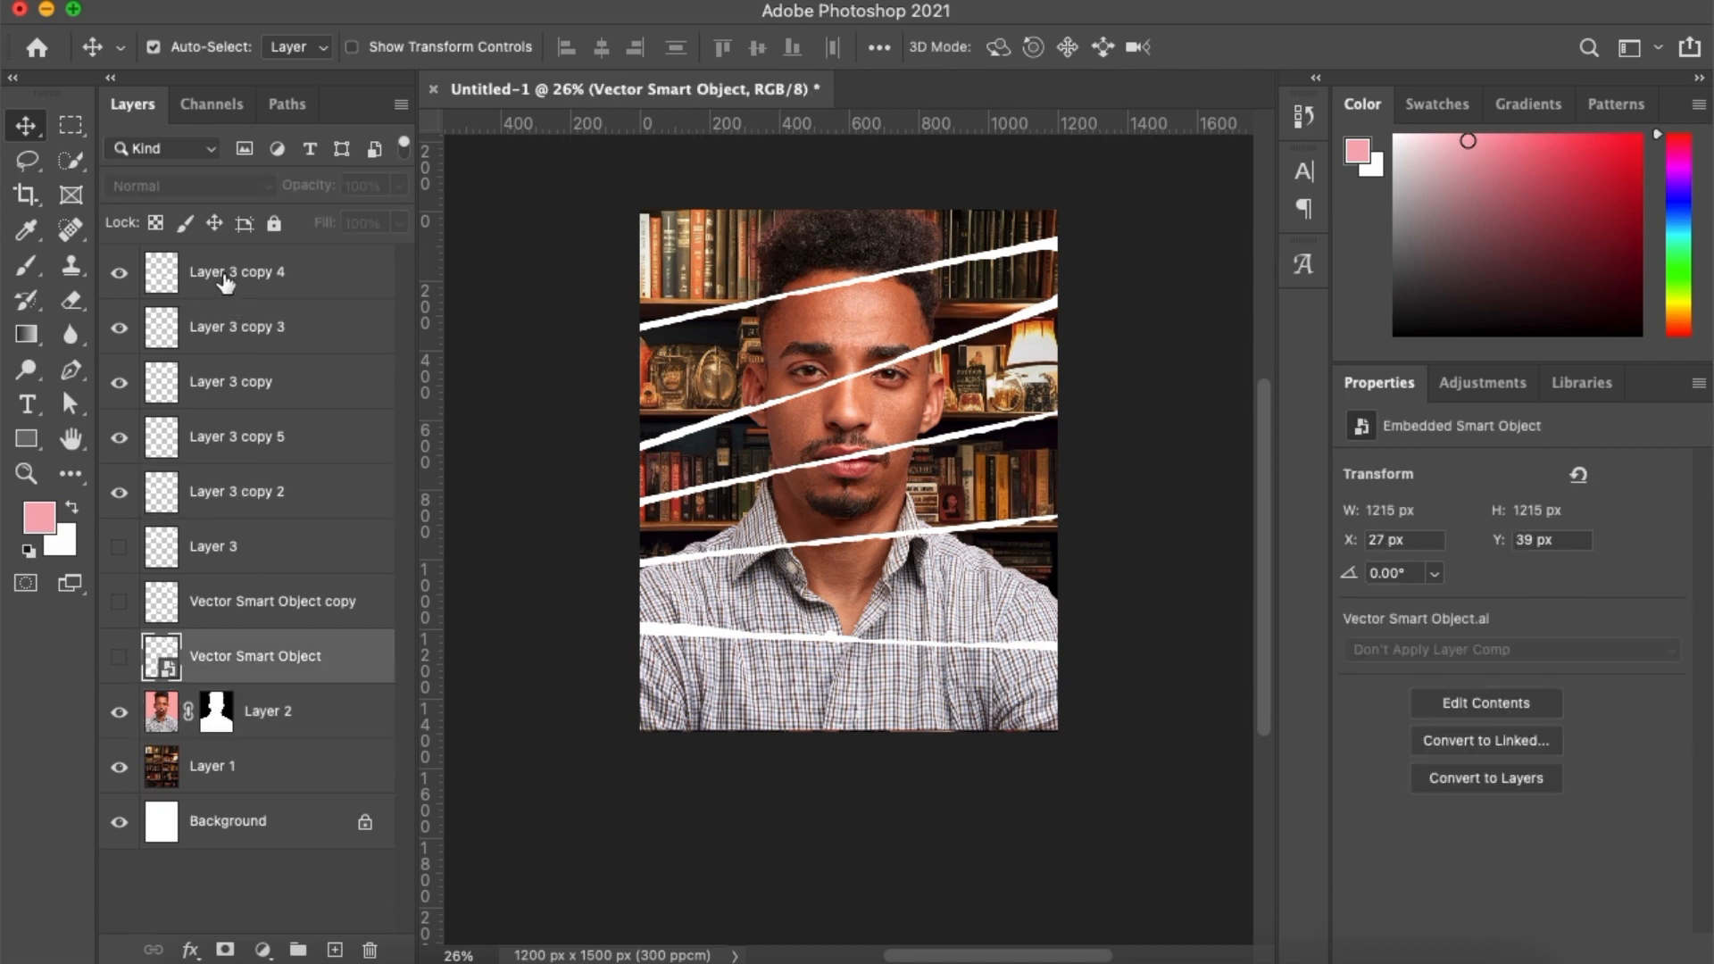
pyautogui.keyDown('shift'); pyautogui.click(225, 283); pyautogui.keyUp('shift')
pyautogui.press('super+g')
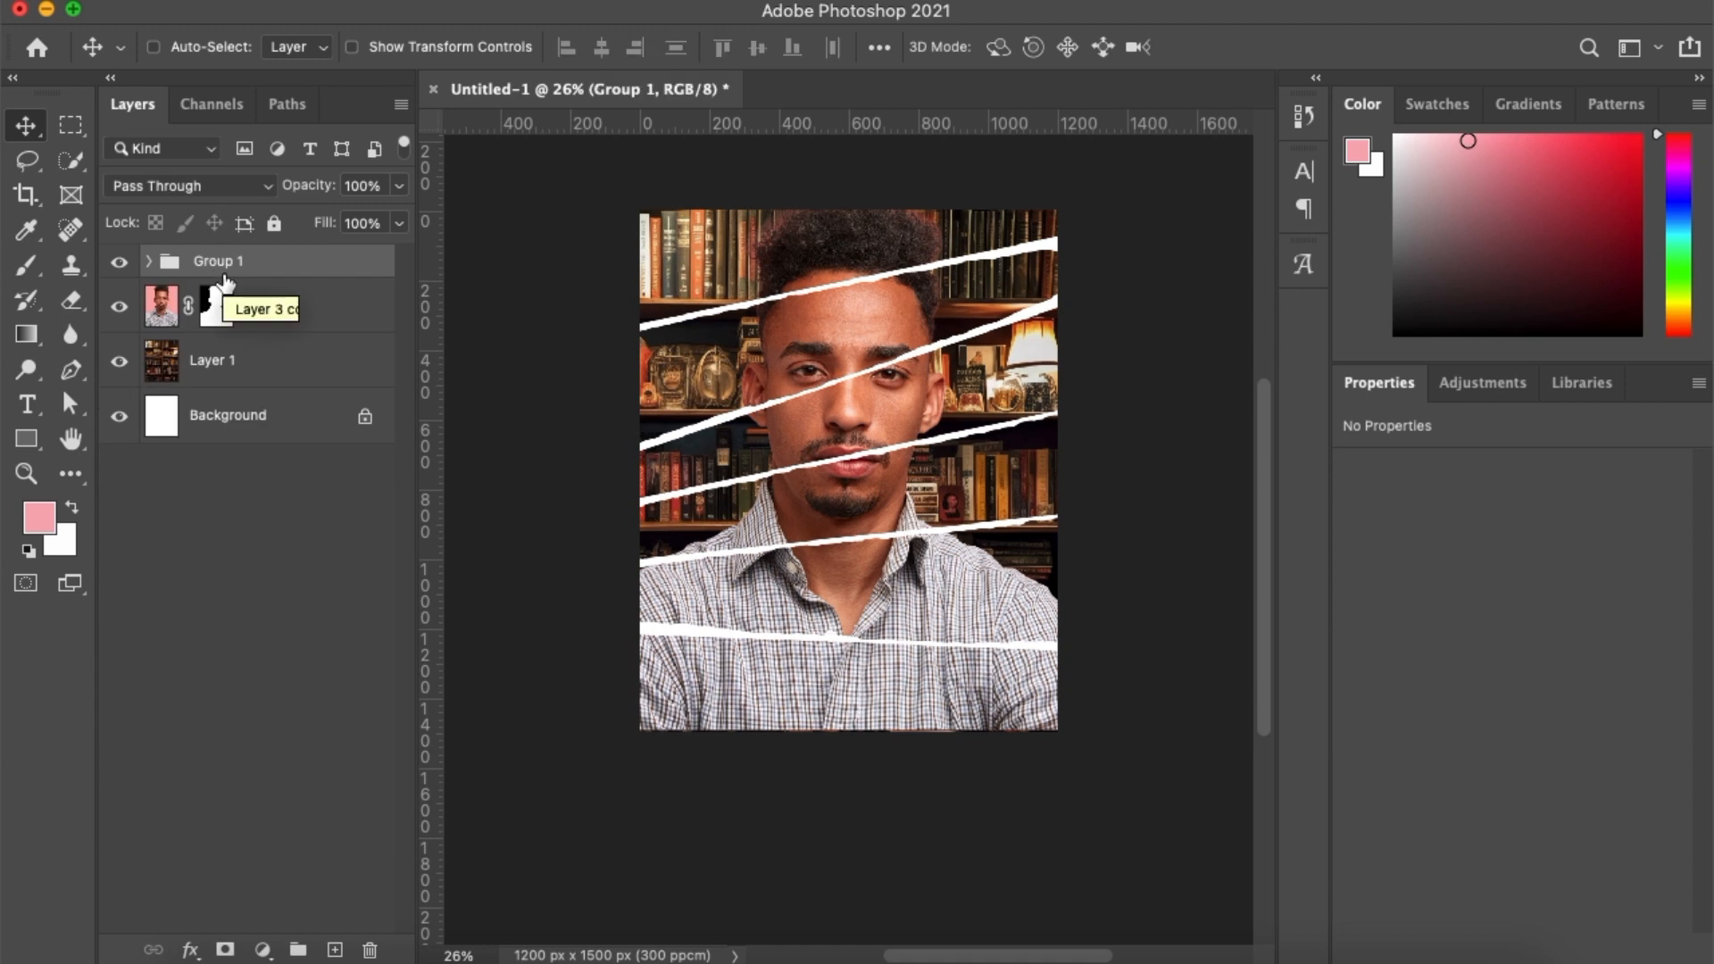
pyautogui.write('Torn Effect')
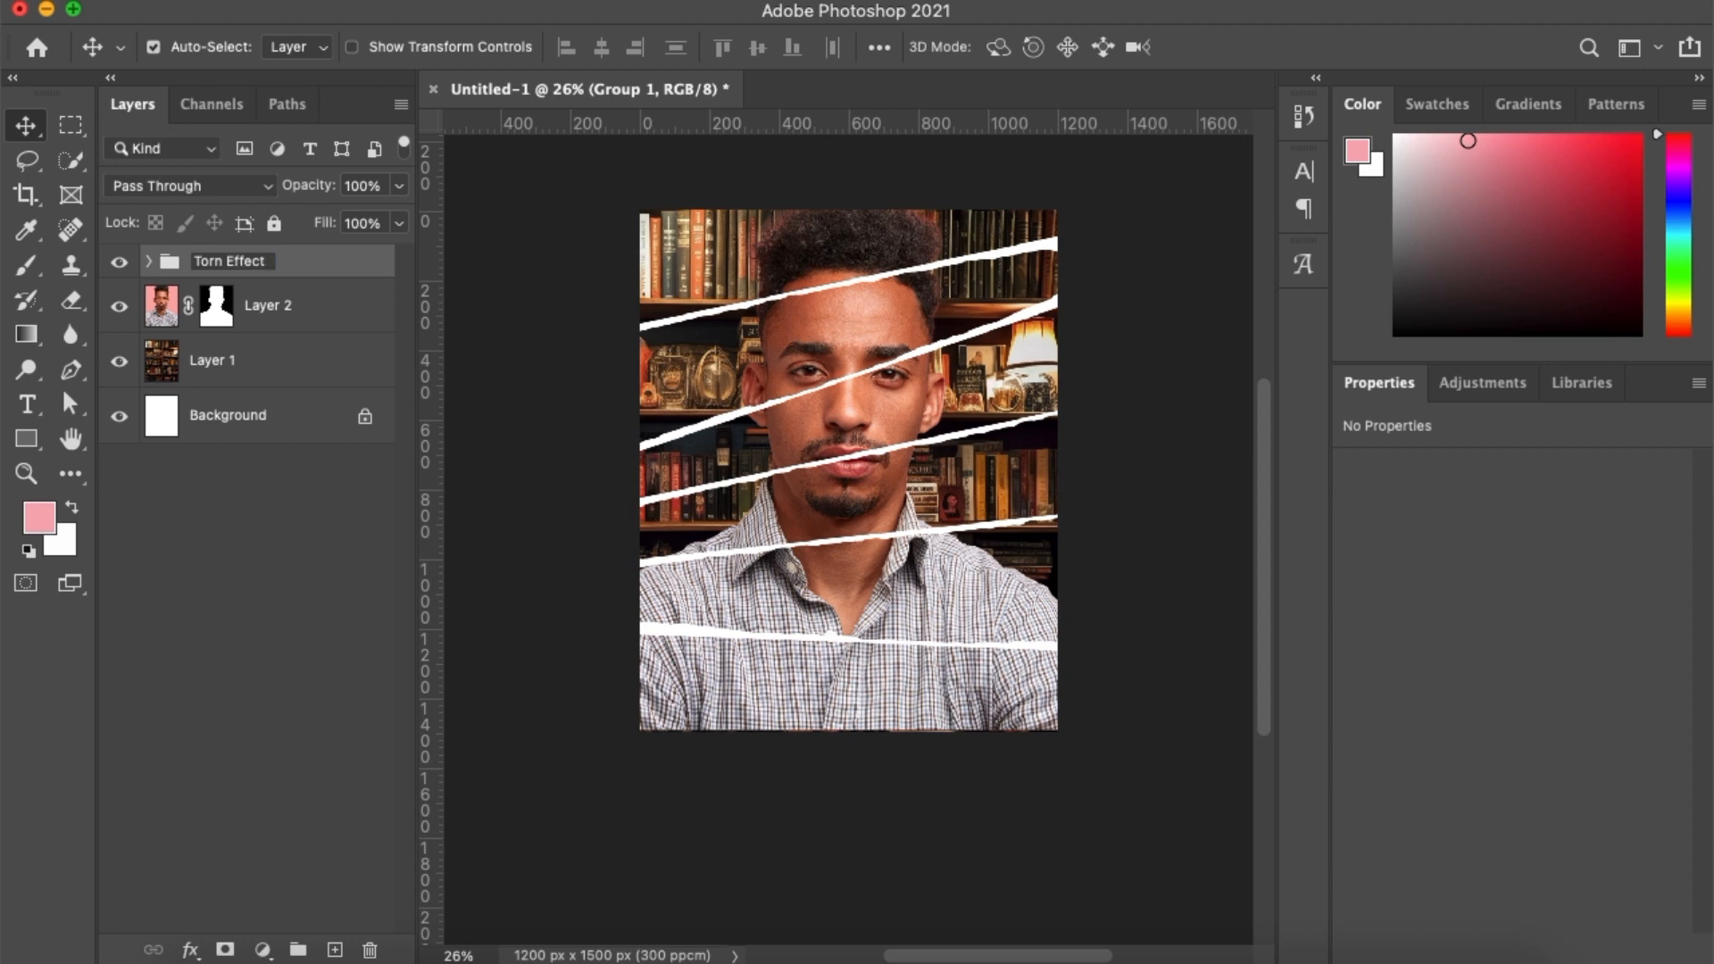
pyautogui.press('Return')
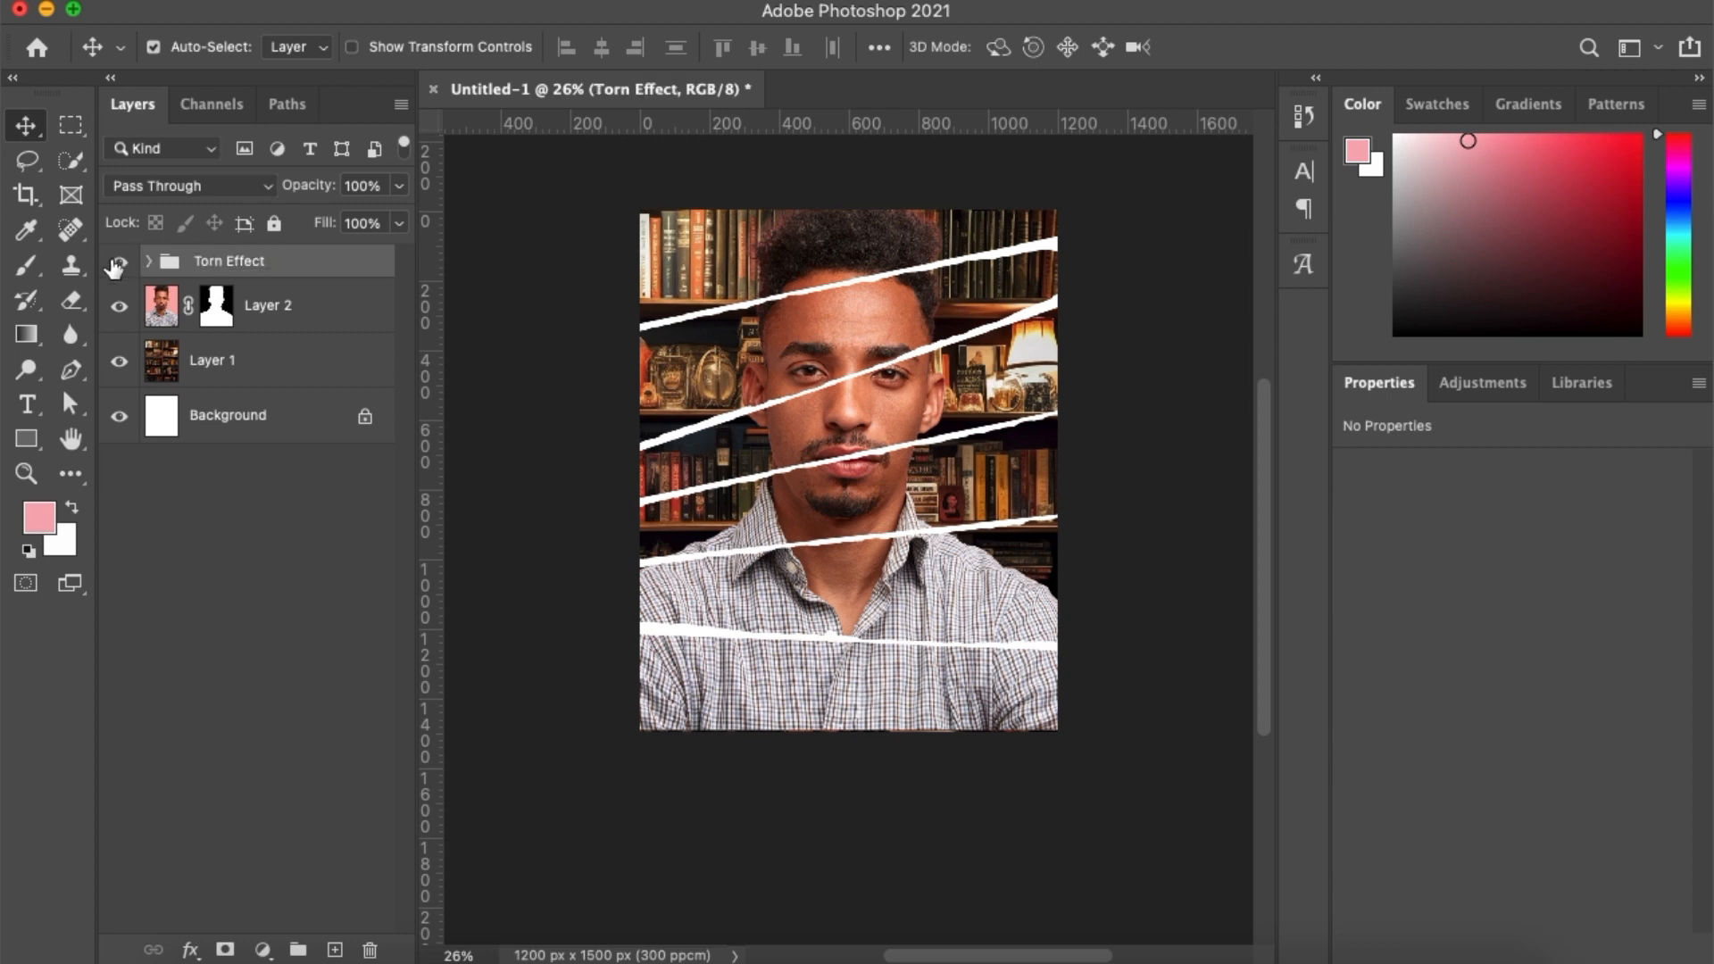
pyautogui.click(117, 263)
pyautogui.click(117, 263)
# Duplicate the masked portrait layer below the torn-strip group
pyautogui.click(335, 323)
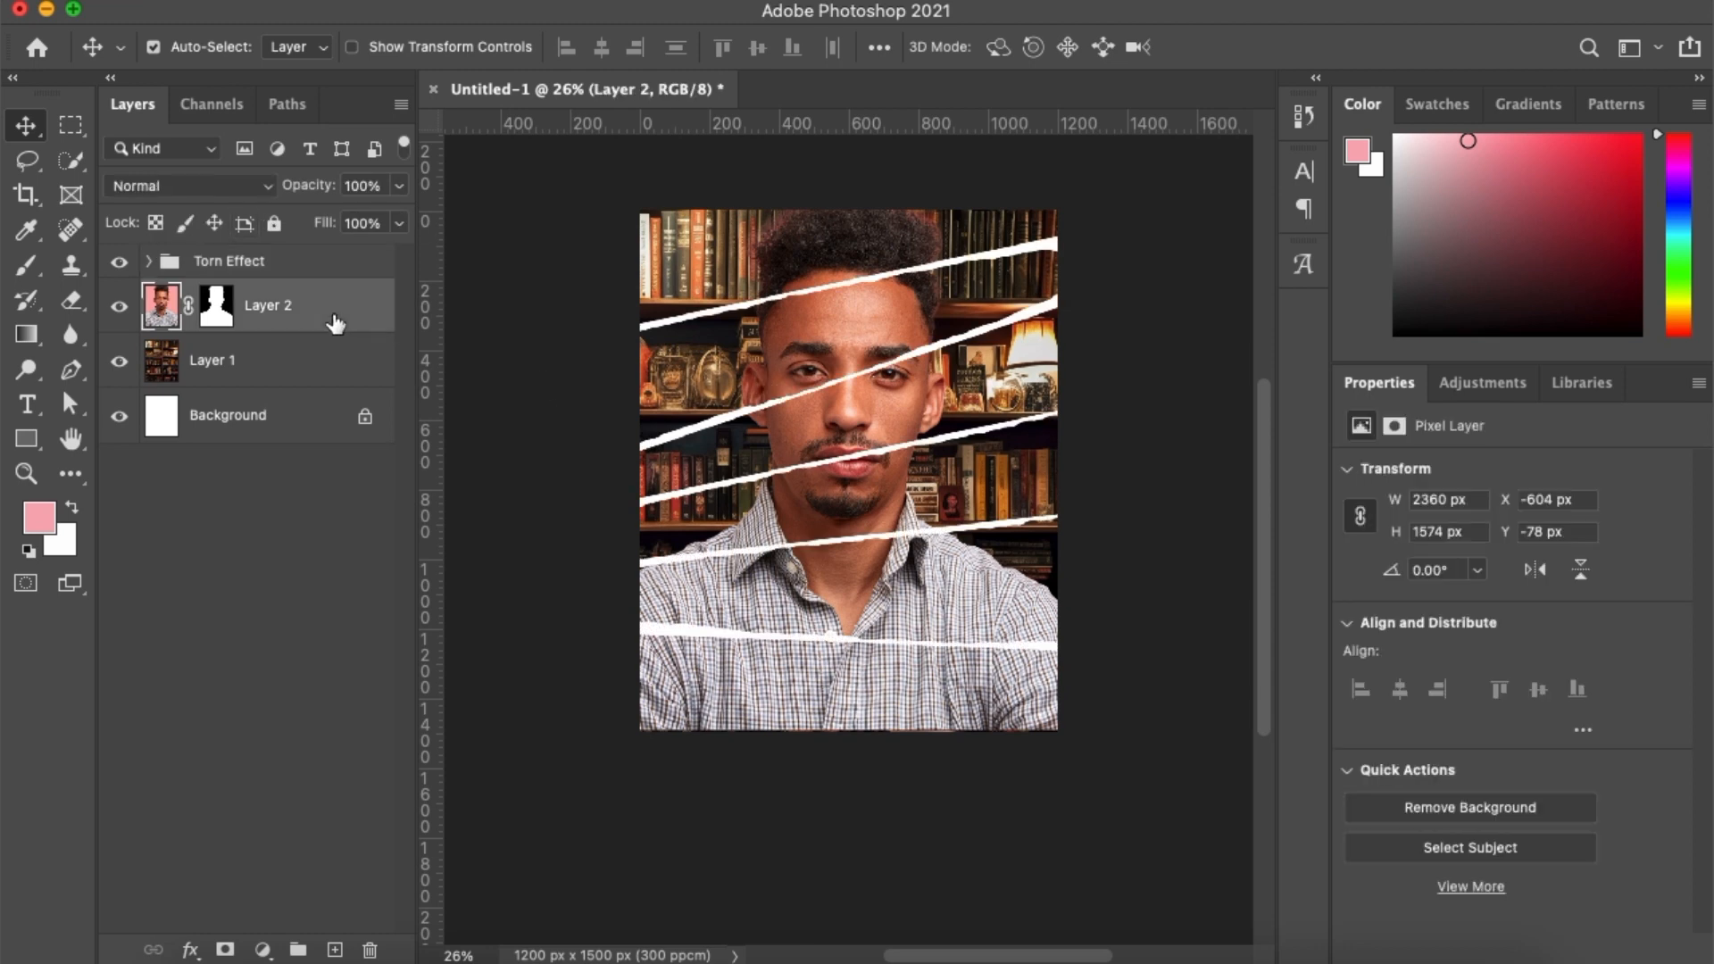
pyautogui.press('super+j')
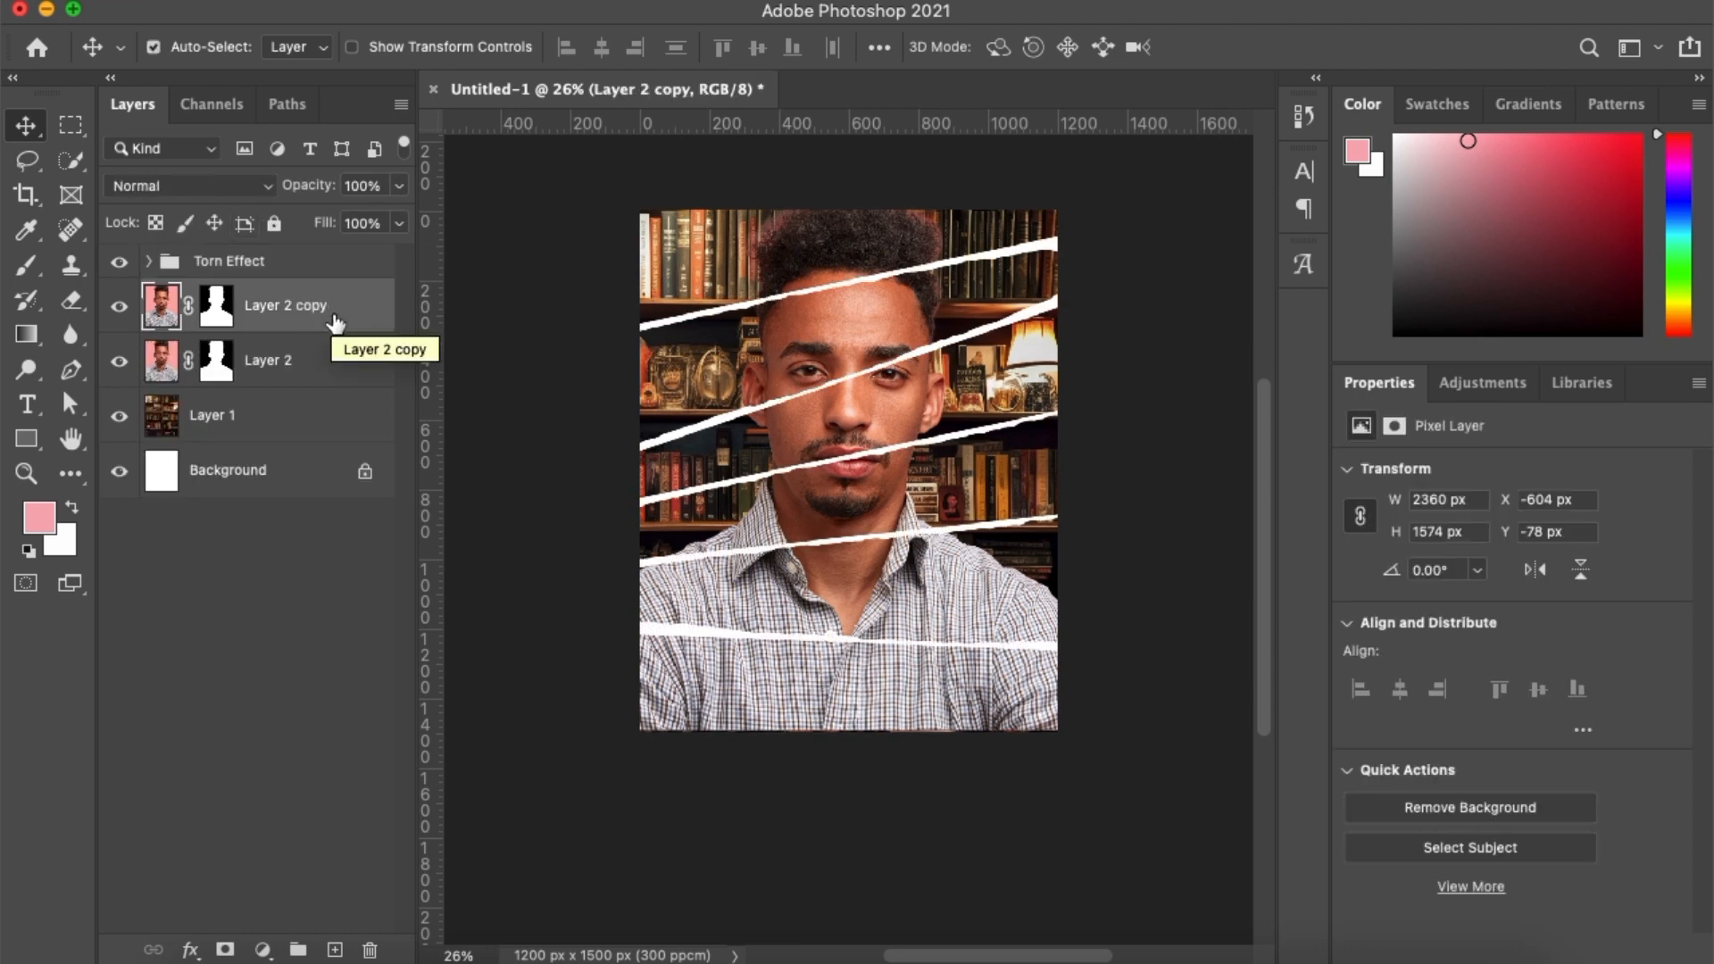
# Hide the original portrait layer and apply Camera Raw to its copy with added Sharpening, Clarity +60 and Texture +35
pyautogui.click(121, 362)
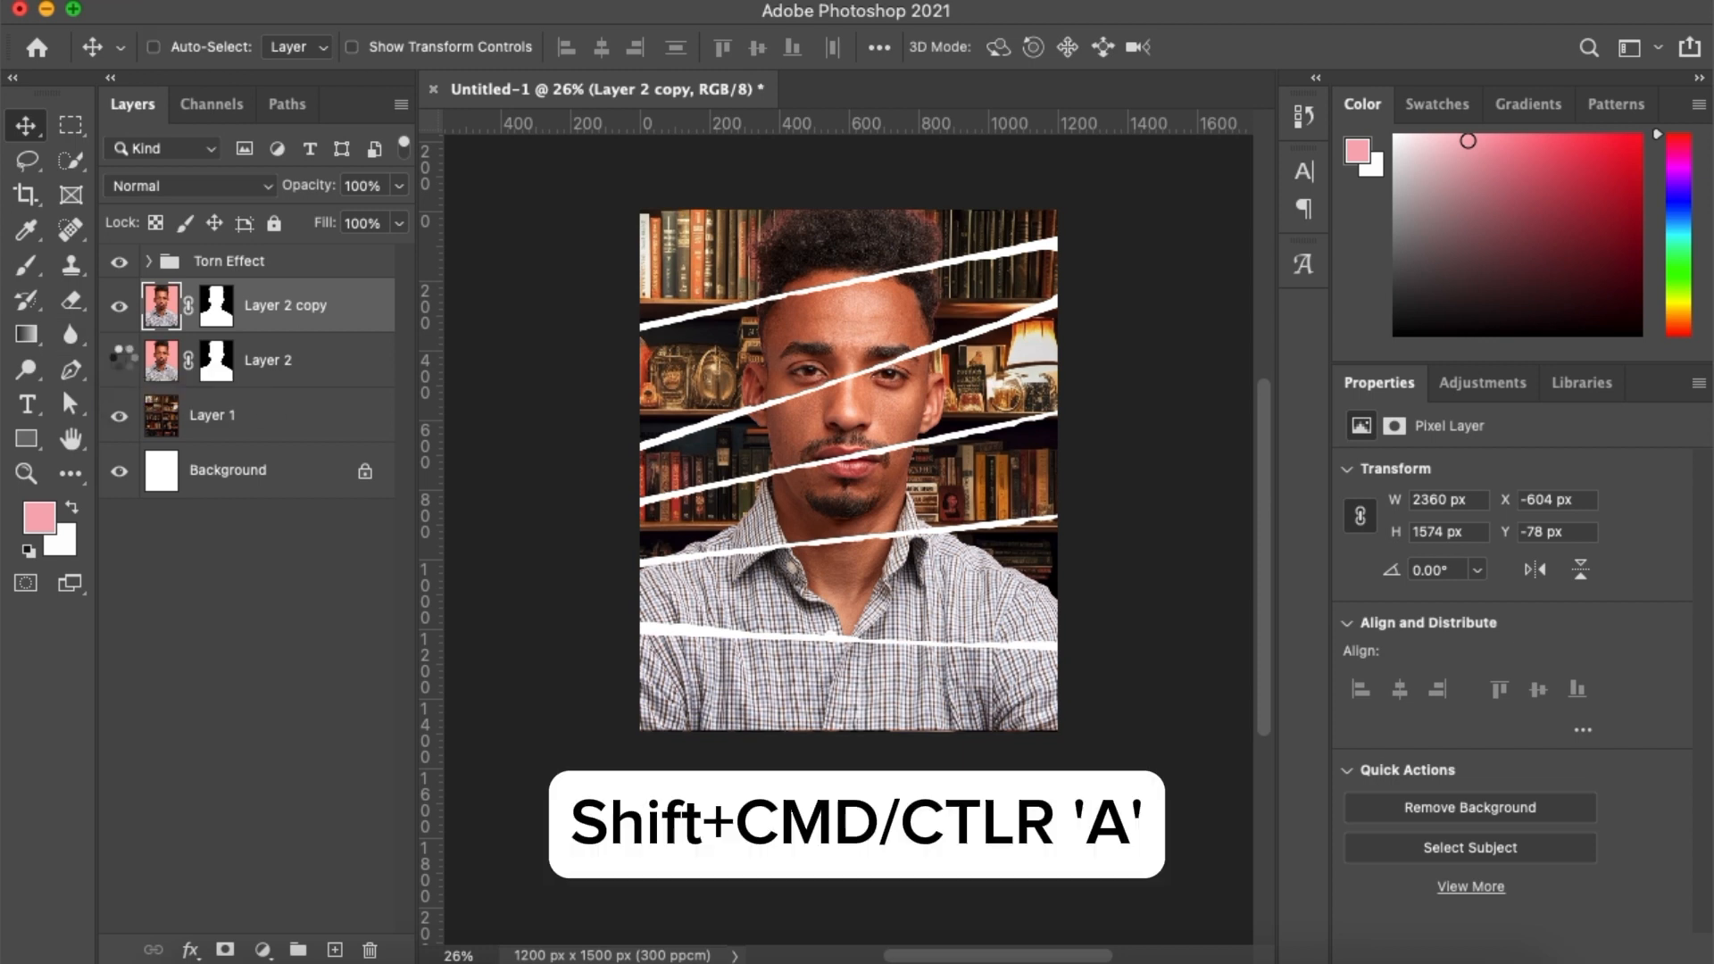
pyautogui.press('super+shift+a')
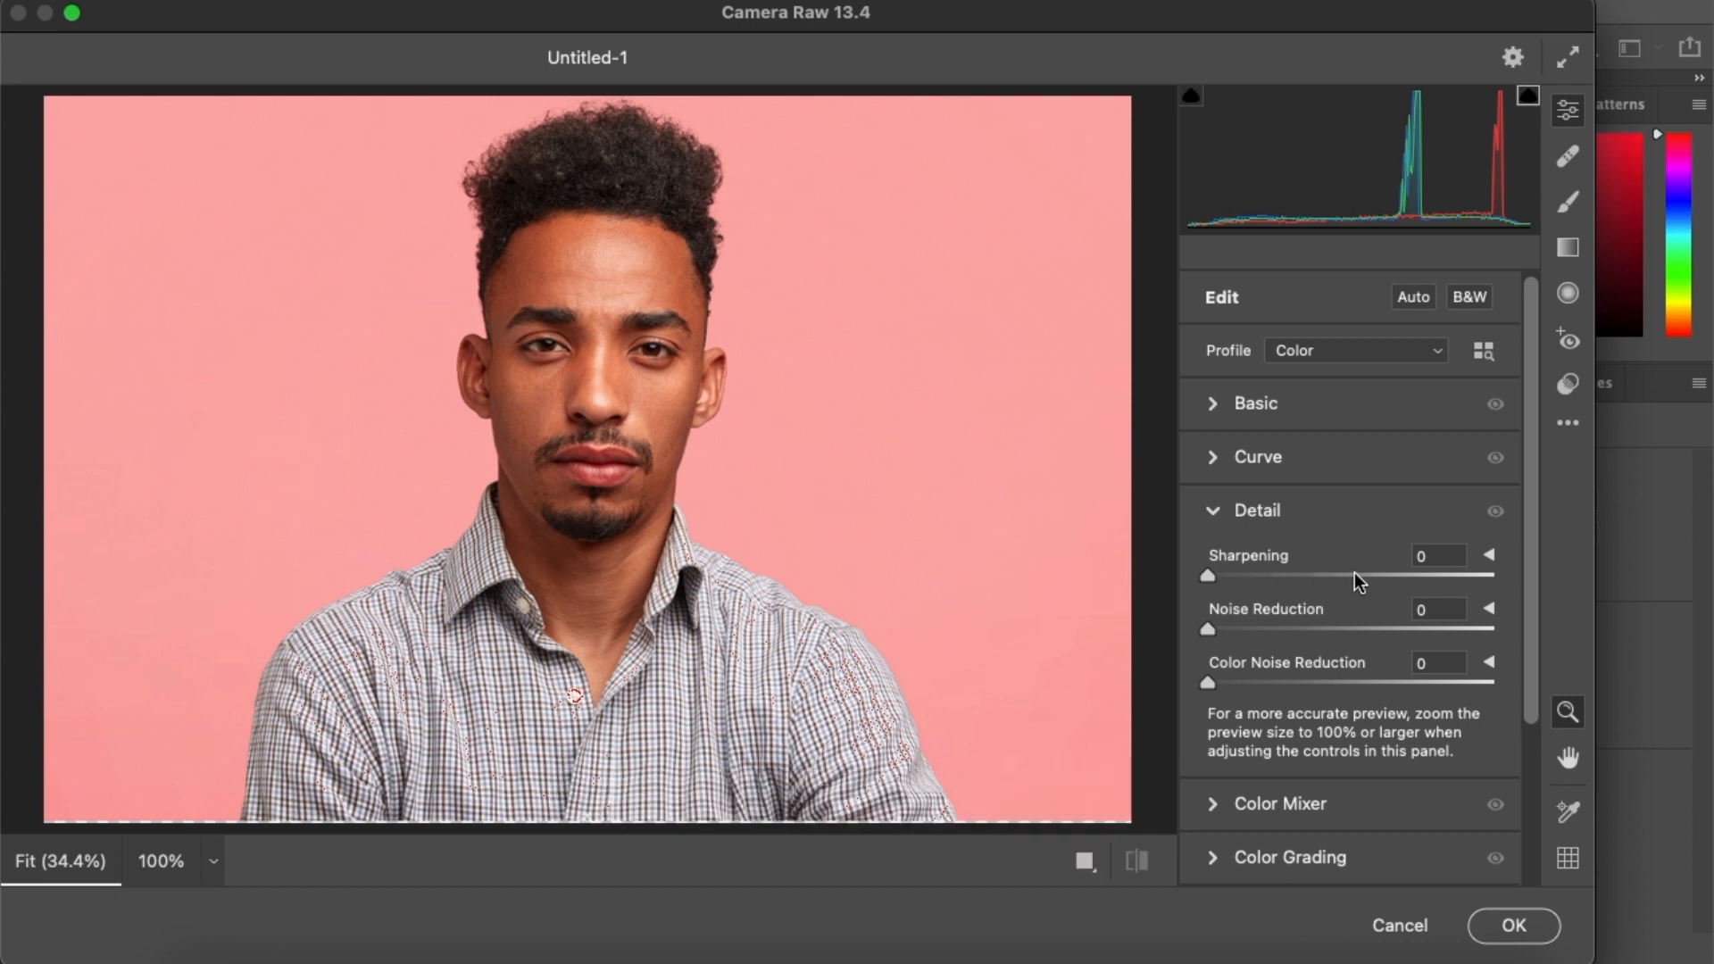
pyautogui.click(1382, 577)
pyautogui.click(1213, 404)
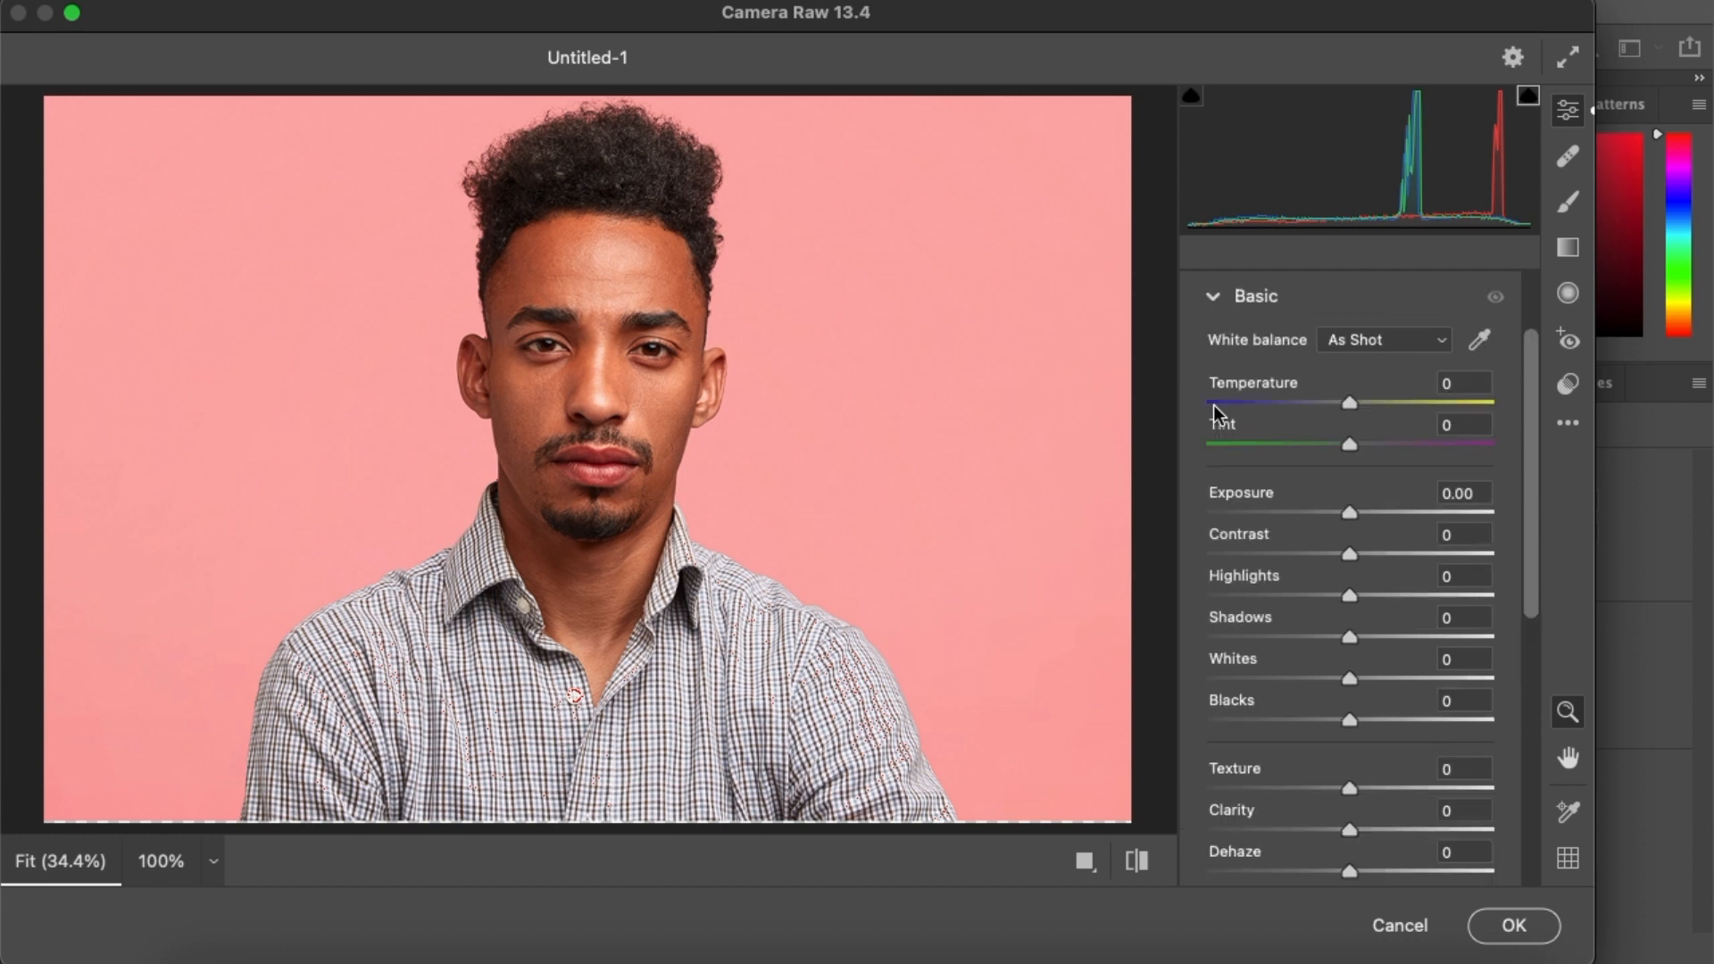
pyautogui.click(1434, 828)
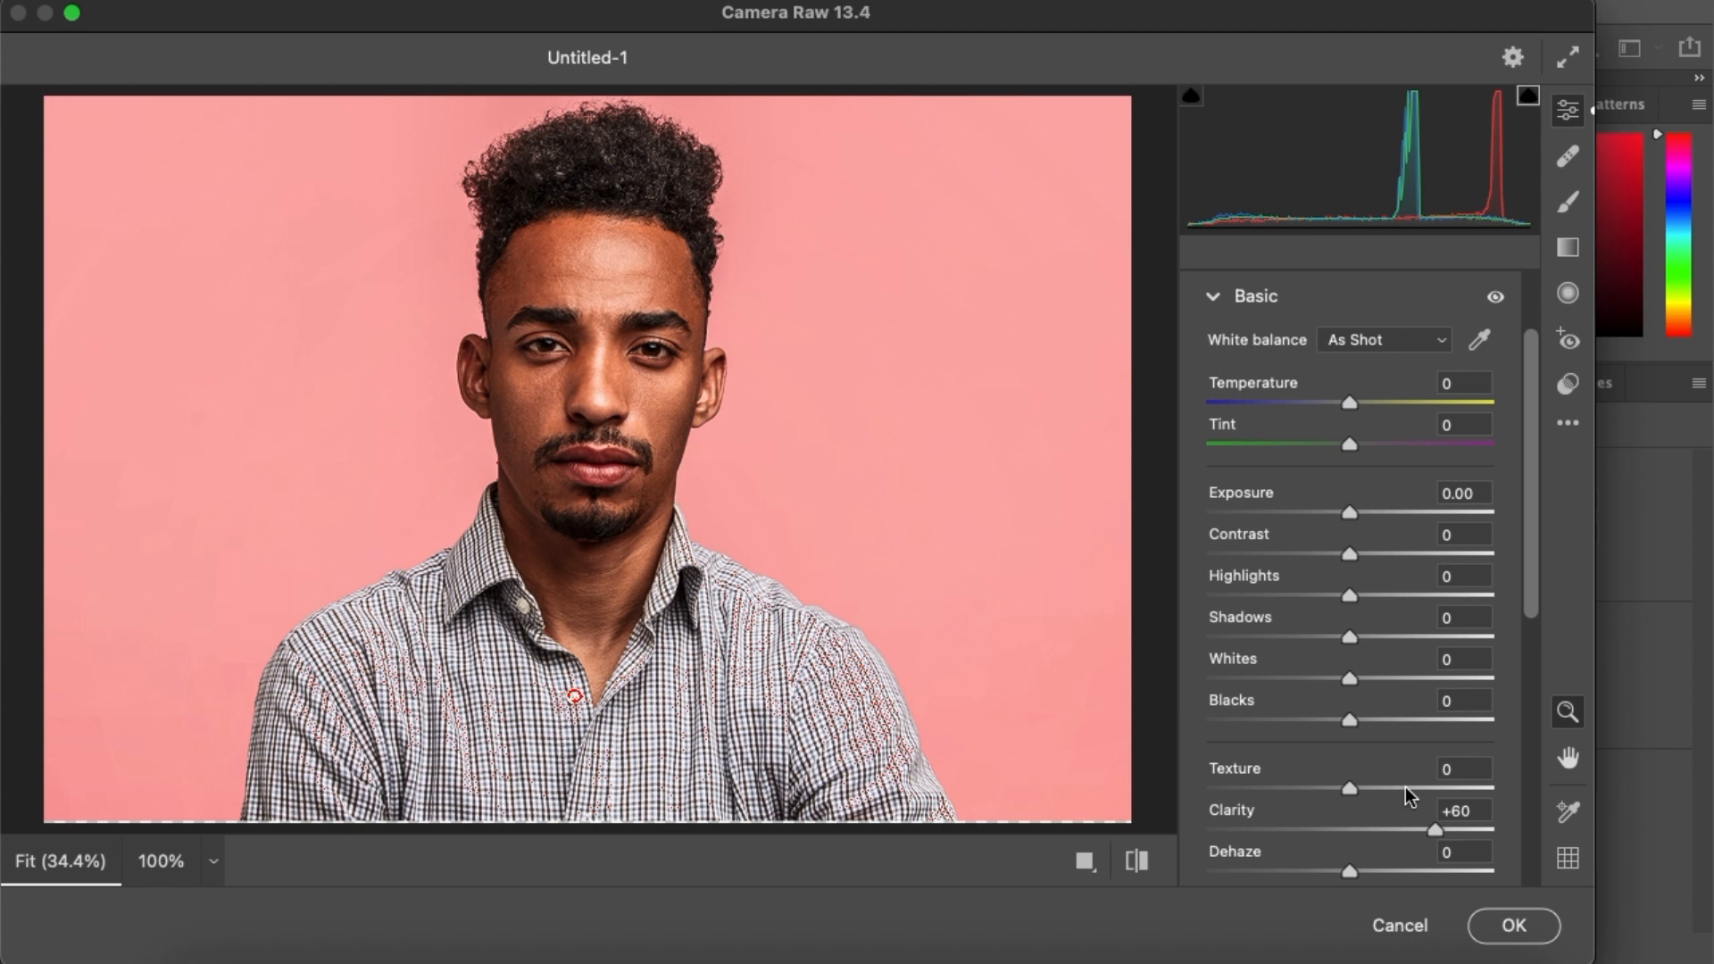
pyautogui.click(1399, 788)
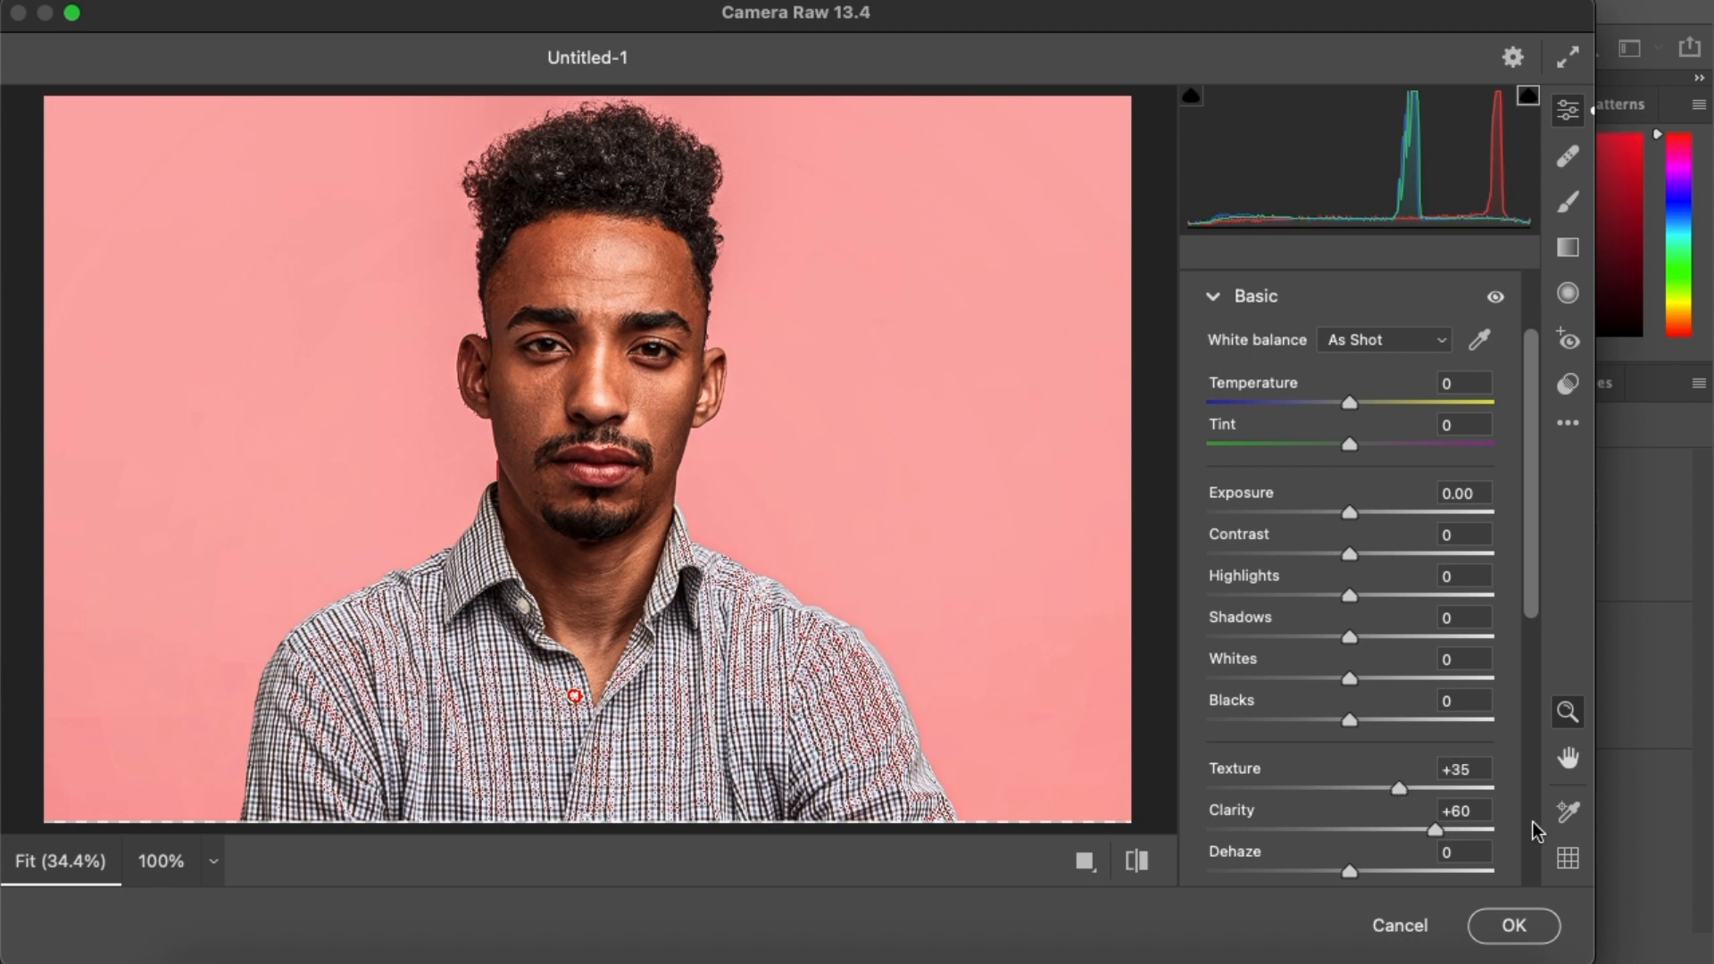
pyautogui.click(1514, 926)
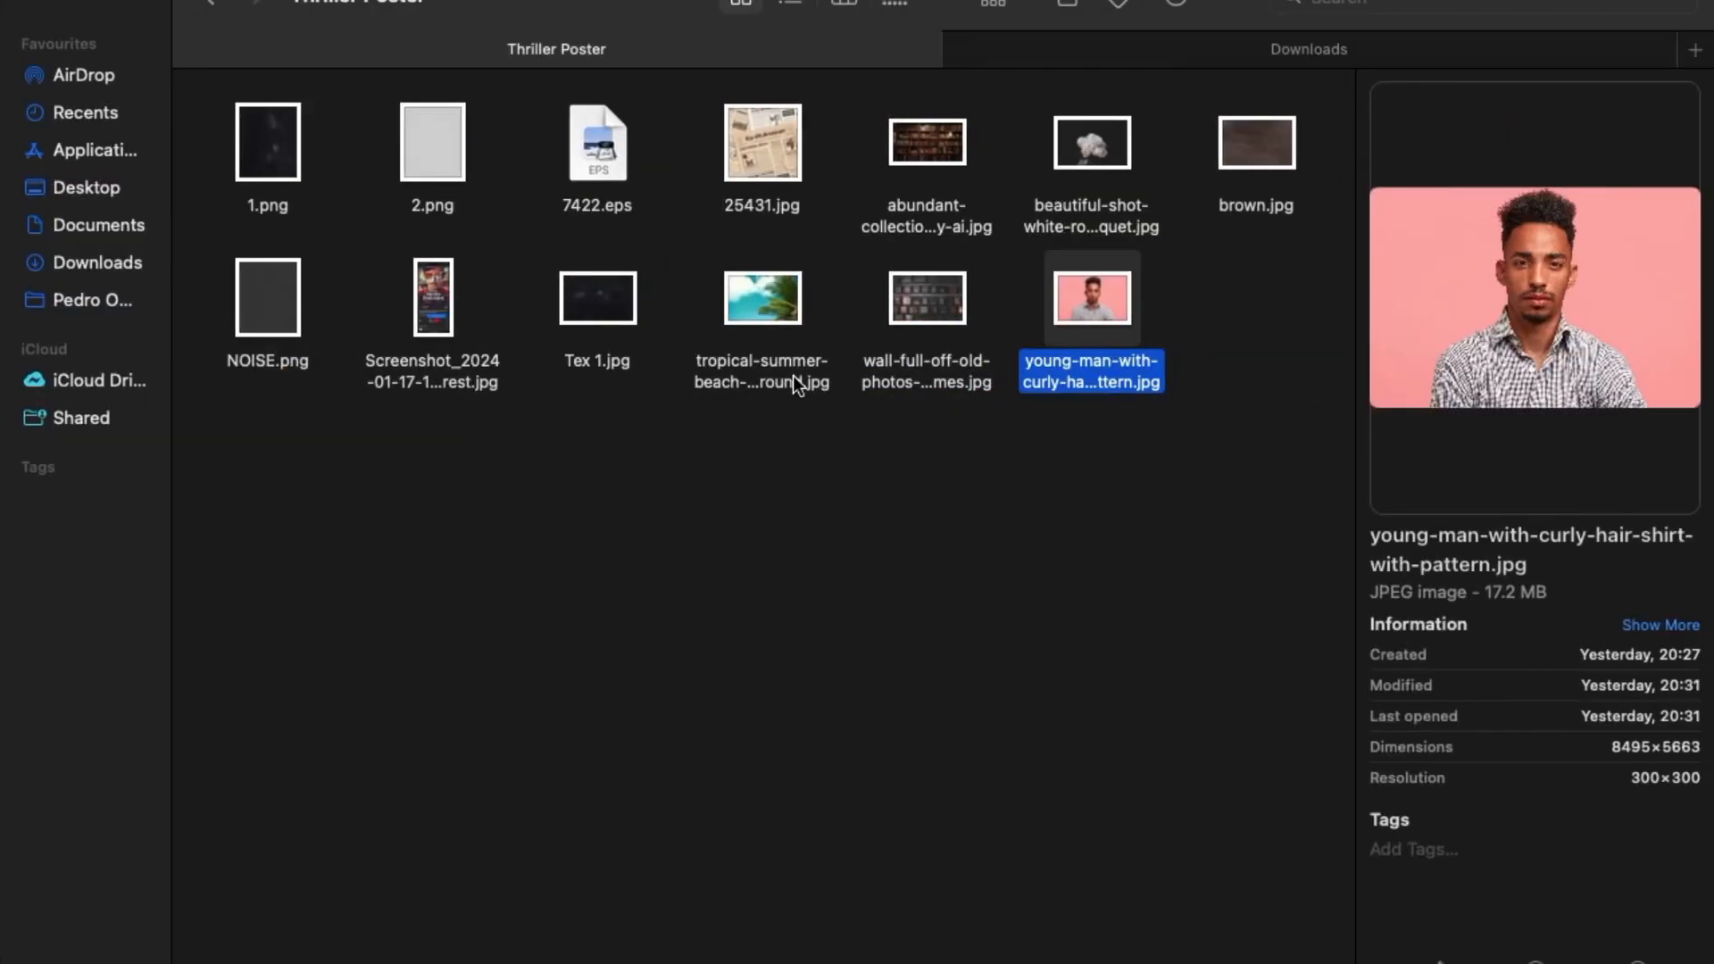
# Switch to Finder and get the tropical summer beach image from the Thriller Poster folder for pasting into the poster
pyautogui.click(758, 318)
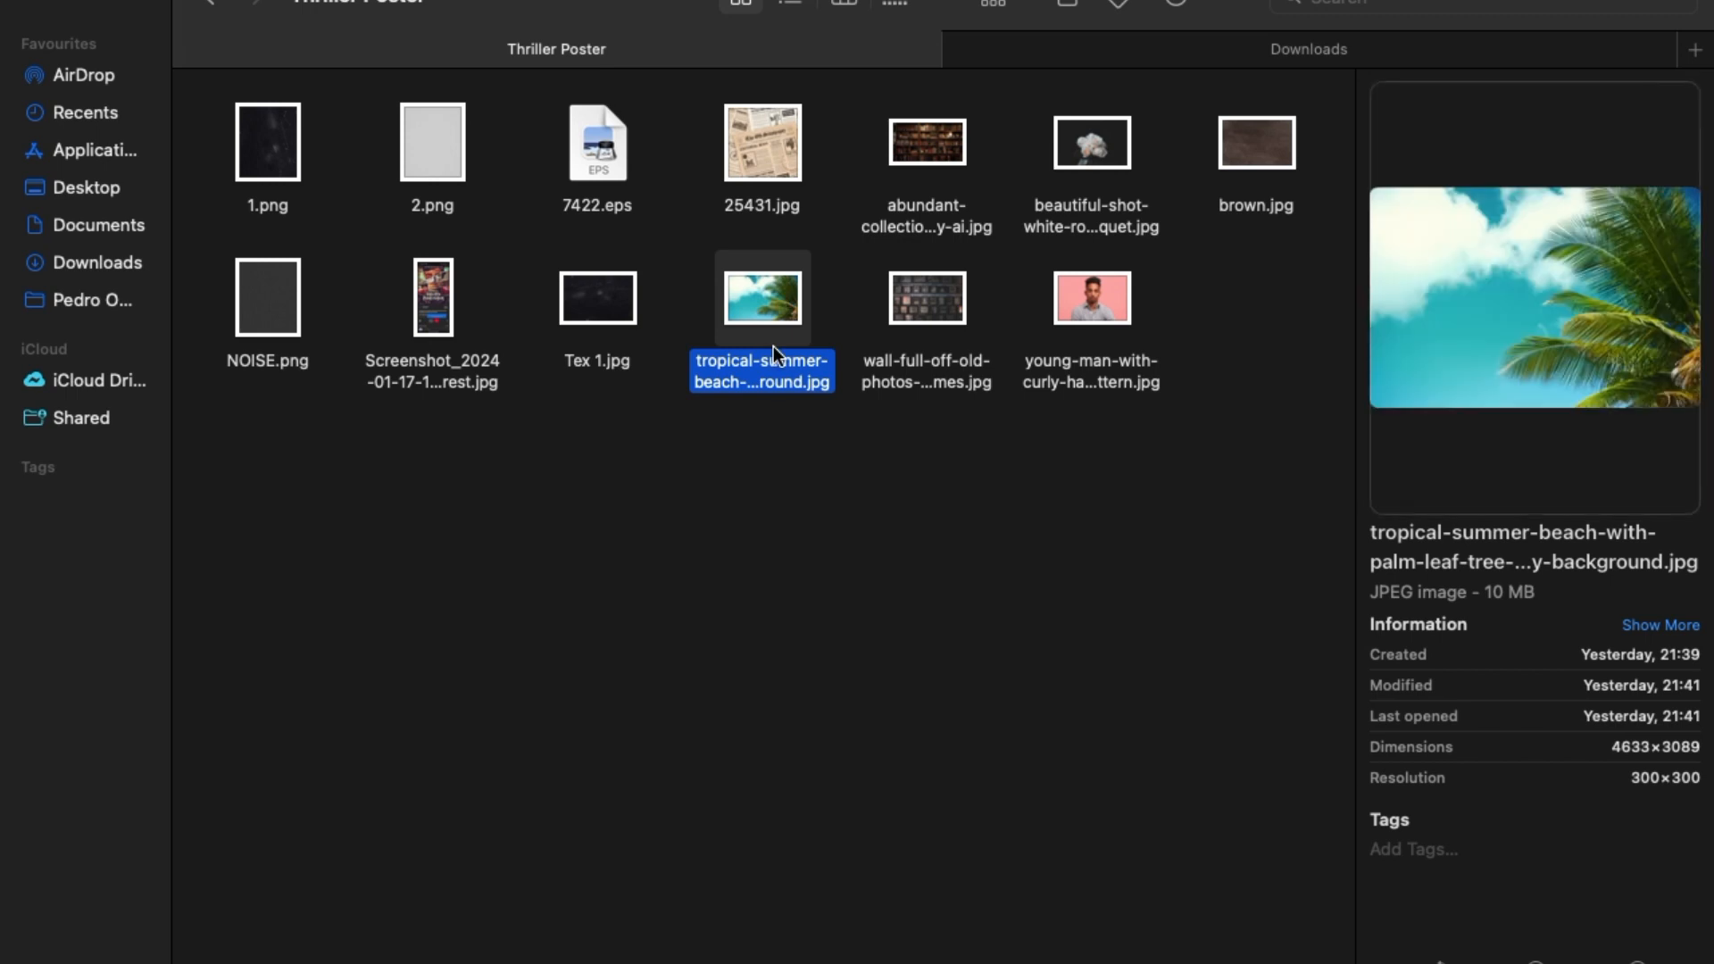
pyautogui.hotkey('ctrl', 'Left')
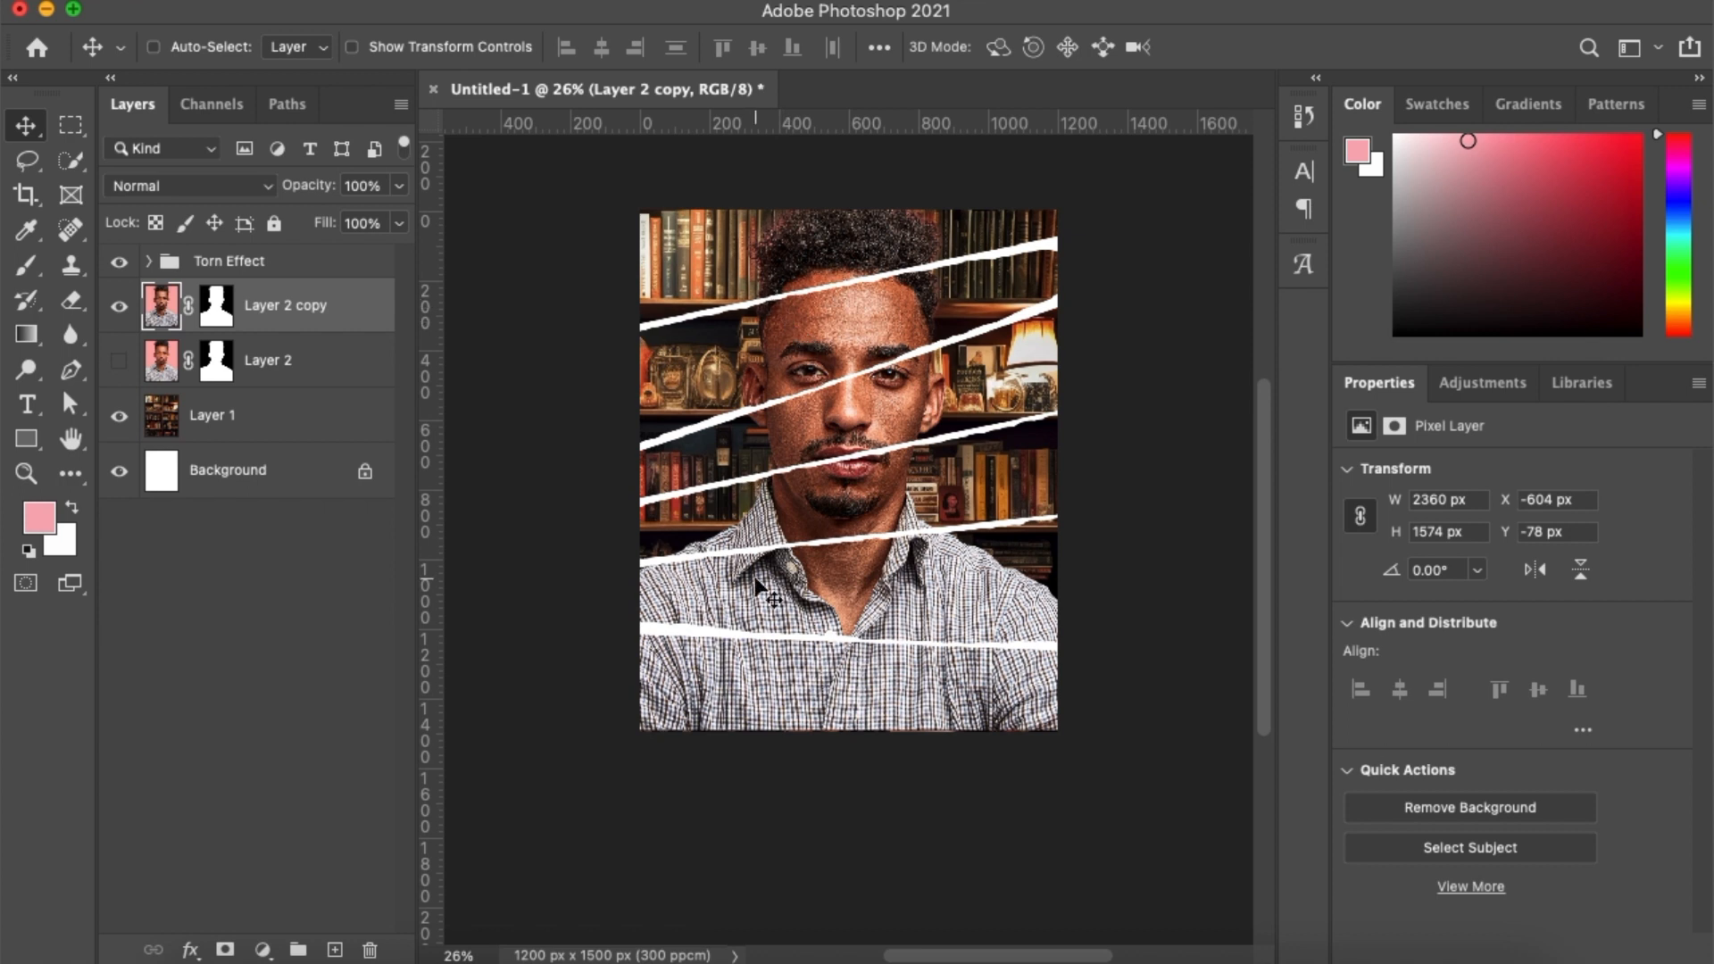
# Duplicate the Camera Raw-enhanced portrait layer and lock the Torn Effect group
pyautogui.press('super+j')
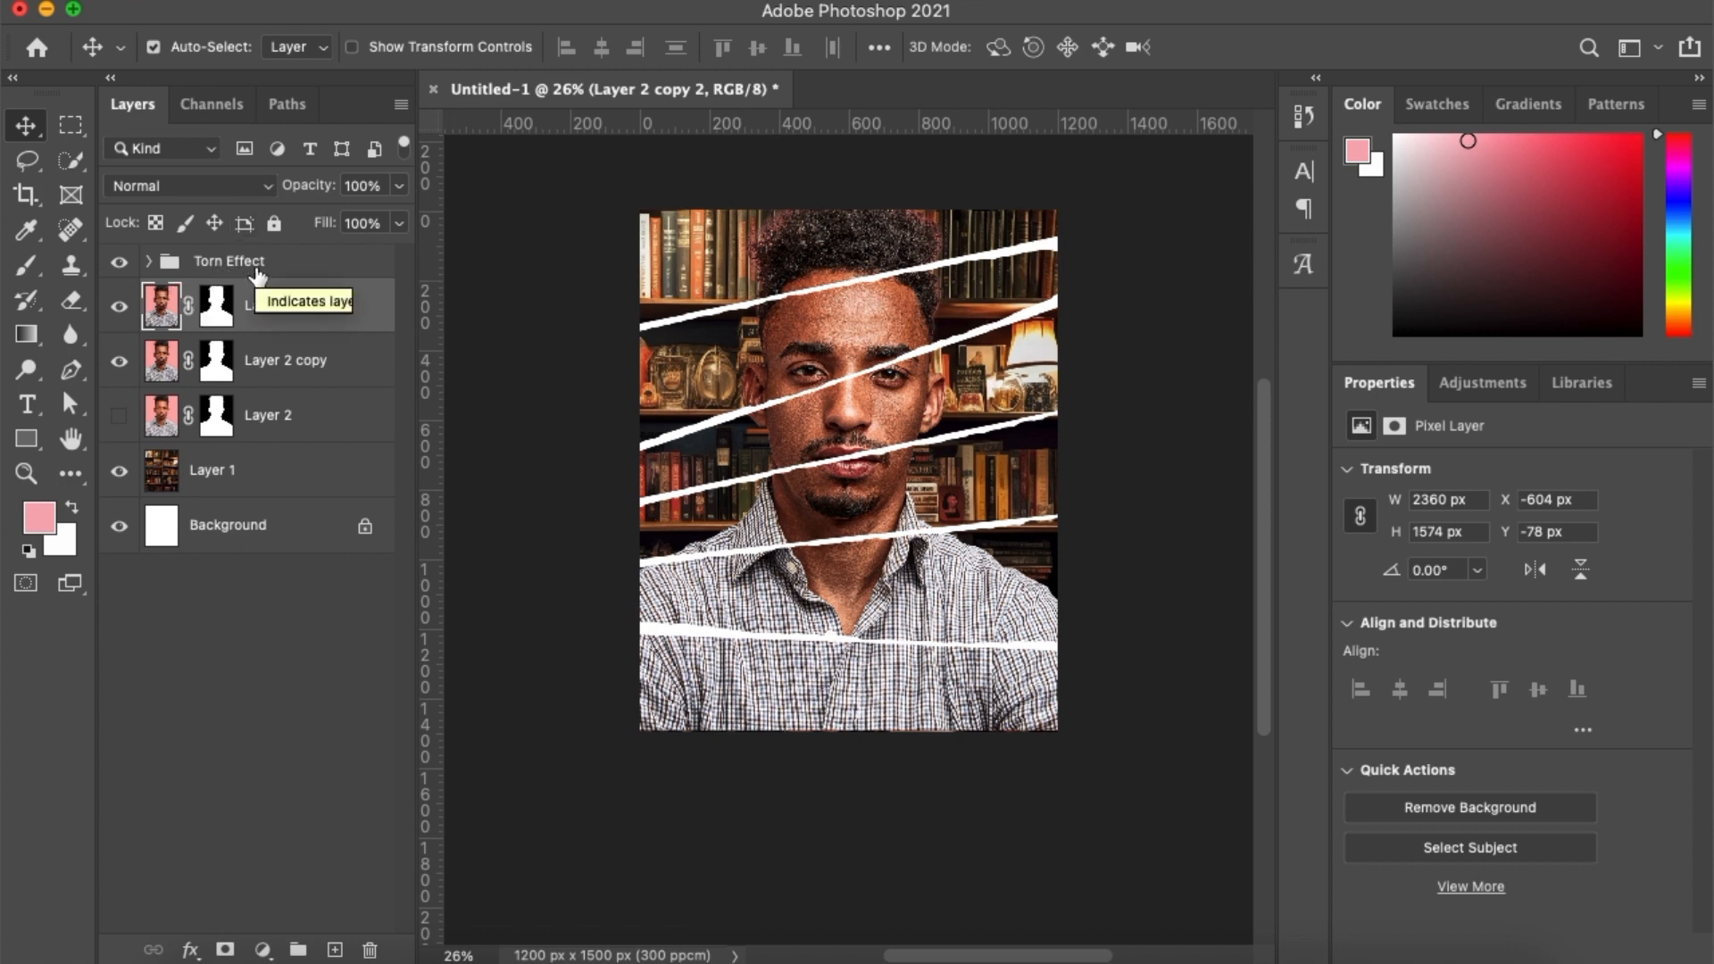
pyautogui.click(311, 267)
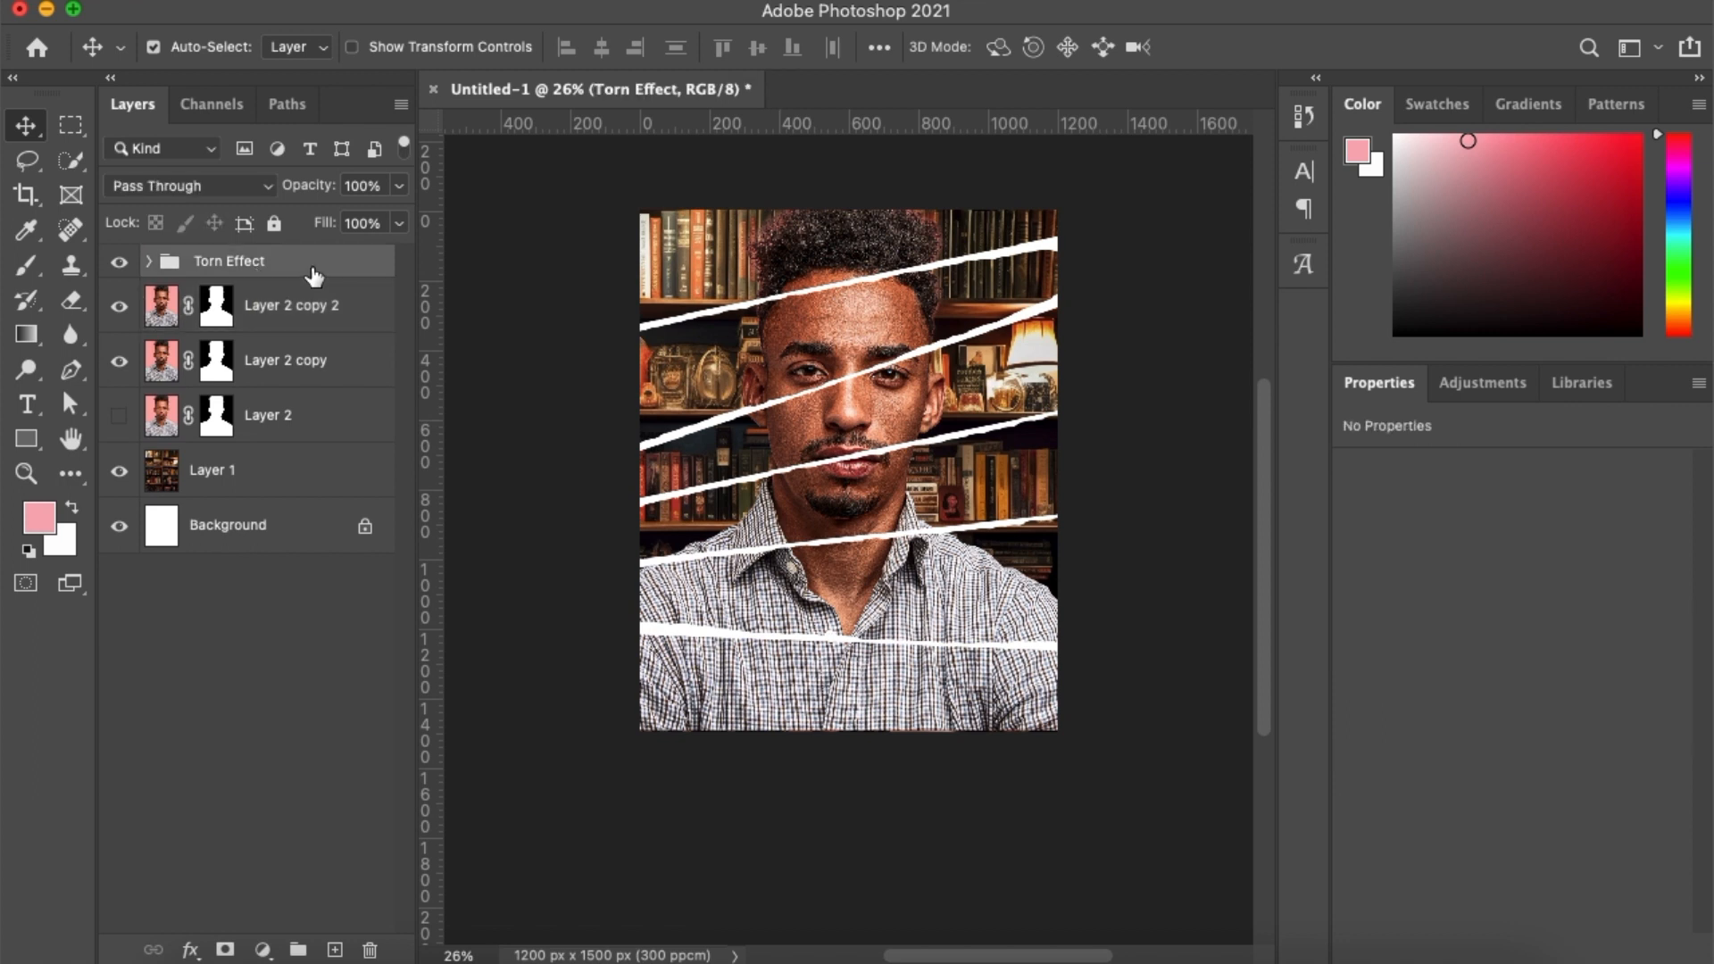
pyautogui.click(274, 224)
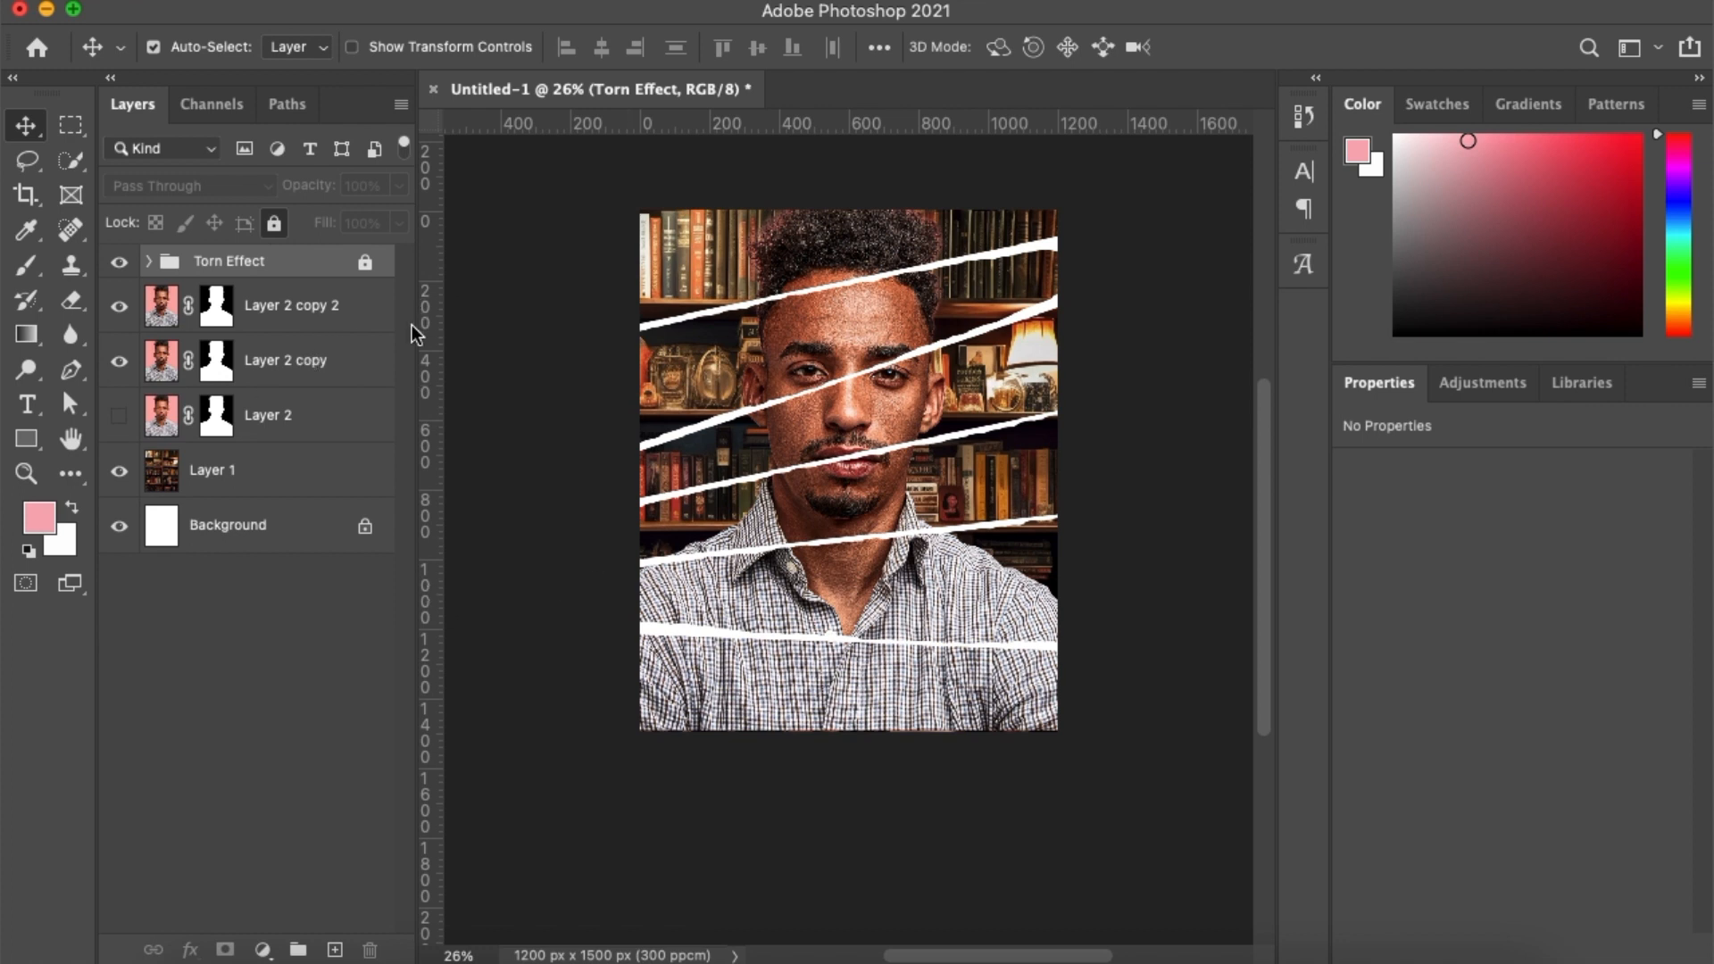
# Paste the beach image between the two visible portrait copies, directly above Layer 2 copy
pyautogui.click(279, 312)
pyautogui.click(280, 378)
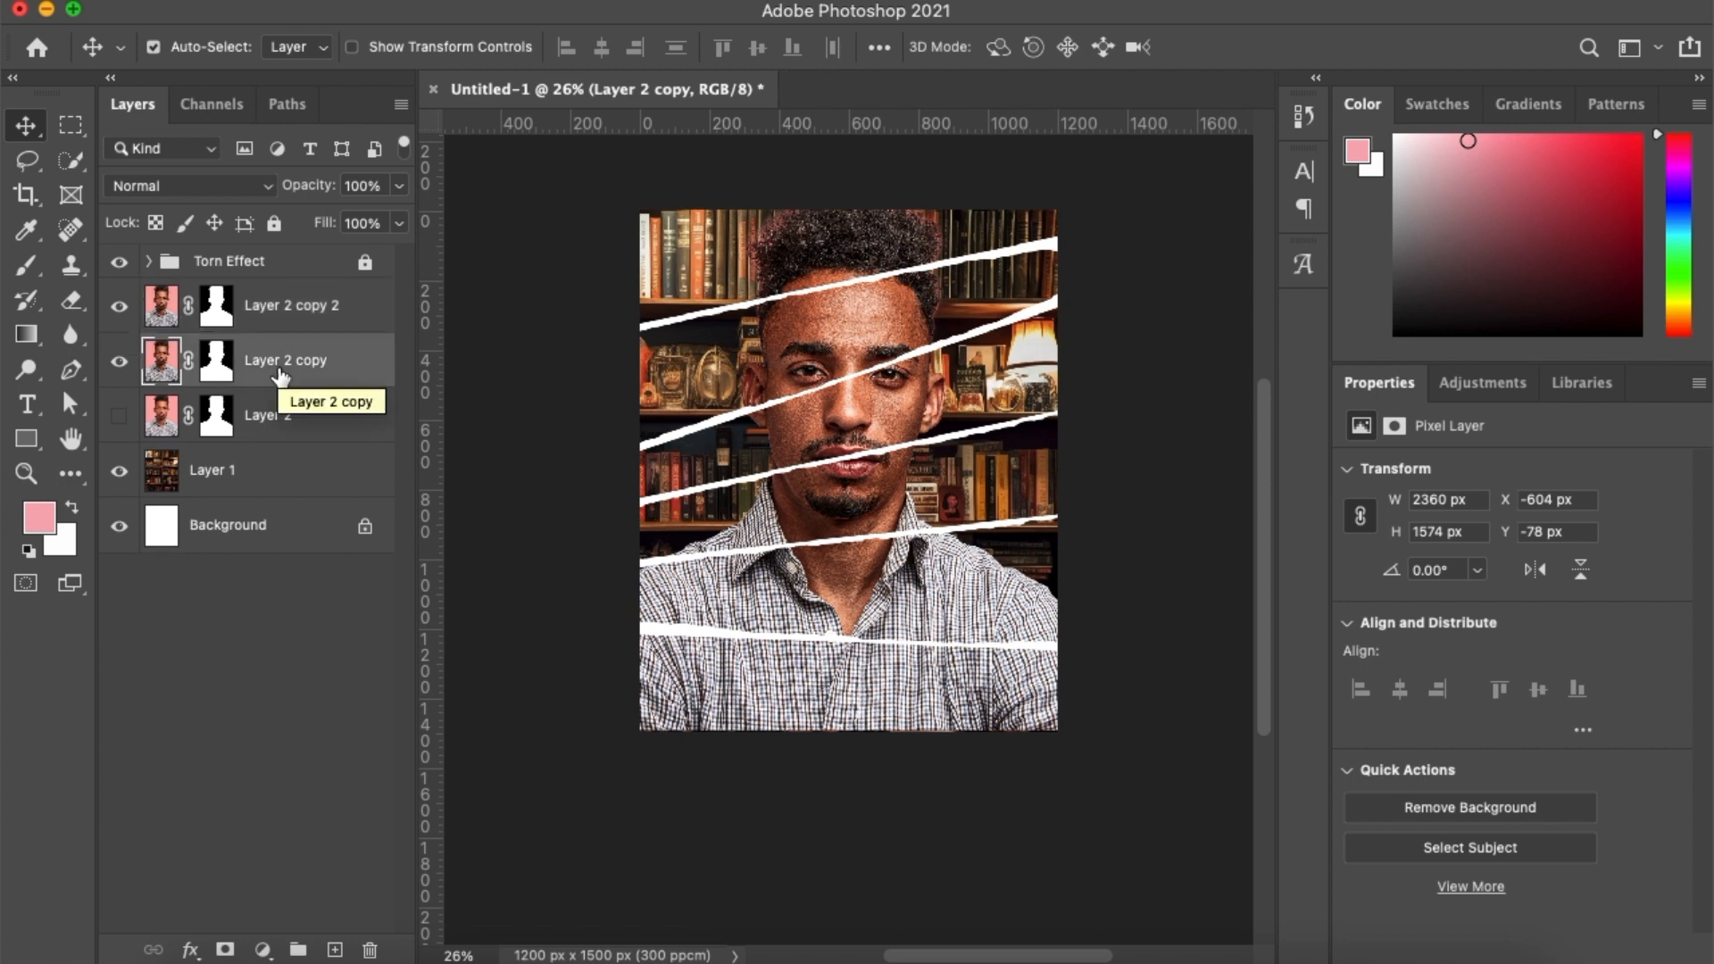
pyautogui.press('super')
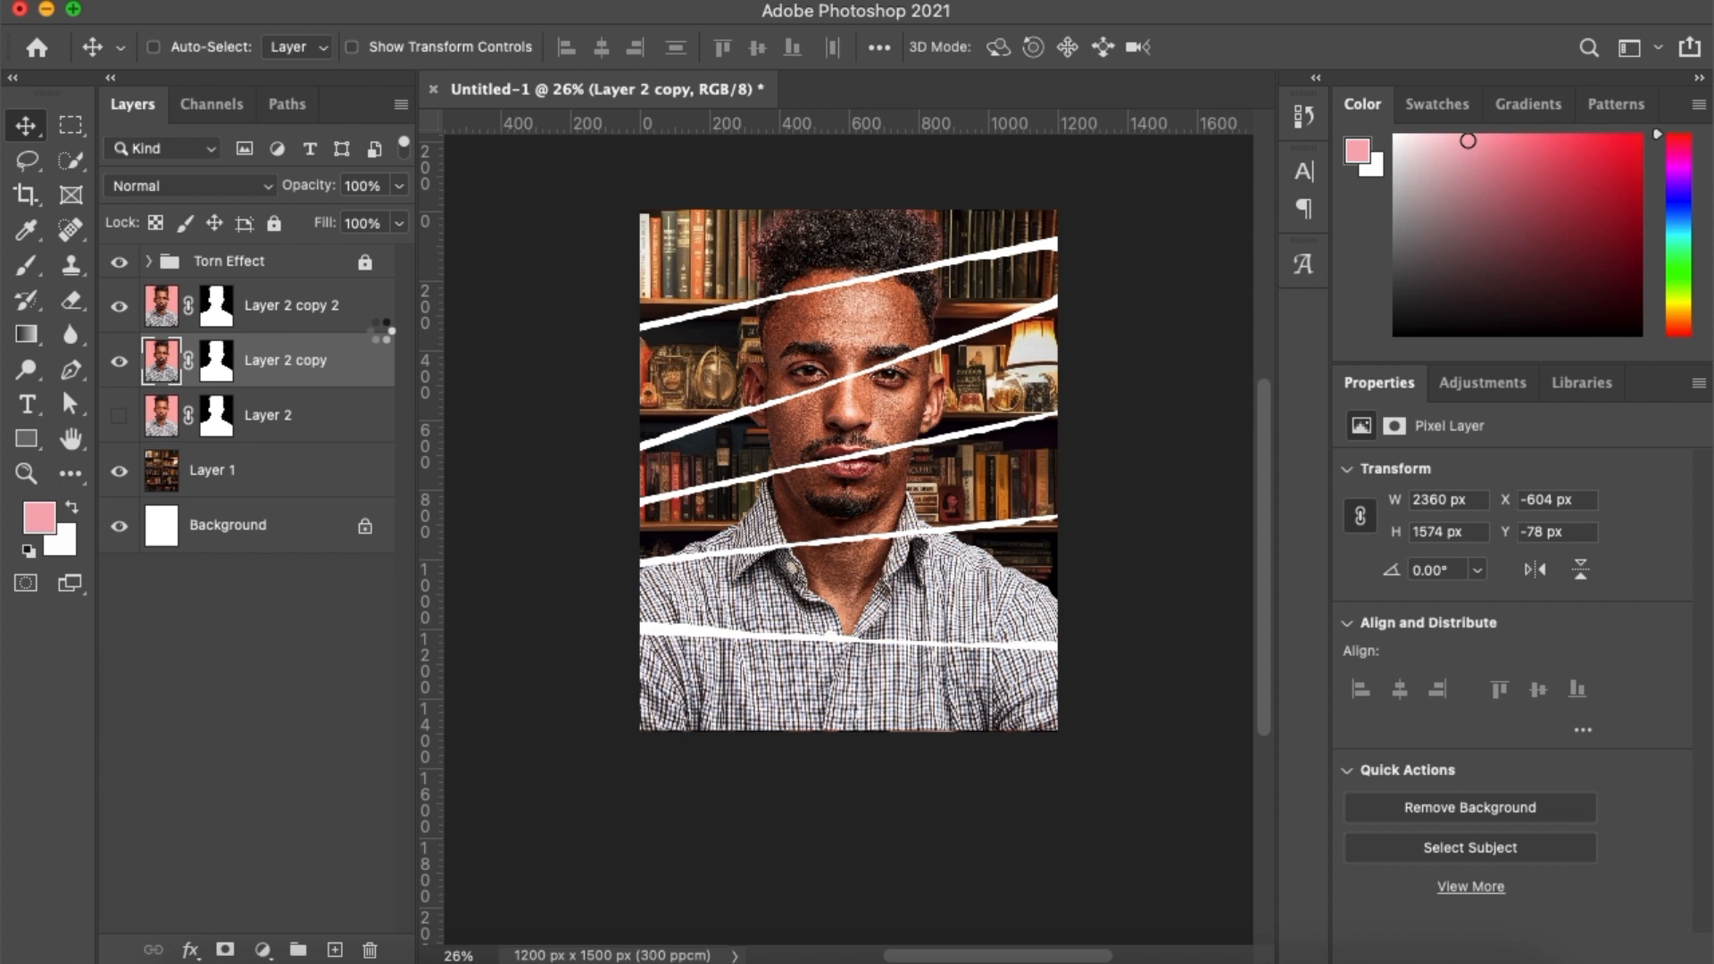
pyautogui.press('super+v')
# Flip the beach image horizontally, scale it to 35.77% and place it over the poster's upper half at X -457, Y -397 px
pyautogui.press('super+t')
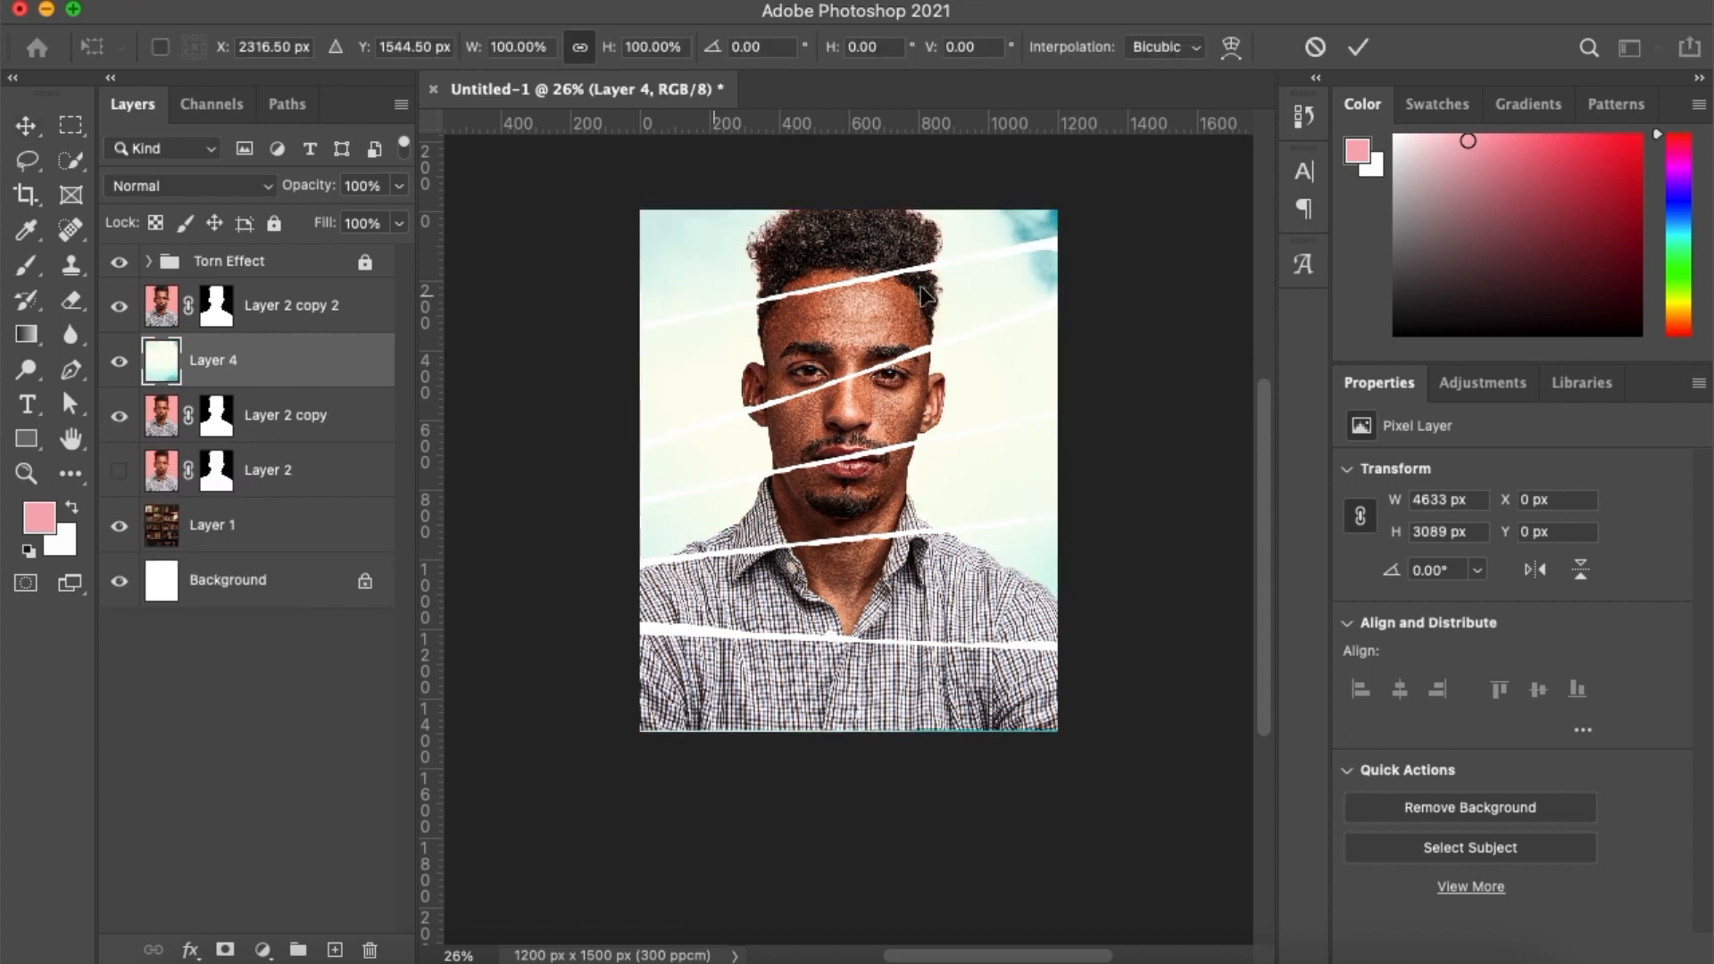
pyautogui.press('super+0')
pyautogui.moveTo(1199, 349); pyautogui.dragTo(1191, 747)
pyautogui.moveTo(1167, 832); pyautogui.dragTo(808, 422)
pyautogui.rightClick(921, 403)
pyautogui.click(1011, 911)
pyautogui.moveTo(944, 396); pyautogui.dragTo(931, 344)
pyautogui.moveTo(947, 406); pyautogui.dragTo(921, 393)
pyautogui.press('Up')
pyautogui.press('Up')
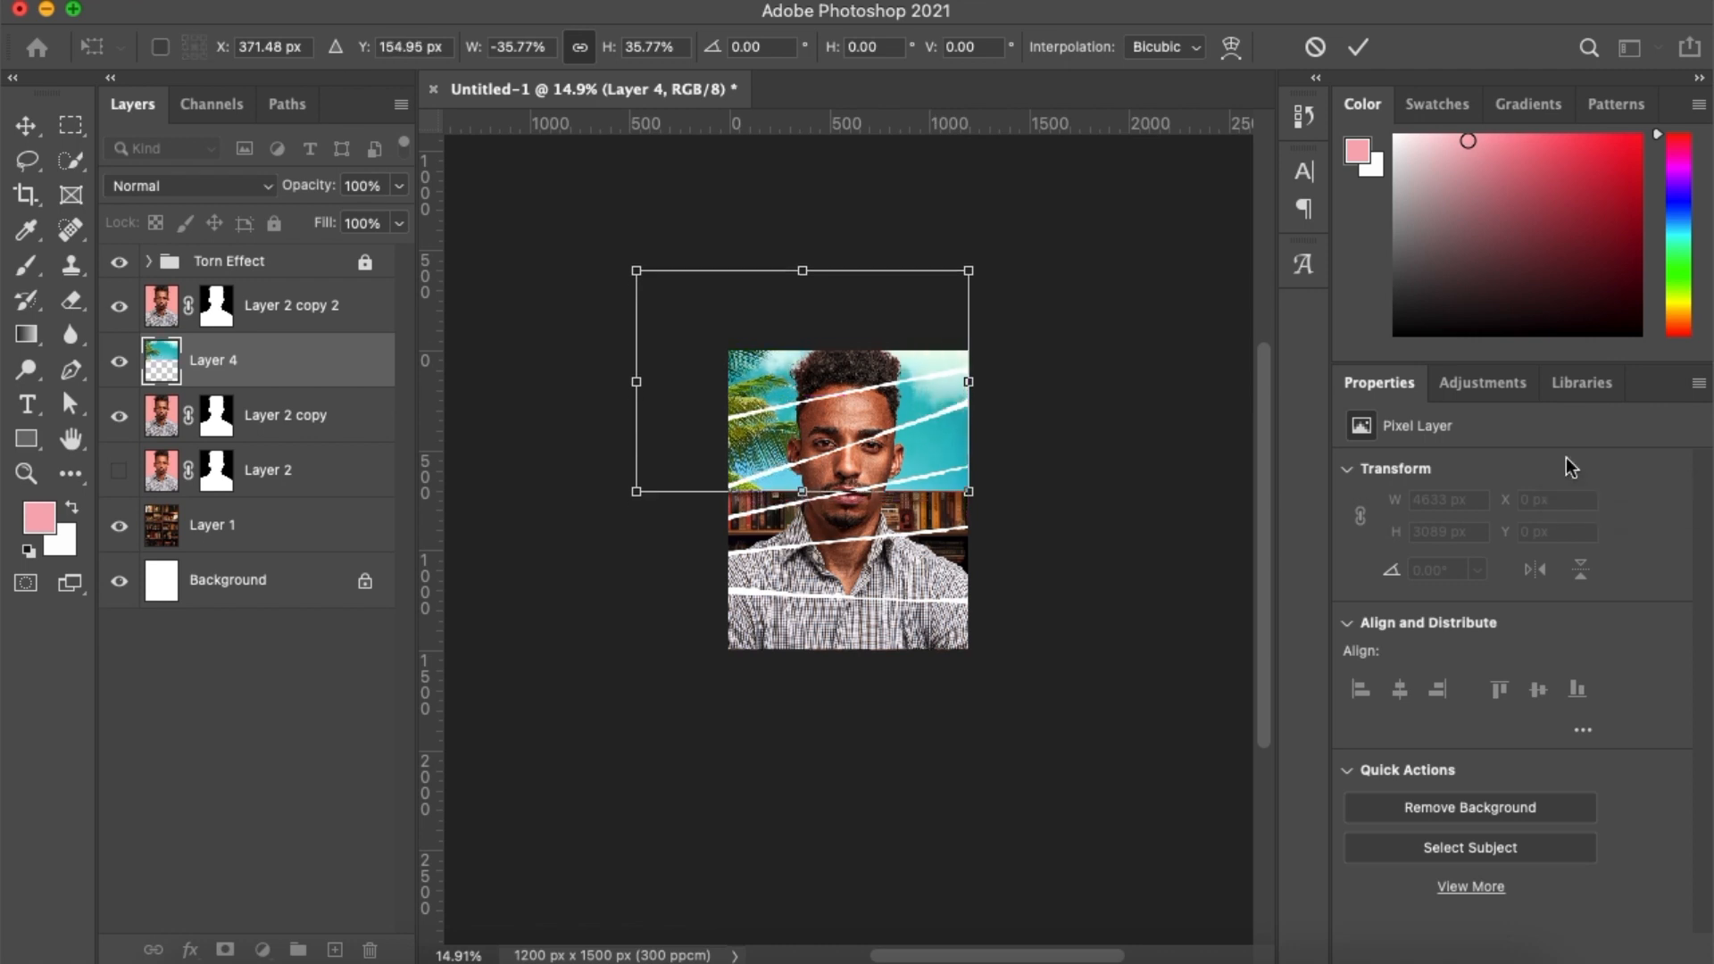
pyautogui.scroll(5, 848, 447)
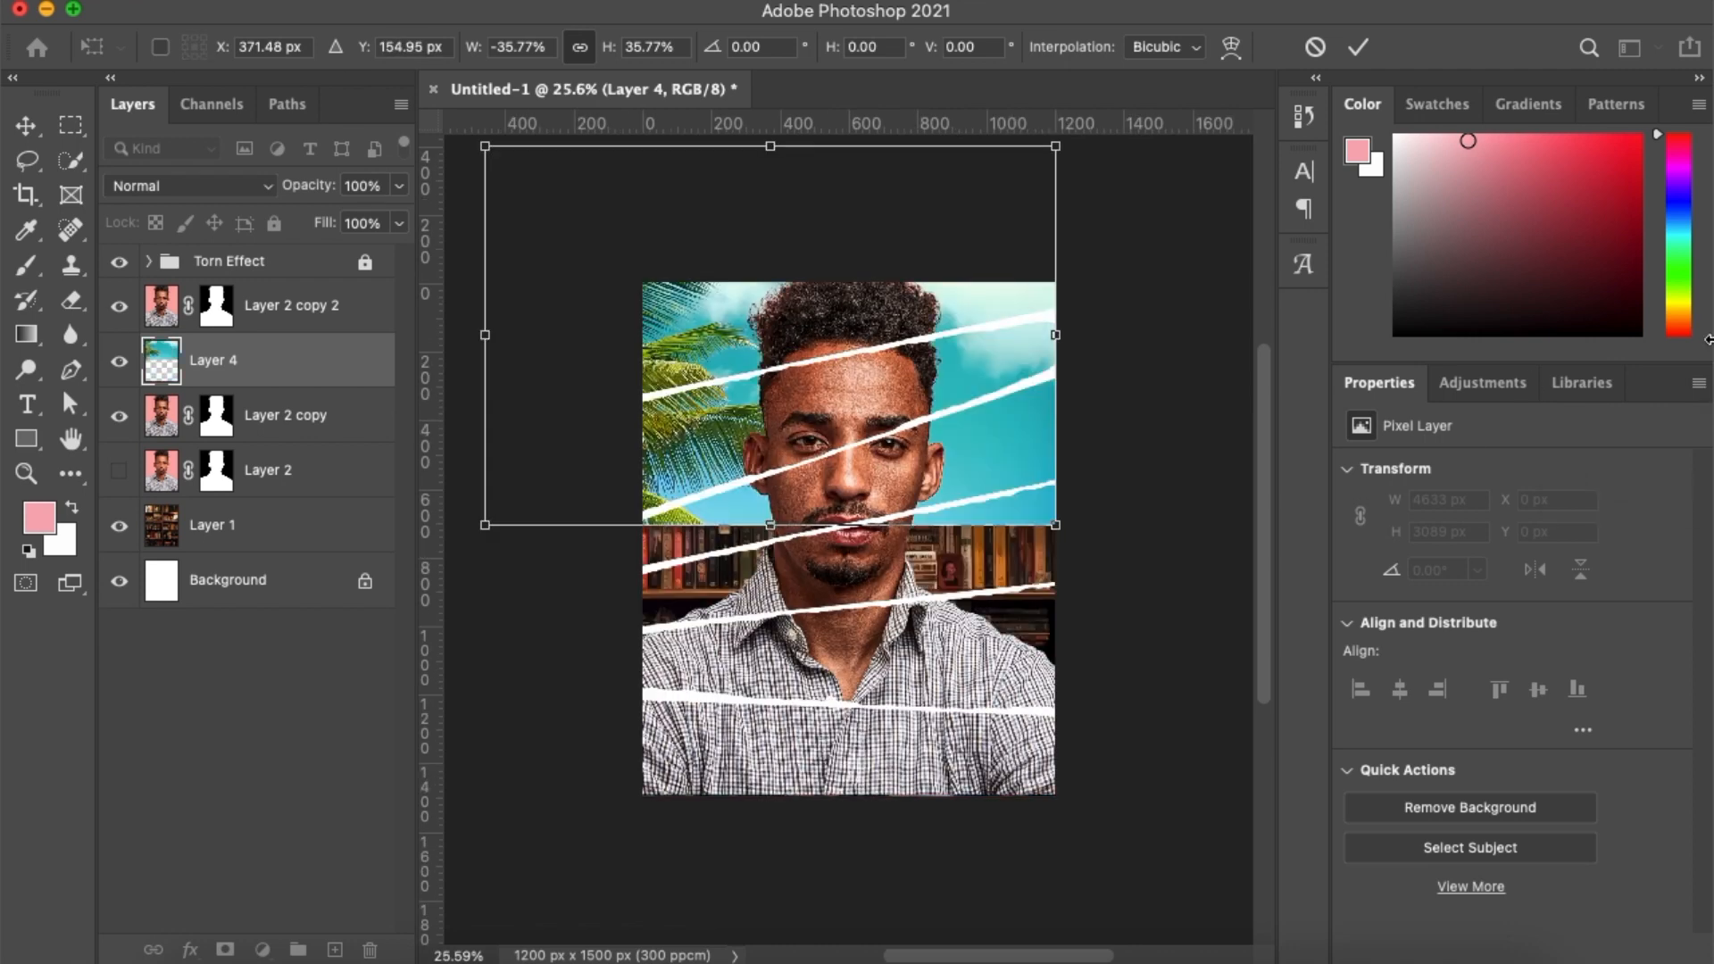
pyautogui.press('Return')
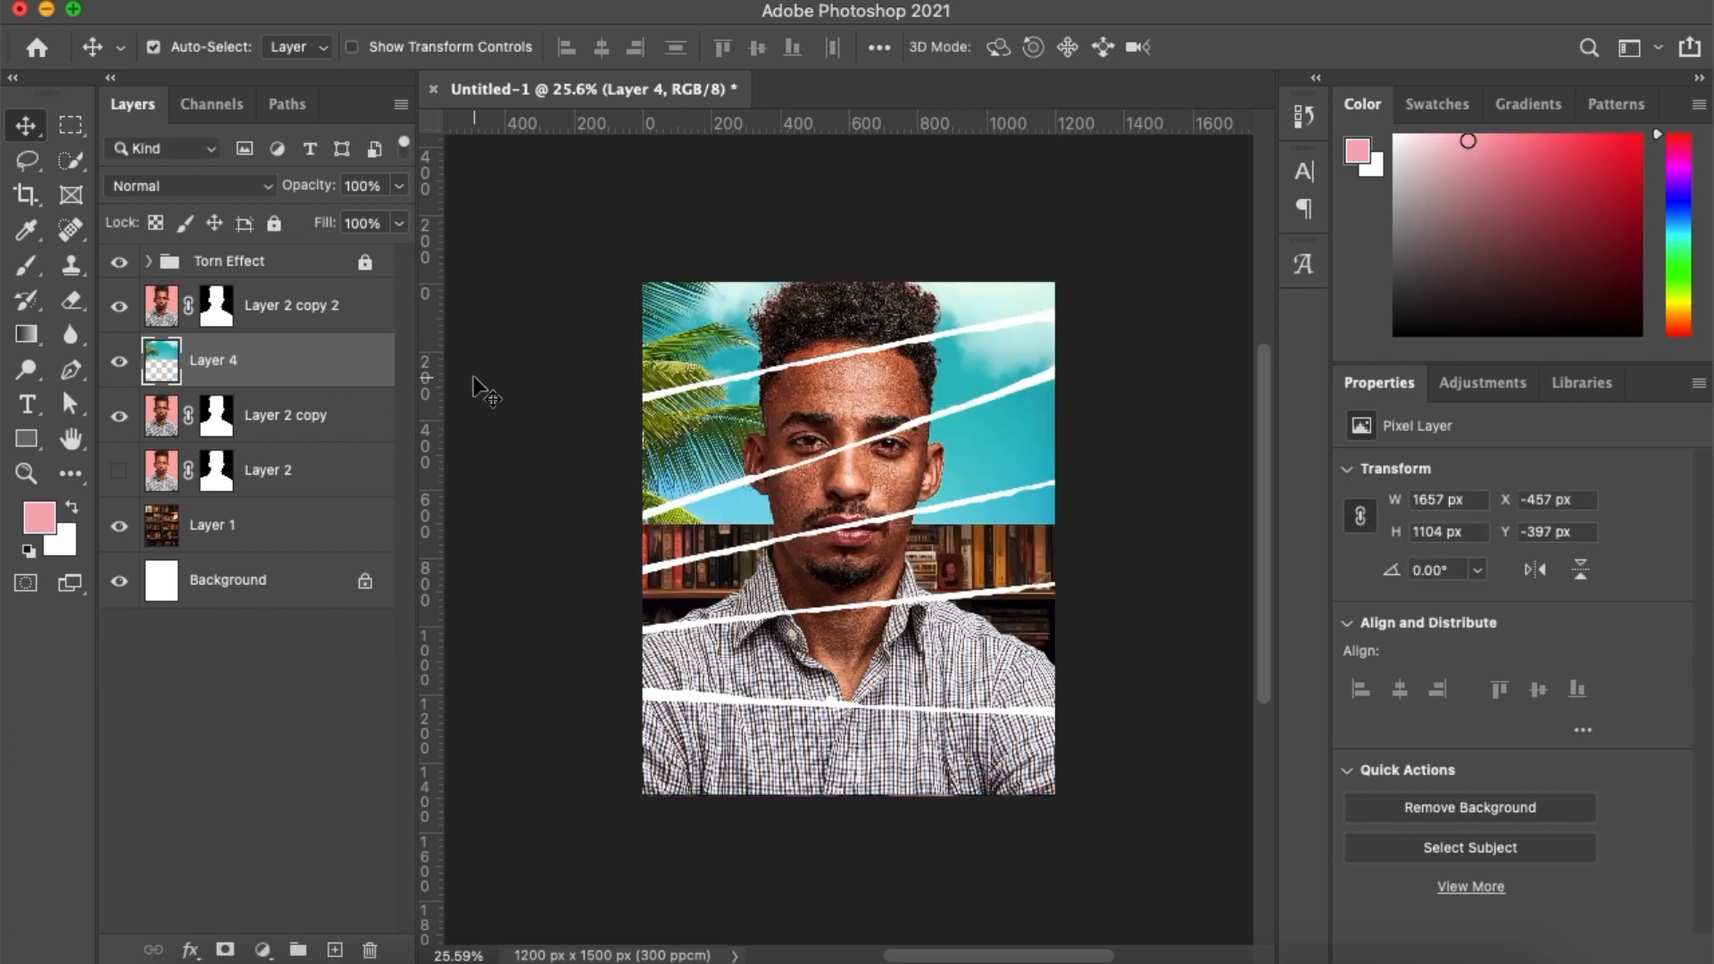
# Draw a closed Pen path around the band between the first and second torn strips, extending past both canvas sides
pyautogui.press('p')
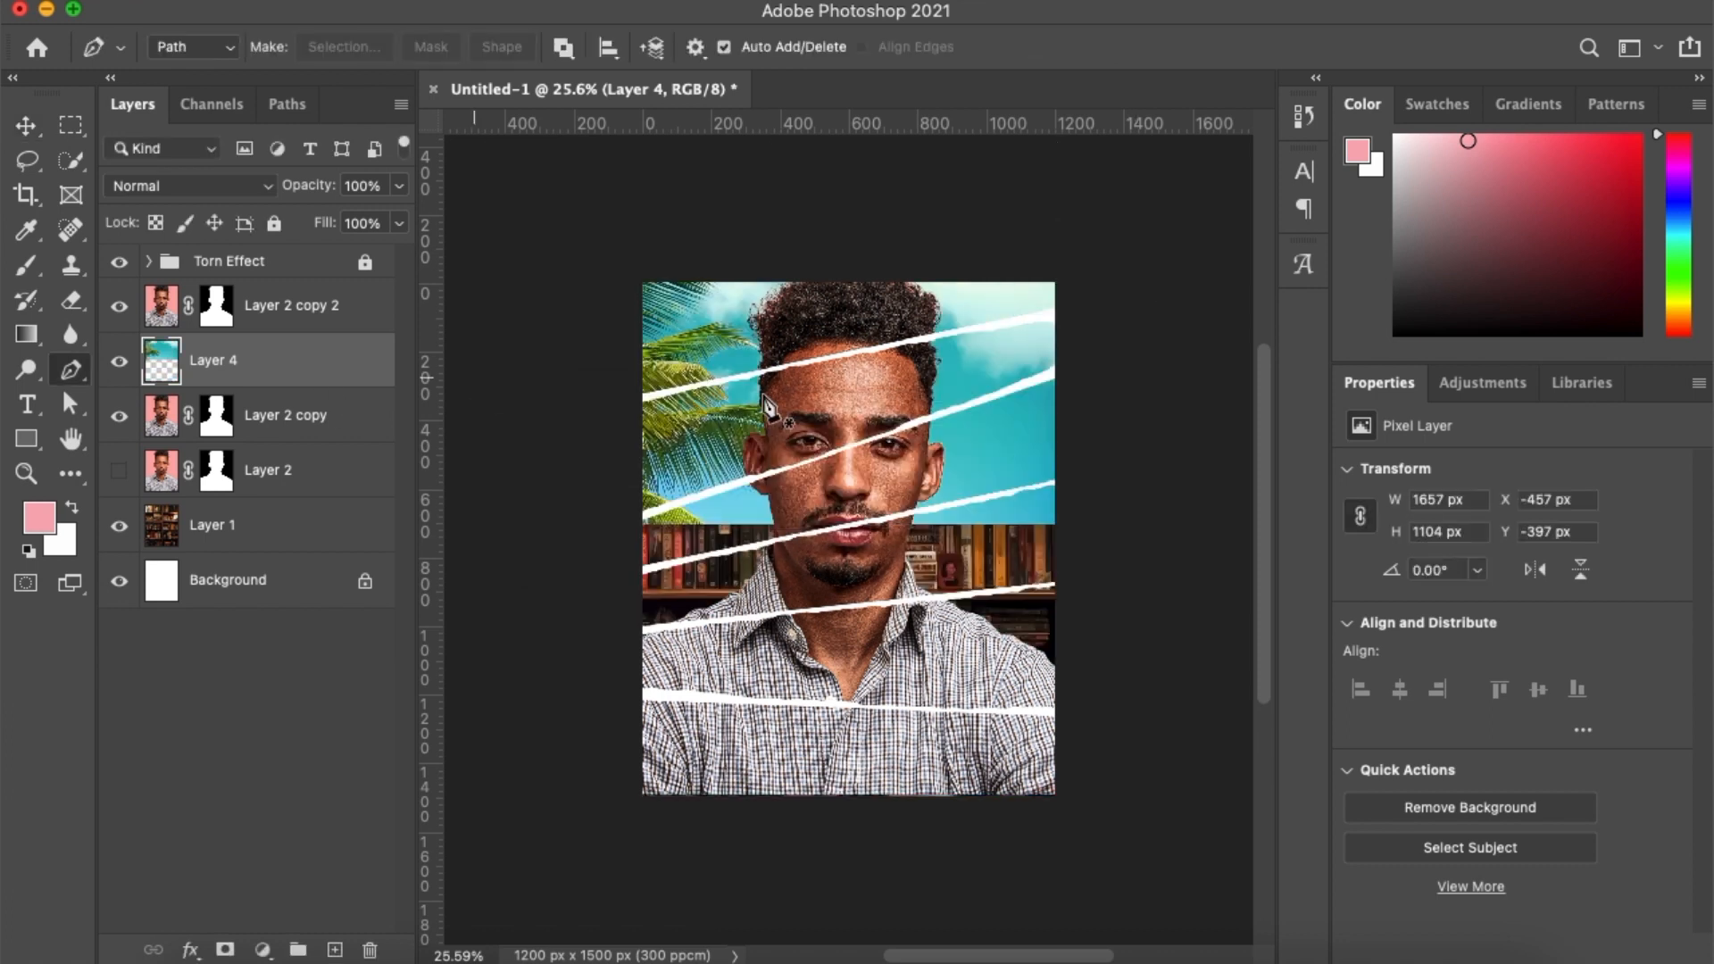
pyautogui.click(628, 412)
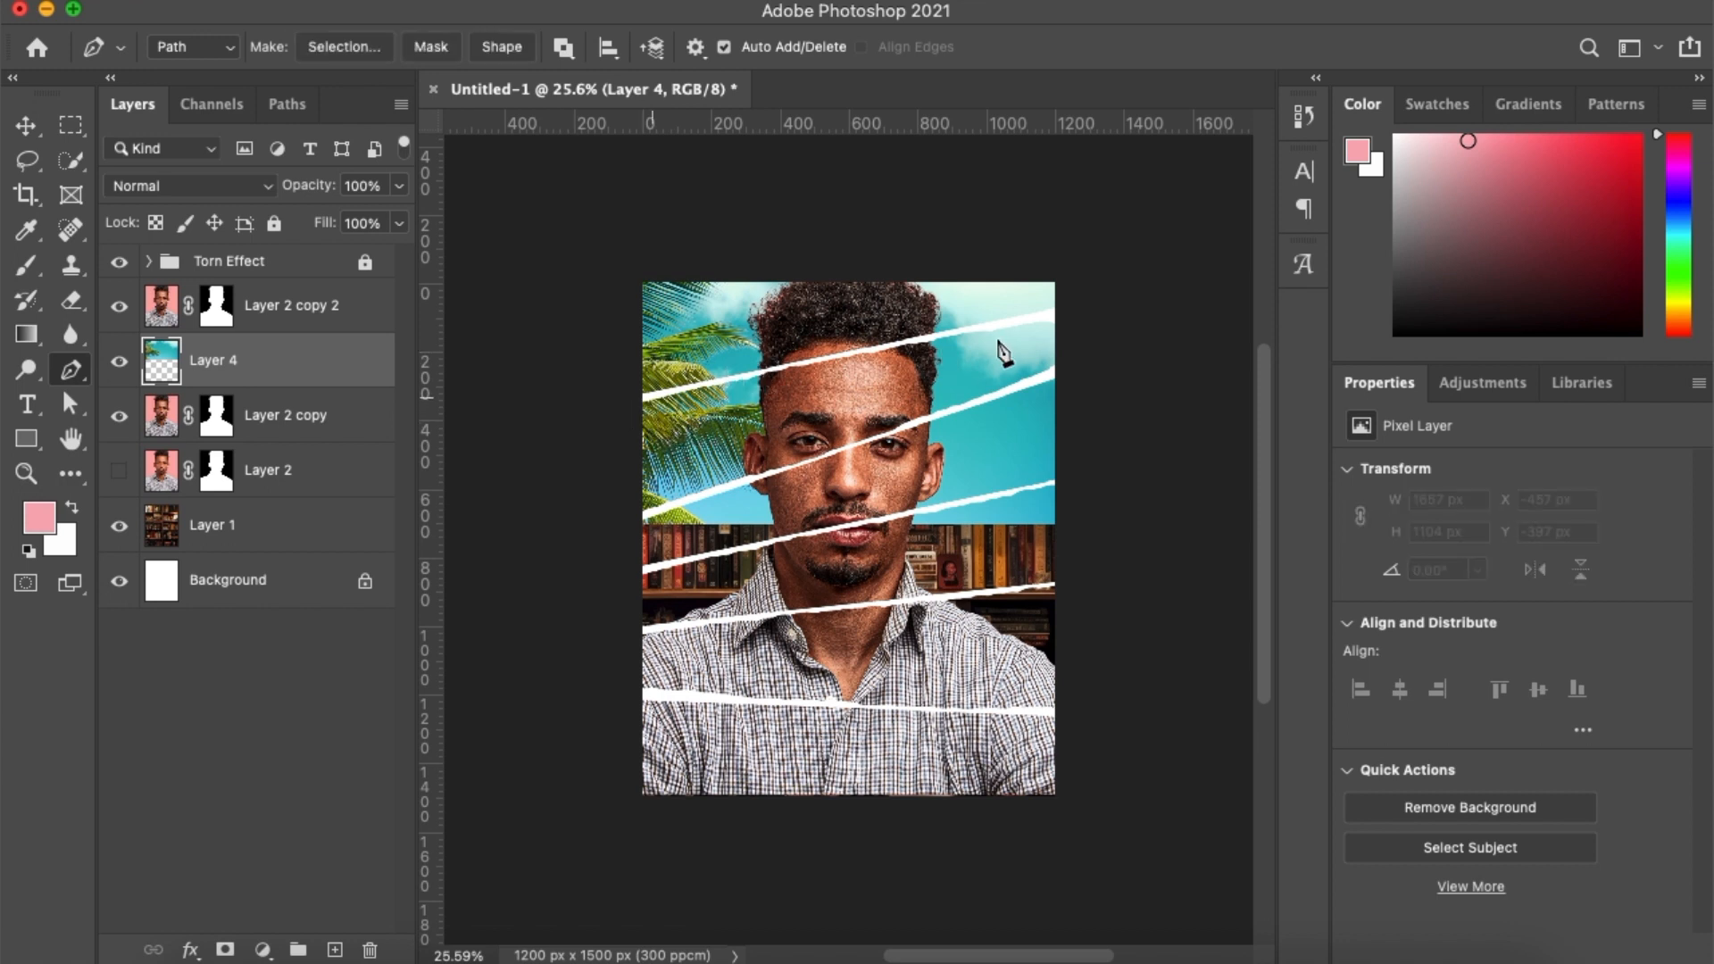
pyautogui.click(1053, 312)
pyautogui.click(1083, 304)
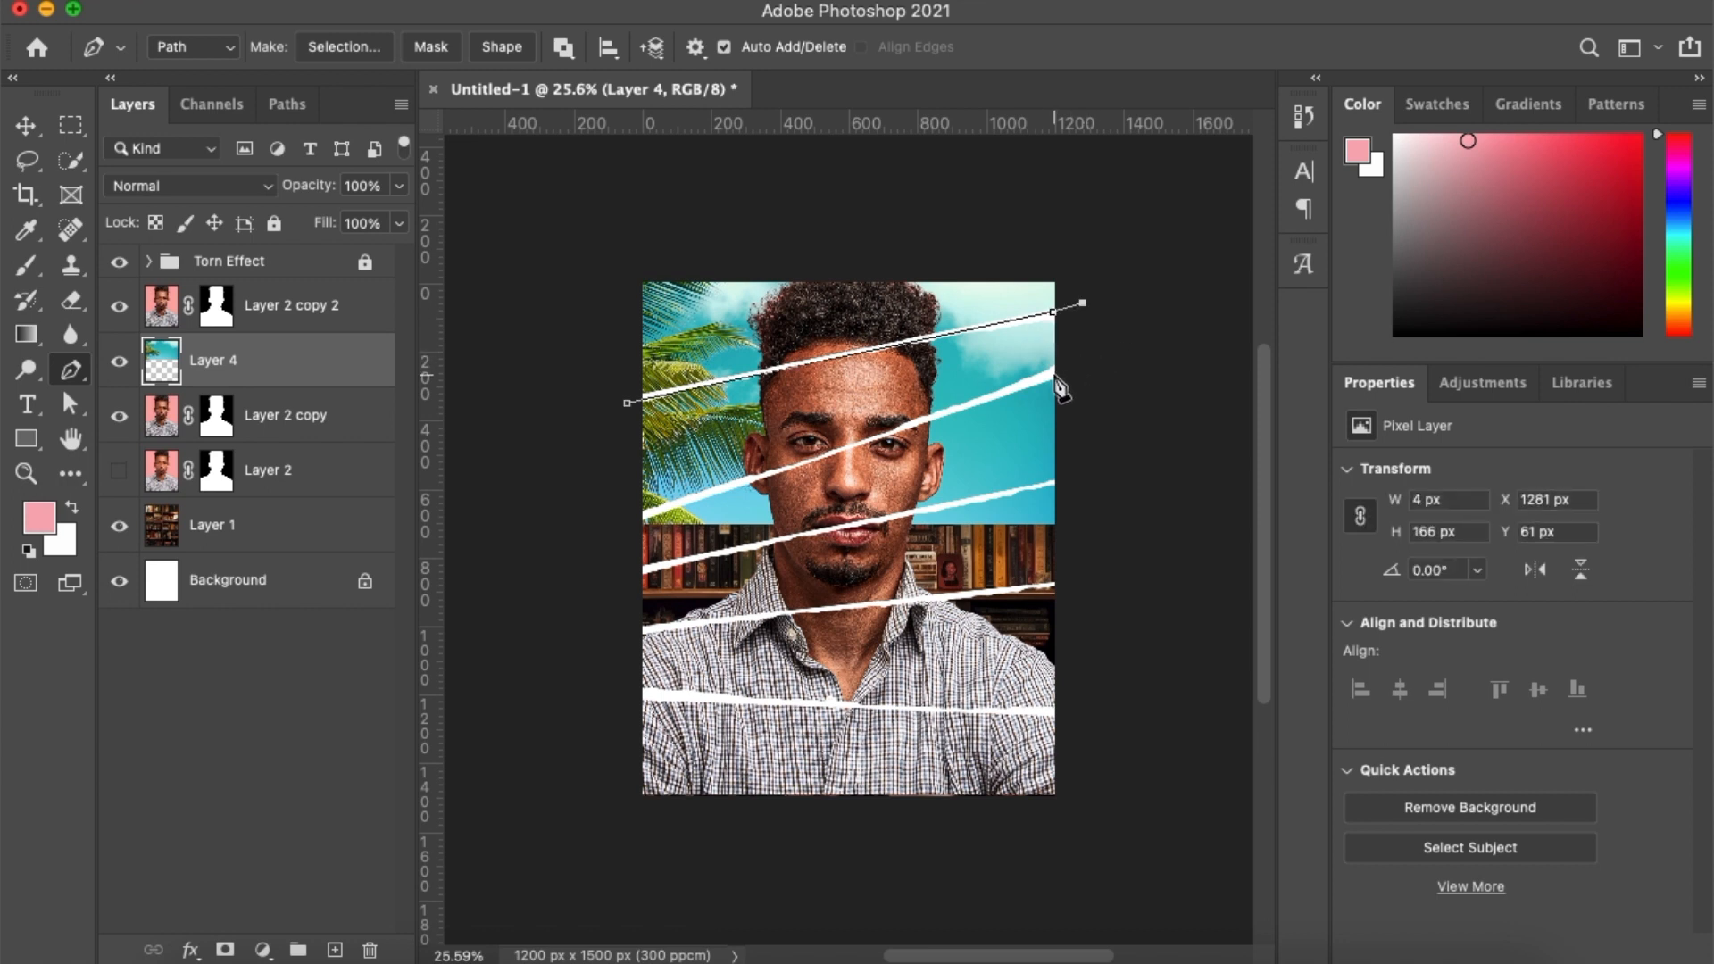
pyautogui.click(1083, 360)
pyautogui.click(1053, 372)
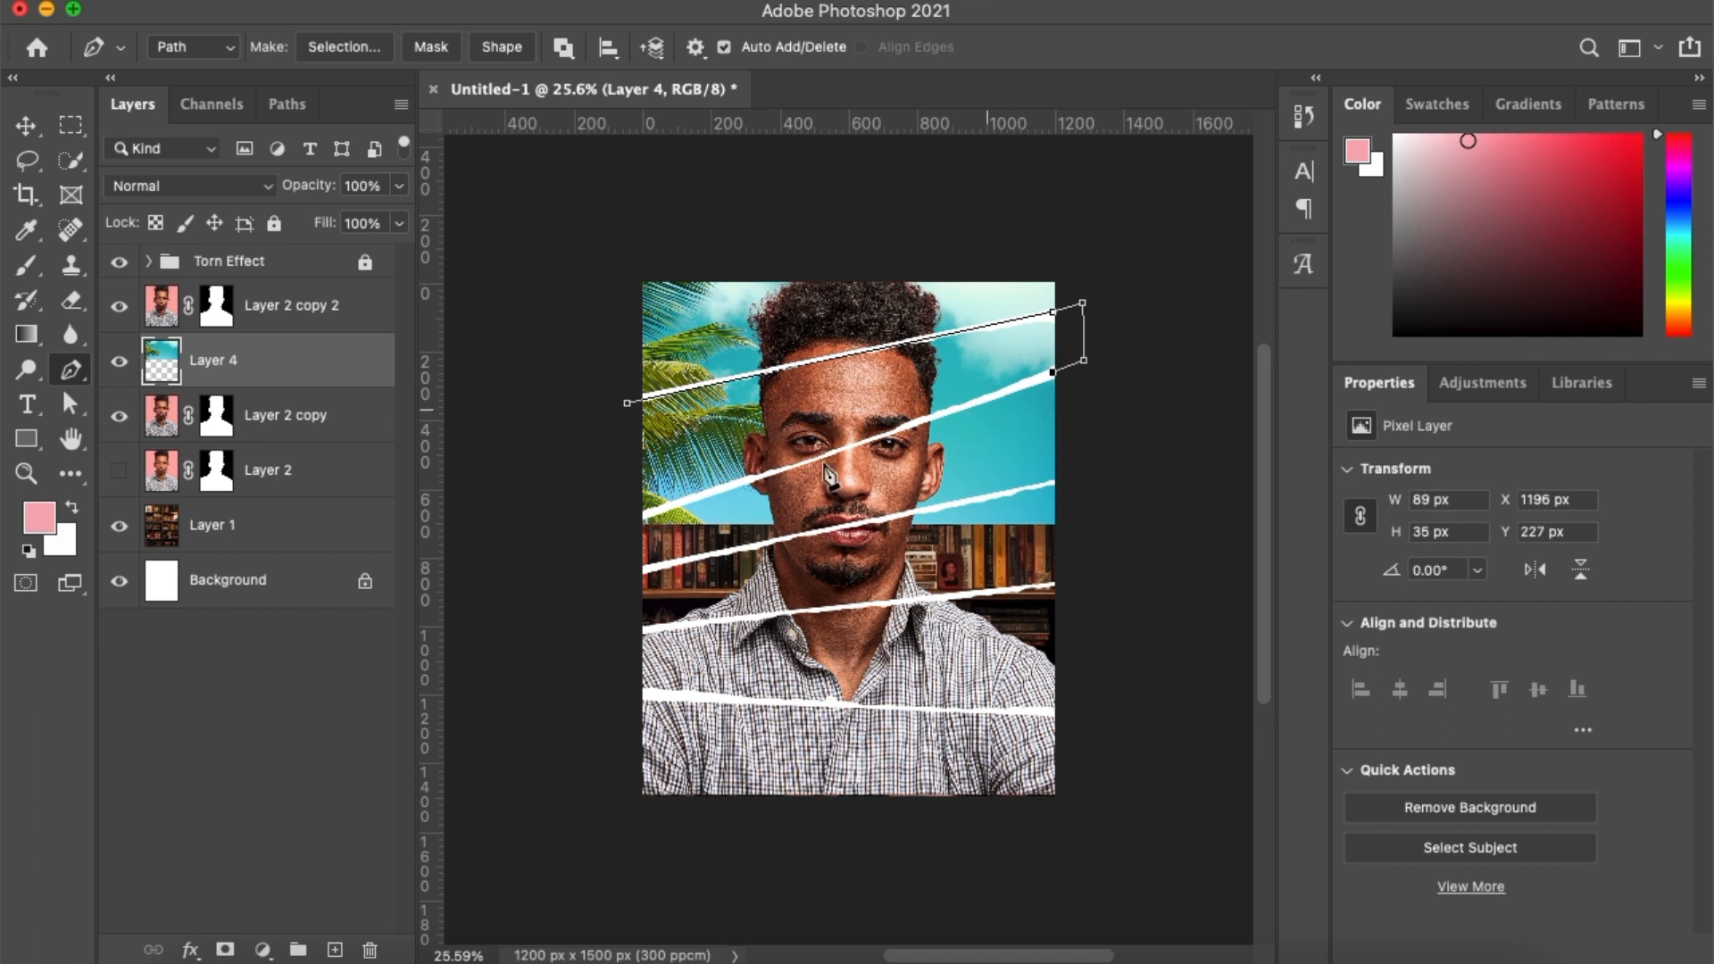
pyautogui.click(637, 517)
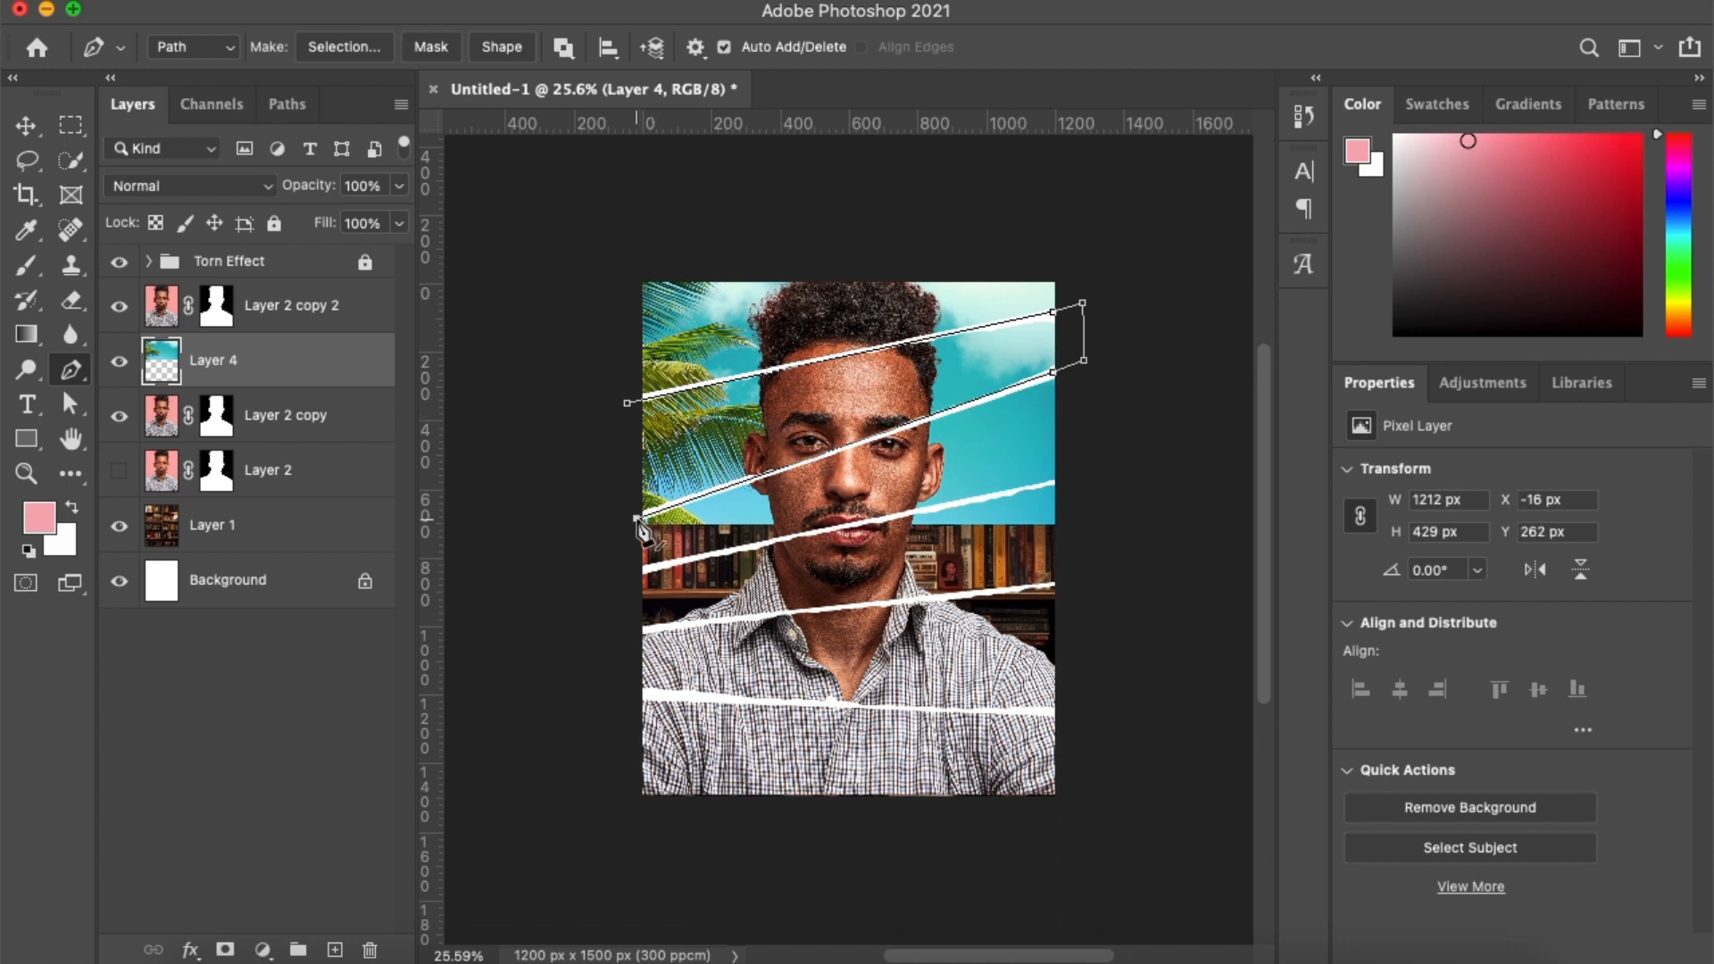
pyautogui.click(608, 417)
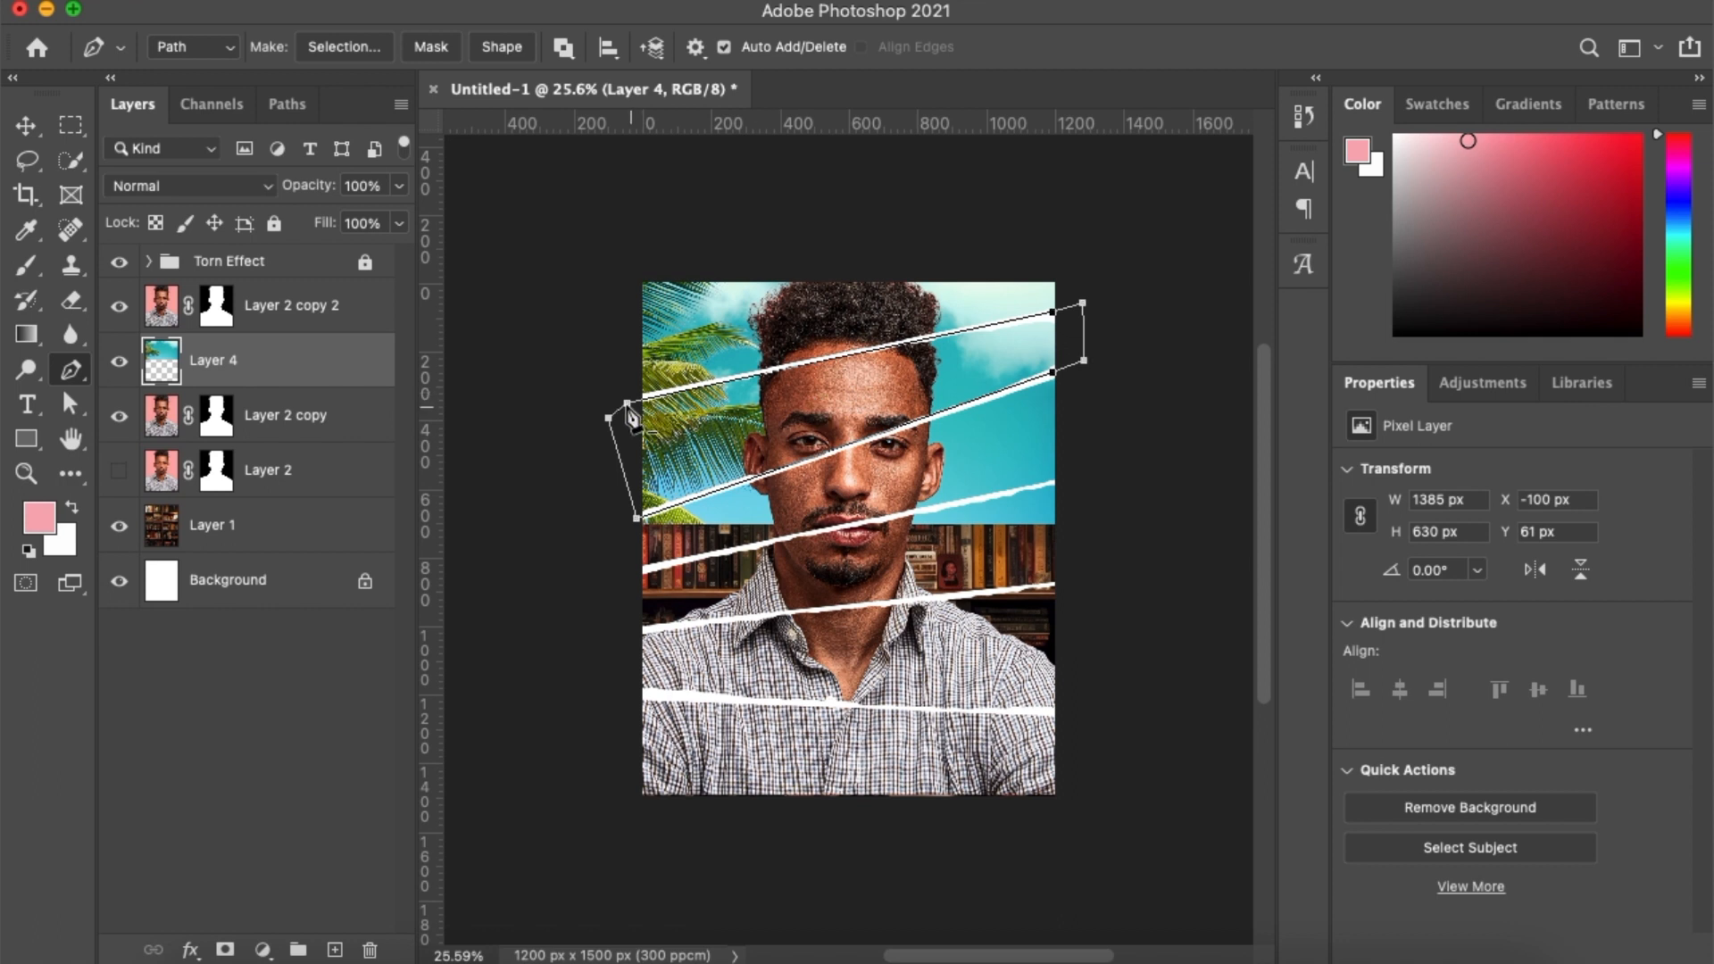
# Turn the path into a new anti-aliased selection with 0 px feather and mask the beach layer with it
pyautogui.rightClick(809, 429)
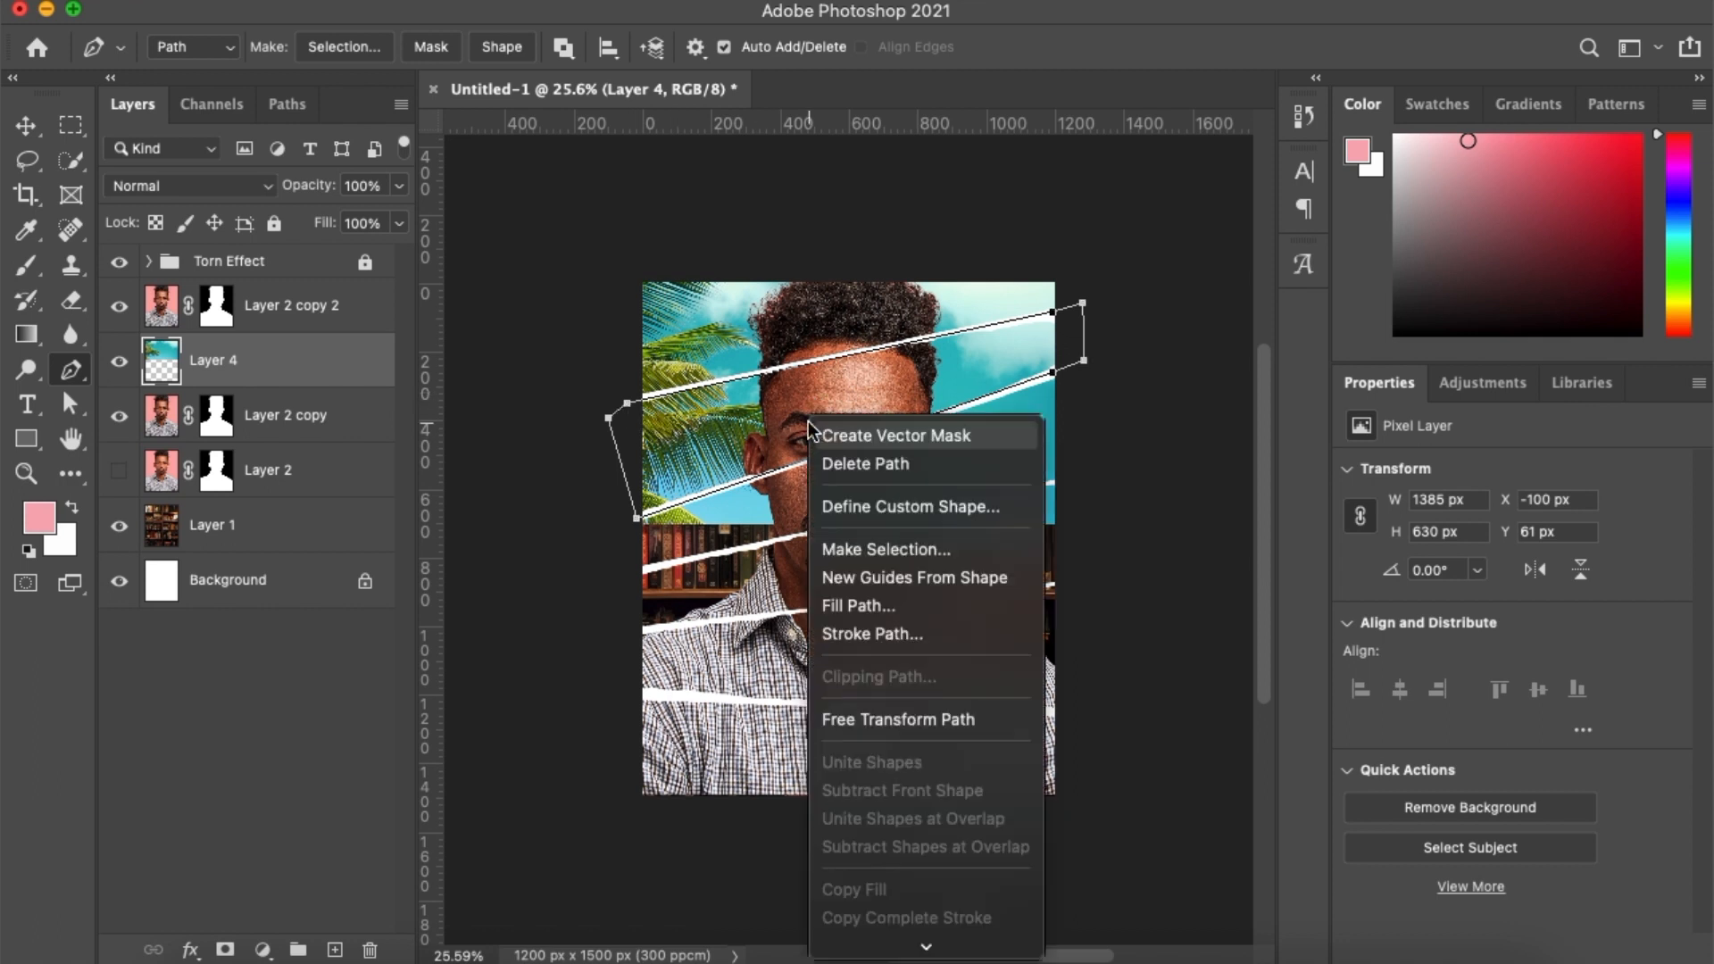
pyautogui.click(865, 551)
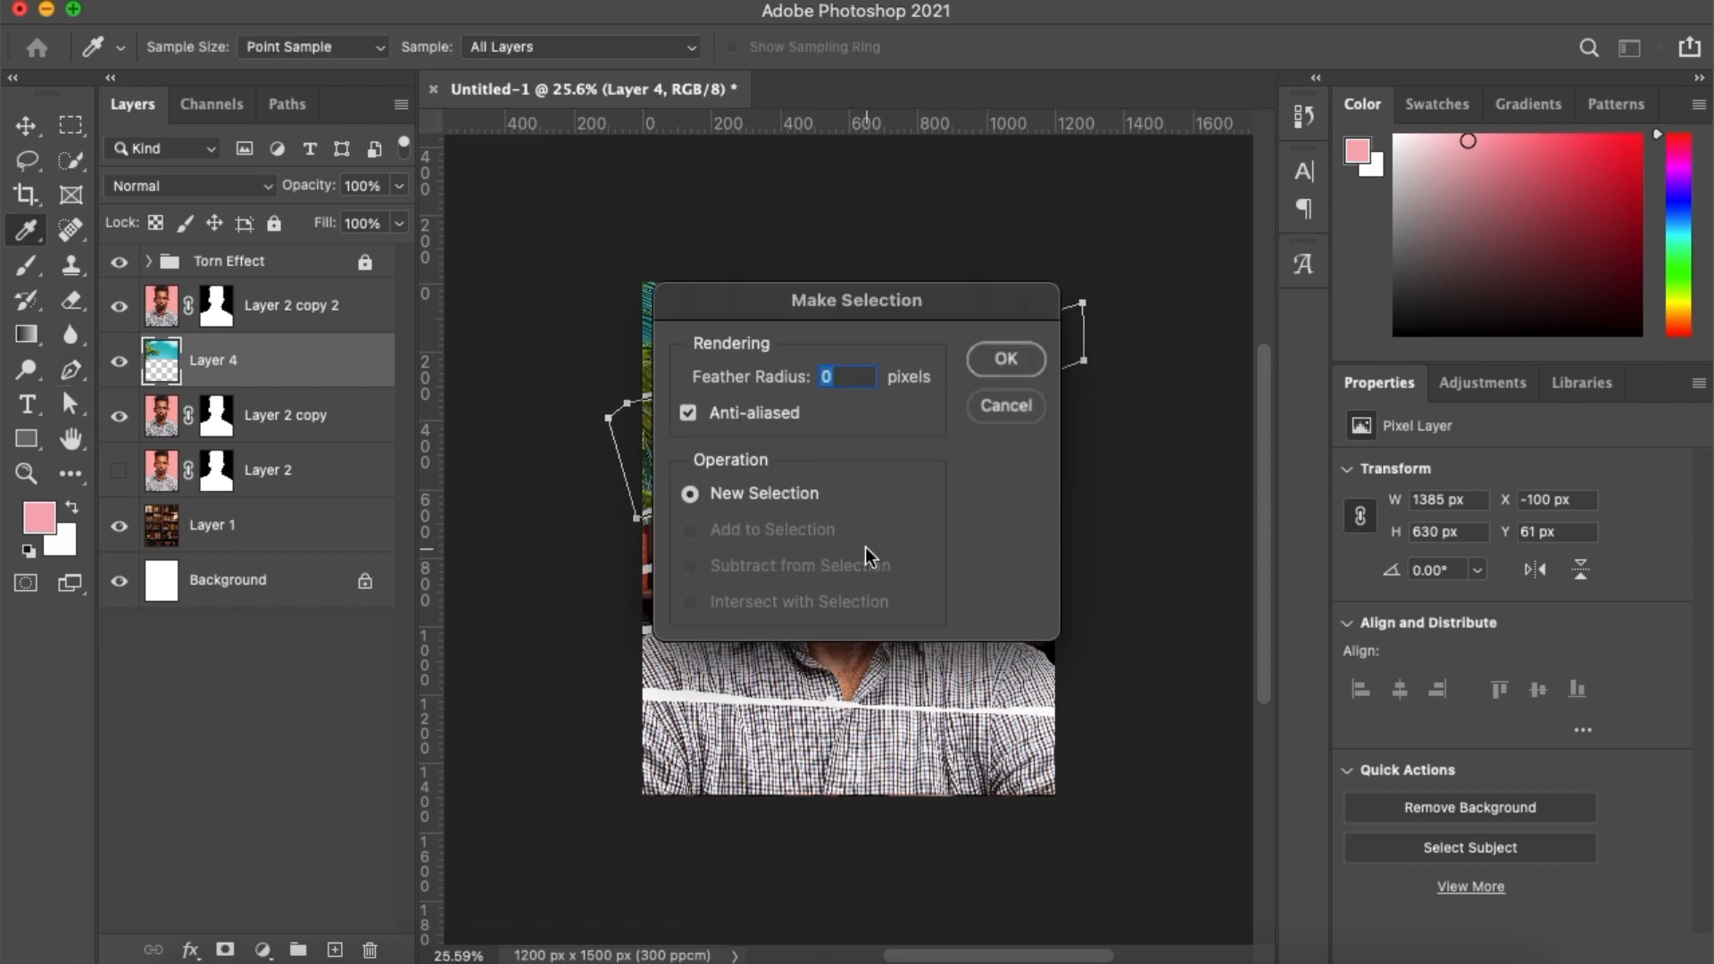
pyautogui.click(1007, 359)
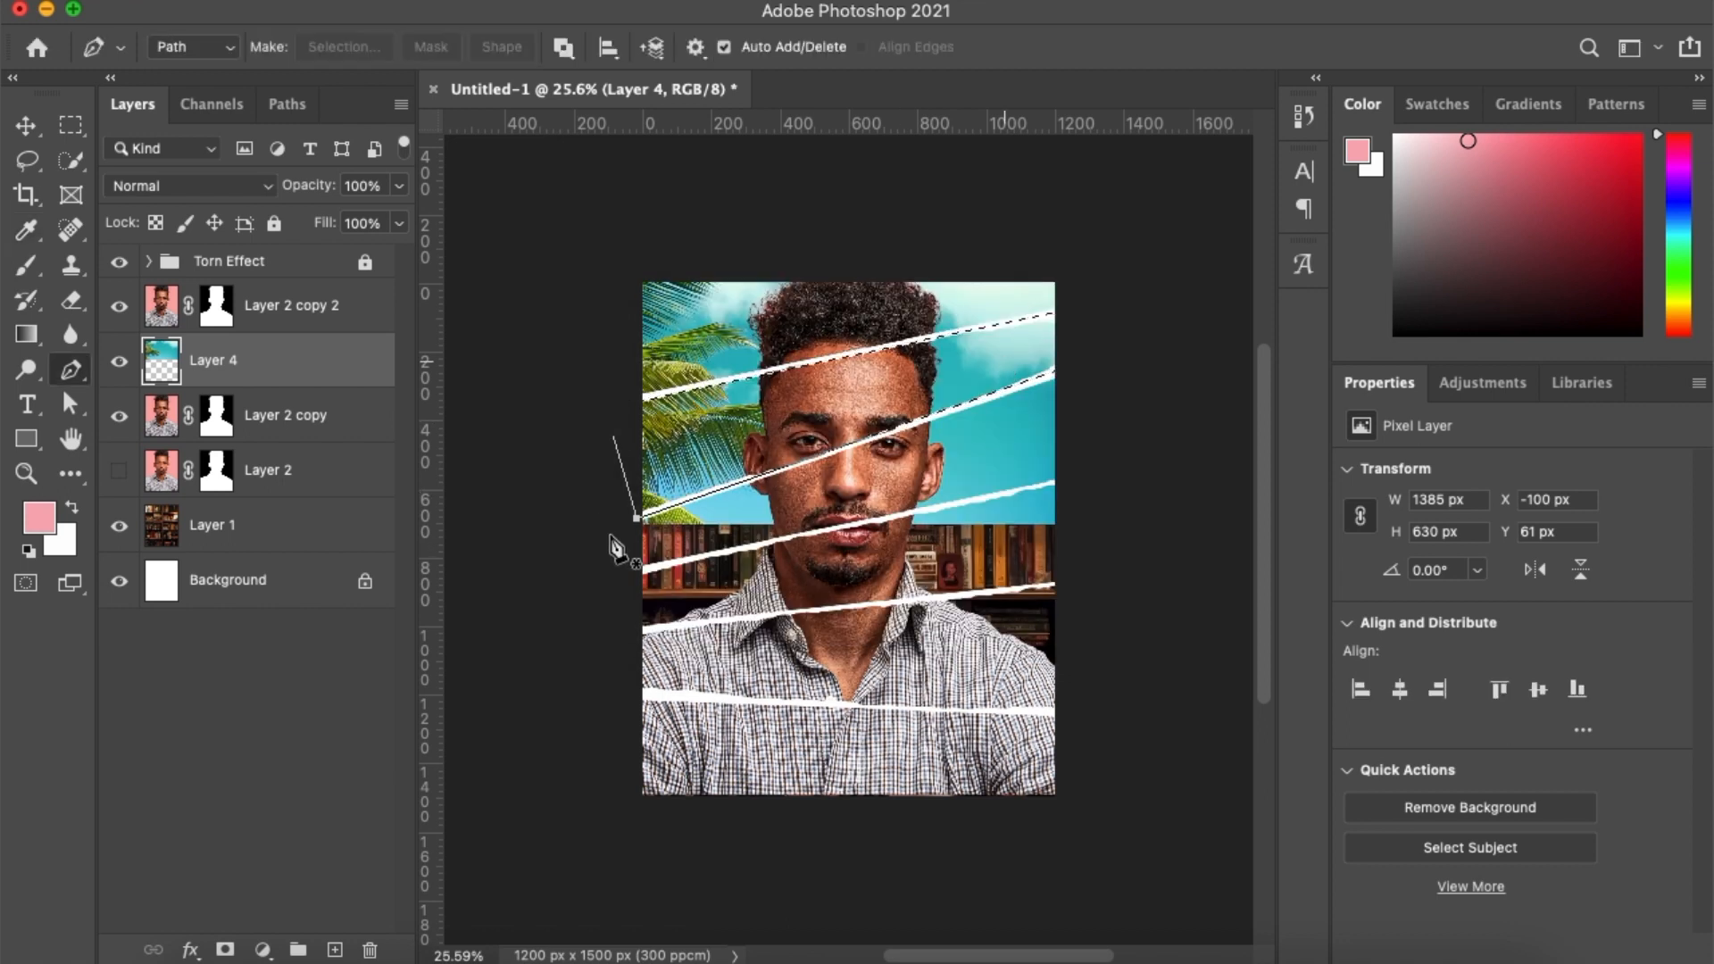
pyautogui.click(224, 950)
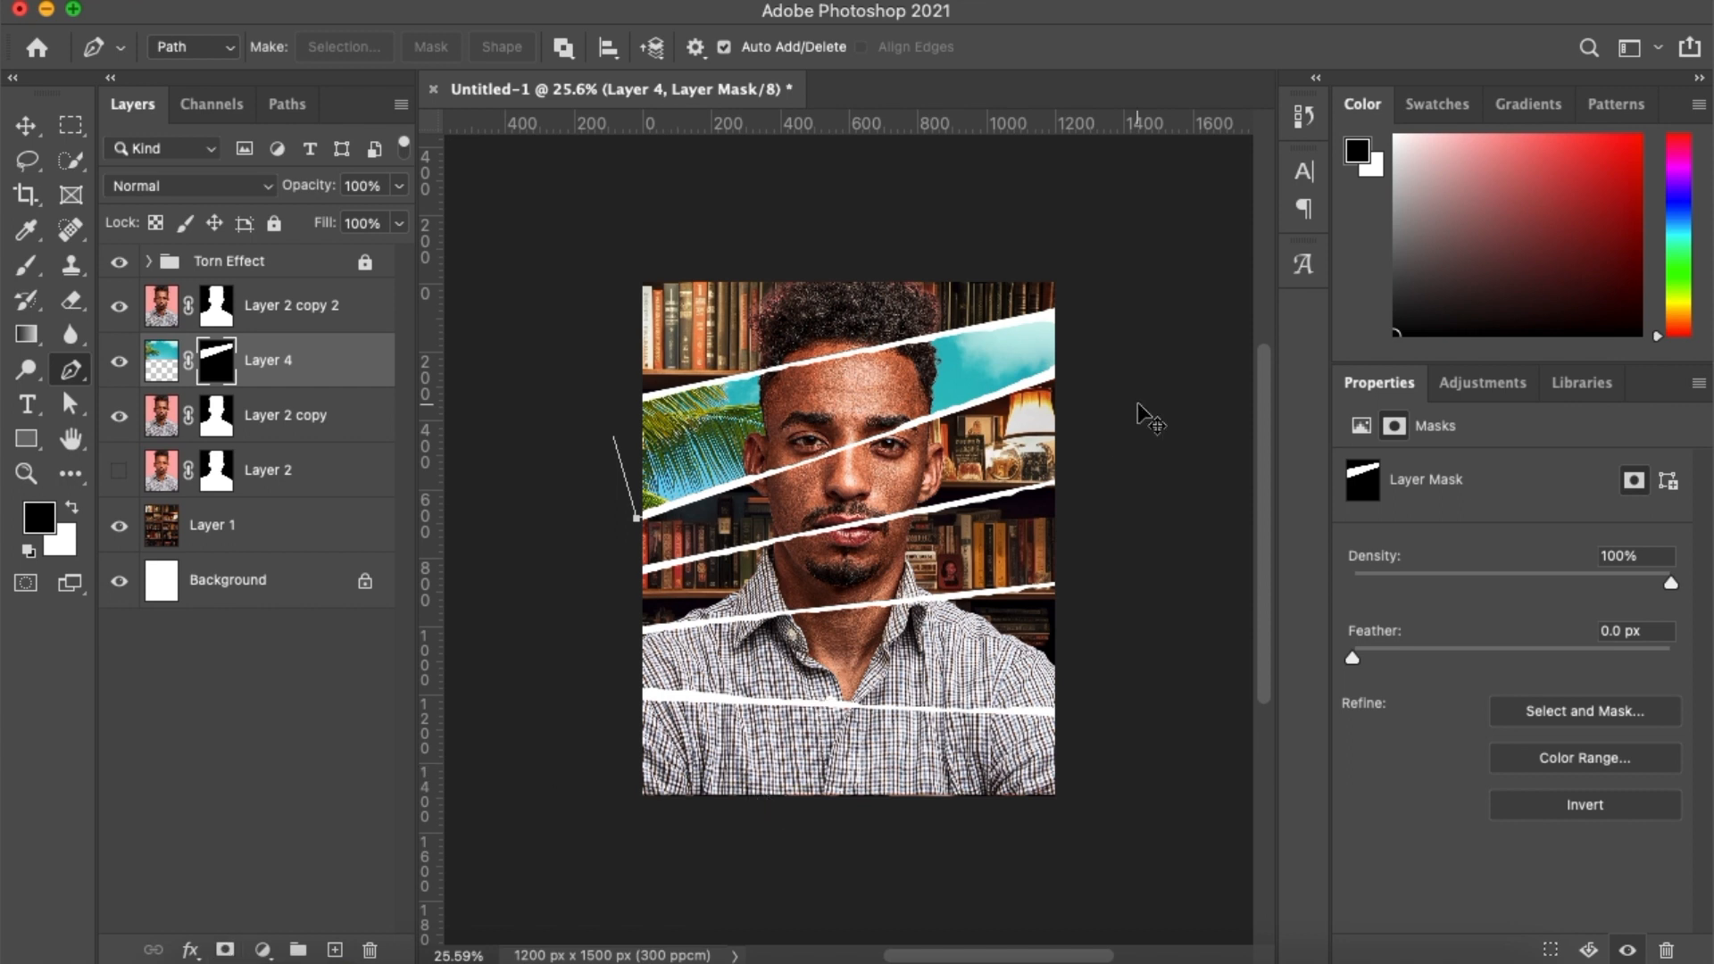
pyautogui.press('v')
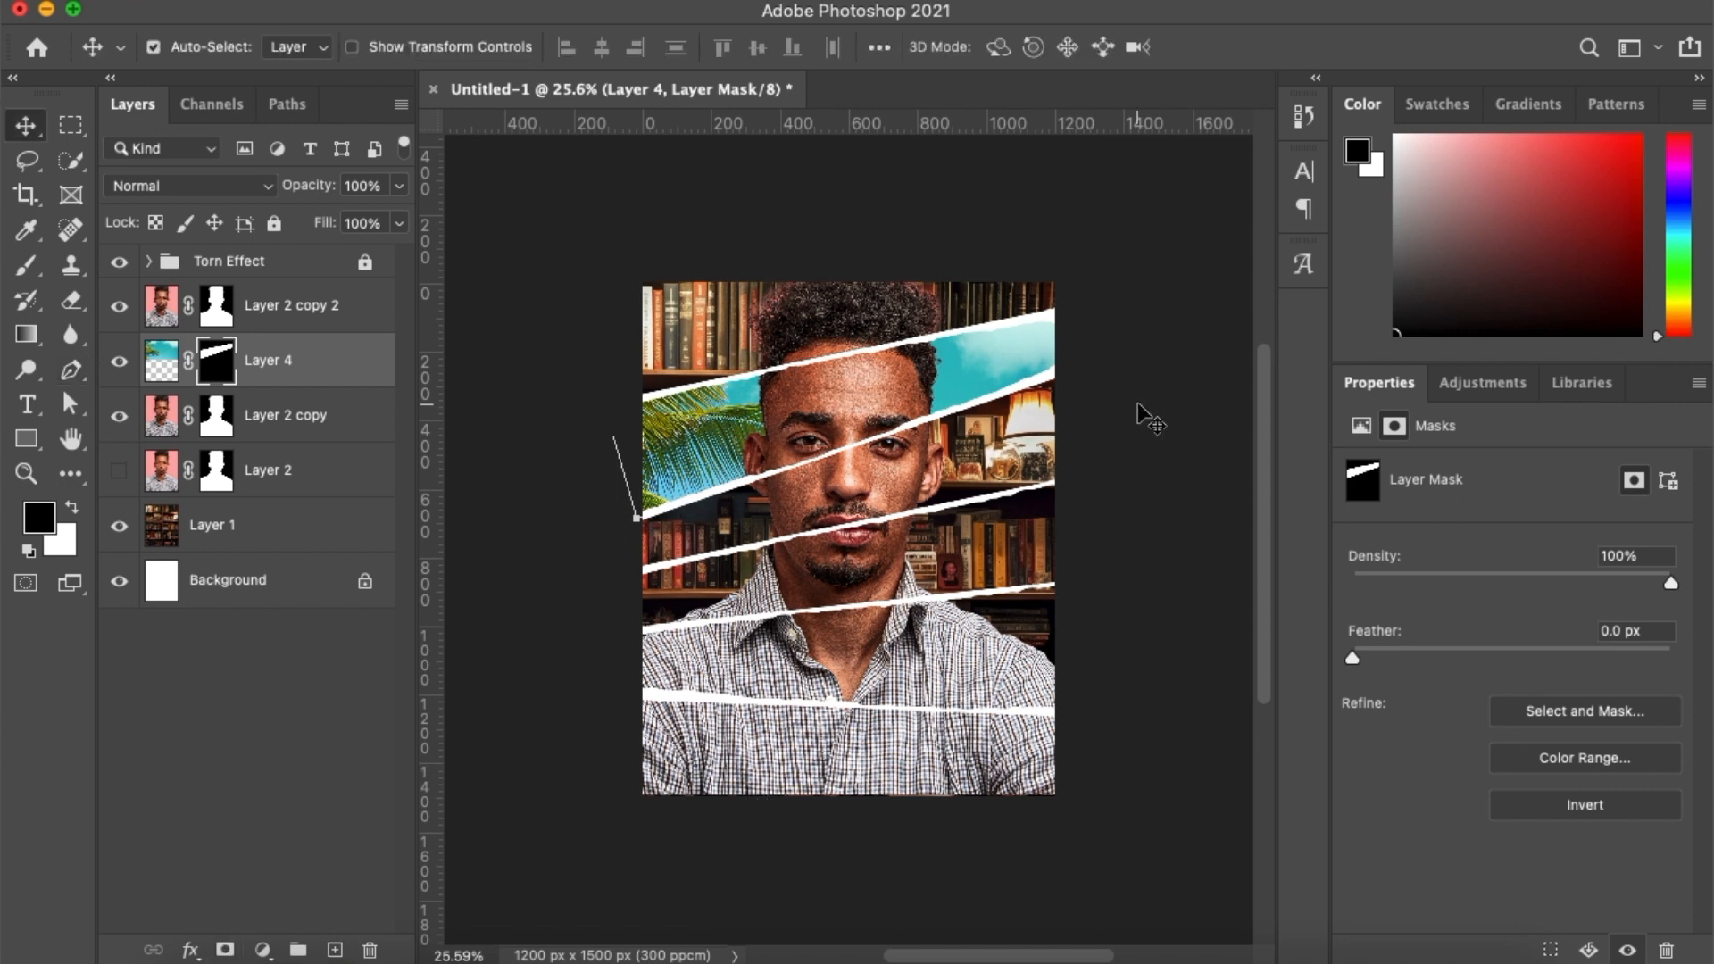
# Reposition the bookshelf background and enlarge it to about 2974 × 1700 px at X -380, Y -480 px
pyautogui.click(732, 326)
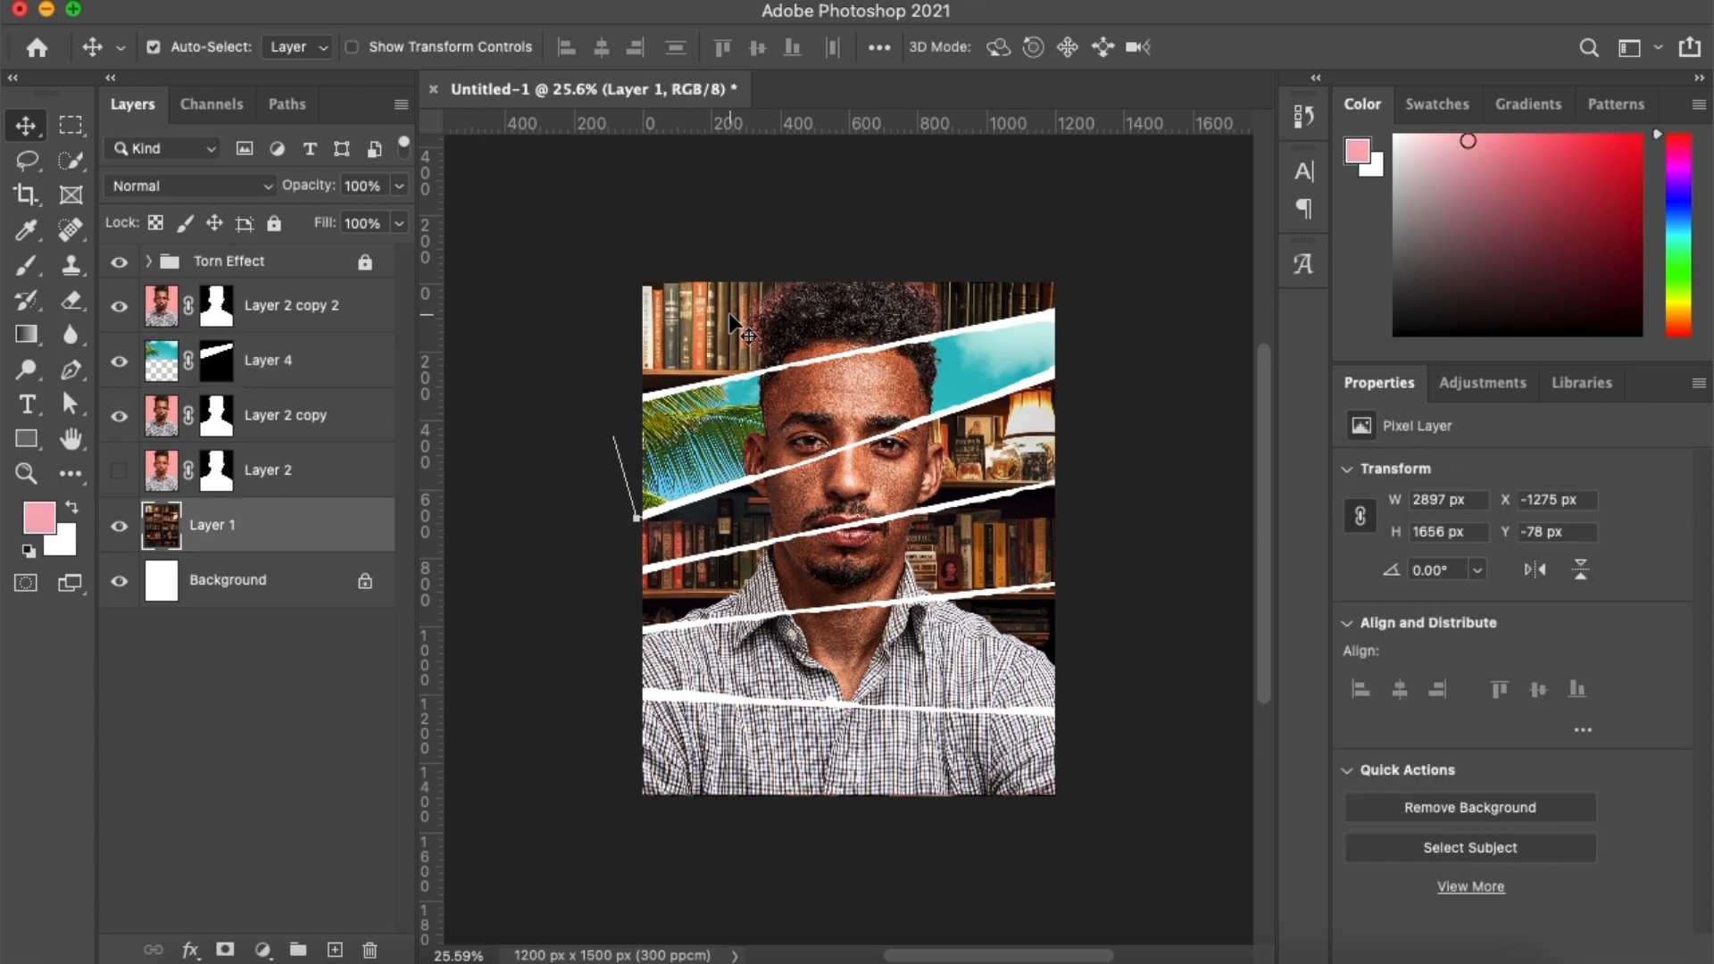
pyautogui.moveTo(715, 275); pyautogui.dragTo(716, 207)
pyautogui.moveTo(820, 380); pyautogui.dragTo(917, 434)
pyautogui.scroll(3, 917, 434)
pyautogui.scroll(-1, 917, 433)
pyautogui.moveTo(935, 572); pyautogui.dragTo(935, 586)
pyautogui.press('super+t')
pyautogui.scroll(3, 941, 441)
pyautogui.moveTo(913, 365); pyautogui.dragTo(914, 349)
pyautogui.moveTo(707, 437); pyautogui.dragTo(730, 472)
pyautogui.moveTo(990, 406); pyautogui.dragTo(950, 255)
pyautogui.press('Return')
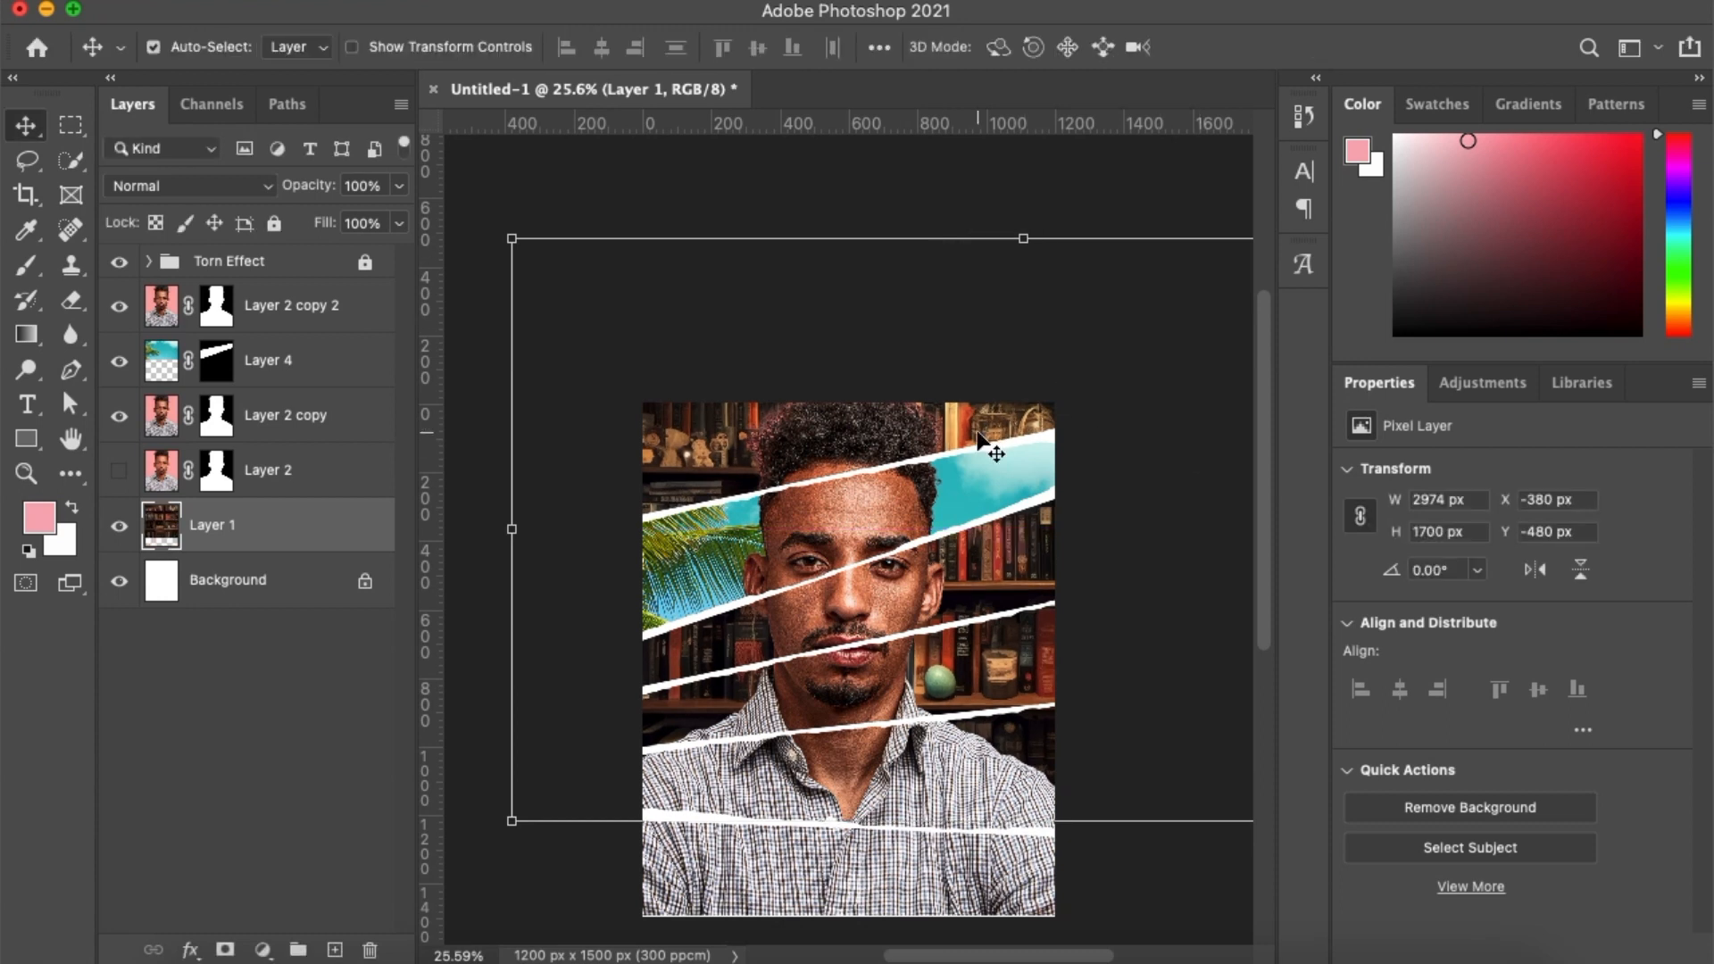
pyautogui.scroll(-2, 979, 437)
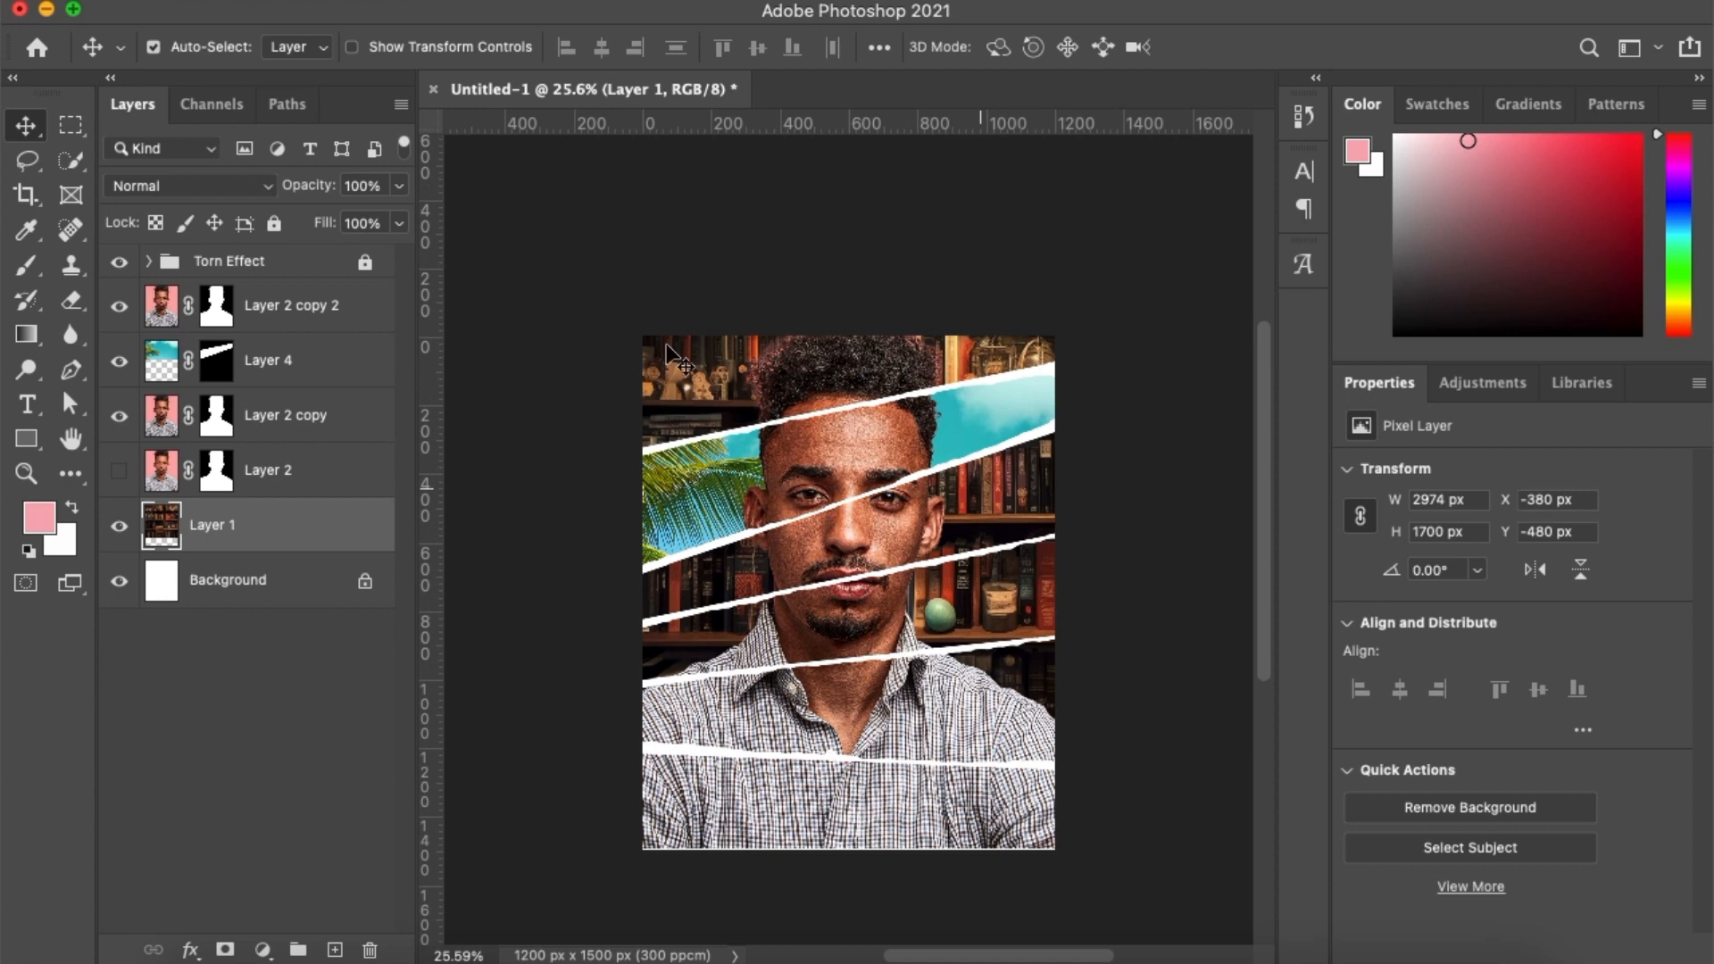
# Select the top portrait copy and pick the newspaper image 25431.jpg from the Thriller Poster folder in Finder
pyautogui.click(264, 310)
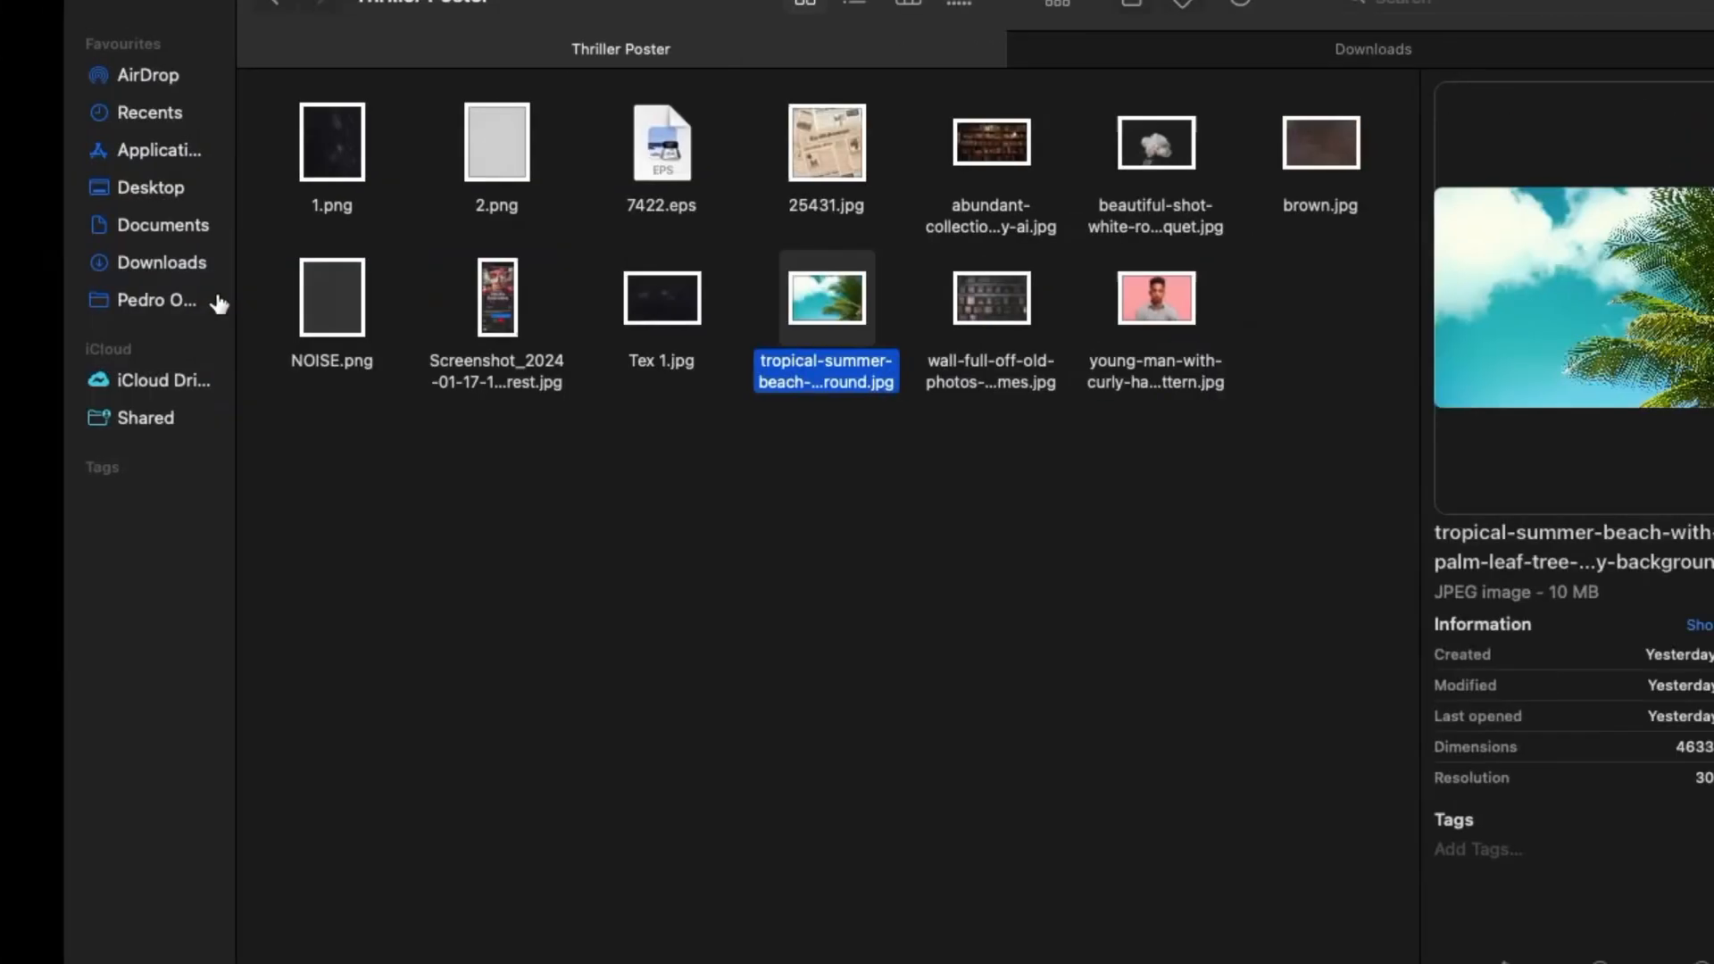
pyautogui.click(733, 147)
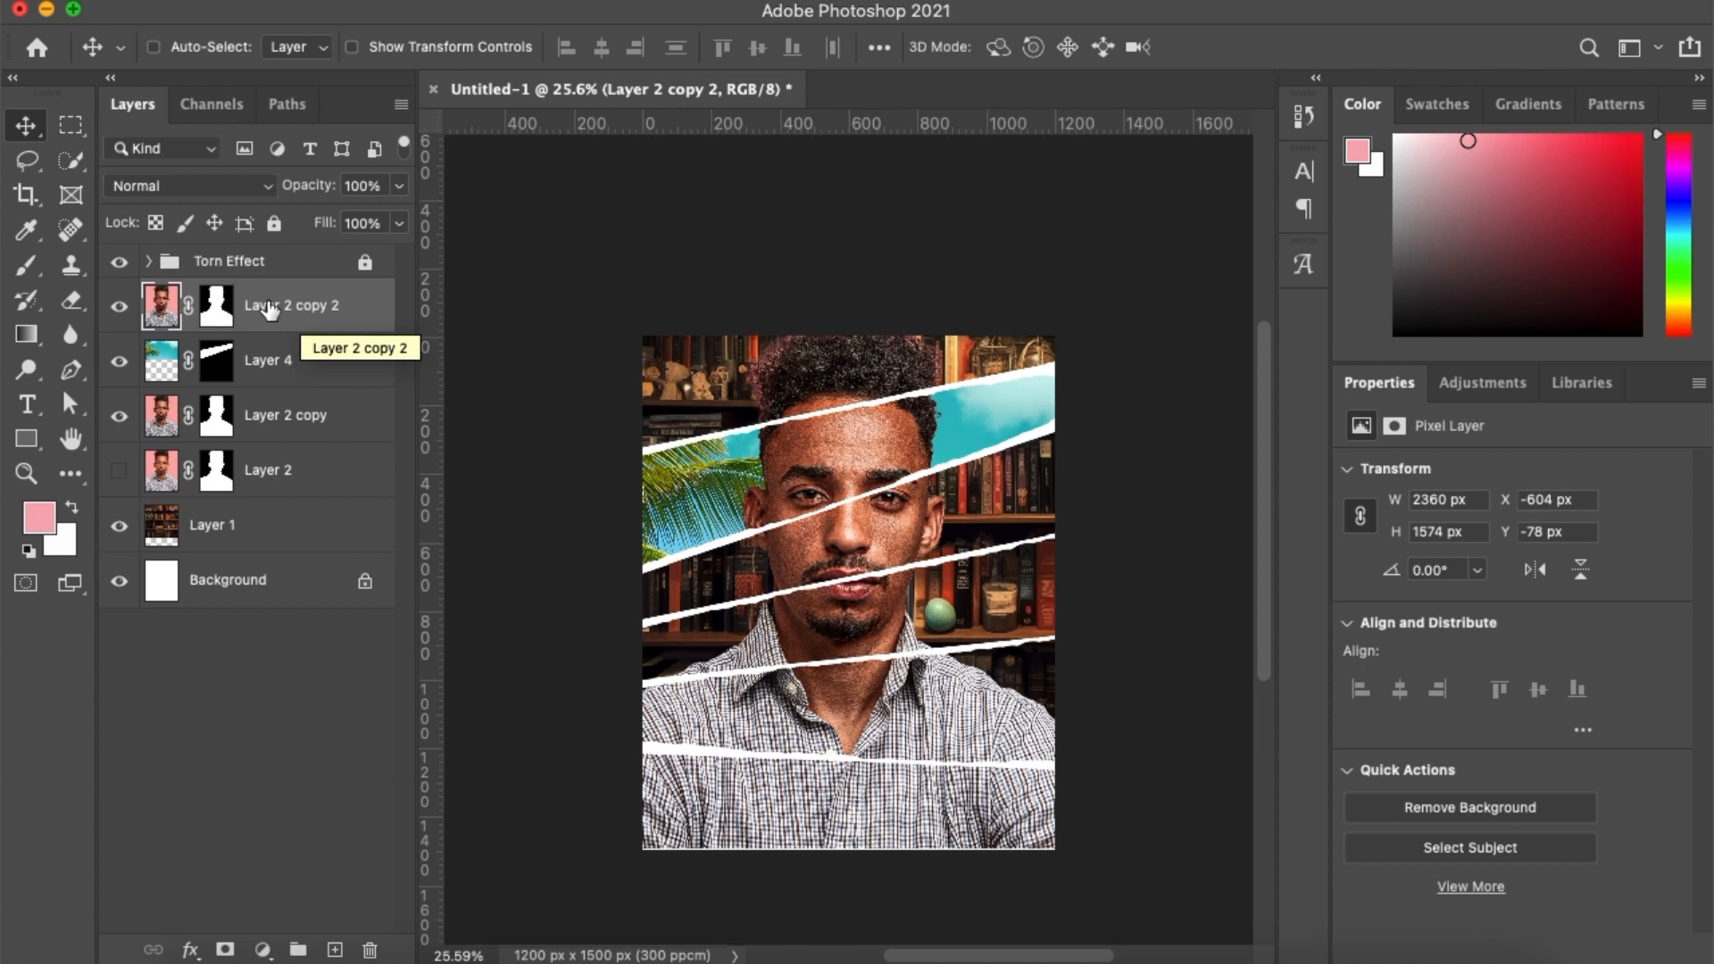
# Clip the top portrait copy to the masked beach layer and duplicate that portrait above it
pyautogui.press('super+alt+g')
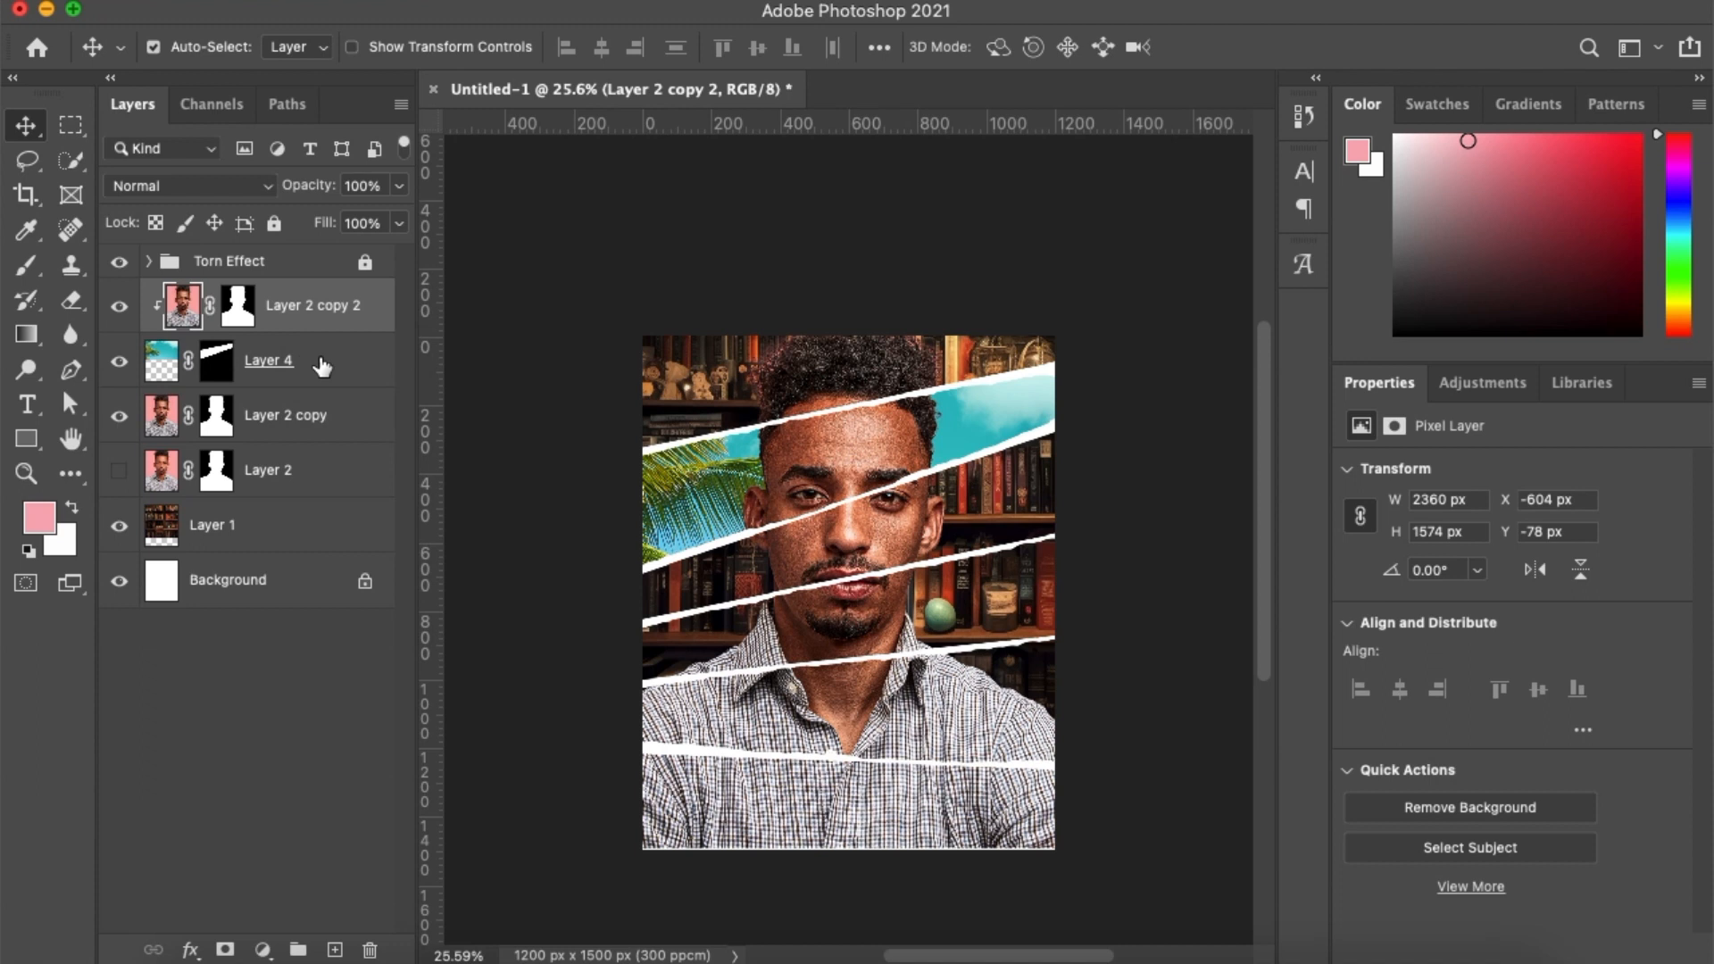
pyautogui.press('super+j')
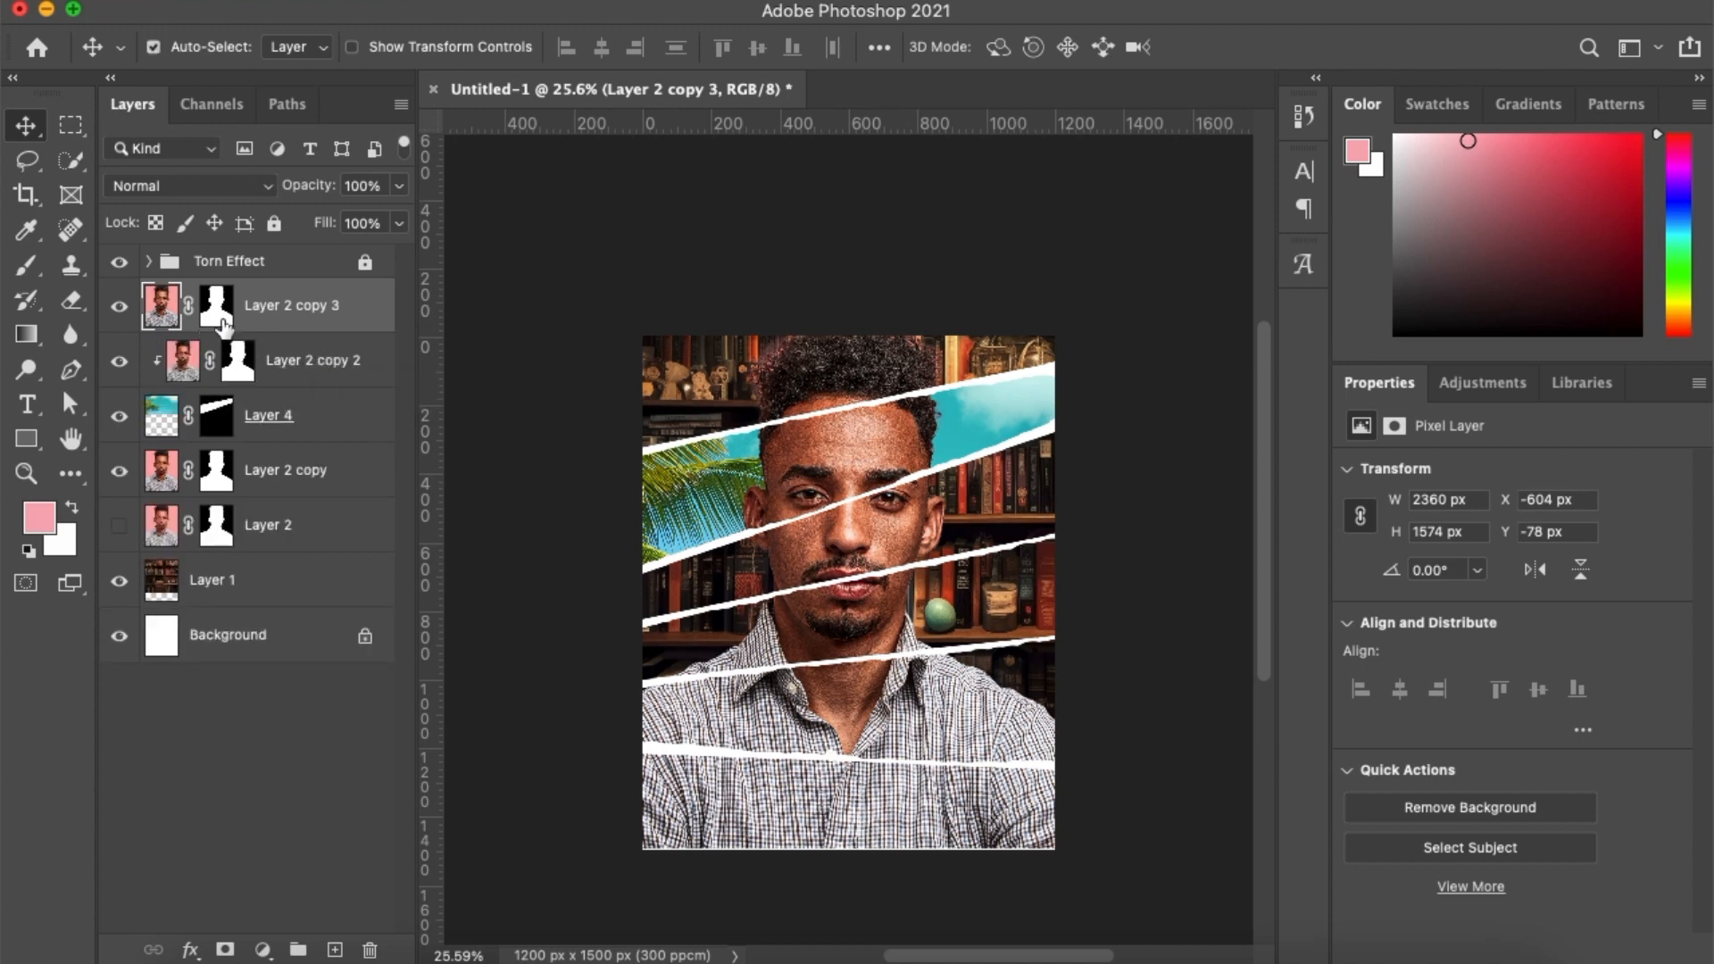
# Paste the newspaper image above the portrait copy clipped to the beach layer, scale it to about 68.55% and rotate it 1.53°
pyautogui.click(308, 358)
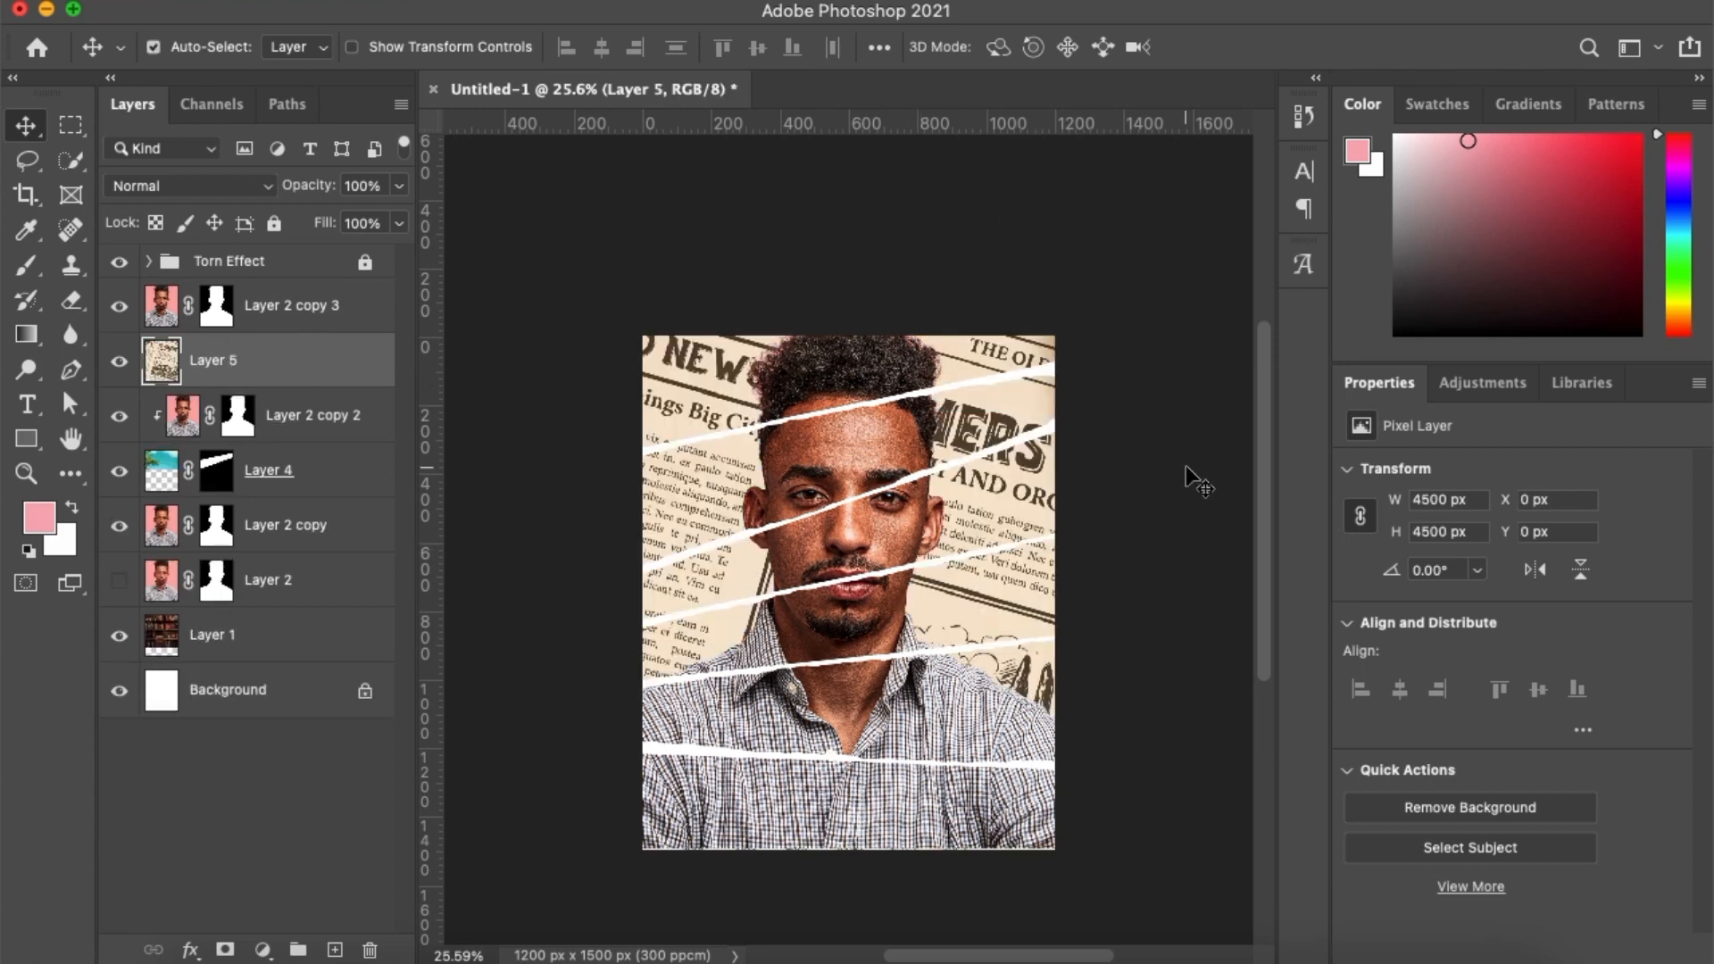
pyautogui.press('super+t')
pyautogui.moveTo(887, 191); pyautogui.dragTo(804, 181)
pyautogui.moveTo(1041, 509); pyautogui.dragTo(1071, 360)
pyautogui.moveTo(550, 335); pyautogui.dragTo(540, 368)
pyautogui.moveTo(1041, 205); pyautogui.dragTo(1176, 214)
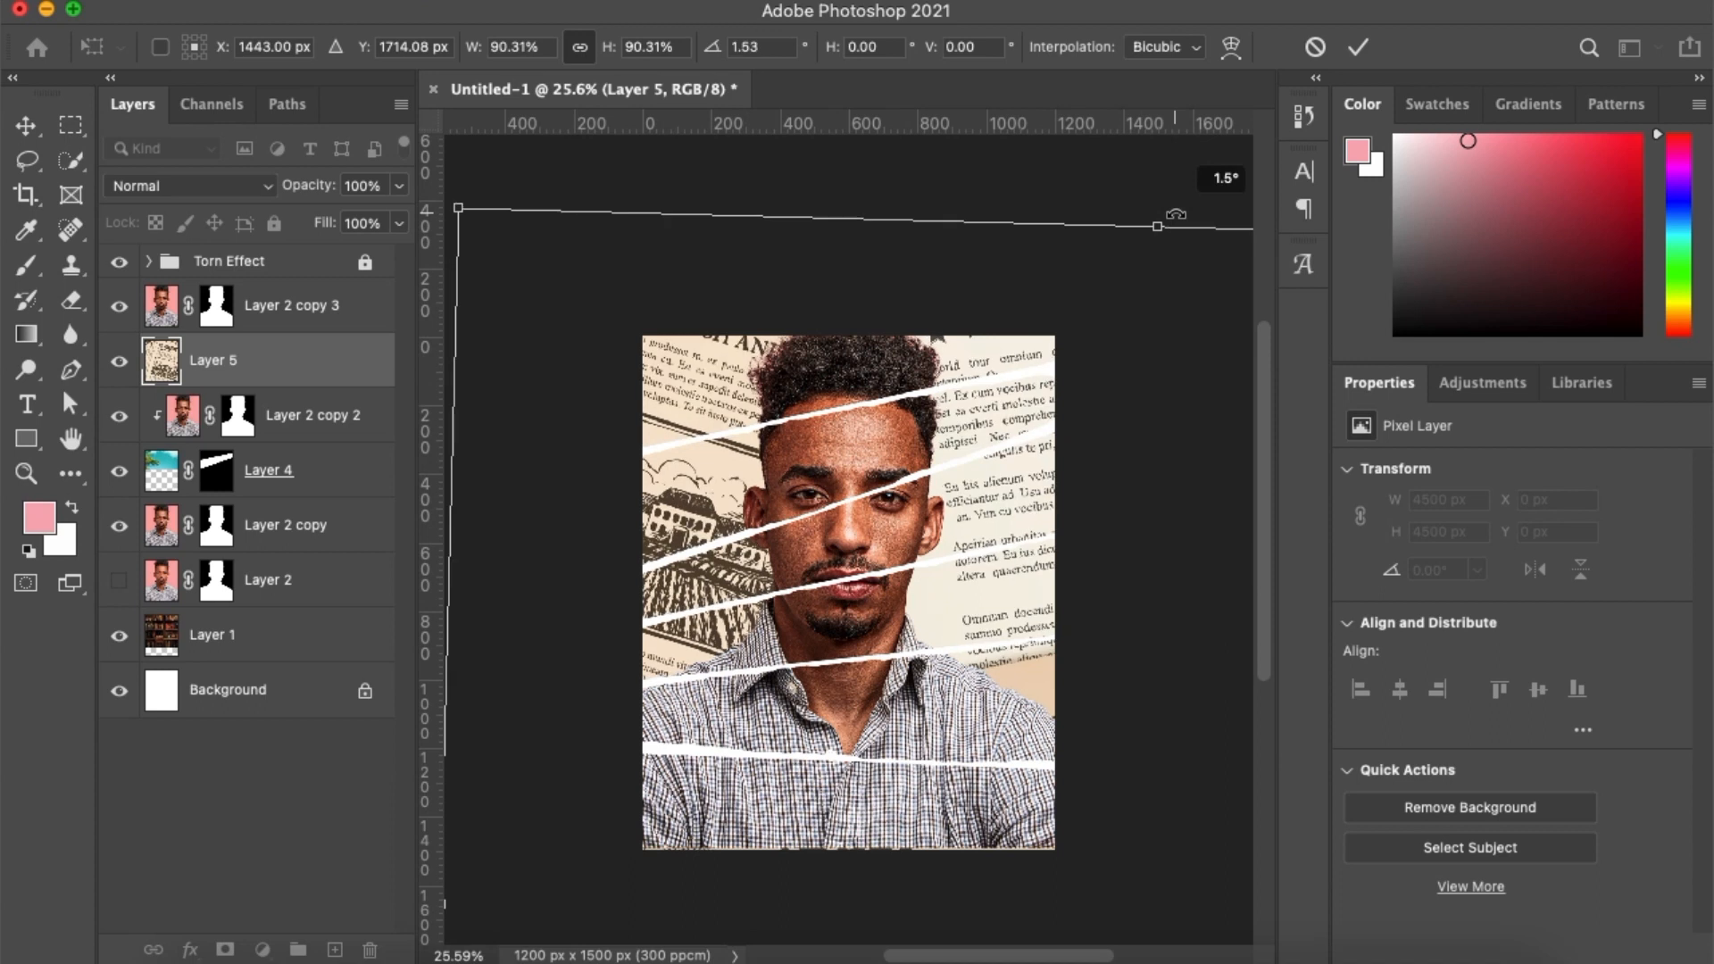
pyautogui.moveTo(908, 497); pyautogui.dragTo(706, 507)
pyautogui.moveTo(840, 226); pyautogui.dragTo(853, 566)
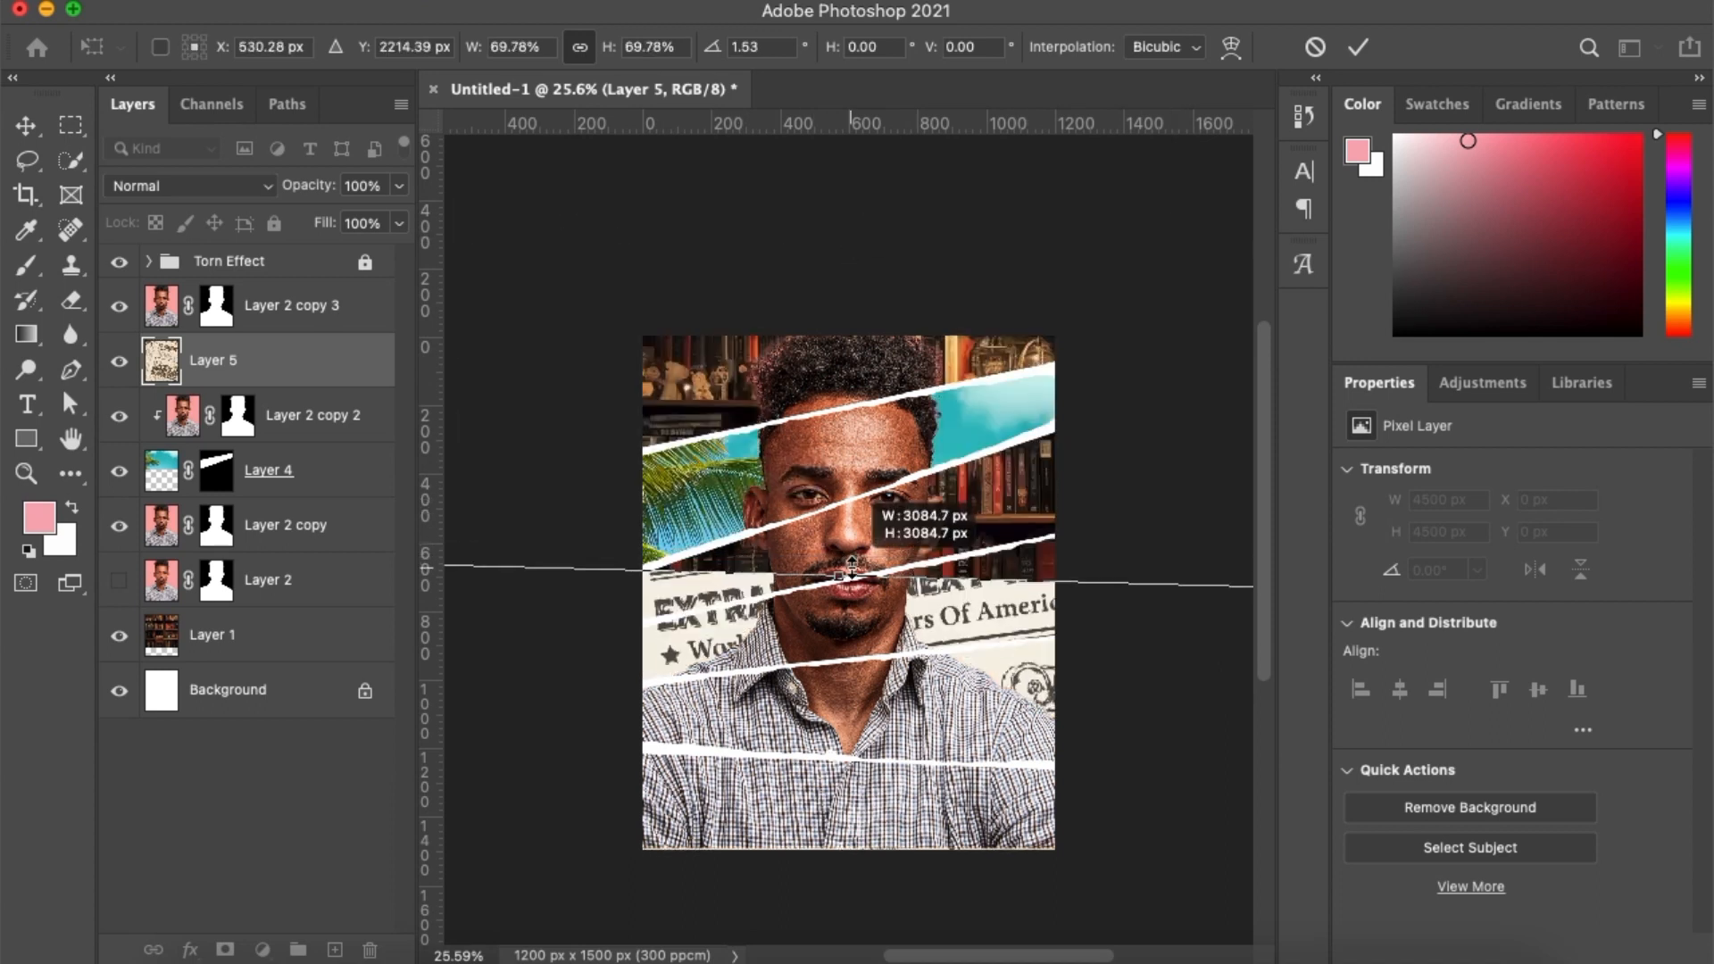
pyautogui.moveTo(989, 634); pyautogui.dragTo(895, 115)
pyautogui.moveTo(954, 513); pyautogui.dragTo(995, 319)
pyautogui.press('Return')
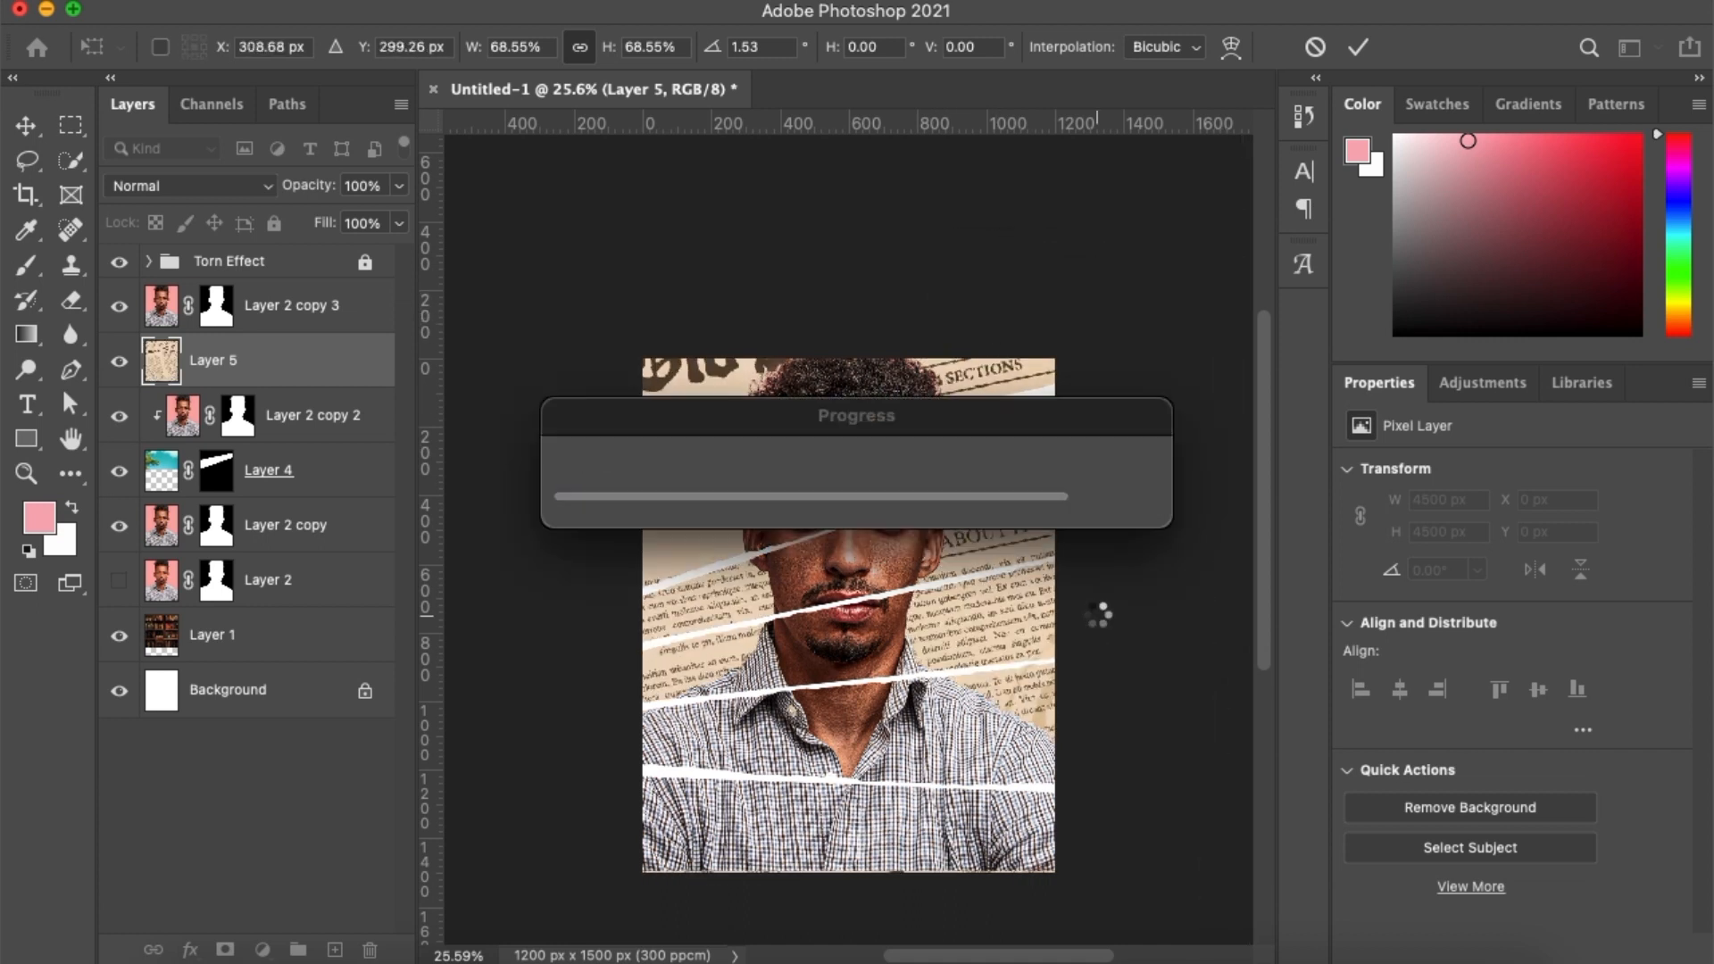
# Draw a closed Pen path around the band between the second and third torn strips, extending past the canvas edges
pyautogui.press('p')
pyautogui.click(638, 594)
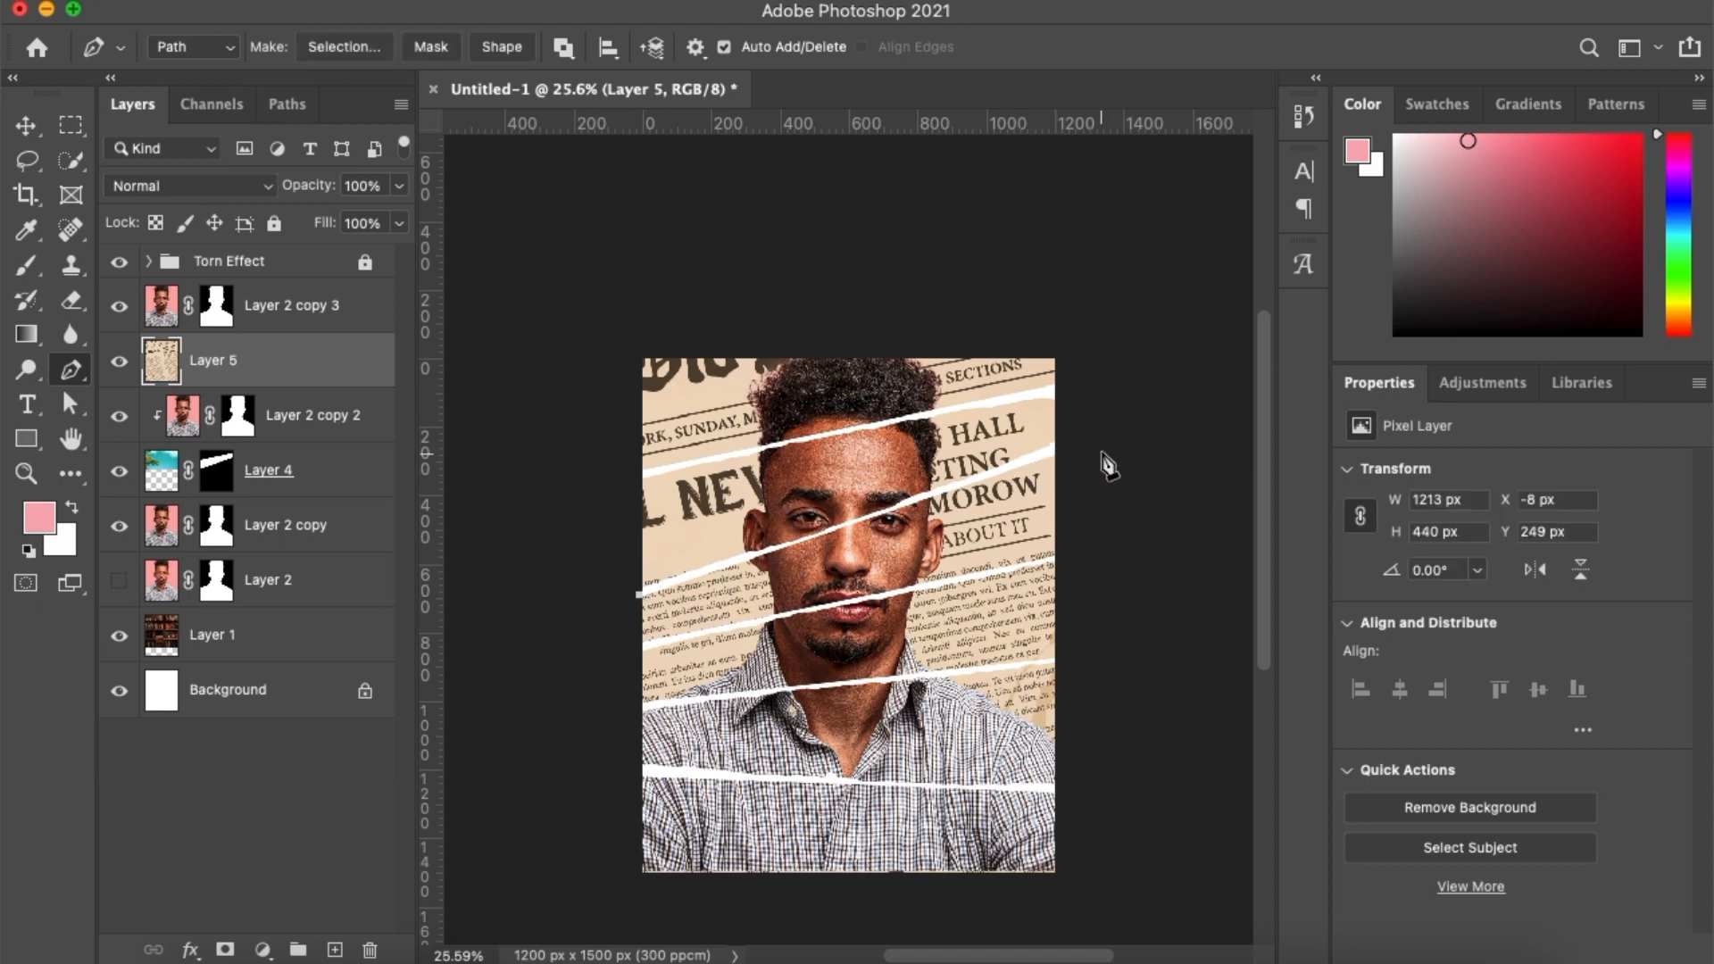
pyautogui.hscroll(1, 1102, 465)
pyautogui.click(1028, 445)
pyautogui.click(1029, 450)
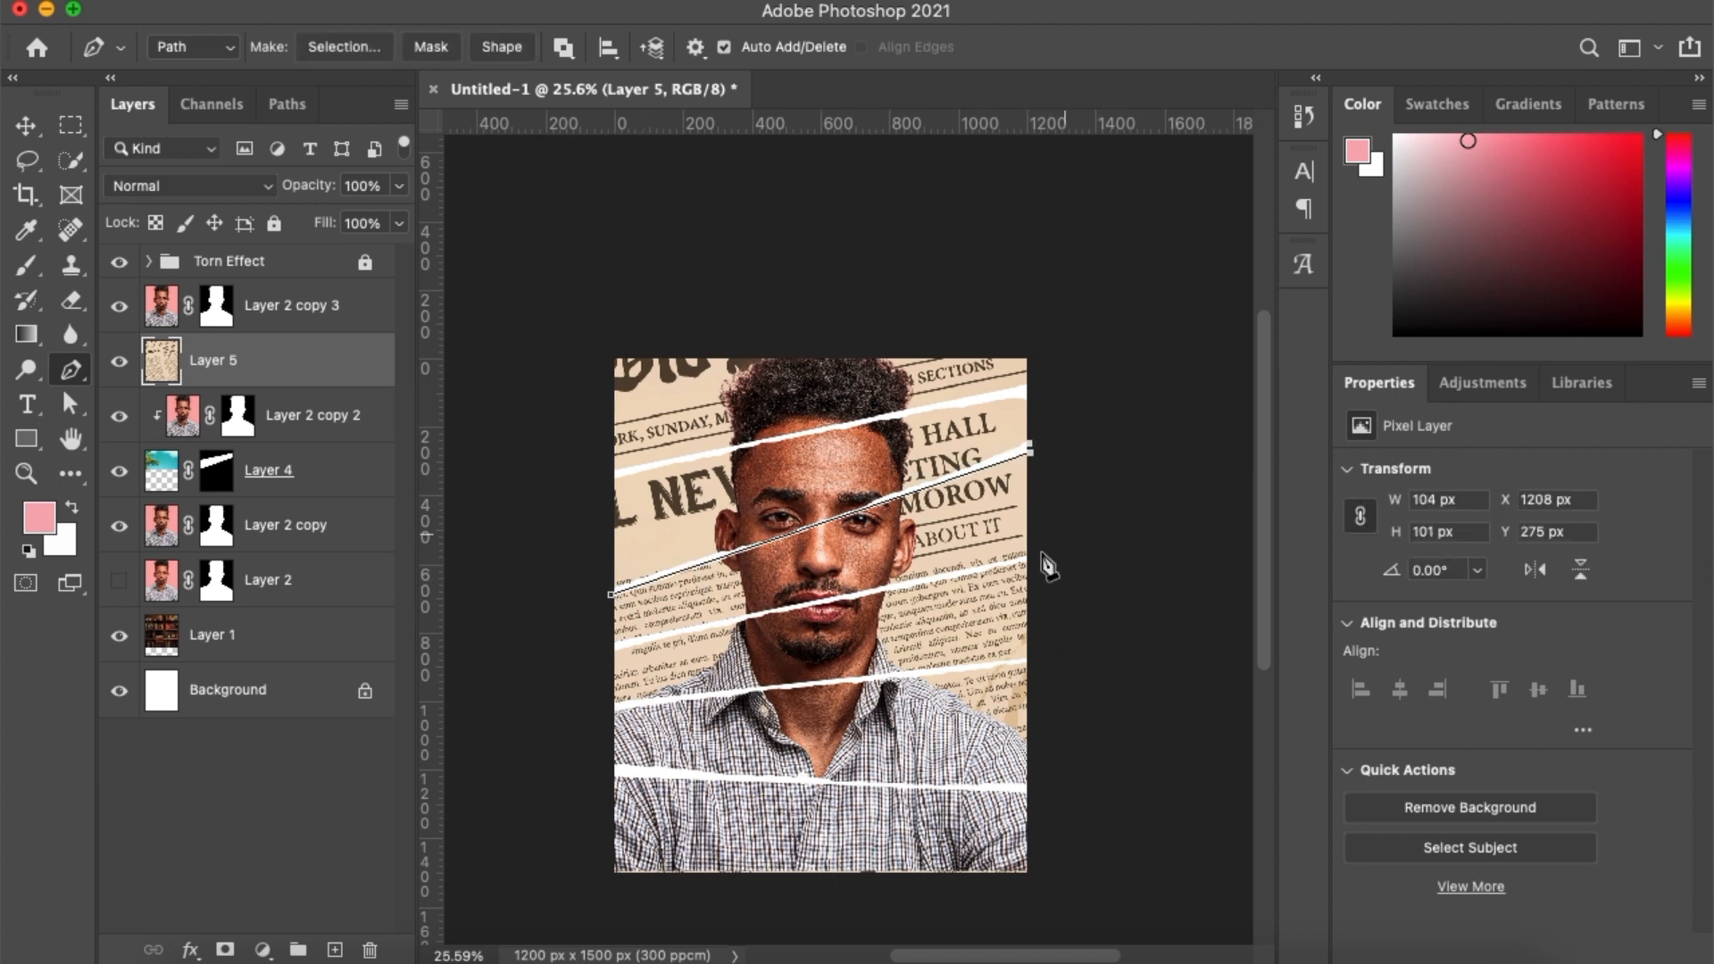
pyautogui.click(1065, 488)
pyautogui.click(1033, 555)
pyautogui.click(612, 645)
pyautogui.click(598, 613)
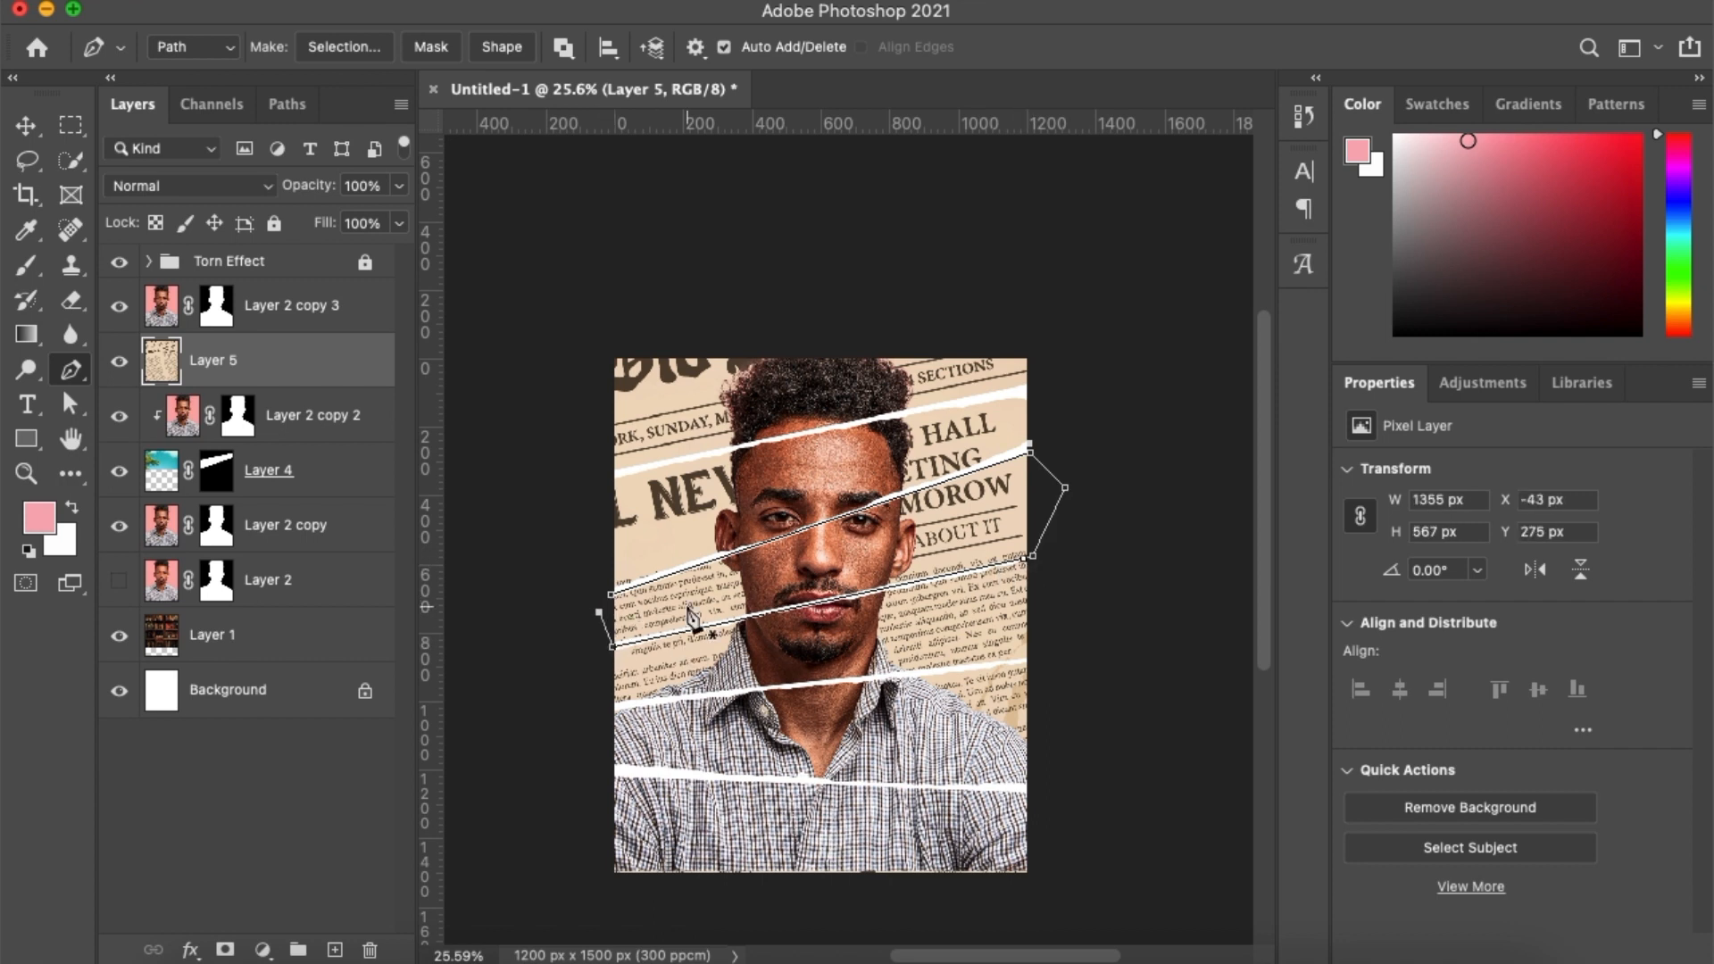
pyautogui.click(611, 595)
# Turn the path into a selection and mask the newspaper layer with it
pyautogui.rightClick(775, 571)
pyautogui.click(835, 700)
pyautogui.press('Return')
pyautogui.click(225, 950)
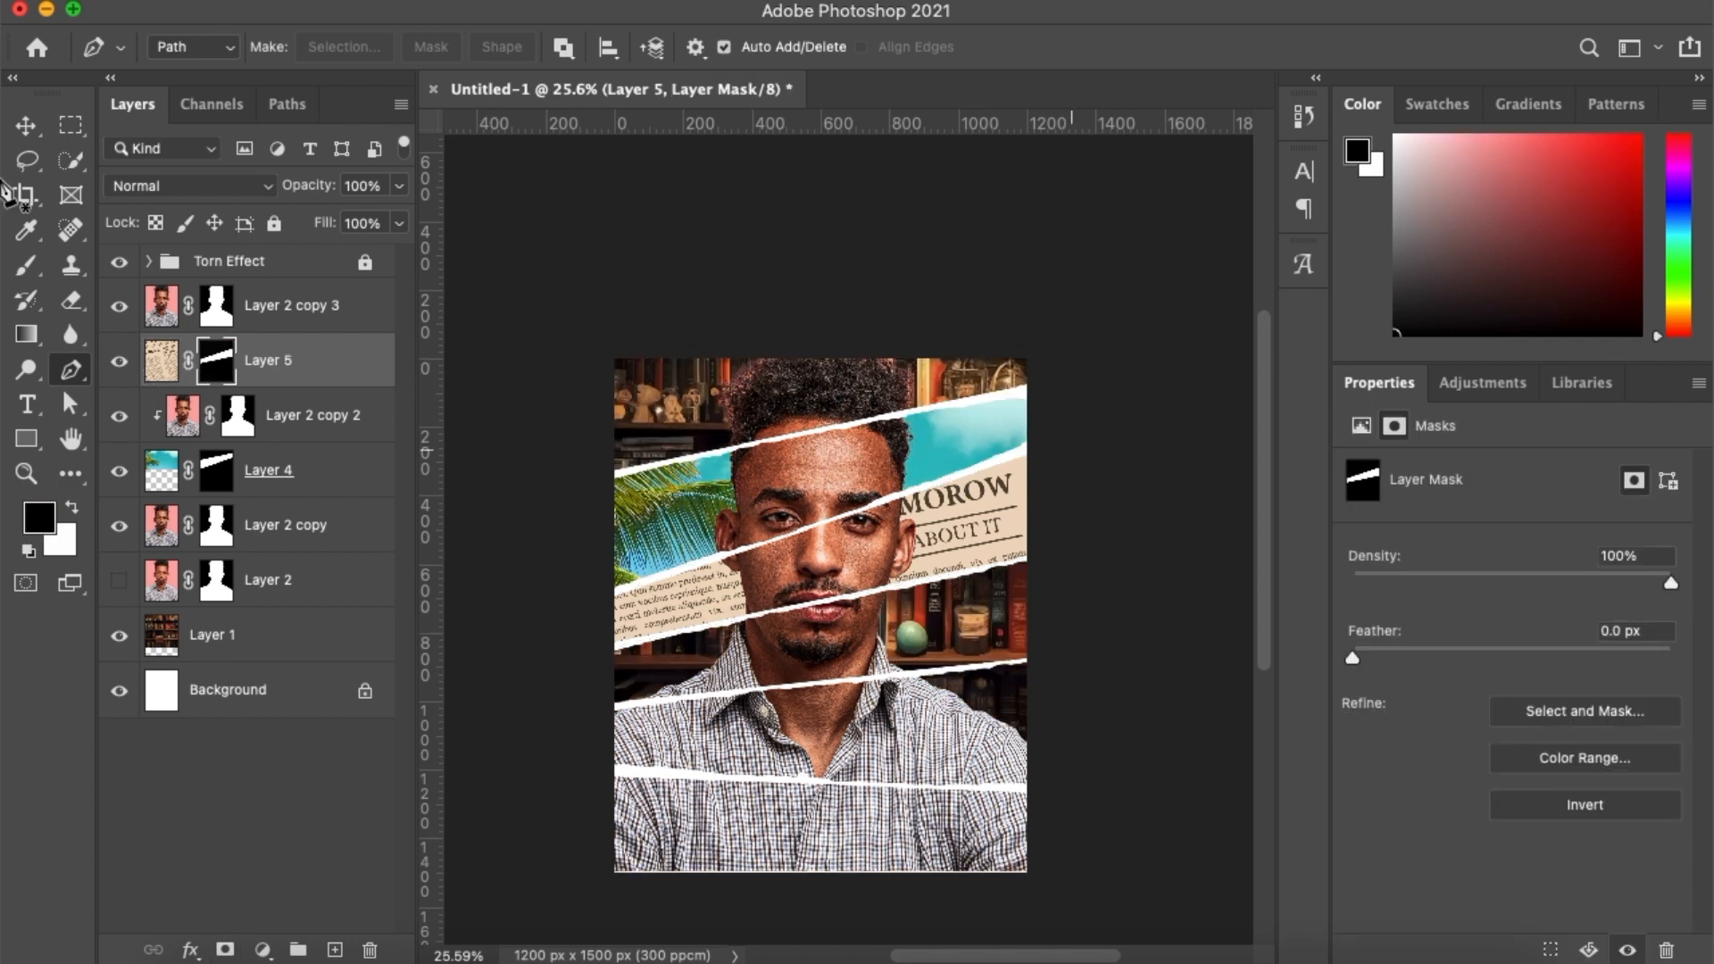
# Clip the top portrait copy to the masked newspaper layer and duplicate that portrait above it
pyautogui.click(290, 310)
pyautogui.press('v')
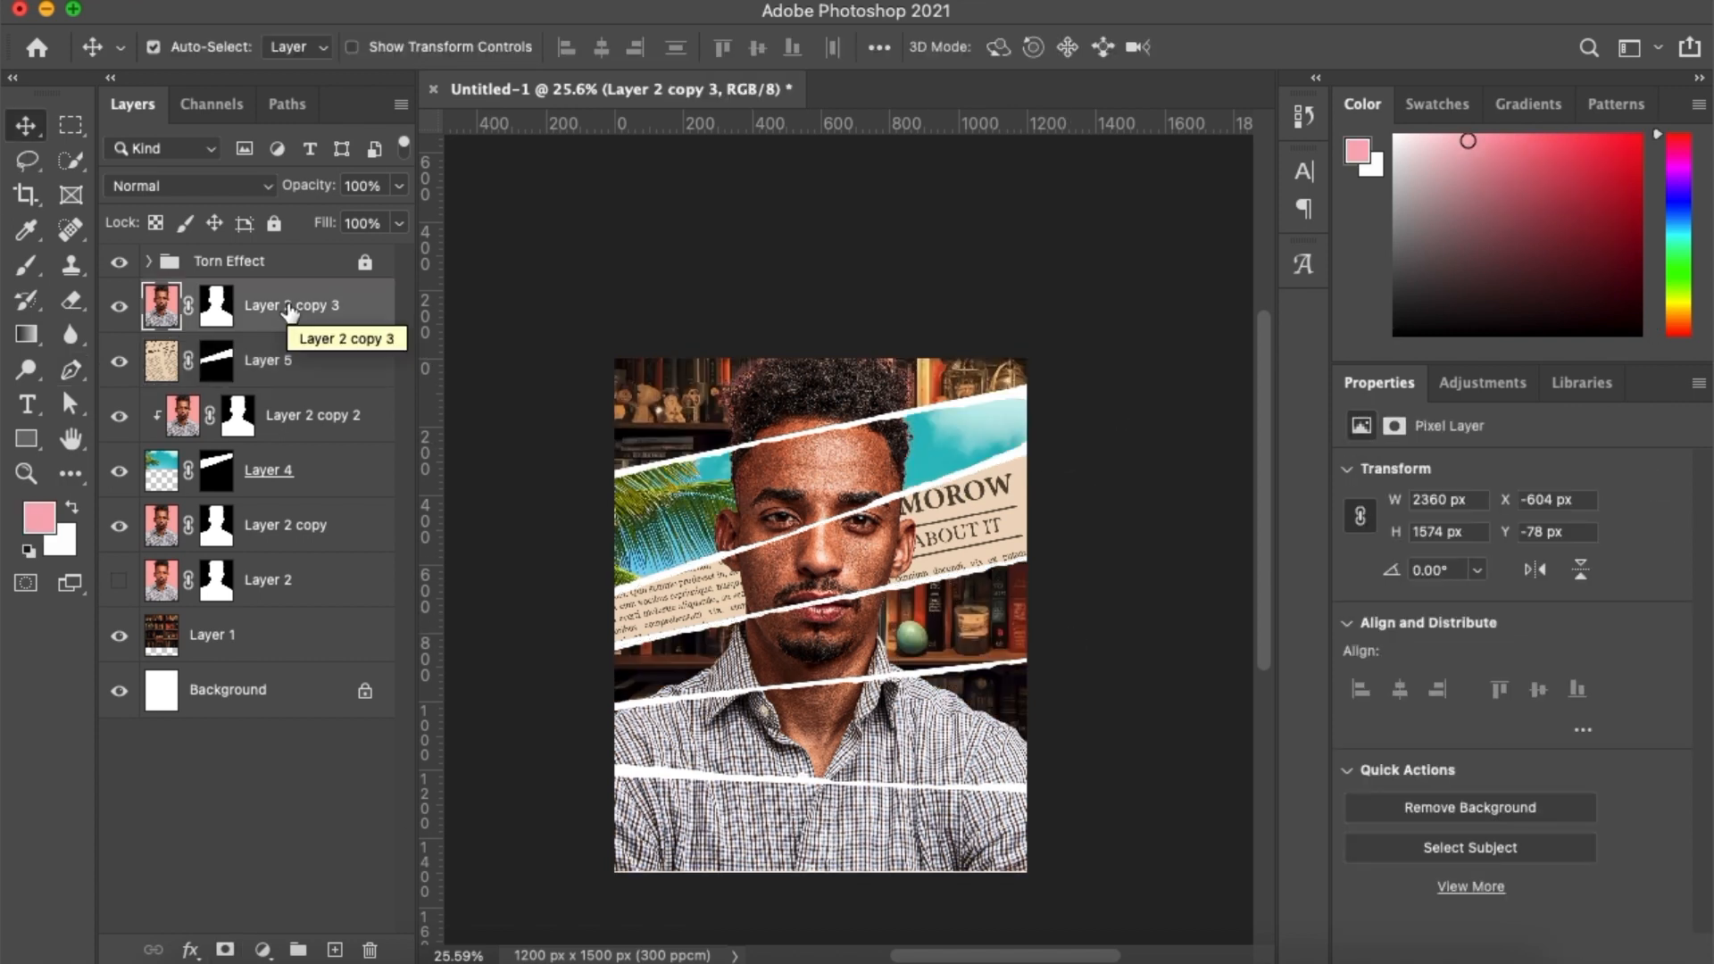
pyautogui.press('super+alt+g')
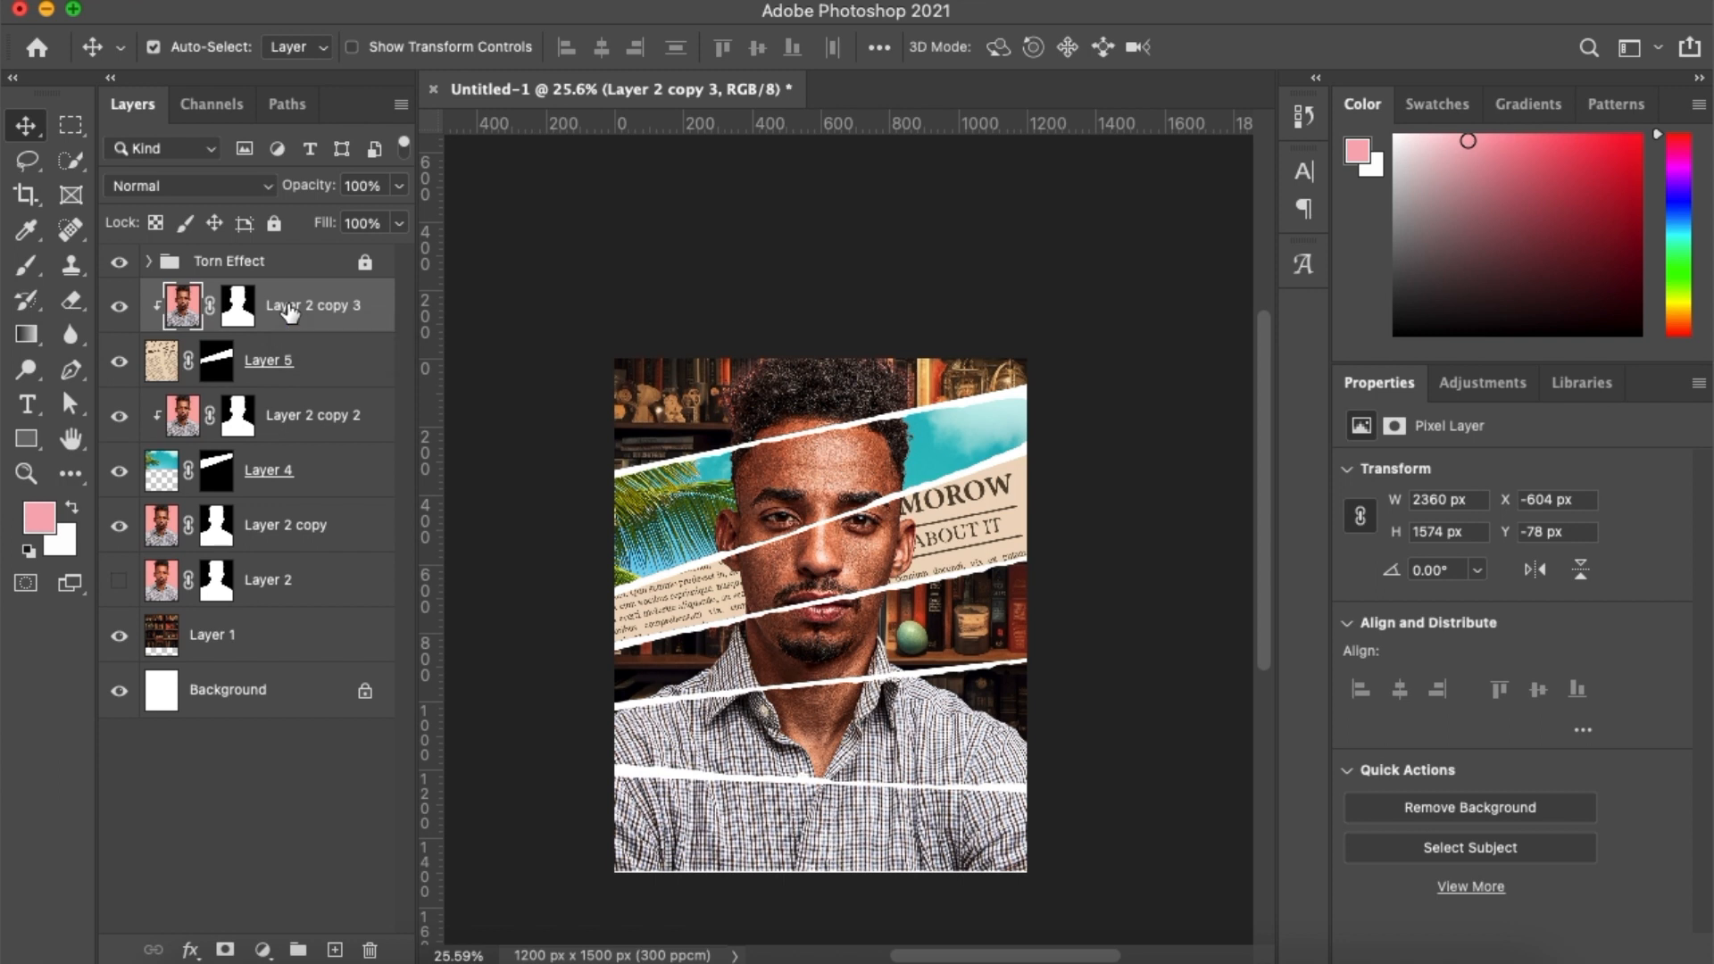
pyautogui.press('super+j')
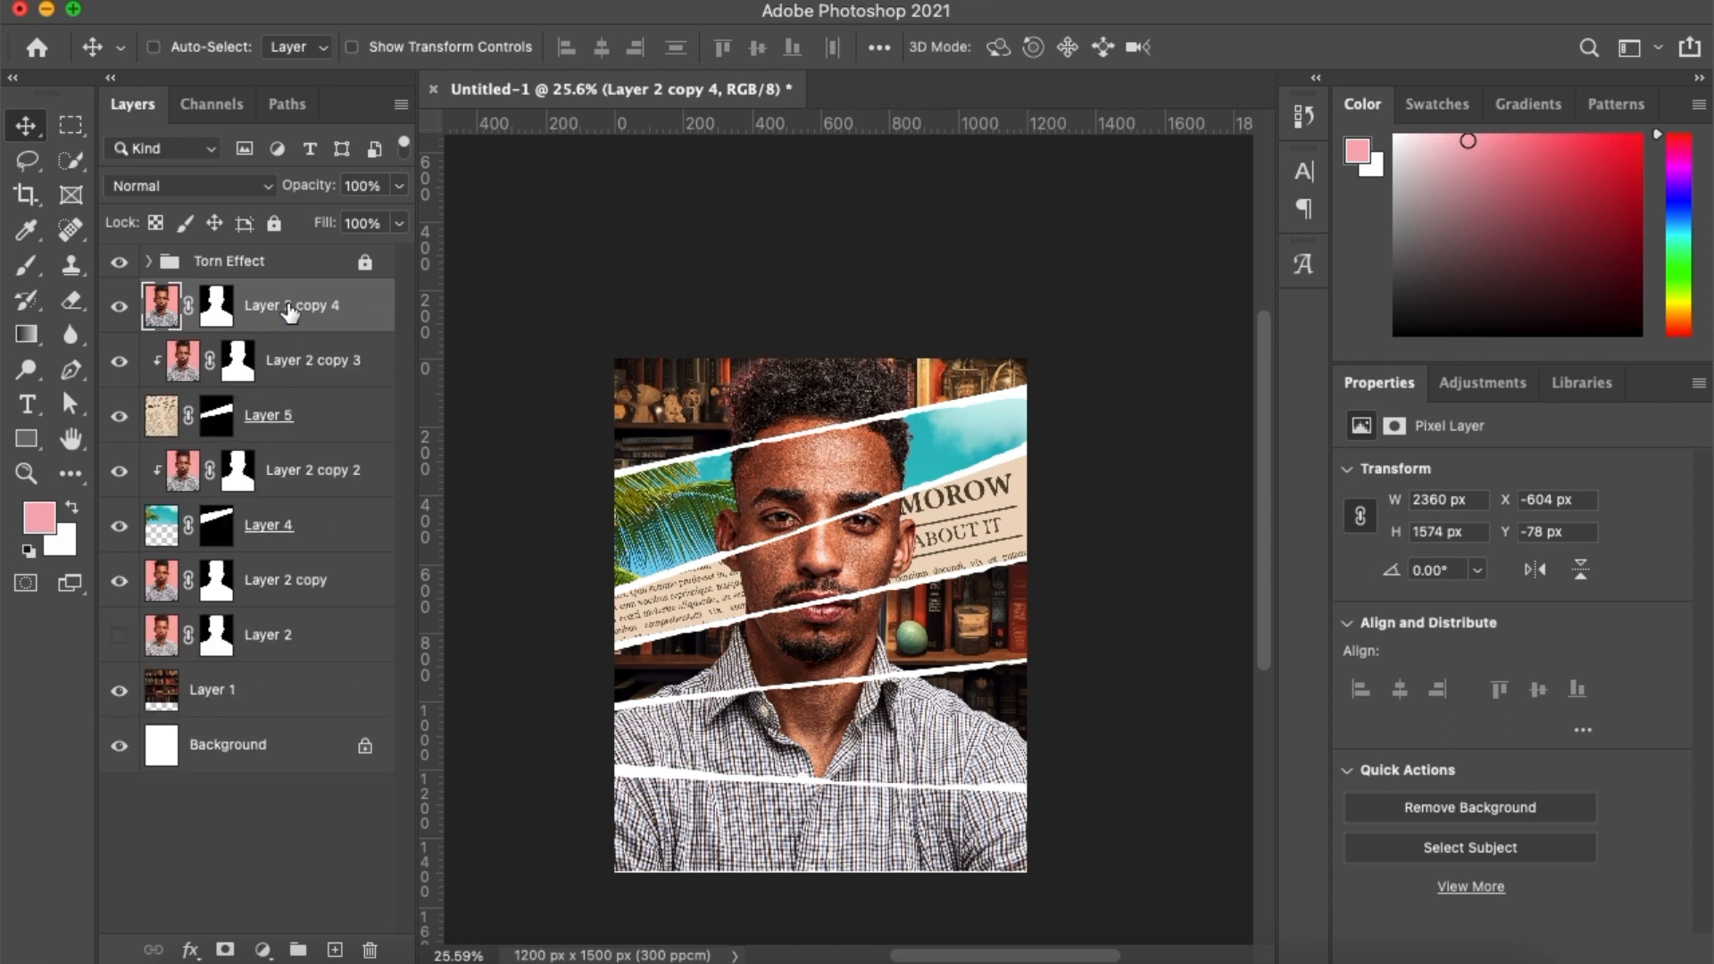
# Pick wall-full-off-old-photos-photo-frames.jpg from the Thriller Poster folder in Finder and paste it above the newly clipped portrait copy
pyautogui.hotkey('ctrl', 'Up')
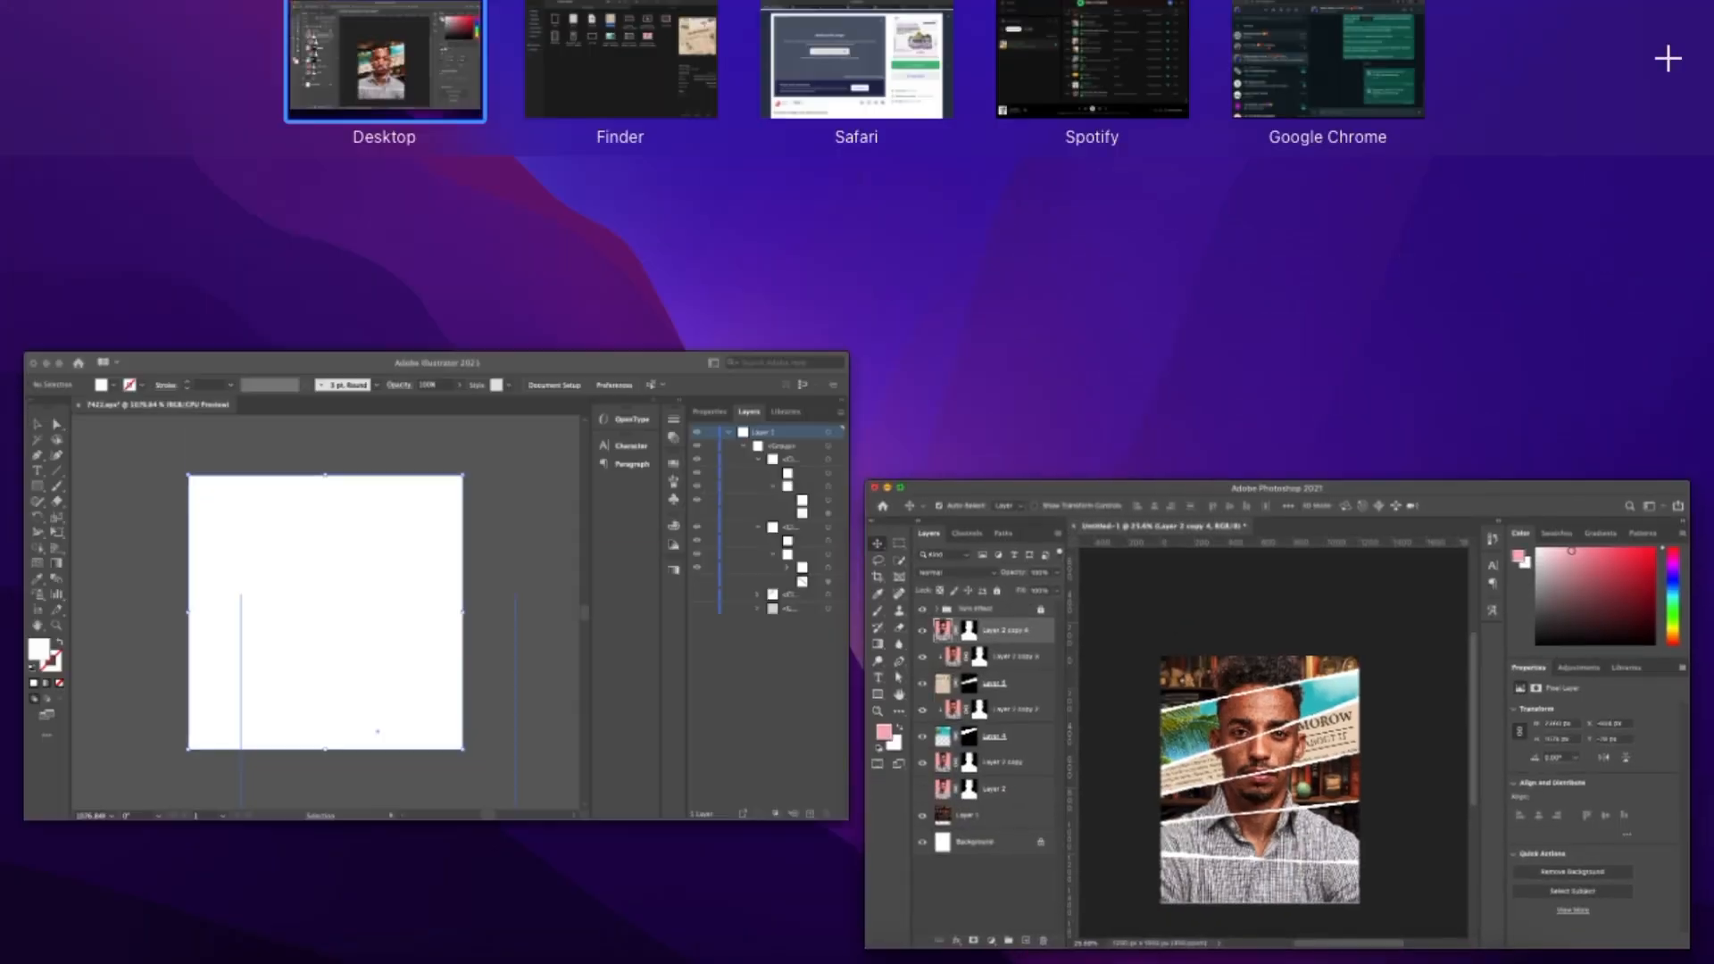
pyautogui.click(633, 89)
pyautogui.click(936, 277)
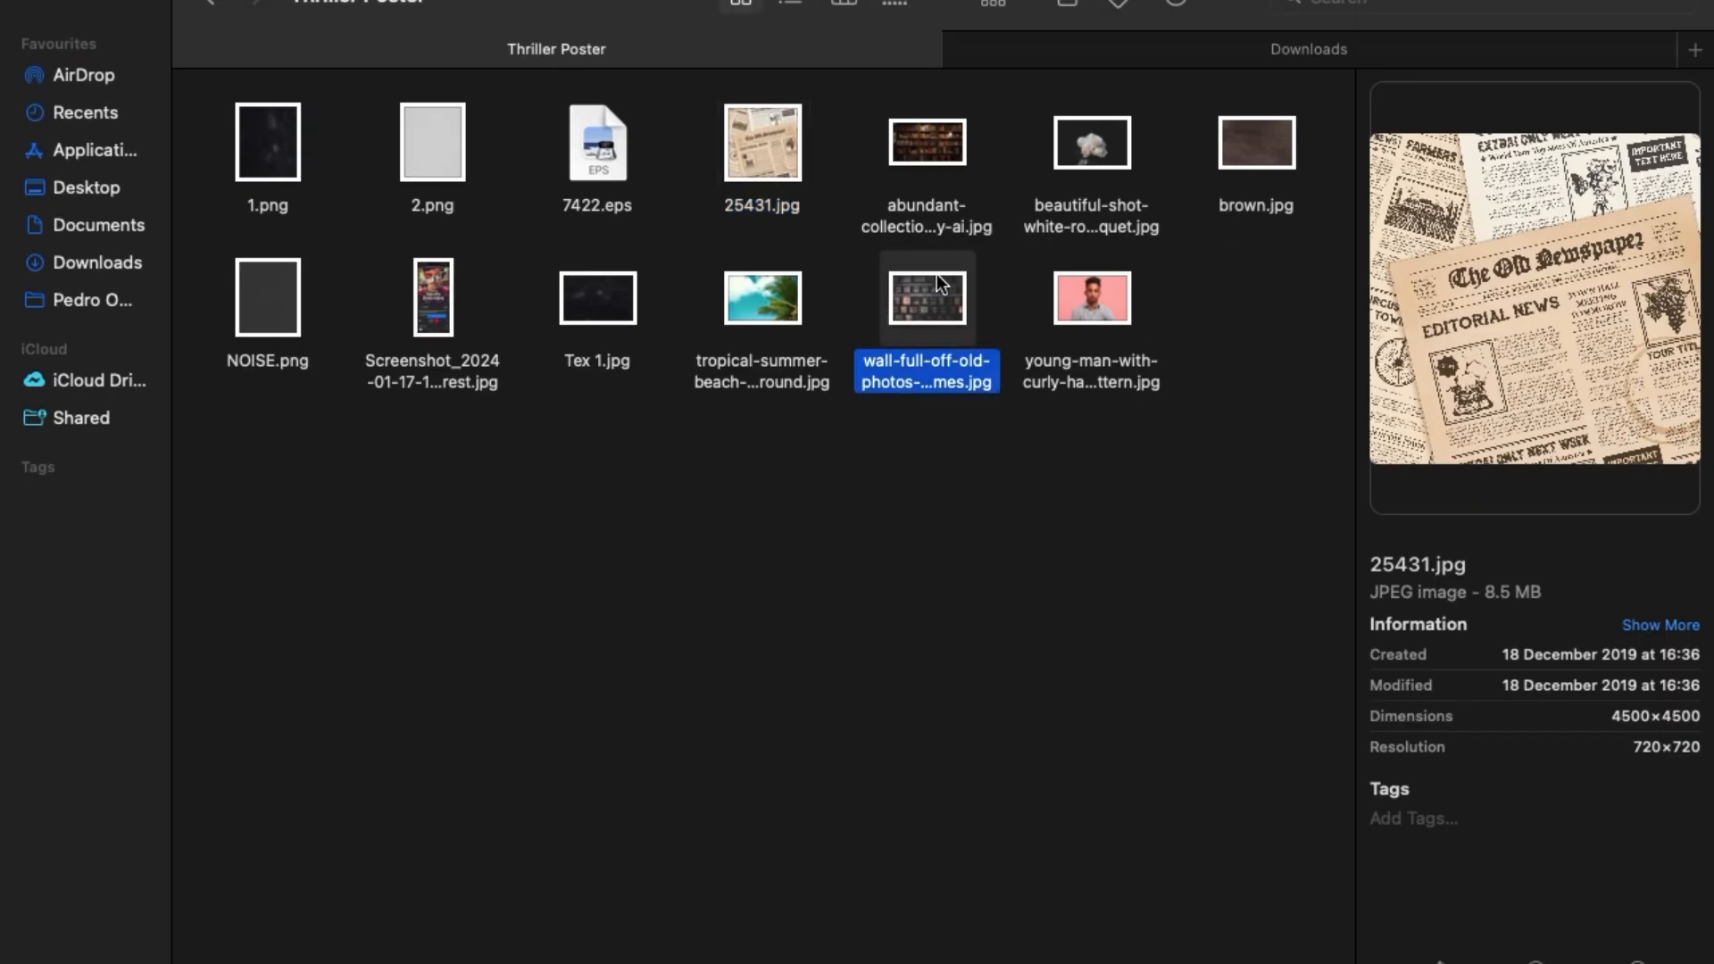
pyautogui.hotkey('ctrl', 'Left')
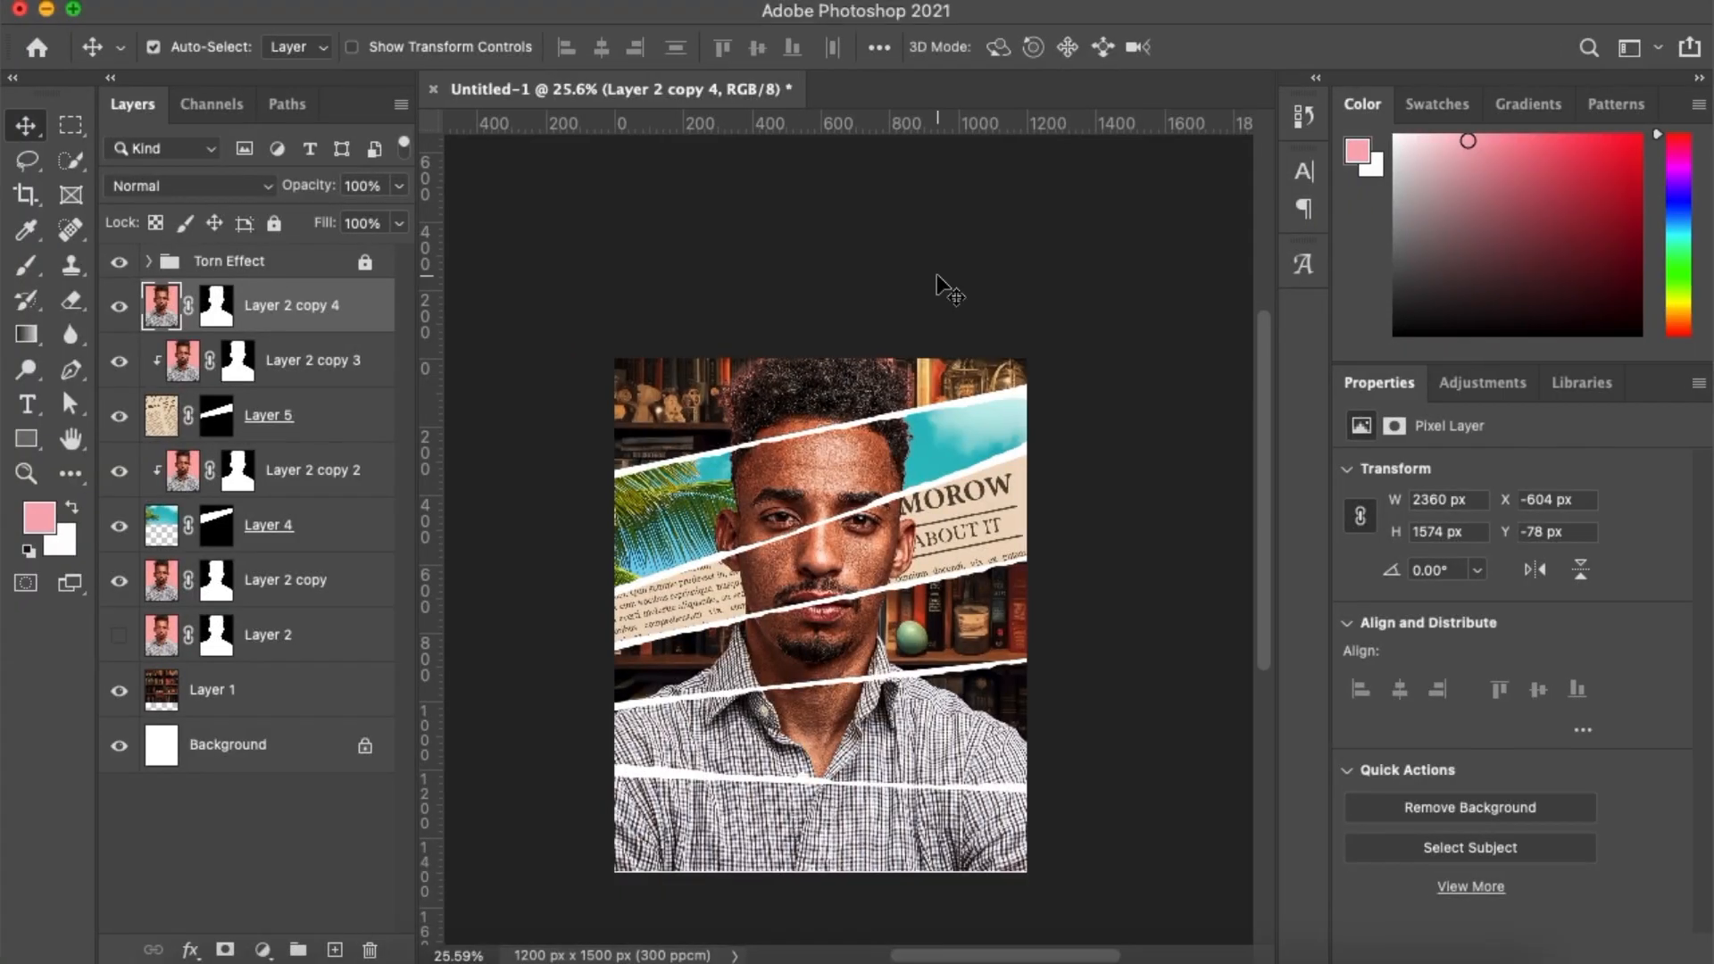
pyautogui.click(344, 371)
pyautogui.hotkey('ctrl', 'v')
# Scale the photo-frames image to about 1251 × 834 px and position it at X 336, Y 347 px
pyautogui.hotkey('ctrl', 't')
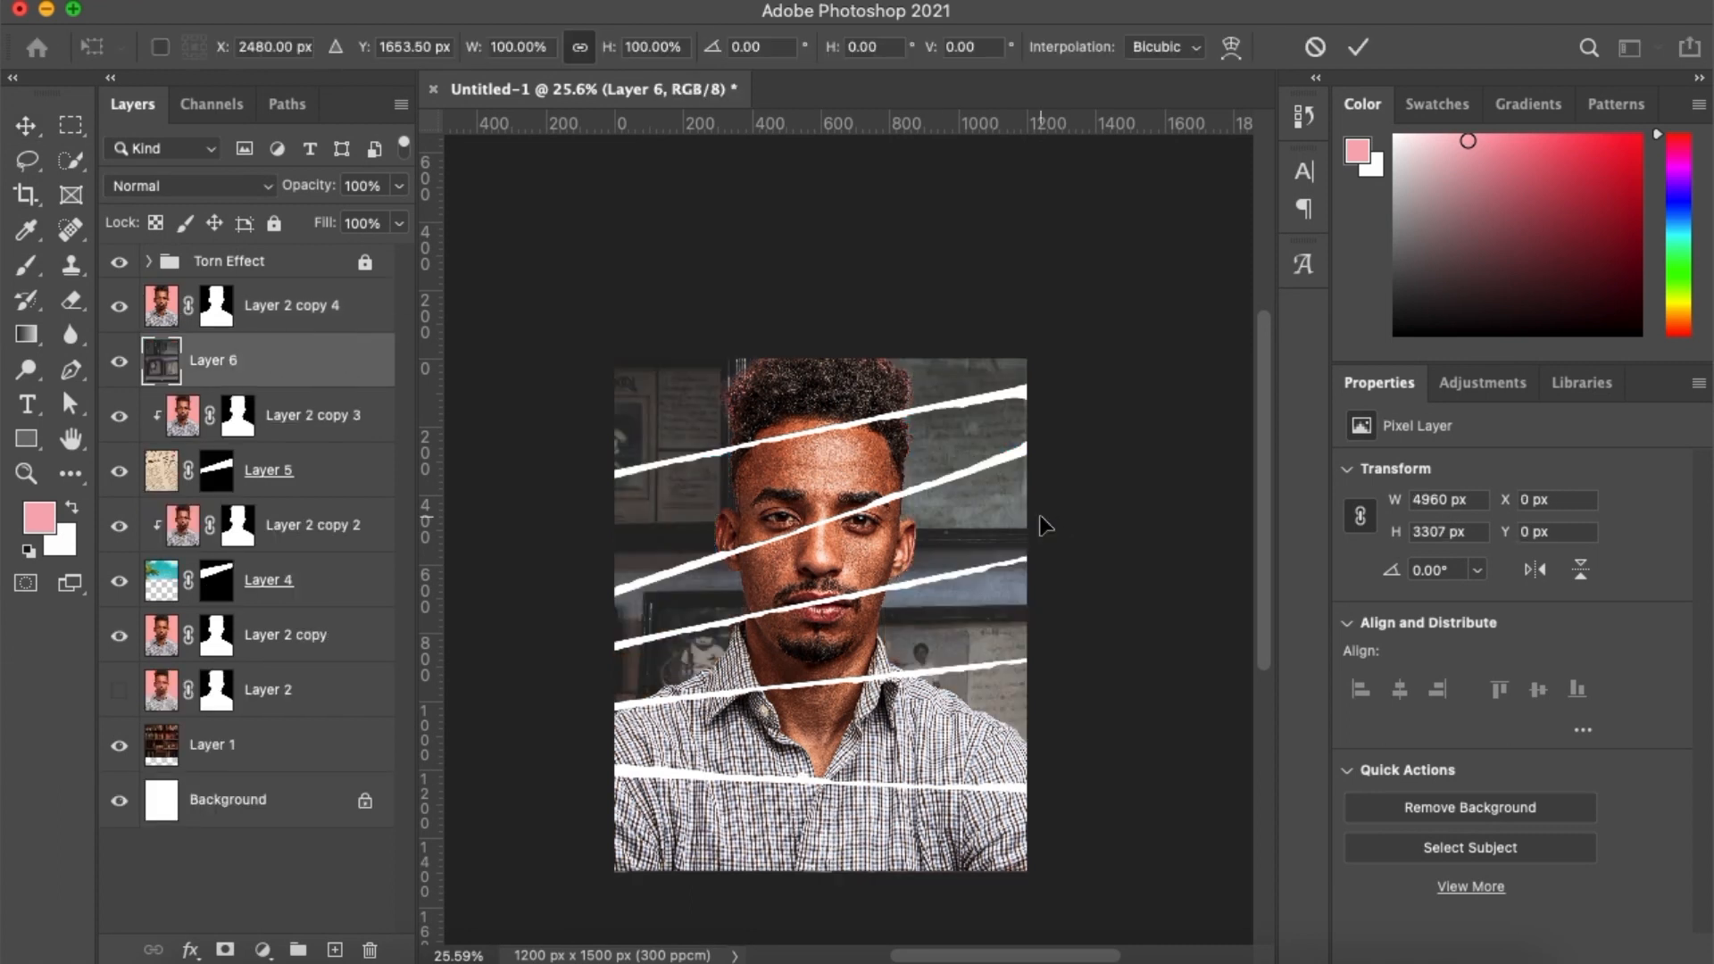
pyautogui.hotkey('ctrl', '0')
pyautogui.moveTo(1140, 451); pyautogui.dragTo(777, 449)
pyautogui.moveTo(677, 411); pyautogui.dragTo(777, 443)
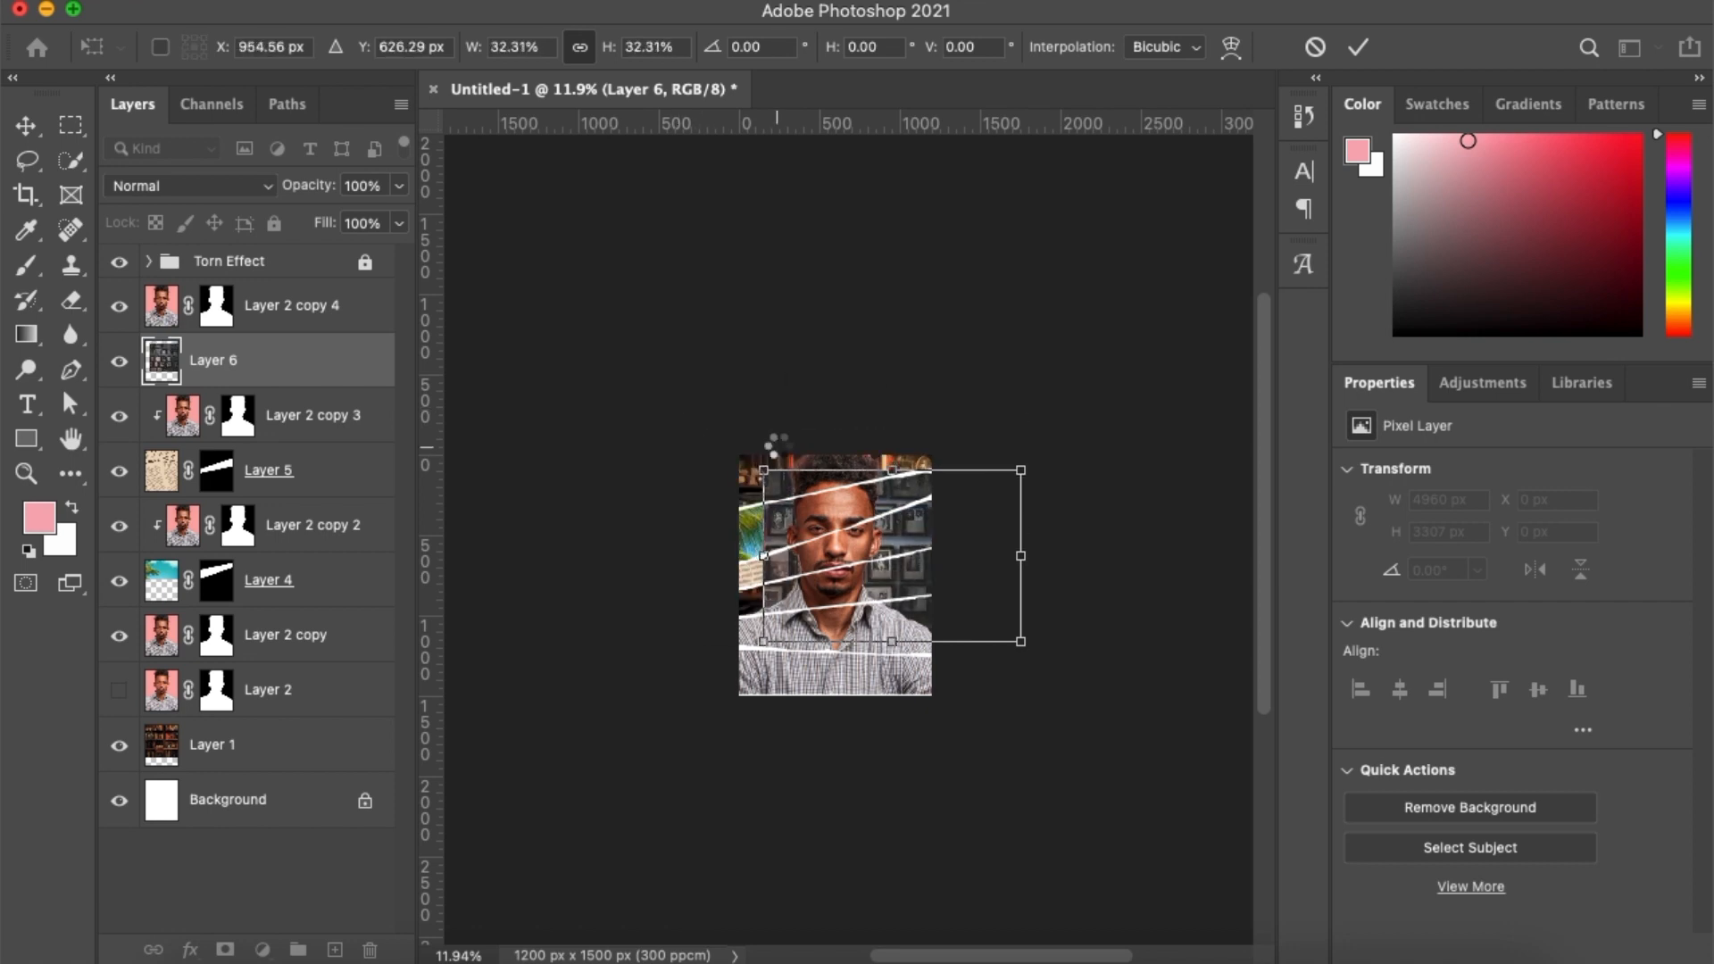
pyautogui.press('Return')
pyautogui.hotkey('ctrl', '0')
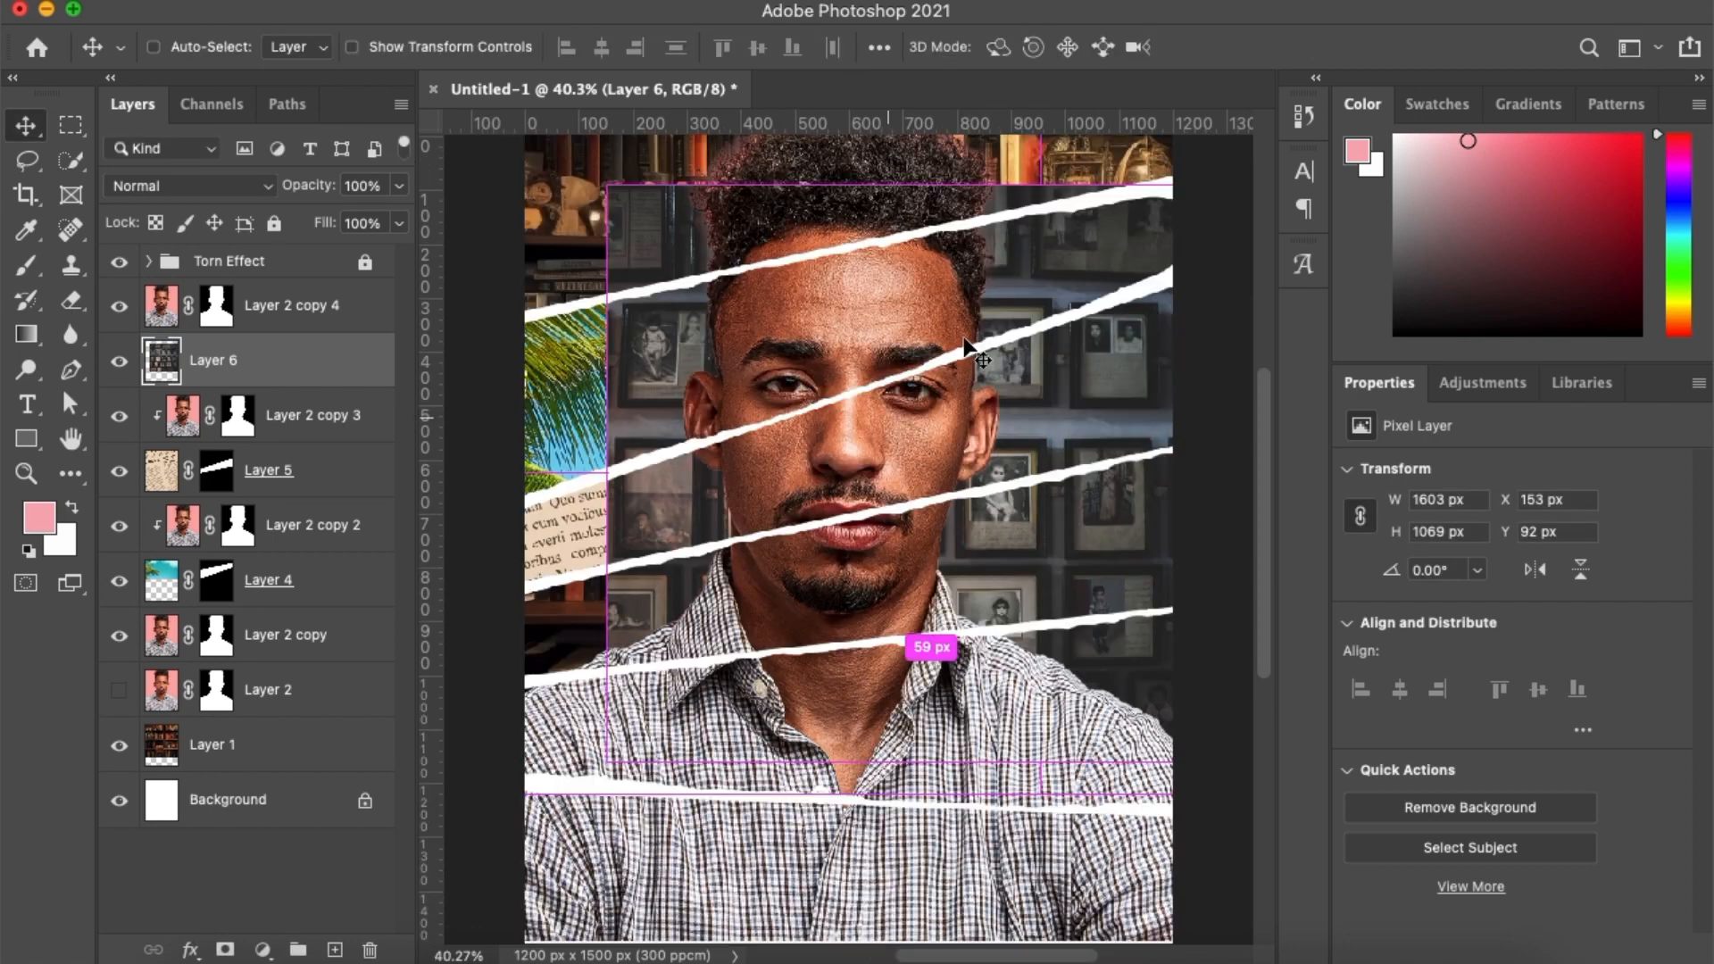
pyautogui.hotkey('ctrl', 't')
pyautogui.moveTo(1092, 539); pyautogui.dragTo(1093, 584)
pyautogui.moveTo(1041, 231); pyautogui.dragTo(1041, 355)
pyautogui.moveTo(1091, 571)
pyautogui.mouseDown()
pyautogui.moveTo(1083, 539)
pyautogui.moveTo(1098, 547)
pyautogui.mouseUp()
pyautogui.press('Return')
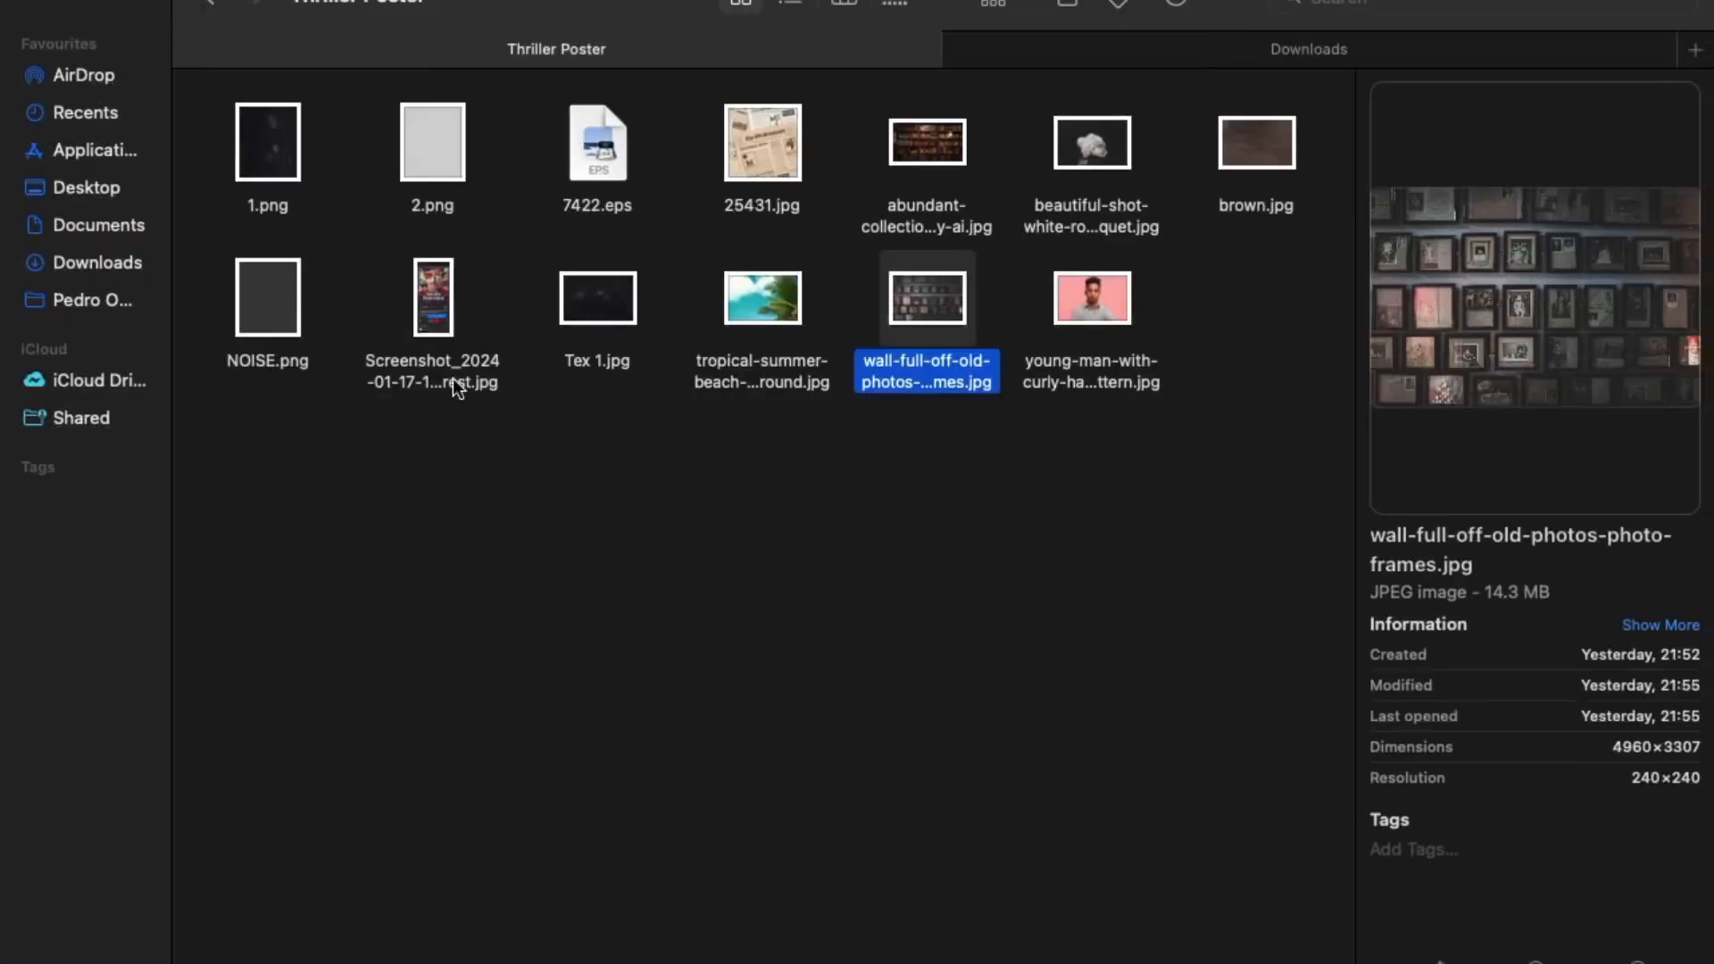
# Paste beautiful-shot-white-rose-flower-bouquet.jpg from Finder above the photo-frames layer and shrink it to about 19.59%
pyautogui.click(1100, 125)
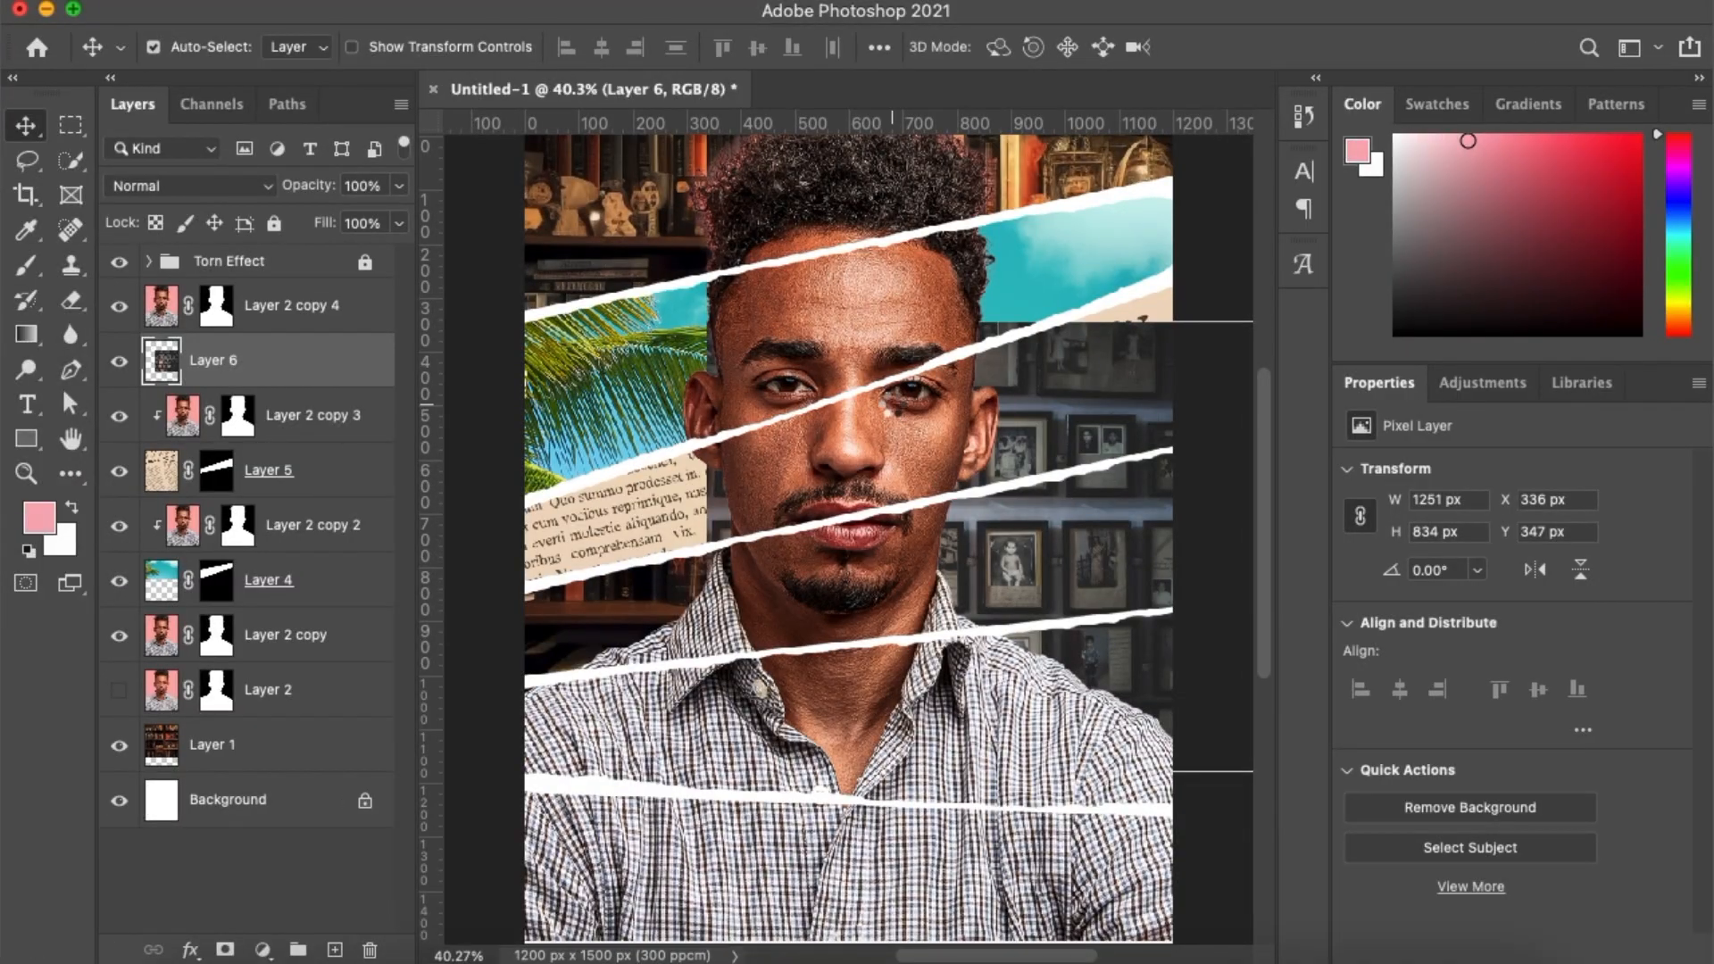
pyautogui.press('super+v')
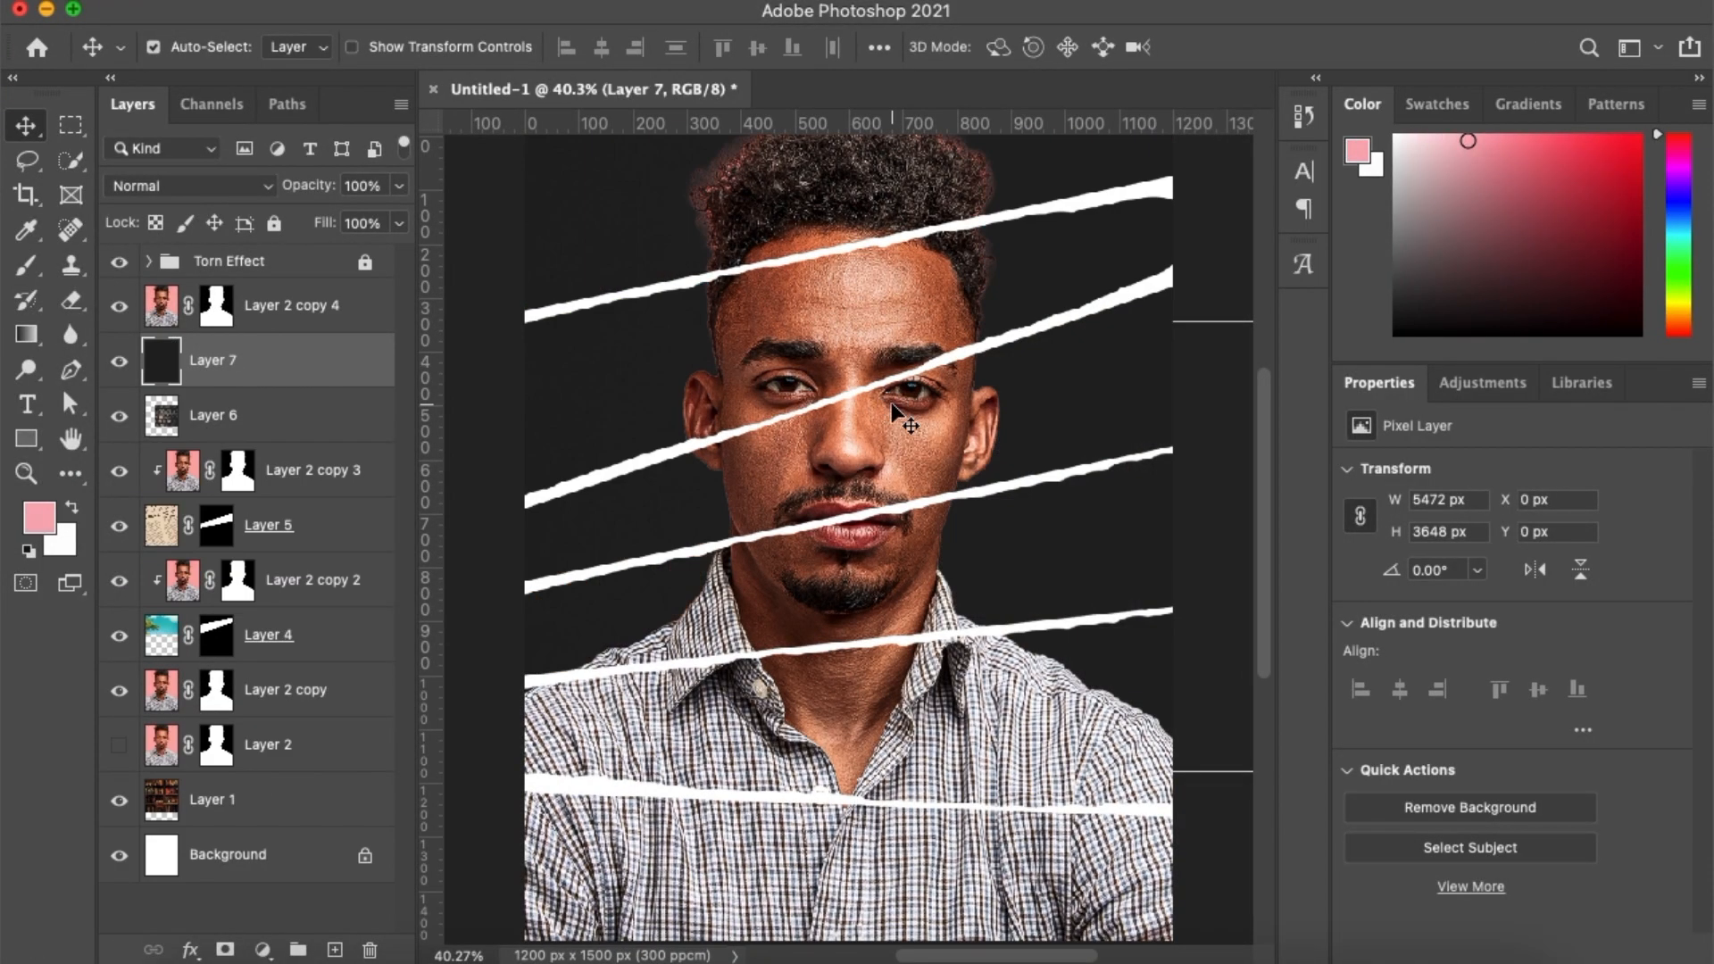
pyautogui.press('super+t')
pyautogui.scroll(-5, 970, 445)
pyautogui.moveTo(999, 587); pyautogui.dragTo(1146, 686)
pyautogui.moveTo(1216, 754); pyautogui.dragTo(641, 519)
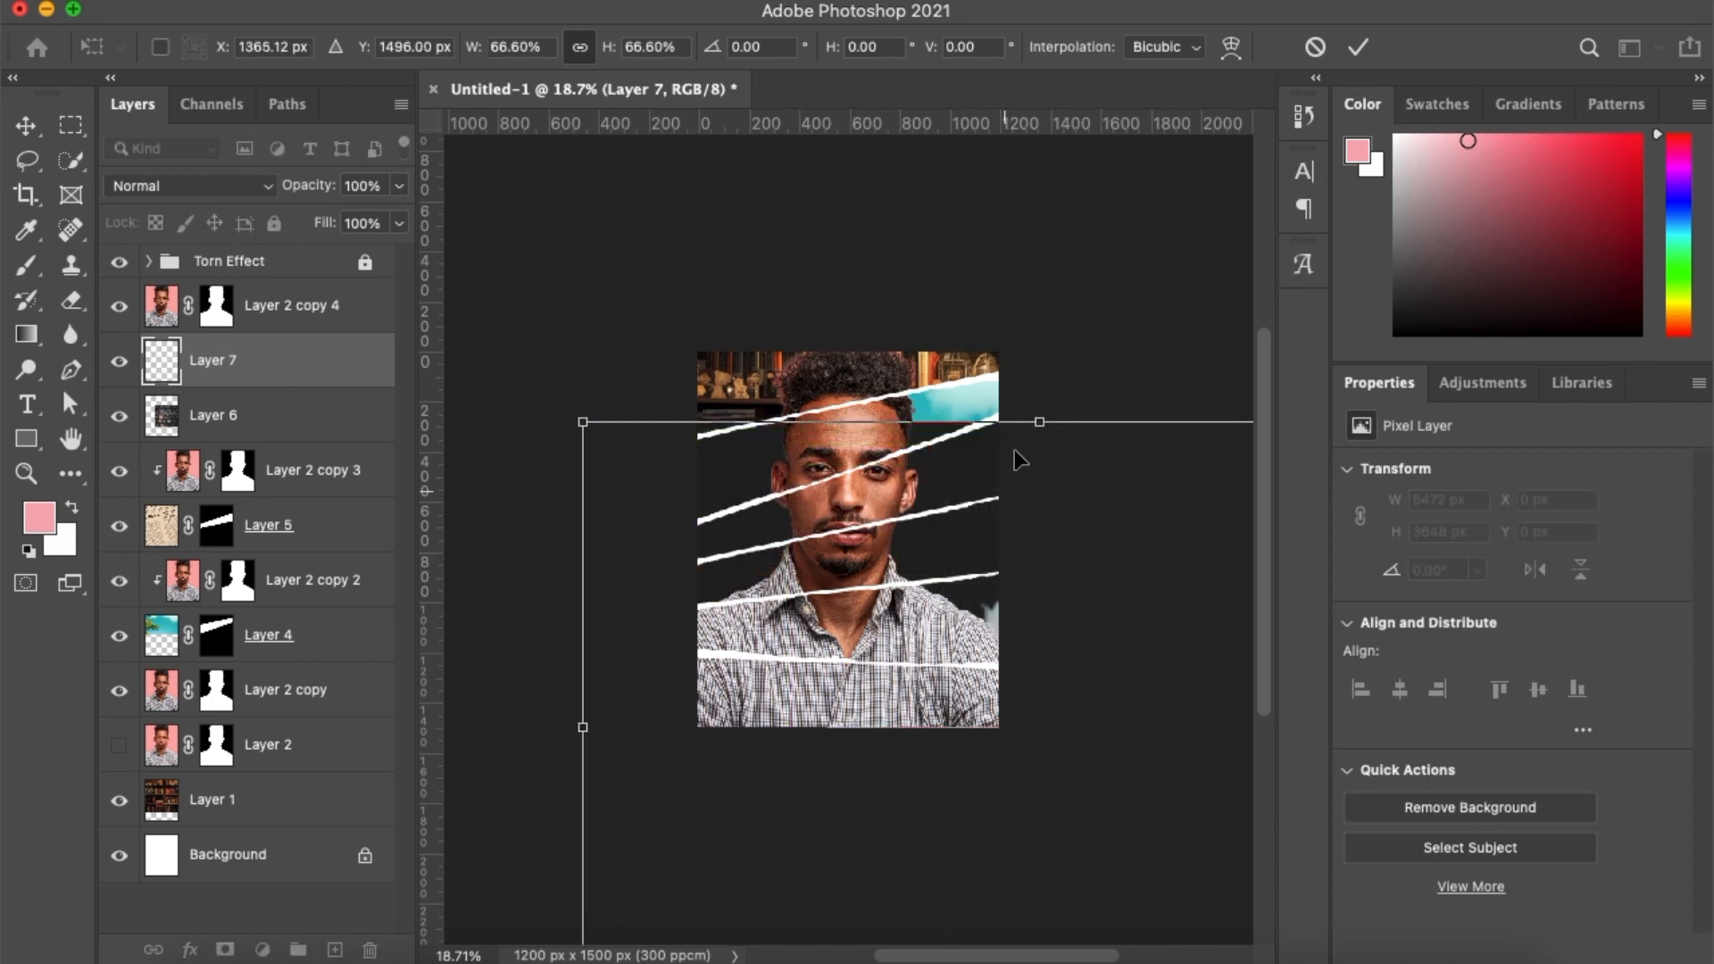
pyautogui.moveTo(1039, 421); pyautogui.dragTo(764, 566)
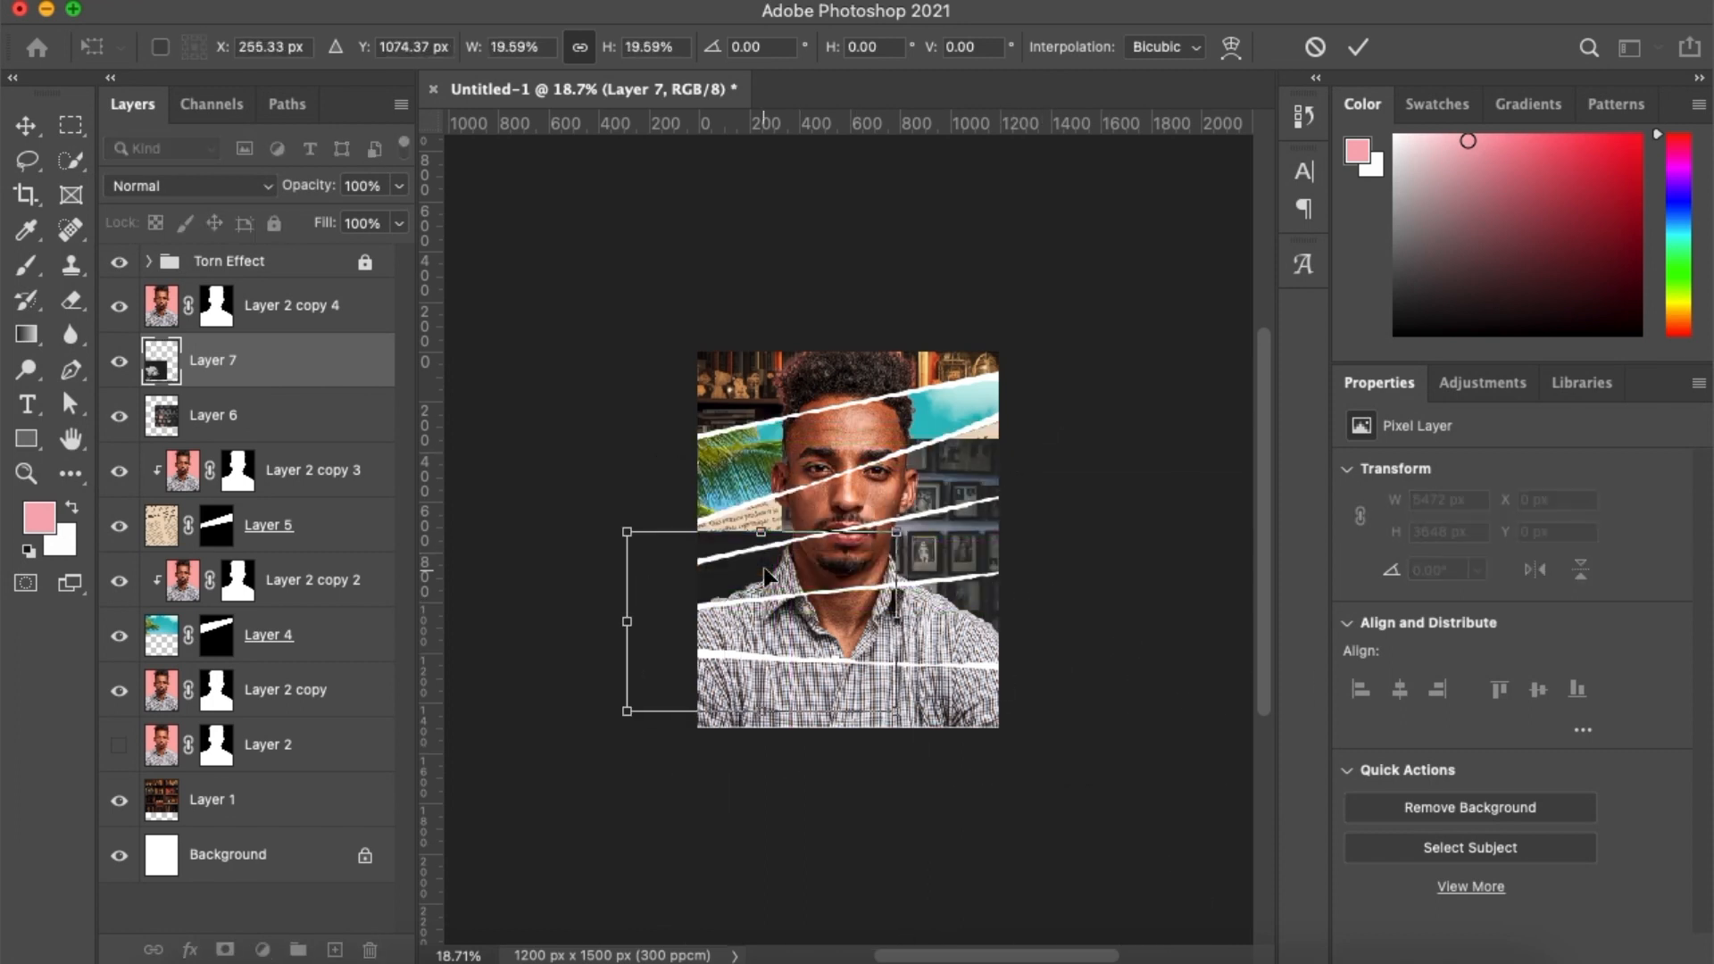
# Resize the rose image to about 569 × 379 px and position it at X -184, Y 764 px beside the collar
pyautogui.scroll(3, 742, 559)
pyautogui.moveTo(660, 610); pyautogui.dragTo(630, 589)
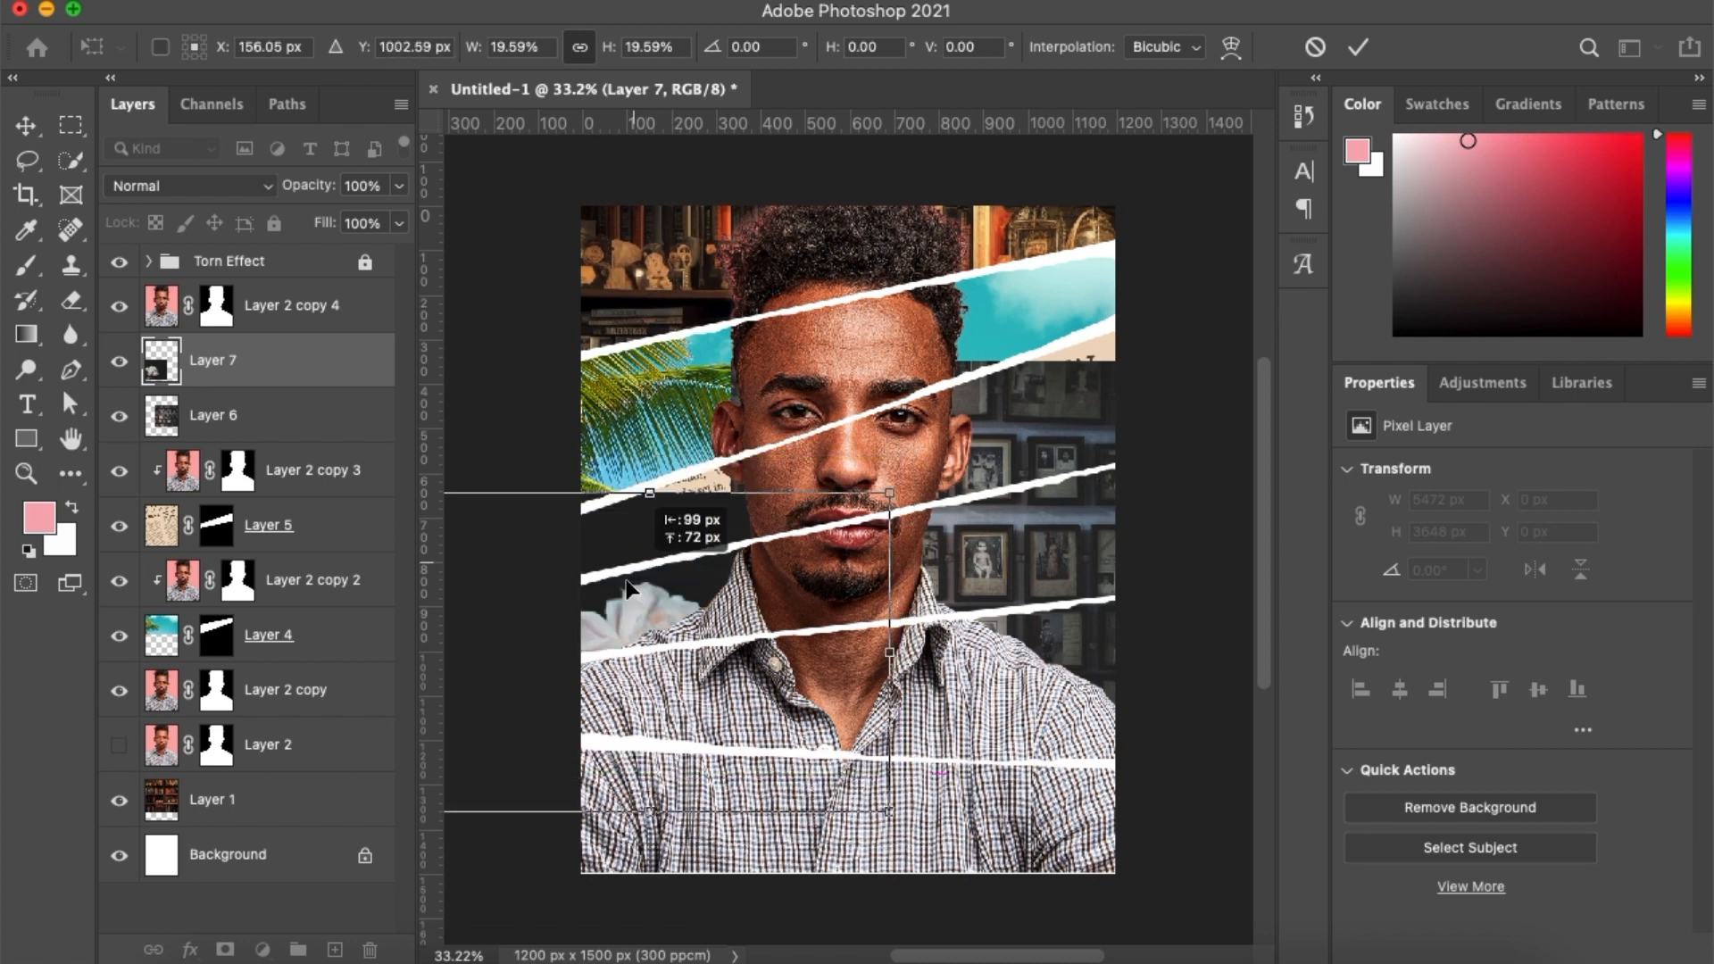
pyautogui.moveTo(649, 811); pyautogui.dragTo(647, 642)
pyautogui.moveTo(729, 537); pyautogui.dragTo(755, 512)
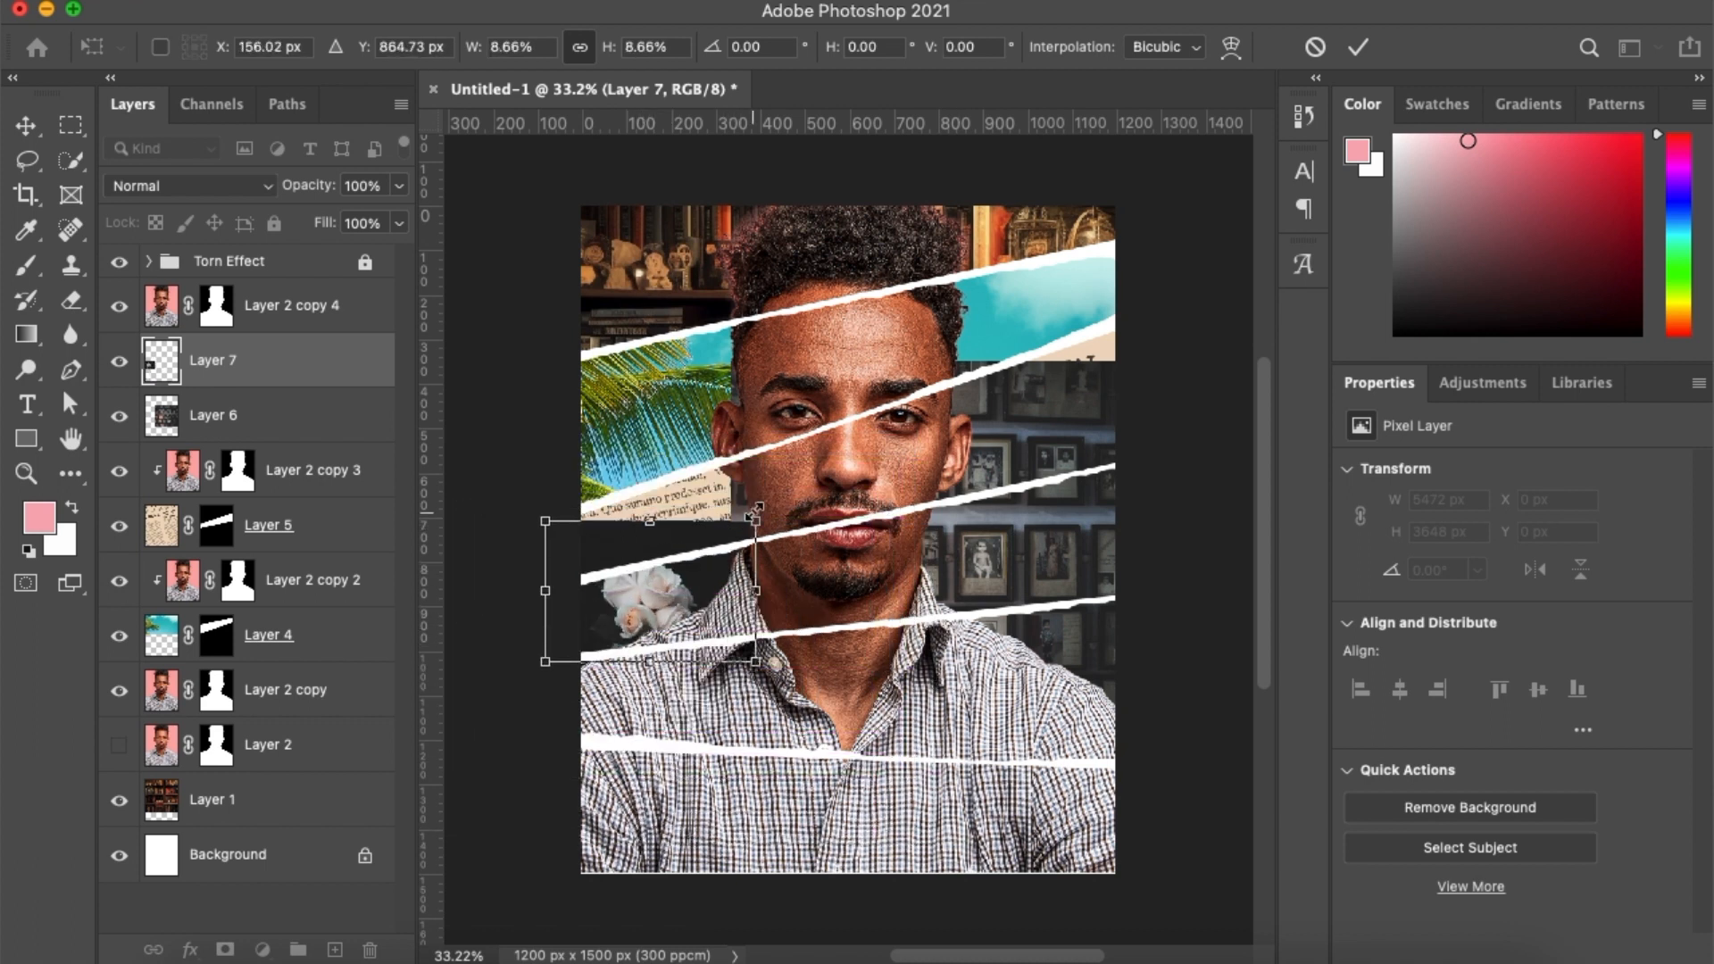
pyautogui.moveTo(546, 661); pyautogui.dragTo(501, 695)
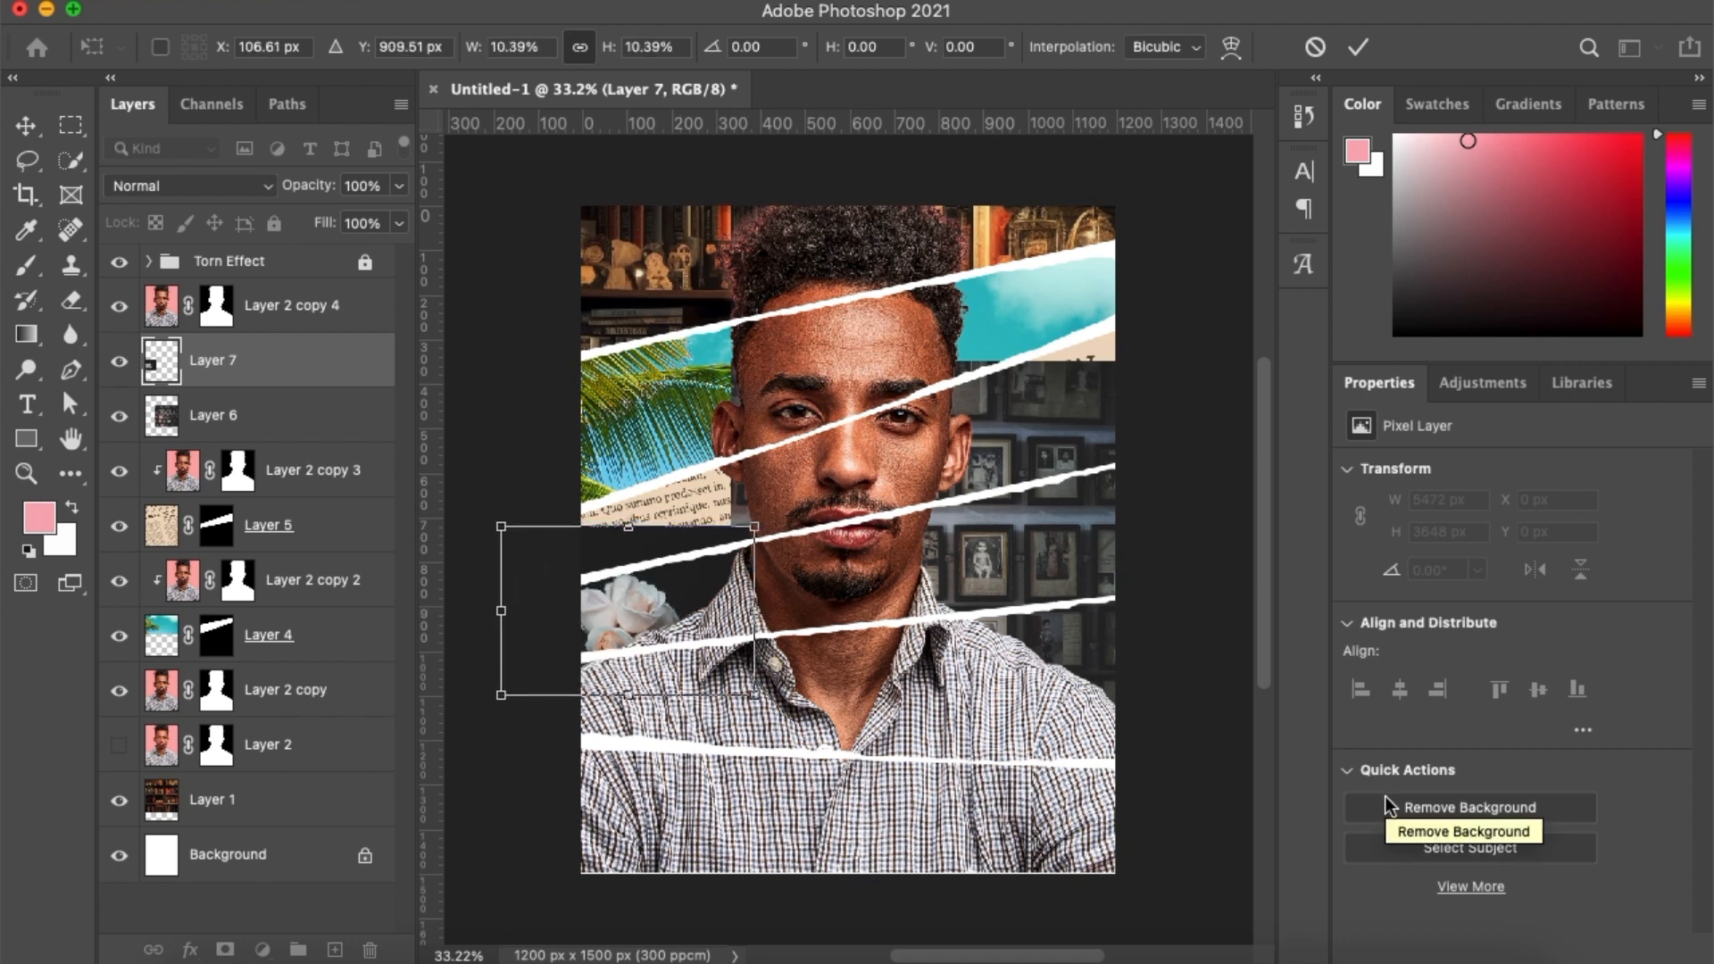
pyautogui.click(1385, 797)
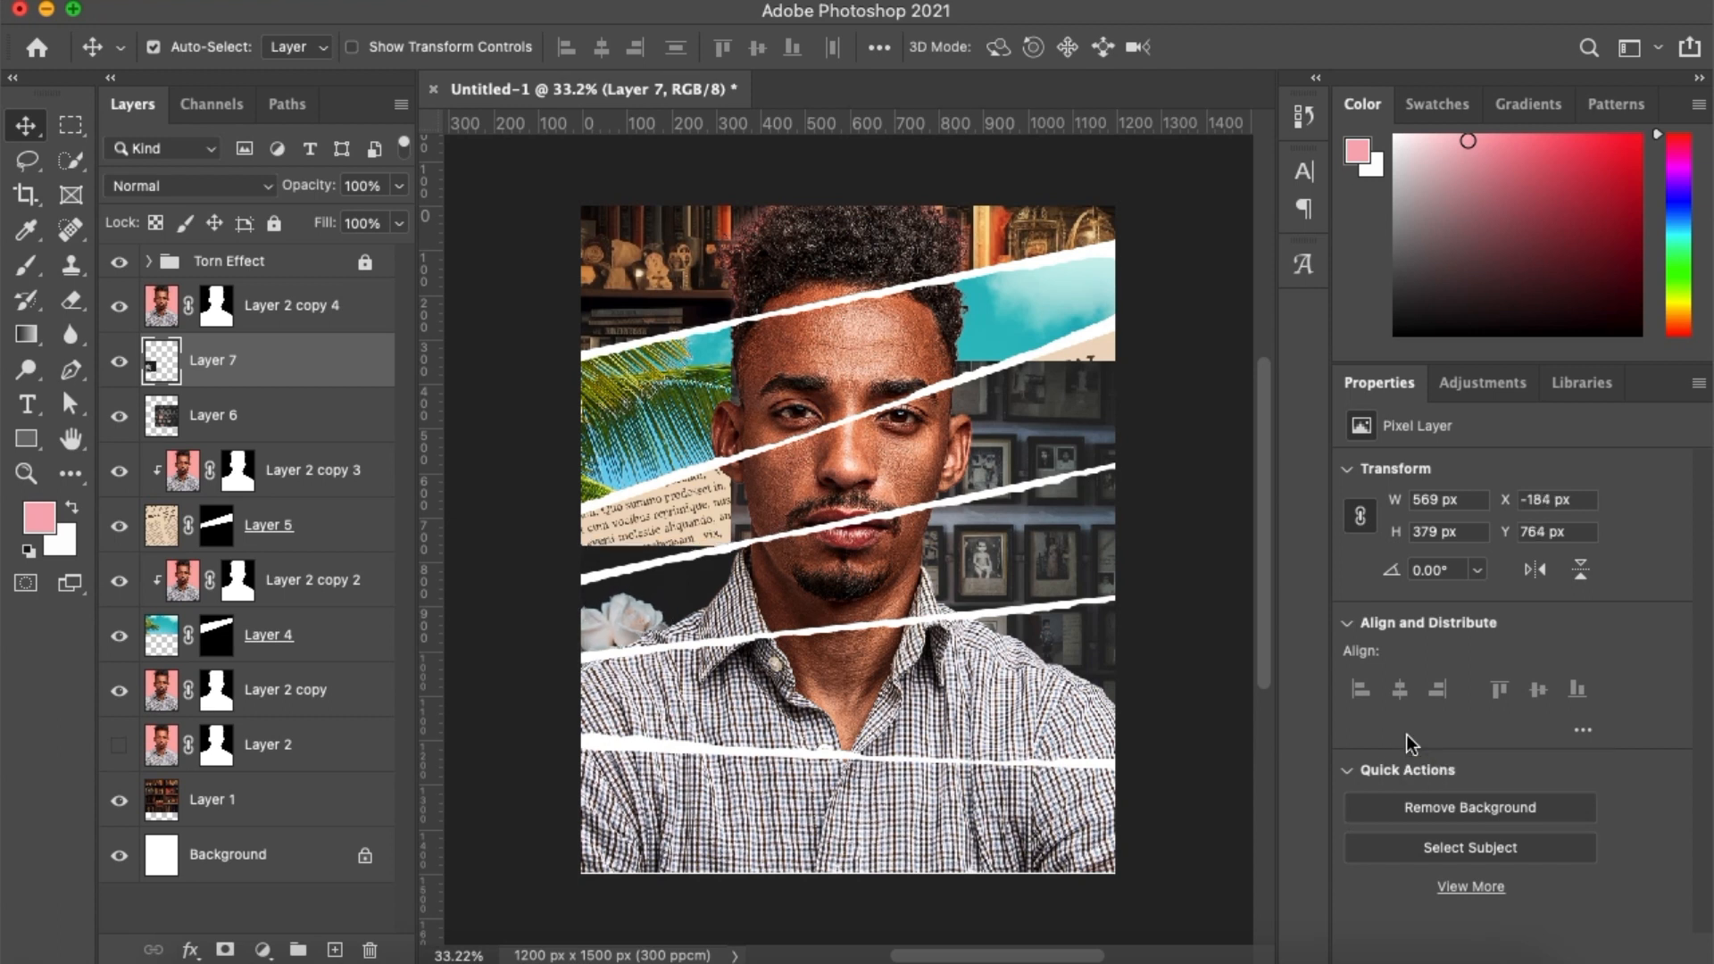
# Draw a Pen path around the rose side of the band between the third and fourth torn strips
pyautogui.press('p')
pyautogui.click(758, 539)
pyautogui.click(784, 633)
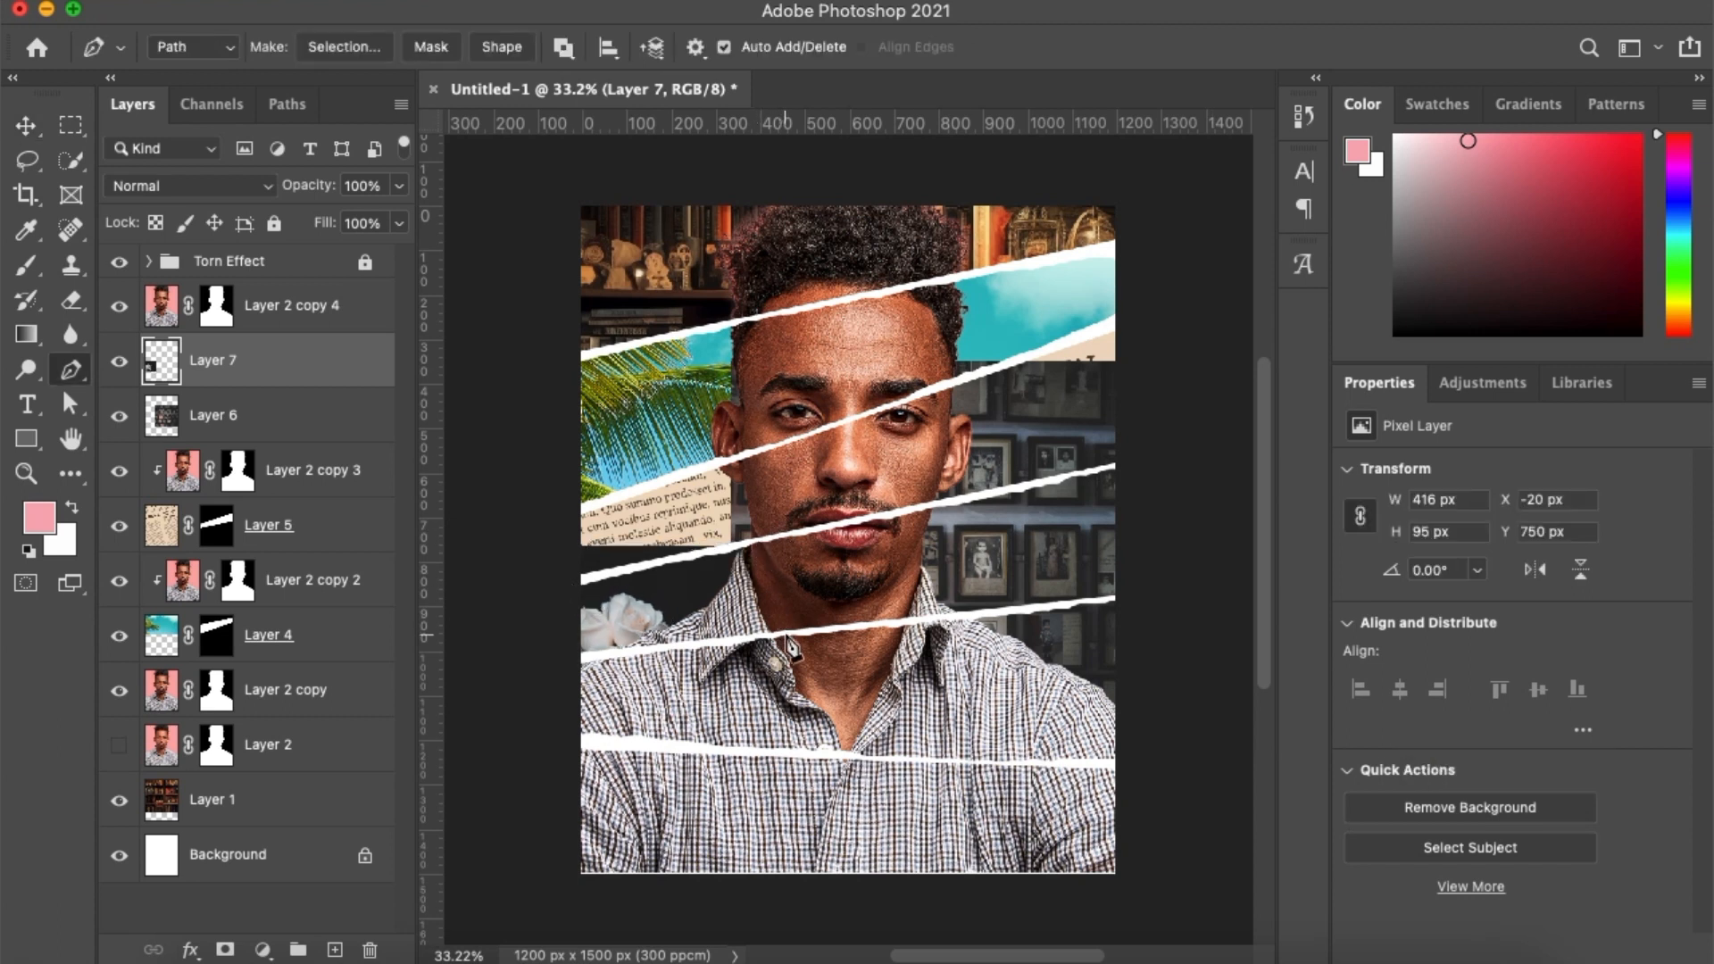
pyautogui.click(580, 656)
pyautogui.click(546, 648)
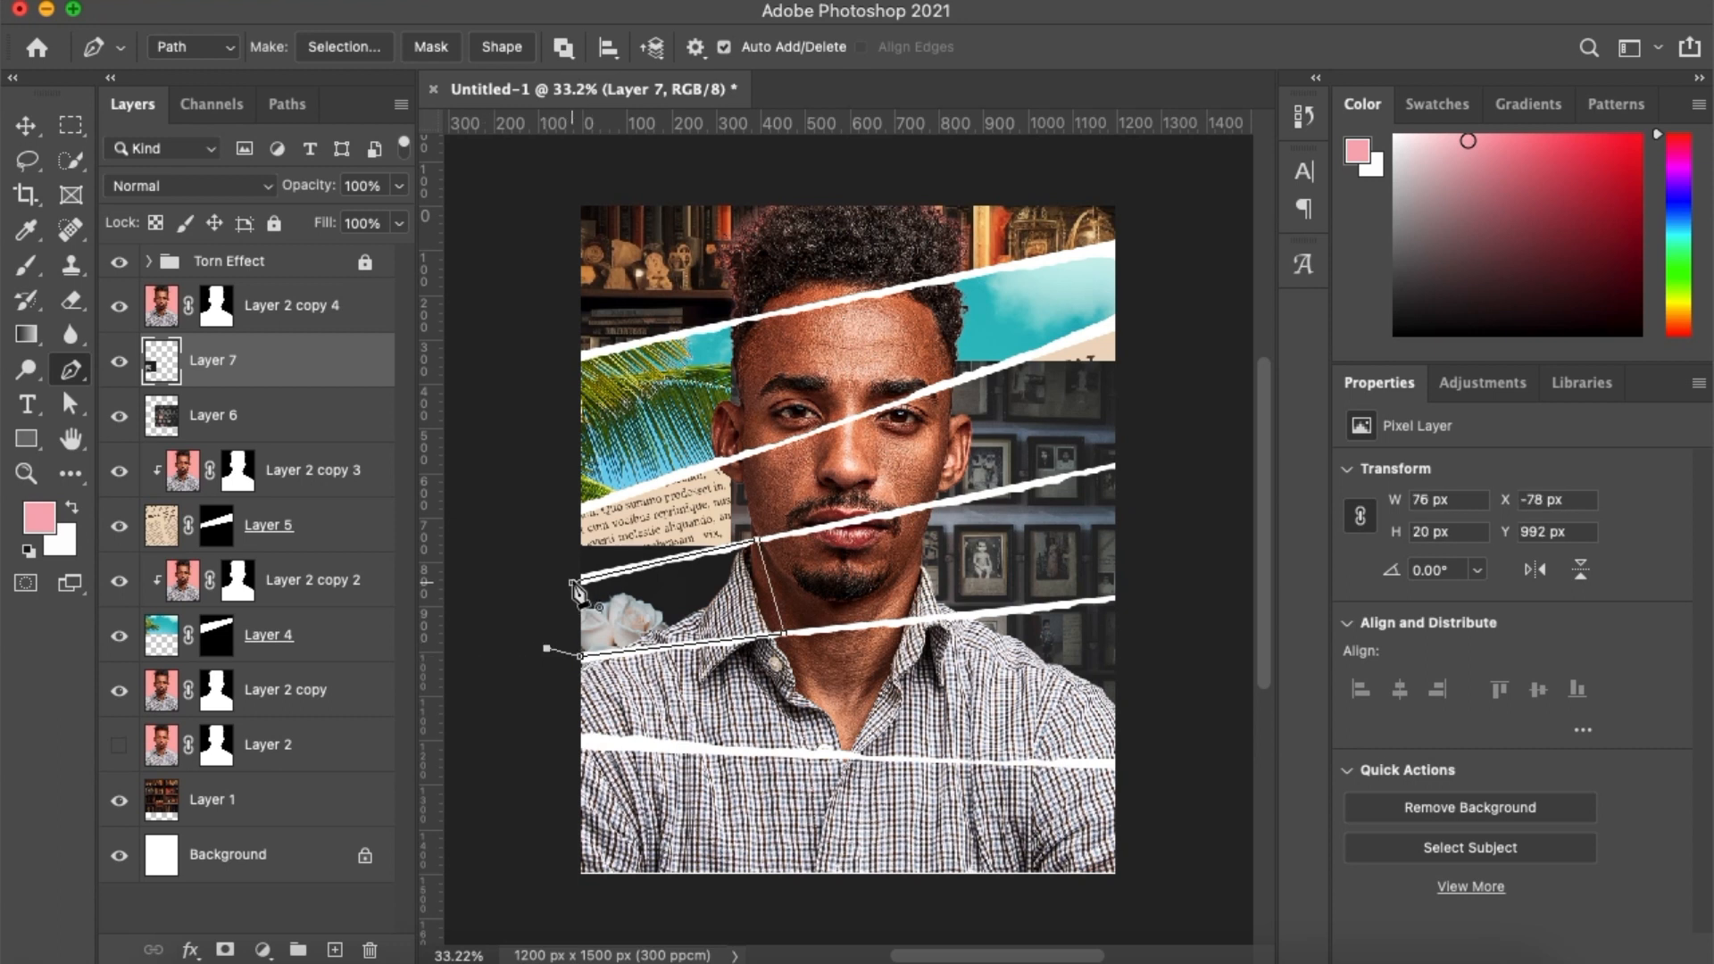
# Make a selection from the path around the roses and mask the rose layer with it
pyautogui.rightClick(696, 610)
pyautogui.click(741, 723)
pyautogui.press('Return')
pyautogui.click(225, 950)
# Select the photo-frames layer and draw a closed Pen path around its side of the band between the third and fourth torn strips
pyautogui.click(251, 420)
pyautogui.click(1120, 465)
pyautogui.click(917, 509)
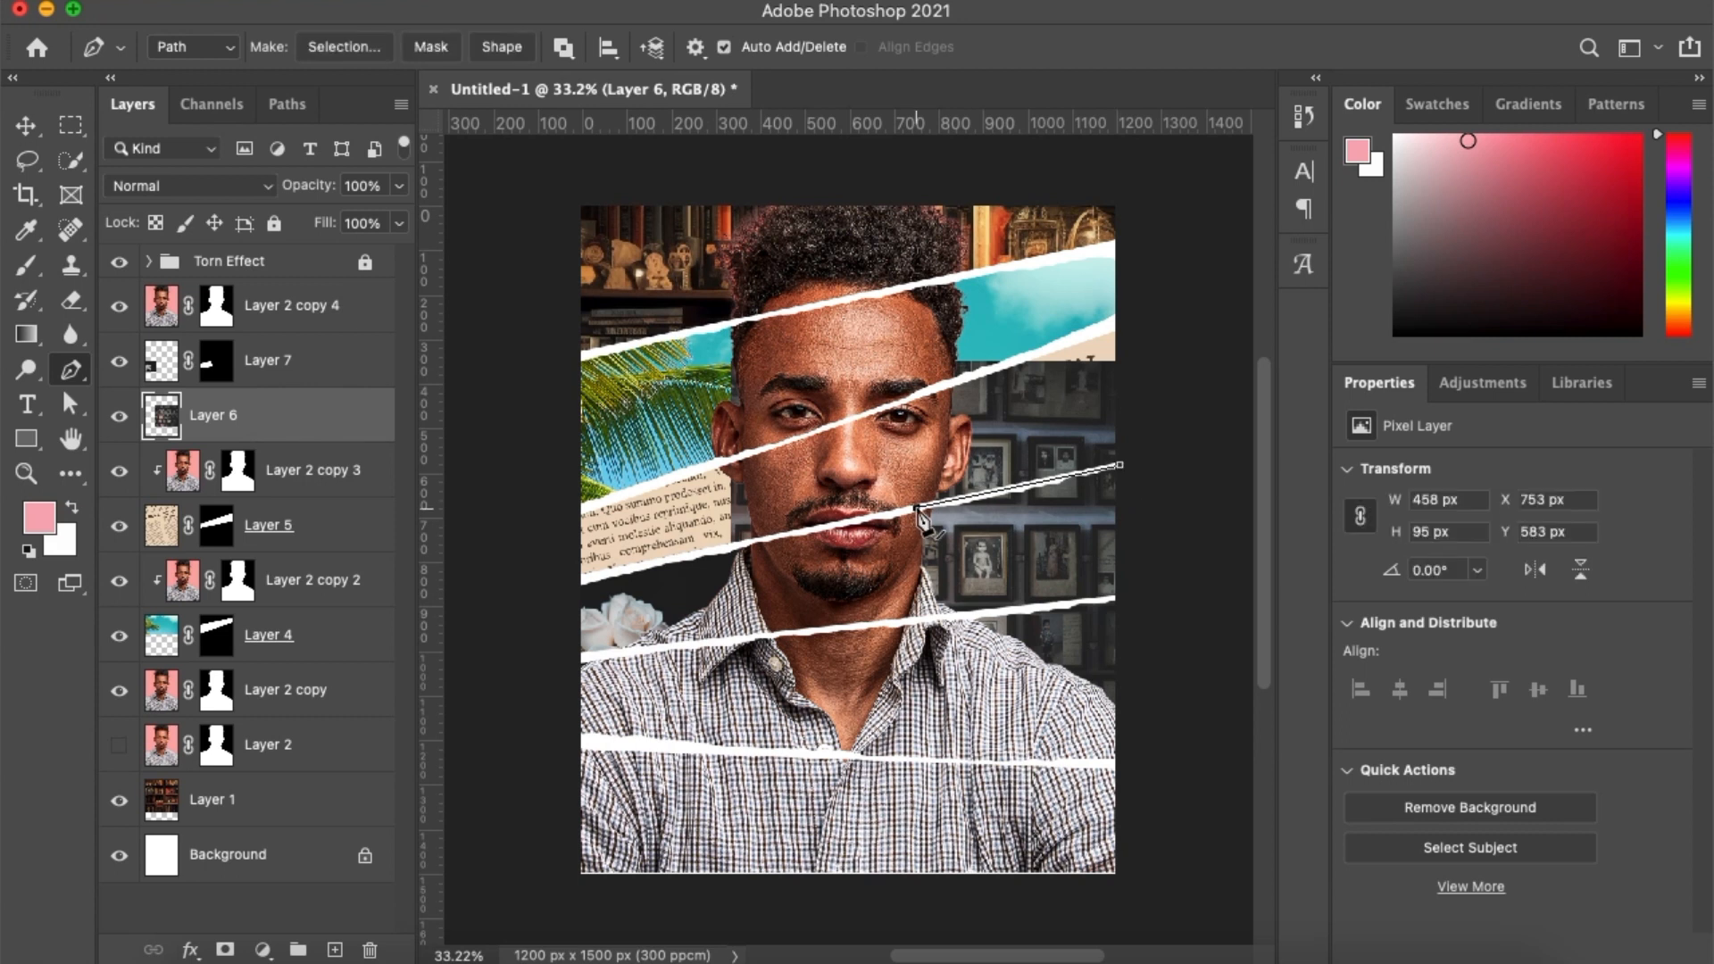
pyautogui.click(902, 621)
pyautogui.click(1119, 599)
pyautogui.click(1146, 588)
pyautogui.click(1145, 480)
pyautogui.click(1120, 465)
# Convert the path to a selection and mask the photo-frames layer with it
pyautogui.rightClick(998, 549)
pyautogui.click(1078, 681)
pyautogui.press('Return')
pyautogui.click(225, 949)
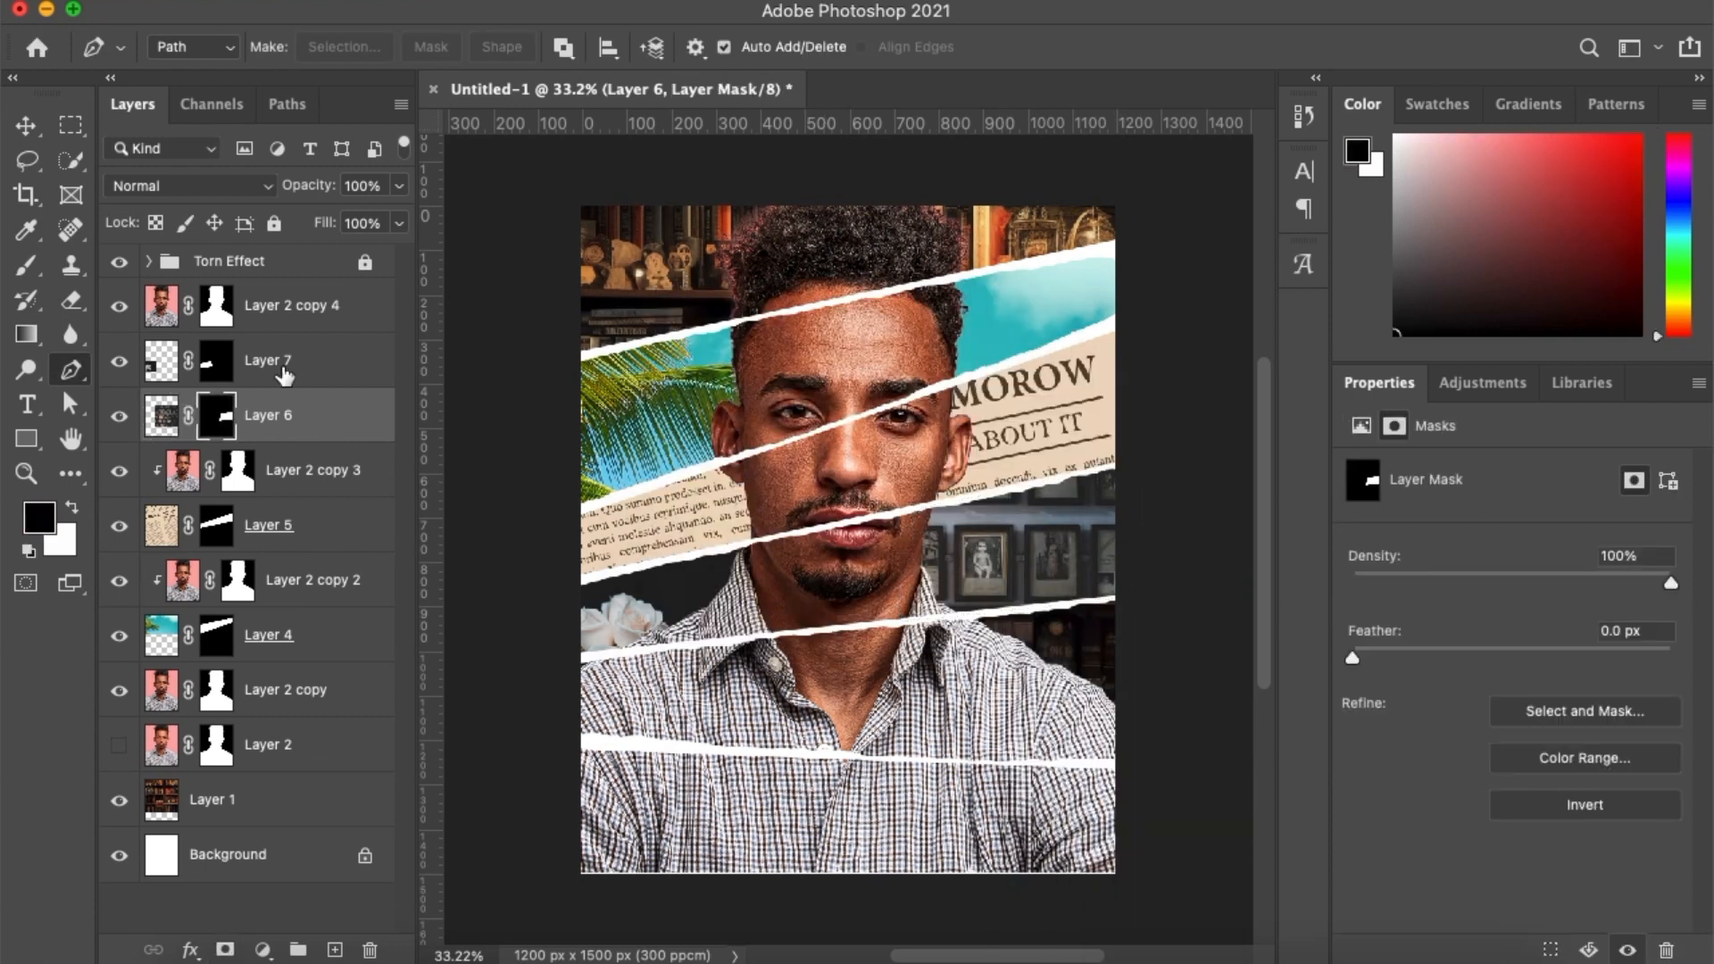
# Group the masked rose and photo-frames layers and clip the top portrait copy to the group
pyautogui.keyDown('shift'); pyautogui.click(284, 375); pyautogui.keyUp('shift')
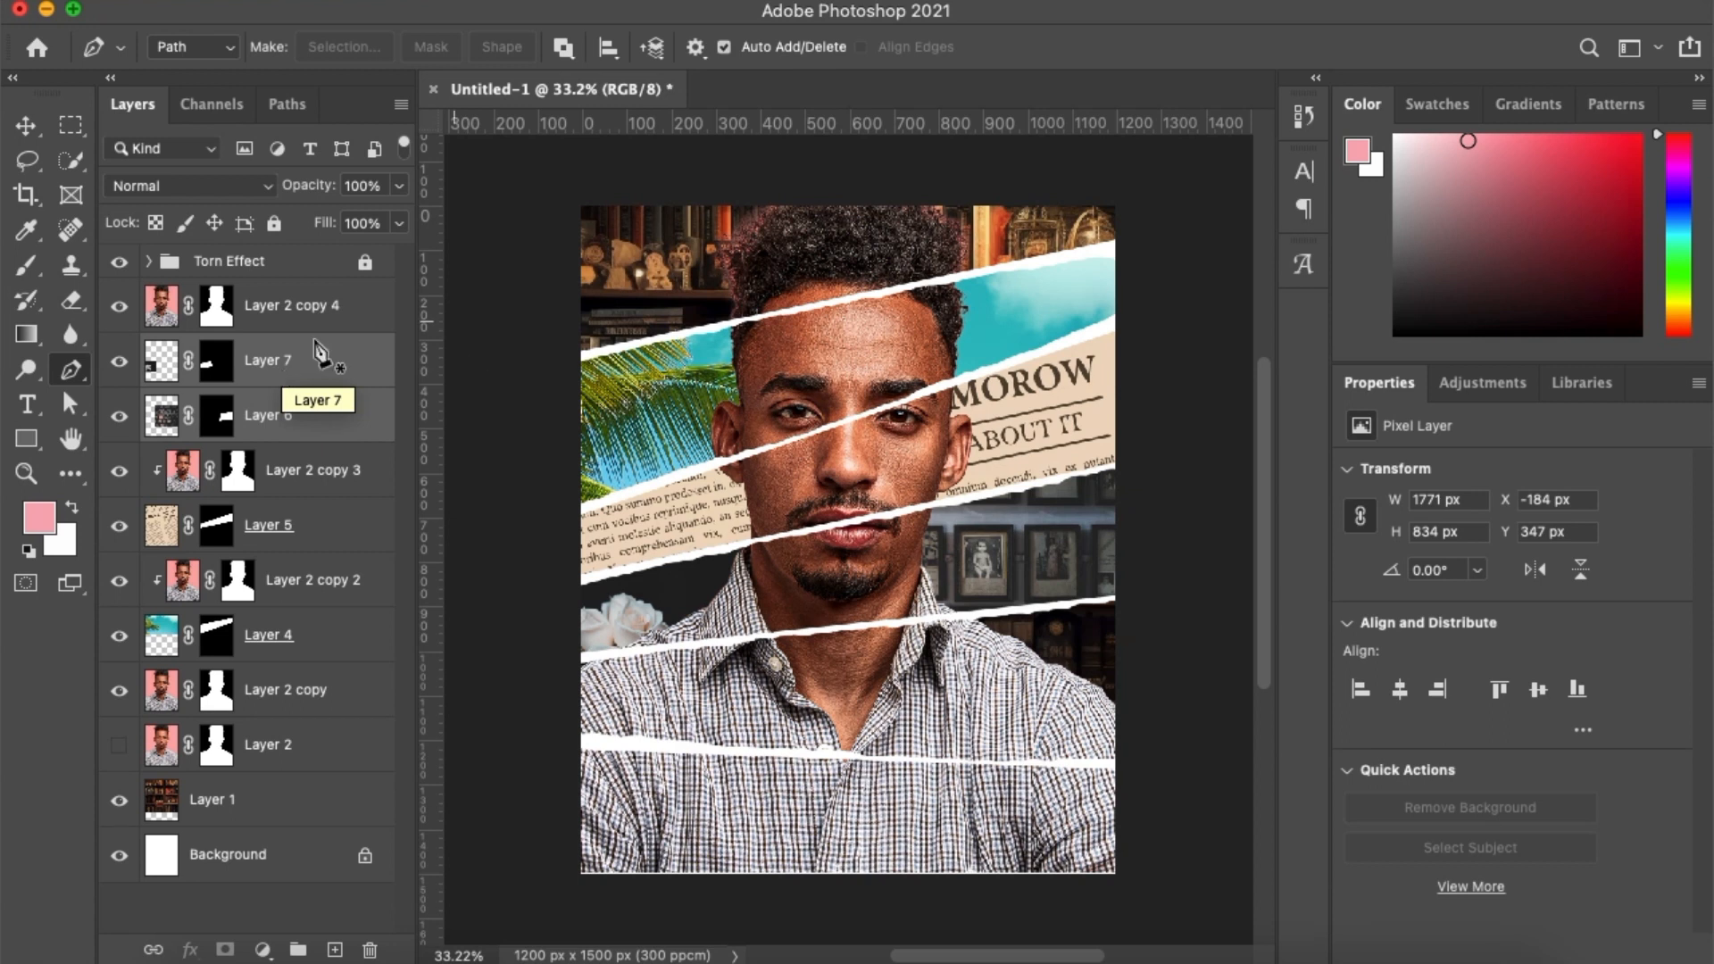
pyautogui.press('super+g')
pyautogui.click(279, 308)
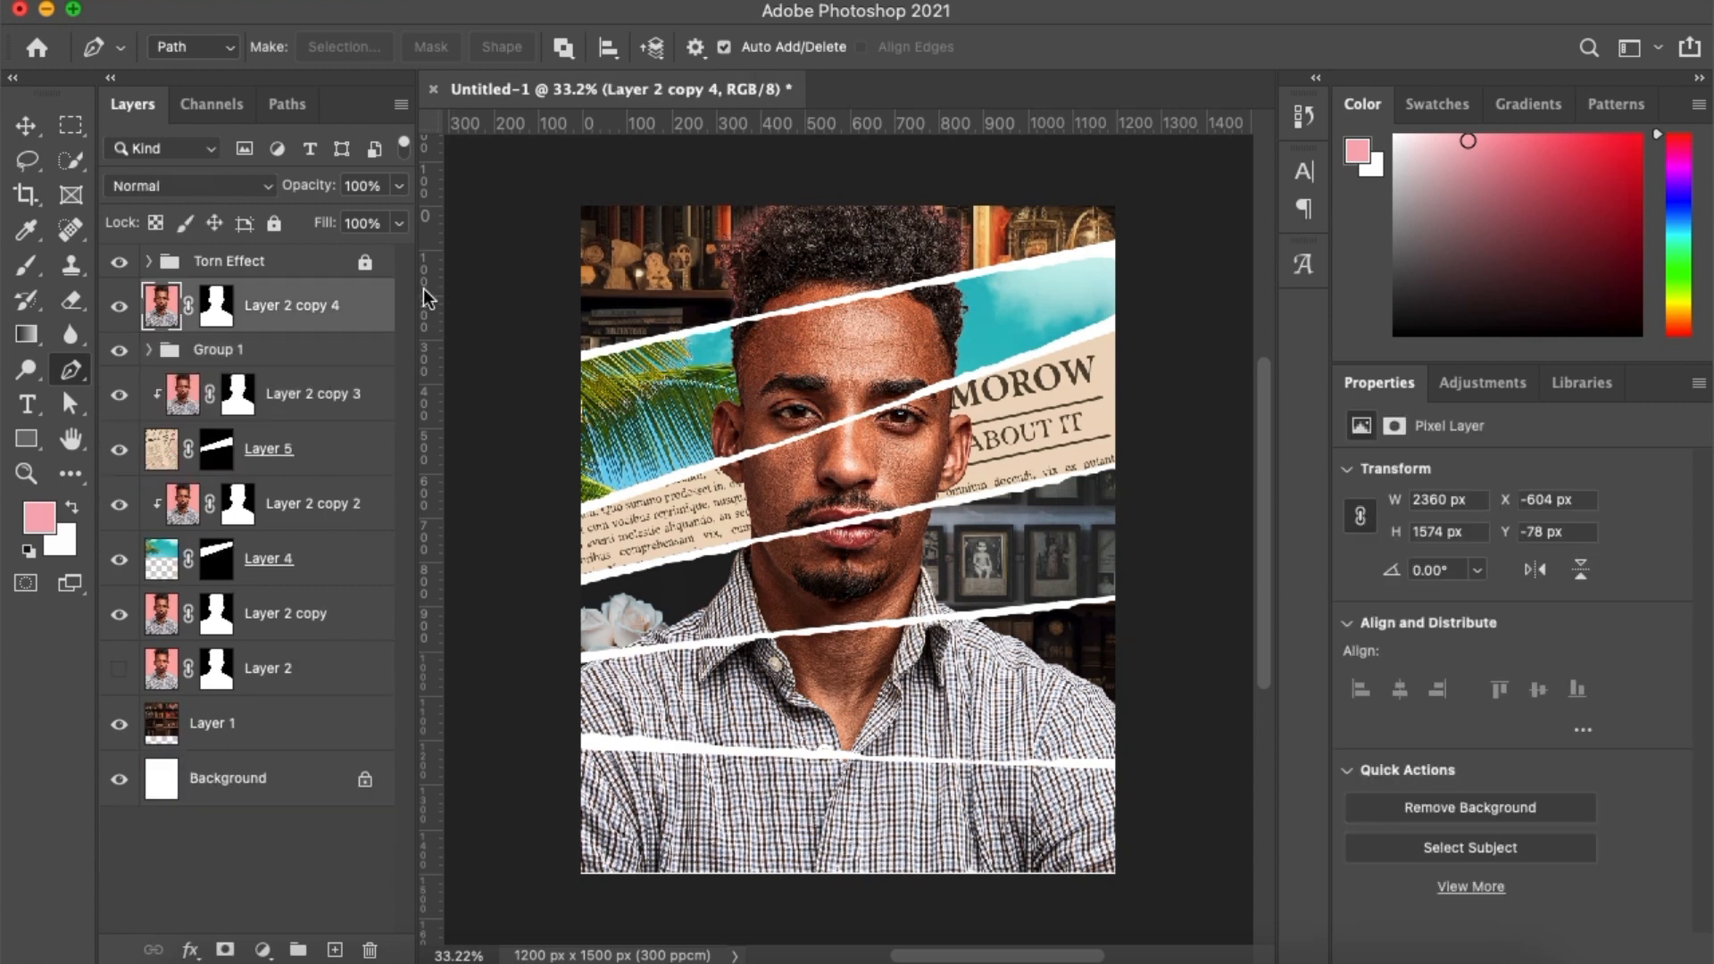
pyautogui.press('super+alt+g')
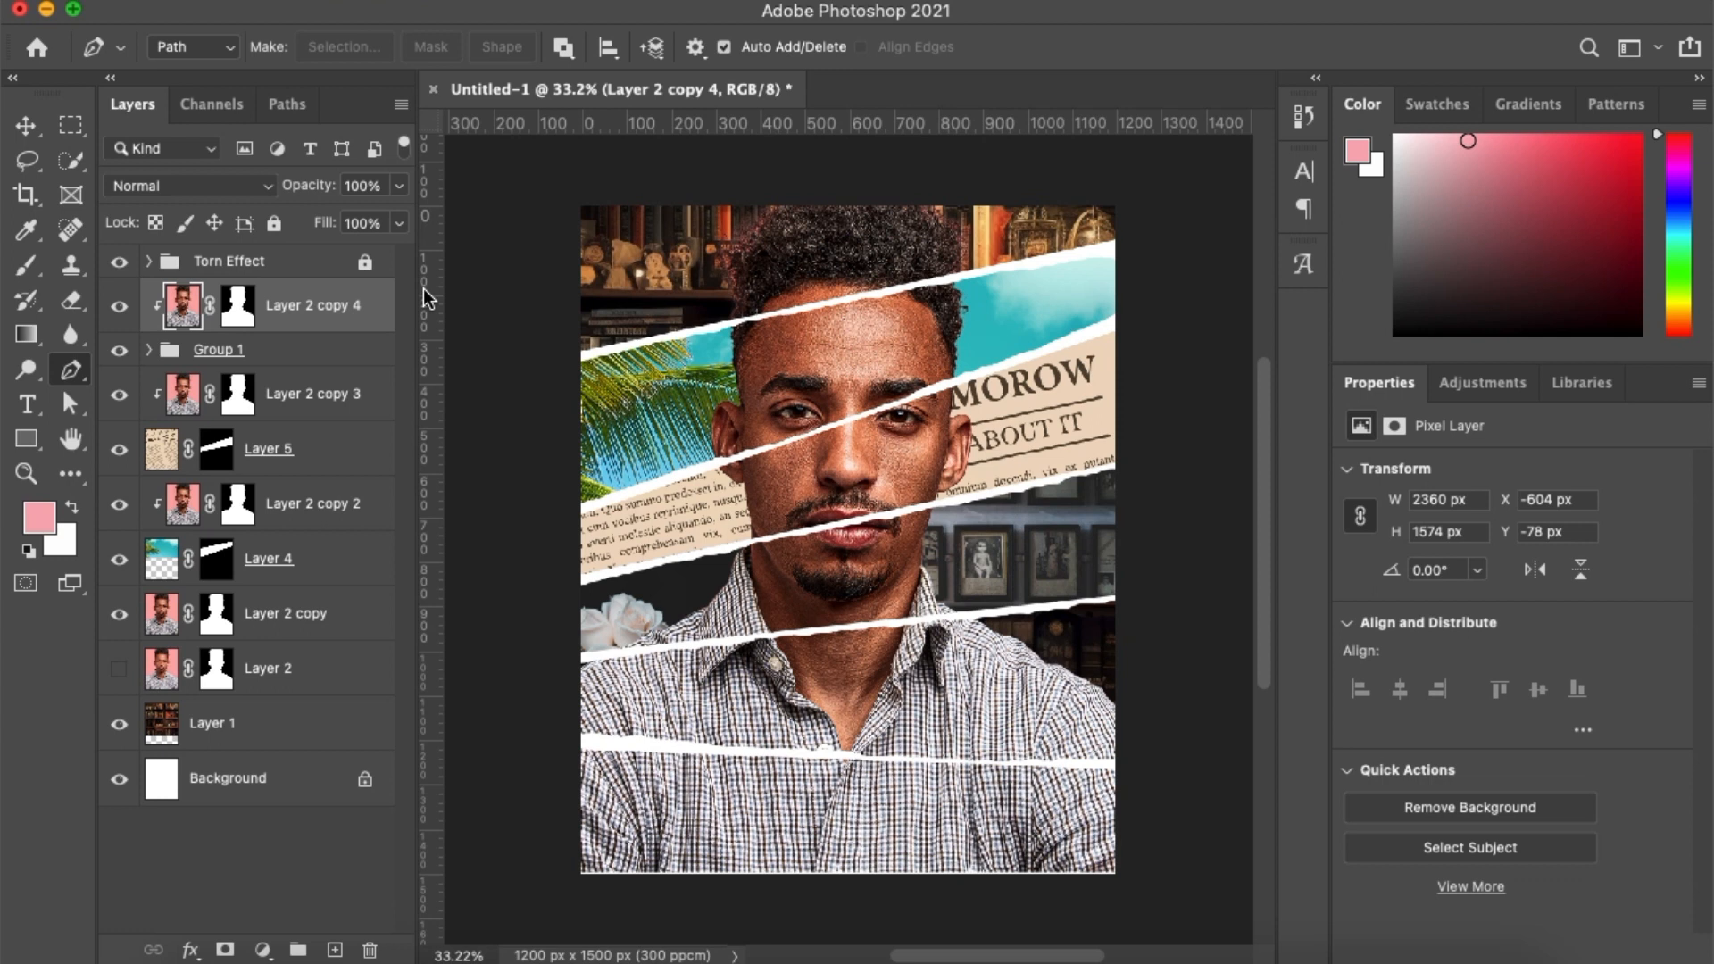
# Duplicate the portrait clipped to the group and pick the d2076d3ce…76b.png image from the Thriller Poster folder in Finder
pyautogui.press('super+j')
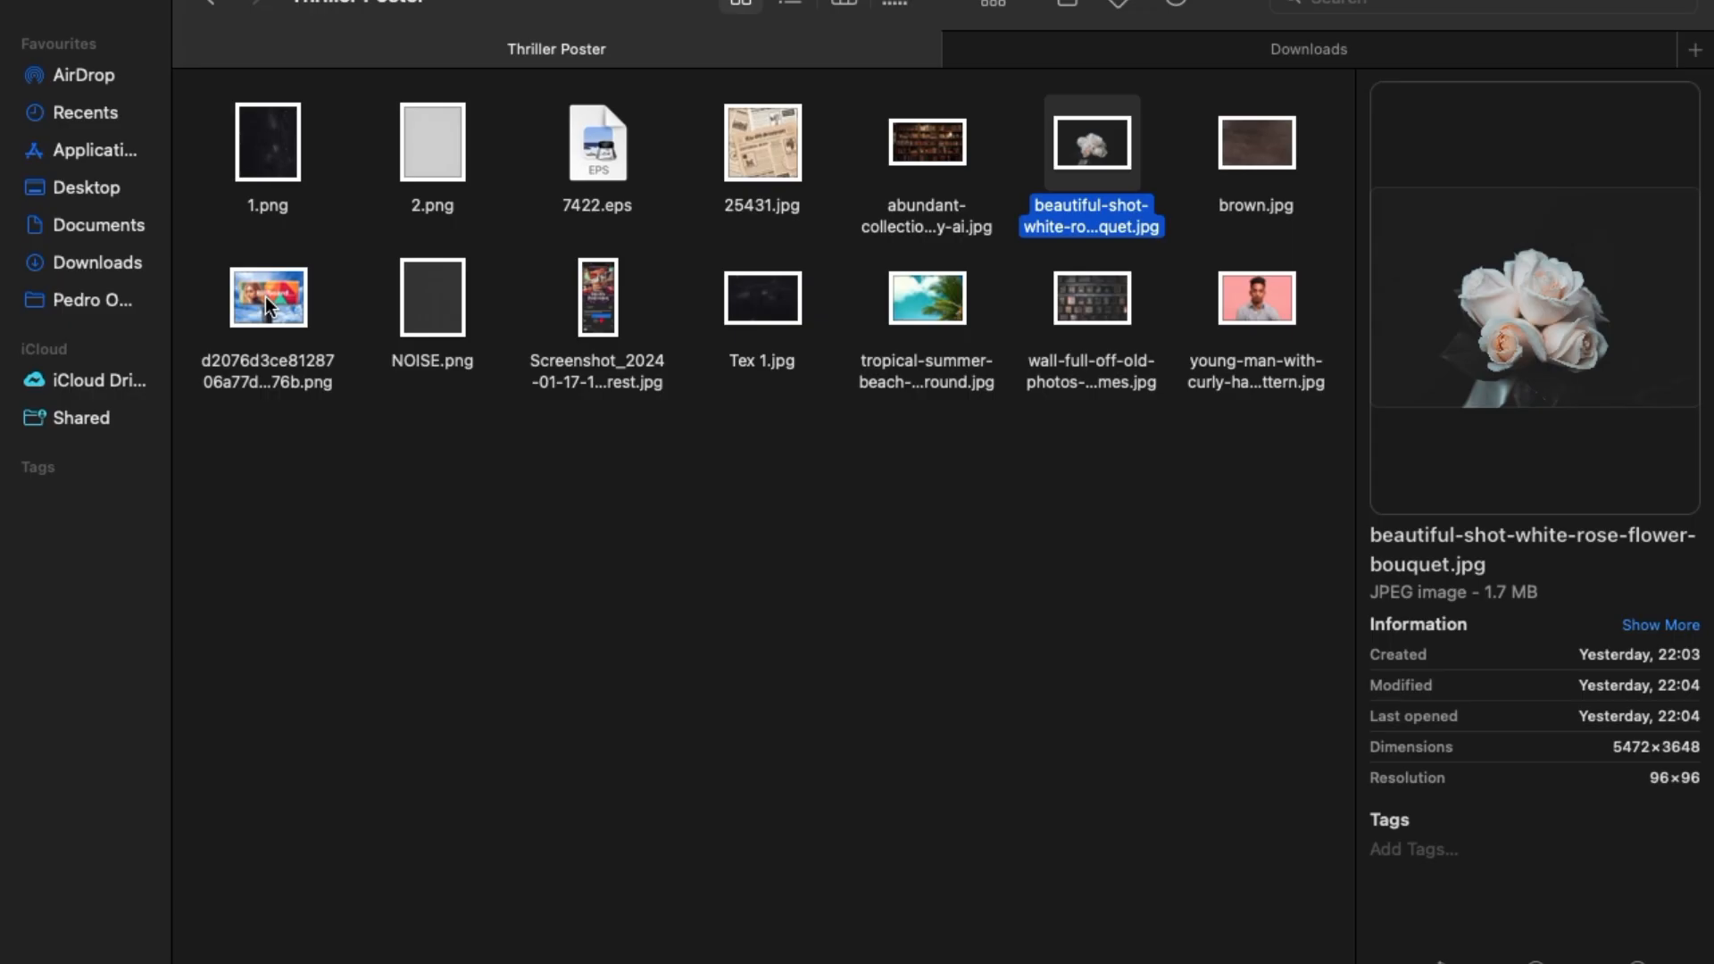
pyautogui.click(268, 298)
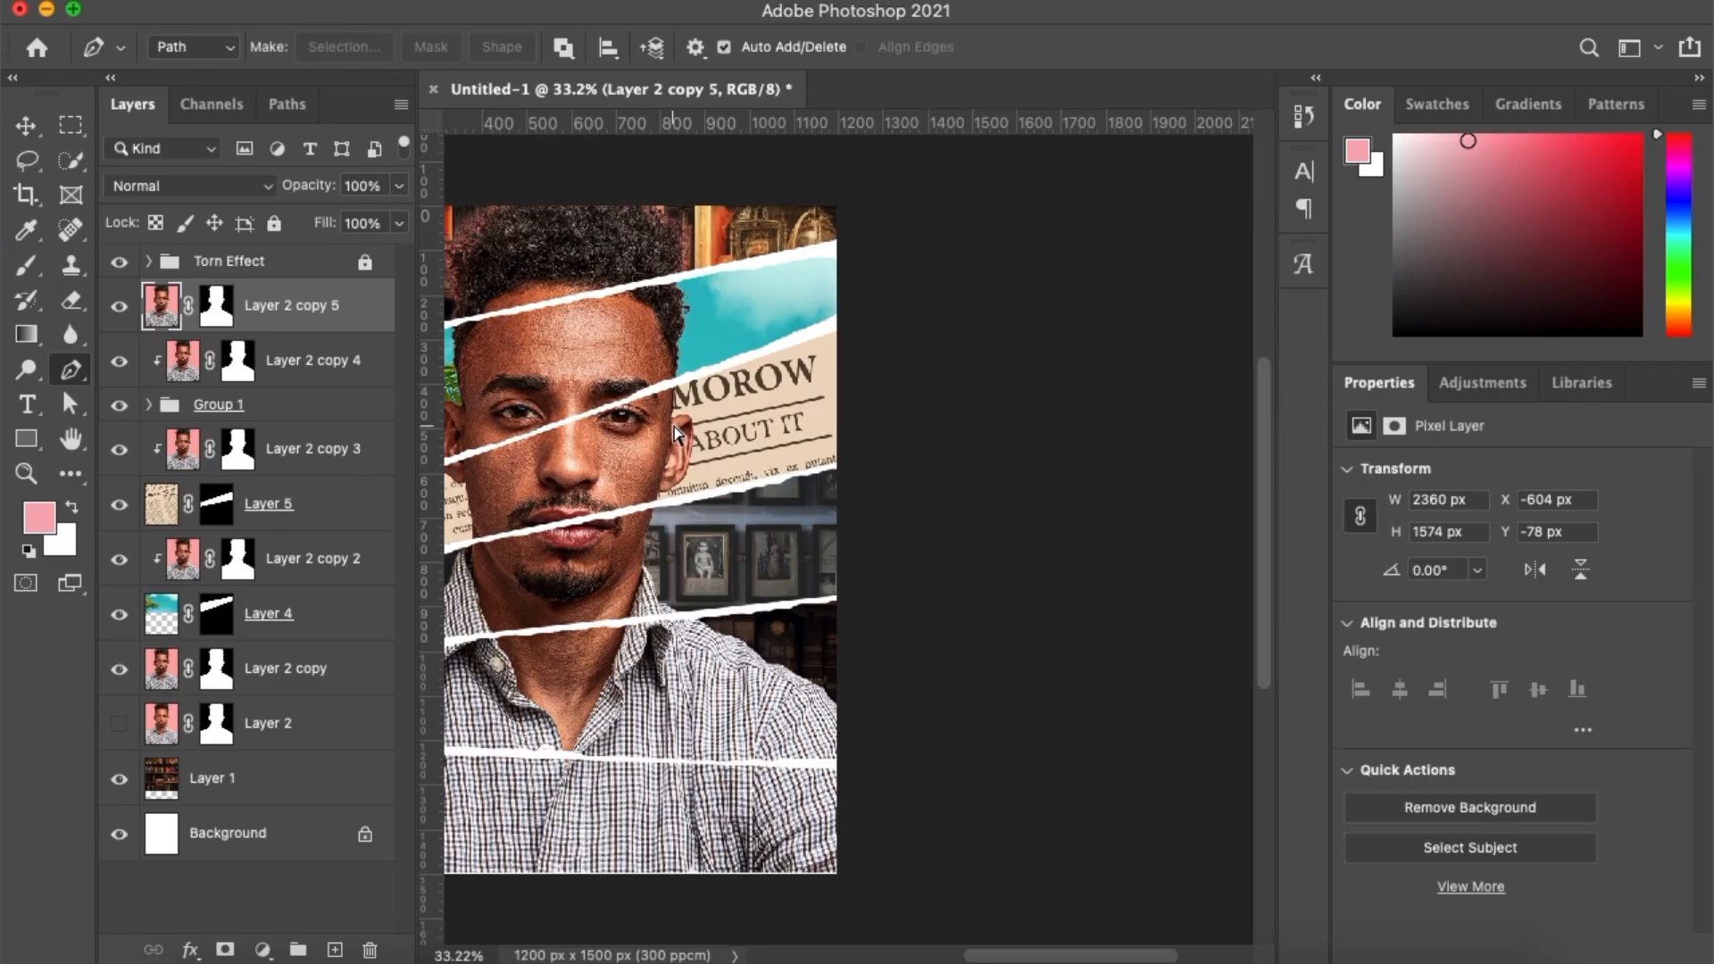
# Paste the billboard image beneath the topmost portrait copy, enlarge it to about 1276 × 970 px and place it over the poster's lower right
pyautogui.scroll(2, 848, 536)
pyautogui.click(322, 370)
pyautogui.press('super+v')
pyautogui.press('super+t')
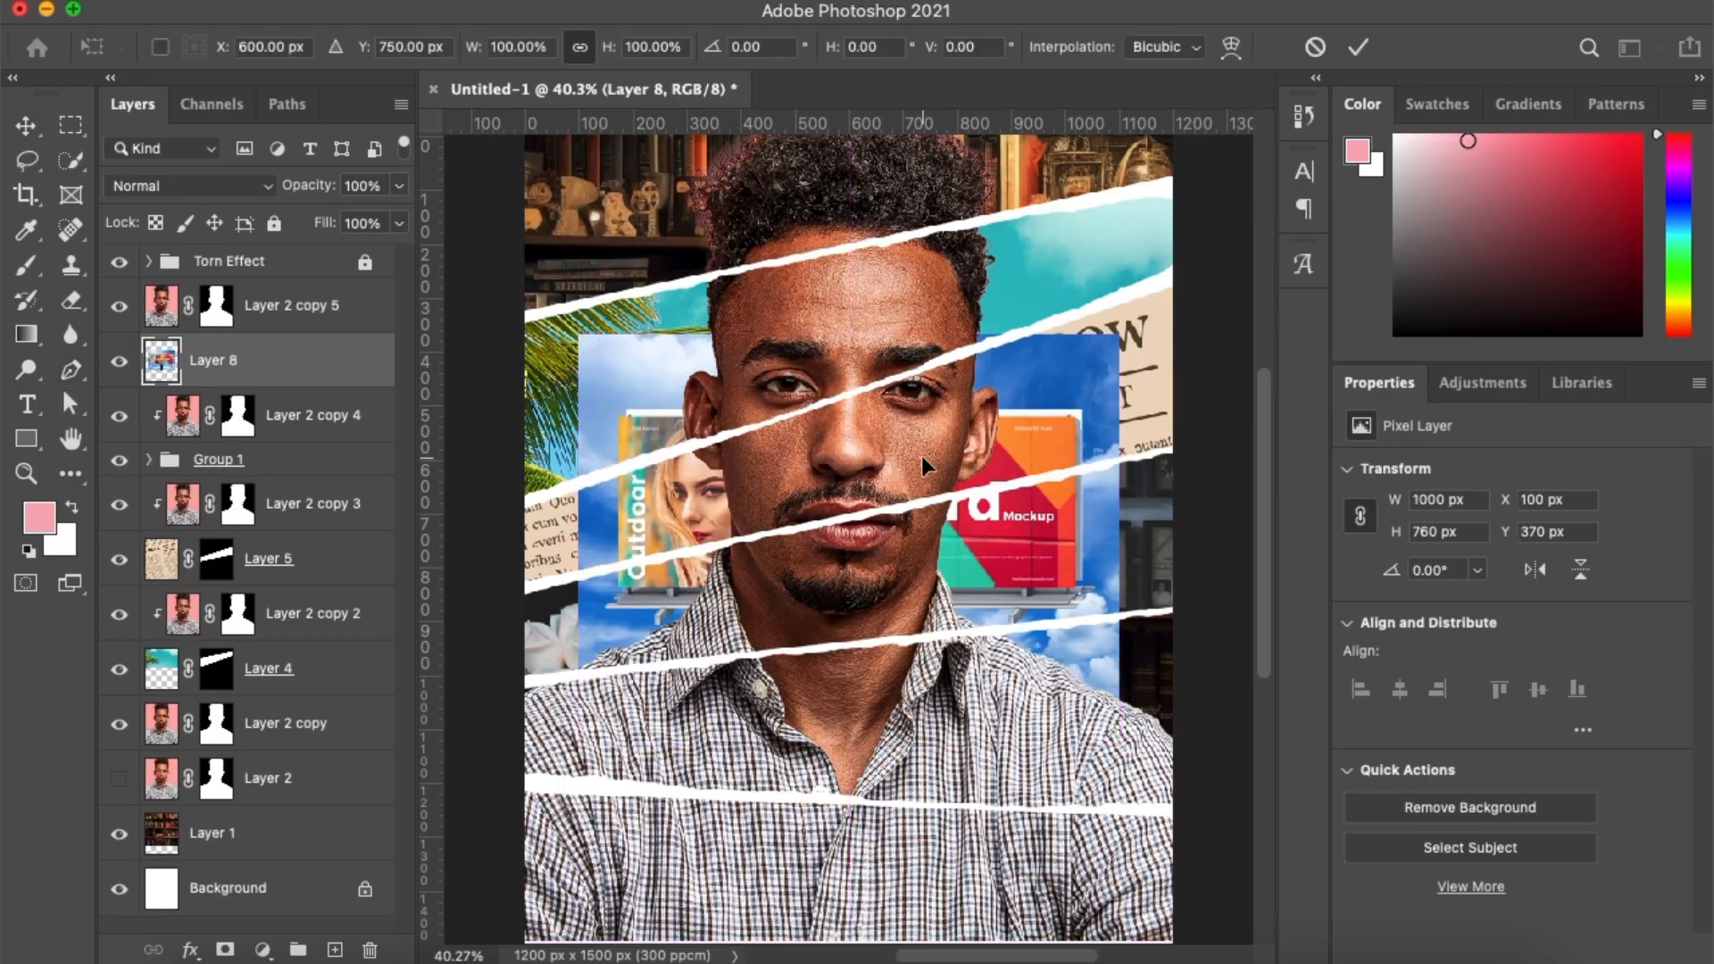
pyautogui.scroll(-3, 938, 442)
pyautogui.moveTo(1020, 443); pyautogui.dragTo(1080, 582)
pyautogui.moveTo(905, 790); pyautogui.dragTo(905, 901)
pyautogui.press('Return')
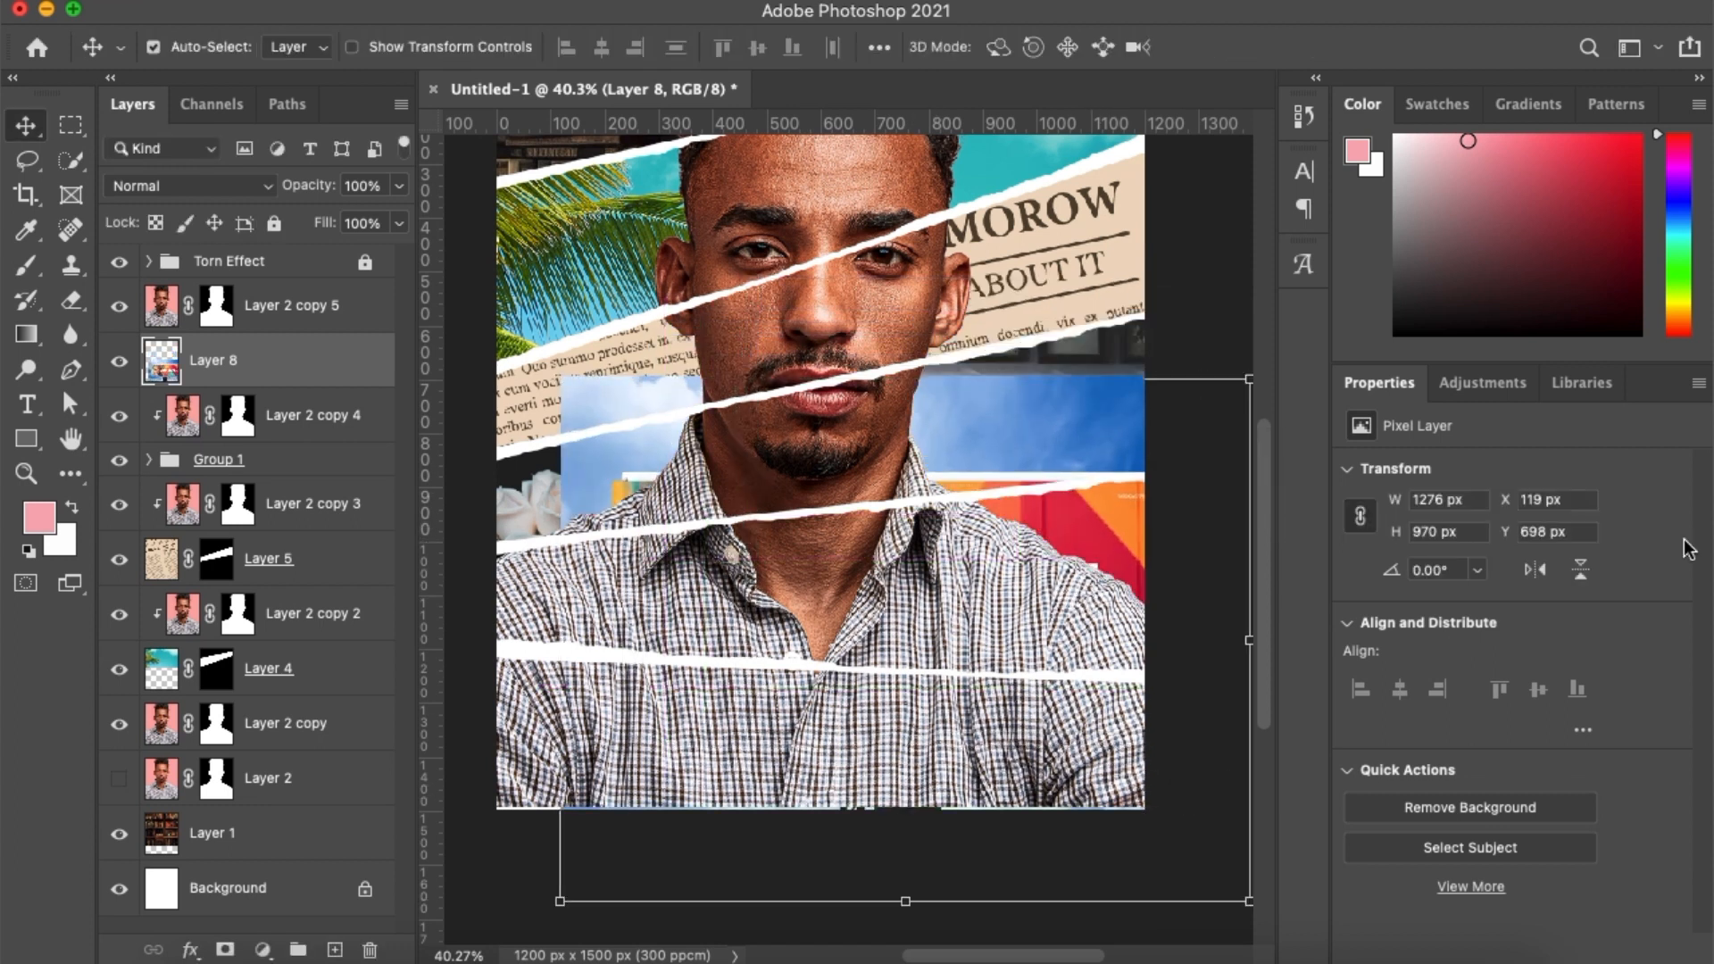
# Rotate the billboard image slightly counter-clockwise to follow the fourth torn strip and nudge it downward
pyautogui.hotkey('ctrl', 't')
pyautogui.moveTo(1103, 332); pyautogui.dragTo(1081, 306)
pyautogui.press('Return')
pyautogui.hotkey('shift', 'Down')
pyautogui.hotkey('shift', 'Down')
pyautogui.press('Down')
pyautogui.press('Down')
pyautogui.press('Down')
pyautogui.press('Down')
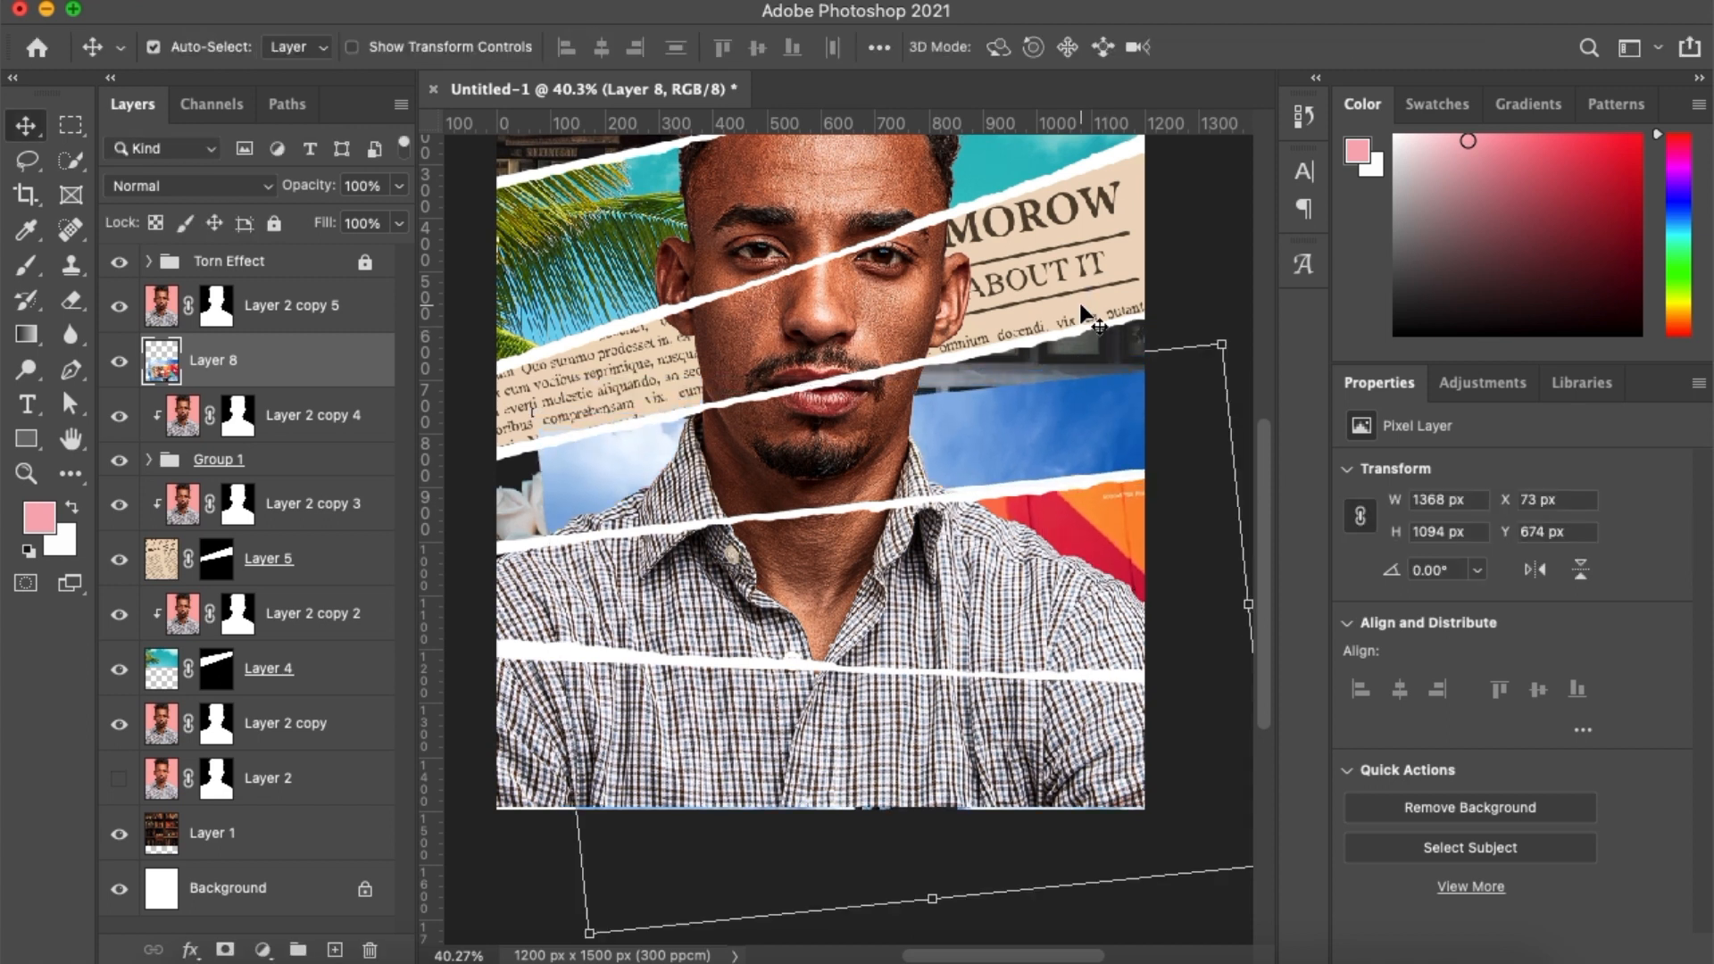
# Draw a closed Pen path around the right side of the band between the fourth and fifth torn strips
pyautogui.press('p')
pyautogui.click(1155, 474)
pyautogui.click(907, 501)
pyautogui.scroll(-2, 1161, 625)
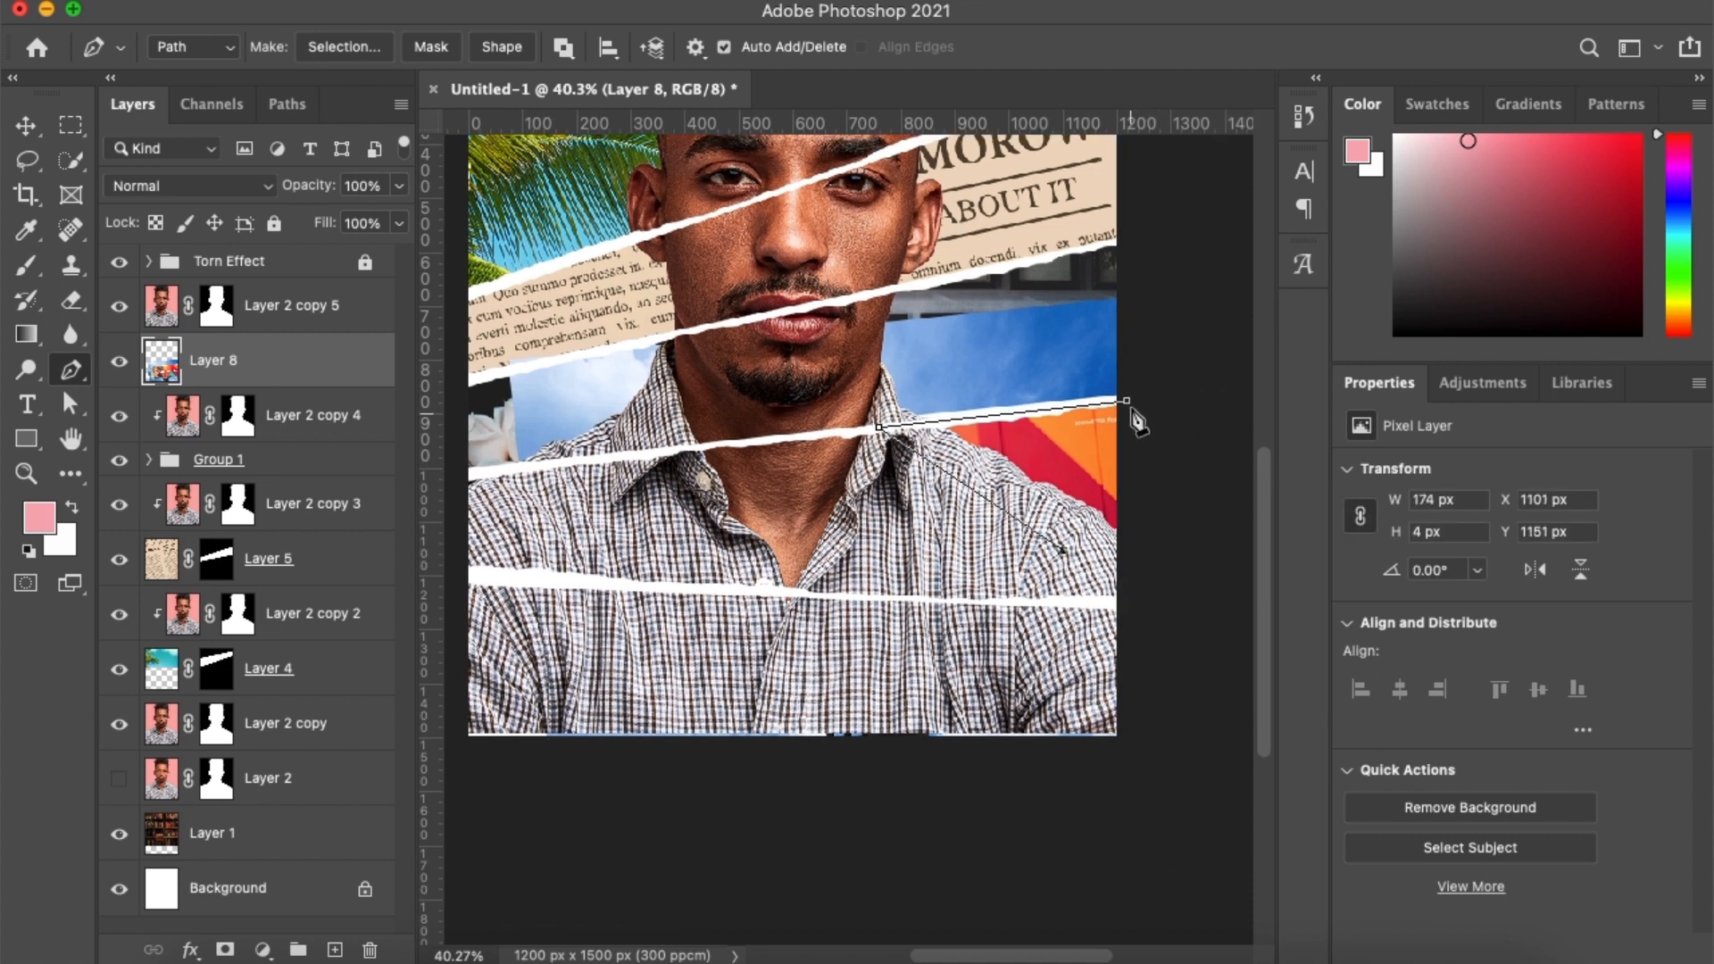
# Convert the path to a selection and mask the billboard layer with it
pyautogui.rightClick(1027, 458)
pyautogui.click(1103, 578)
pyautogui.press('Return')
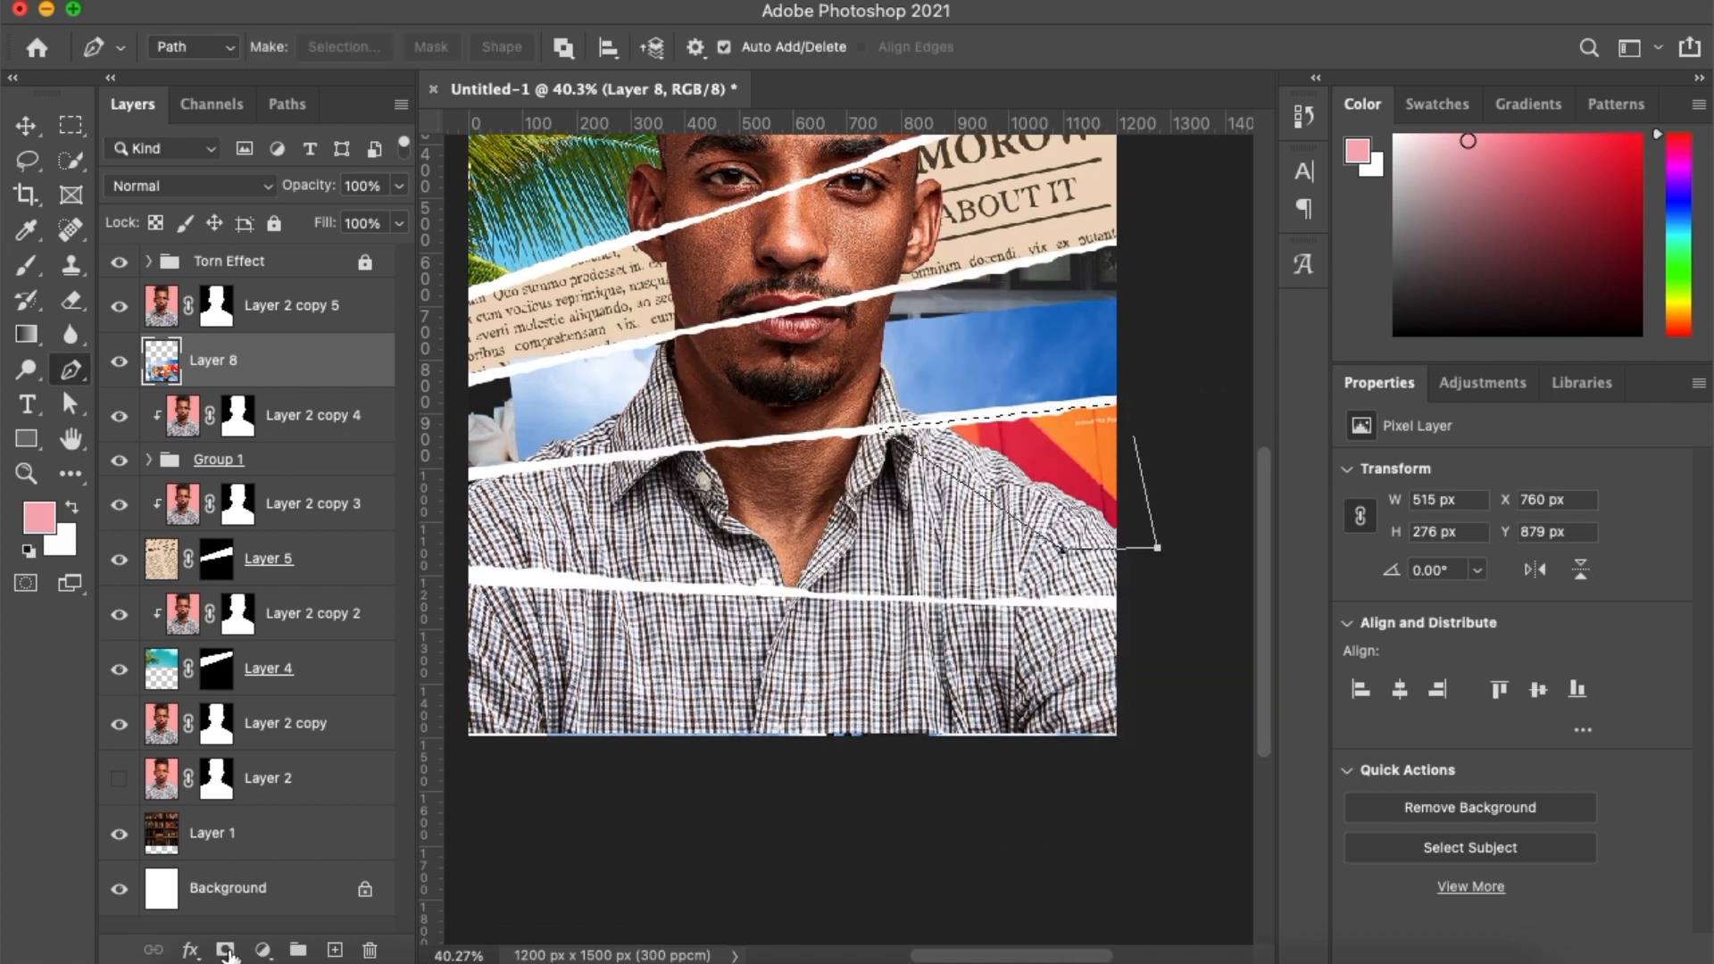
pyautogui.click(225, 950)
pyautogui.scroll(5, 993, 827)
pyautogui.hscroll(-1, 993, 827)
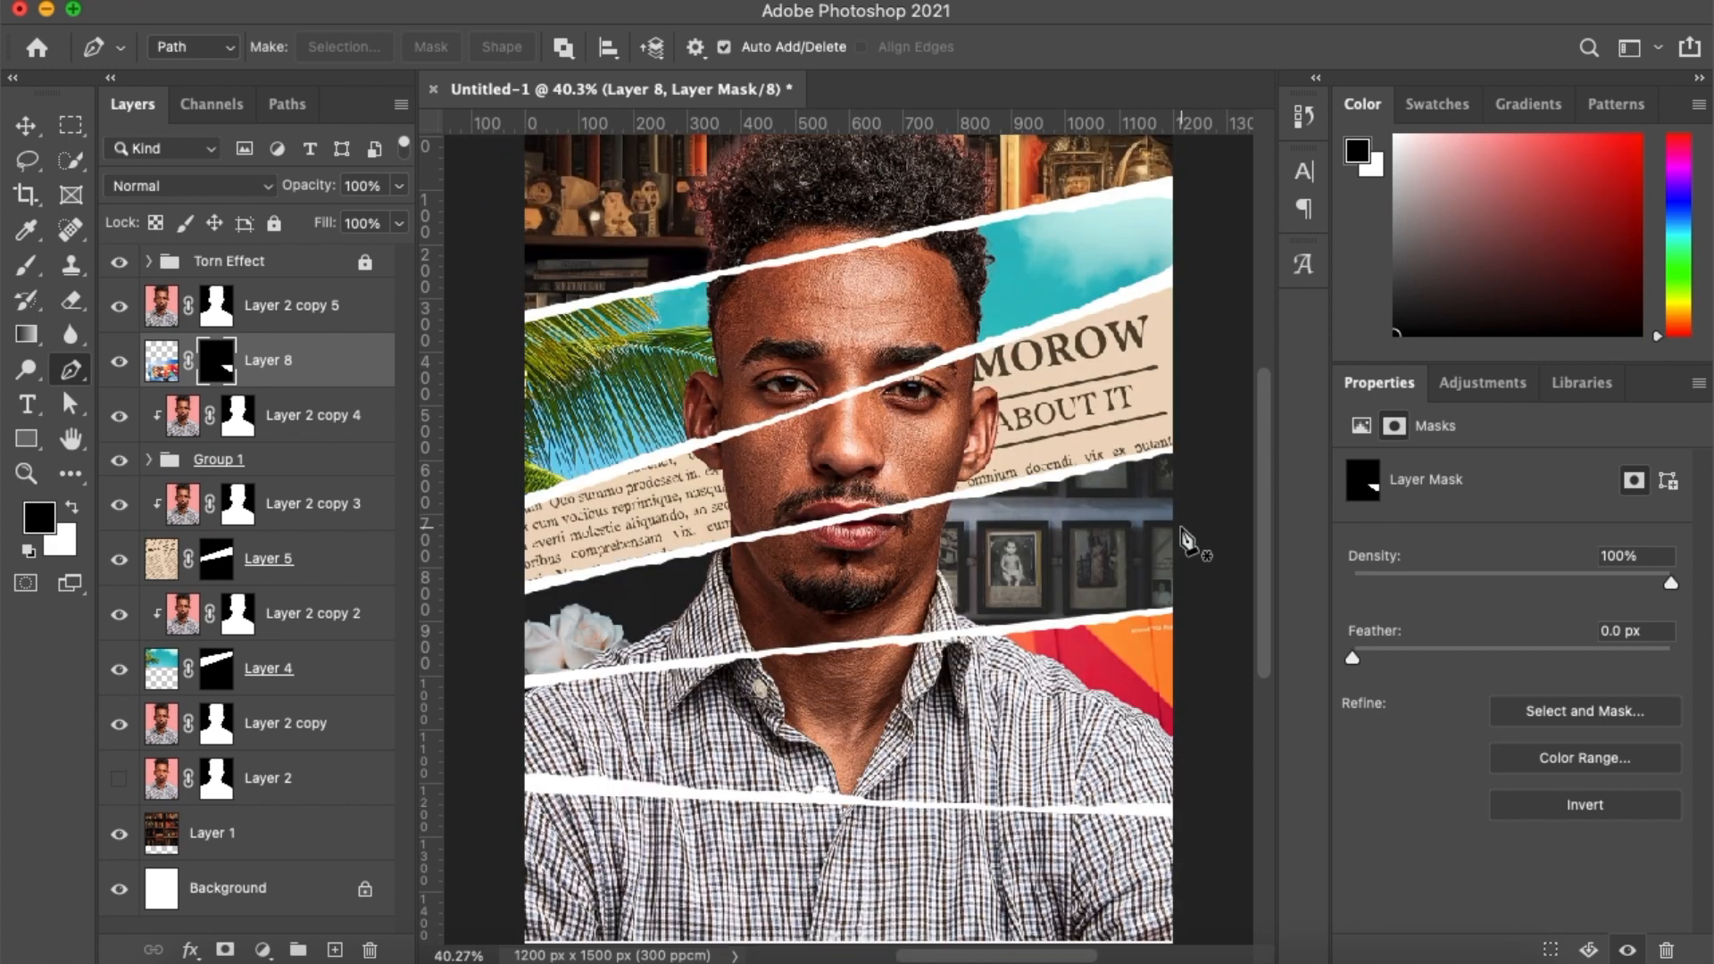
# Duplicate the bookshelf background layer, Layer 1, and hide the original
pyautogui.press('v')
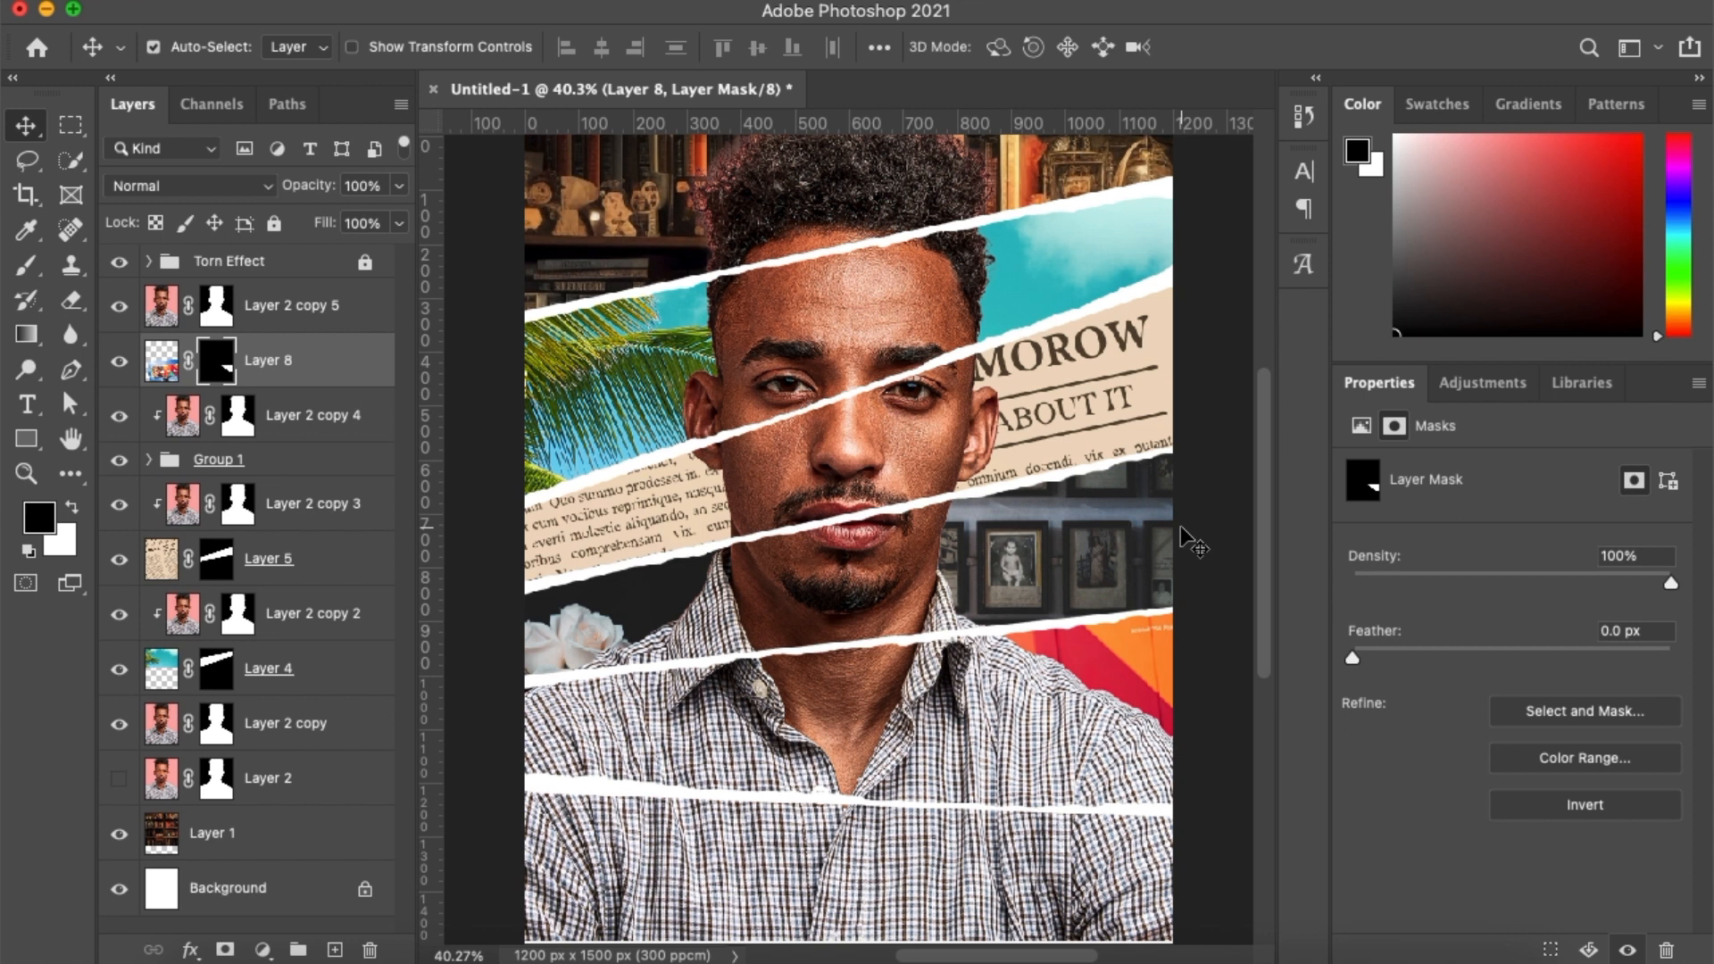
pyautogui.scroll(-3, 1180, 526)
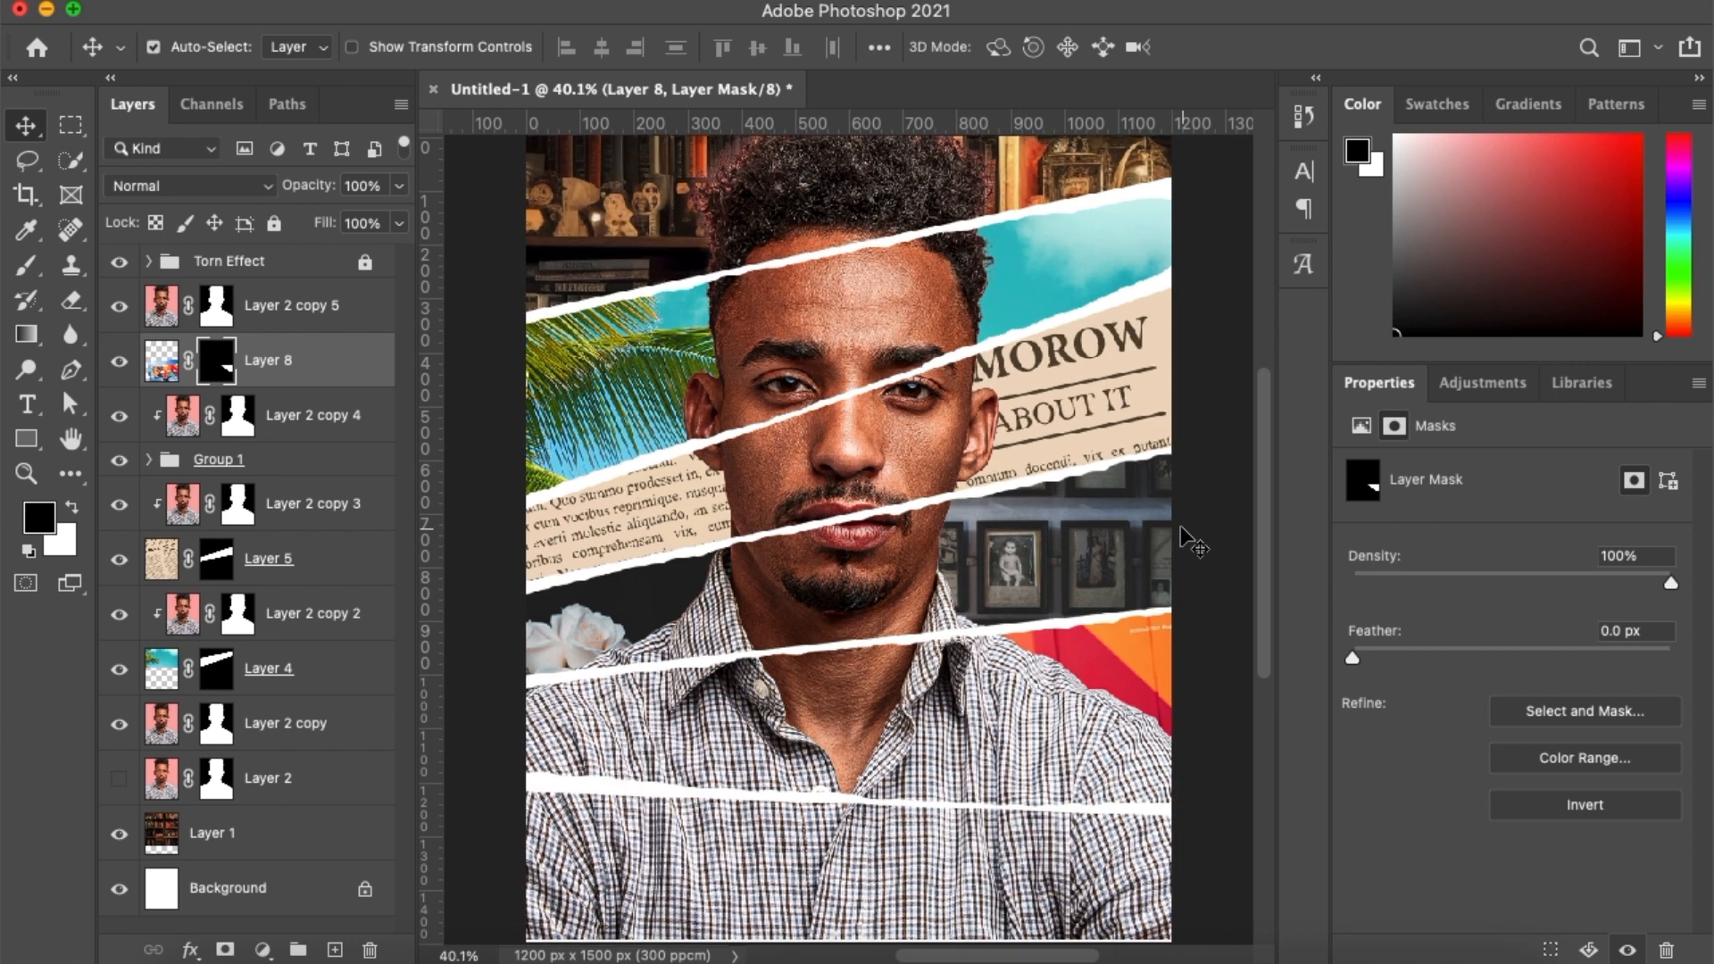
pyautogui.scroll(-2, 1192, 542)
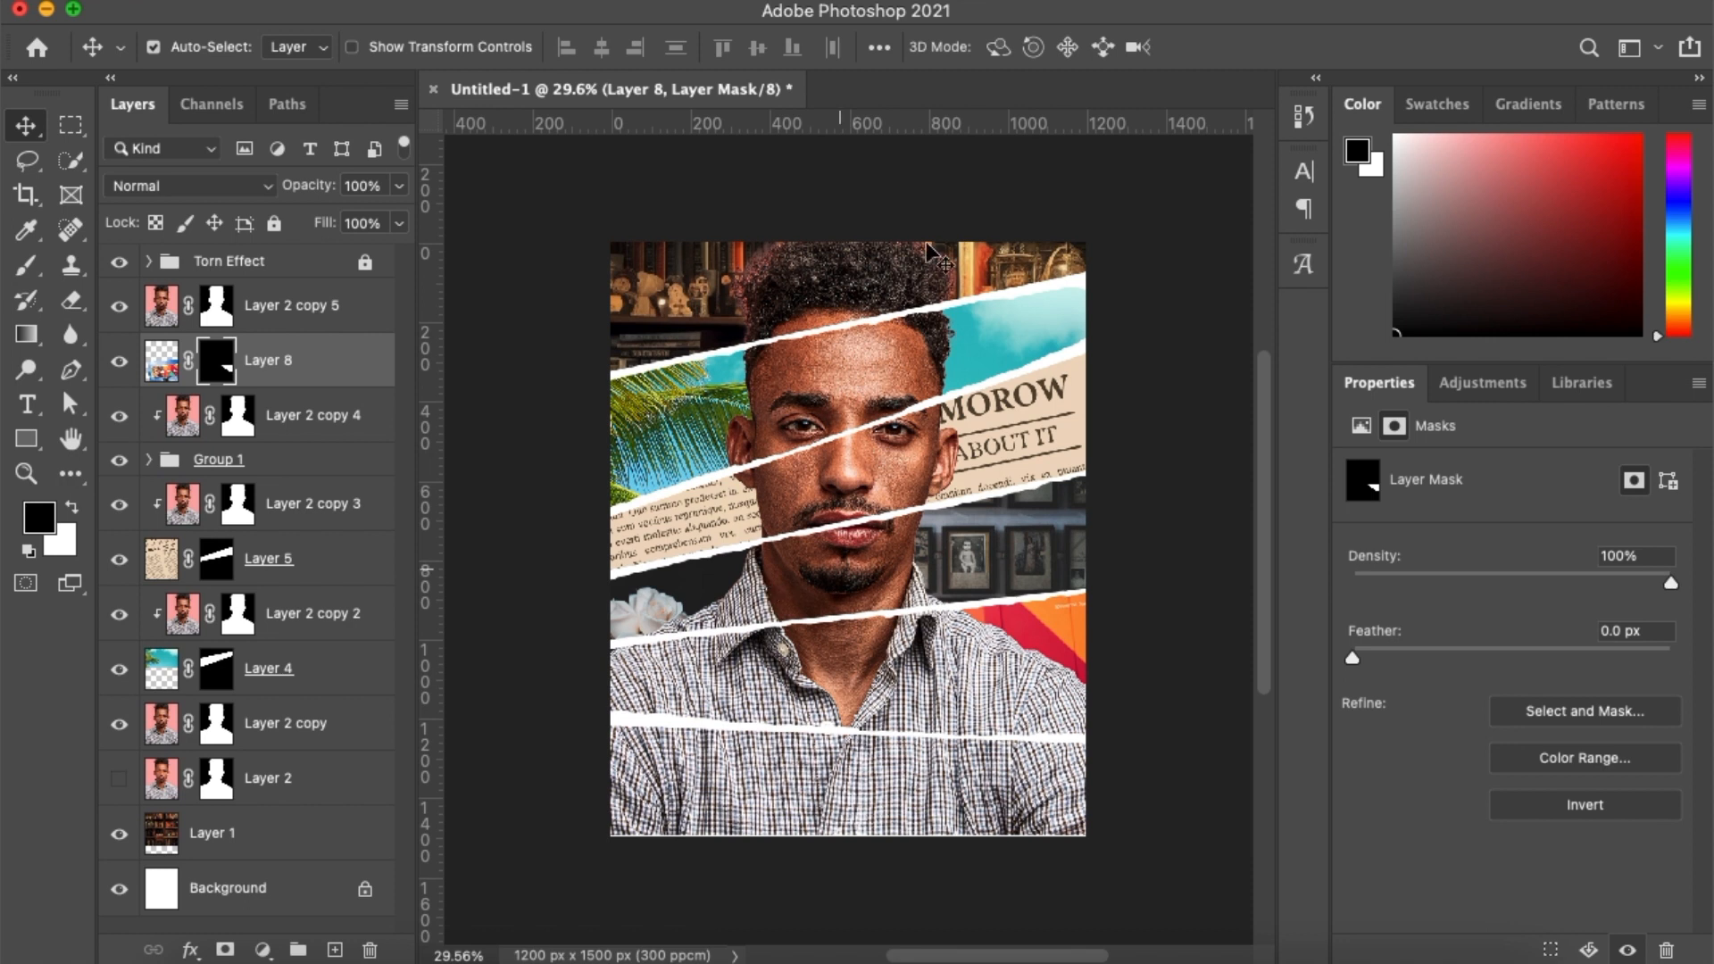
pyautogui.click(286, 833)
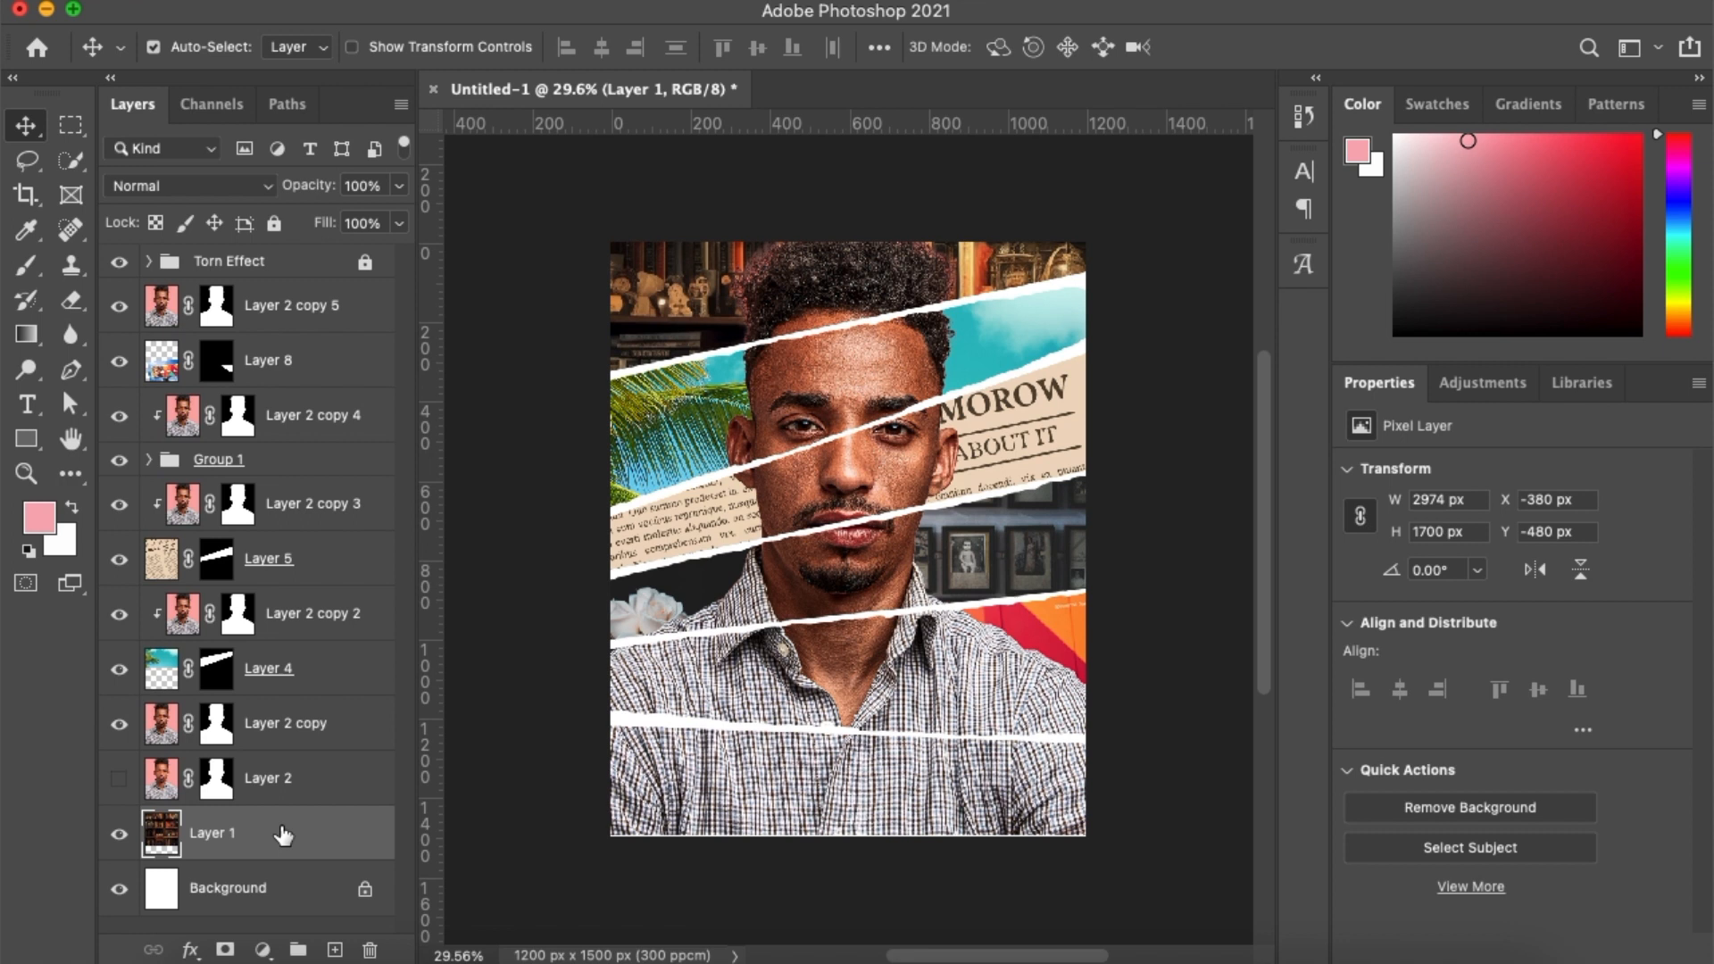
pyautogui.press('super+j')
pyautogui.click(119, 888)
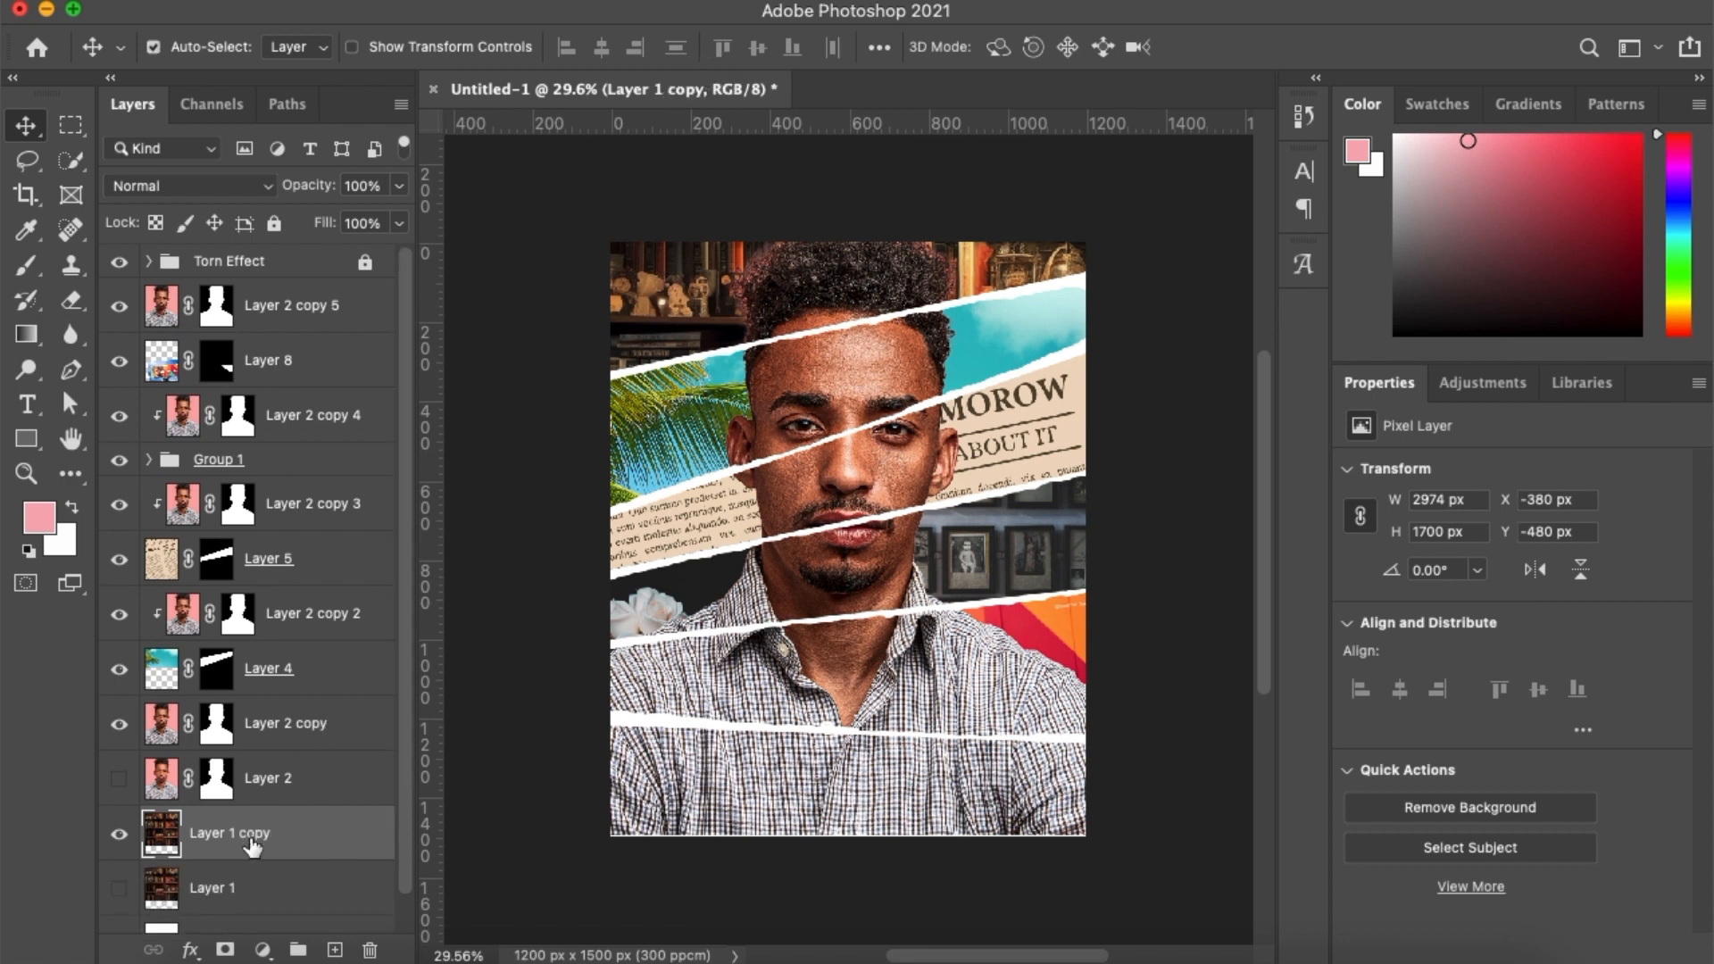
# Apply a slight Gaussian Blur to the bookshelf copy
pyautogui.click(625, 3)
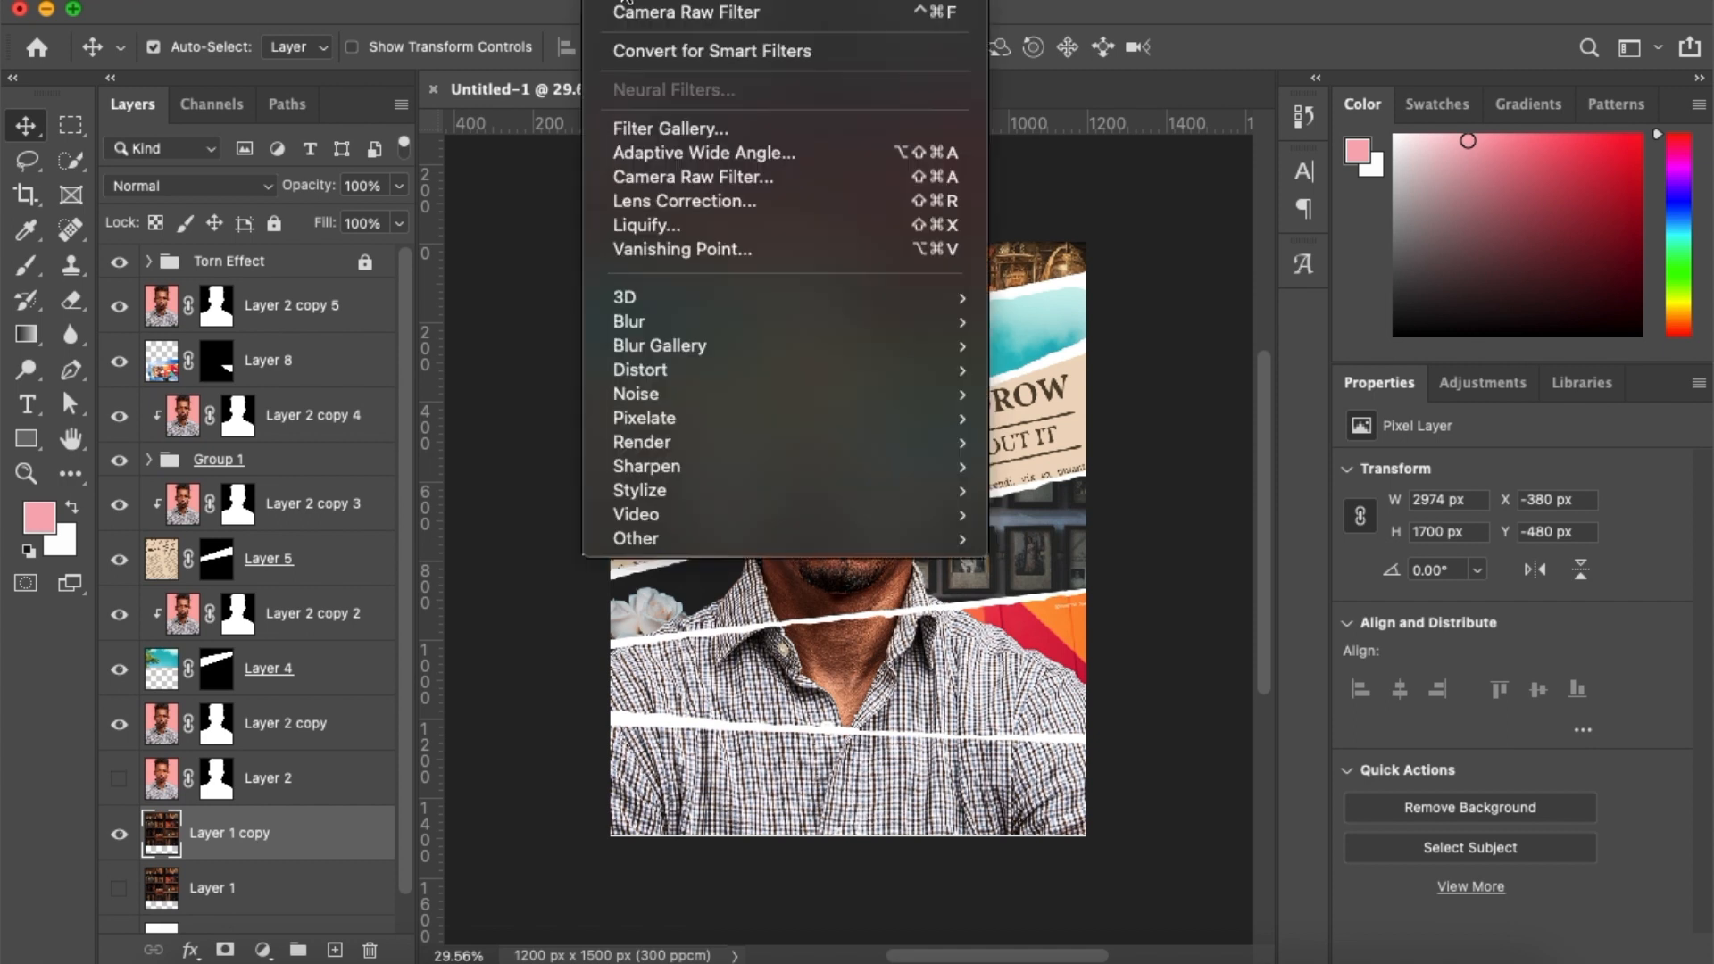
pyautogui.moveTo(962, 329)
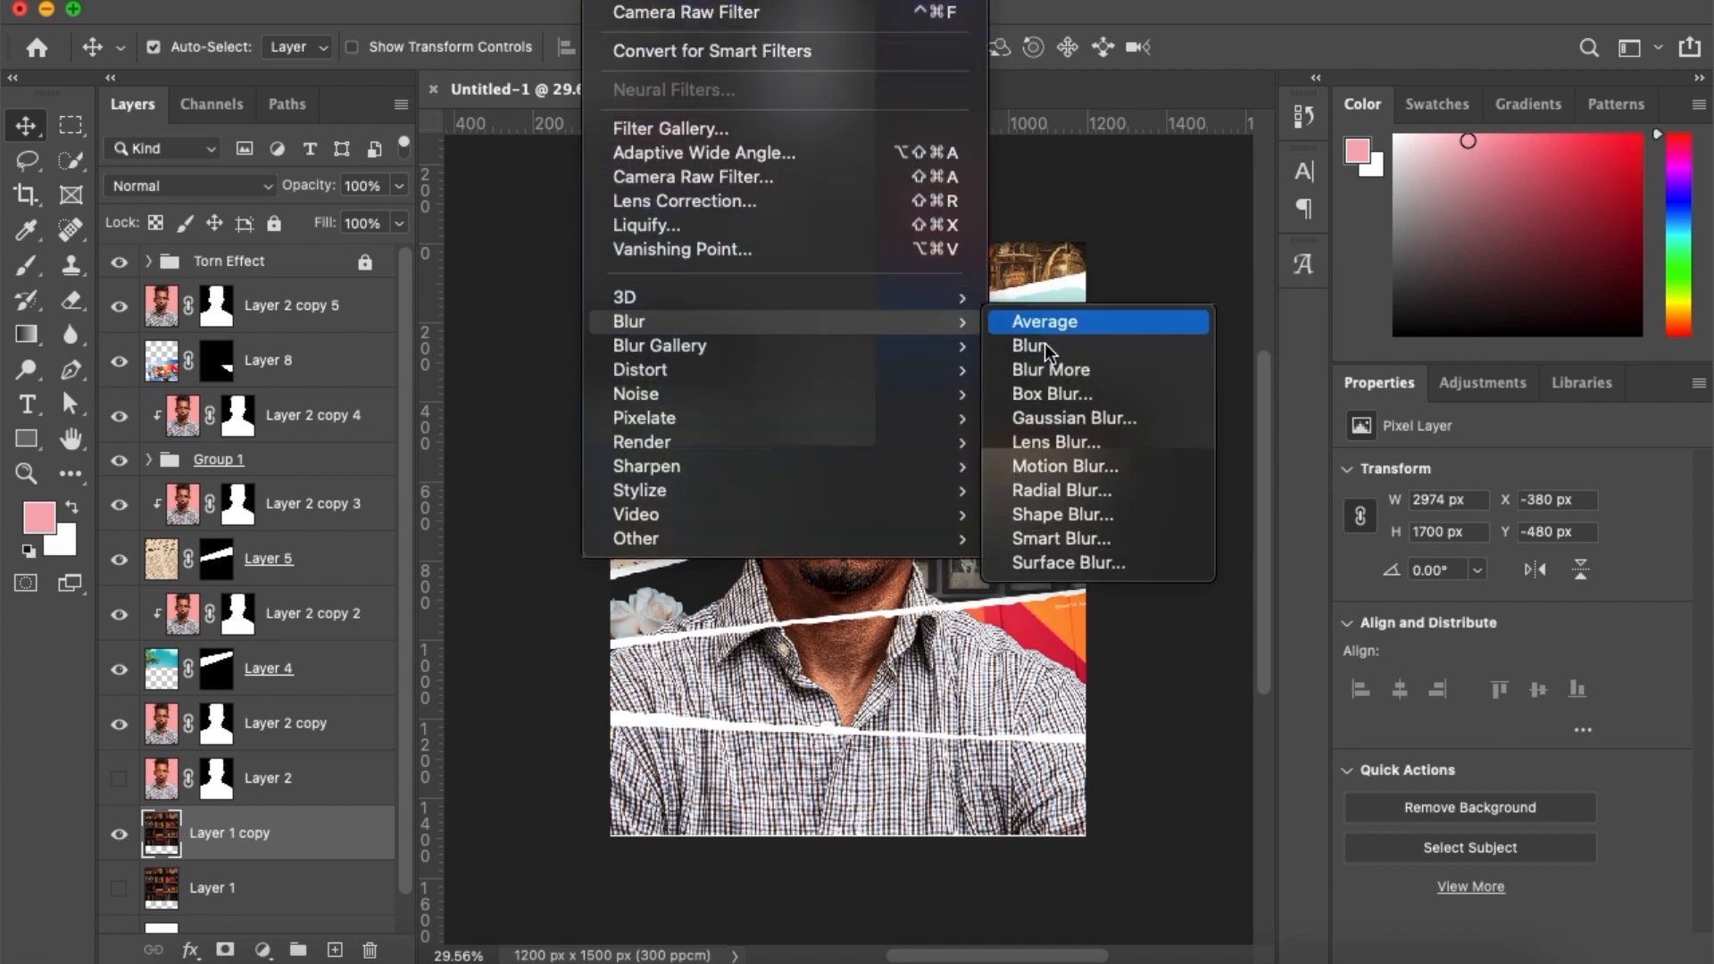
pyautogui.click(1062, 414)
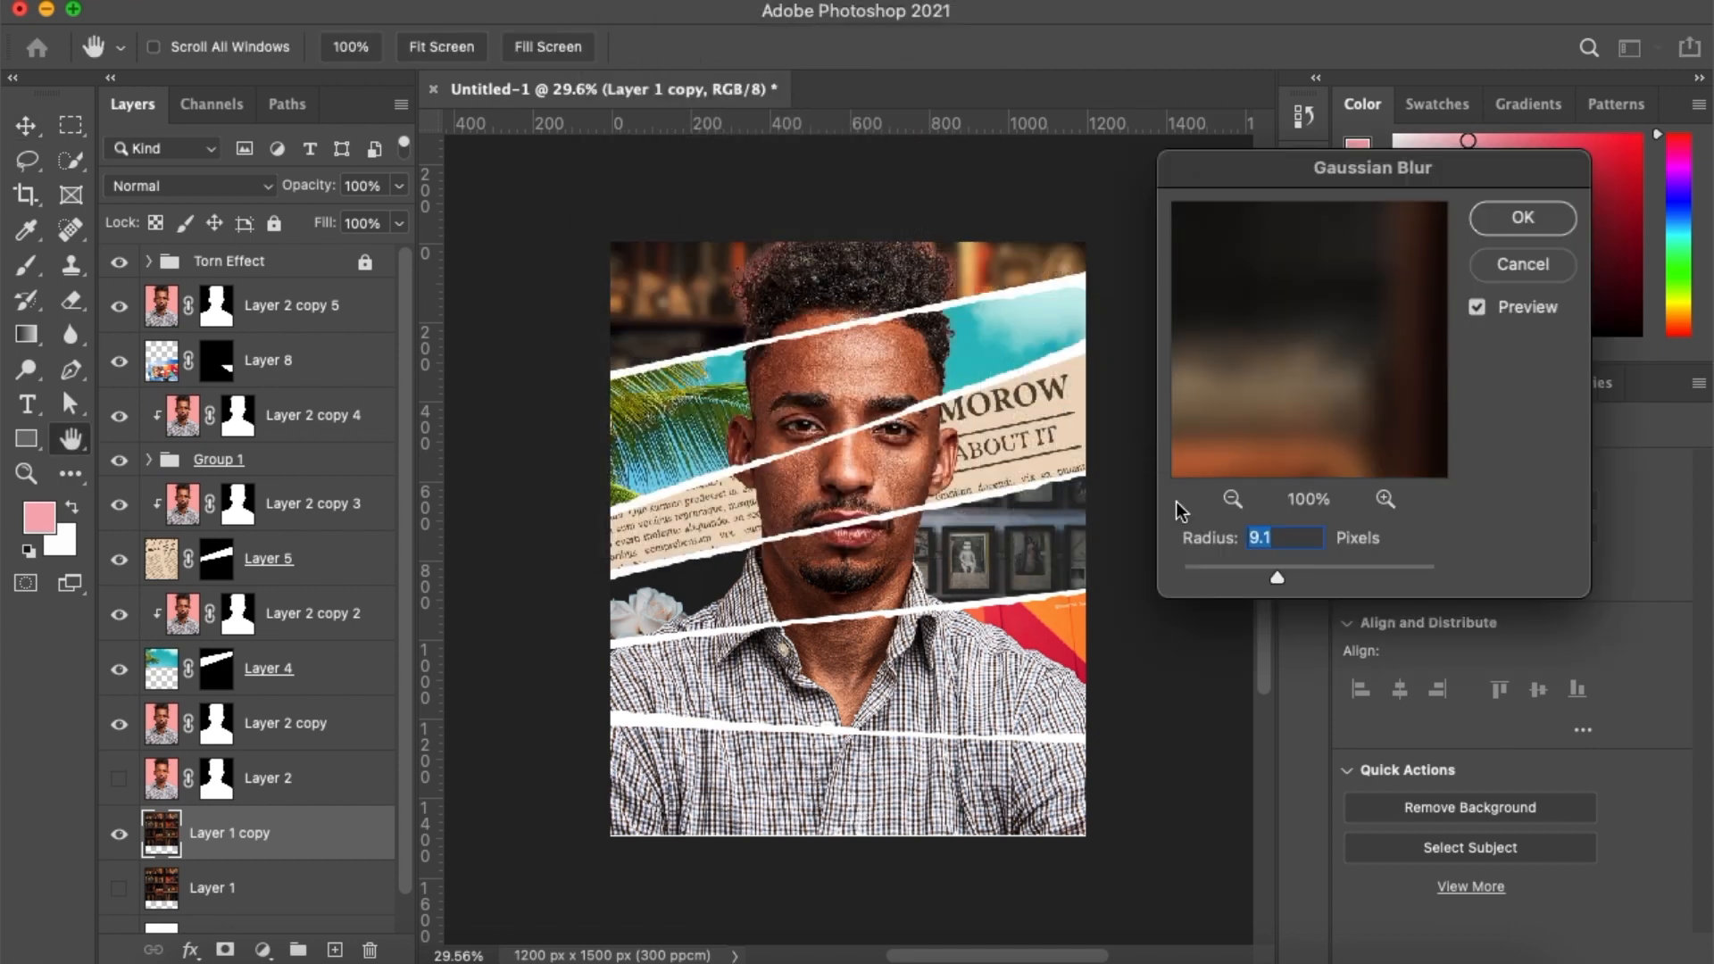
pyautogui.click(1211, 569)
pyautogui.moveTo(1210, 568); pyautogui.dragTo(1201, 570)
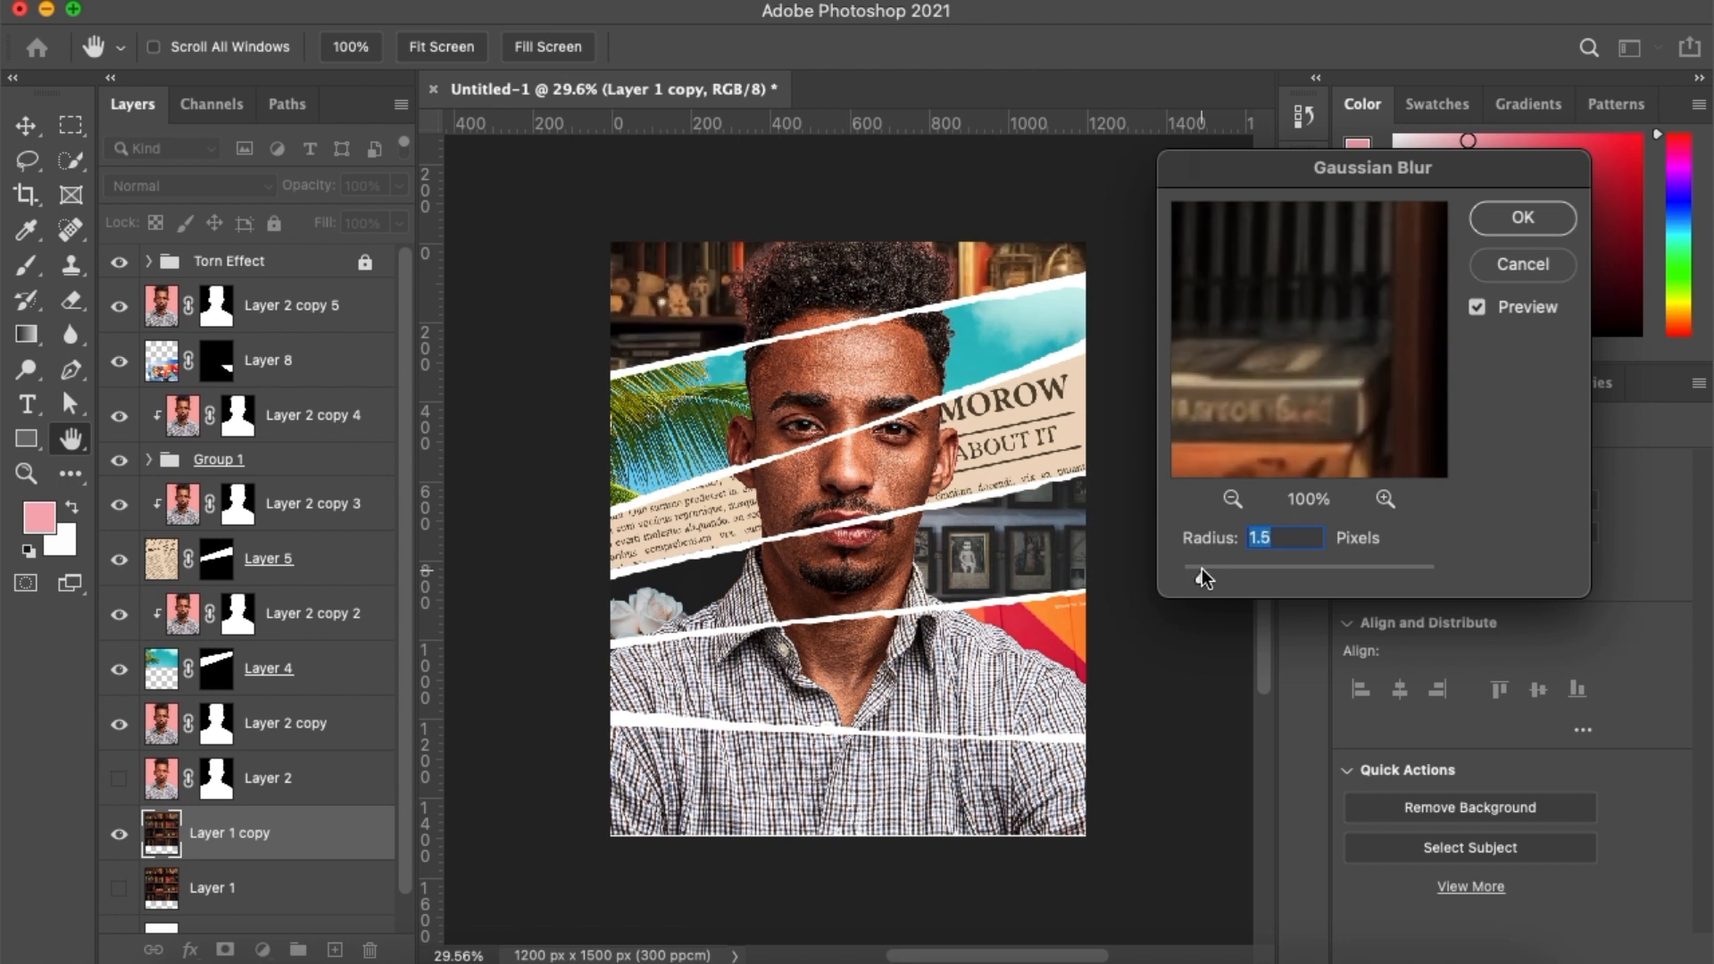
pyautogui.moveTo(1205, 568); pyautogui.dragTo(1209, 568)
pyautogui.click(1498, 223)
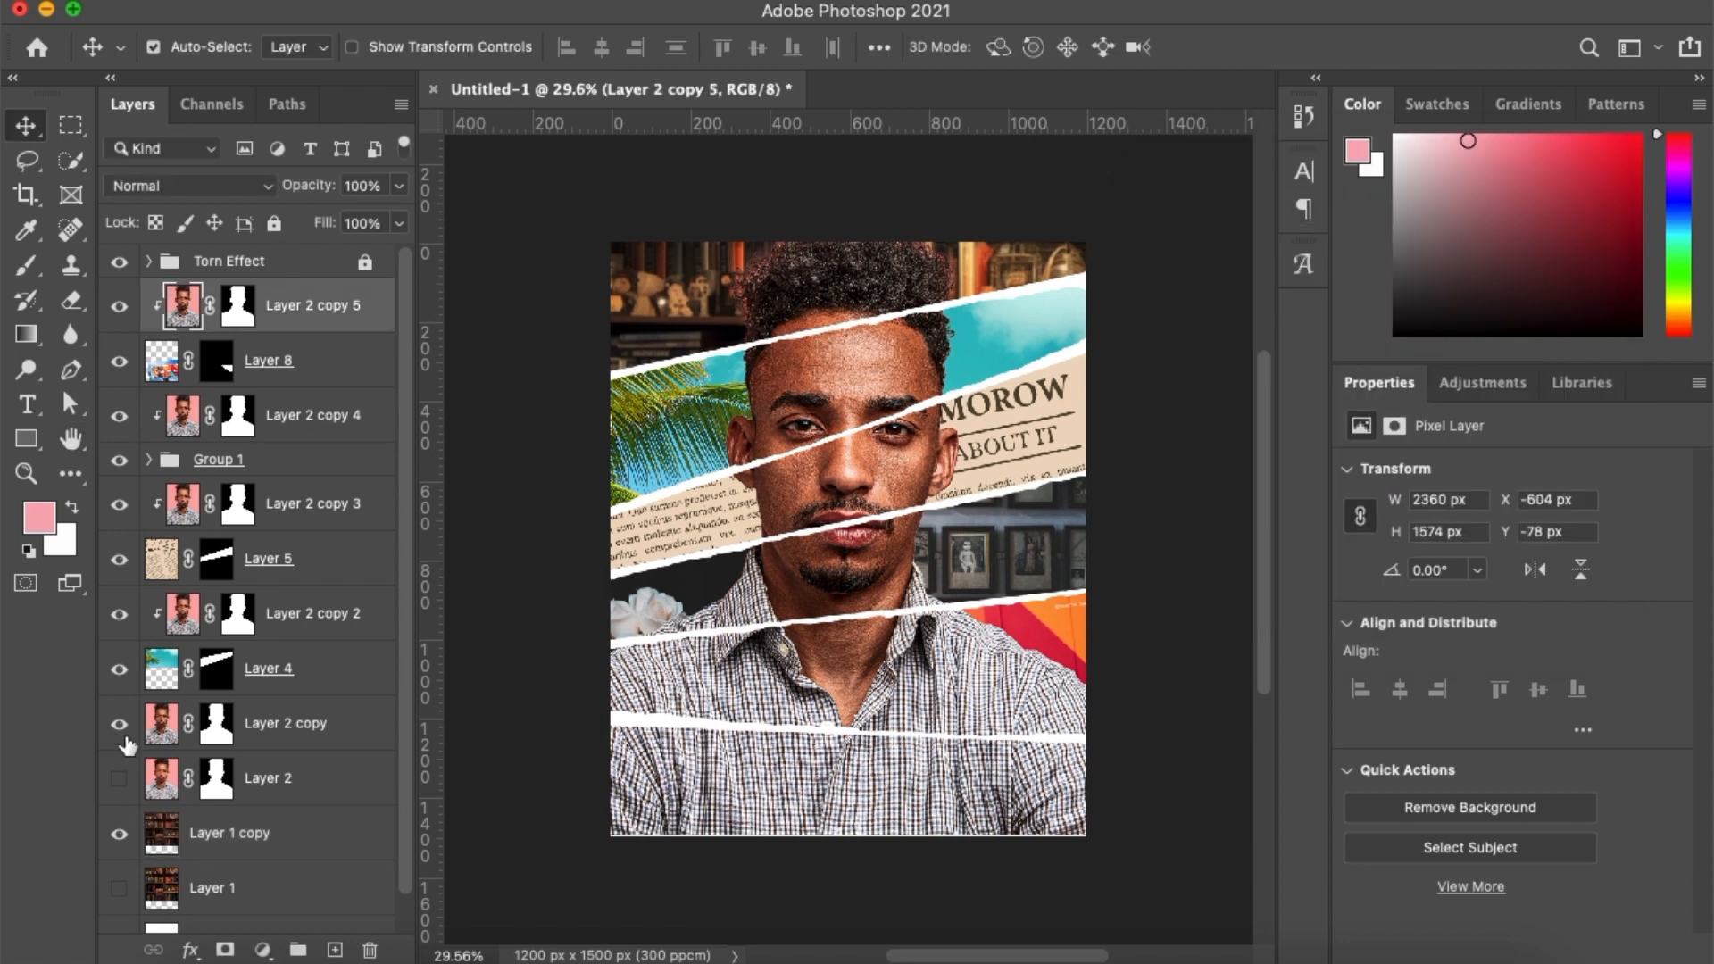
# Open the Layer 2 copy portrait in the Camera Raw Filter and choose the Vintage 01 profile
pyautogui.click(298, 728)
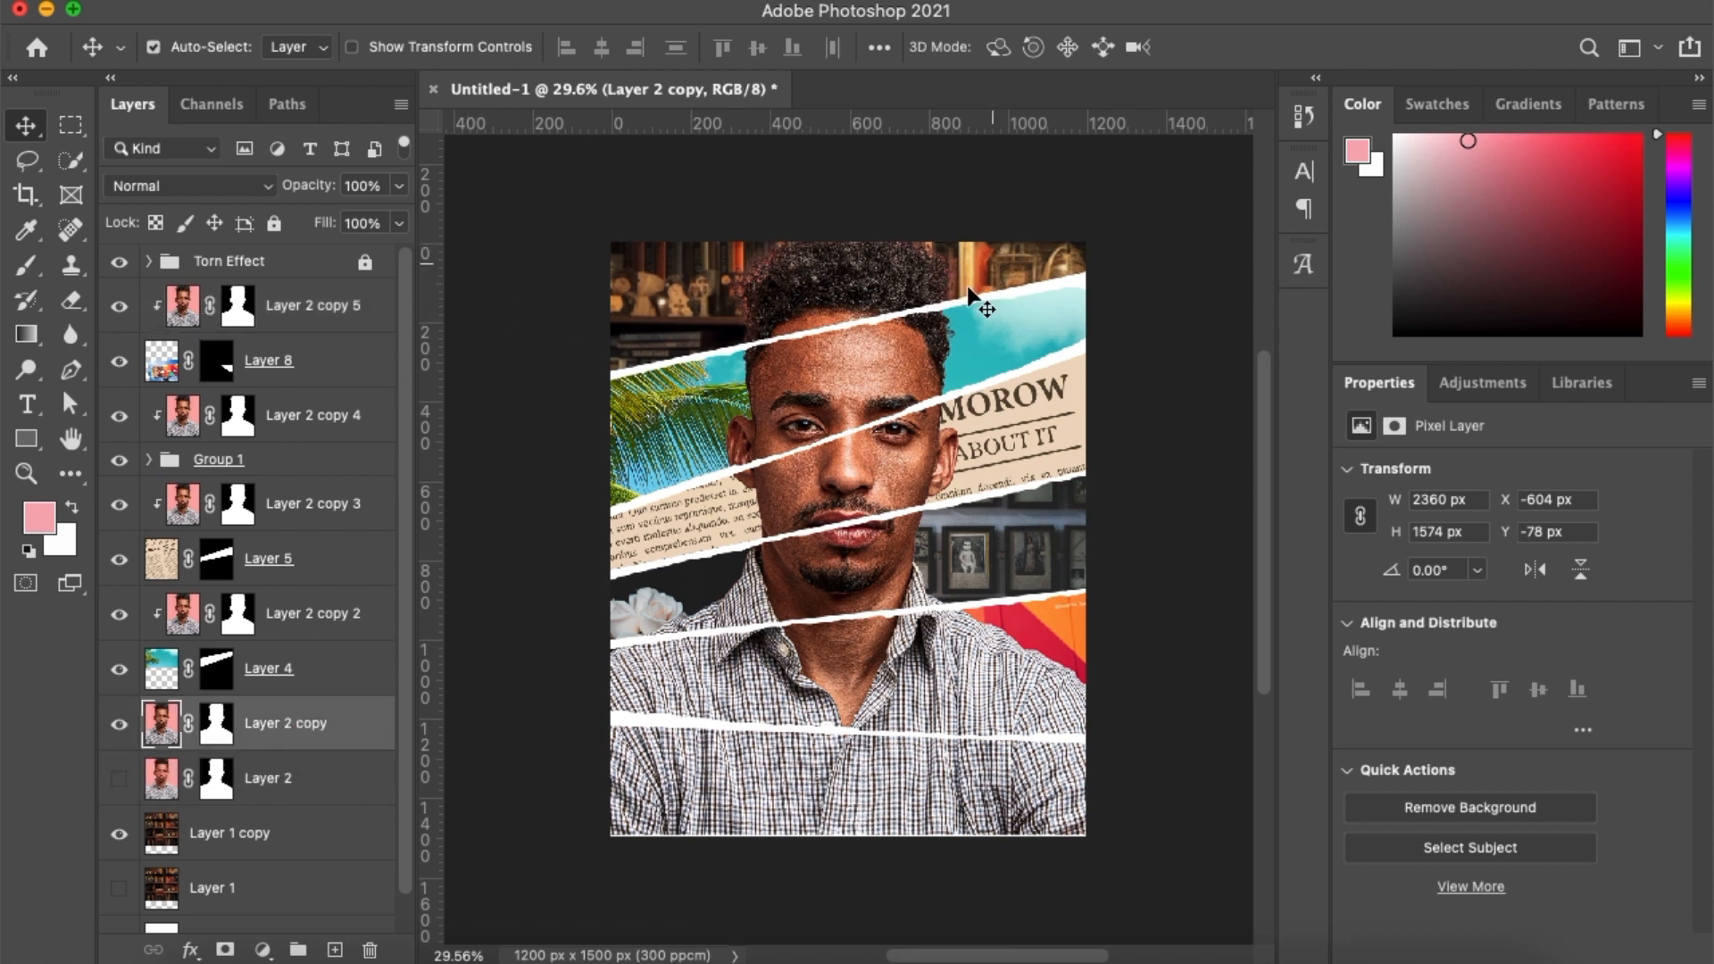
pyautogui.press('super+s')
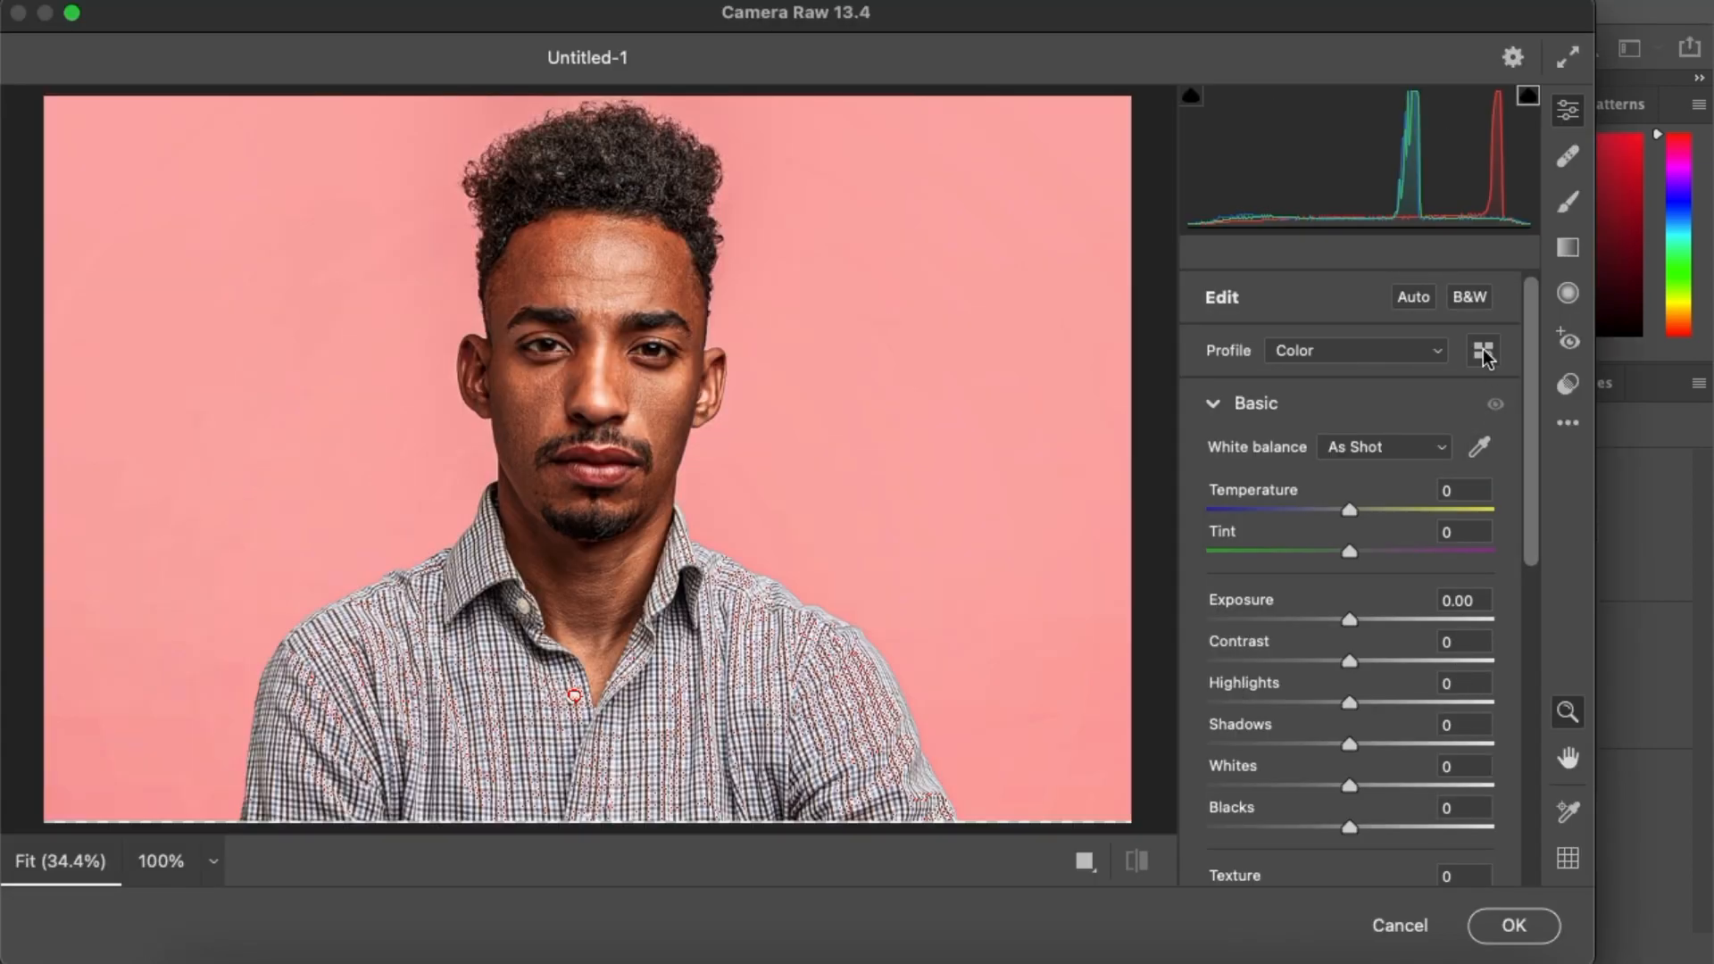
pyautogui.click(1484, 354)
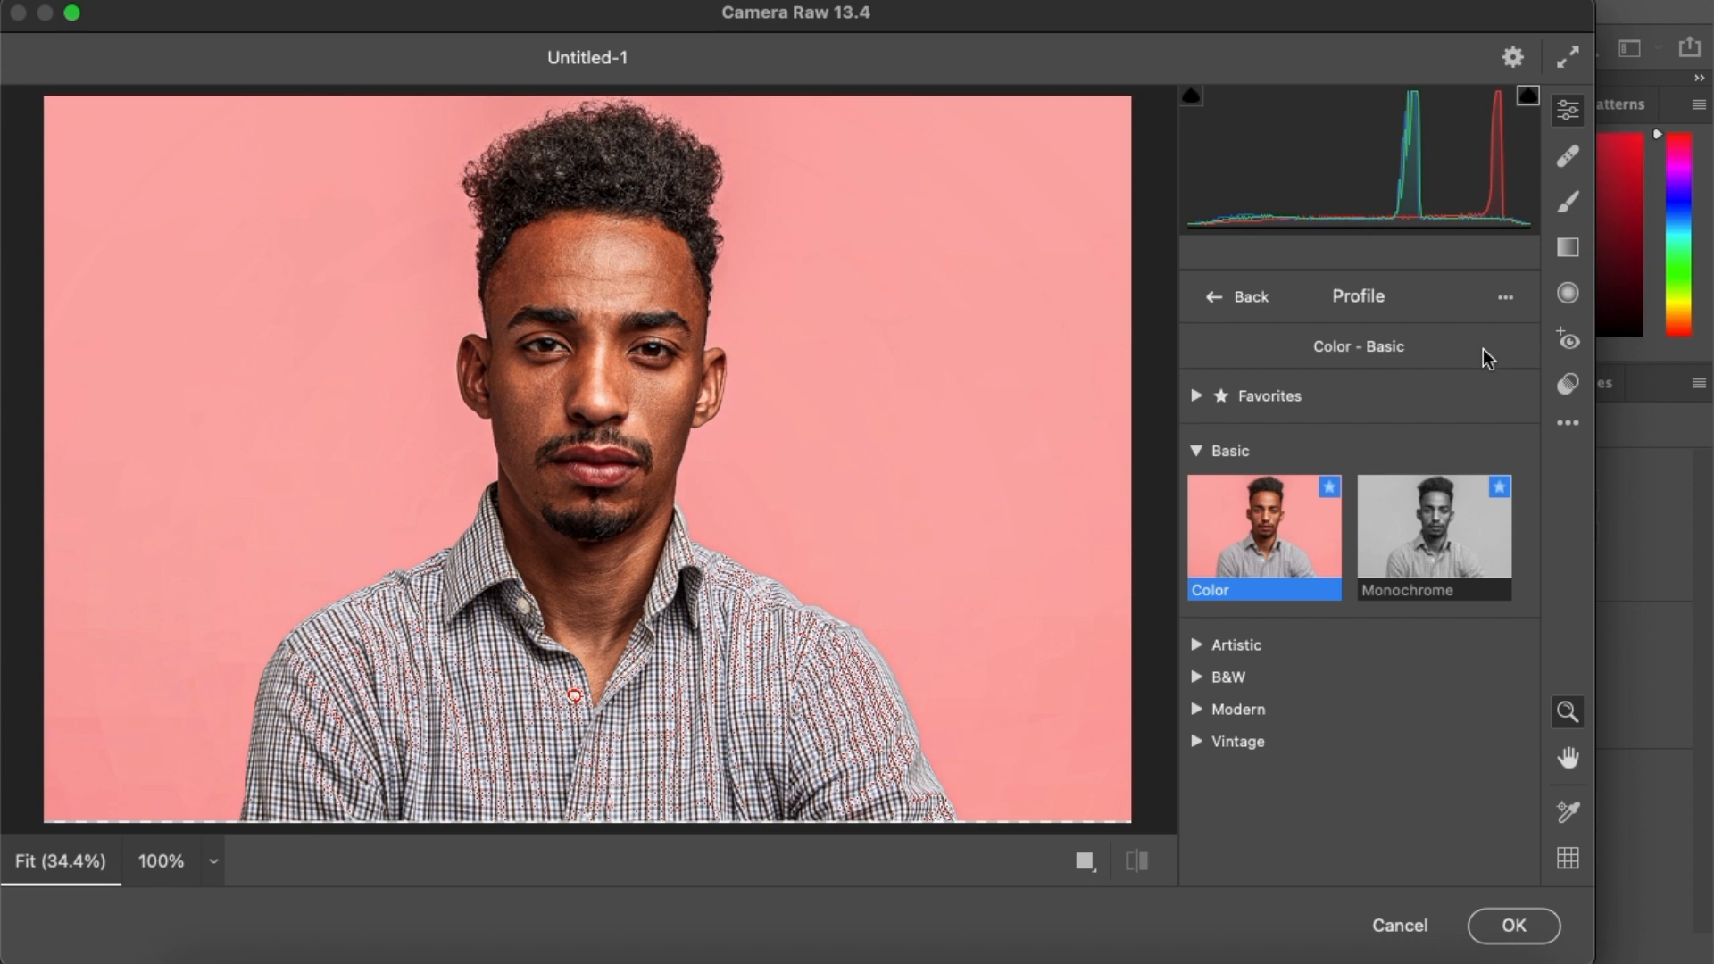
pyautogui.click(1197, 742)
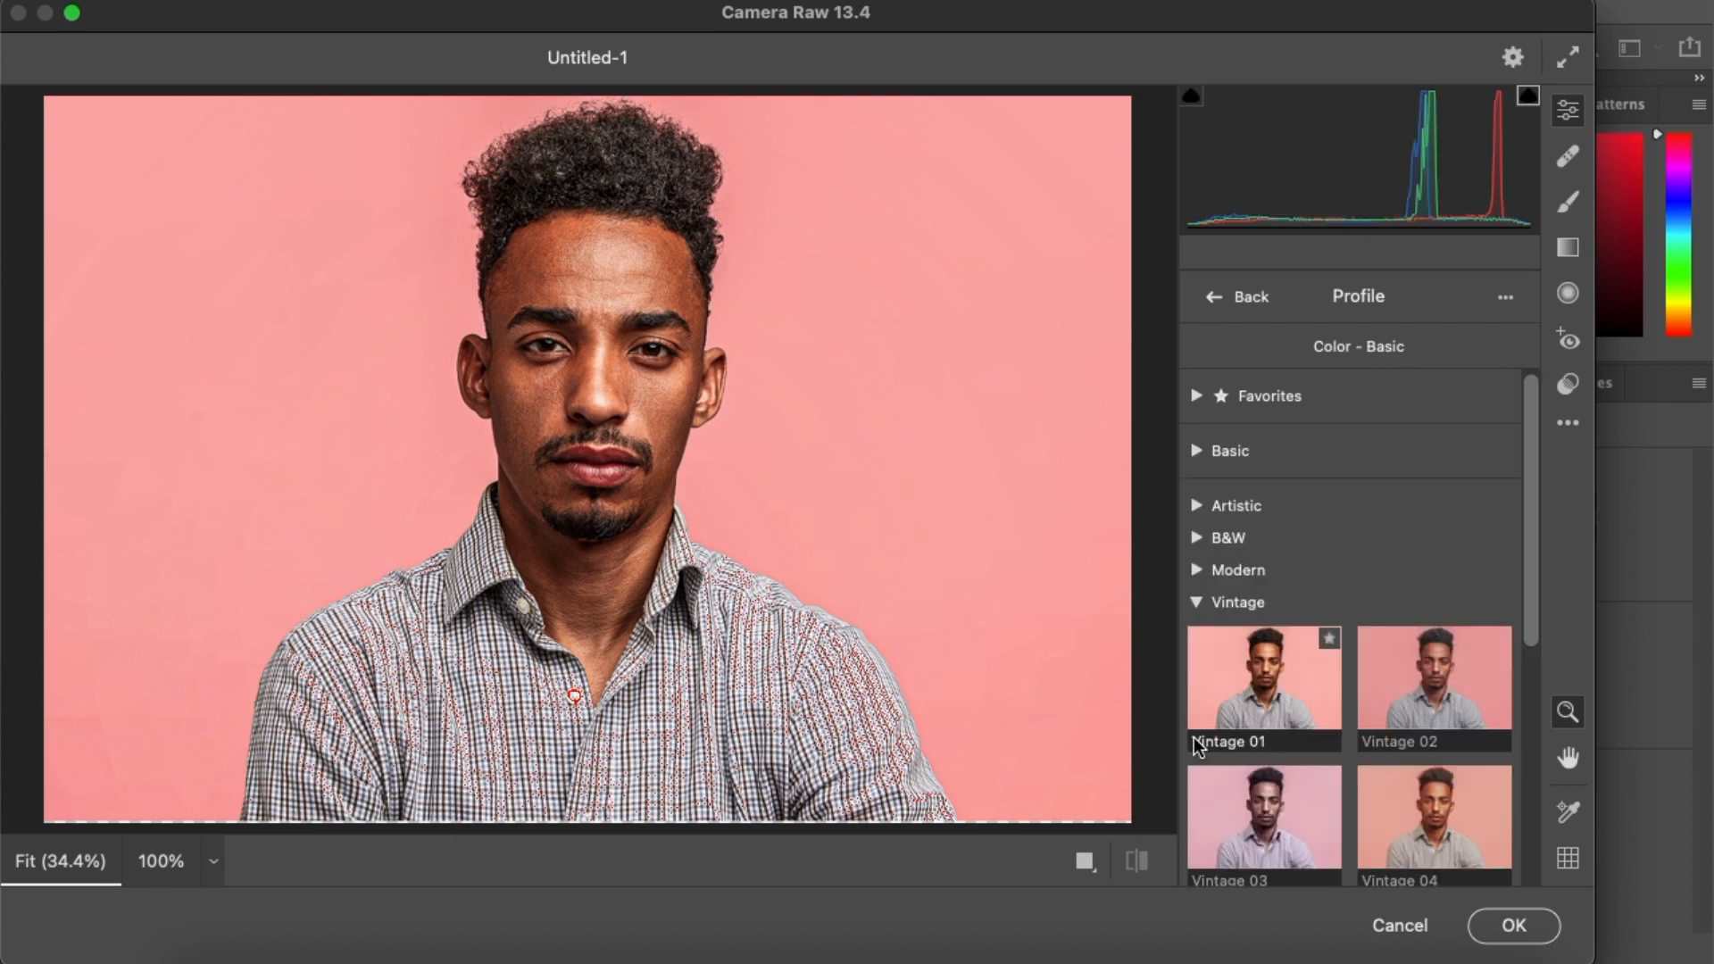
pyautogui.scroll(-4, 1241, 676)
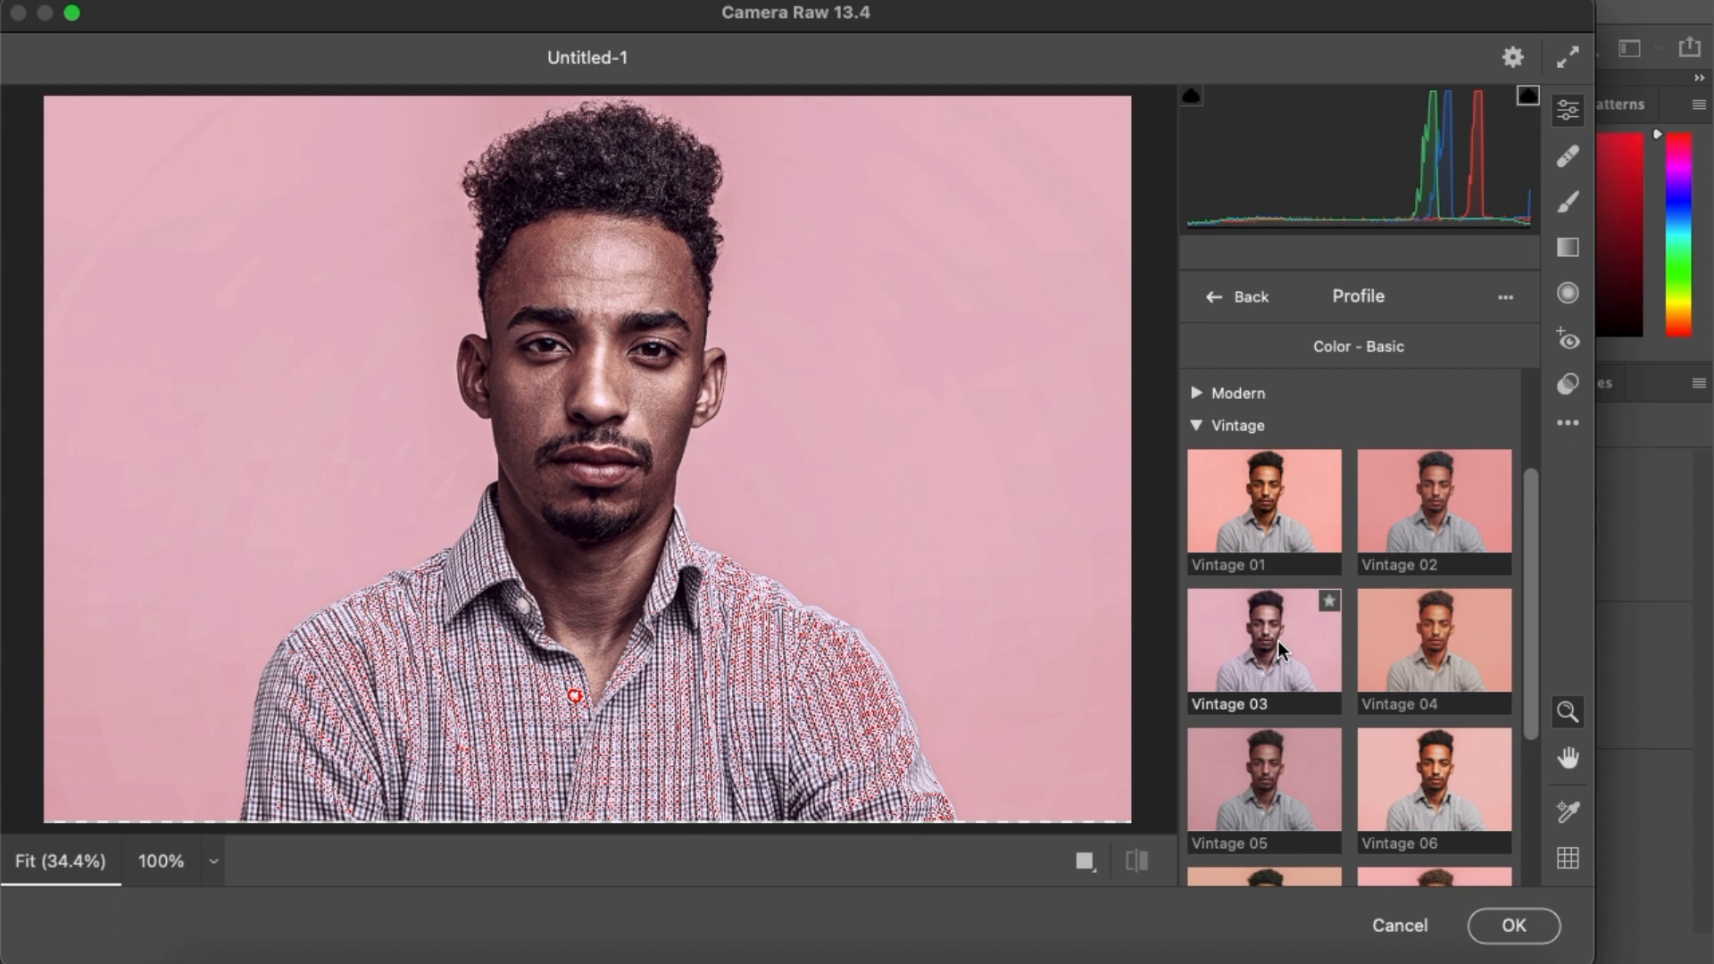
pyautogui.moveTo(1590, 955); pyautogui.dragTo(1142, 646)
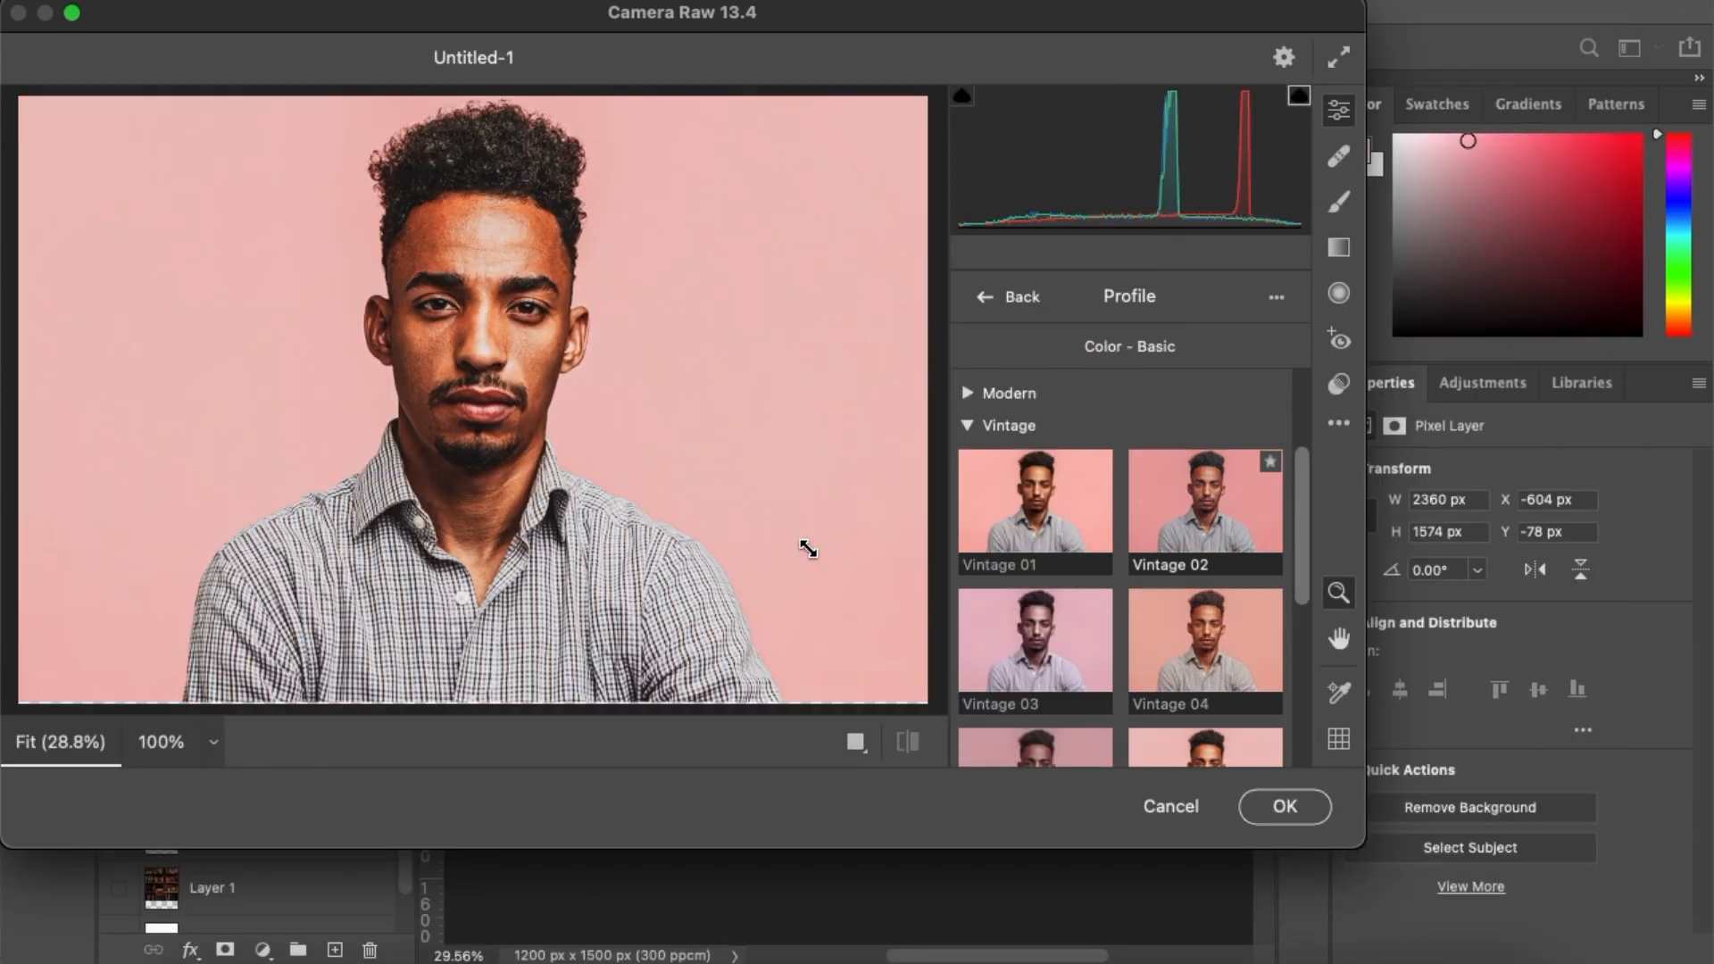
pyautogui.moveTo(581, 39); pyautogui.dragTo(535, 411)
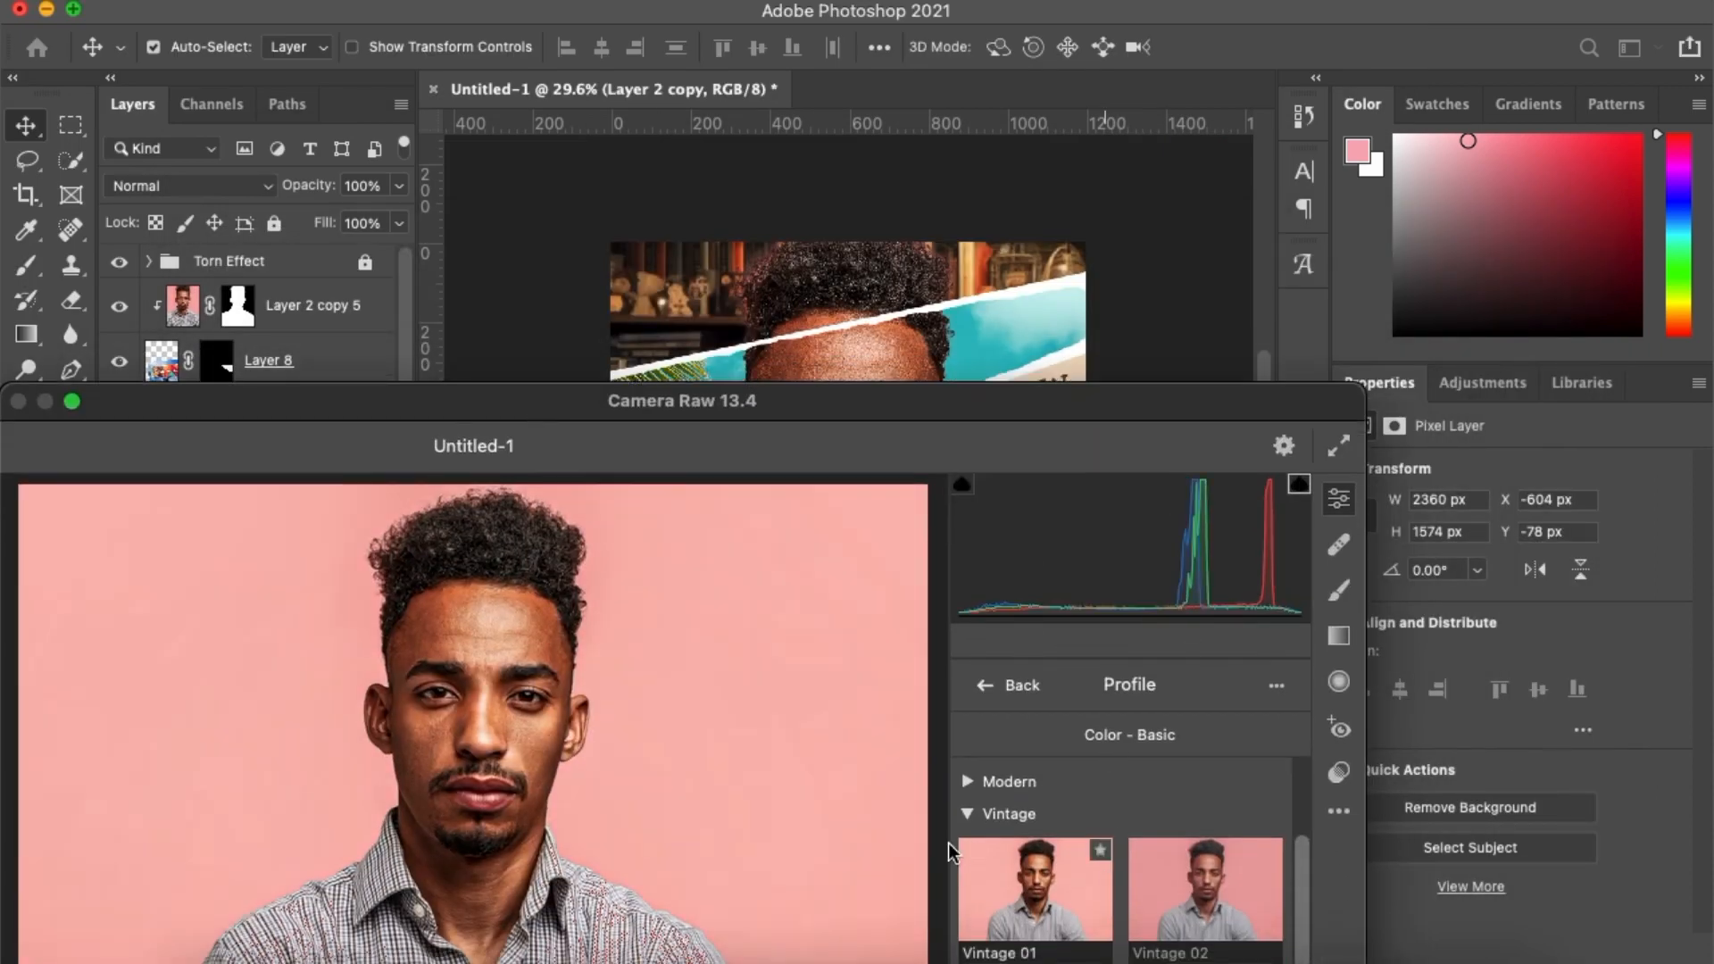
pyautogui.click(1066, 869)
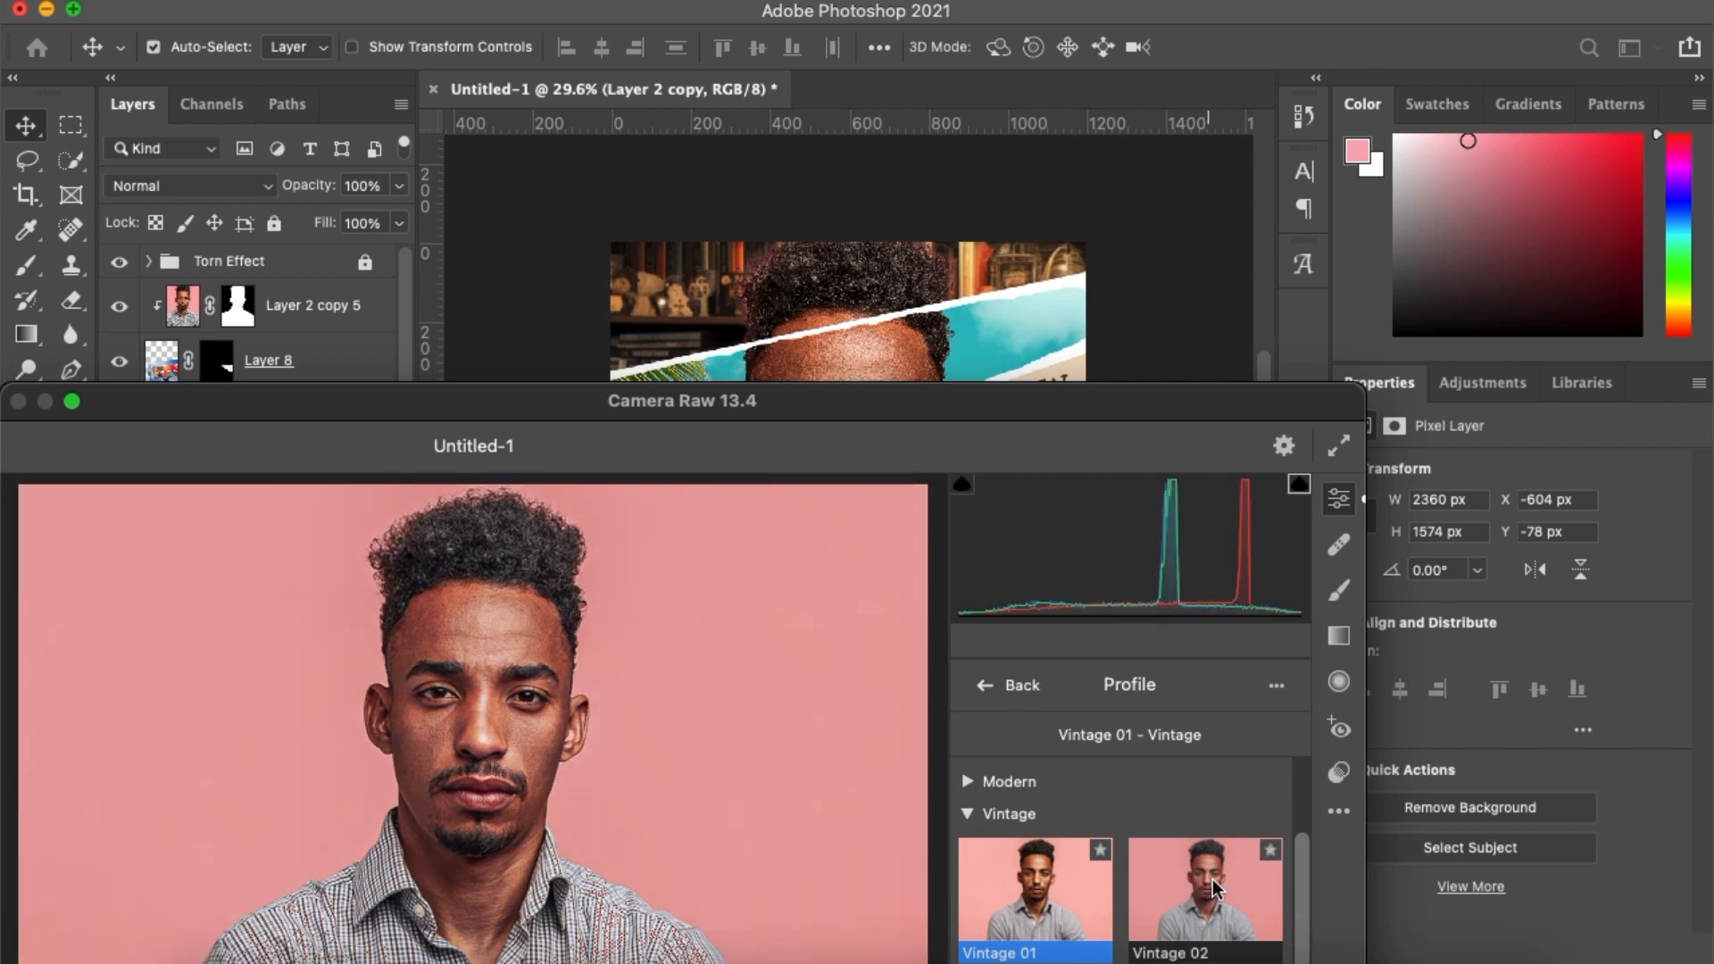
# Preview the other Vintage profiles, set the Vintage 01 amount to 160 and apply the filter to the portrait
pyautogui.scroll(-5, 1039, 903)
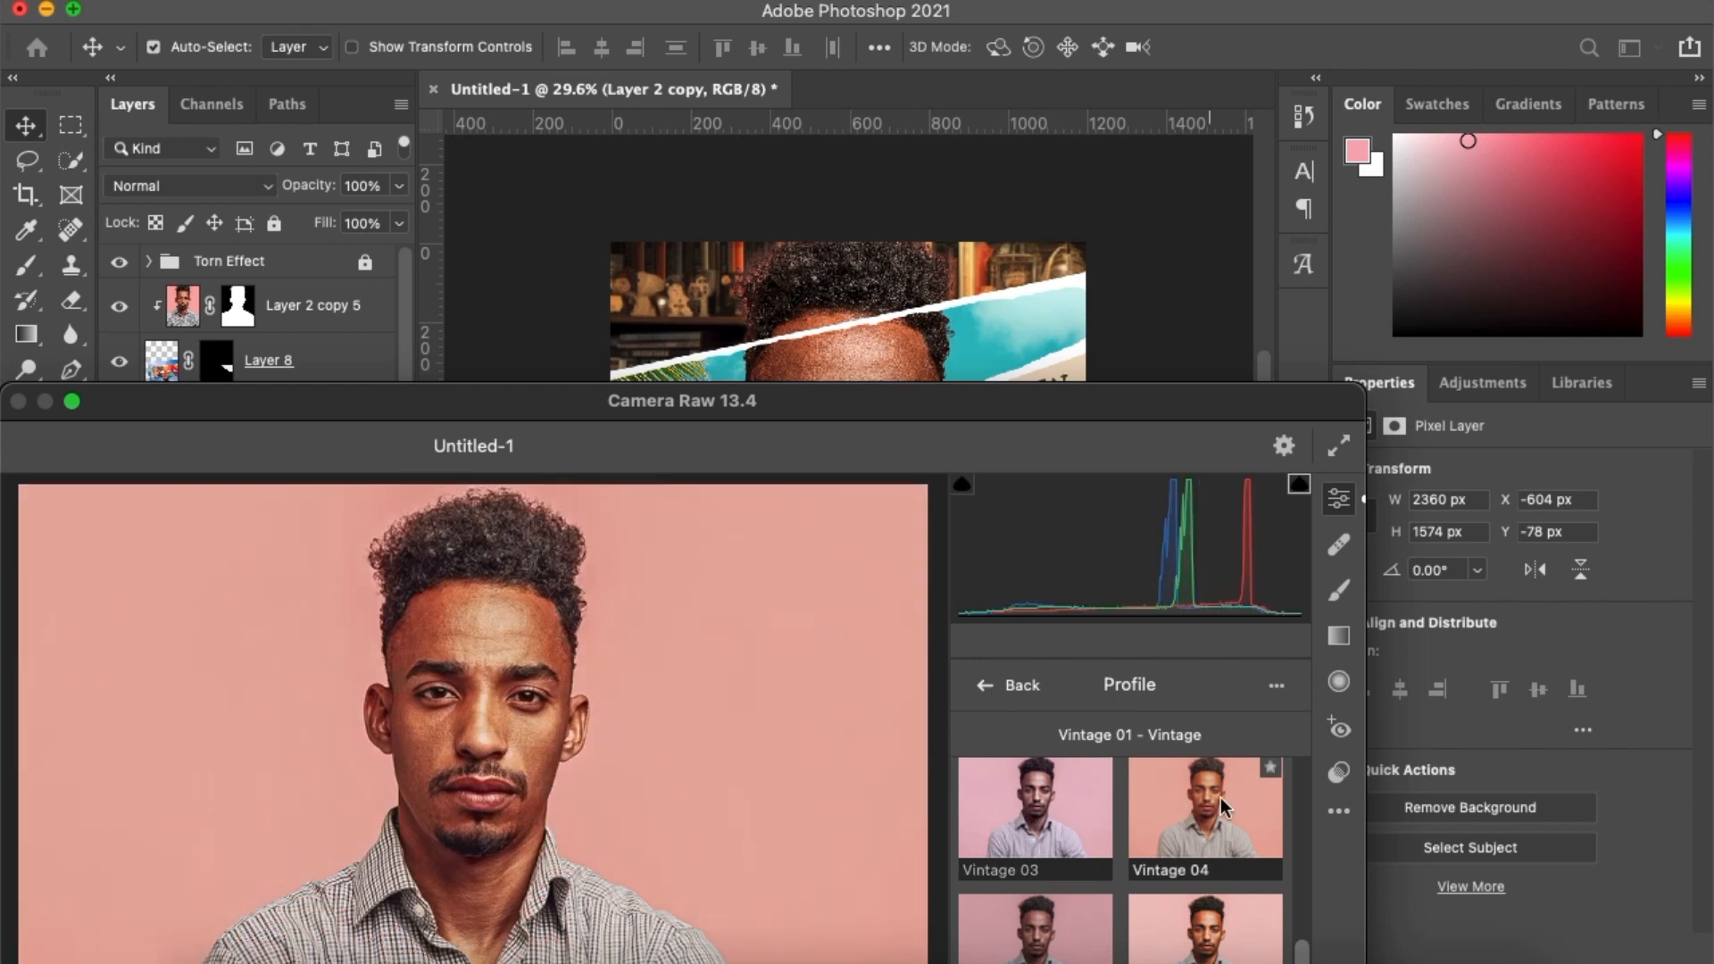
pyautogui.scroll(-3, 1220, 797)
pyautogui.scroll(-2, 1220, 796)
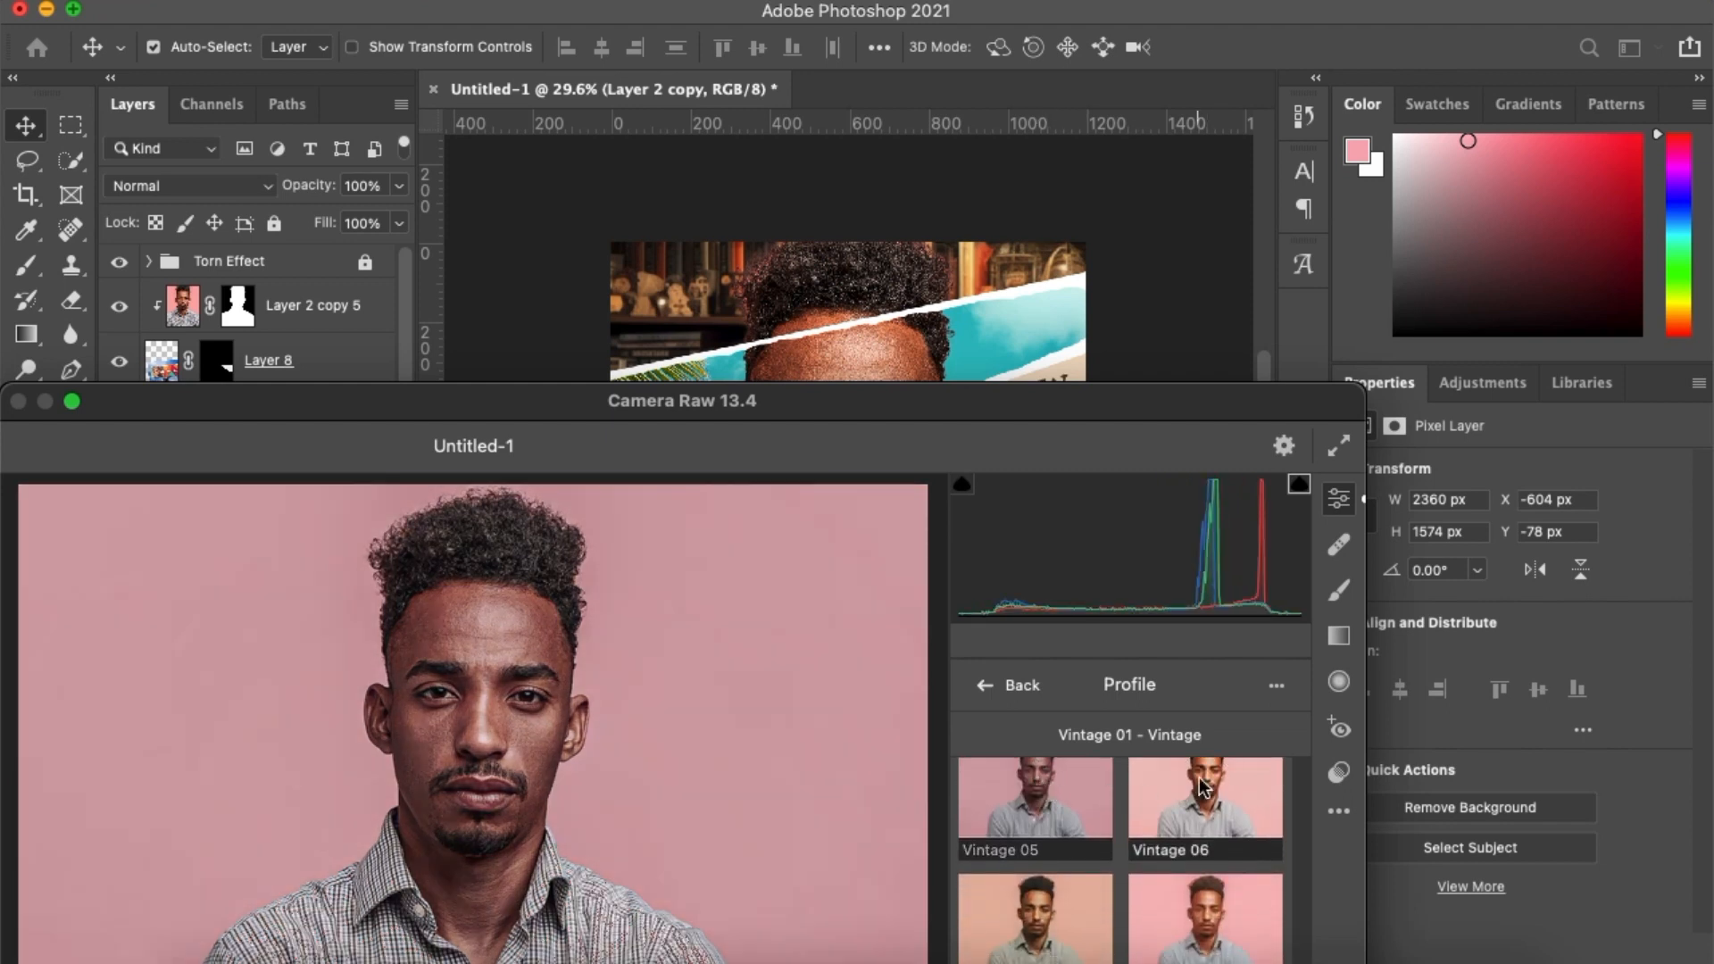
pyautogui.scroll(4, 1200, 782)
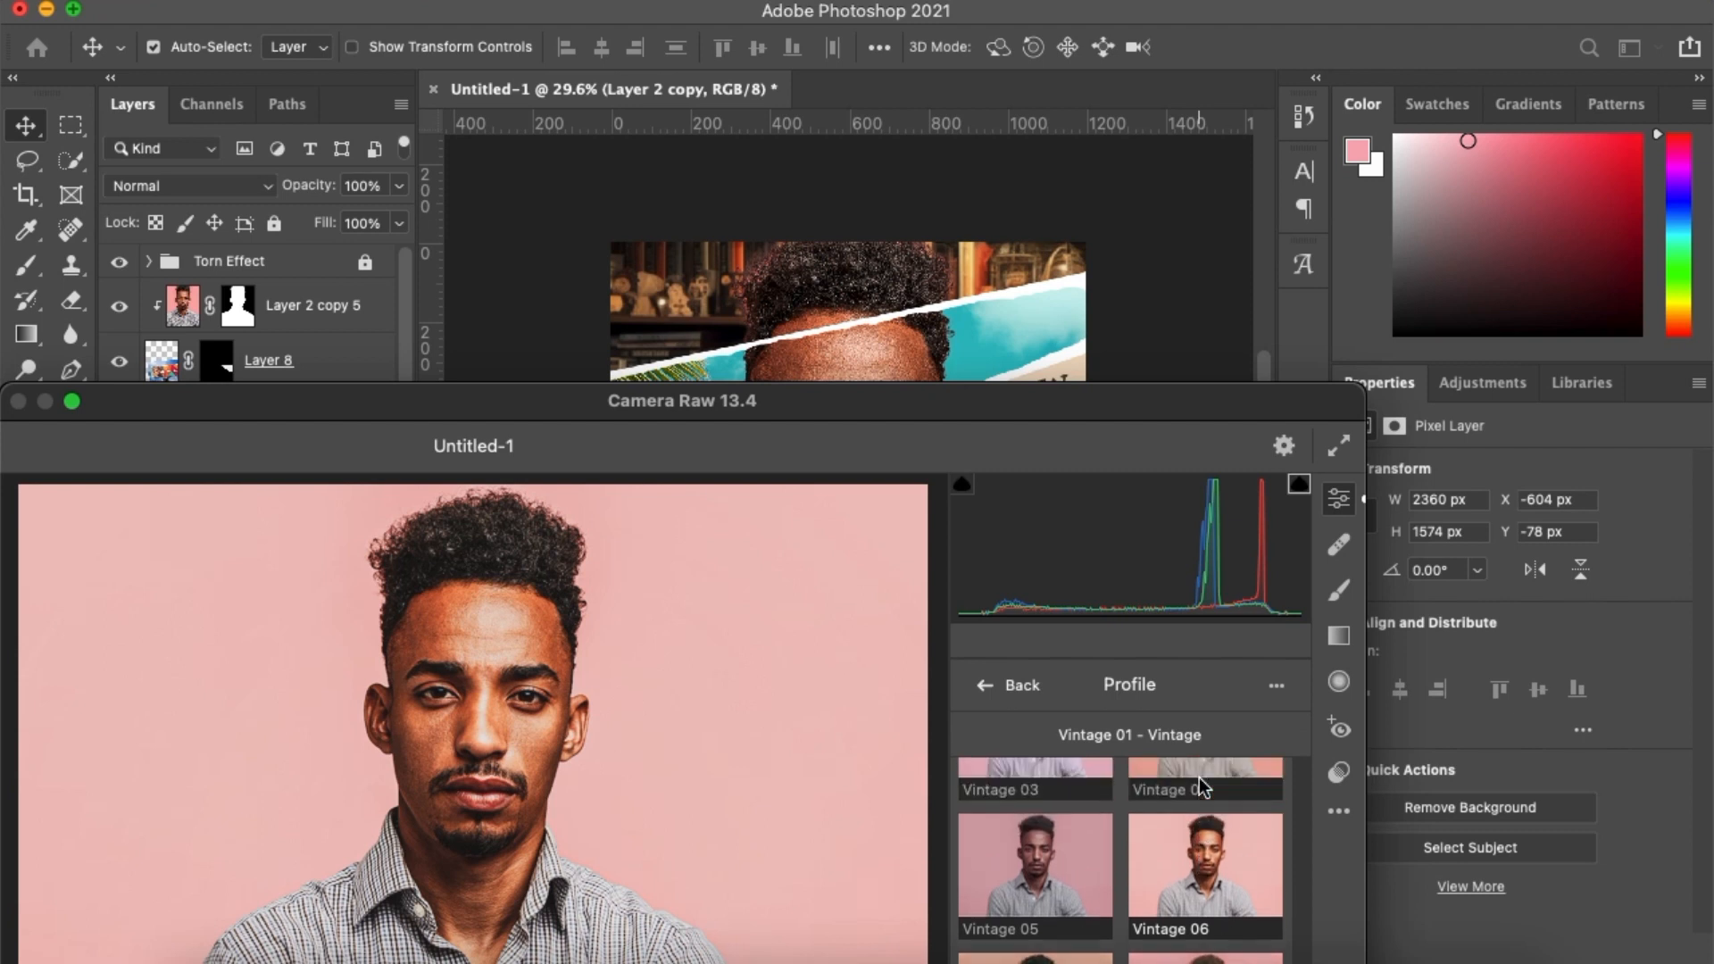
pyautogui.scroll(5, 1197, 875)
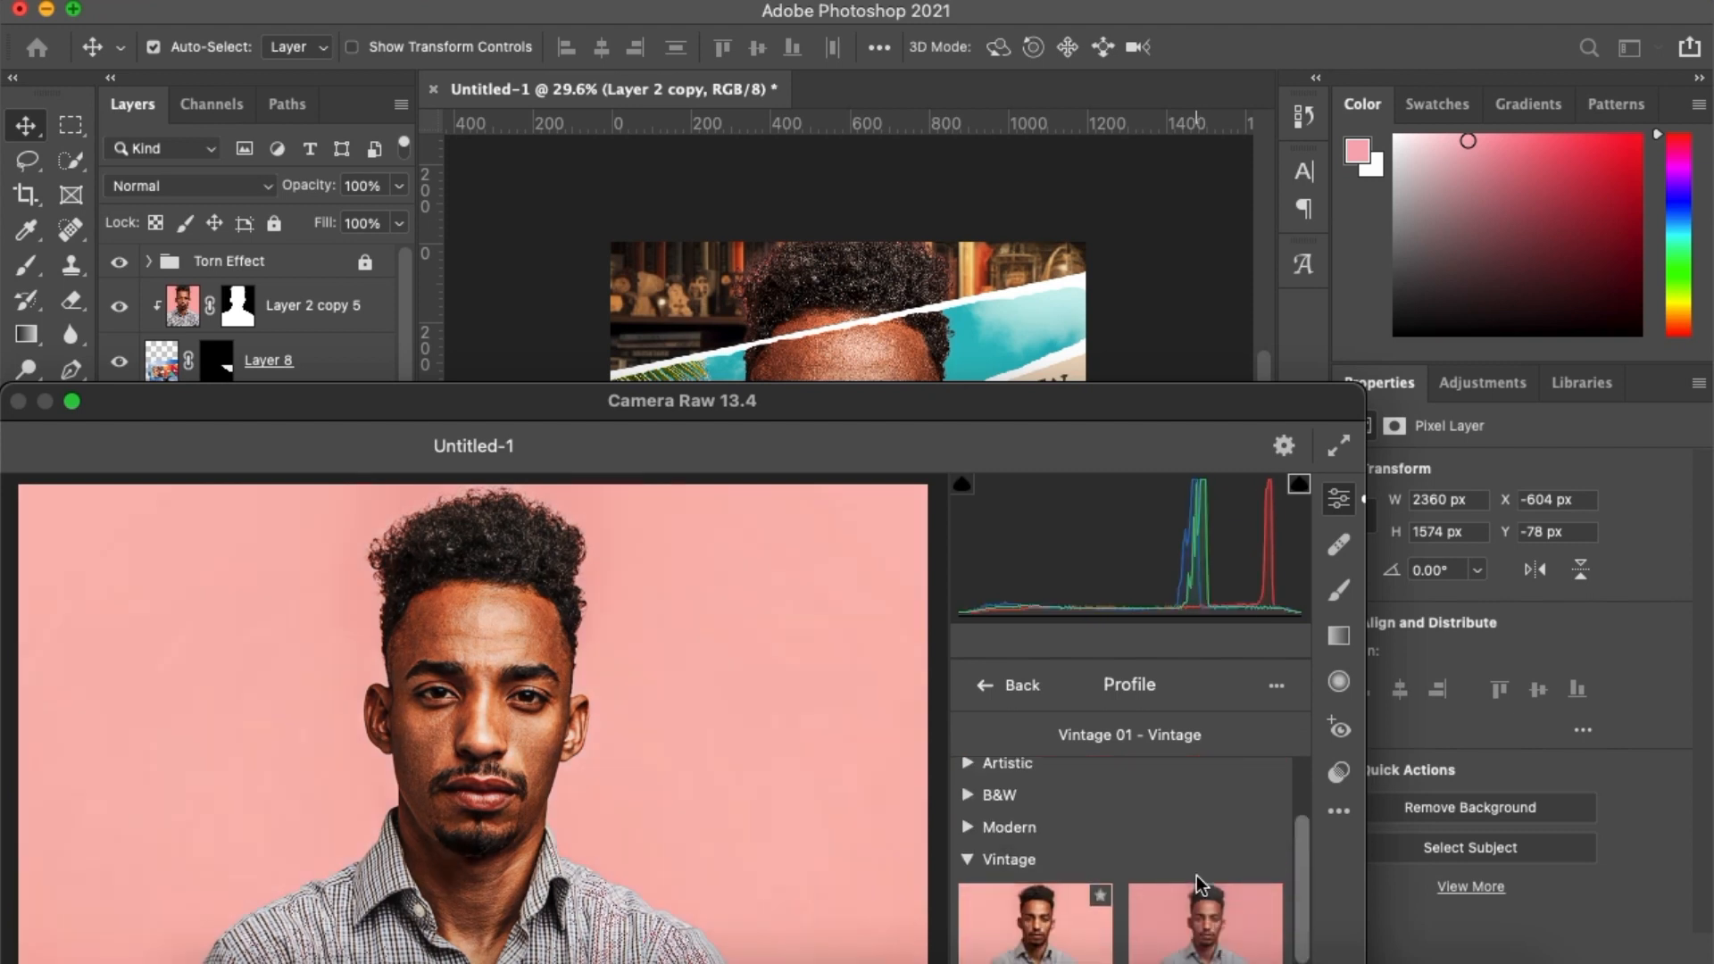
pyautogui.scroll(3, 1059, 773)
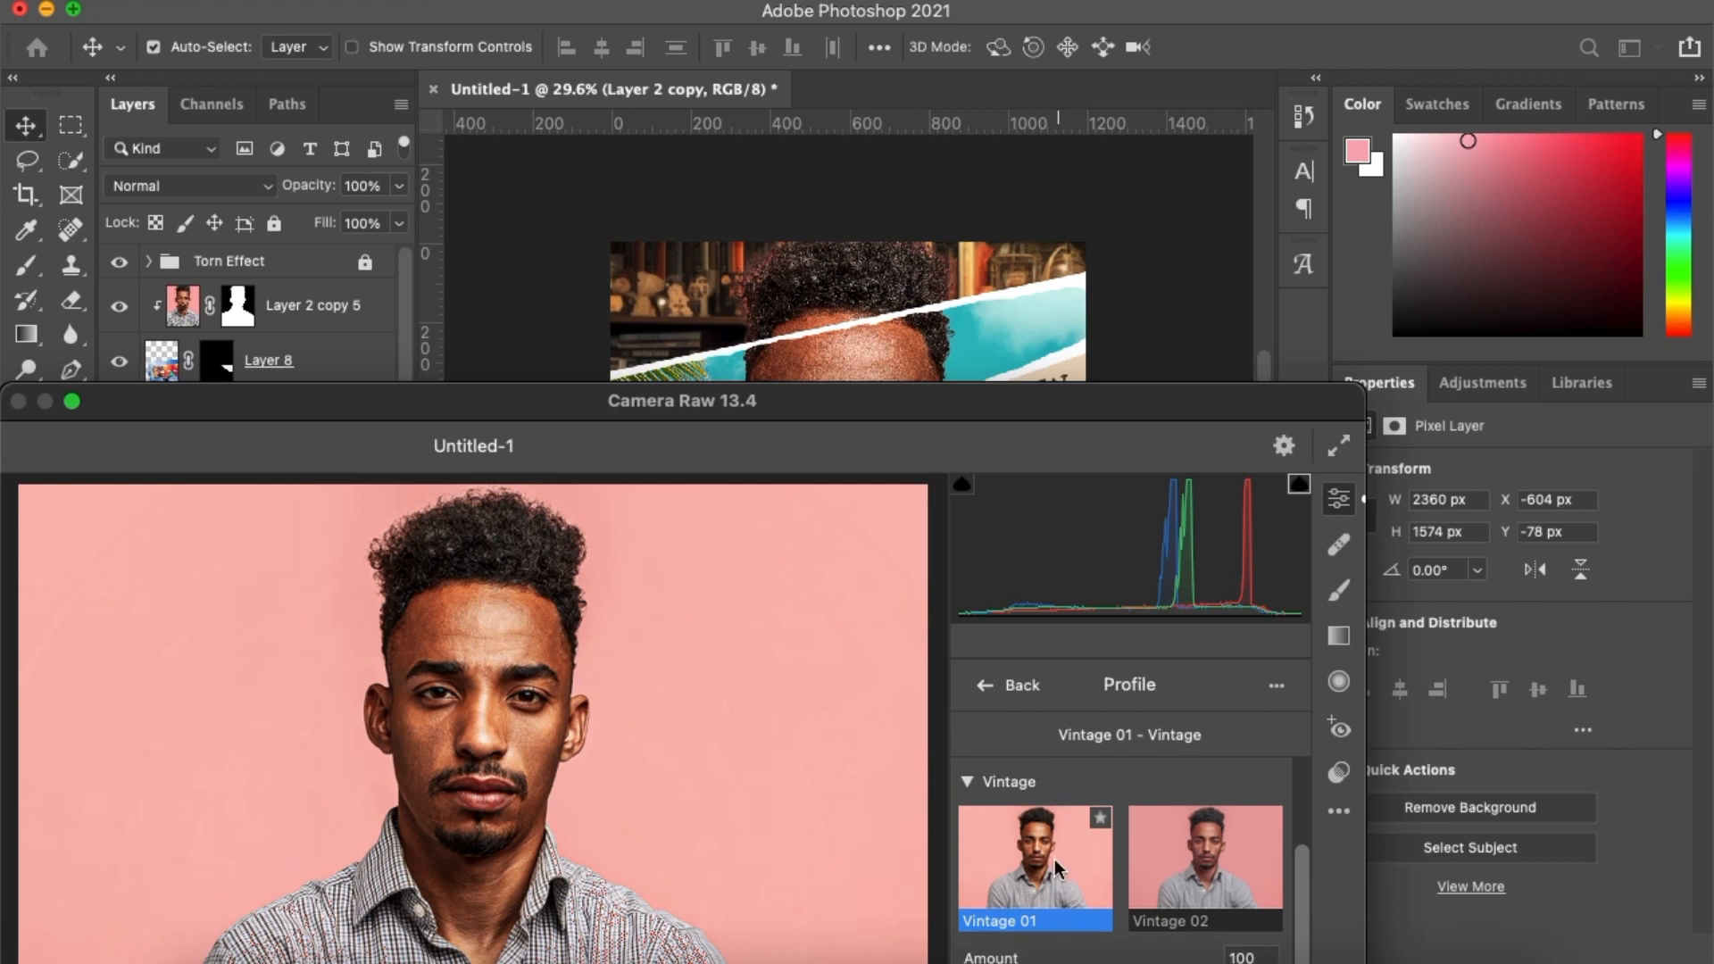
pyautogui.scroll(-2, 1054, 866)
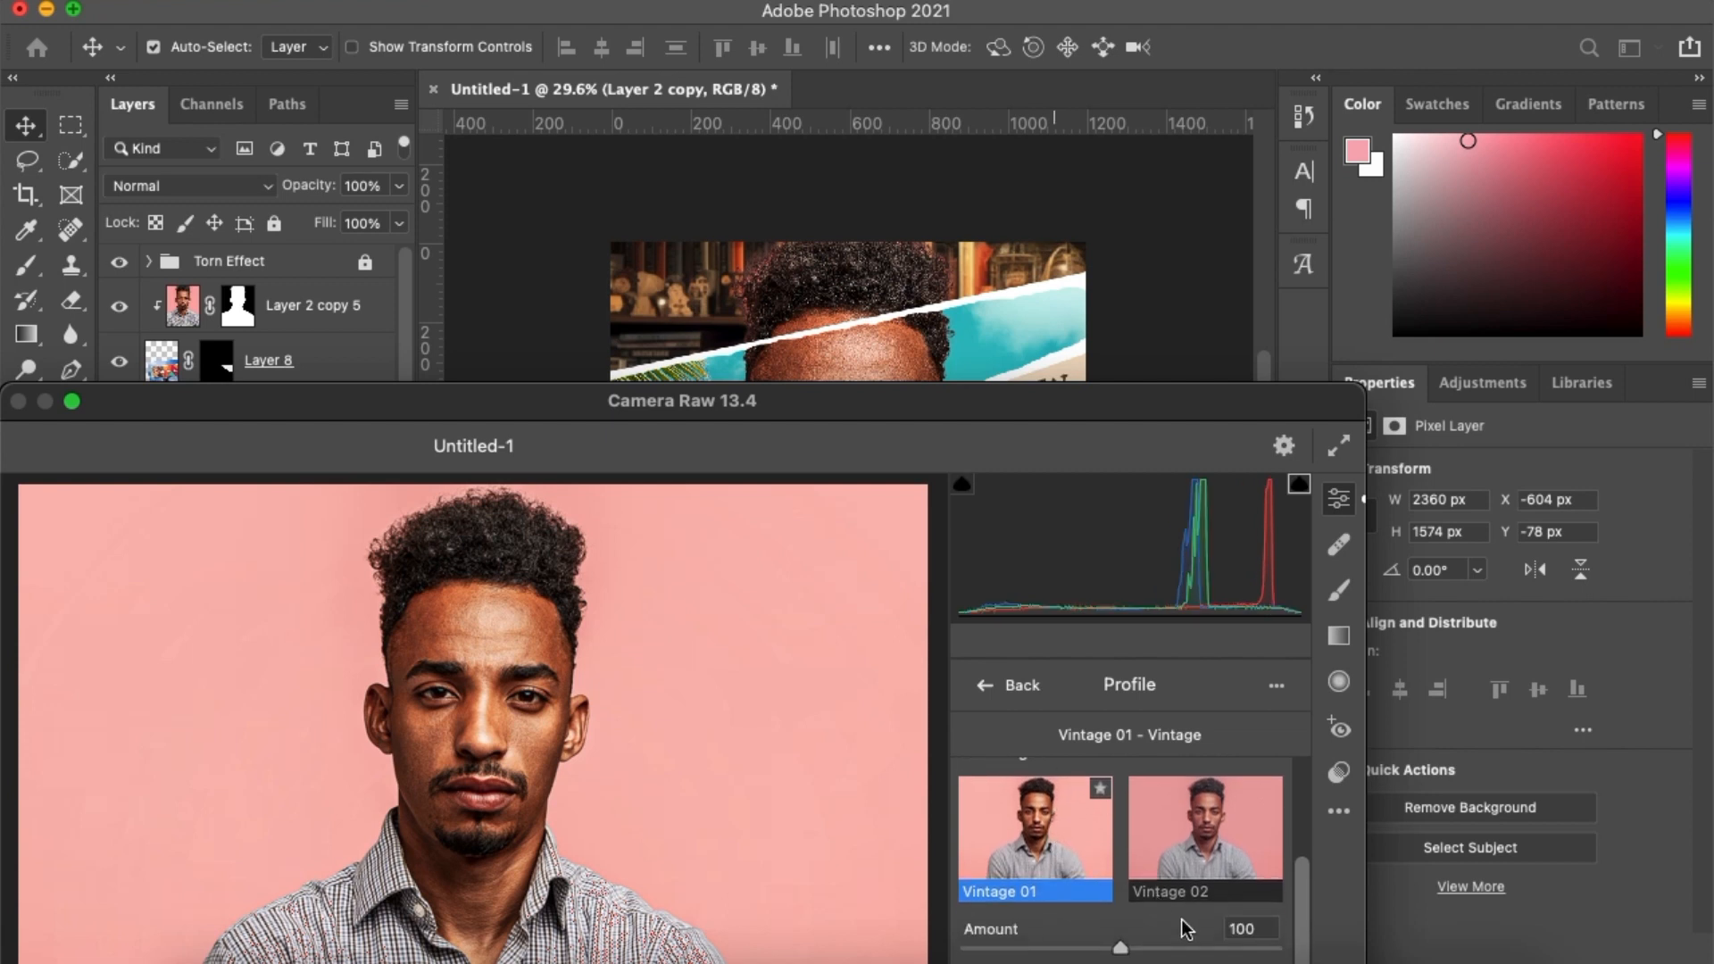
pyautogui.click(1216, 949)
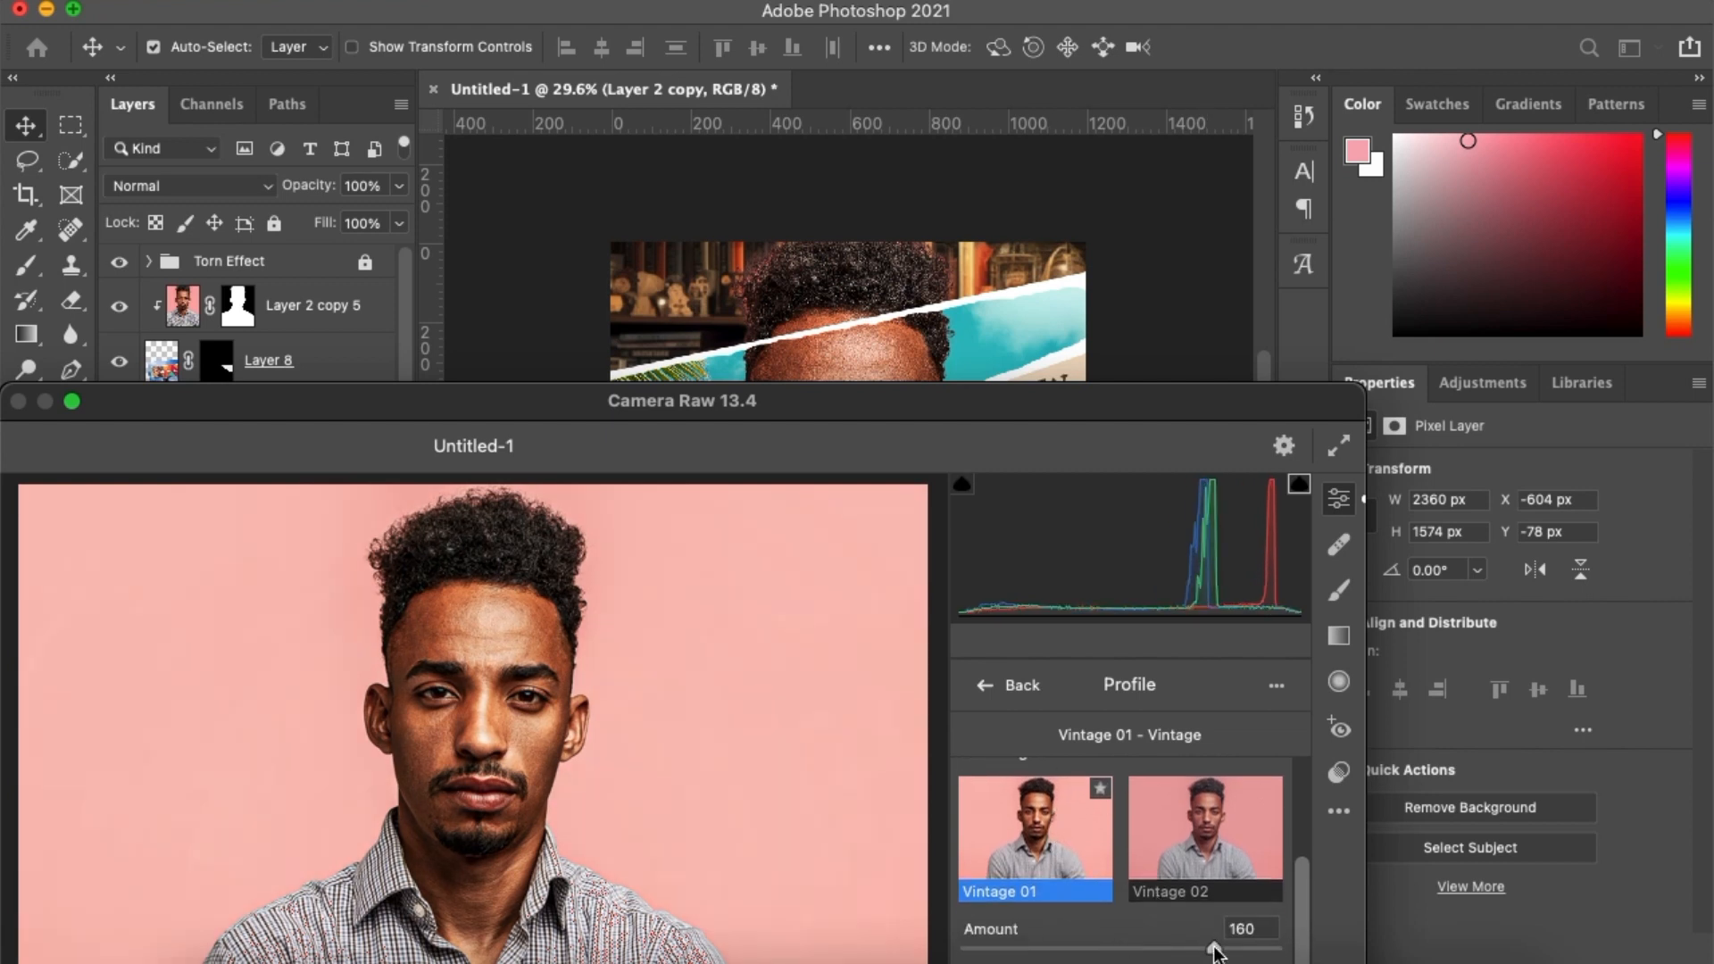
pyautogui.moveTo(1037, 409); pyautogui.dragTo(1225, 63)
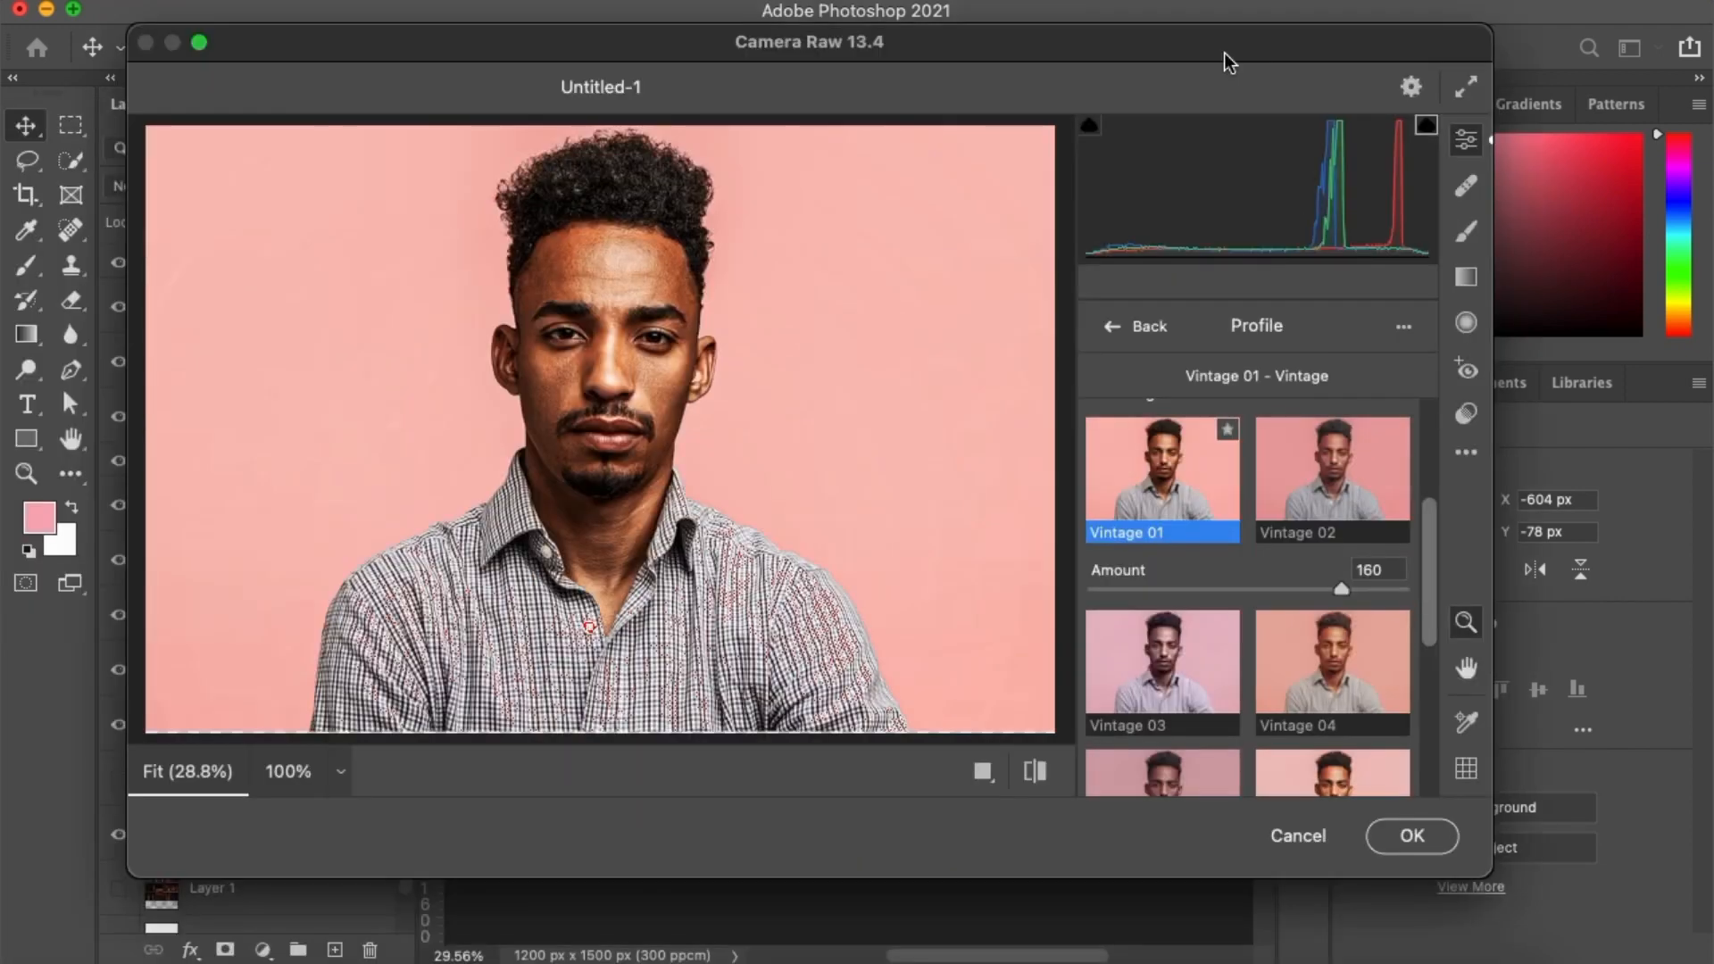
pyautogui.click(1412, 837)
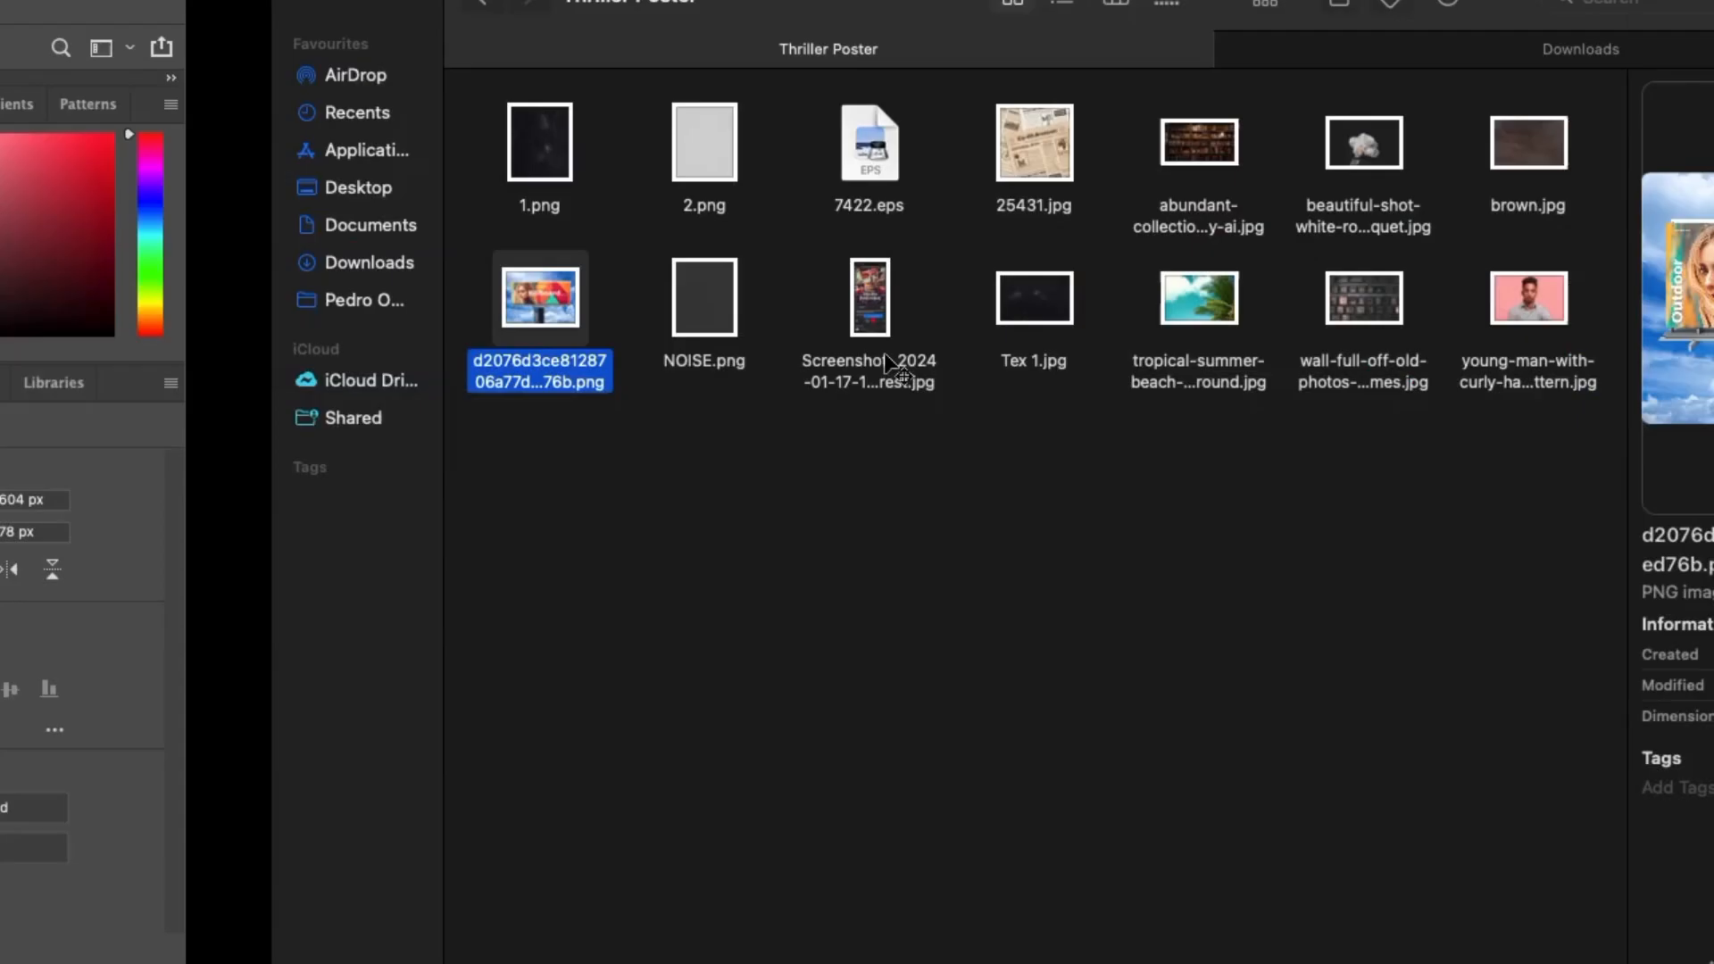
# Copy the brown texture image from the Thriller Poster folder and paste it as a clipped layer above Layer 4, the beach band
pyautogui.click(1275, 143)
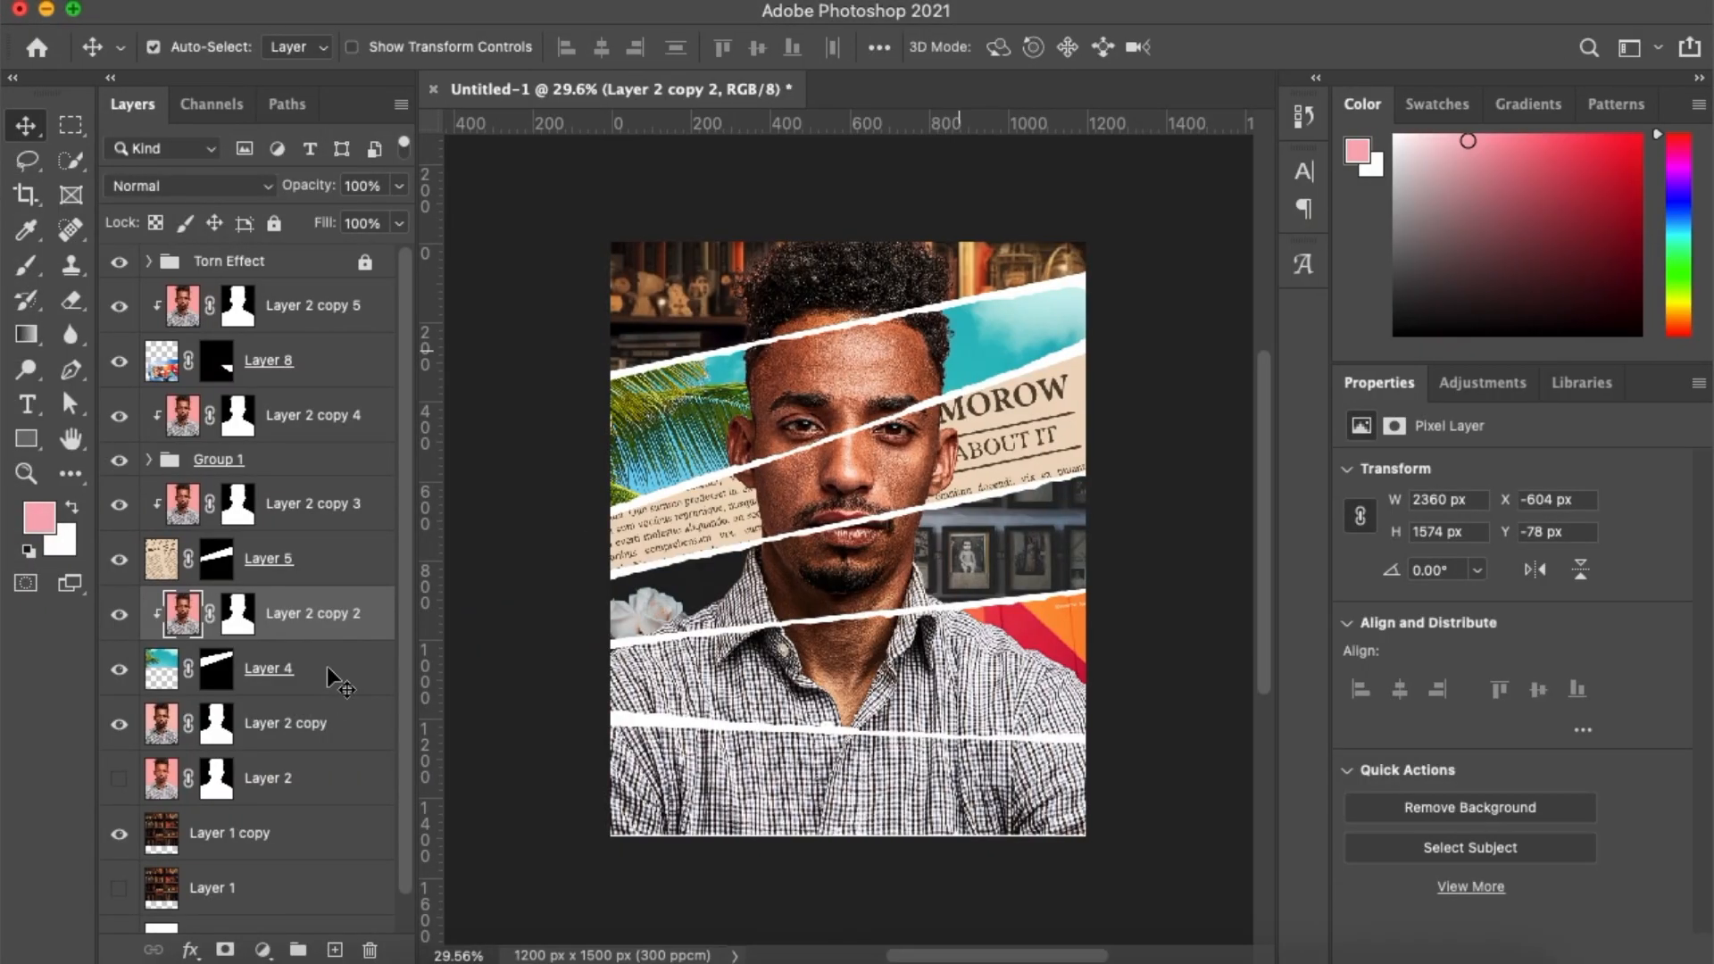
pyautogui.press('super+v')
pyautogui.click(330, 676)
pyautogui.press('super+v')
pyautogui.press('super+t')
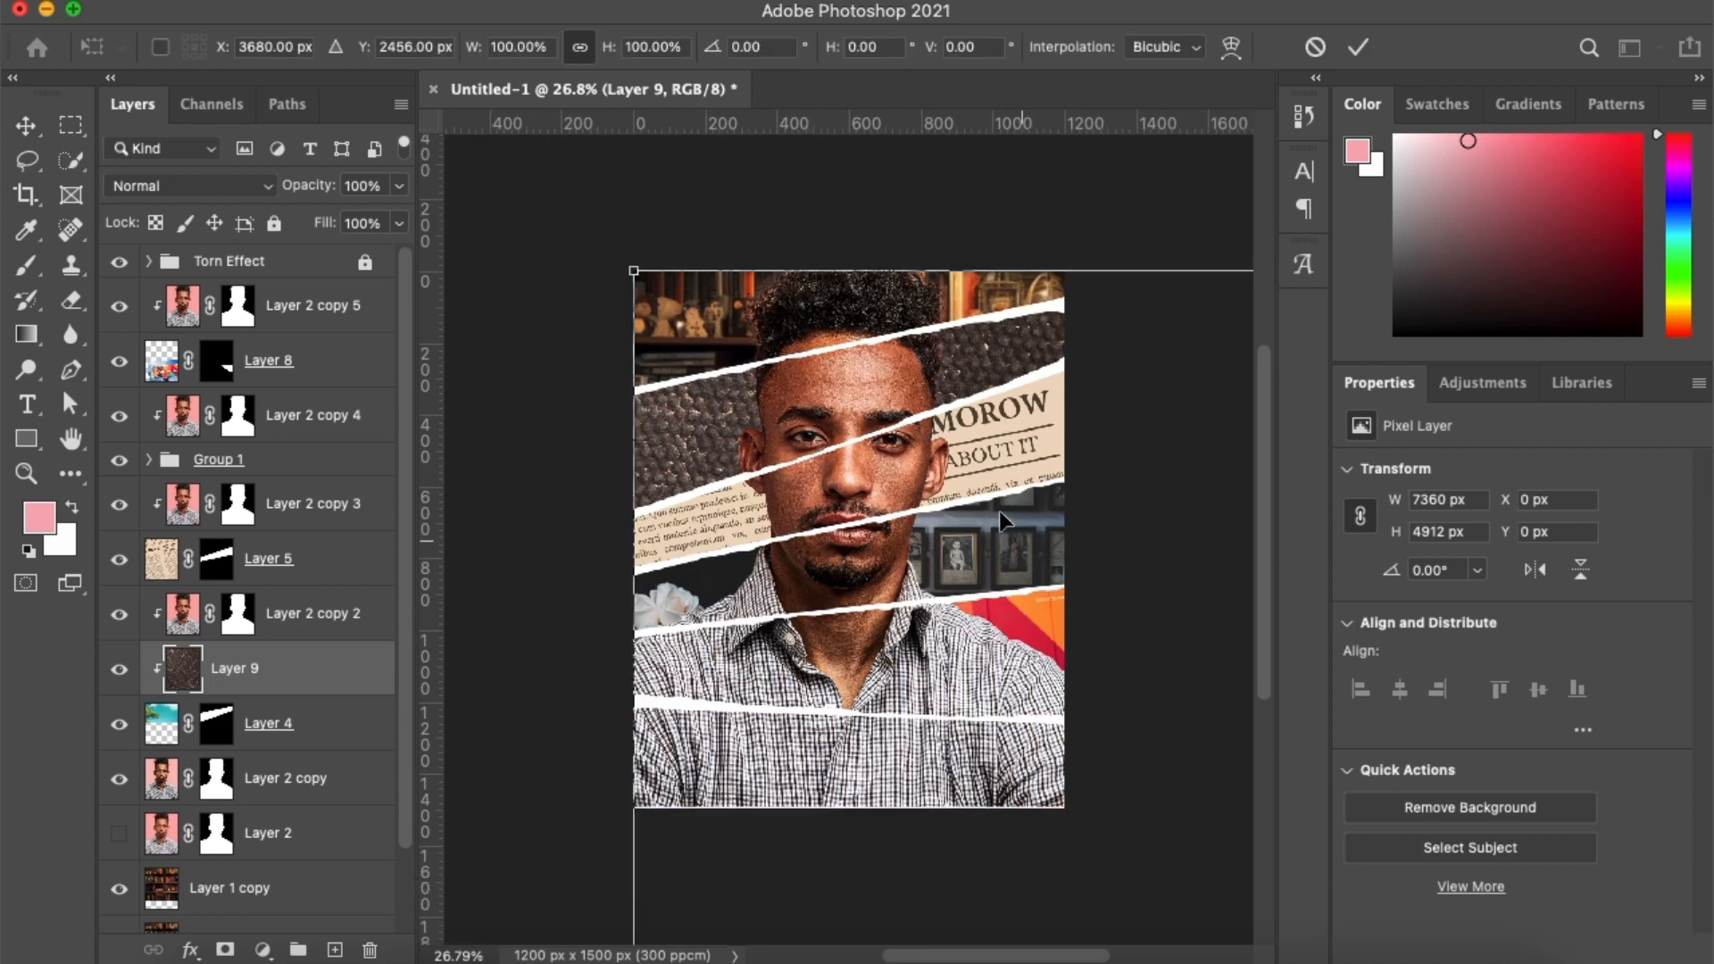
# Scale the brown texture to about 21%, place it over the upper part of the poster and set its blend mode to Lighten
pyautogui.scroll(-10, 999, 511)
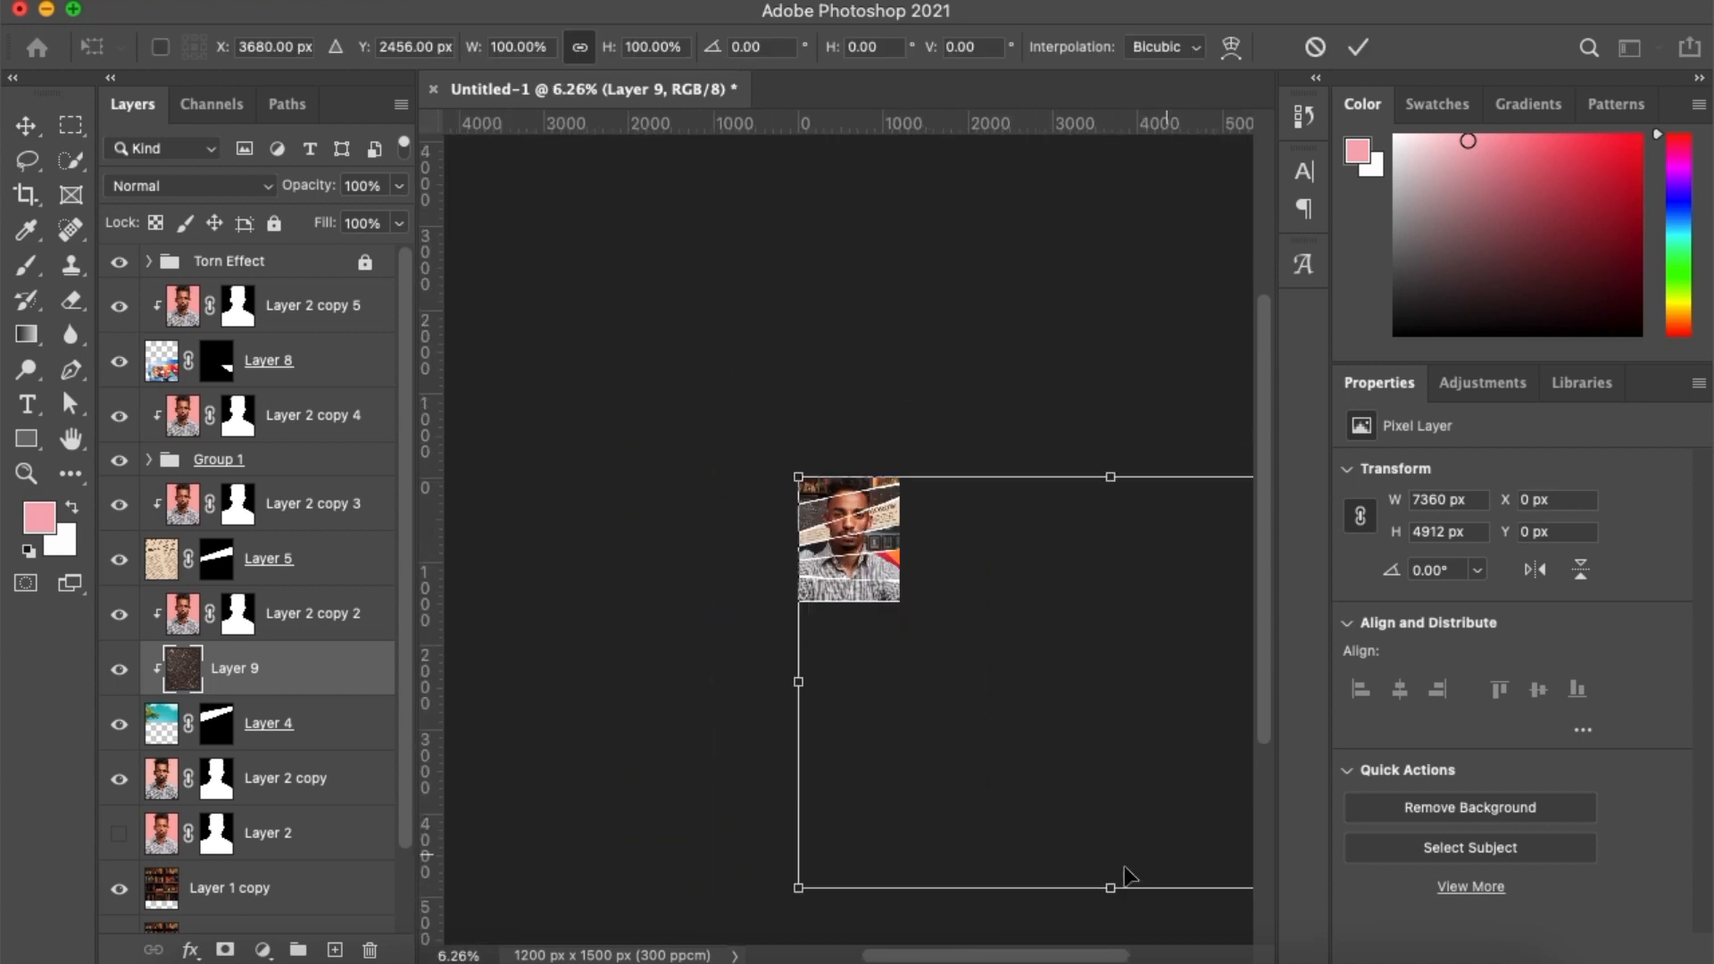
pyautogui.moveTo(1106, 888); pyautogui.dragTo(996, 566)
pyautogui.moveTo(1115, 523); pyautogui.dragTo(848, 518)
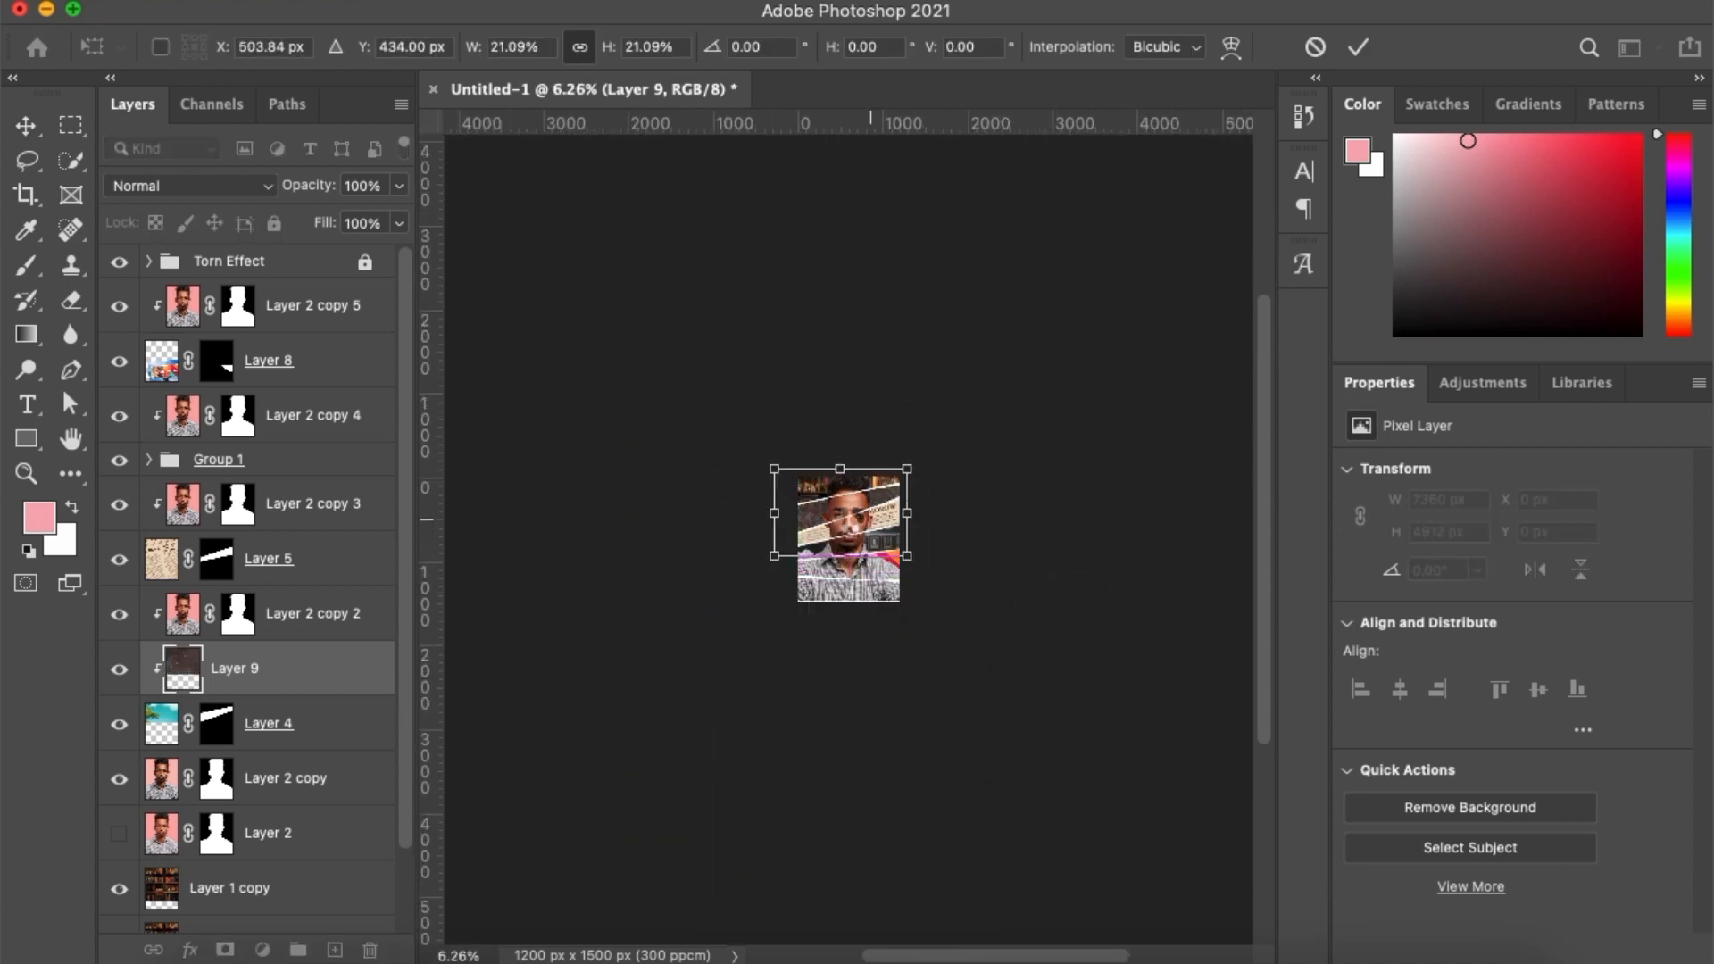
pyautogui.press('Return')
pyautogui.press('super+0')
pyautogui.click(188, 185)
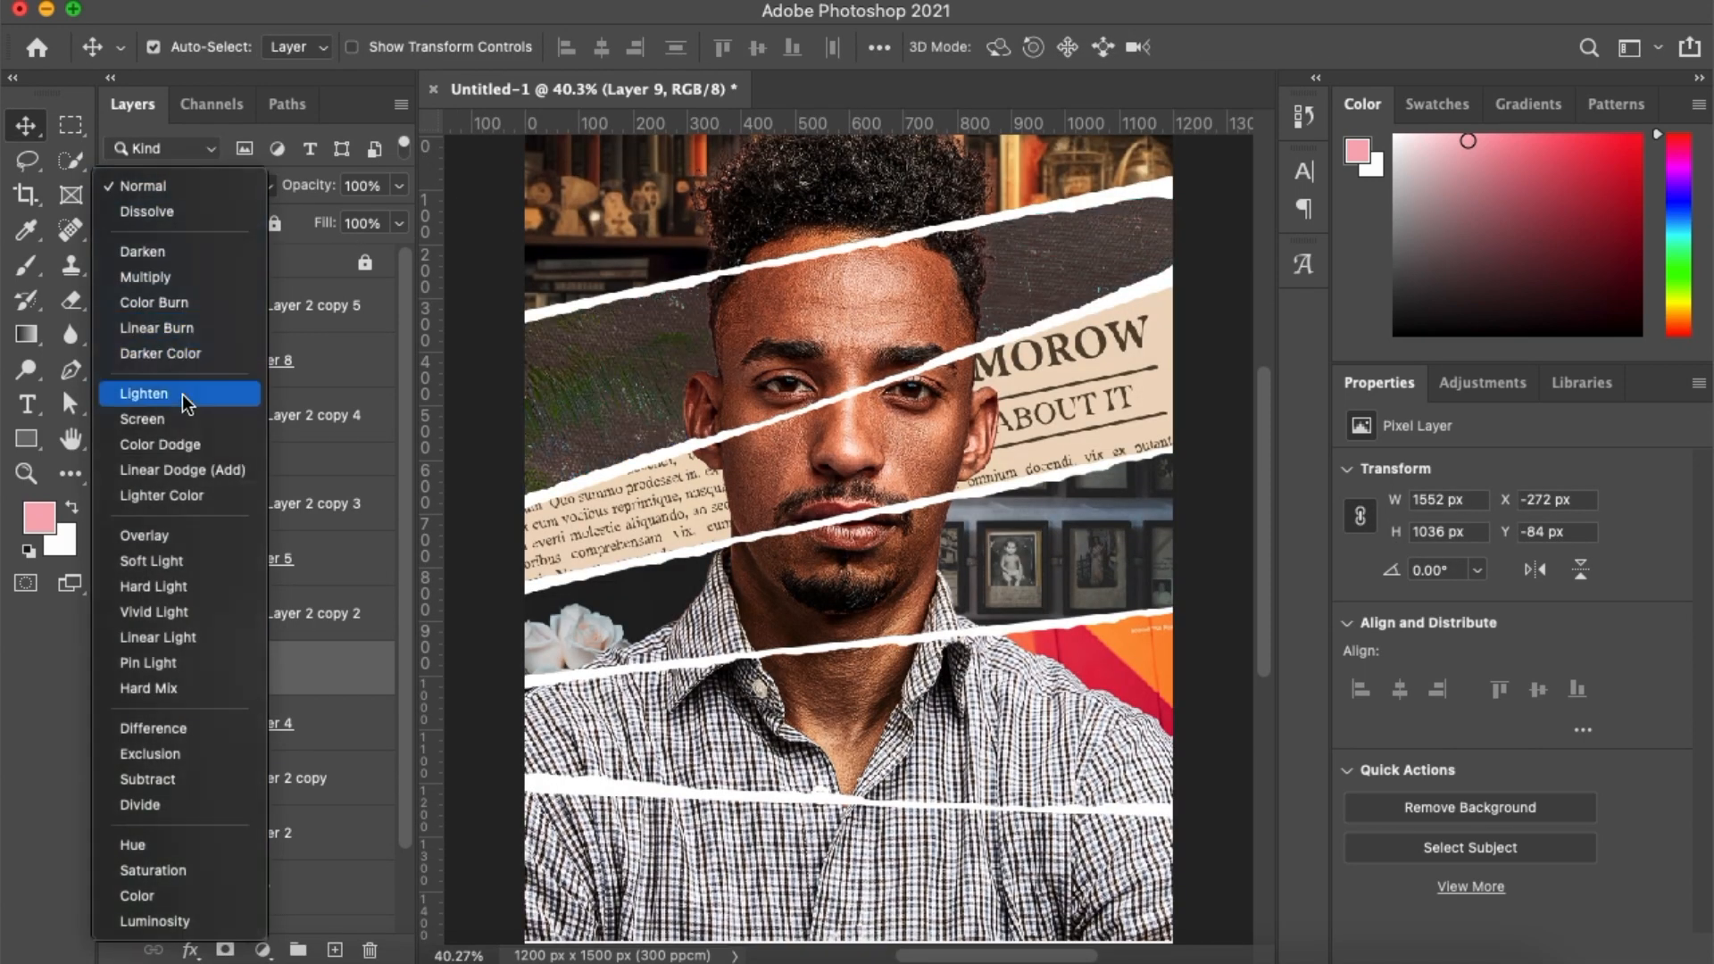
pyautogui.click(148, 395)
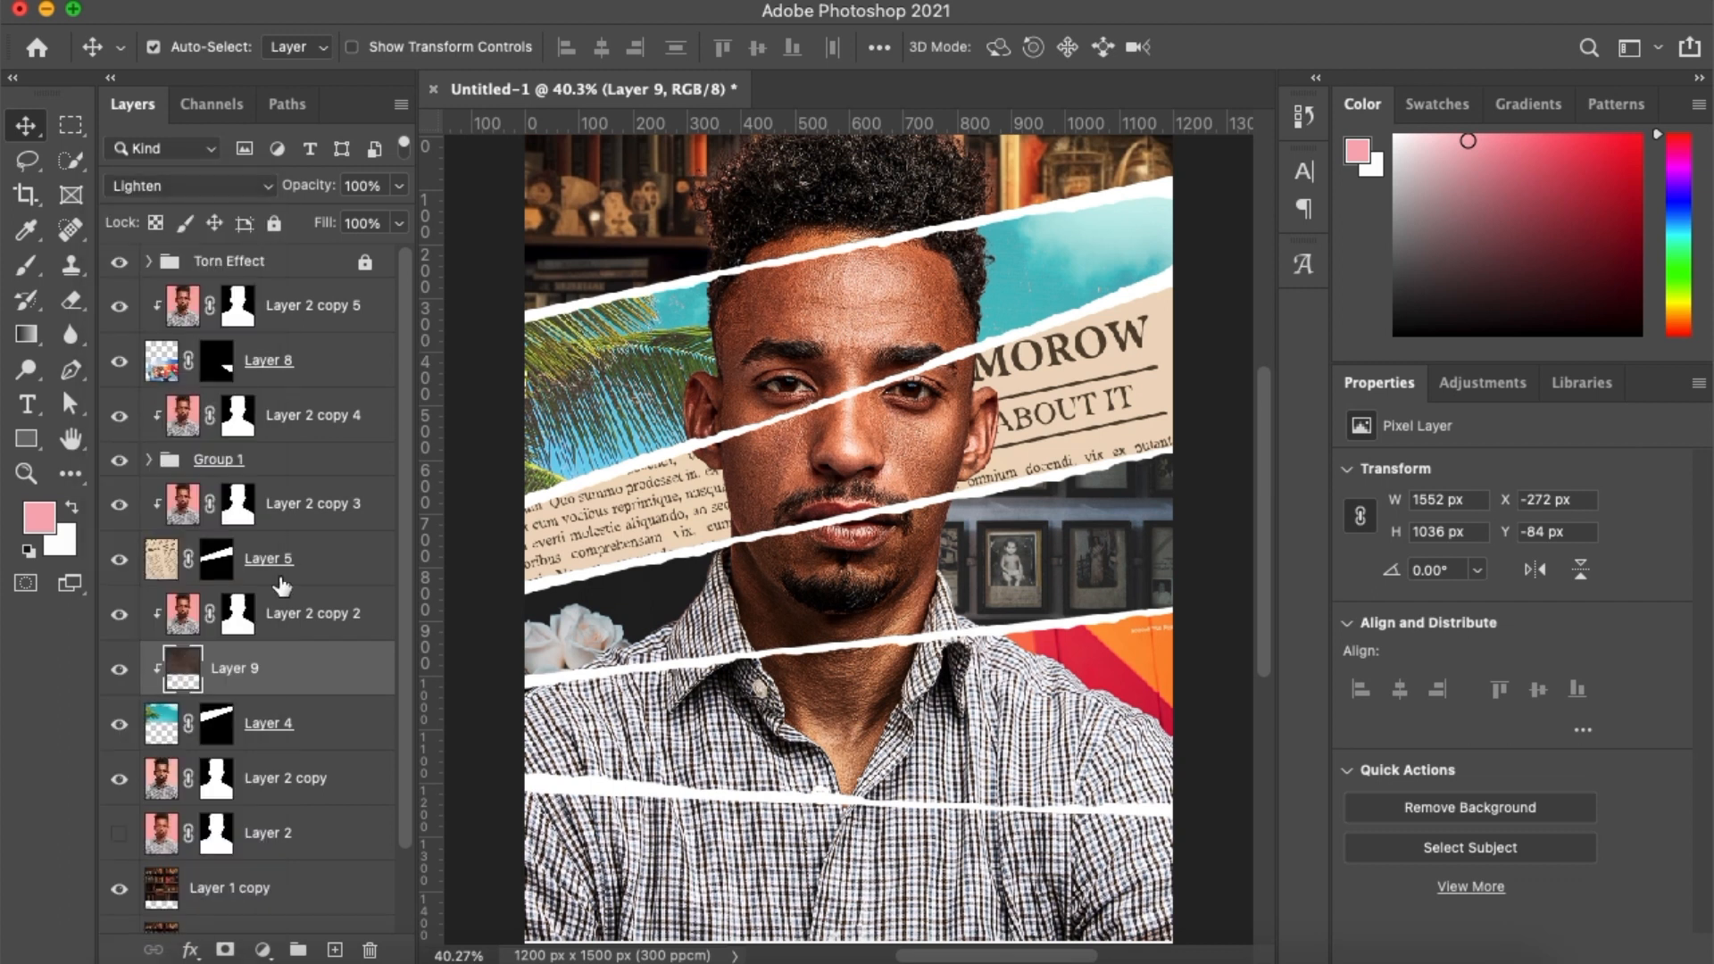
# Boost the vibrance of the beach background, Layer 4, with the Camera Raw Filter and apply it
pyautogui.click(323, 718)
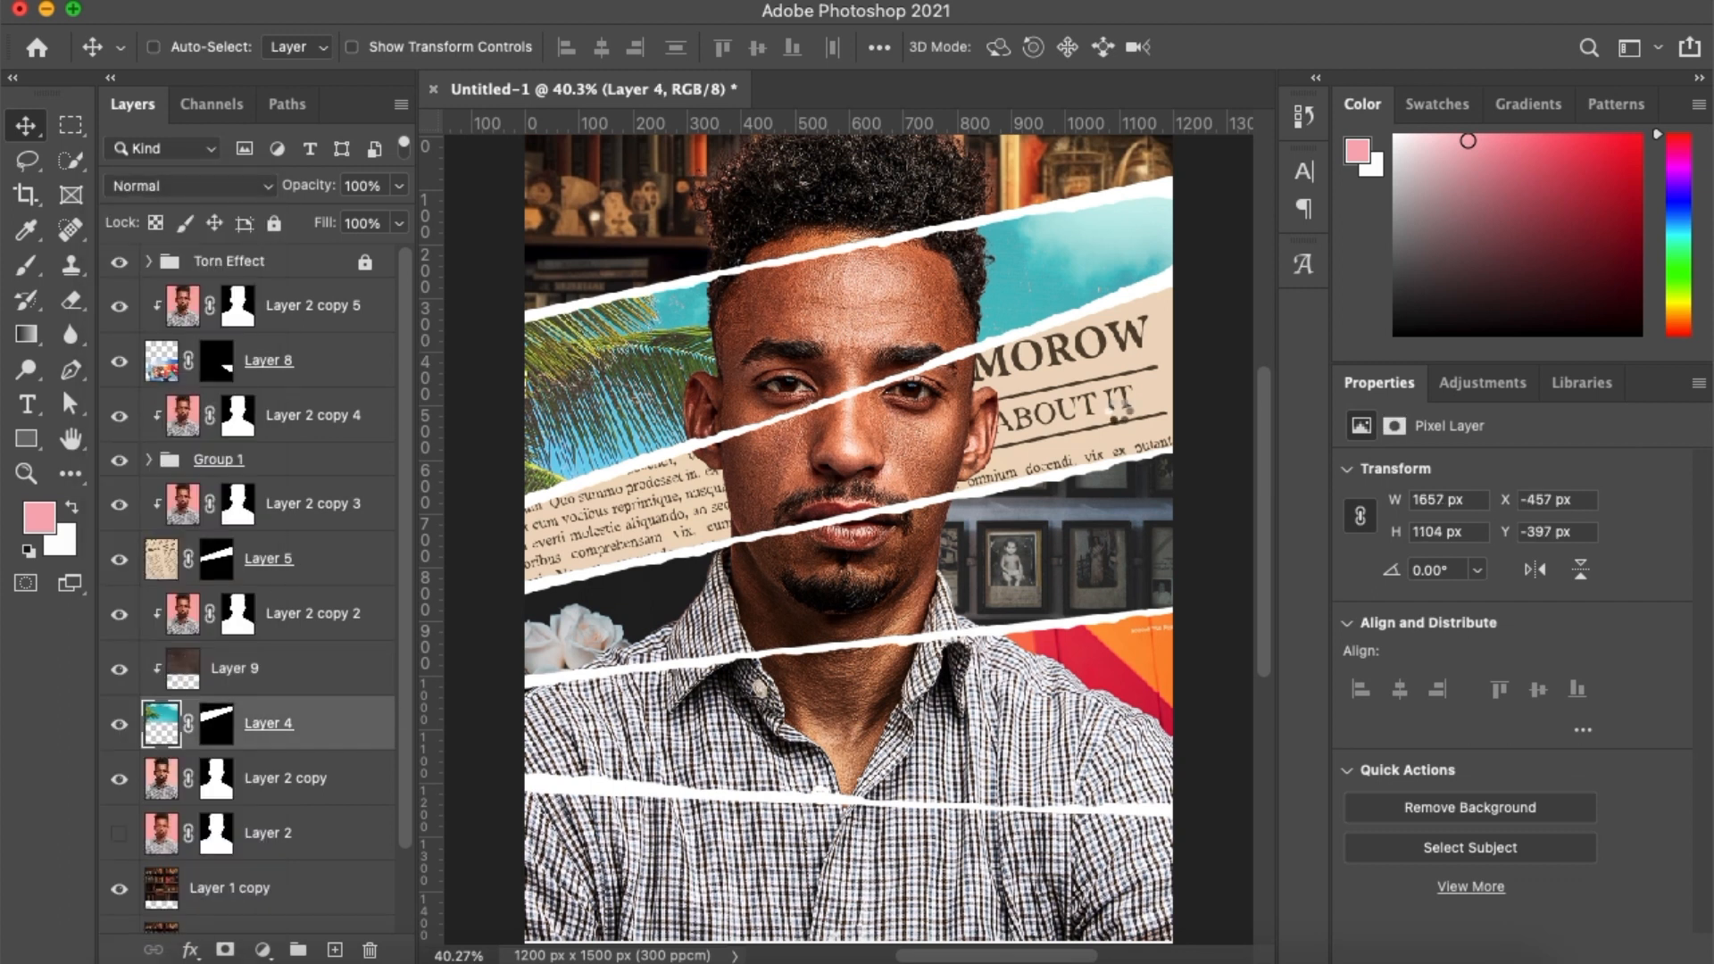
pyautogui.press('super+shift+a')
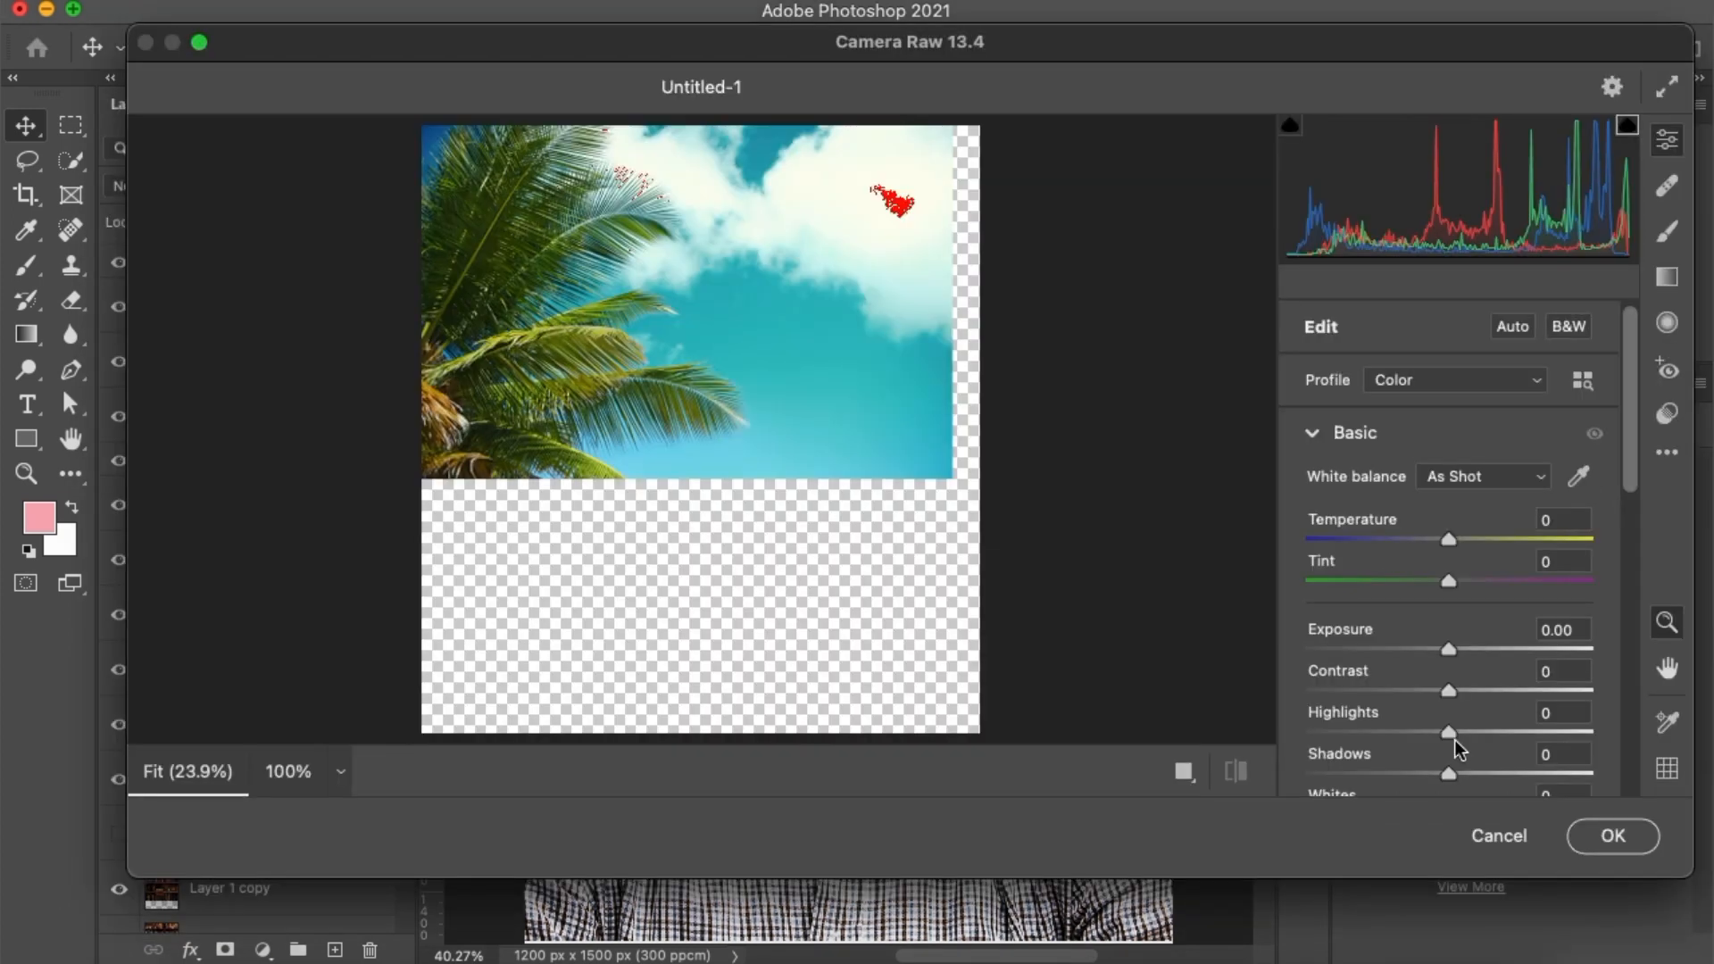
pyautogui.scroll(-2, 1454, 749)
pyautogui.scroll(-6, 1455, 739)
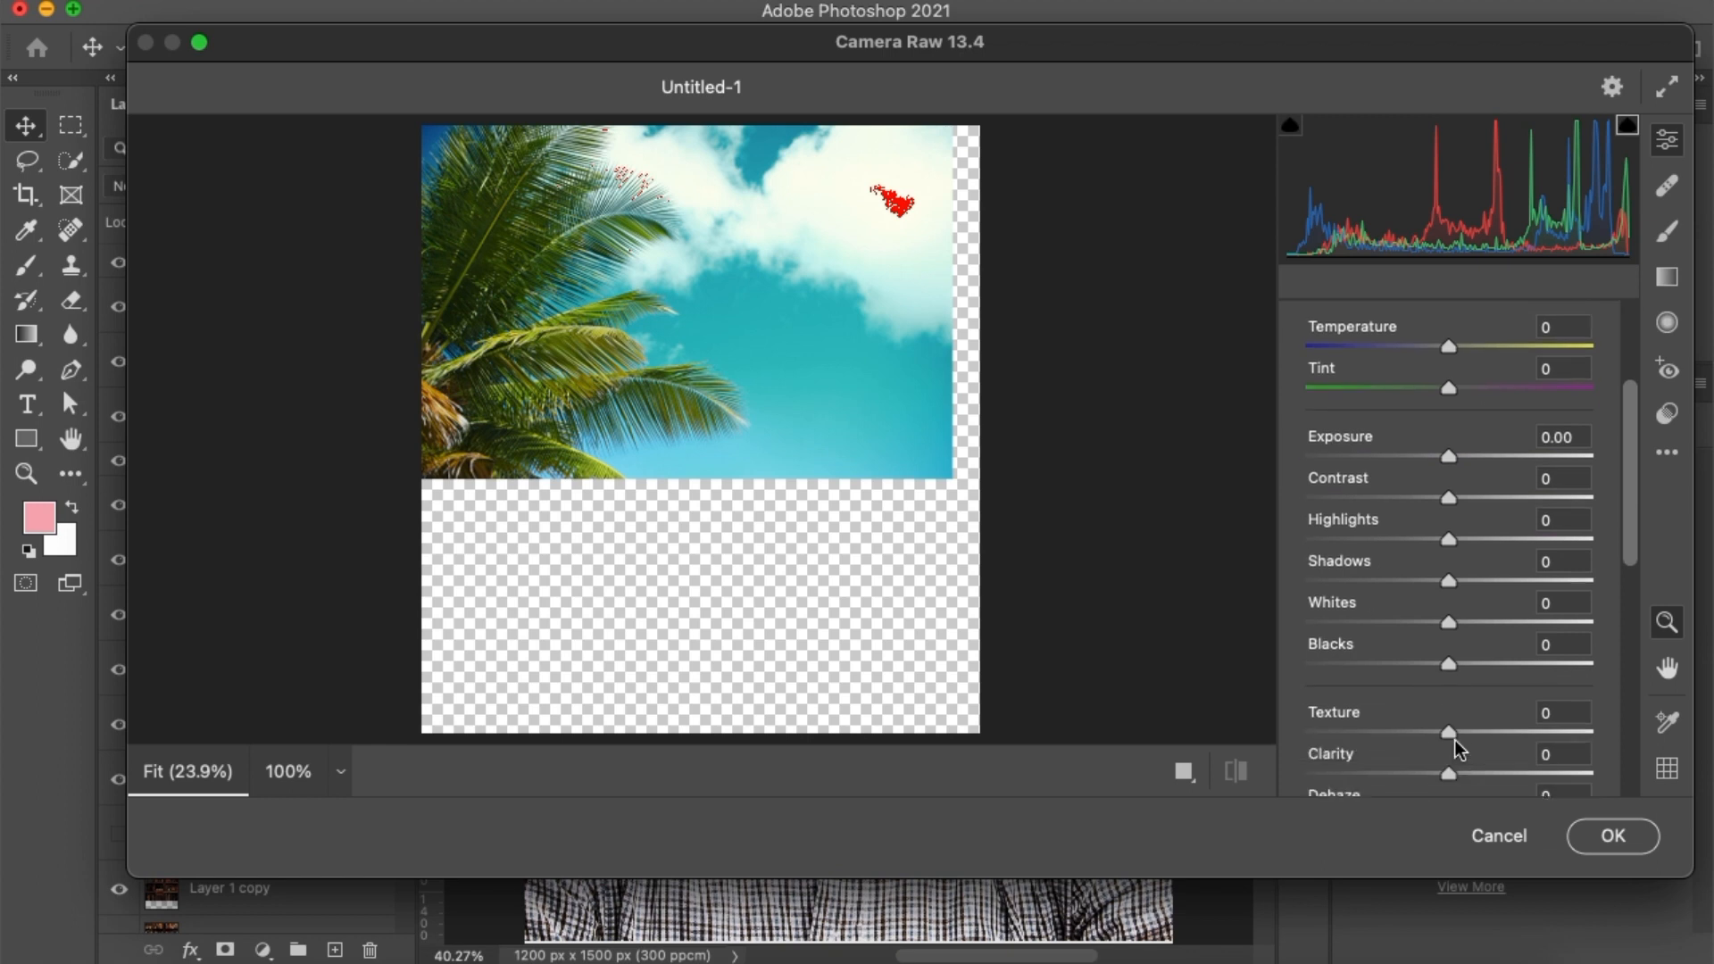
pyautogui.click(1508, 723)
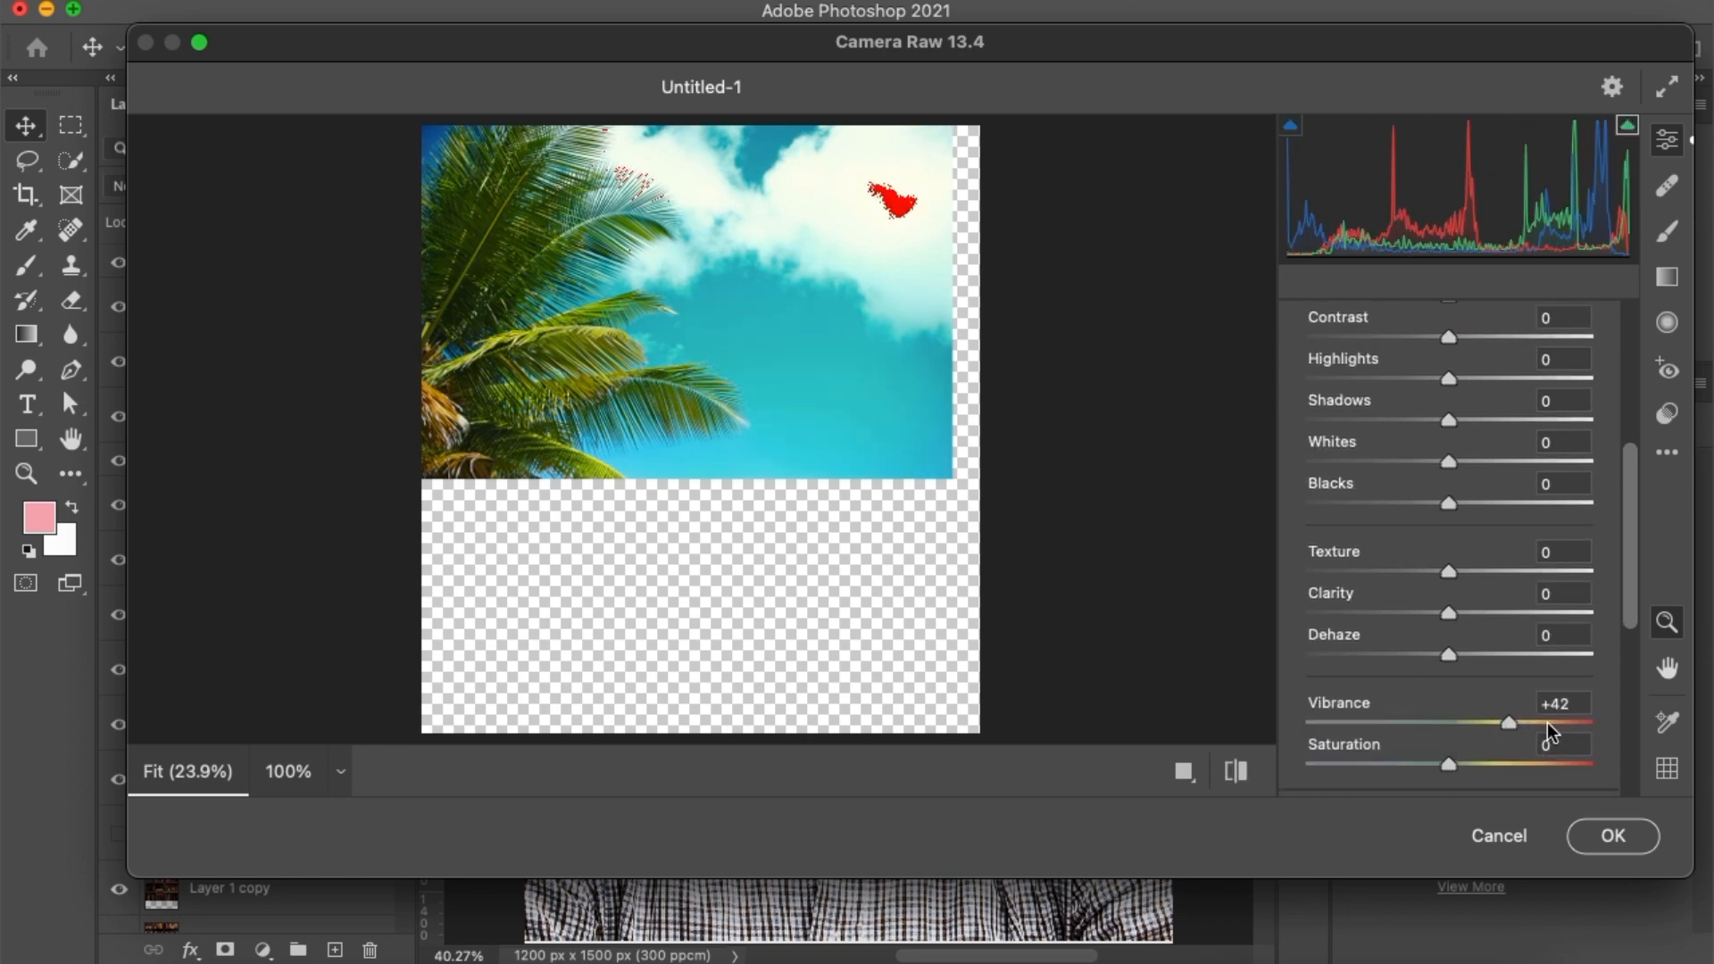
pyautogui.click(1548, 722)
pyautogui.click(1606, 834)
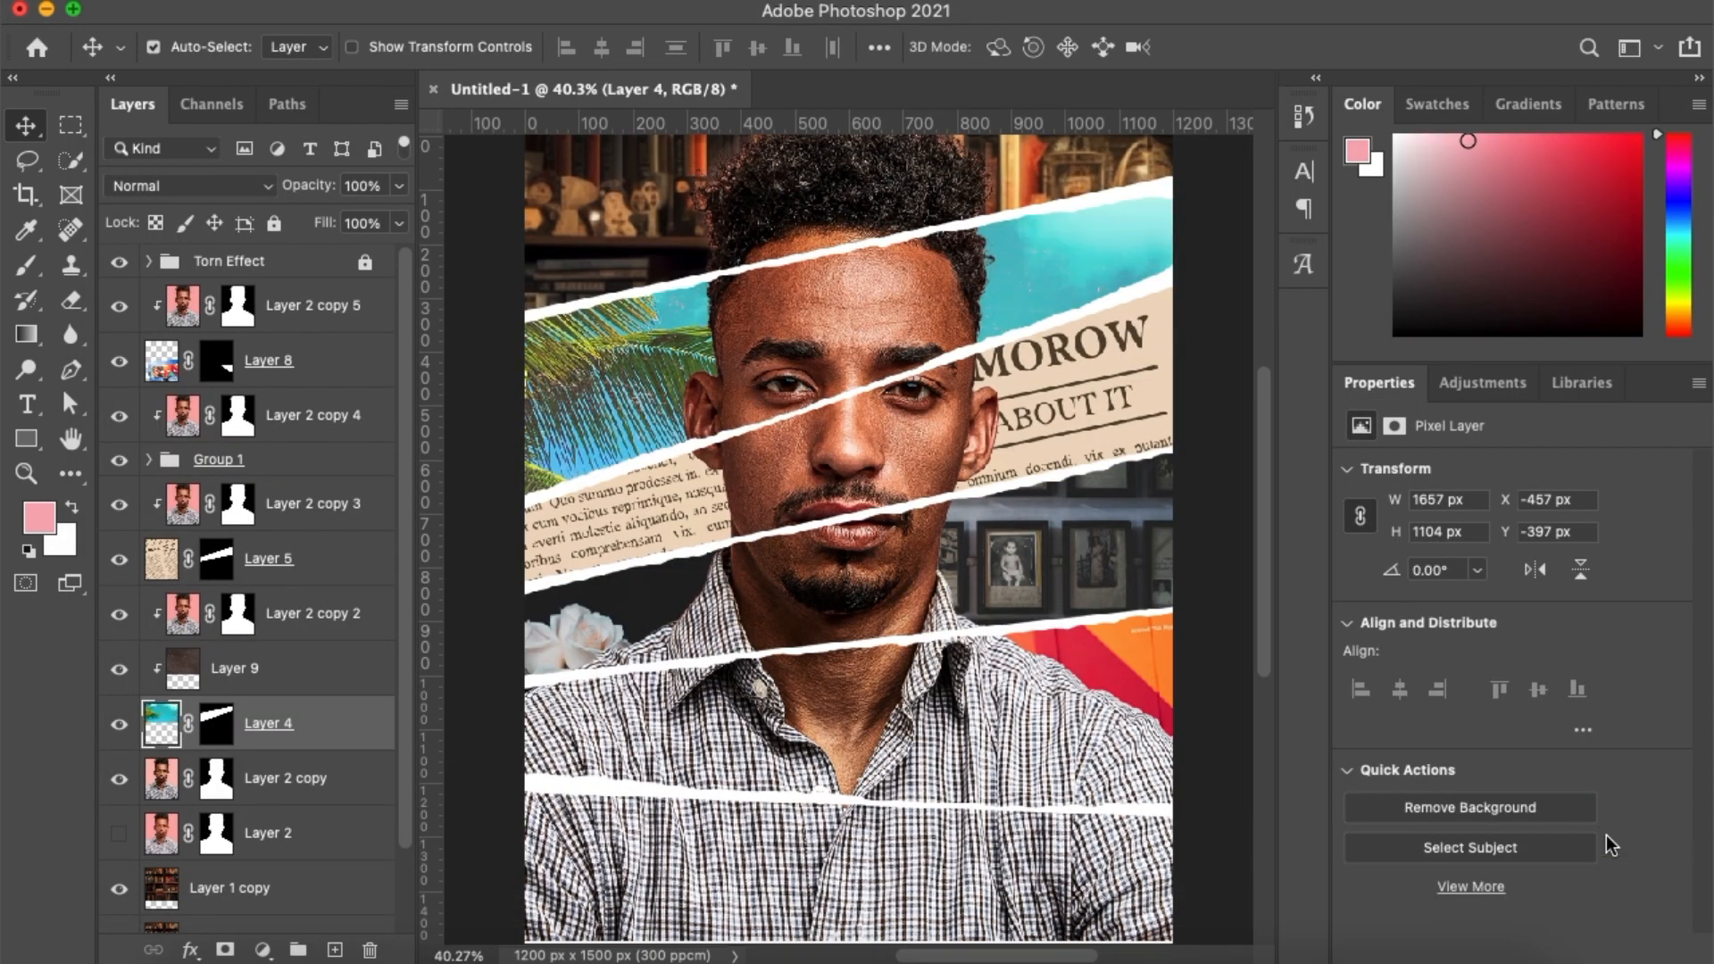
# Duplicate the beach band's portrait, Layer 2 copy 2, and apply the Vintage 10 profile to the copy in the Camera Raw Filter
pyautogui.click(870, 315)
pyautogui.press('super+j')
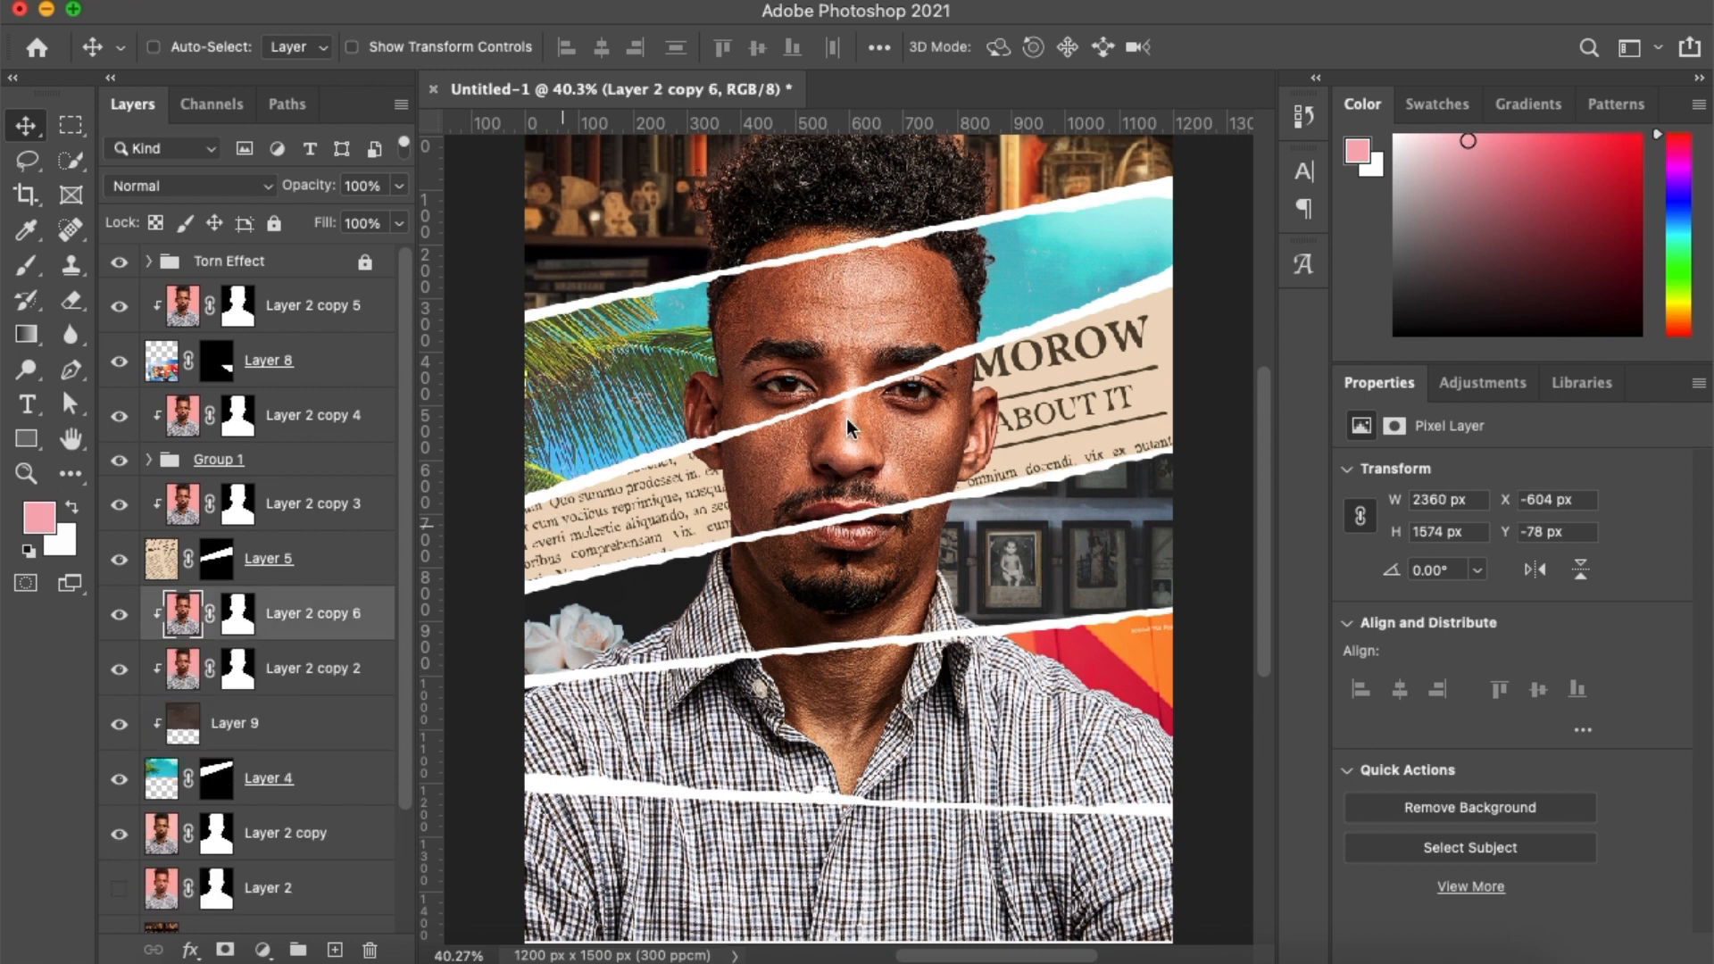
pyautogui.press('shift+super+a')
pyautogui.click(1584, 382)
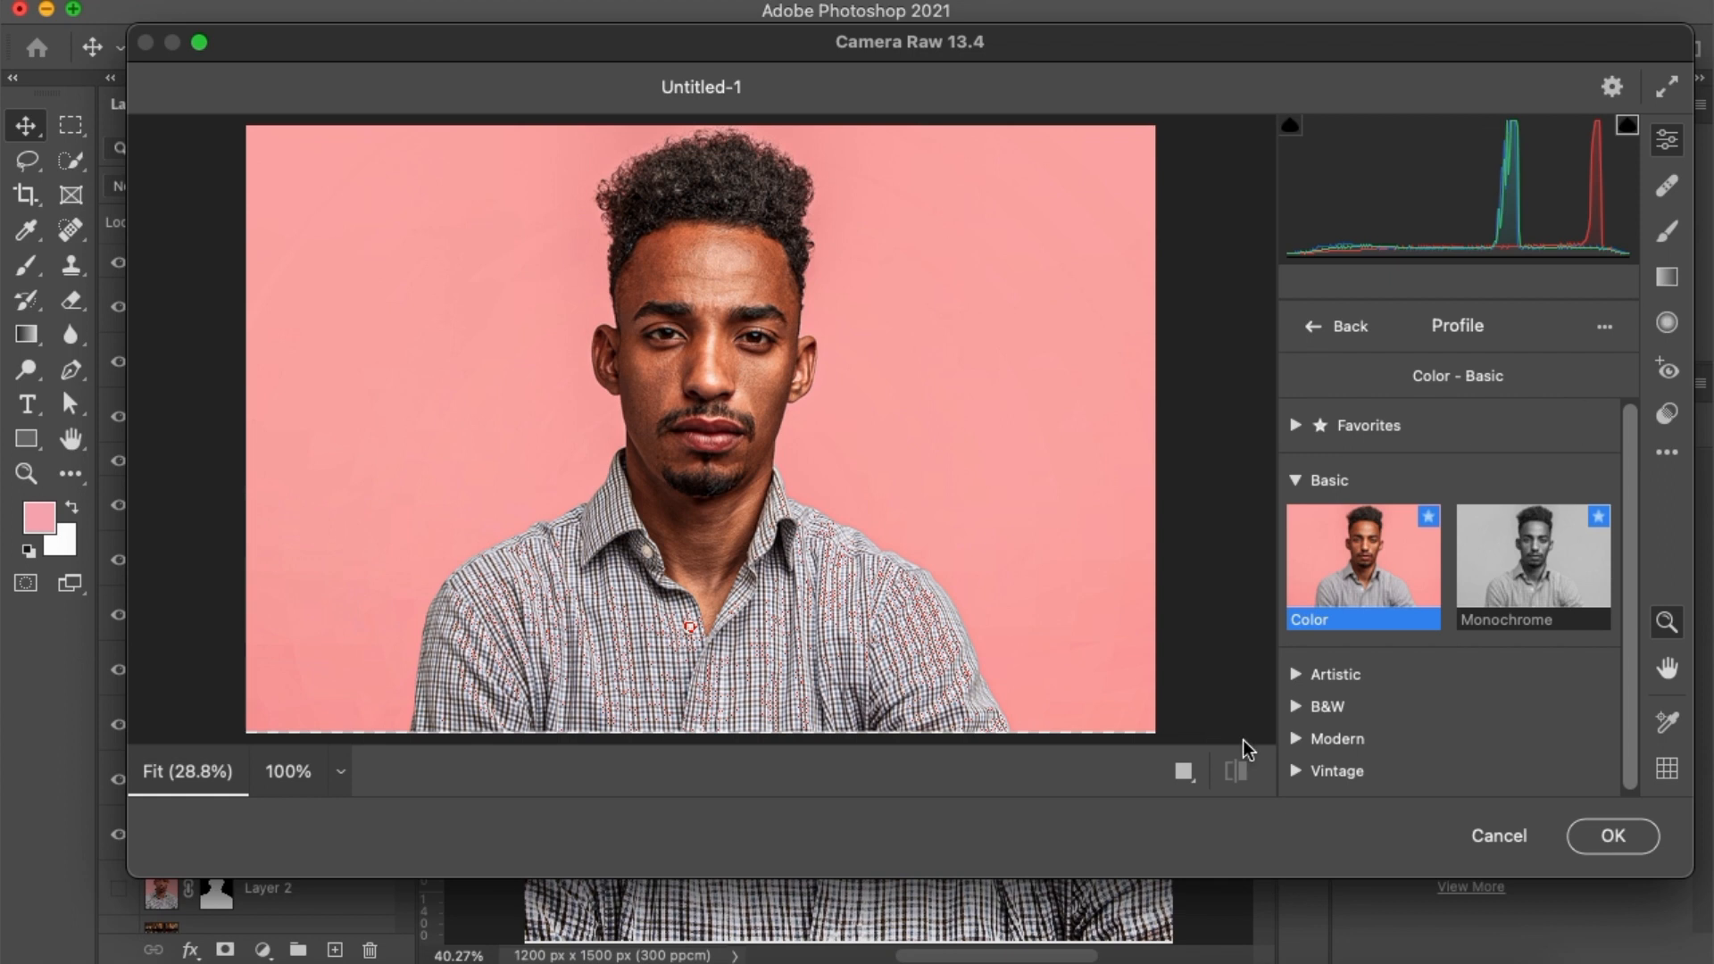
pyautogui.click(1299, 774)
pyautogui.scroll(-3, 1350, 759)
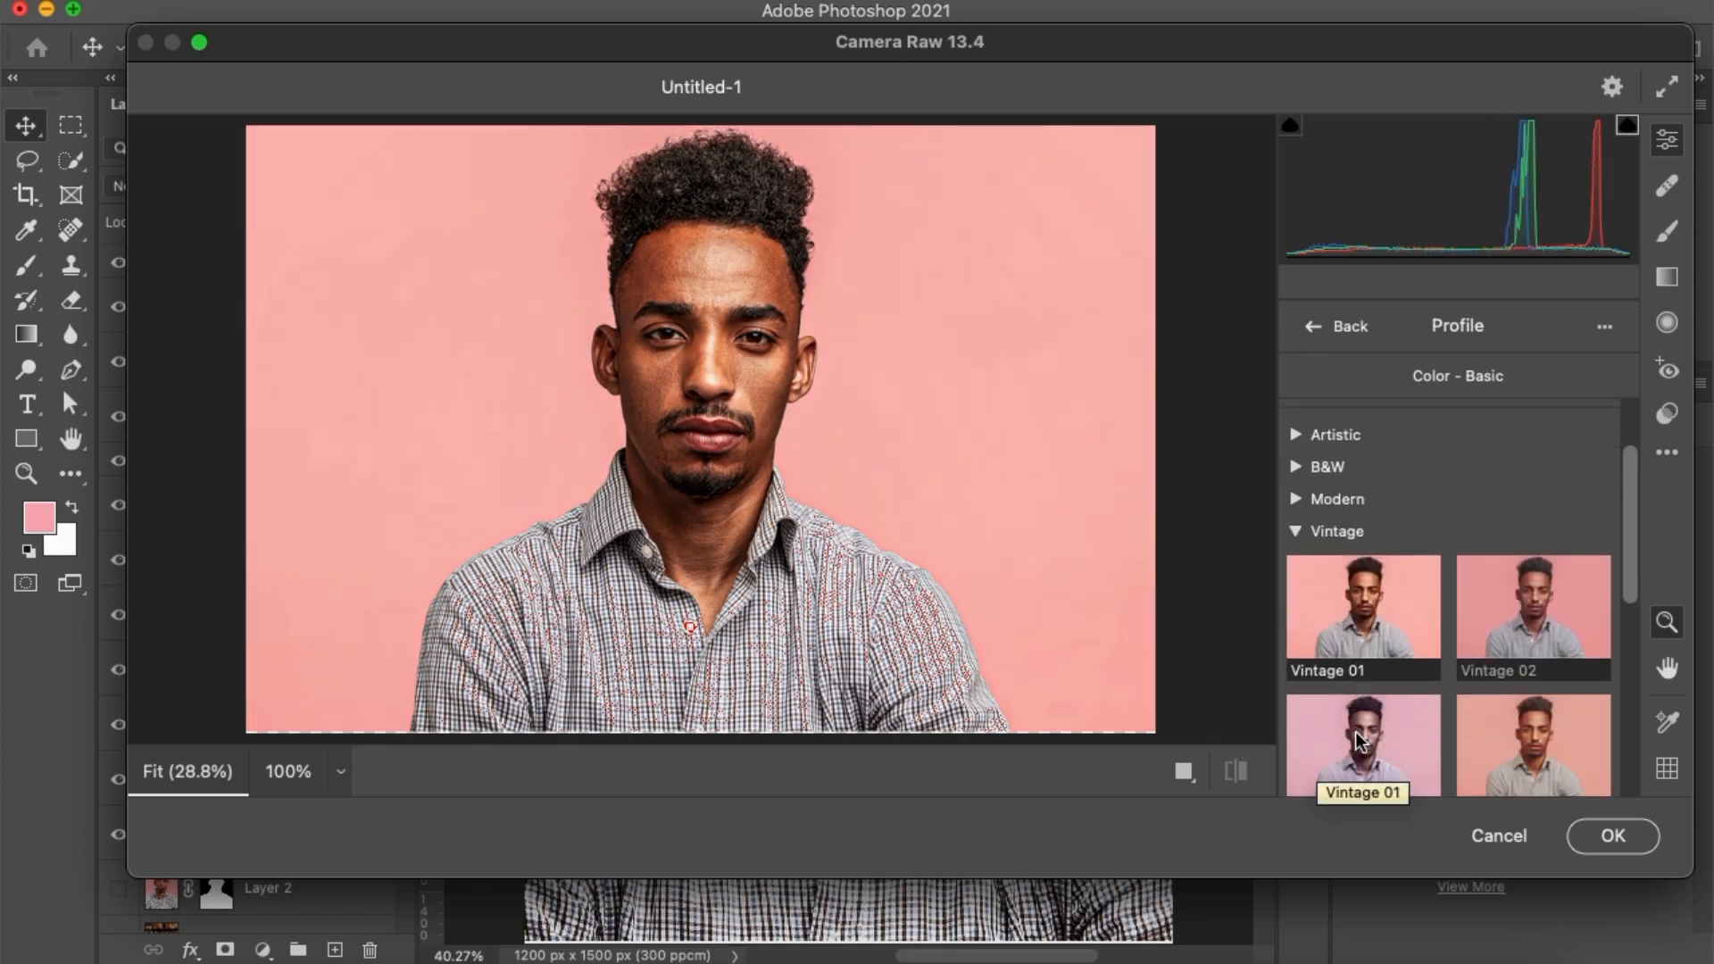
pyautogui.scroll(-4, 1357, 739)
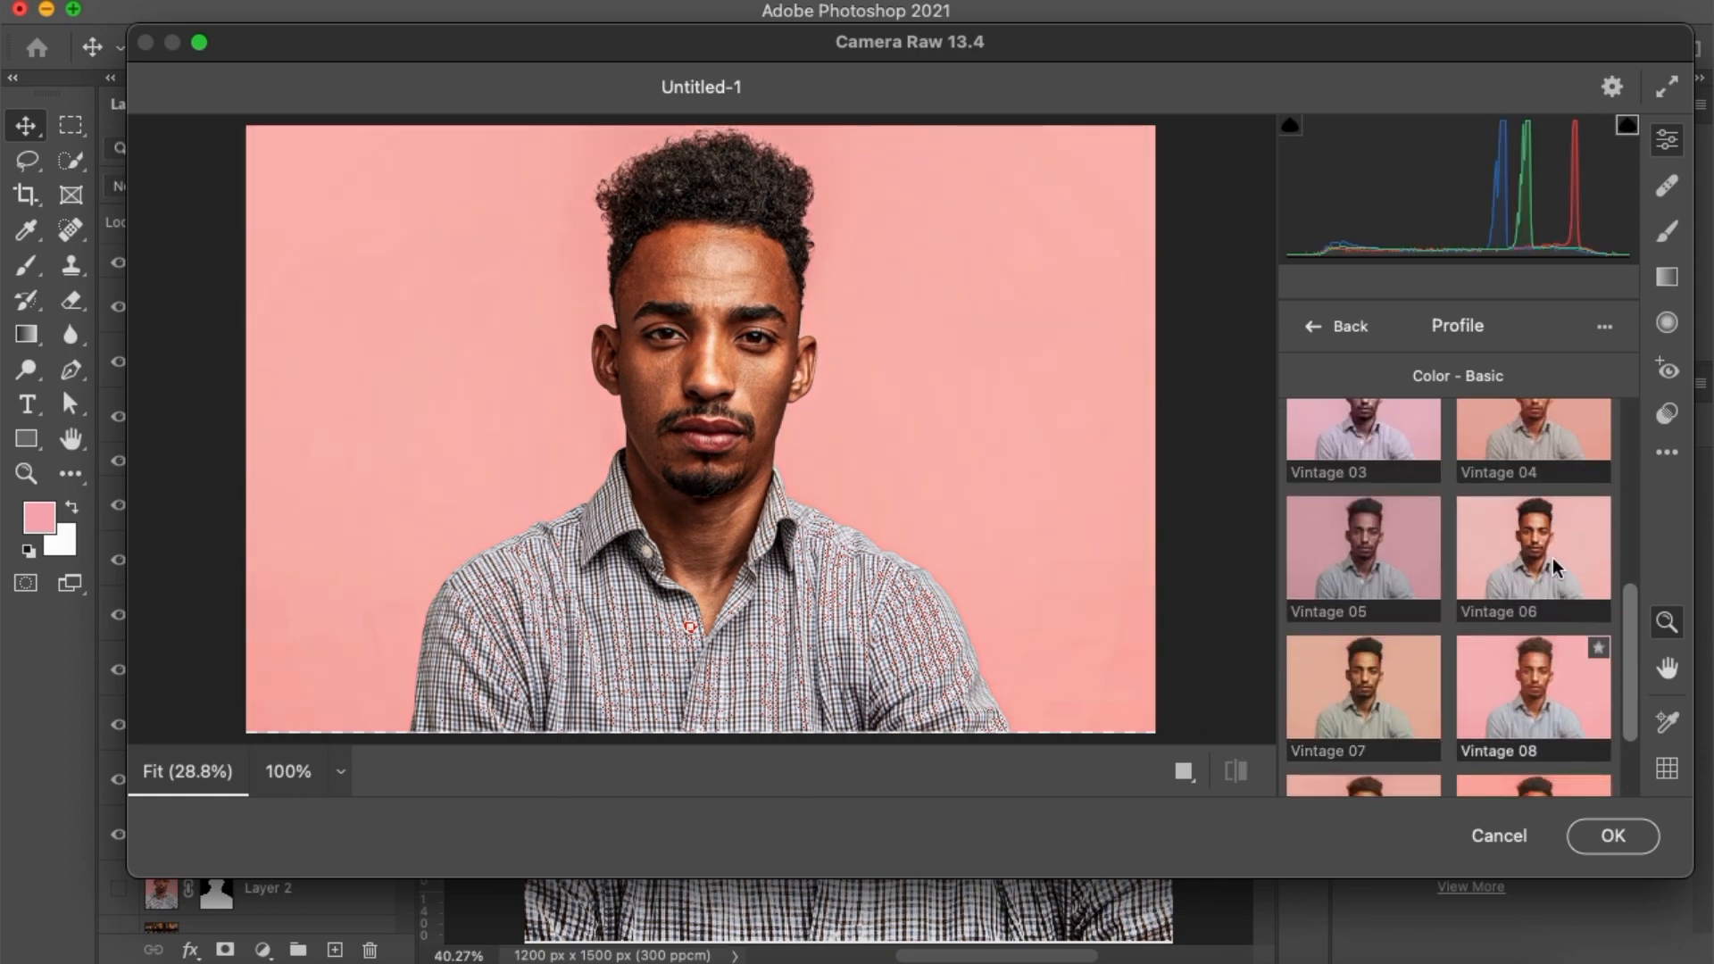
pyautogui.scroll(-2, 1552, 559)
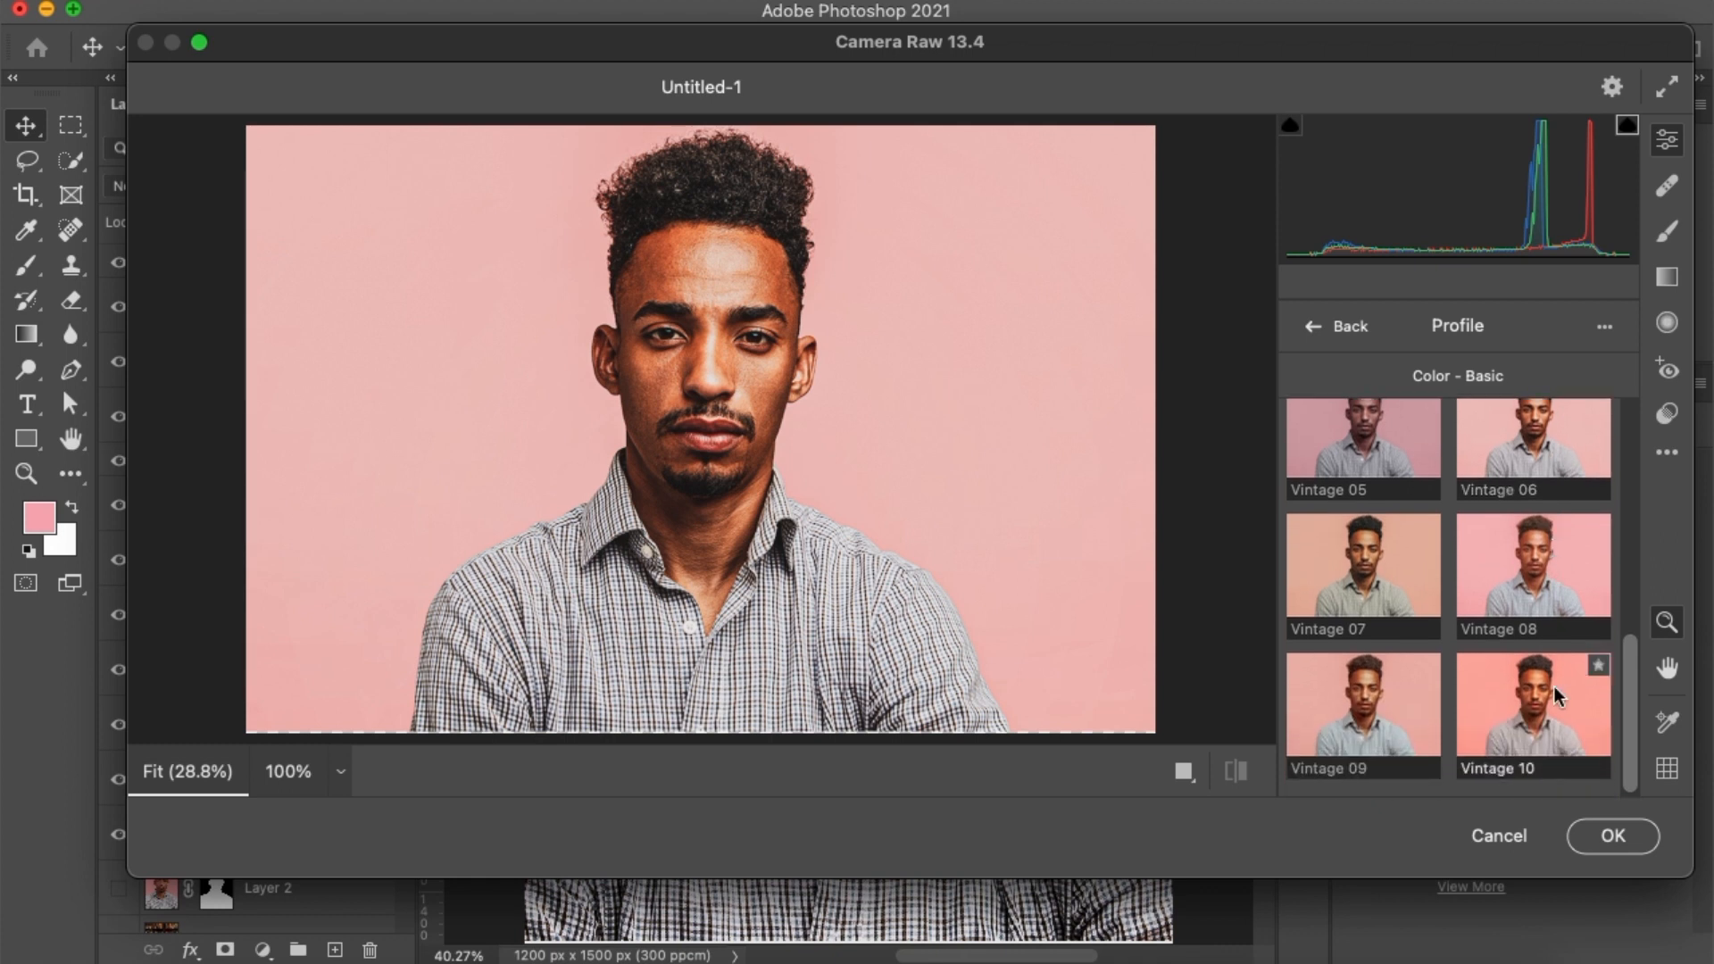
pyautogui.click(1552, 688)
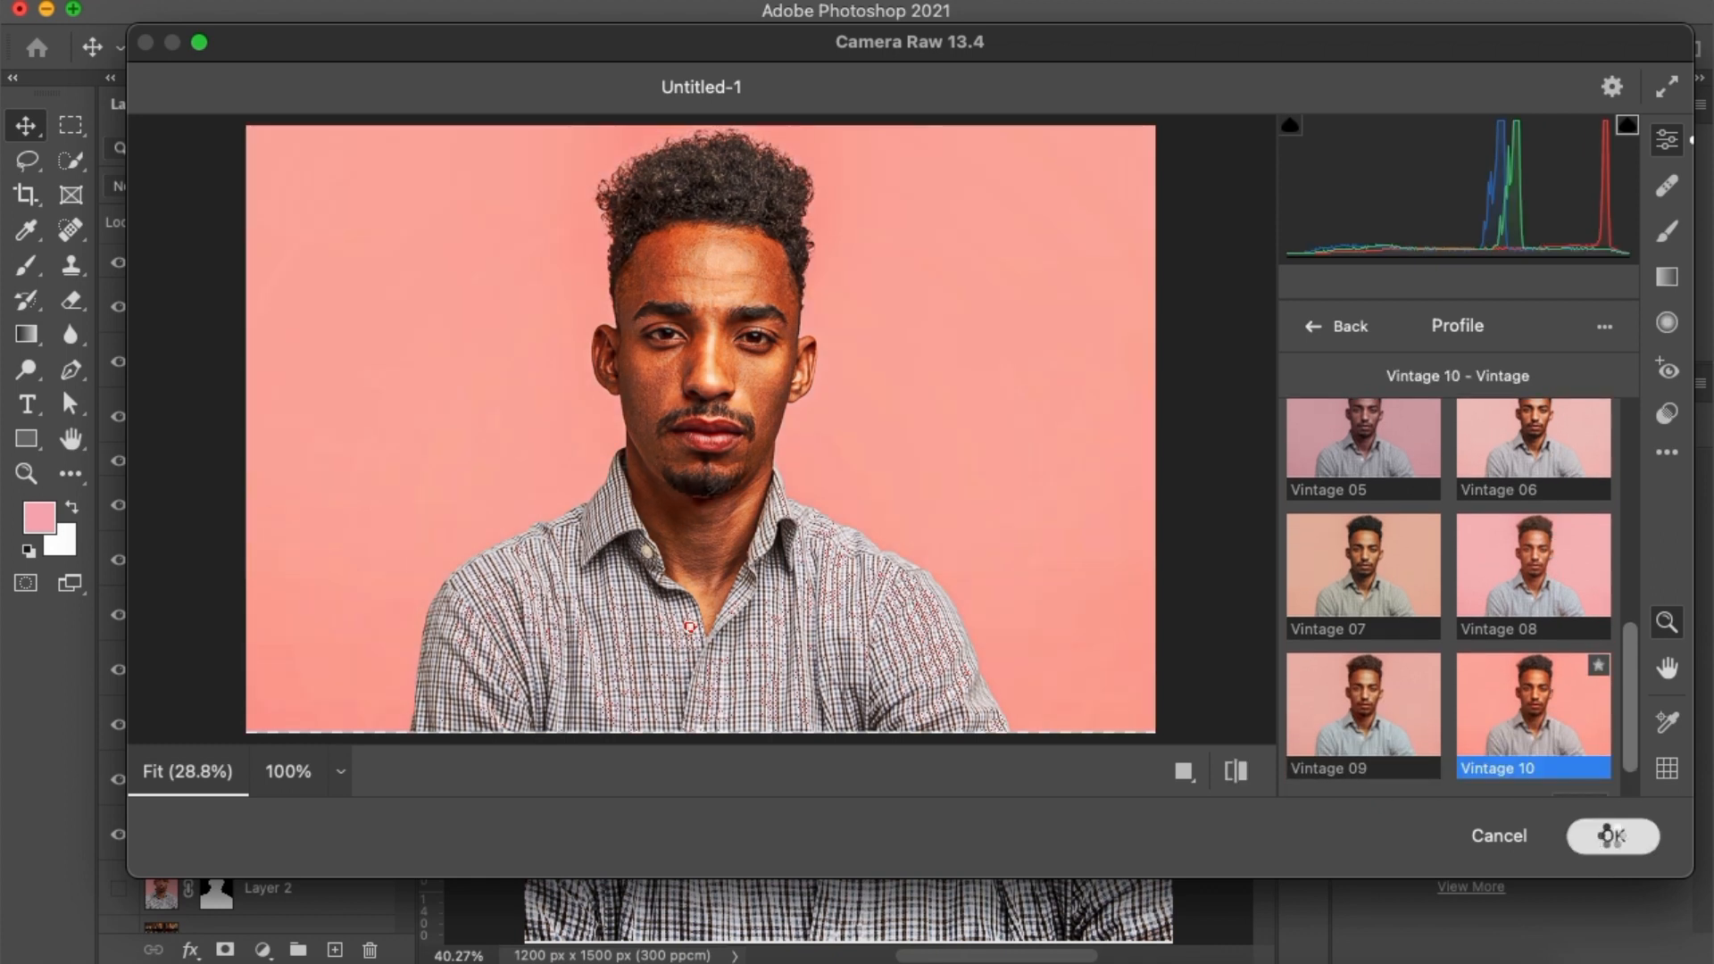
pyautogui.click(1614, 834)
# Convert the newspaper band's portrait, Layer 2 copy 3, to black and white with the Camera Raw B&W 01 profile
pyautogui.click(929, 452)
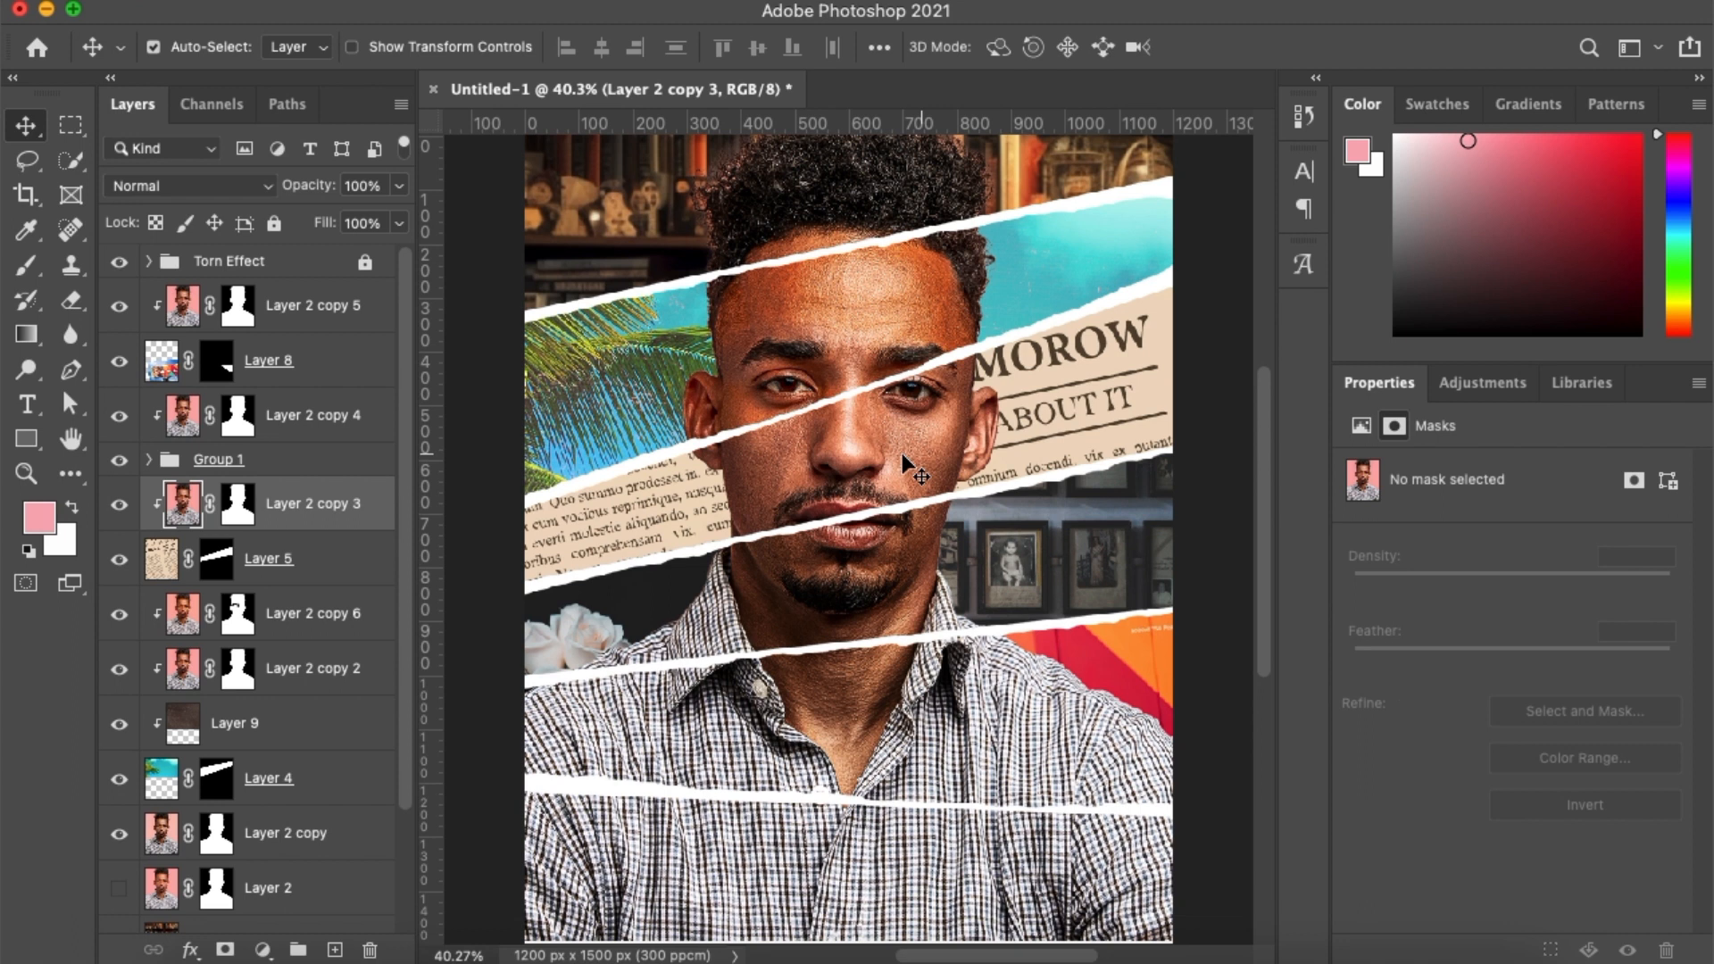
pyautogui.press('shift+super+a')
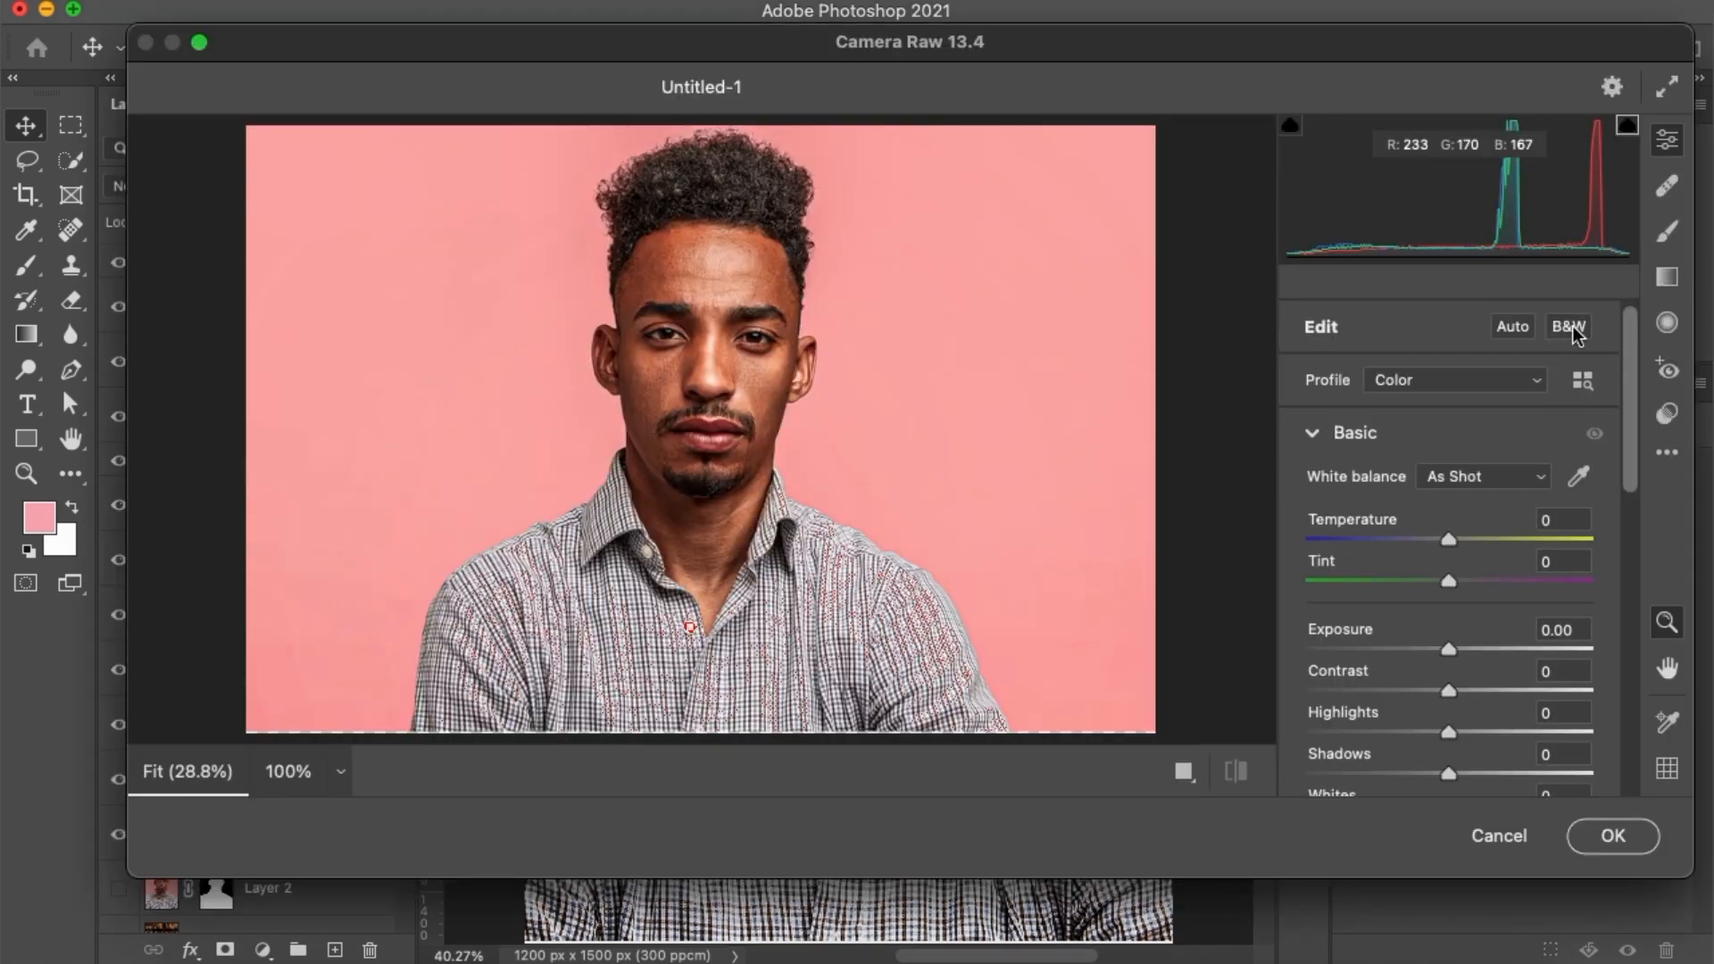
pyautogui.click(1572, 327)
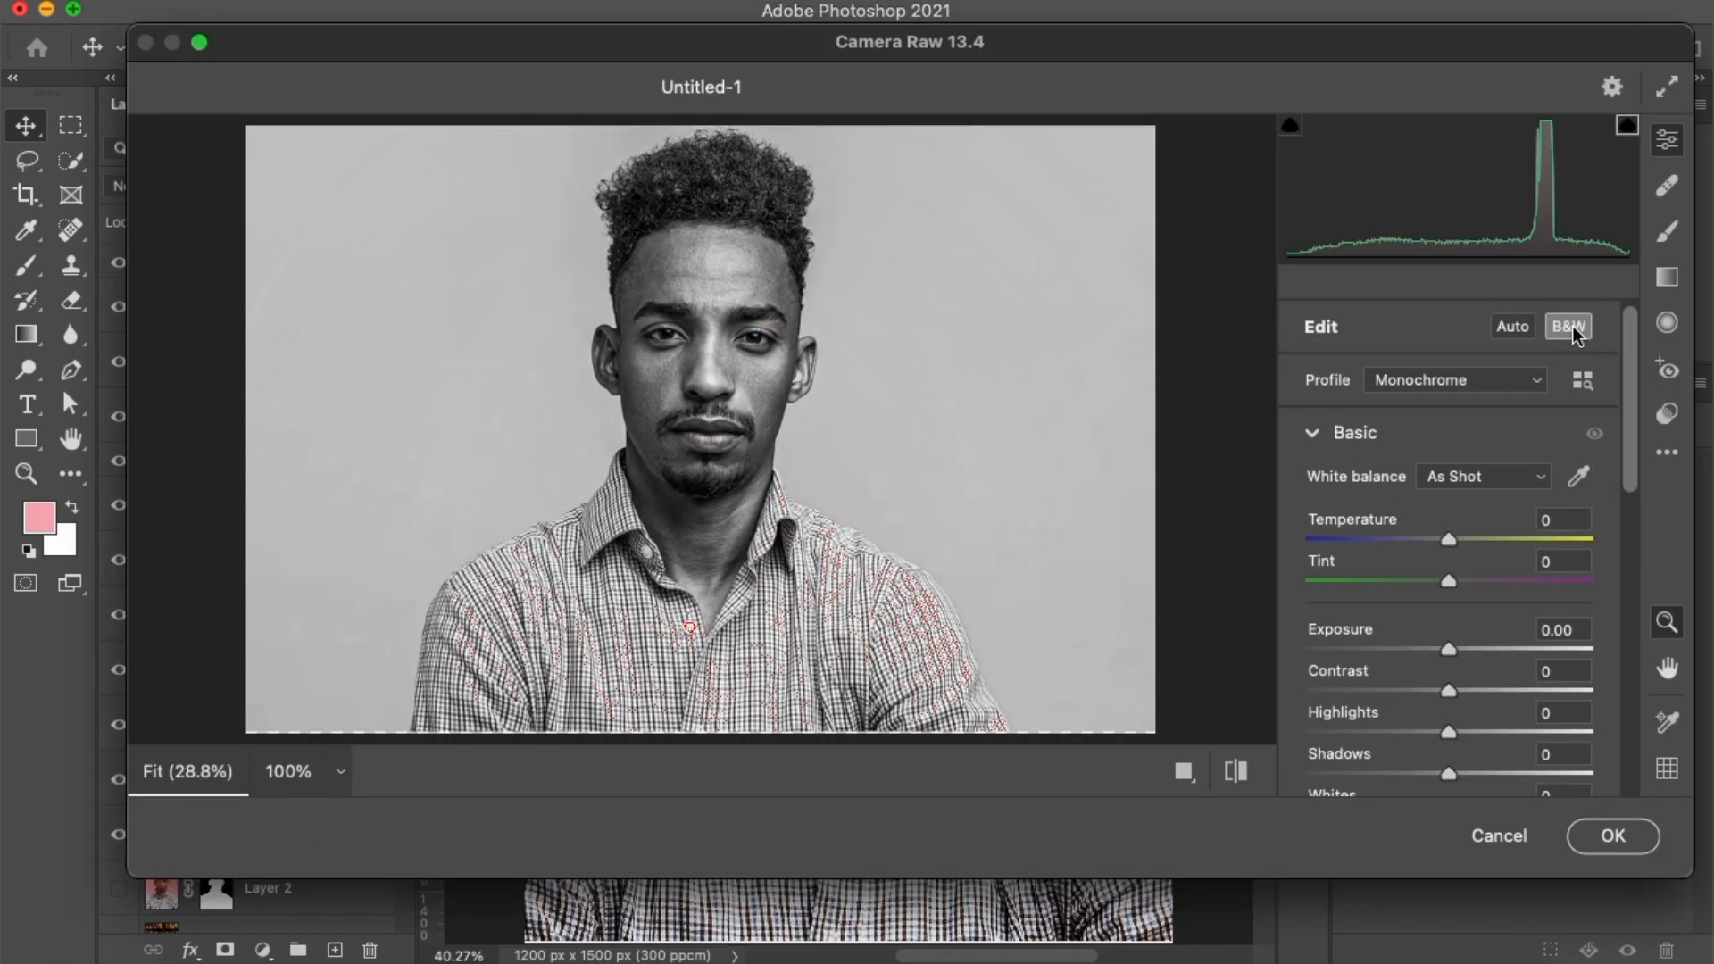
pyautogui.click(1583, 380)
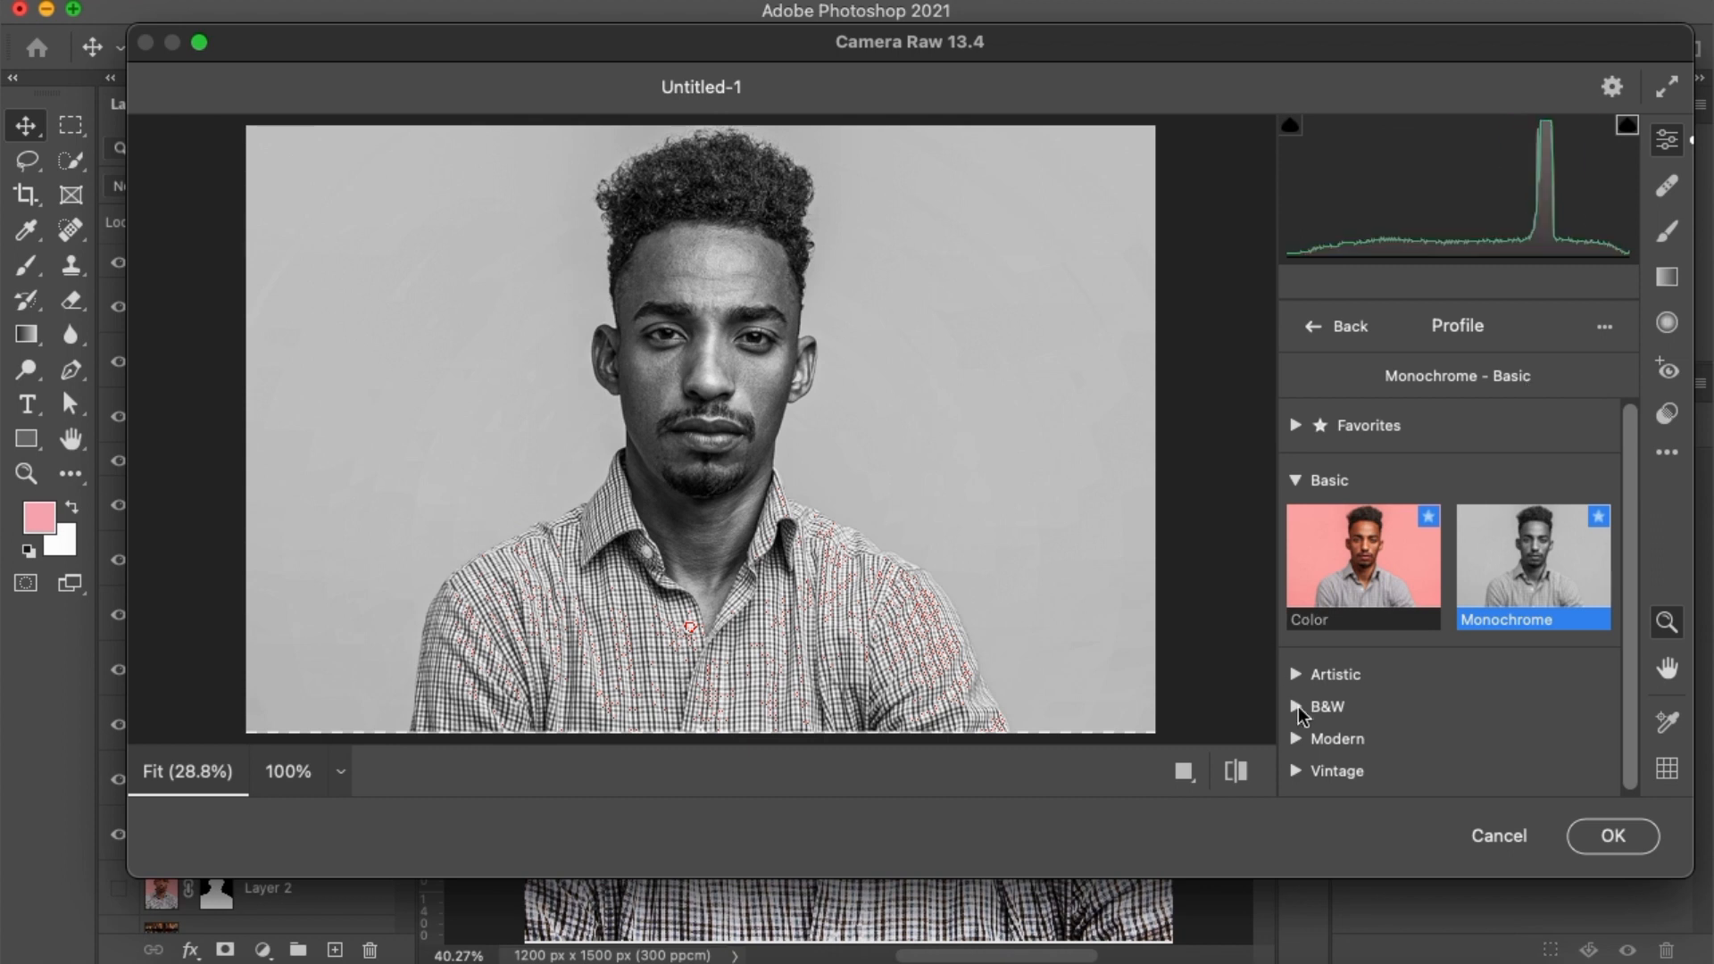
pyautogui.click(1298, 705)
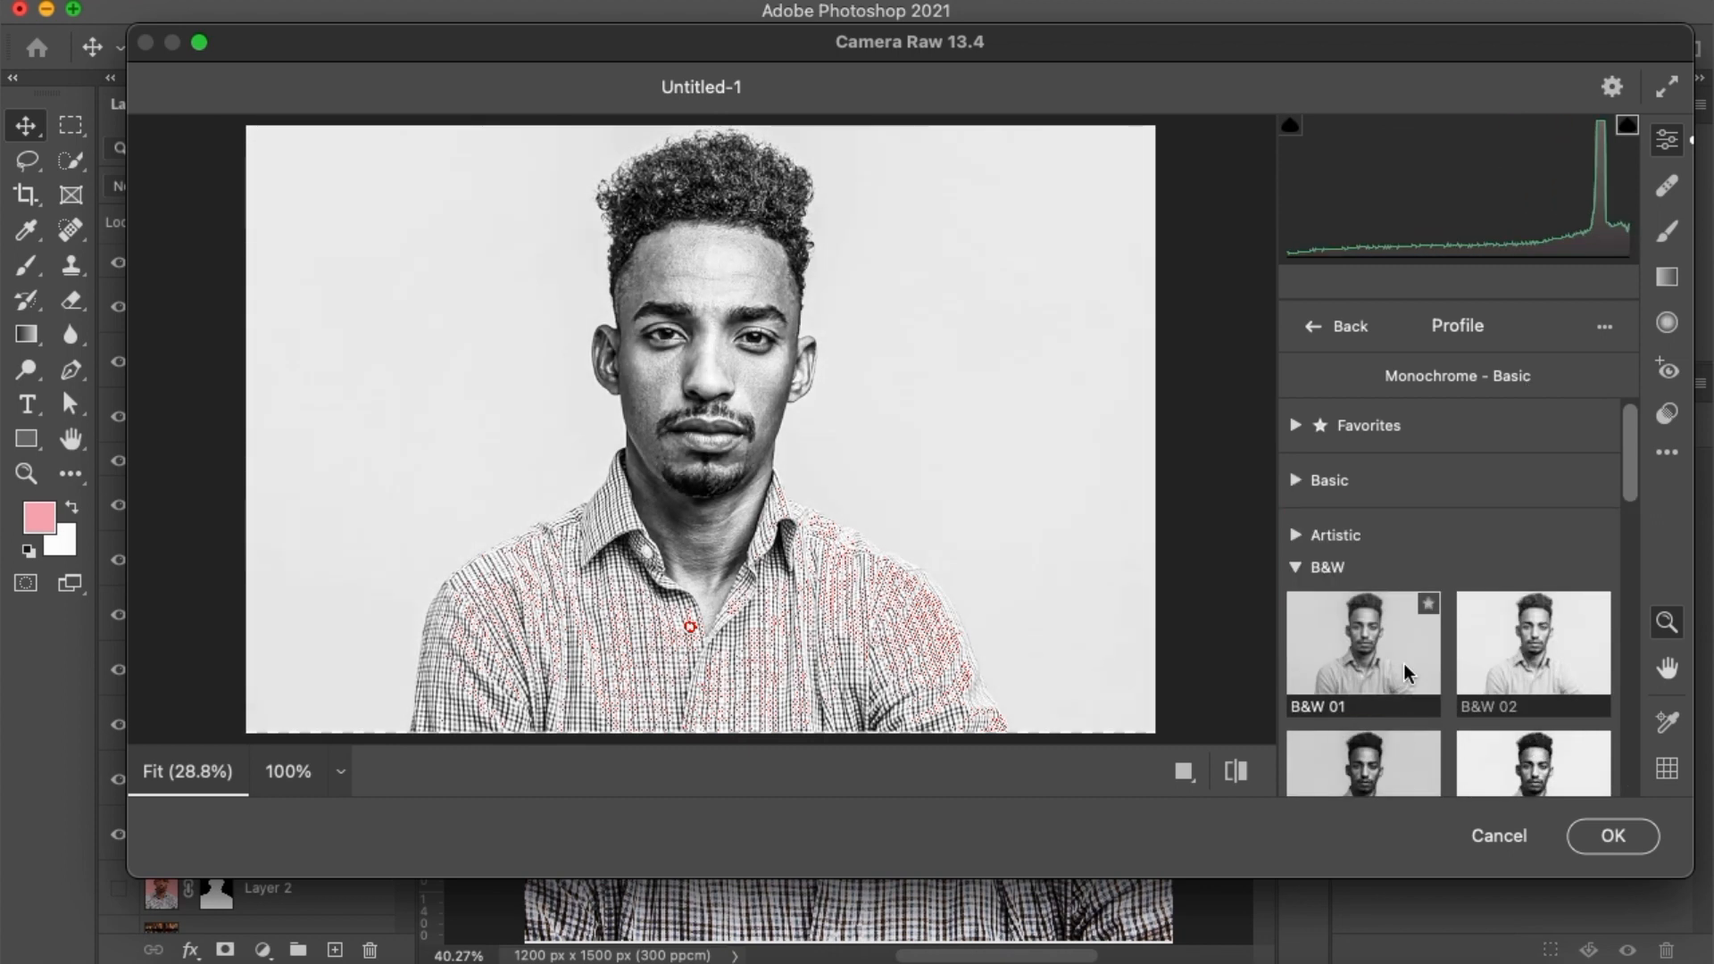
pyautogui.scroll(-1, 1404, 662)
pyautogui.scroll(-5, 1404, 665)
pyautogui.click(1370, 513)
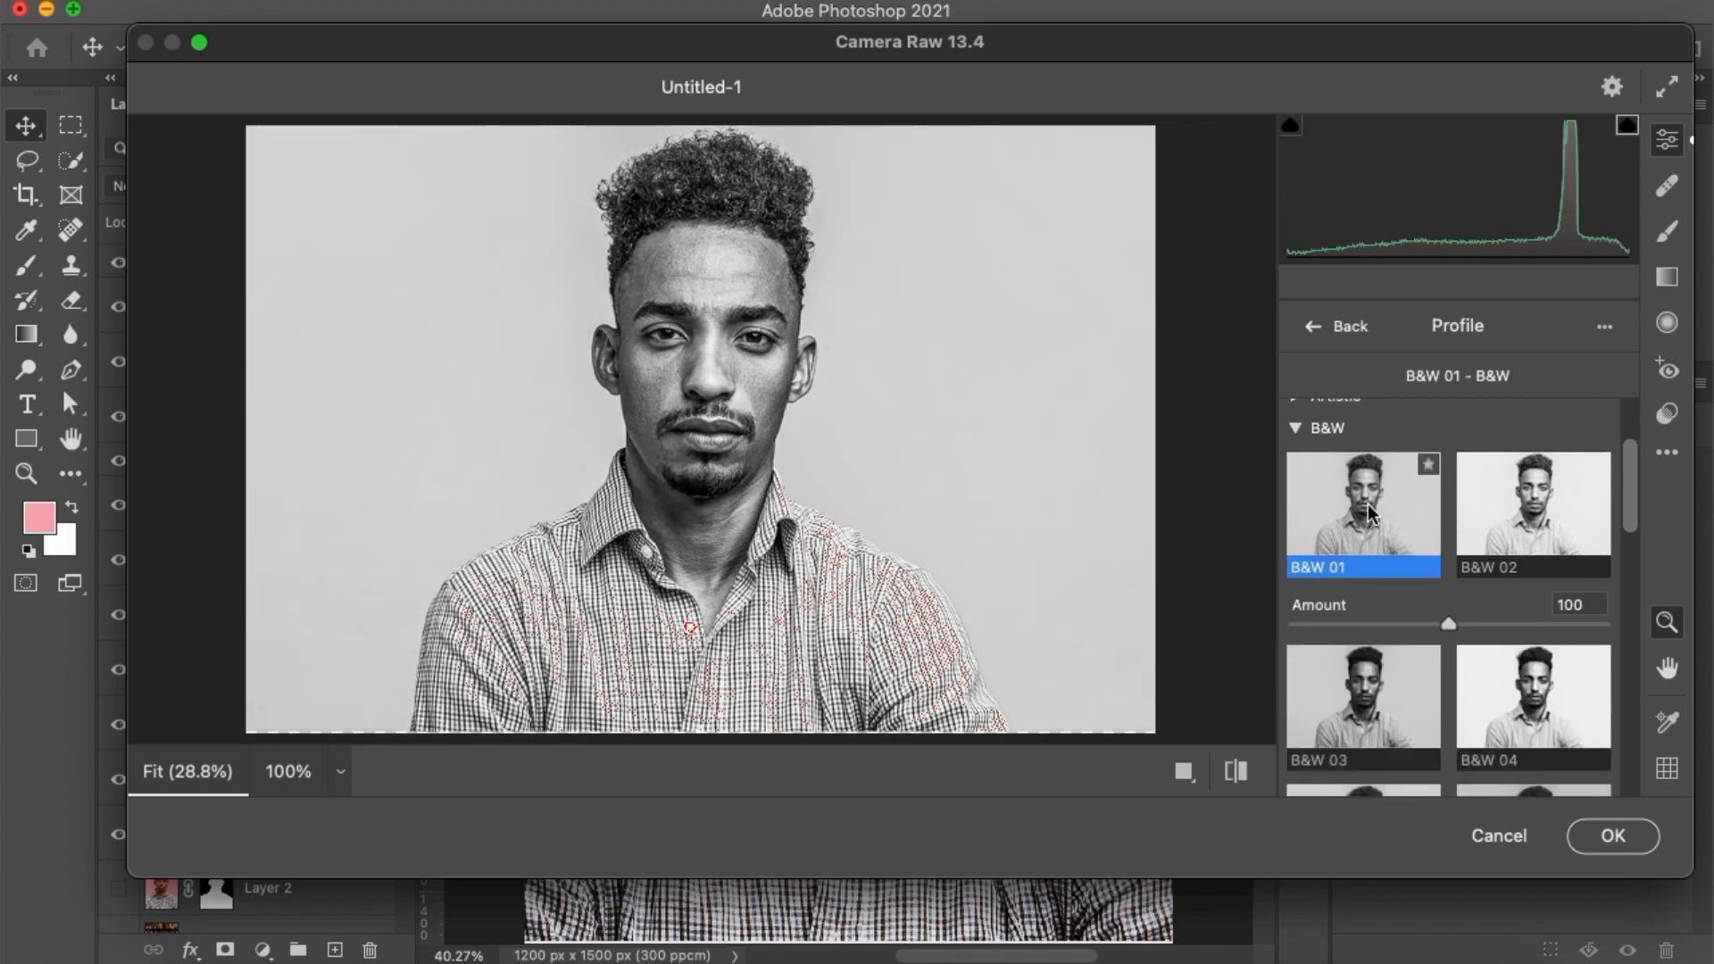
pyautogui.press('Return')
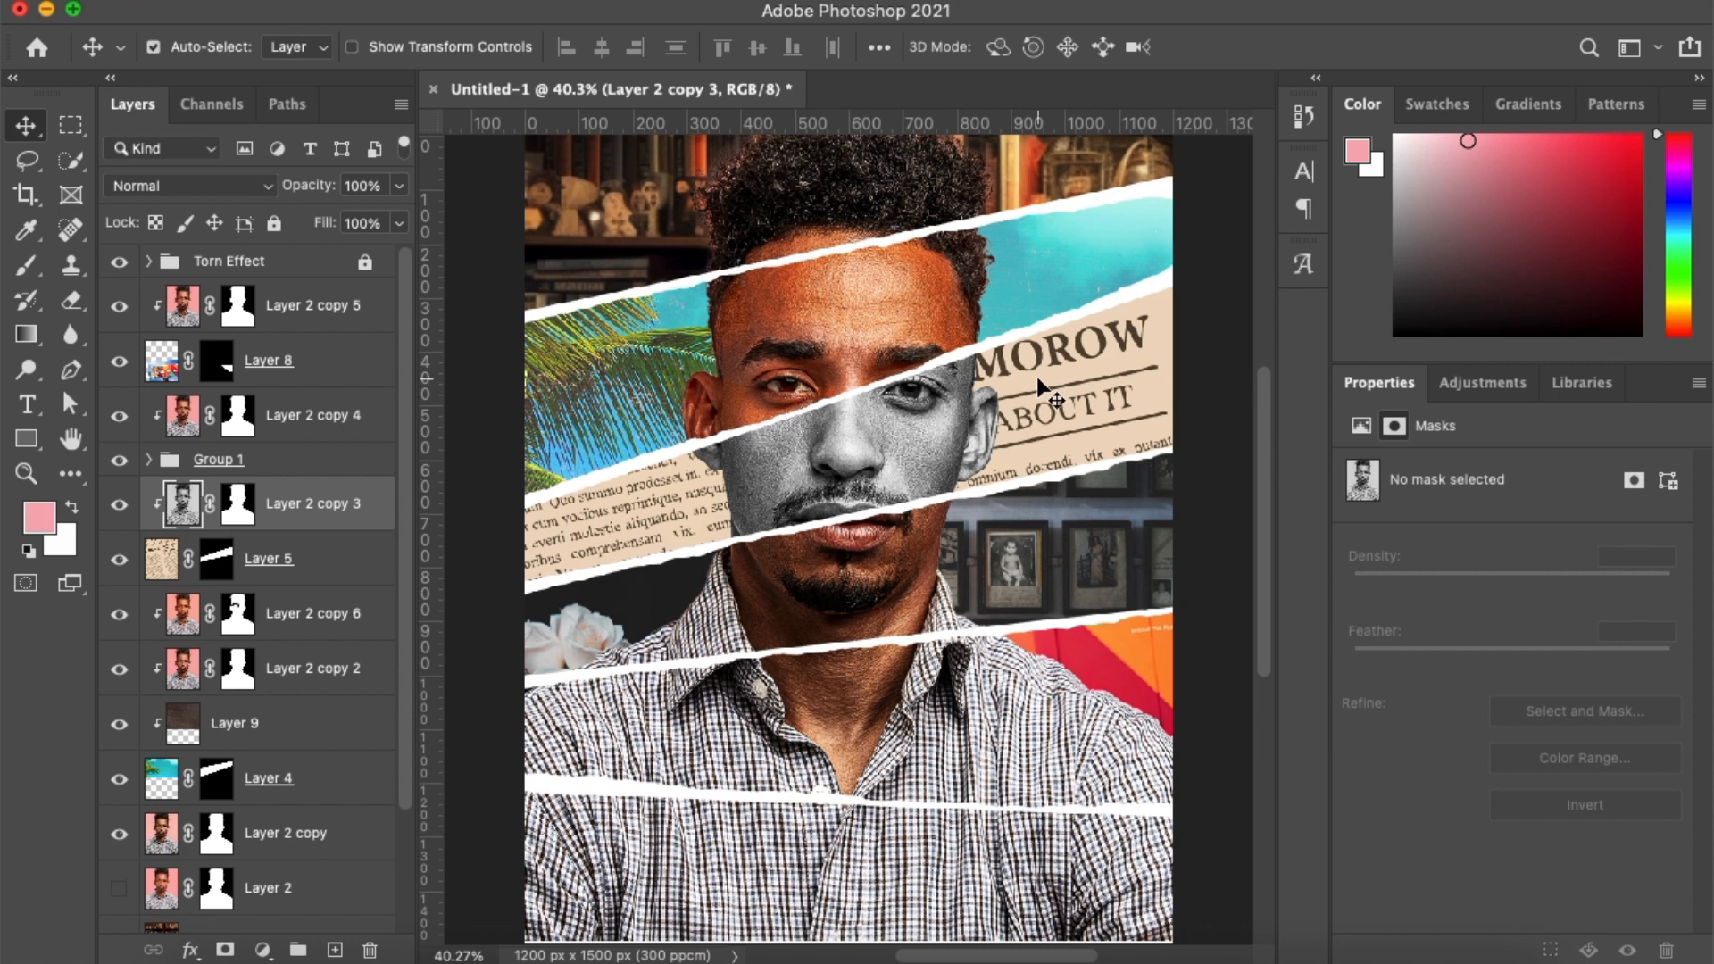
# Desaturate the newspaper background, Layer 5, with Hue/Saturation at a saturation of -74
pyautogui.click(1070, 385)
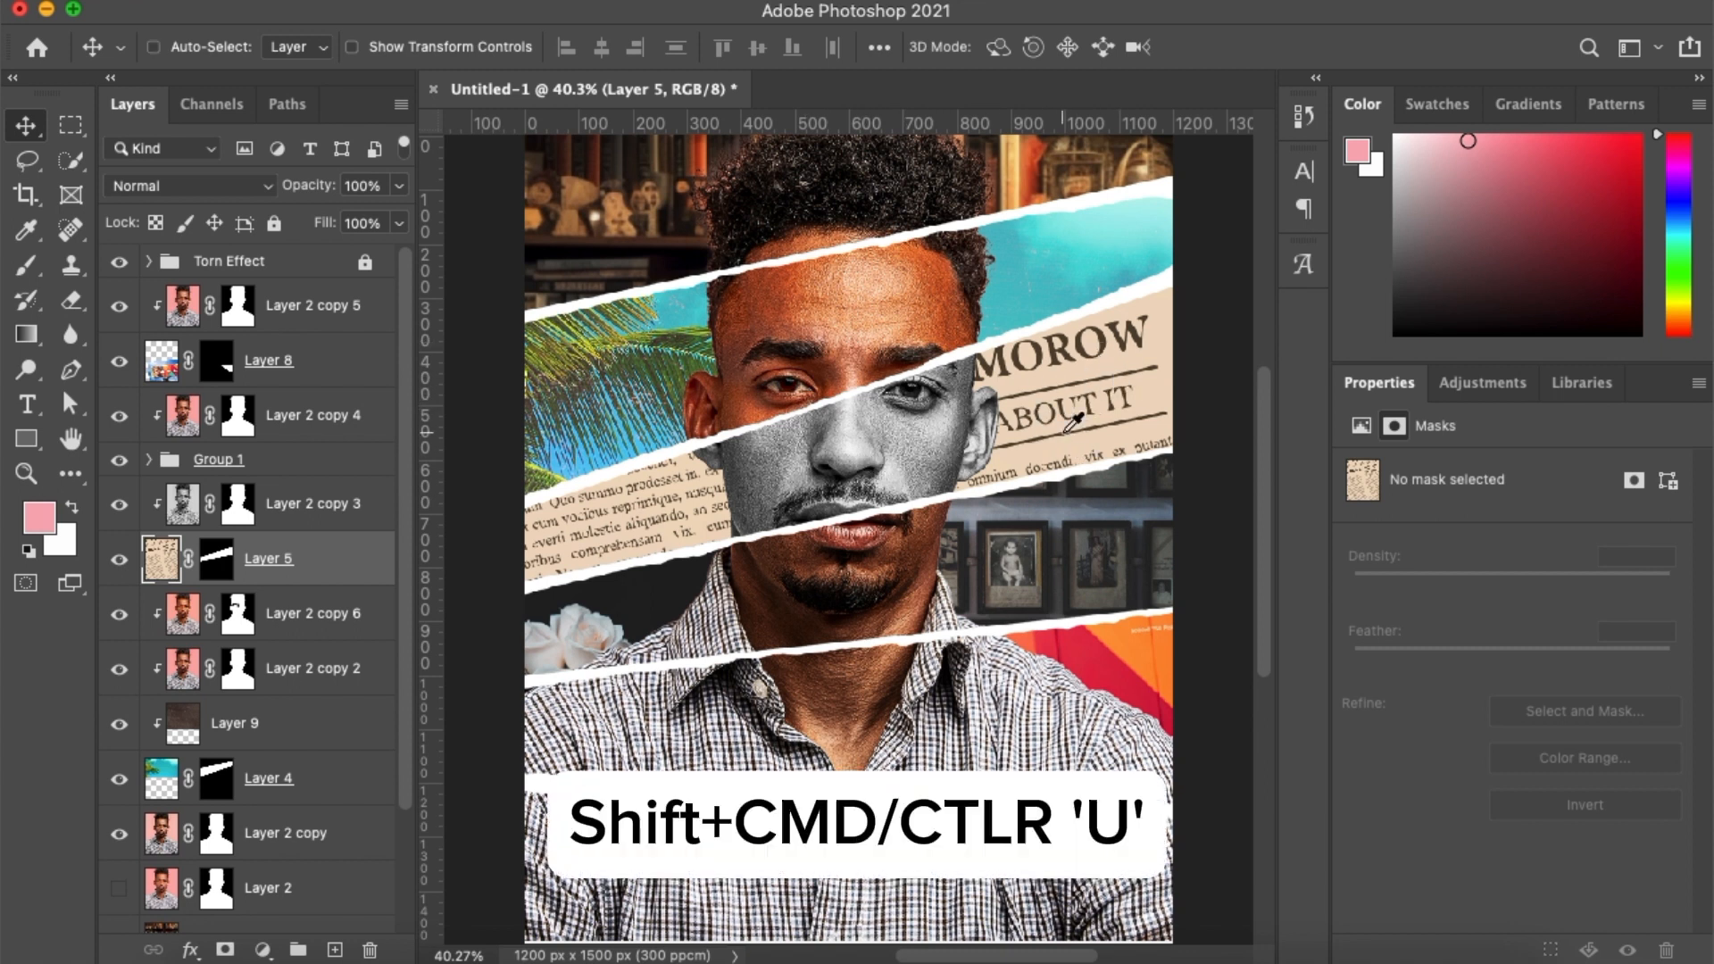
pyautogui.press('super+u')
pyautogui.moveTo(839, 166); pyautogui.dragTo(1465, 169)
pyautogui.moveTo(1411, 412); pyautogui.dragTo(1316, 394)
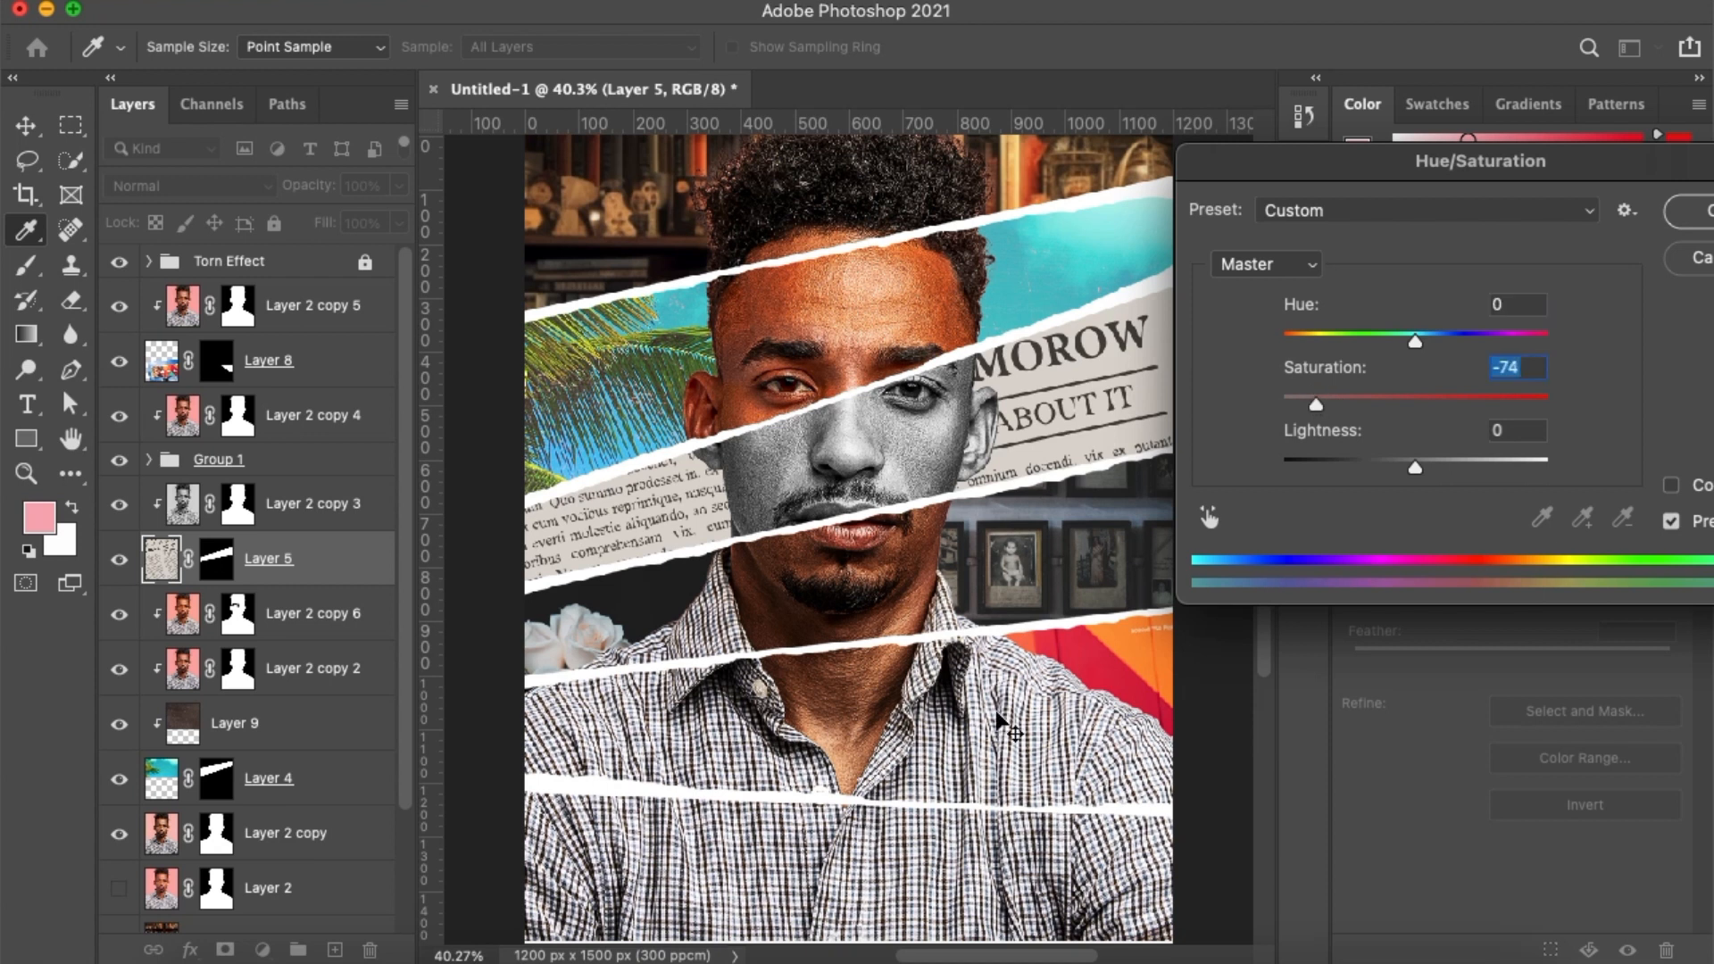
pyautogui.press('Return')
pyautogui.press('v')
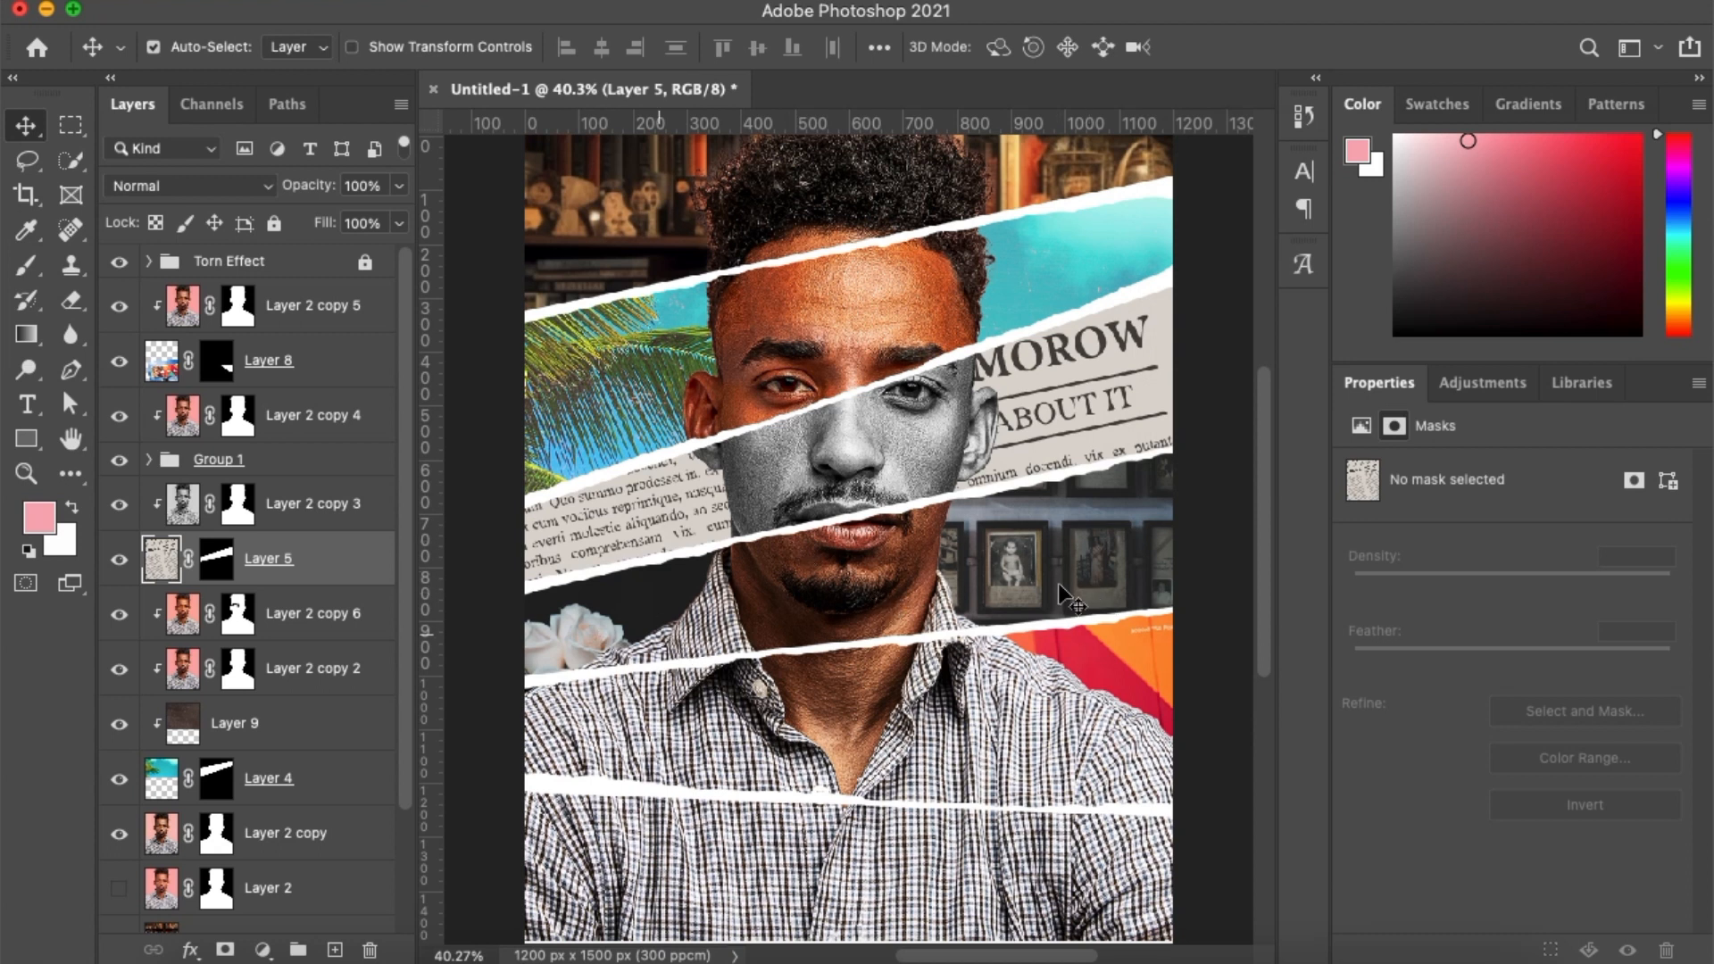
# Apply a Gaussian Blur with a radius of 2.7 pixels to the picture-frame wall, Layer 6 in Group 1
pyautogui.click(1097, 570)
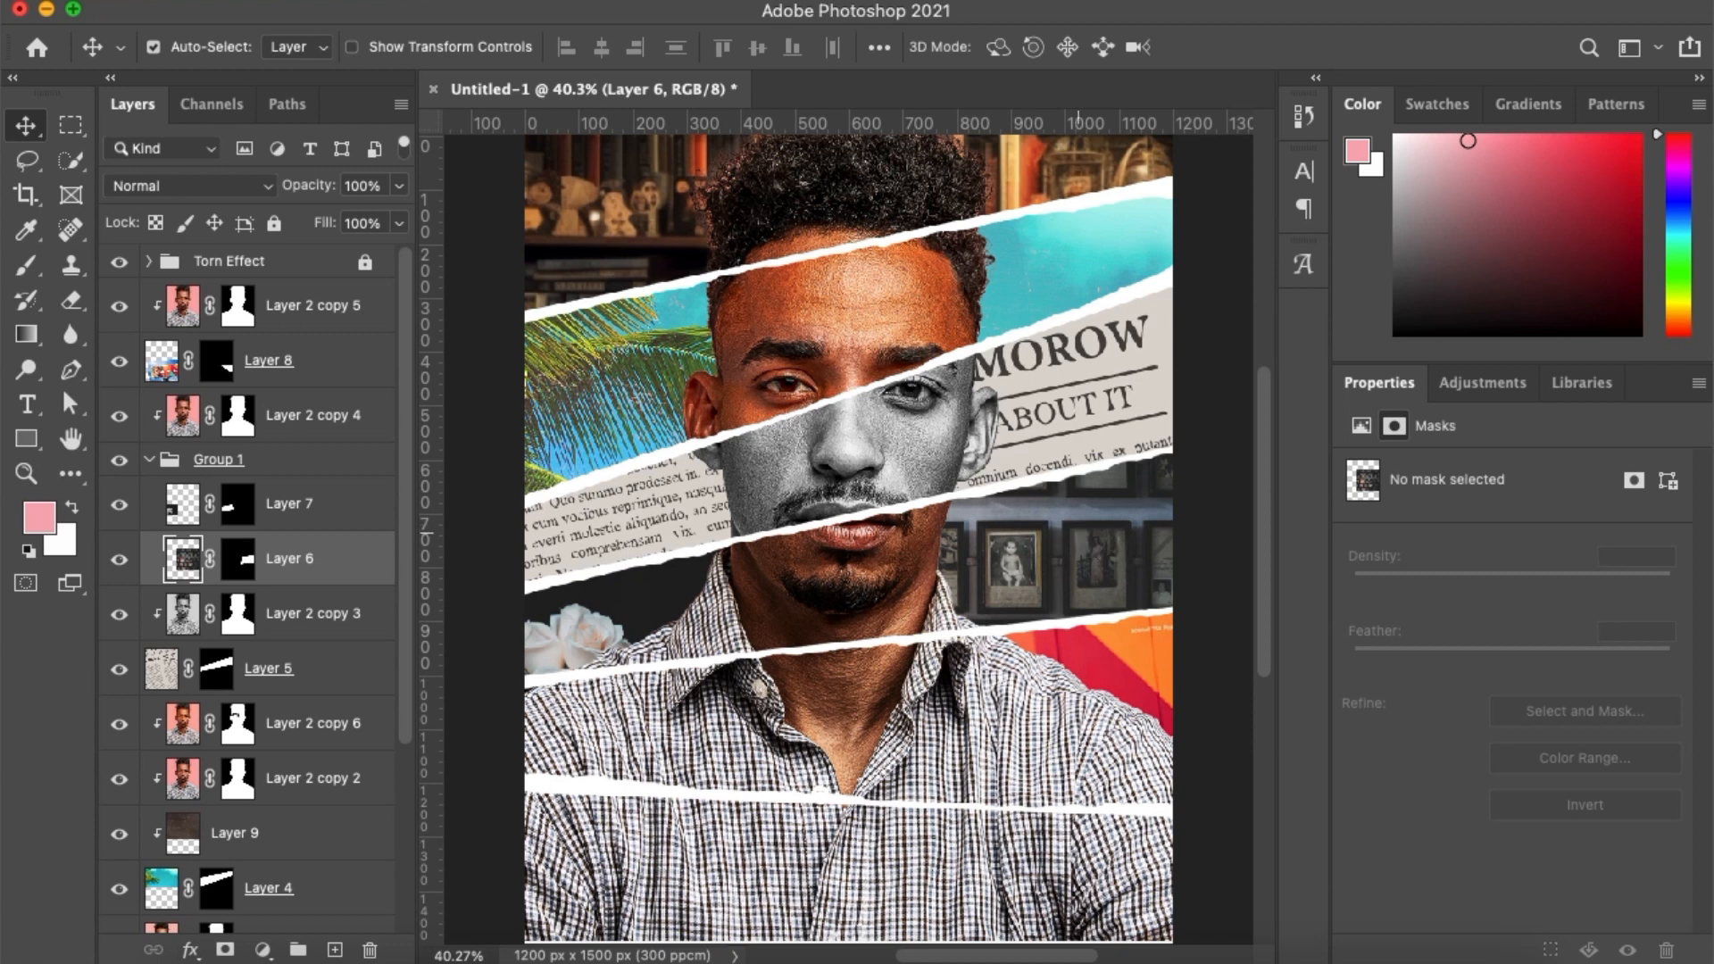
pyautogui.click(613, 1)
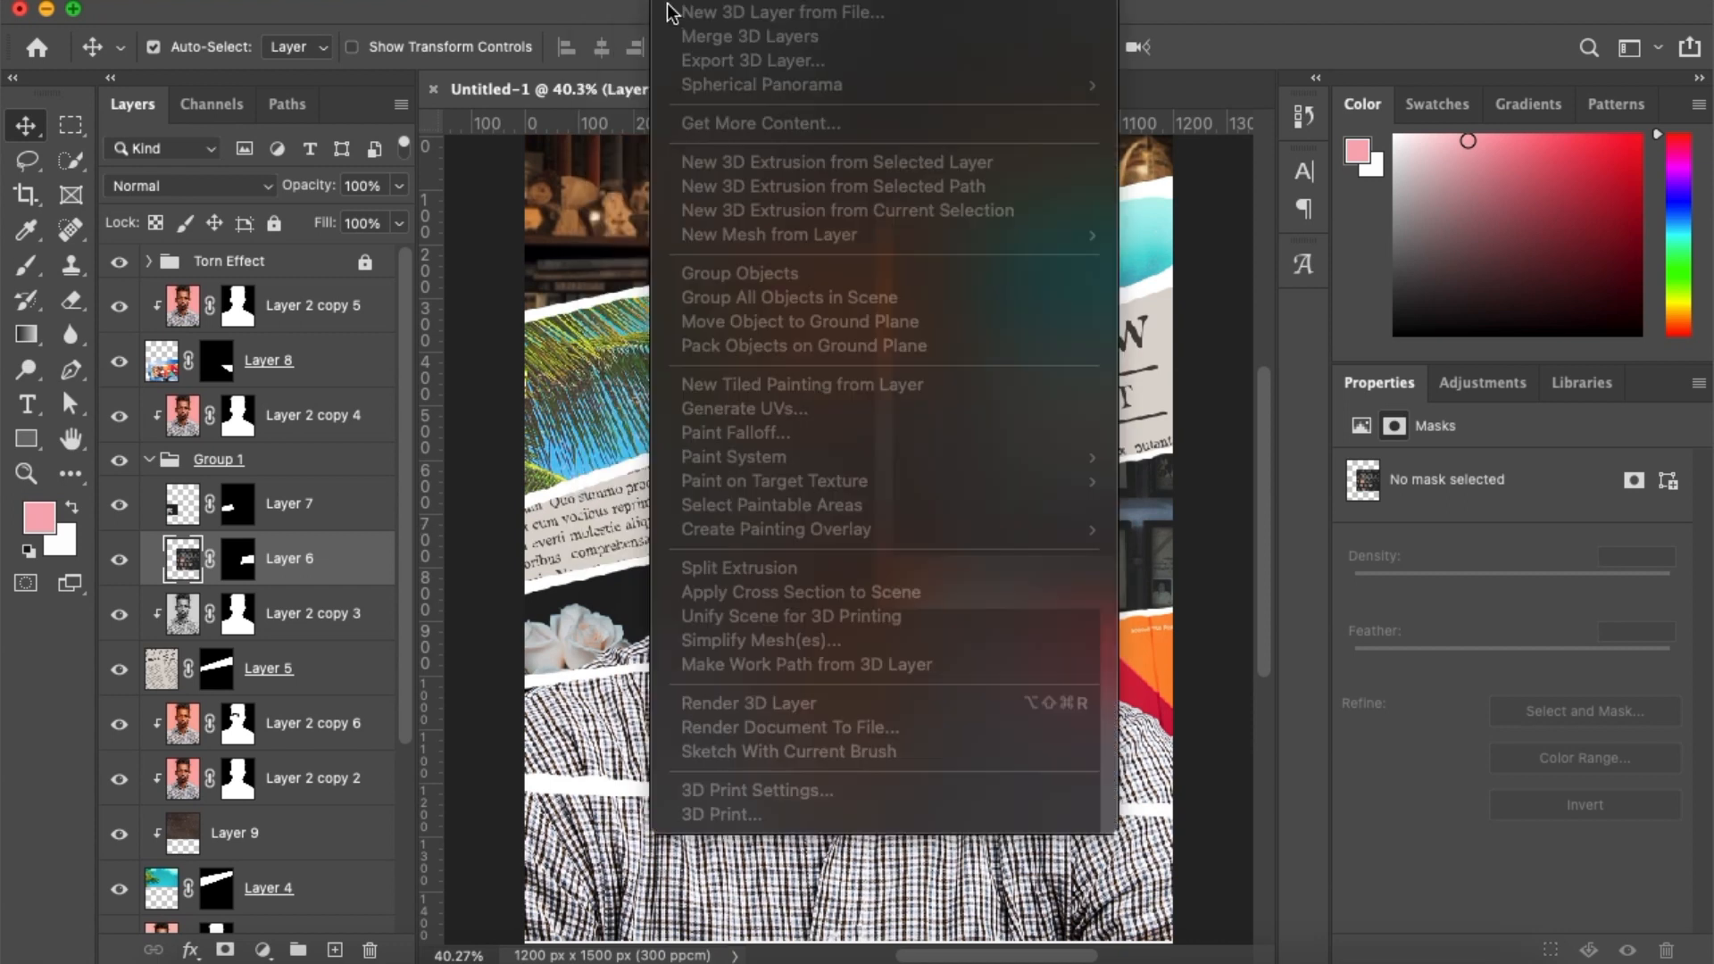
pyautogui.moveTo(961, 323)
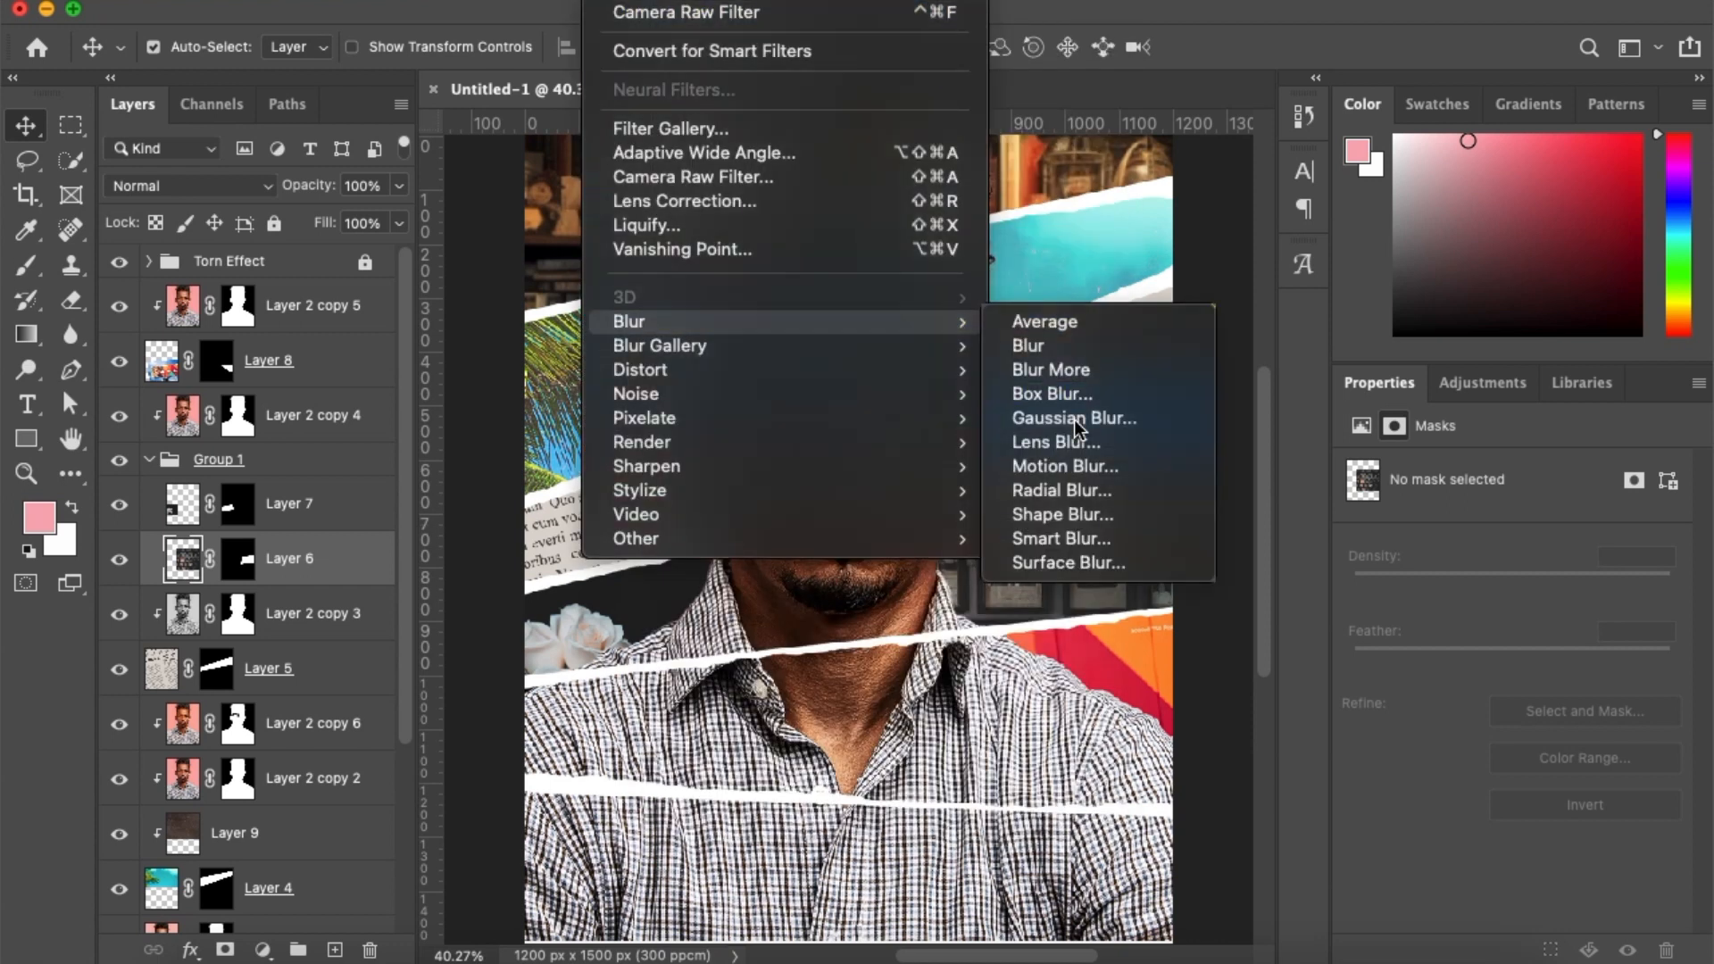
pyautogui.click(1074, 419)
pyautogui.click(1219, 570)
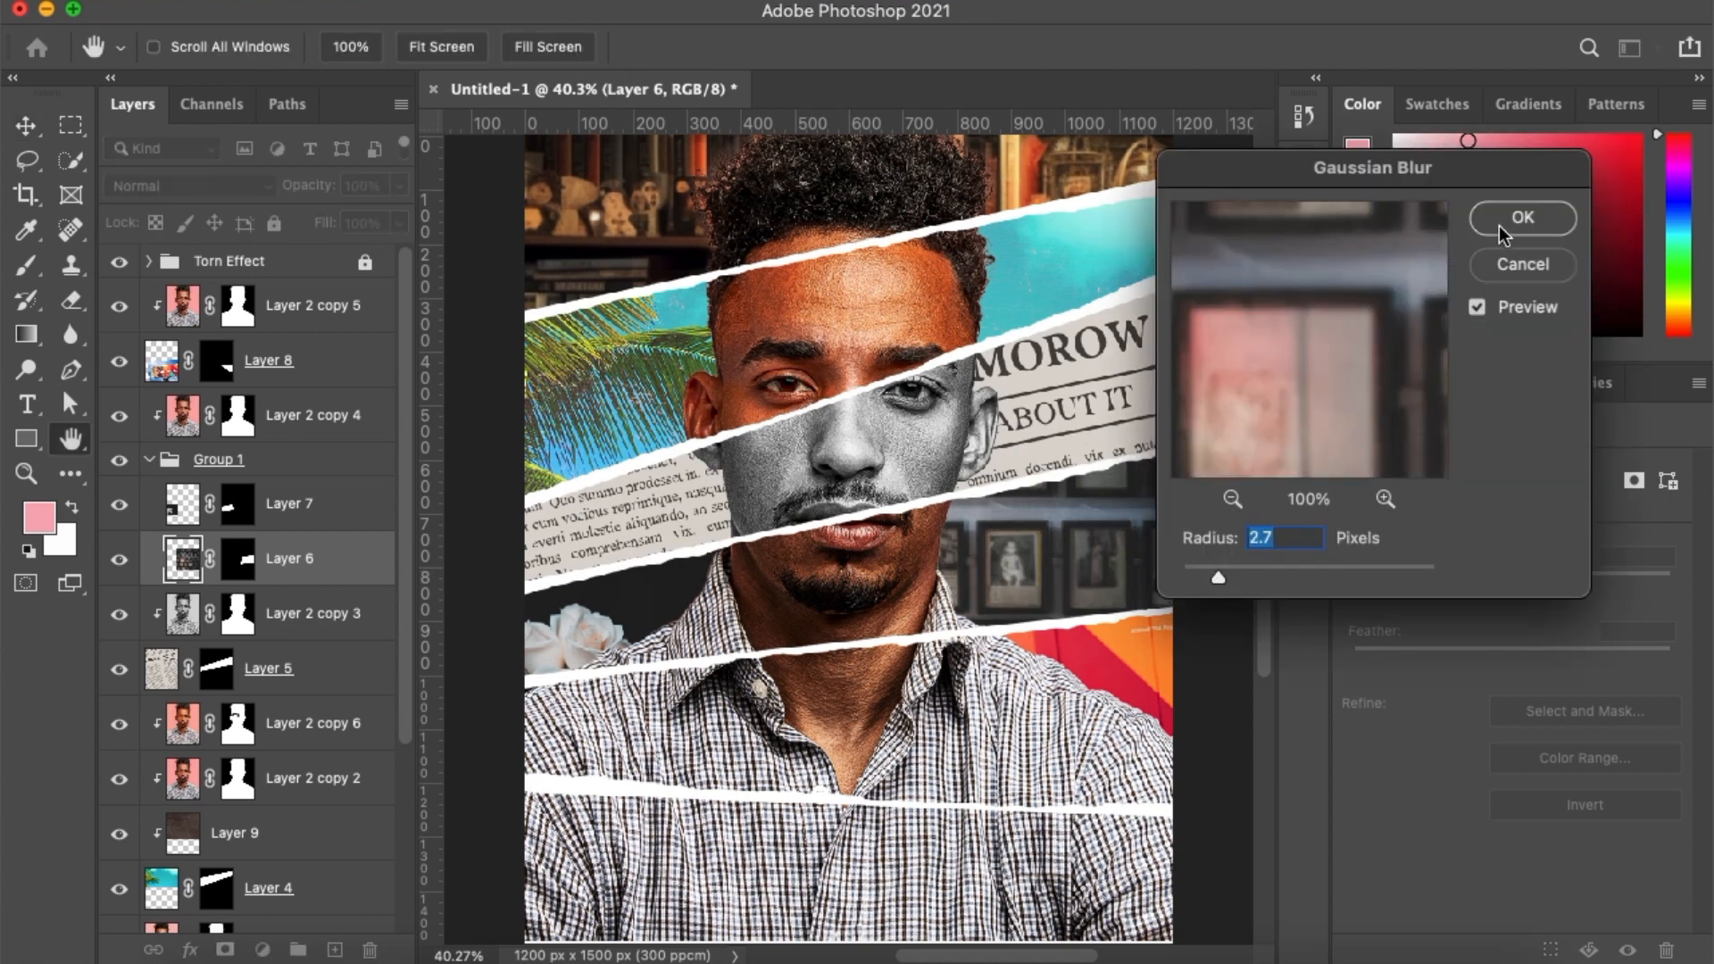
pyautogui.click(1522, 219)
pyautogui.press('v')
# Apply a 2.7-pixel Gaussian Blur to the white rose, Layer 7 in Group 1
pyautogui.click(589, 635)
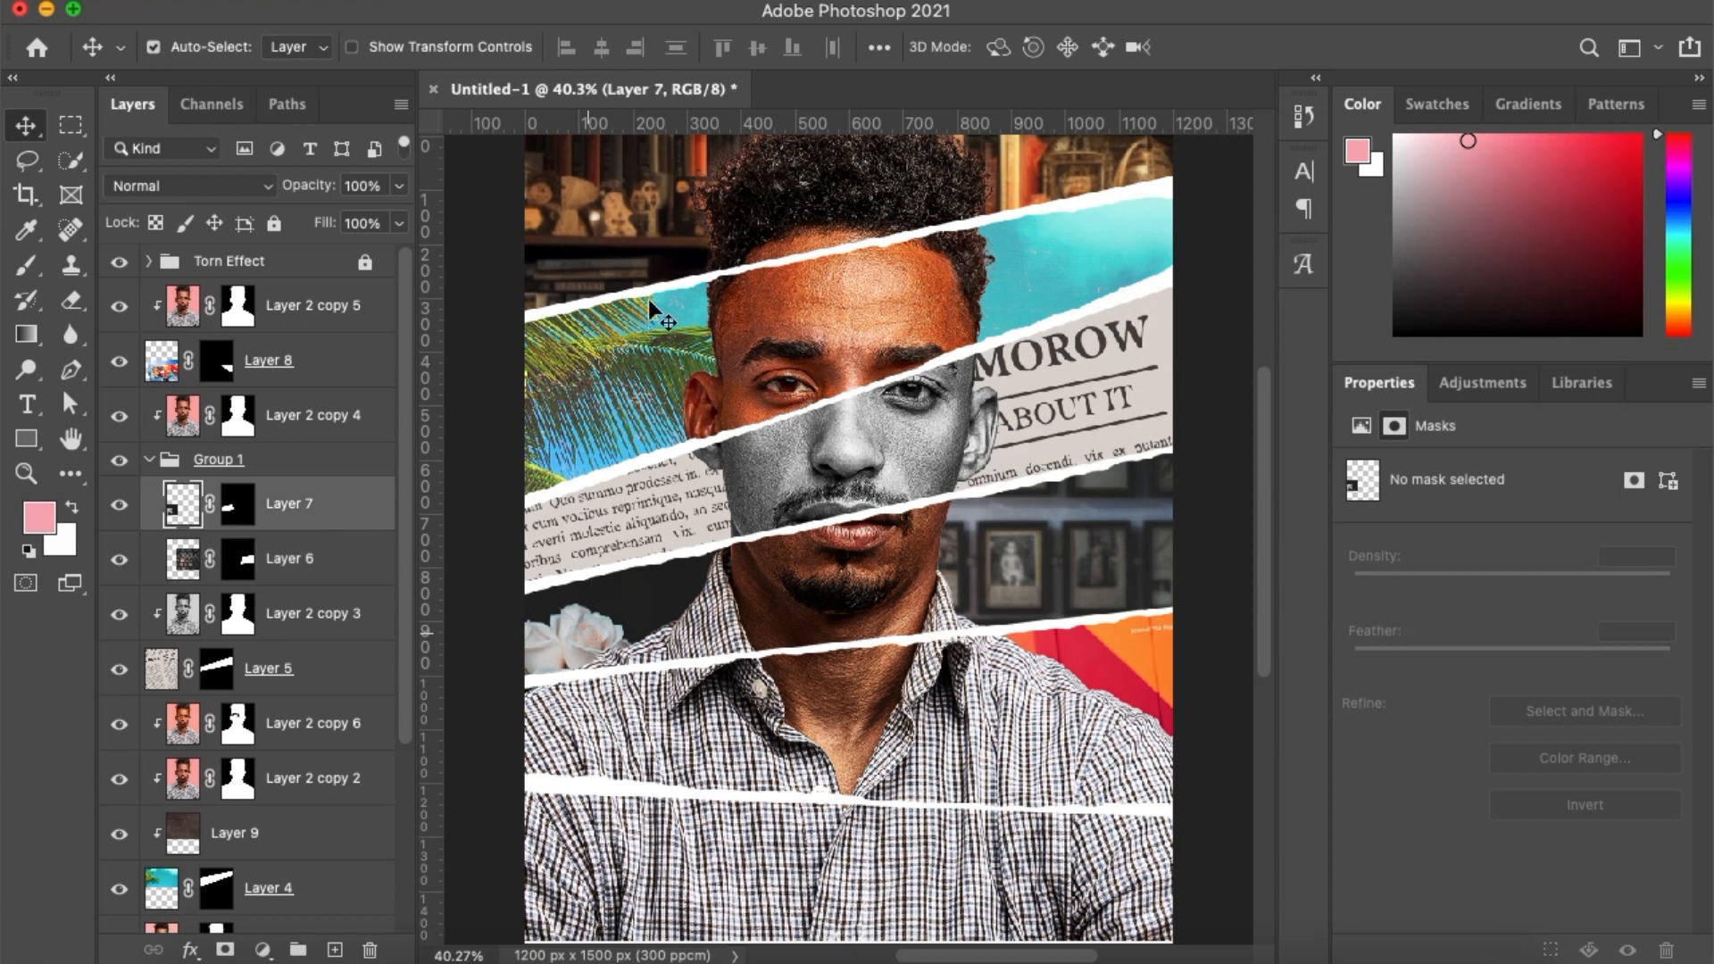
pyautogui.click(616, 2)
pyautogui.moveTo(938, 321)
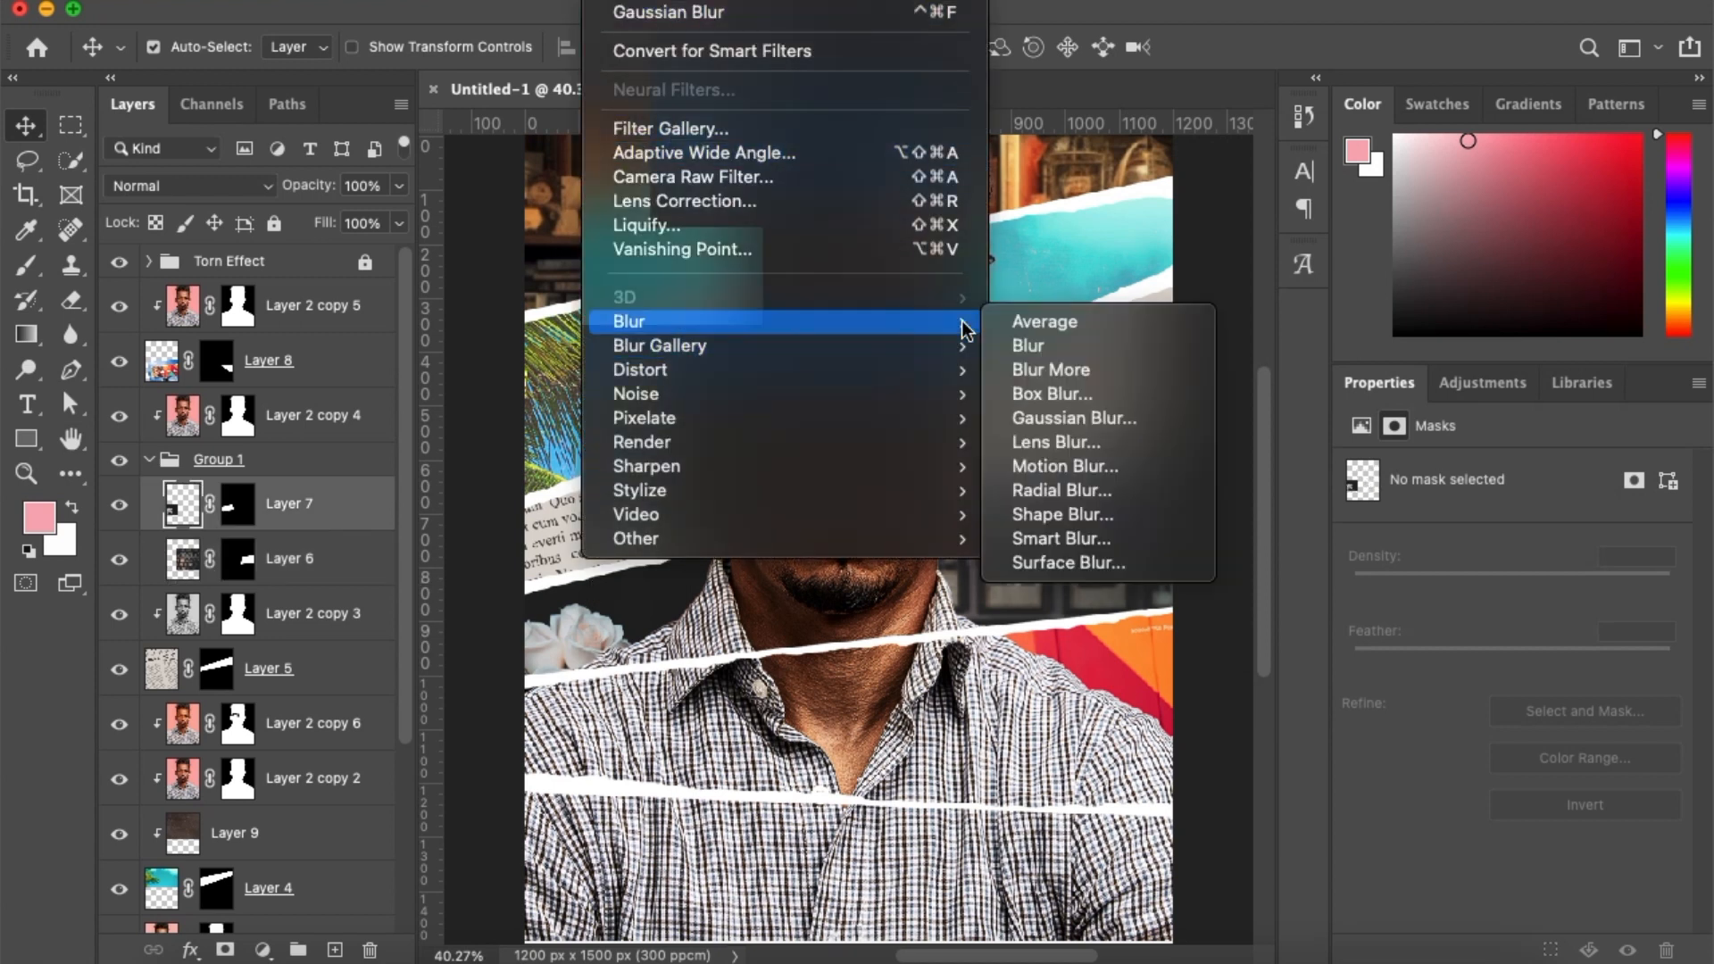
pyautogui.click(1079, 416)
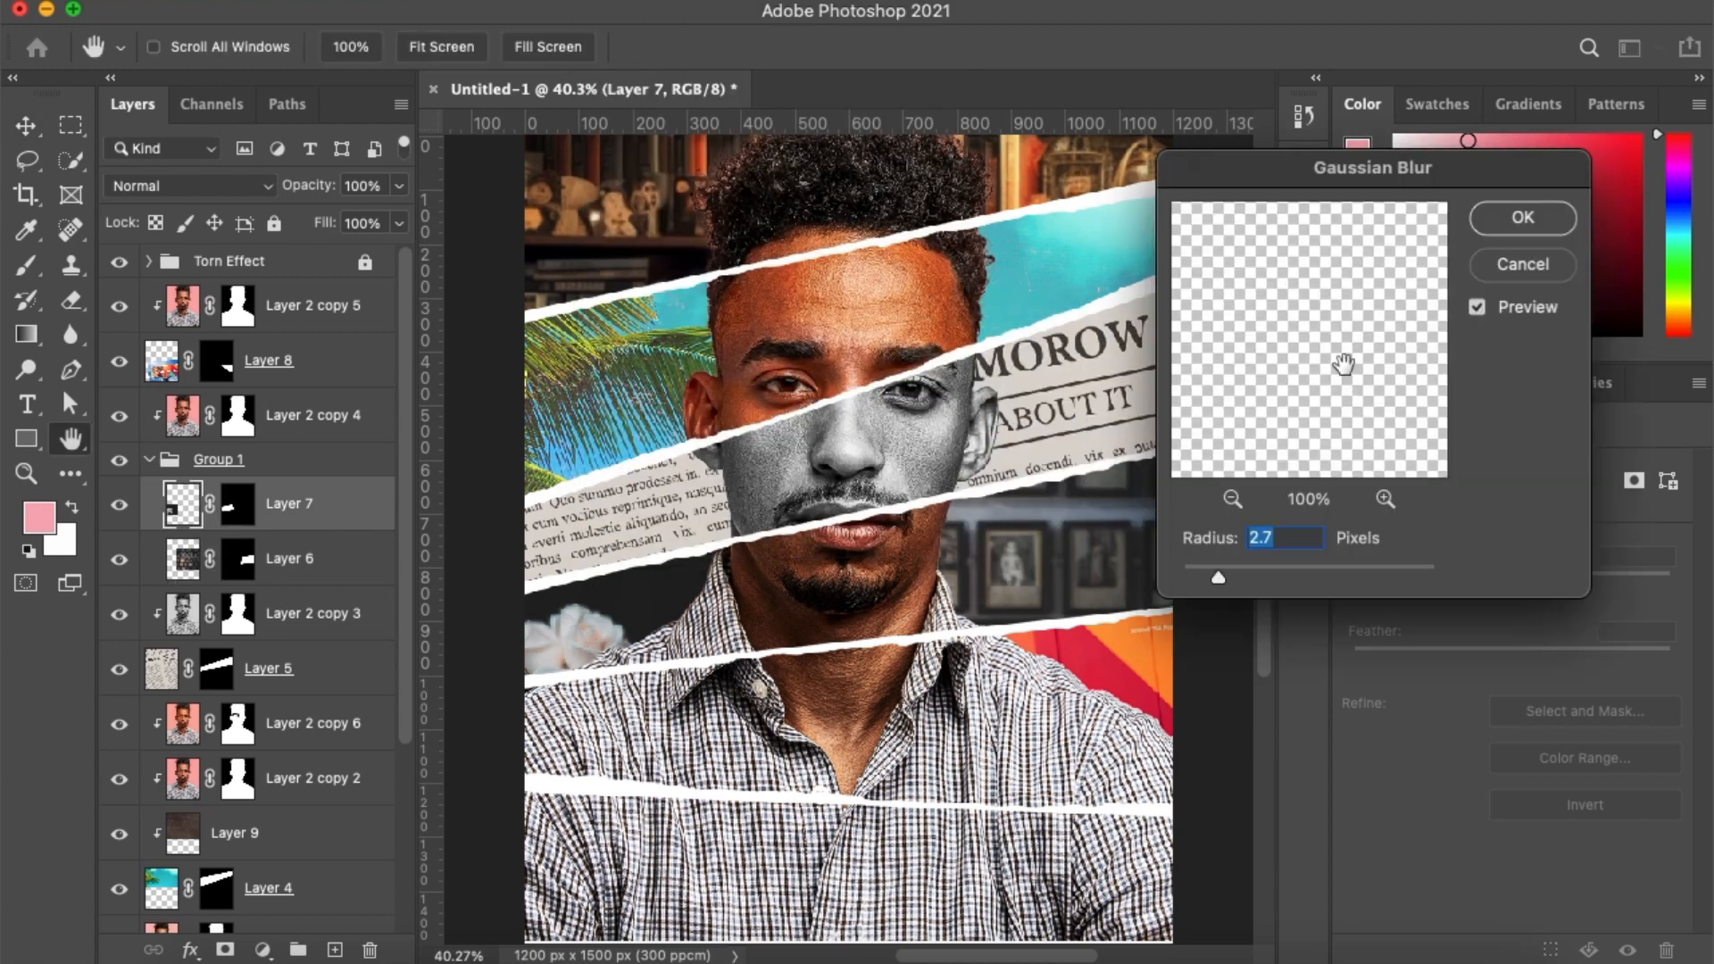
pyautogui.click(1492, 216)
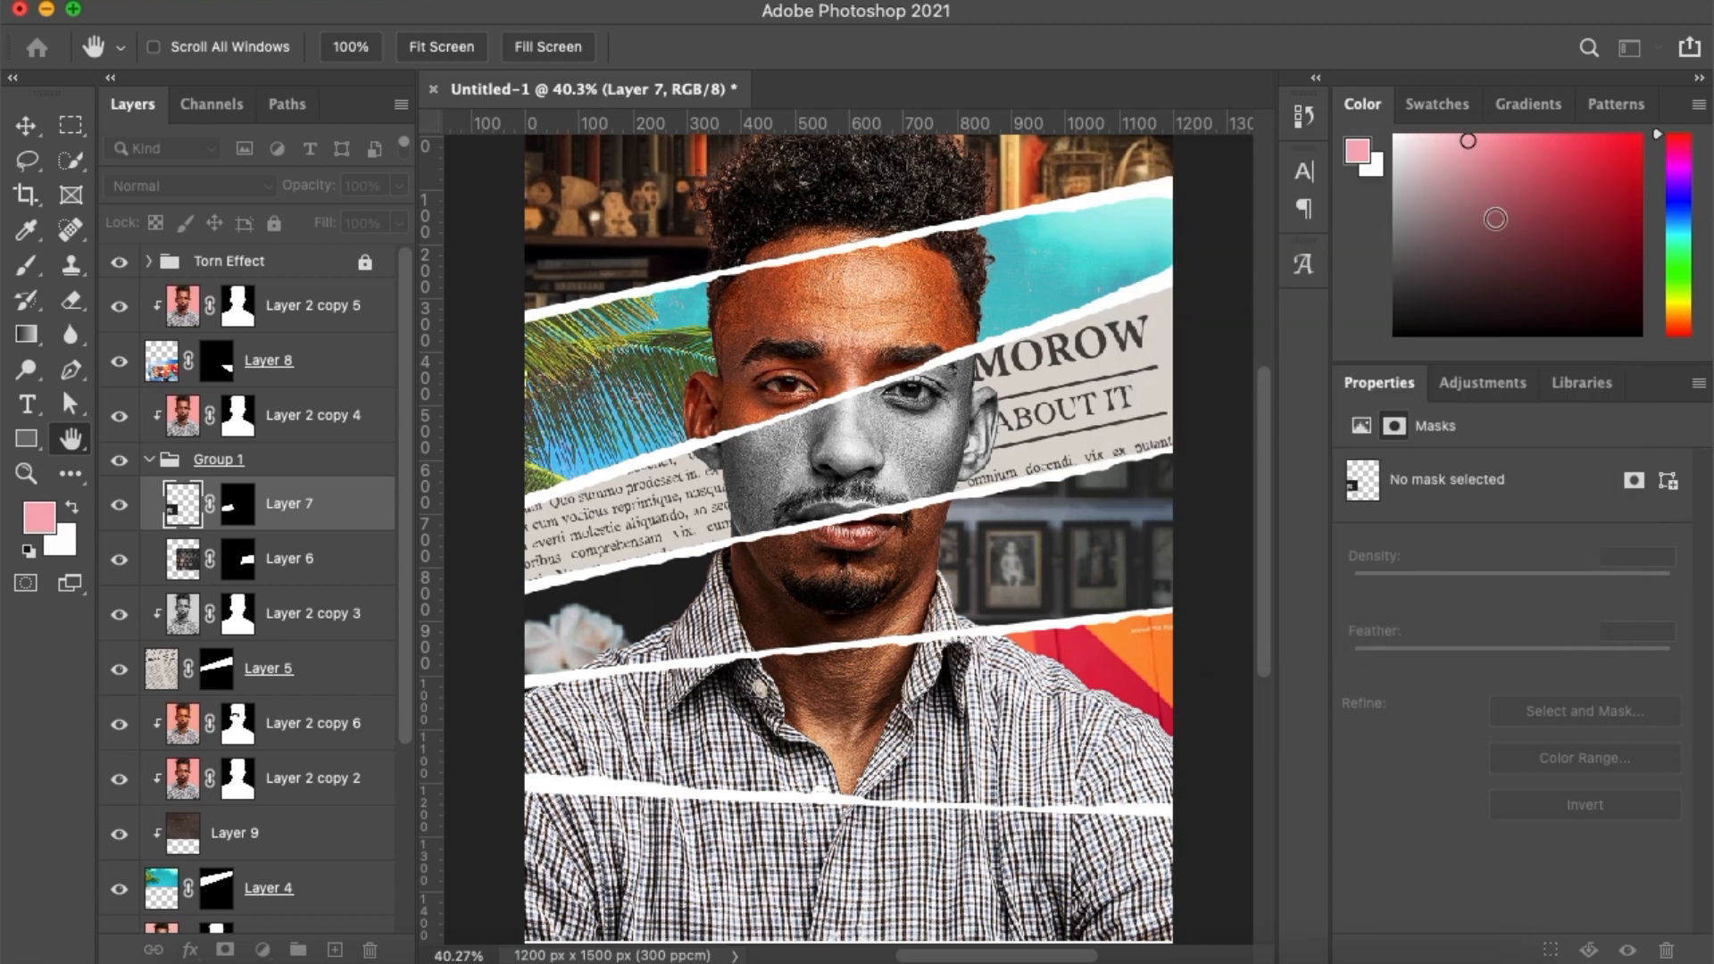
# Apply a Gaussian Blur with a radius of 8.5 pixels to the red-and-orange billboard background, Layer 8
pyautogui.scroll(-2, 862, 641)
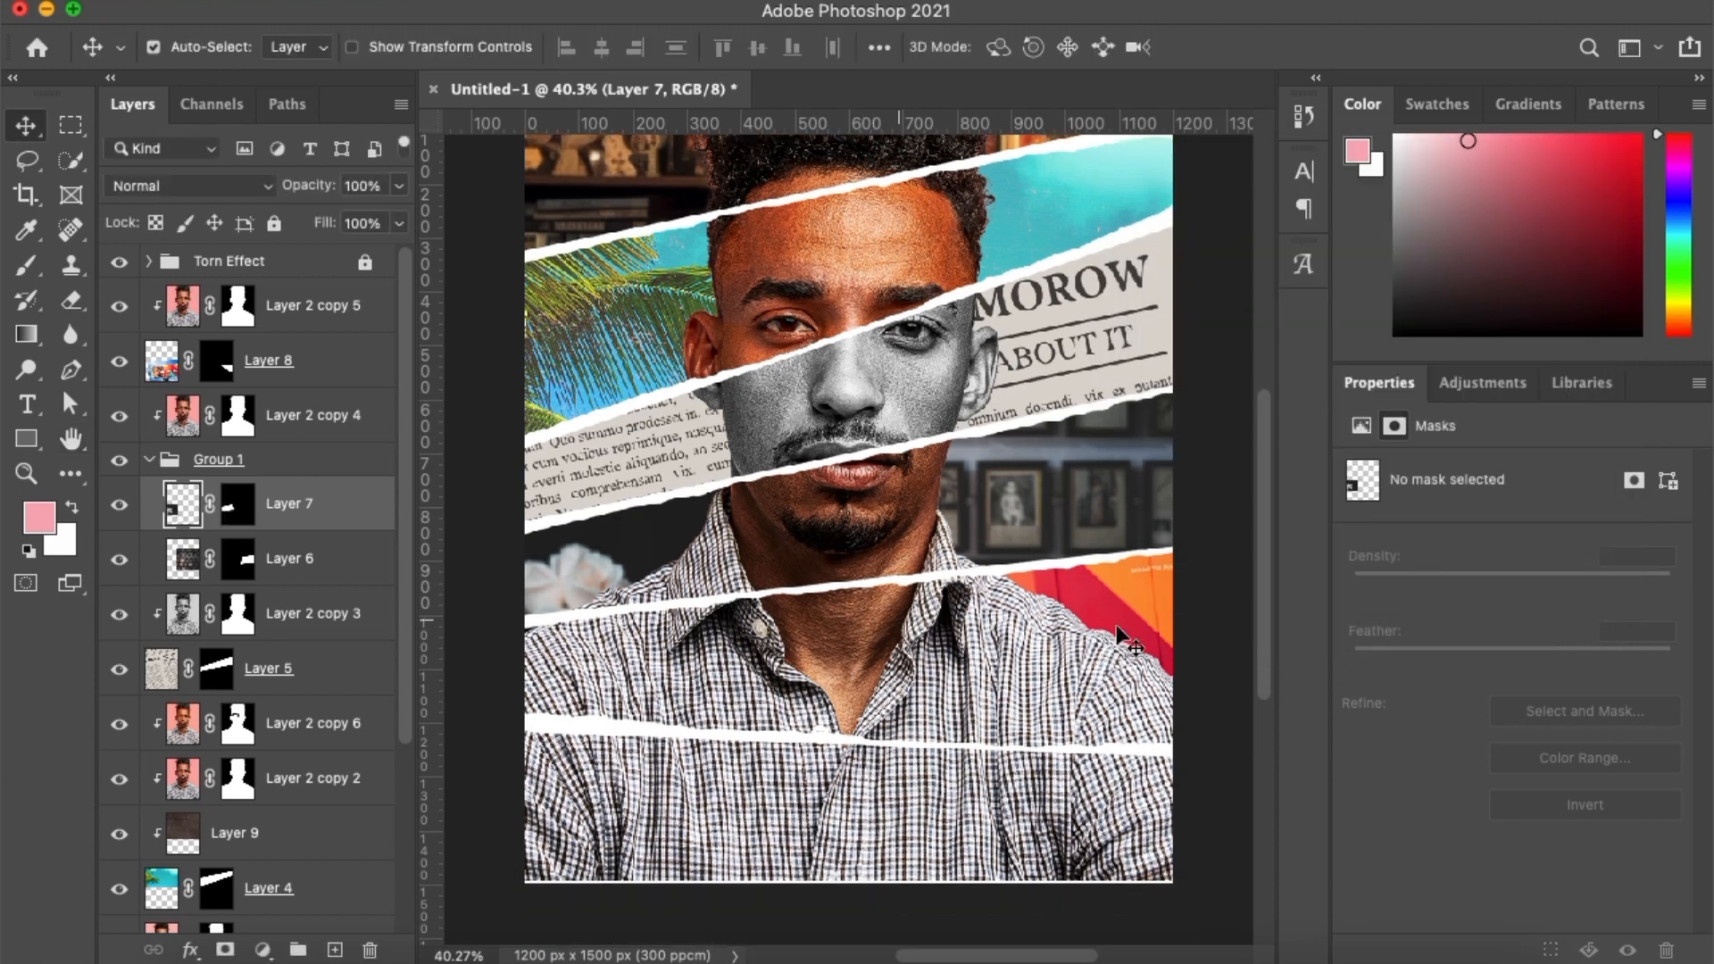
pyautogui.click(1128, 611)
pyautogui.click(616, 11)
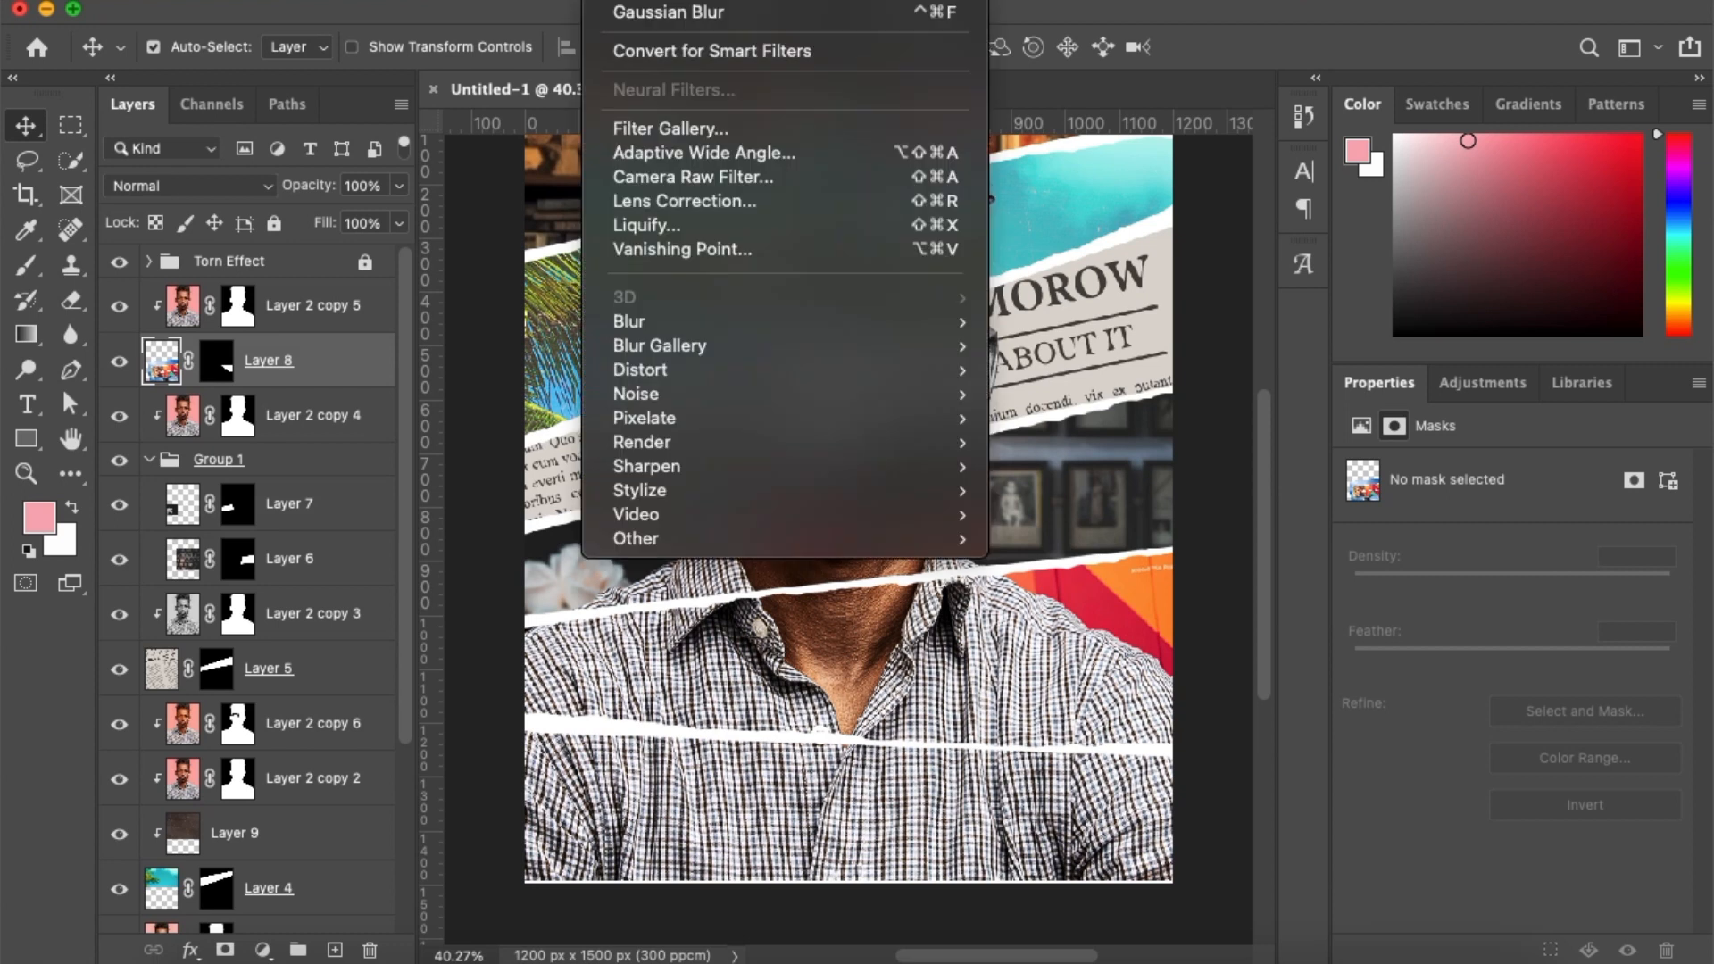
pyautogui.moveTo(967, 335)
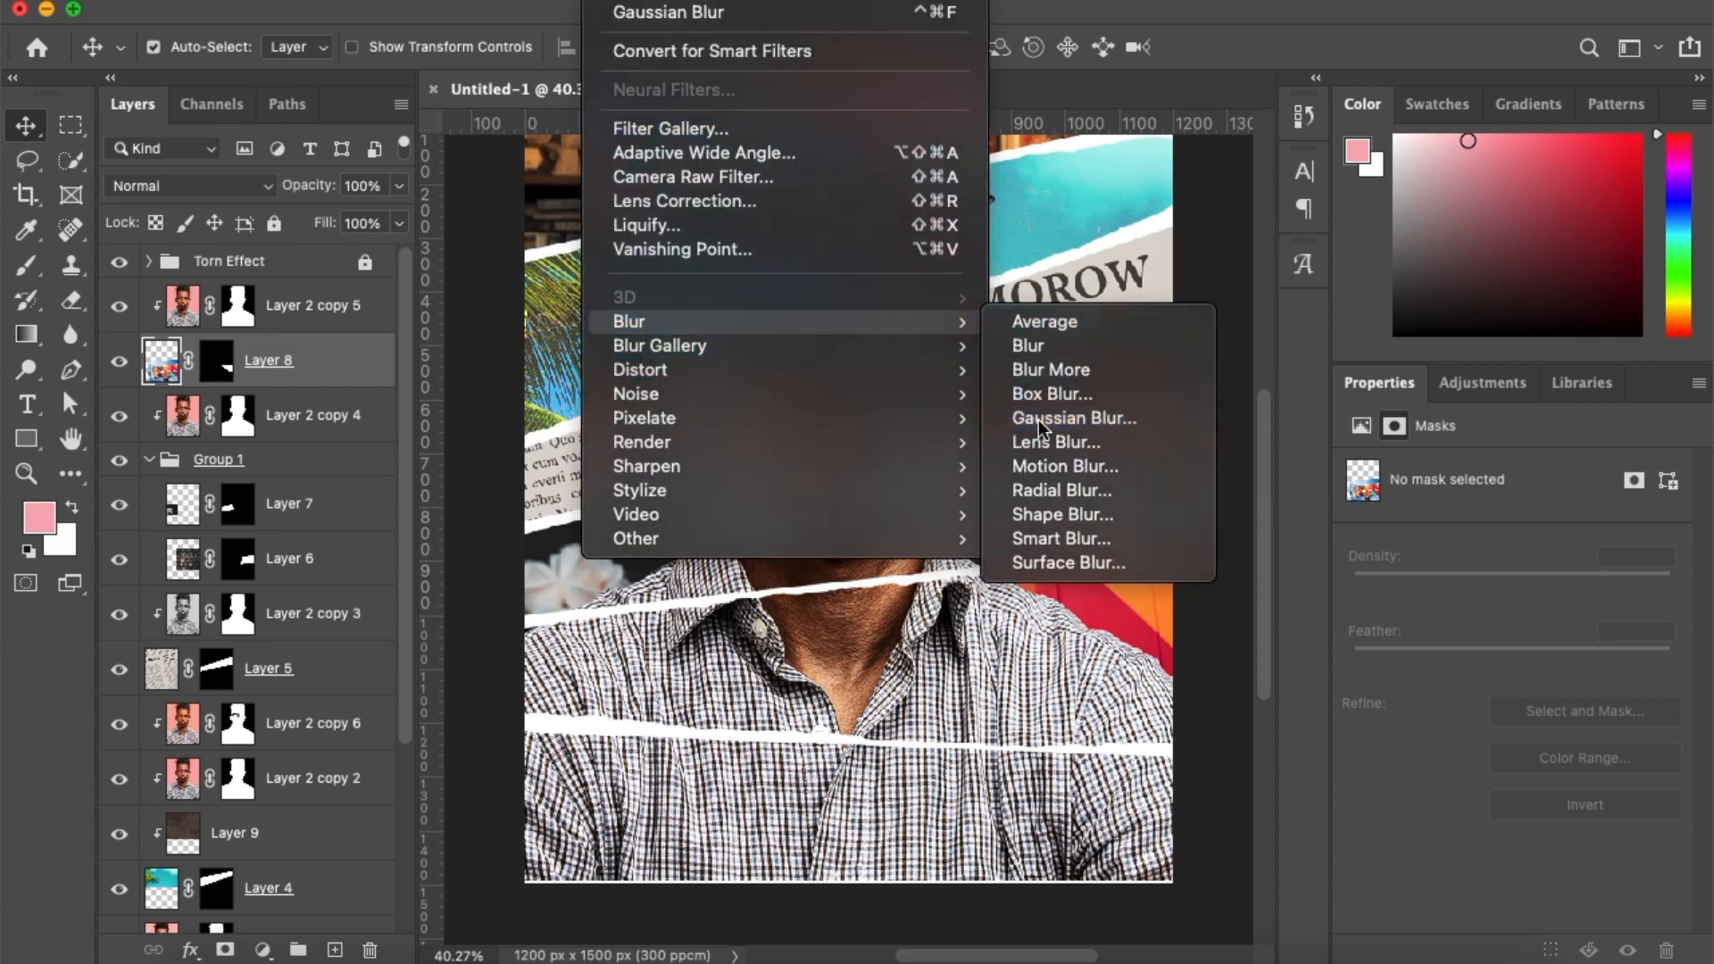
pyautogui.click(1038, 421)
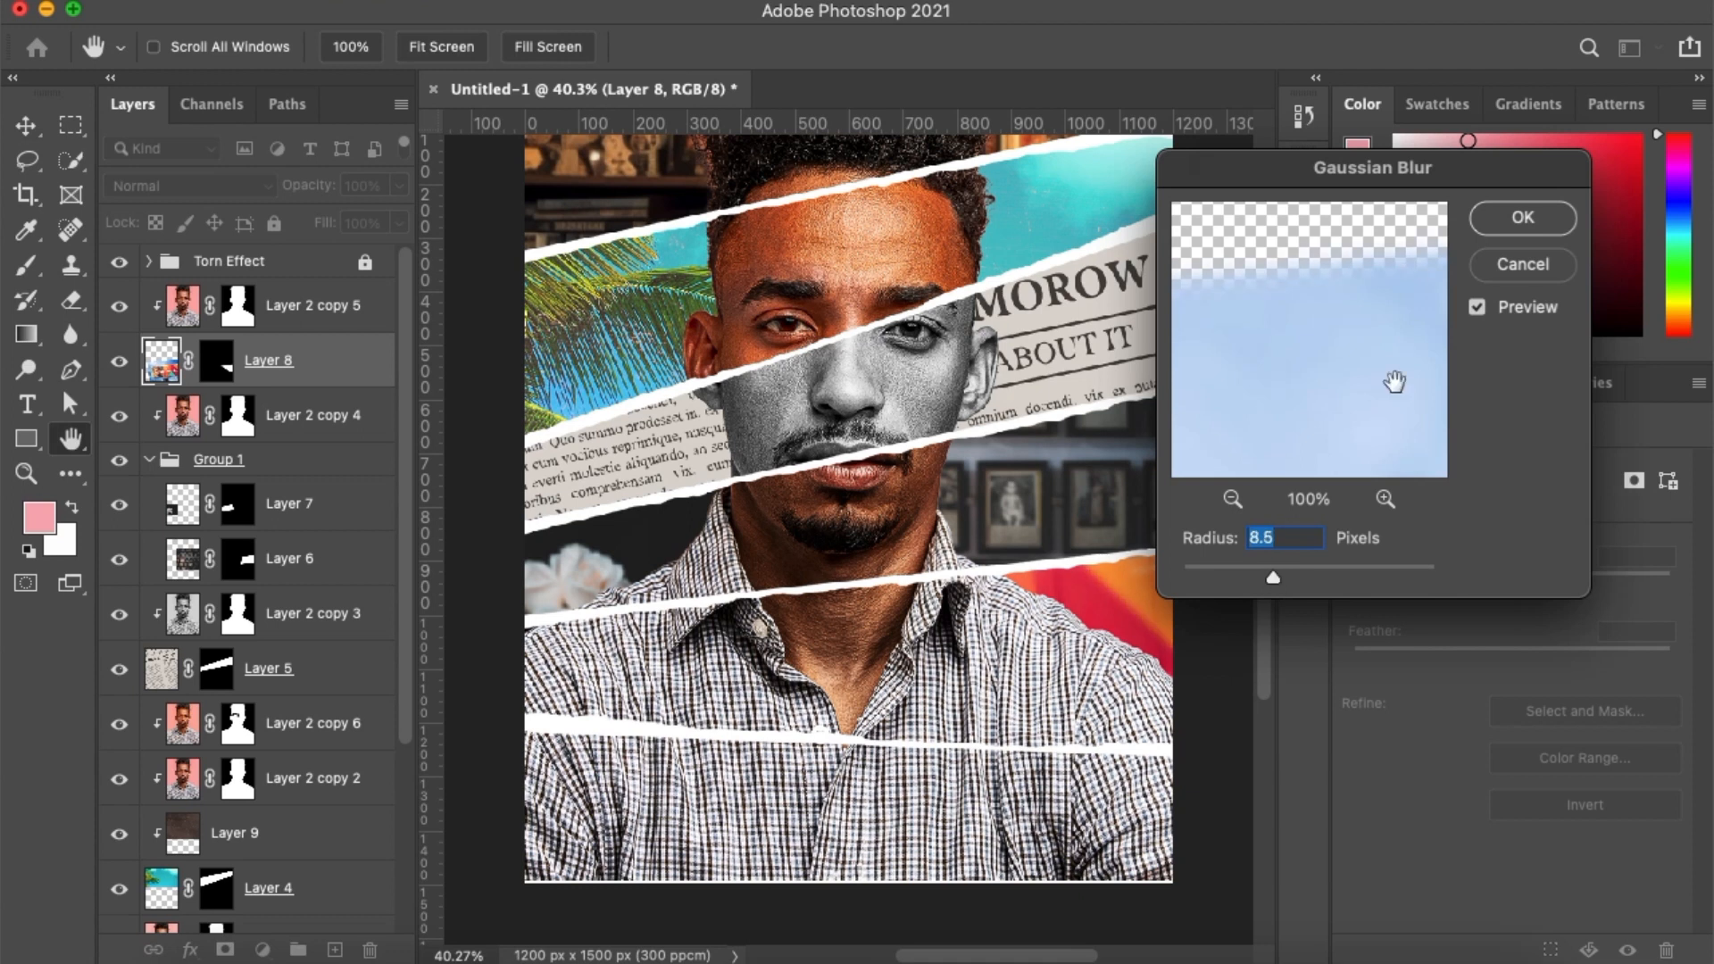
pyautogui.click(1523, 218)
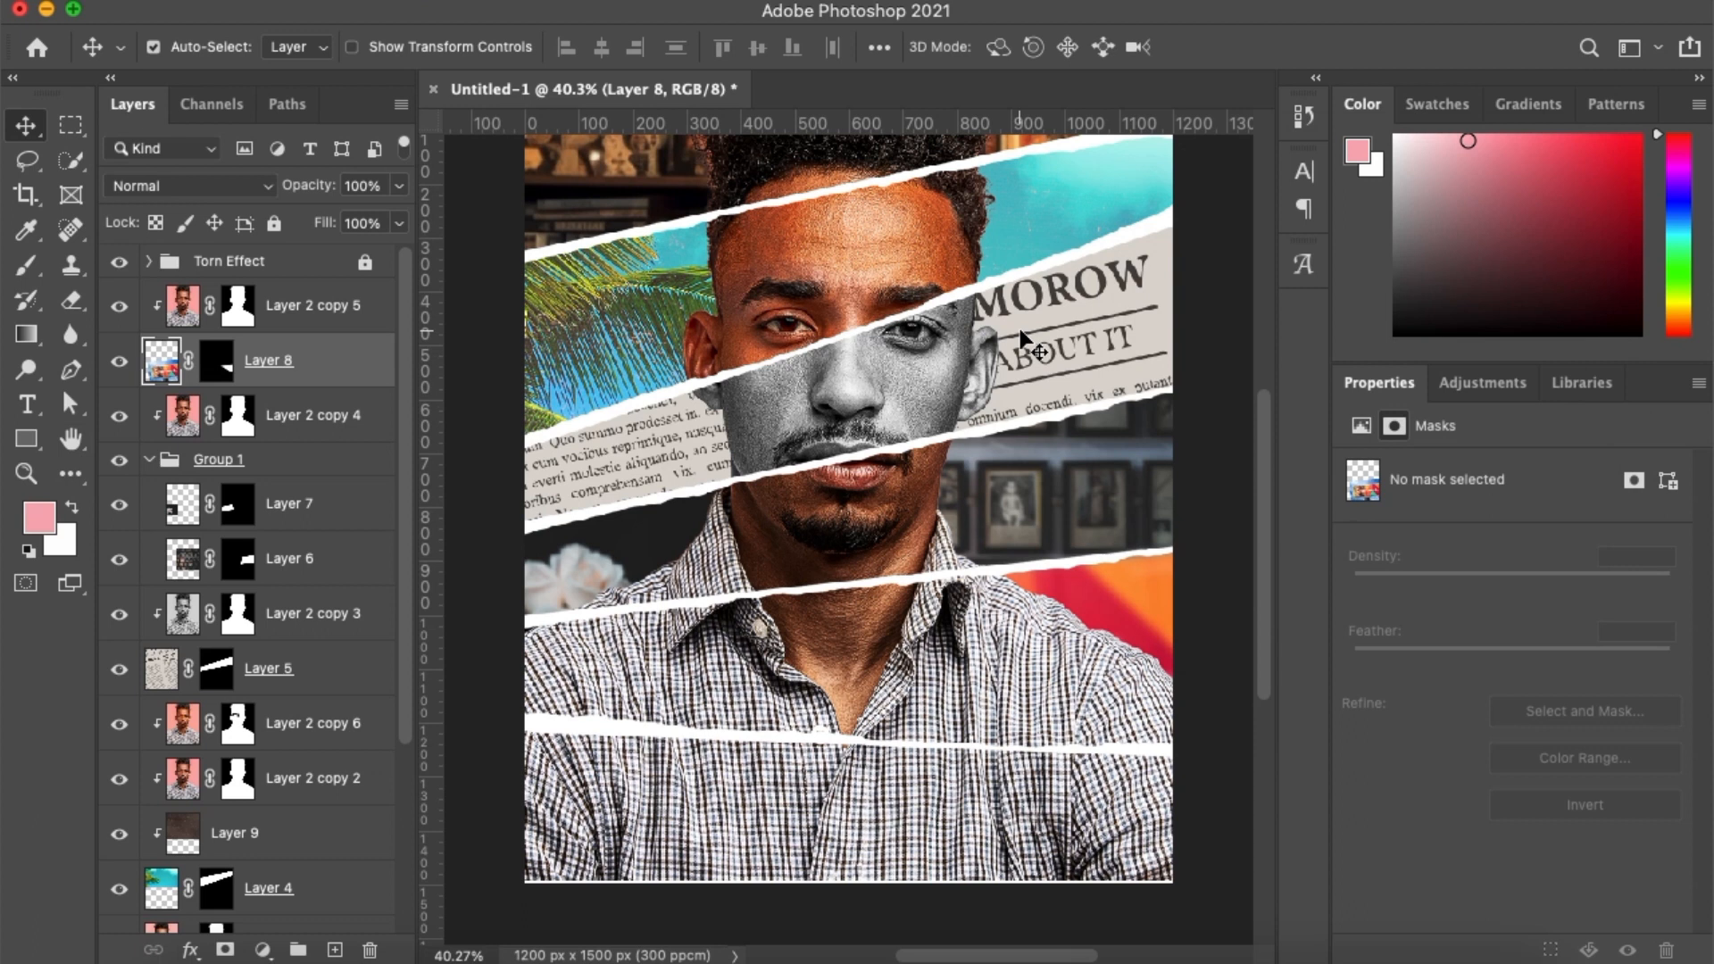
# Apply the Camera Raw Vintage 03 profile to the base portrait, Layer 2 copy
pyautogui.scroll(3, 1024, 342)
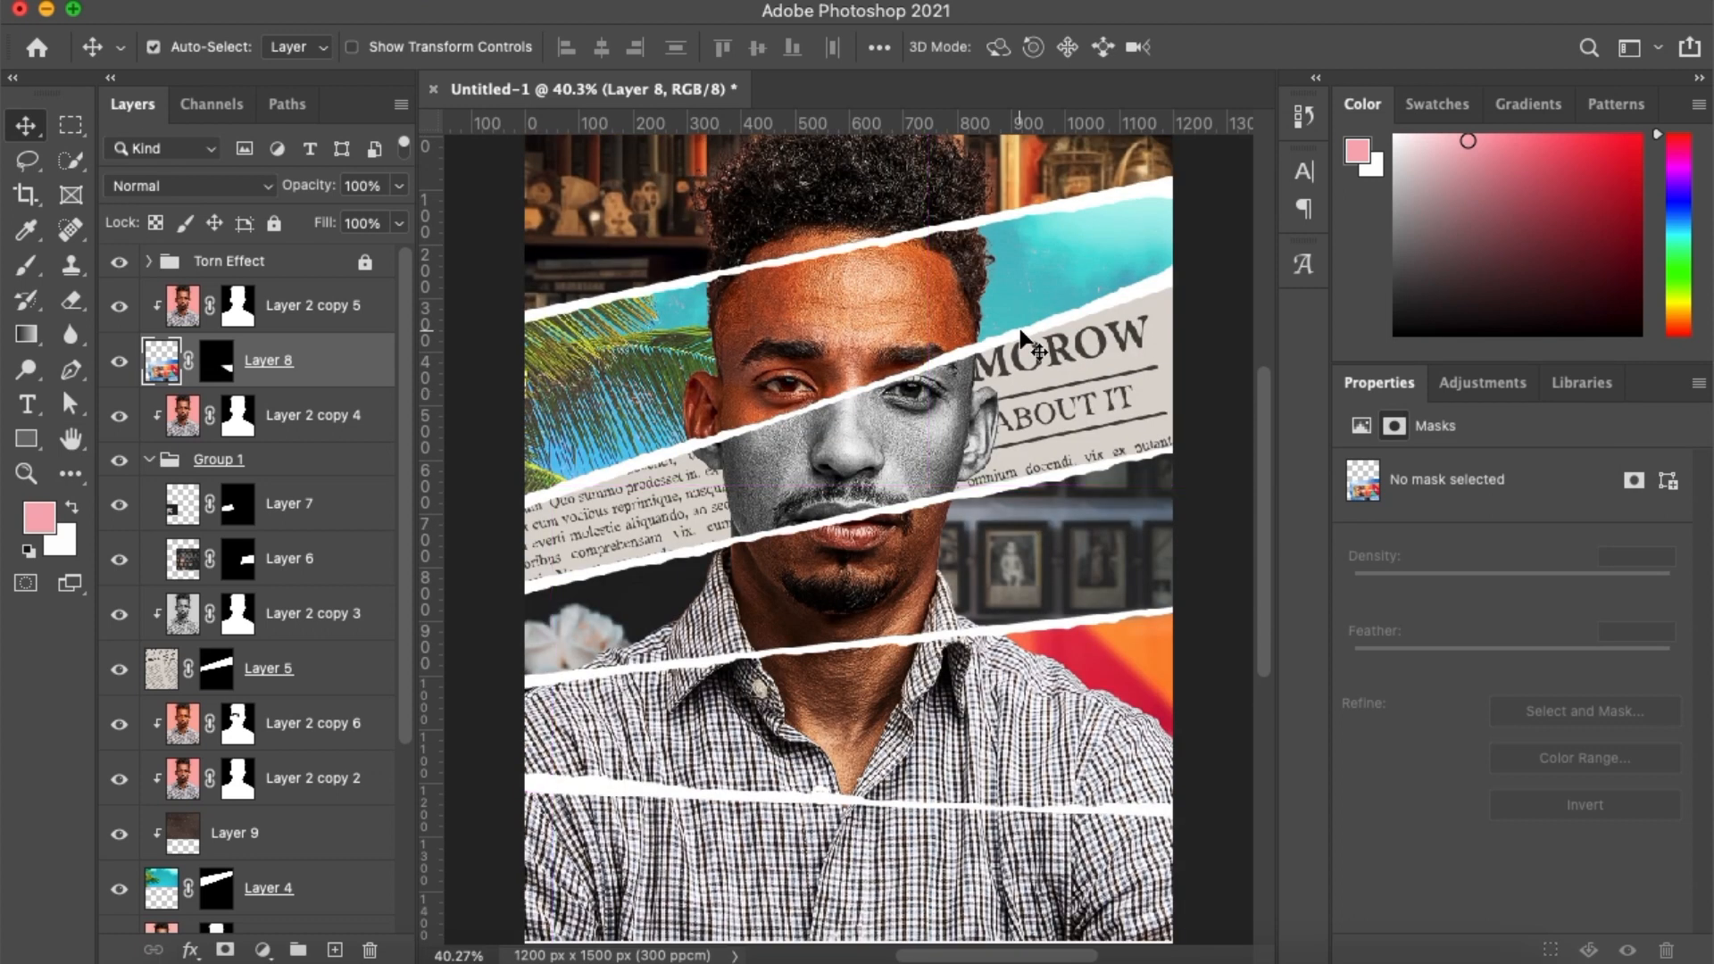
pyautogui.click(839, 219)
pyautogui.press('super')
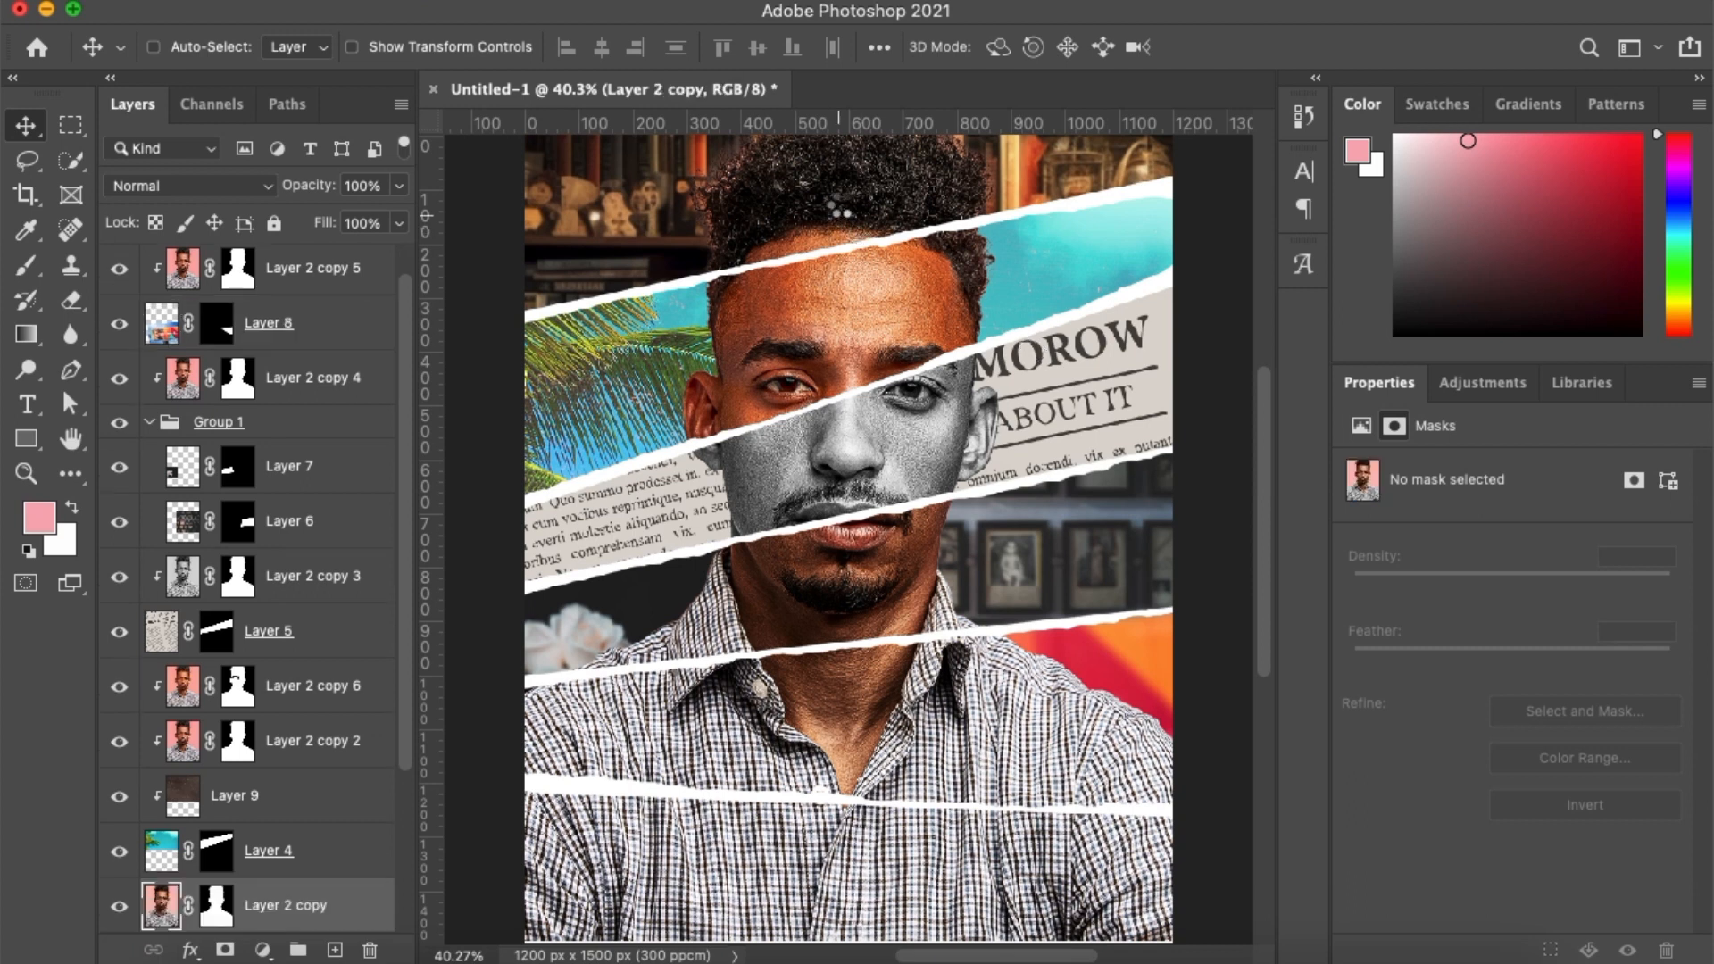
pyautogui.press('super+shift+a')
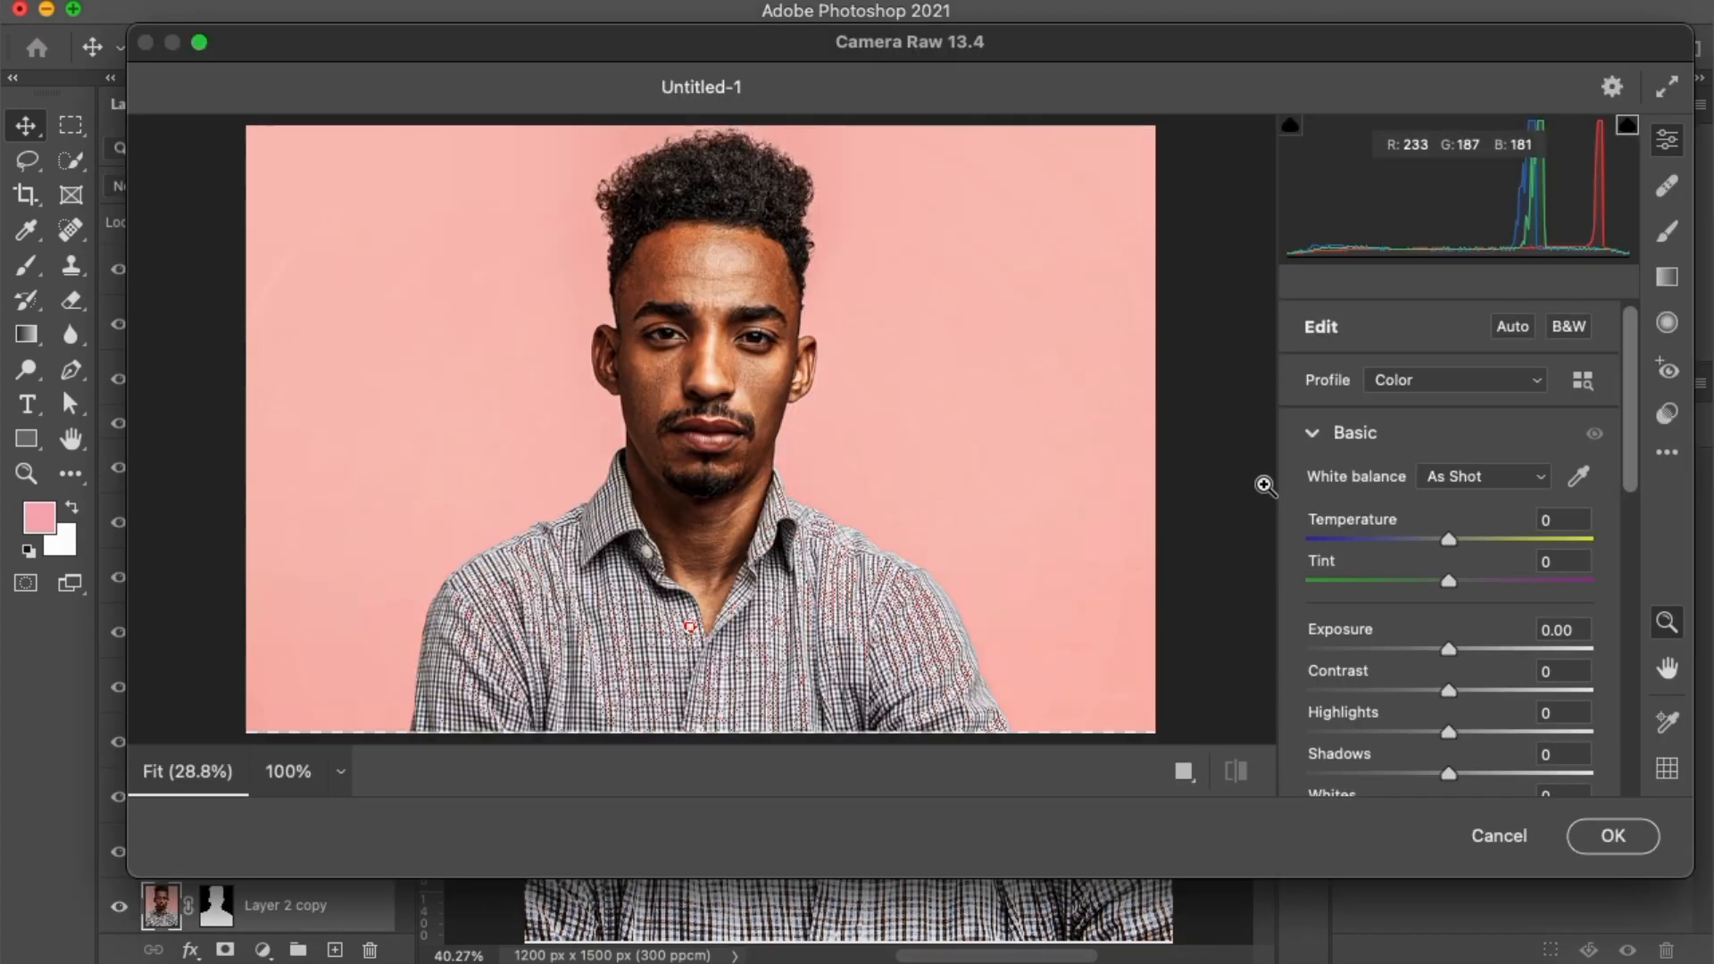
pyautogui.click(1585, 380)
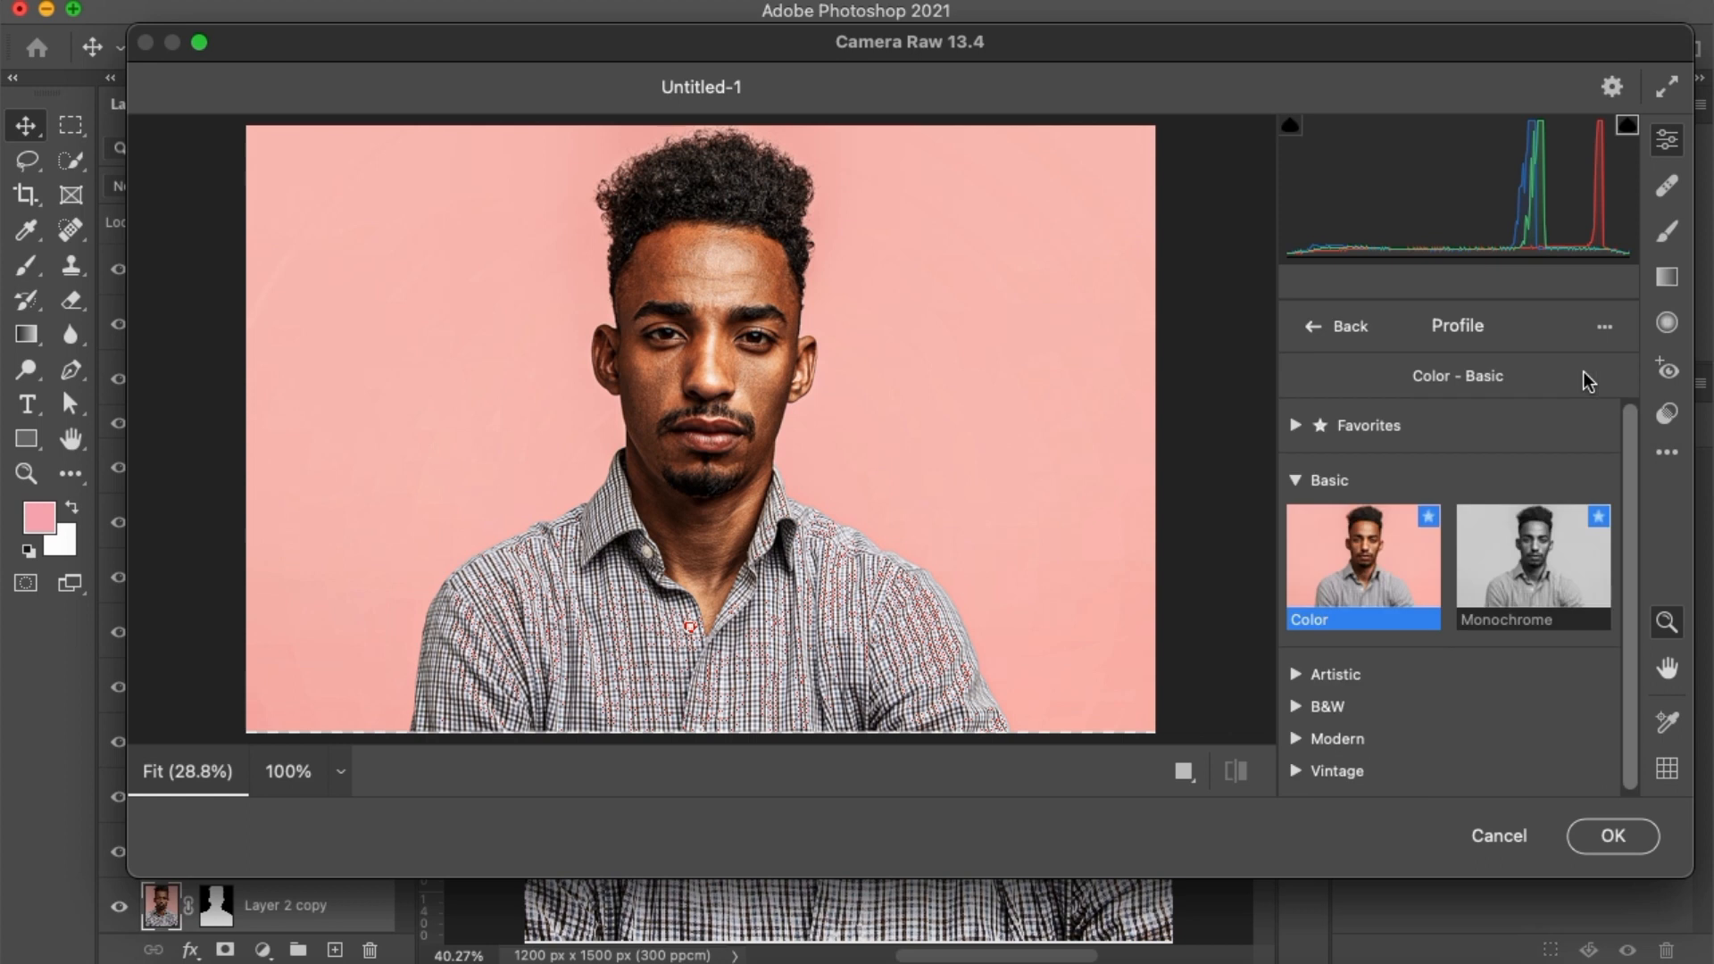
pyautogui.click(1297, 770)
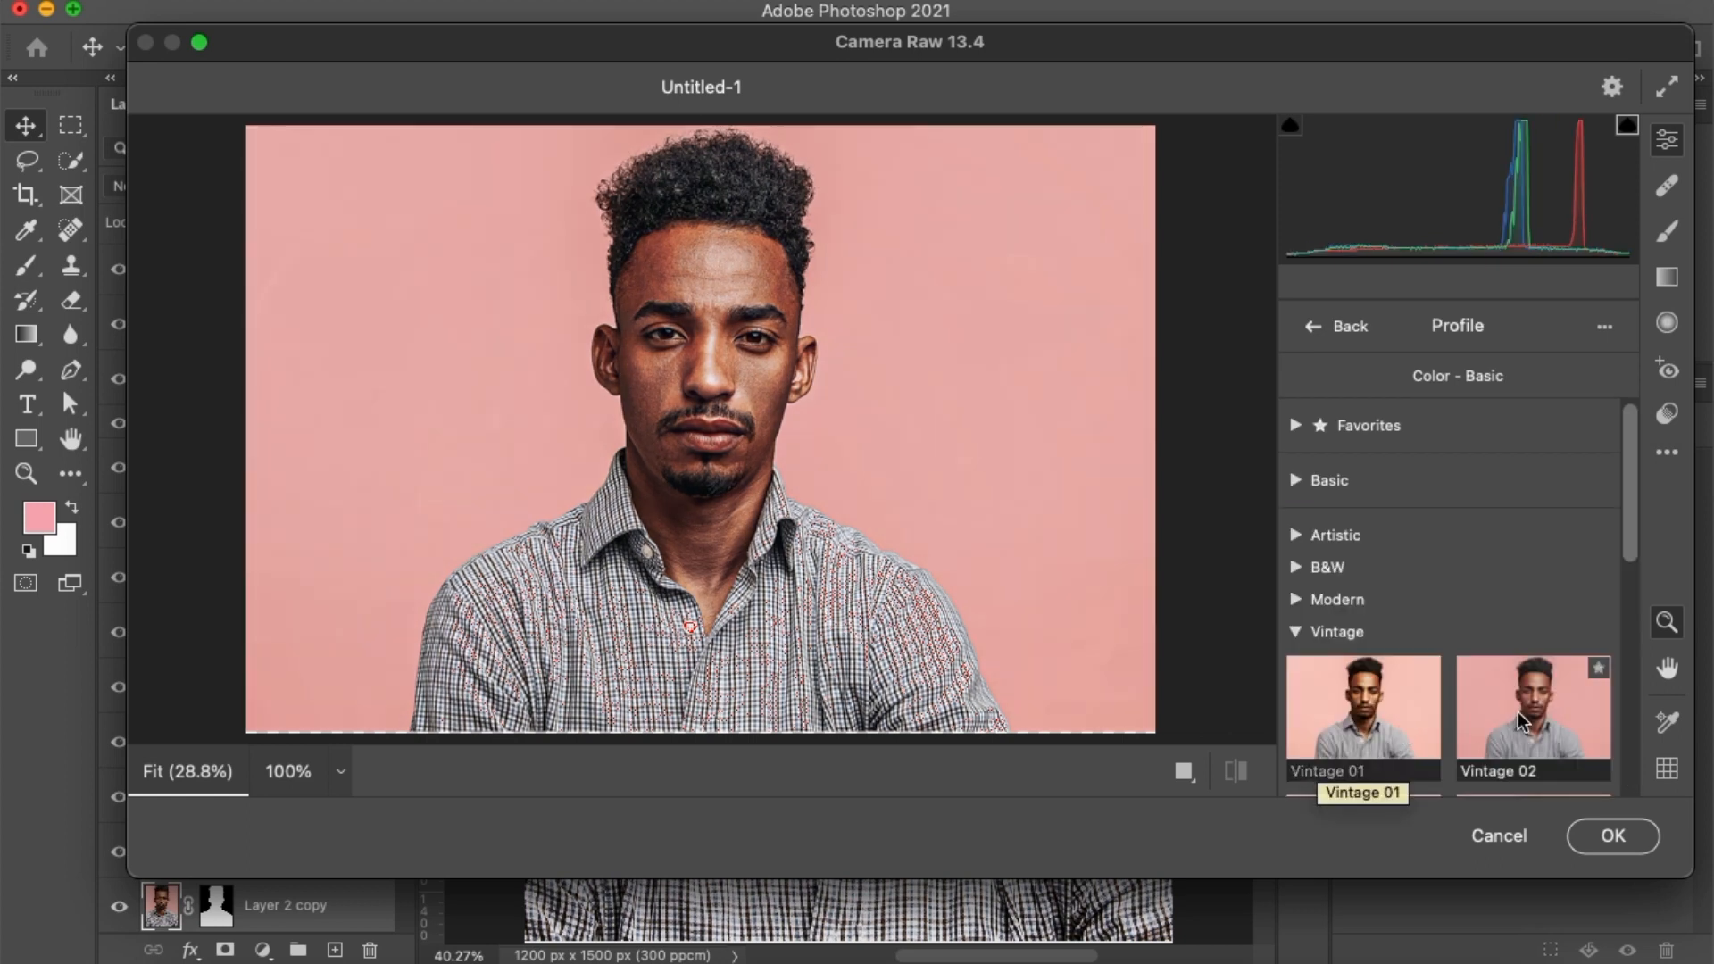
pyautogui.click(1518, 717)
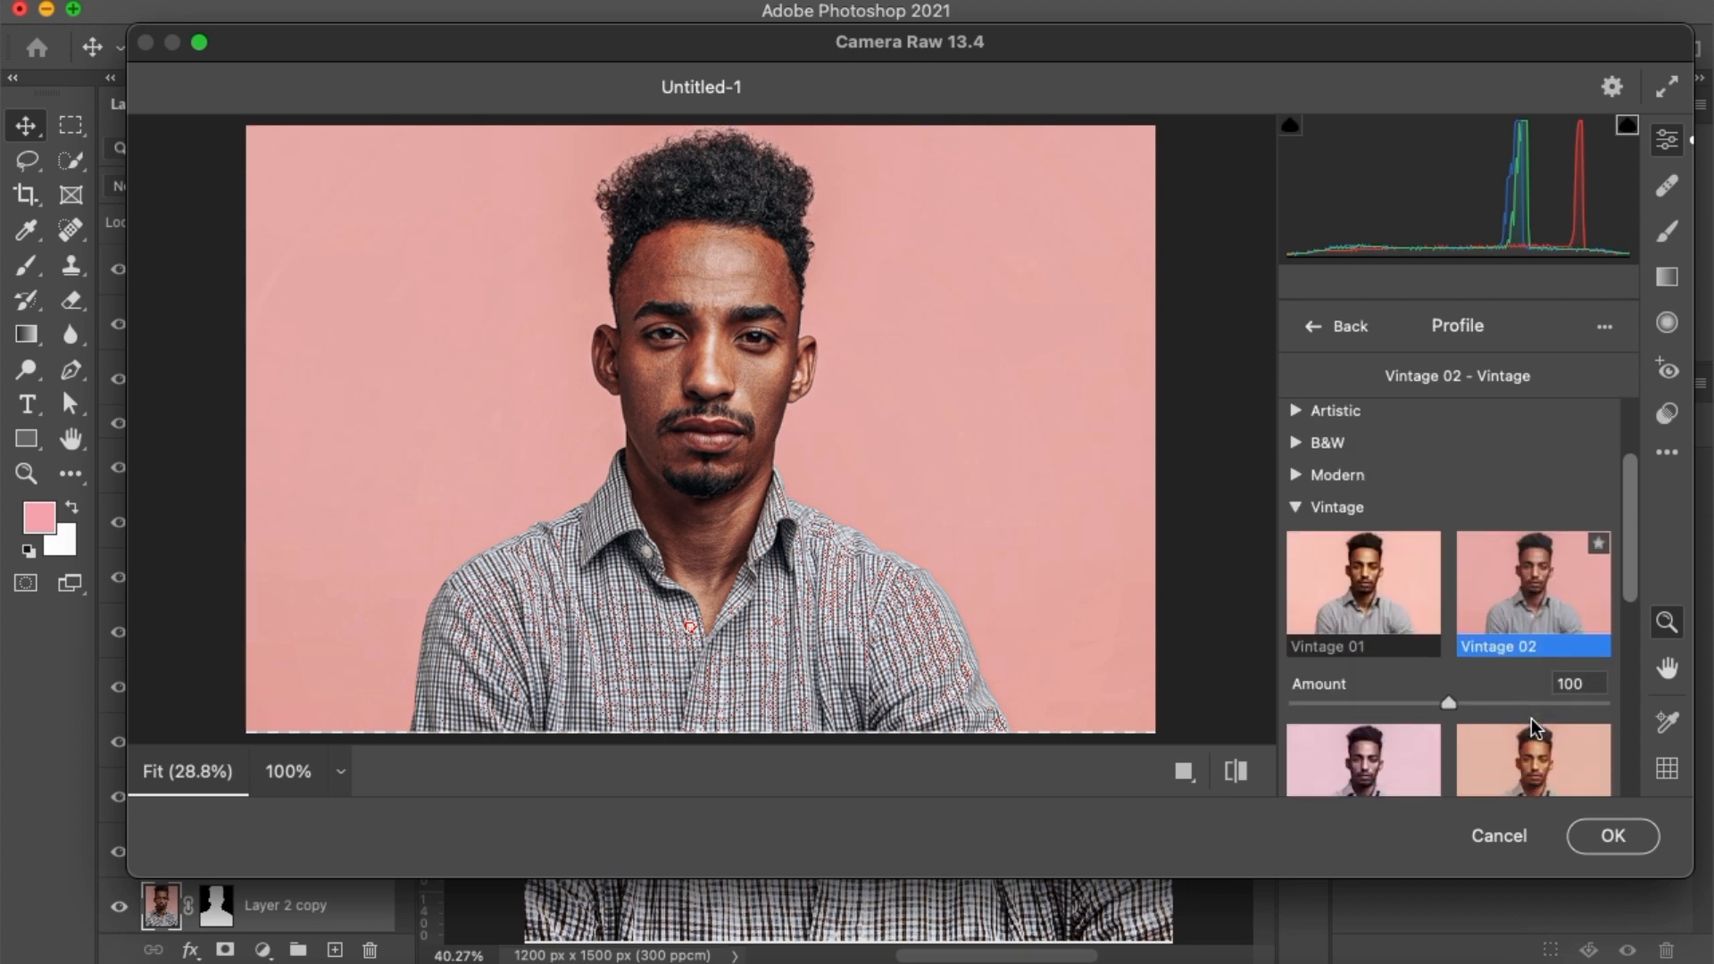
pyautogui.click(1382, 718)
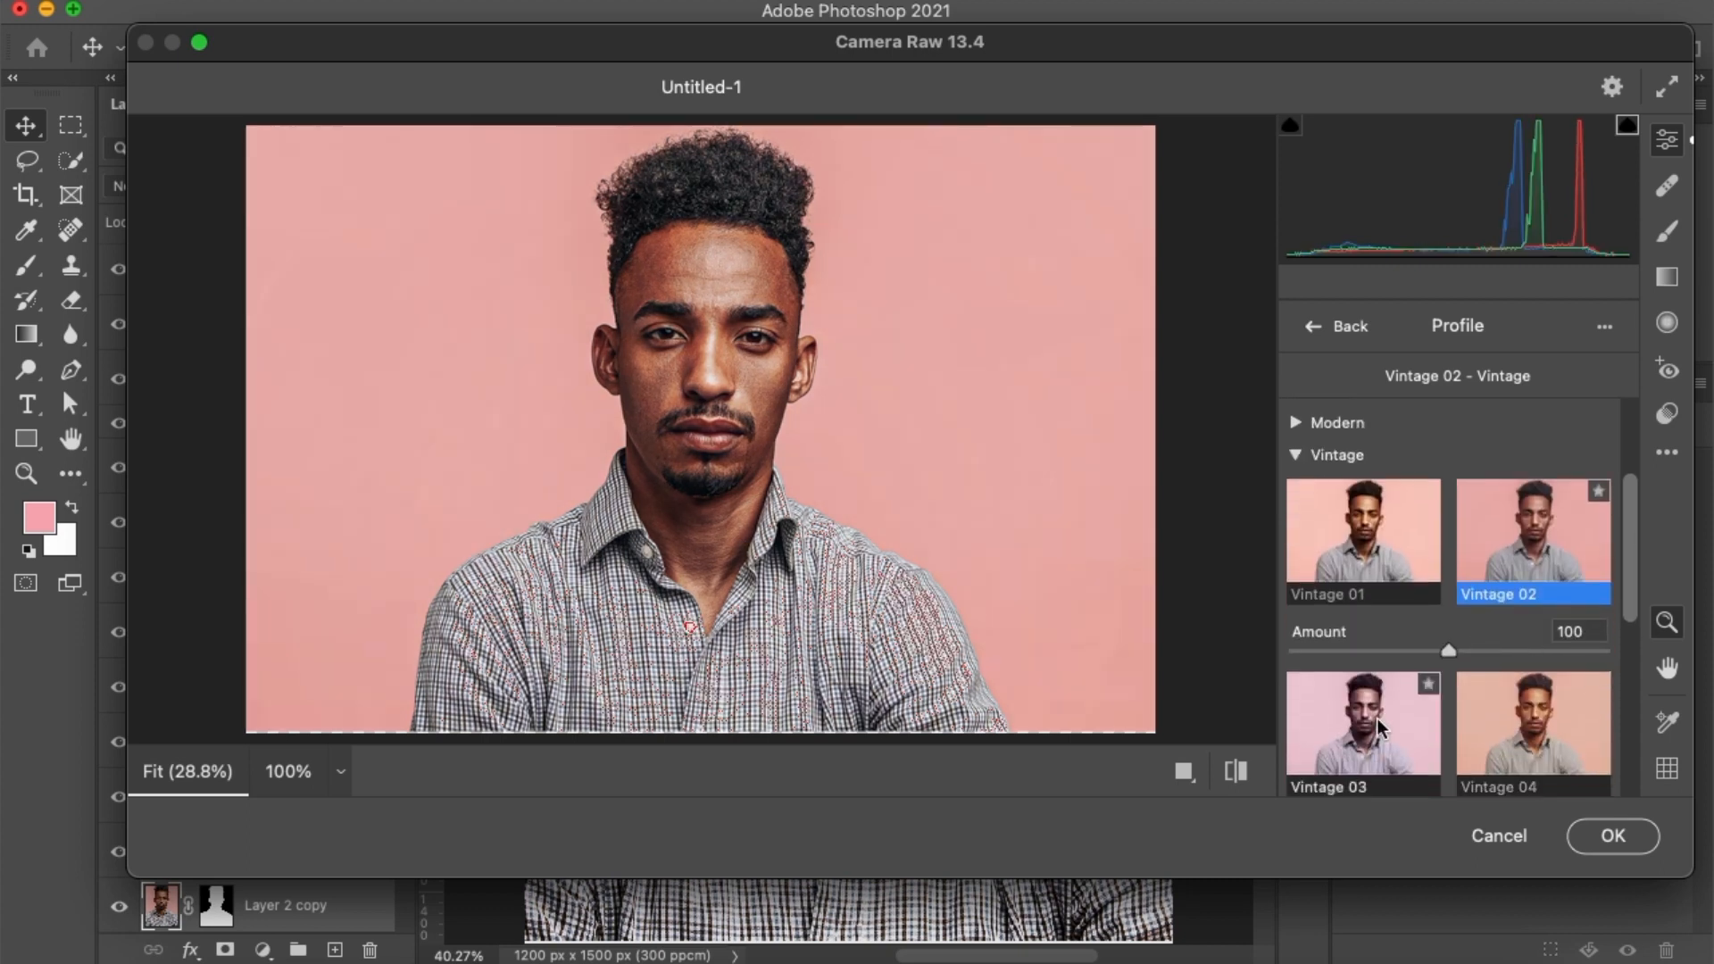
pyautogui.click(1597, 839)
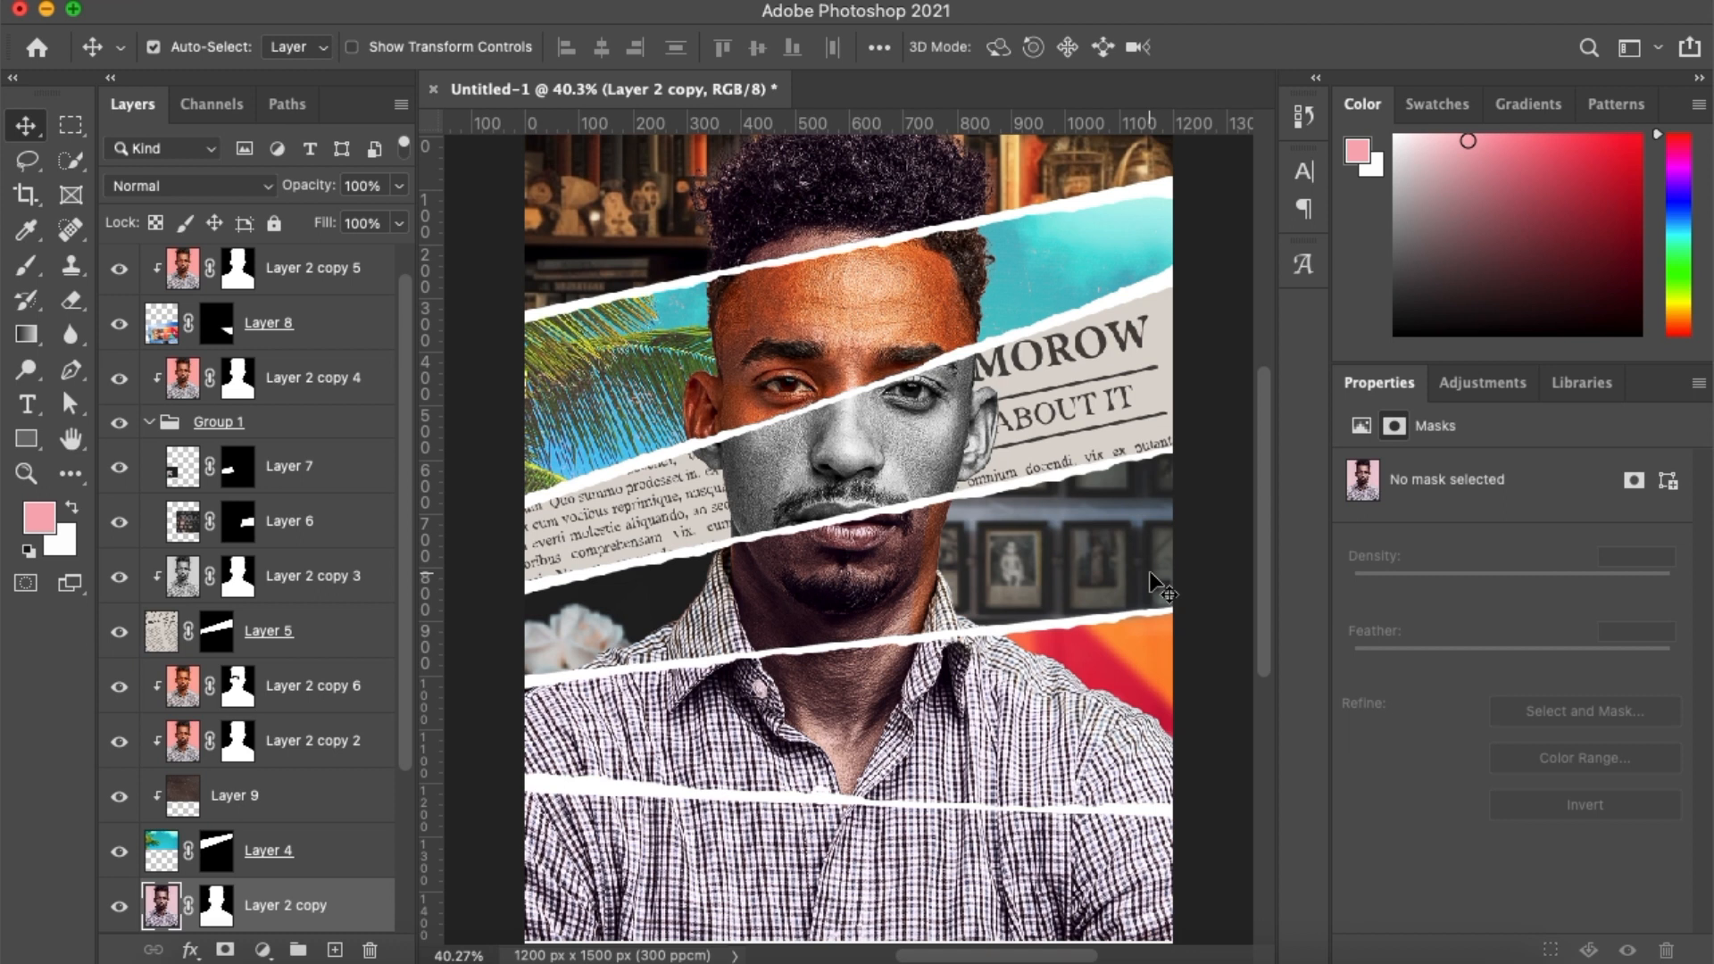
# Select the picture-frame wall, Layer 6, and toggle the Layer 2 copy 4 portrait off and on to check its band
pyautogui.click(936, 536)
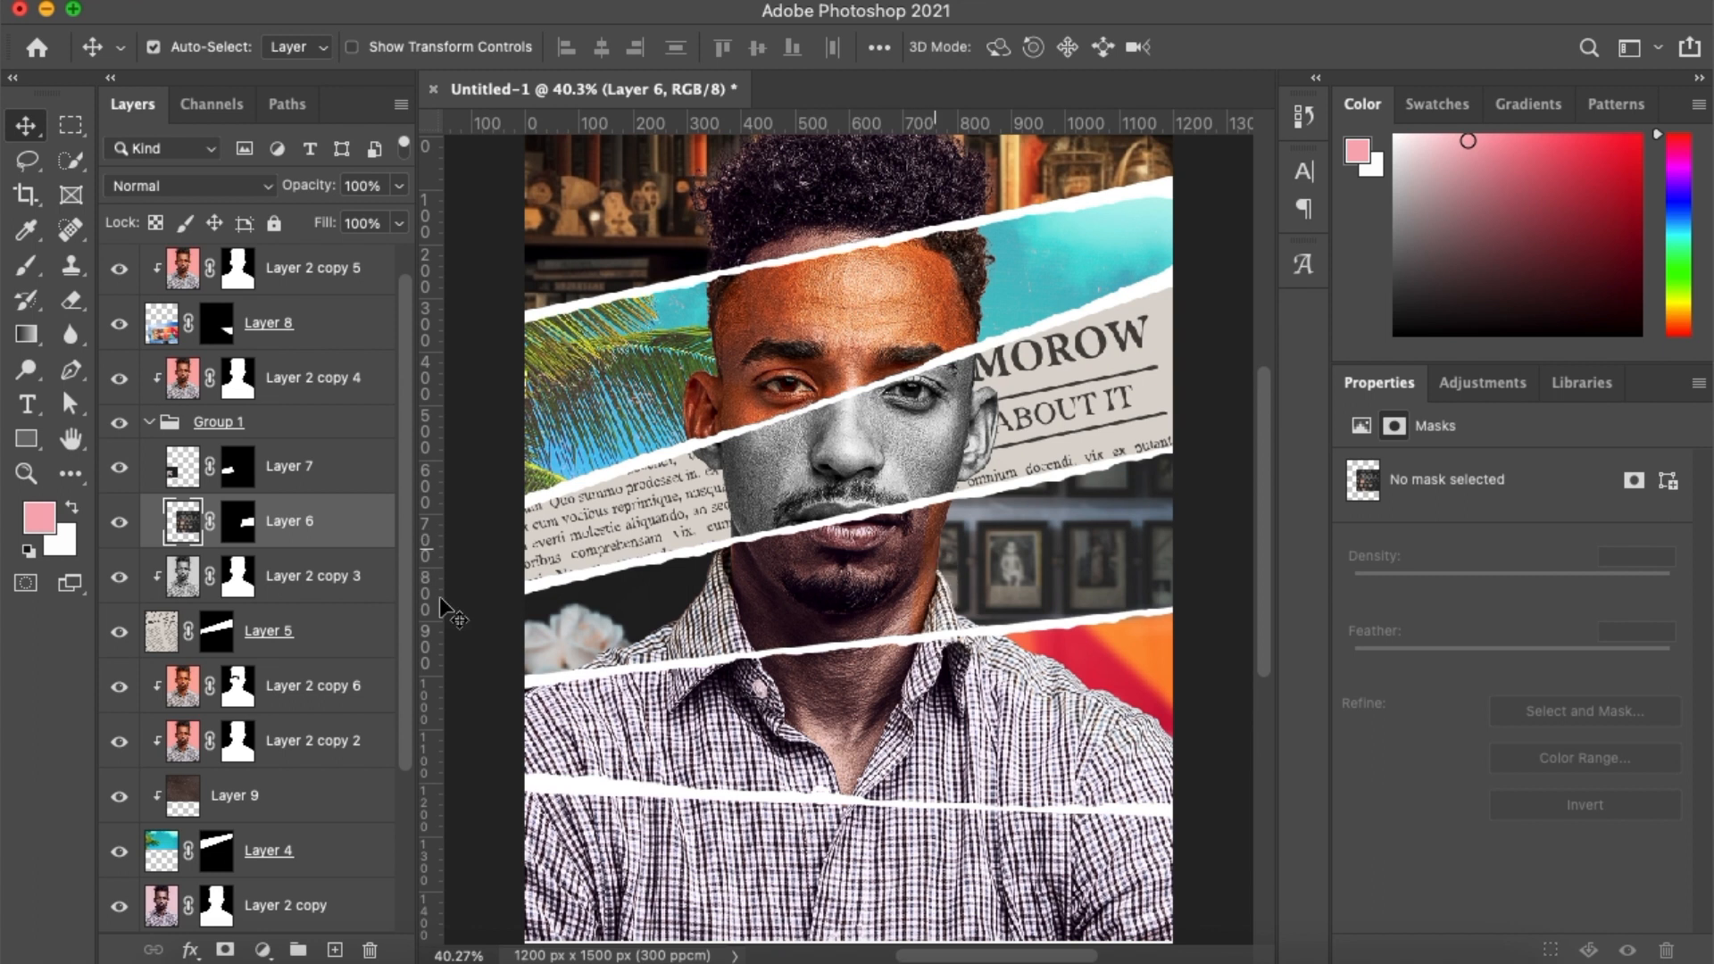
pyautogui.click(121, 382)
pyautogui.click(120, 382)
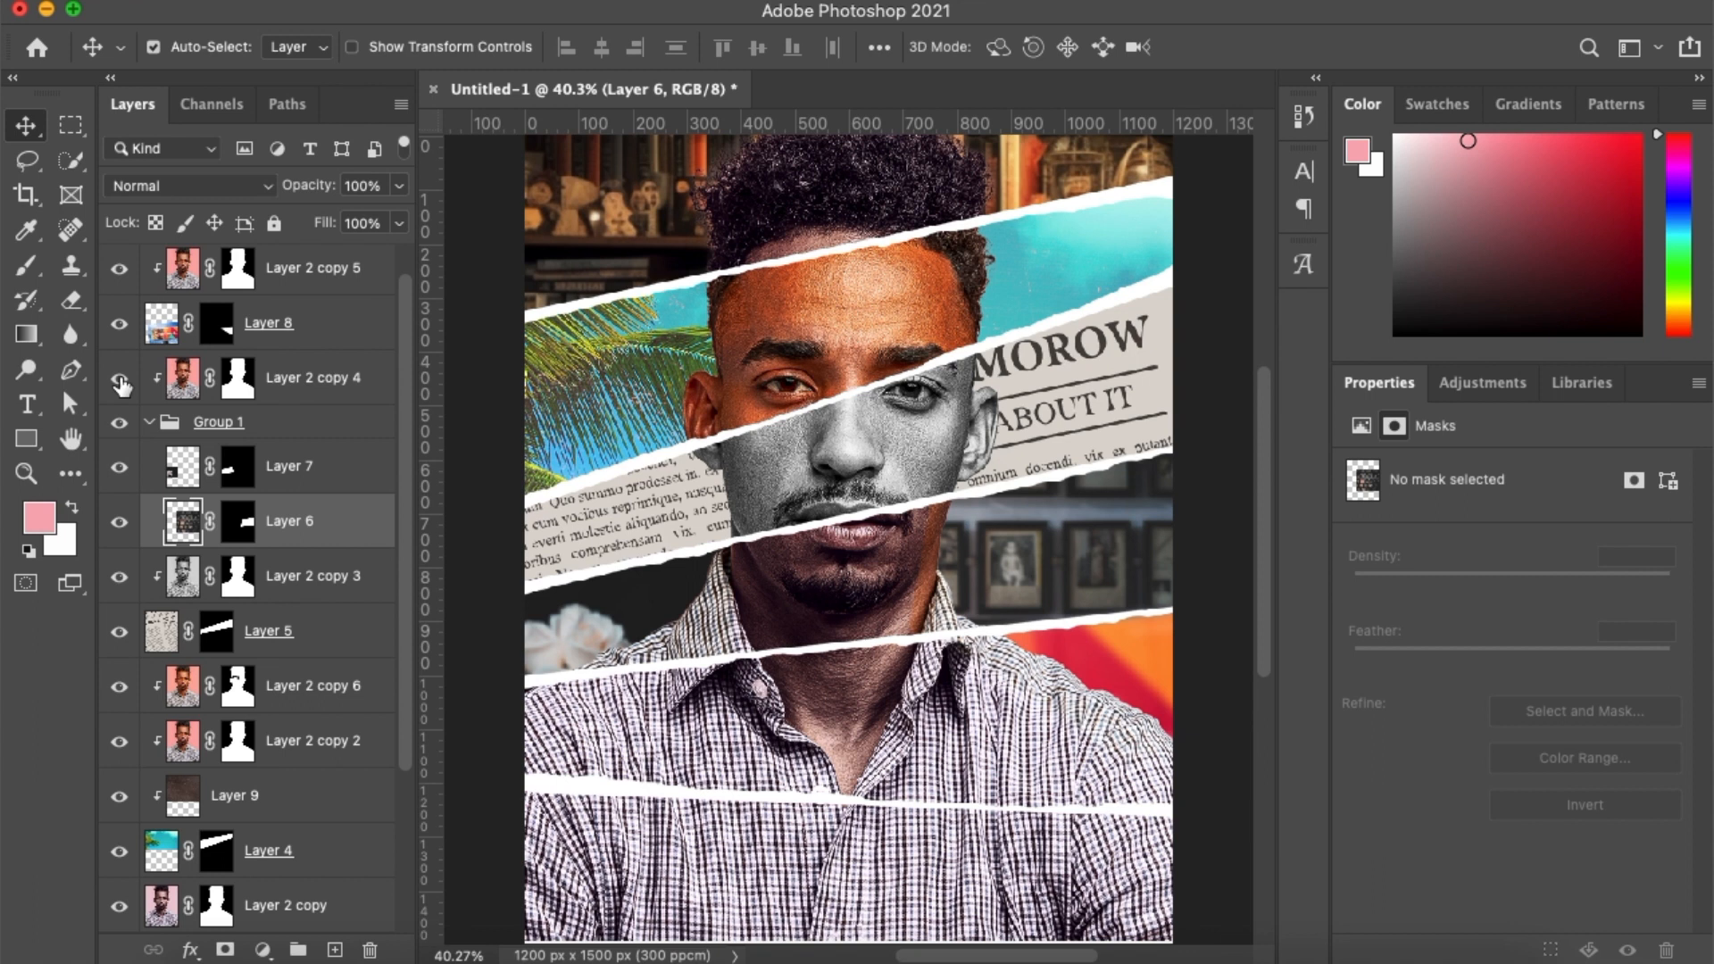
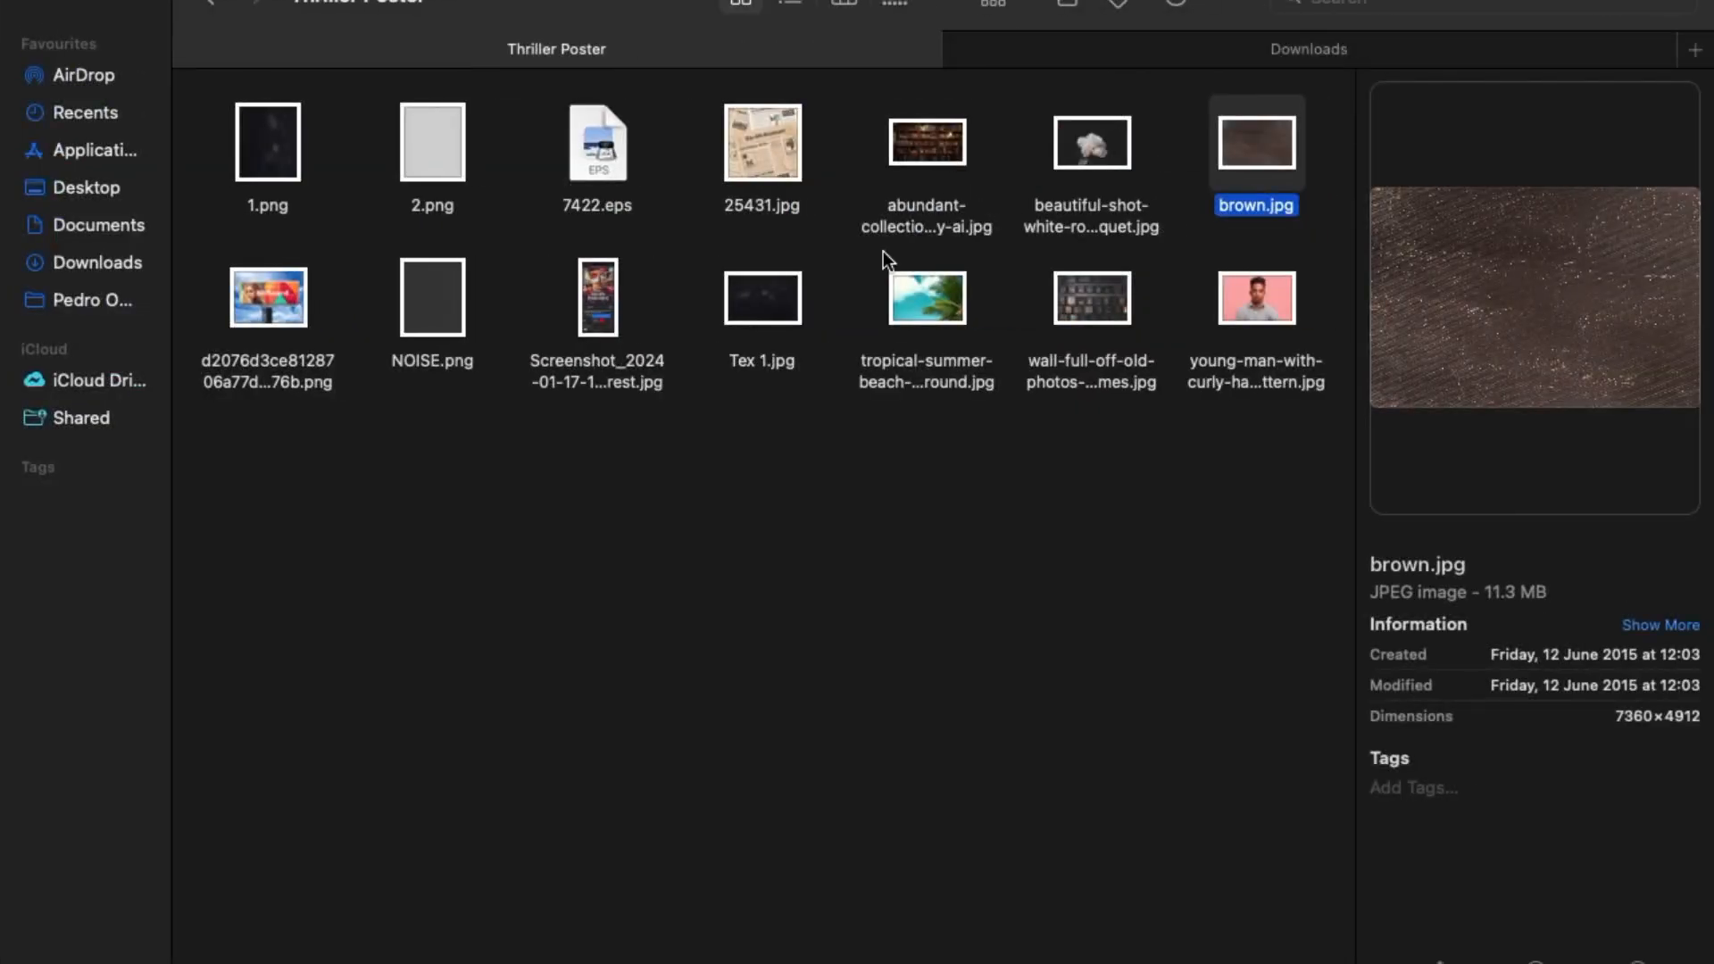
# Bring the billboard PNG from the Thriller Poster folder in above Layer 6 and shift it down over the picture-frame band
pyautogui.click(296, 317)
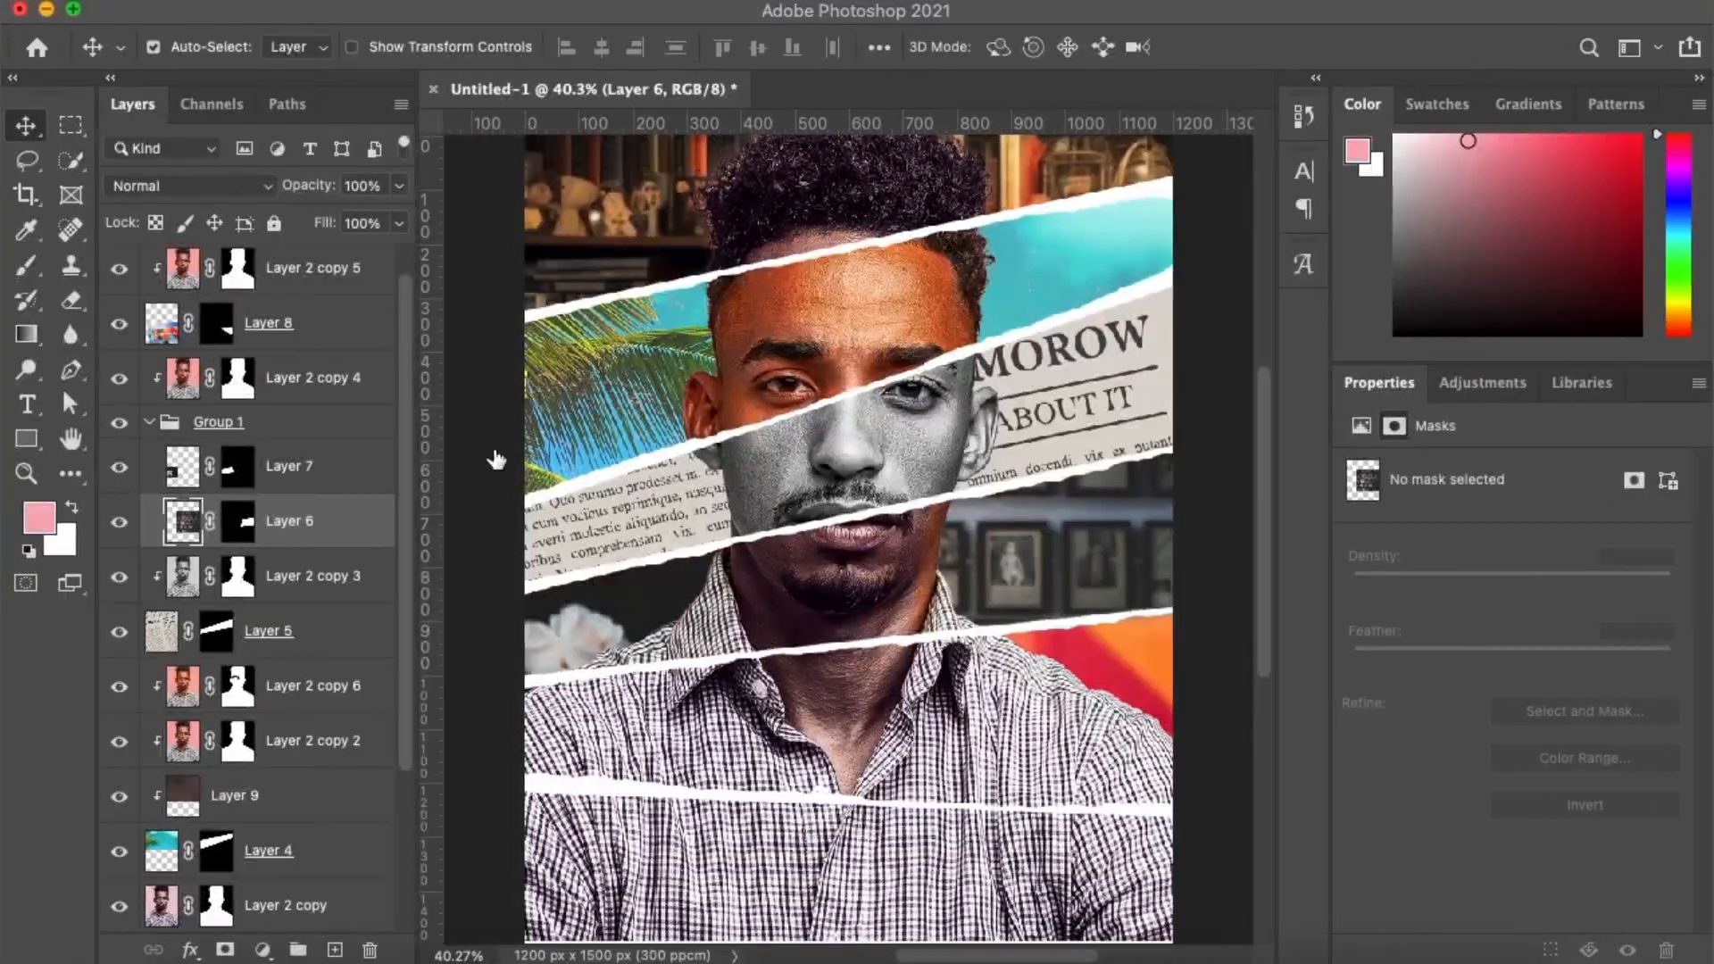
pyautogui.moveTo(496, 460); pyautogui.dragTo(330, 532)
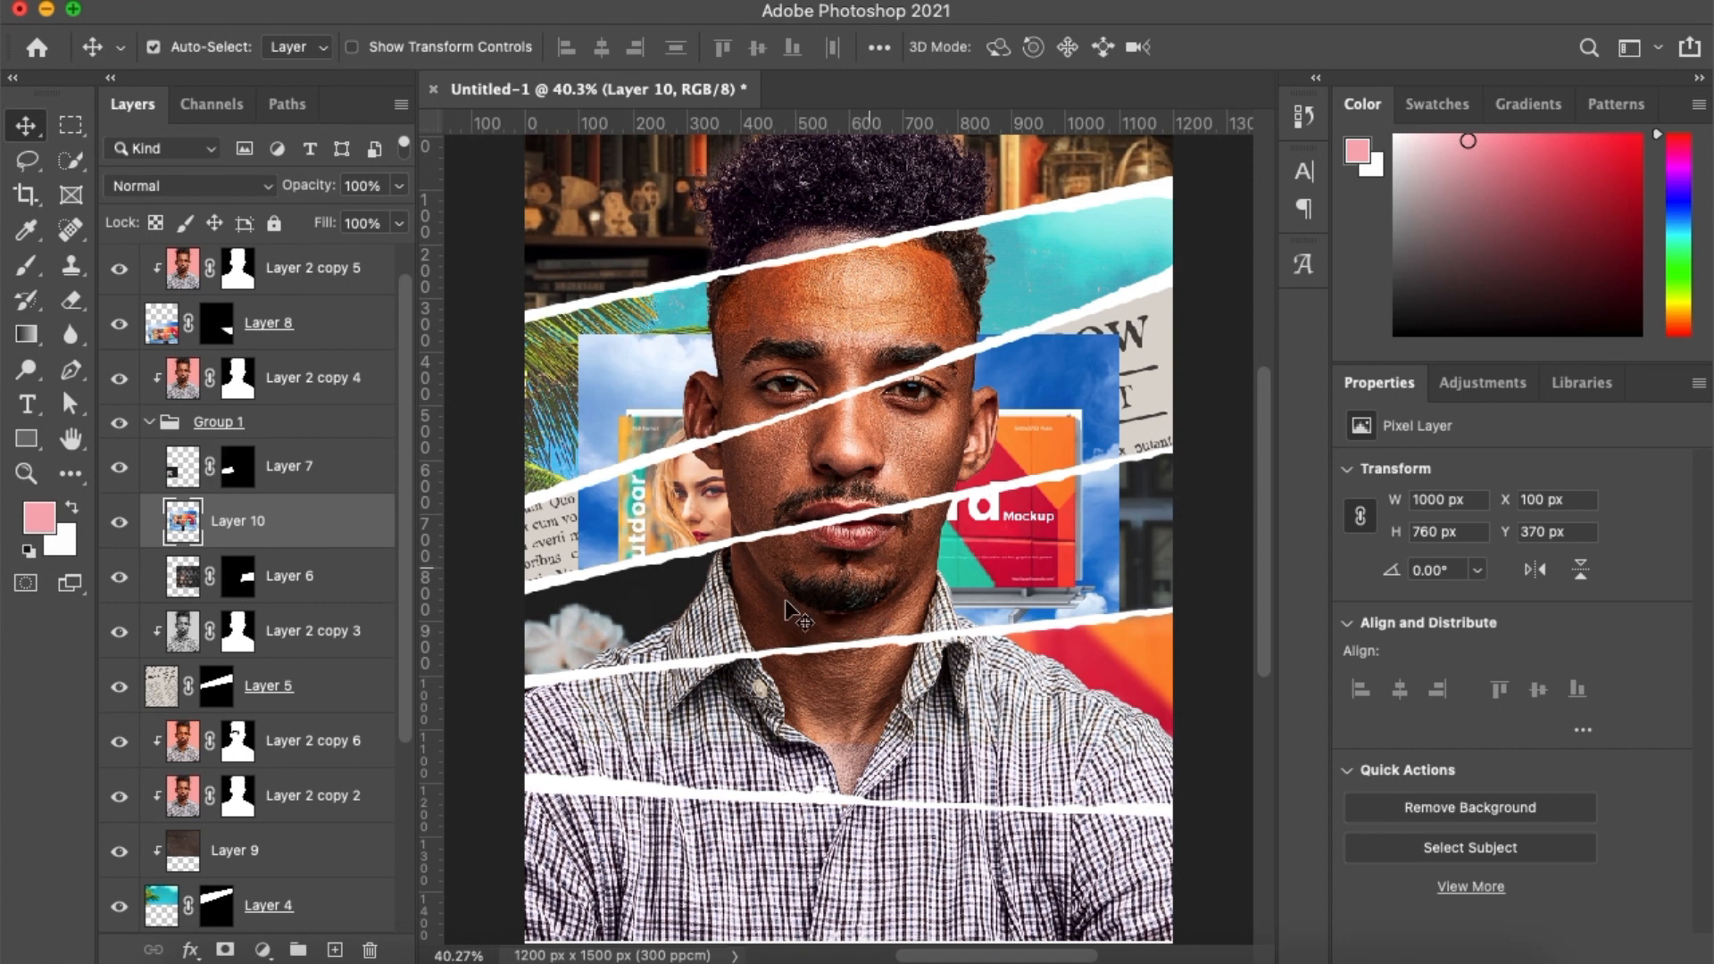
pyautogui.moveTo(1031, 545); pyautogui.dragTo(1034, 592)
# Draw a closed four-point Pen path along the torn edges of the picture-frame band, within the new billboard image
pyautogui.press('p')
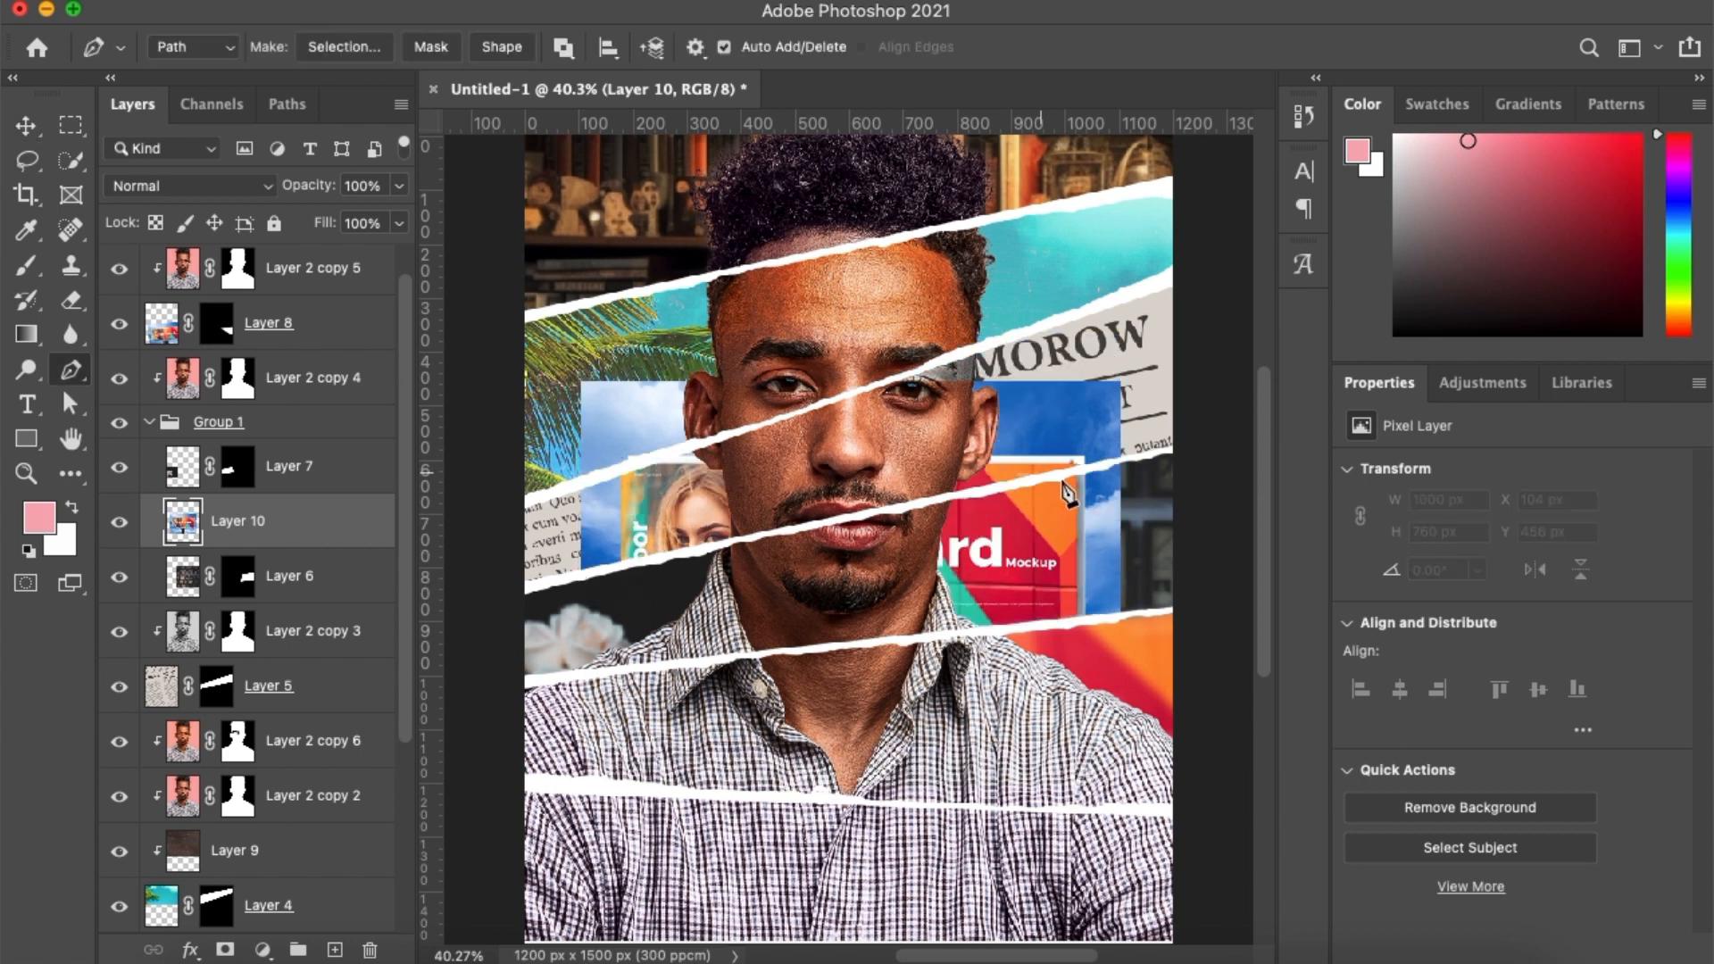
pyautogui.click(1060, 475)
pyautogui.click(1075, 622)
pyautogui.click(624, 671)
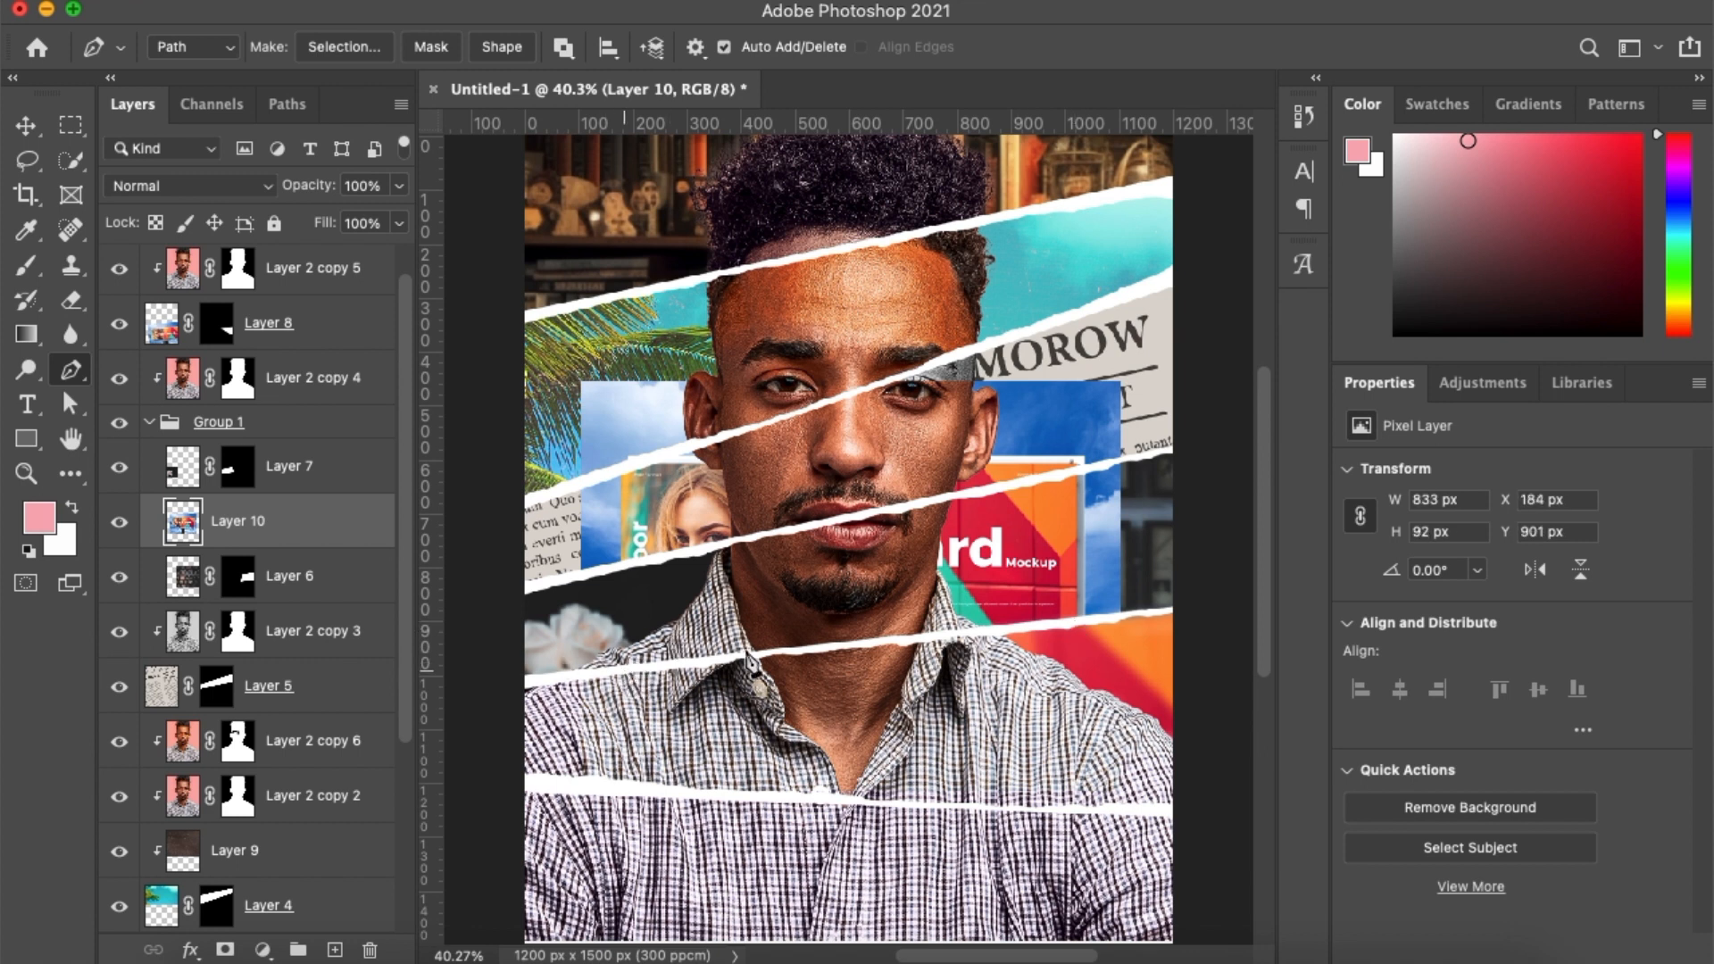
pyautogui.scroll(2, 768, 665)
pyautogui.click(582, 653)
pyautogui.click(1061, 548)
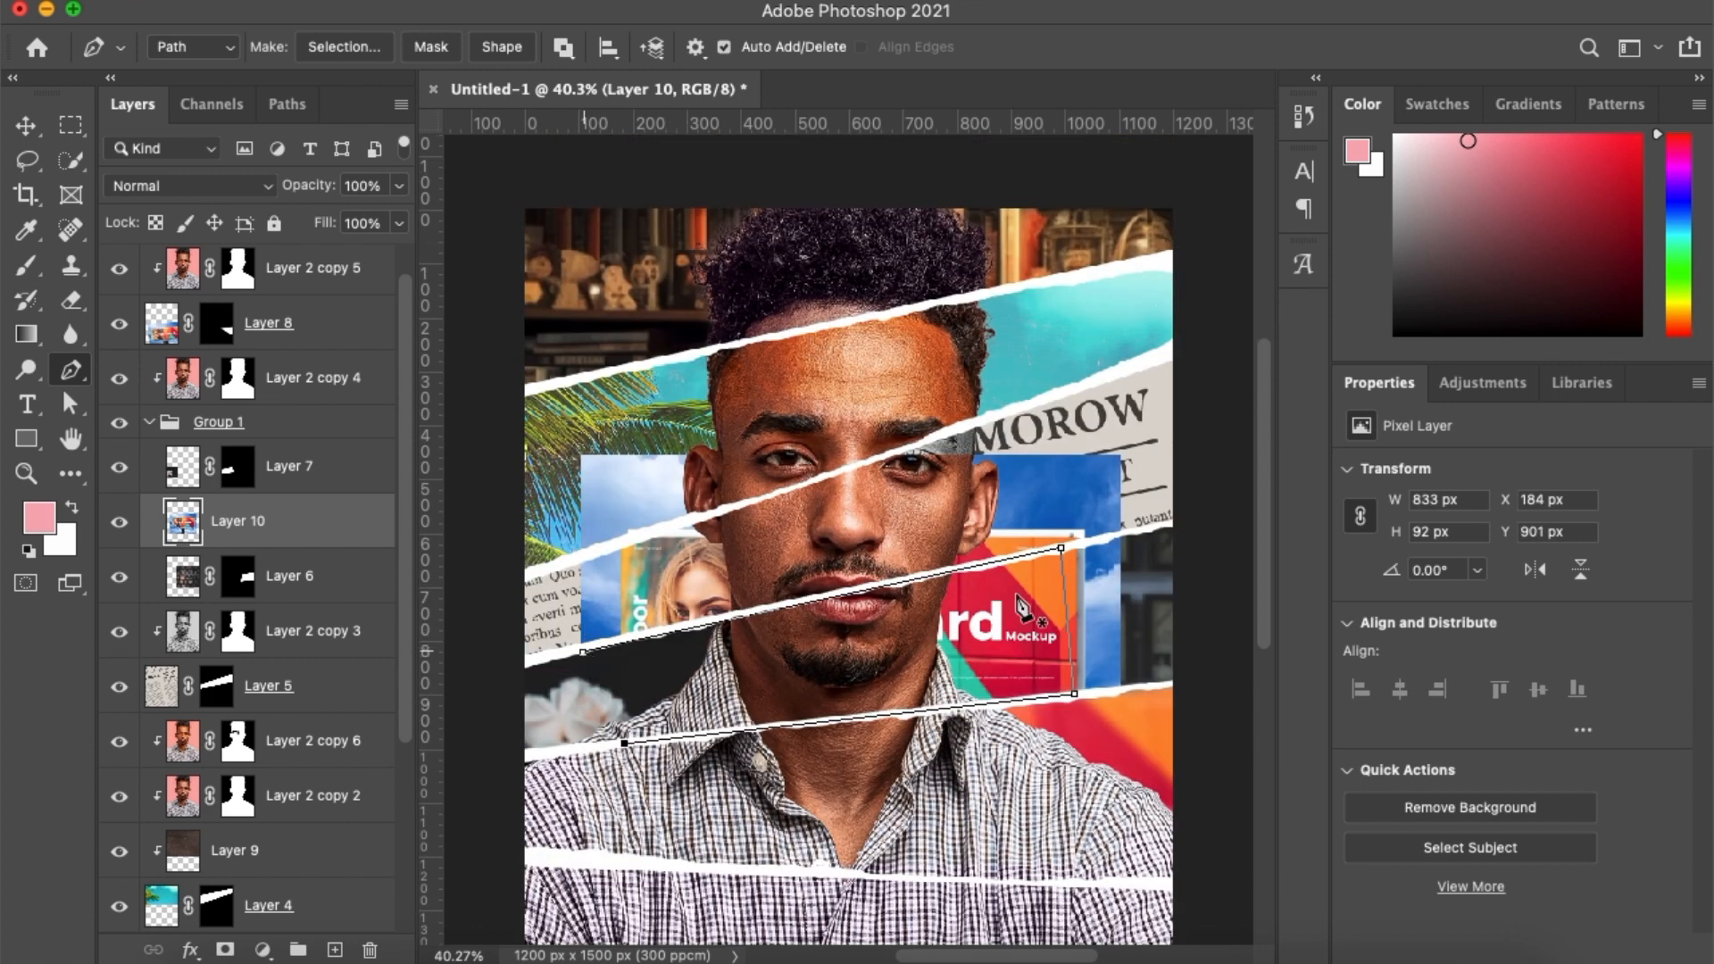
# Convert the path to a selection and mask the billboard image, Layer 10, with it
pyautogui.rightClick(976, 625)
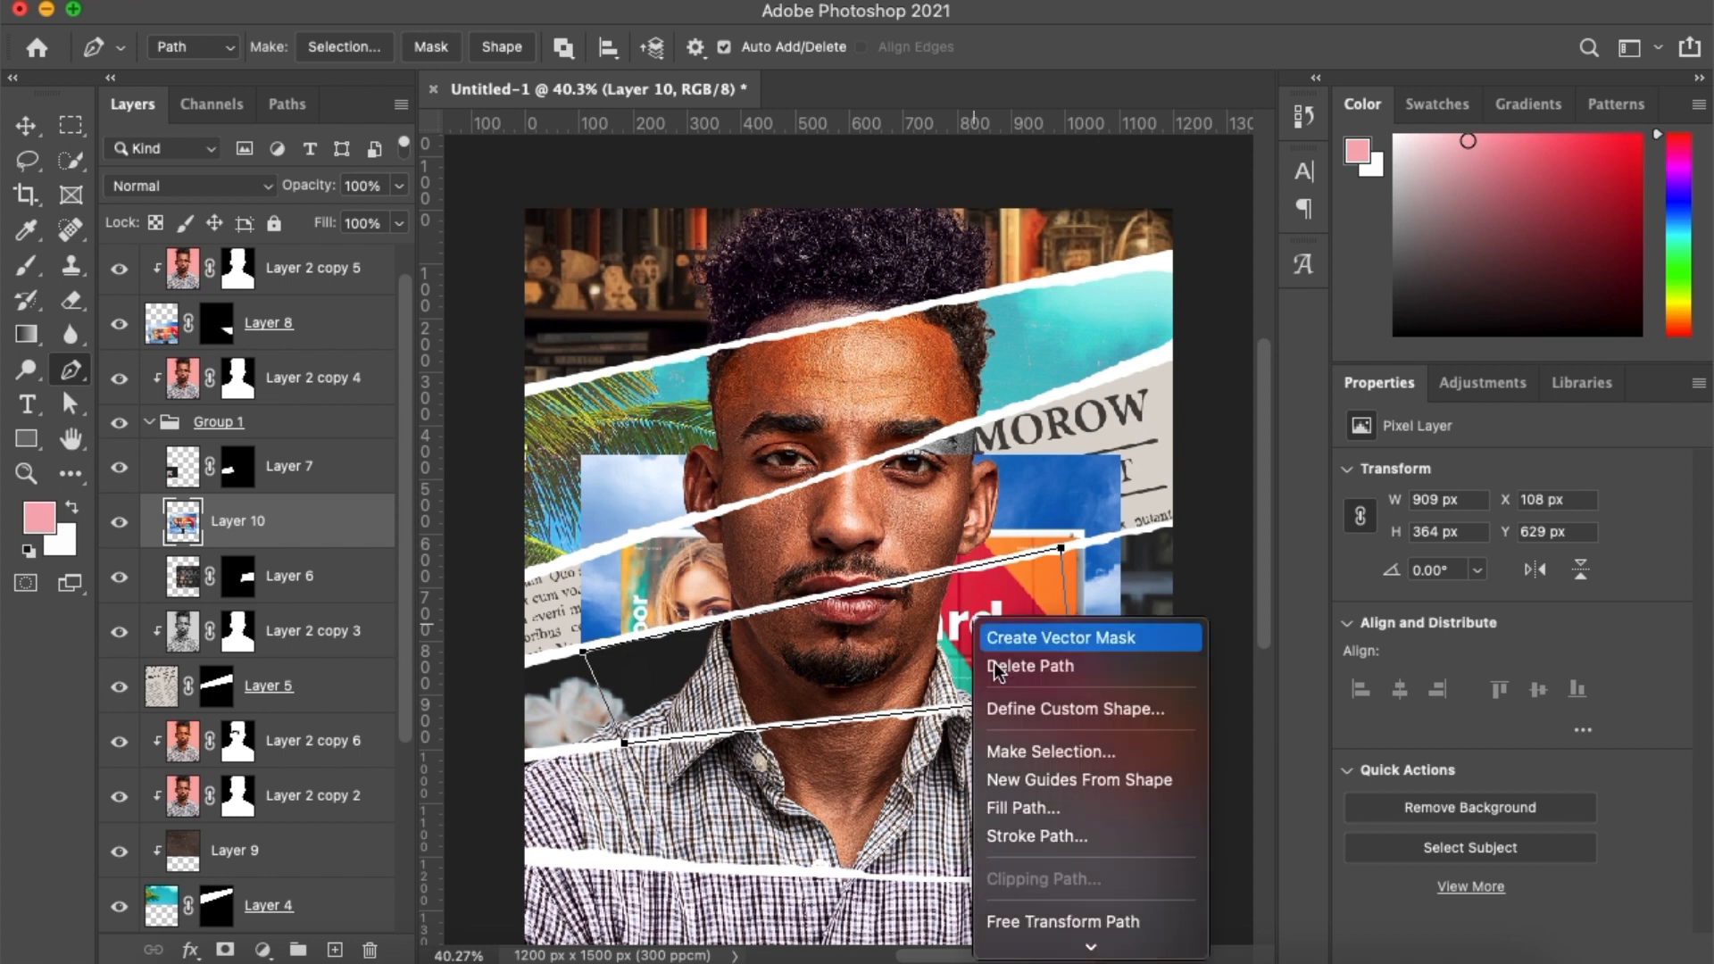
pyautogui.click(1019, 752)
pyautogui.press('Return')
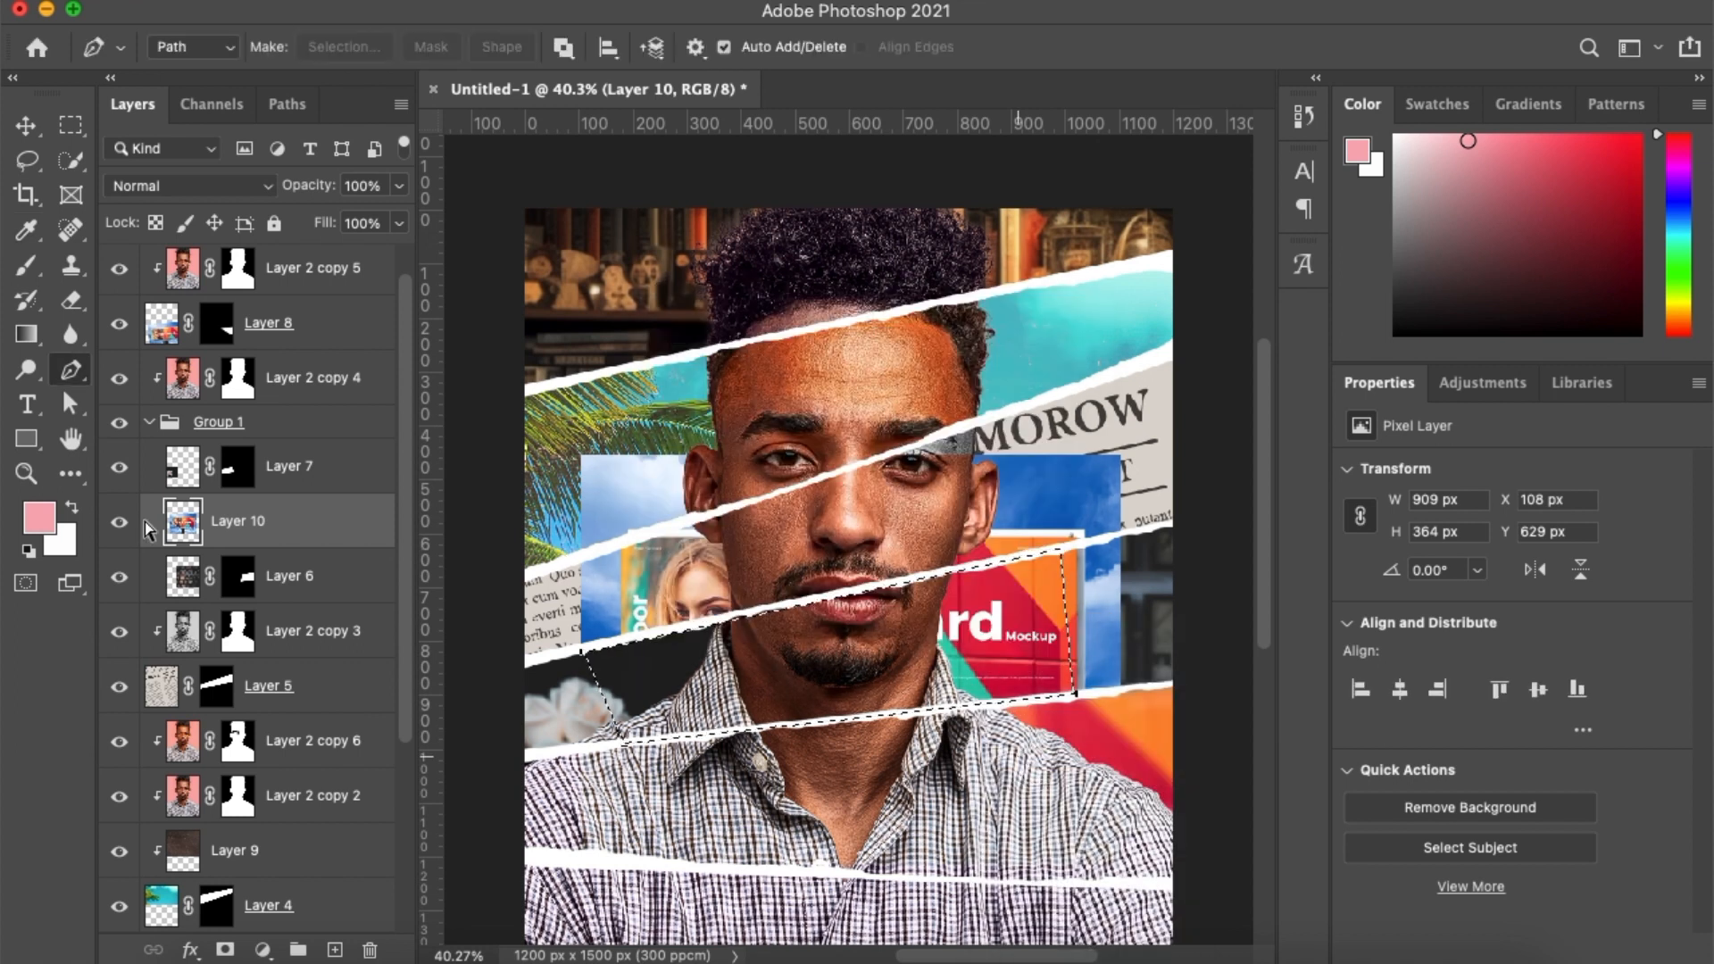
pyautogui.press('super+j')
pyautogui.press('super+z')
pyautogui.click(226, 950)
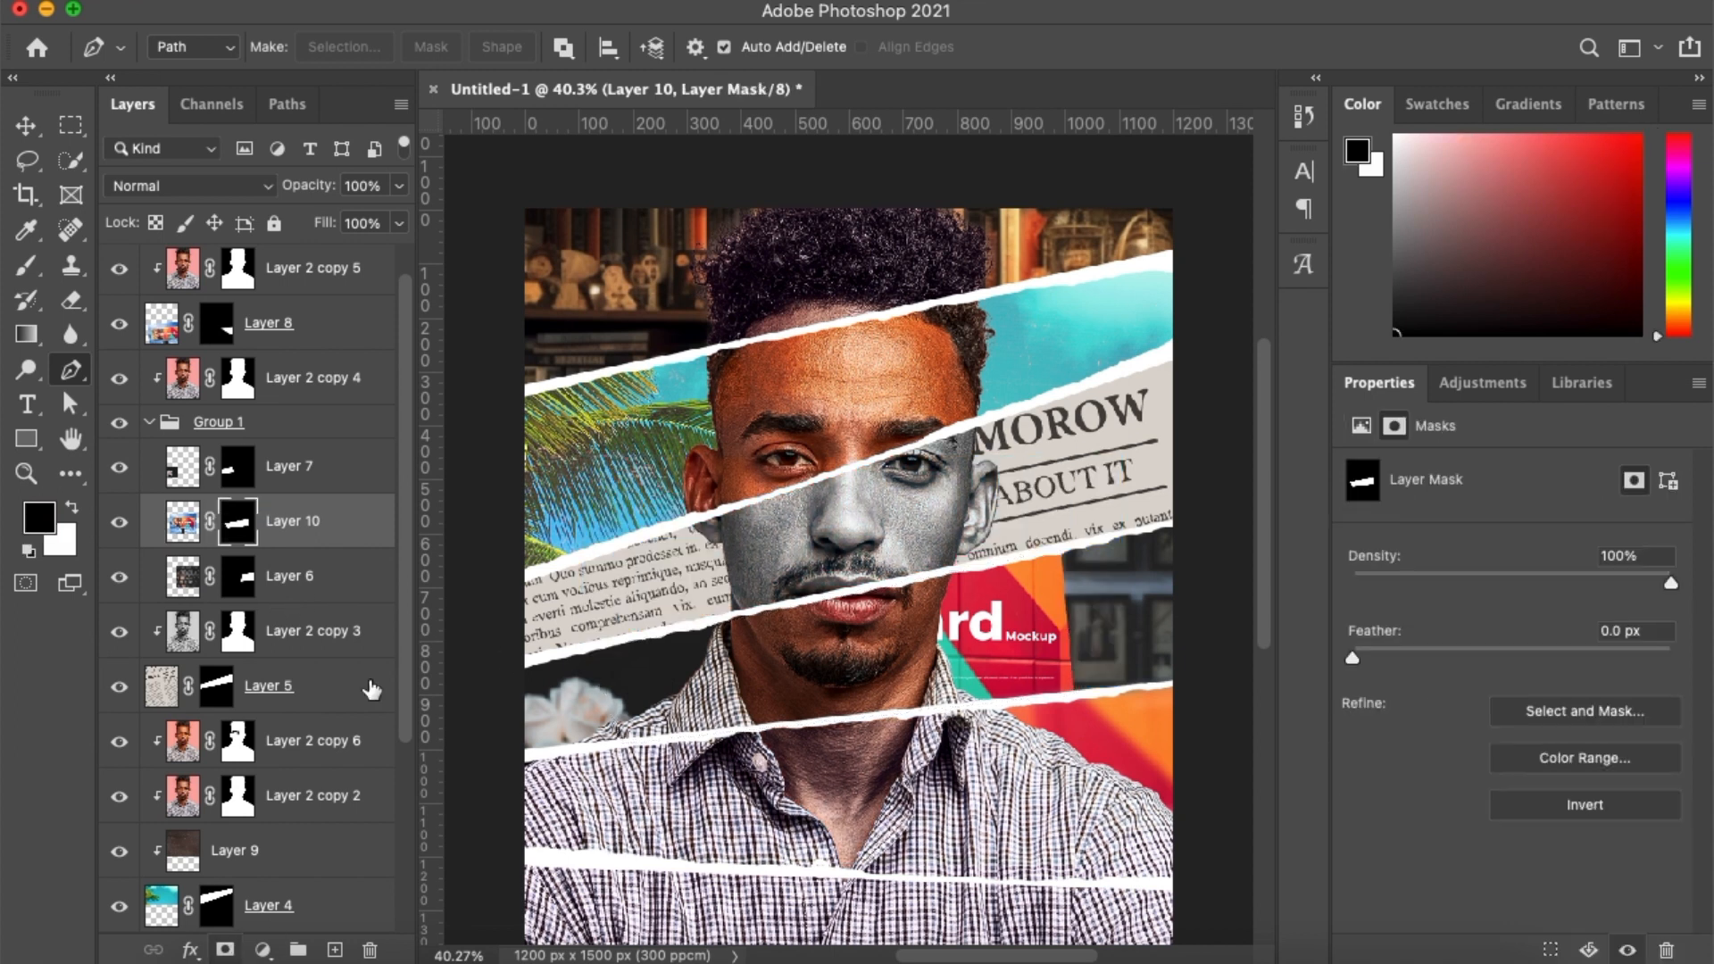
# Place Layer 10 beneath the picture-frame wall, Layer 6, and collapse Group 1
pyautogui.moveTo(267, 514); pyautogui.dragTo(257, 506)
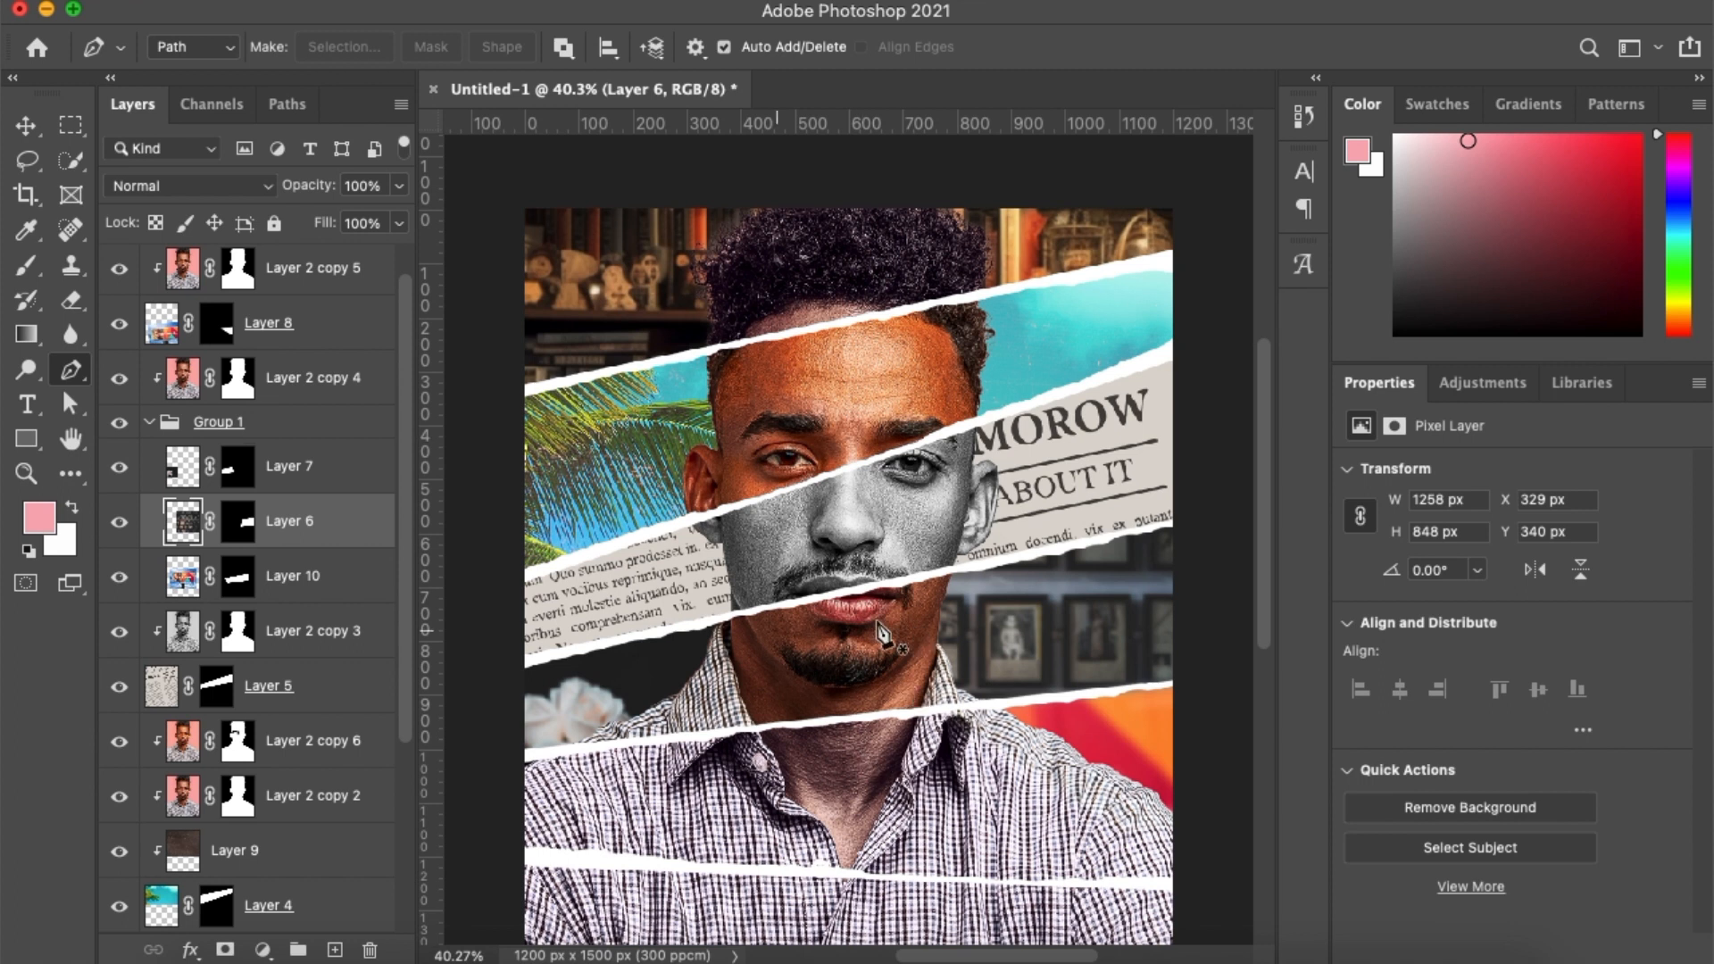
pyautogui.click(149, 421)
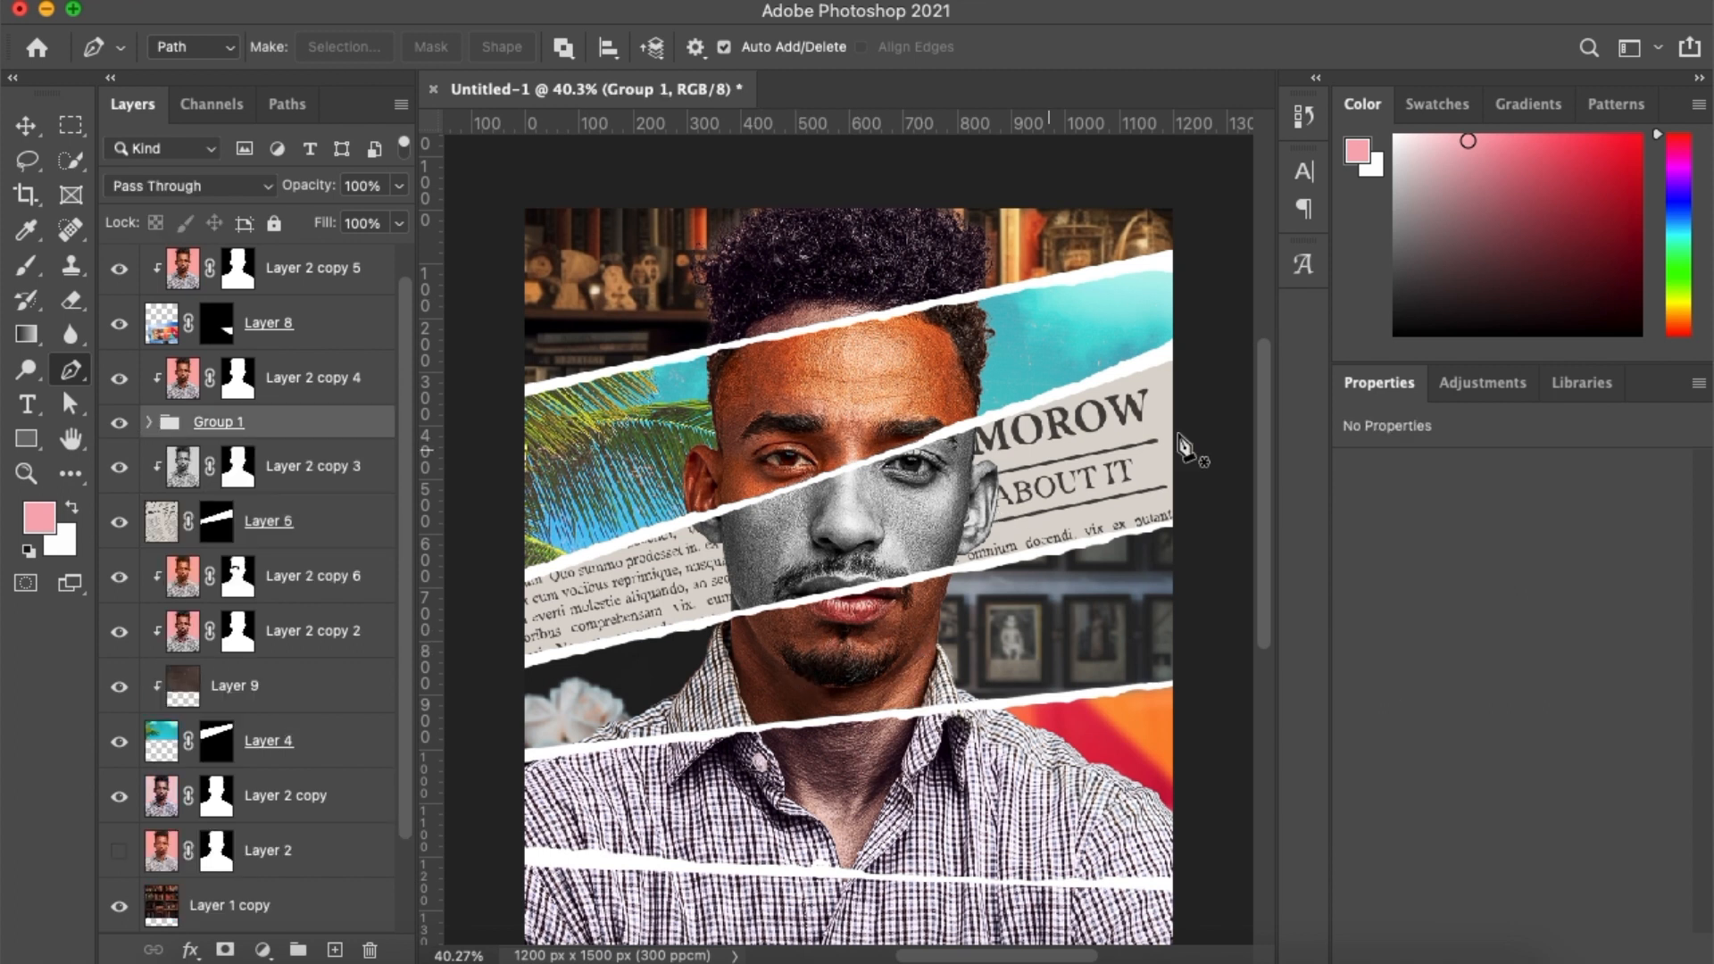
# Apply the Camera Raw Artistic 02 profile to the bookshelf background, Layer 1 copy
pyautogui.press('v')
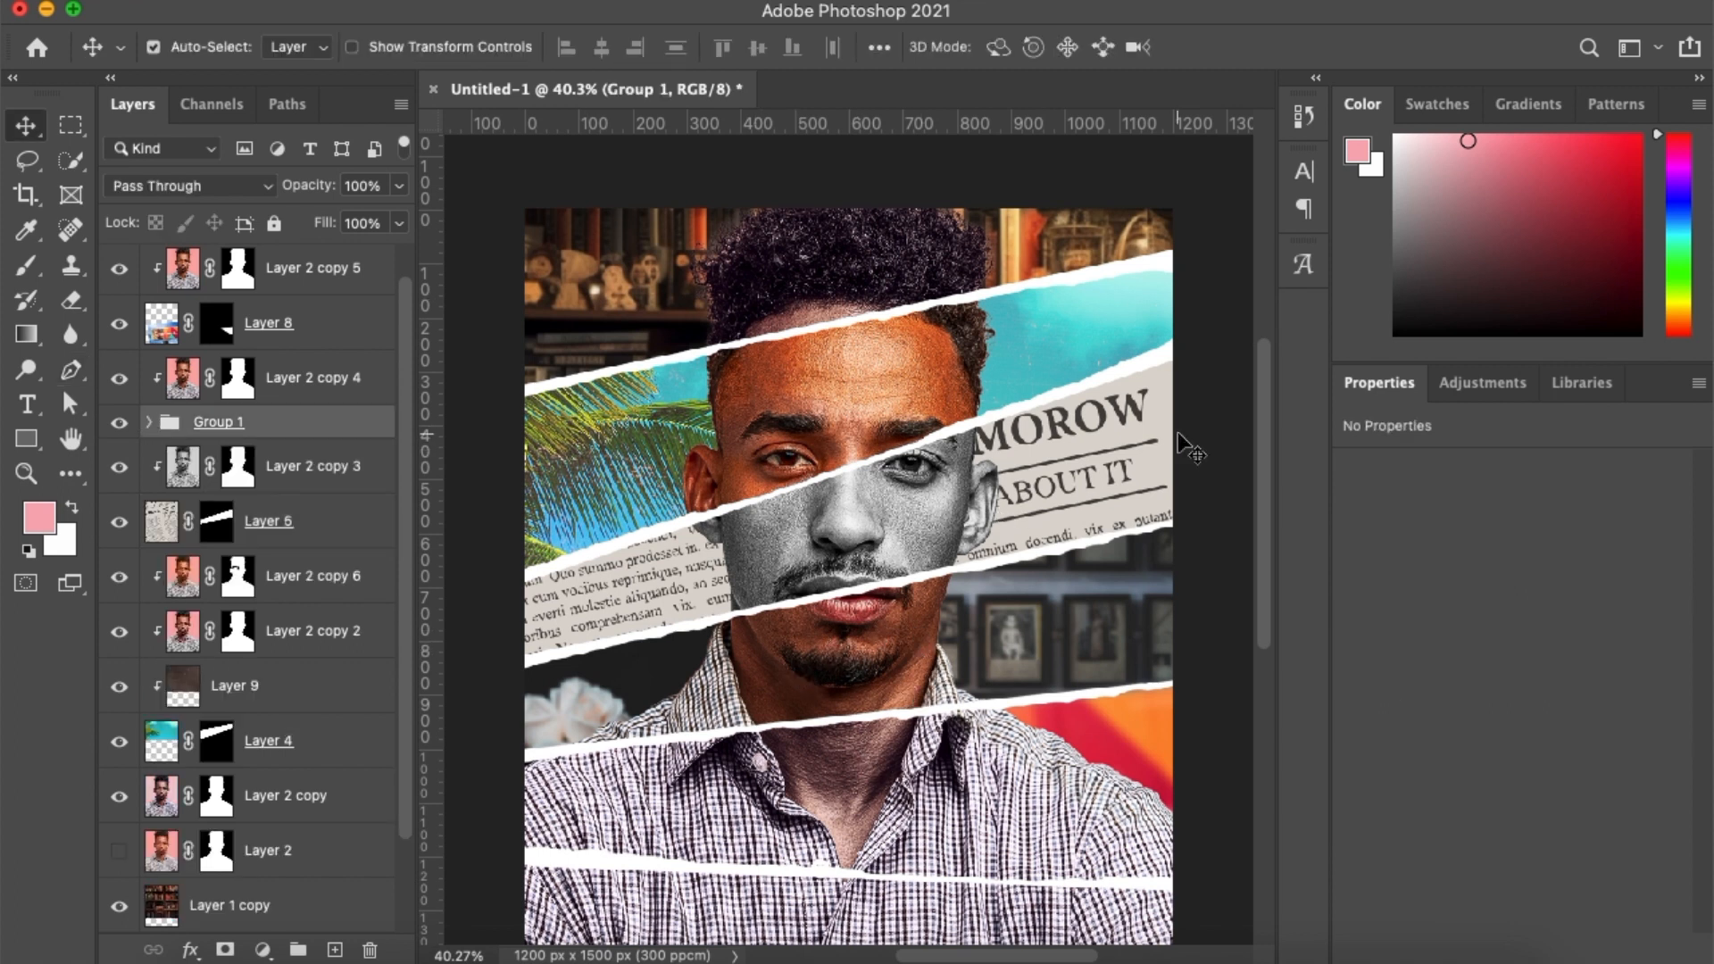
pyautogui.click(1068, 246)
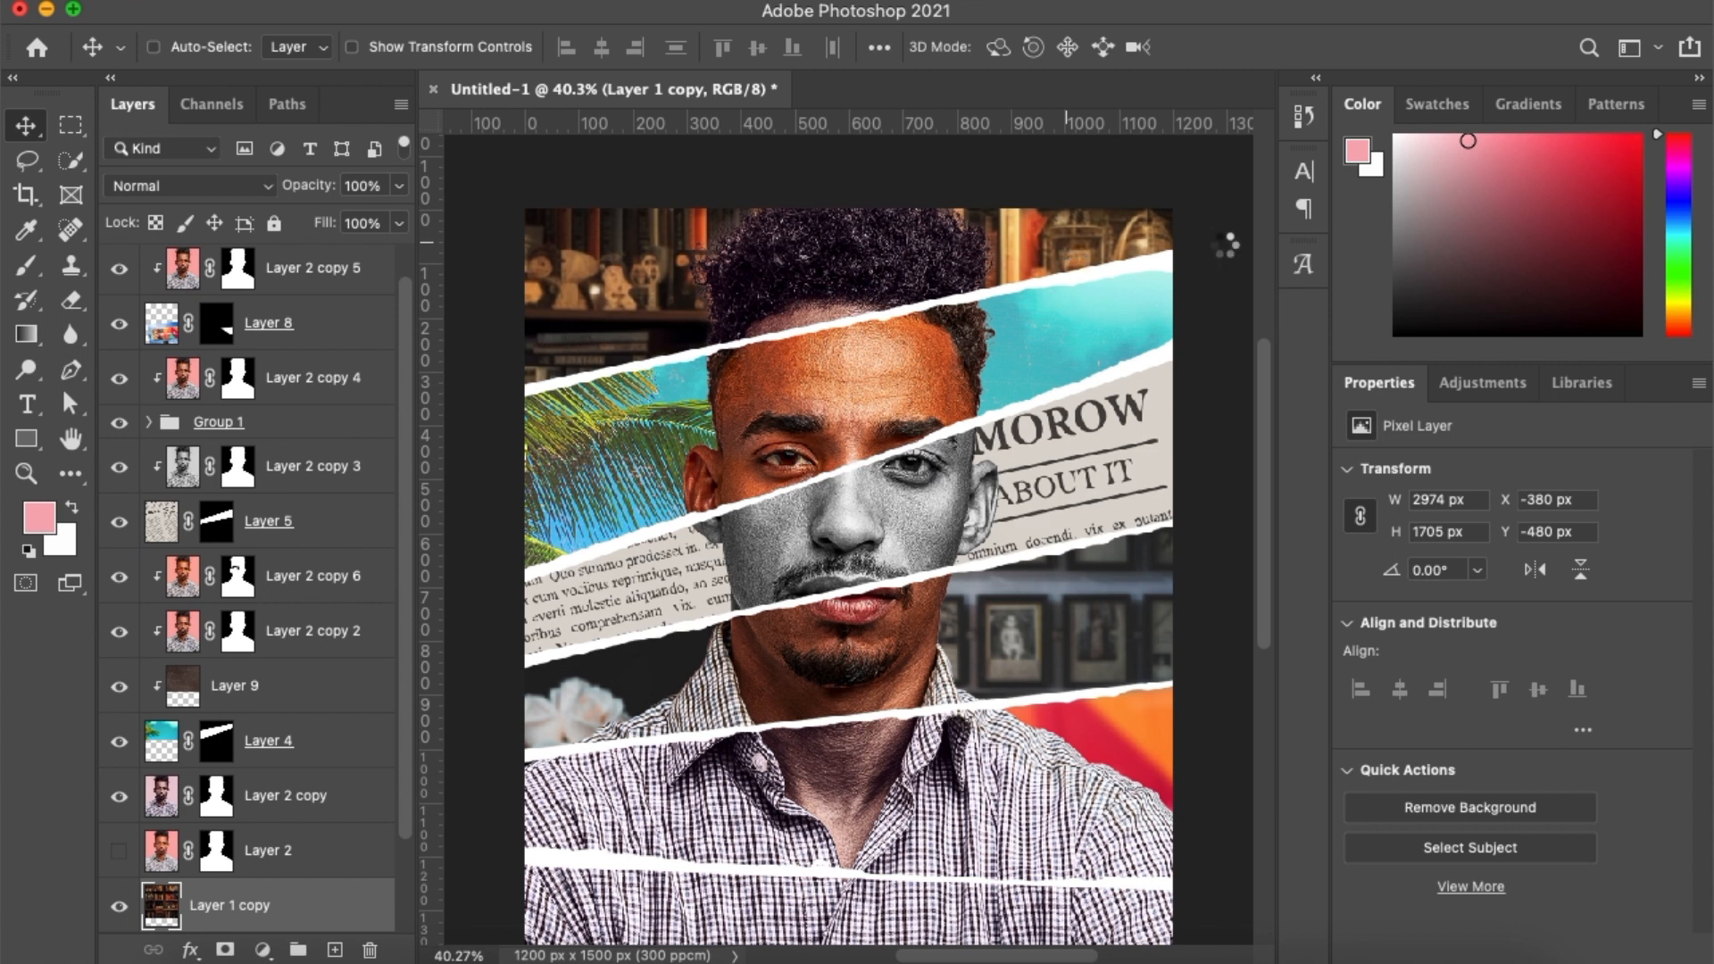
pyautogui.press('super+shift+a')
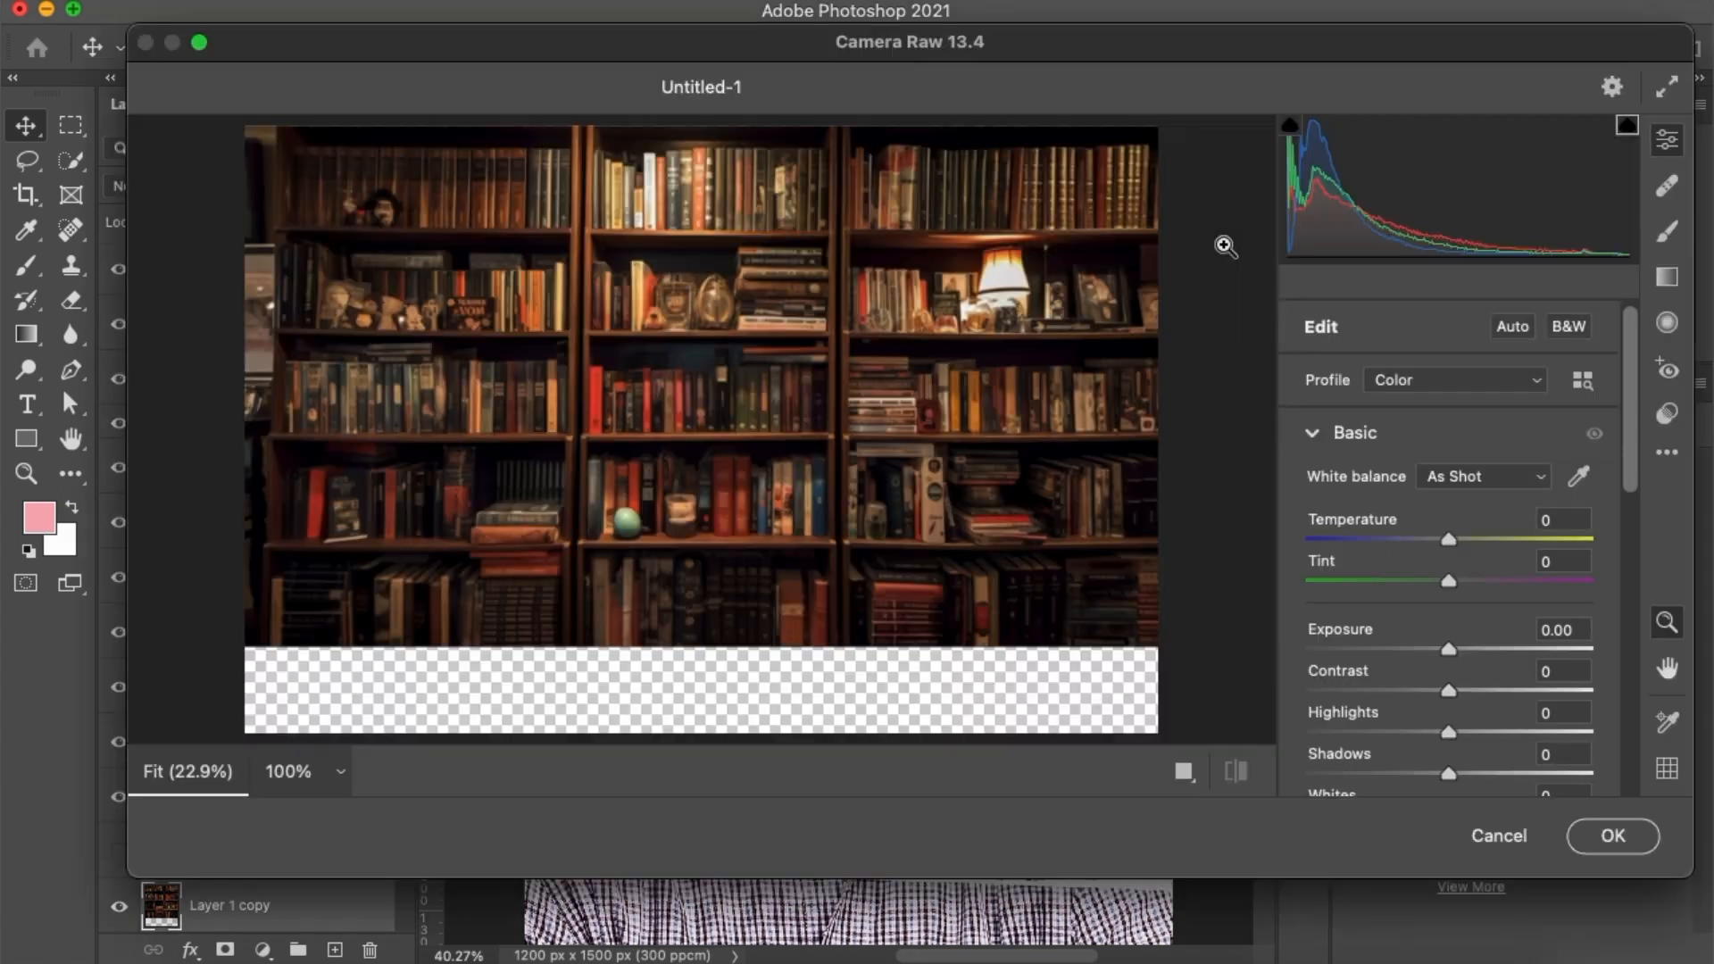
pyautogui.click(1584, 381)
pyautogui.click(1297, 675)
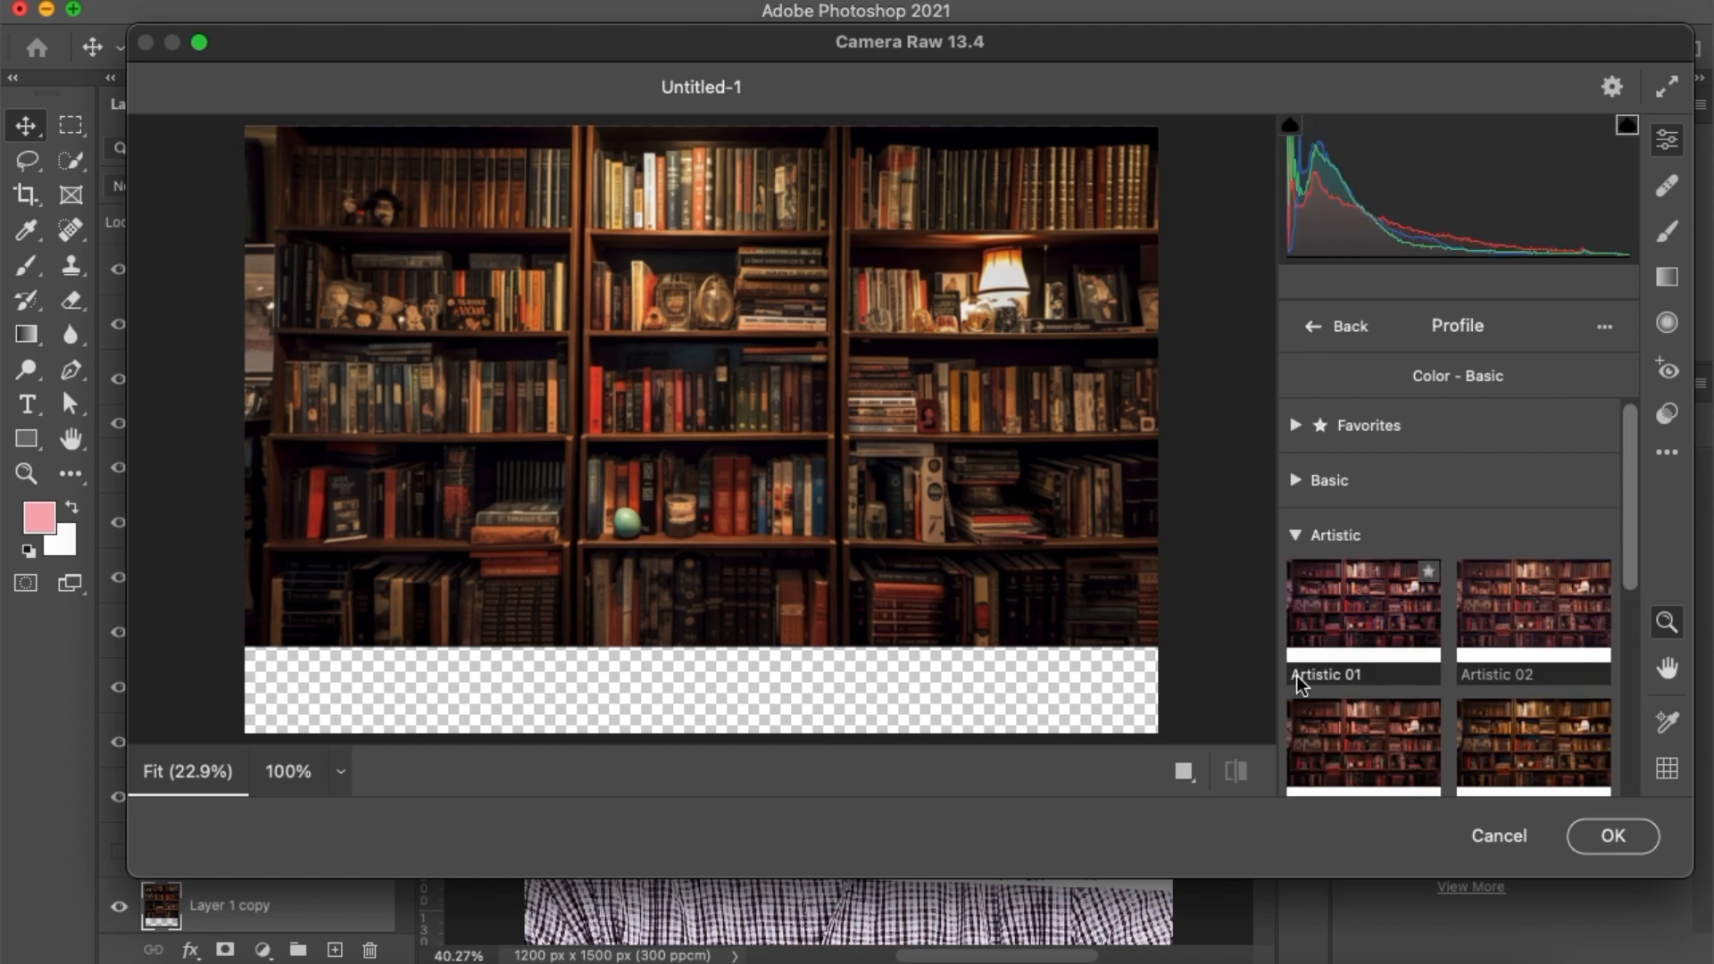
pyautogui.click(1509, 610)
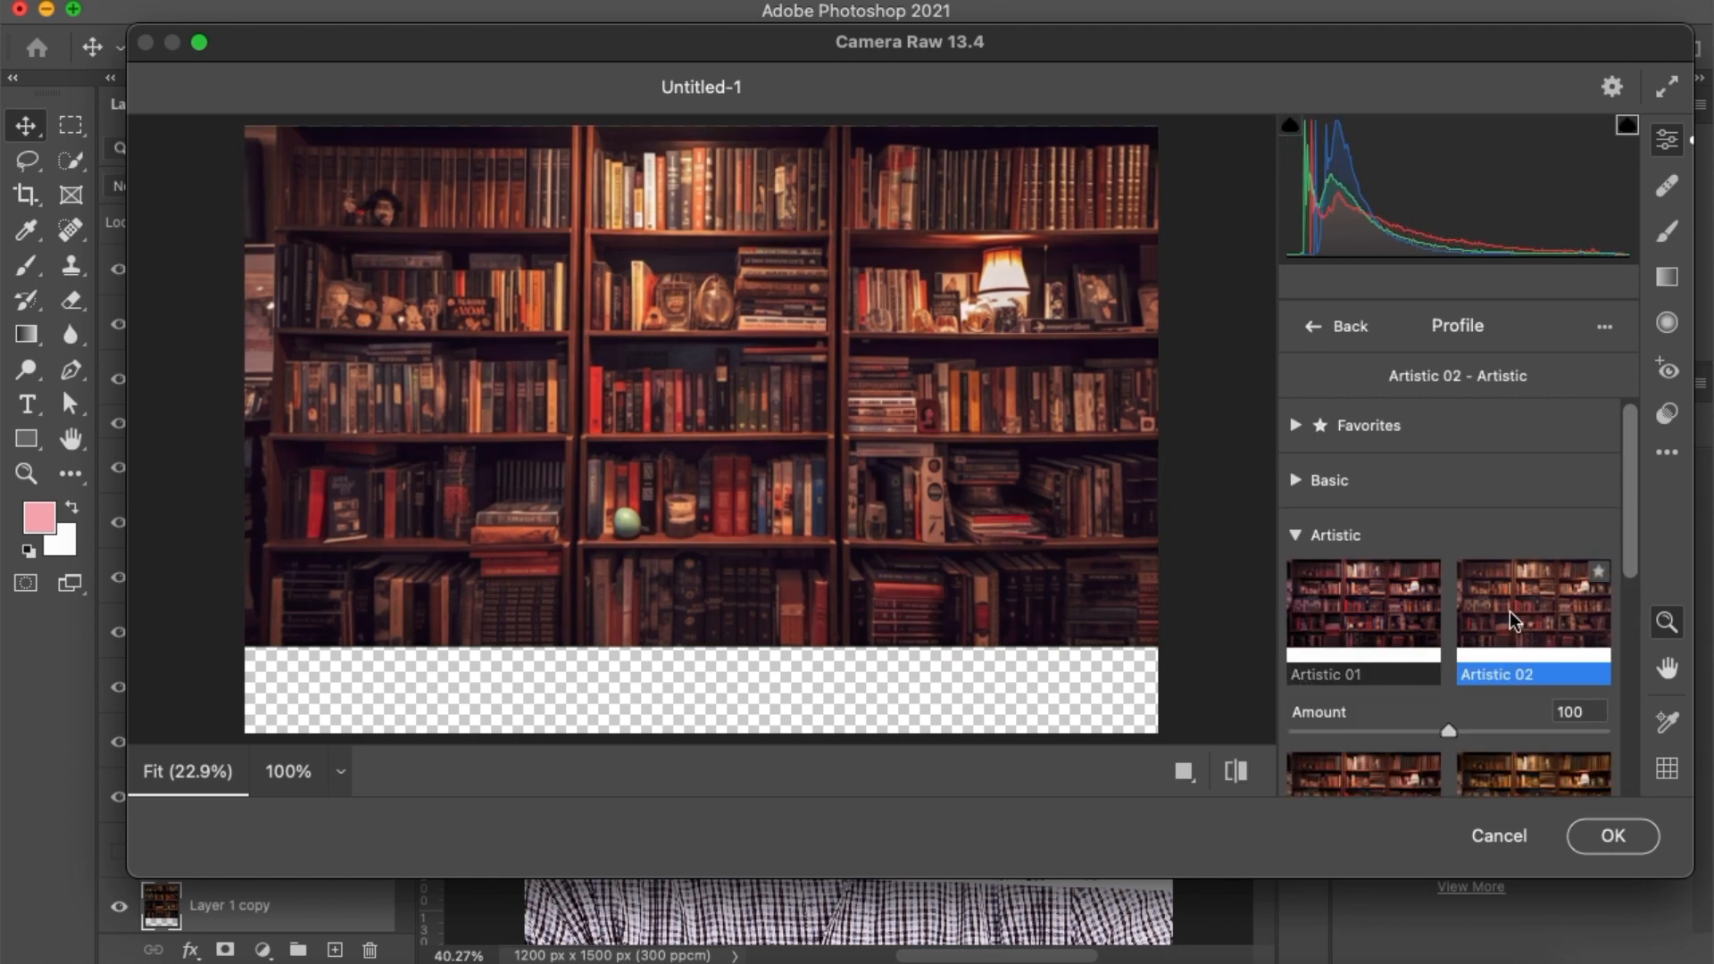
pyautogui.scroll(-5, 1509, 611)
pyautogui.scroll(-2, 1470, 699)
pyautogui.click(1607, 835)
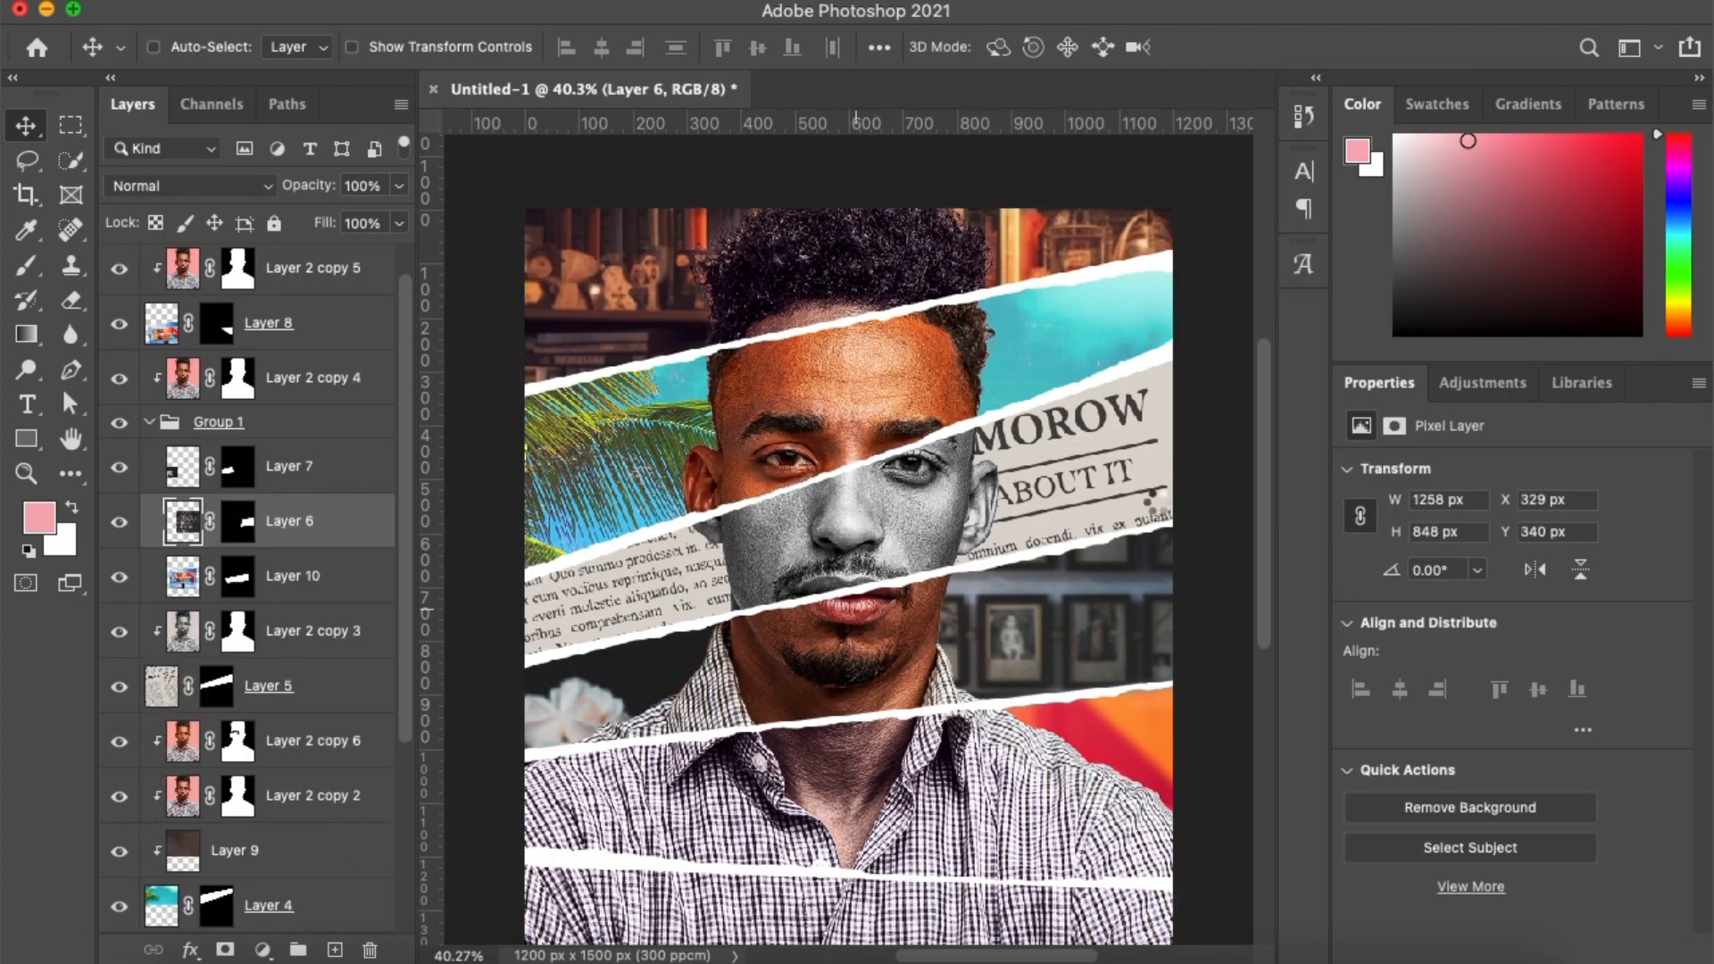
# Apply a faded, warm Camera Raw Vintage profile to the picture-frame wall, Layer 6, and repeat the filter on the flower image, Layer 7
pyautogui.press('super+shift+a')
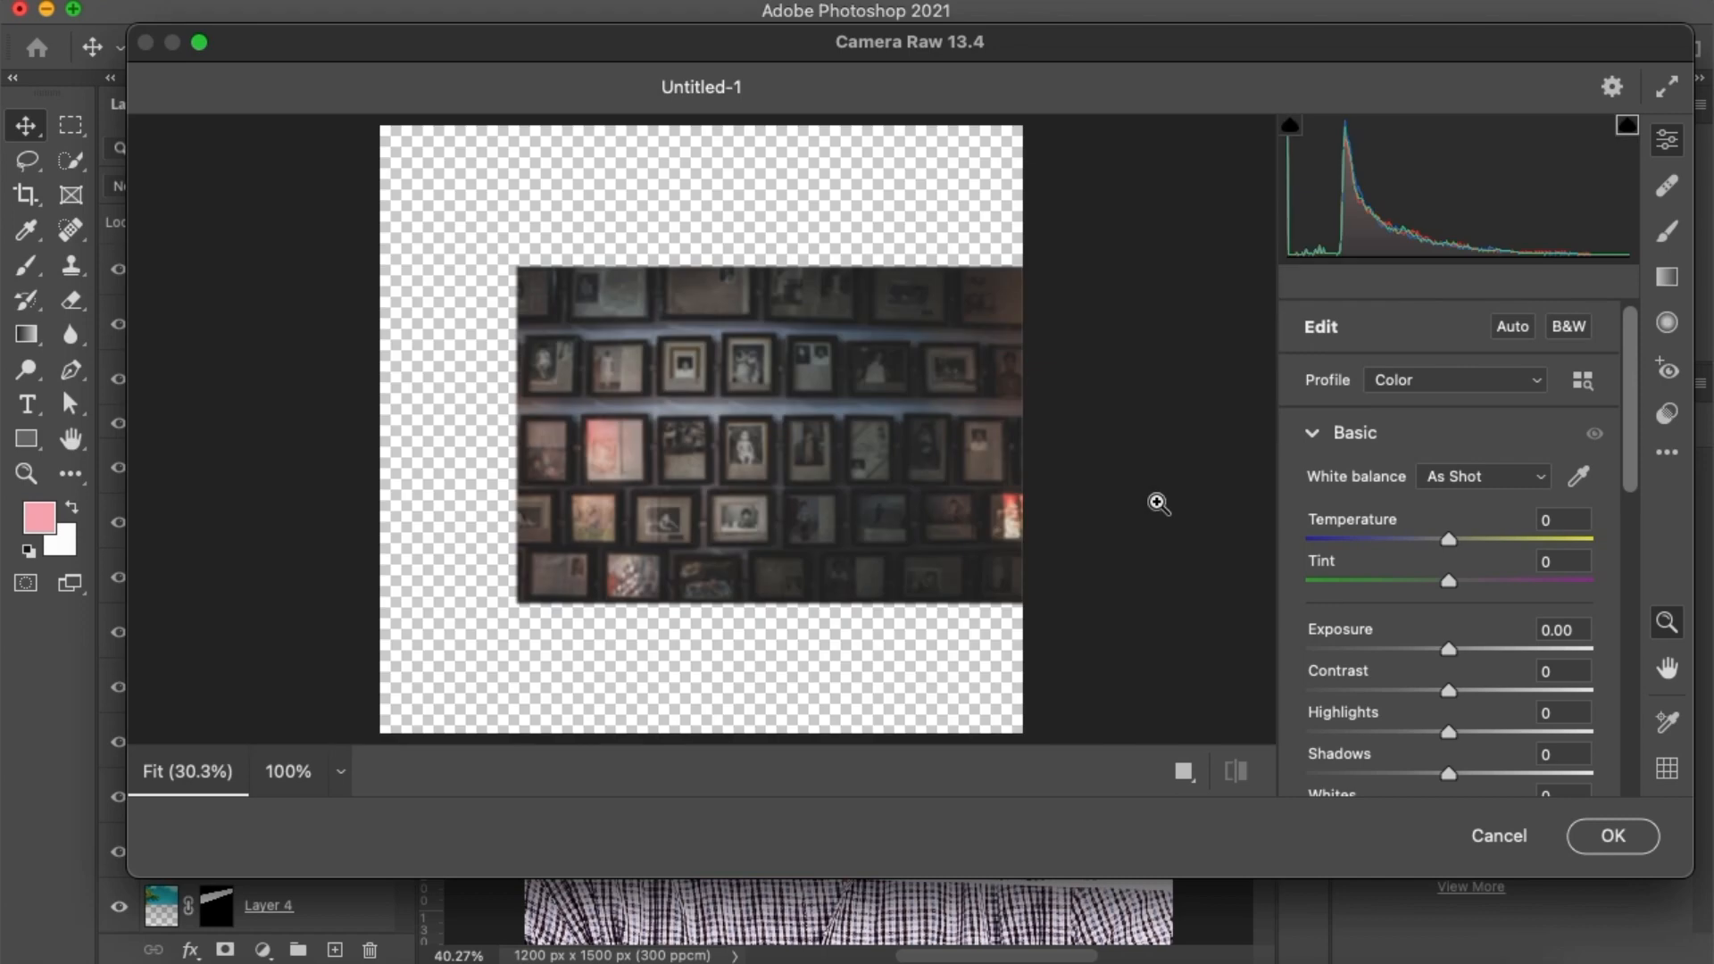
pyautogui.click(1585, 376)
pyautogui.scroll(-1, 1330, 721)
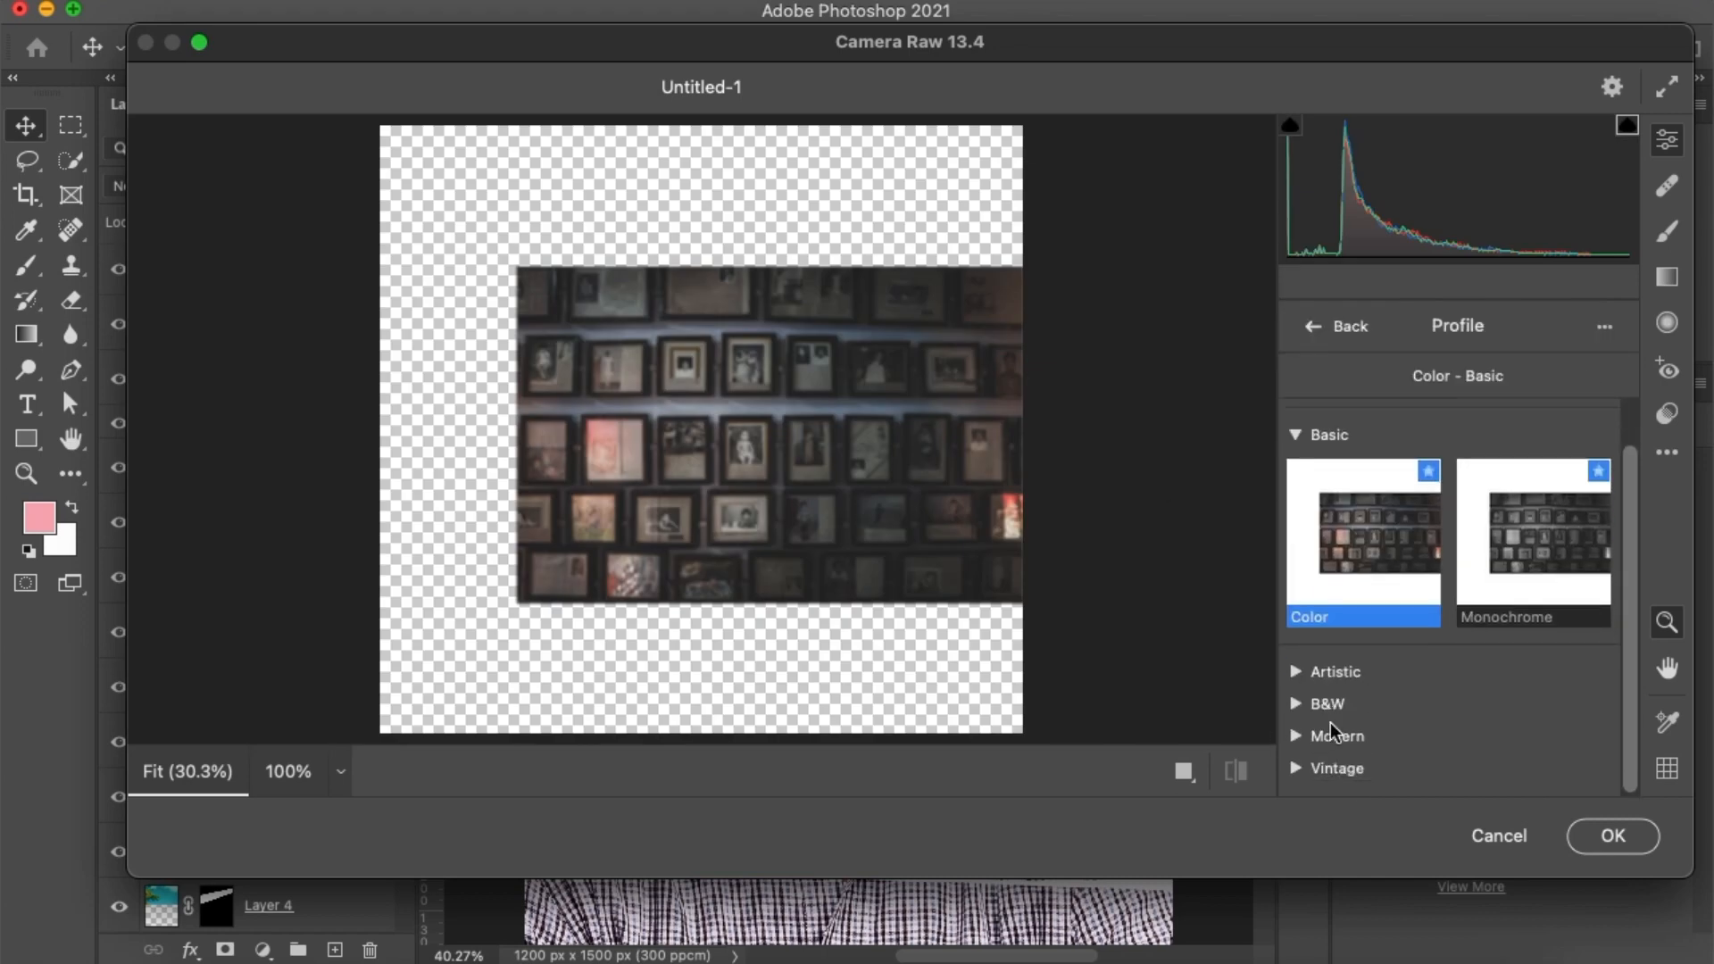
pyautogui.click(1294, 766)
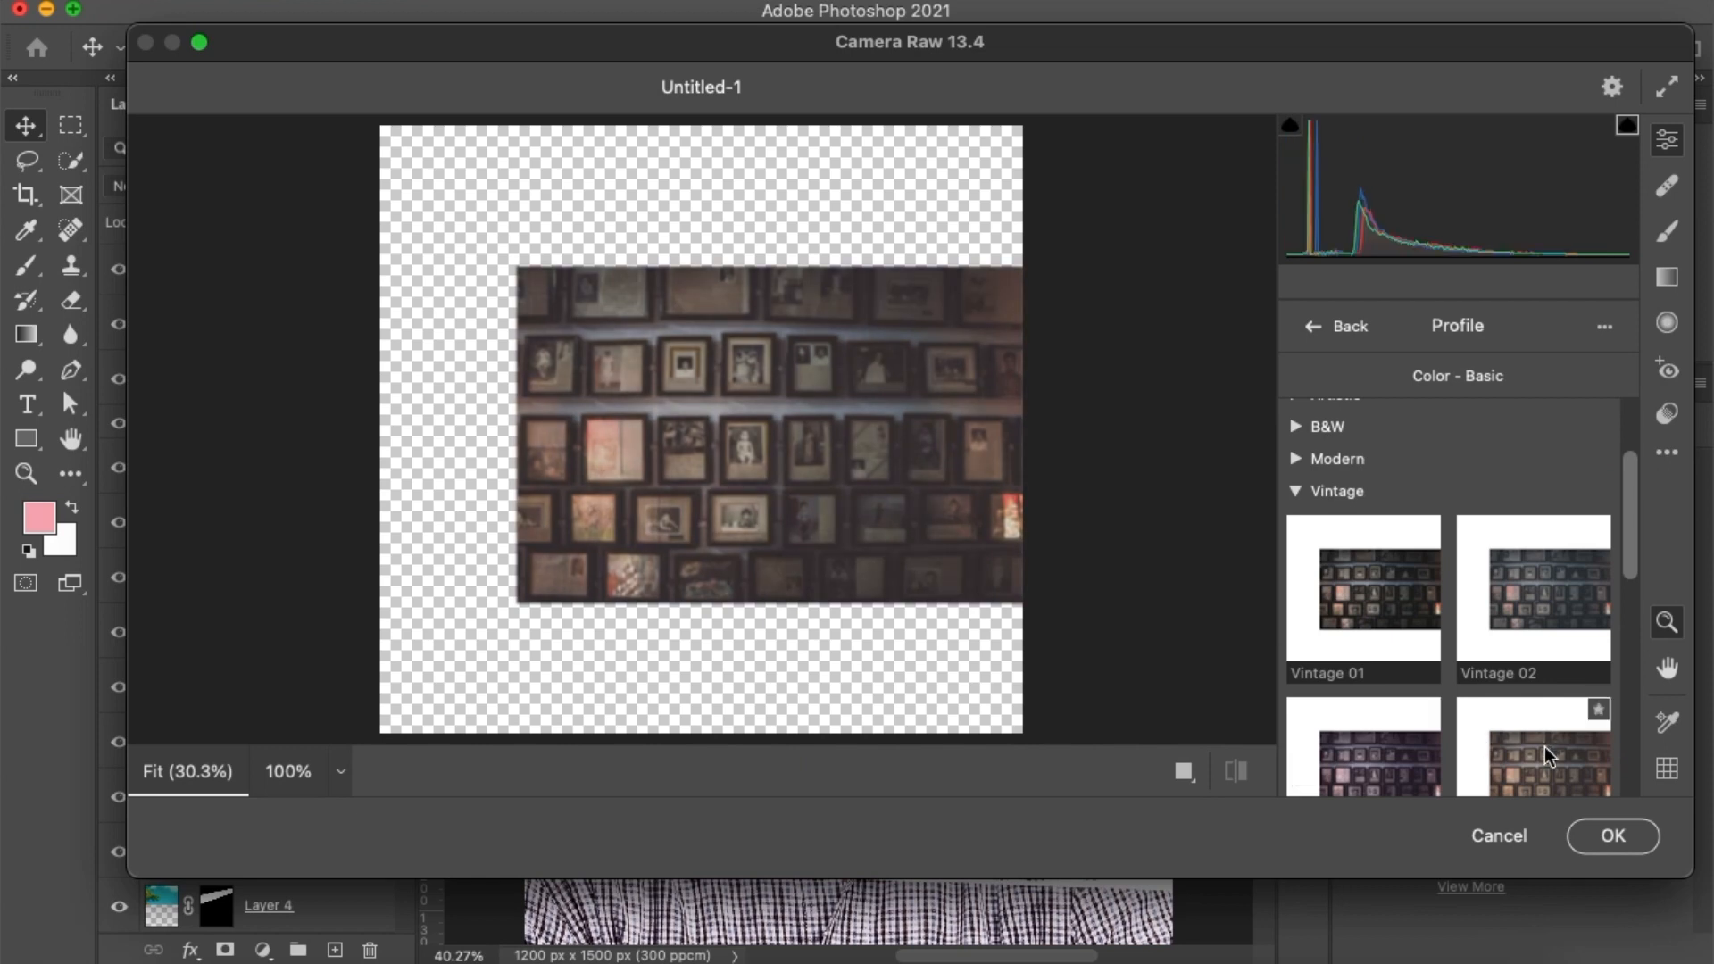
pyautogui.click(1544, 746)
pyautogui.click(1589, 837)
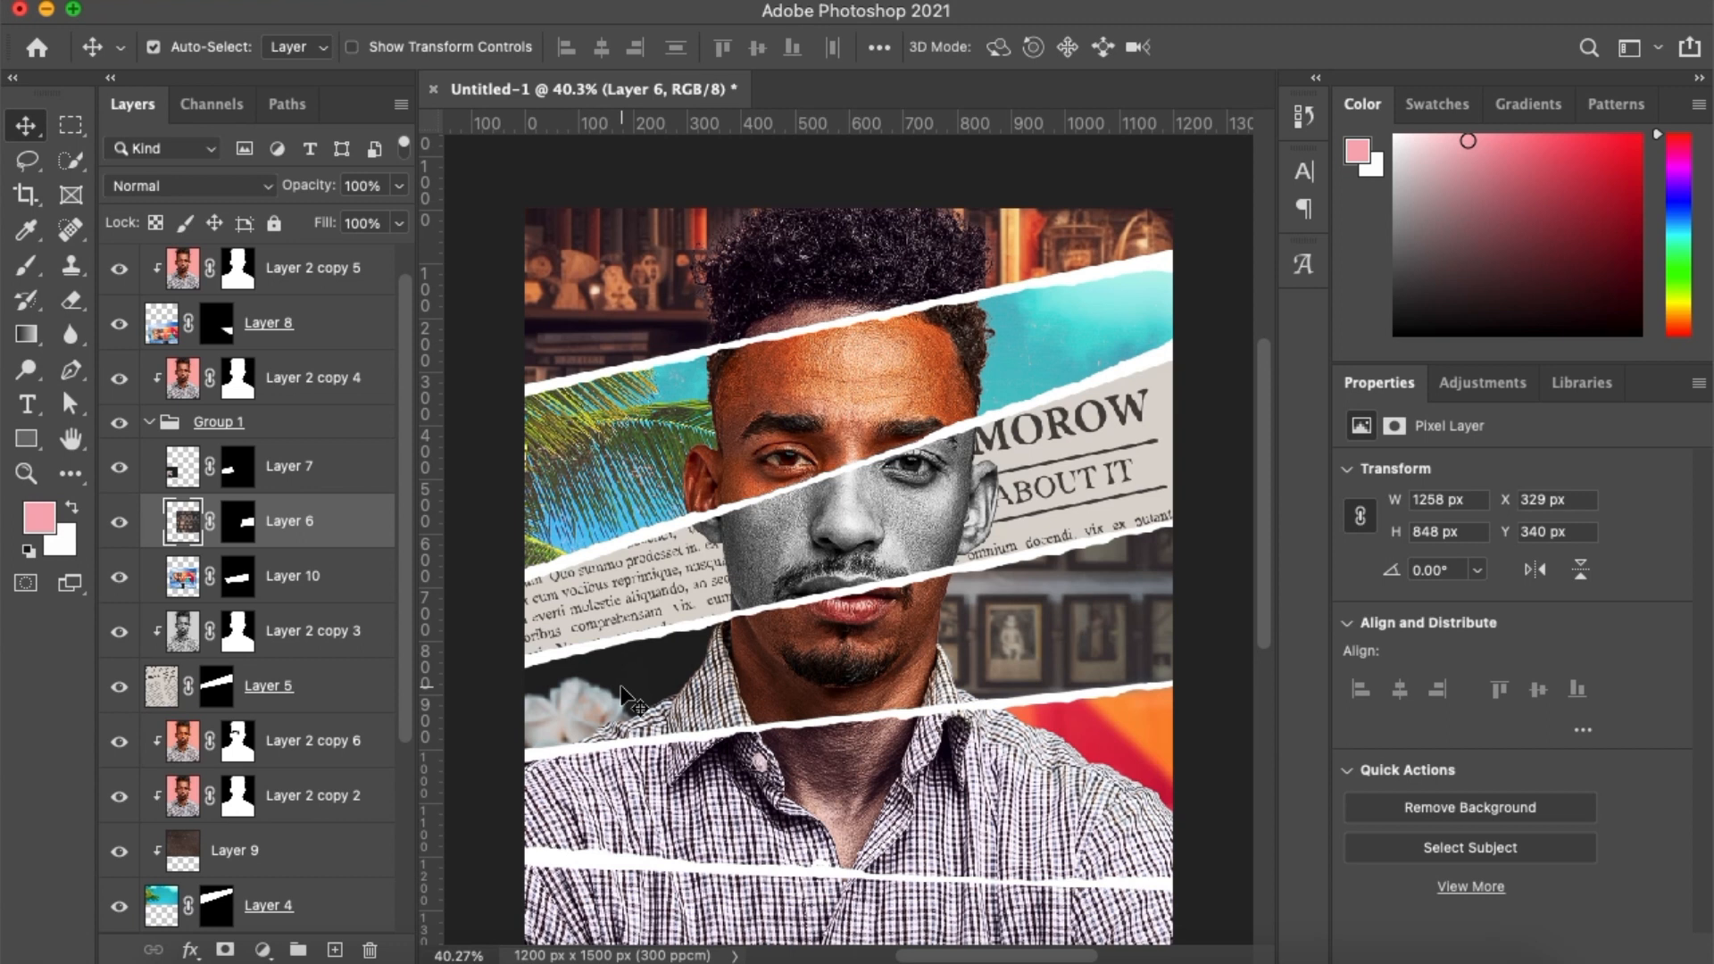
pyautogui.click(625, 696)
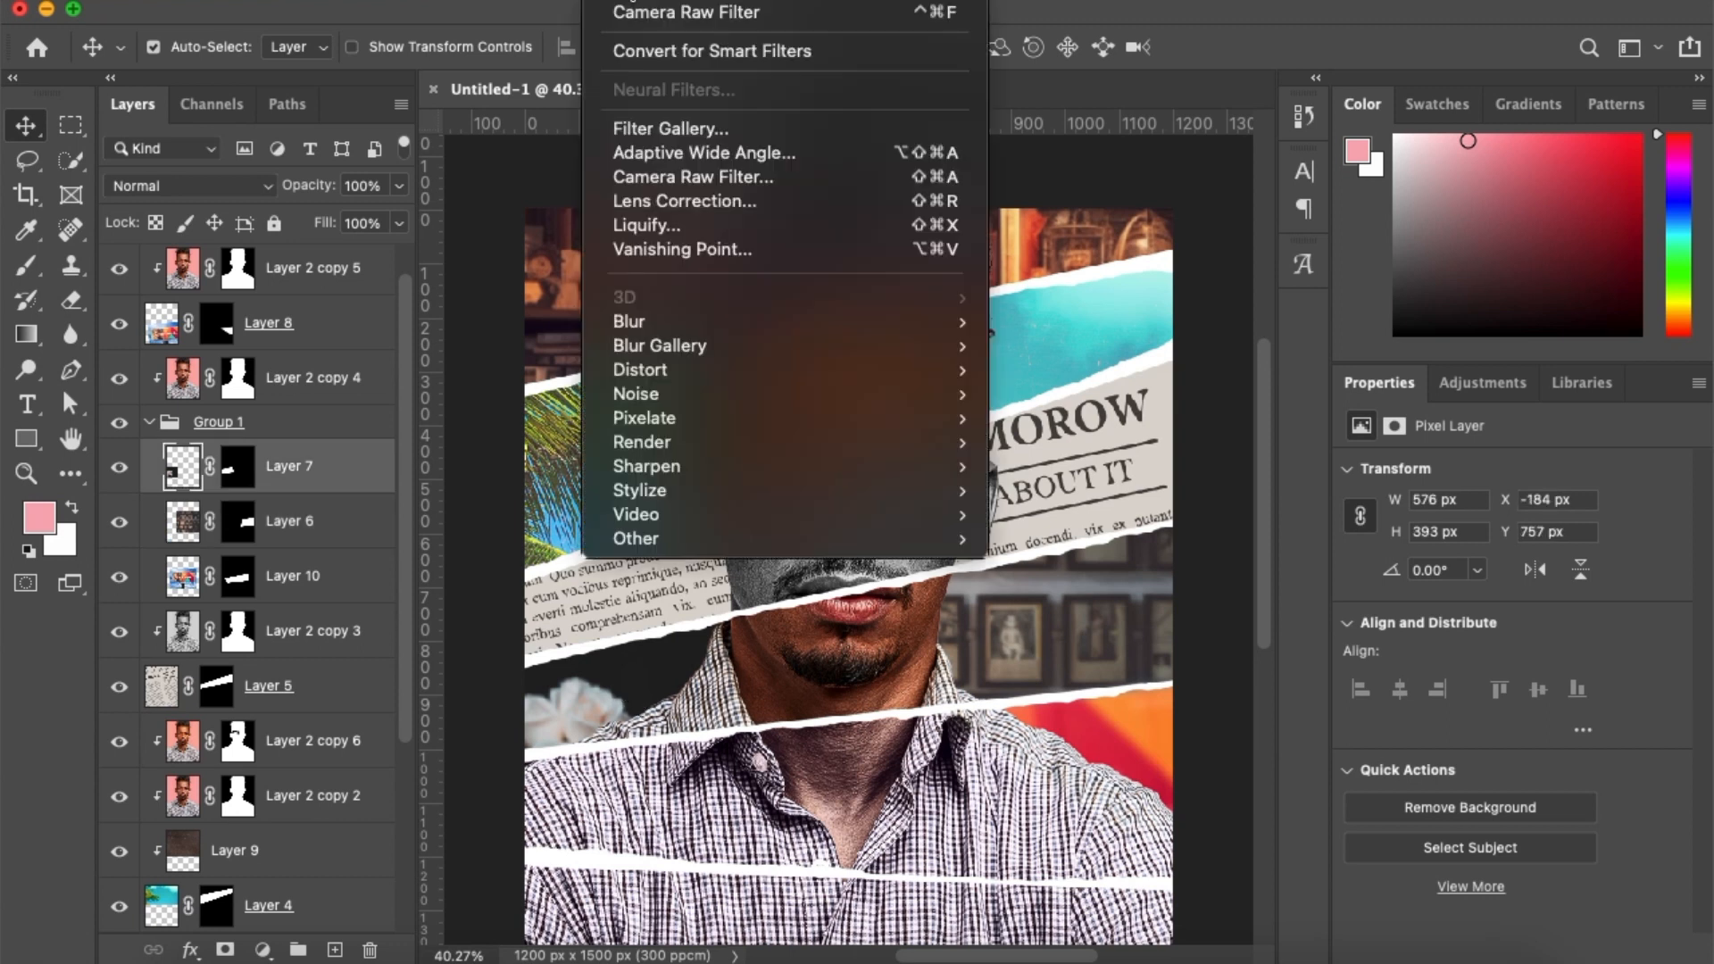
pyautogui.click(629, 18)
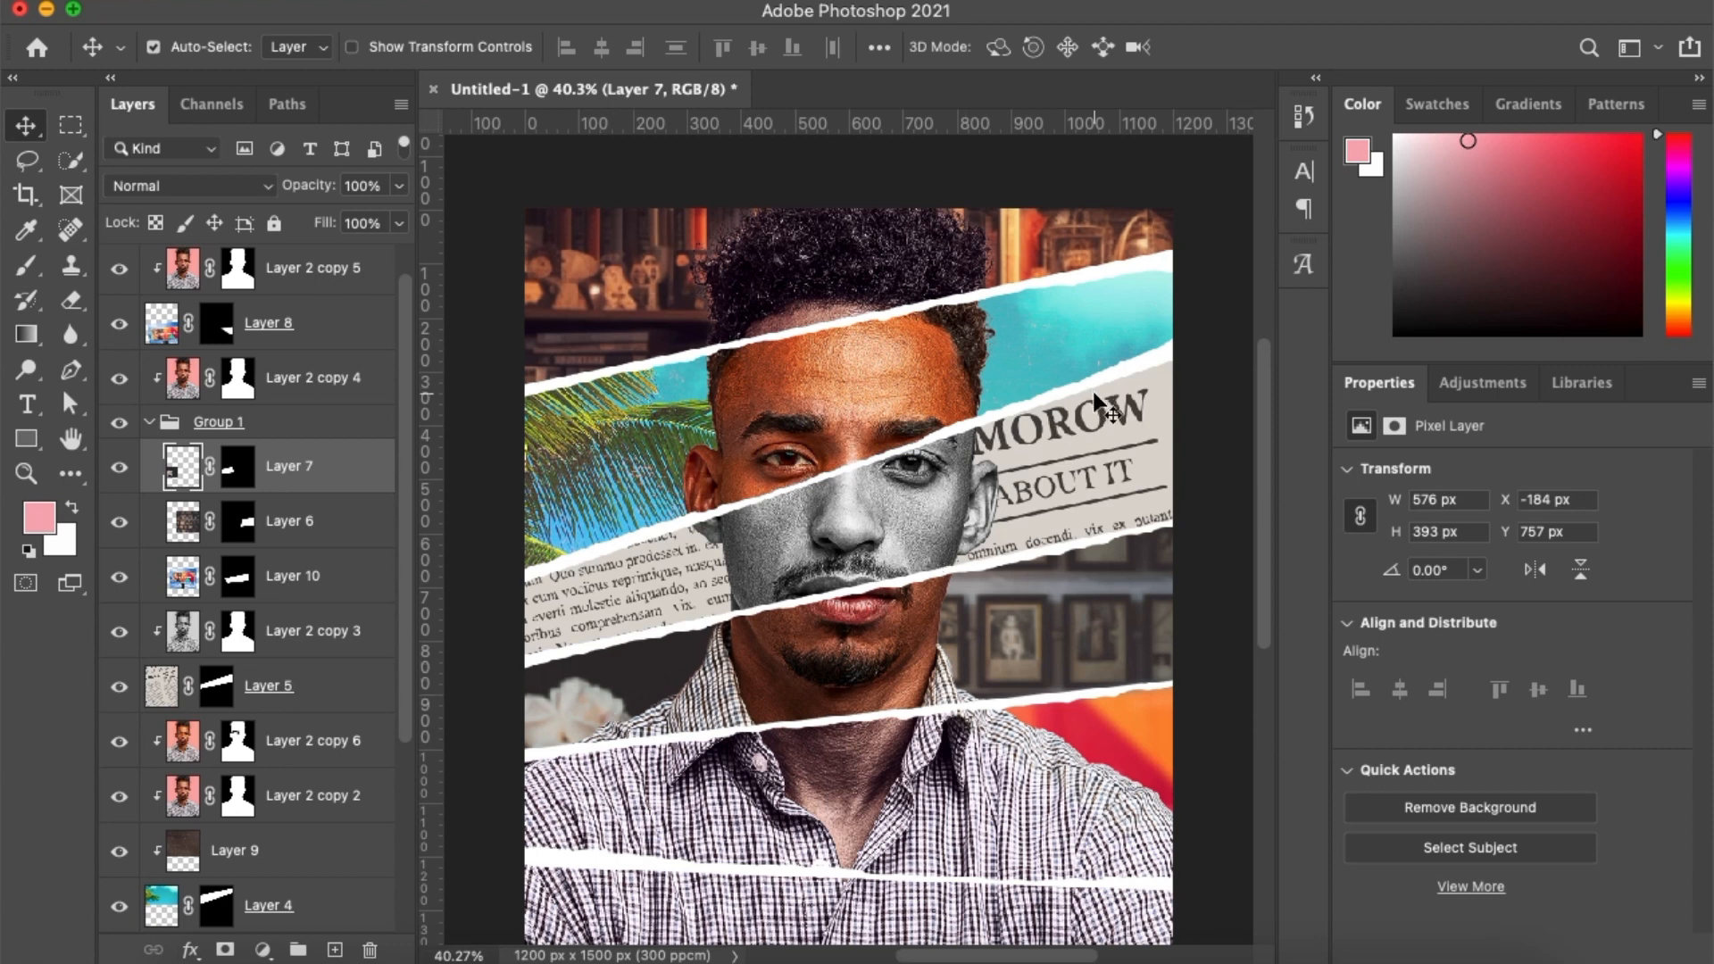
# Paste the copied lens flare smart object directly above the beach band's texture, Layer 9
pyautogui.scroll(-5, 1034, 542)
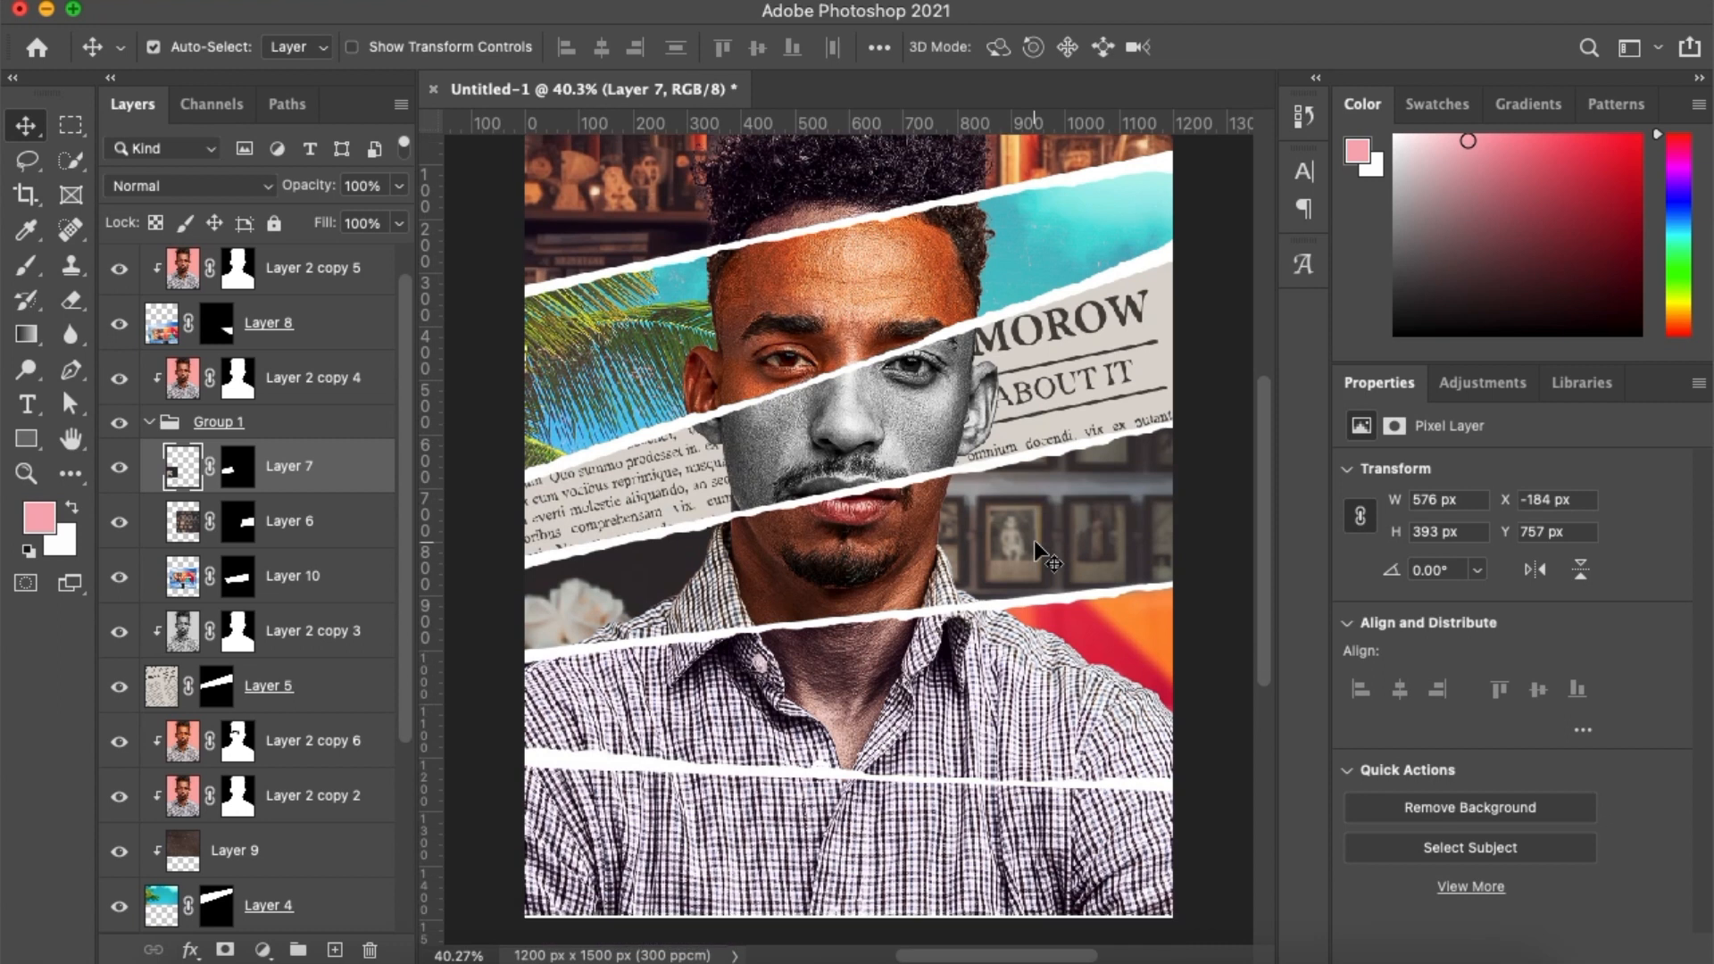
pyautogui.scroll(-4, 1034, 542)
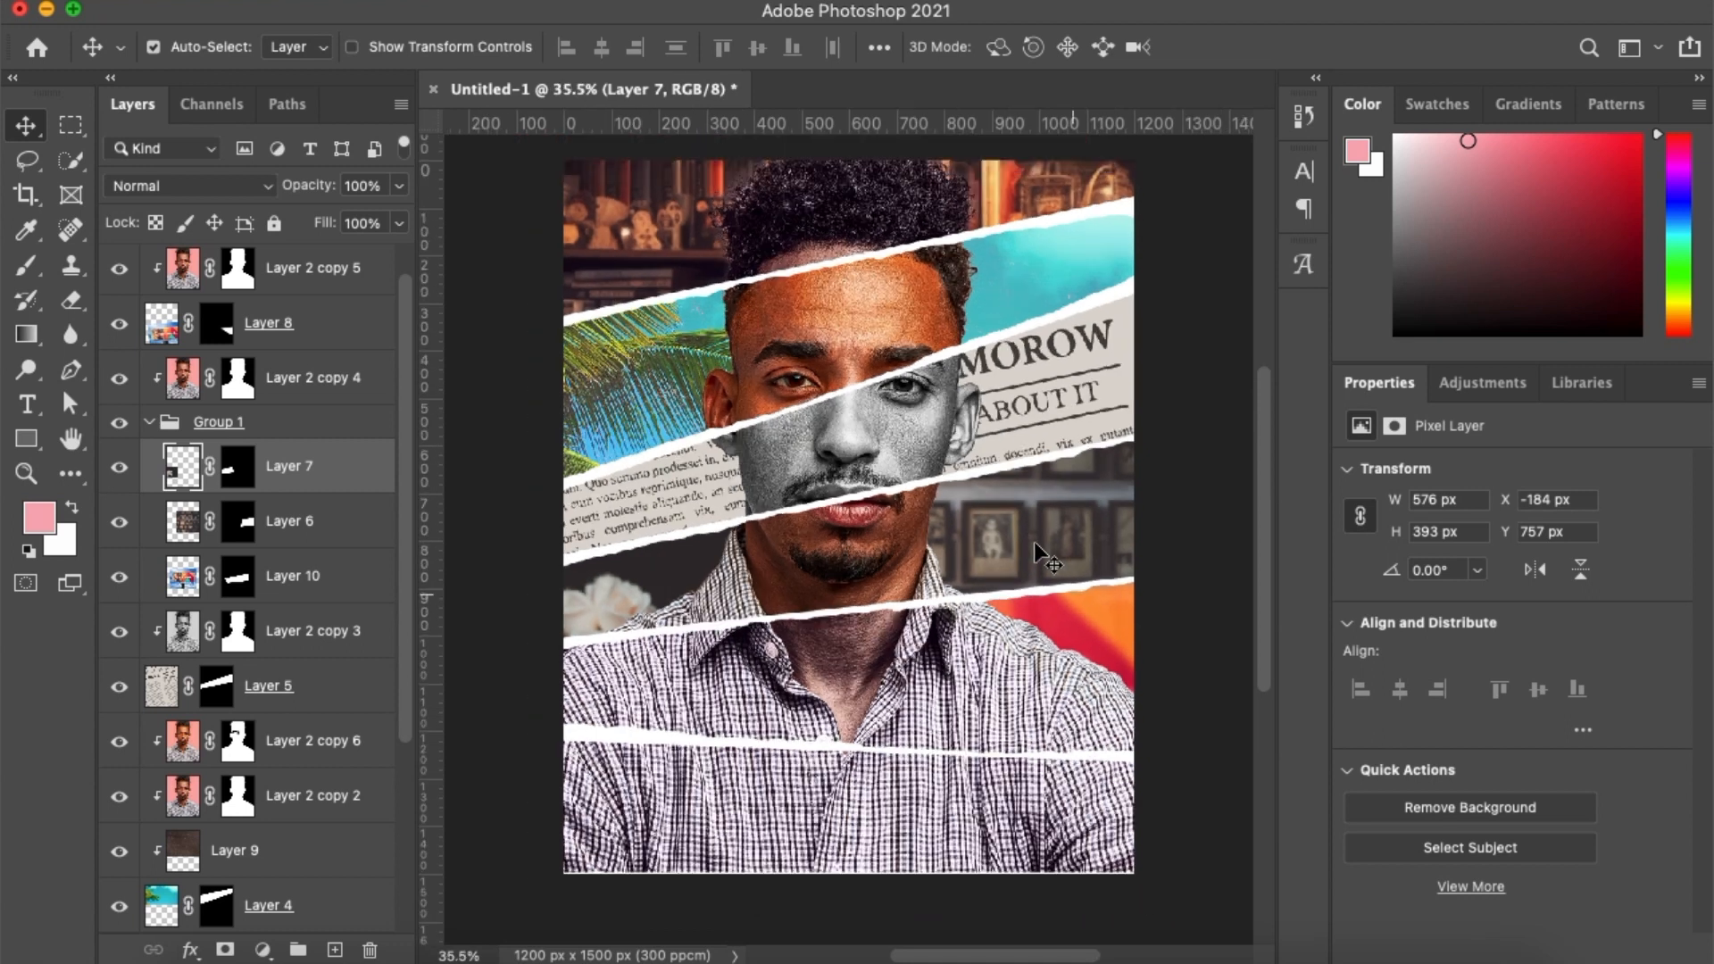
pyautogui.scroll(-2, 1035, 544)
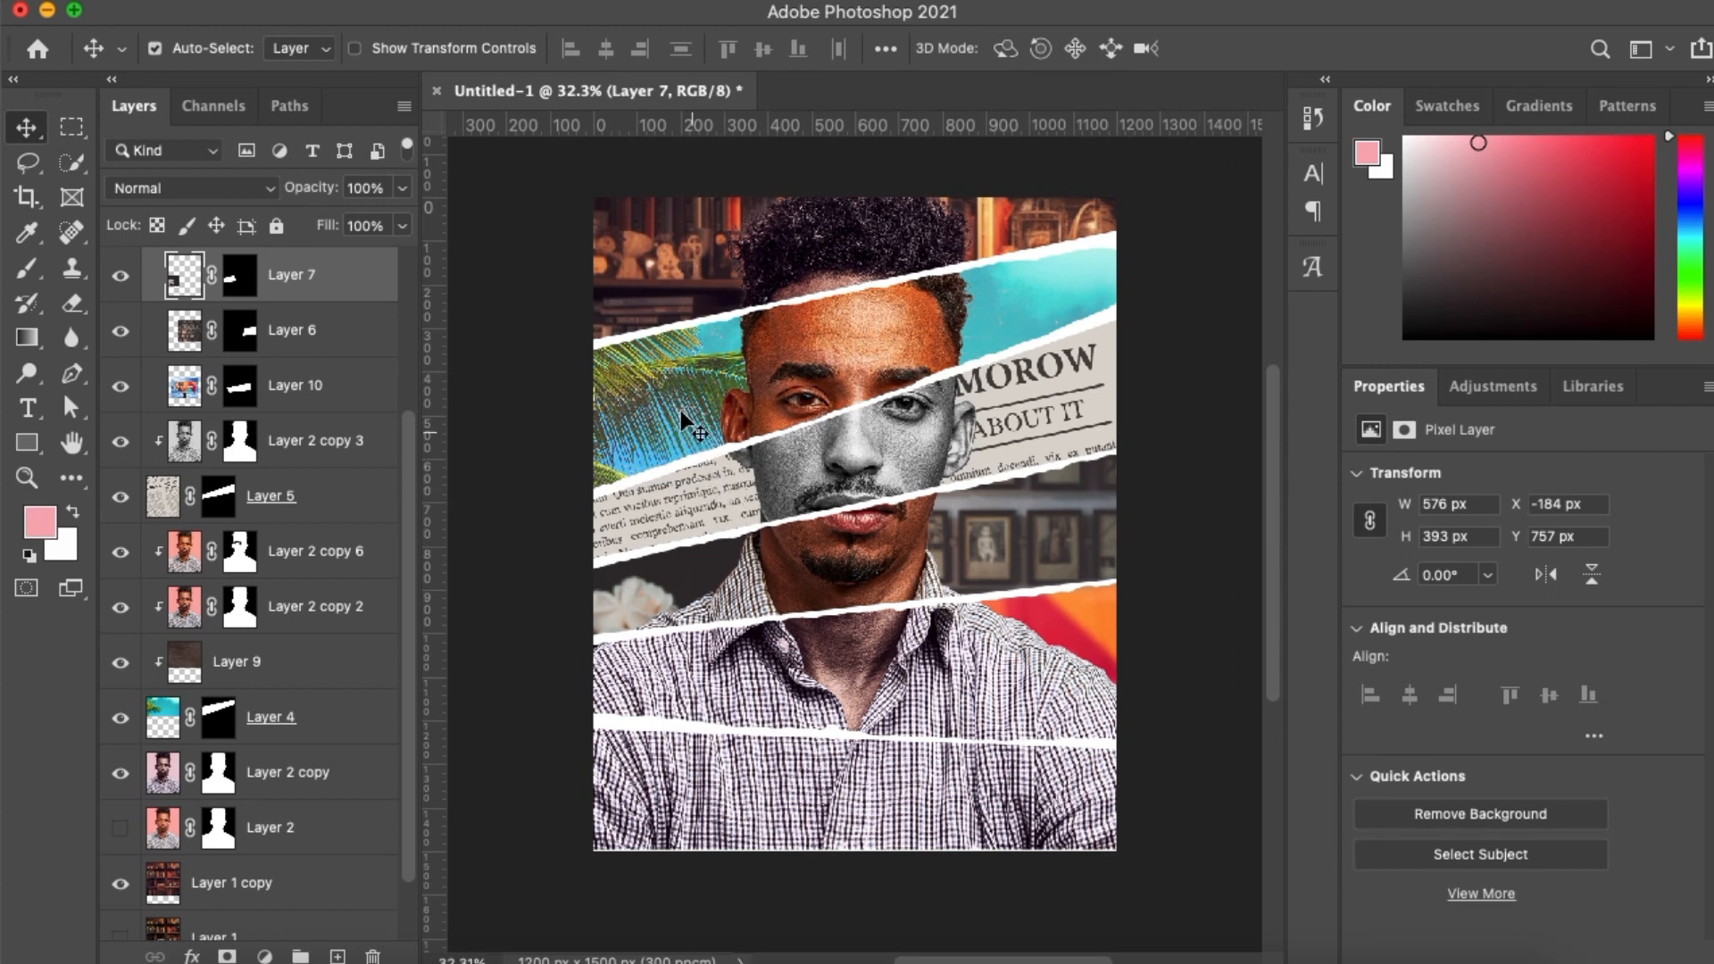
pyautogui.click(680, 410)
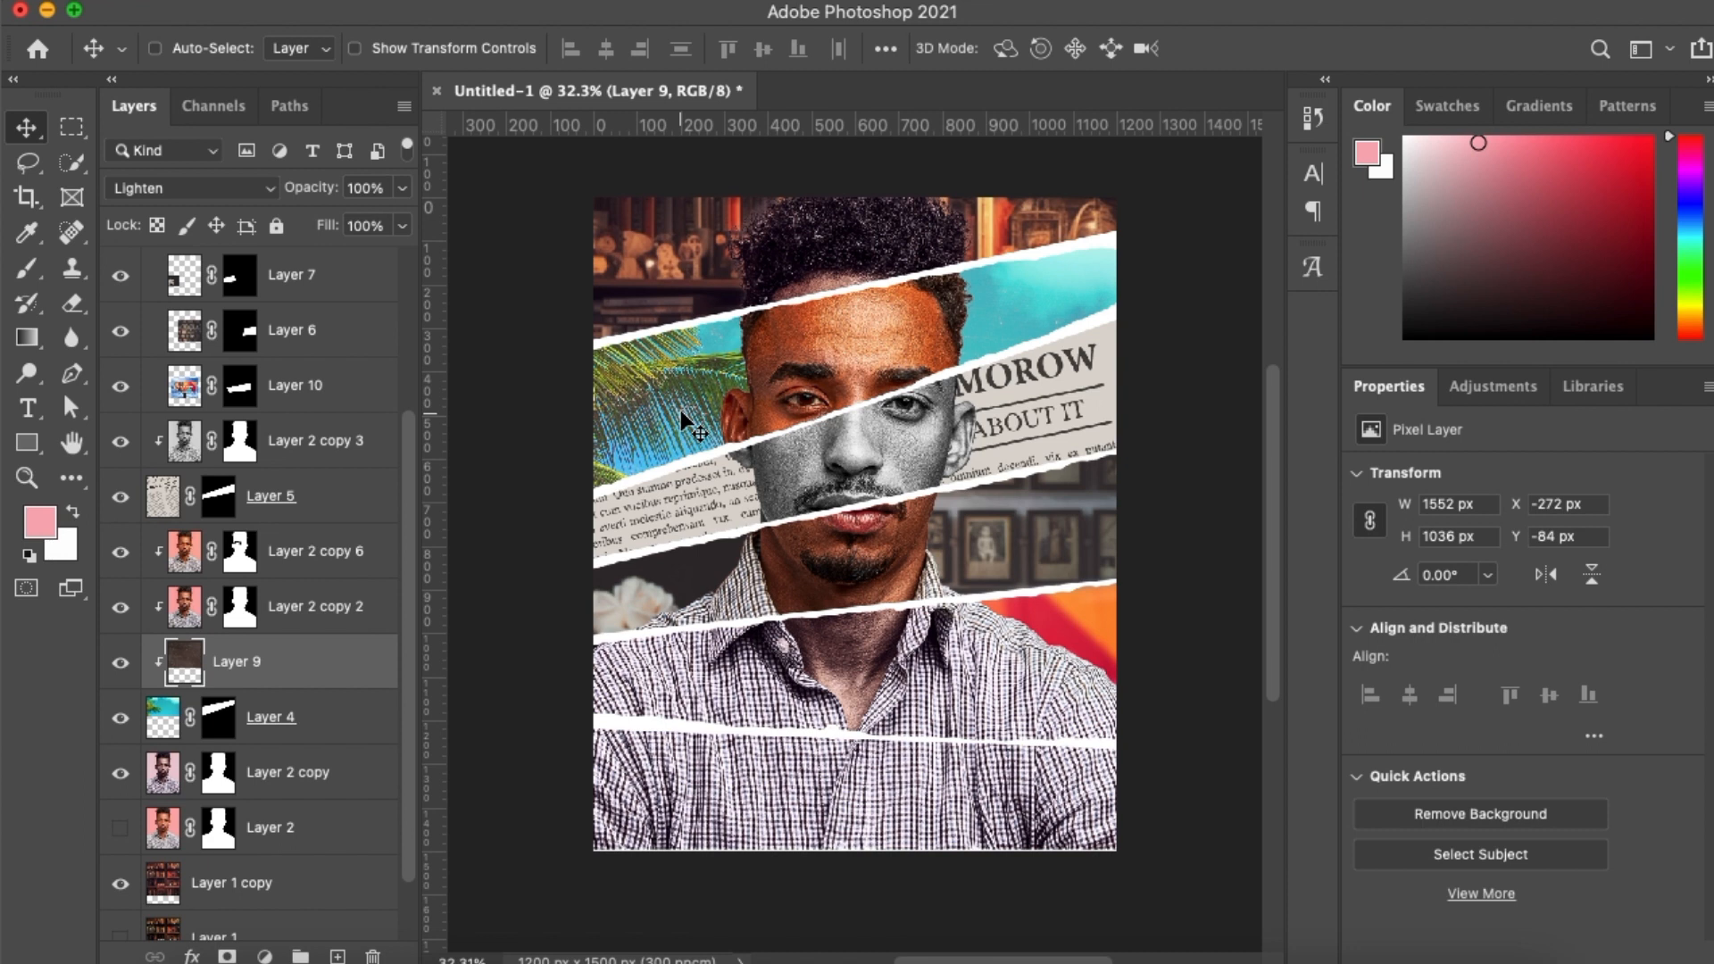
pyautogui.press('super+v')
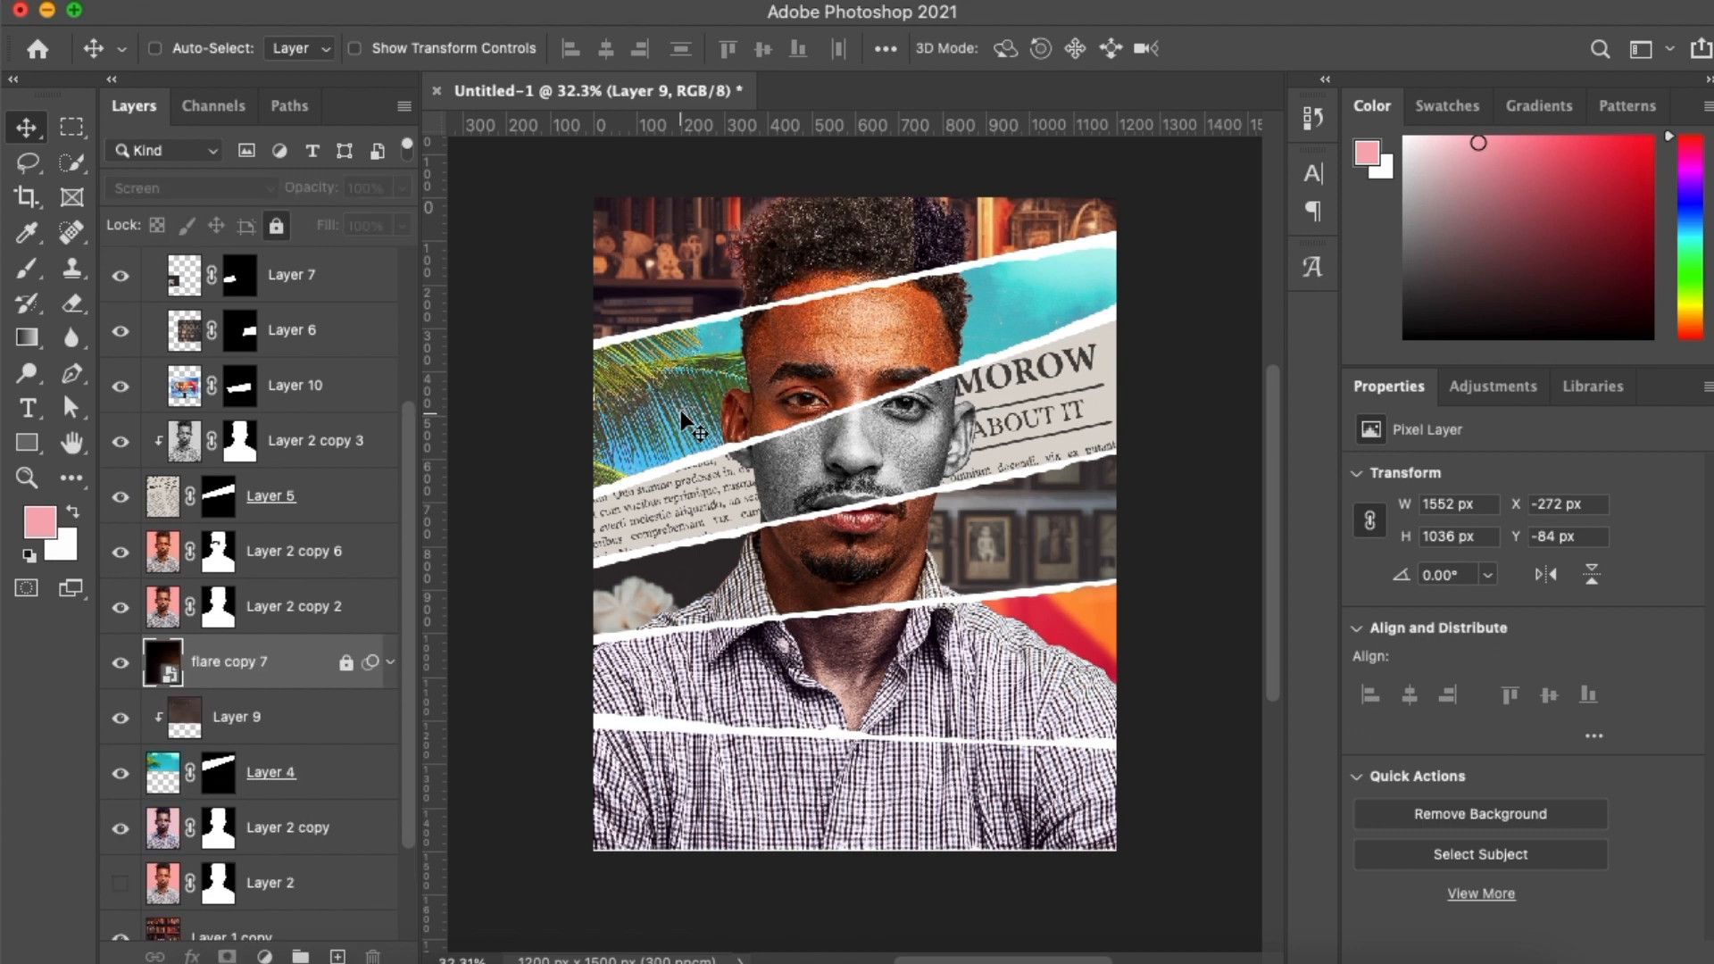
pyautogui.press('super+z')
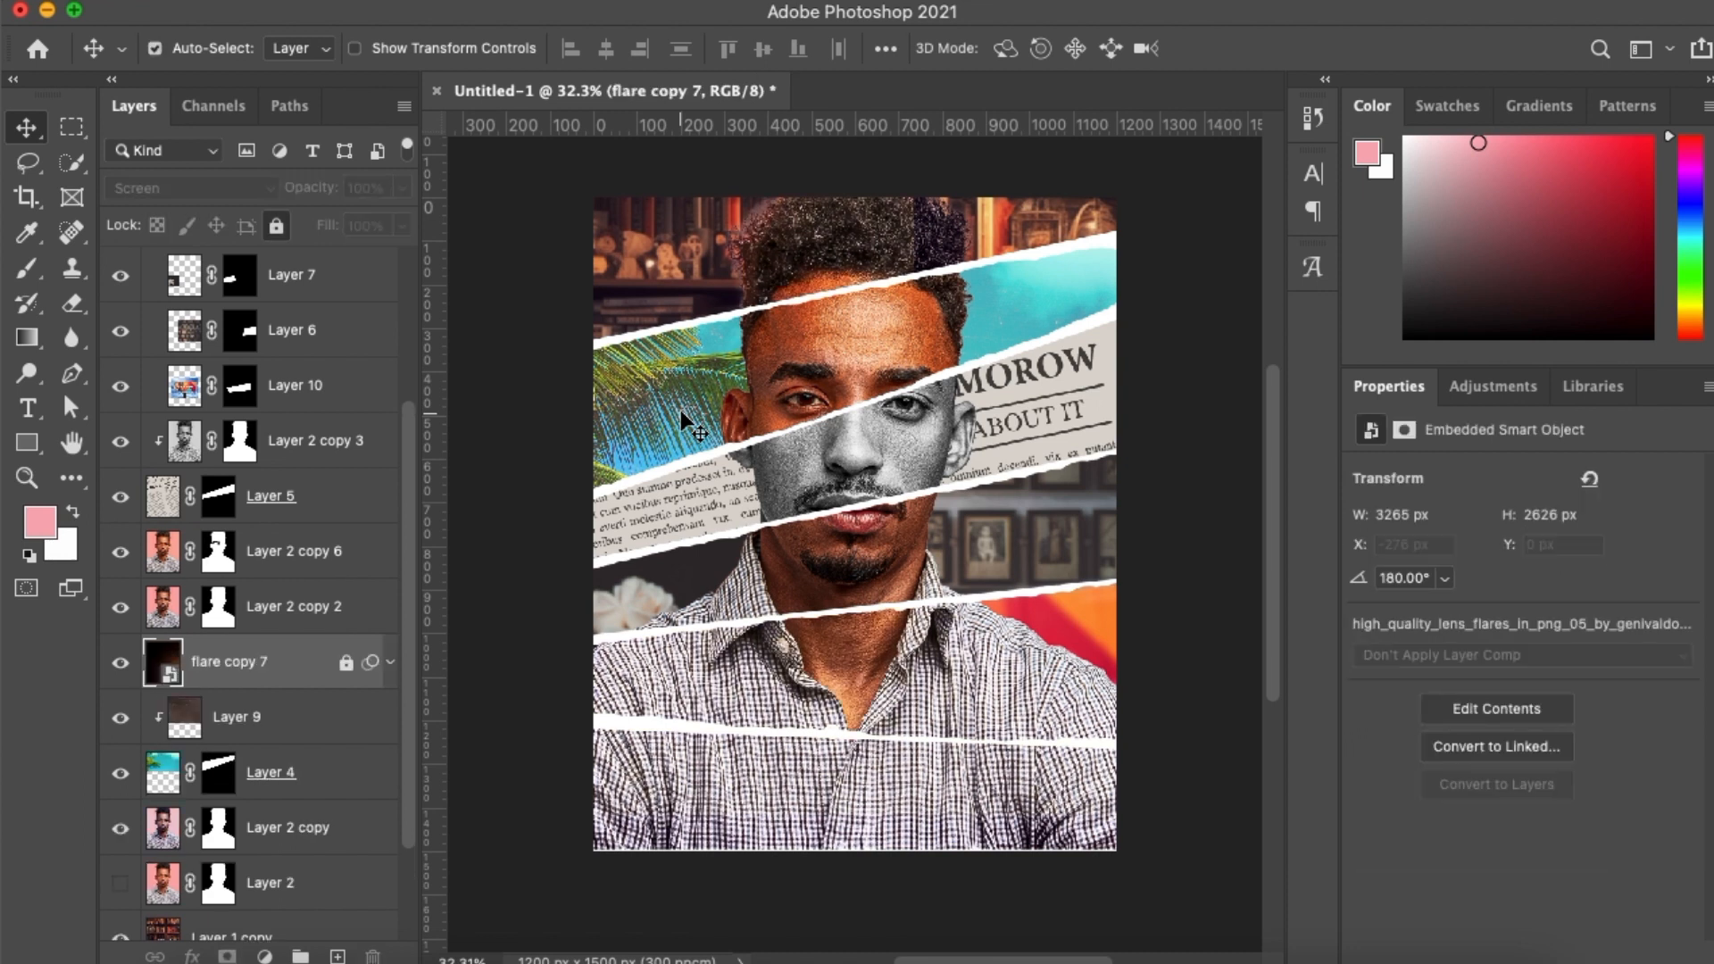
# Unlock the flare copy 7 layer, scale the flare down to about 566 px, and place it over the palm leaves
pyautogui.click(351, 663)
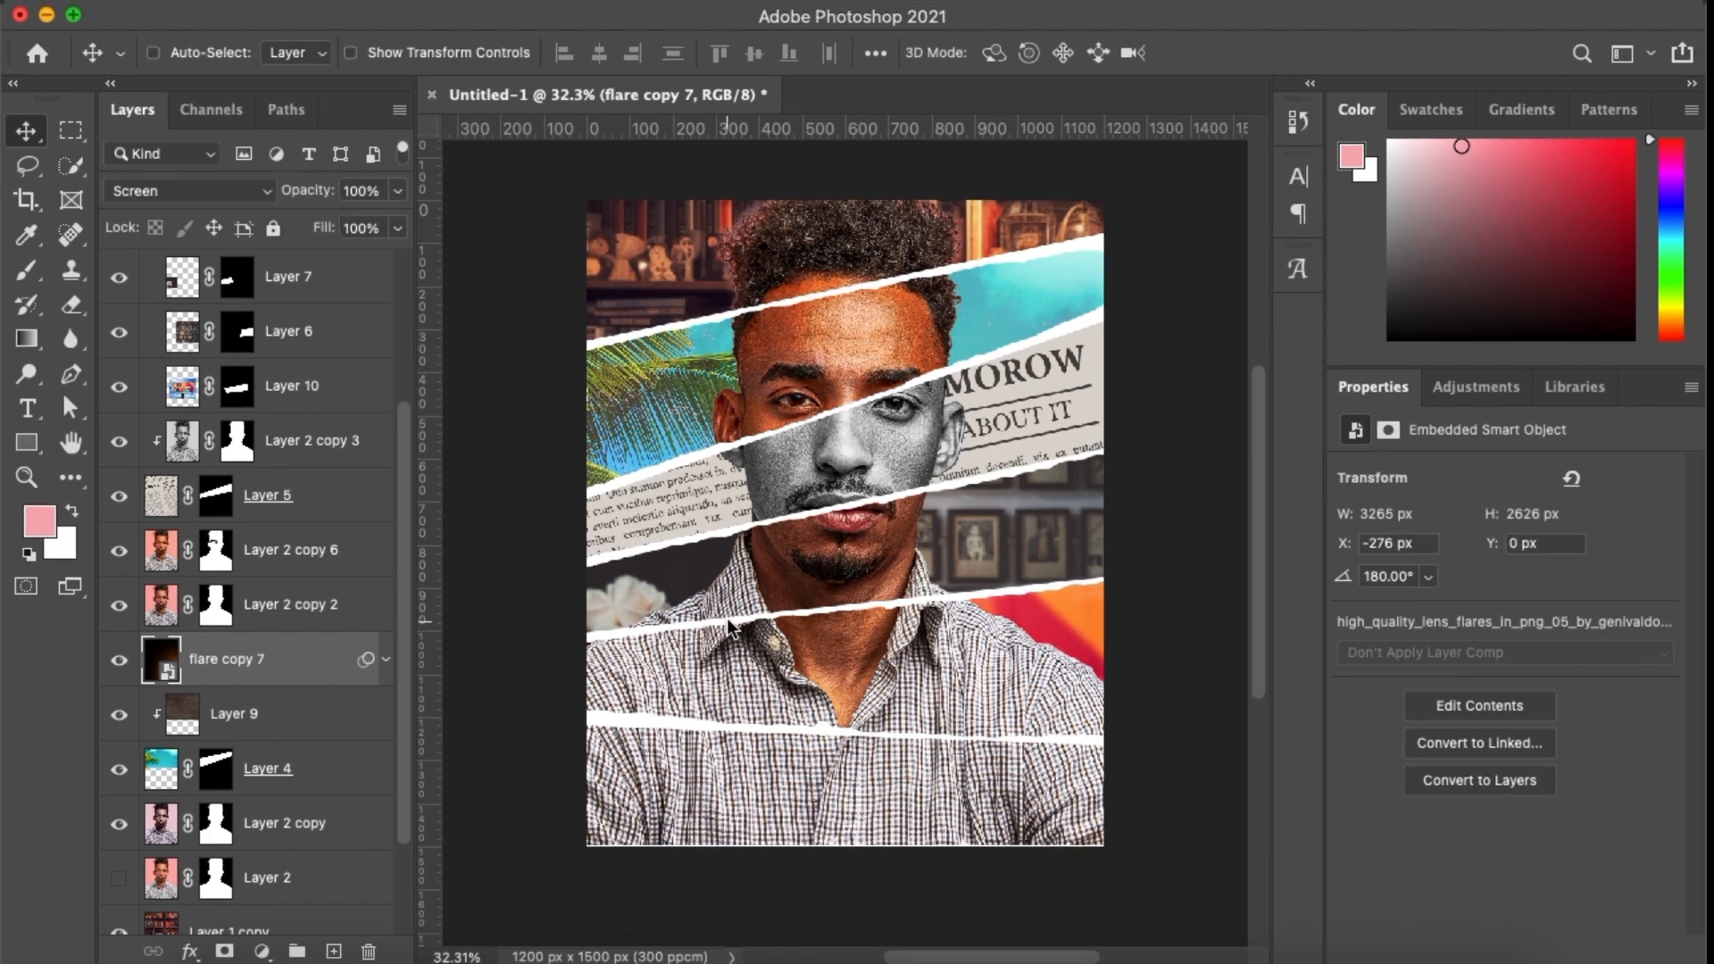
pyautogui.press('super+t')
pyautogui.click(837, 441)
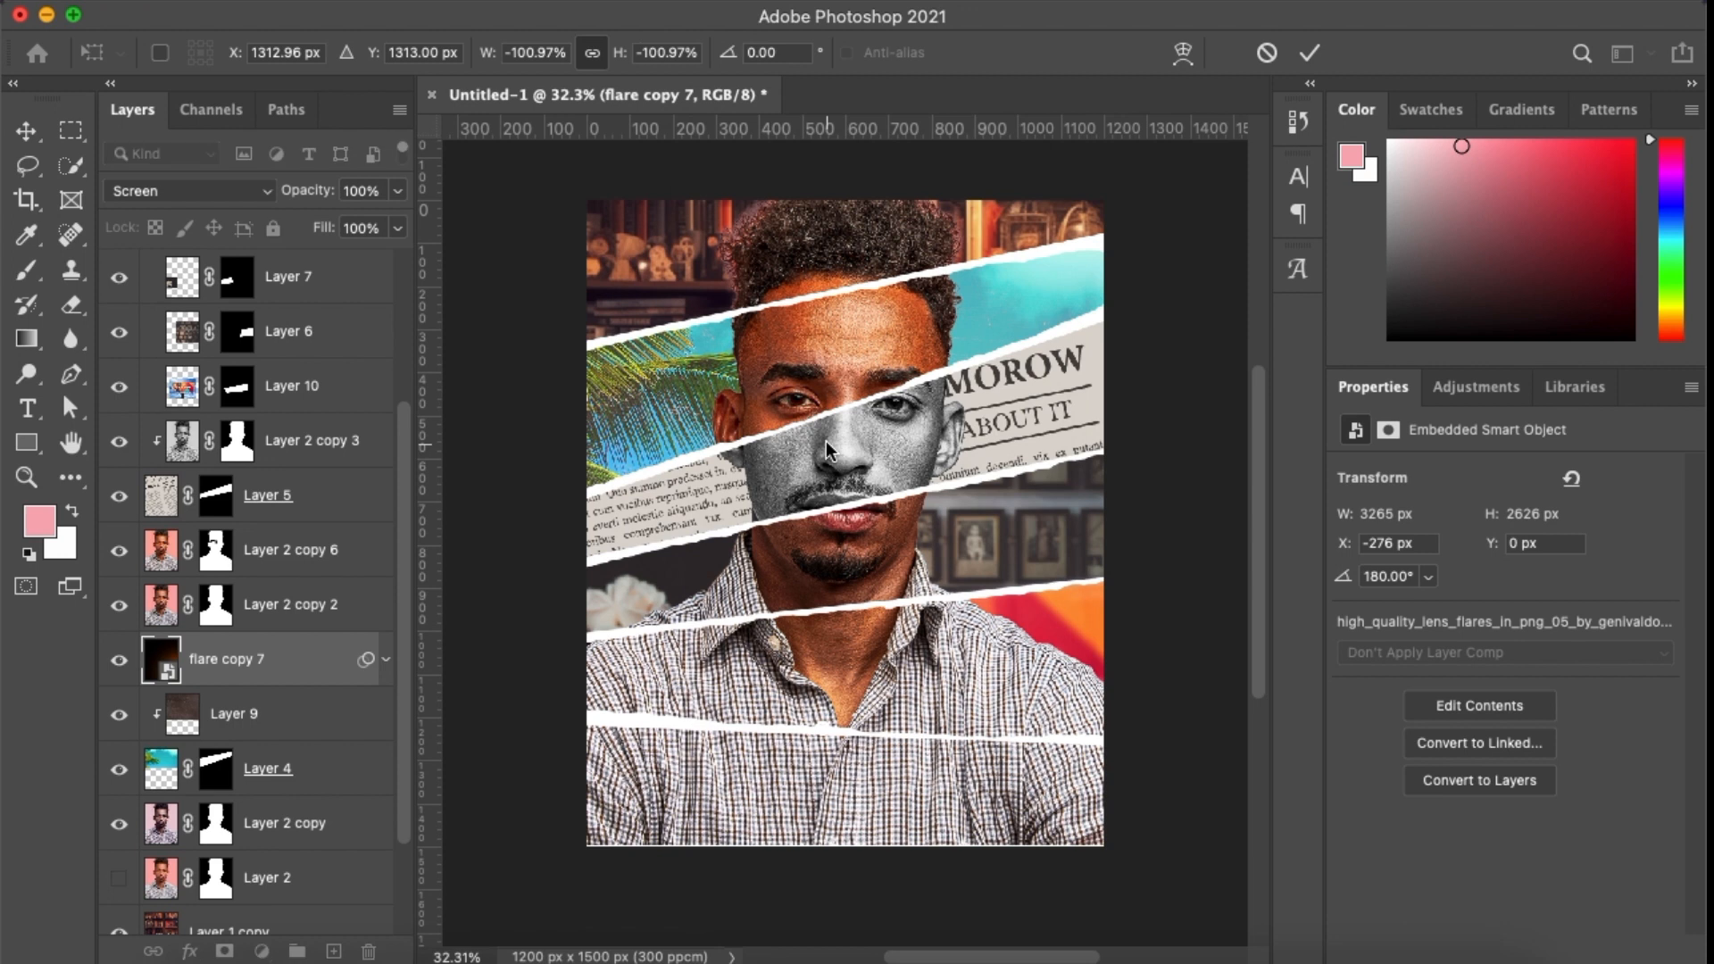
pyautogui.press('super+minus')
pyautogui.press('super+minus')
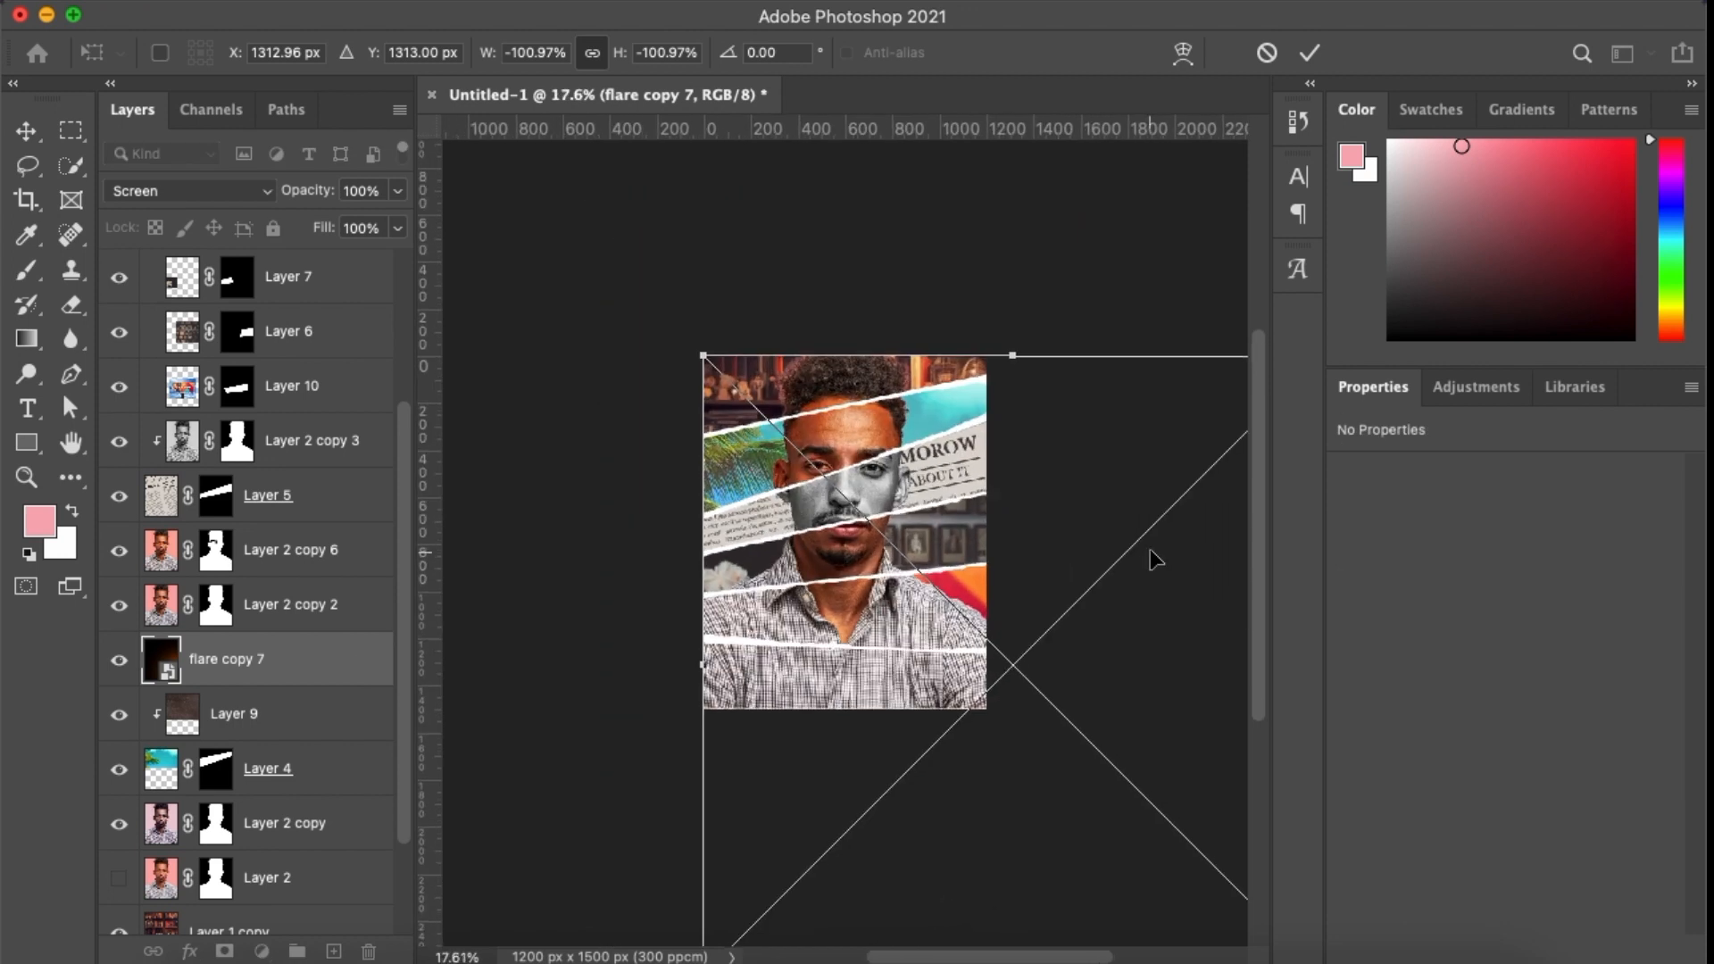
pyautogui.moveTo(1015, 356); pyautogui.dragTo(1014, 764)
pyautogui.moveTo(1018, 864); pyautogui.dragTo(738, 451)
pyautogui.moveTo(740, 352); pyautogui.dragTo(727, 422)
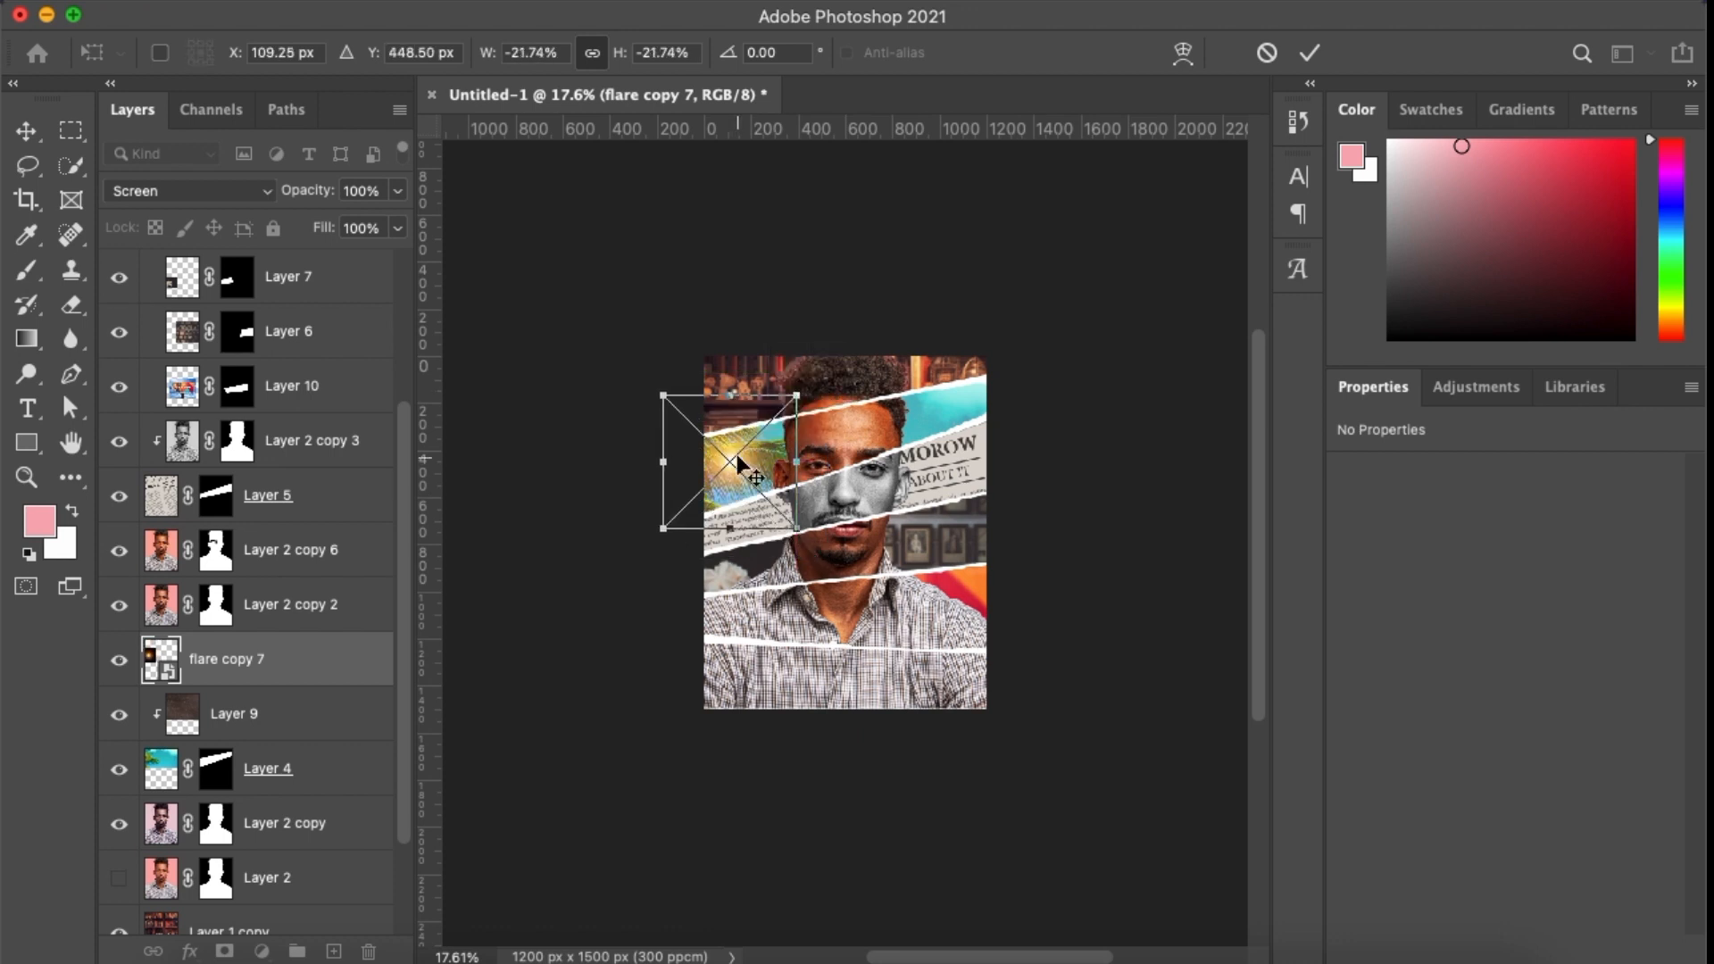
pyautogui.press('Return')
pyautogui.press('super+0')
# Set the opacity of flare copy 7 to 72% and shift it 20 px left and 30 px up
pyautogui.click(397, 191)
pyautogui.click(347, 221)
pyautogui.moveTo(348, 220); pyautogui.dragTo(361, 223)
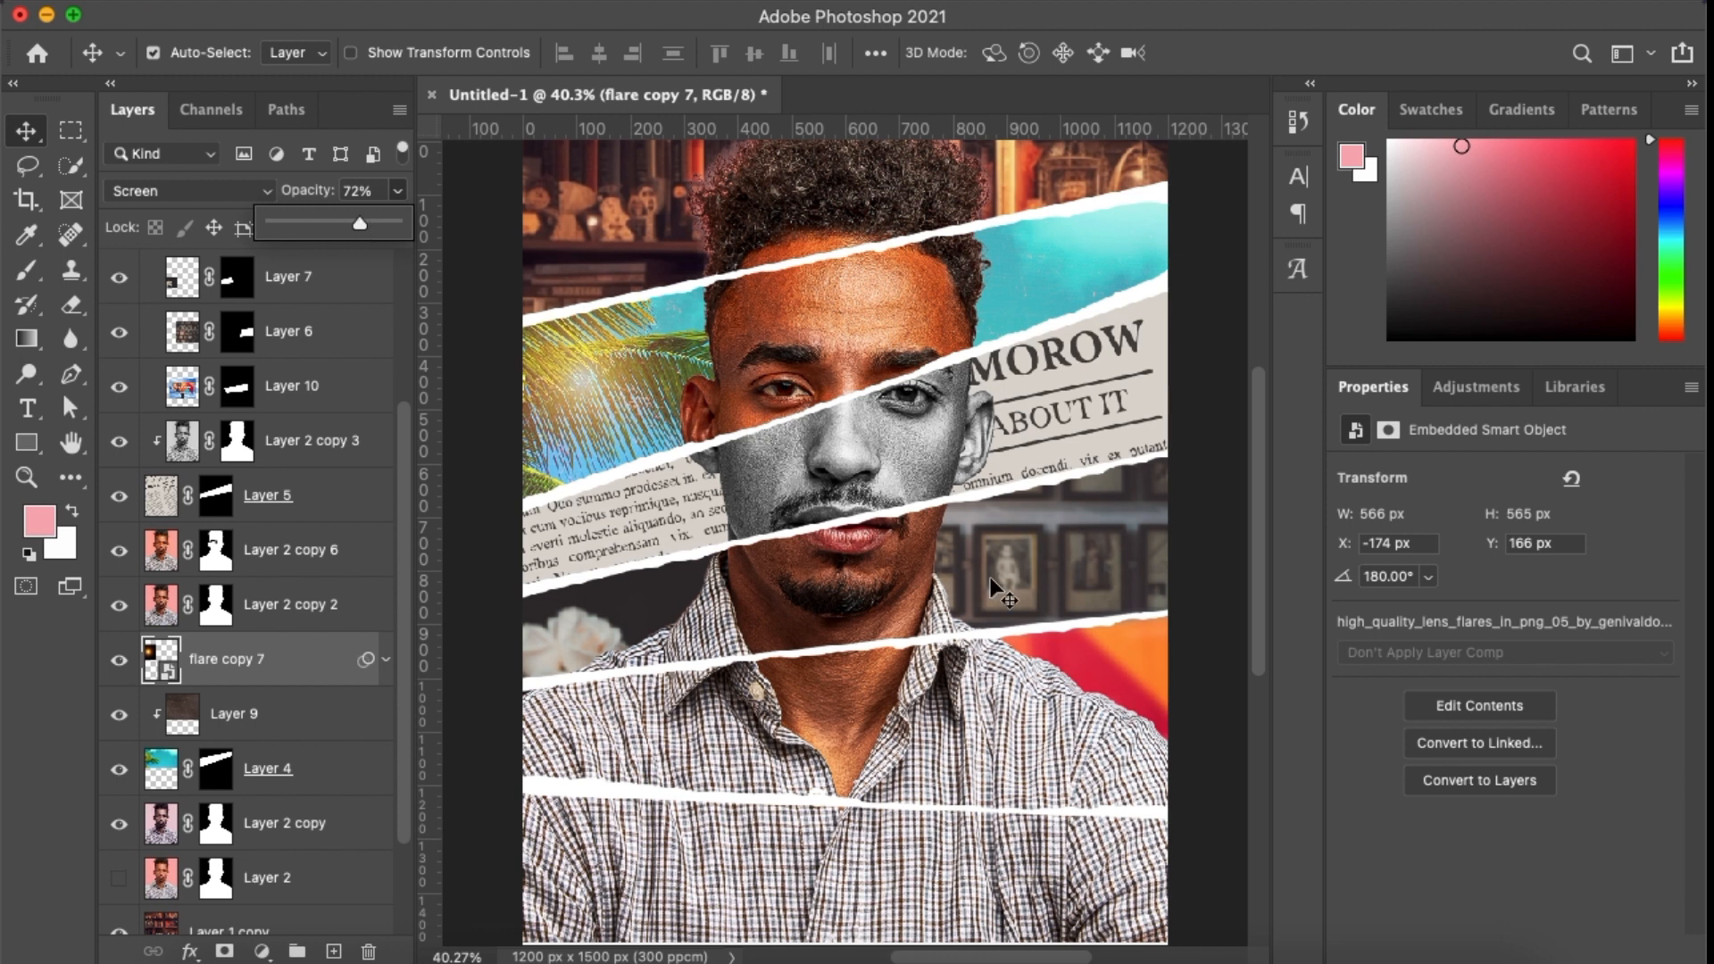
pyautogui.moveTo(579, 374); pyautogui.dragTo(568, 357)
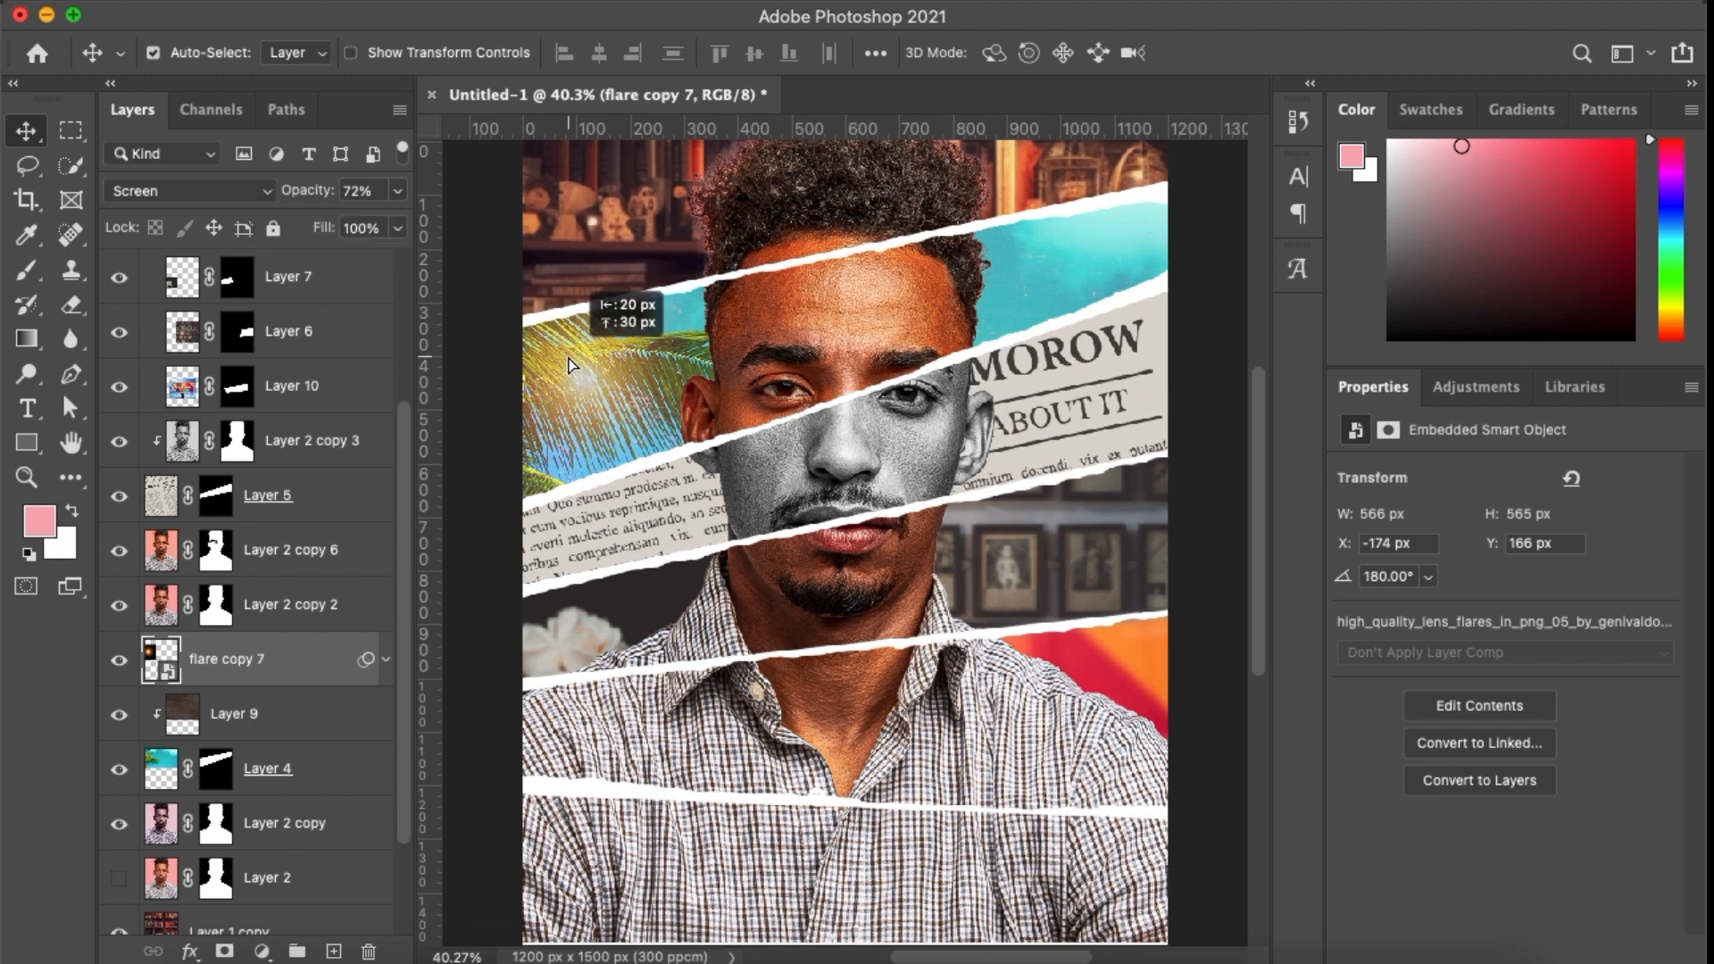
# Duplicate the palm-leaf flare, enlarge the copy to about 1585 px, and place it over the sky to the right of the head
pyautogui.press('super+j')
pyautogui.scroll(-1, 931, 417)
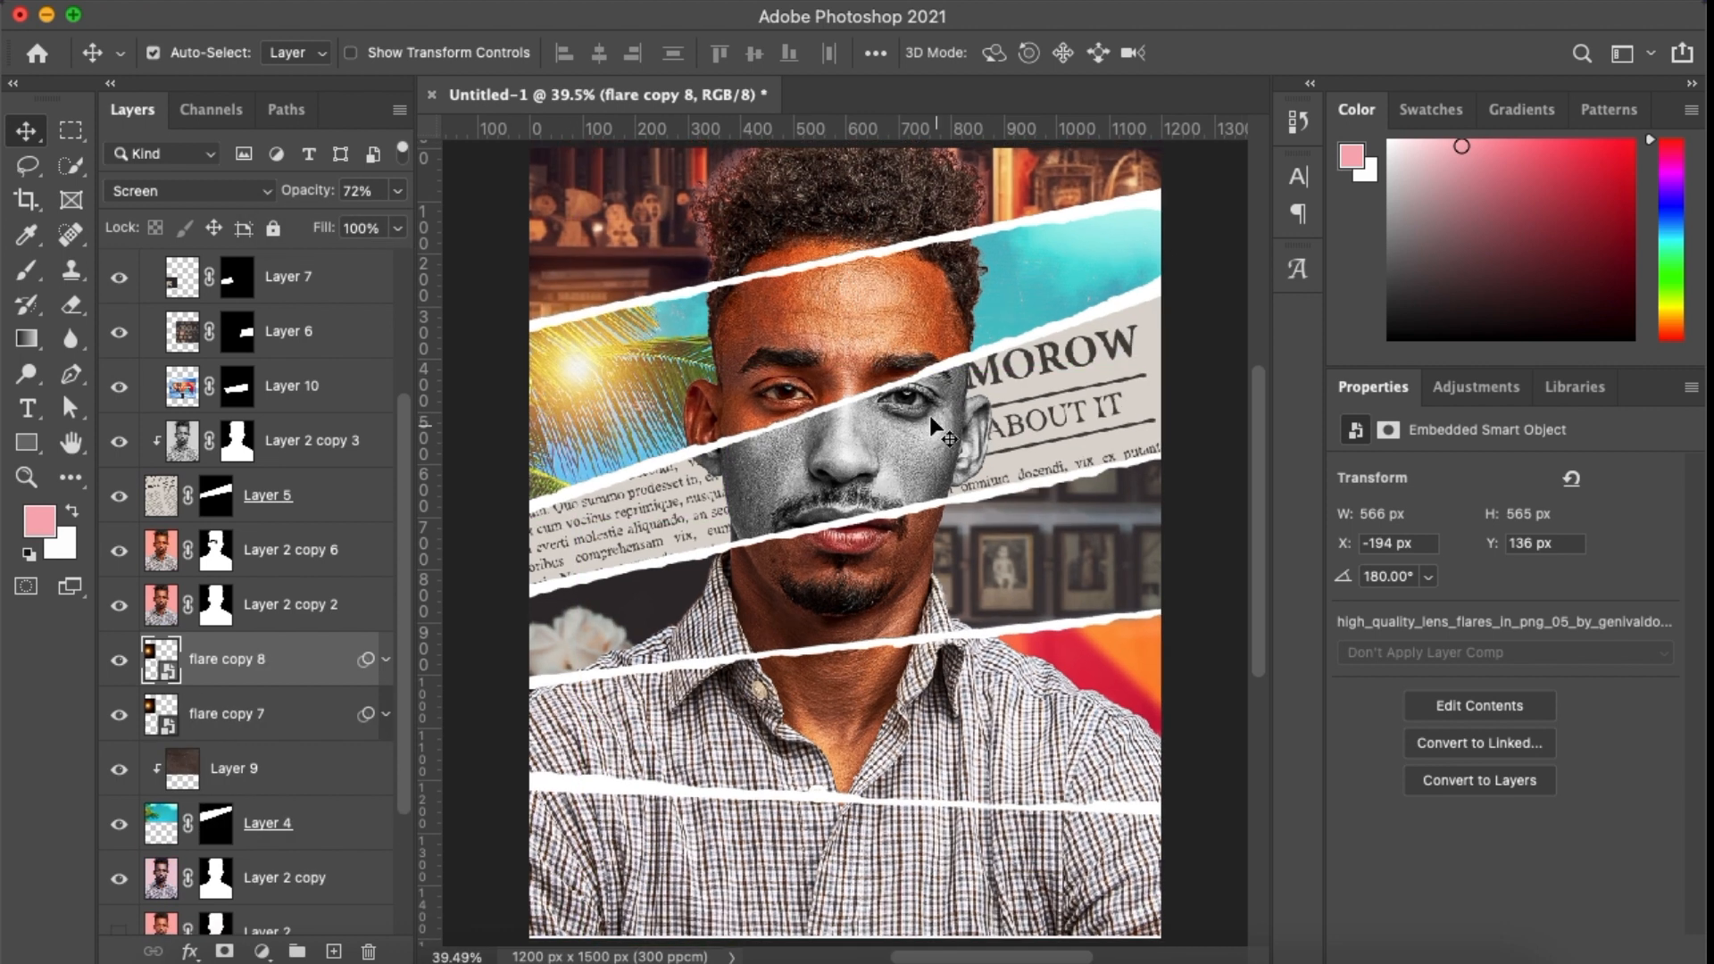
pyautogui.scroll(-1, 931, 417)
pyautogui.press('super+t')
pyautogui.click(854, 434)
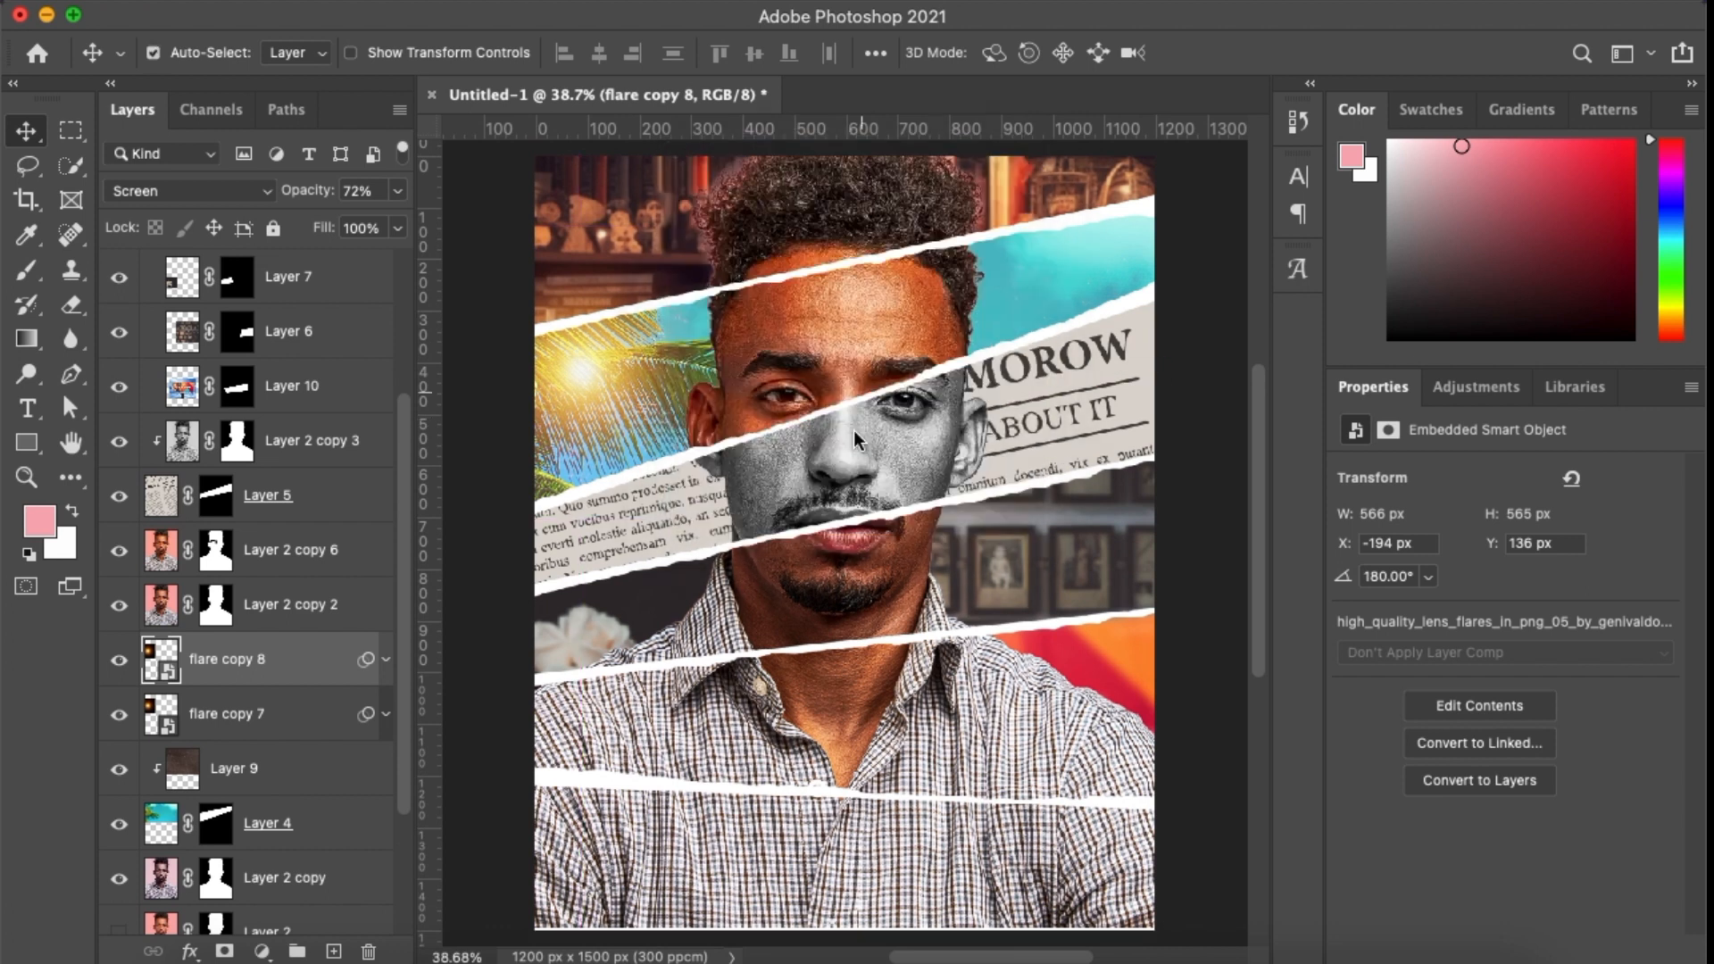
pyautogui.scroll(-5, 693, 363)
pyautogui.moveTo(748, 397); pyautogui.dragTo(866, 391)
pyautogui.moveTo(661, 394); pyautogui.dragTo(1147, 294)
pyautogui.moveTo(987, 301); pyautogui.dragTo(670, 375)
pyautogui.press('Return')
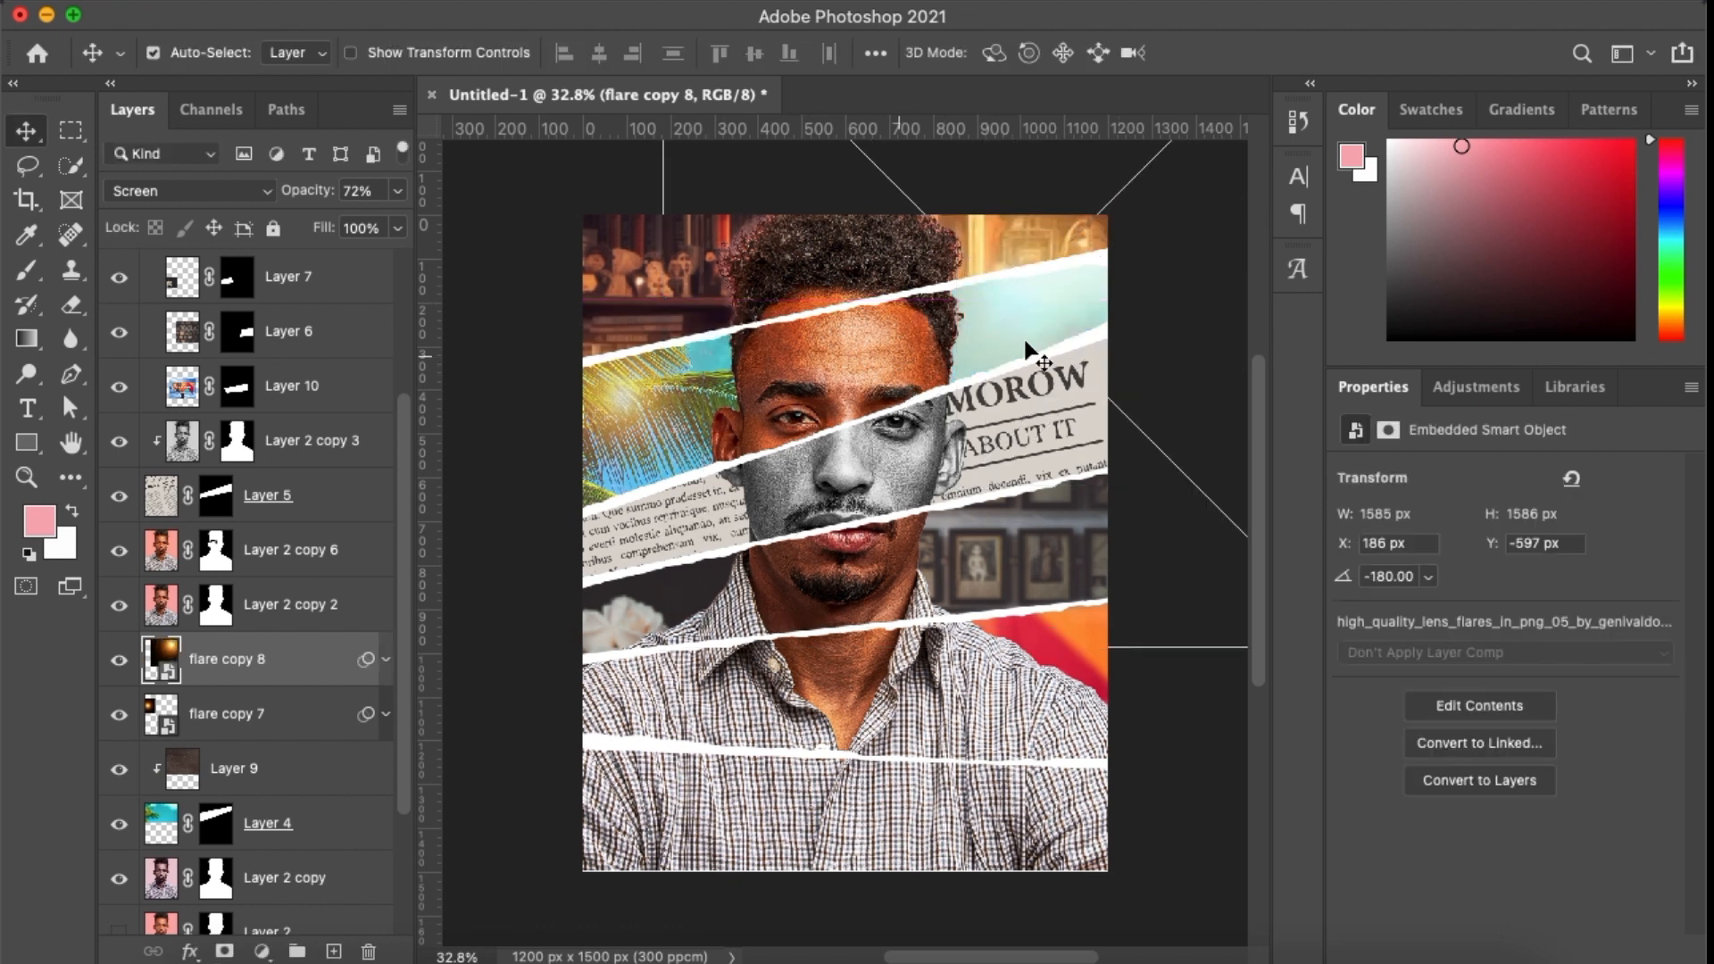
# Set the large flare's opacity to 48% and move it further toward the poster's upper-right edge
pyautogui.press('4')
pyautogui.press('8')
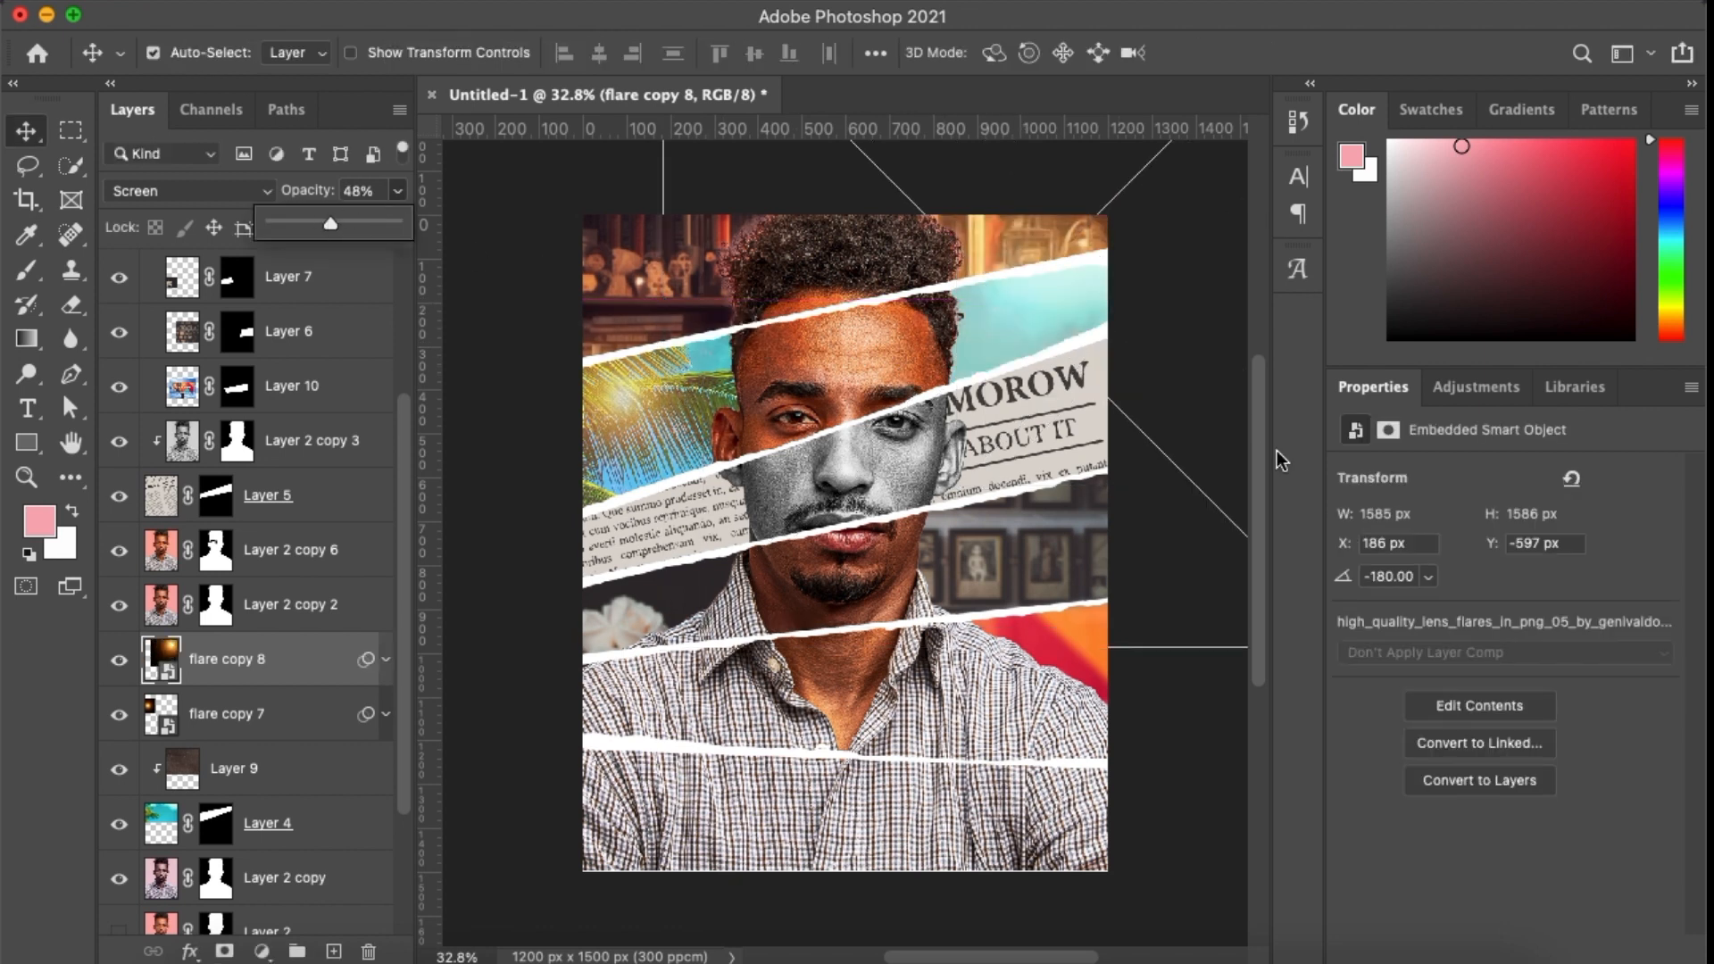
pyautogui.moveTo(1018, 317); pyautogui.dragTo(1137, 276)
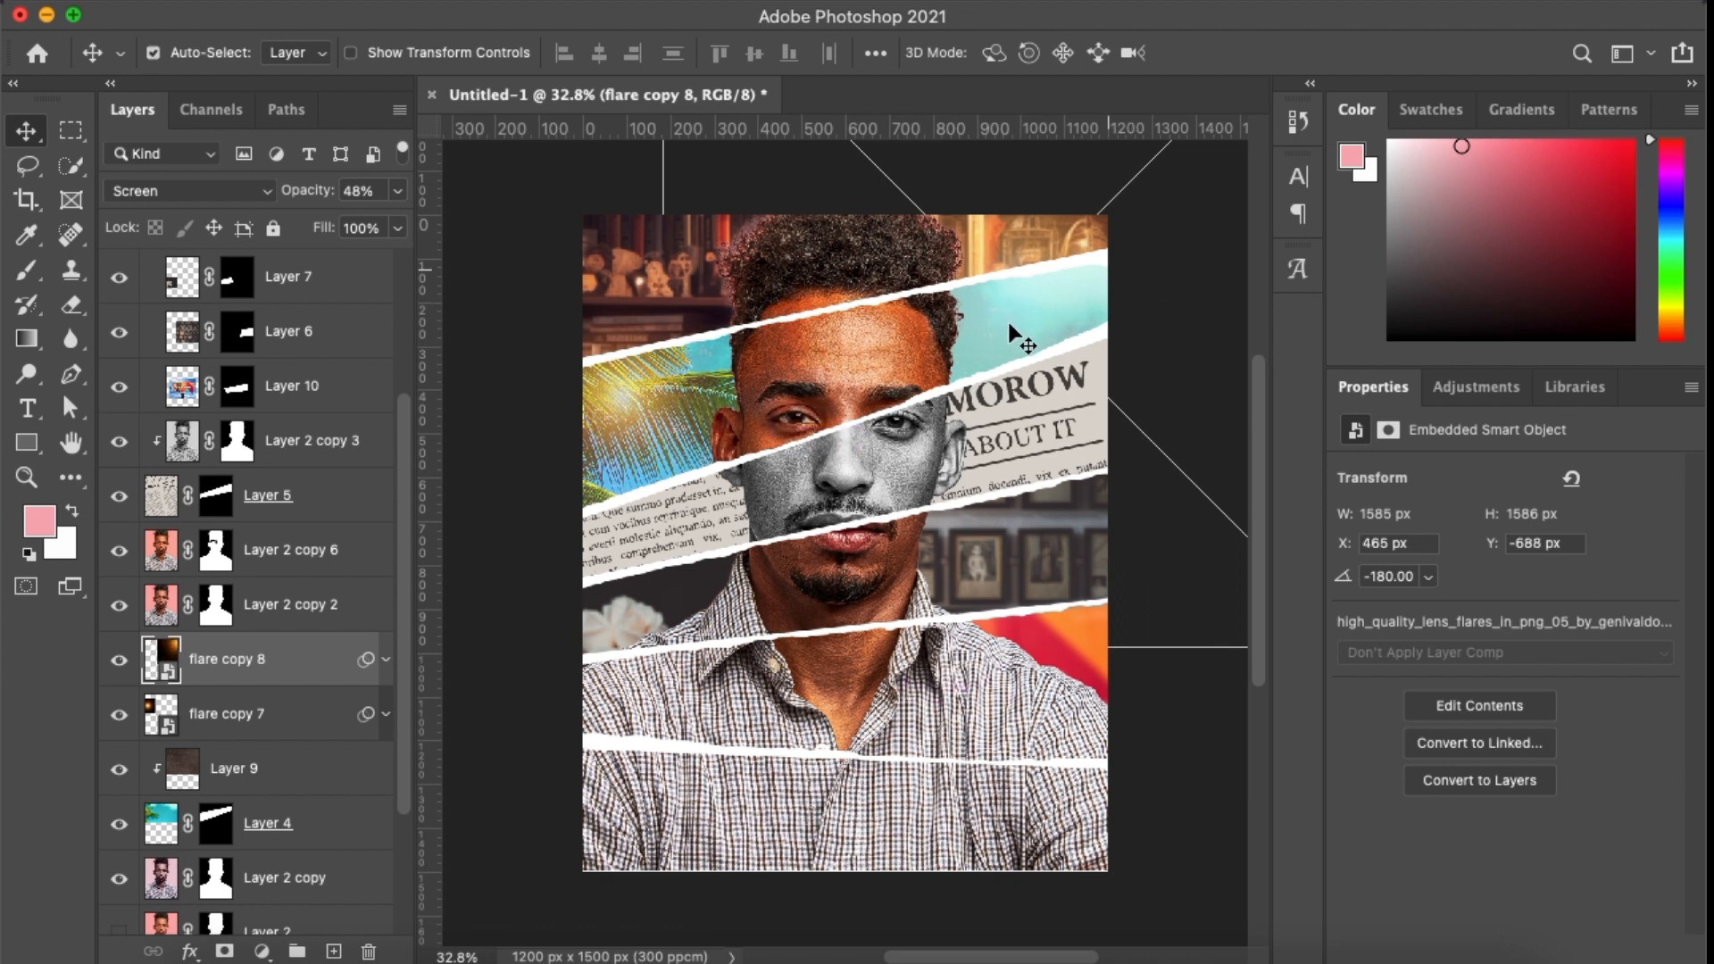
# Shrink flare copy 7 to about 320 px and keep it centred on the palm leaves
pyautogui.scroll(3, 1011, 335)
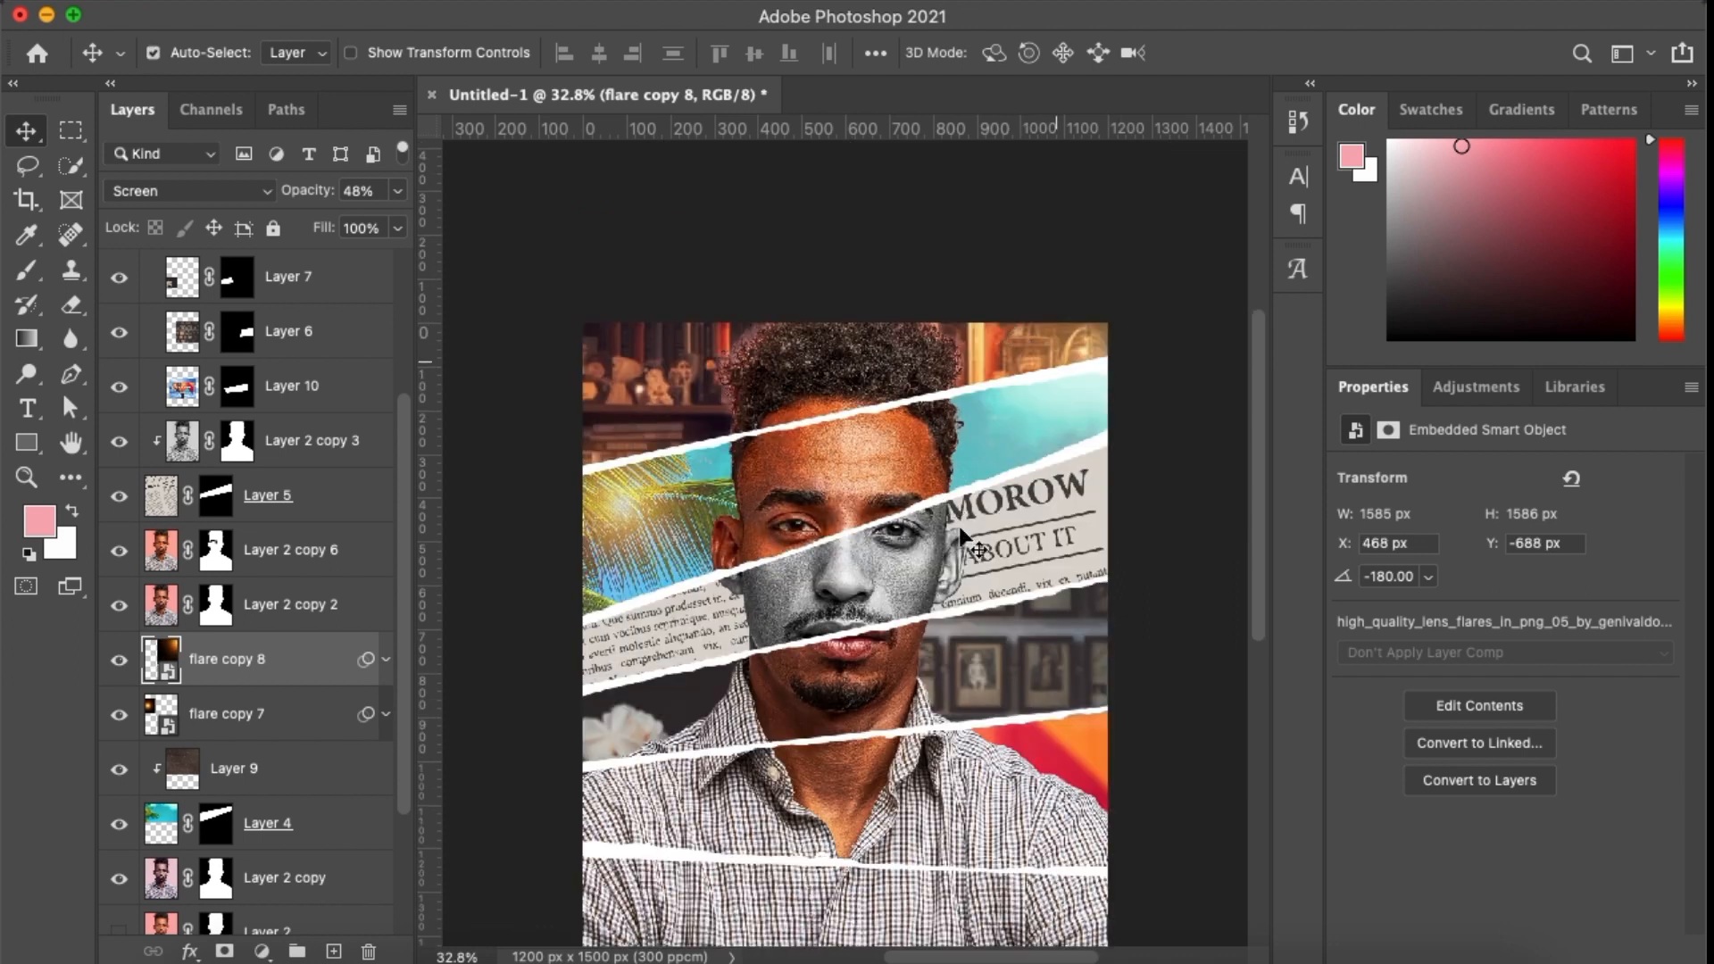
pyautogui.scroll(-2, 961, 529)
pyautogui.click(625, 437)
pyautogui.press('super+t')
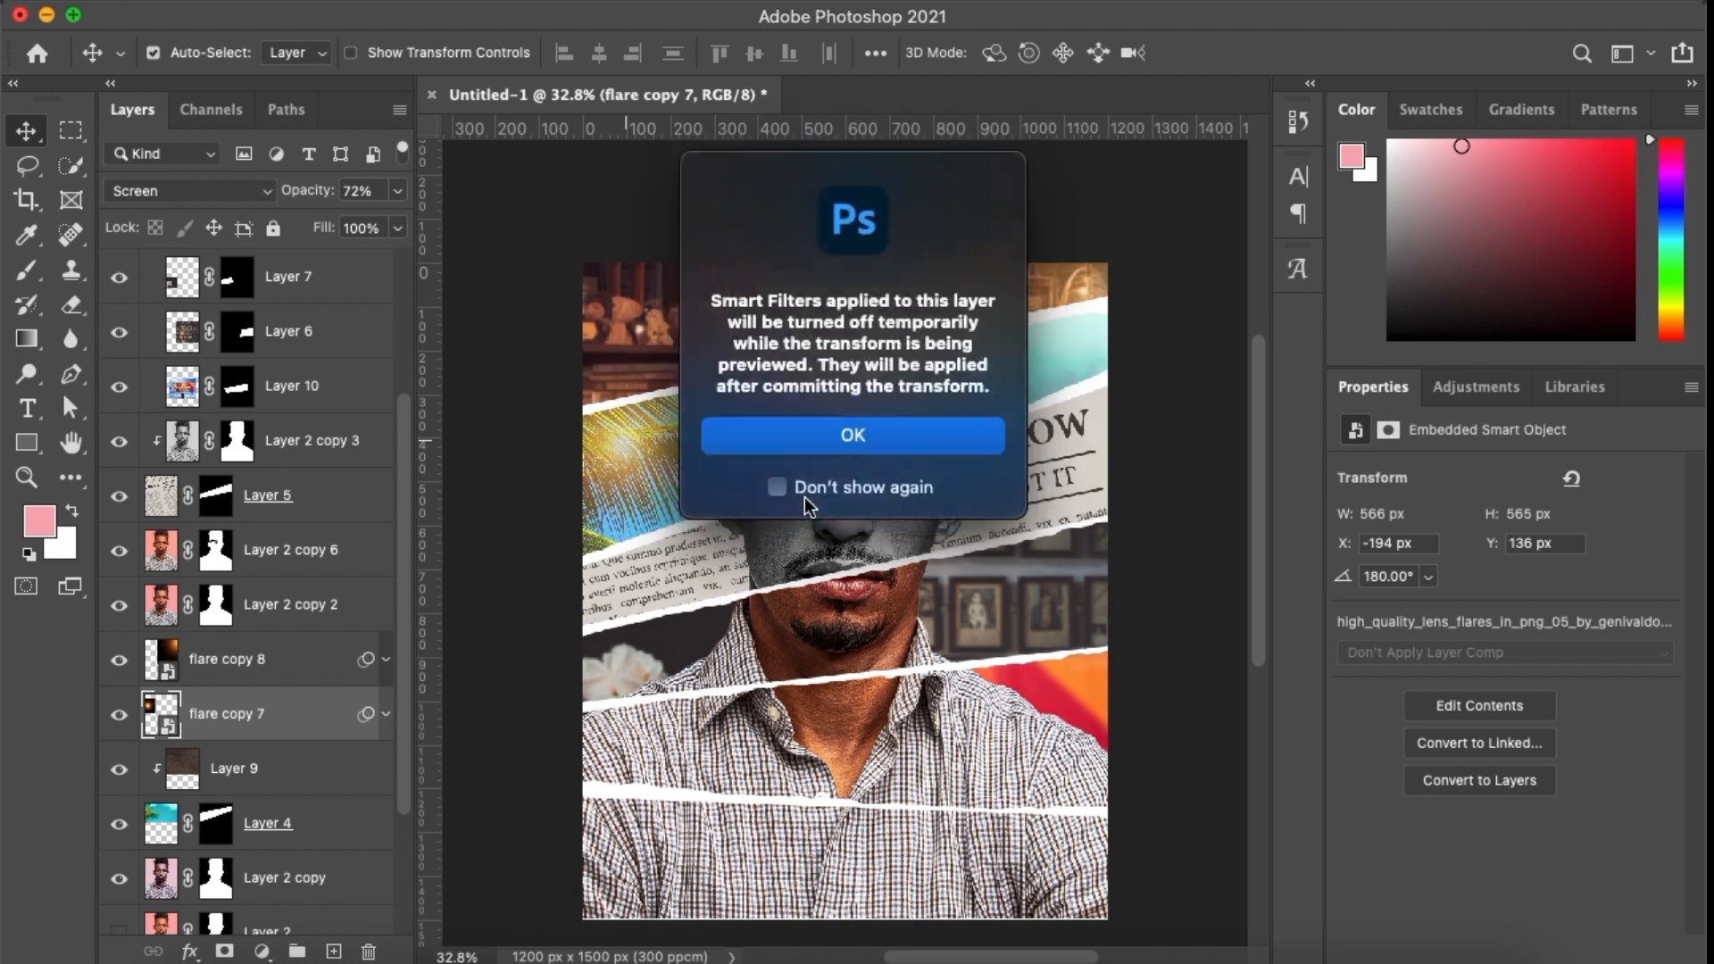
pyautogui.press('Return')
pyautogui.hscroll(-3, 616, 451)
pyautogui.moveTo(611, 446); pyautogui.dragTo(750, 442)
pyautogui.press('Return')
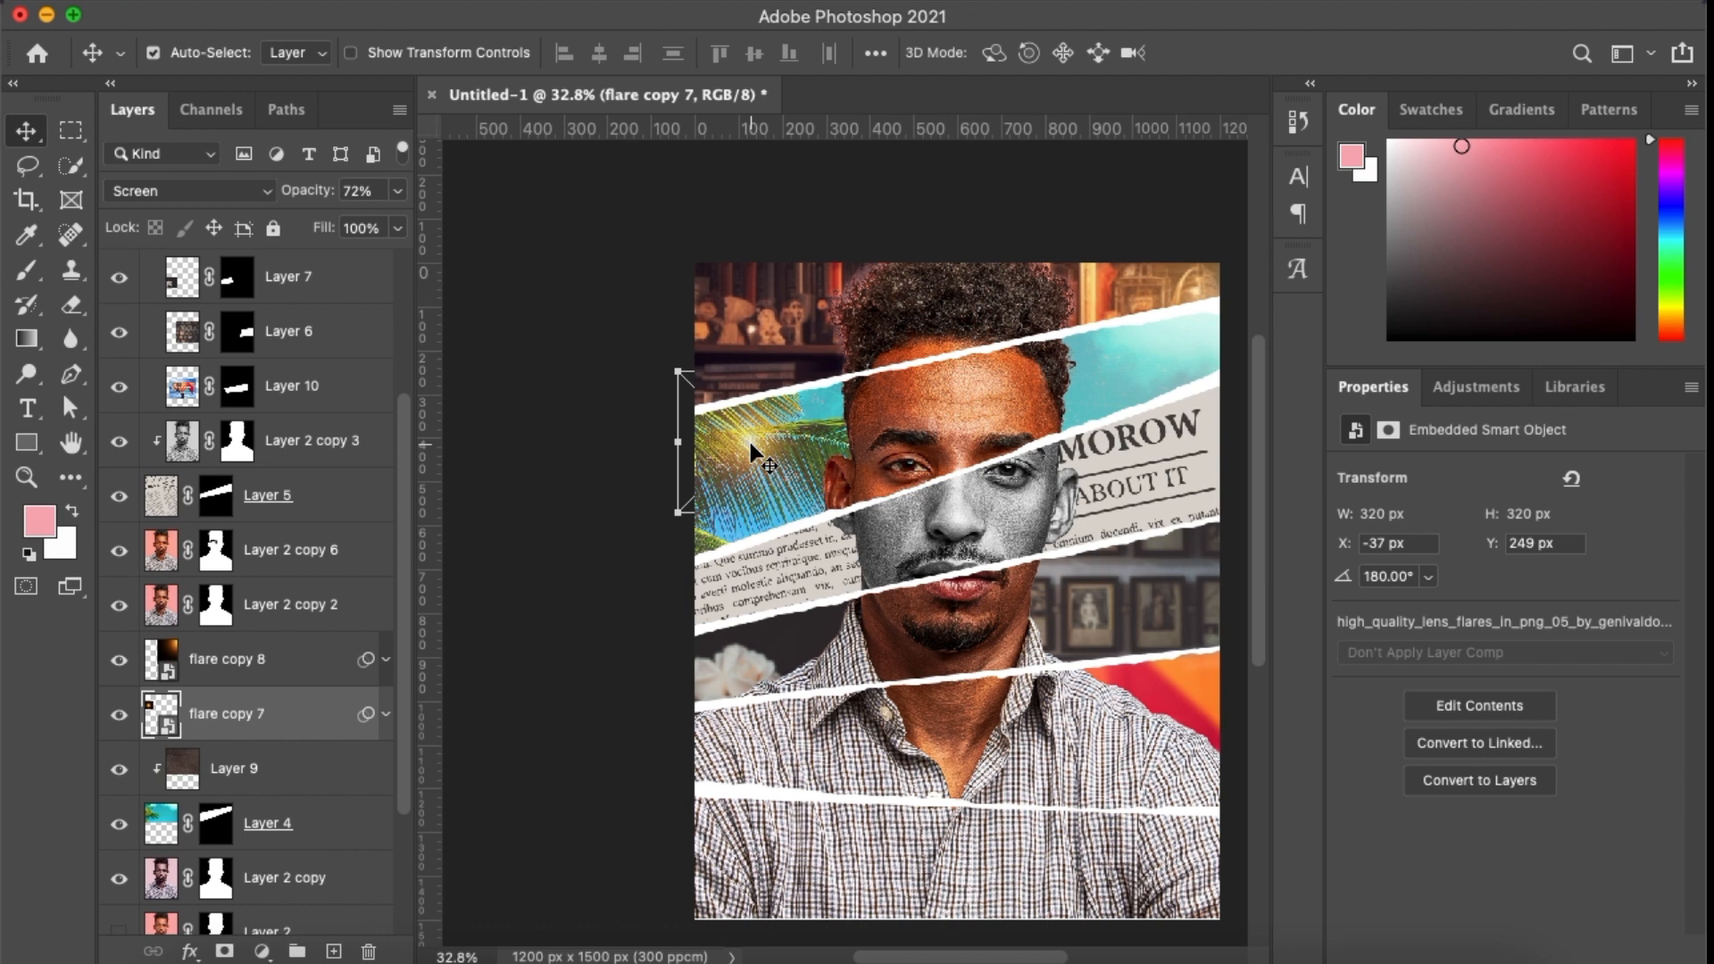
# Duplicate the small palm flare, stack the copy directly beneath Layer 5, and move it beside the man's left-hand ear in the picture
pyautogui.press('super+0')
pyautogui.press('super+j')
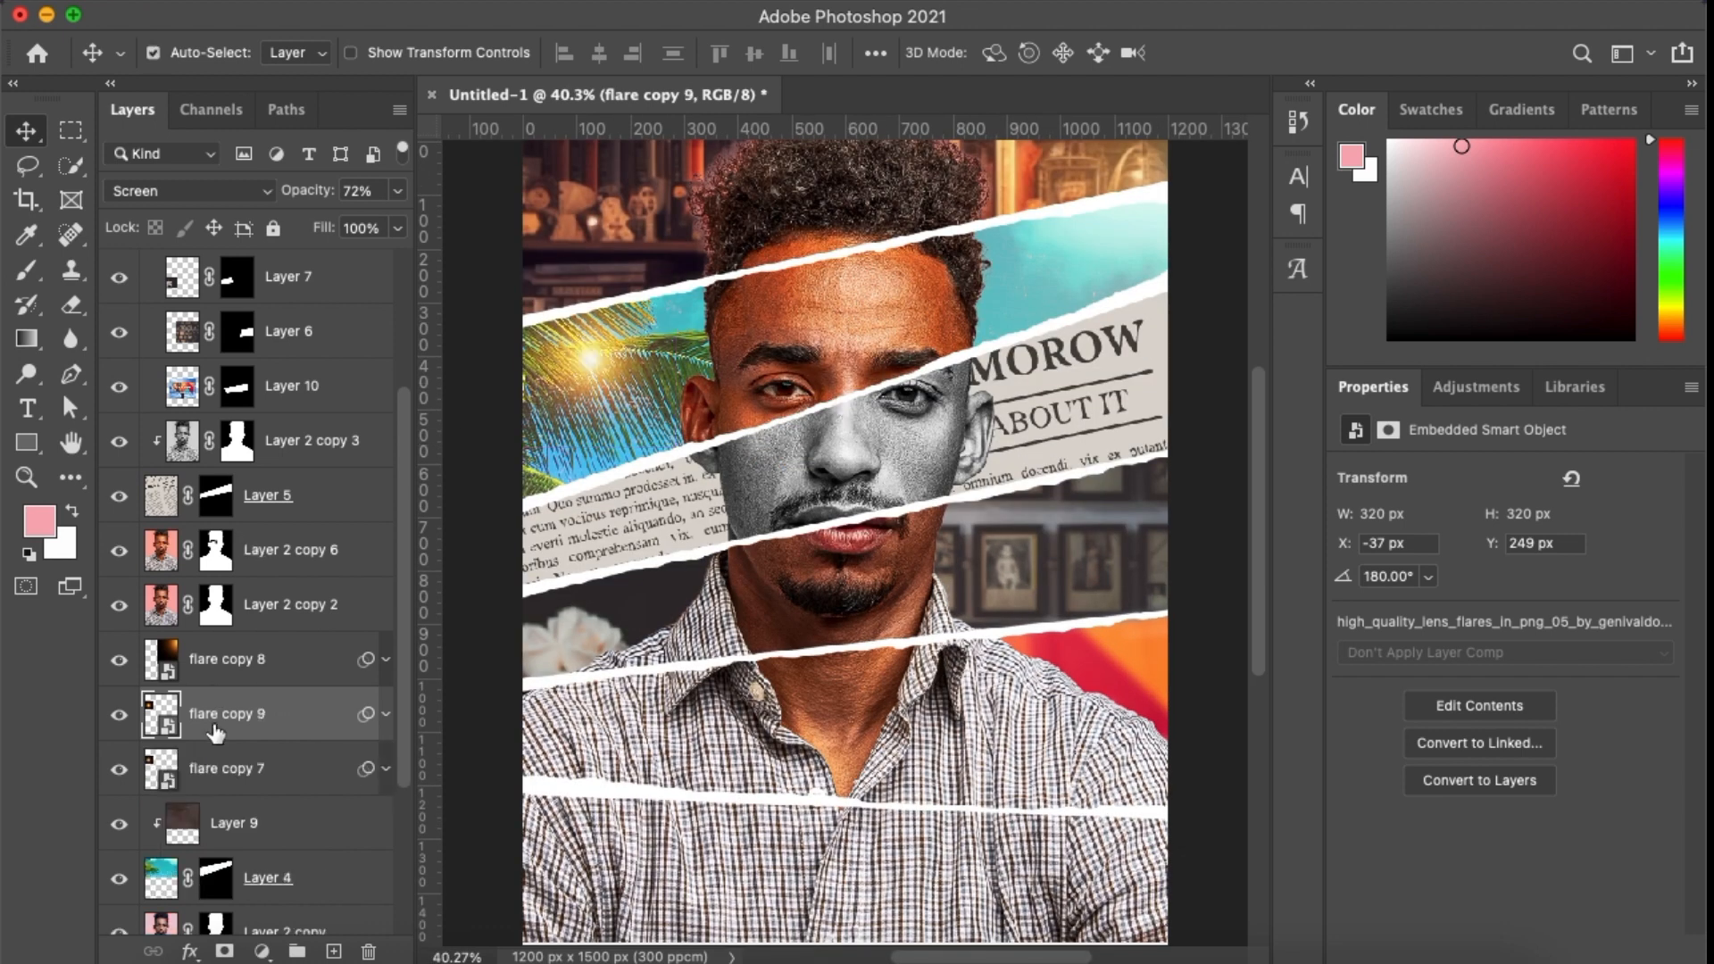
pyautogui.moveTo(207, 728); pyautogui.dragTo(180, 526)
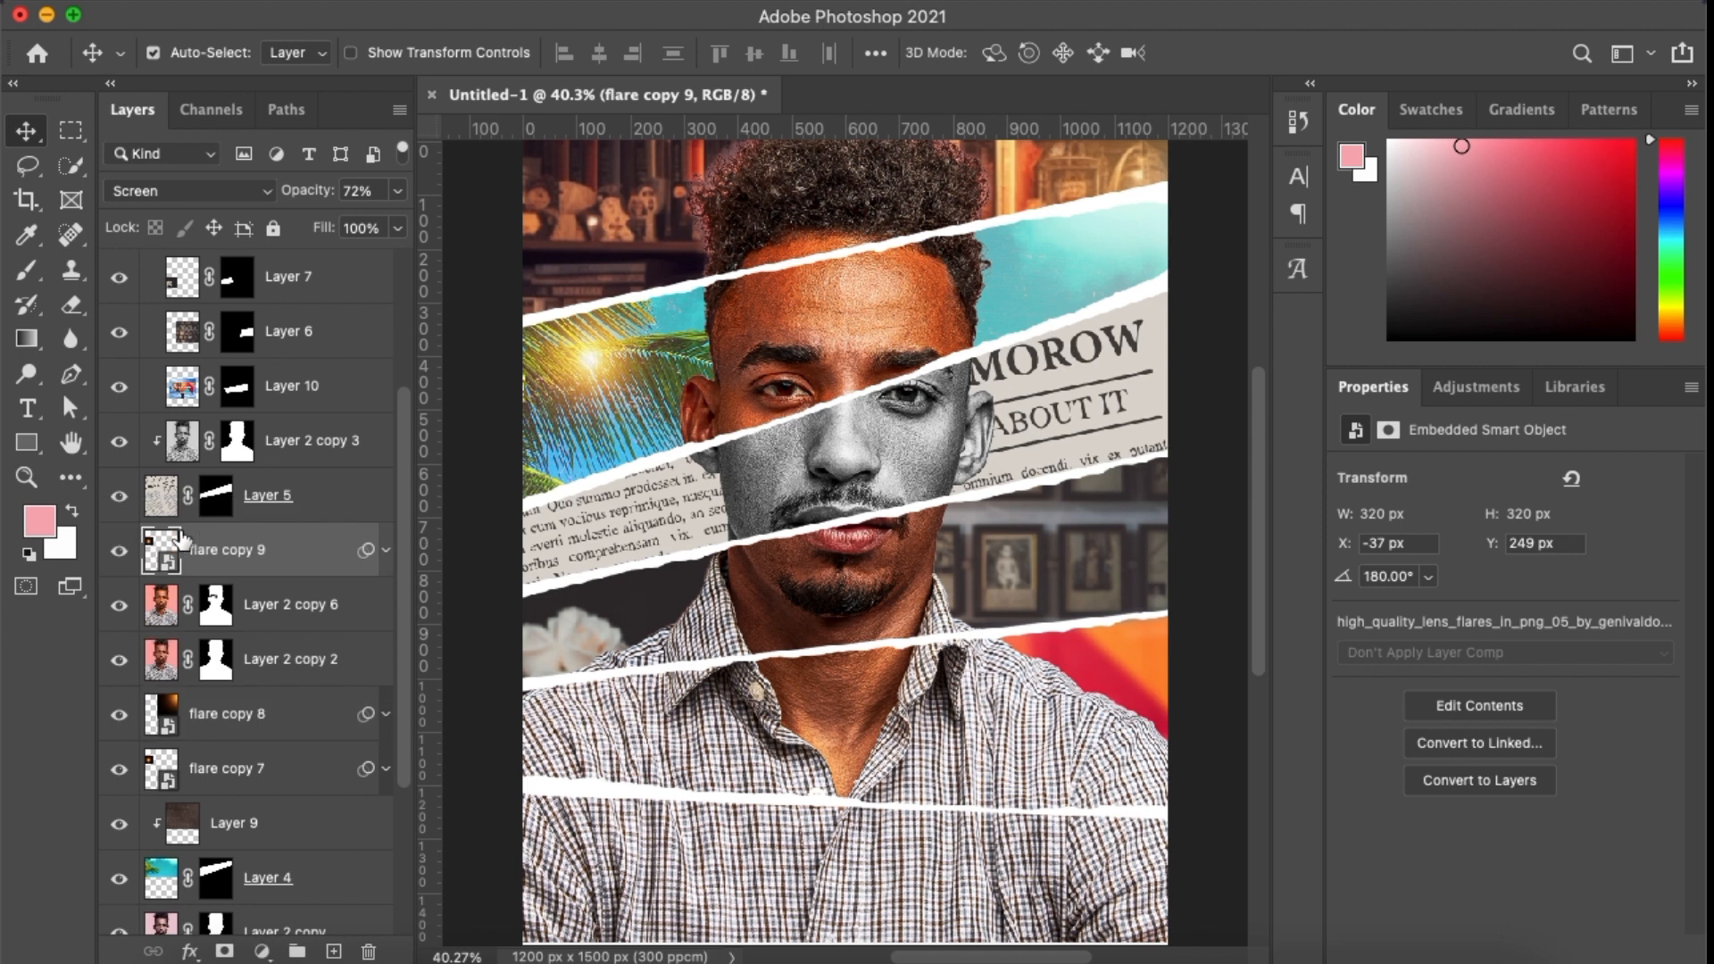
pyautogui.moveTo(609, 361); pyautogui.dragTo(982, 415)
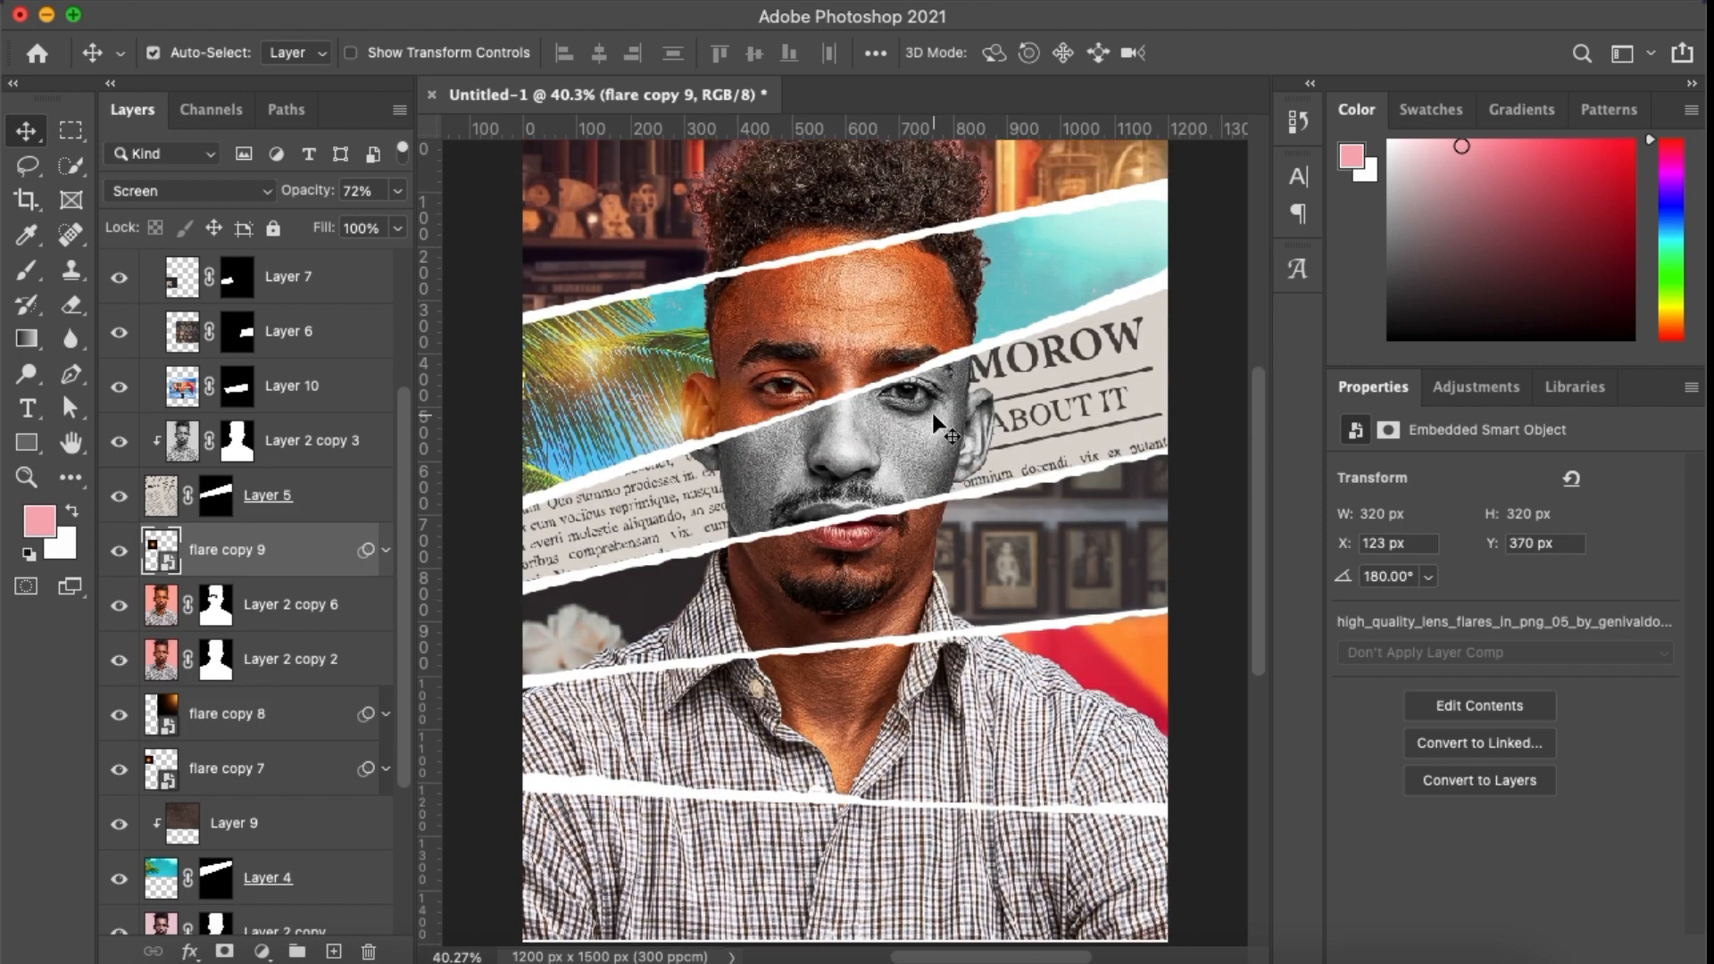
# Bring vintage-comic-style-dots-texture.jpg from the Thriller Poster folder in Finder into the poster, directly above Layer 2 copy 3
pyautogui.click(935, 426)
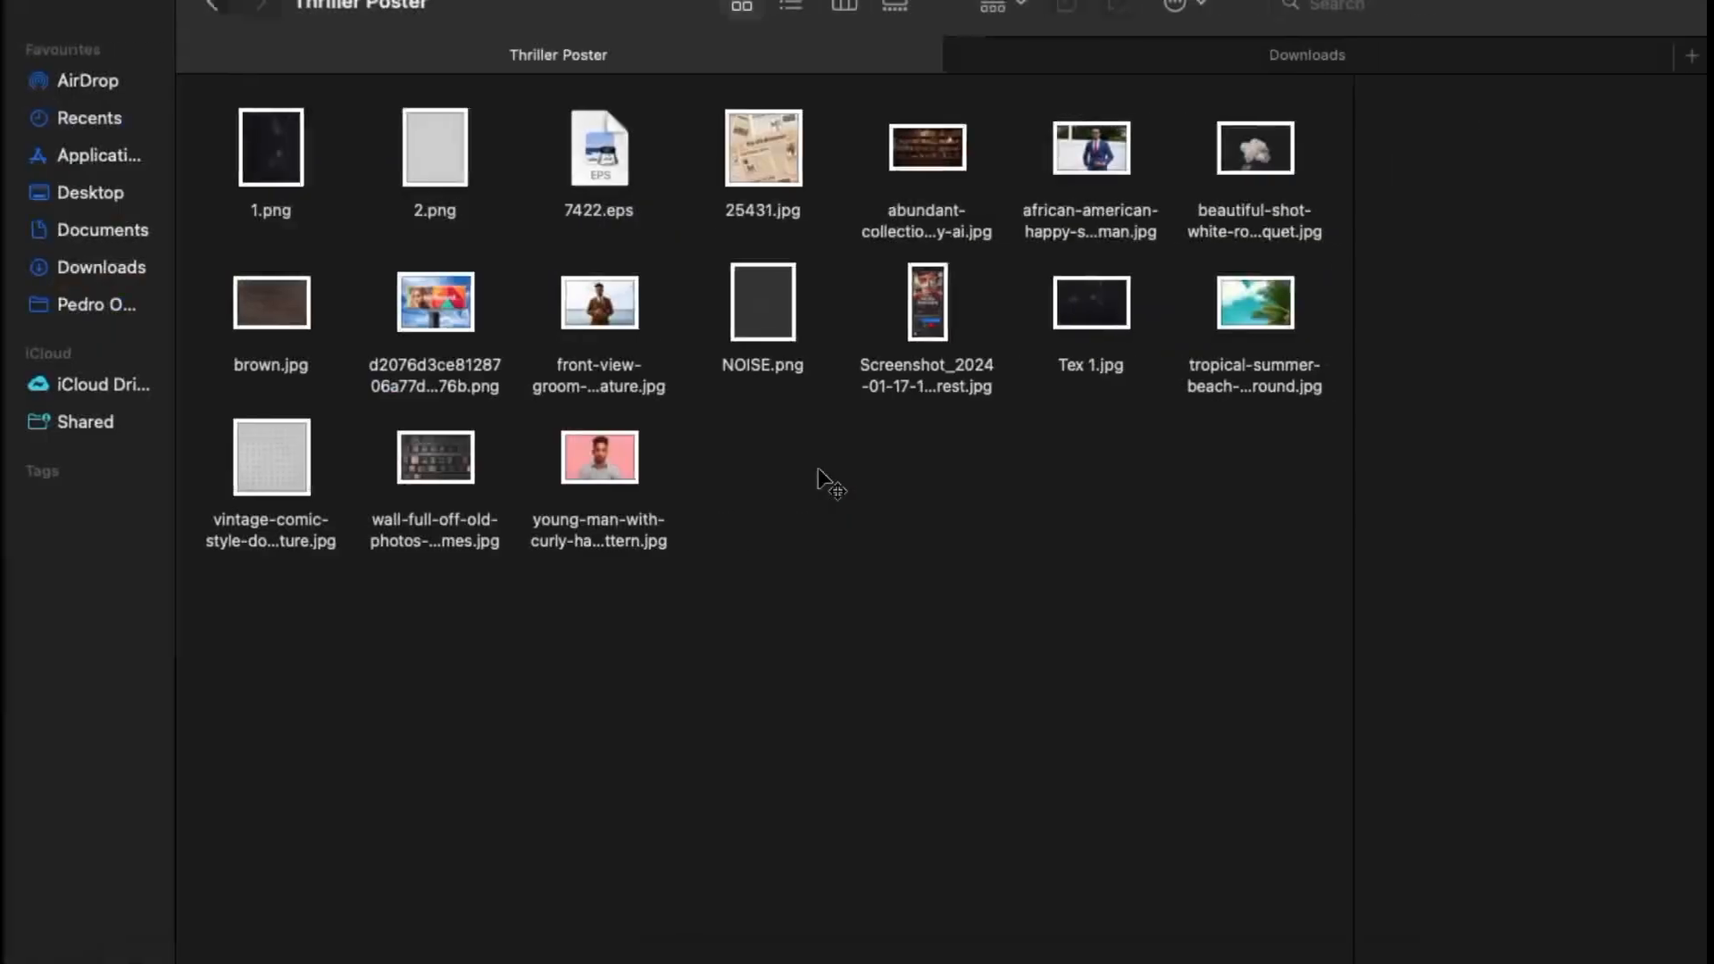
pyautogui.click(266, 458)
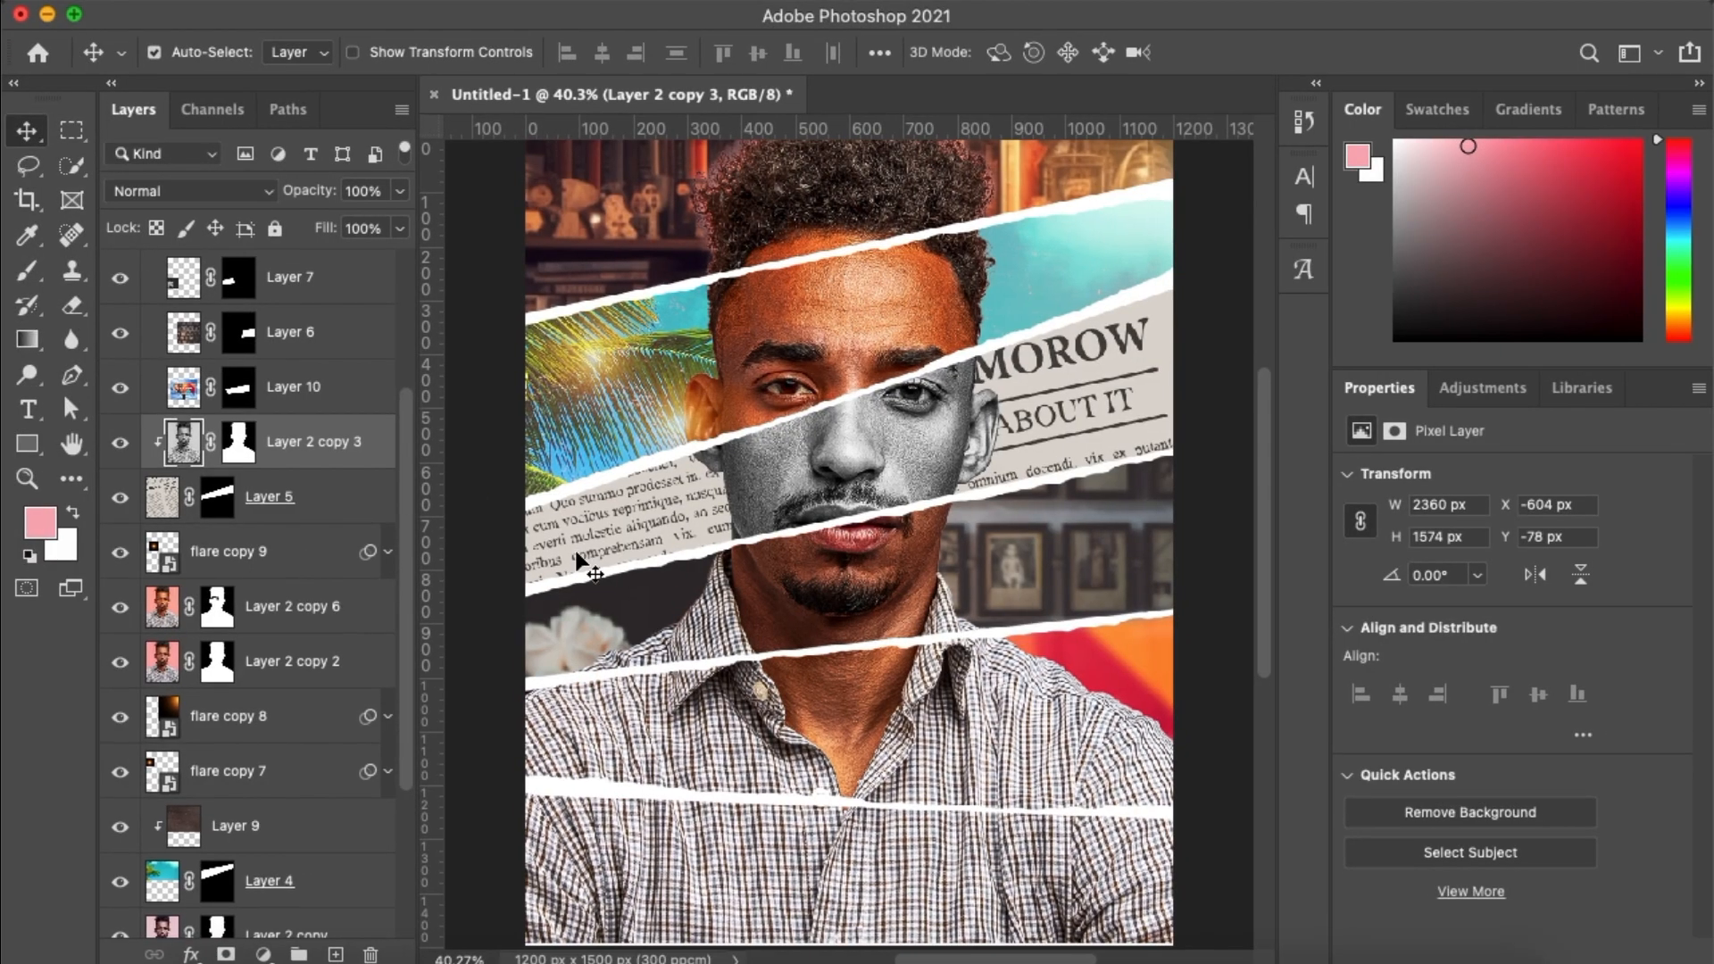
pyautogui.press('super+v')
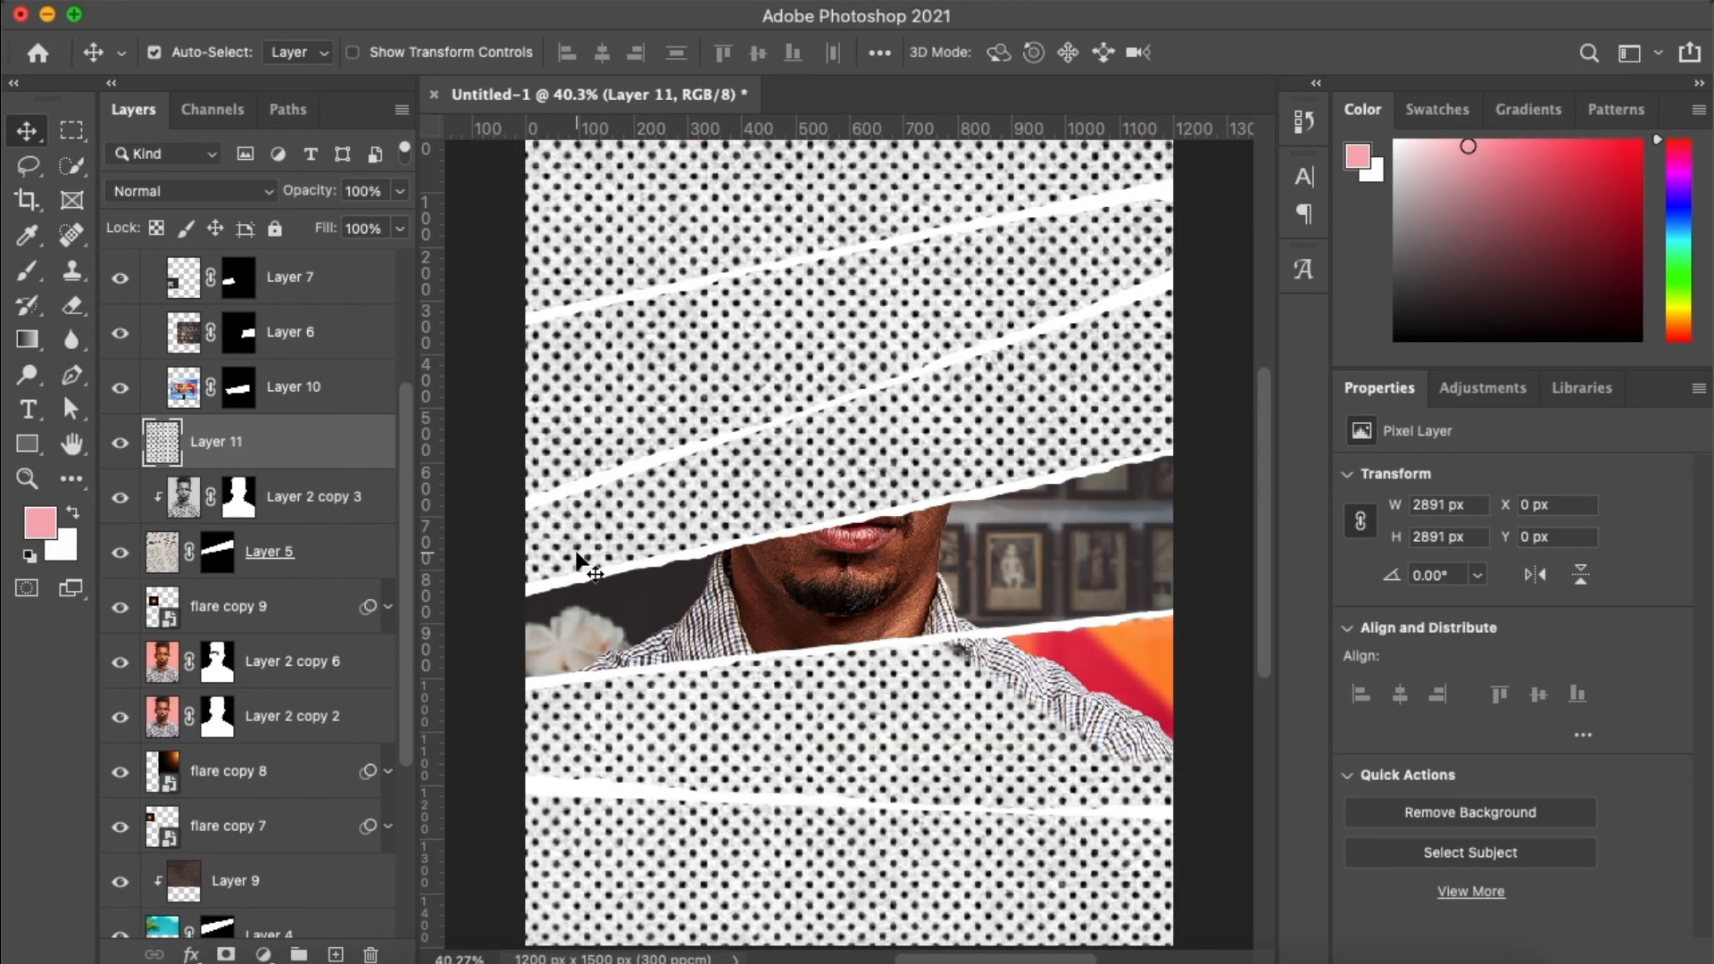
# Scale the pasted dots texture to about 42.4% so it roughly matches the poster's width
pyautogui.press('super+t')
pyautogui.scroll(-5, 841, 432)
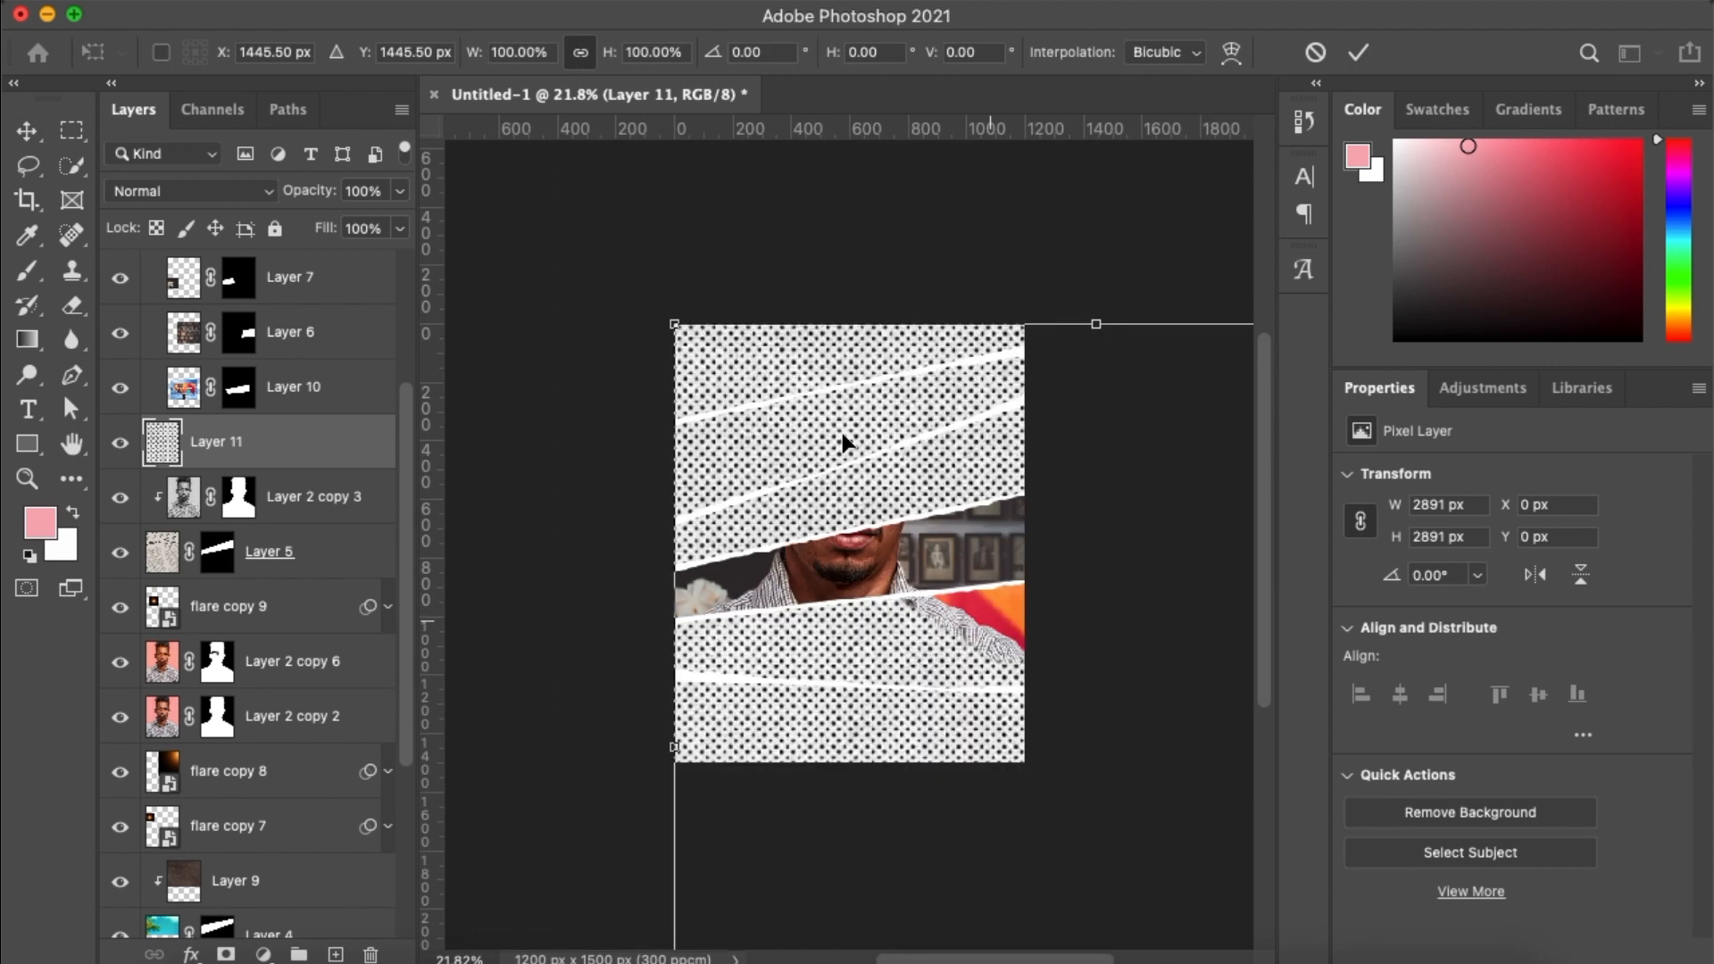
pyautogui.scroll(-3, 843, 432)
pyautogui.moveTo(1111, 794); pyautogui.dragTo(885, 536)
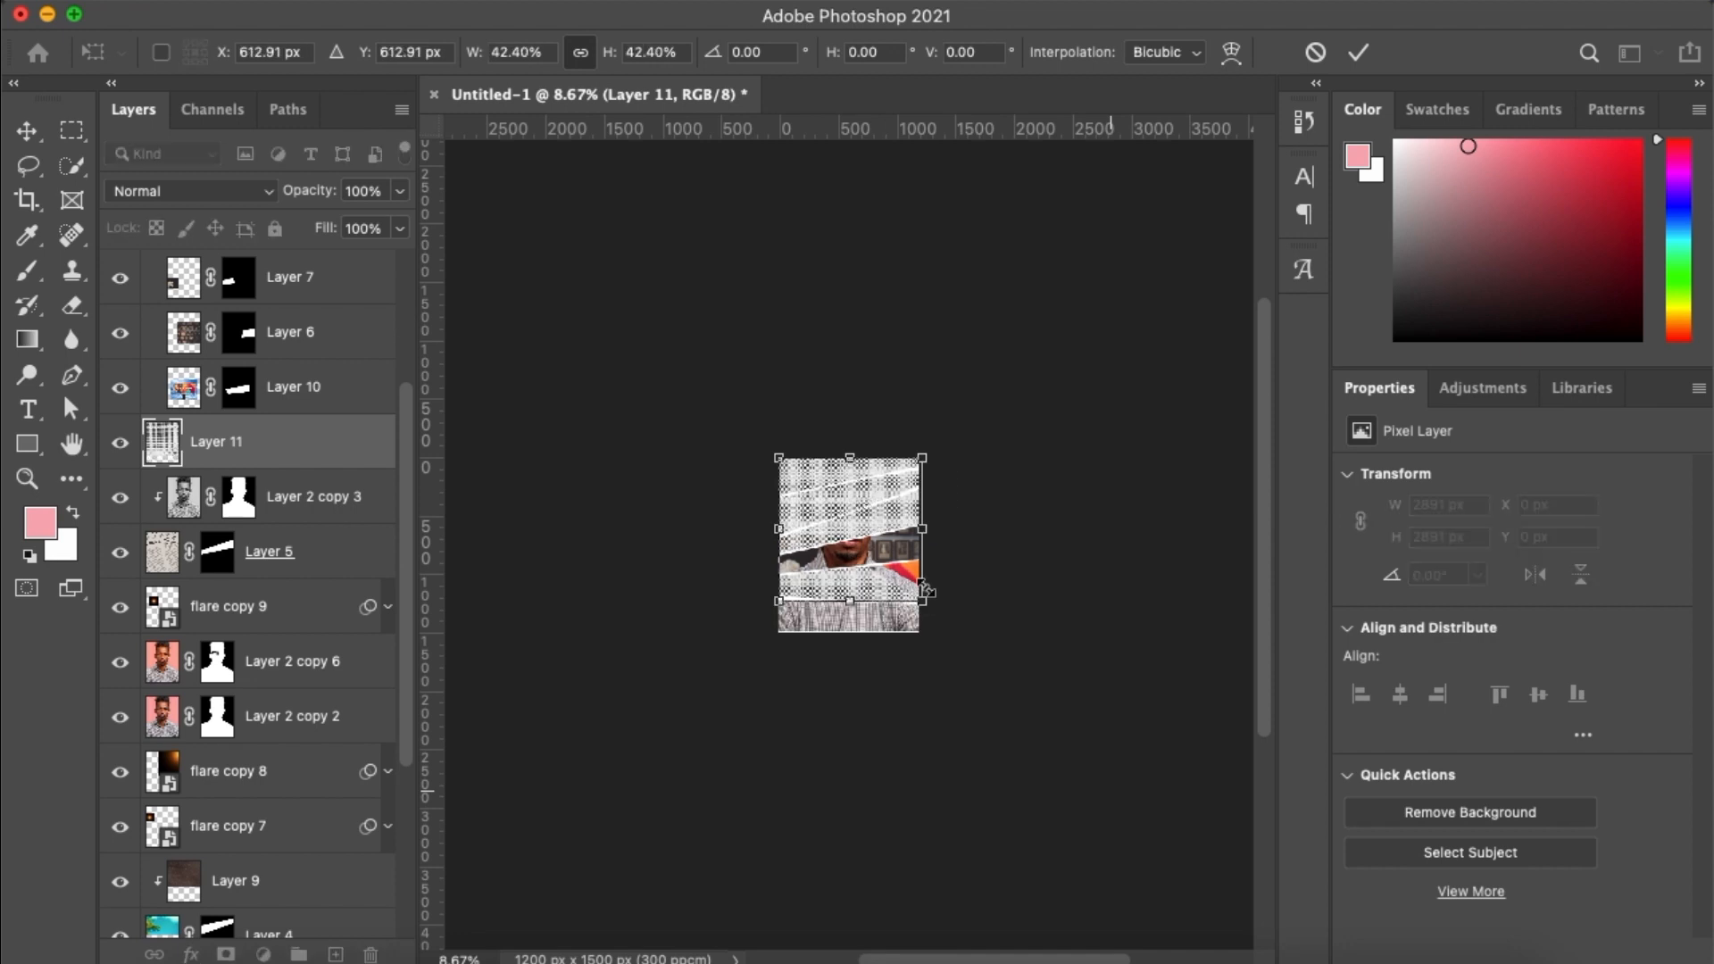
pyautogui.press('Return')
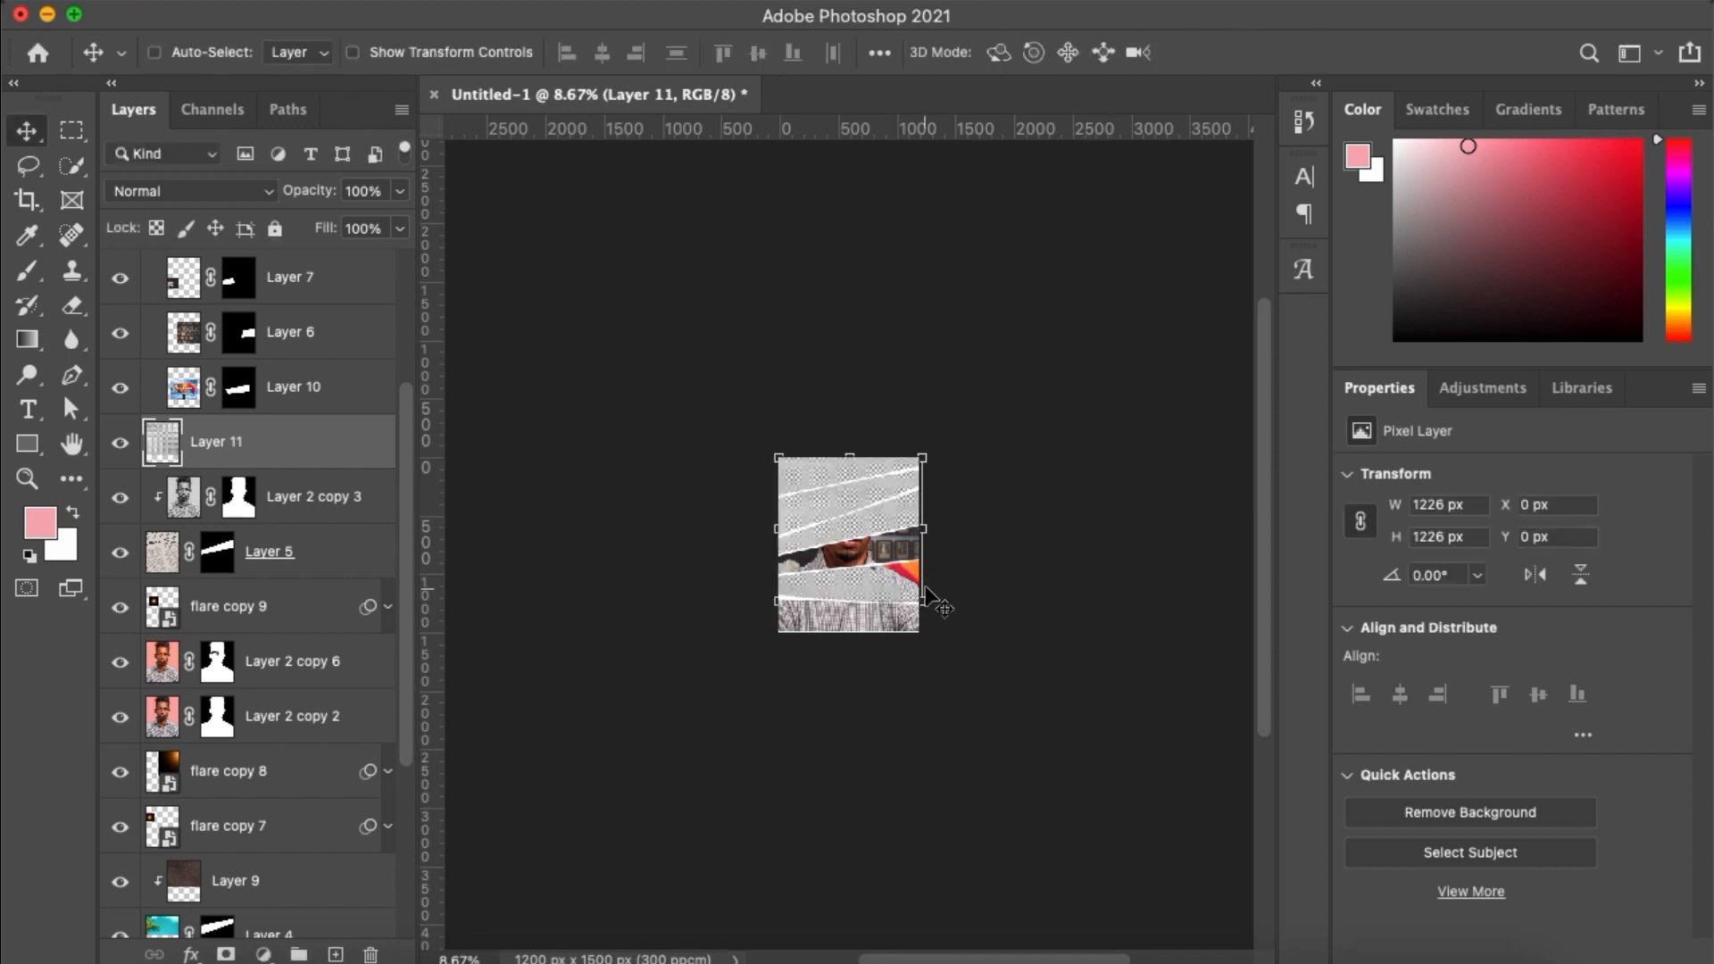
pyautogui.press('super+0')
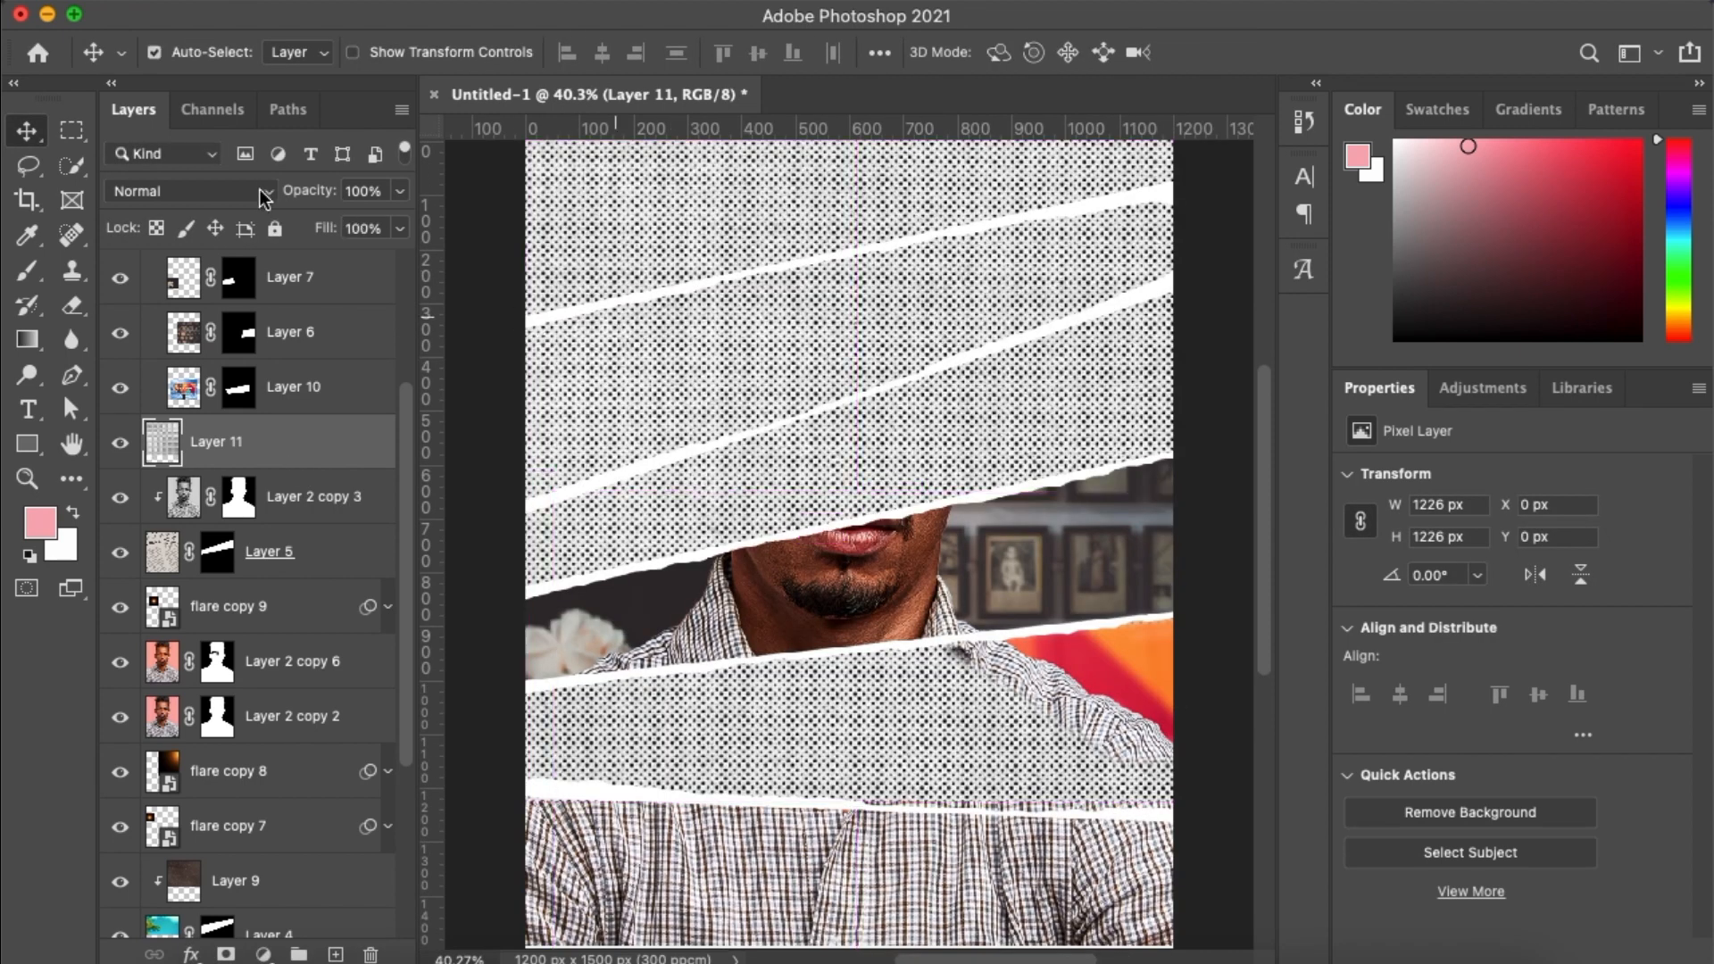
# Set the dots texture's blend mode to Multiply and its opacity to 46%
pyautogui.click(265, 198)
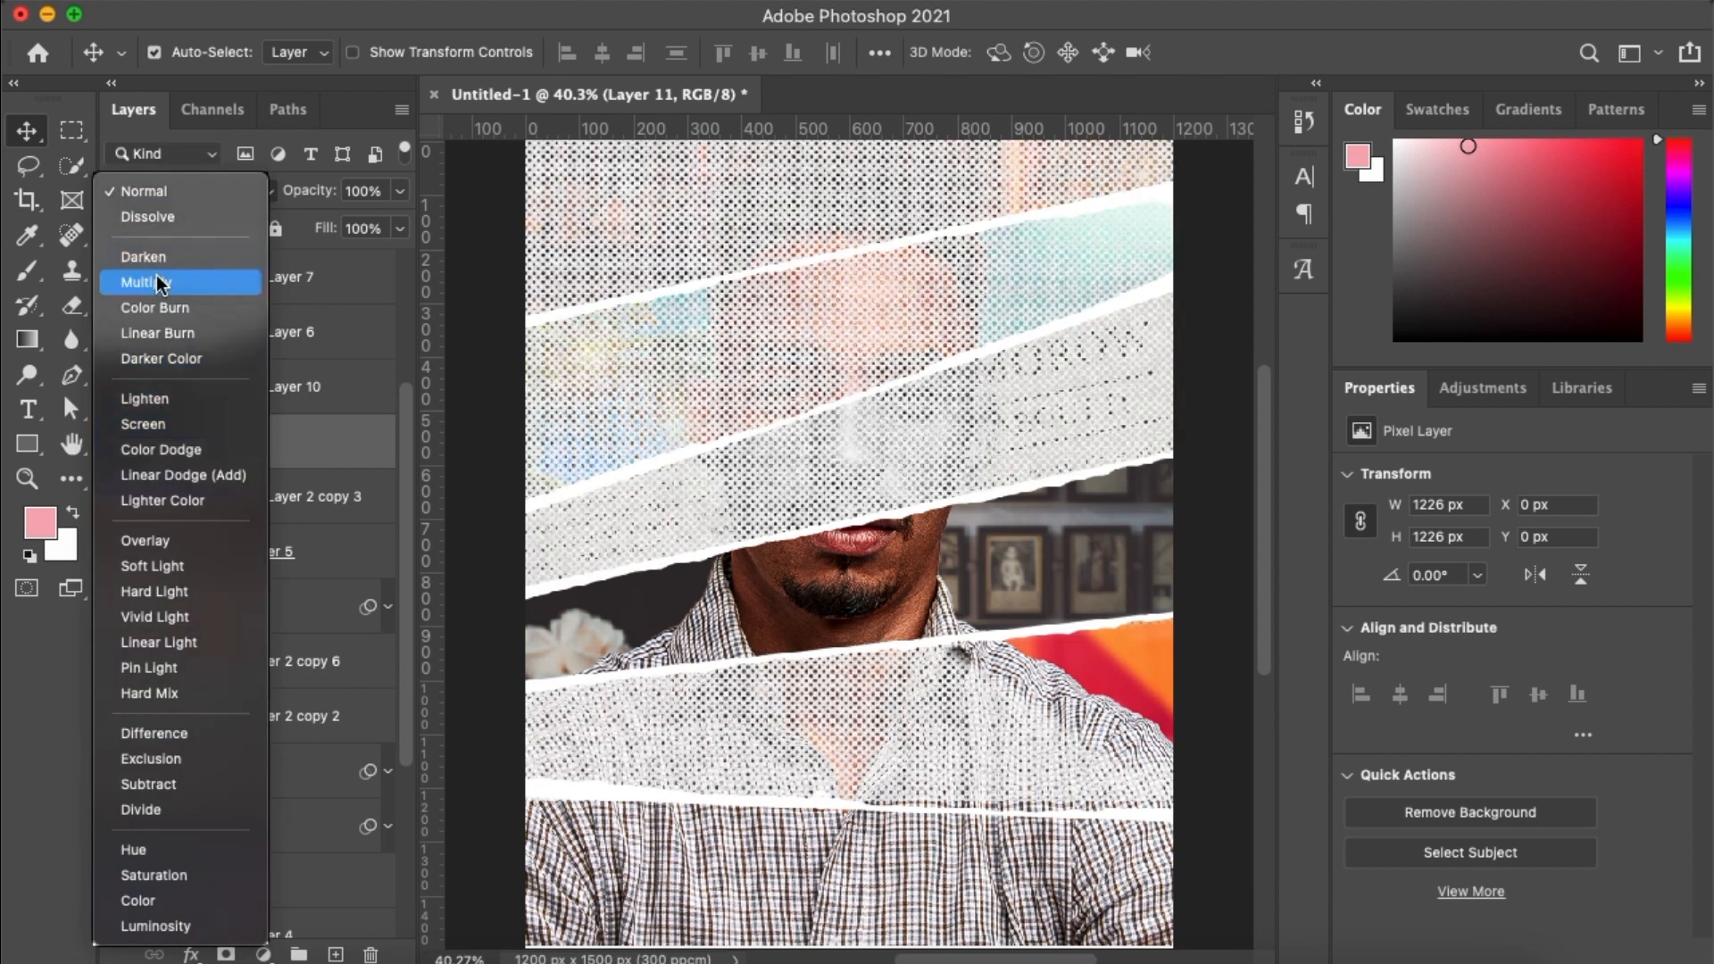
pyautogui.click(157, 283)
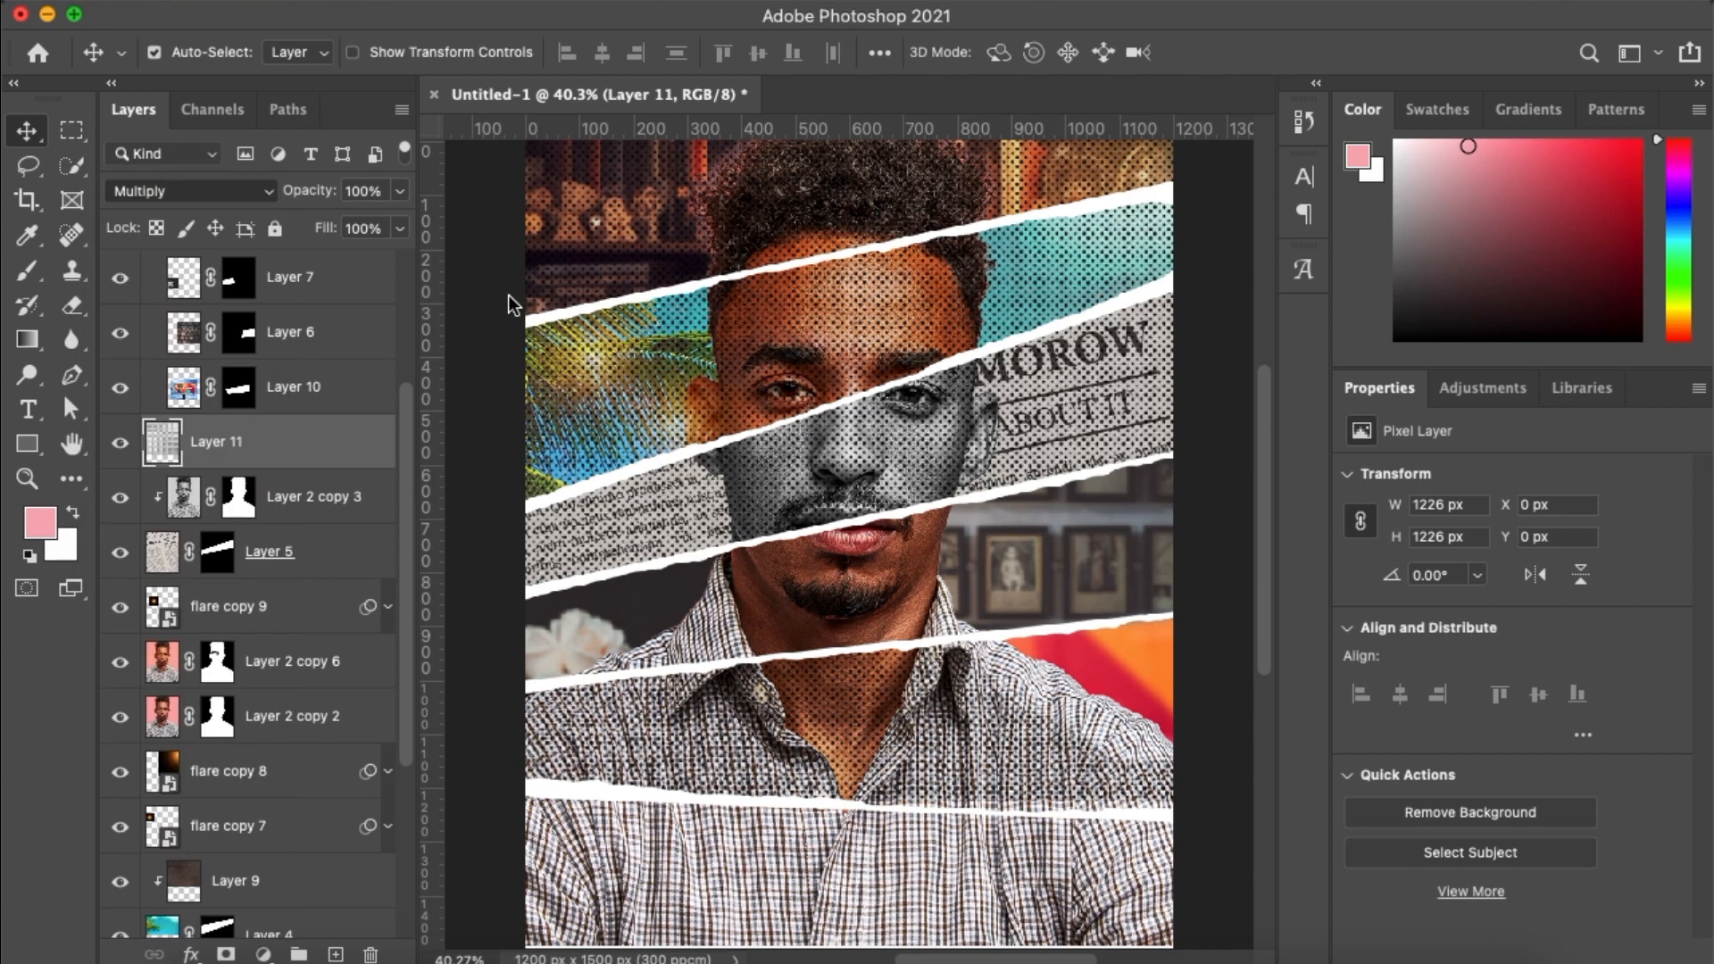
pyautogui.click(399, 191)
pyautogui.click(345, 223)
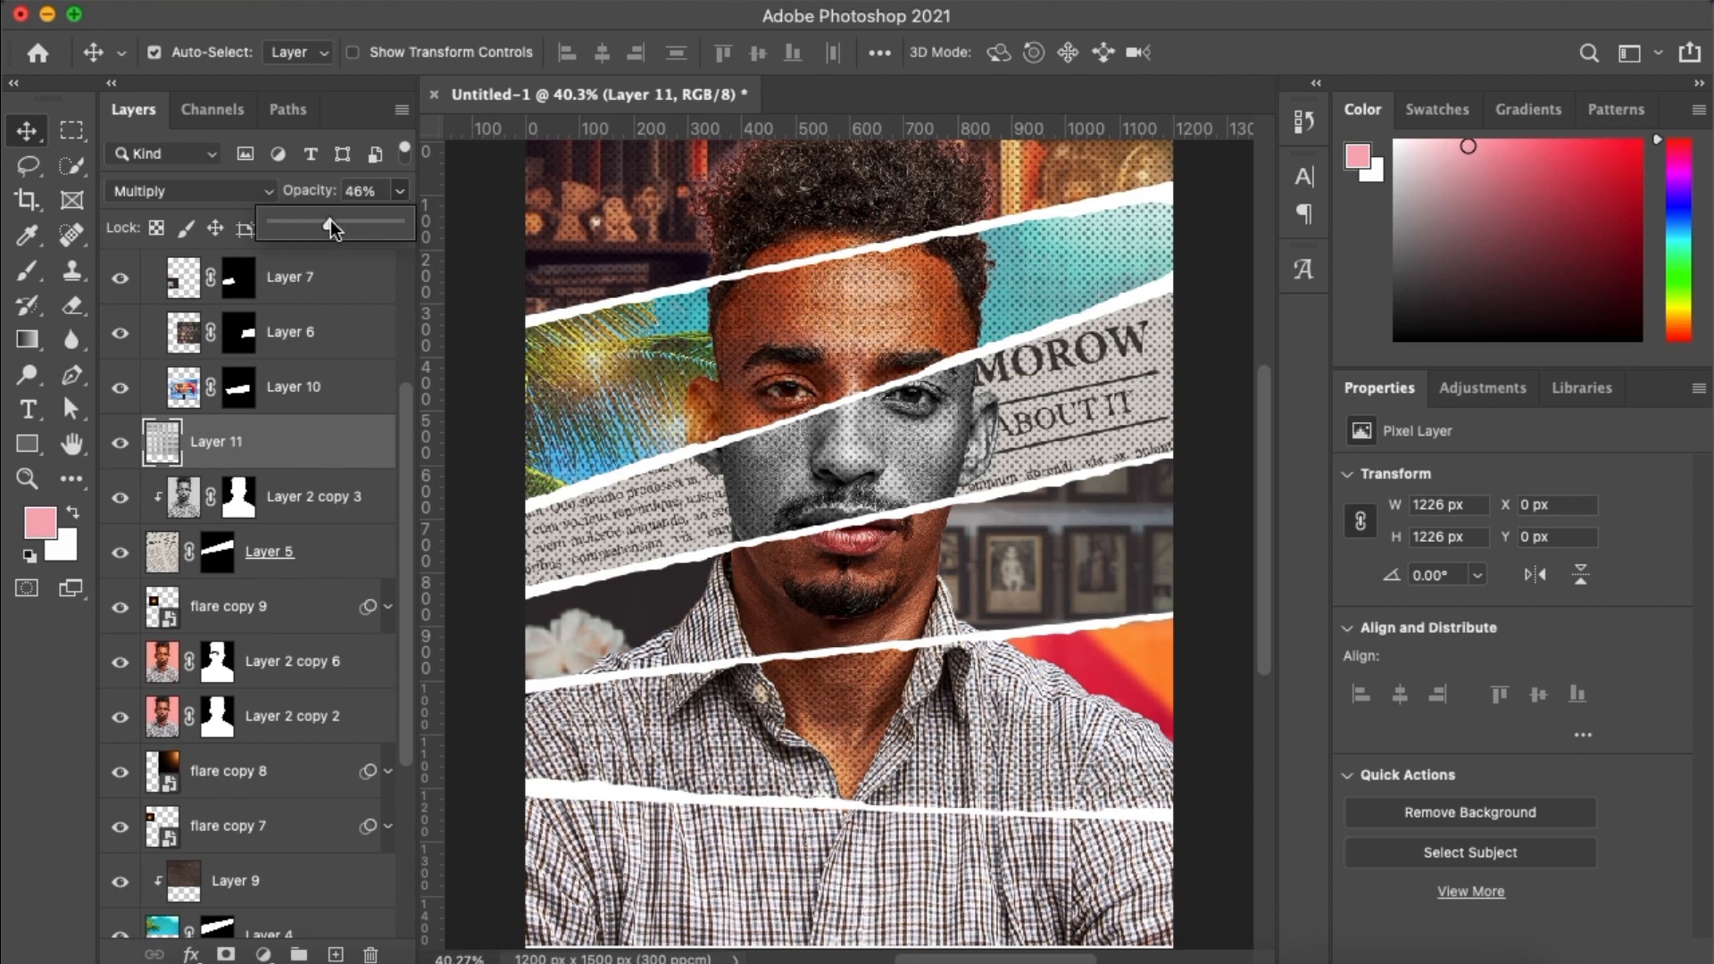
pyautogui.click(1298, 427)
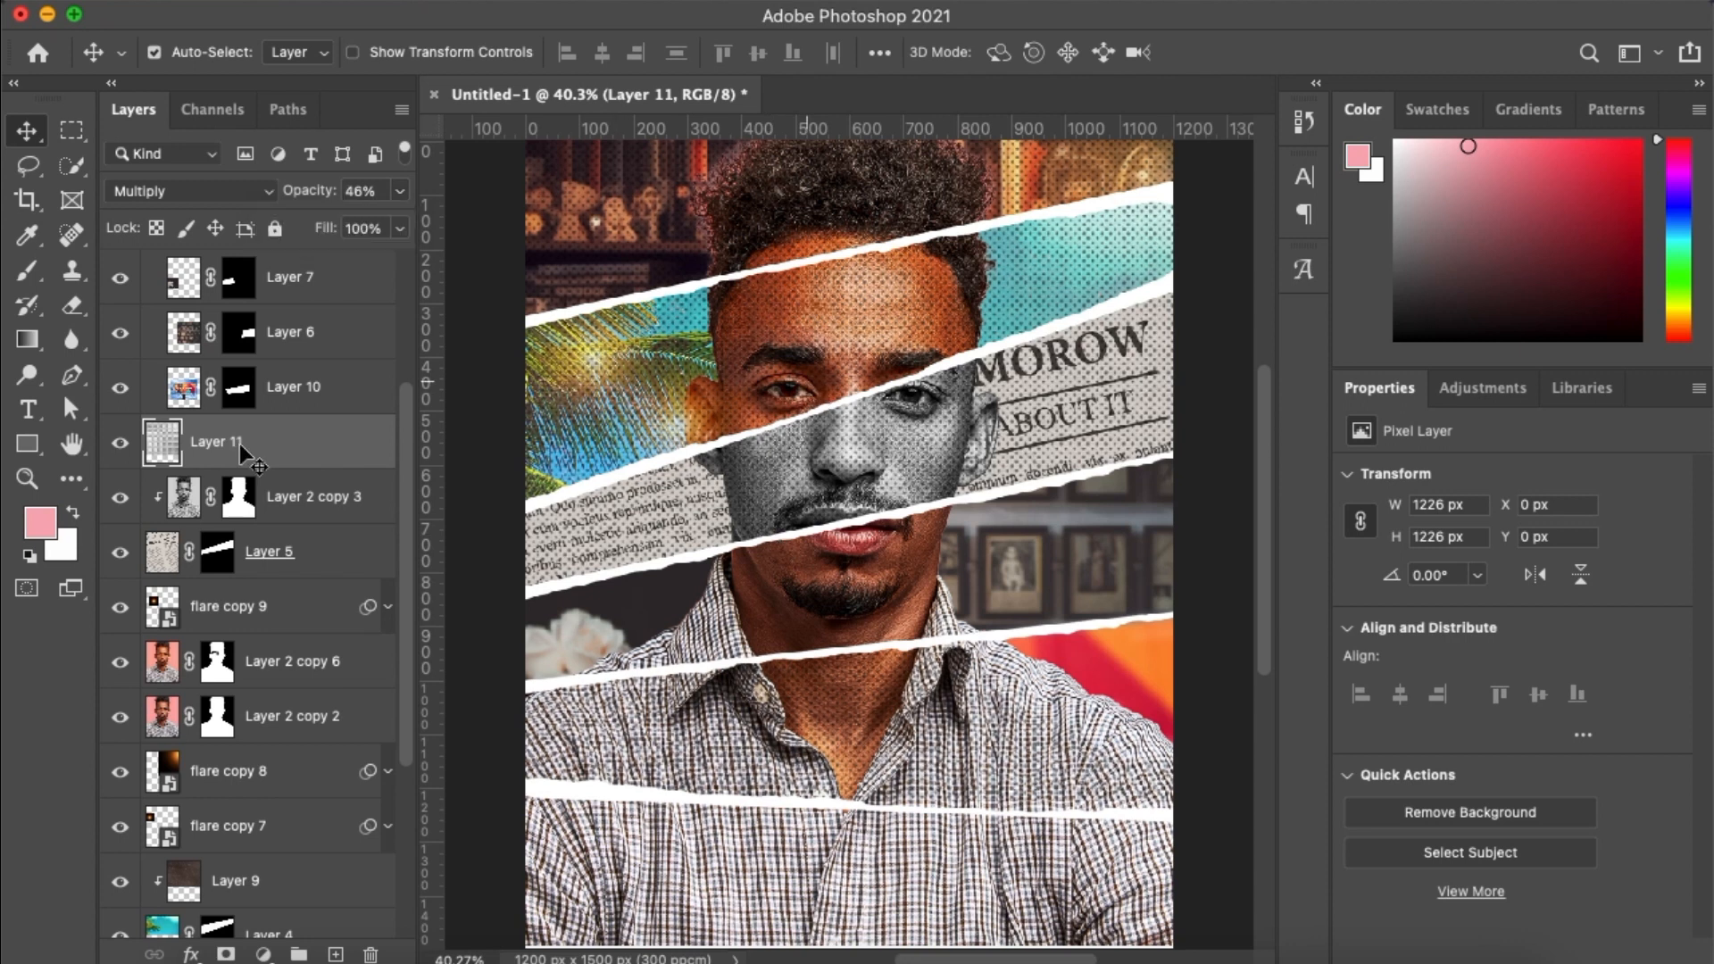
# Clip the dots texture to the newspaper strip and place a duplicate of it between Layer 2 copy 3 and Layer 5
pyautogui.hotkey('ctrl', 'alt', 'g')
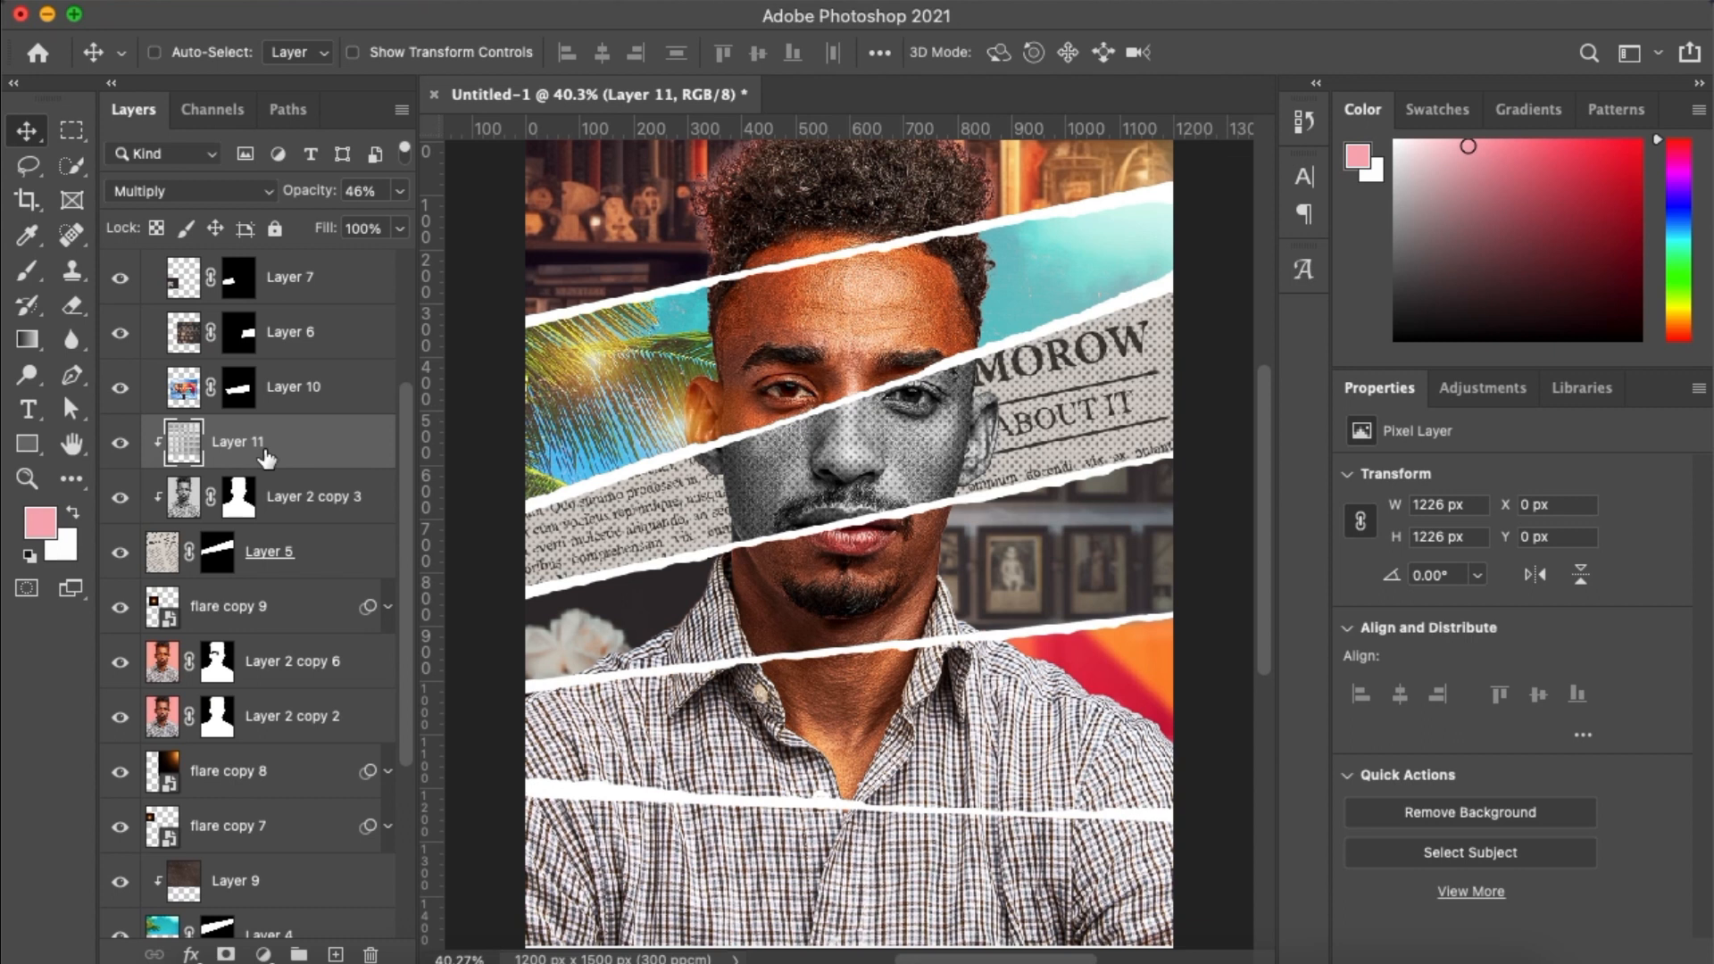
pyautogui.hotkey('ctrl', 'j')
pyautogui.moveTo(265, 451); pyautogui.dragTo(213, 580)
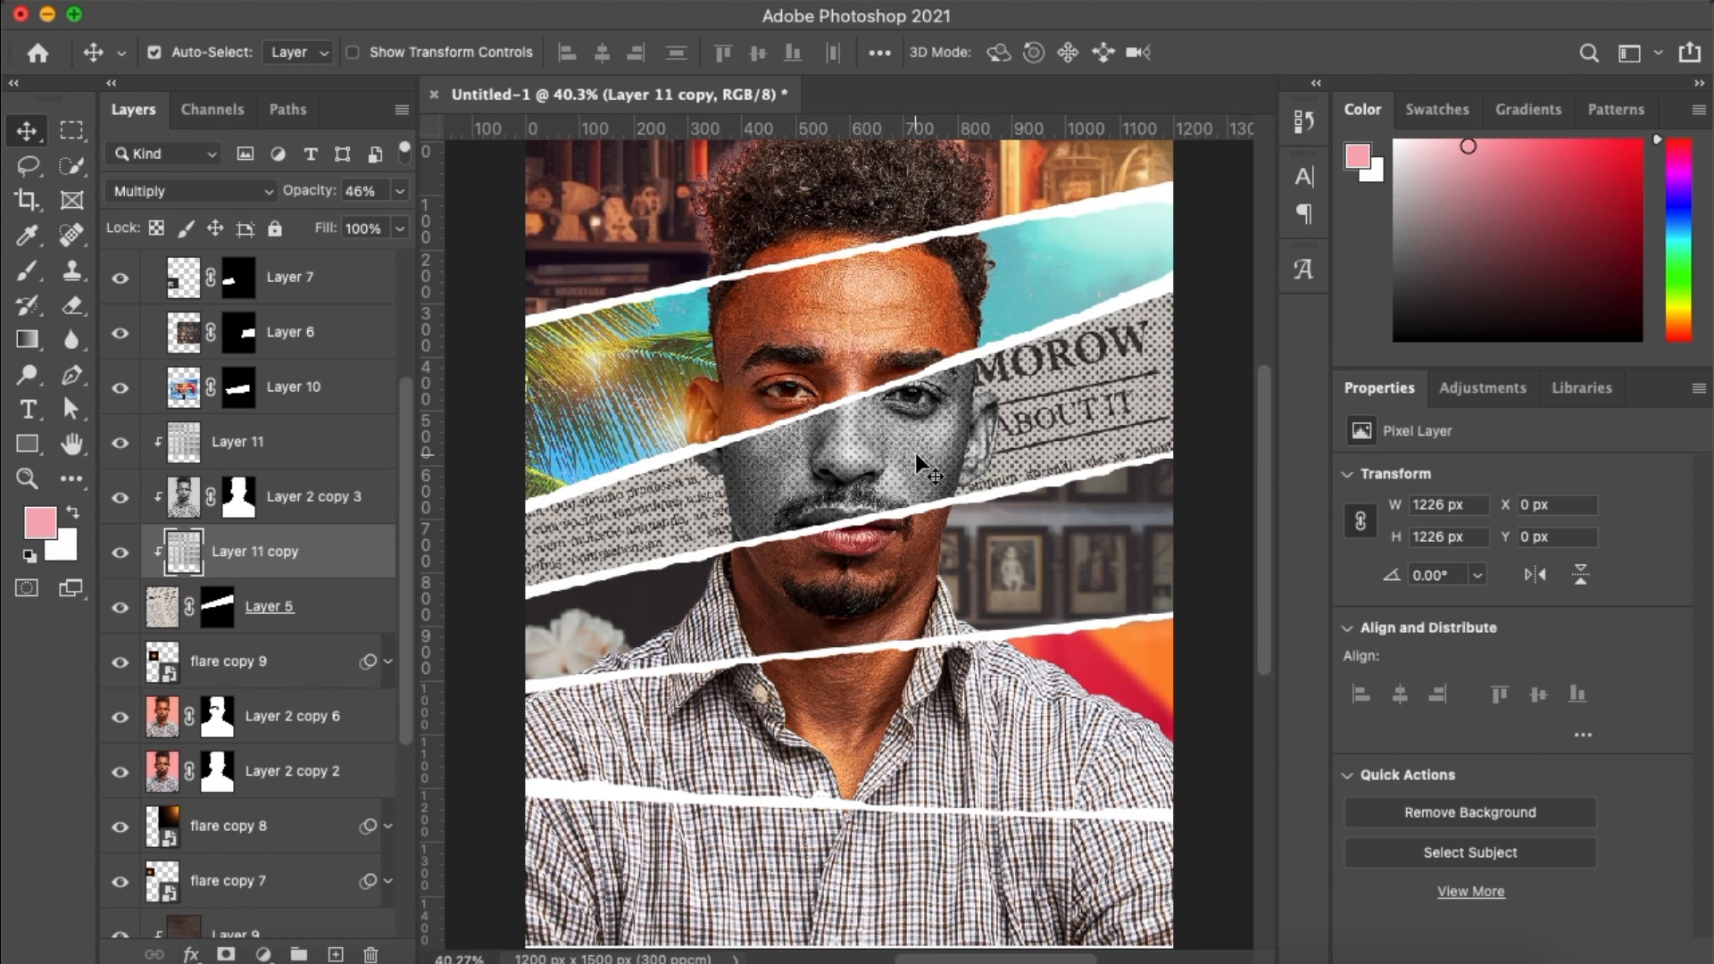
# Reduce the opacity of both dots texture layers, Layer 11 and Layer 11 copy, to 30%
pyautogui.keyDown('ctrl'); pyautogui.click(308, 451); pyautogui.keyUp('ctrl')
pyautogui.click(399, 191)
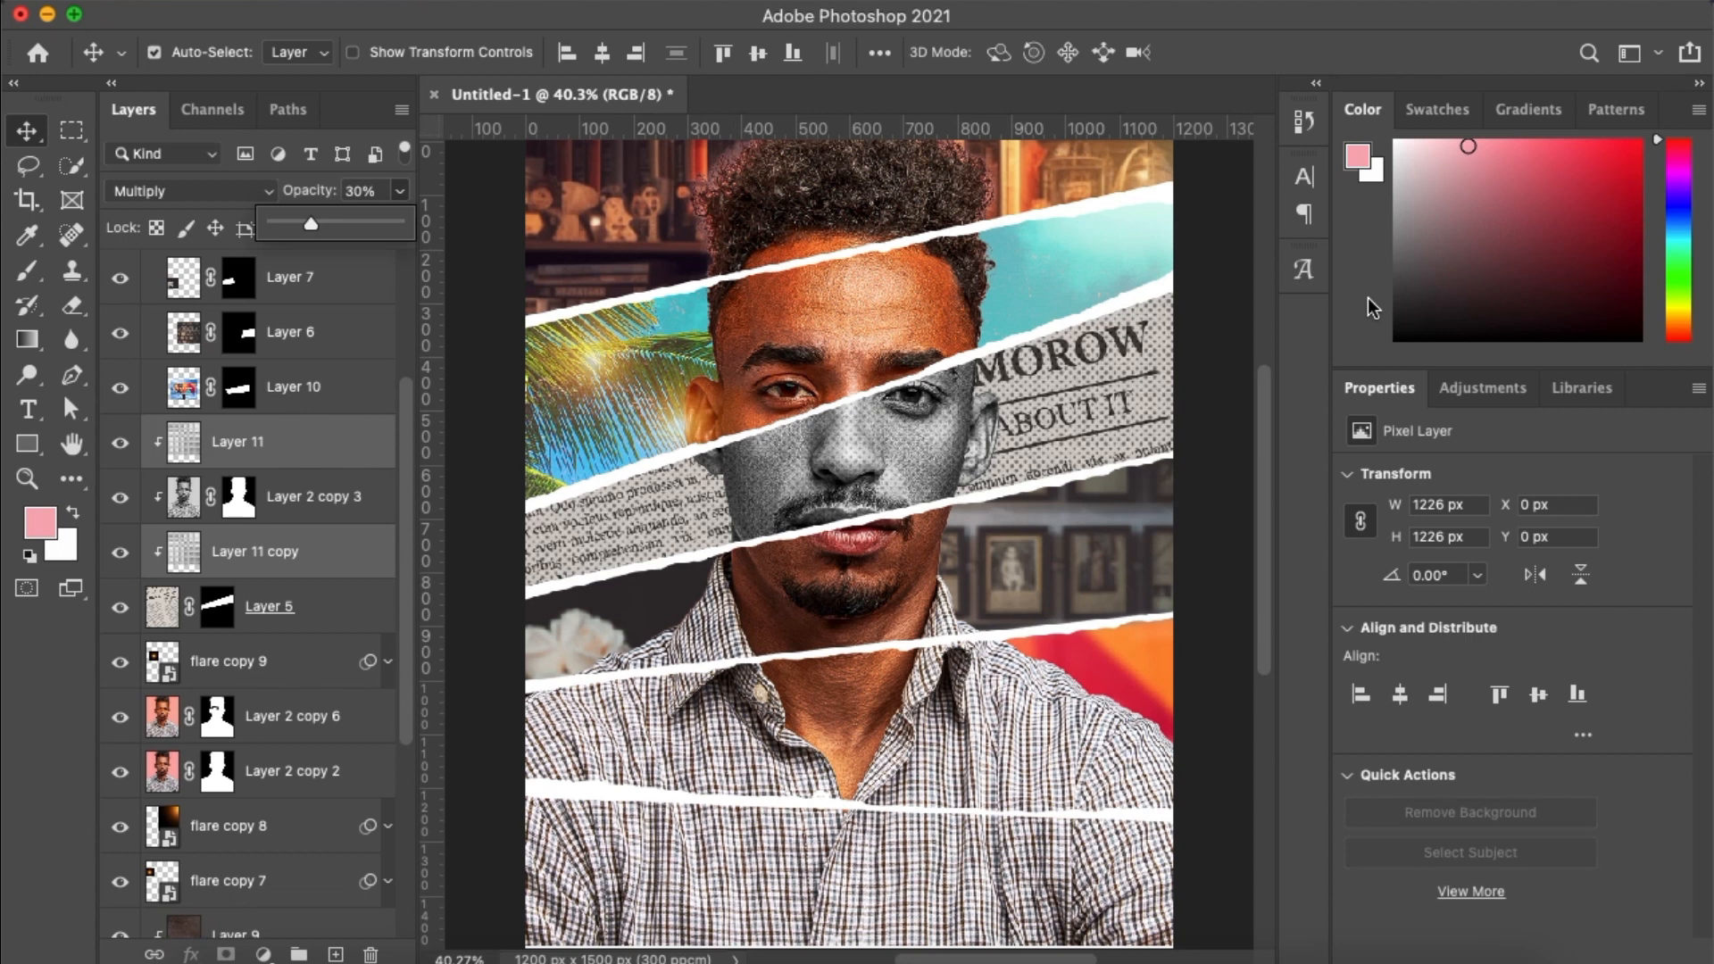
pyautogui.click(1311, 318)
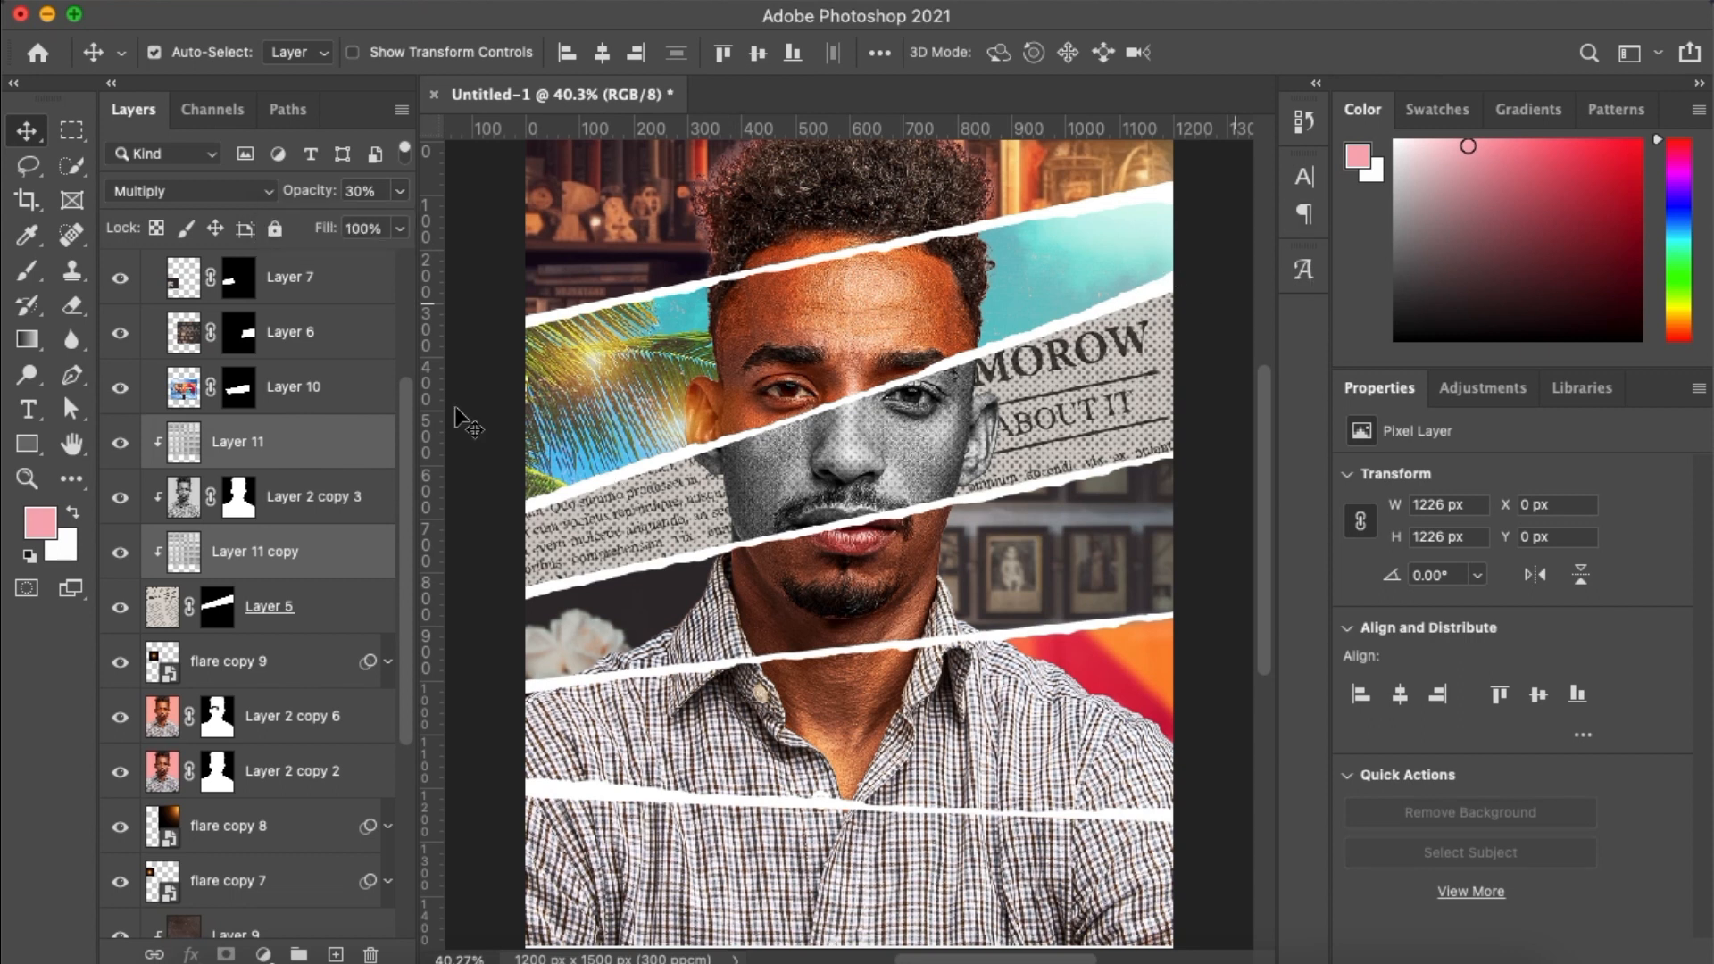
# Copy NOISE.png from the Thriller Poster folder in Finder and paste it into the poster above the Torn Effect group
pyautogui.click(351, 444)
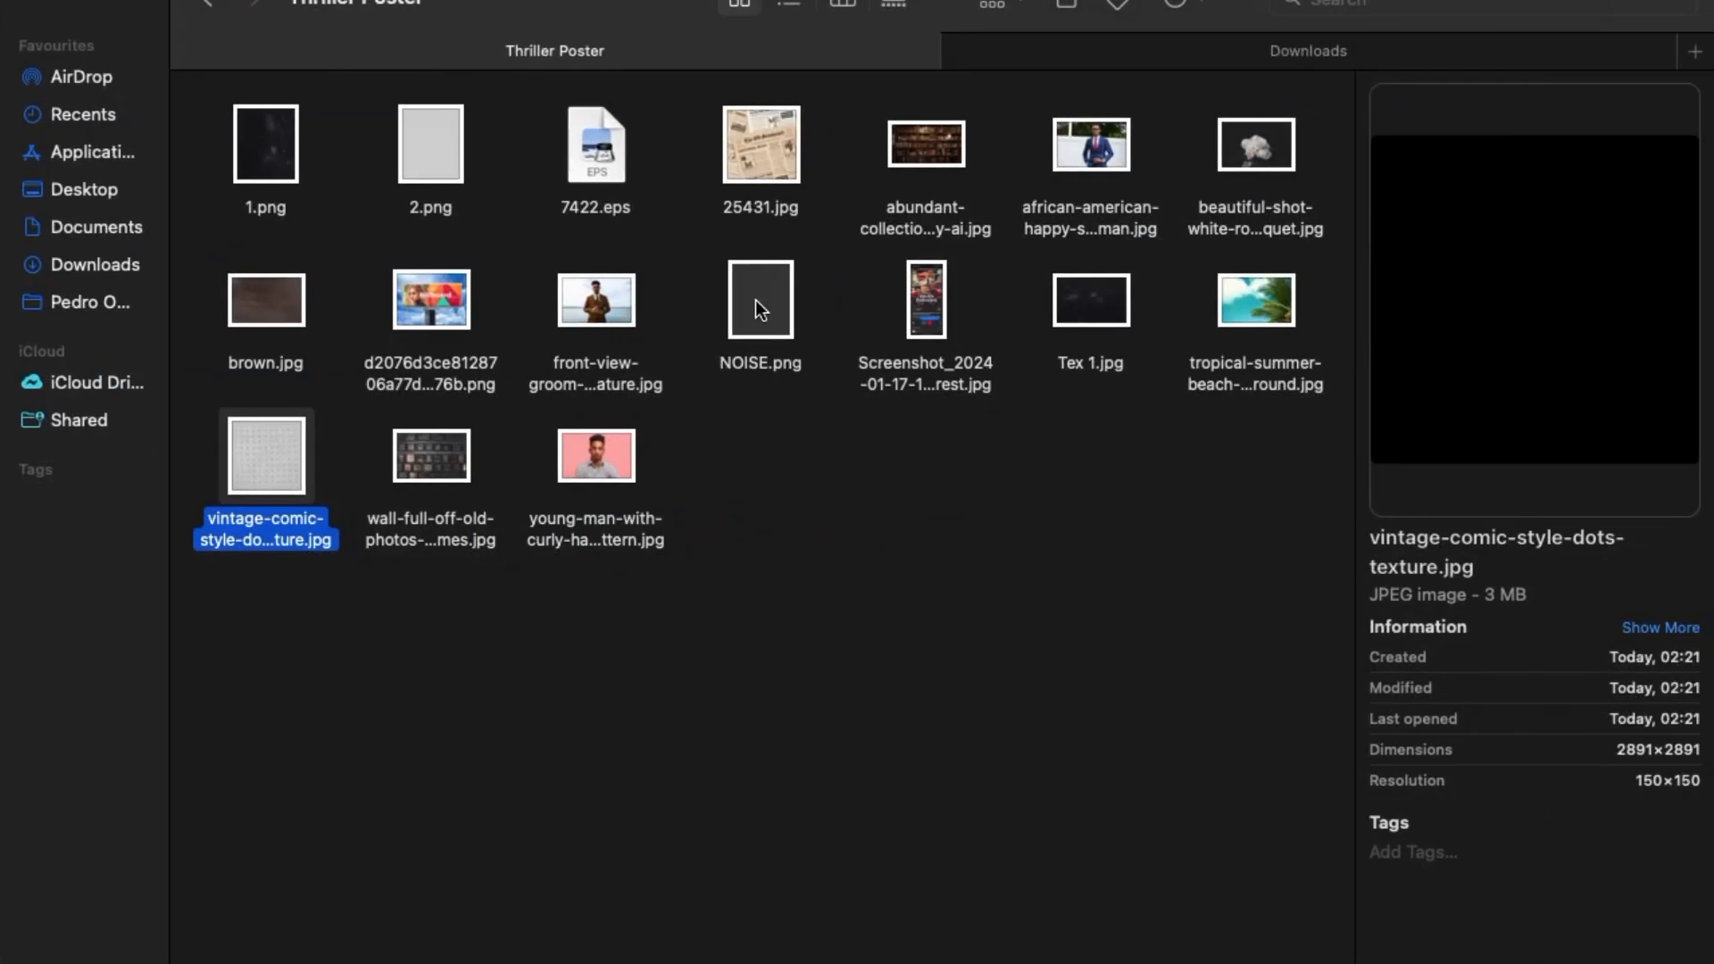
pyautogui.click(756, 300)
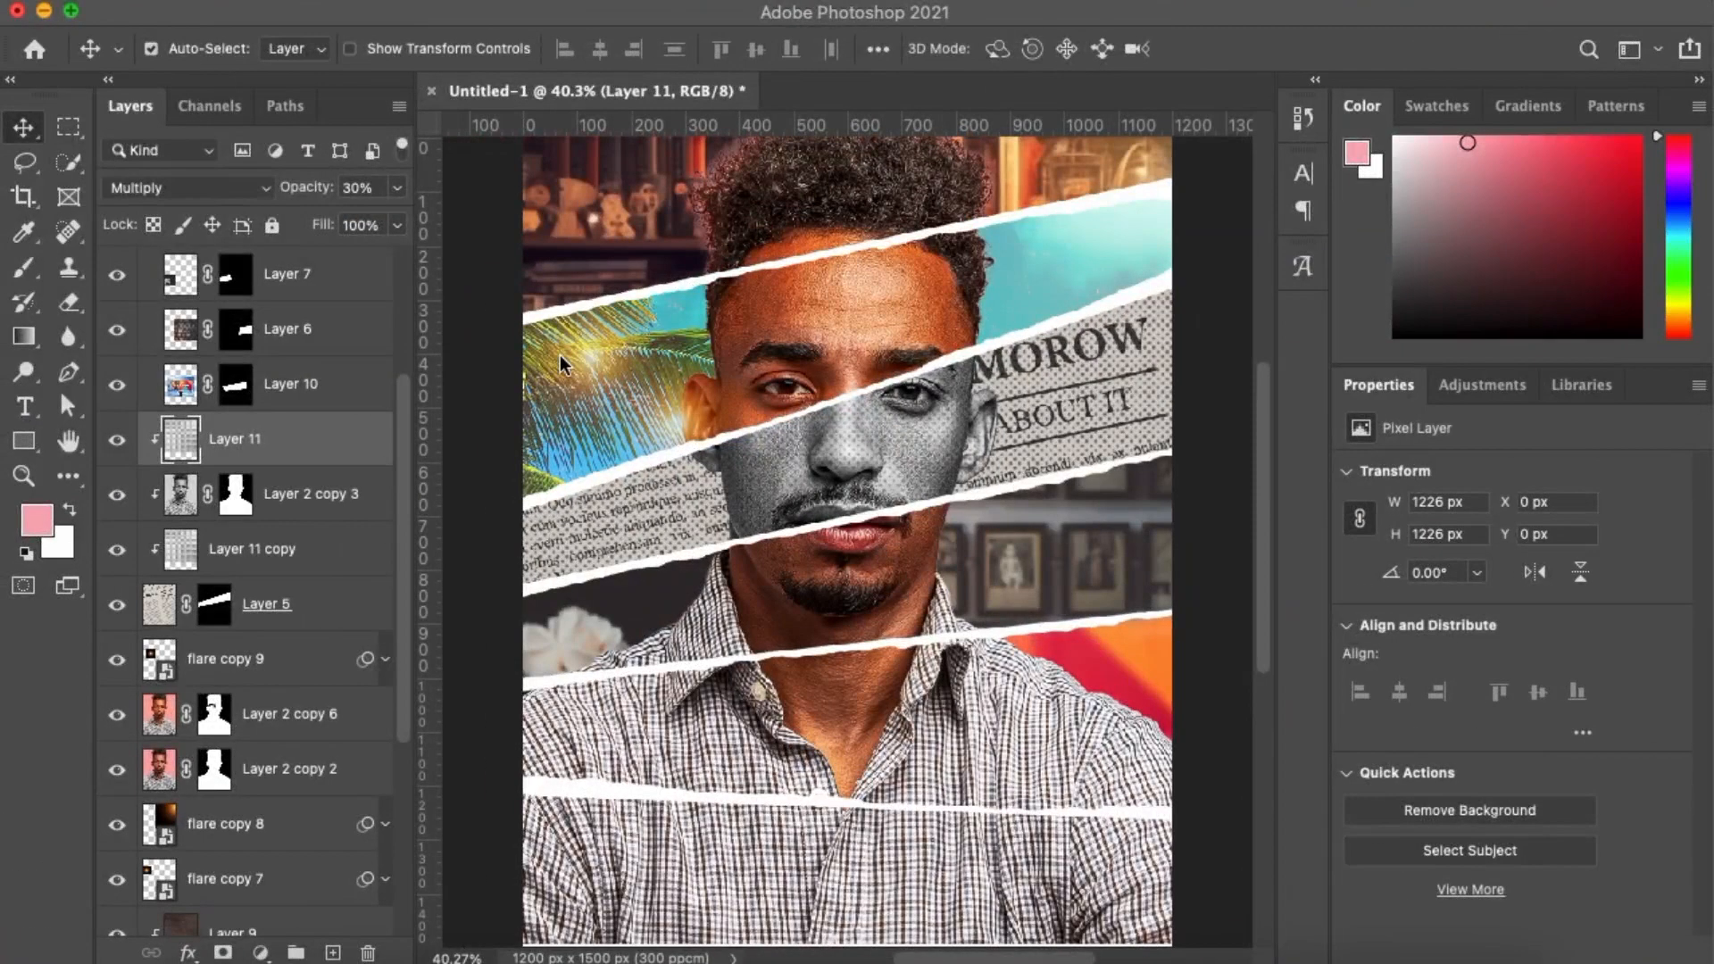
pyautogui.scroll(3, 350, 378)
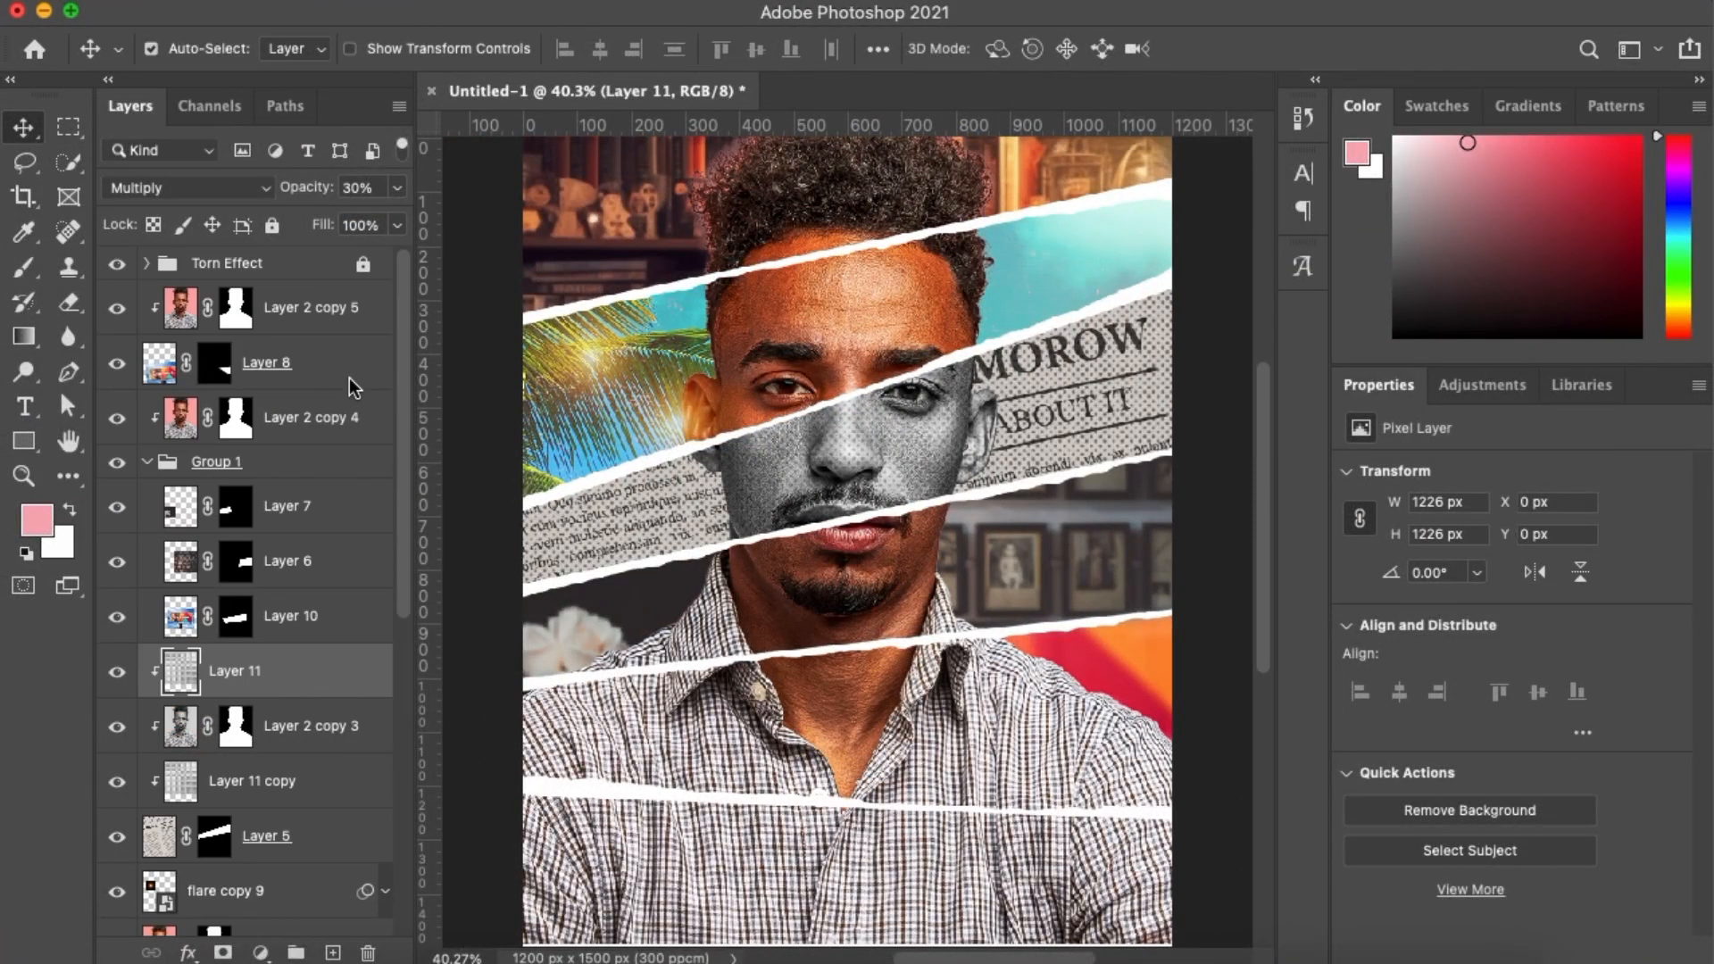
pyautogui.click(287, 282)
pyautogui.press('super+v')
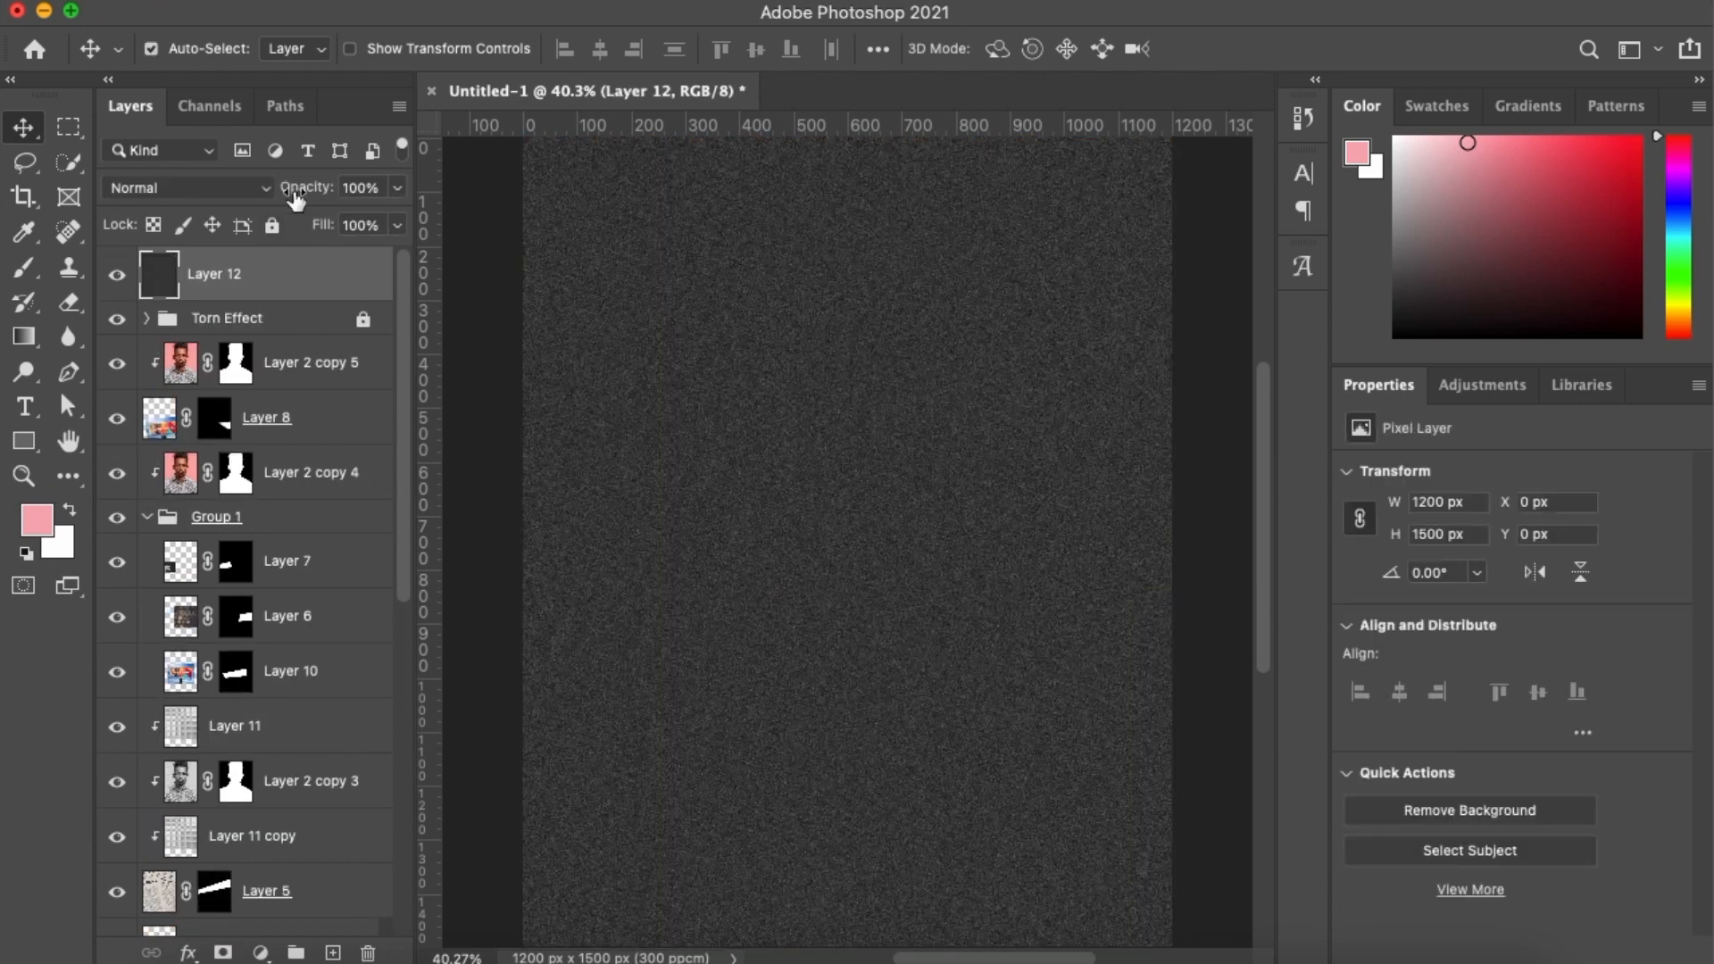
# Set the noise layer's blend mode to Screen and its opacity to 51%, and lock the layer
pyautogui.click(179, 188)
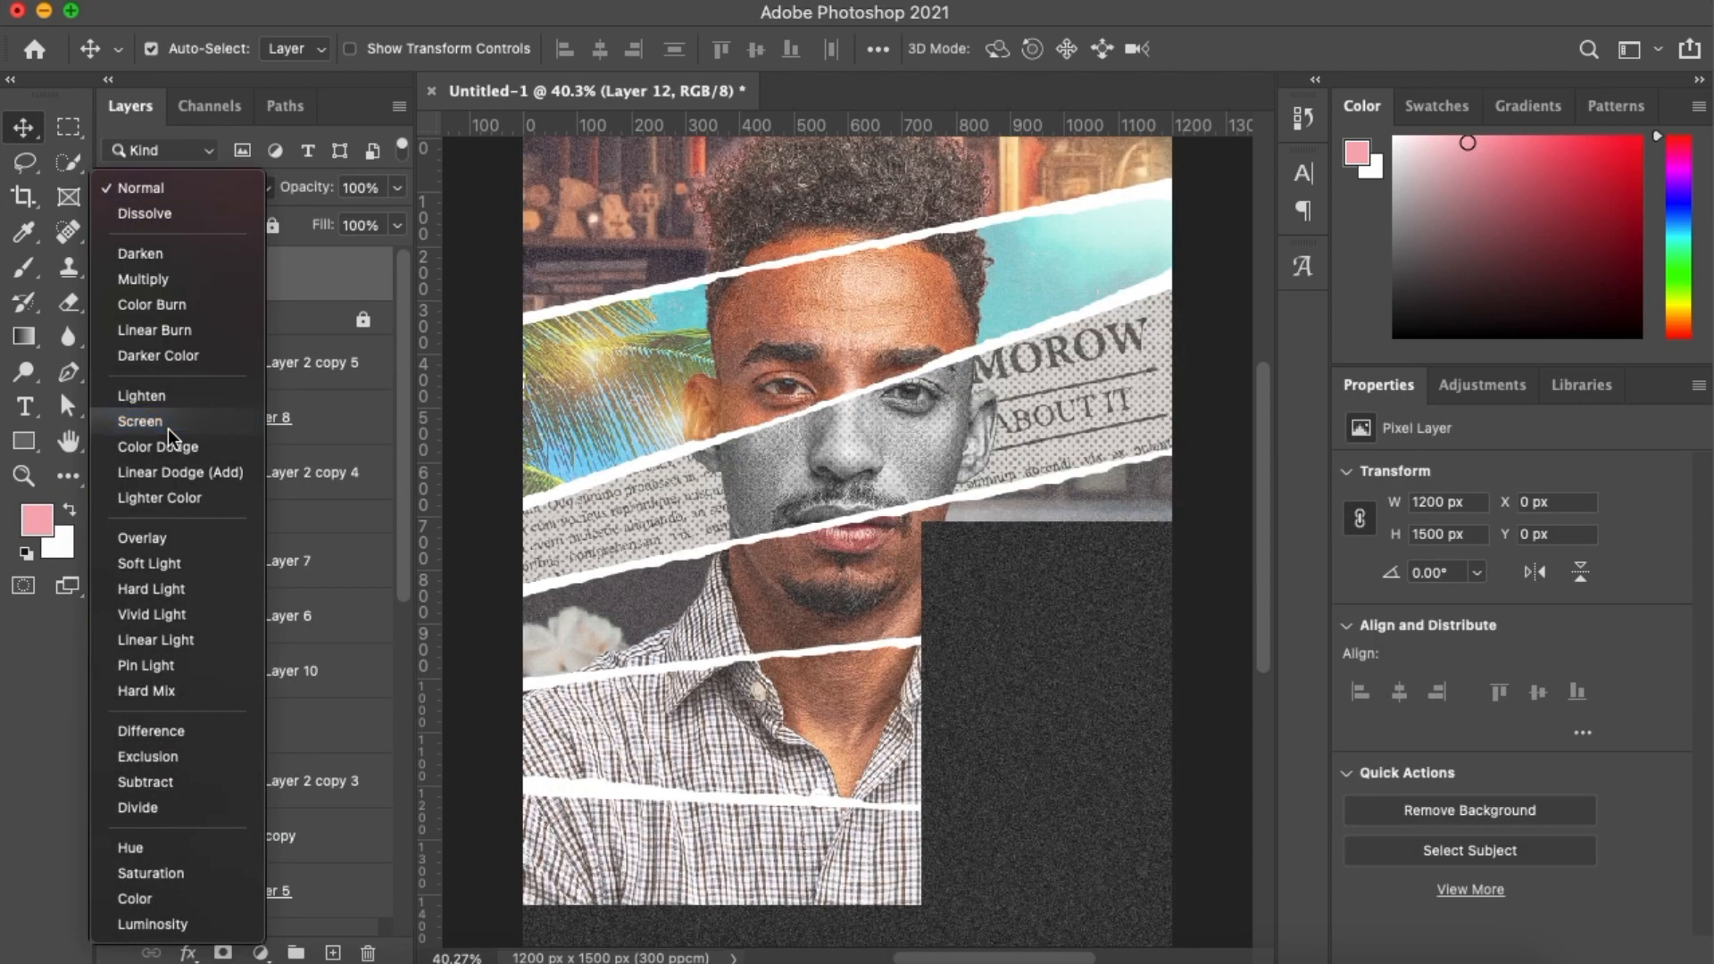
pyautogui.click(168, 426)
pyautogui.click(396, 187)
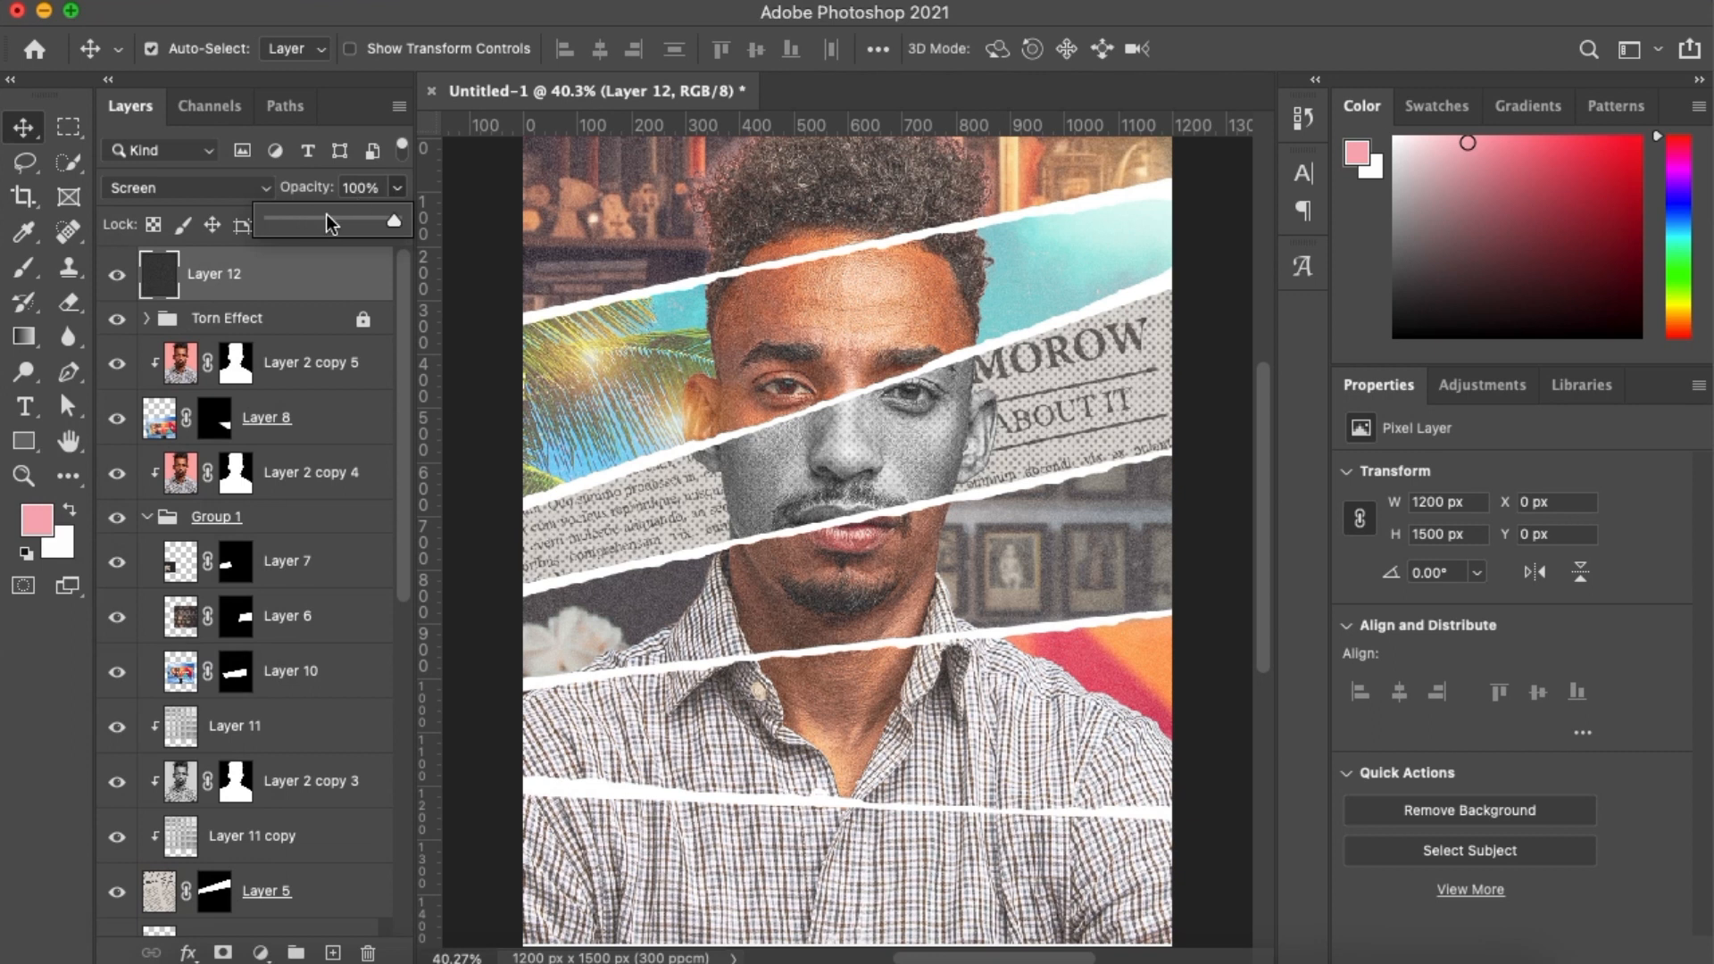
pyautogui.click(326, 217)
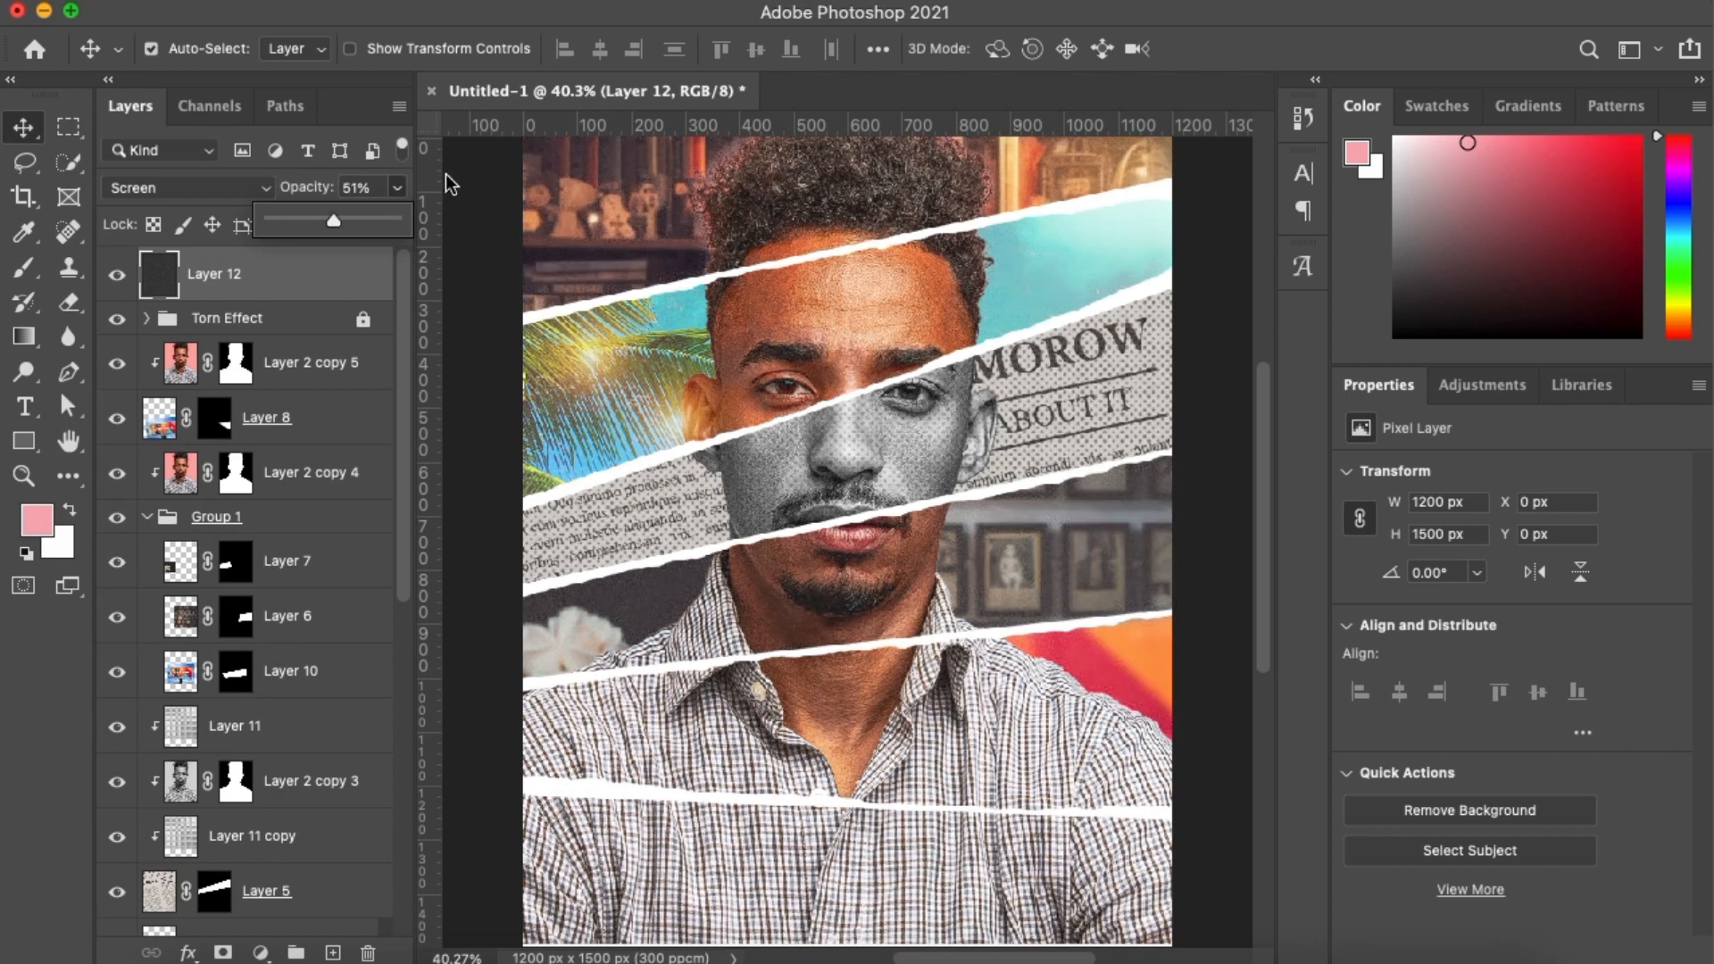
pyautogui.press('super+slash')
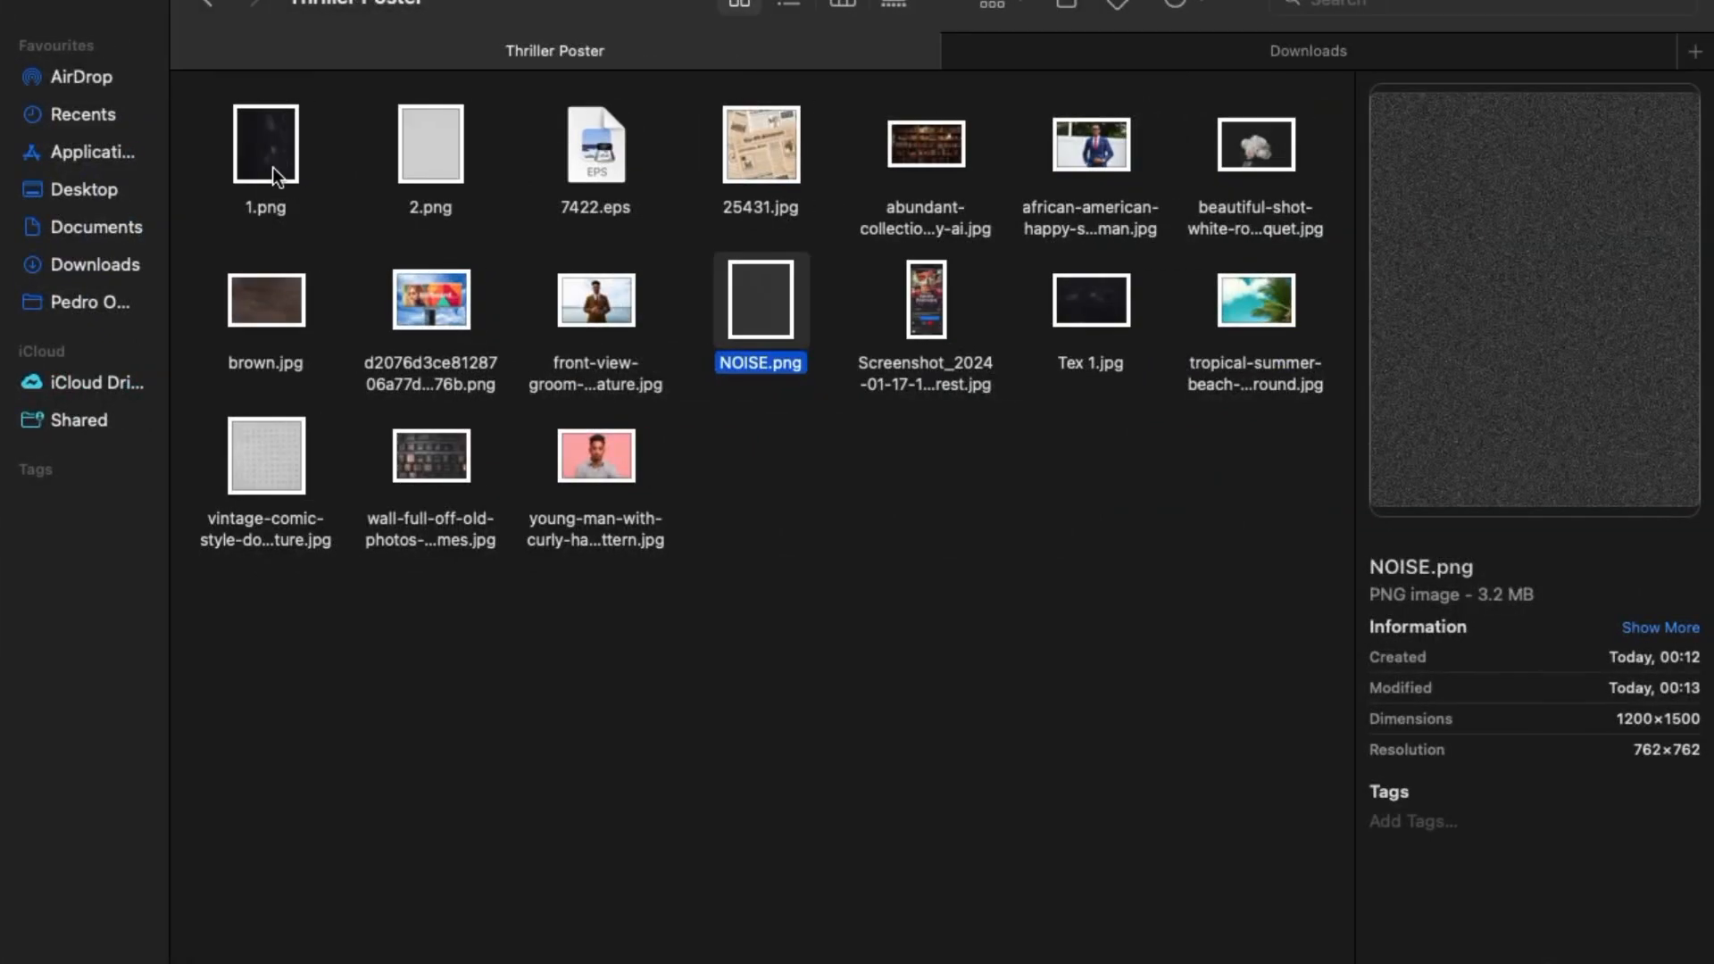
# Copy the scratch texture 1.png from the Finder folder, paste it above the noise layer and set its blend mode to Screen
pyautogui.click(271, 168)
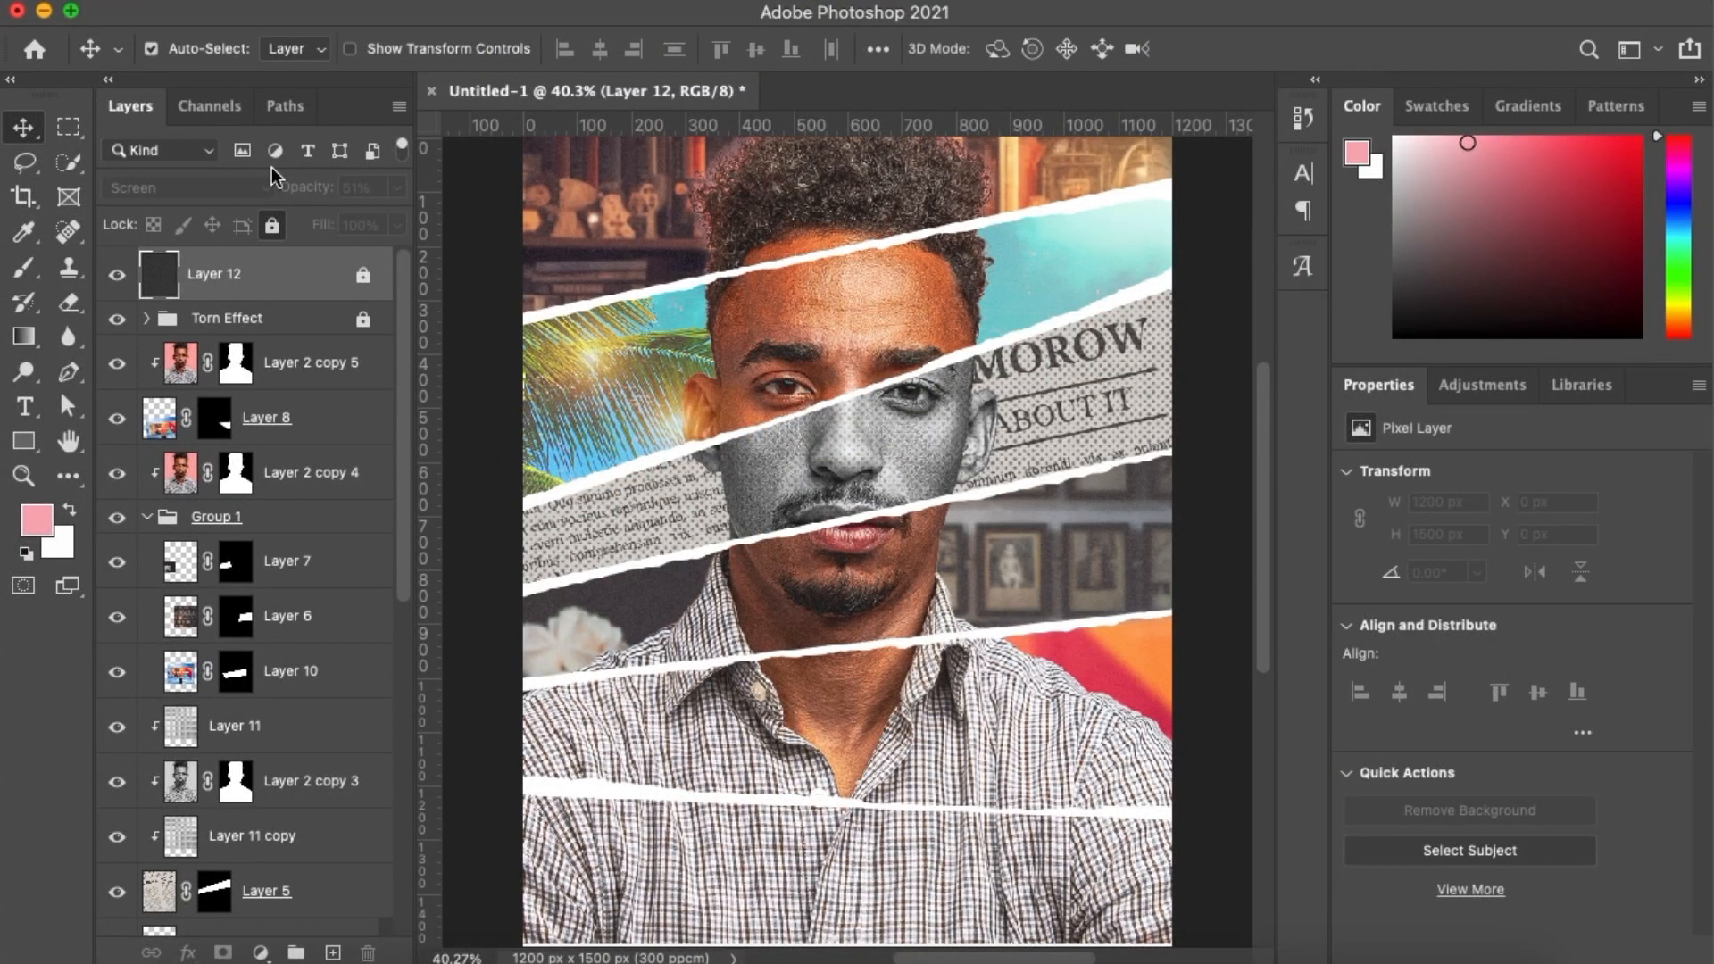
pyautogui.press('super+v')
pyautogui.click(259, 187)
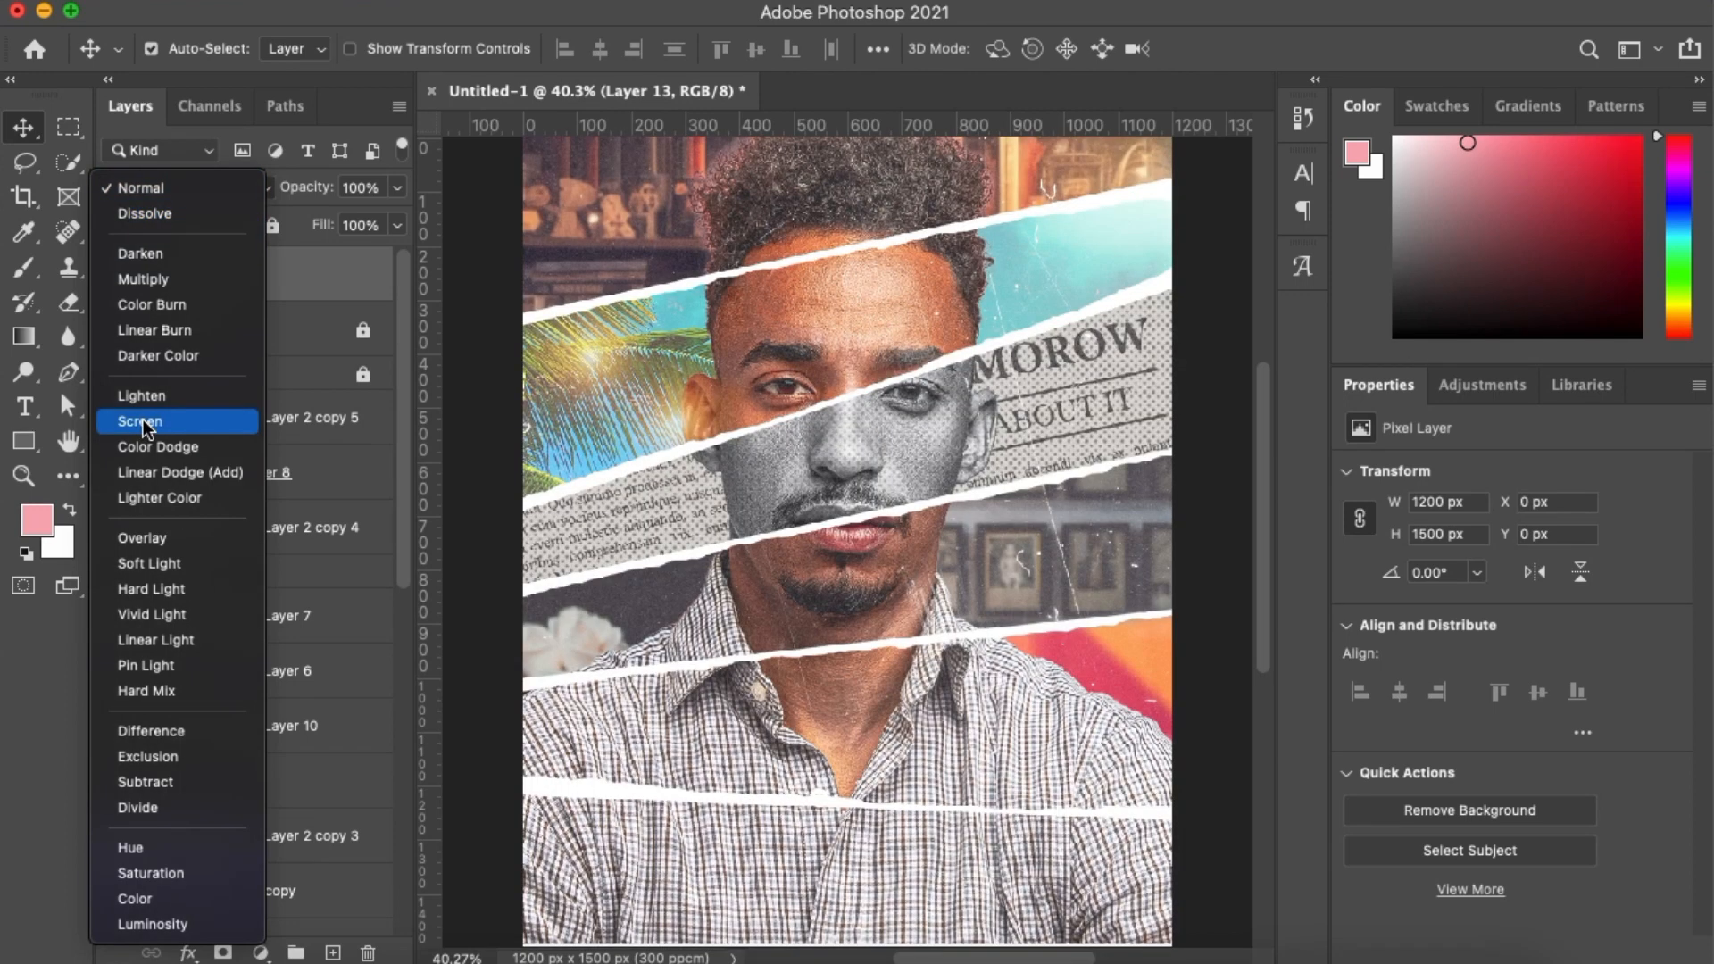
pyautogui.click(143, 420)
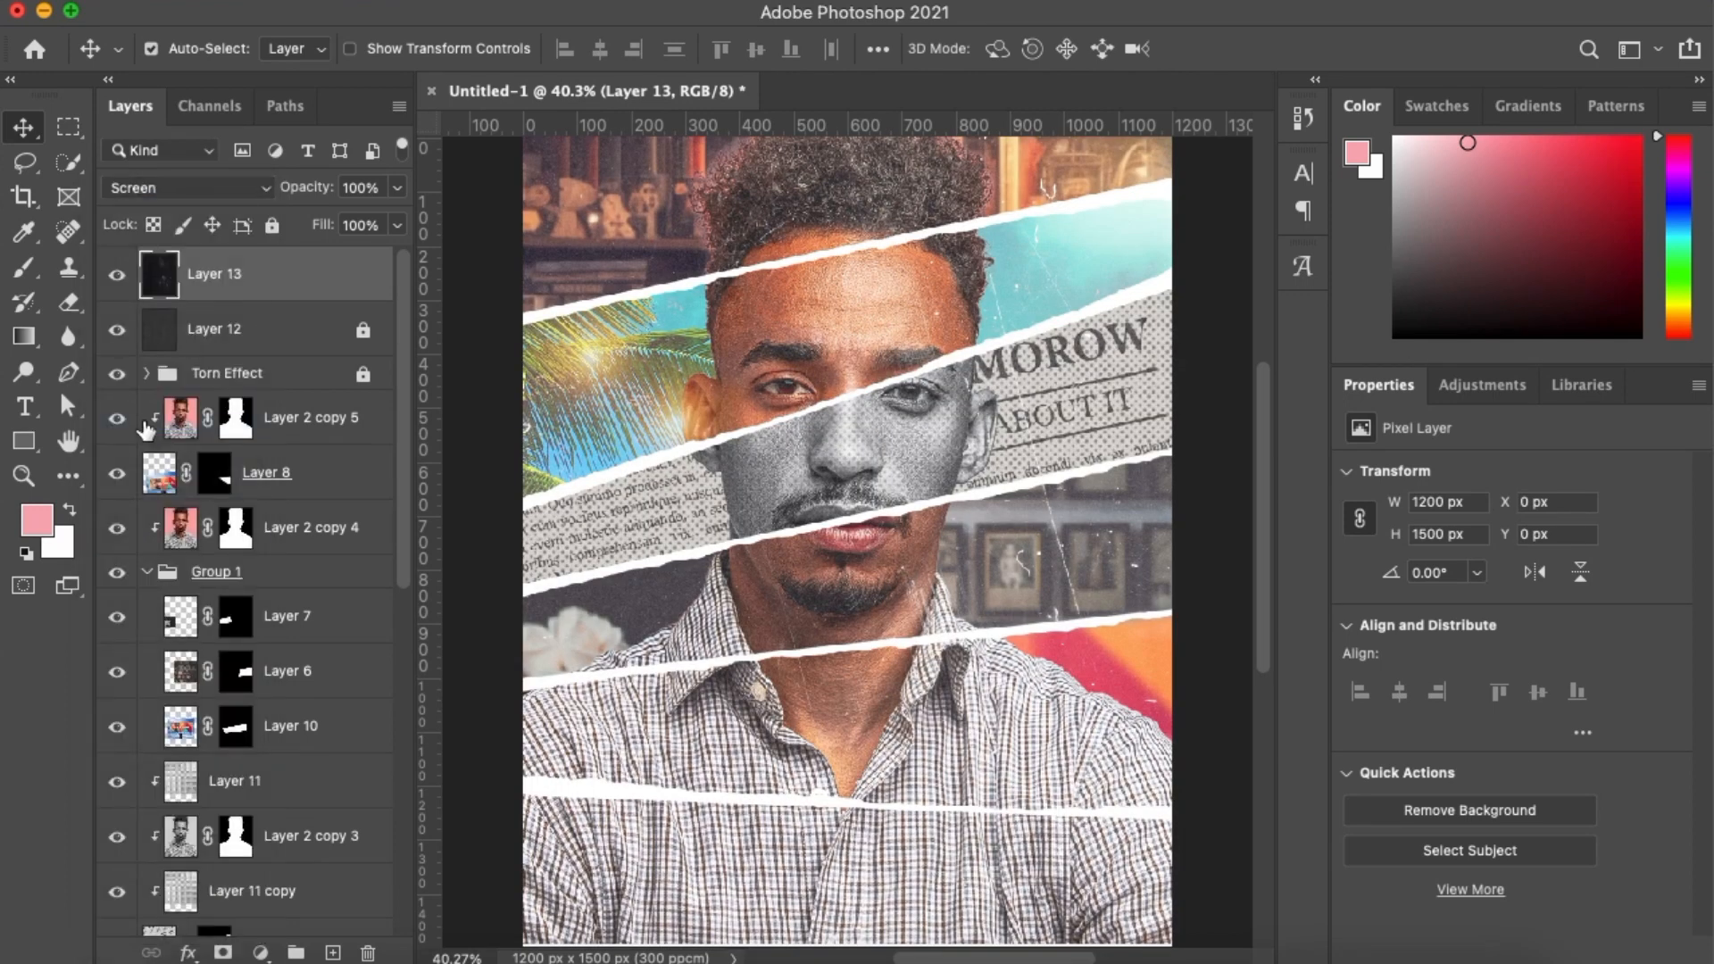
# Flip the scratch texture, Layer 13, vertically
pyautogui.press('super+t')
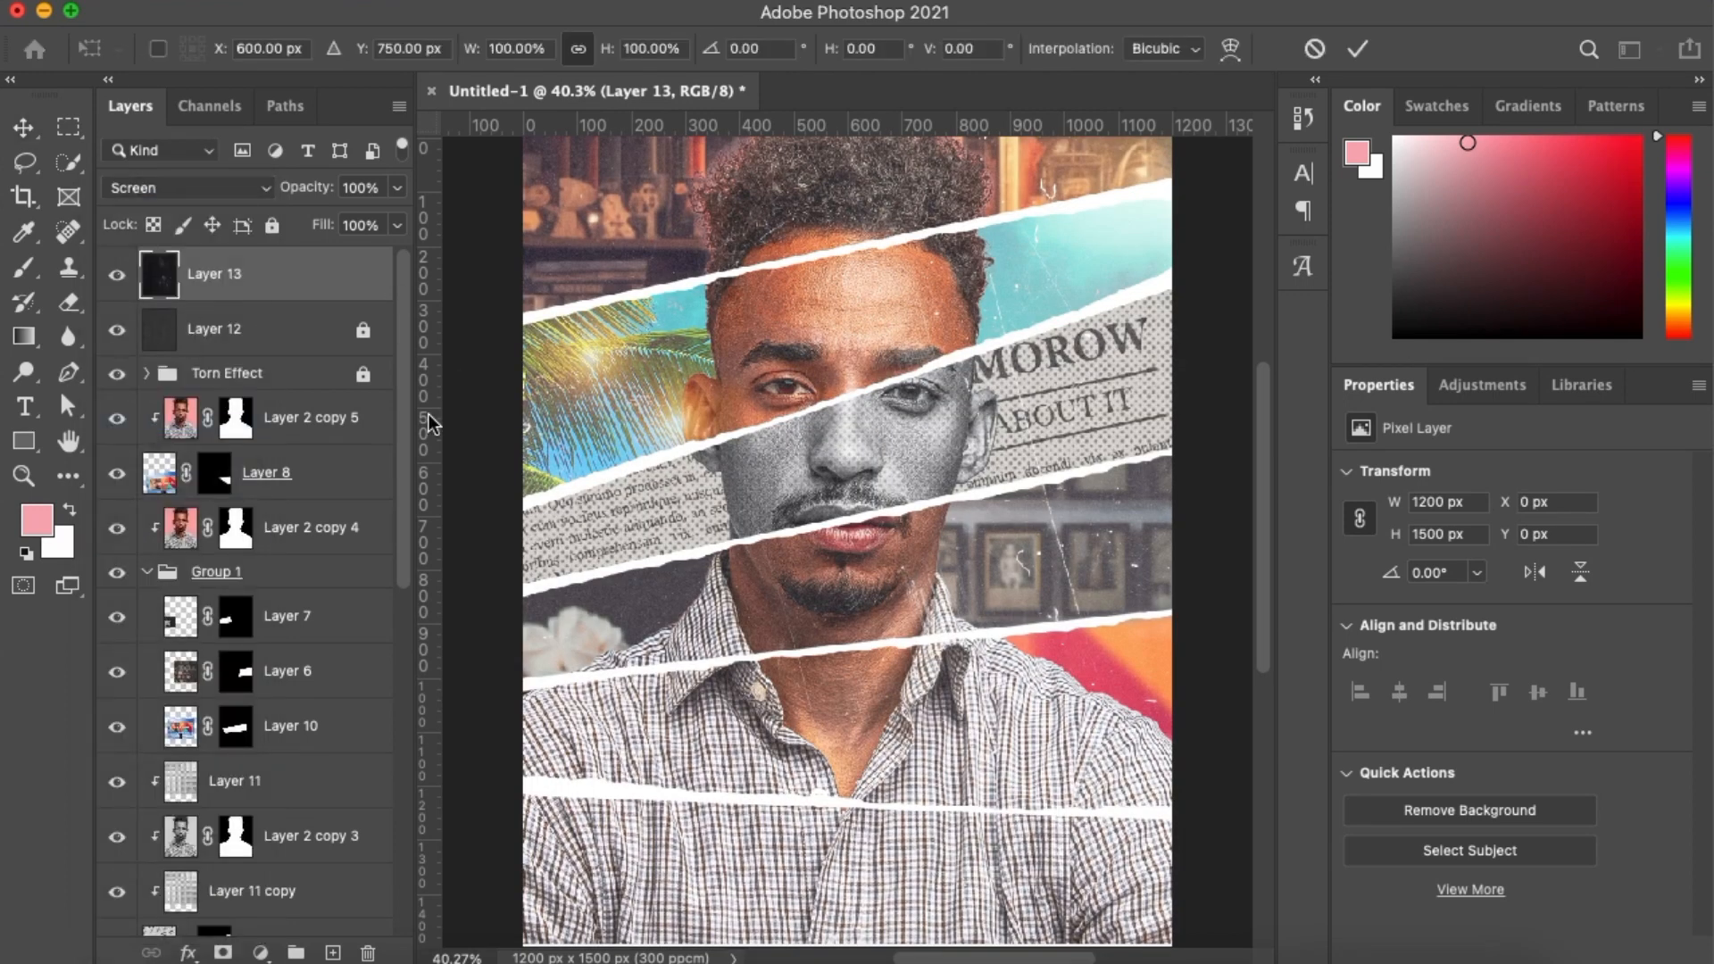
pyautogui.rightClick(785, 407)
pyautogui.click(826, 429)
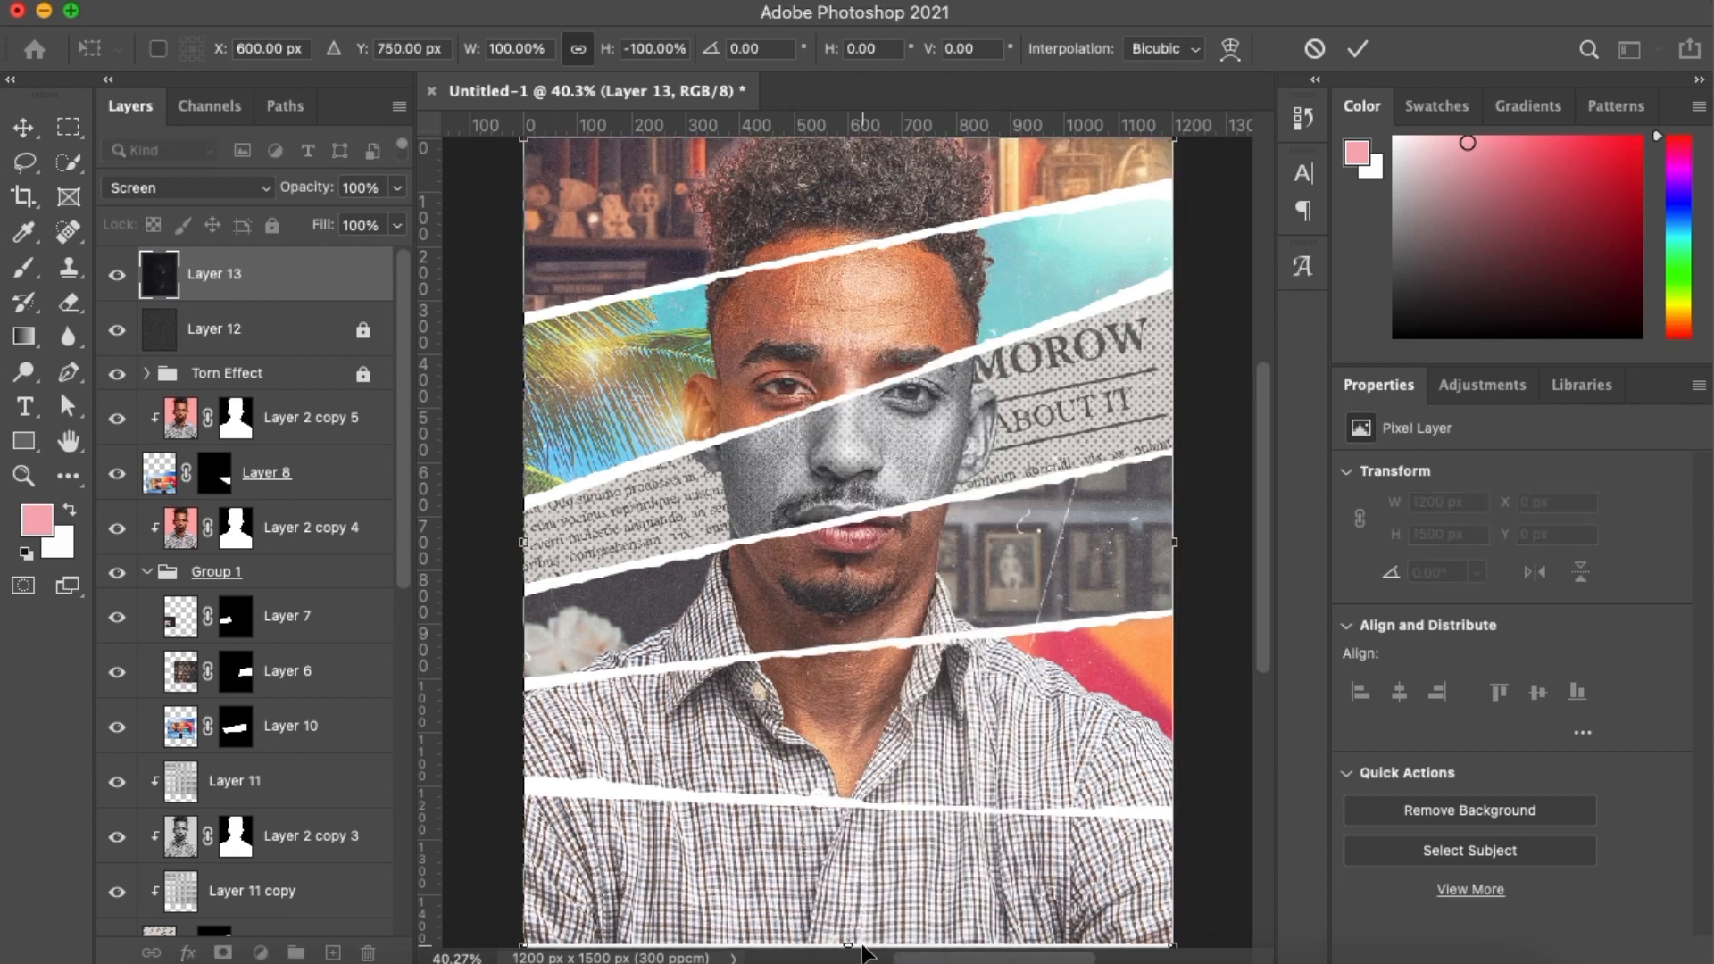
pyautogui.press('Return')
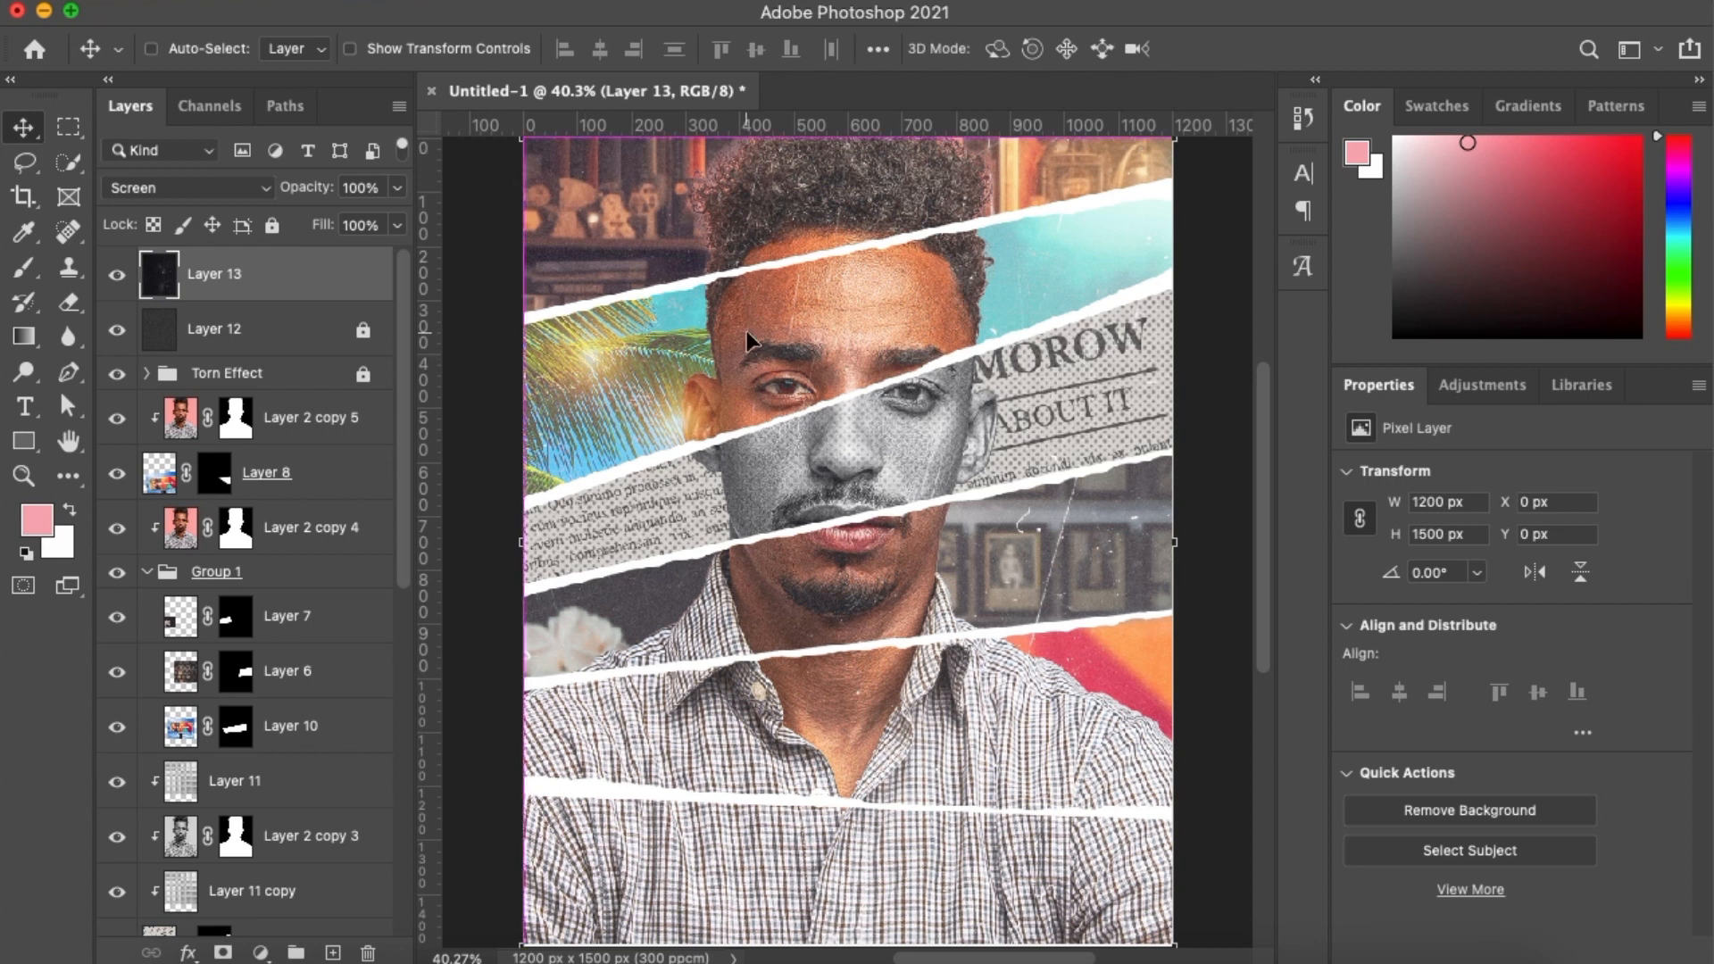
pyautogui.press('super+t')
pyautogui.scroll(-5, 896, 255)
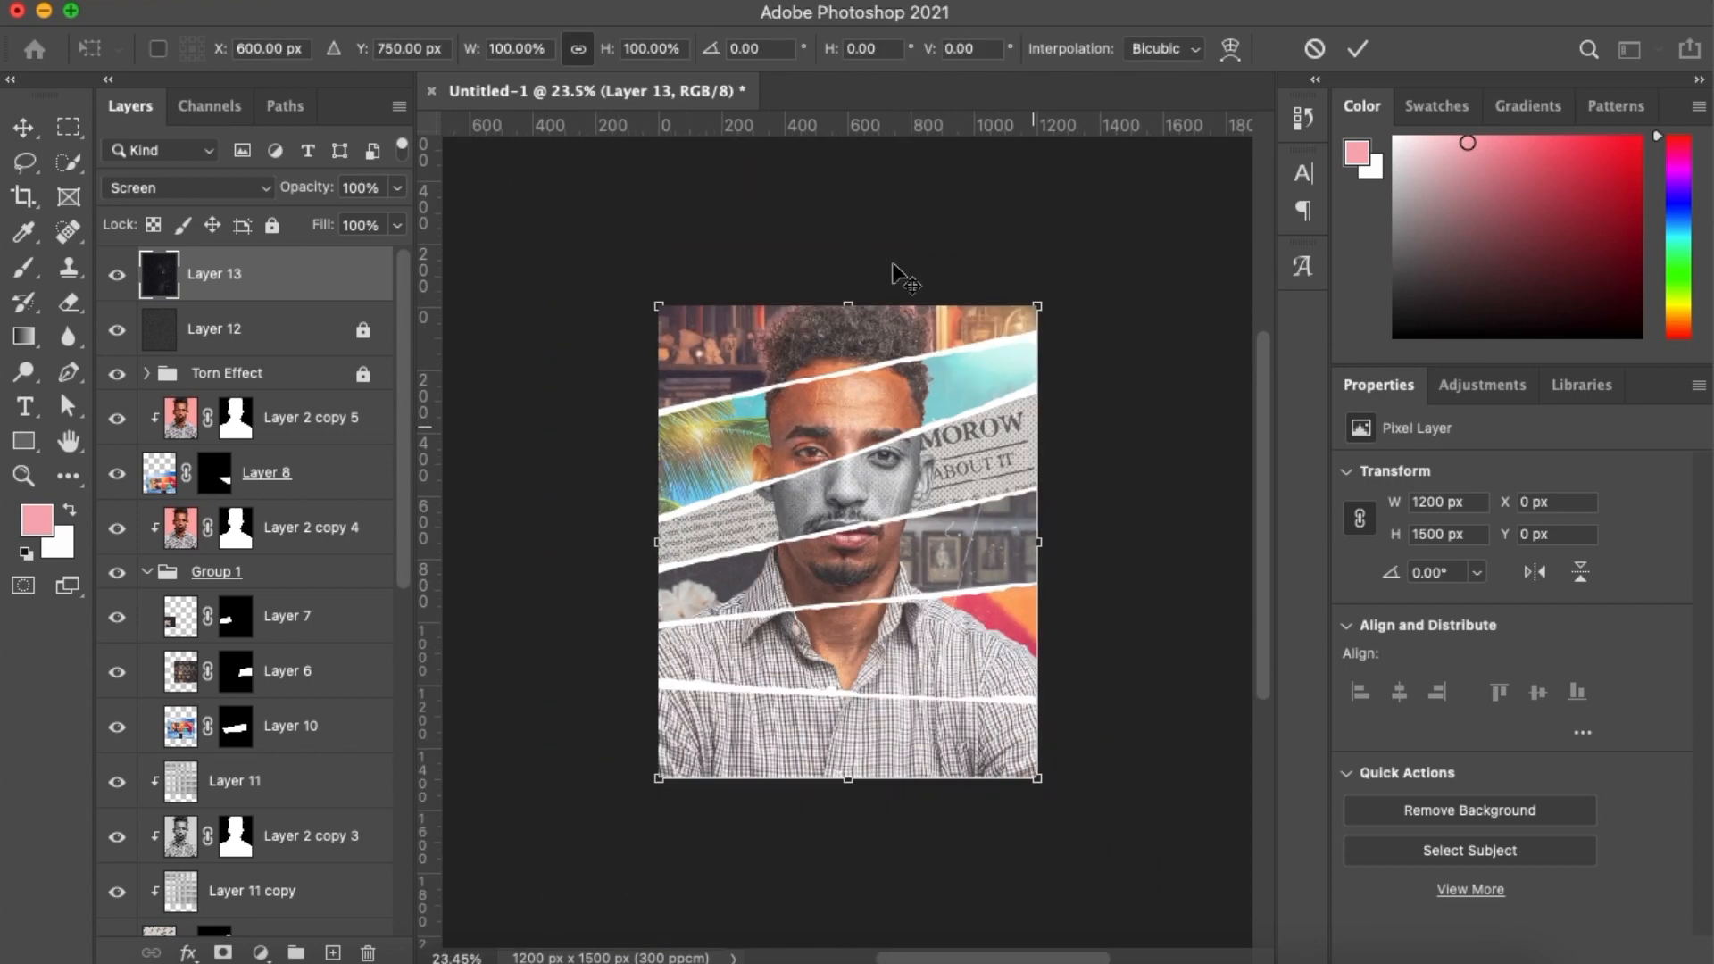
pyautogui.press('Return')
pyautogui.press('super+0')
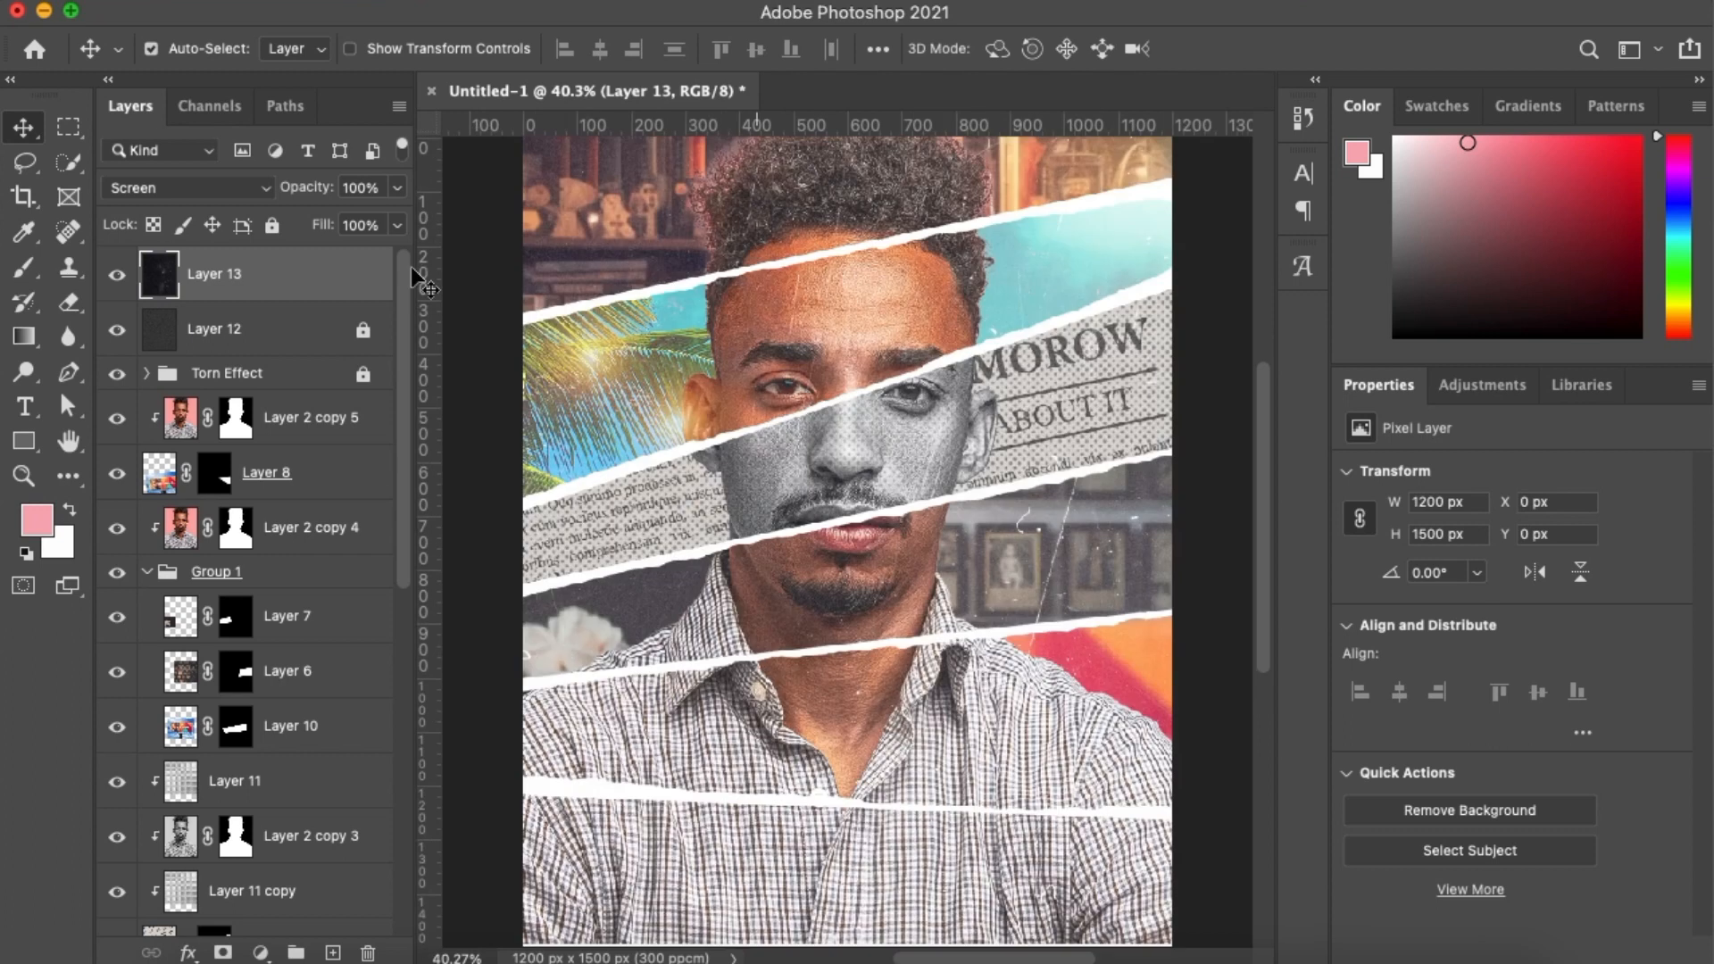
# Unlock the noise layer, reduce its opacity to 26%, and lock both the noise and scratch texture layers
pyautogui.click(246, 344)
pyautogui.click(362, 331)
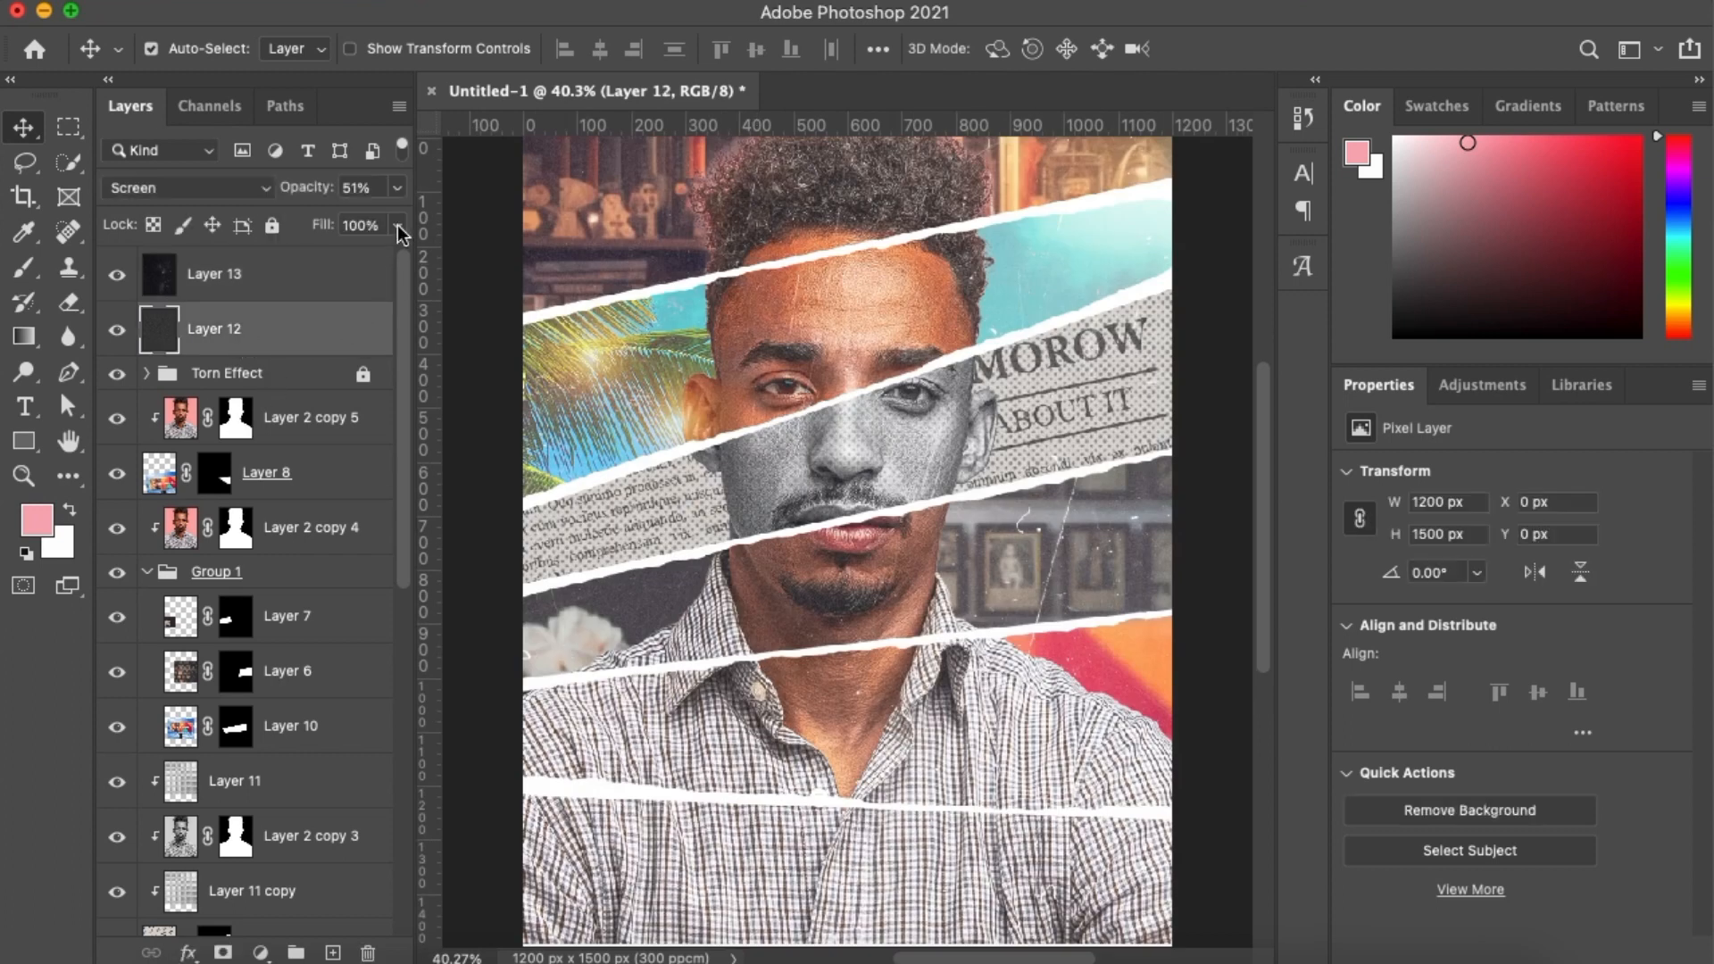
pyautogui.click(397, 187)
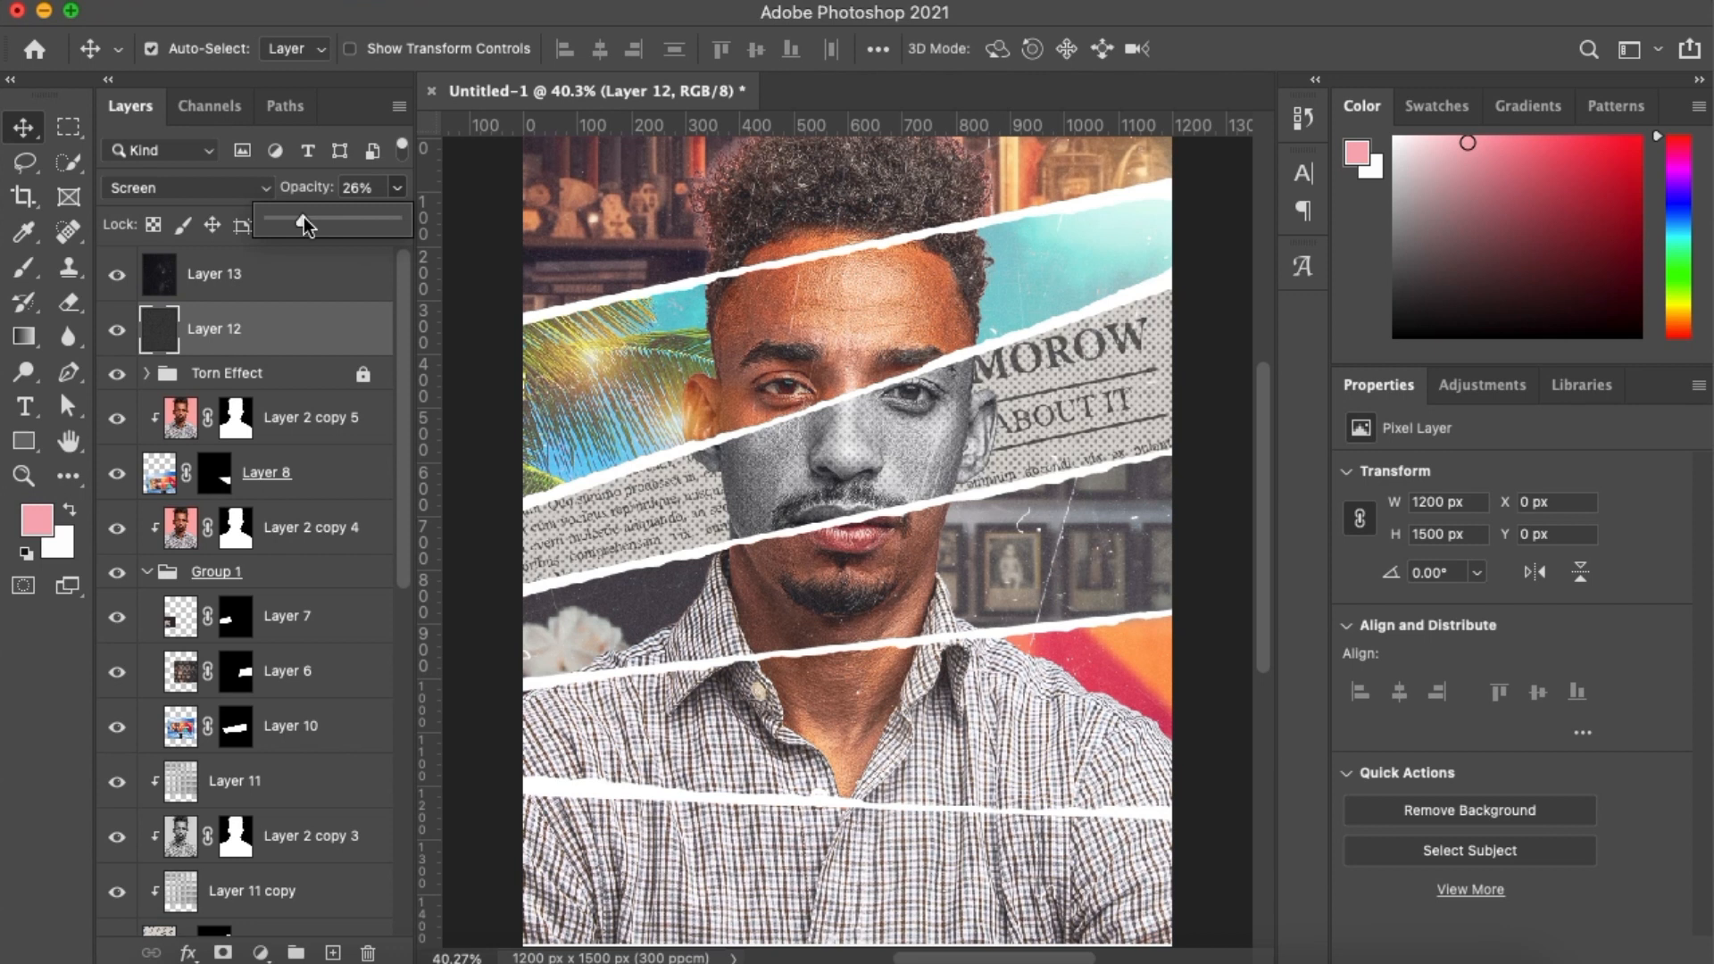
pyautogui.click(275, 332)
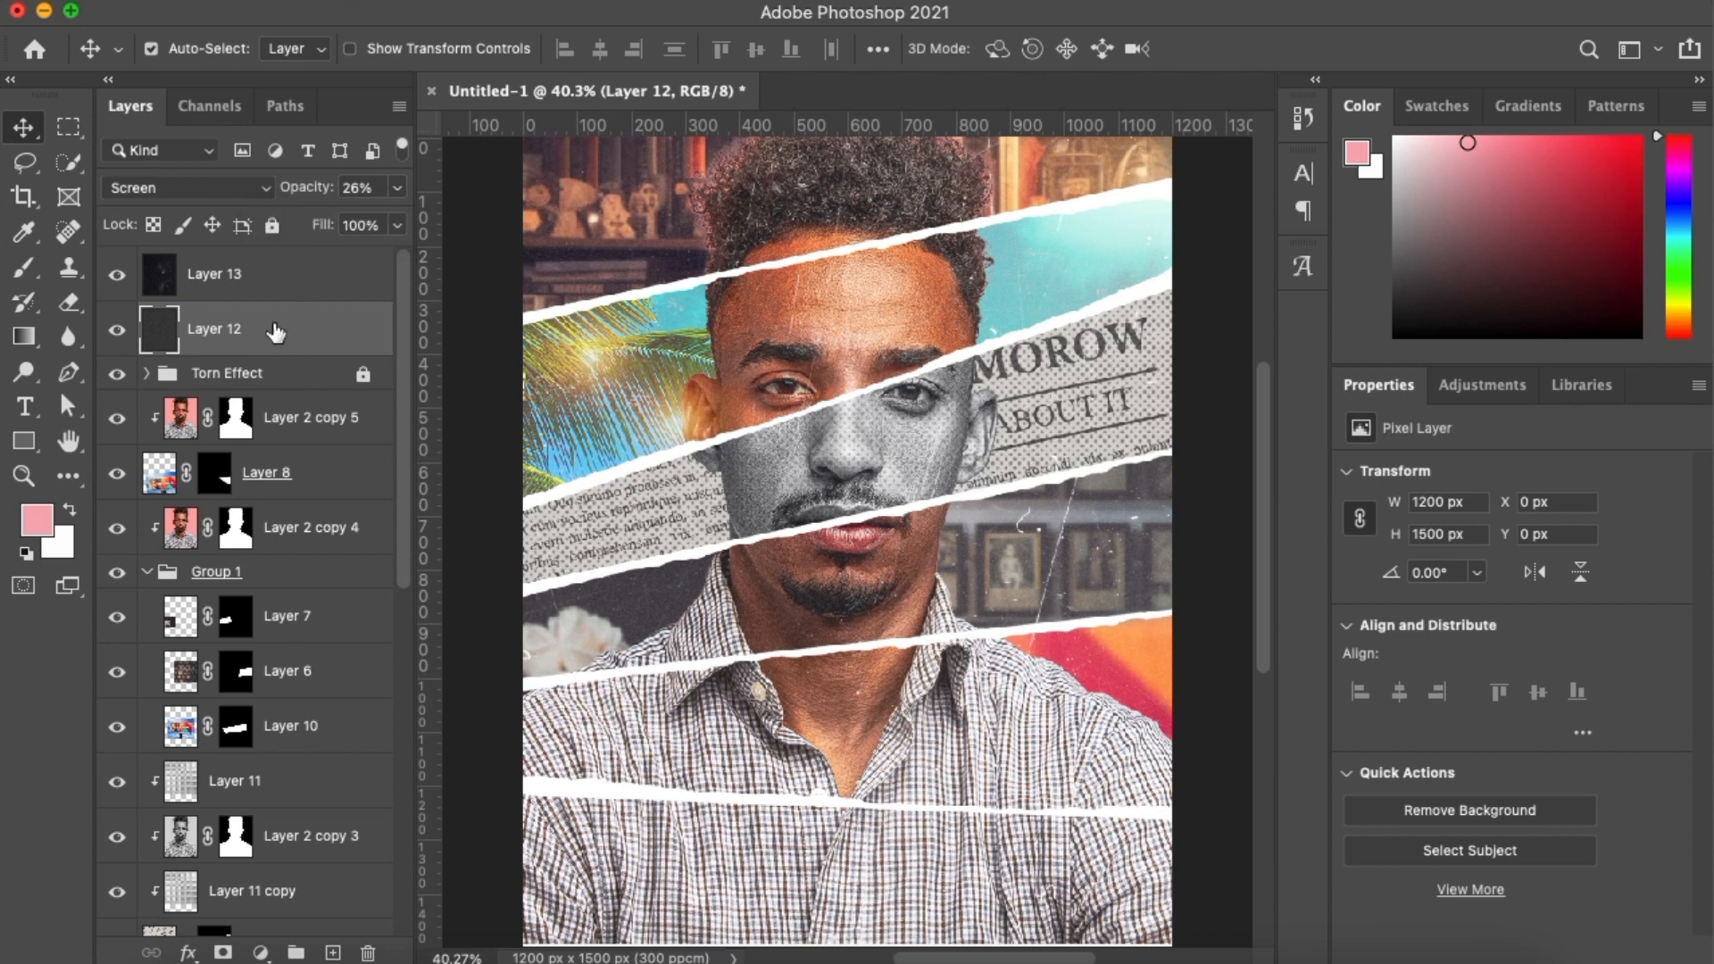
pyautogui.press('super+slash')
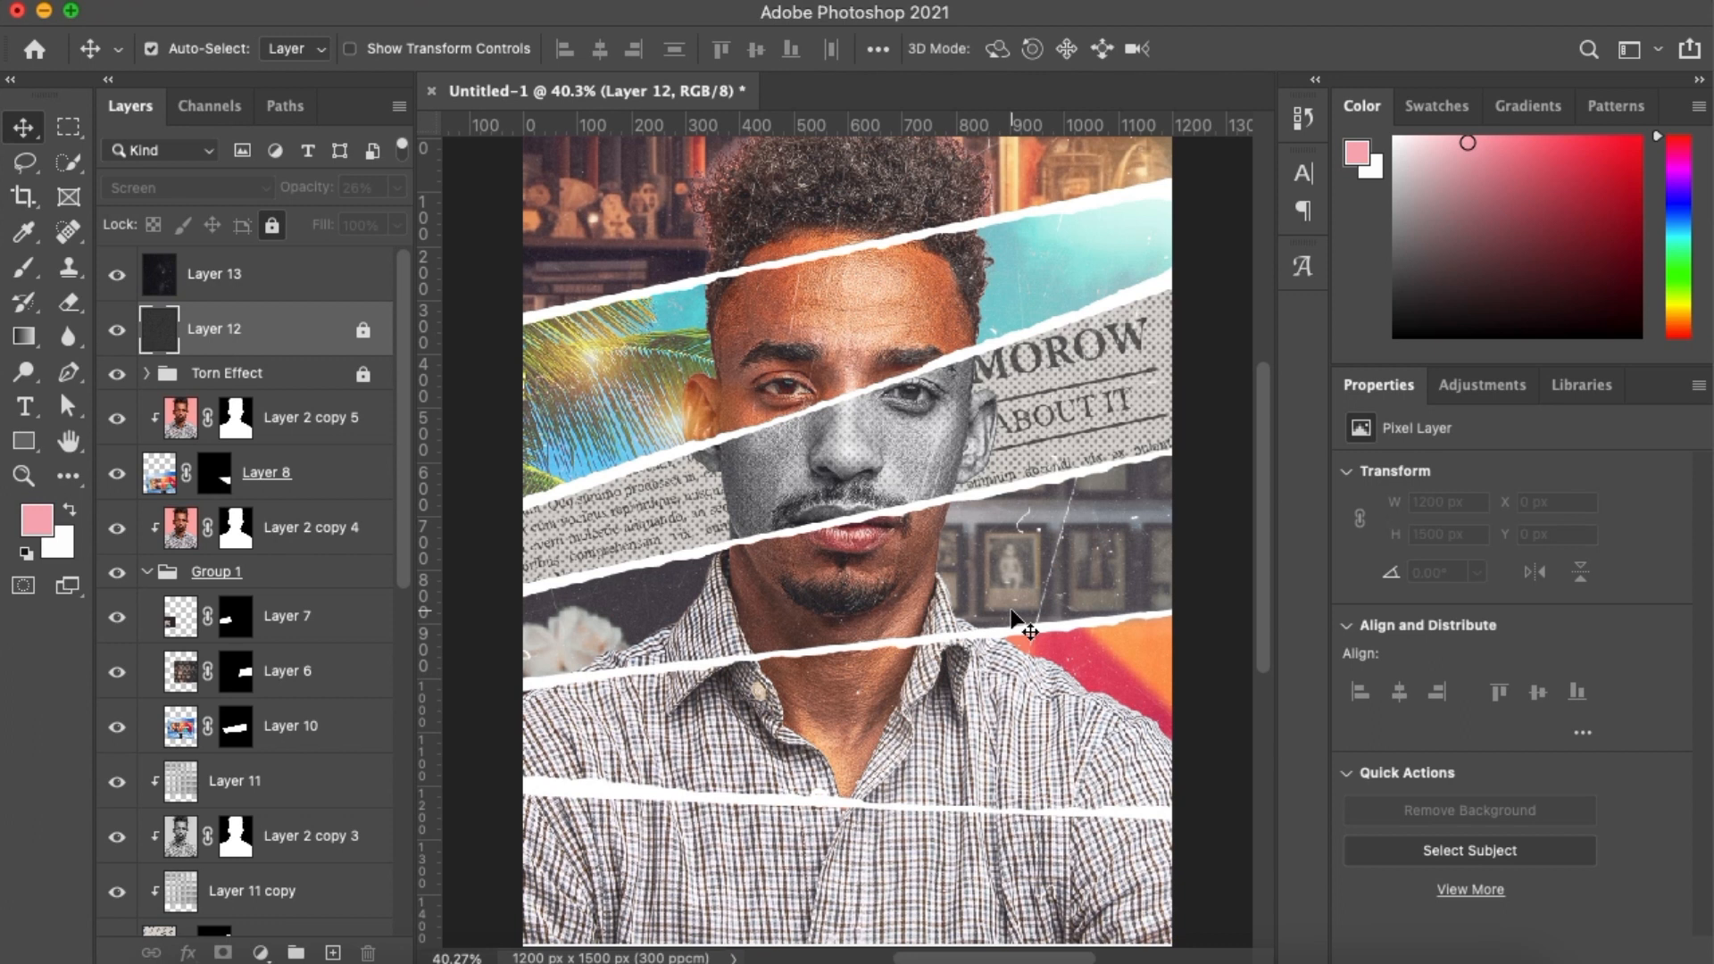
pyautogui.hotkey('alt', ']')
pyautogui.press('super+slash')
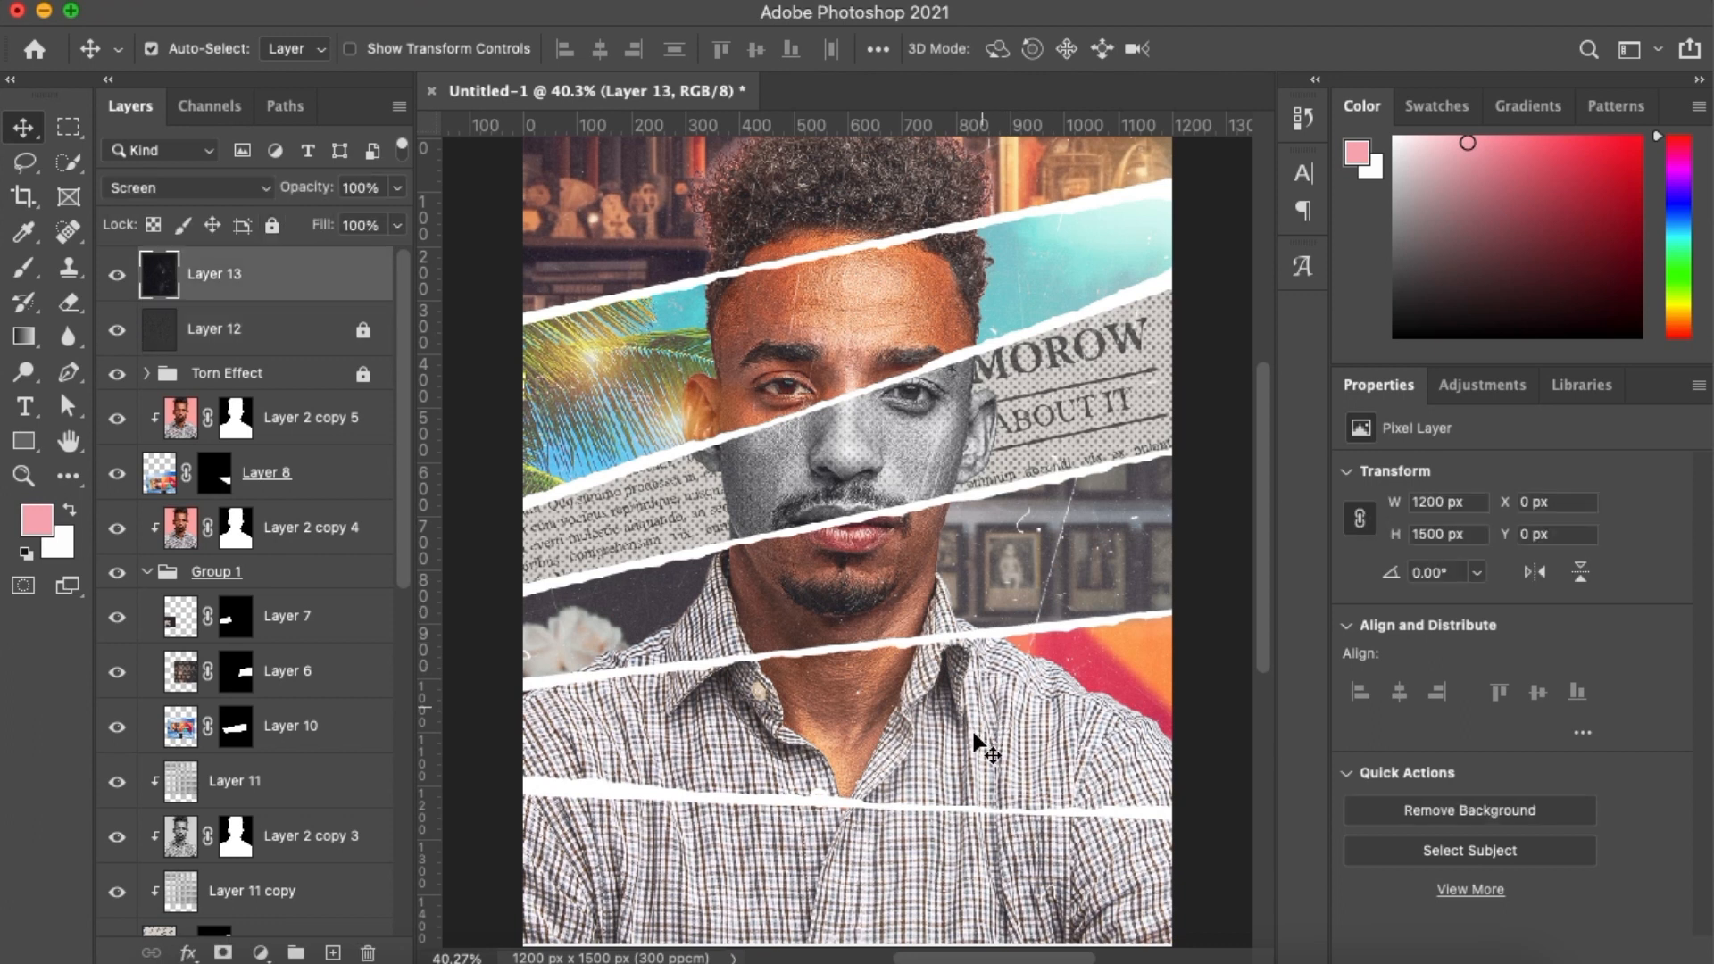
# Duplicate Layer 2 copy 6, the portrait layer below flare copy 9, hide the original and convert the duplicate to a smart object
pyautogui.keyDown('super'); pyautogui.click(982, 738); pyautogui.keyUp('super')
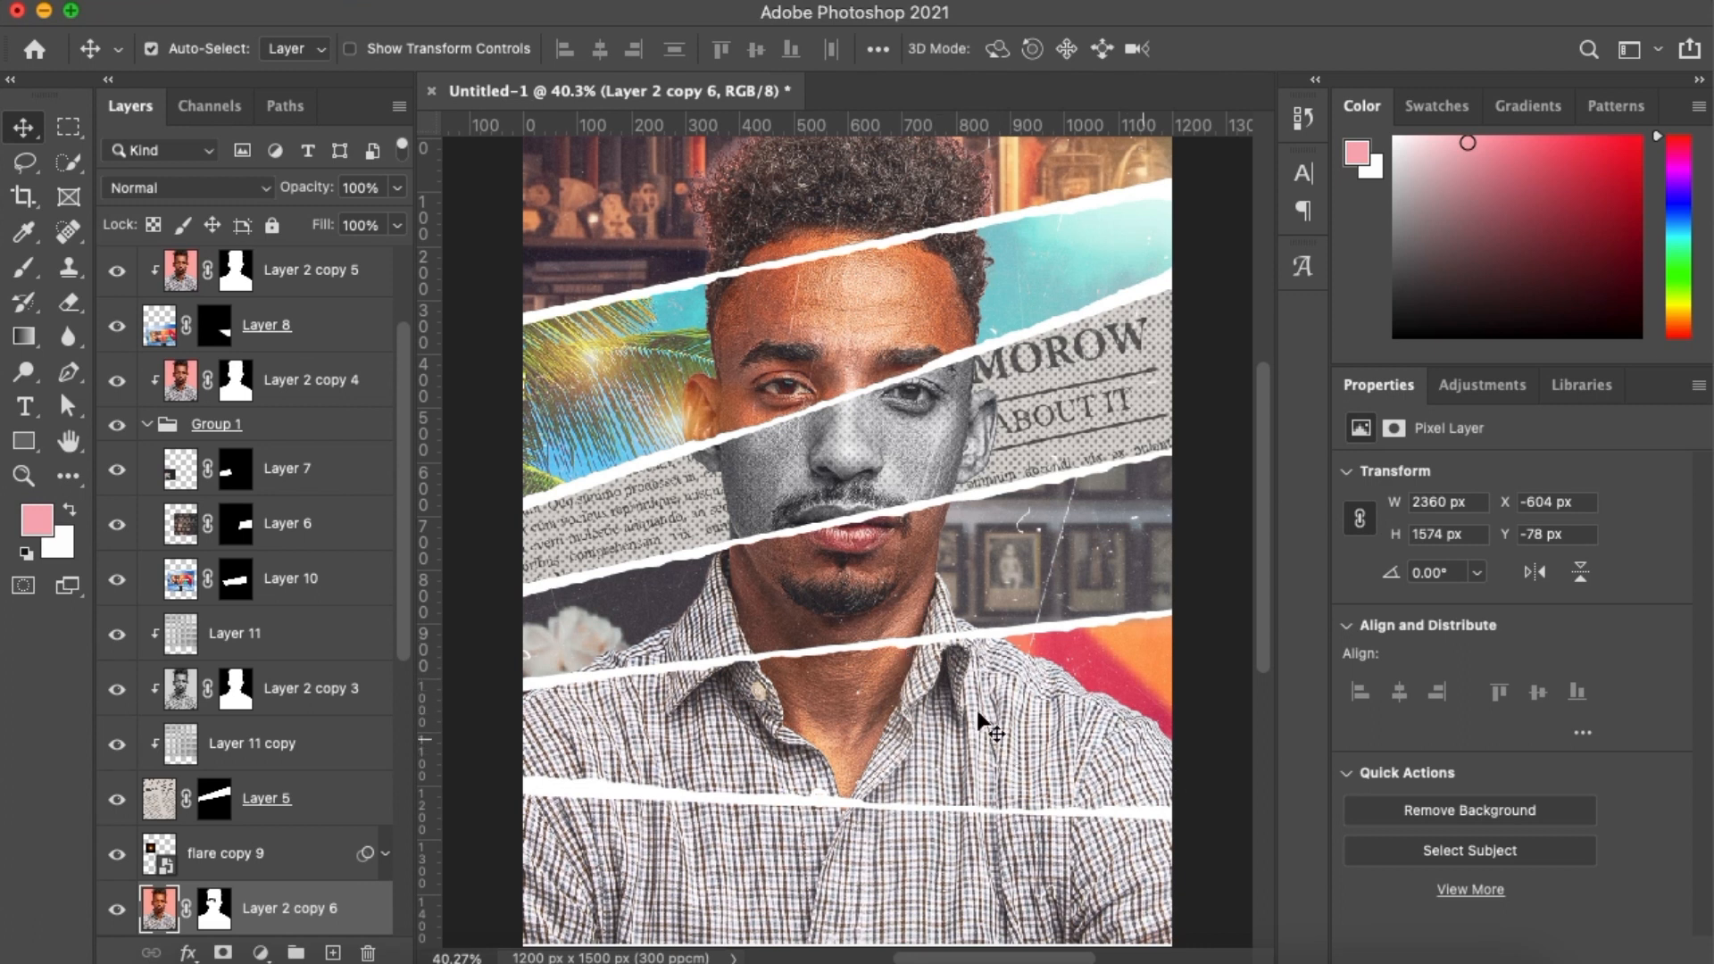
pyautogui.scroll(-5, 752, 903)
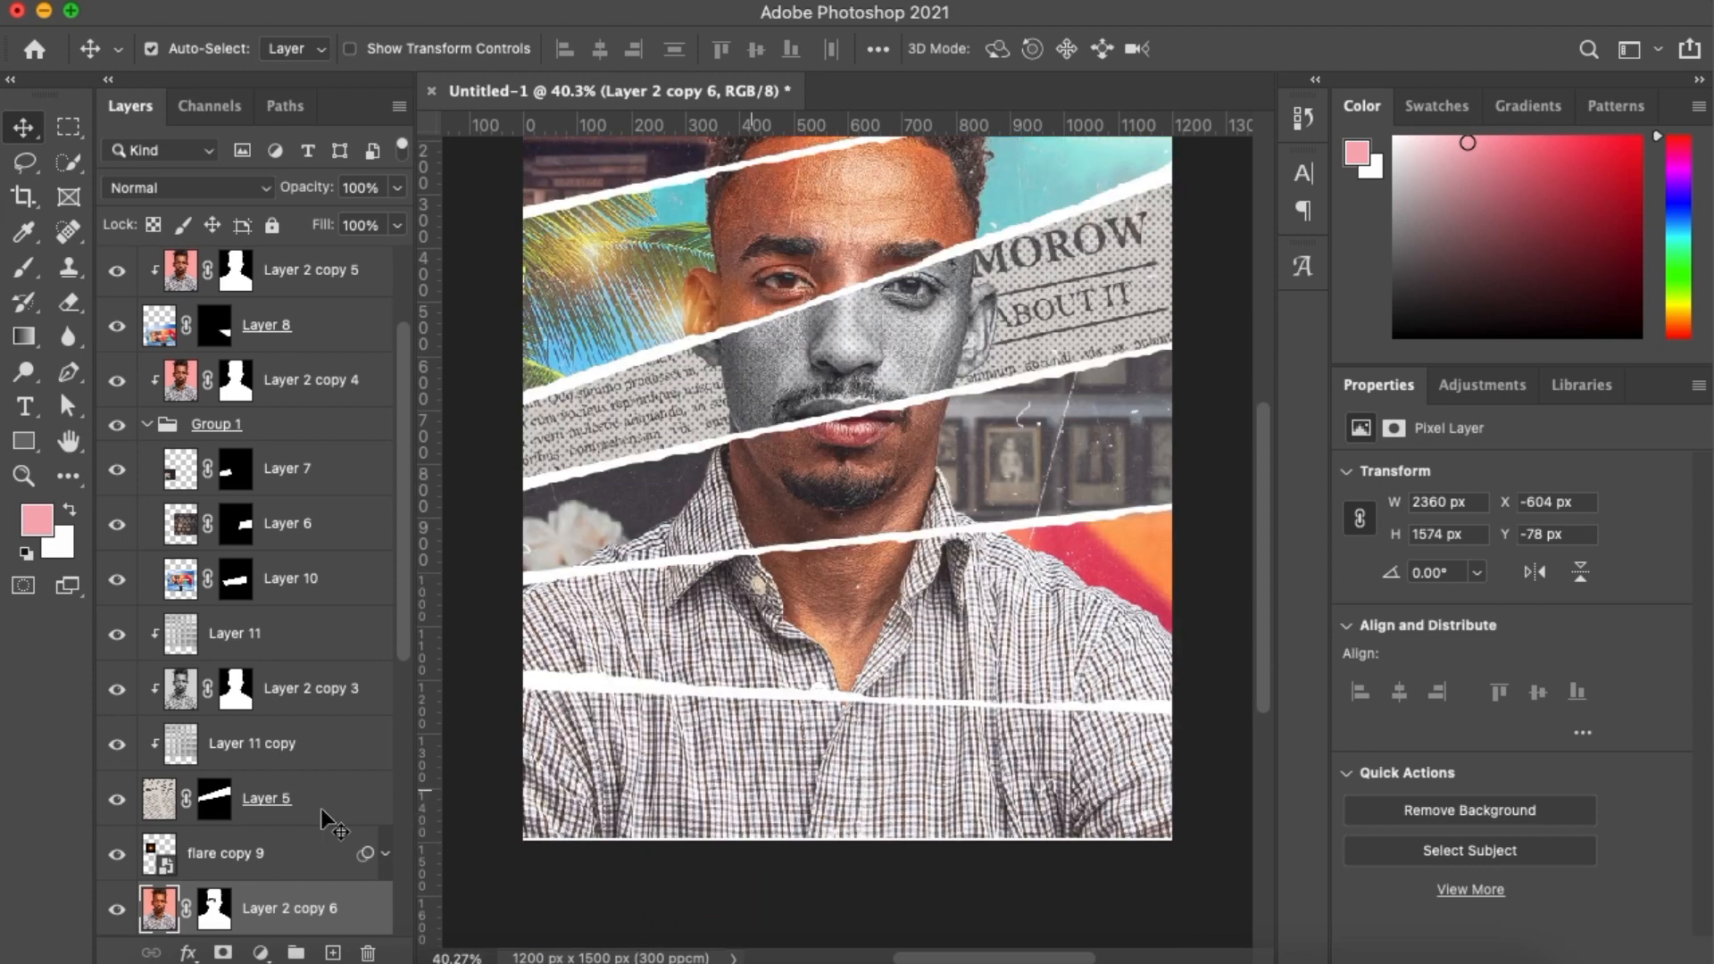
pyautogui.scroll(-4, 358, 813)
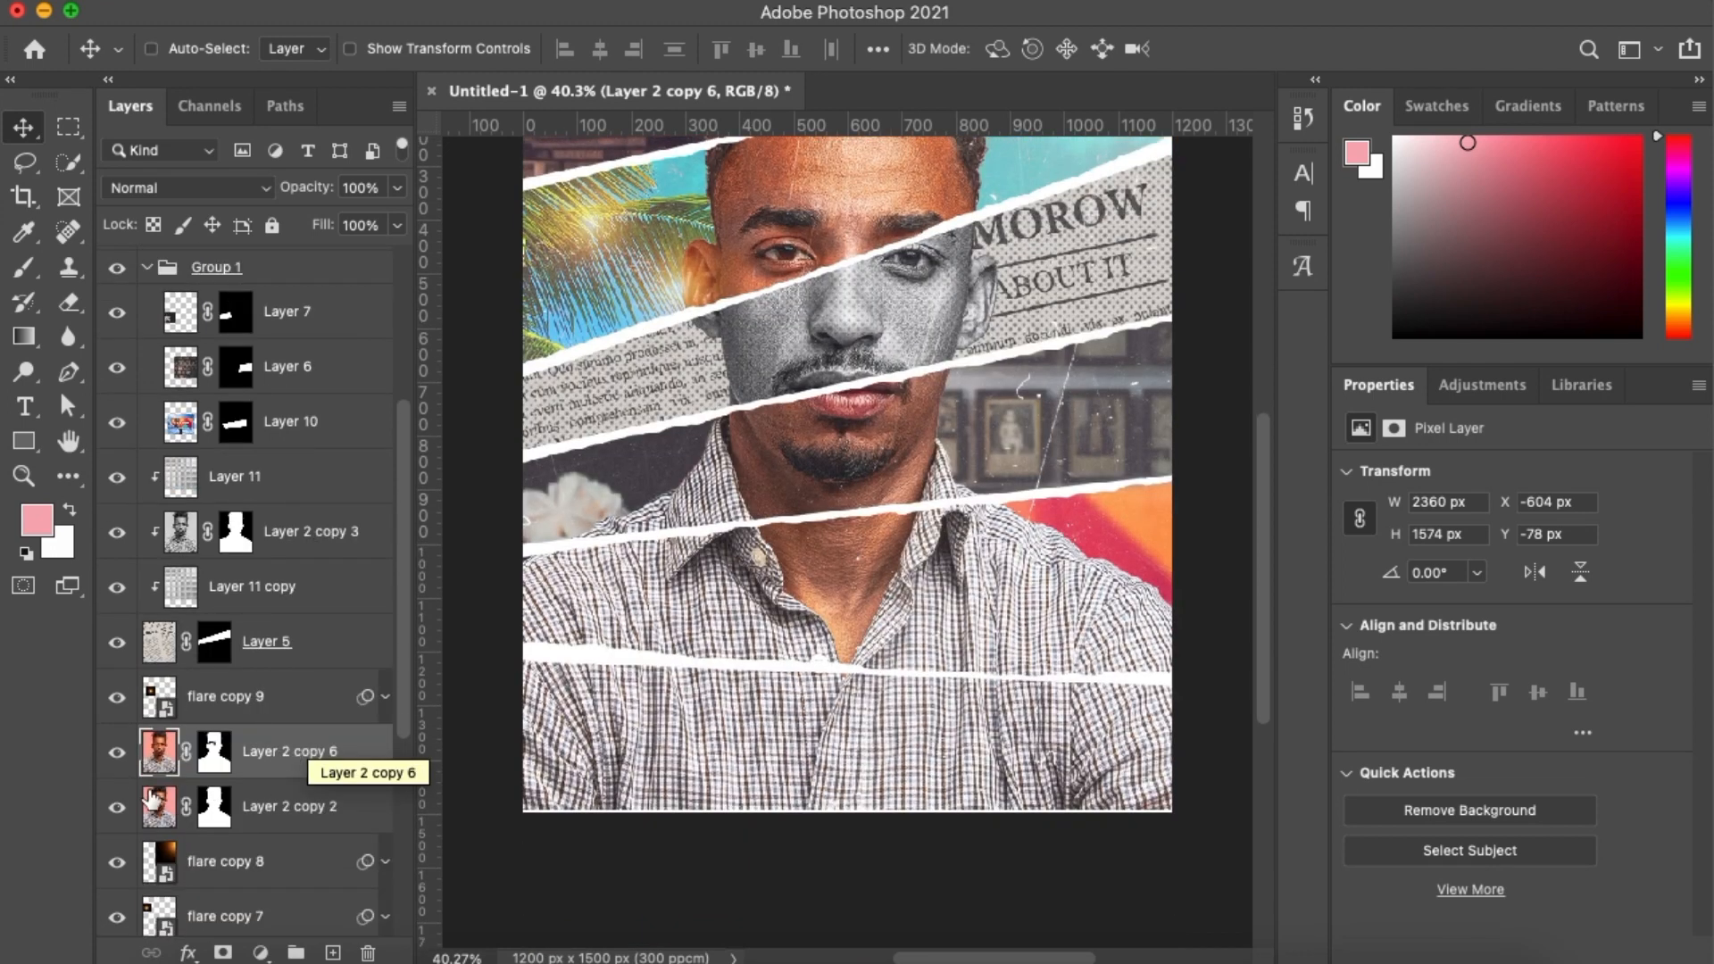
pyautogui.press('super+j')
pyautogui.rightClick(278, 753)
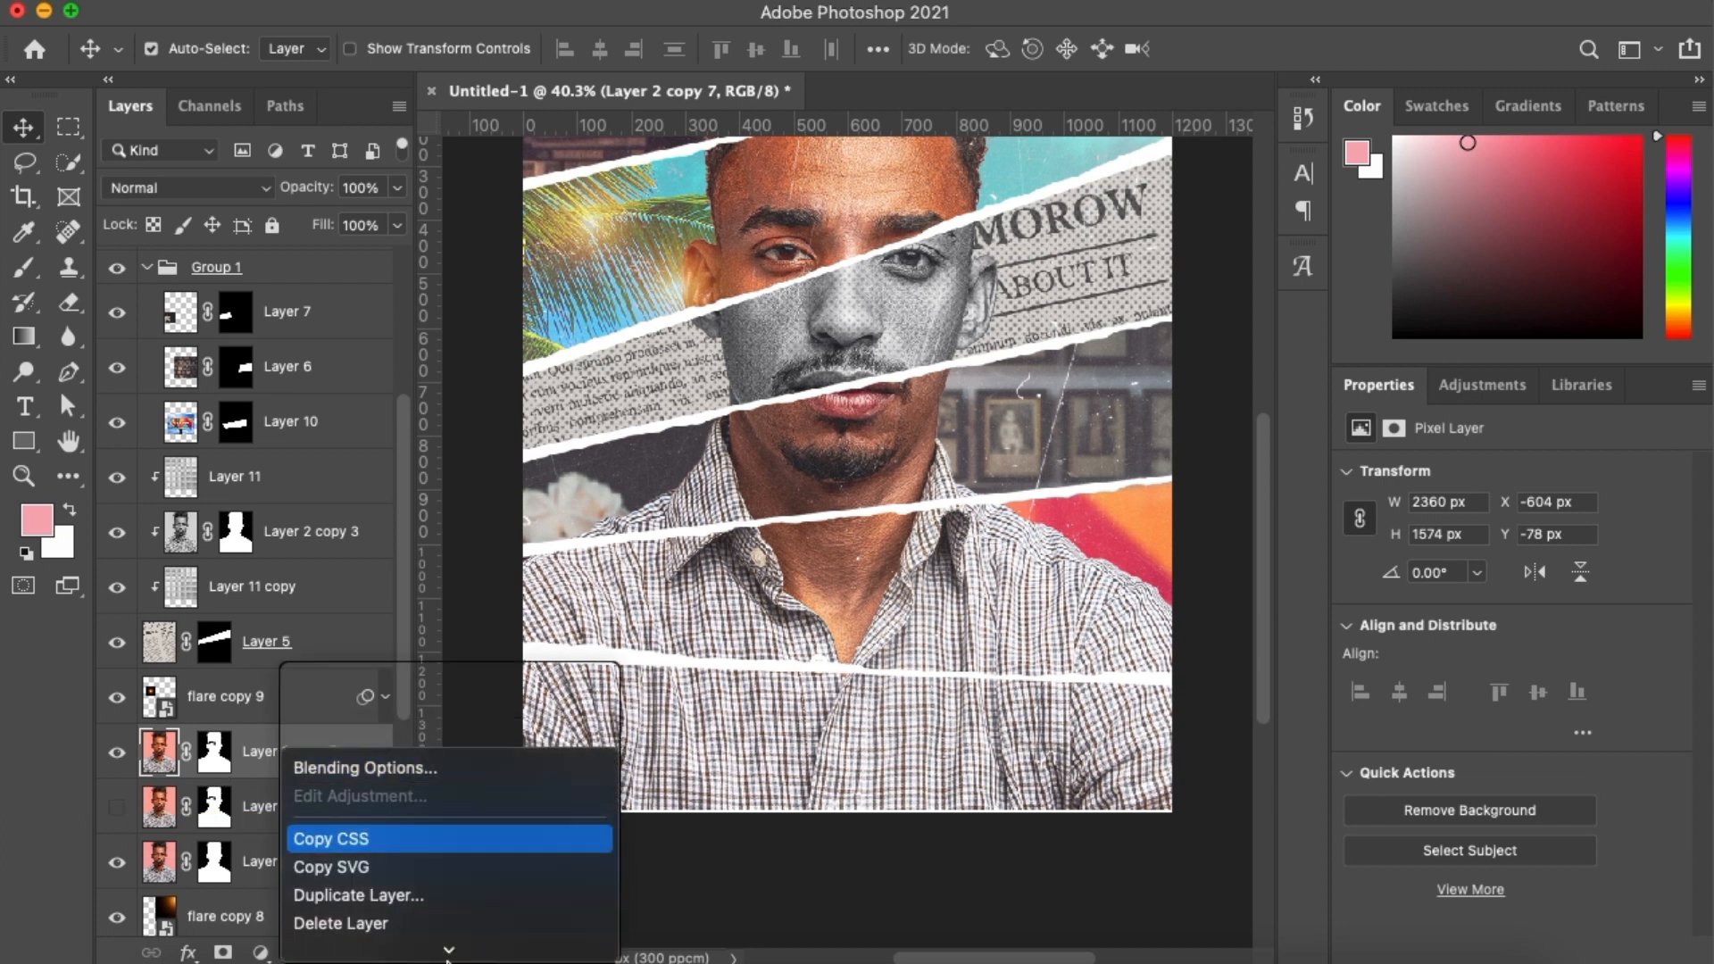
pyautogui.moveTo(448, 952)
pyautogui.click(437, 911)
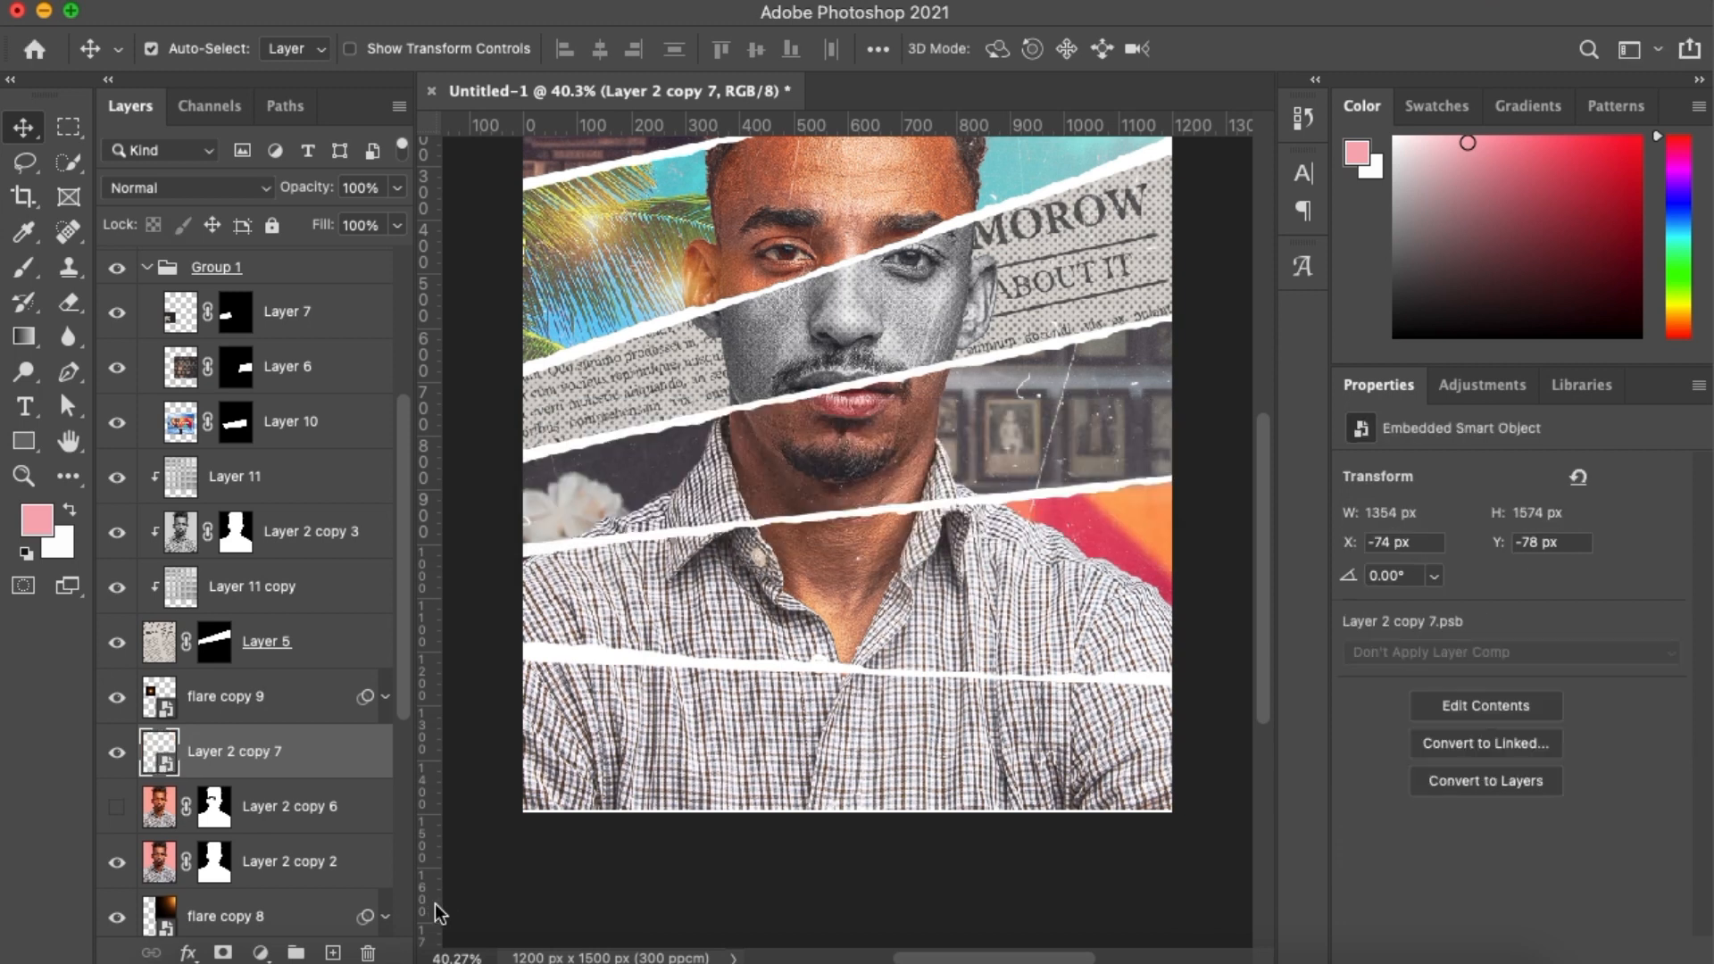
# Rasterize the Layer 2 copy 7 smart object into a pixel layer
pyautogui.press('e')
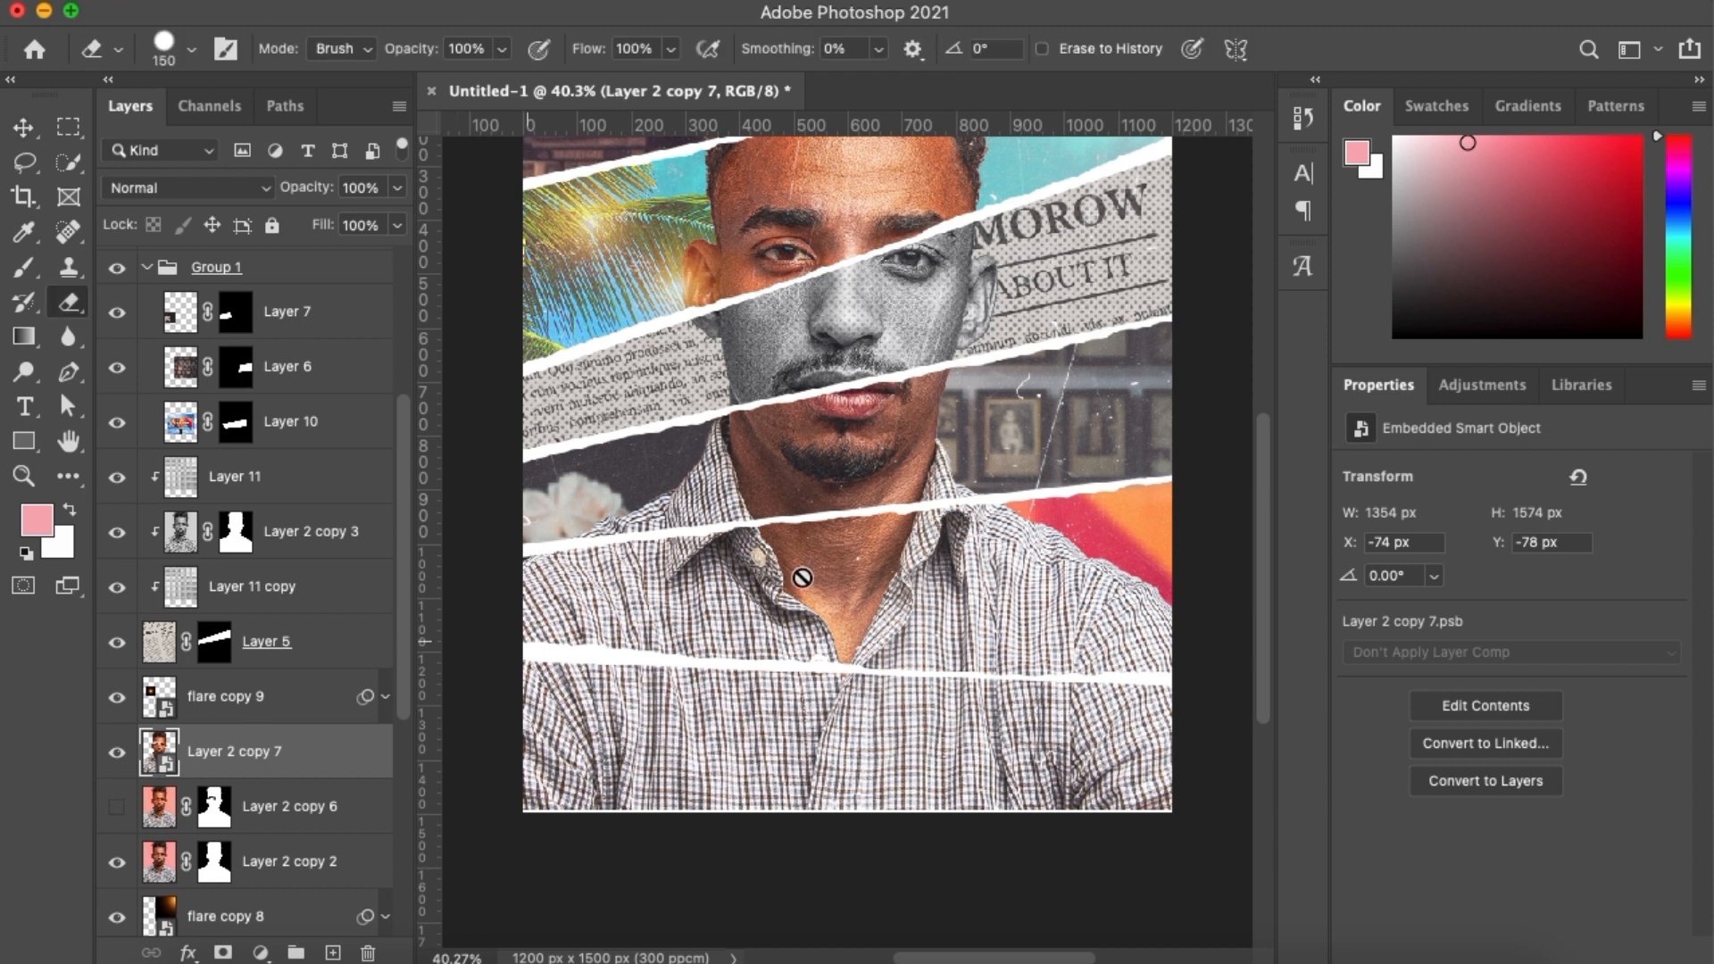
pyautogui.click(794, 581)
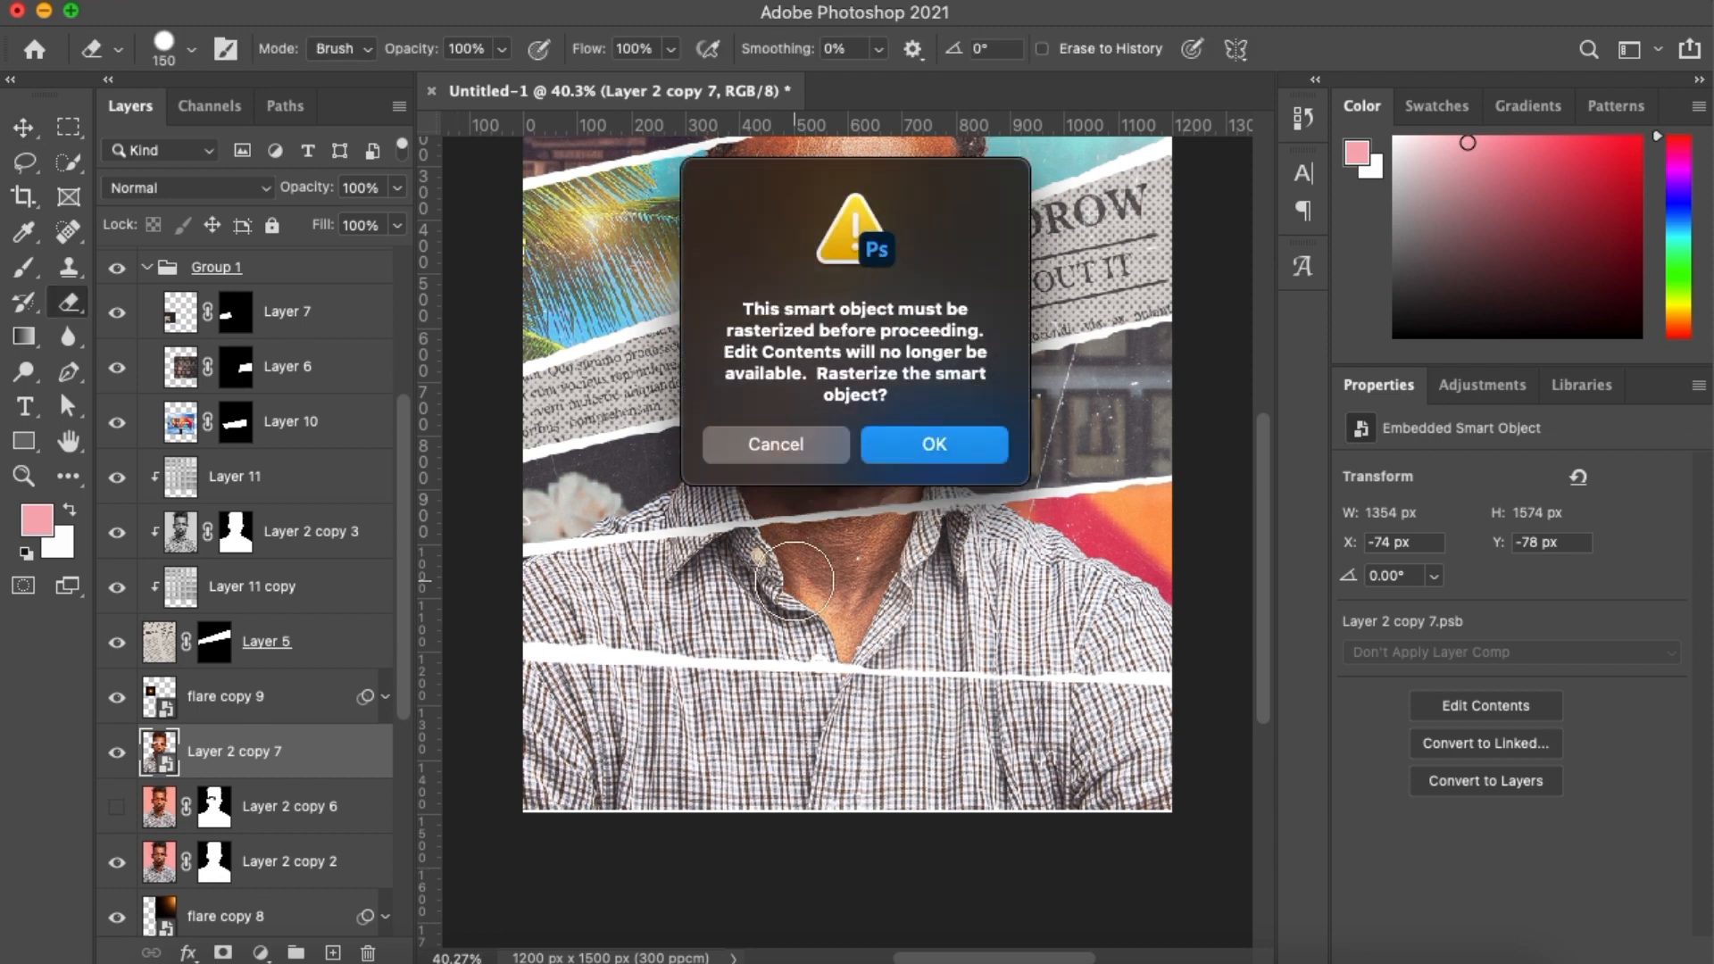
pyautogui.press('Return')
# Draw a closed Pen path on Layer 2 copy 7 around the shirt strip between the two lowest torn edges
pyautogui.press('p')
pyautogui.click(527, 562)
pyautogui.click(1175, 489)
pyautogui.click(1234, 654)
pyautogui.click(1151, 678)
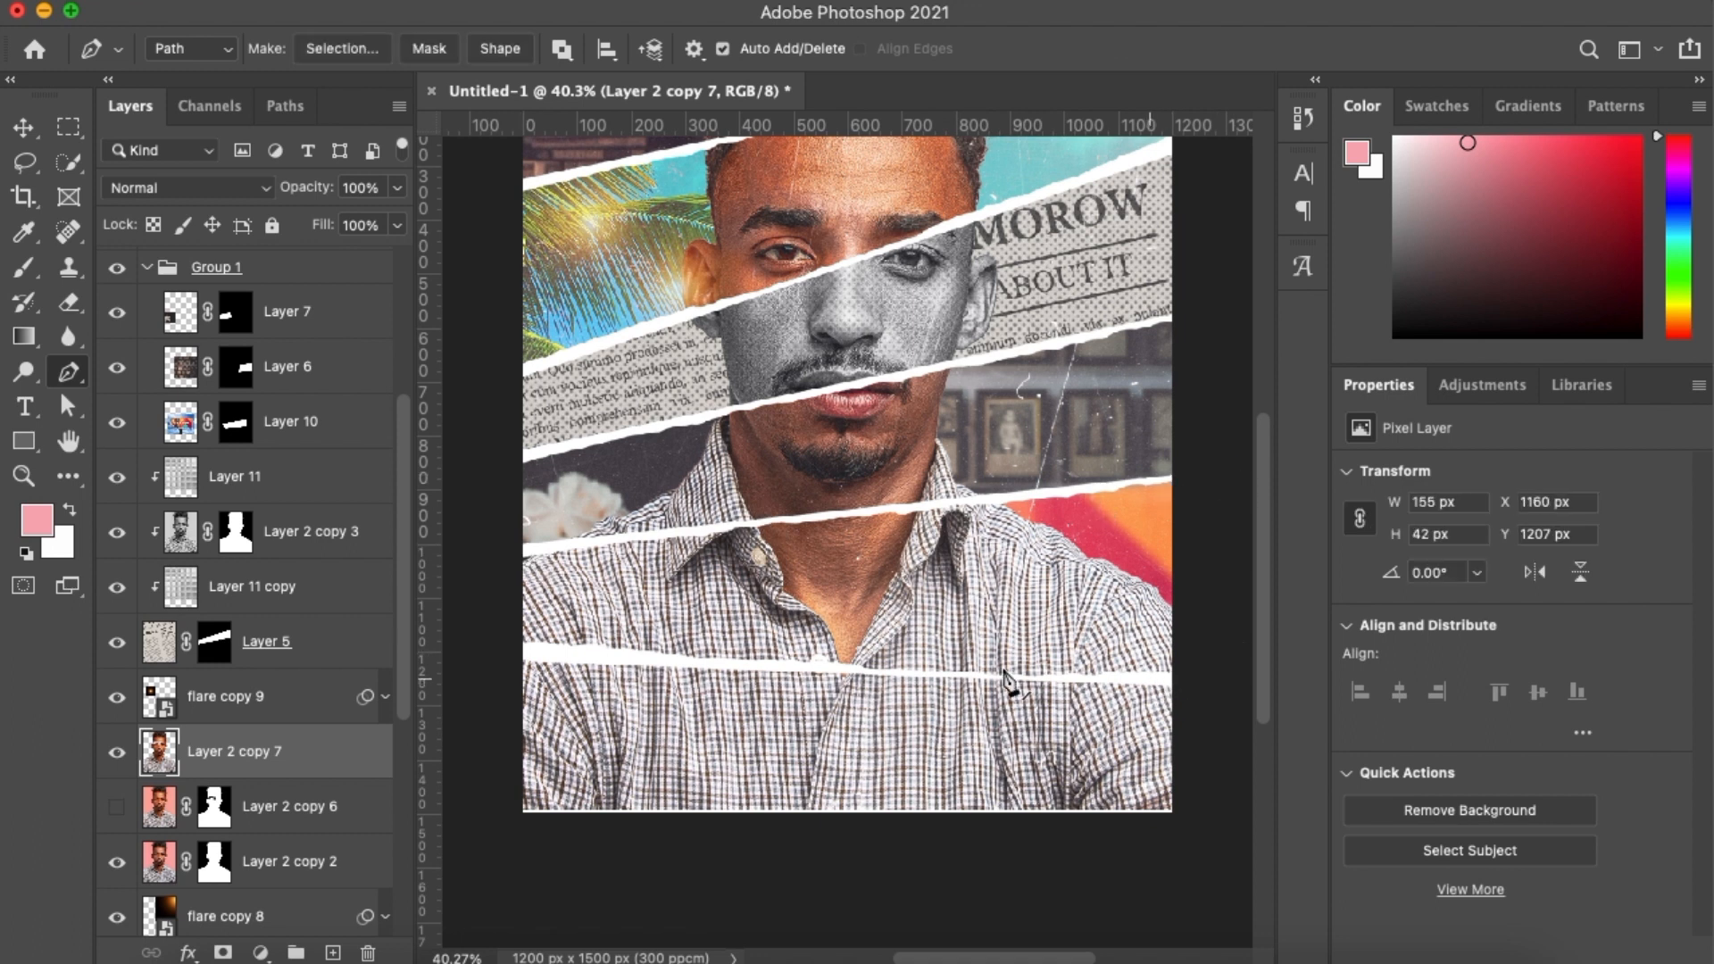
pyautogui.click(520, 651)
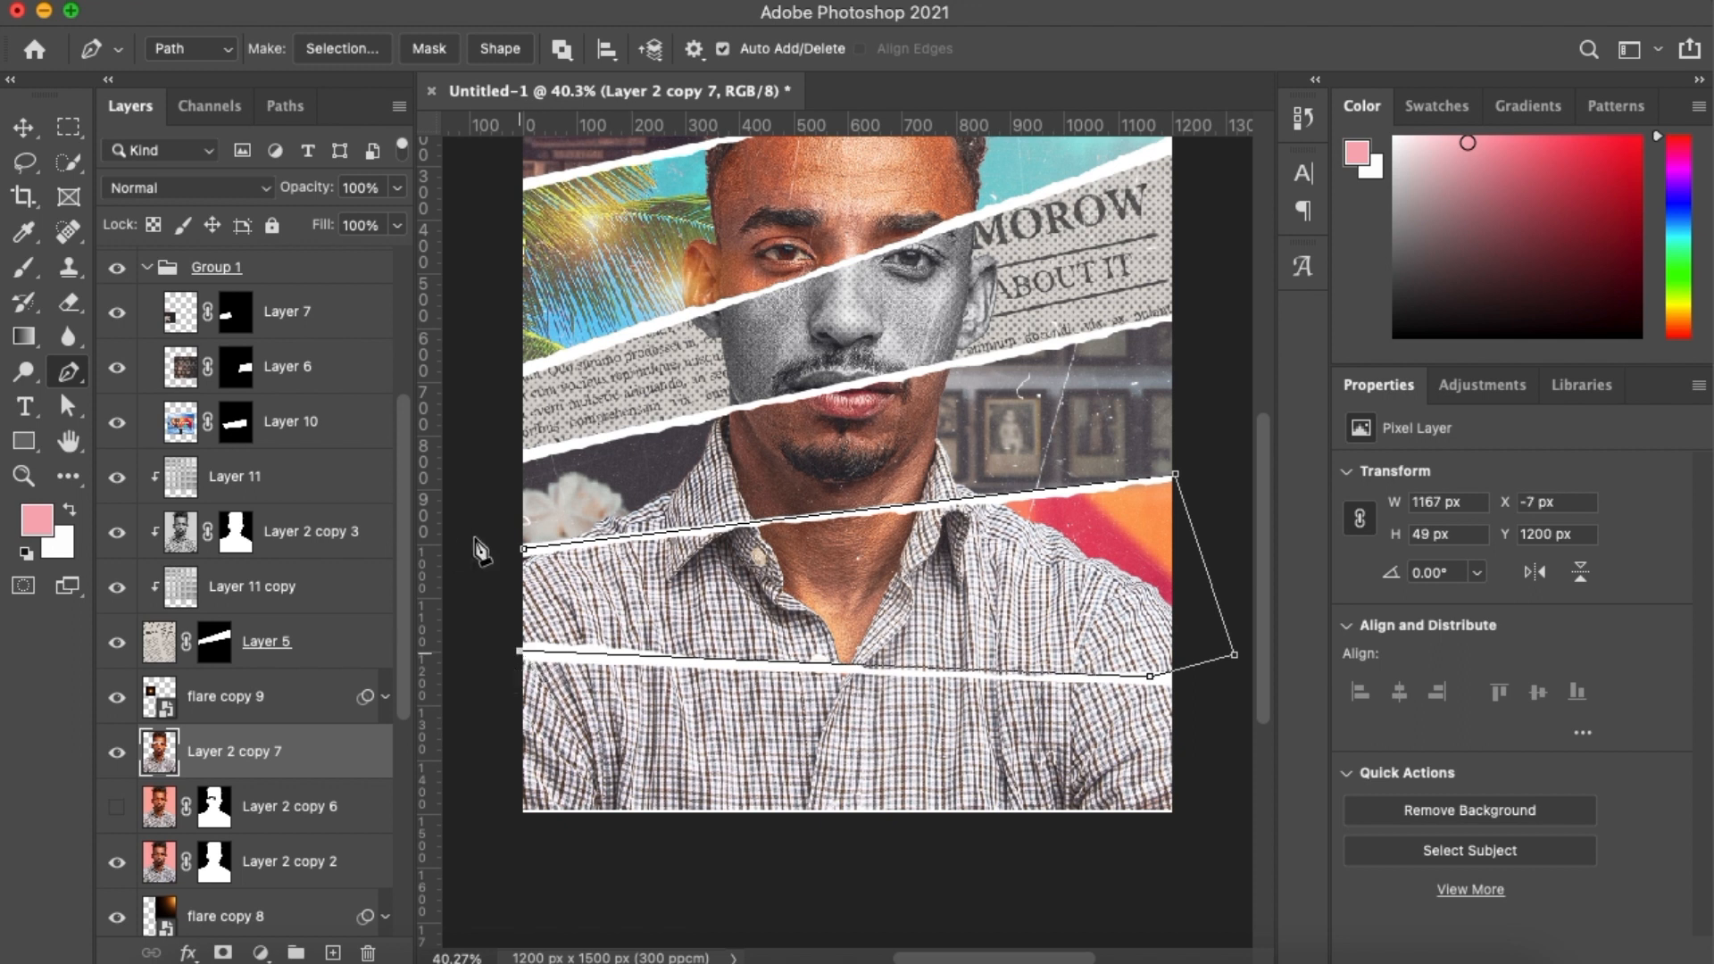
pyautogui.click(525, 550)
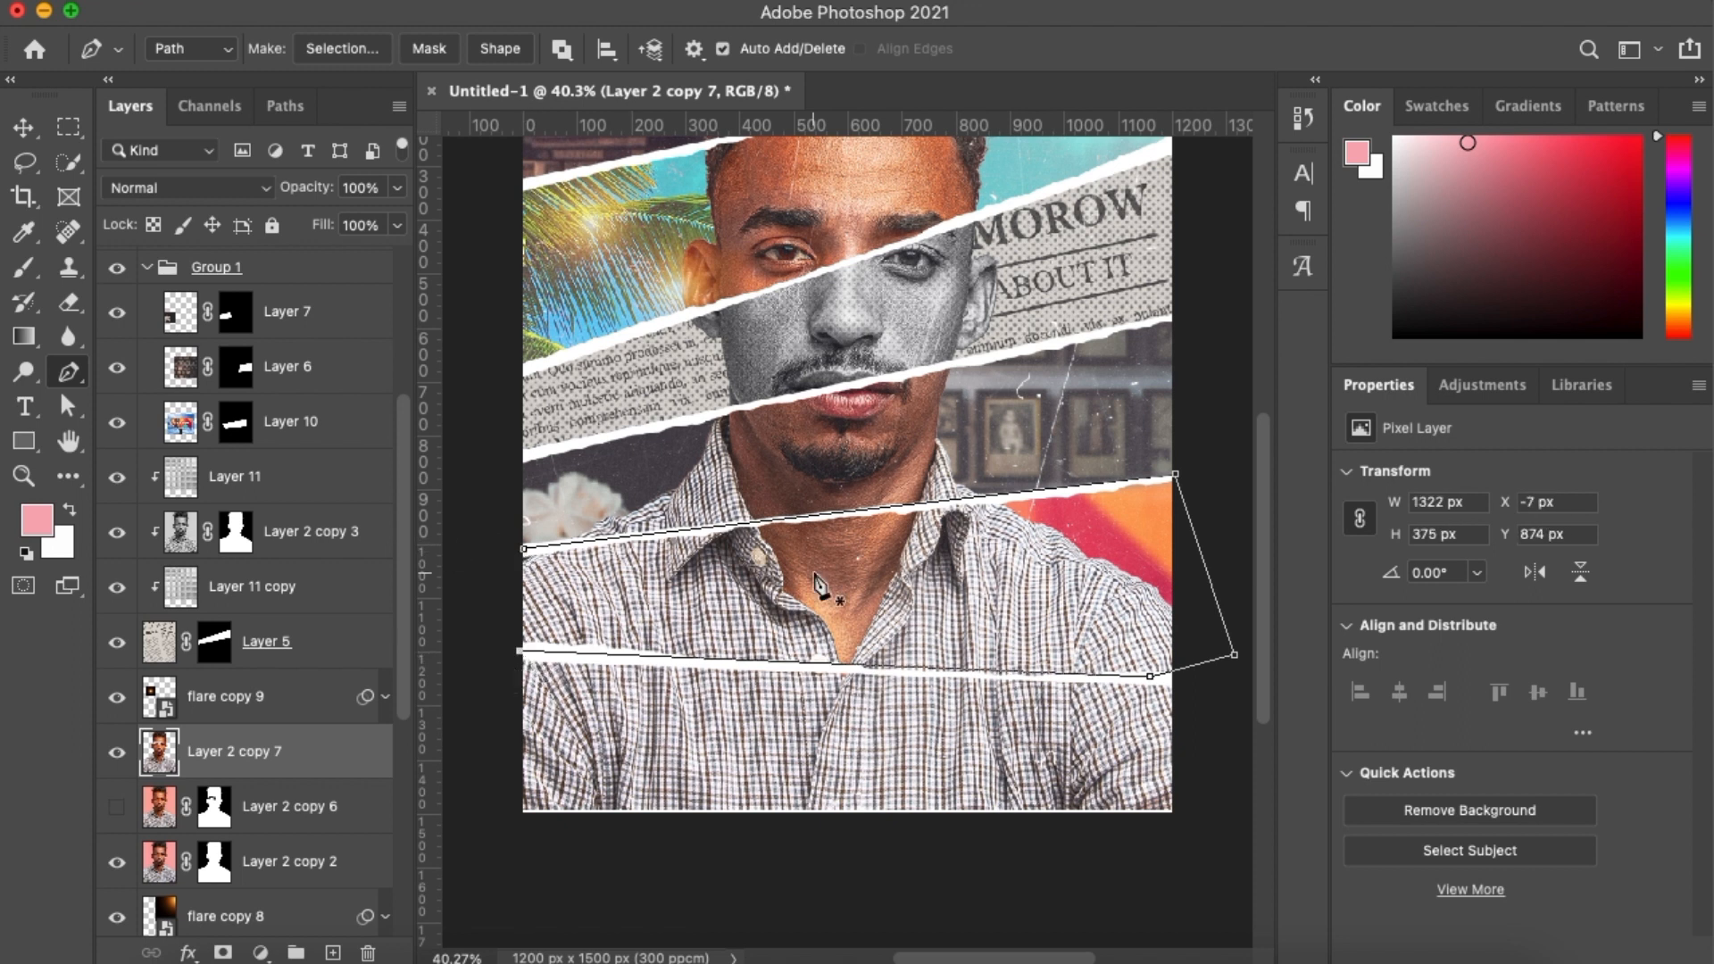
# Turn the path into a selection and copy the enclosed shirt strip from Layer 2 copy 7 to a new layer
pyautogui.rightClick(814, 576)
pyautogui.click(877, 699)
pyautogui.press('Return')
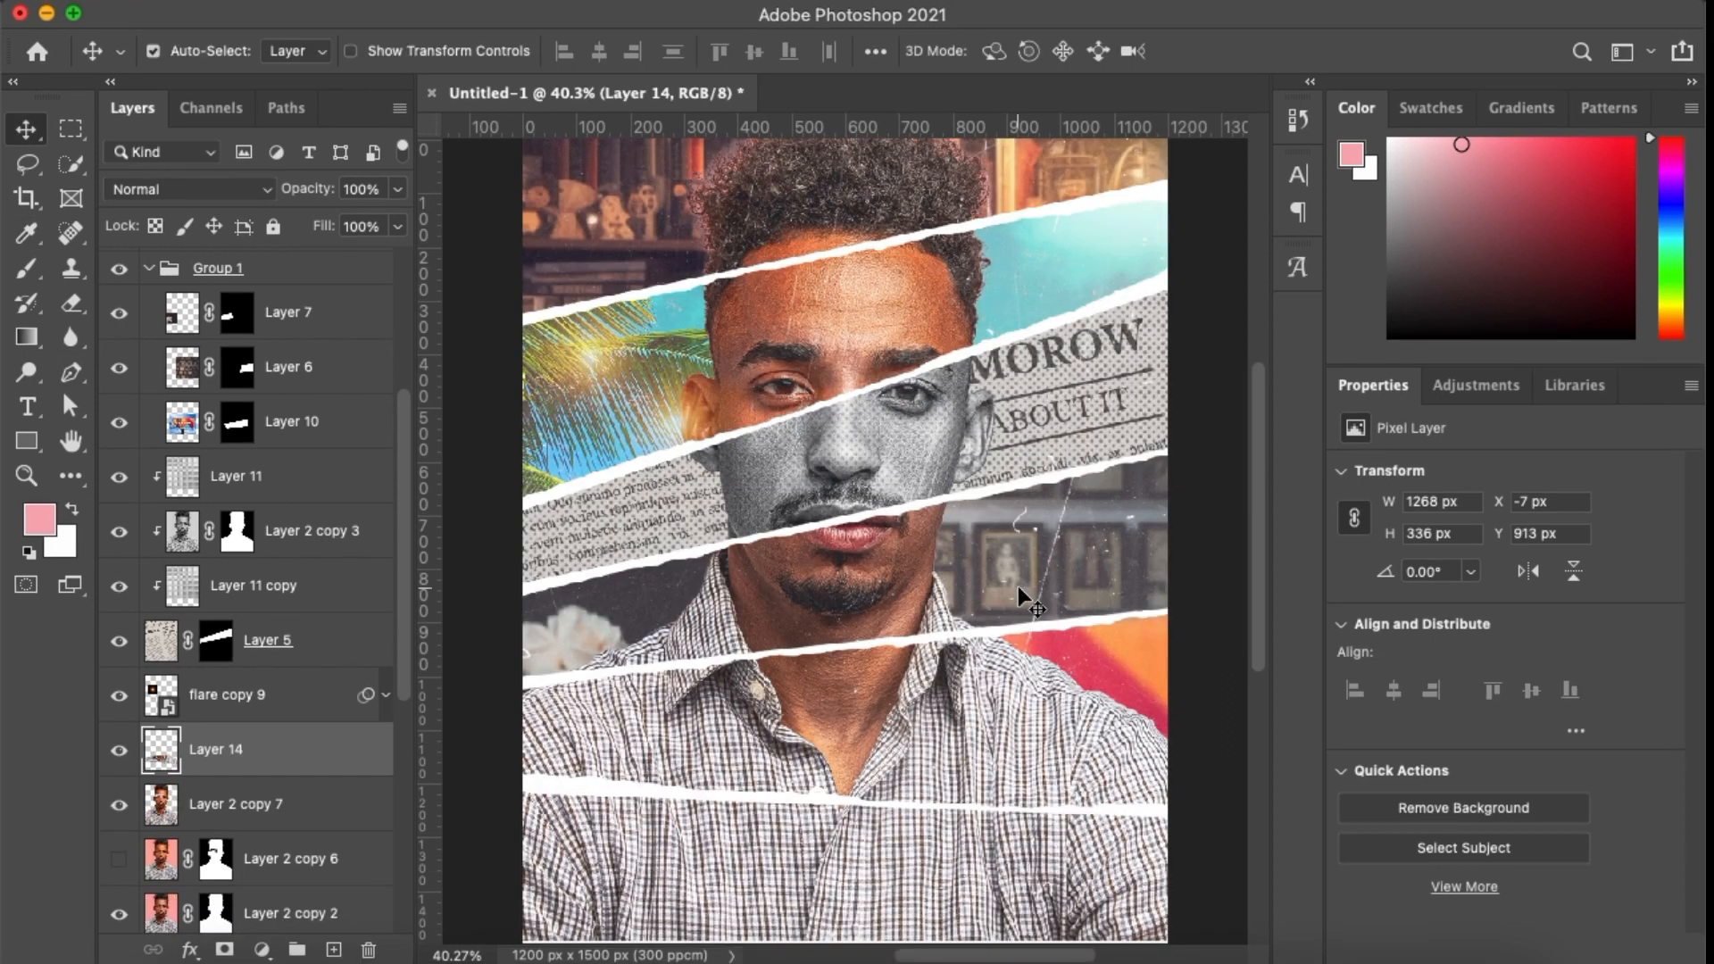
# Toggle the visibility of Layer 2 copy 7 to compare the portrait with and without it, and leave the layer hidden
pyautogui.click(854, 185)
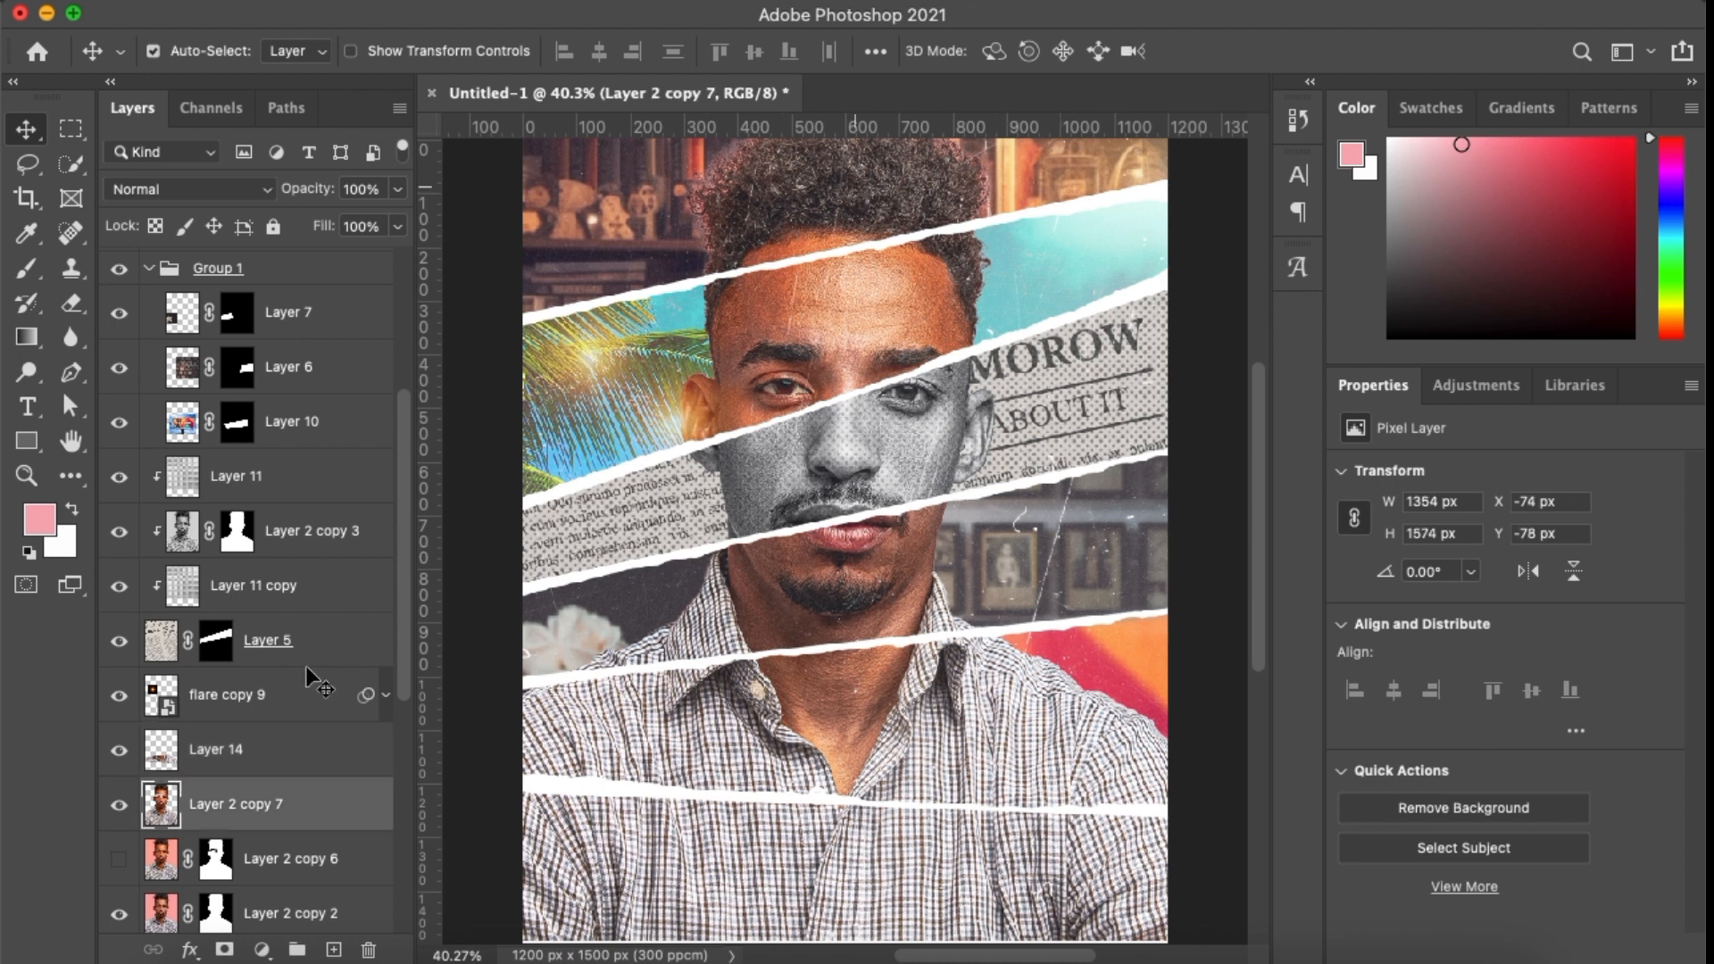
pyautogui.click(119, 809)
pyautogui.click(119, 809)
pyautogui.click(119, 809)
pyautogui.click(119, 809)
pyautogui.scroll(-3, 240, 817)
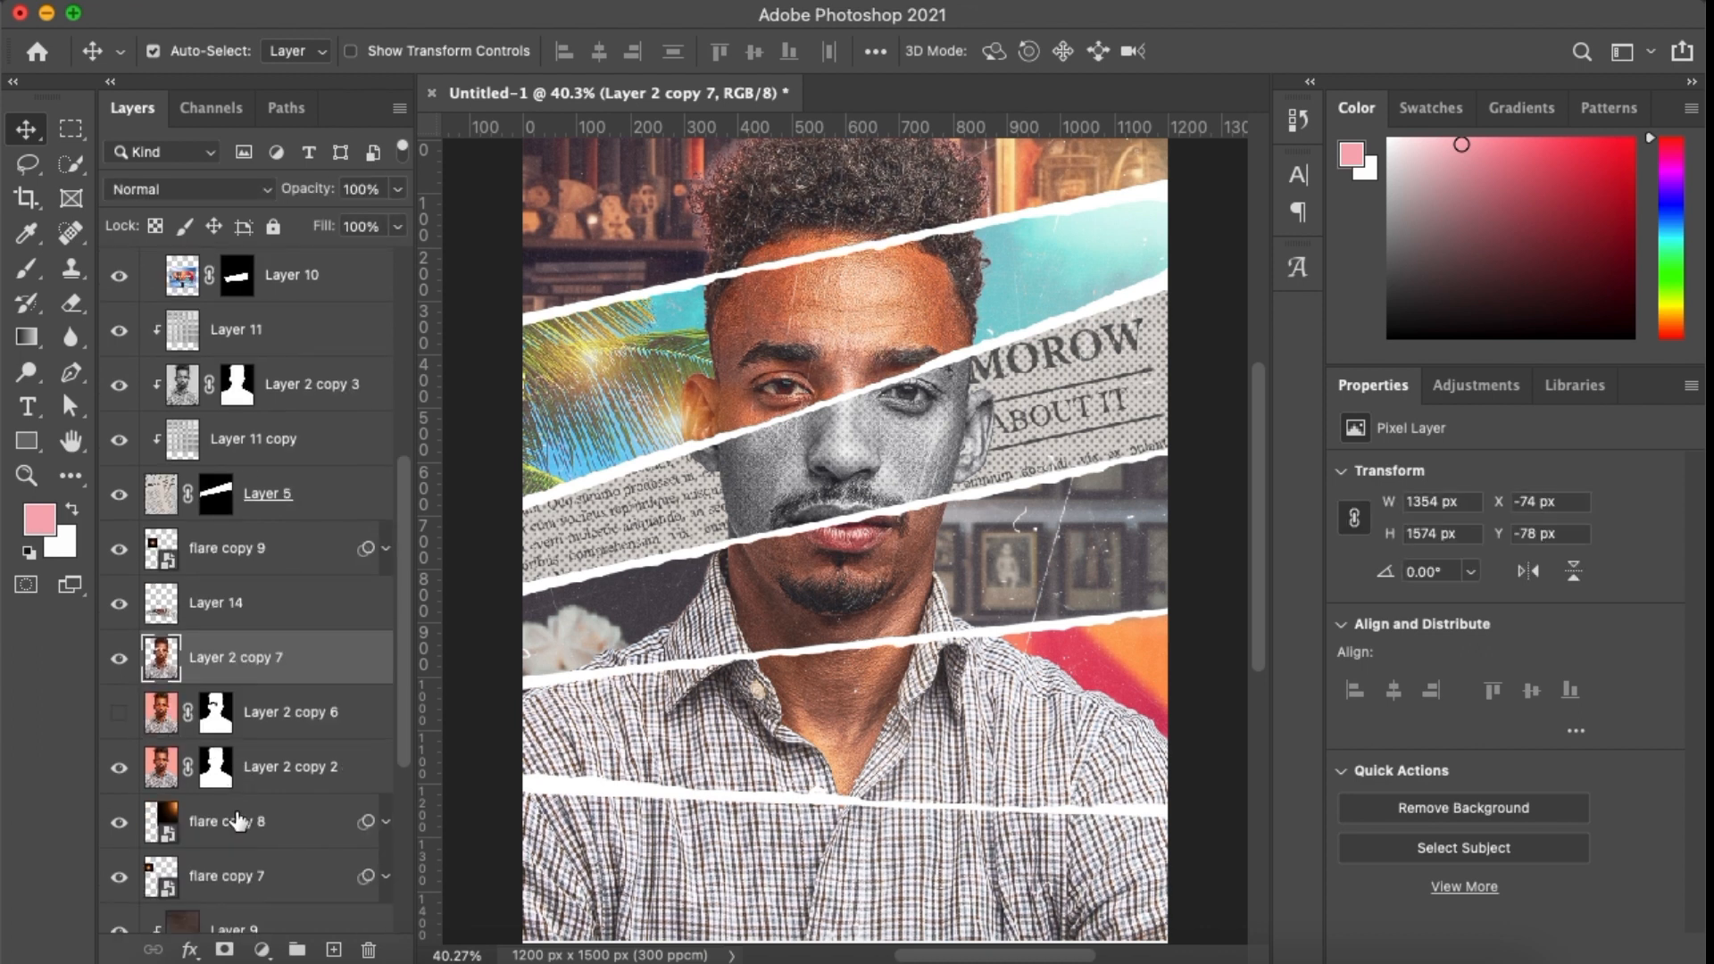
pyautogui.click(121, 661)
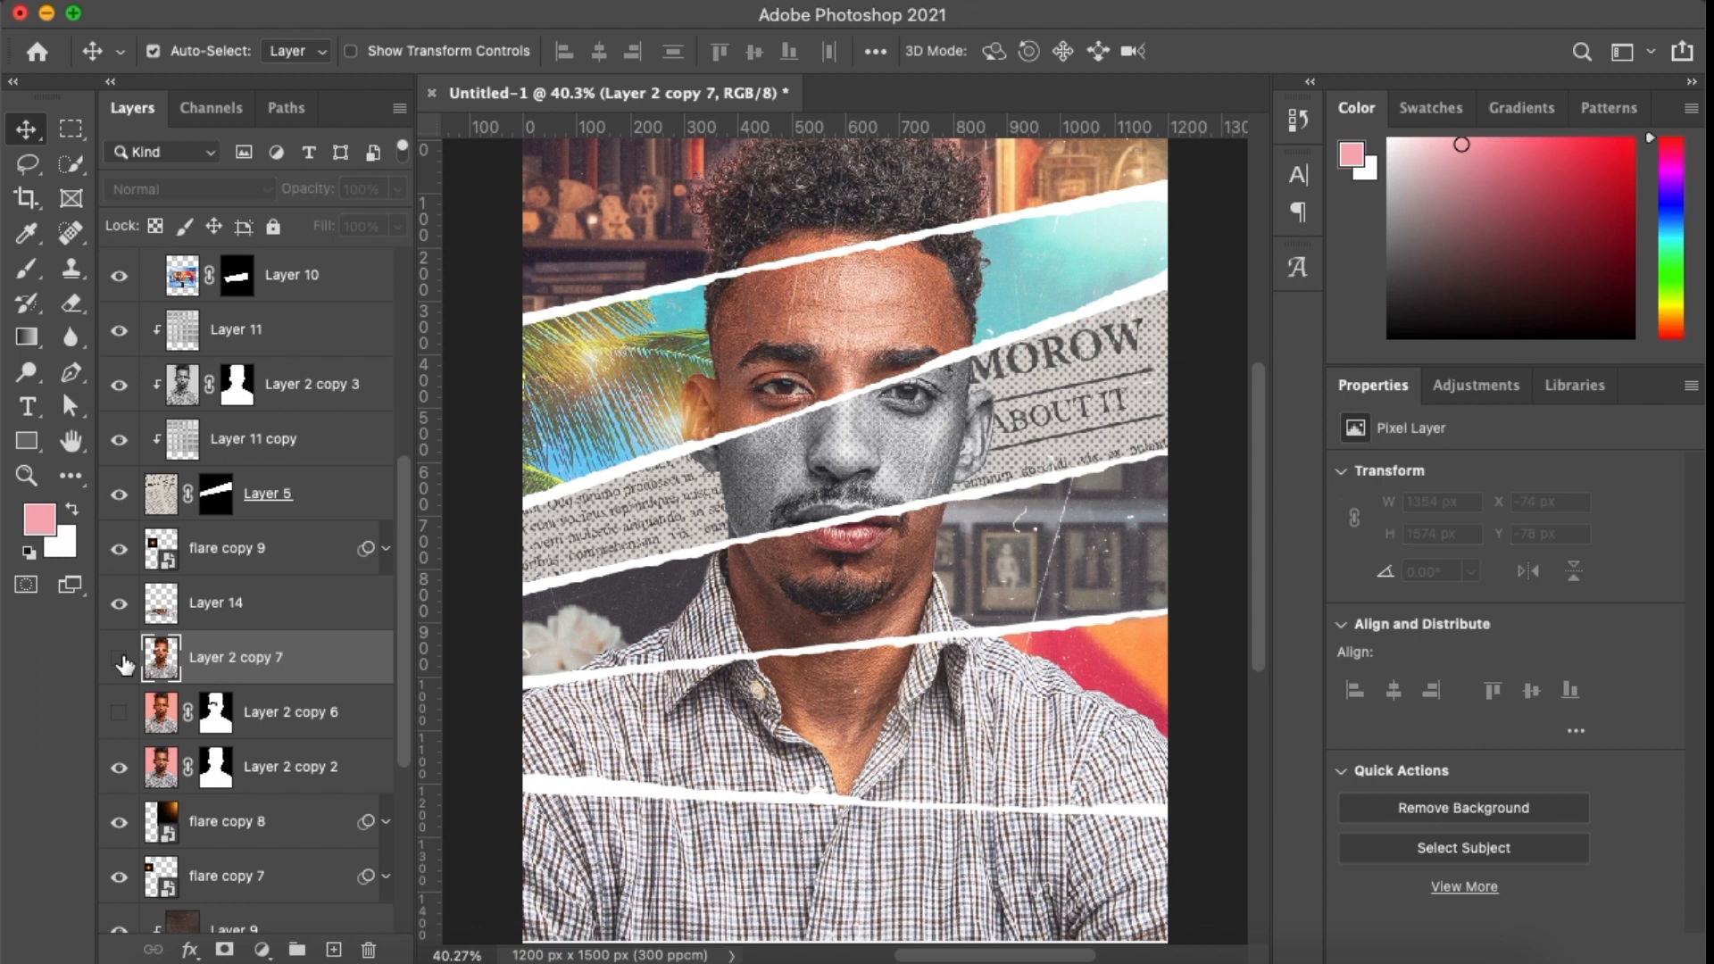
# Clip the layers from Layer 2 copy 7 down through flare copy 7 to the Layer 4 clipping stack
pyautogui.click(198, 661)
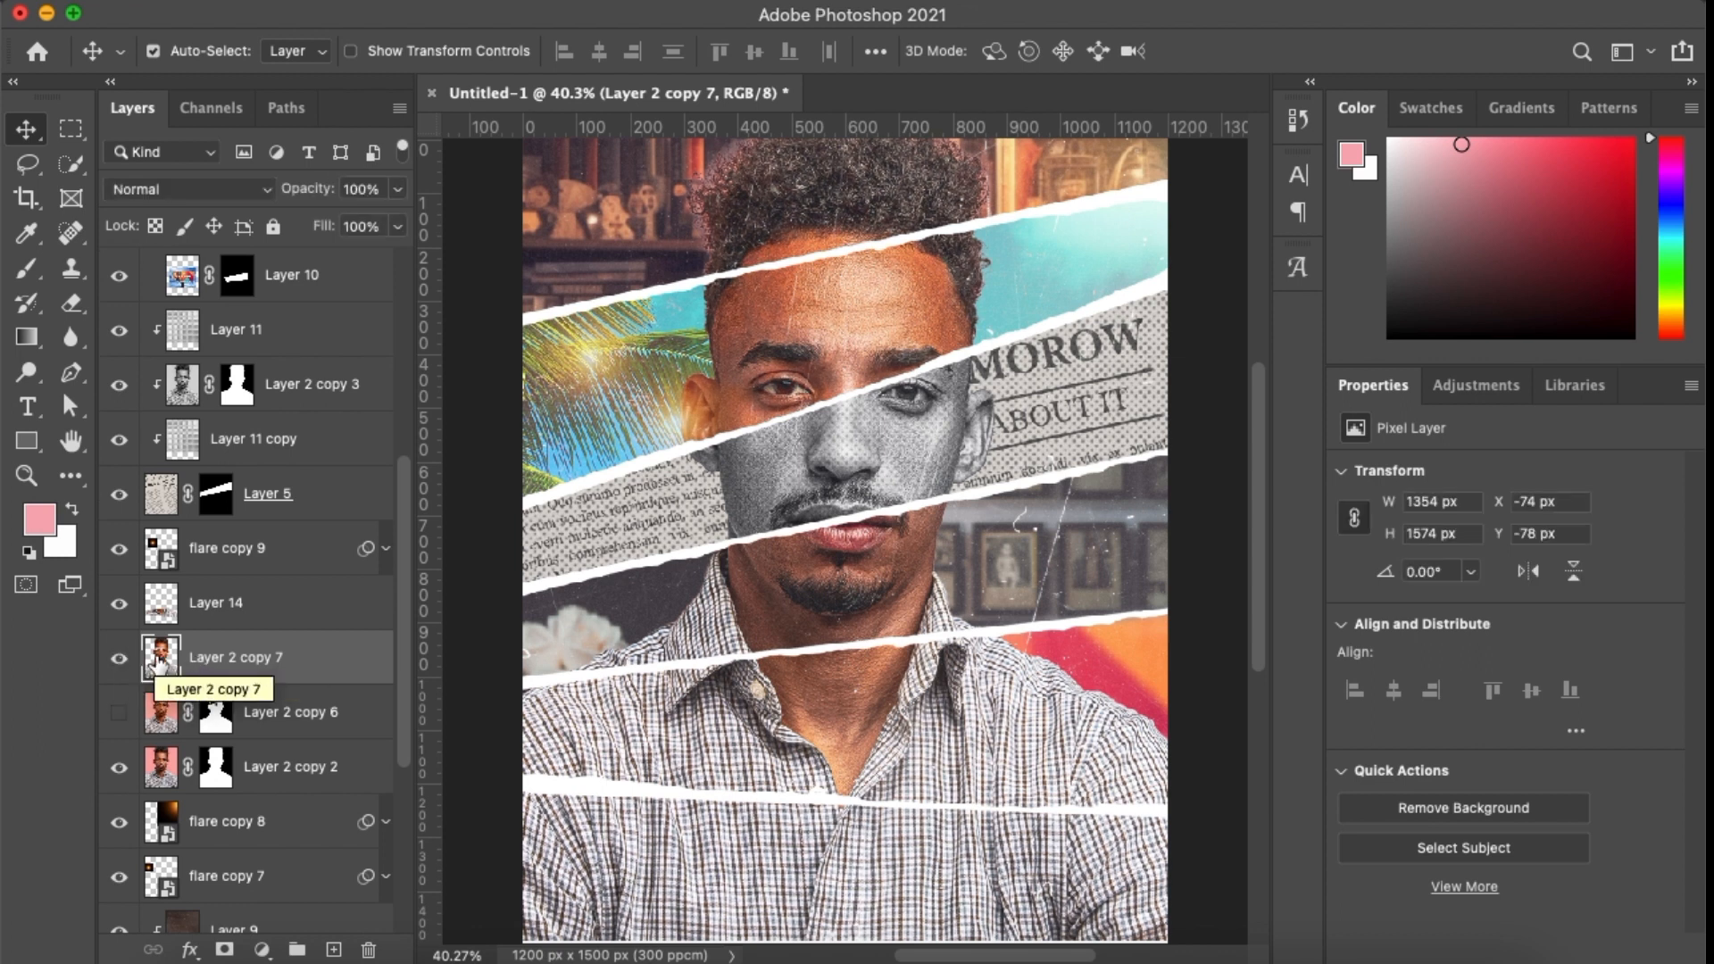
pyautogui.scroll(-3, 225, 679)
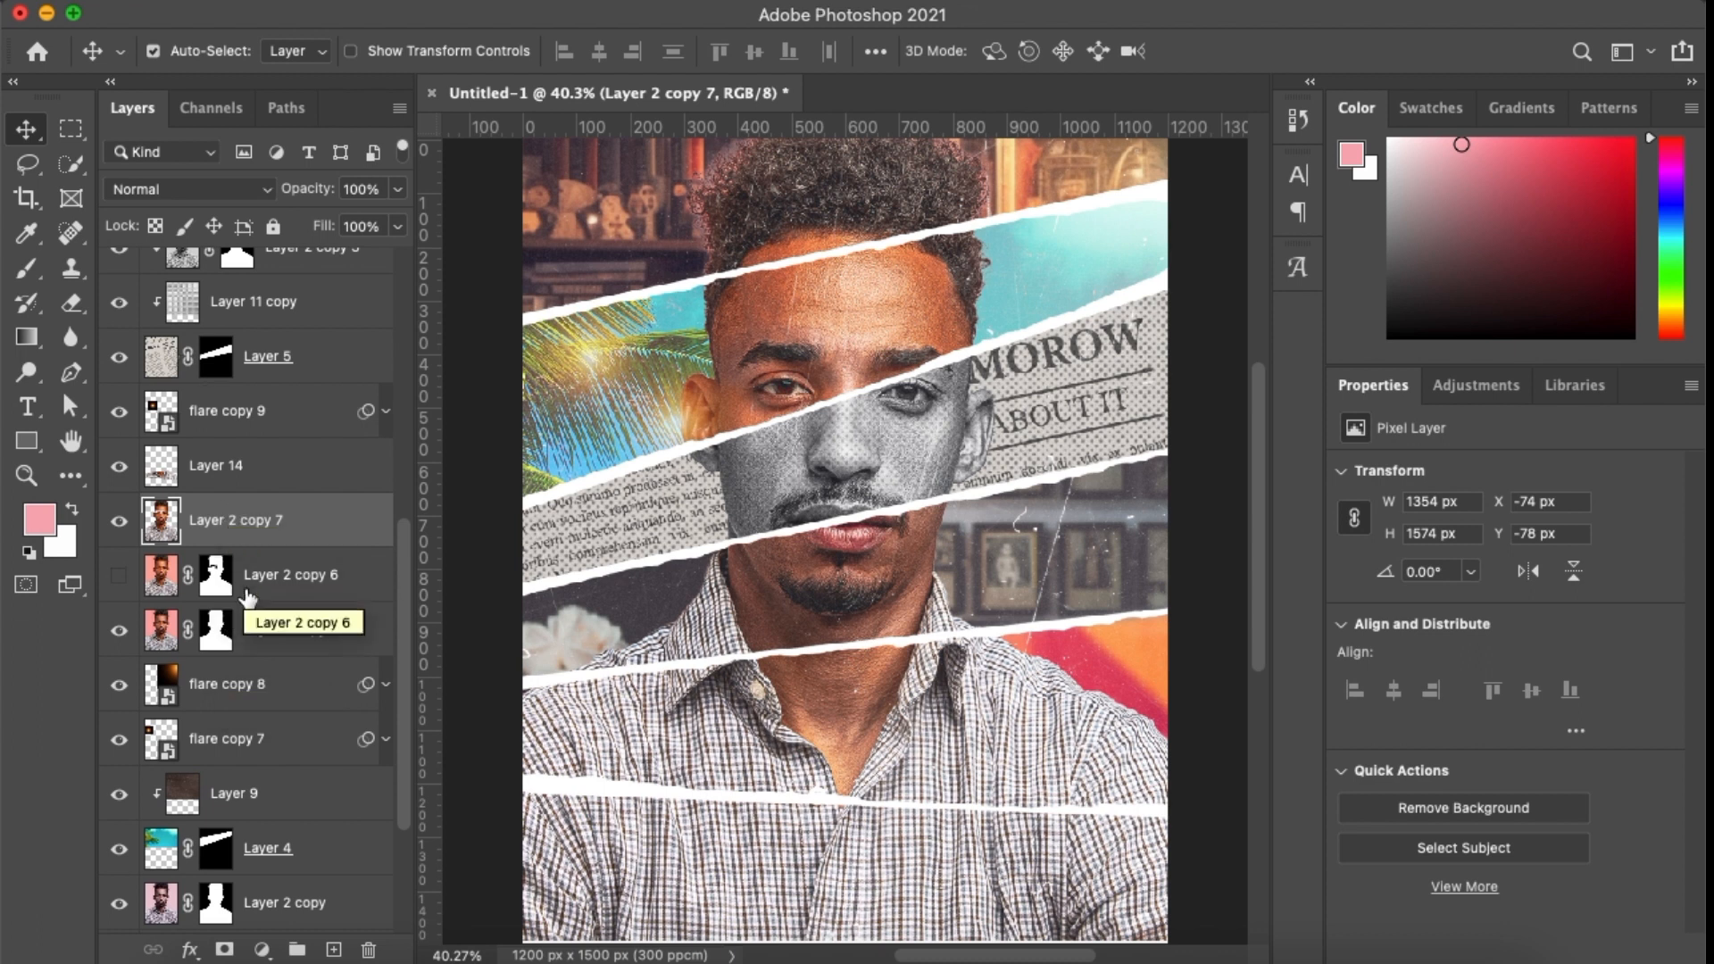
pyautogui.keyDown('shift'); pyautogui.click(231, 757); pyautogui.keyUp('shift')
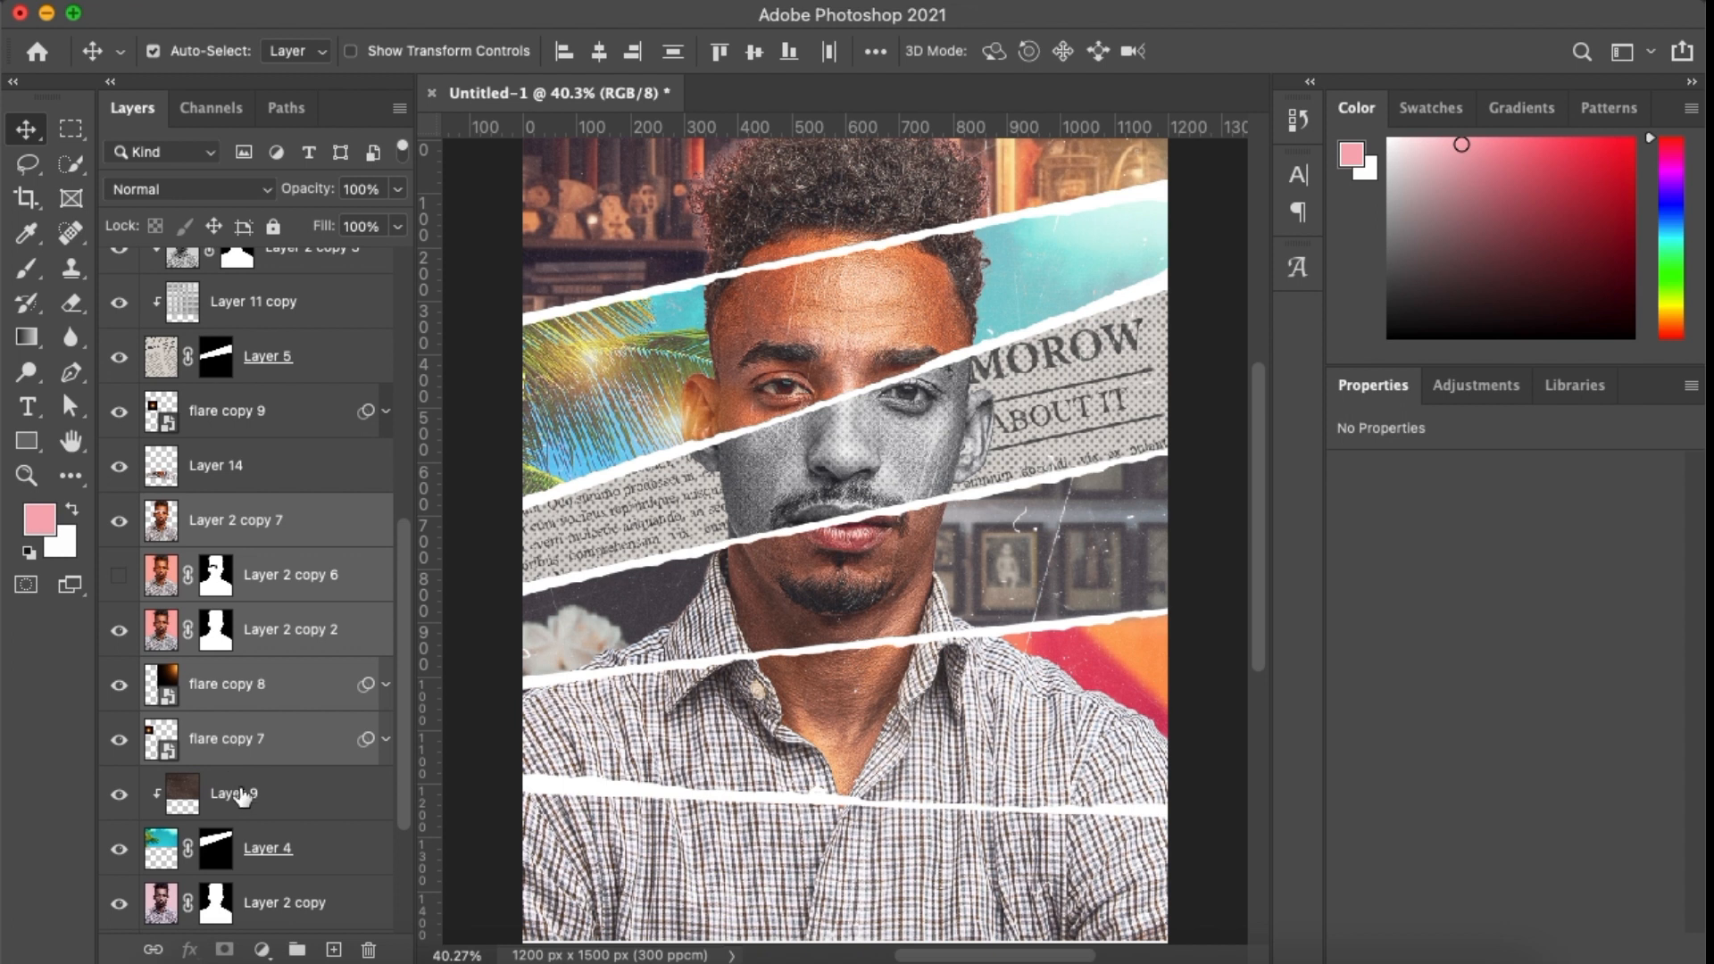
pyautogui.press('super+alt+g')
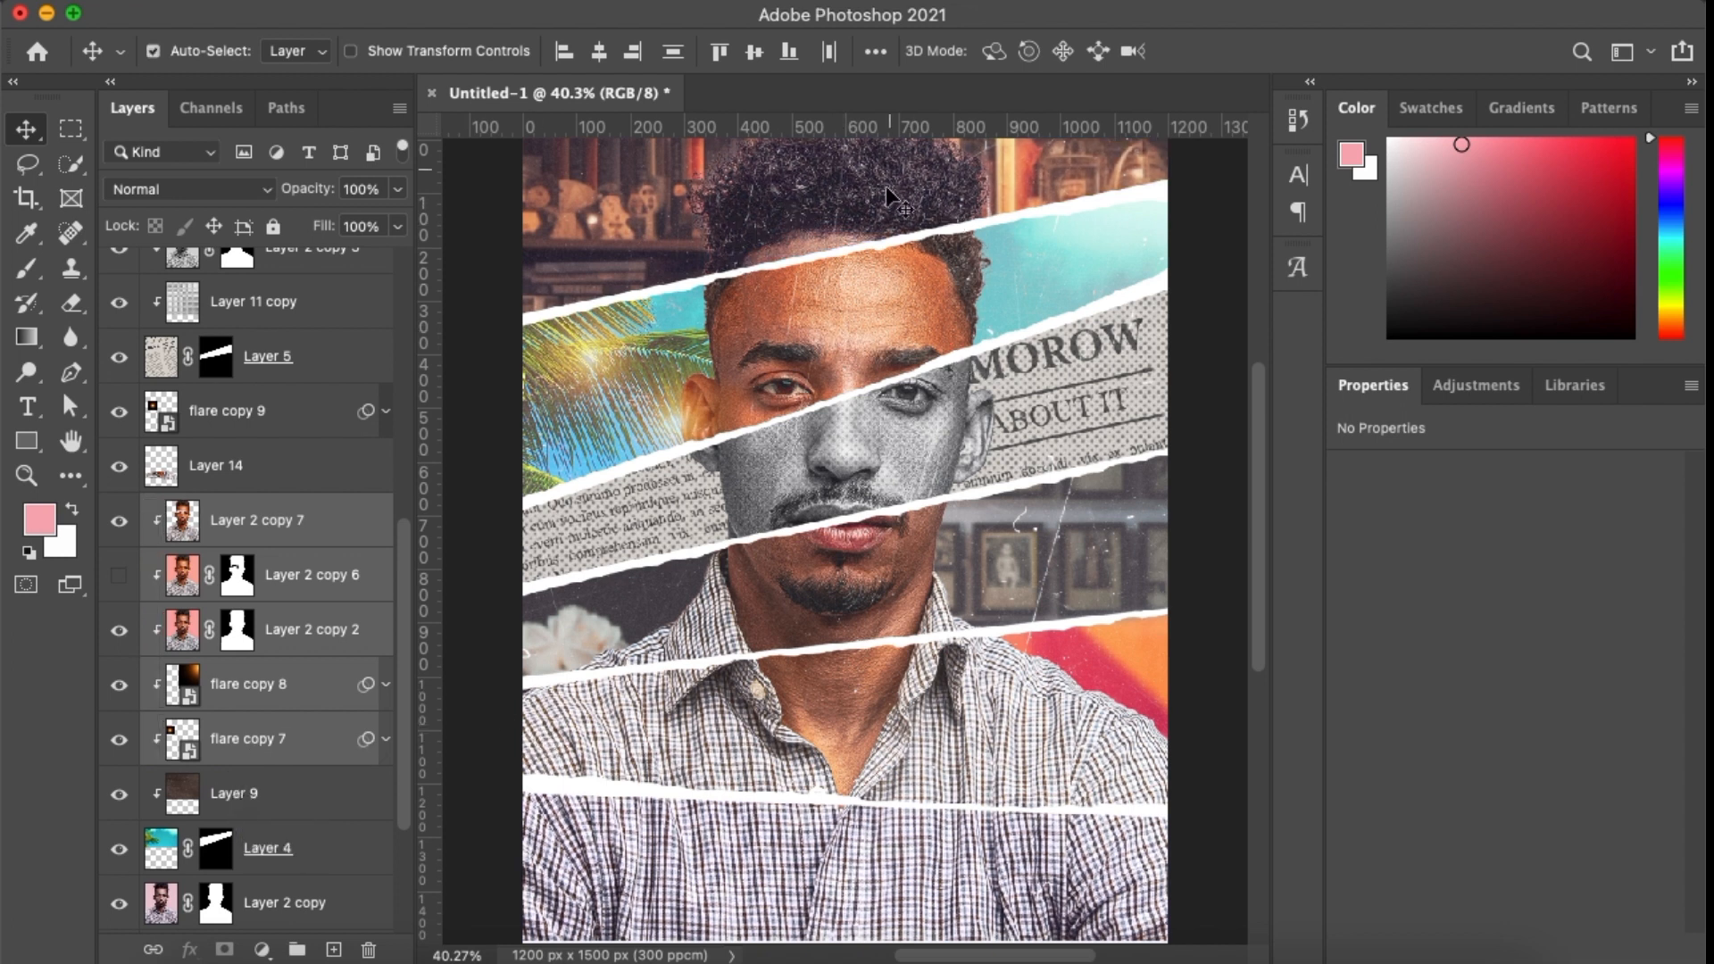
# Delete the Layer 2 copy 7 layer and make Layer 2 copy 6 visible
pyautogui.scroll(2, 180, 539)
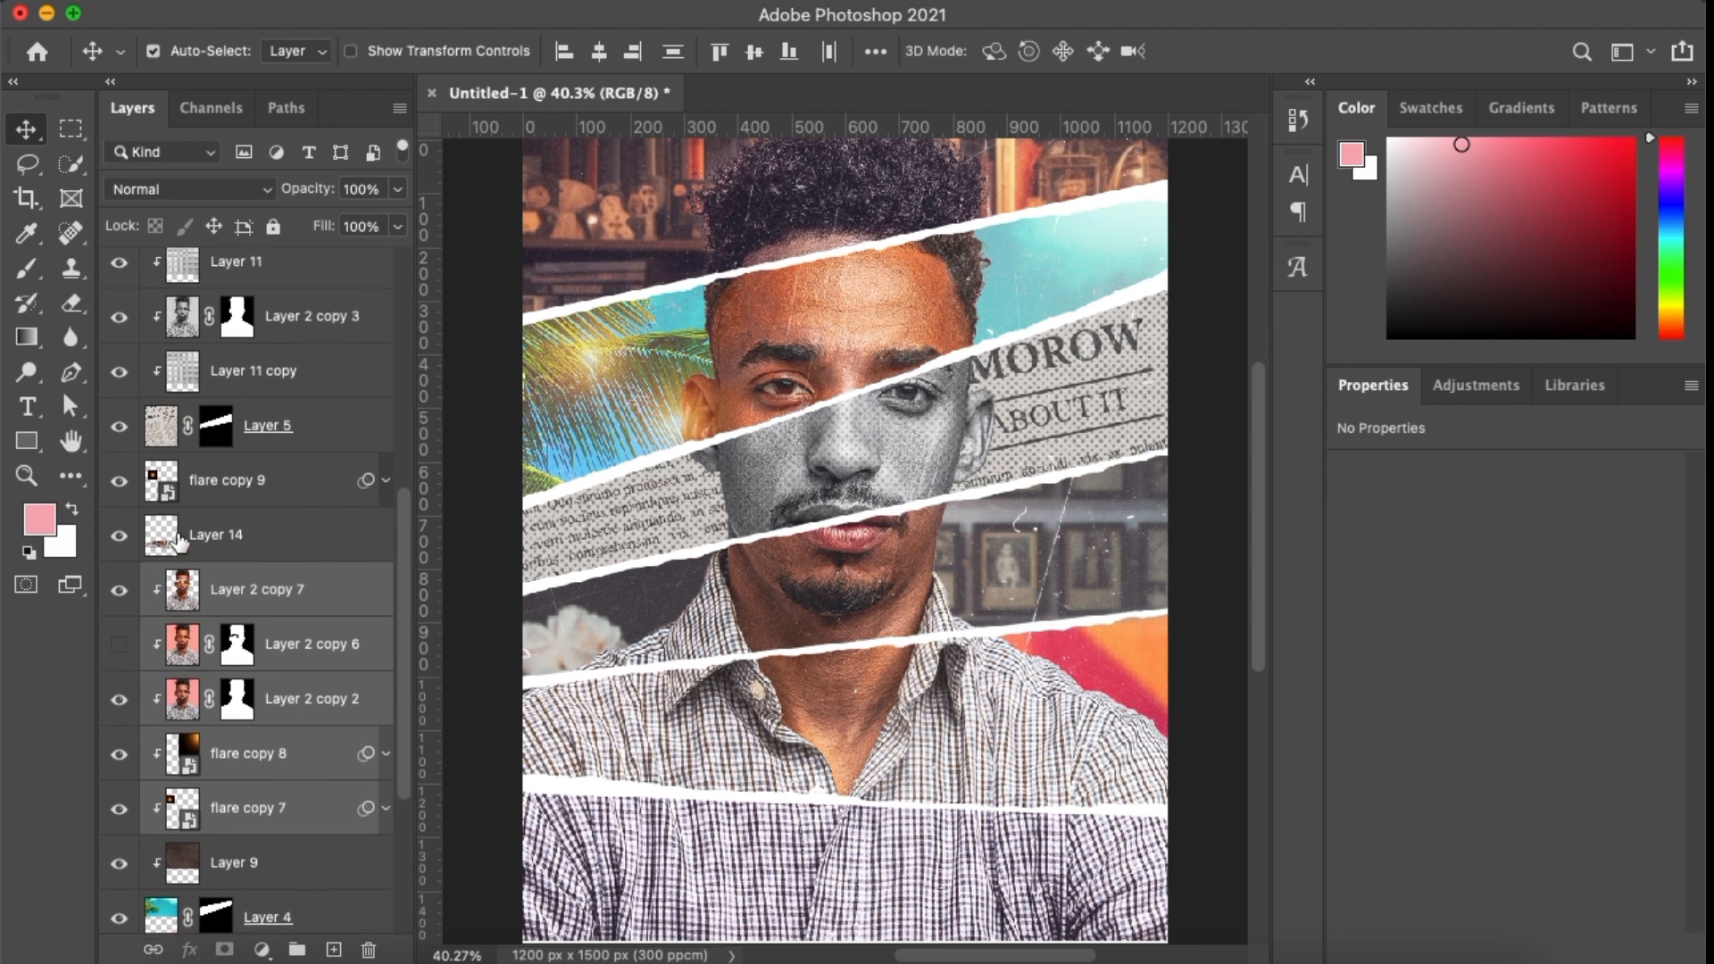
pyautogui.click(218, 609)
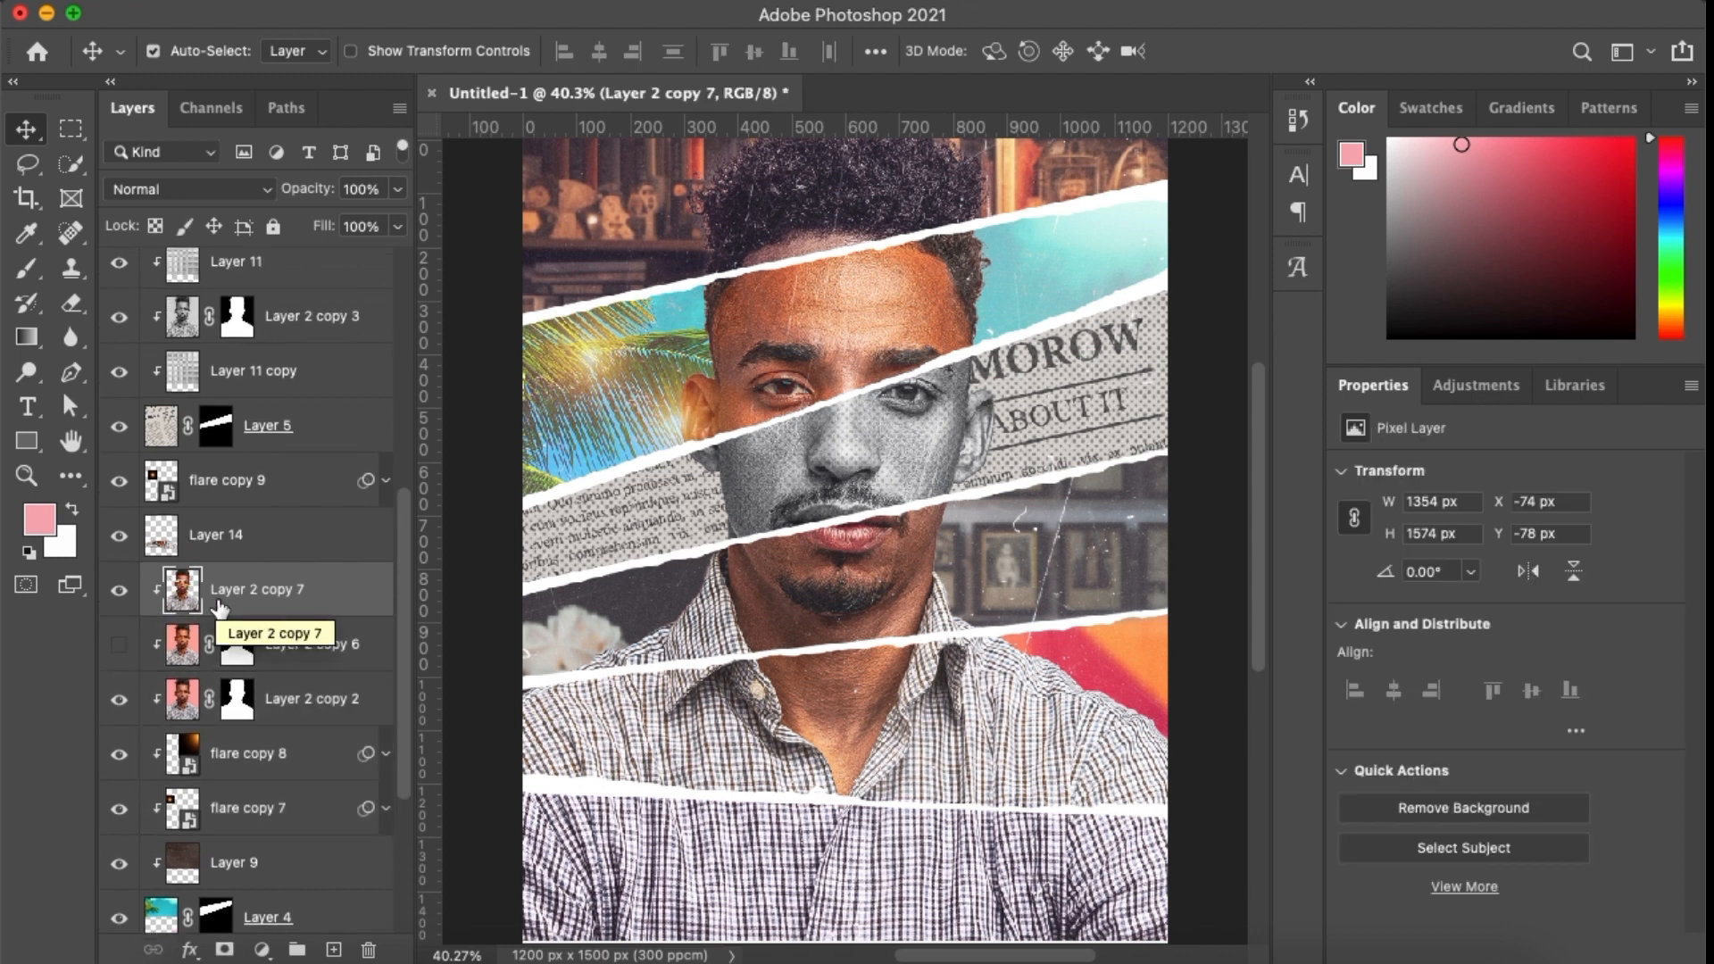
pyautogui.press('Delete')
pyautogui.click(119, 590)
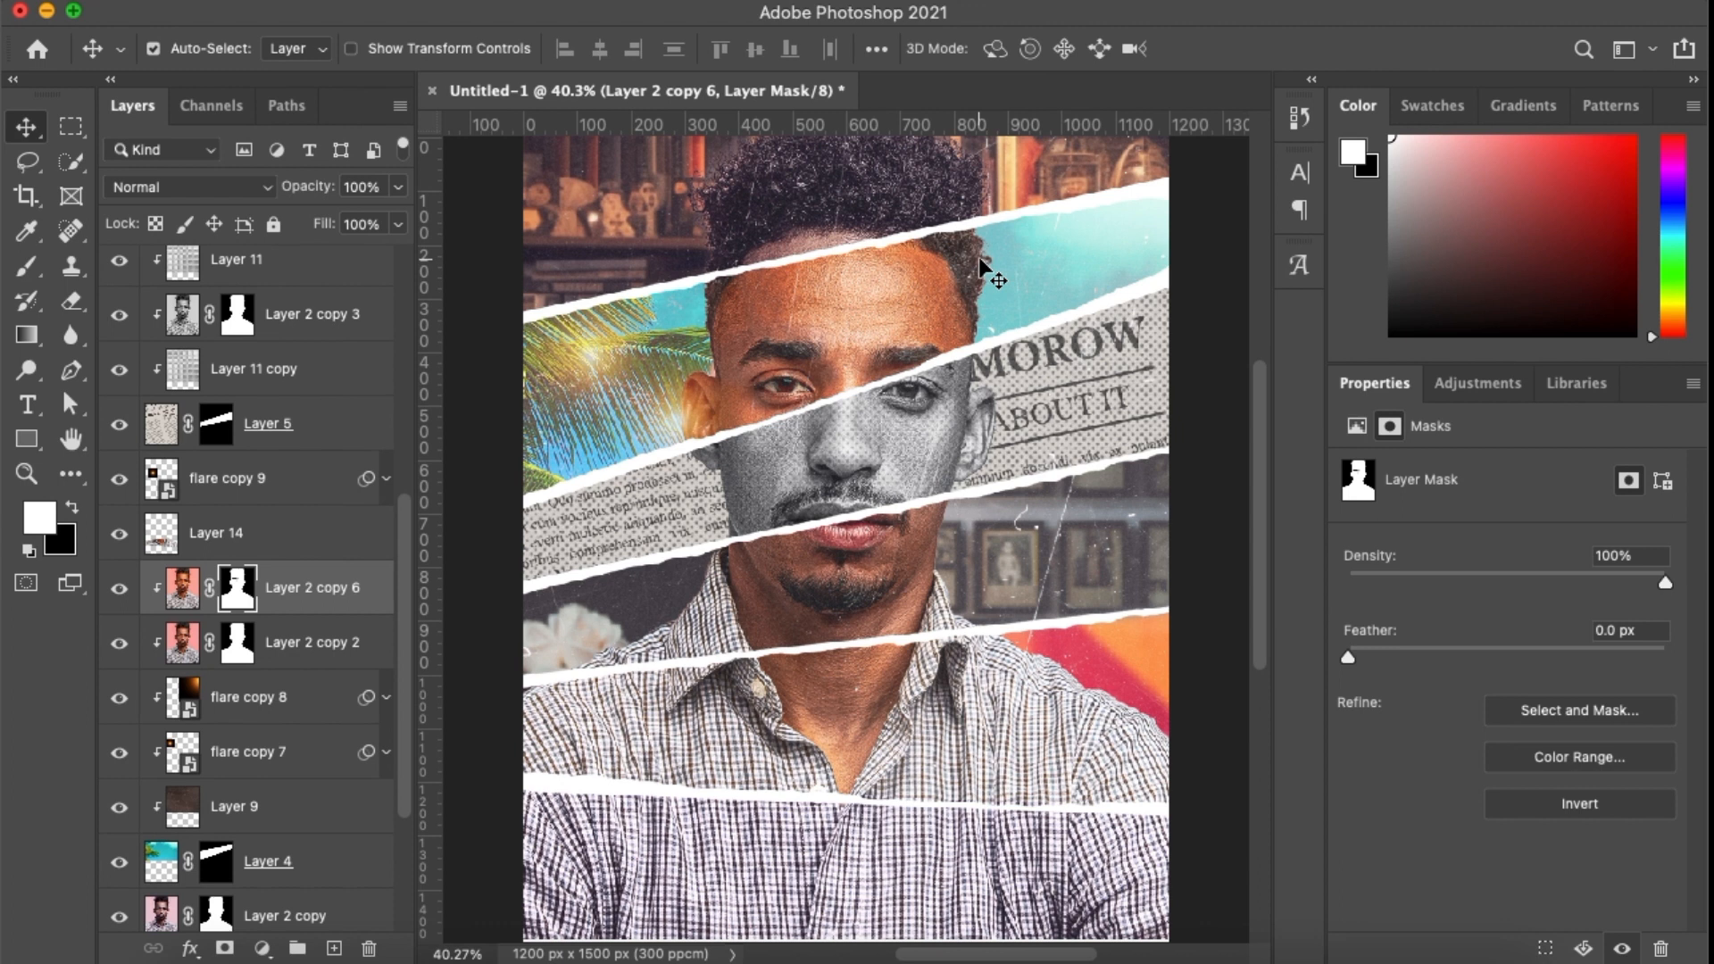
# Copy the front-view-groom photo from the Thriller Poster folder in Finder and paste it into the Photoshop poster above Layer 2 copy 6
pyautogui.click(978, 781)
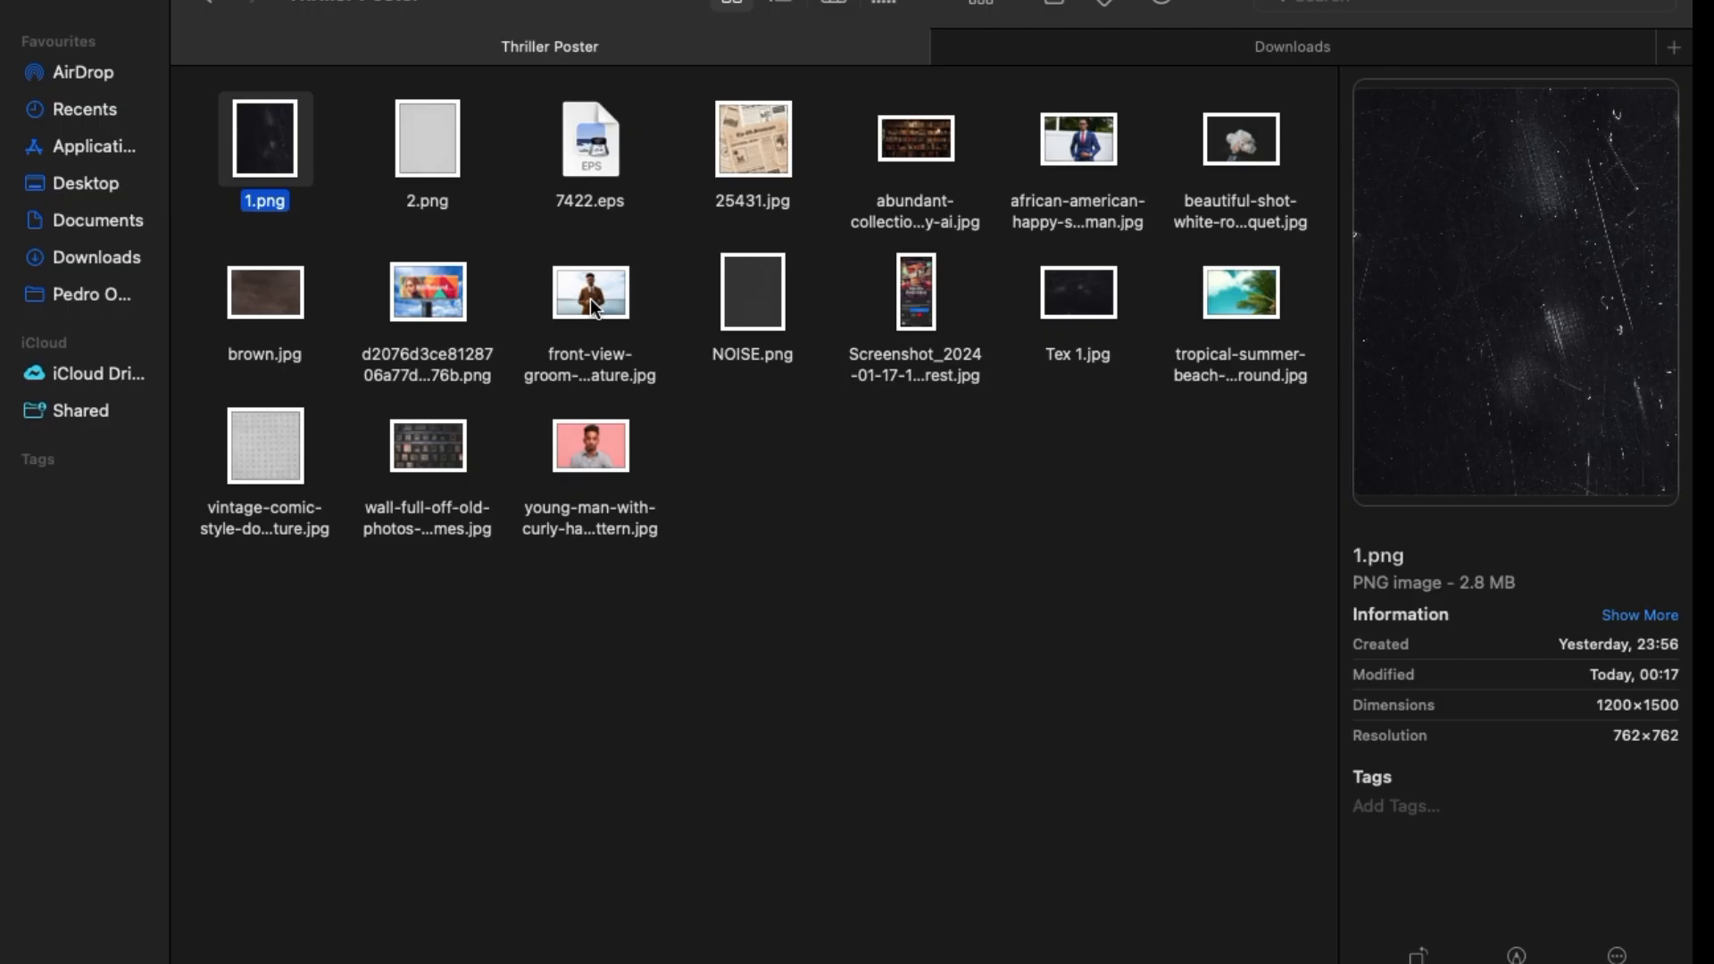
pyautogui.click(585, 295)
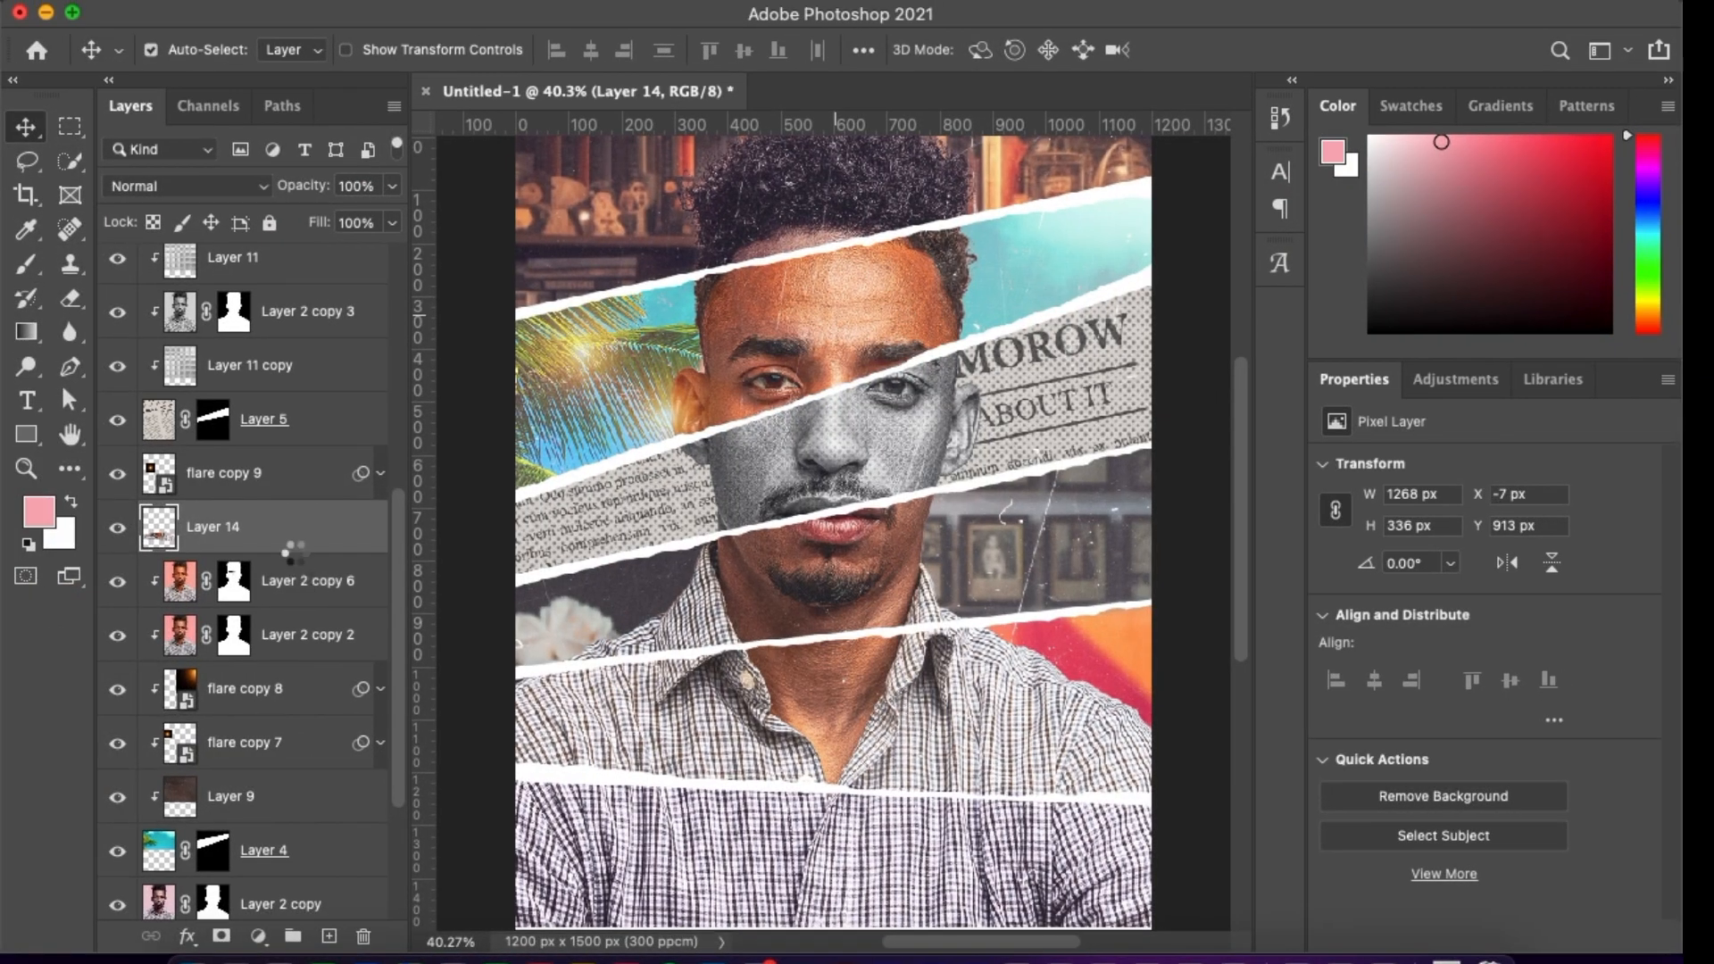
pyautogui.click(310, 580)
pyautogui.press('super+v')
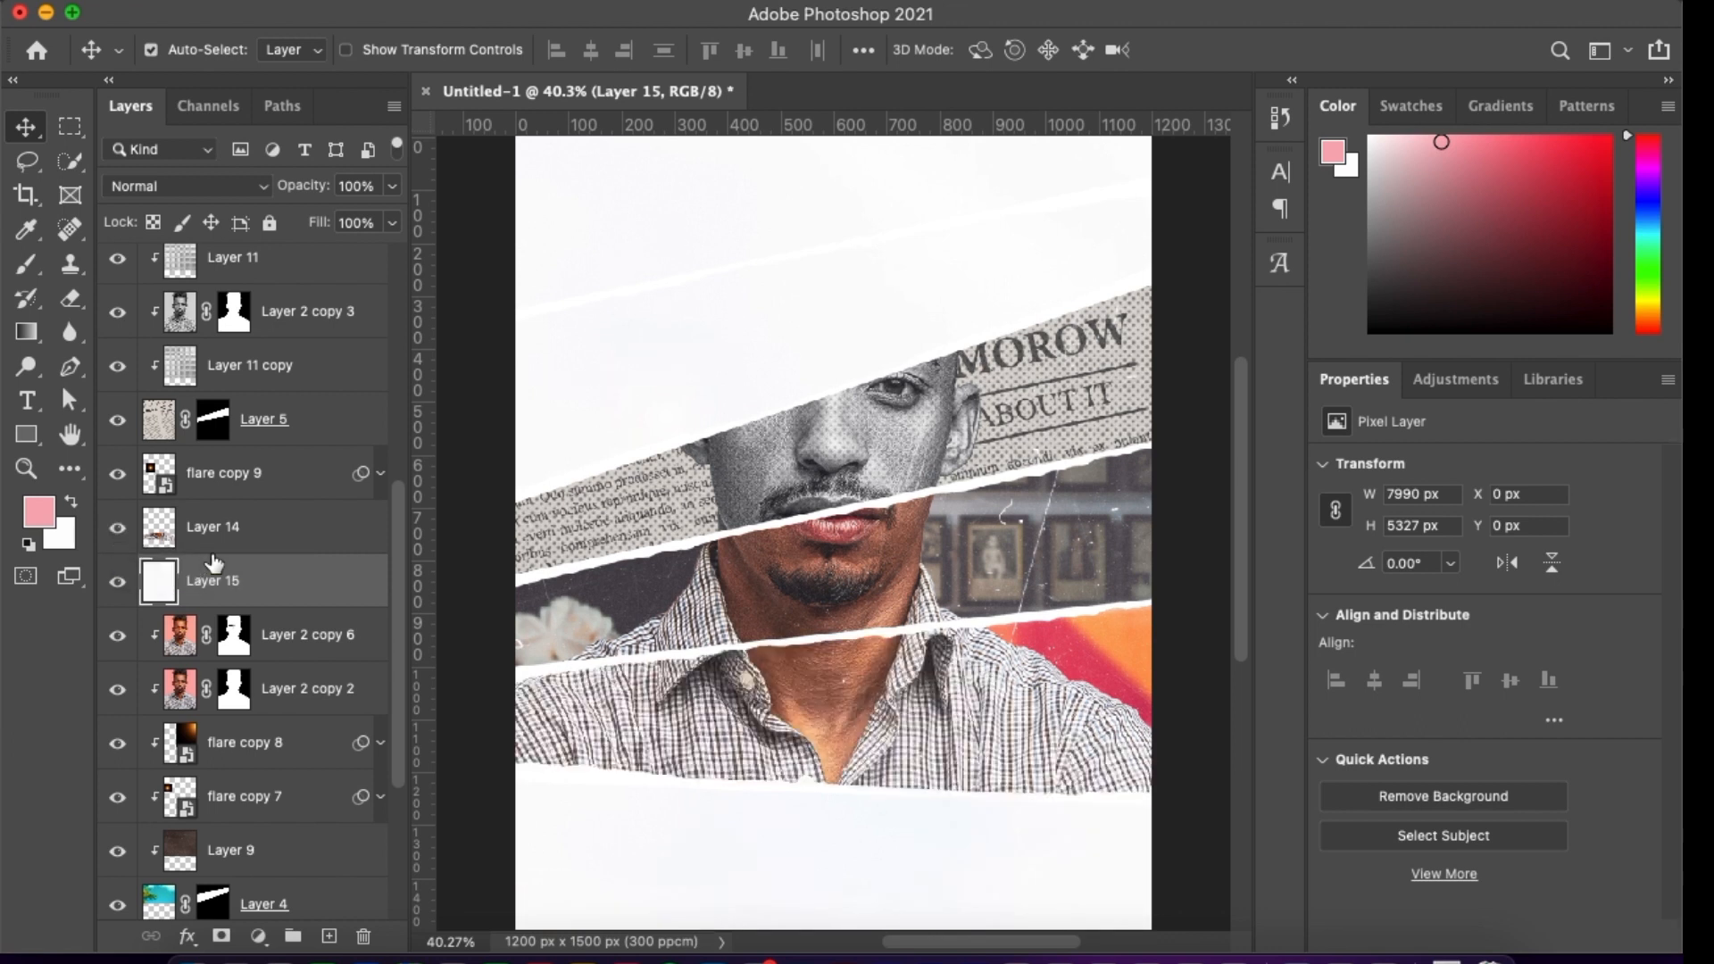
pyautogui.press('super+t')
pyautogui.scroll(-10, 855, 646)
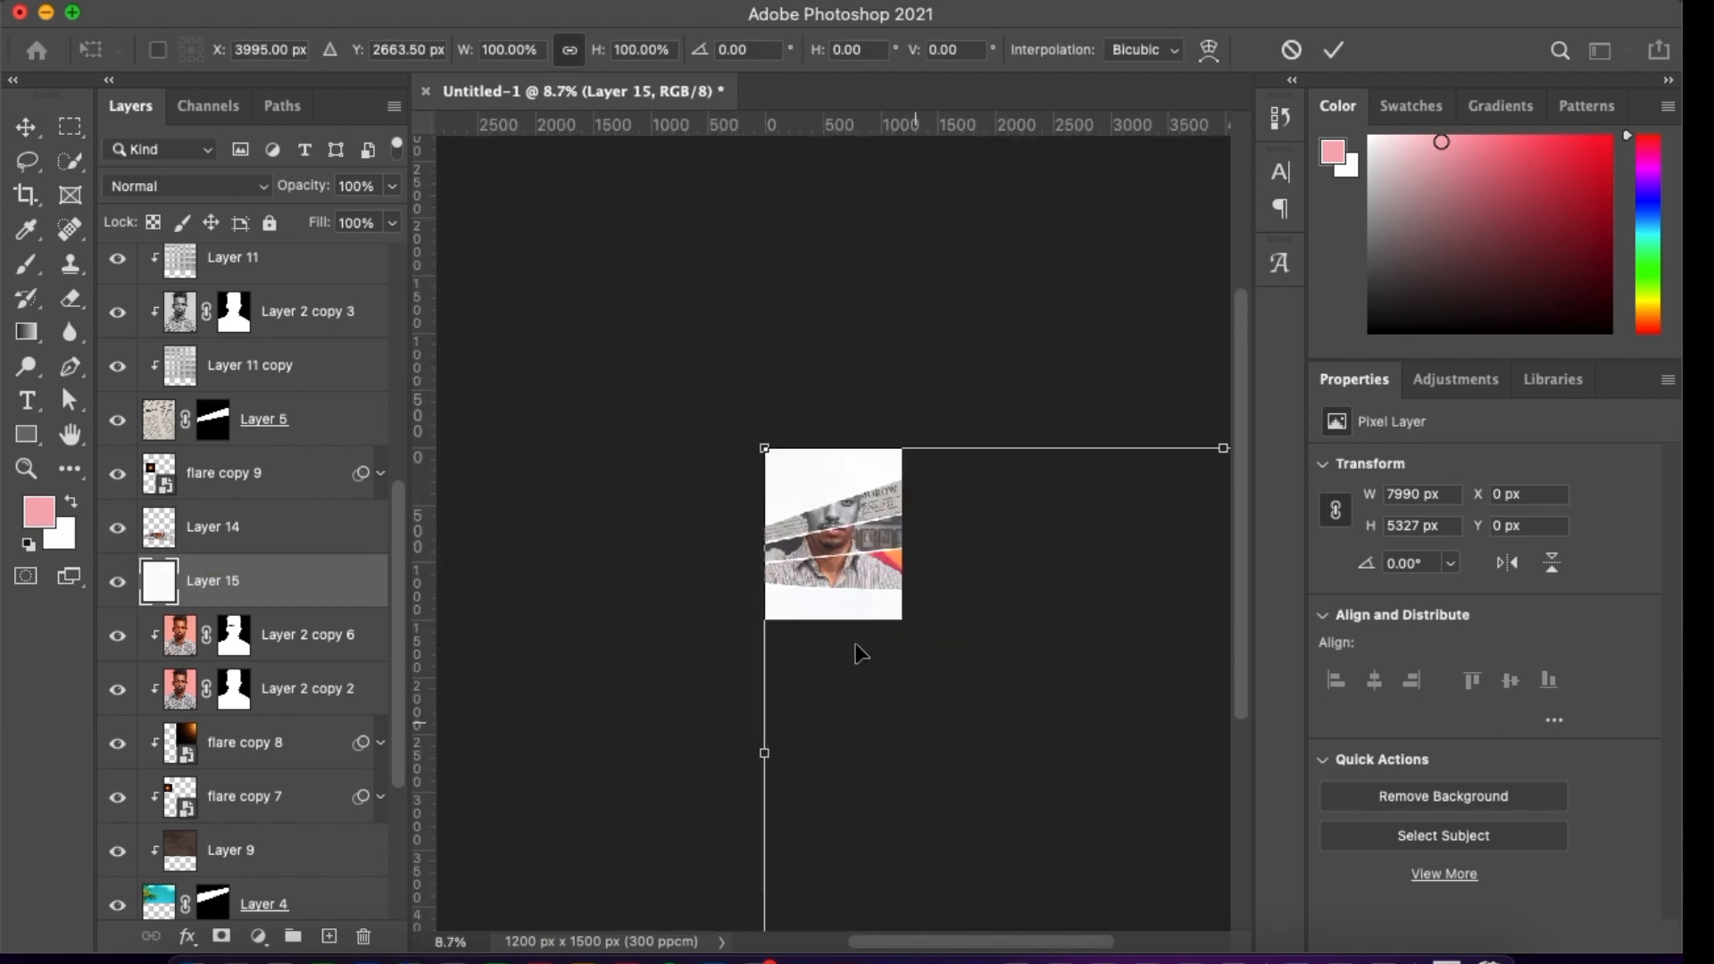
pyautogui.hscroll(4, 852, 648)
pyautogui.scroll(-4, 848, 656)
pyautogui.moveTo(1140, 807); pyautogui.dragTo(739, 568)
pyautogui.press('super+0')
pyautogui.moveTo(961, 453); pyautogui.dragTo(761, 468)
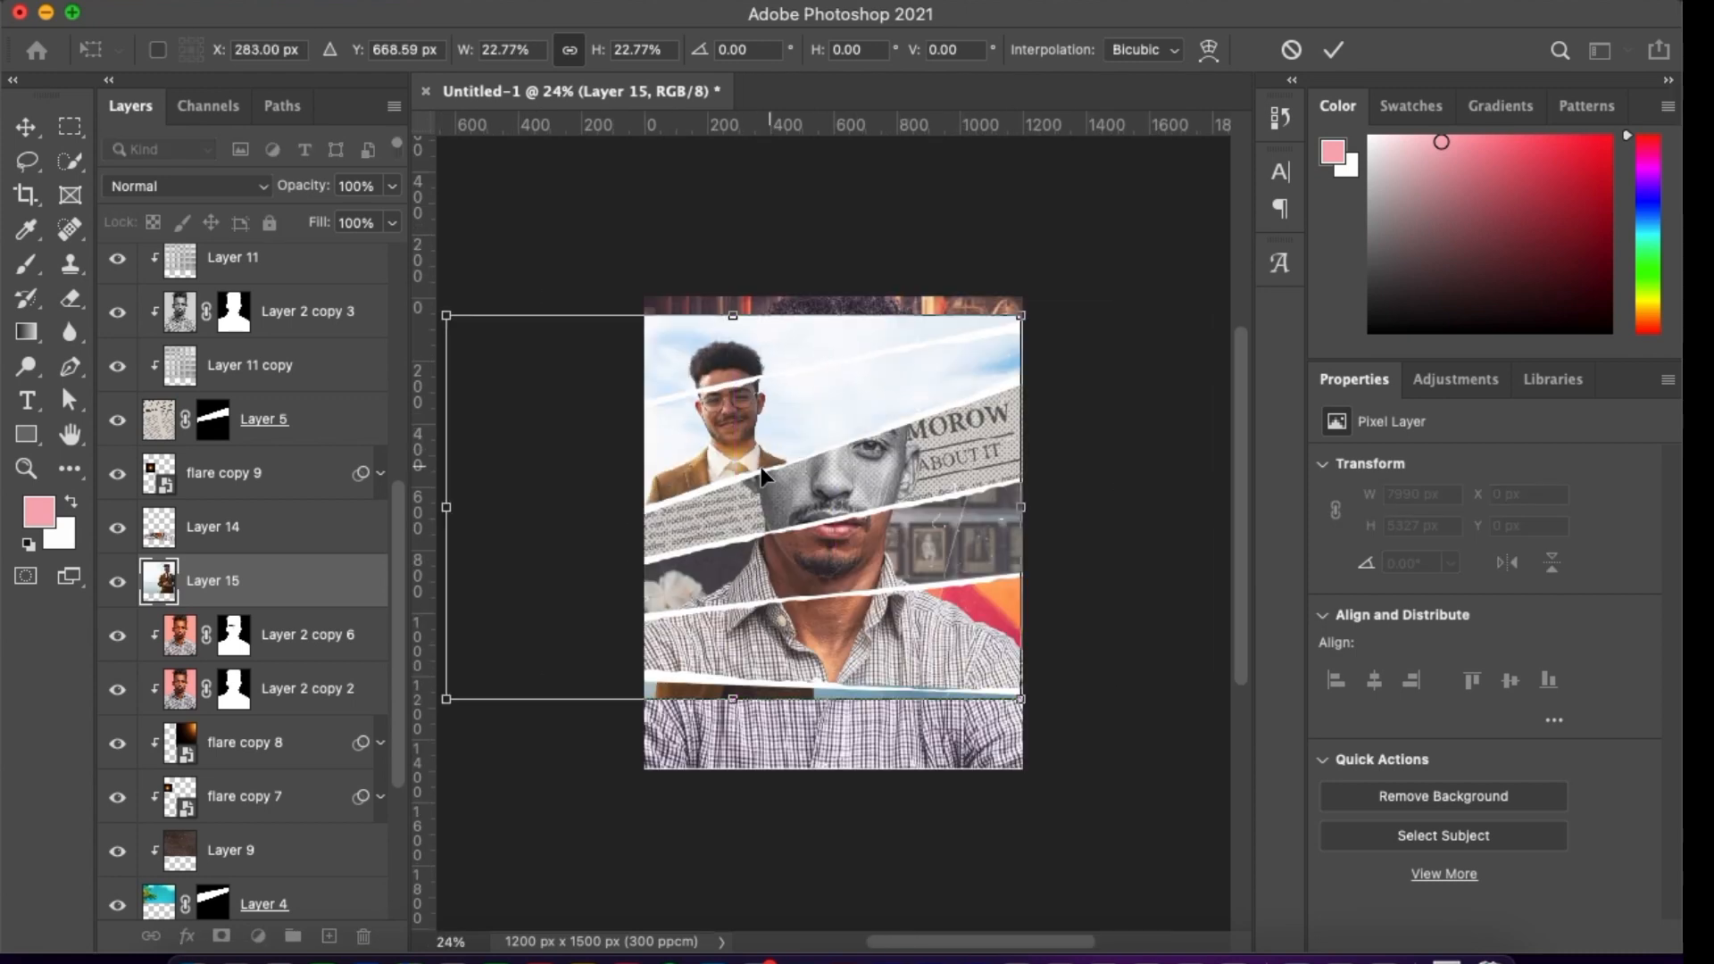
pyautogui.press('super+z')
pyautogui.press('super+z')
pyautogui.press('super+z')
# Scale the pasted groom photo to about 37.73% and centre the man over the poster
pyautogui.moveTo(891, 684); pyautogui.dragTo(686, 612)
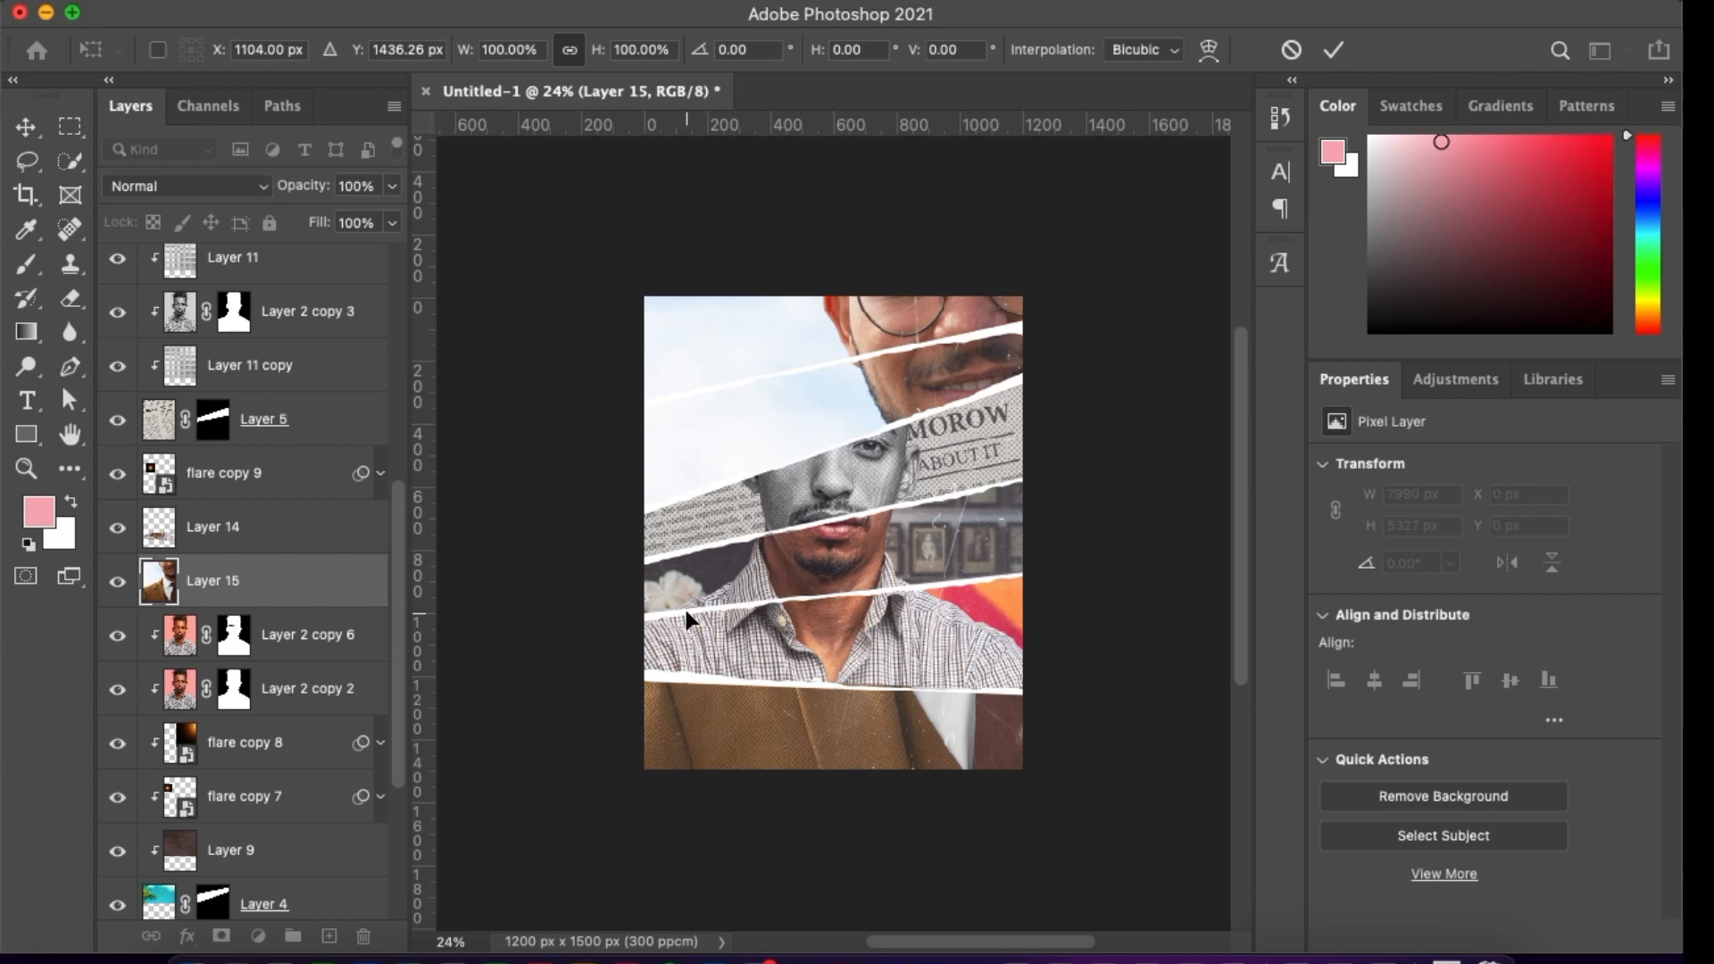
pyautogui.press('super+0')
pyautogui.moveTo(865, 715); pyautogui.dragTo(823, 658)
pyautogui.press('super+0')
pyautogui.moveTo(807, 304); pyautogui.dragTo(808, 385)
pyautogui.moveTo(820, 453); pyautogui.dragTo(850, 442)
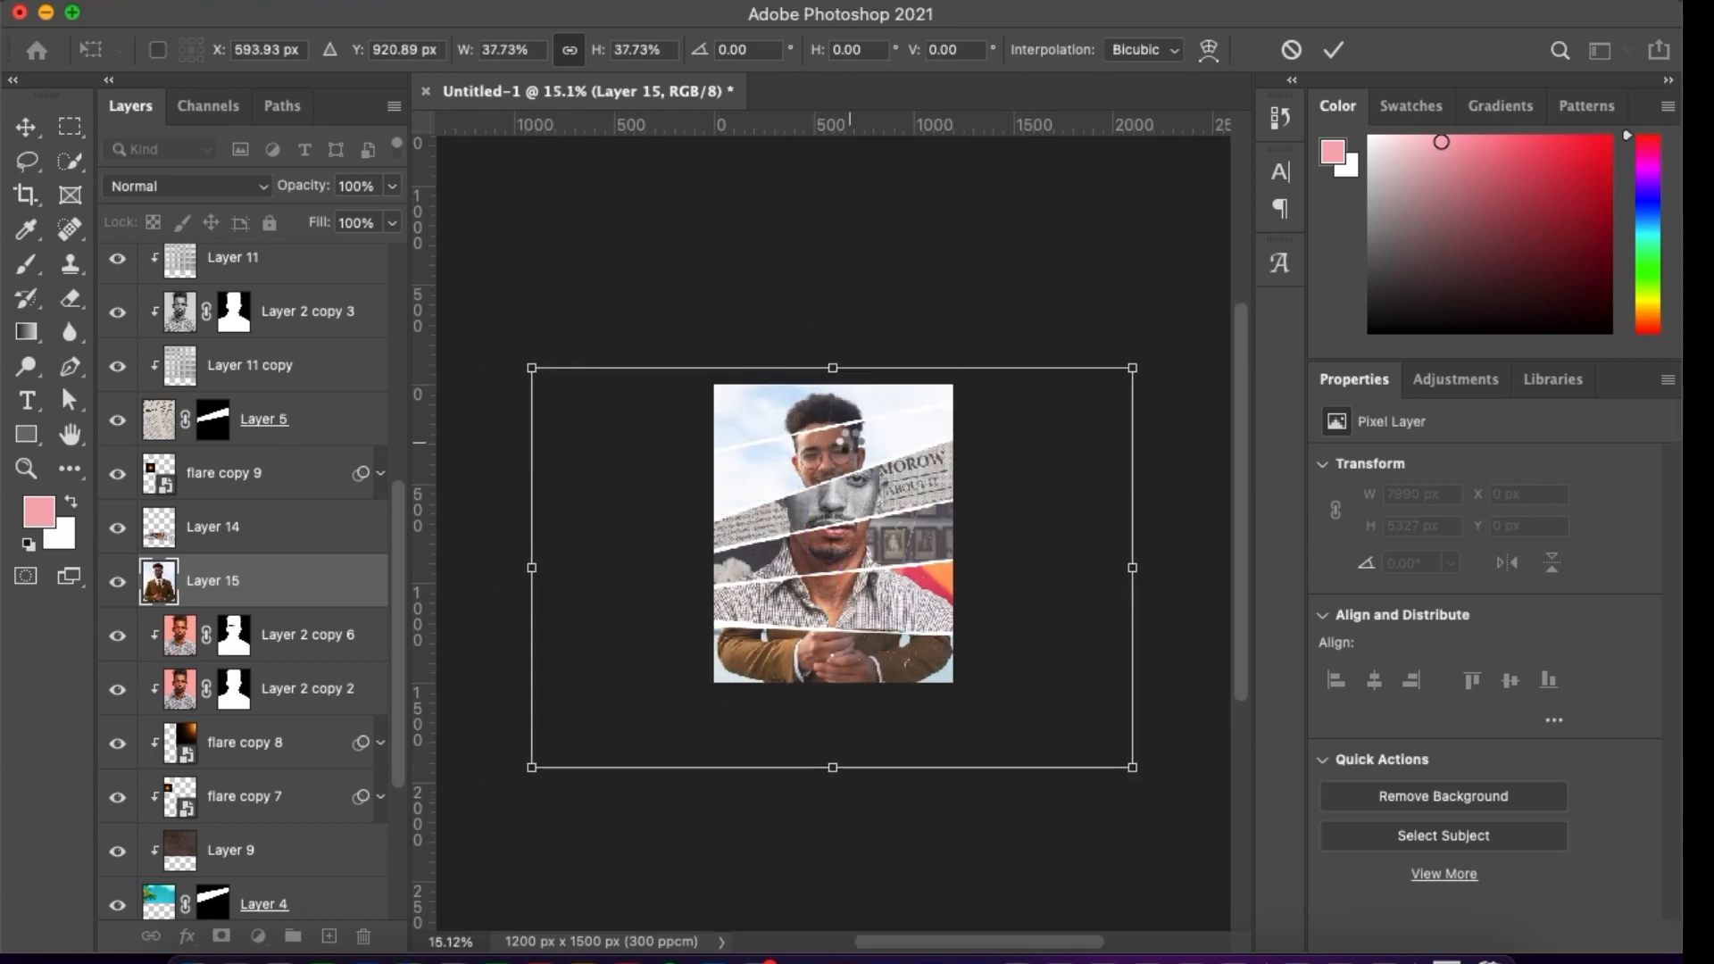
pyautogui.press('Return')
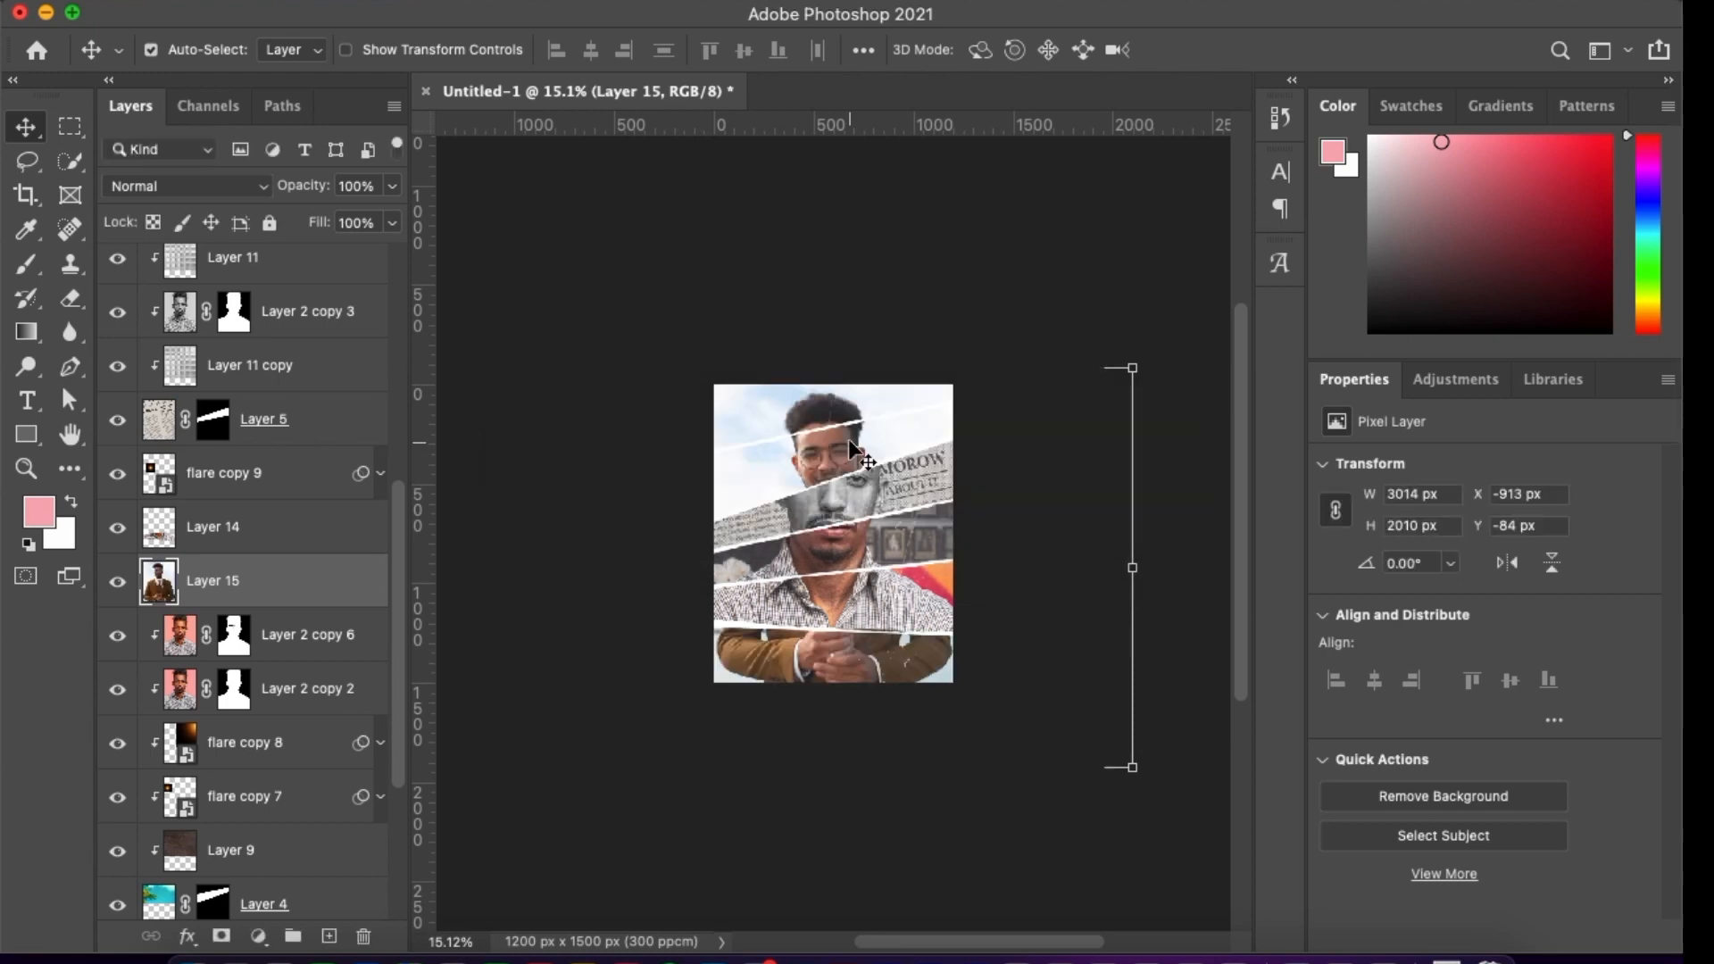
# Remove the background from the groom photo on Layer 15 and move the layer above Layer 14
pyautogui.press('super+0')
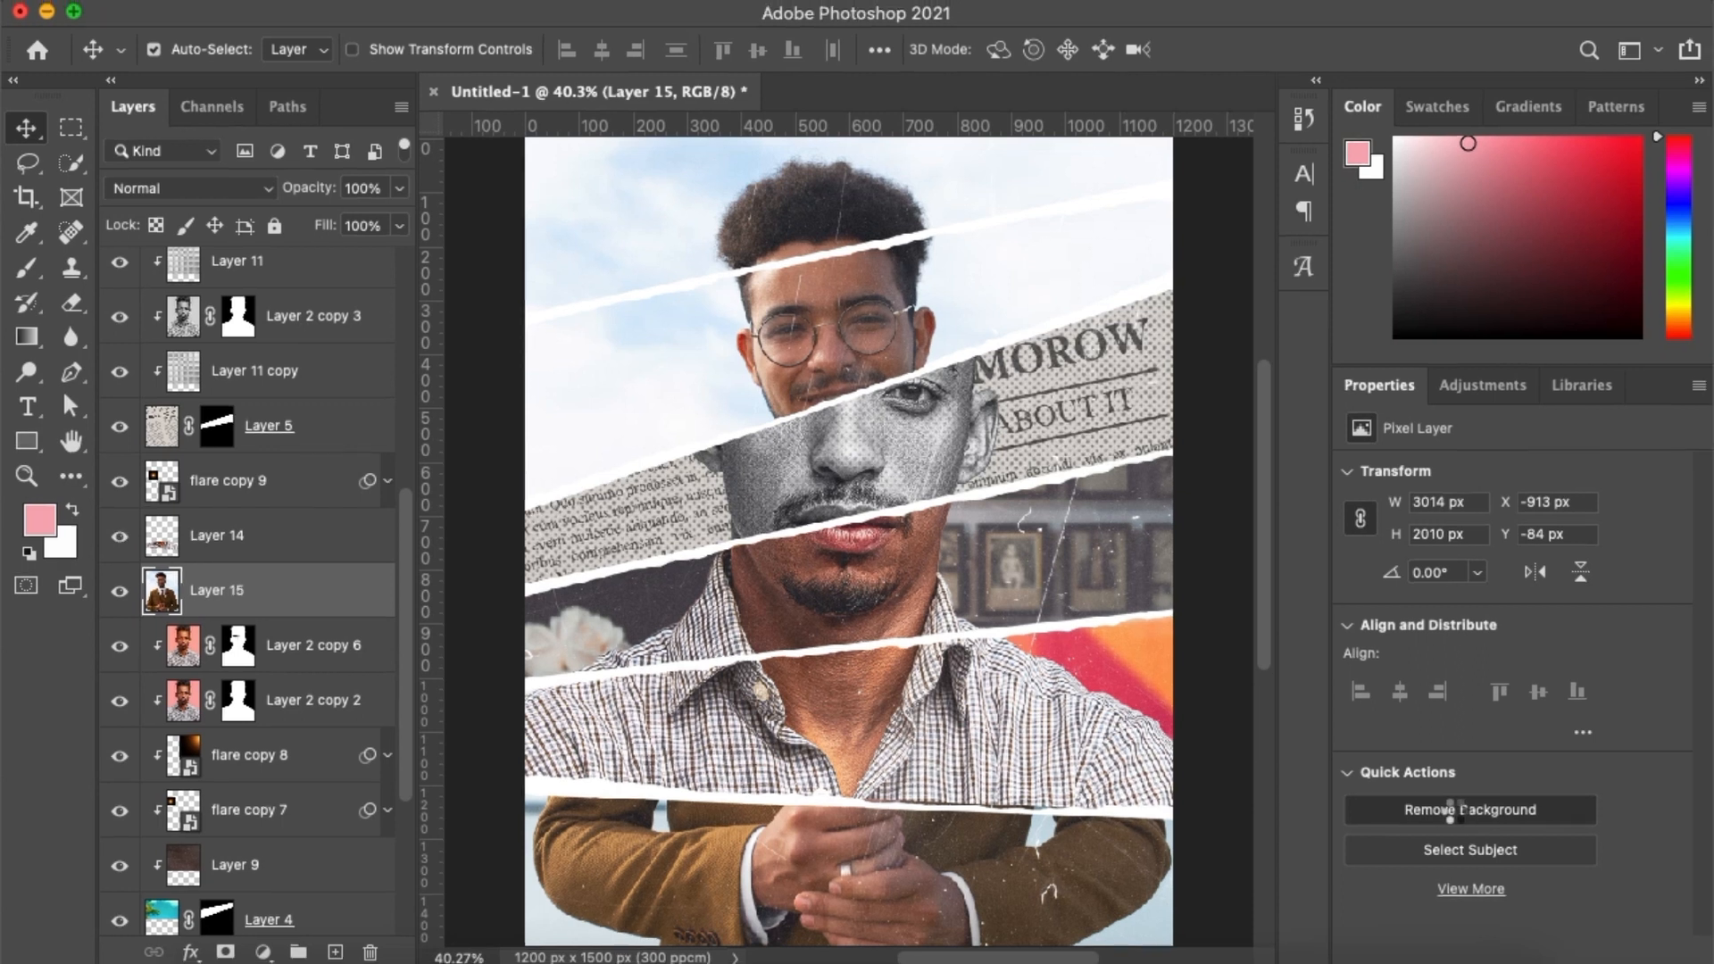
pyautogui.click(1450, 810)
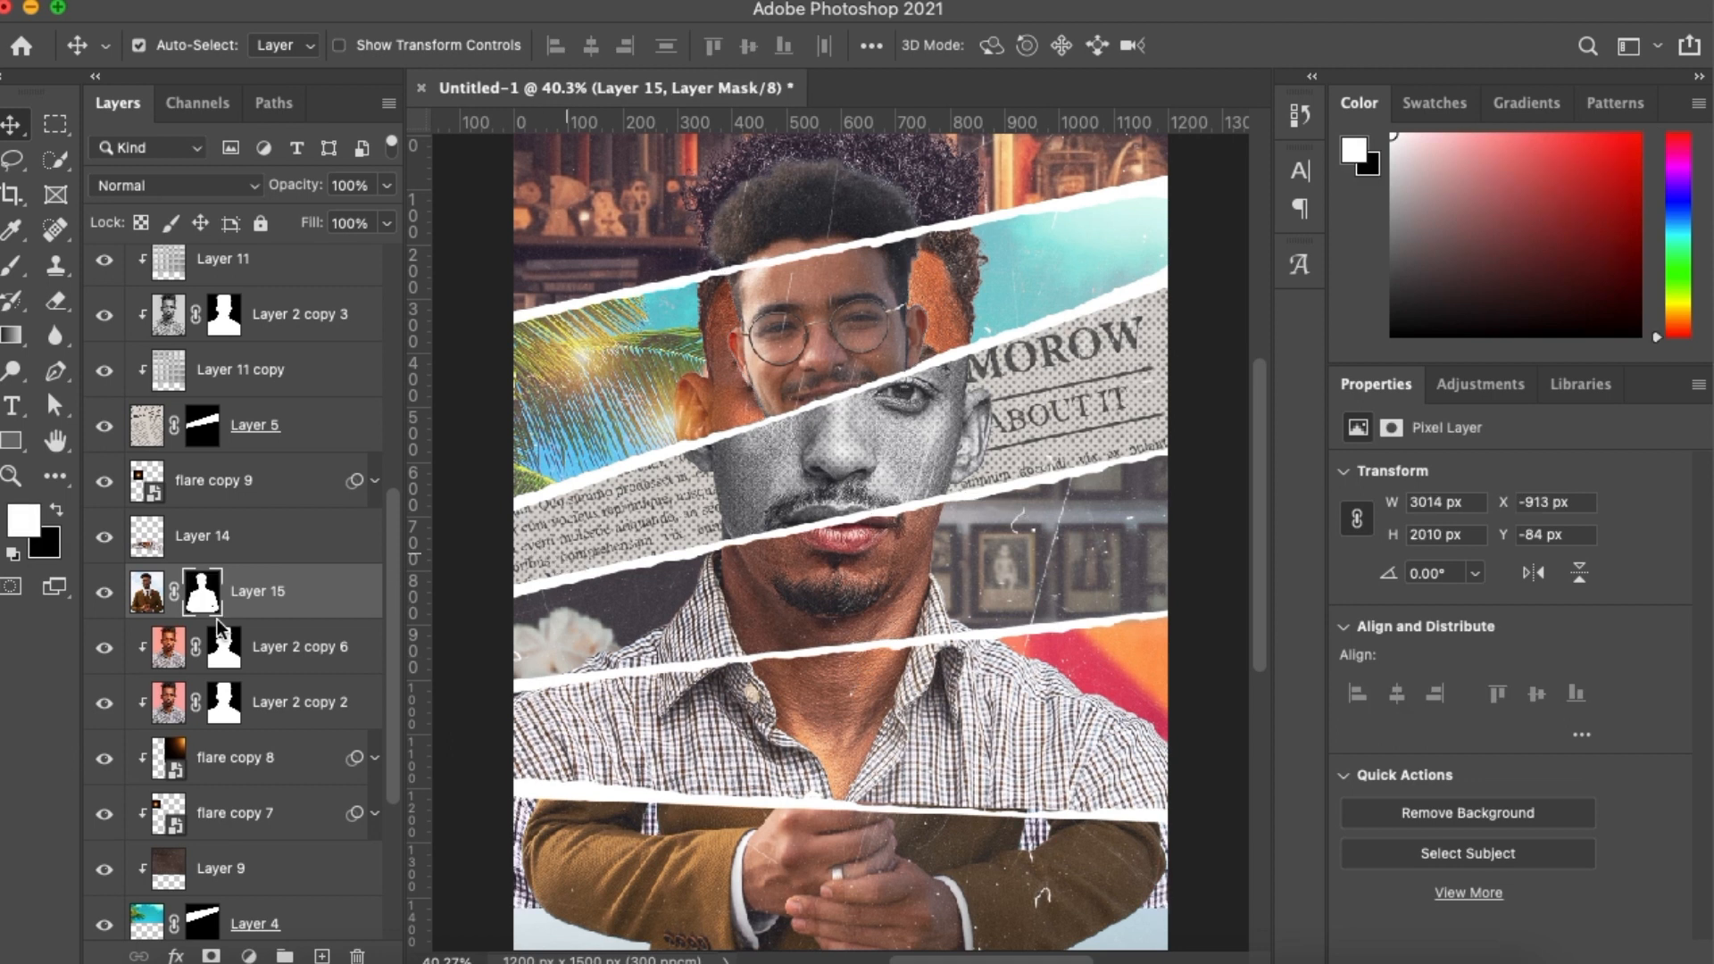
pyautogui.moveTo(264, 604); pyautogui.dragTo(237, 527)
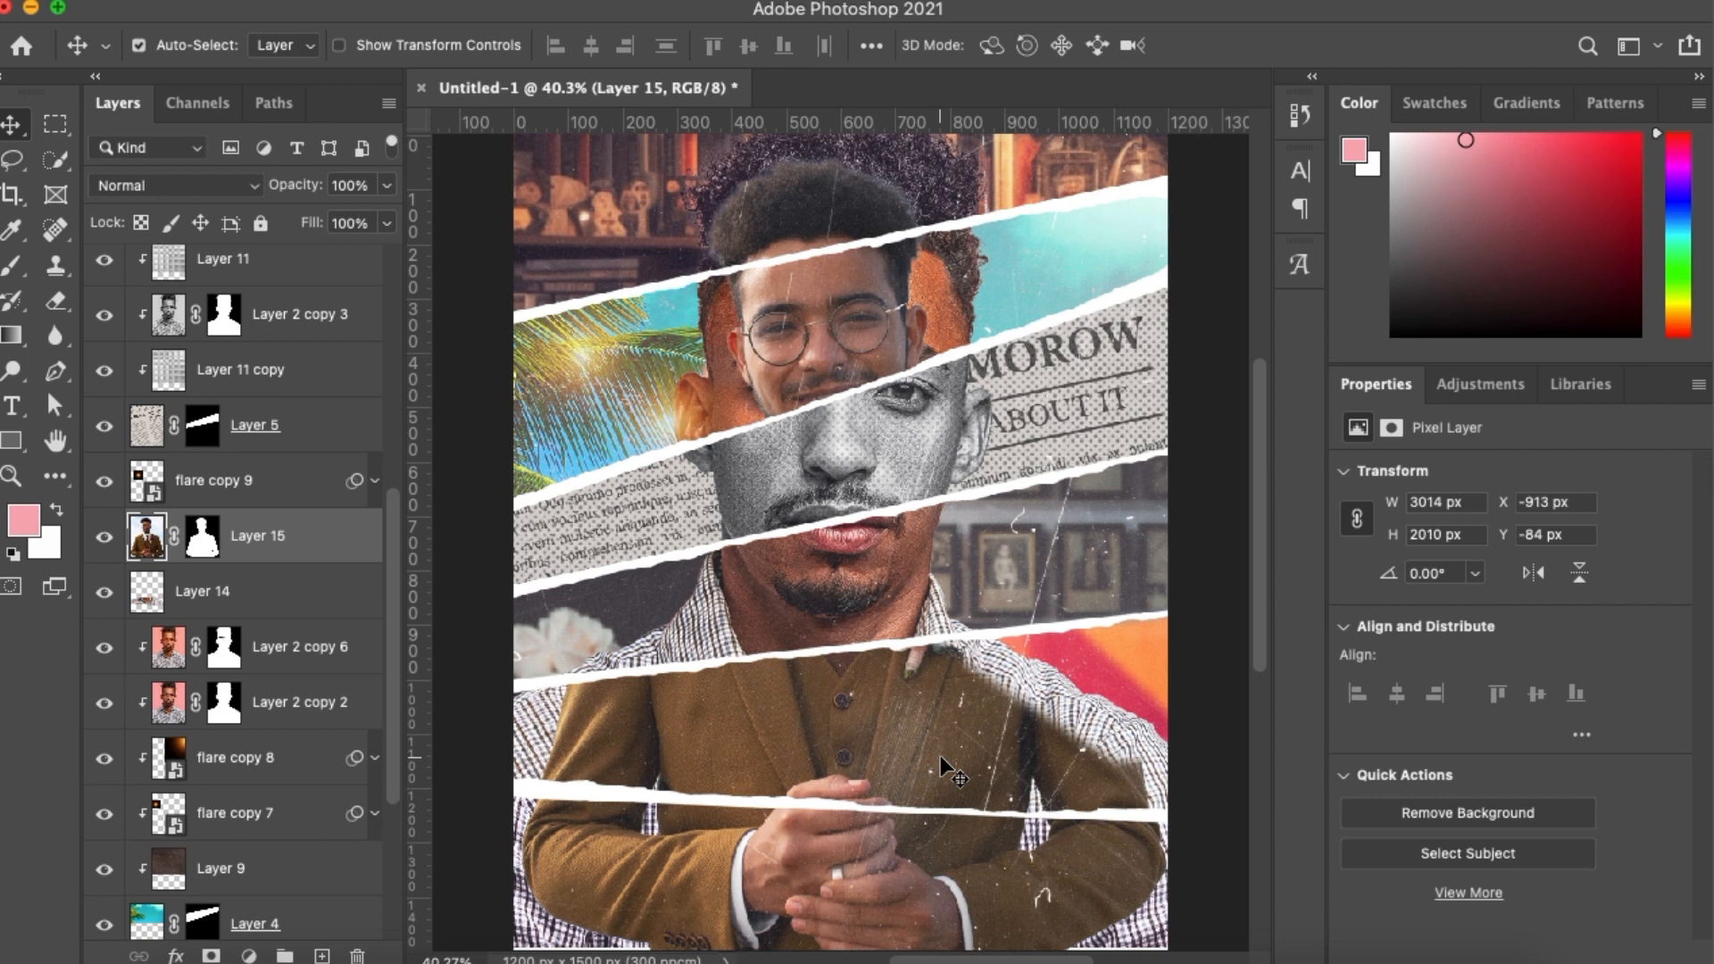
# Hide the Layer 2 copy 5 portrait layer
pyautogui.click(1091, 707)
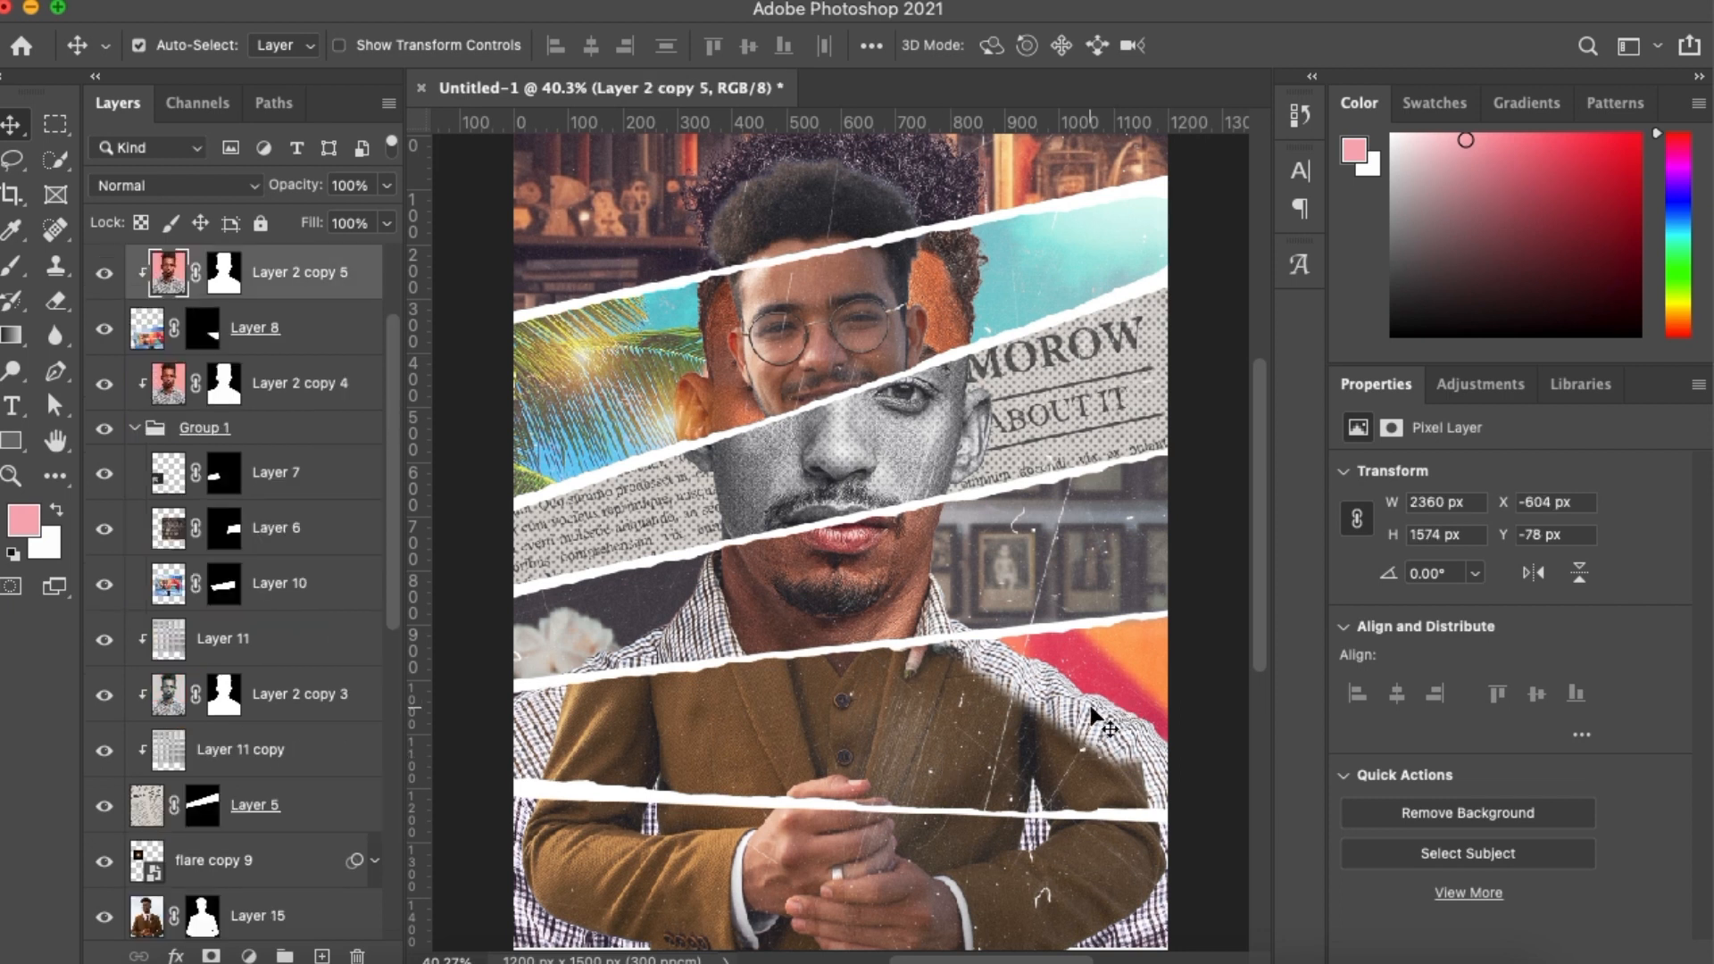
pyautogui.scroll(2, 250, 585)
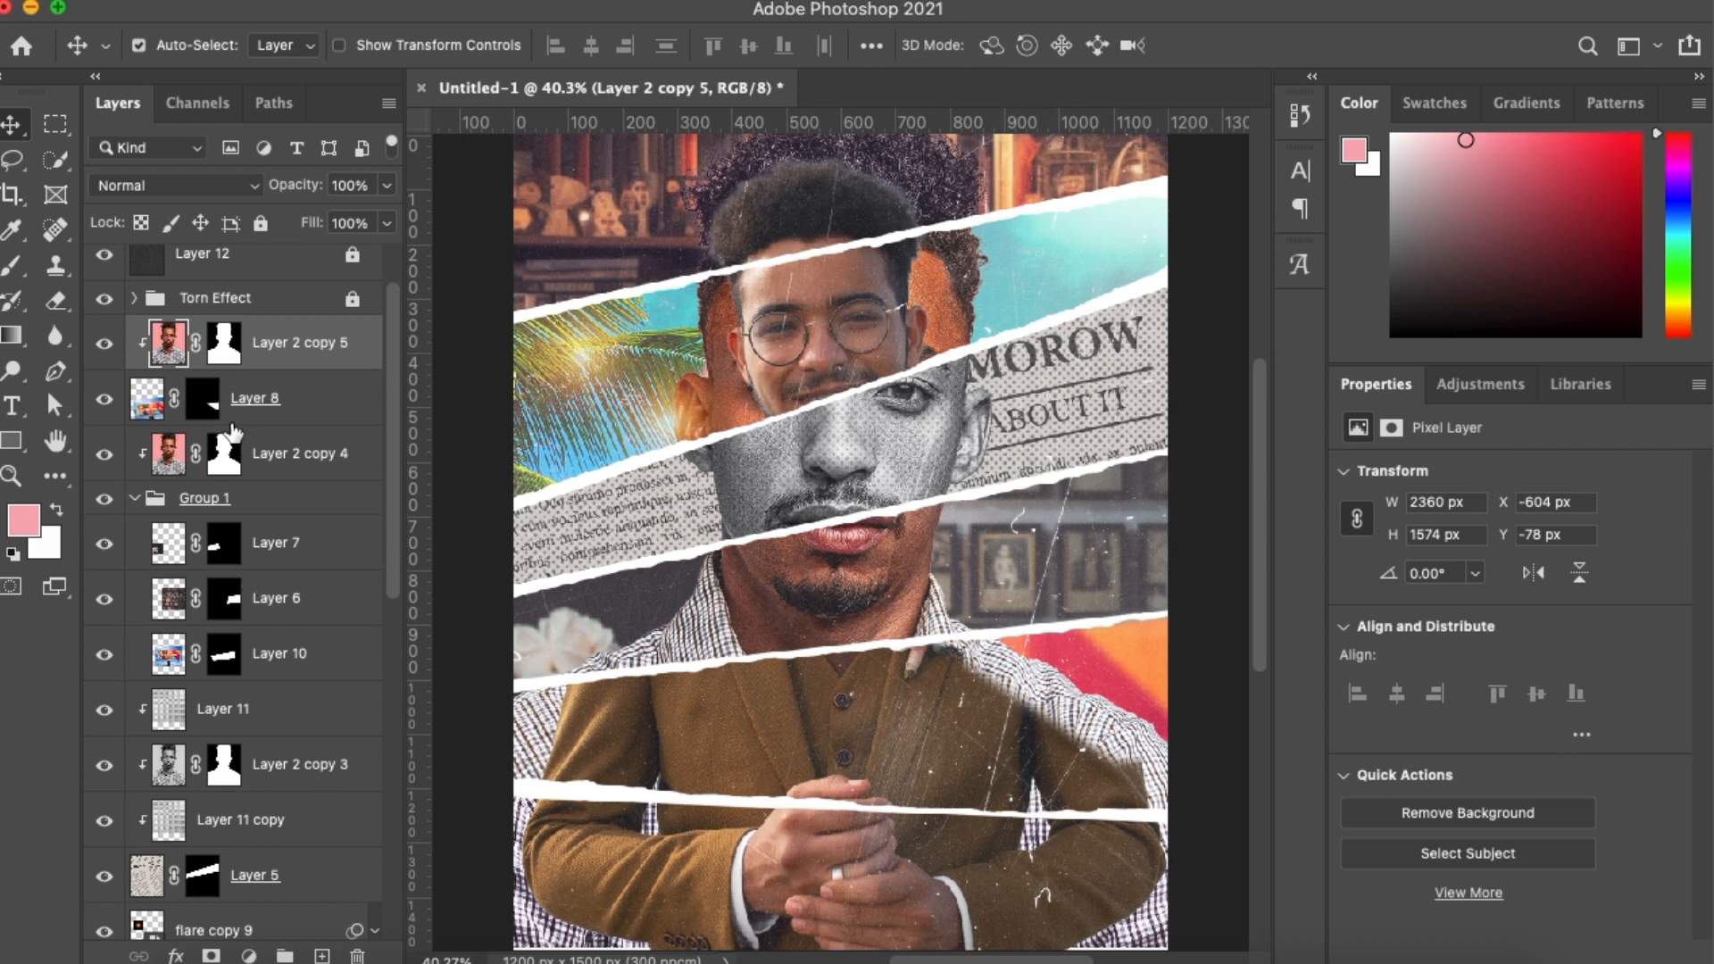
pyautogui.click(103, 348)
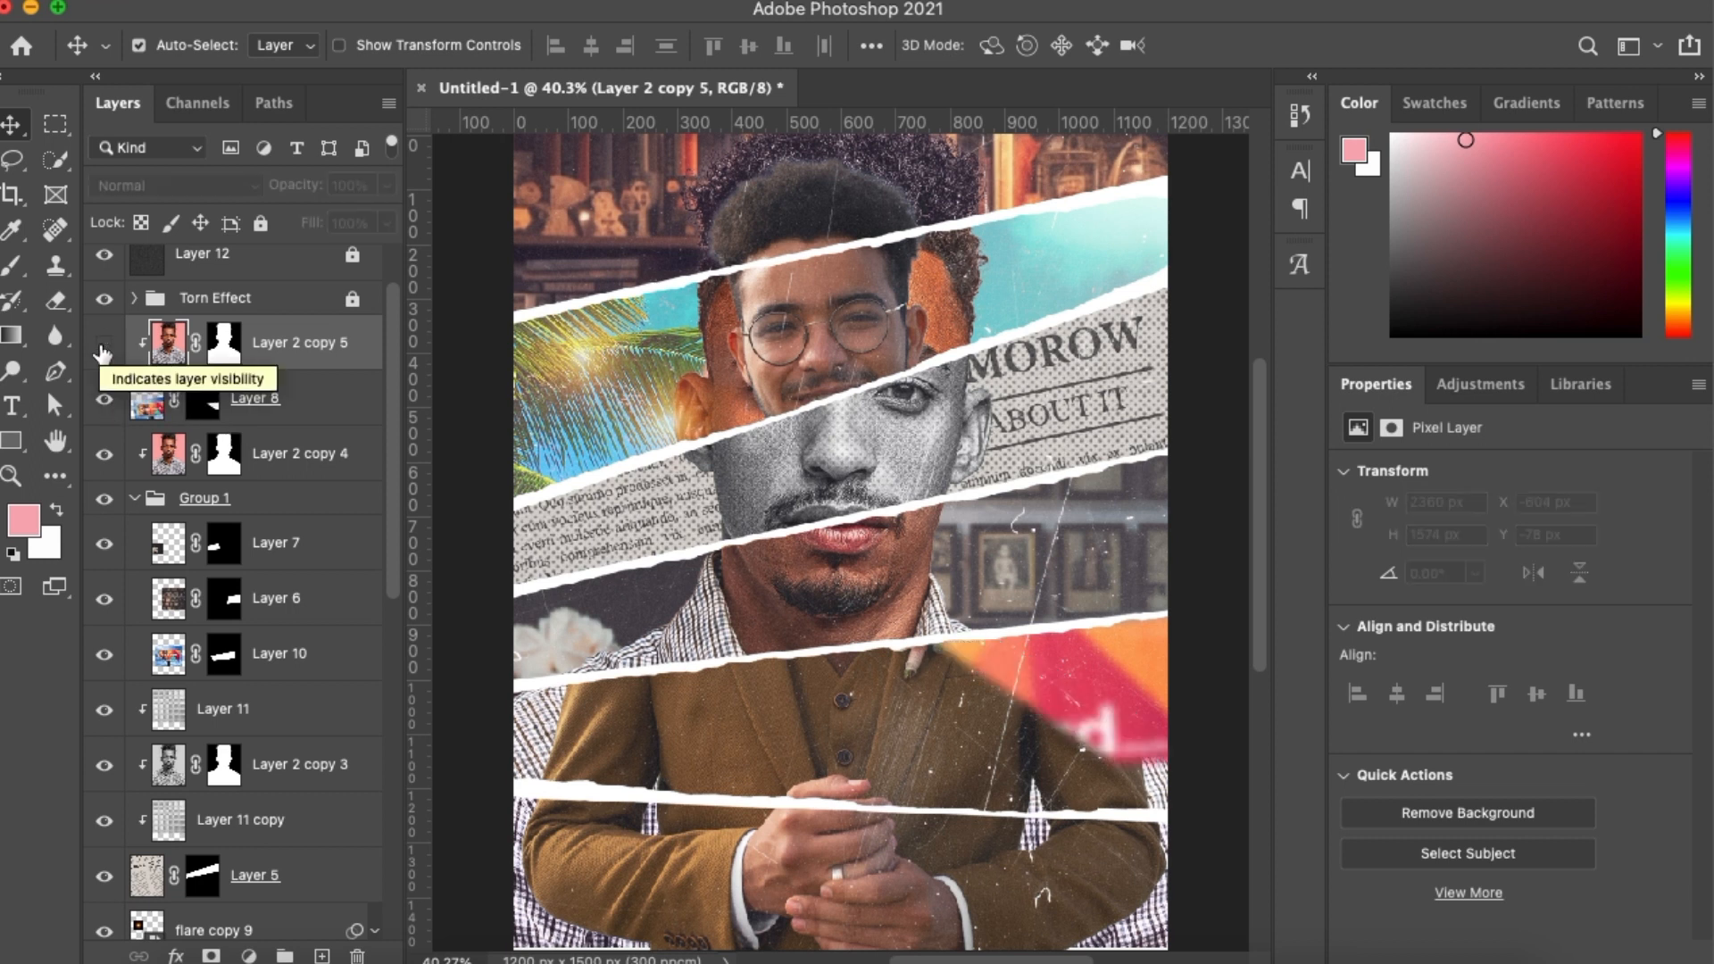
# Move Layer 15 and Layer 14 together to just below the Torn Effect group
pyautogui.scroll(-1, 200, 898)
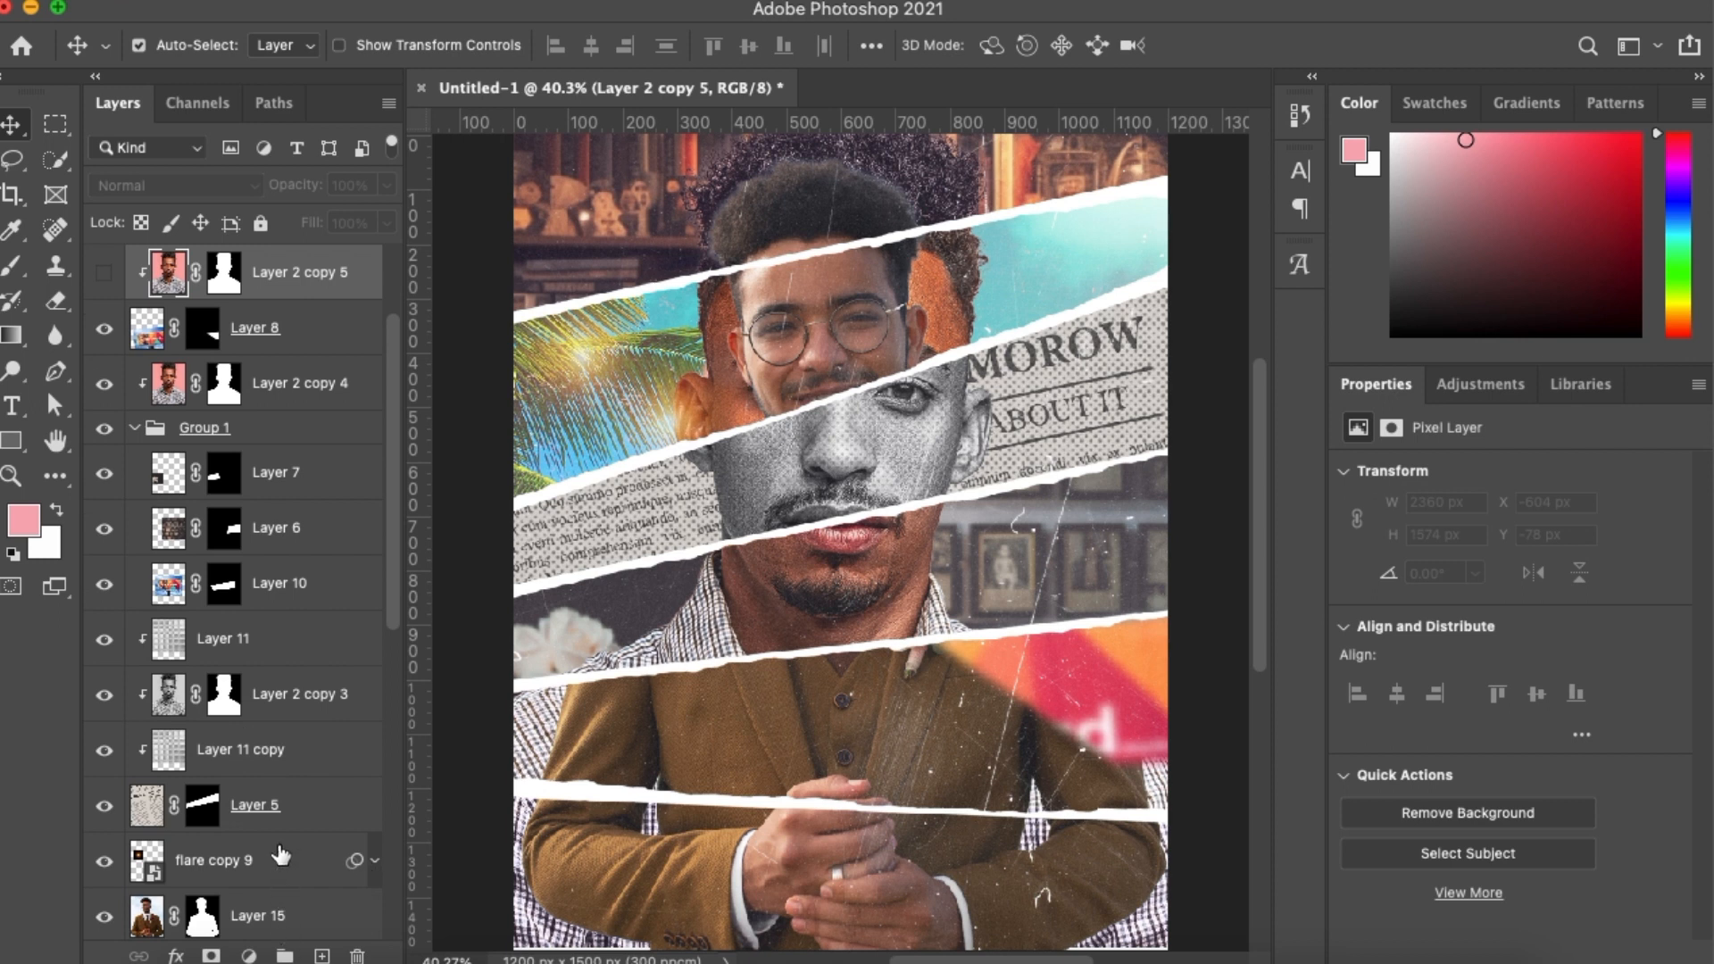
pyautogui.scroll(-2, 282, 855)
pyautogui.click(273, 838)
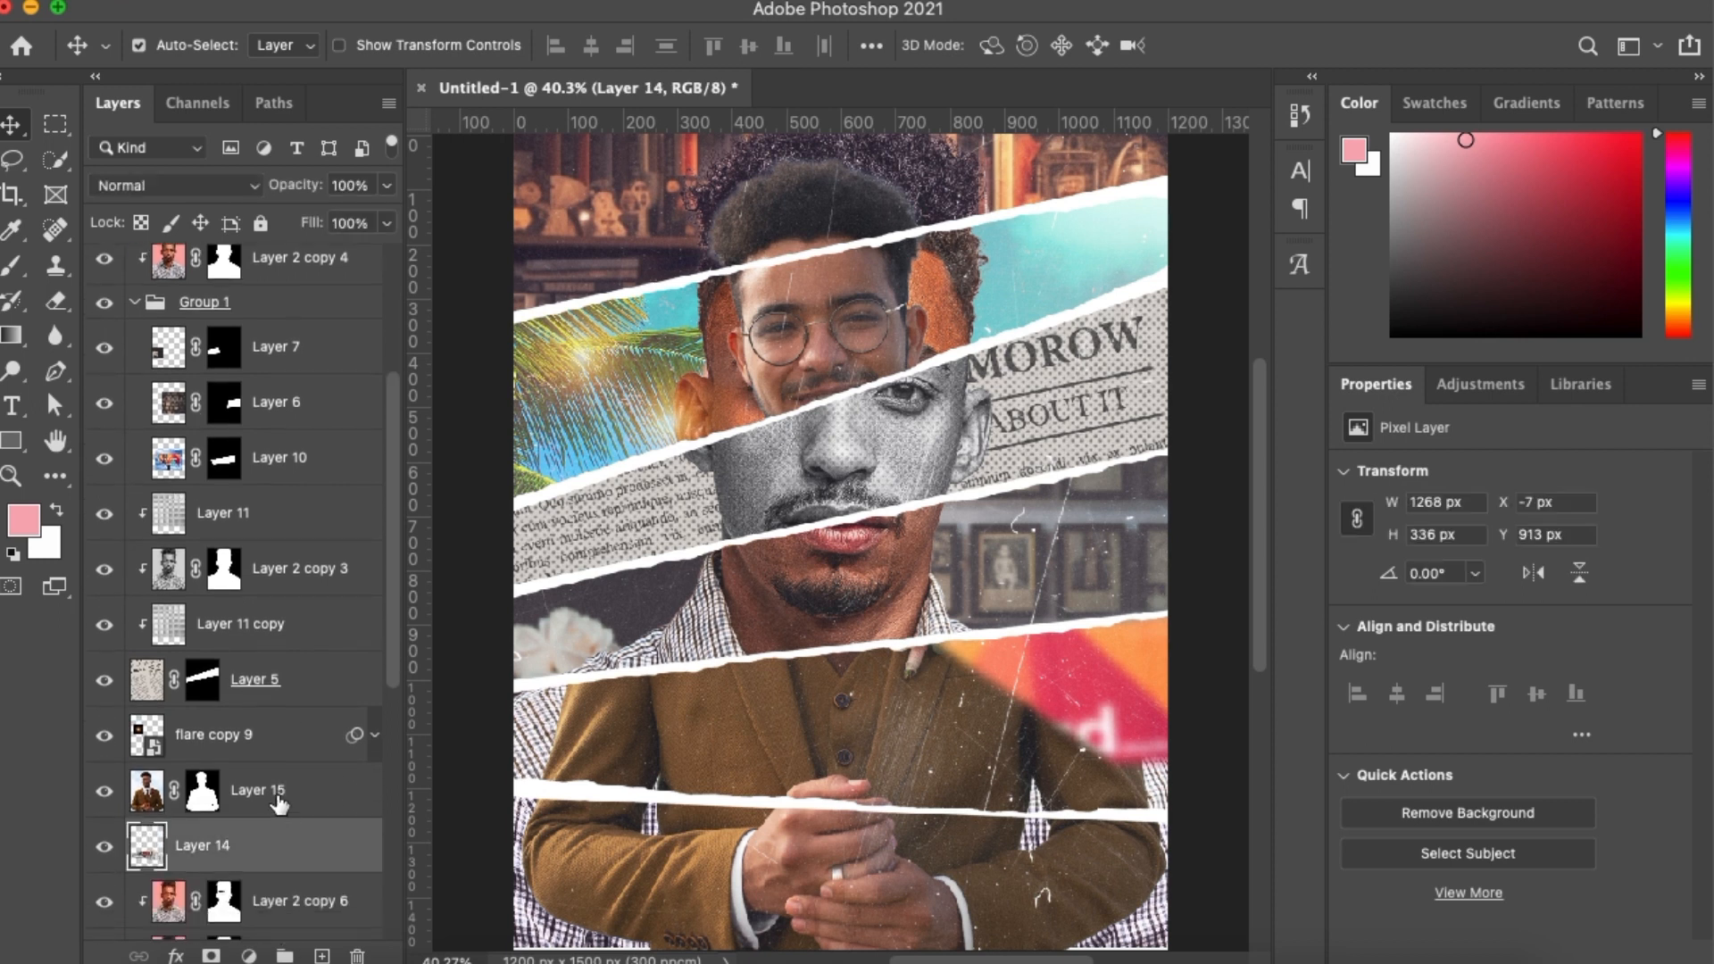
pyautogui.keyDown('shift'); pyautogui.click(280, 804); pyautogui.keyUp('shift')
pyautogui.moveTo(279, 803); pyautogui.dragTo(206, 402)
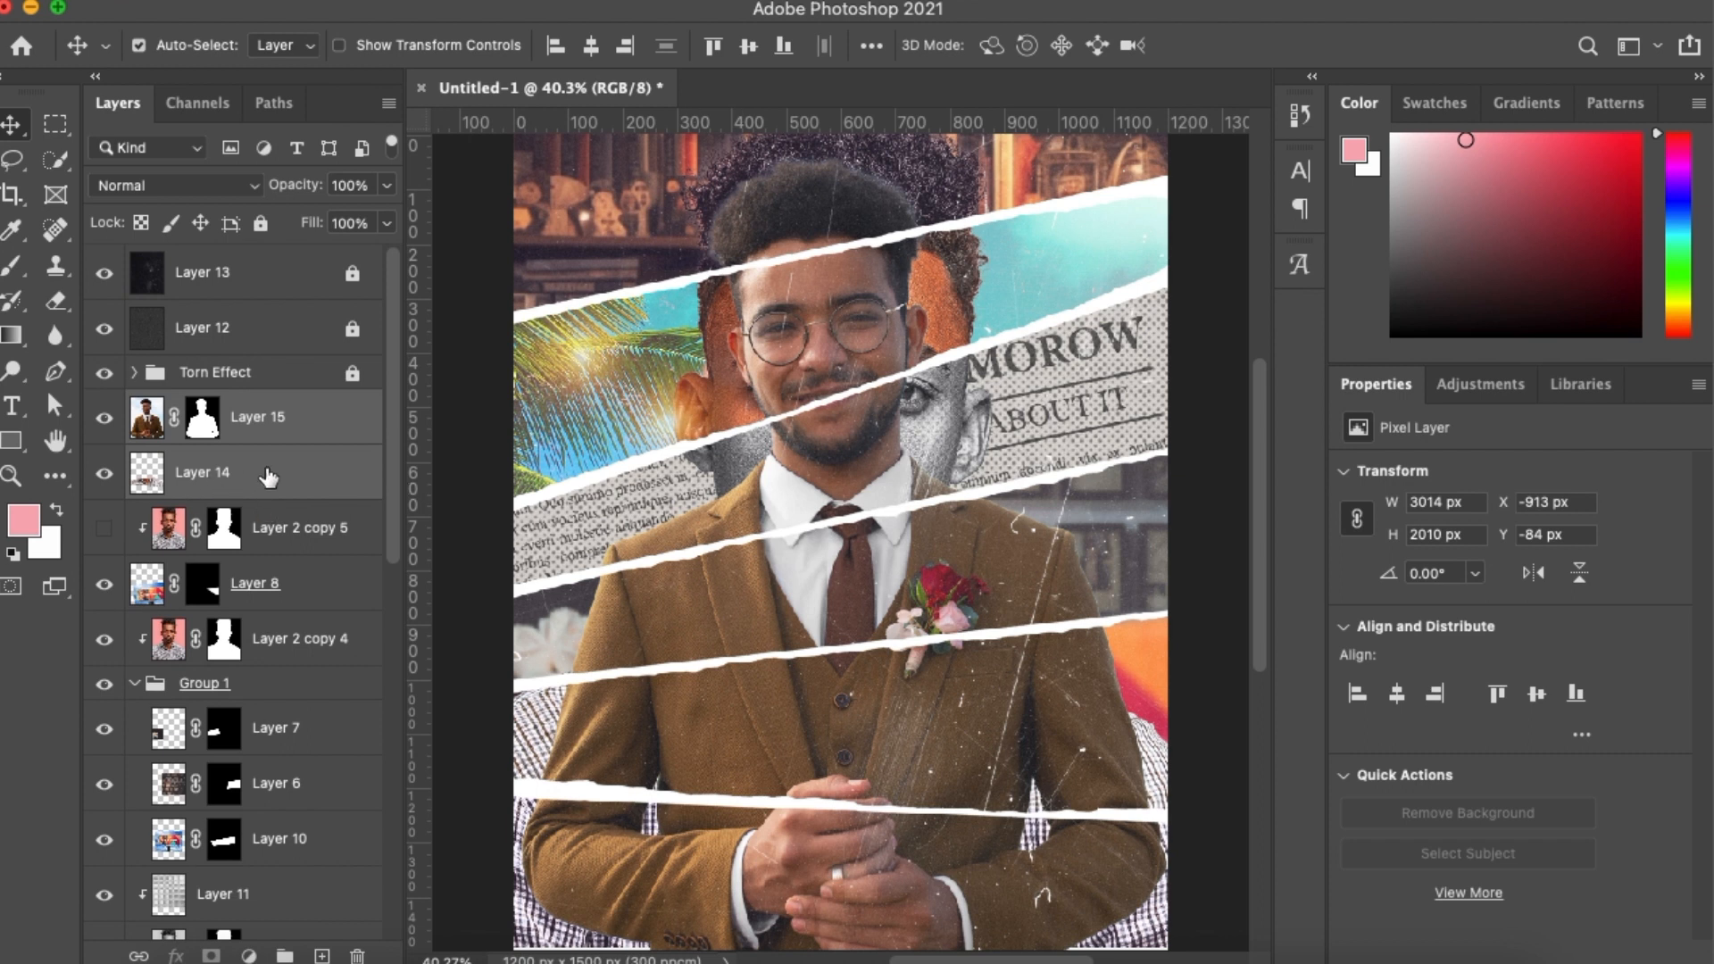
# Enlarge and reposition the groom cutout on Layer 15 to about 4392 × 2929 px so the man fills the poster
pyautogui.click(241, 472)
pyautogui.click(296, 437)
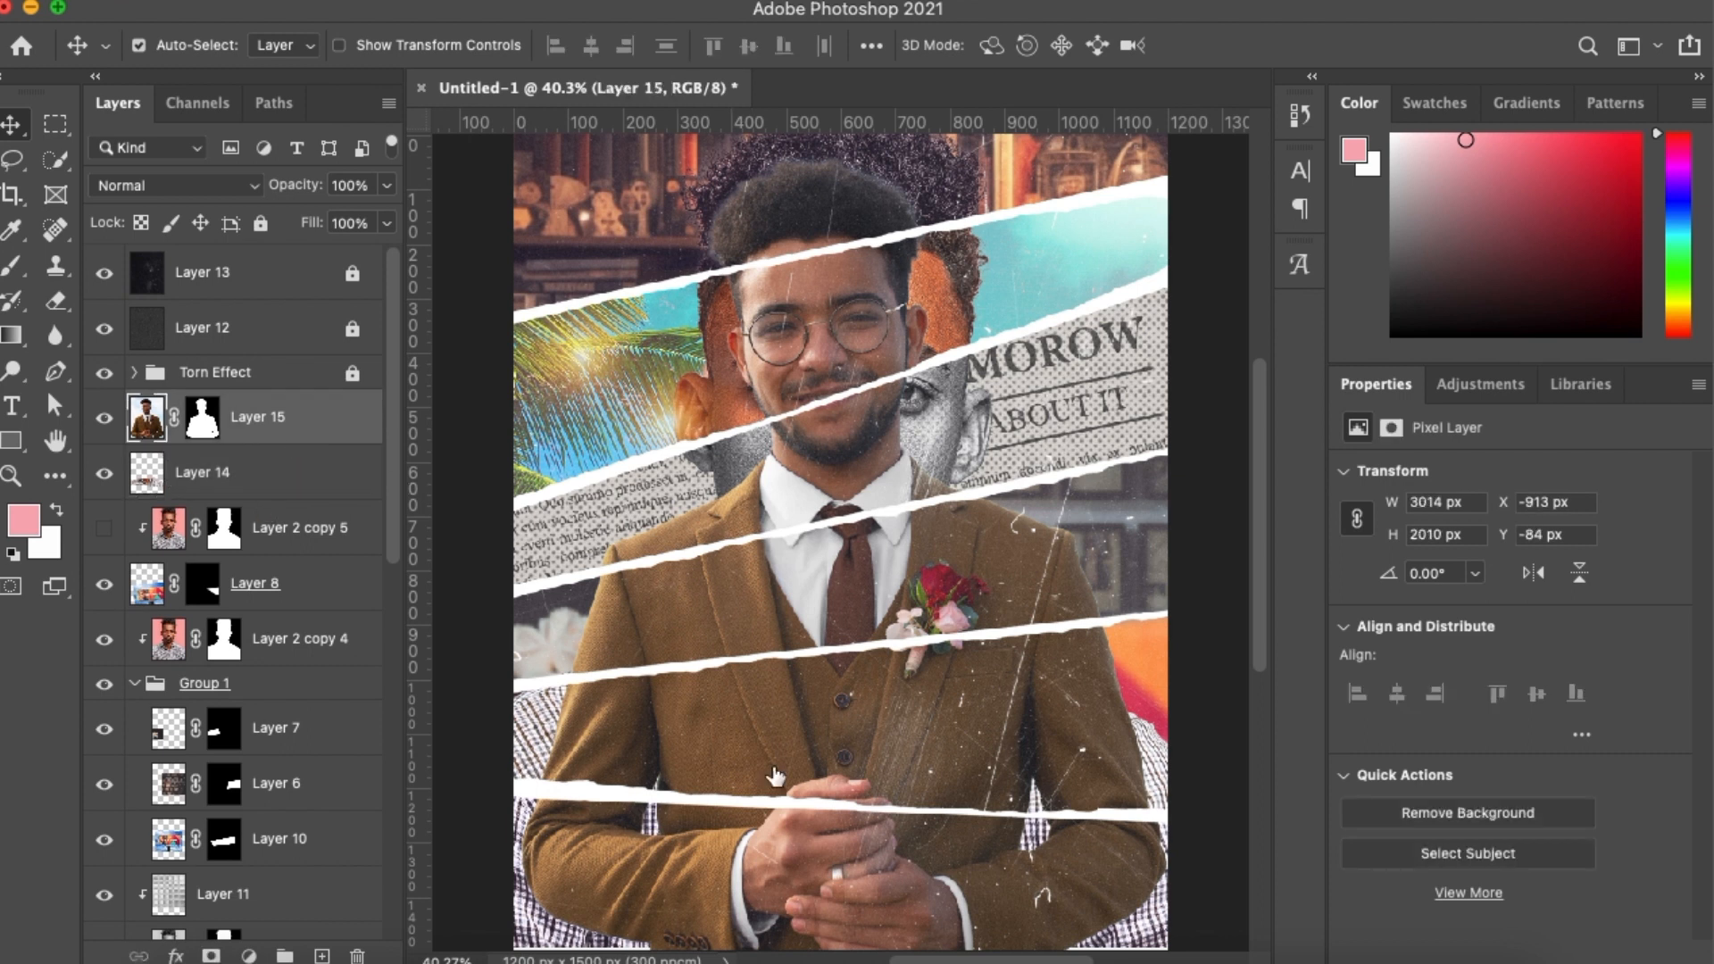
pyautogui.press('super+t')
pyautogui.press('super+0')
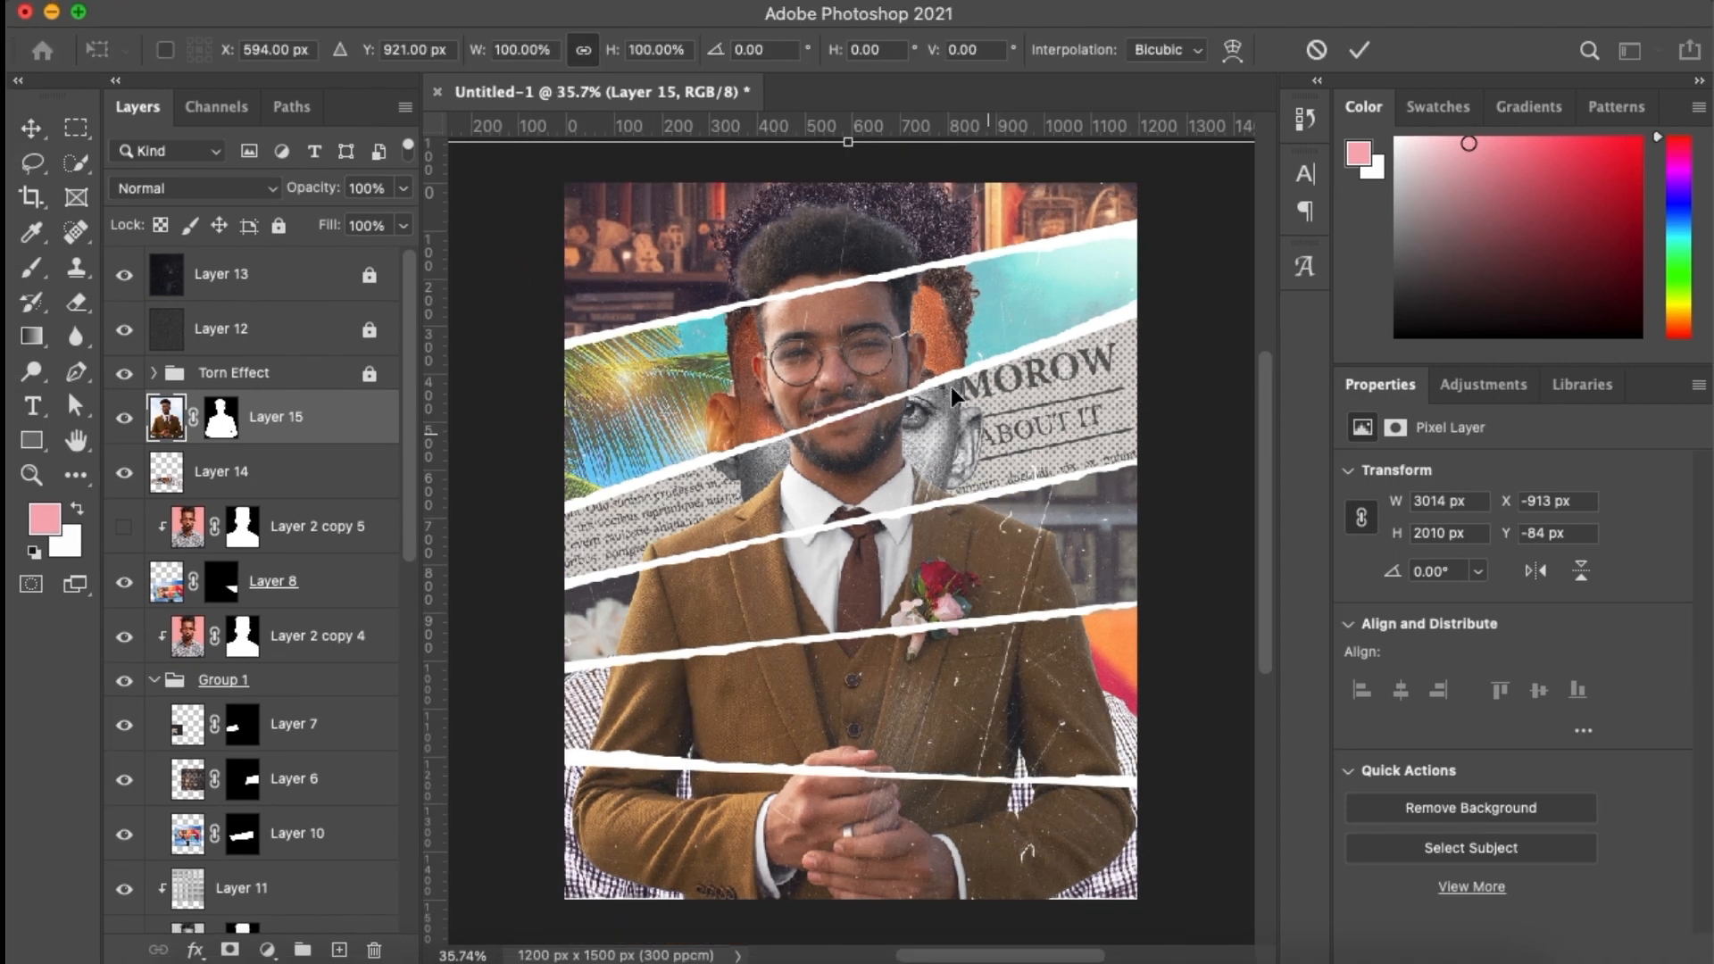
pyautogui.moveTo(868, 581); pyautogui.dragTo(848, 527)
pyautogui.scroll(-5, 840, 518)
pyautogui.moveTo(844, 453); pyautogui.dragTo(846, 376)
pyautogui.moveTo(843, 522); pyautogui.dragTo(847, 537)
pyautogui.scroll(2, 847, 538)
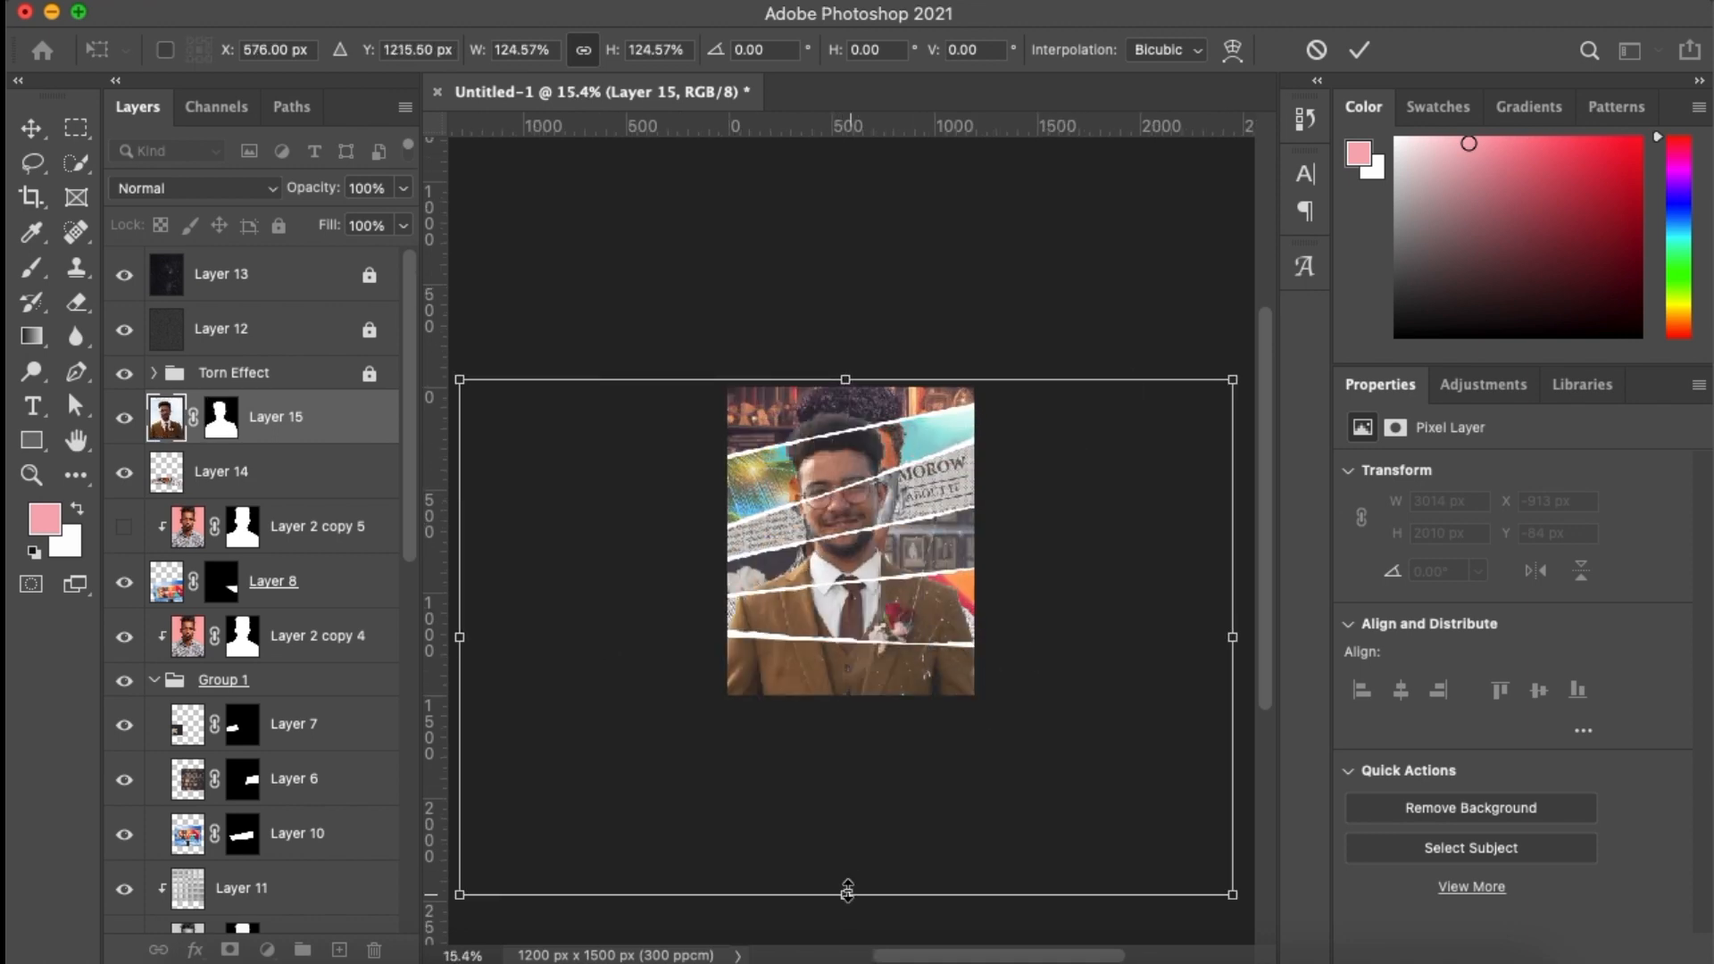
pyautogui.moveTo(847, 891); pyautogui.dragTo(847, 927)
pyautogui.moveTo(843, 381); pyautogui.dragTo(846, 329)
pyautogui.press('Return')
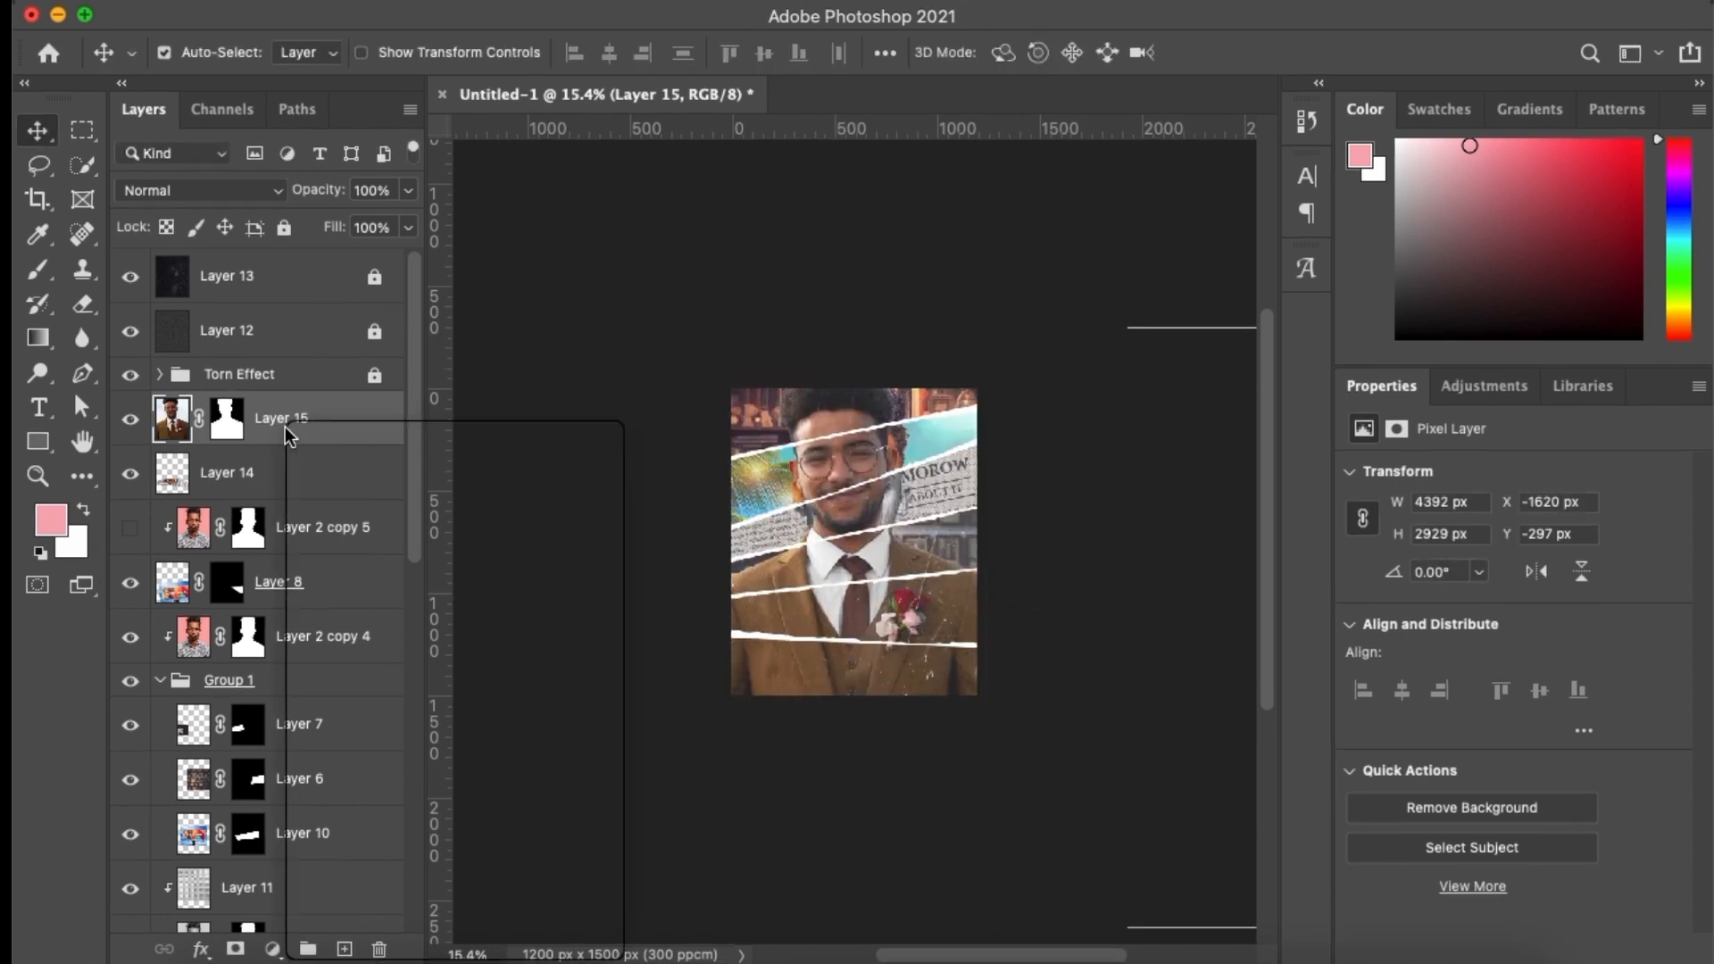
# Convert Layer 15 to a smart object and duplicate it, hiding the original
pyautogui.click(333, 935)
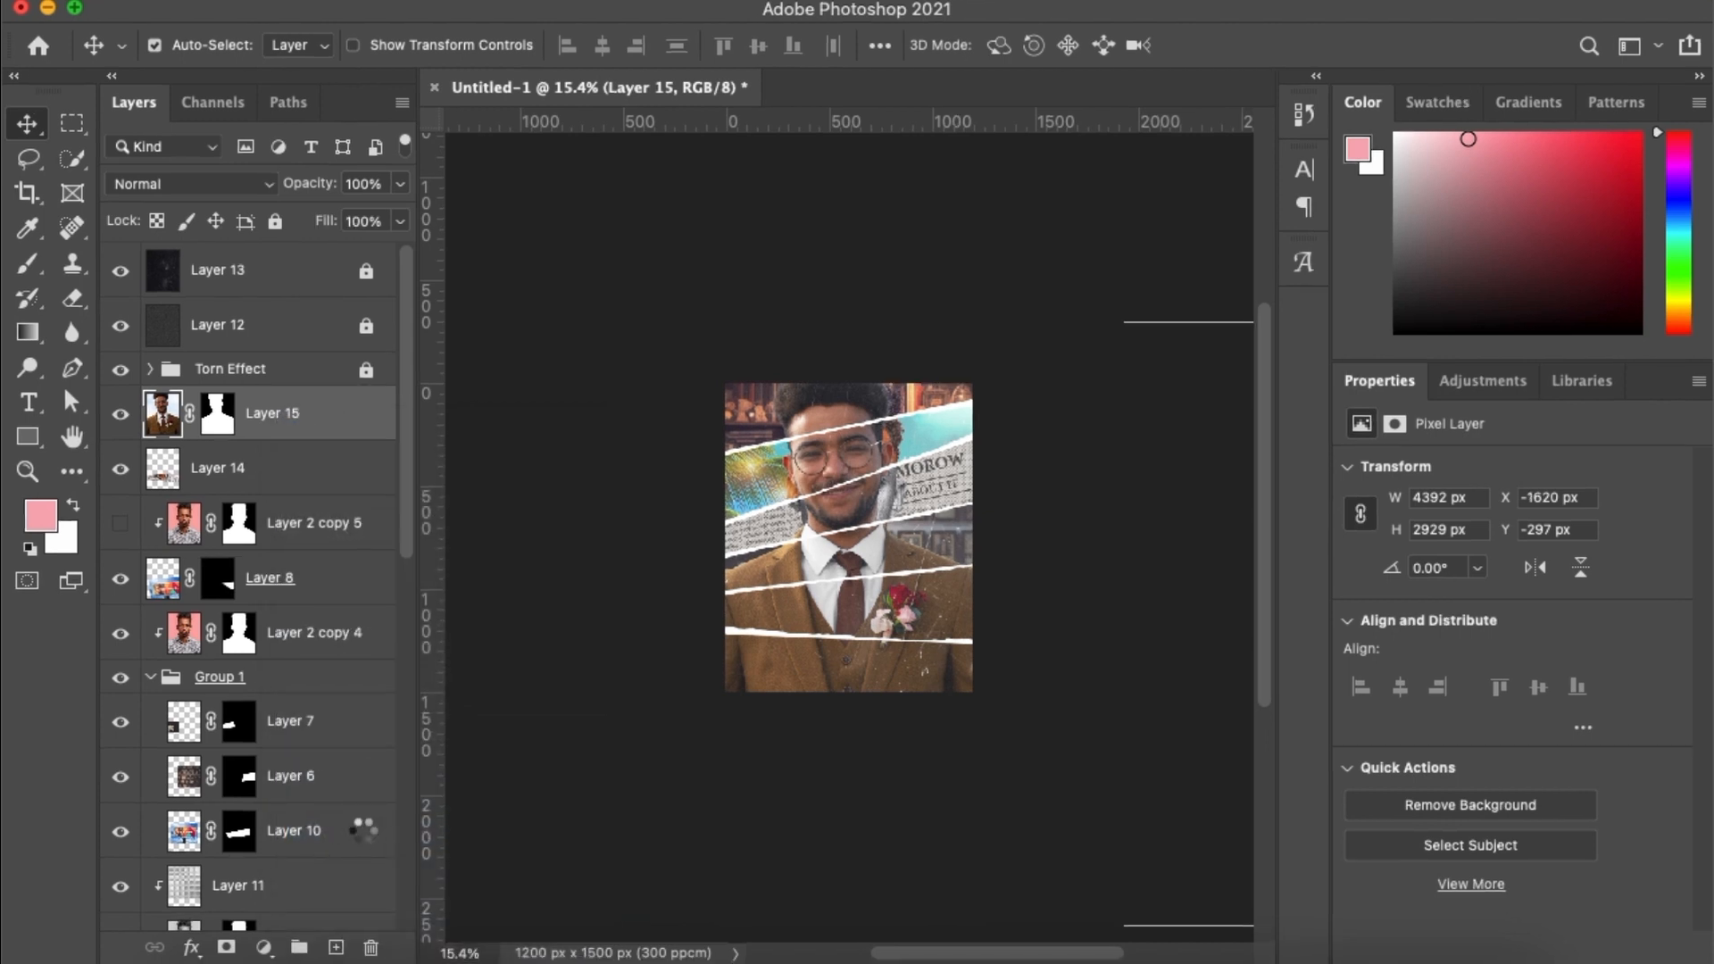
pyautogui.press('super+j')
pyautogui.click(120, 468)
# Rasterize the Layer 15 copy smart object into a pixel layer
pyautogui.press('e')
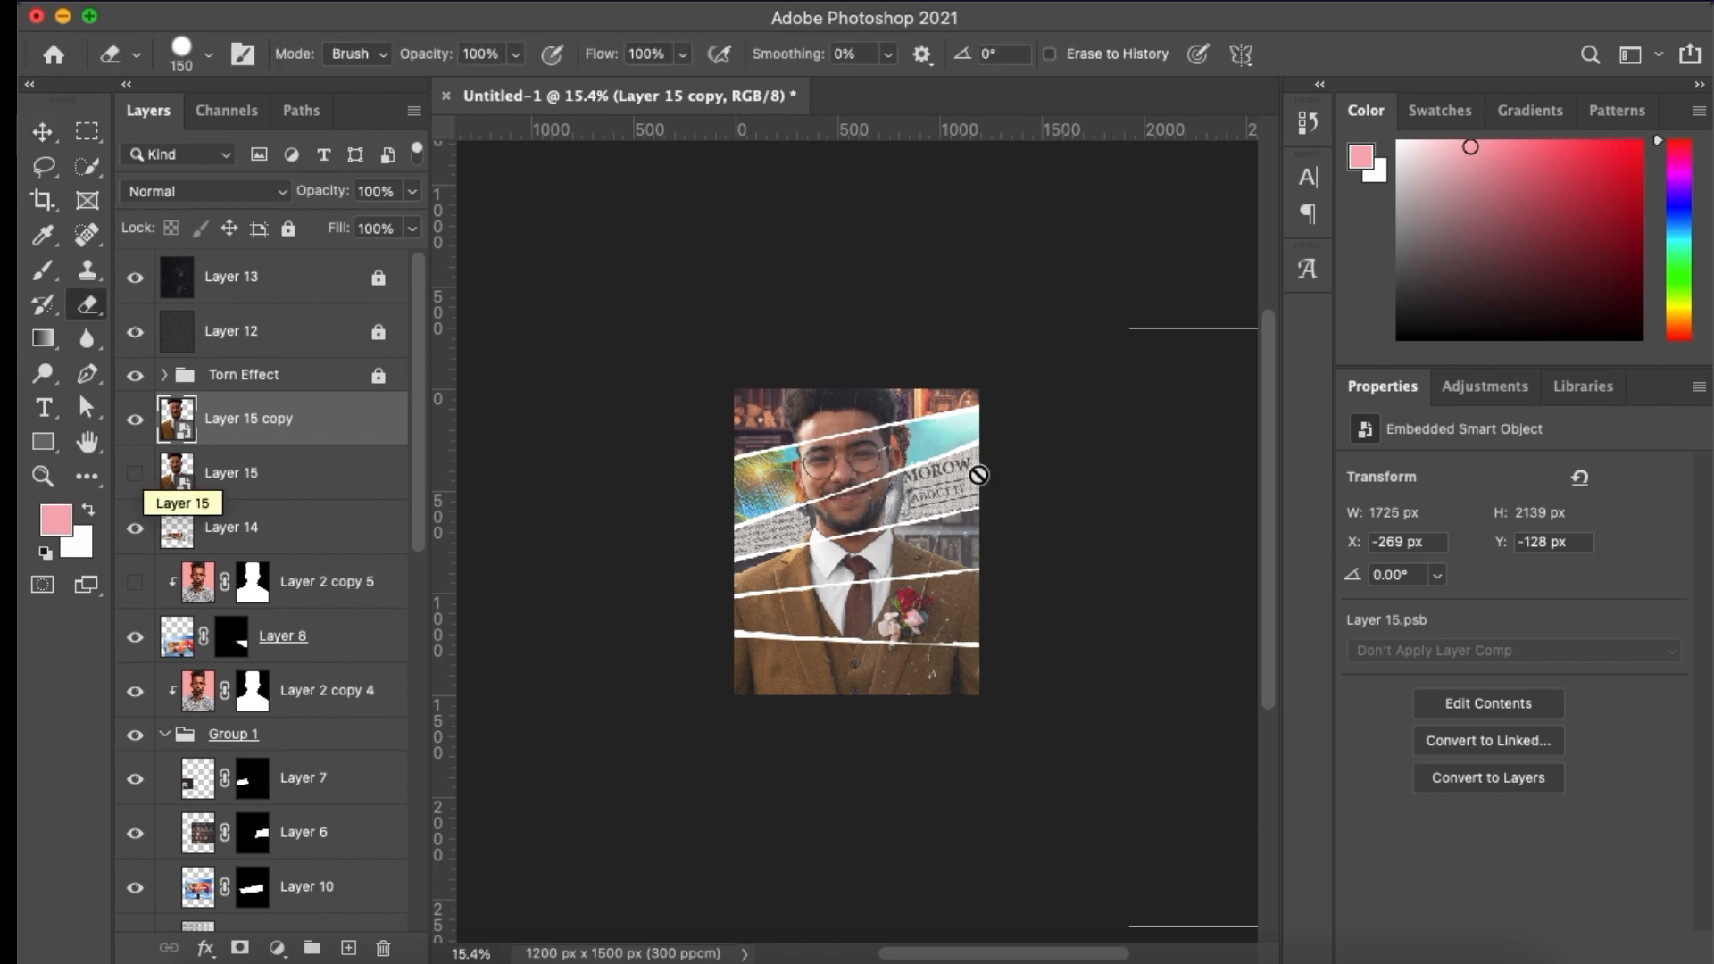
pyautogui.click(978, 475)
pyautogui.click(974, 444)
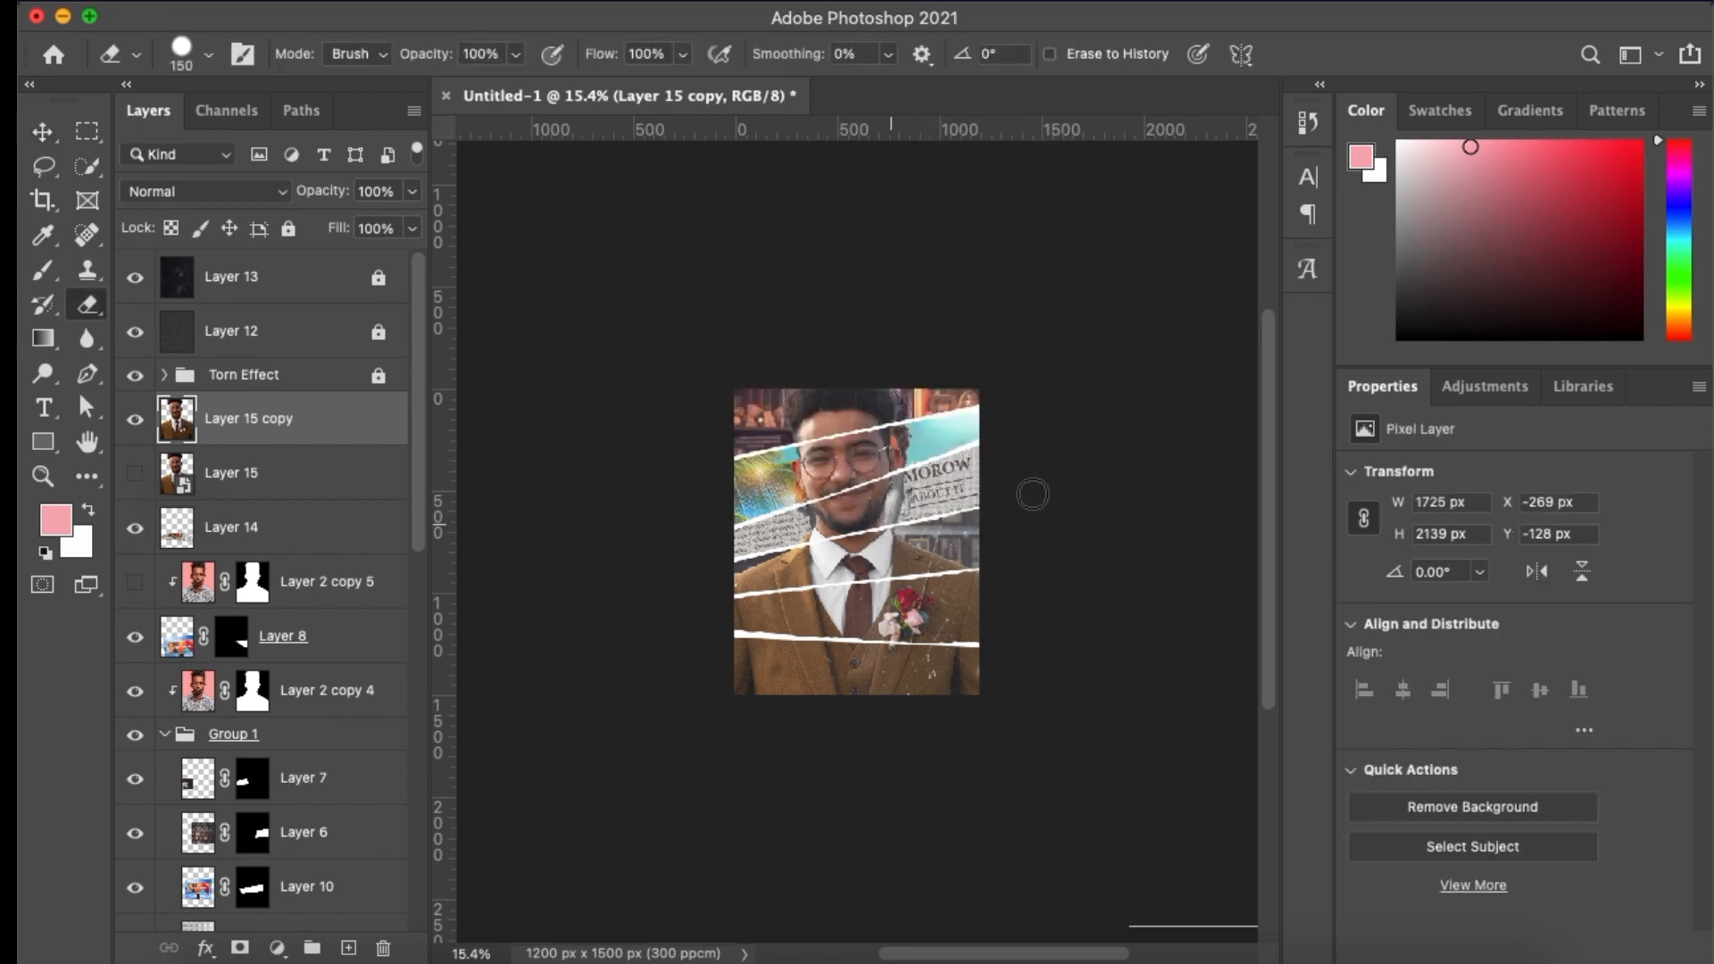
pyautogui.press('super+0')
pyautogui.press('p')
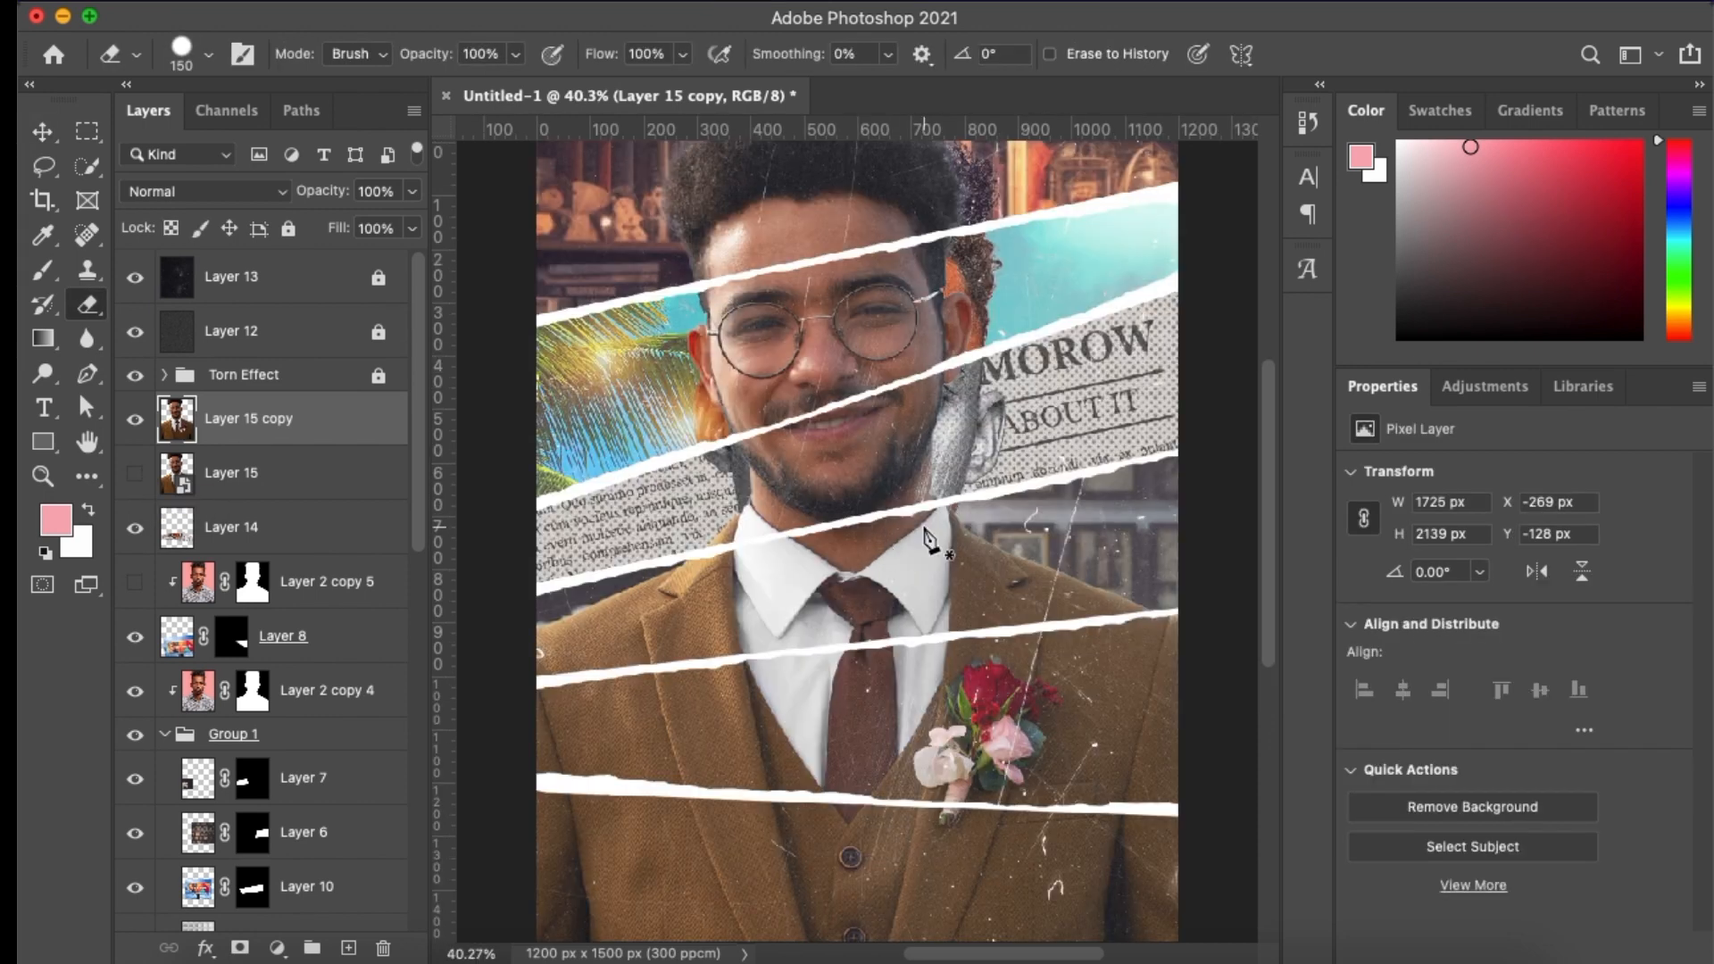
pyautogui.click(1181, 610)
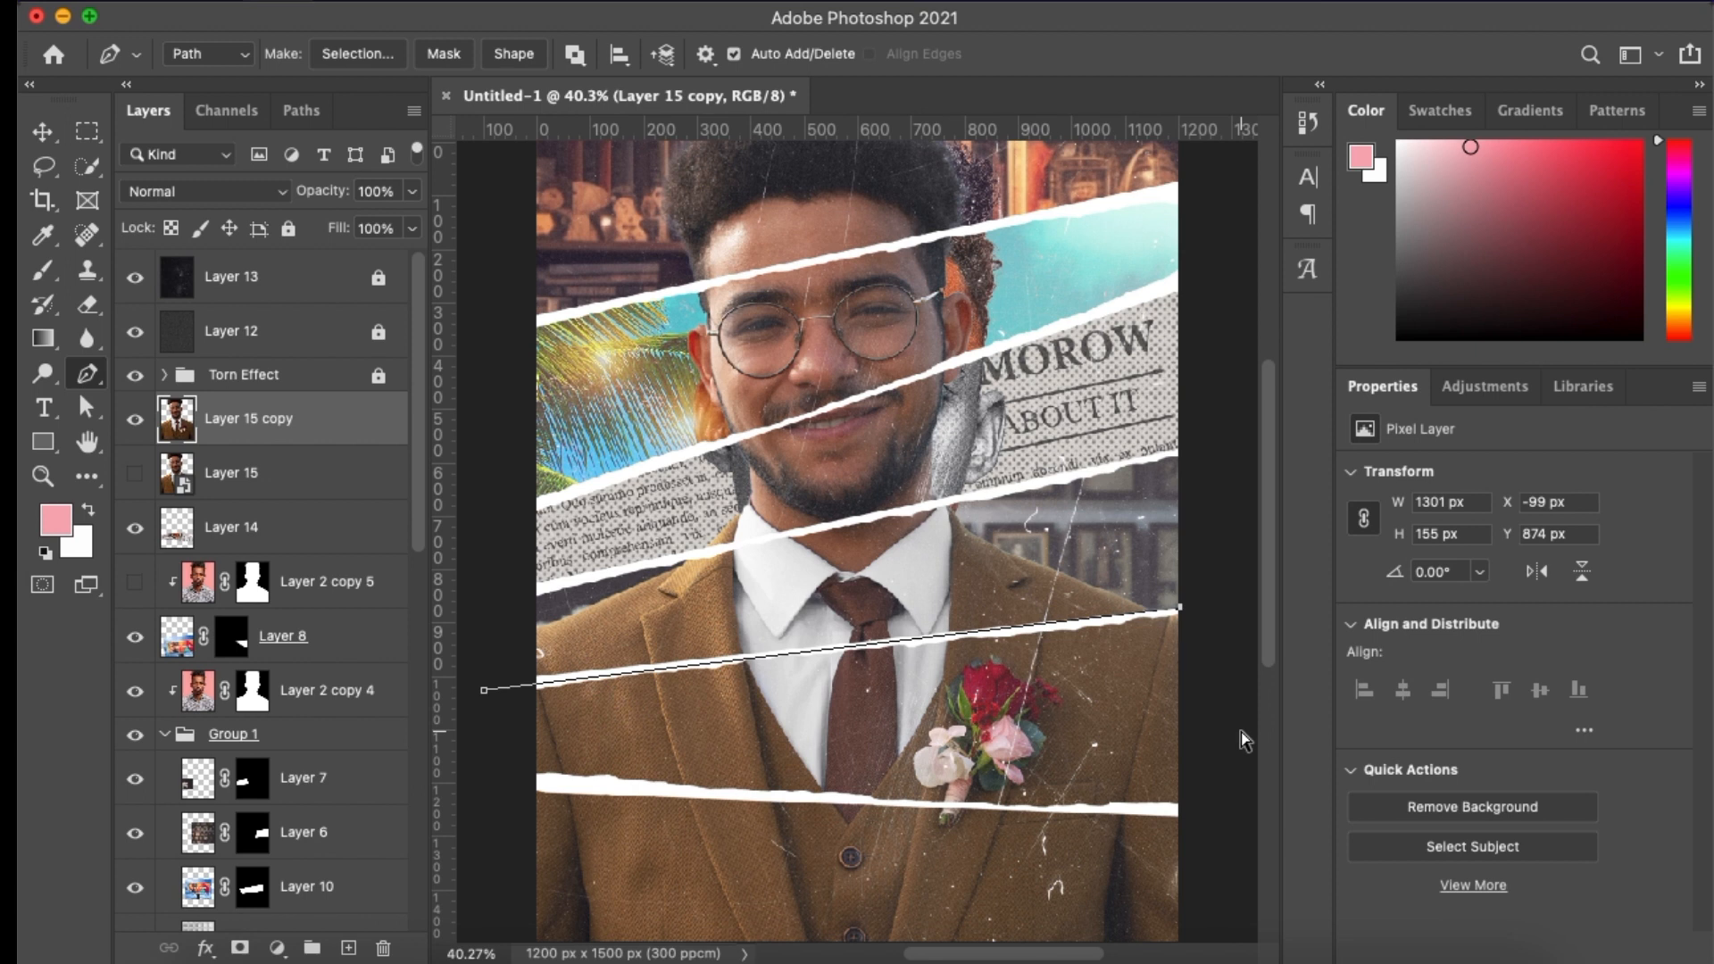
pyautogui.press('v')
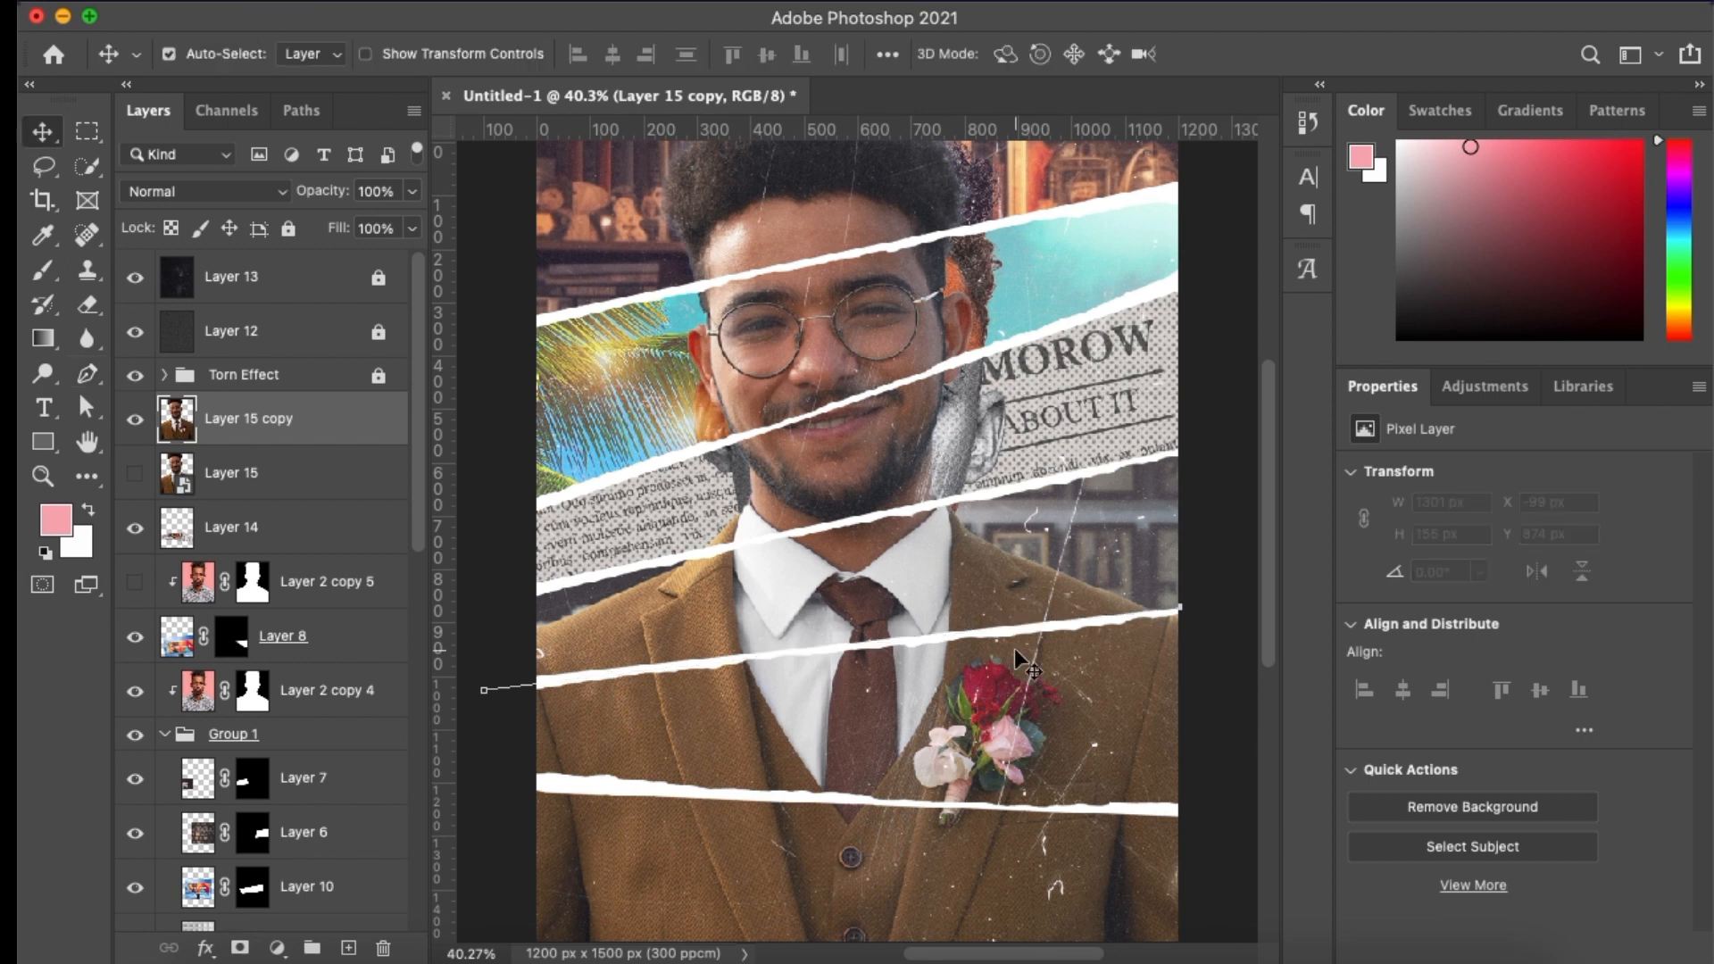
pyautogui.press('super+z')
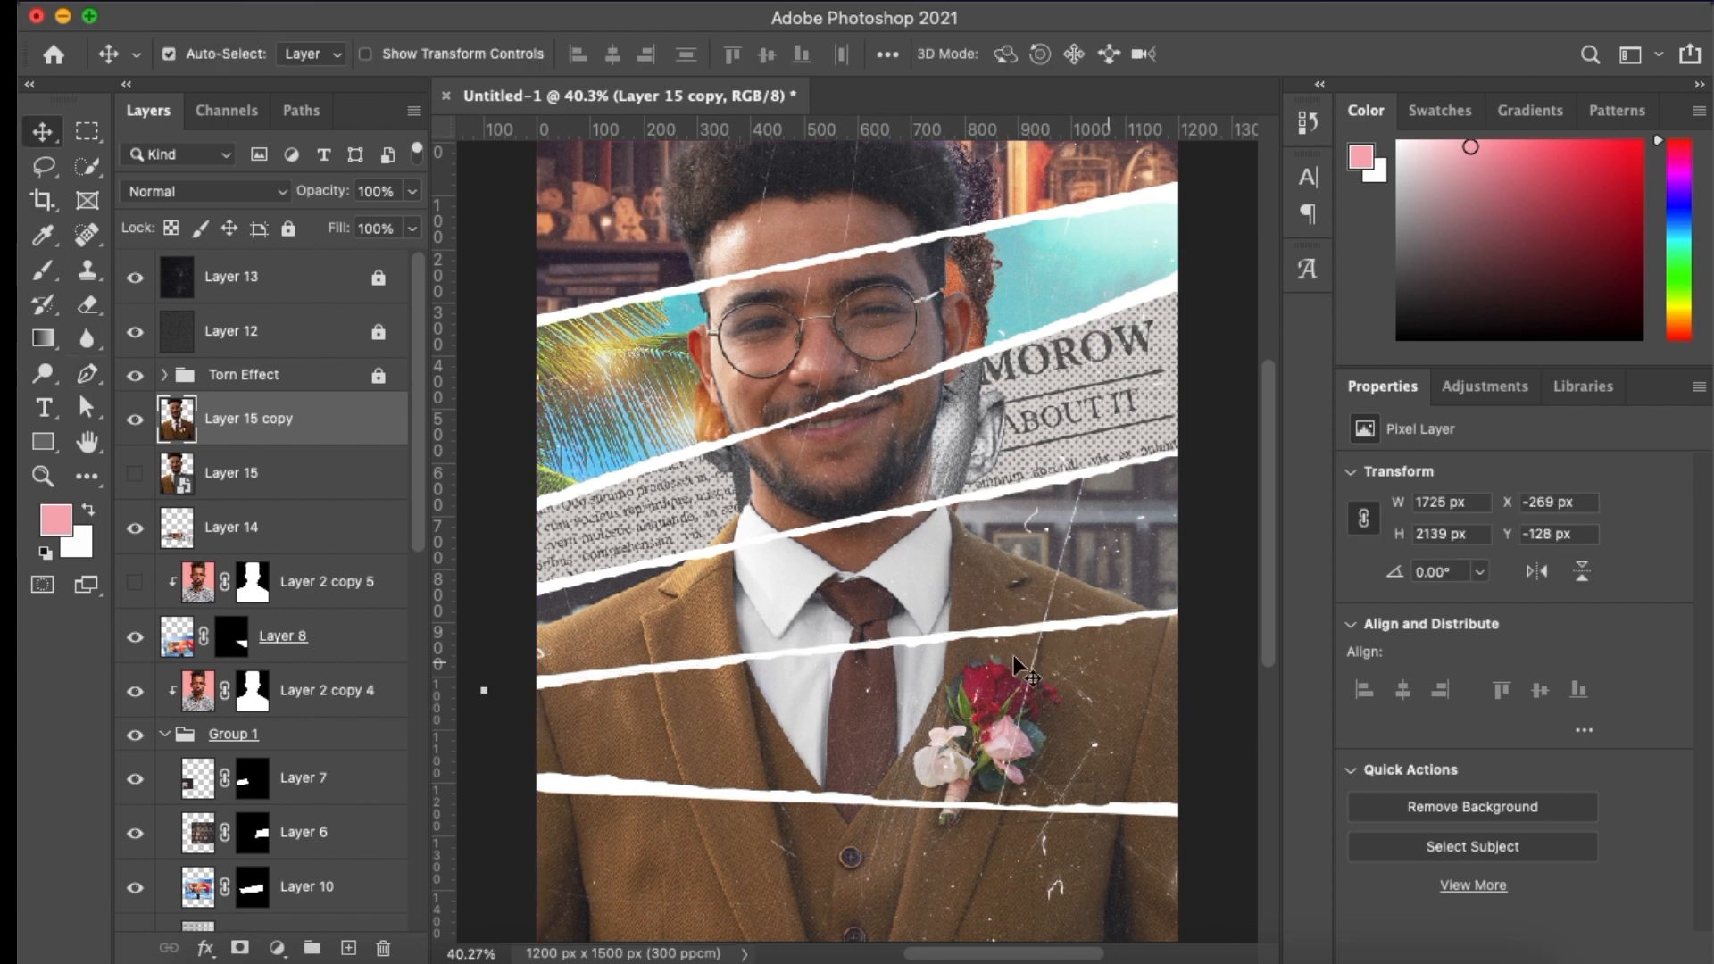
# Move the man on Layer 15 copy down to about X -286 px, Y -9 px, fitting his suit between the two lower tears
pyautogui.scroll(-2, 950, 598)
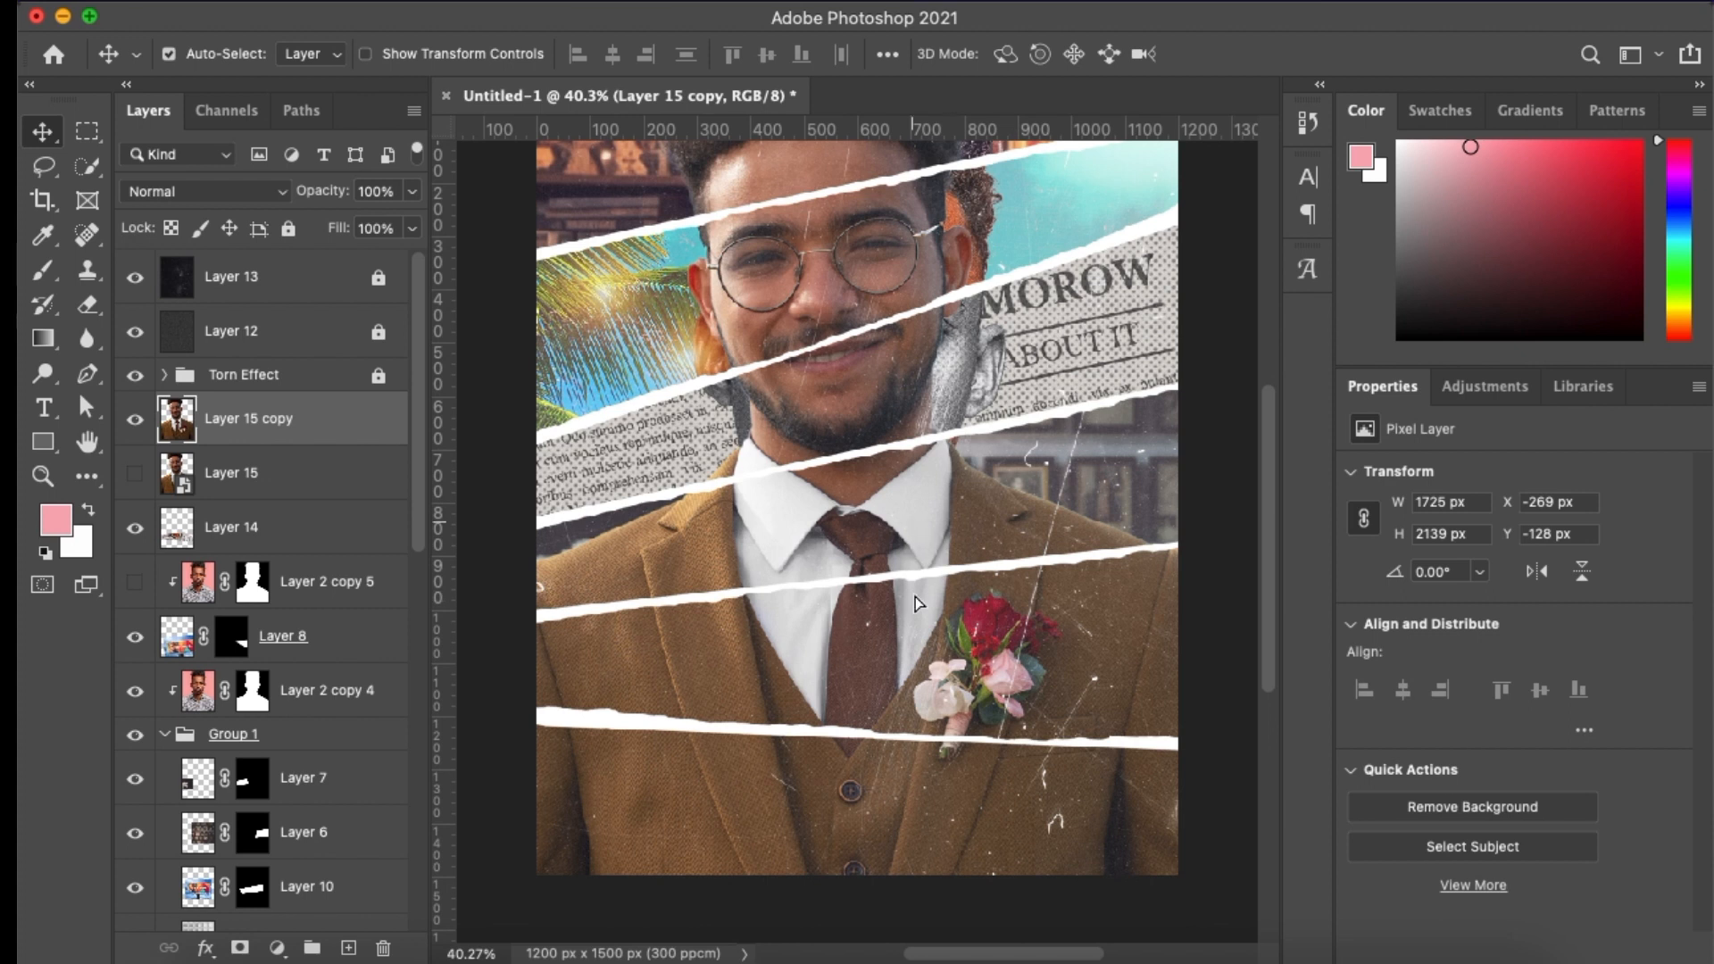
pyautogui.moveTo(920, 616); pyautogui.dragTo(906, 555)
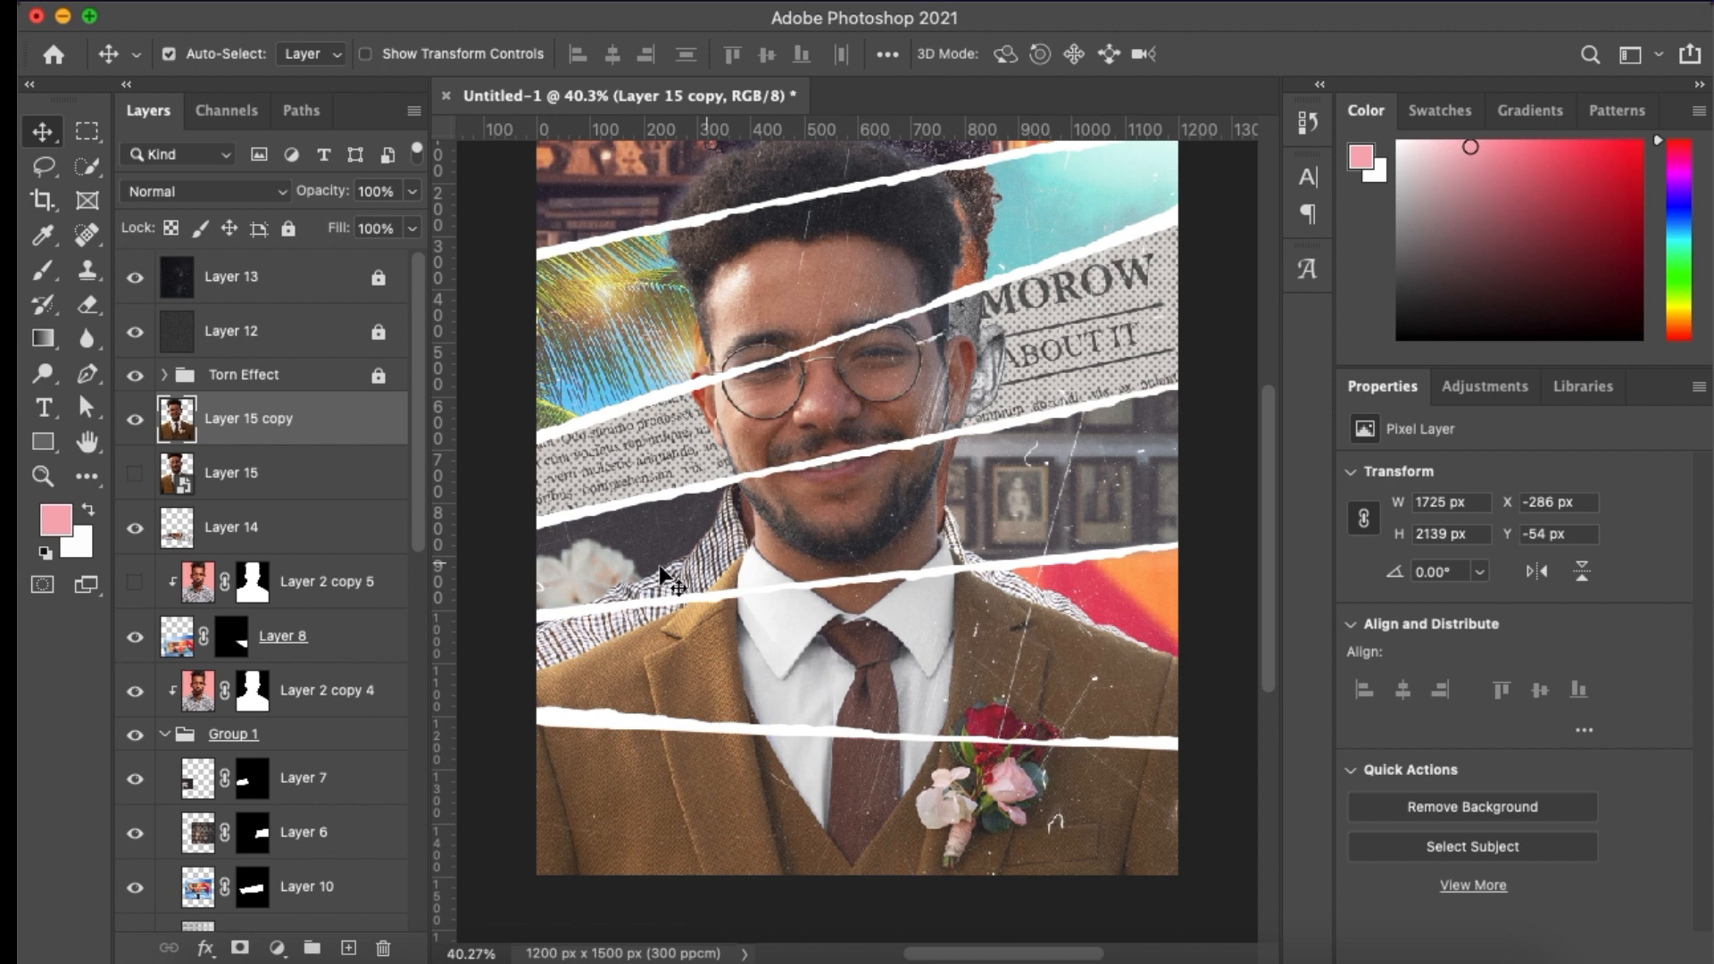
pyautogui.press('Up')
pyautogui.press('Up')
pyautogui.press('Up')
pyautogui.press('Down')
pyautogui.press('Down')
pyautogui.press('Down')
pyautogui.press('Down')
pyautogui.press('Down')
pyautogui.press('Down')
pyautogui.hotkey('shift', 'Down')
pyautogui.hotkey('shift', 'Down')
pyautogui.press('Down')
pyautogui.press('Down')
pyautogui.press('Down')
pyautogui.press('Down')
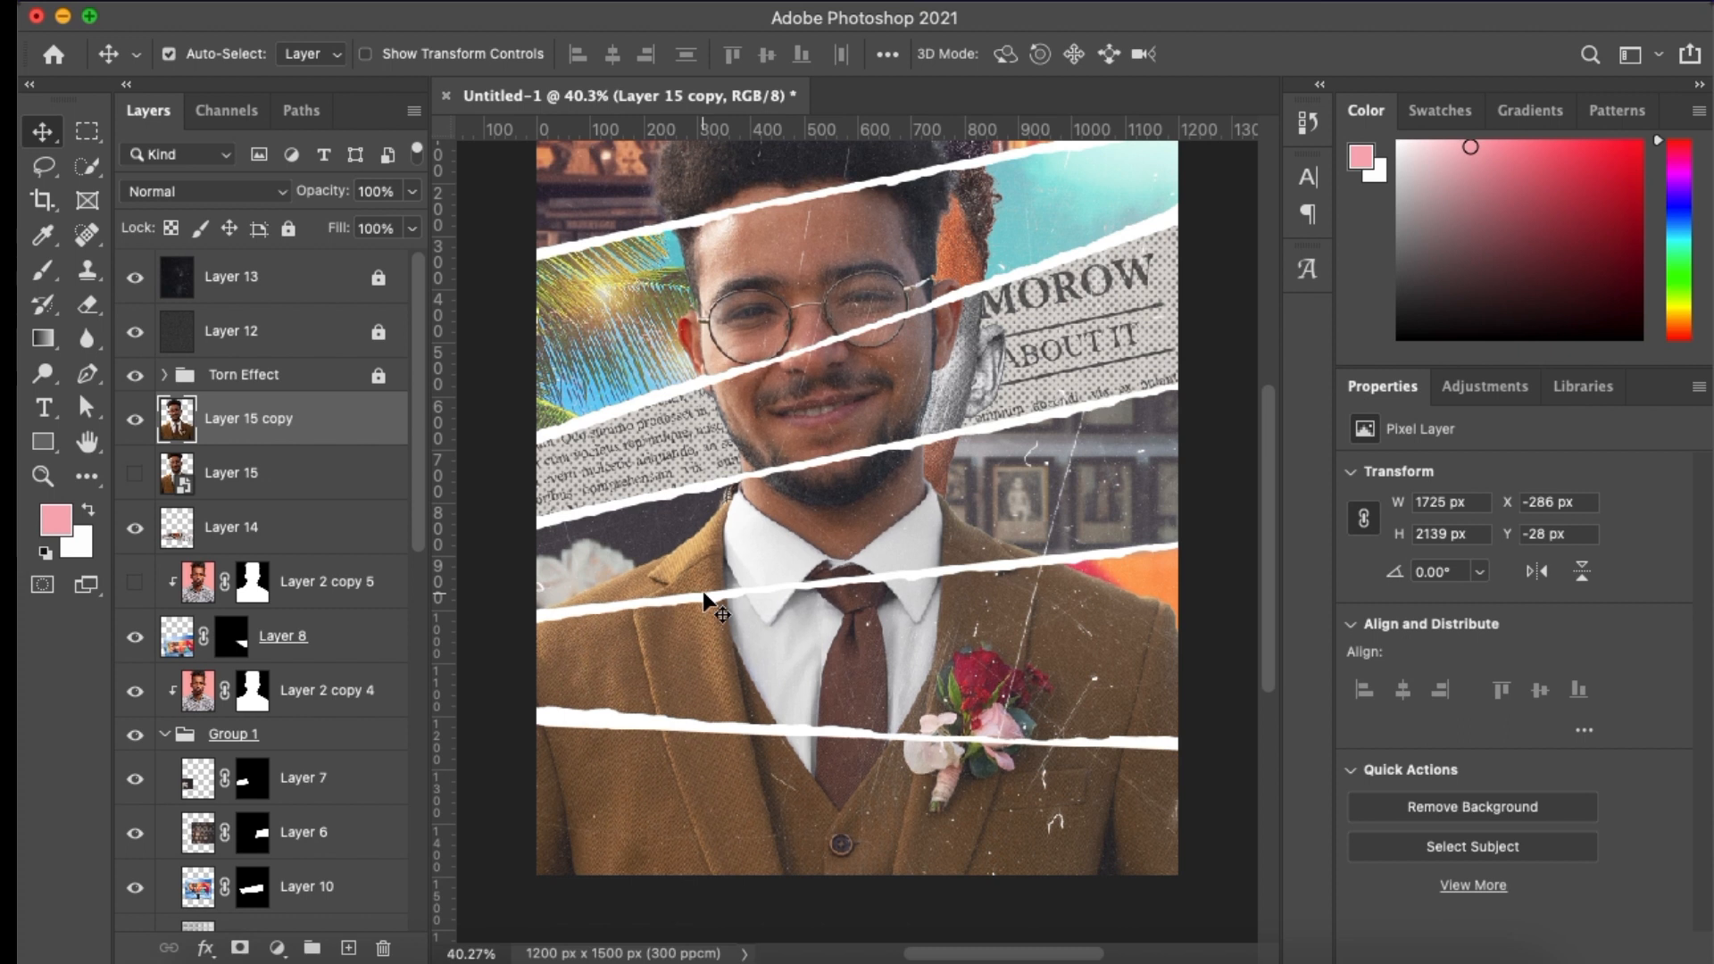
pyautogui.hotkey('shift', 'Down')
pyautogui.hotkey('shift', 'Down')
pyautogui.hotkey('shift', 'Down')
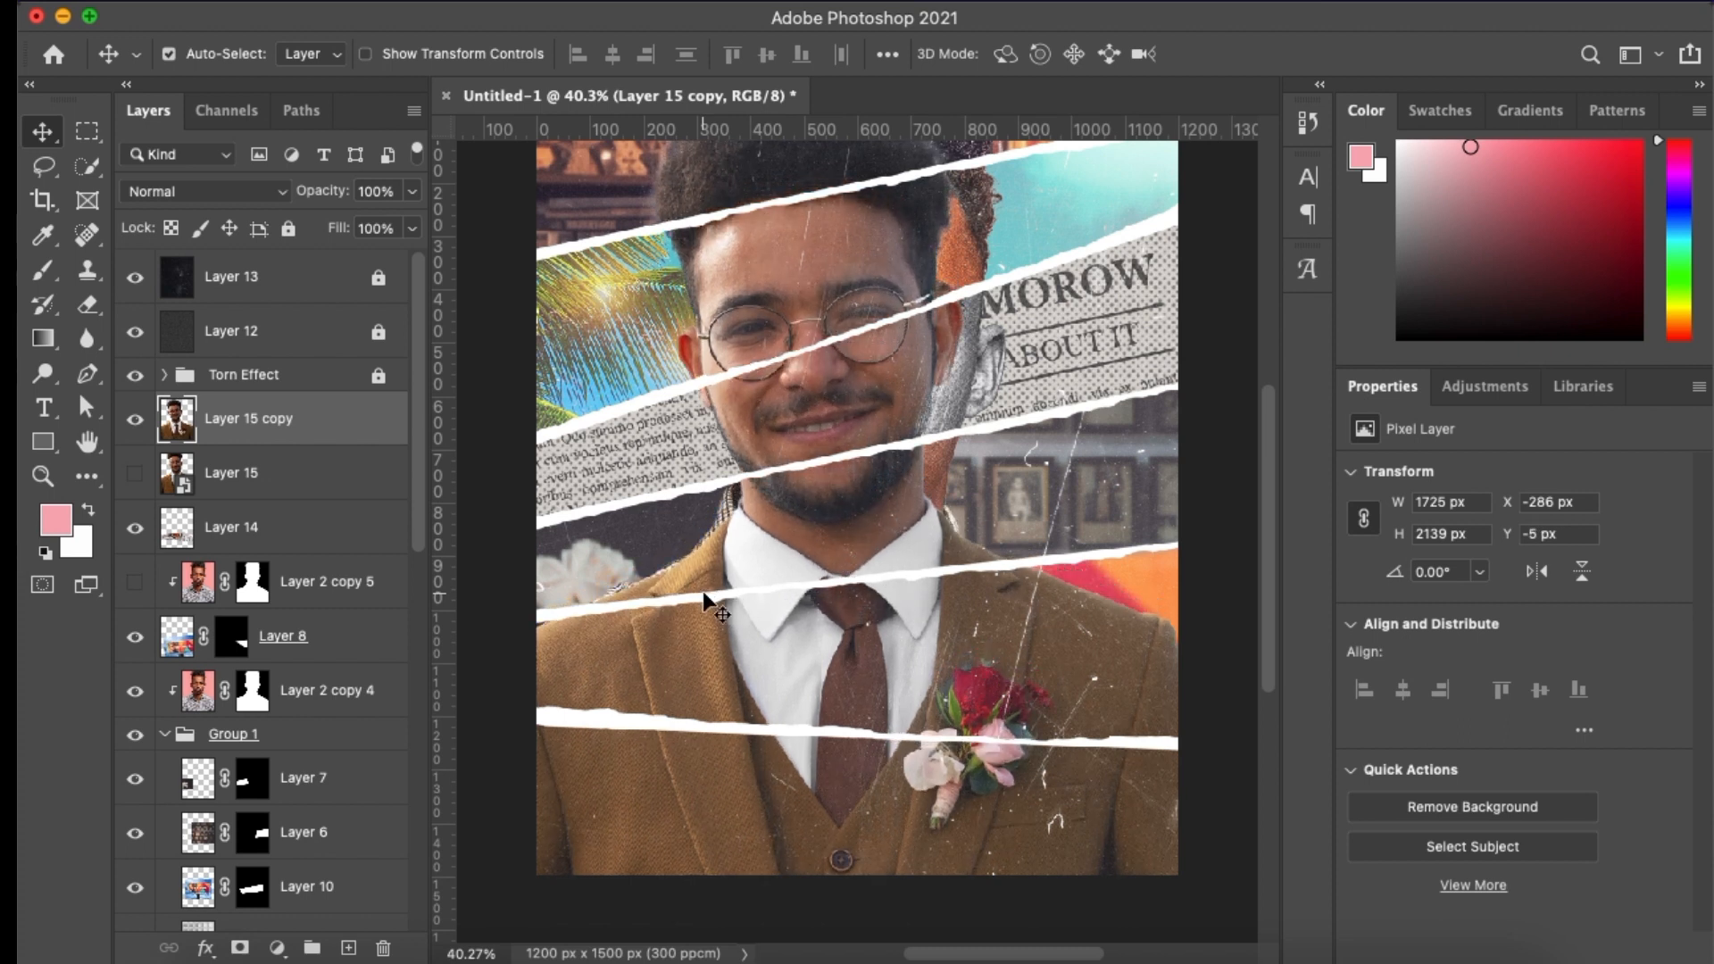
pyautogui.hotkey('shift', 'Up')
pyautogui.press('Up')
pyautogui.press('Up')
pyautogui.press('Up')
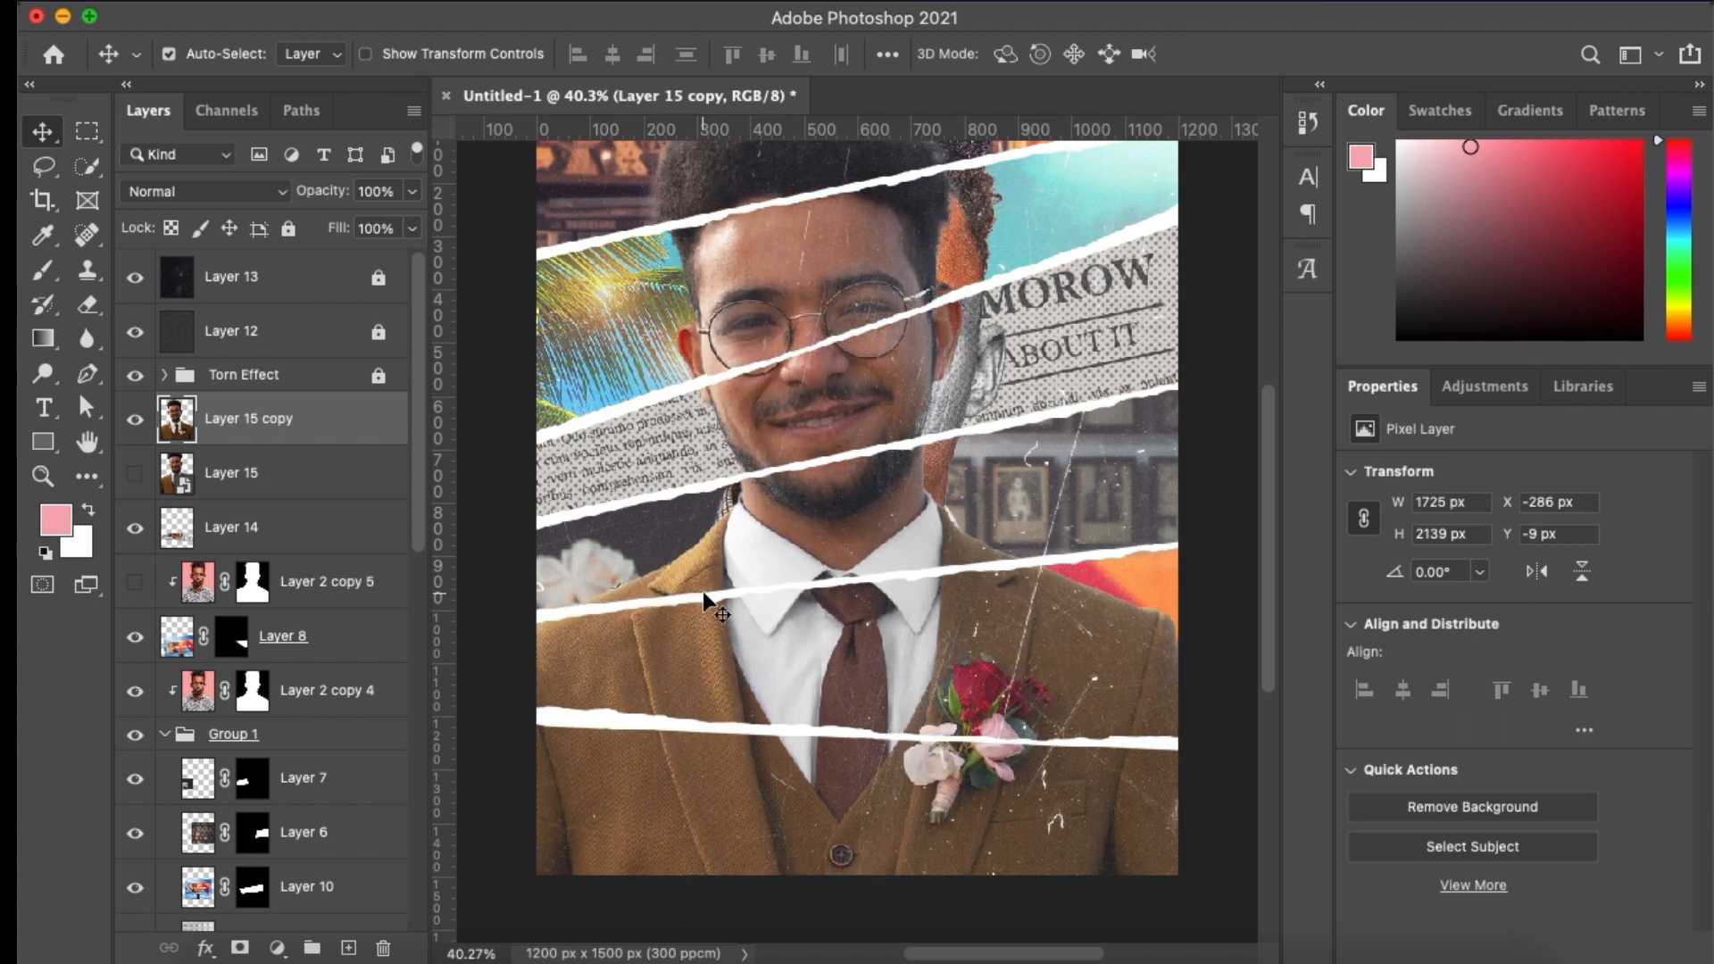
# Draw a closed Pen path around the strip between the two lower torn-paper edges, extending past both sides of the poster
pyautogui.press('p')
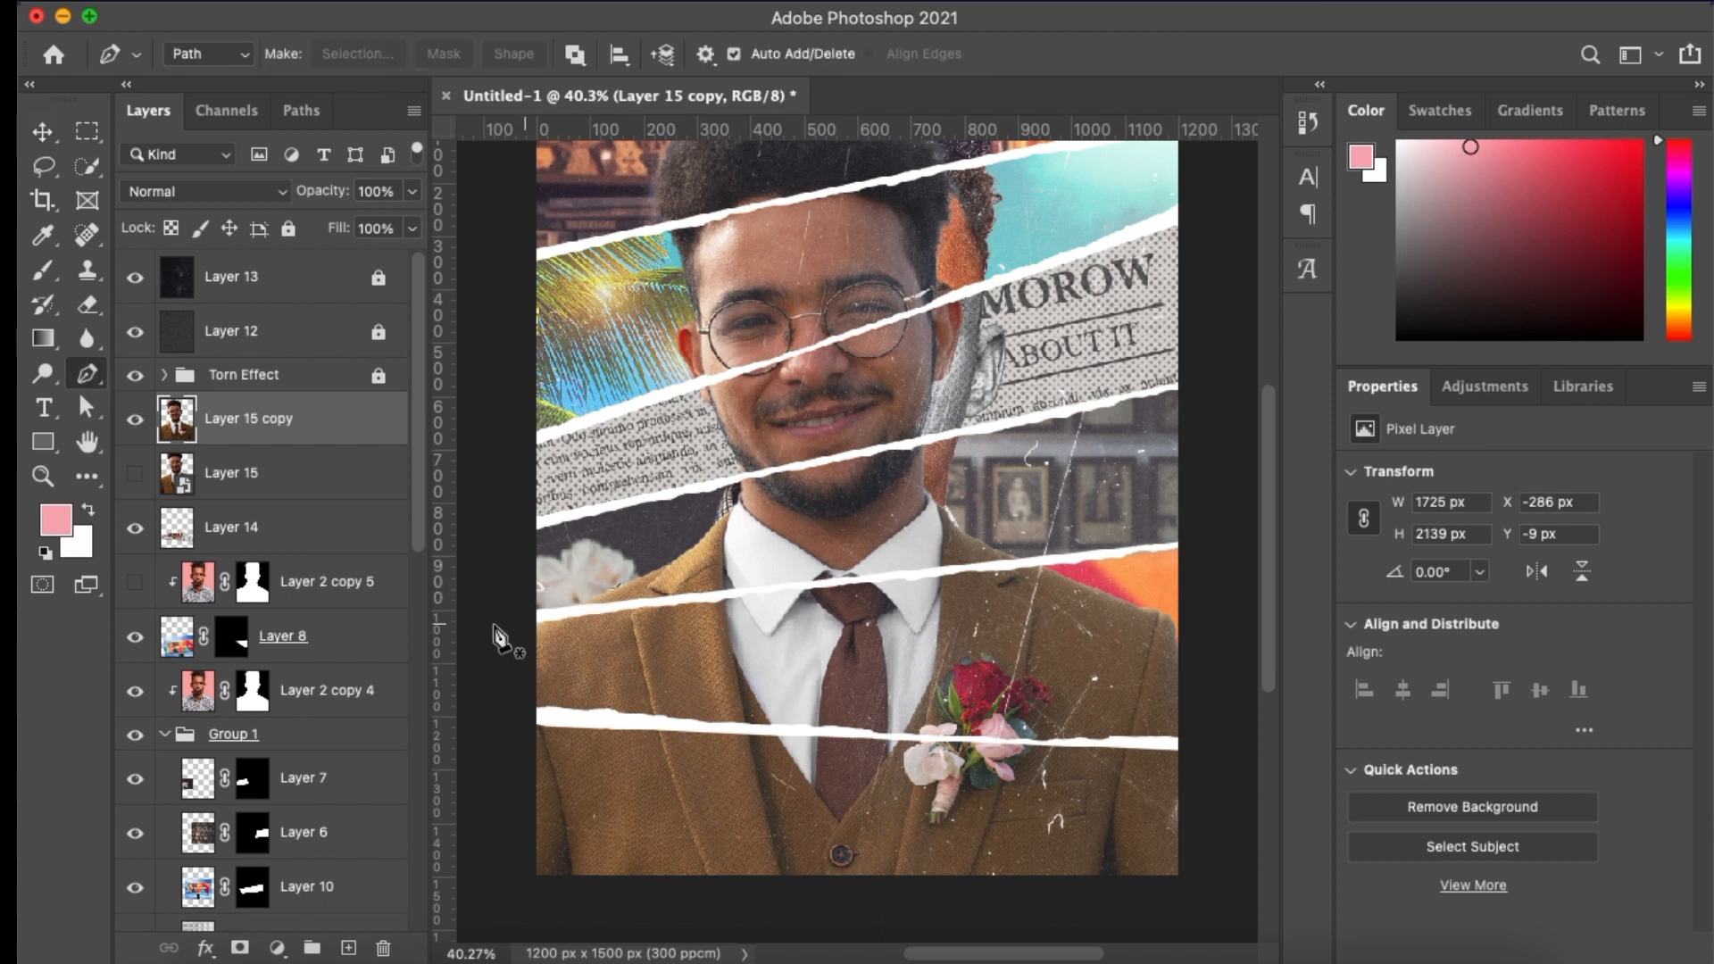
pyautogui.click(1180, 543)
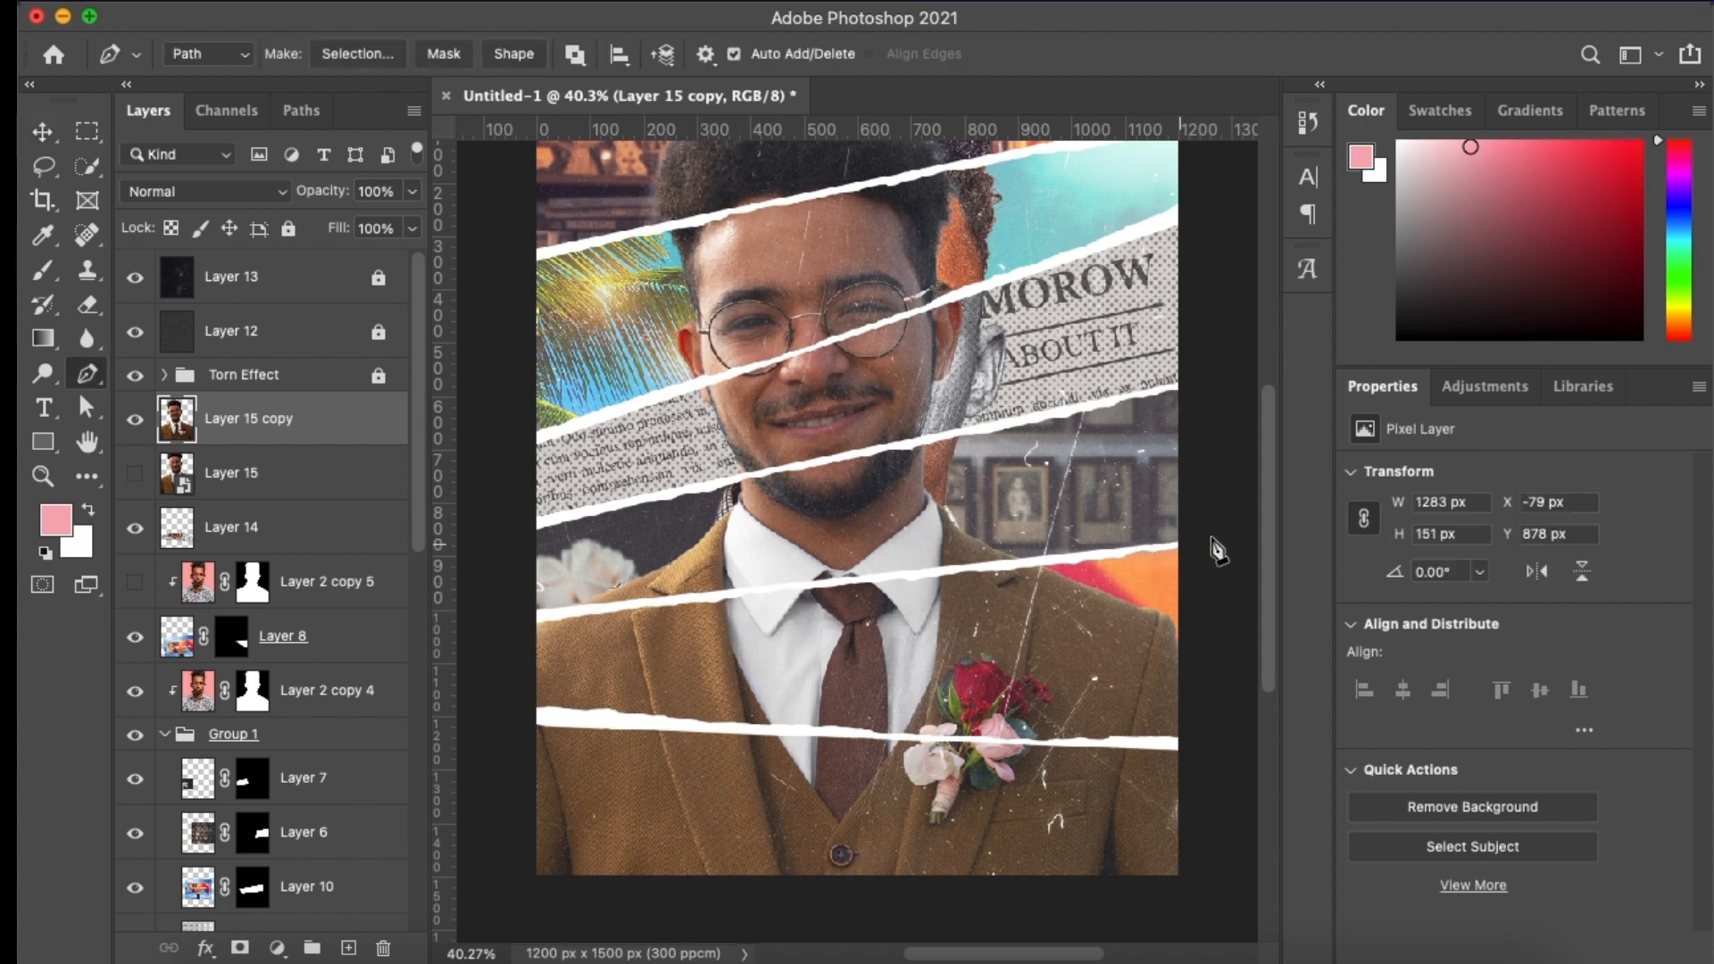
pyautogui.click(1173, 746)
pyautogui.click(518, 714)
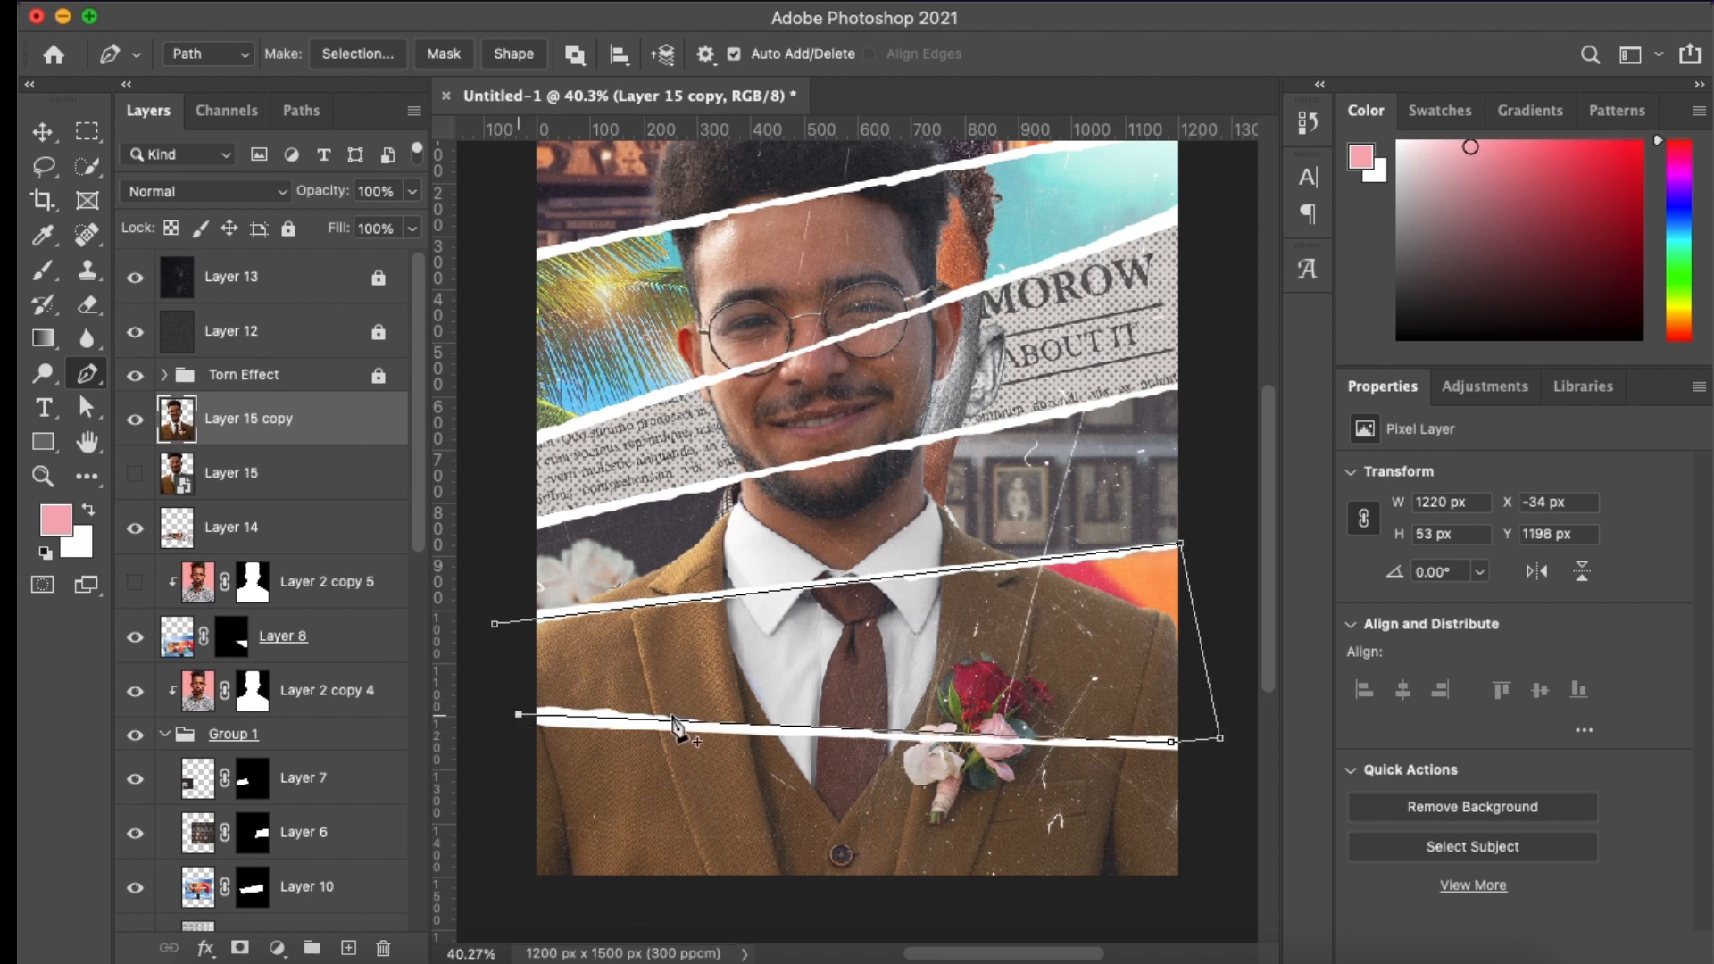
pyautogui.hotkey('ctrl', 'z')
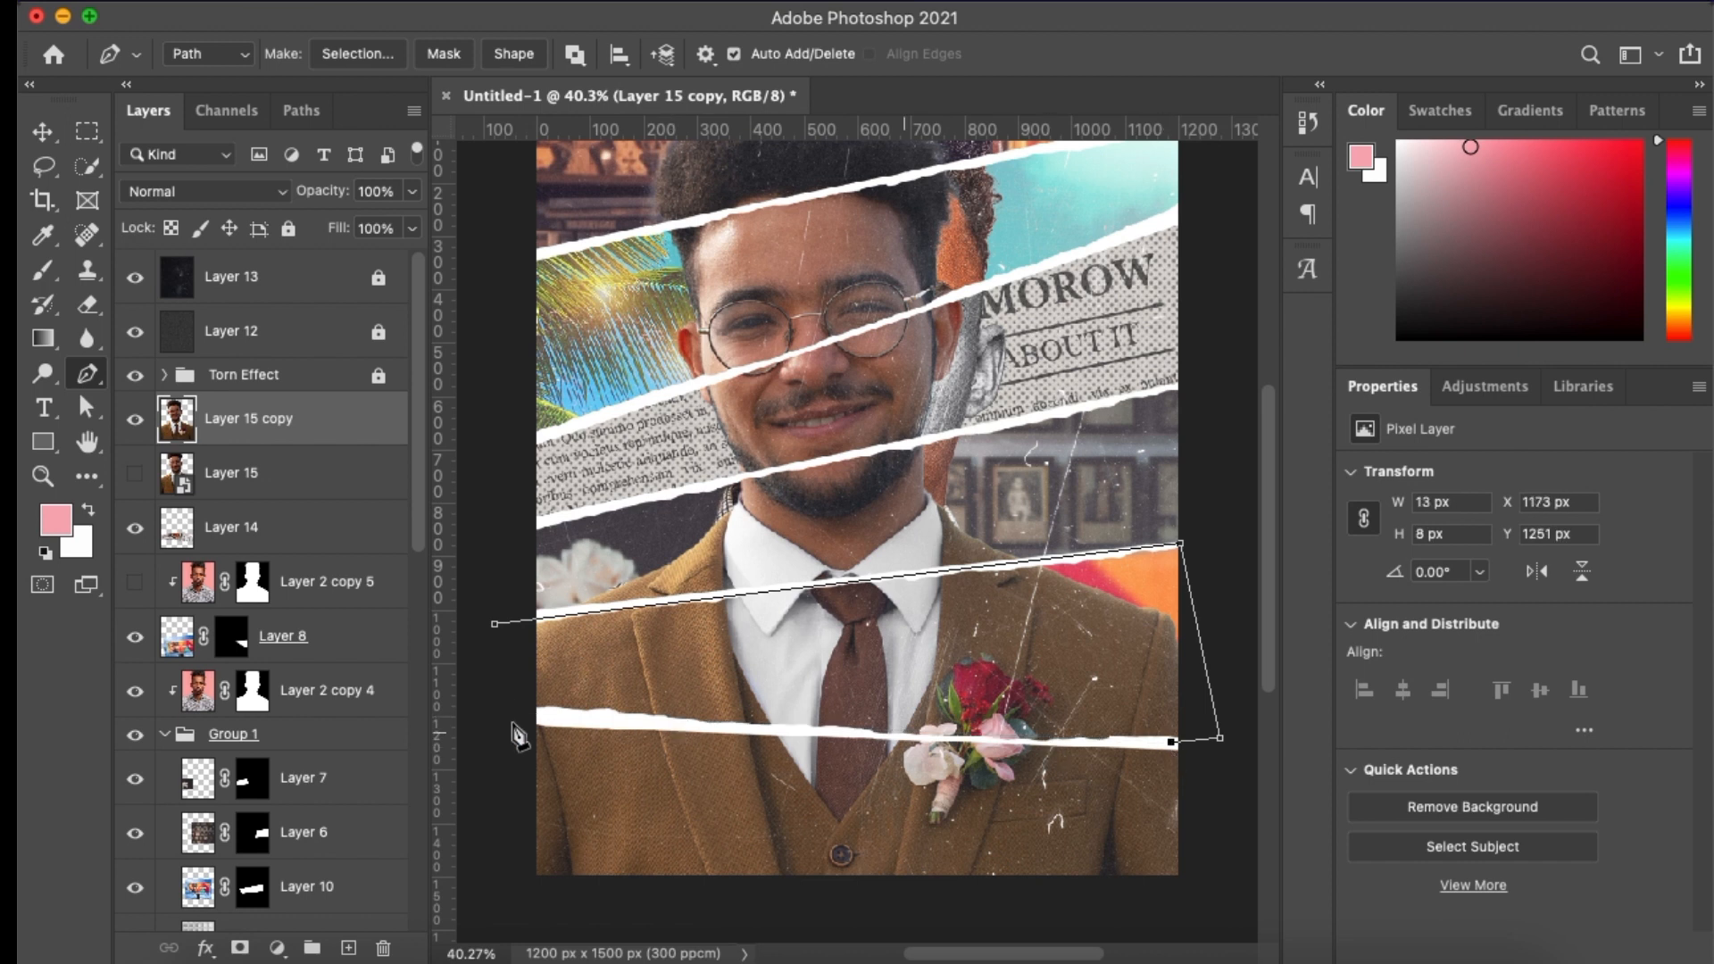
pyautogui.click(508, 721)
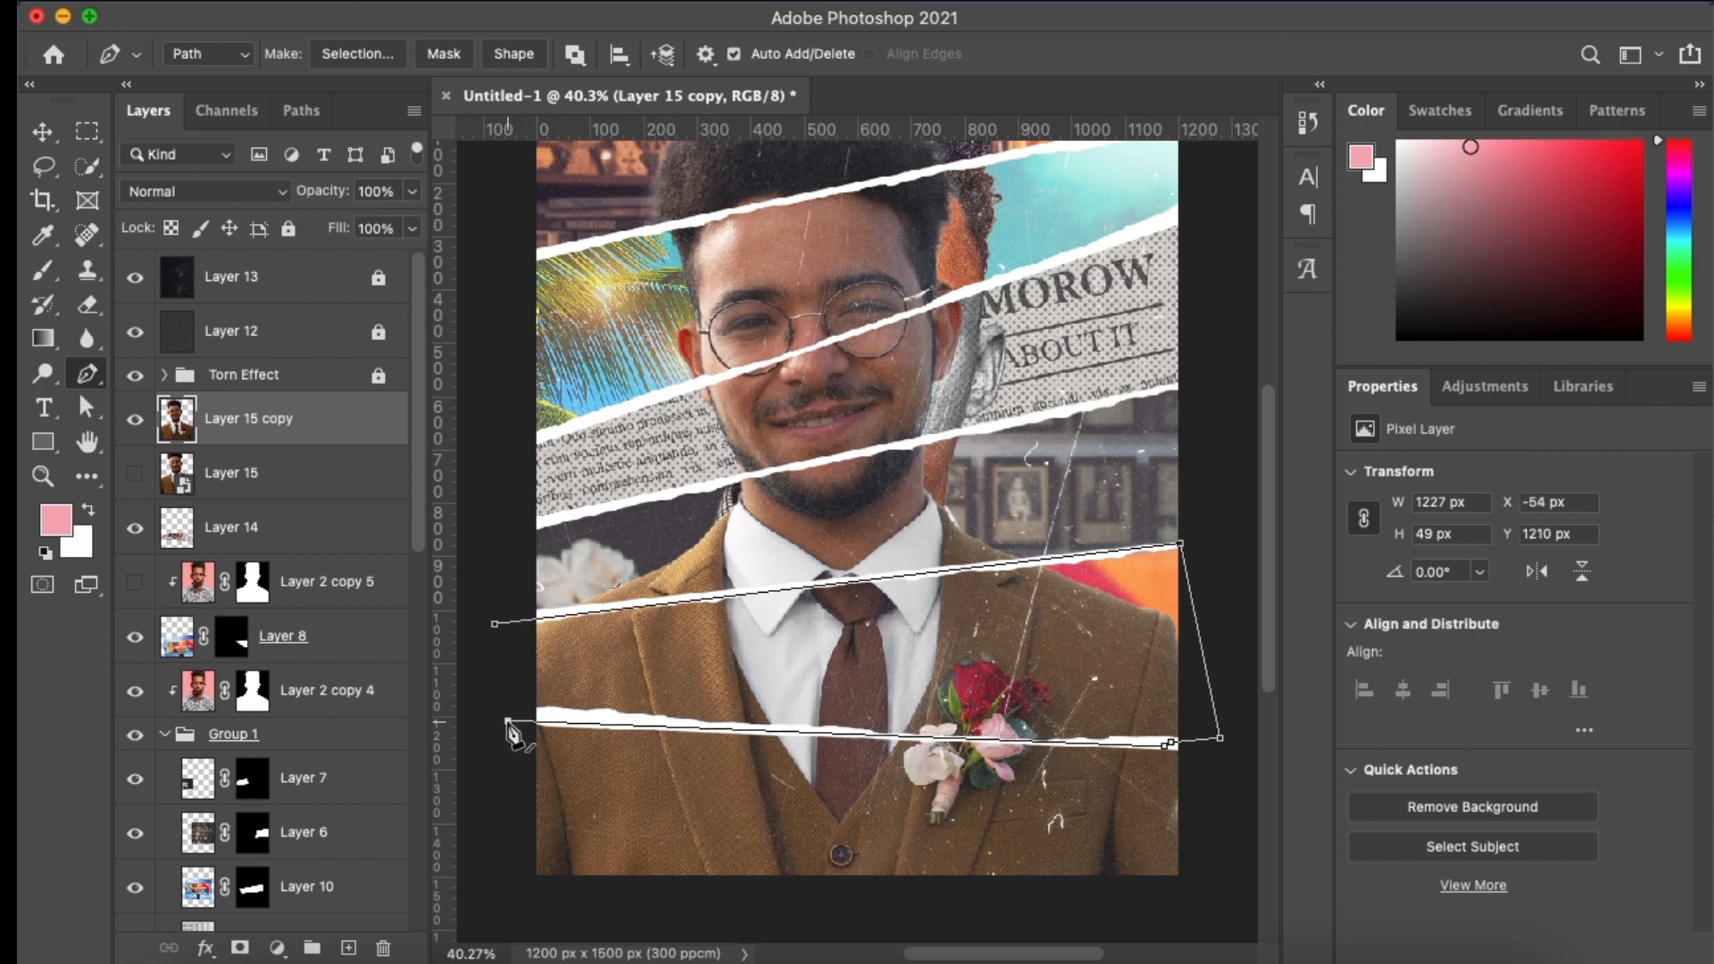
pyautogui.click(496, 625)
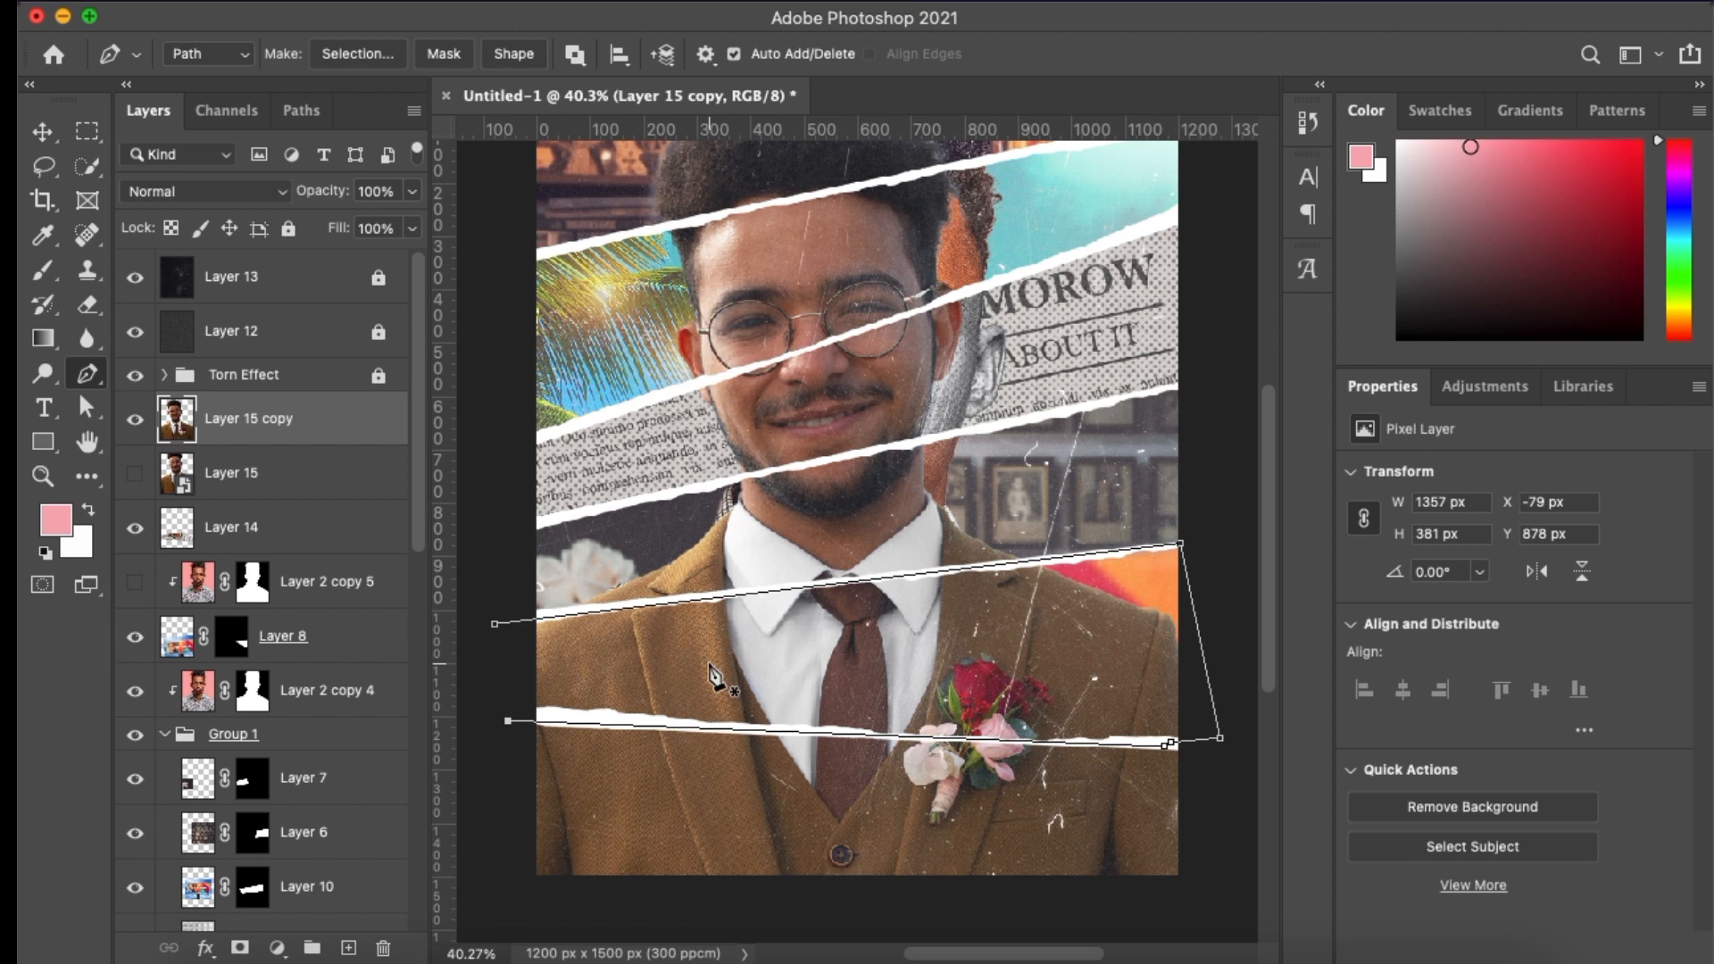
# Convert the strip path to a selection and add it as a layer mask on Layer 15 copy
pyautogui.scroll(1, 714, 679)
pyautogui.rightClick(715, 680)
pyautogui.click(760, 790)
pyautogui.press('Return')
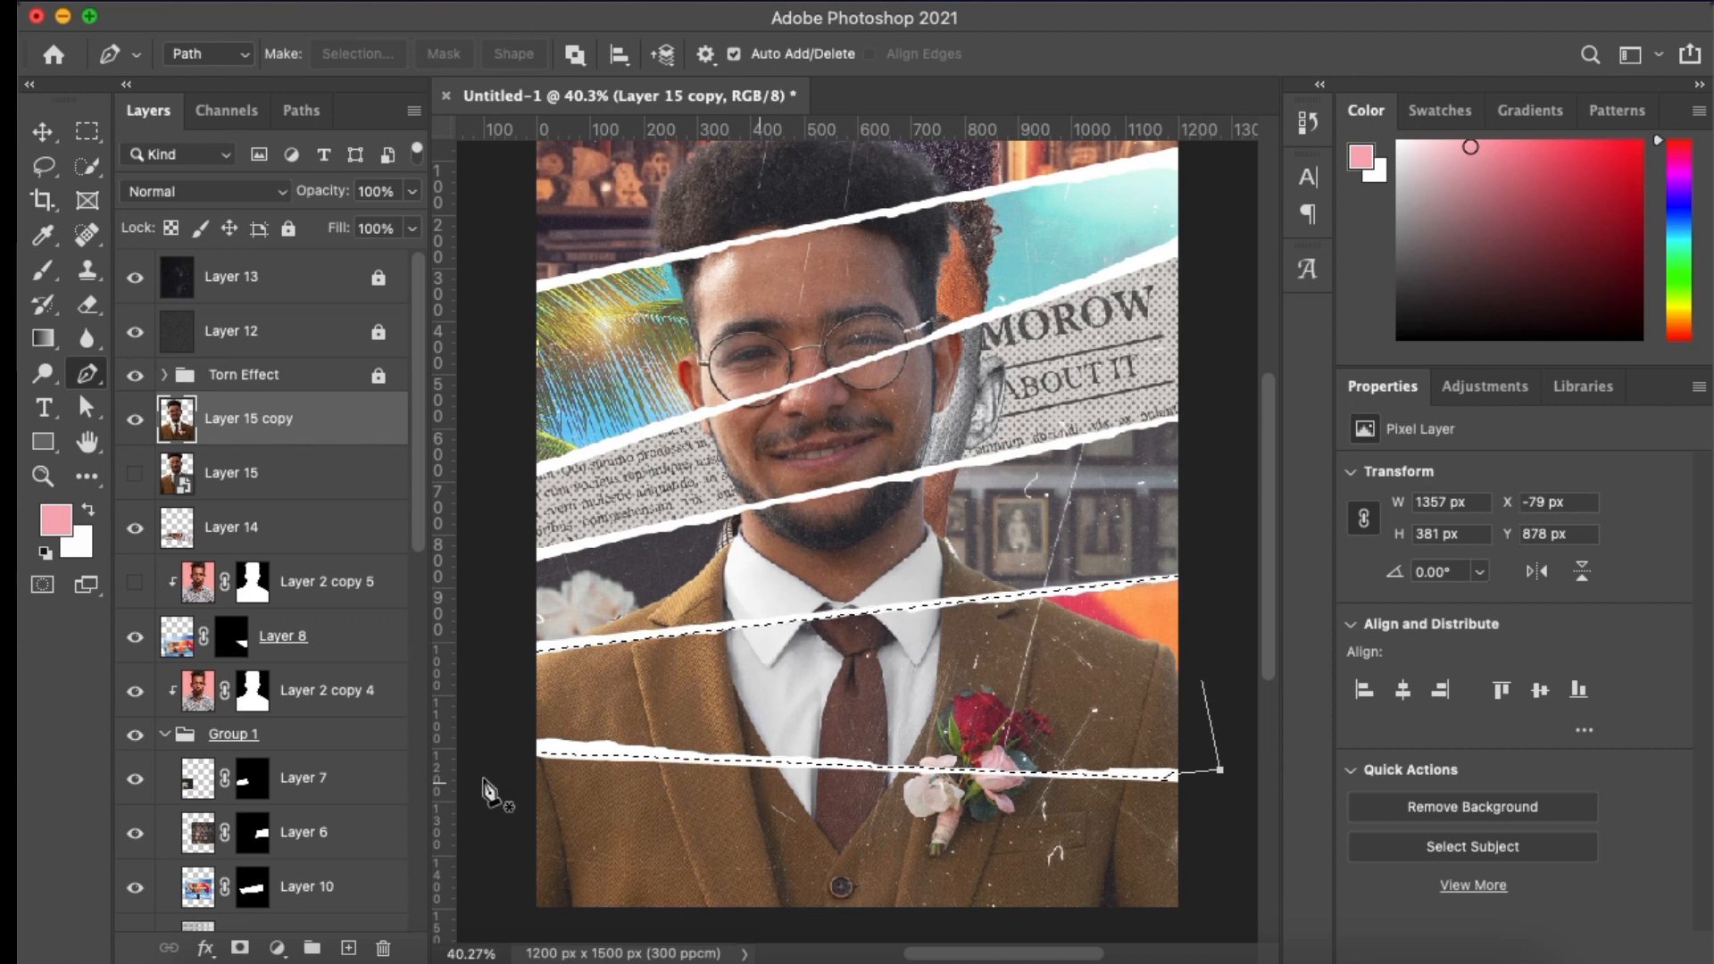
pyautogui.click(236, 949)
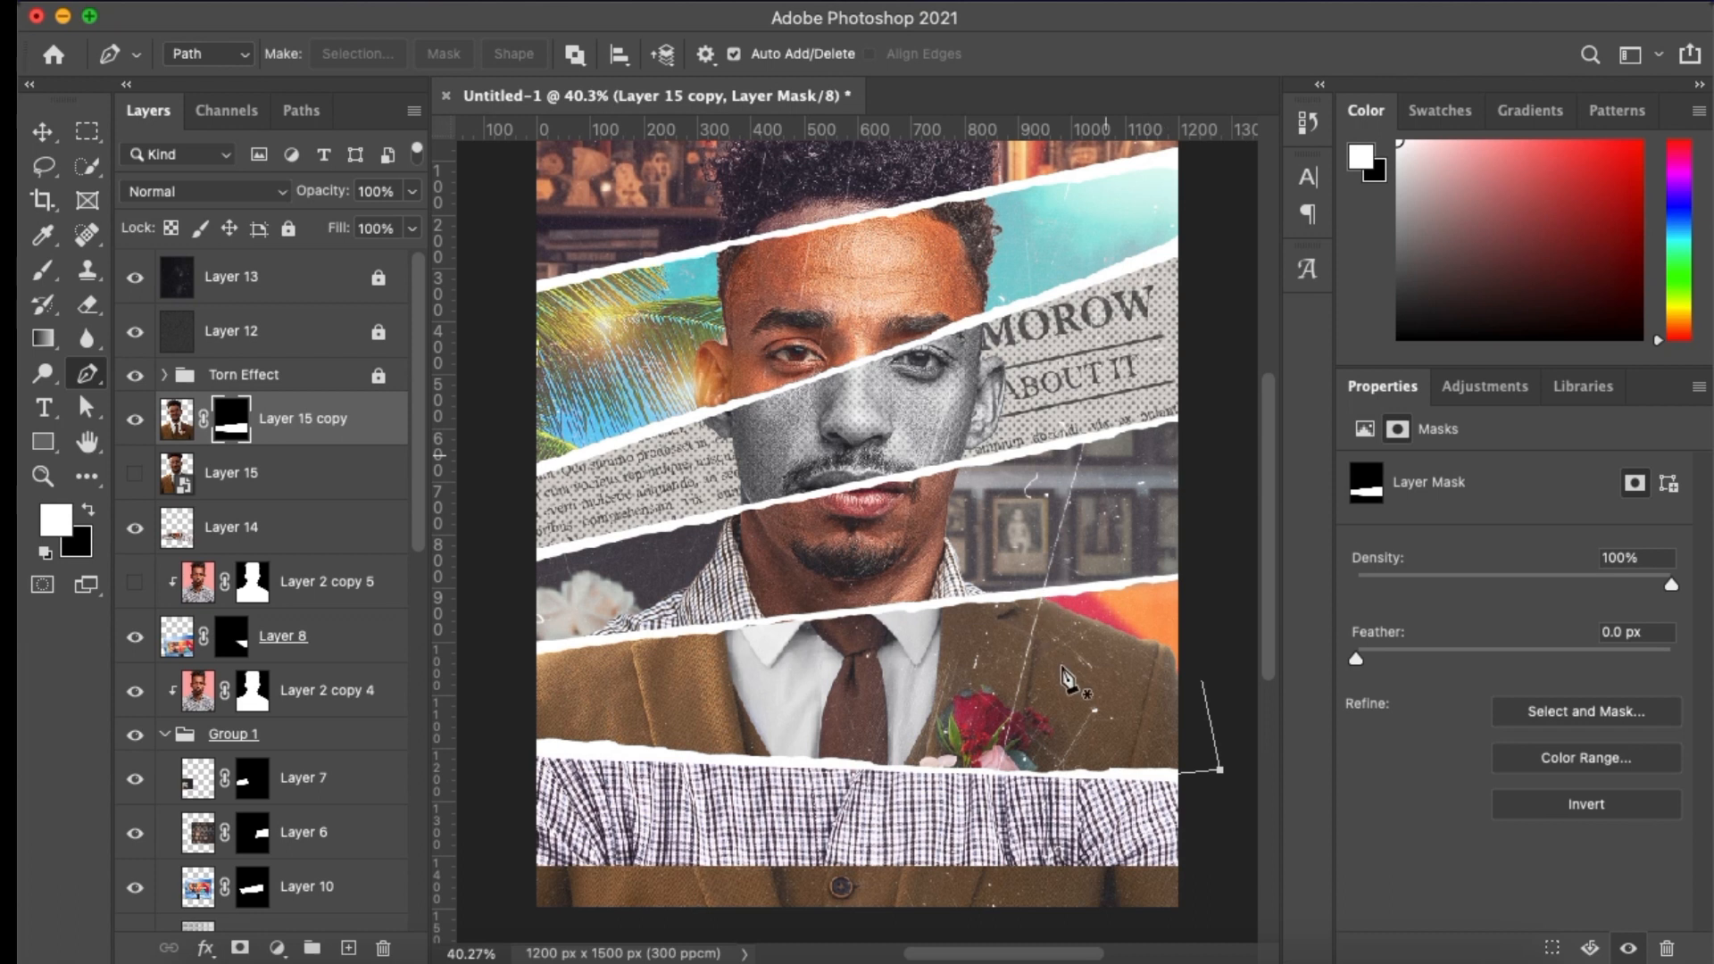
pyautogui.scroll(-2, 1071, 683)
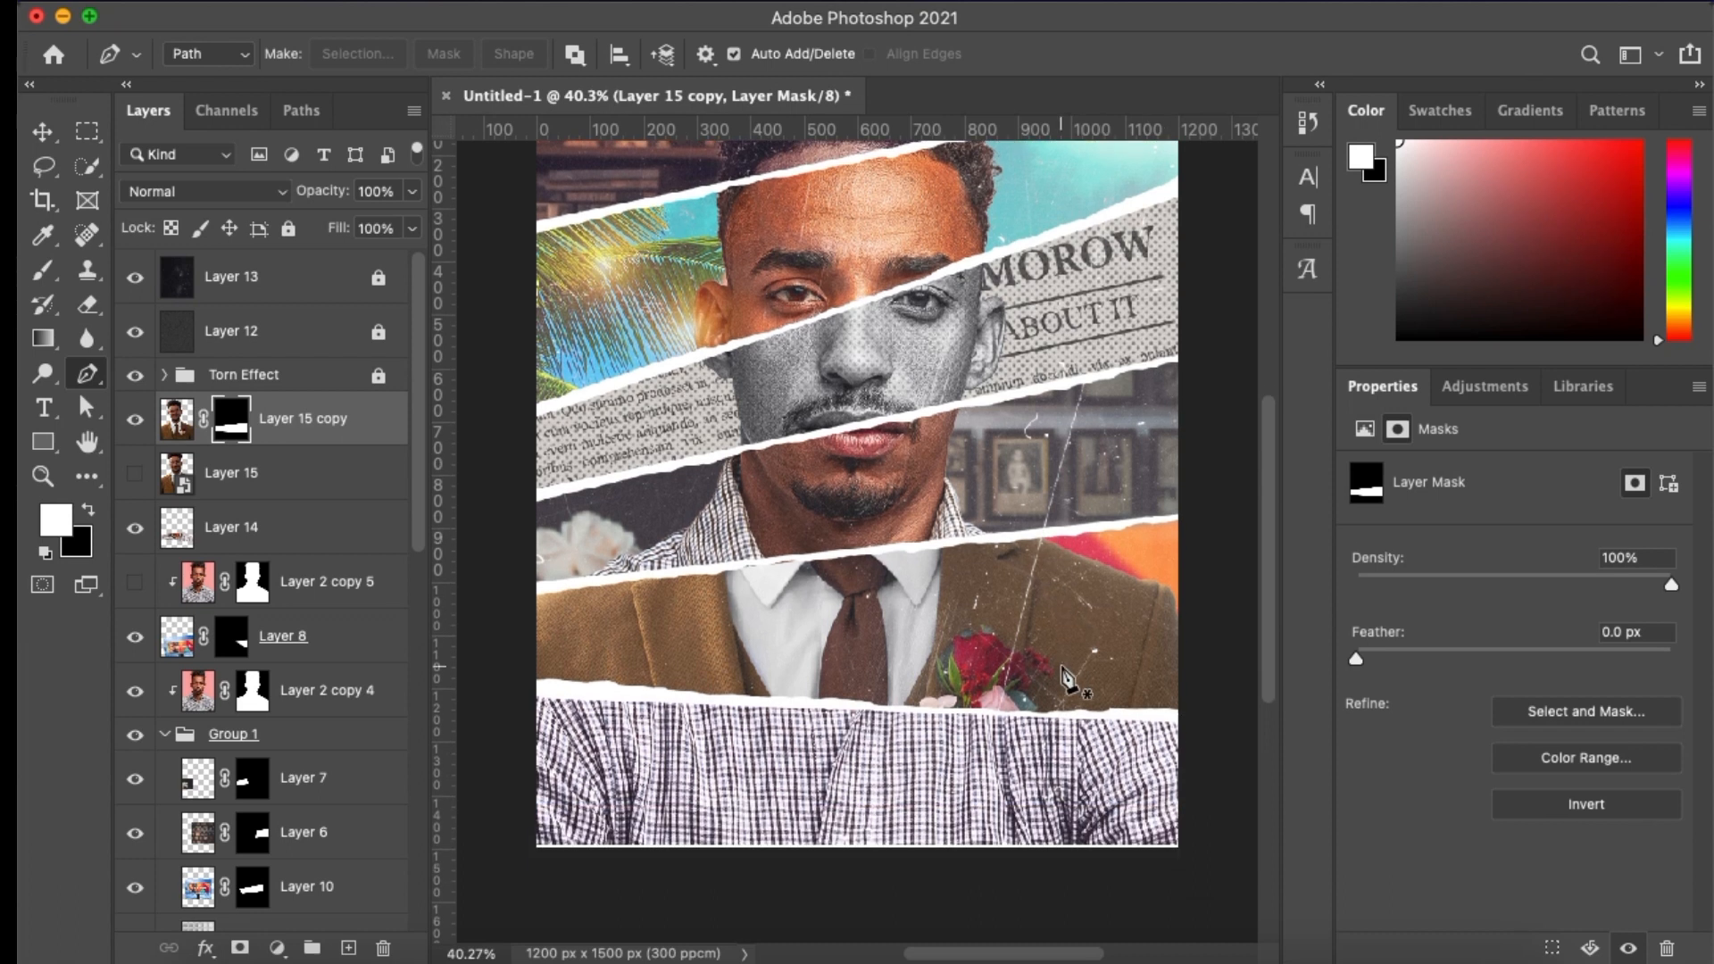
# Free-transform the masked Layer 15 copy down to a reference point of X 576.00 px, Y 1095.31 px
pyautogui.press('v')
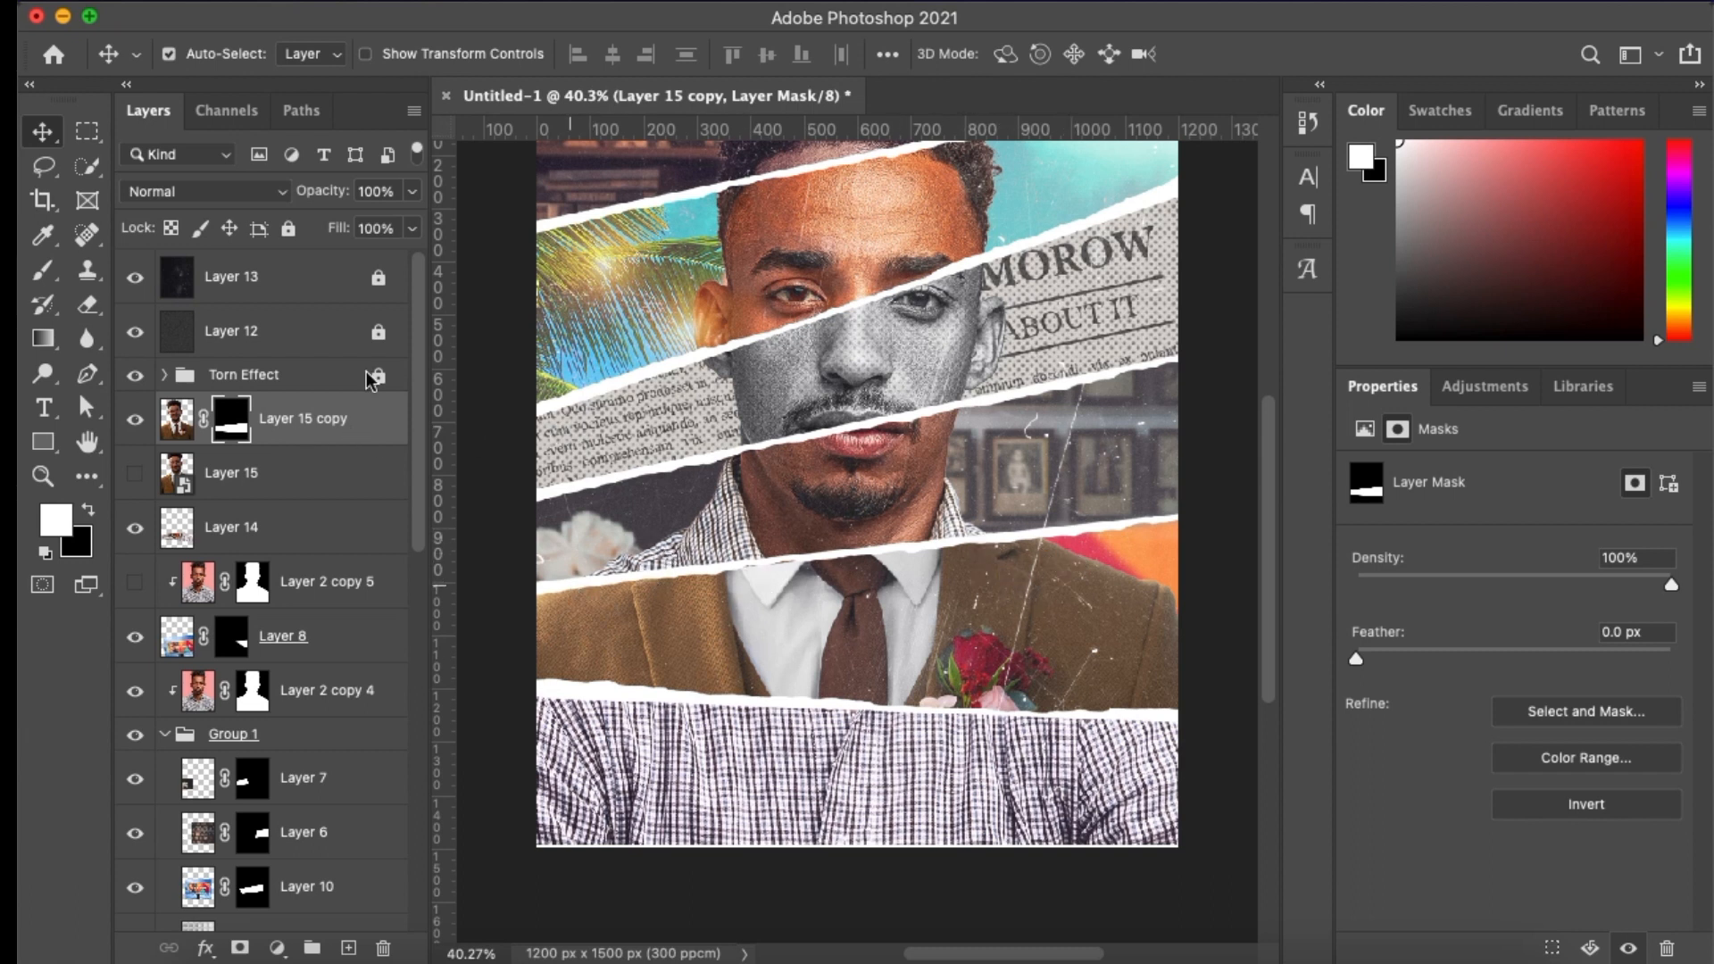
pyautogui.hotkey('ctrl', 't')
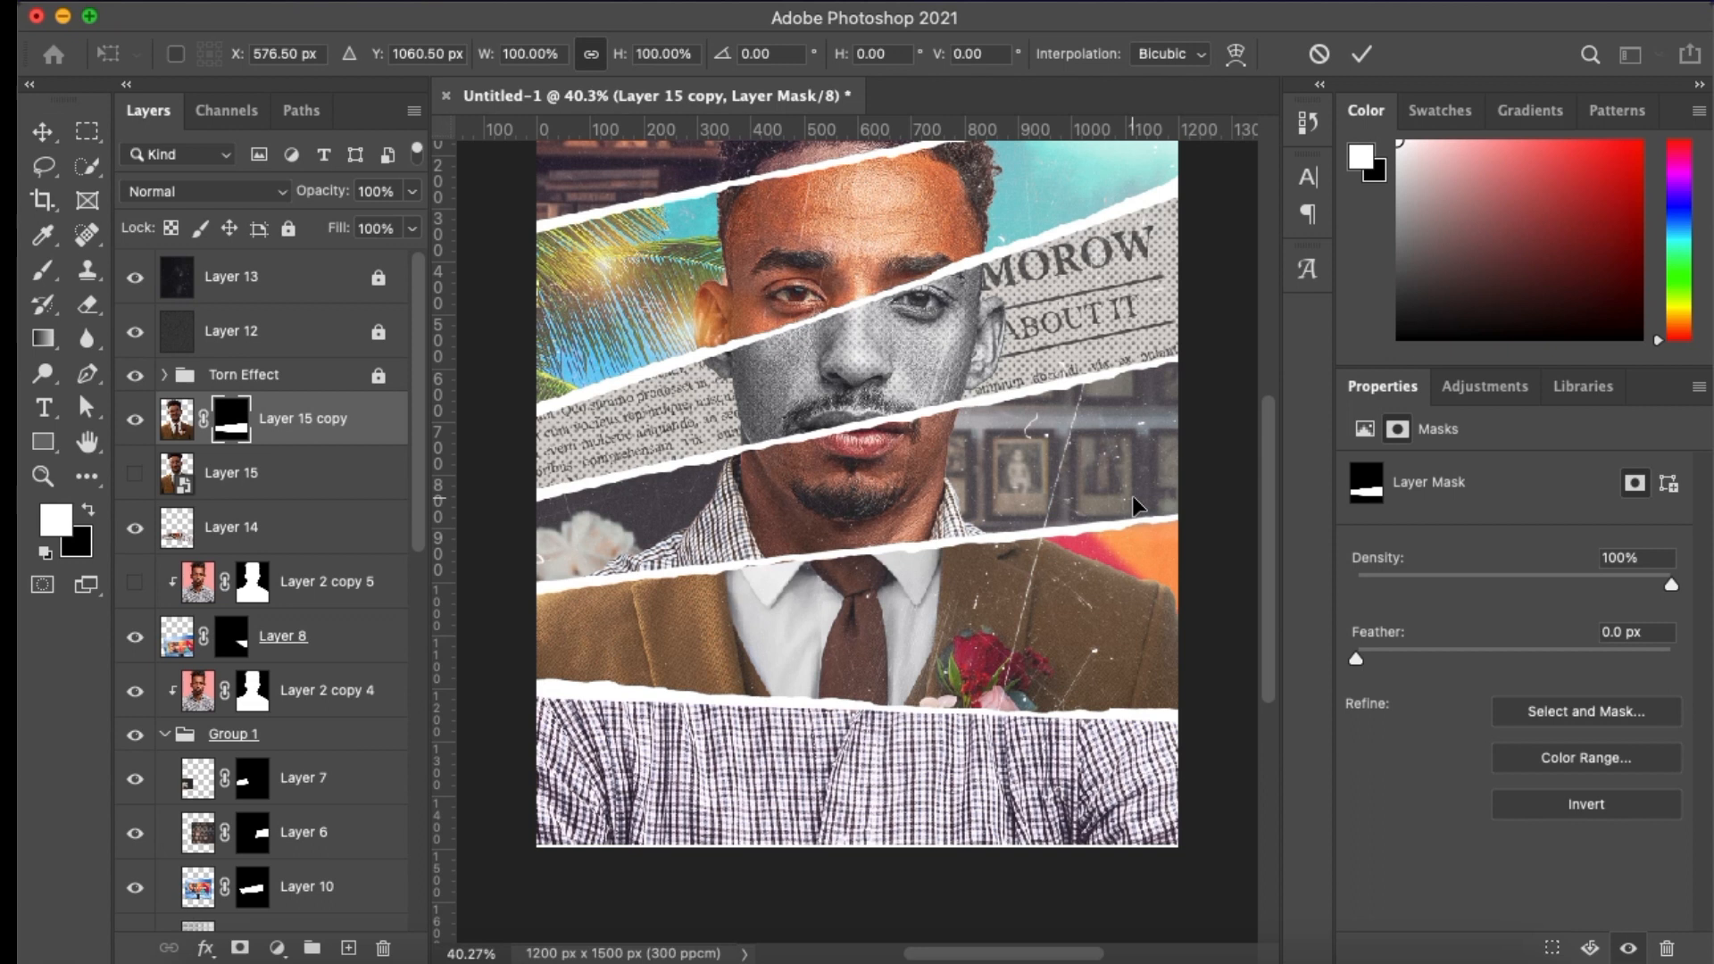
pyautogui.hotkey('ctrl', '0')
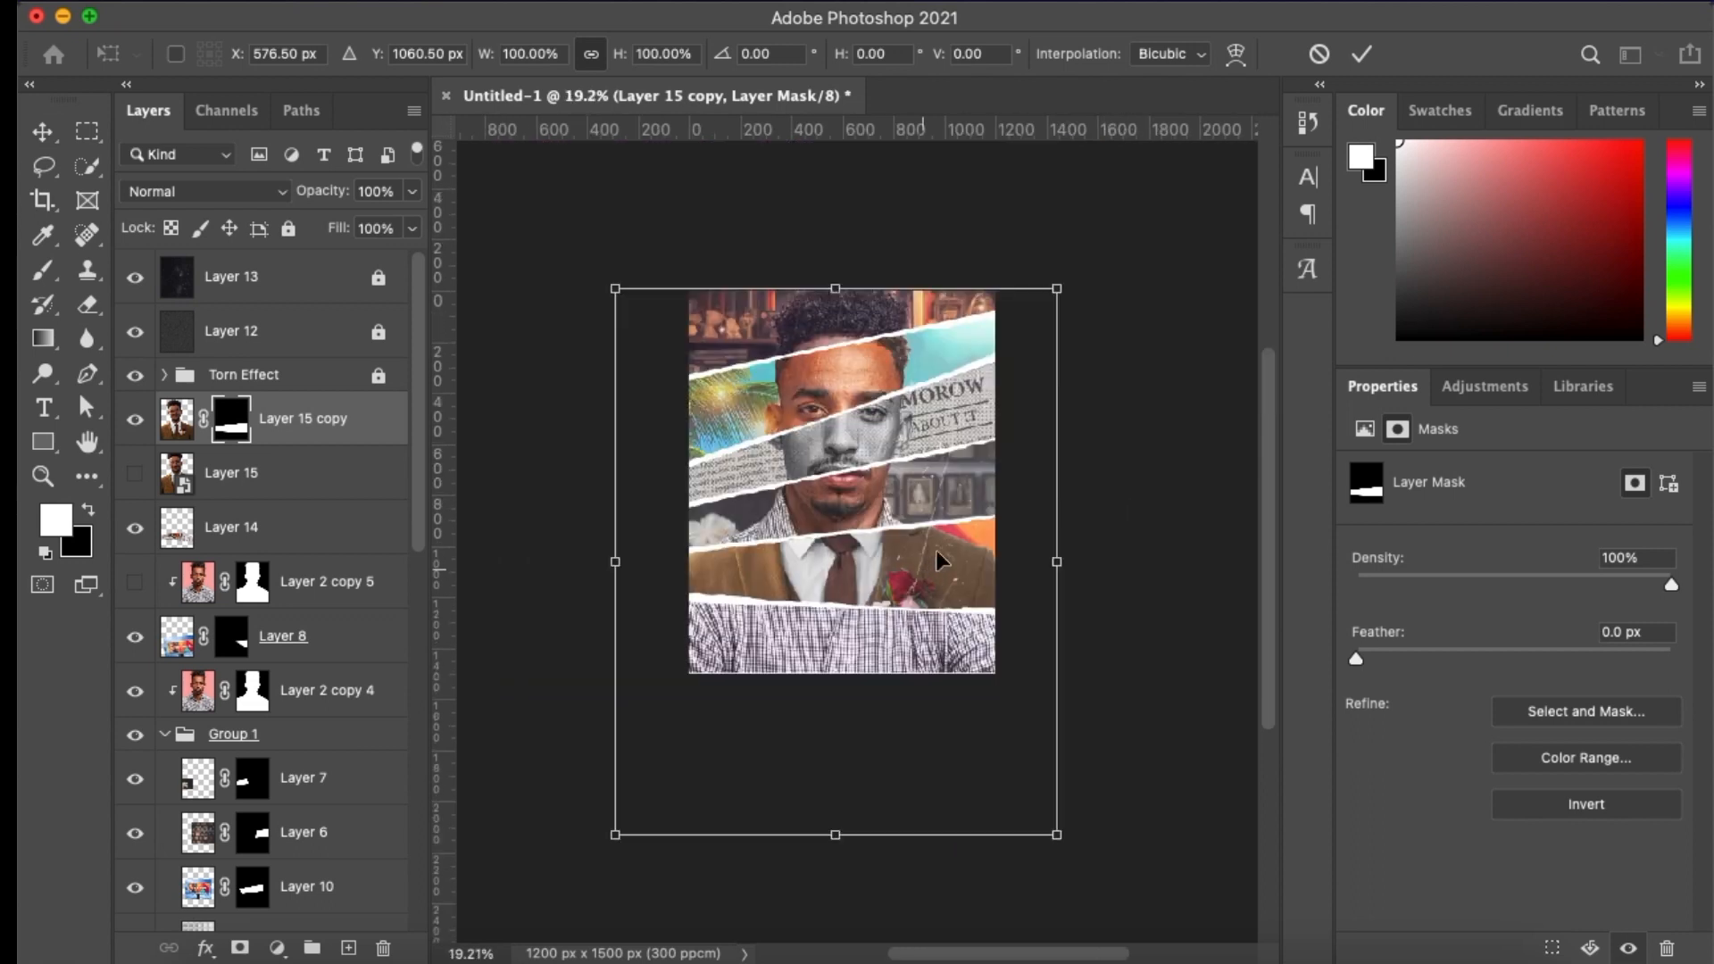
pyautogui.moveTo(936, 556); pyautogui.dragTo(931, 555)
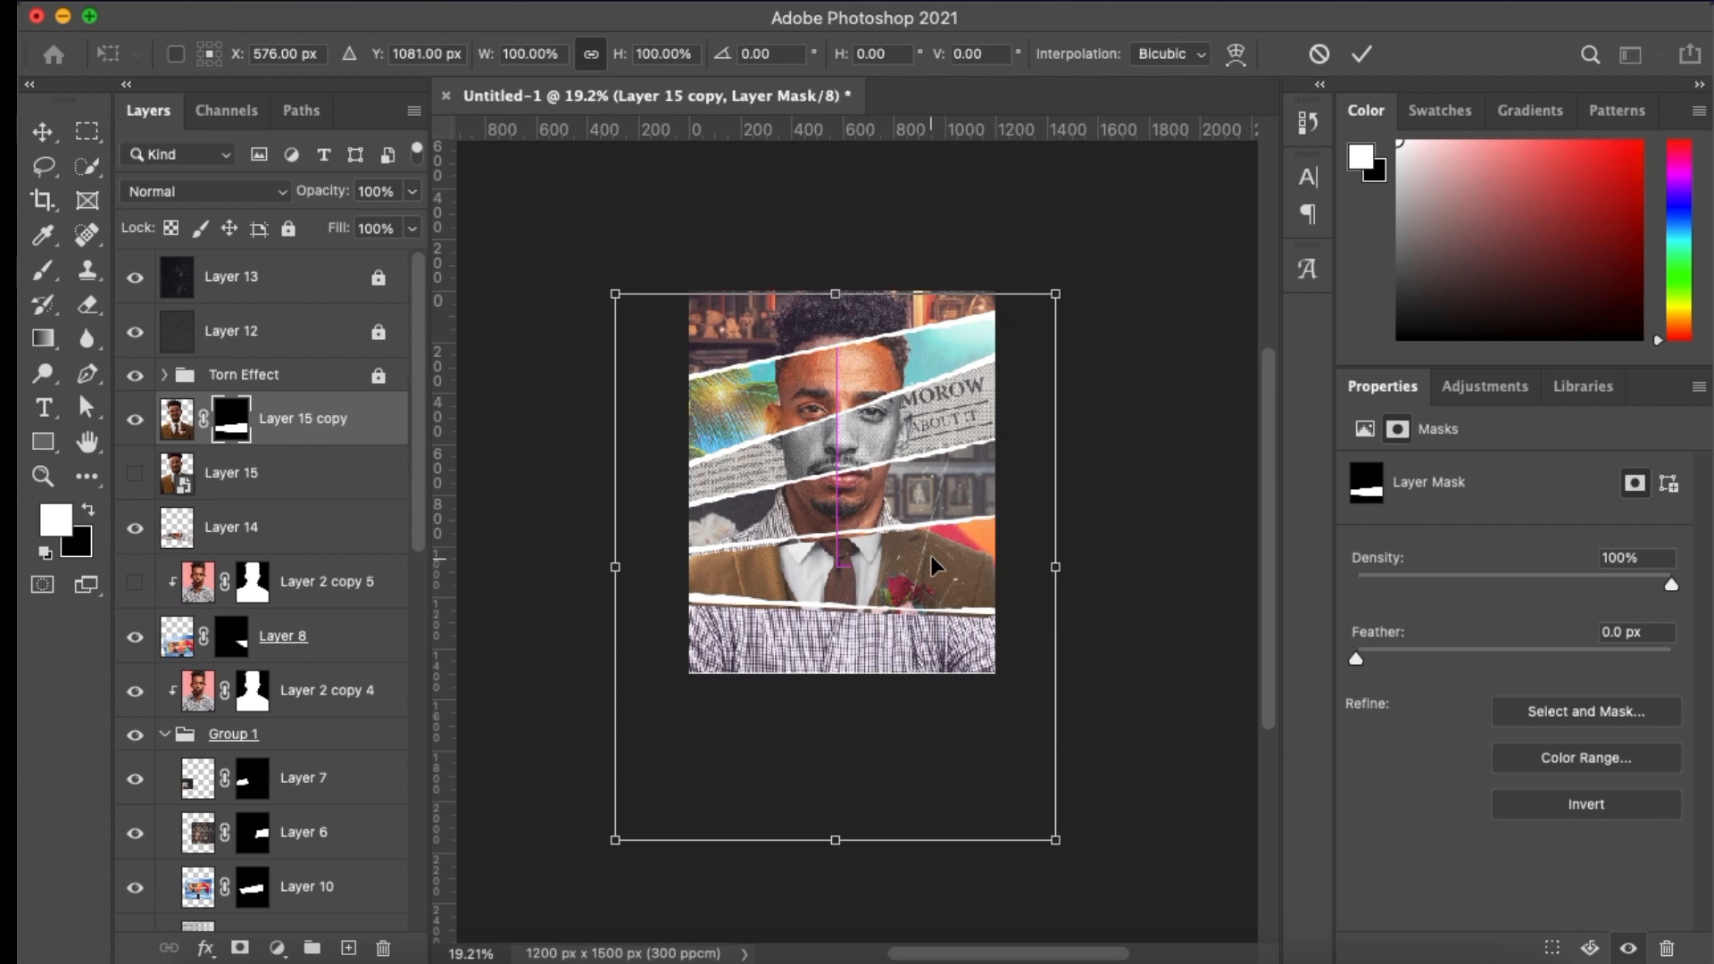
pyautogui.scroll(1, 1057, 571)
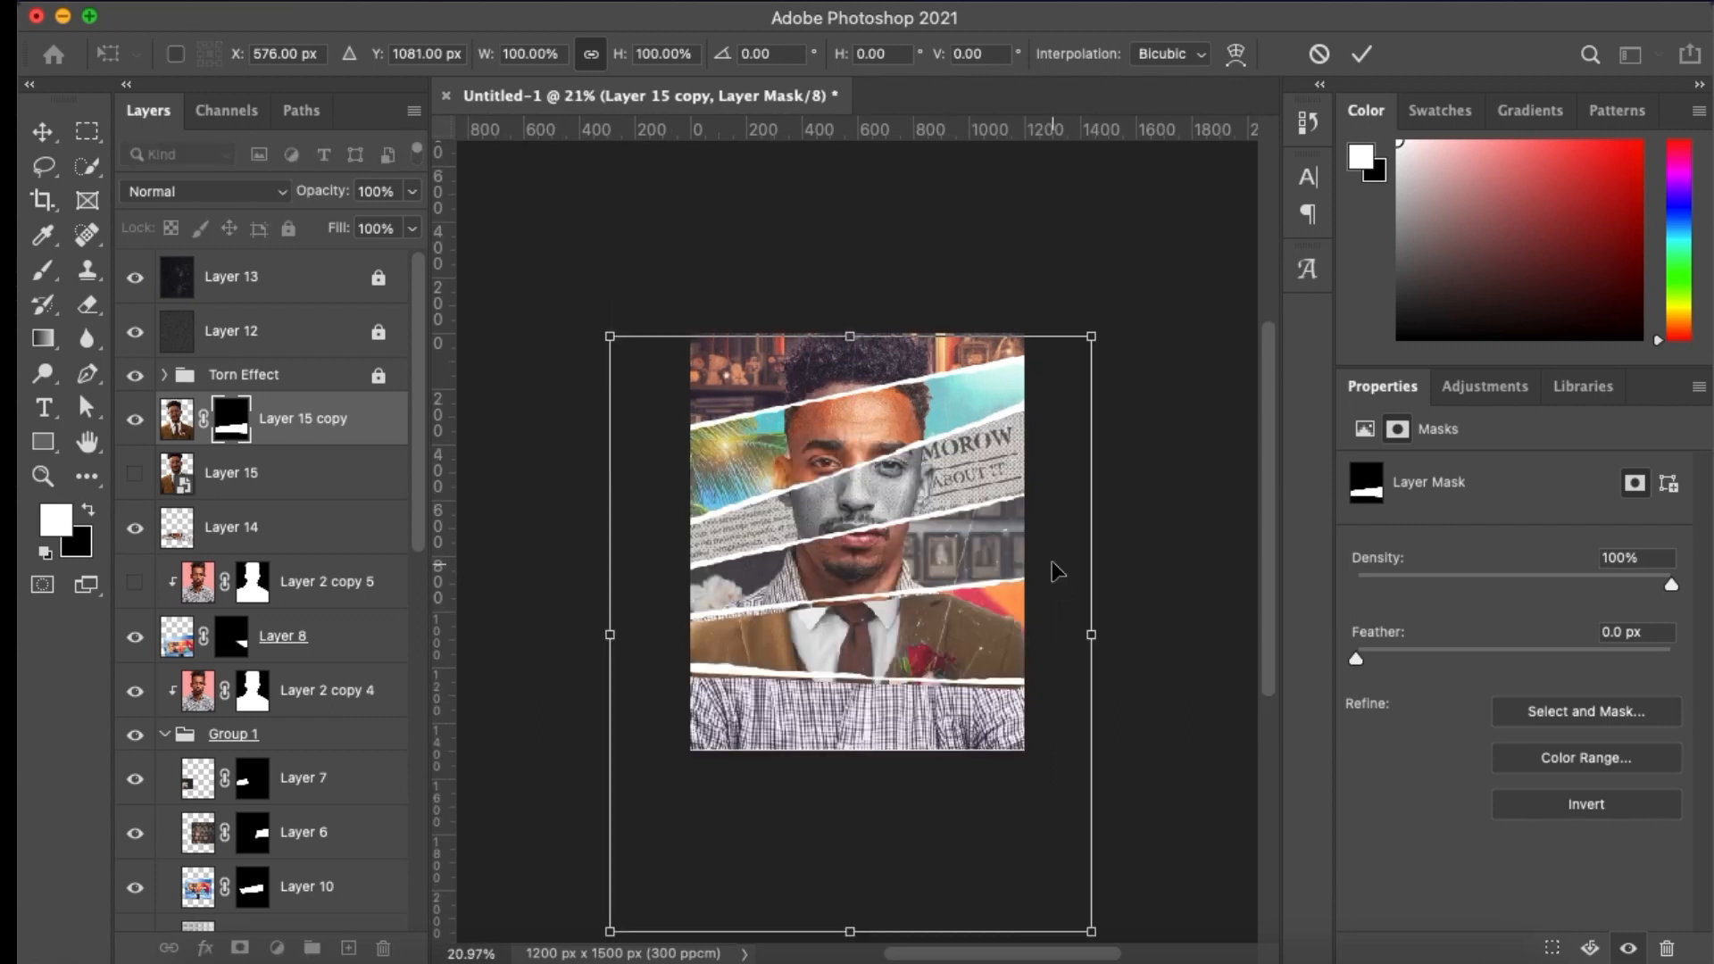
pyautogui.press('Down')
pyautogui.press('Down')
pyautogui.press('Down')
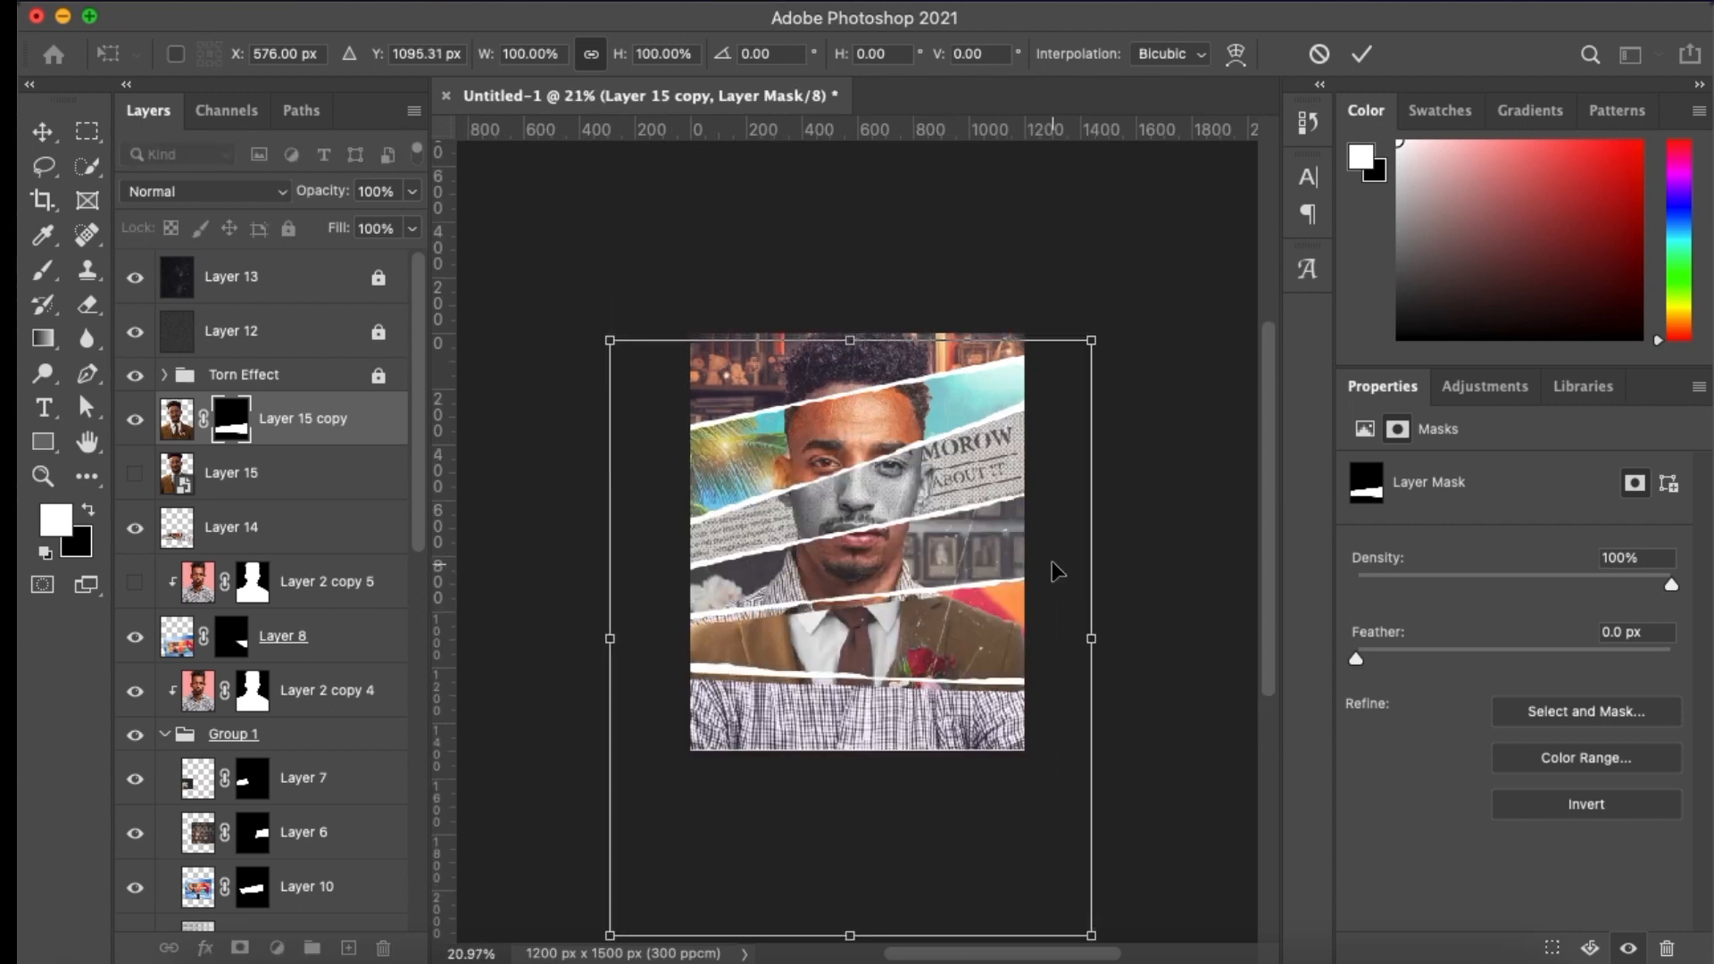
pyautogui.press('Down')
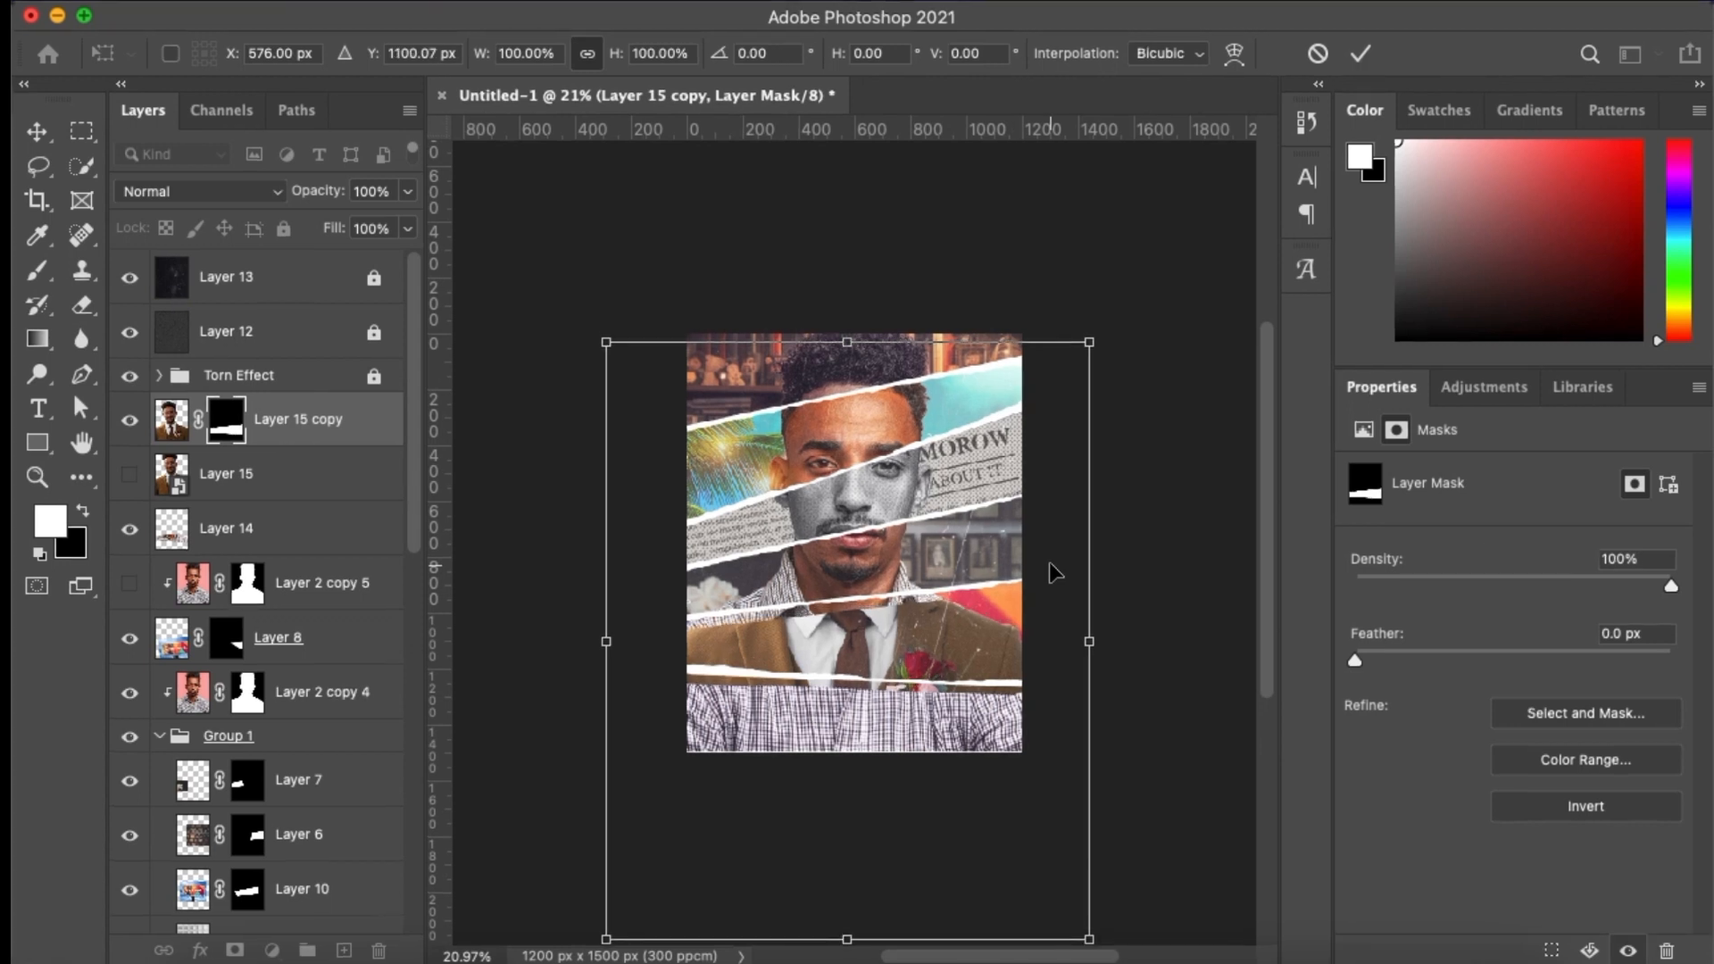
pyautogui.press('Up')
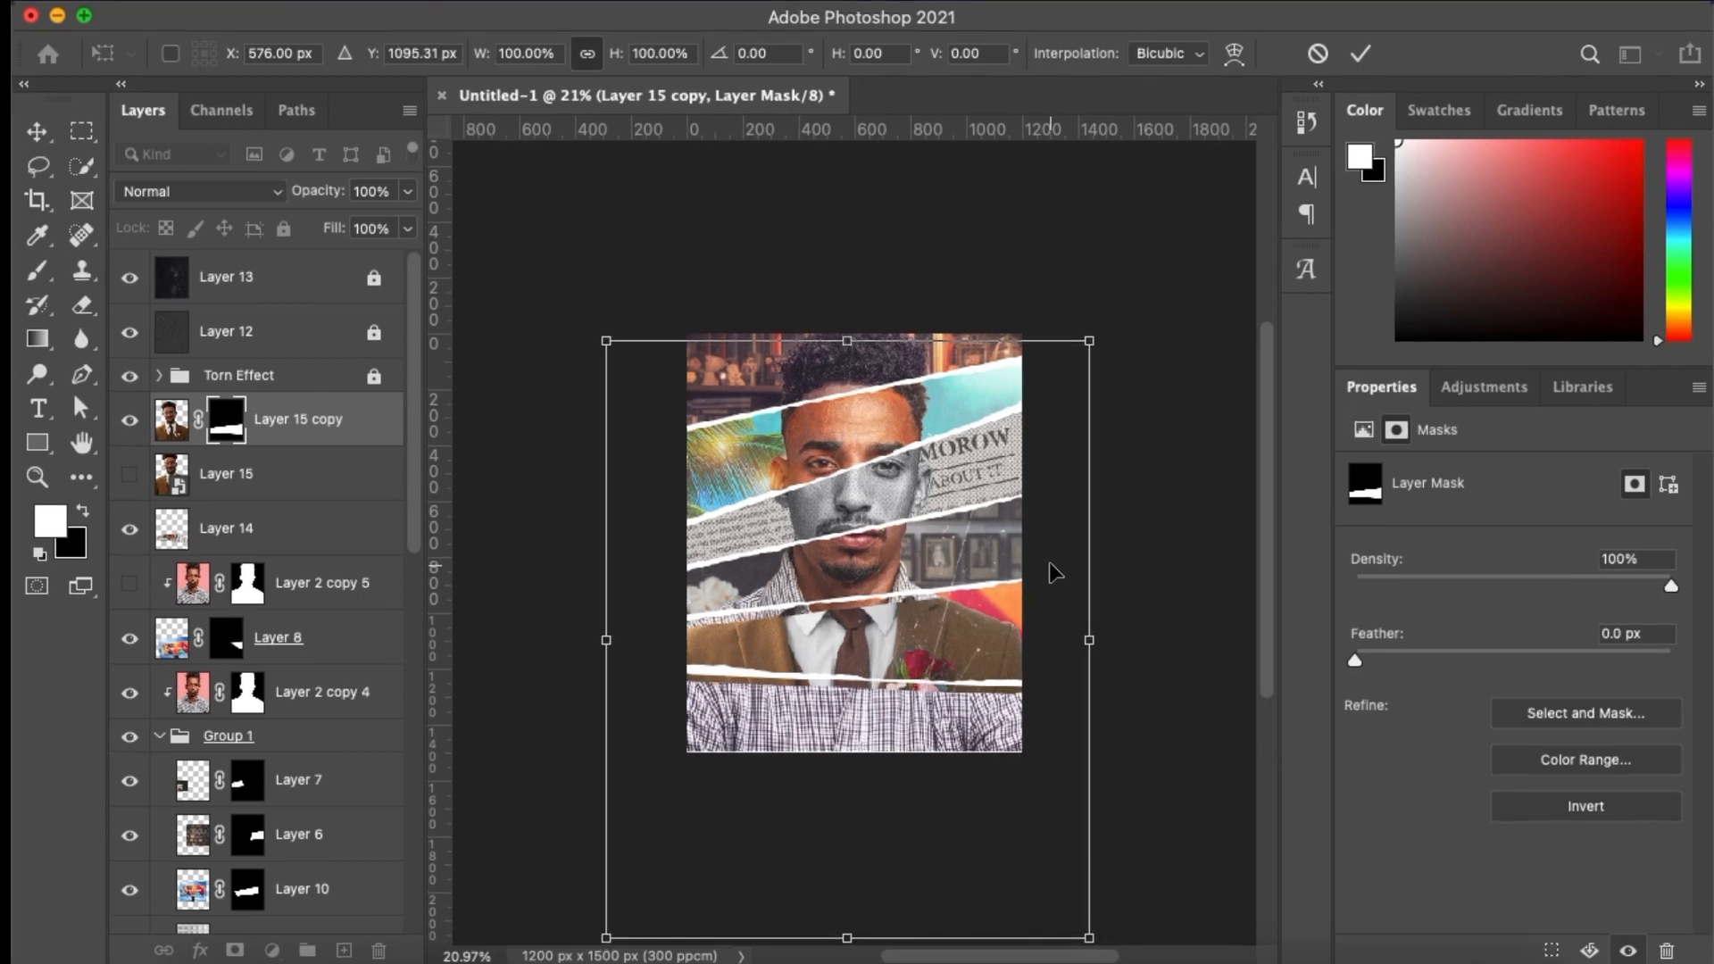
pyautogui.press('Down')
pyautogui.press('Up')
pyautogui.press('Return')
pyautogui.press('super')
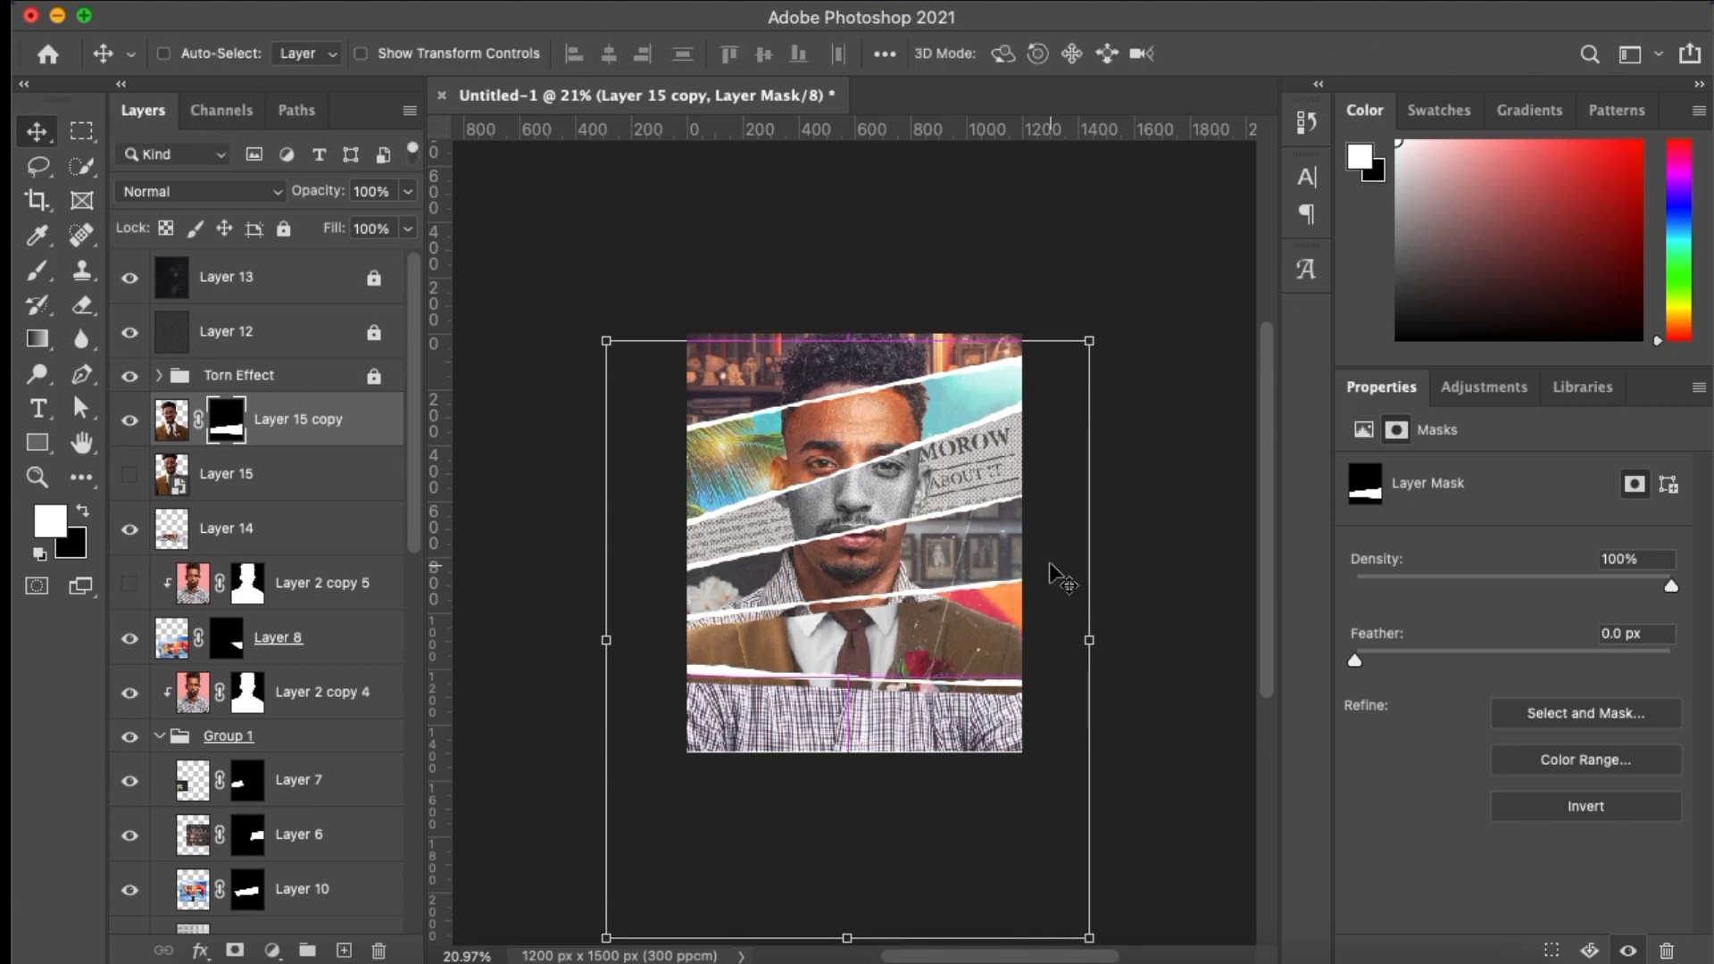
# Paint white on the Layer 15 copy mask with an 80 px, 100% hardness brush along the suit strip's upper tear
pyautogui.press('super+0')
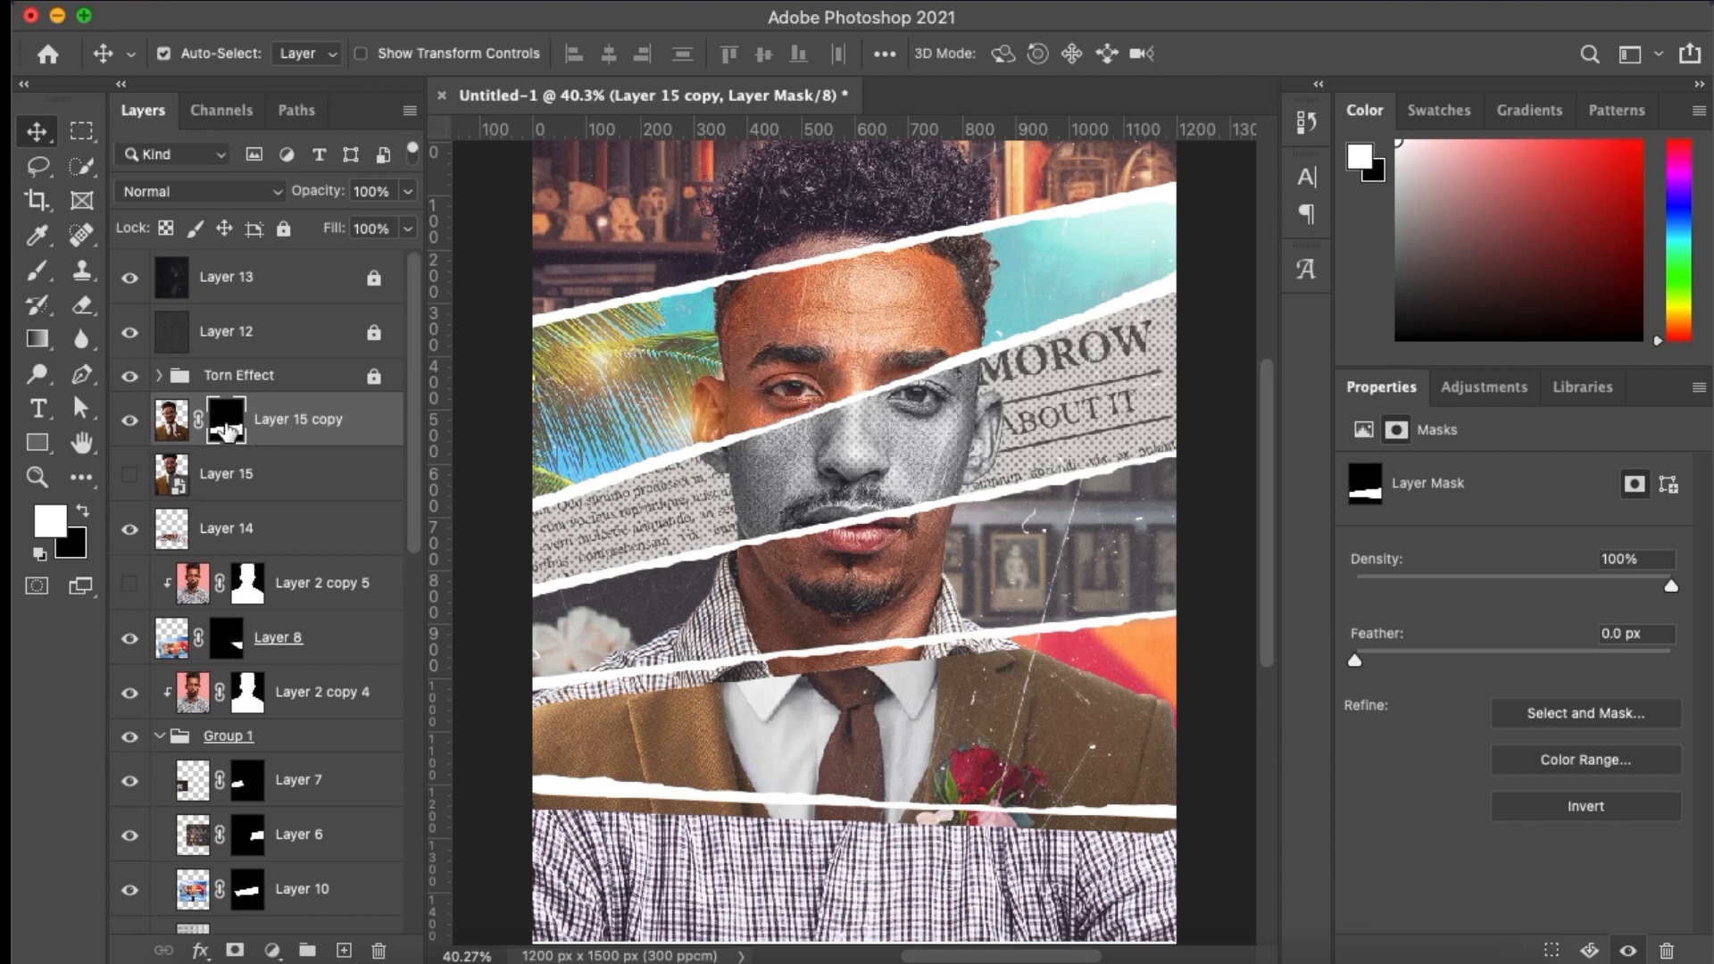
pyautogui.press('b')
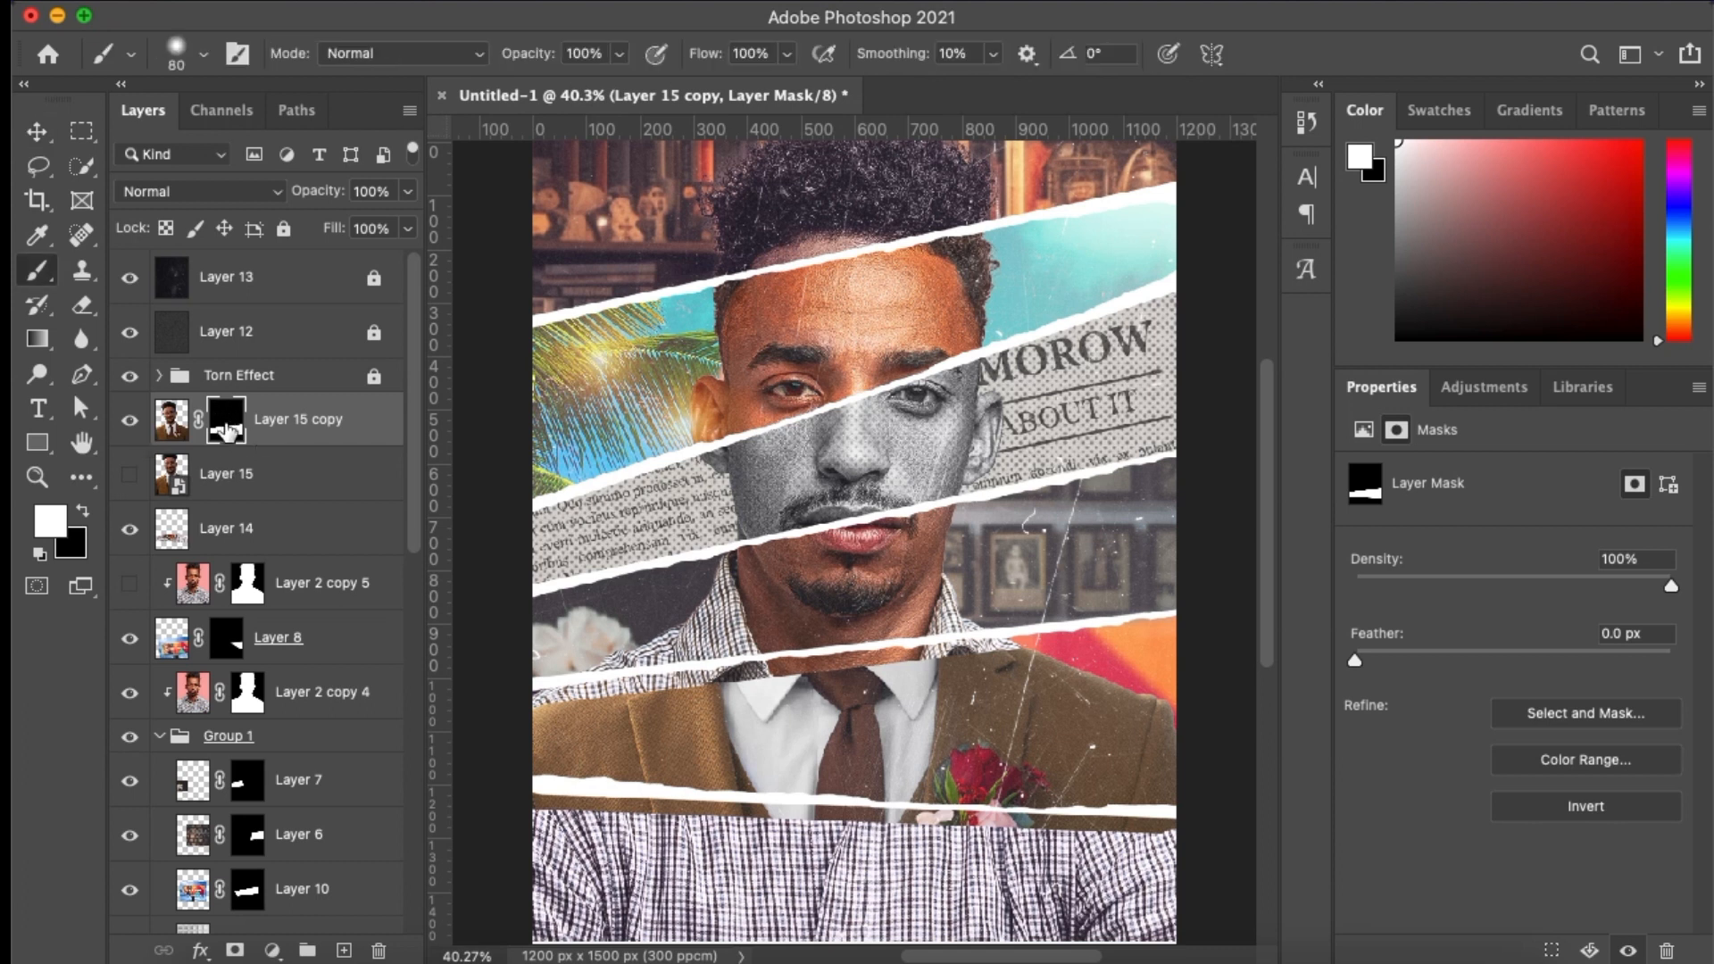
pyautogui.click(205, 53)
pyautogui.moveTo(212, 202); pyautogui.dragTo(356, 194)
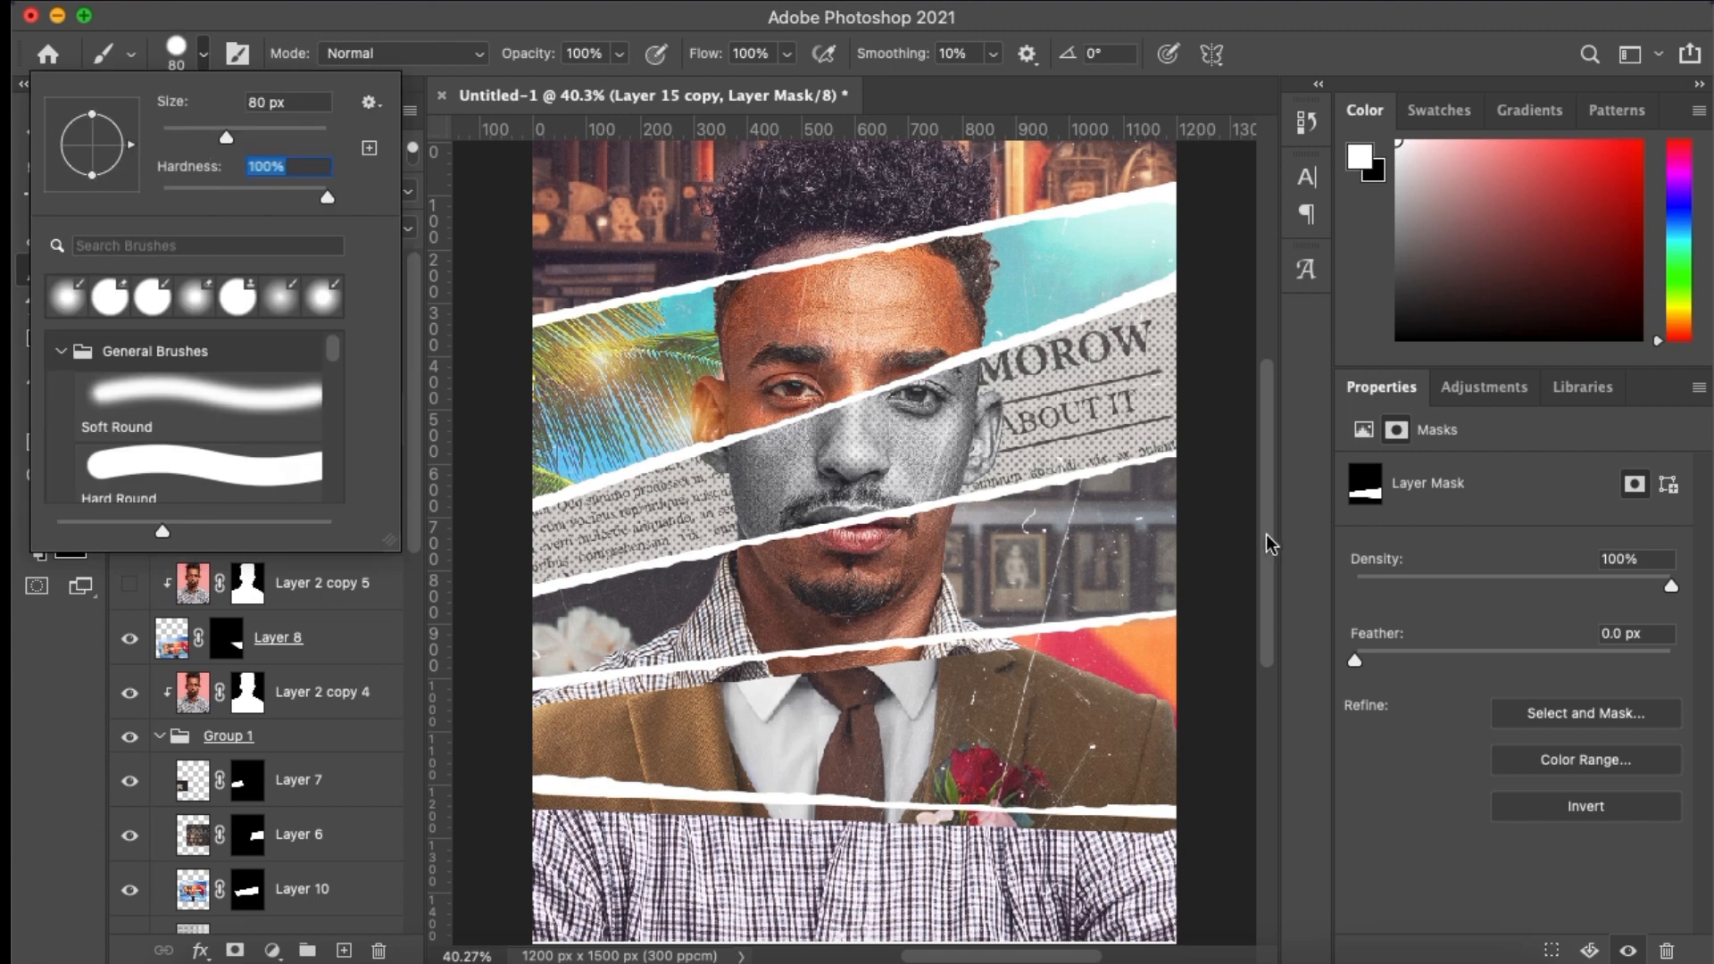
pyautogui.click(1305, 547)
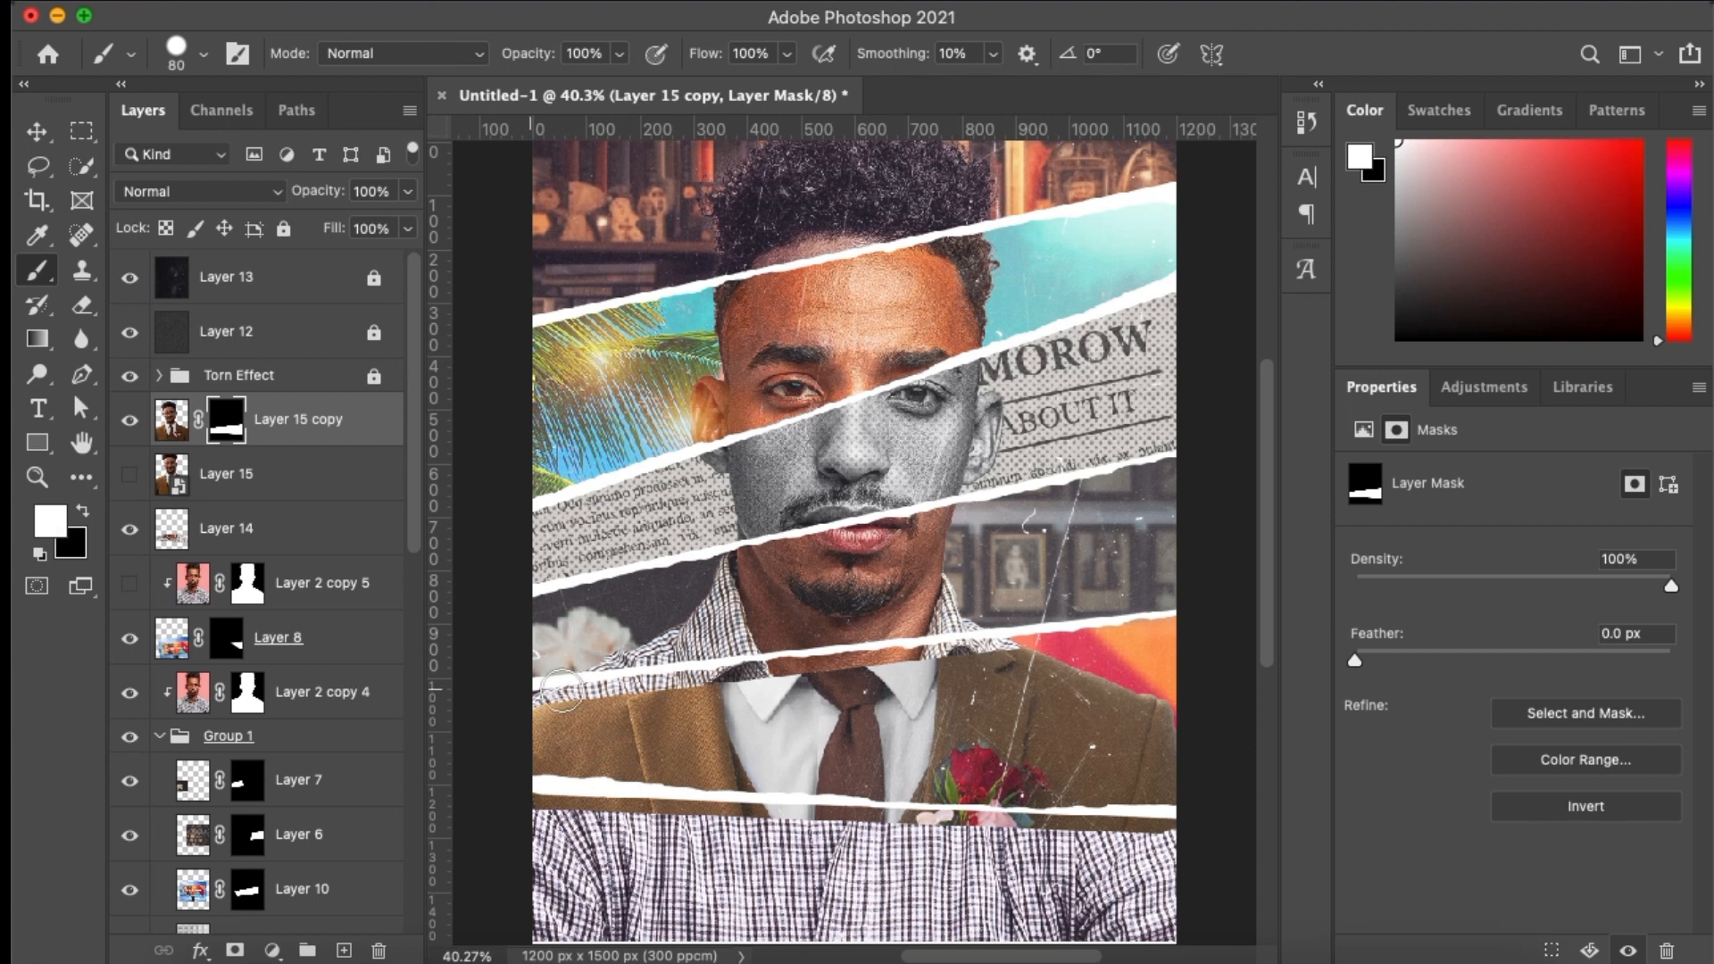
pyautogui.moveTo(559, 710)
pyautogui.mouseDown()
pyautogui.moveTo(936, 666)
pyautogui.moveTo(716, 689)
pyautogui.moveTo(844, 669)
pyautogui.mouseUp()
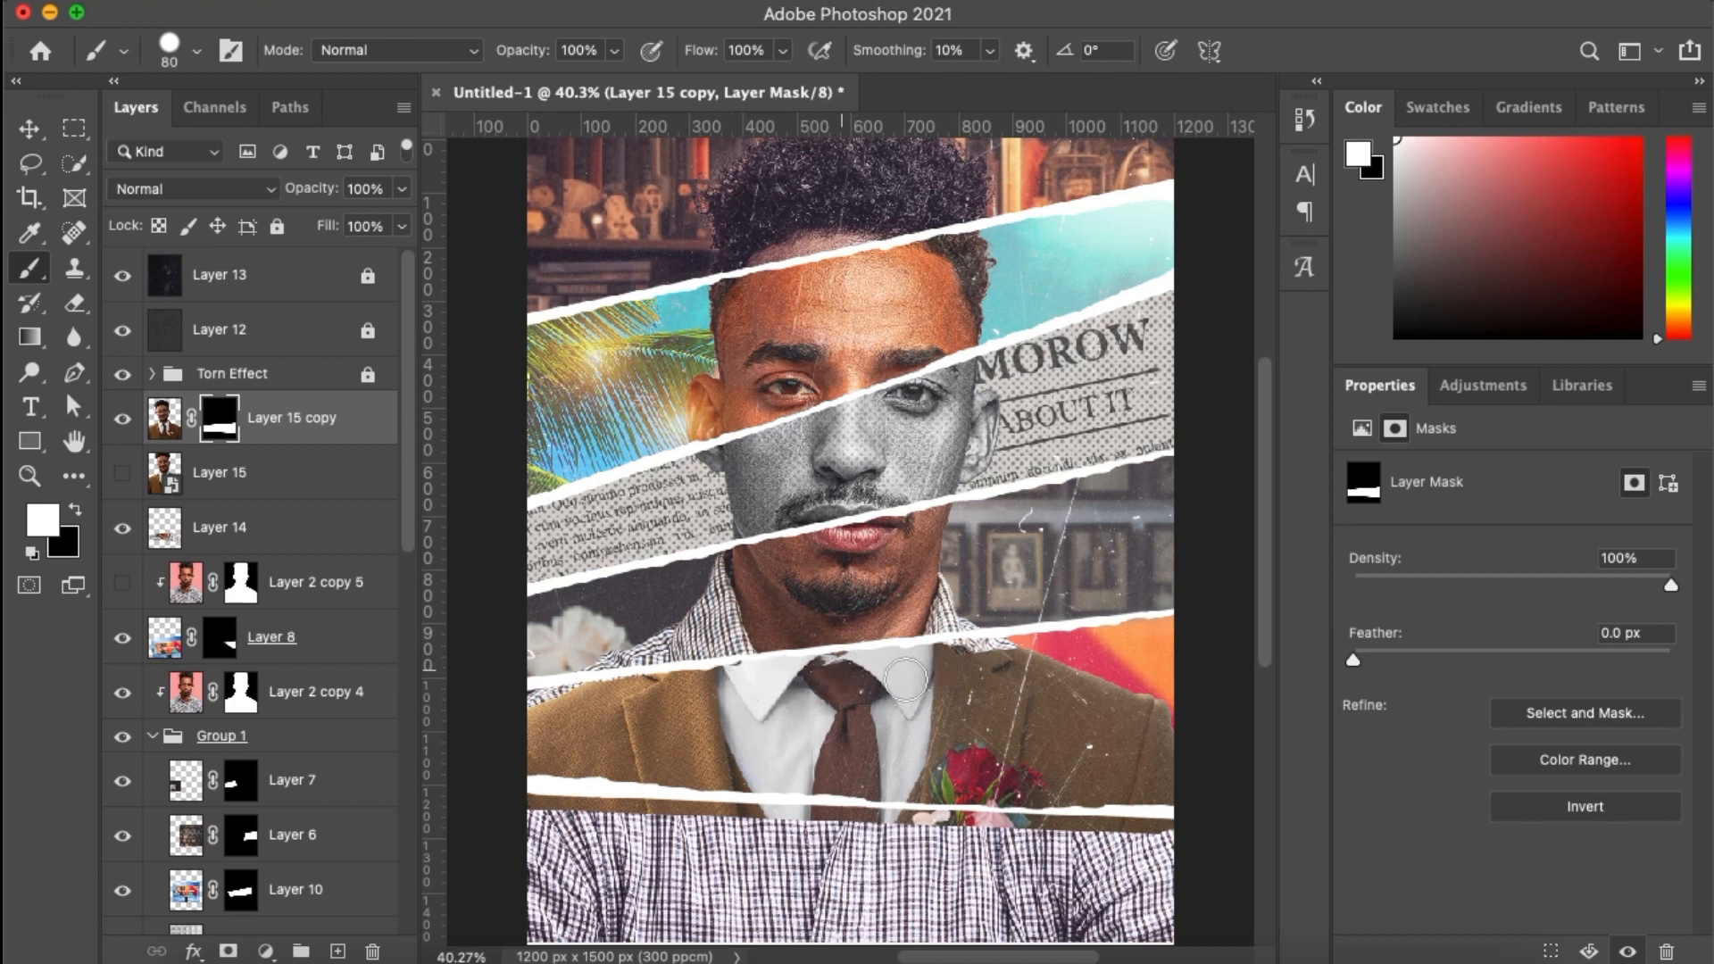
pyautogui.moveTo(958, 659)
pyautogui.mouseDown()
pyautogui.moveTo(1018, 668)
pyautogui.moveTo(1001, 659)
pyautogui.mouseUp()
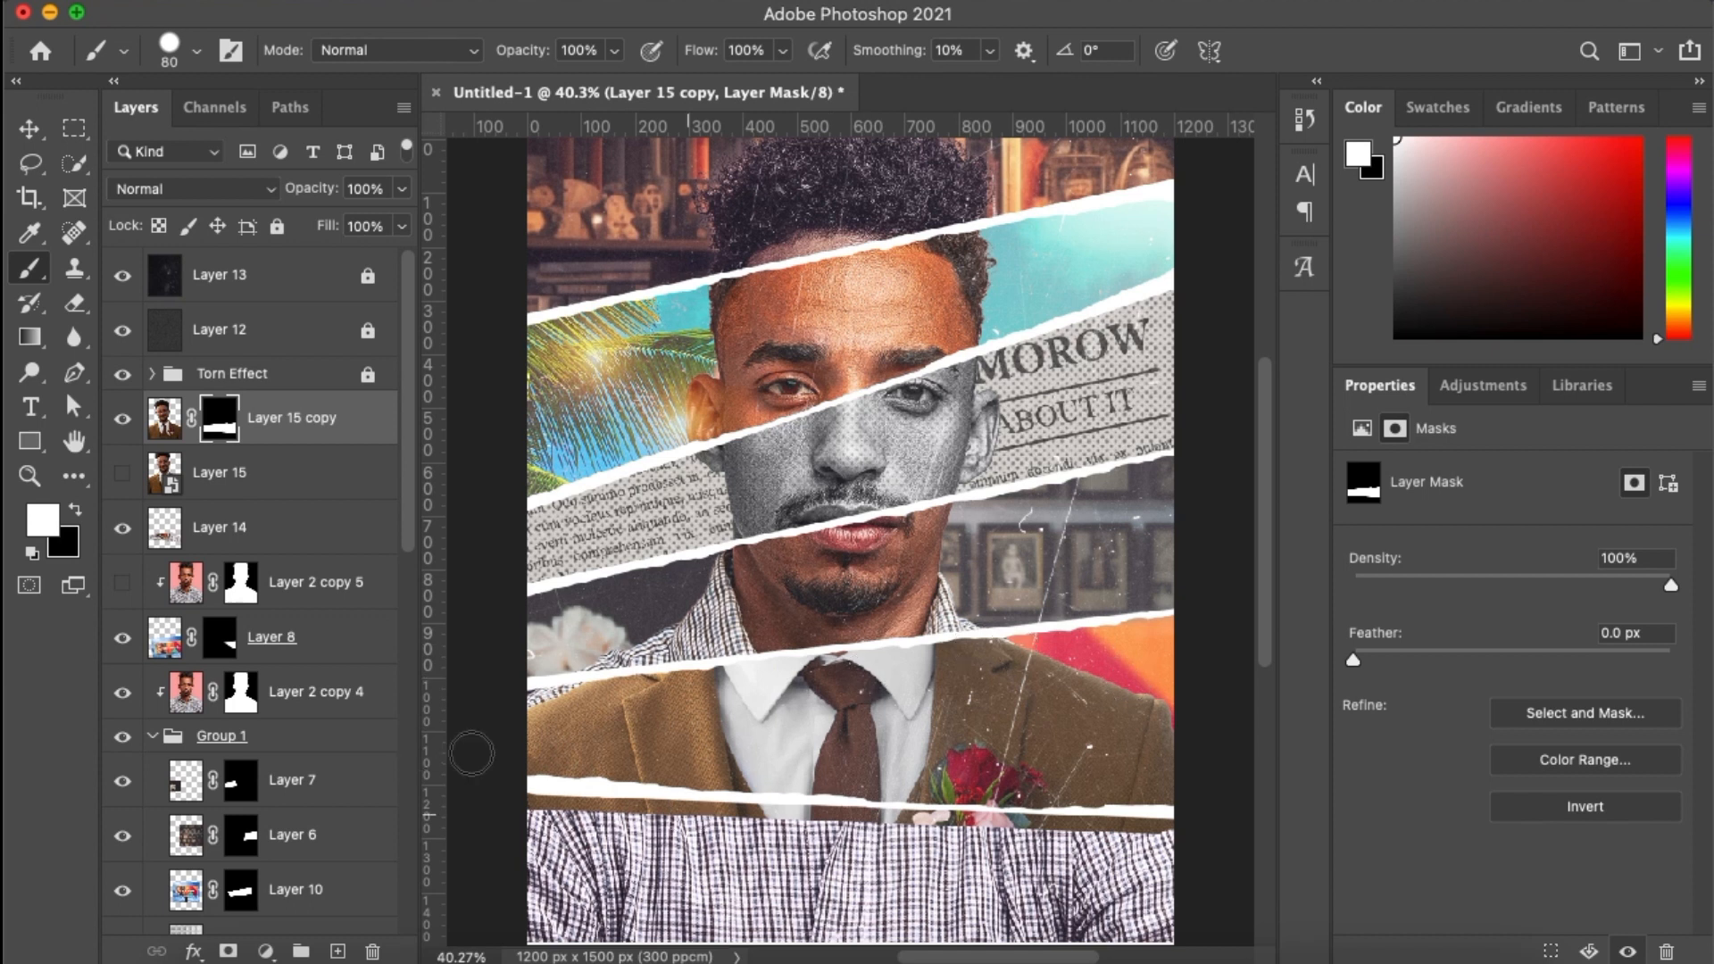
# Try to clean the jacket's left shoulder edge on the Layer 15 copy image with a 45 px Clone Stamp
pyautogui.press('v')
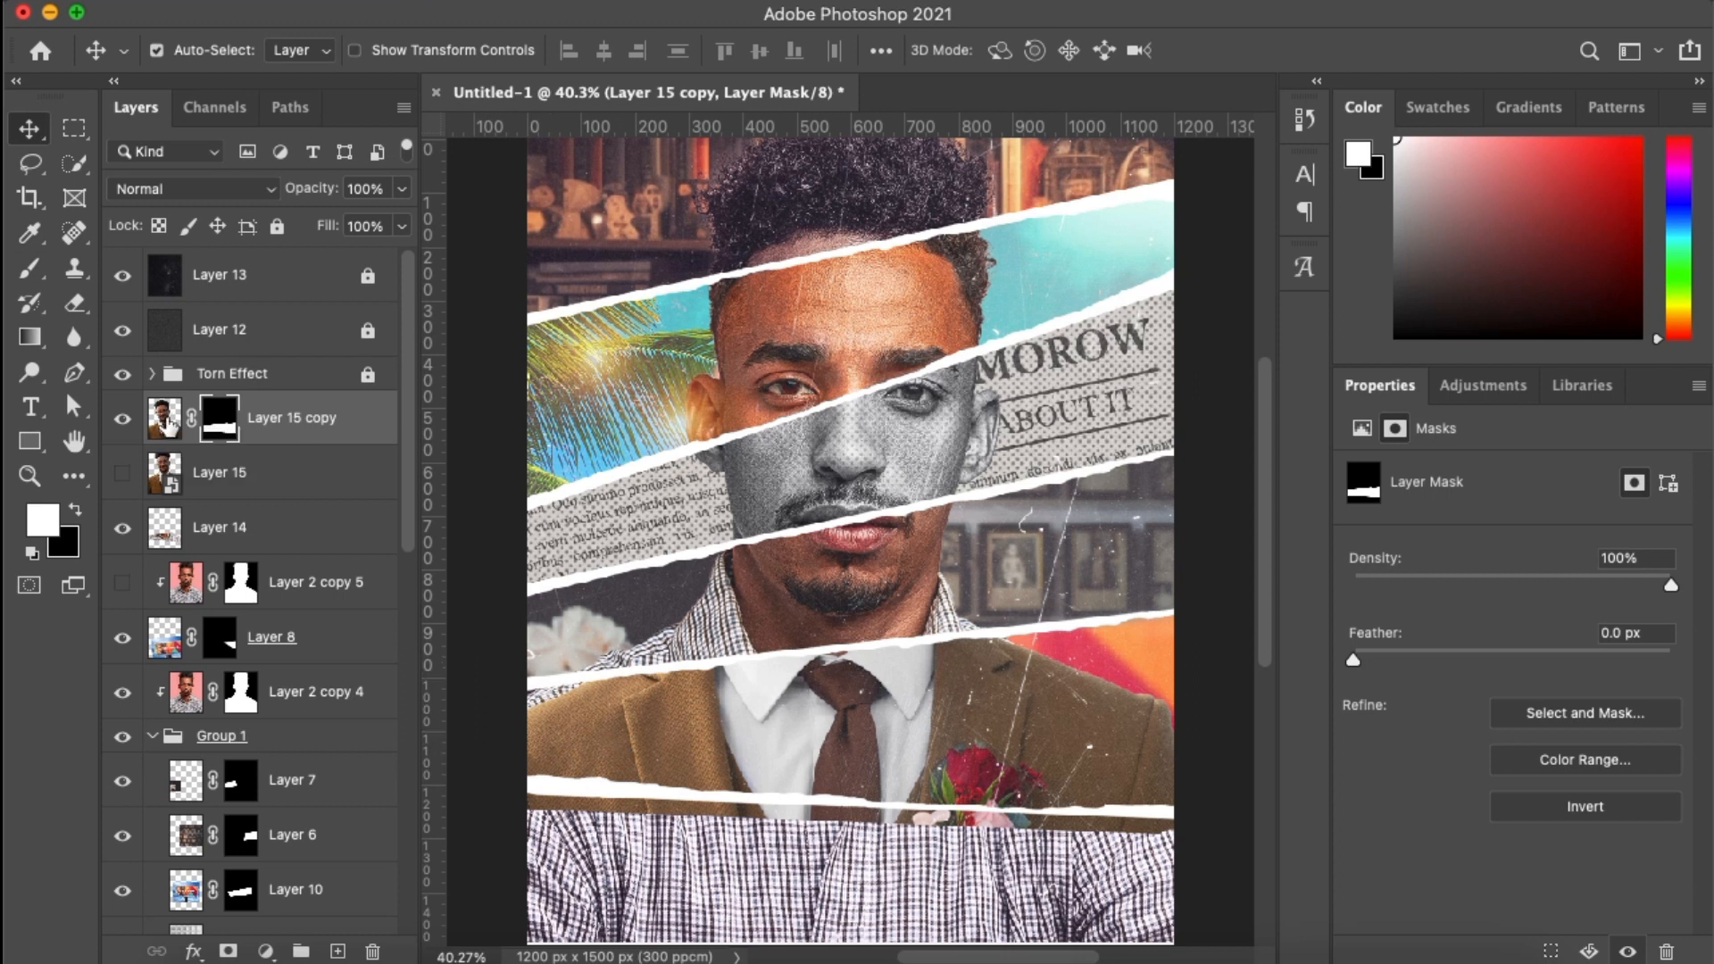
pyautogui.click(166, 420)
pyautogui.press('s')
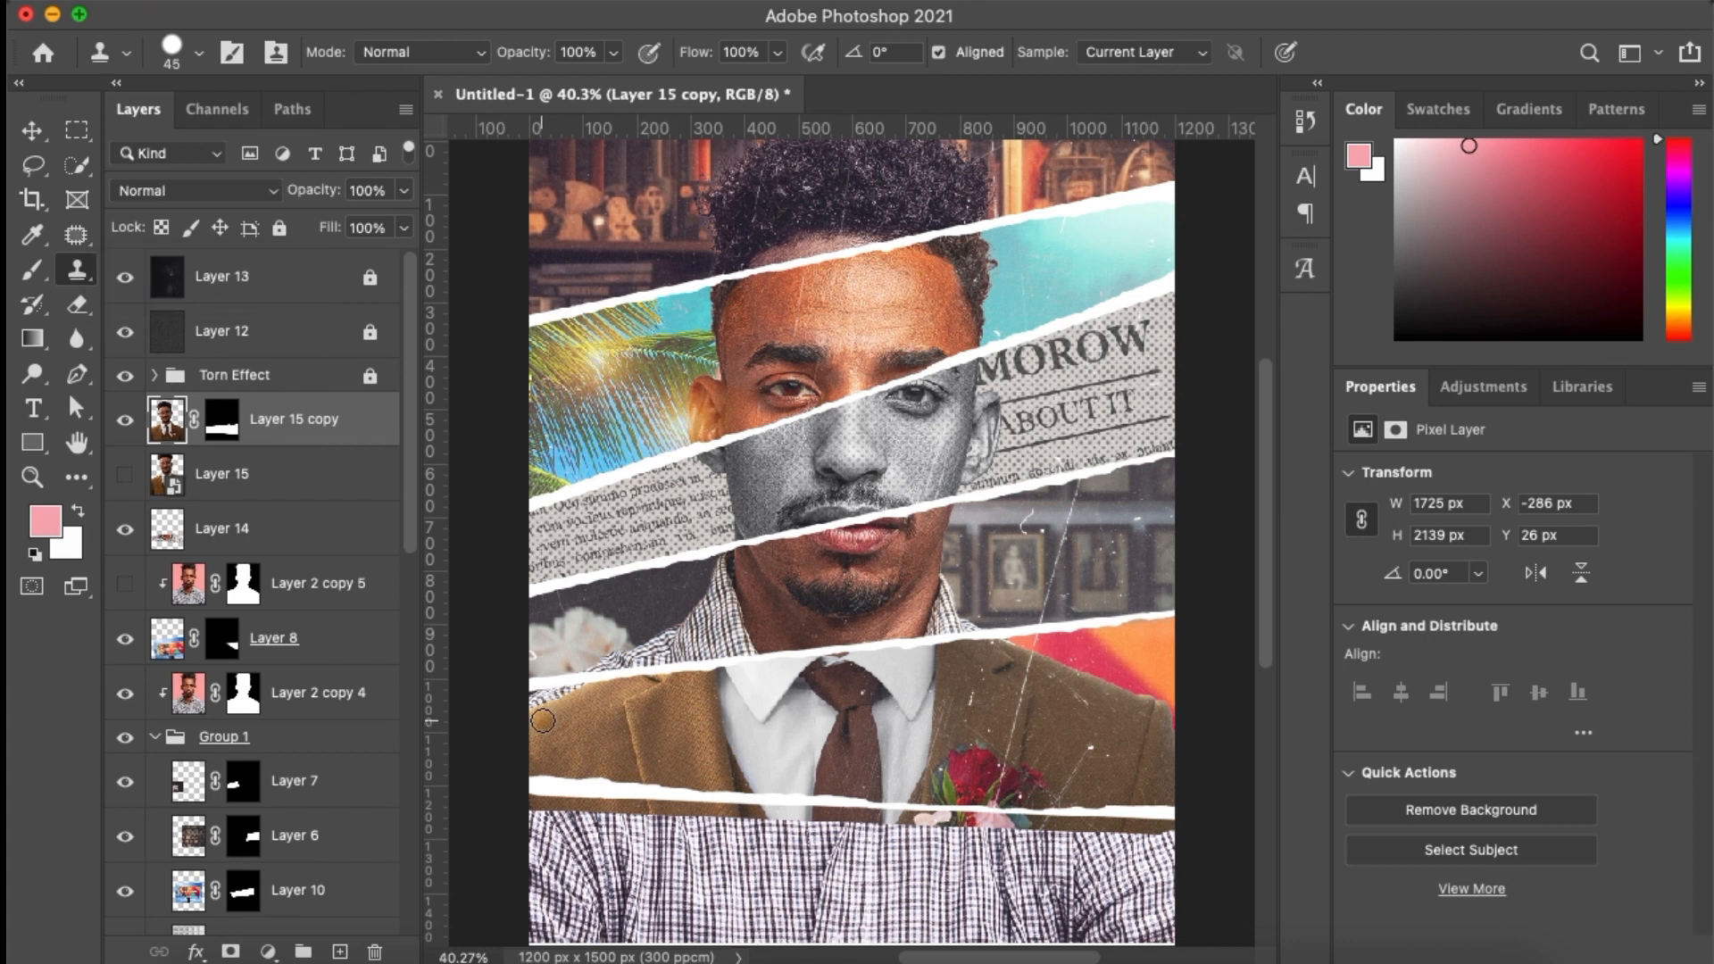
pyautogui.moveTo(535, 704)
pyautogui.mouseDown()
pyautogui.moveTo(635, 649)
pyautogui.moveTo(579, 691)
pyautogui.mouseUp()
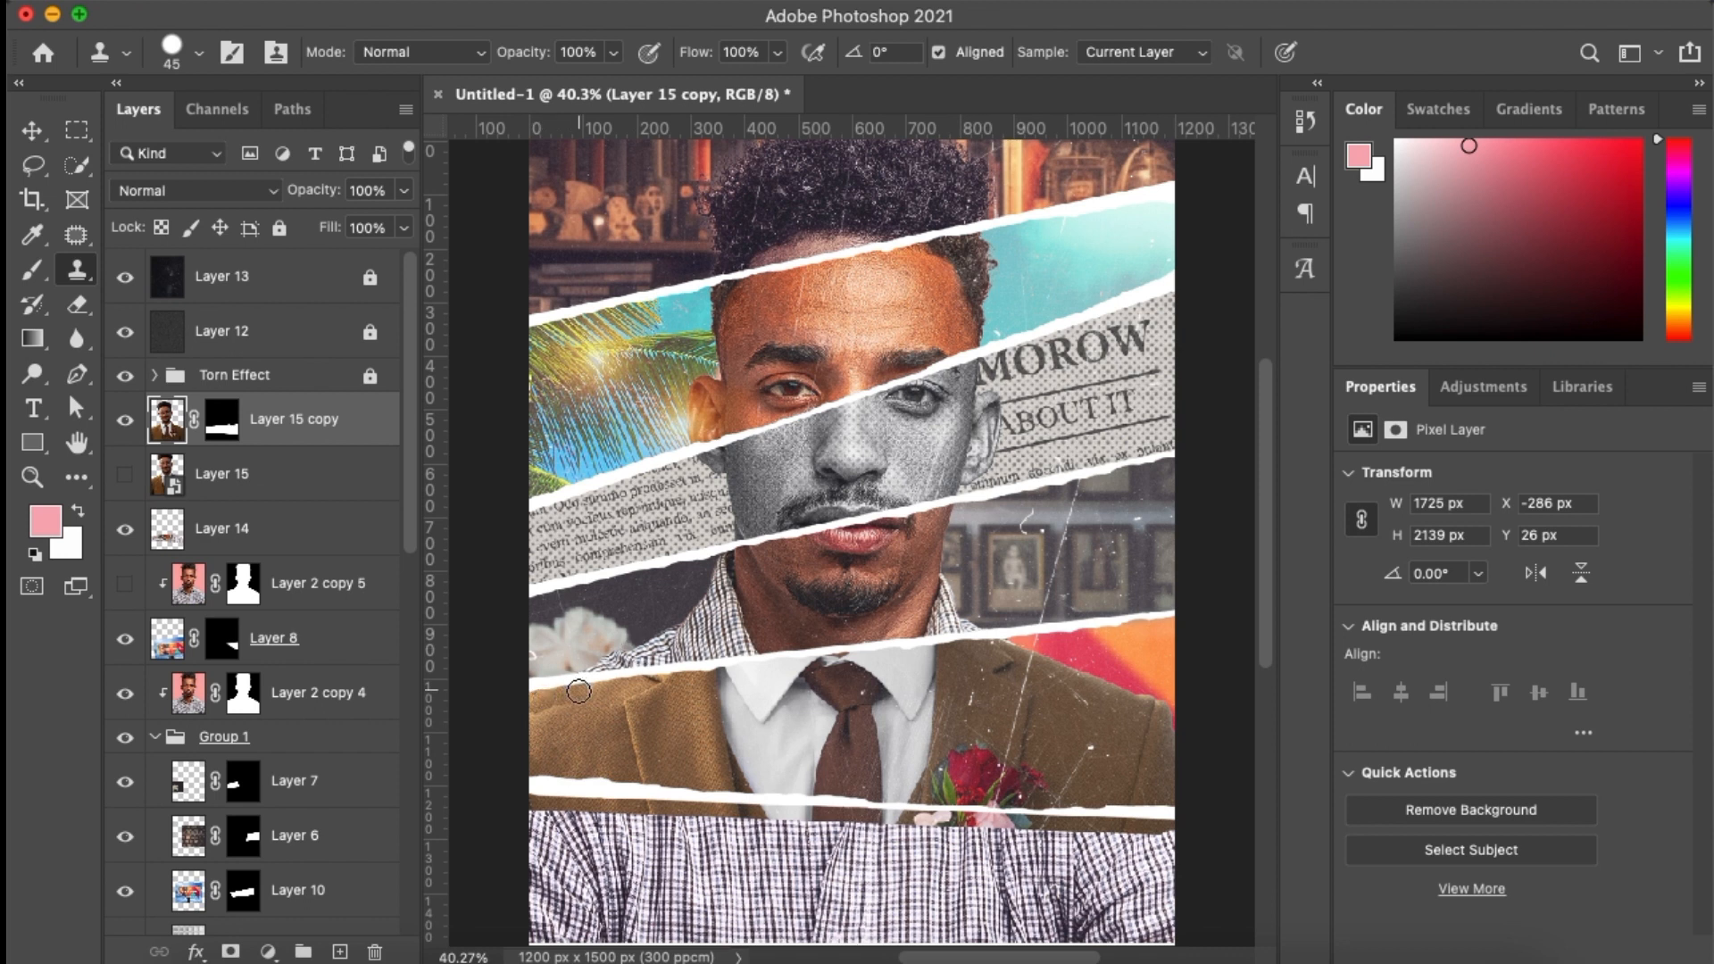
pyautogui.click(760, 630)
pyautogui.hotkey('ctrl', 'z')
# Retouch the jacket's left shoulder edge on Layer 15 copy with a 60 px Content-Aware Spot Healing Brush
pyautogui.press('j')
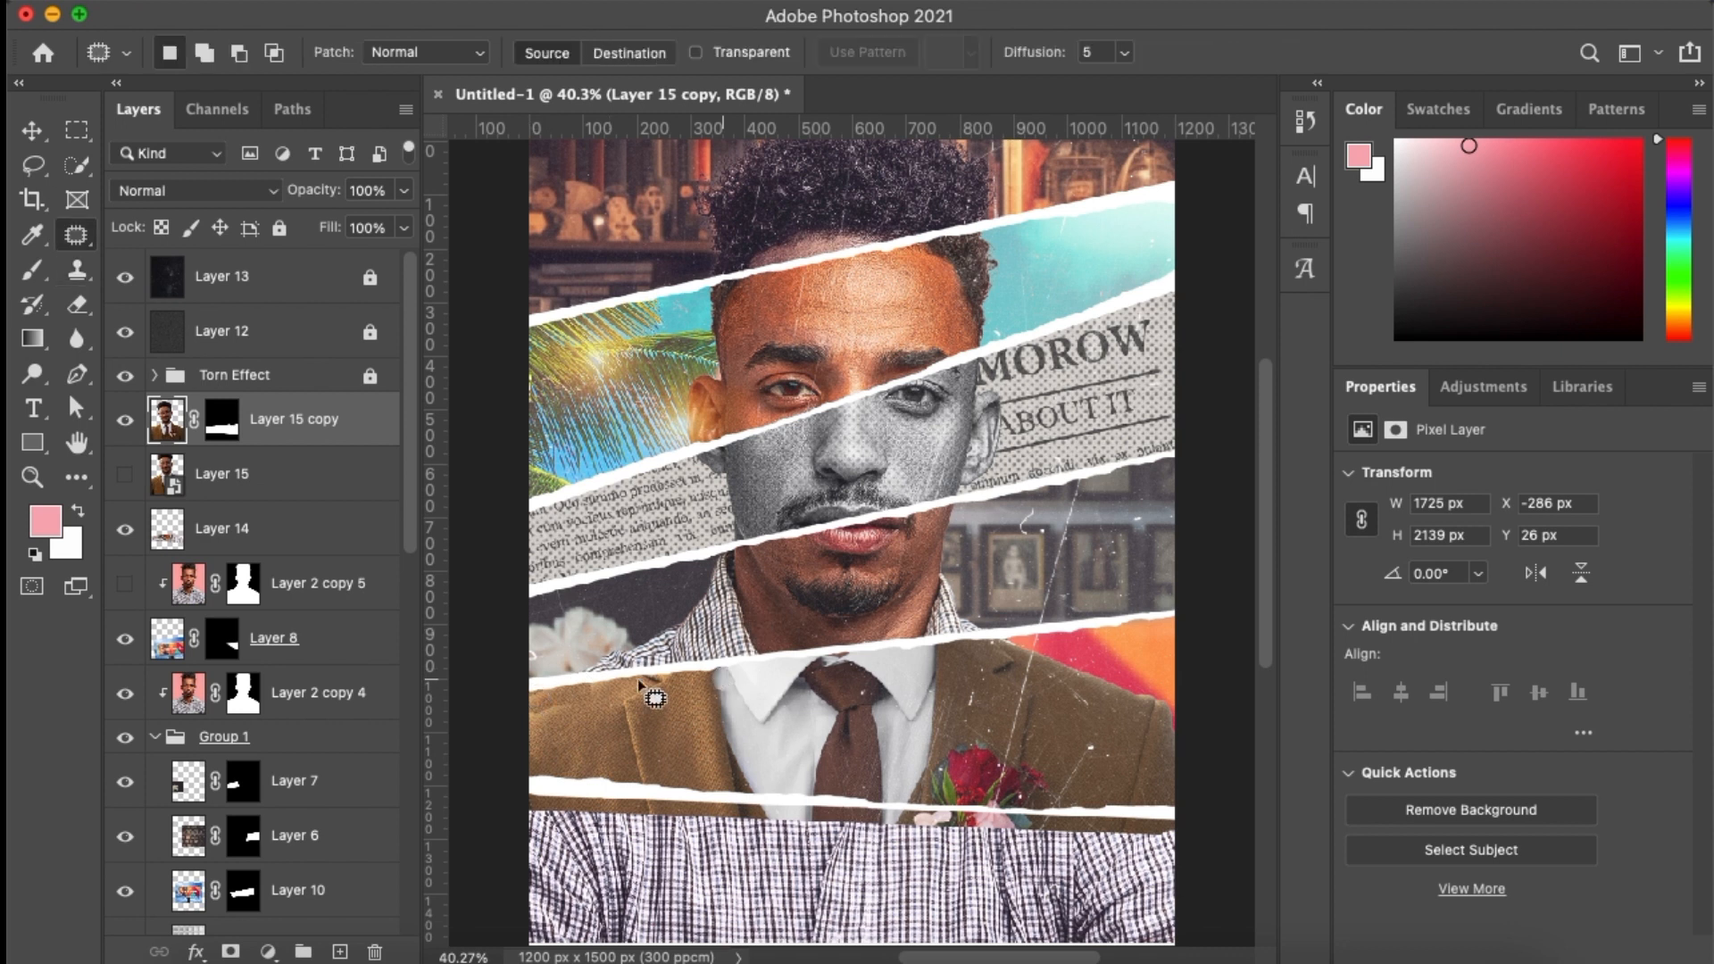
pyautogui.rightClick(75, 239)
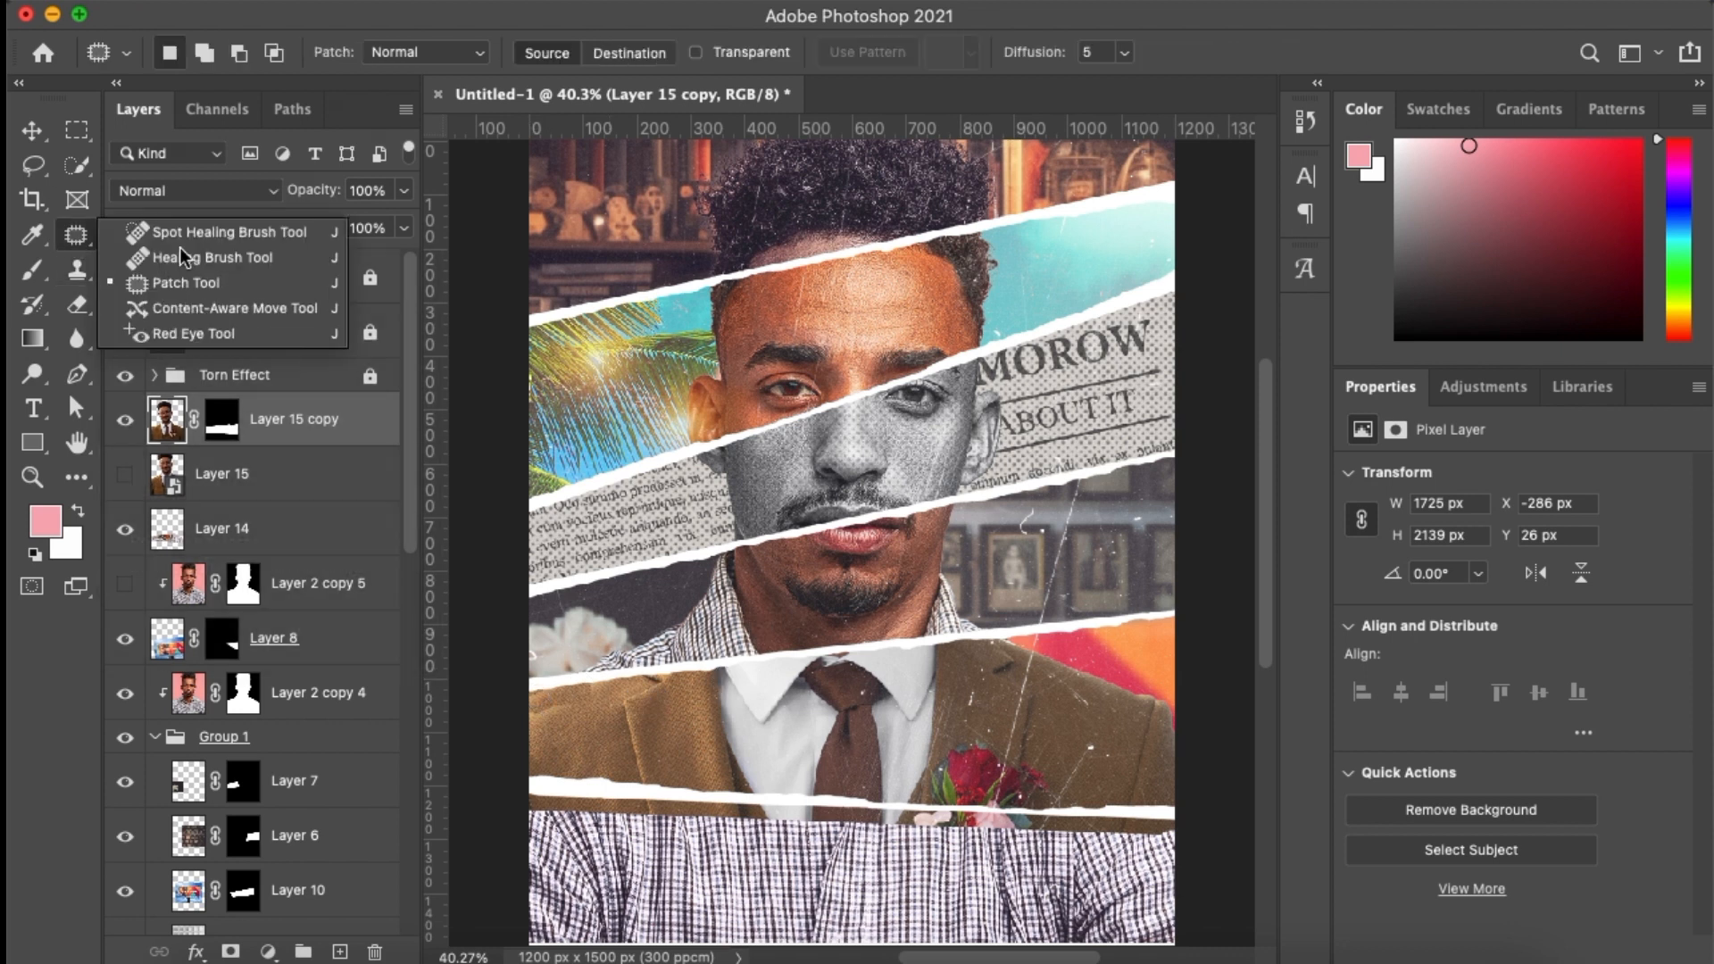
pyautogui.click(182, 234)
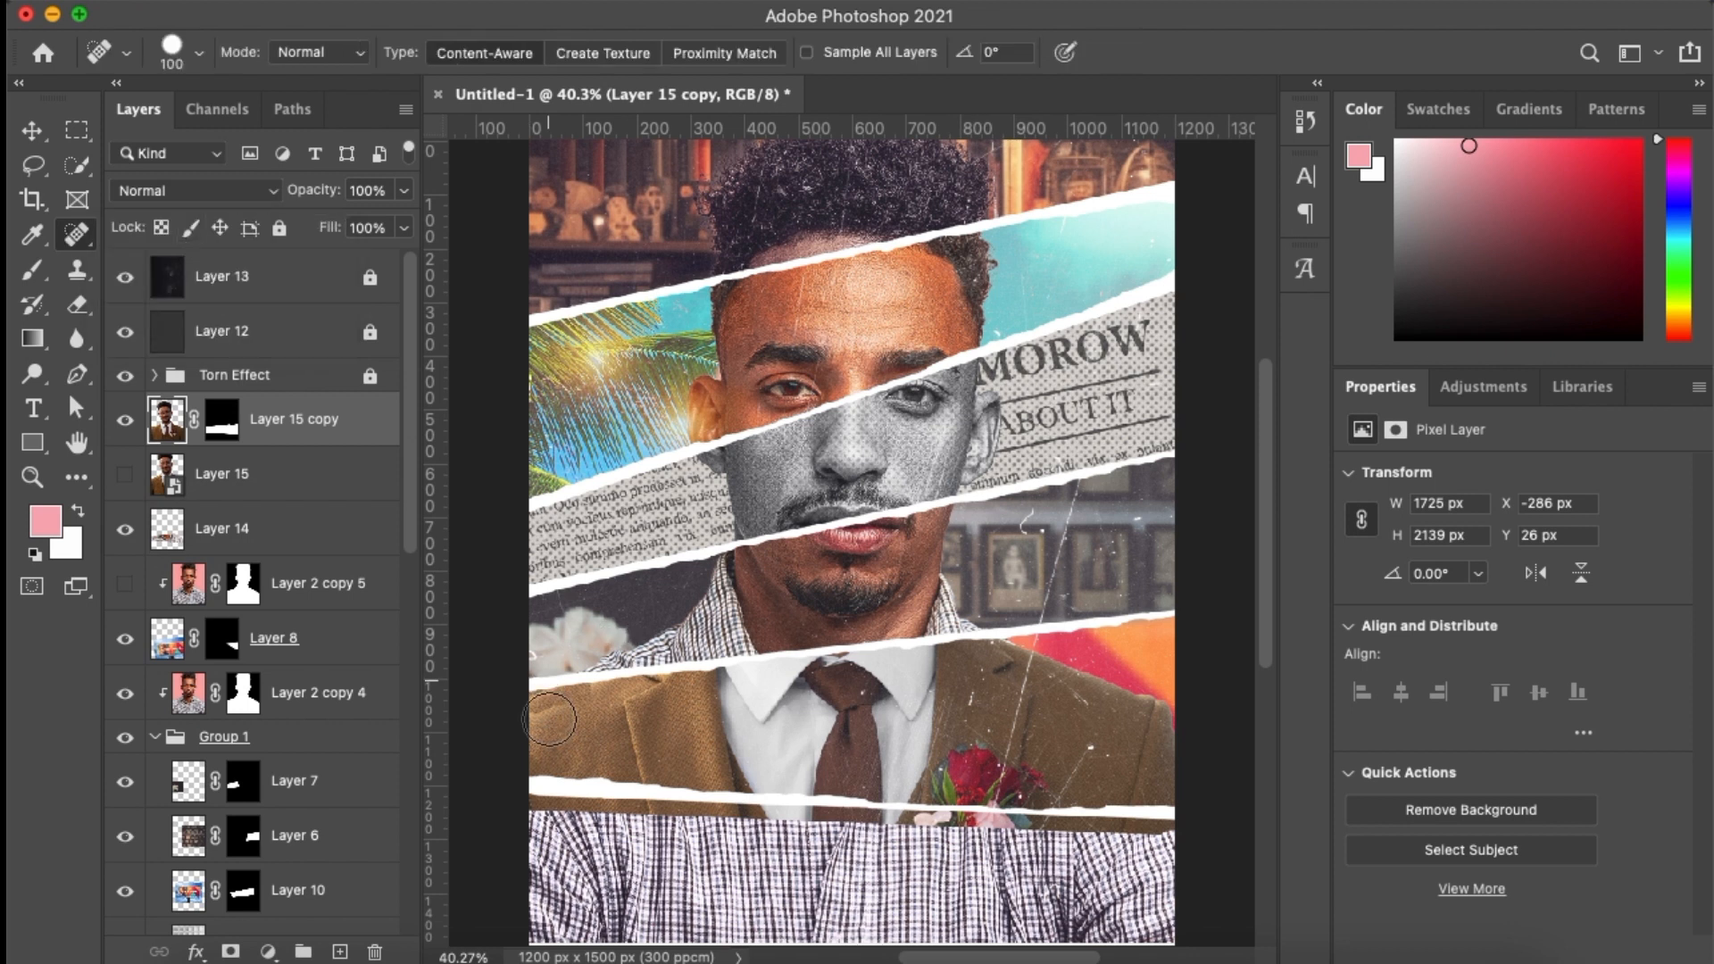
pyautogui.press('[')
pyautogui.press('[')
pyautogui.press('[')
pyautogui.moveTo(541, 718); pyautogui.dragTo(584, 706)
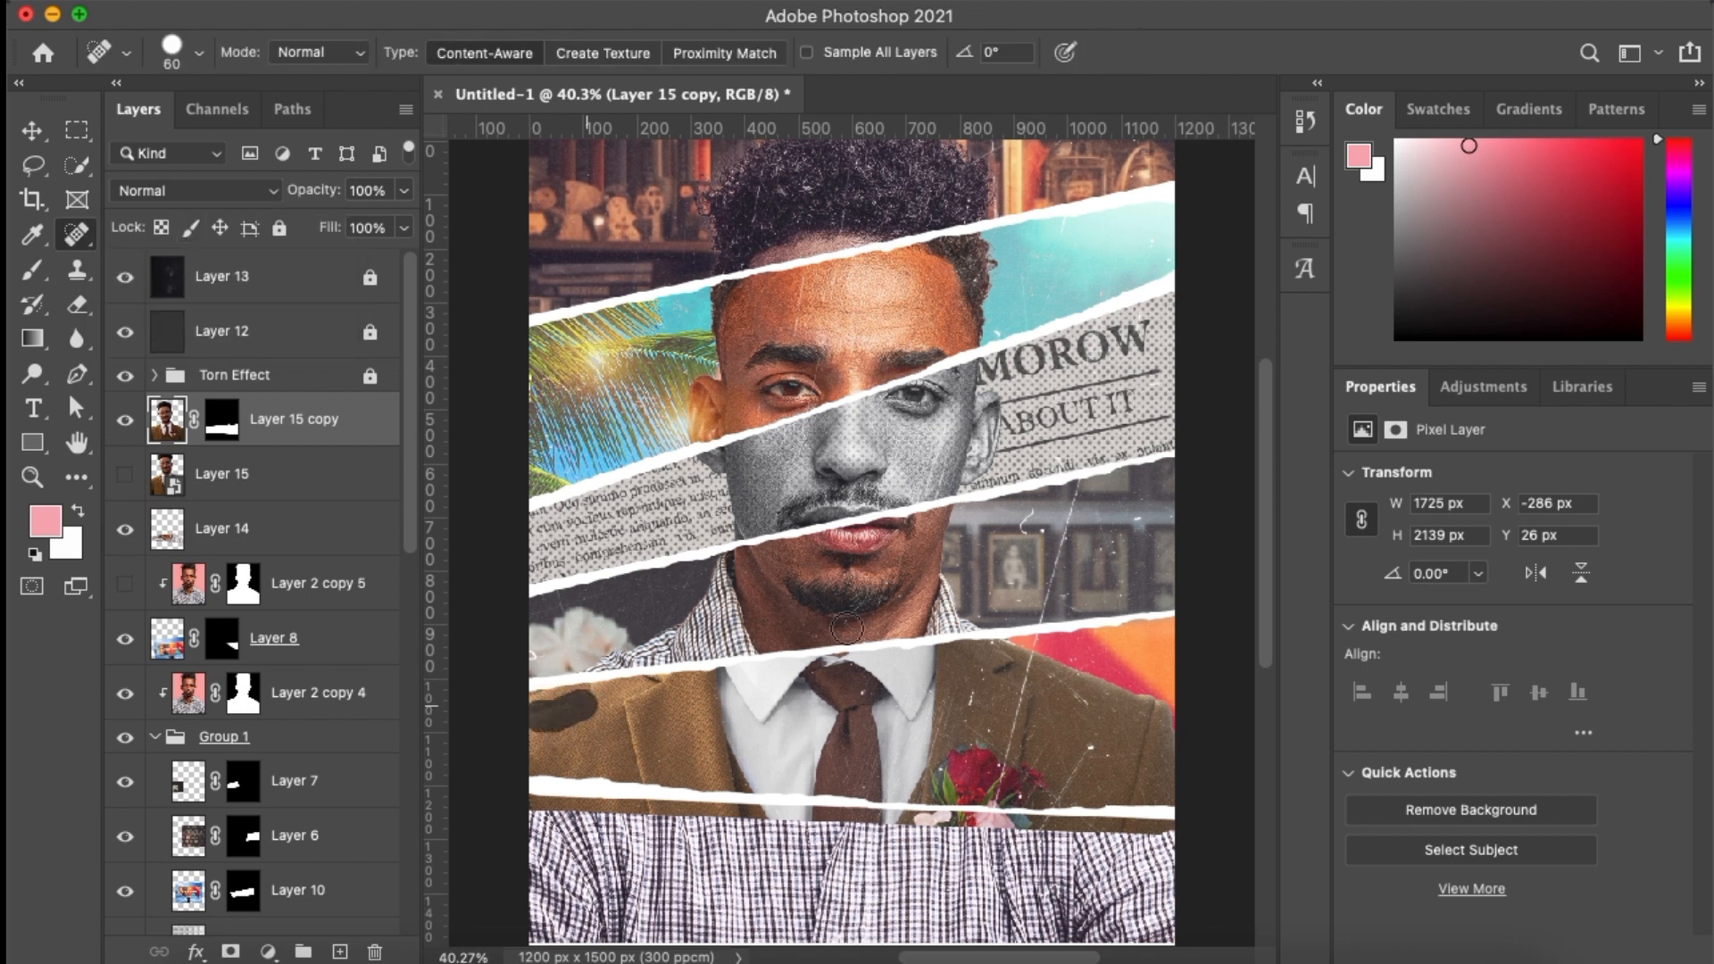
pyautogui.scroll(-2, 705, 727)
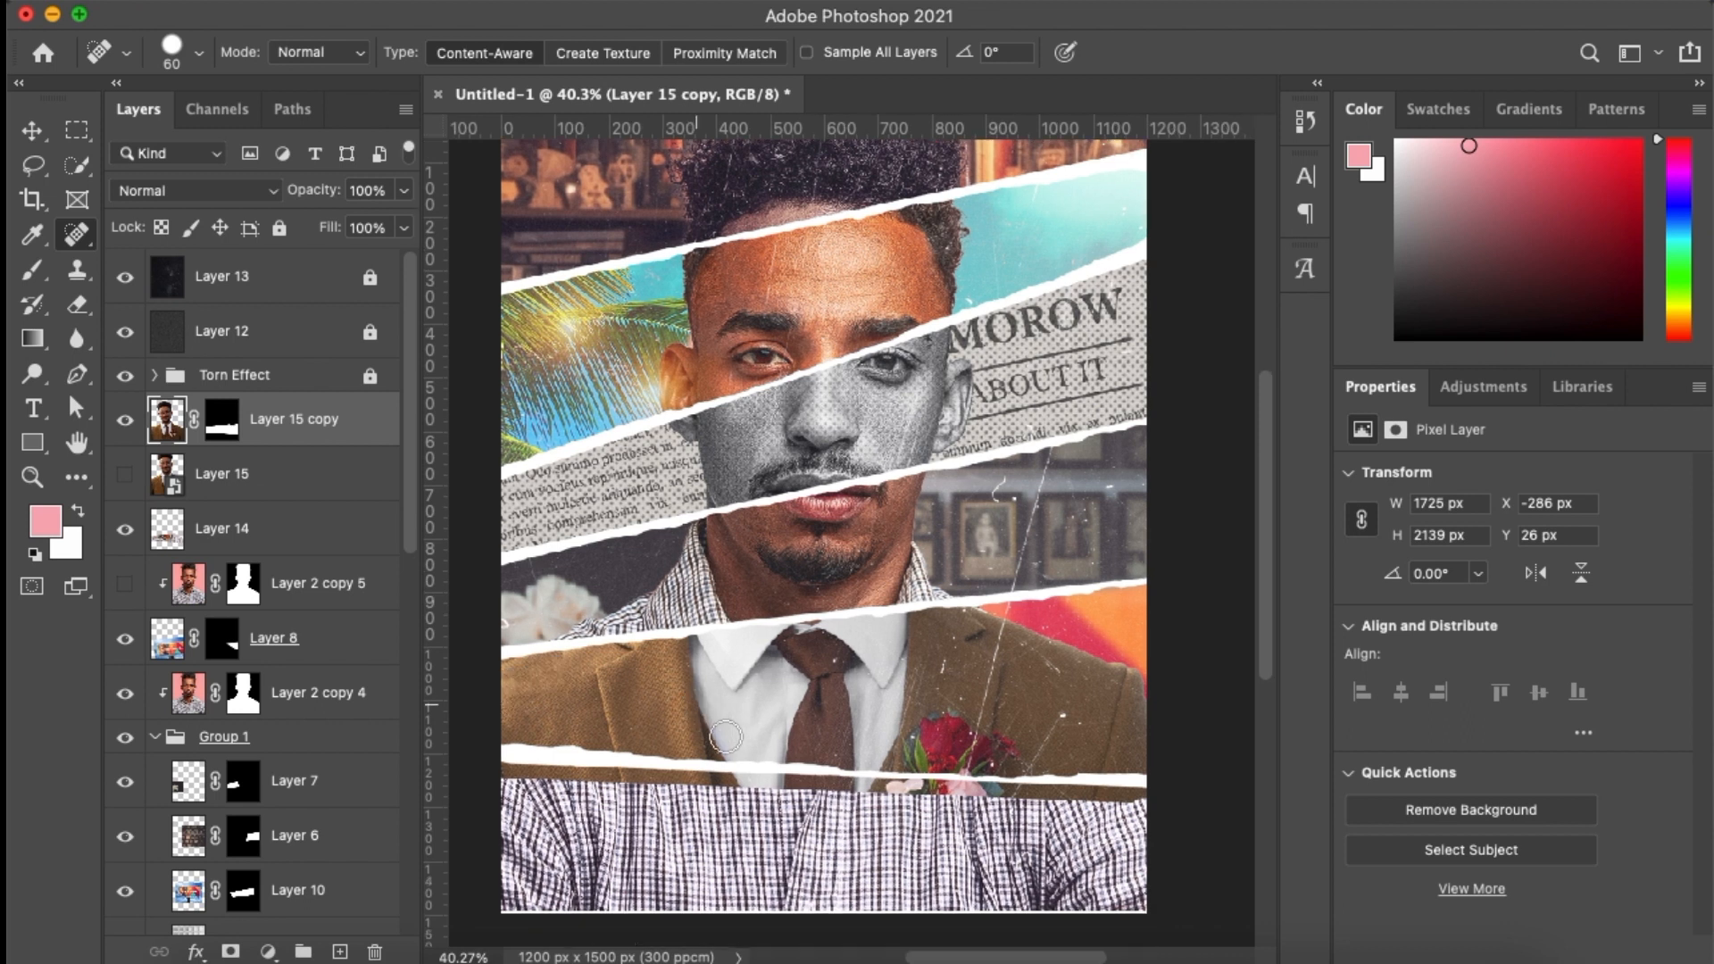
pyautogui.moveTo(506, 643); pyautogui.dragTo(552, 632)
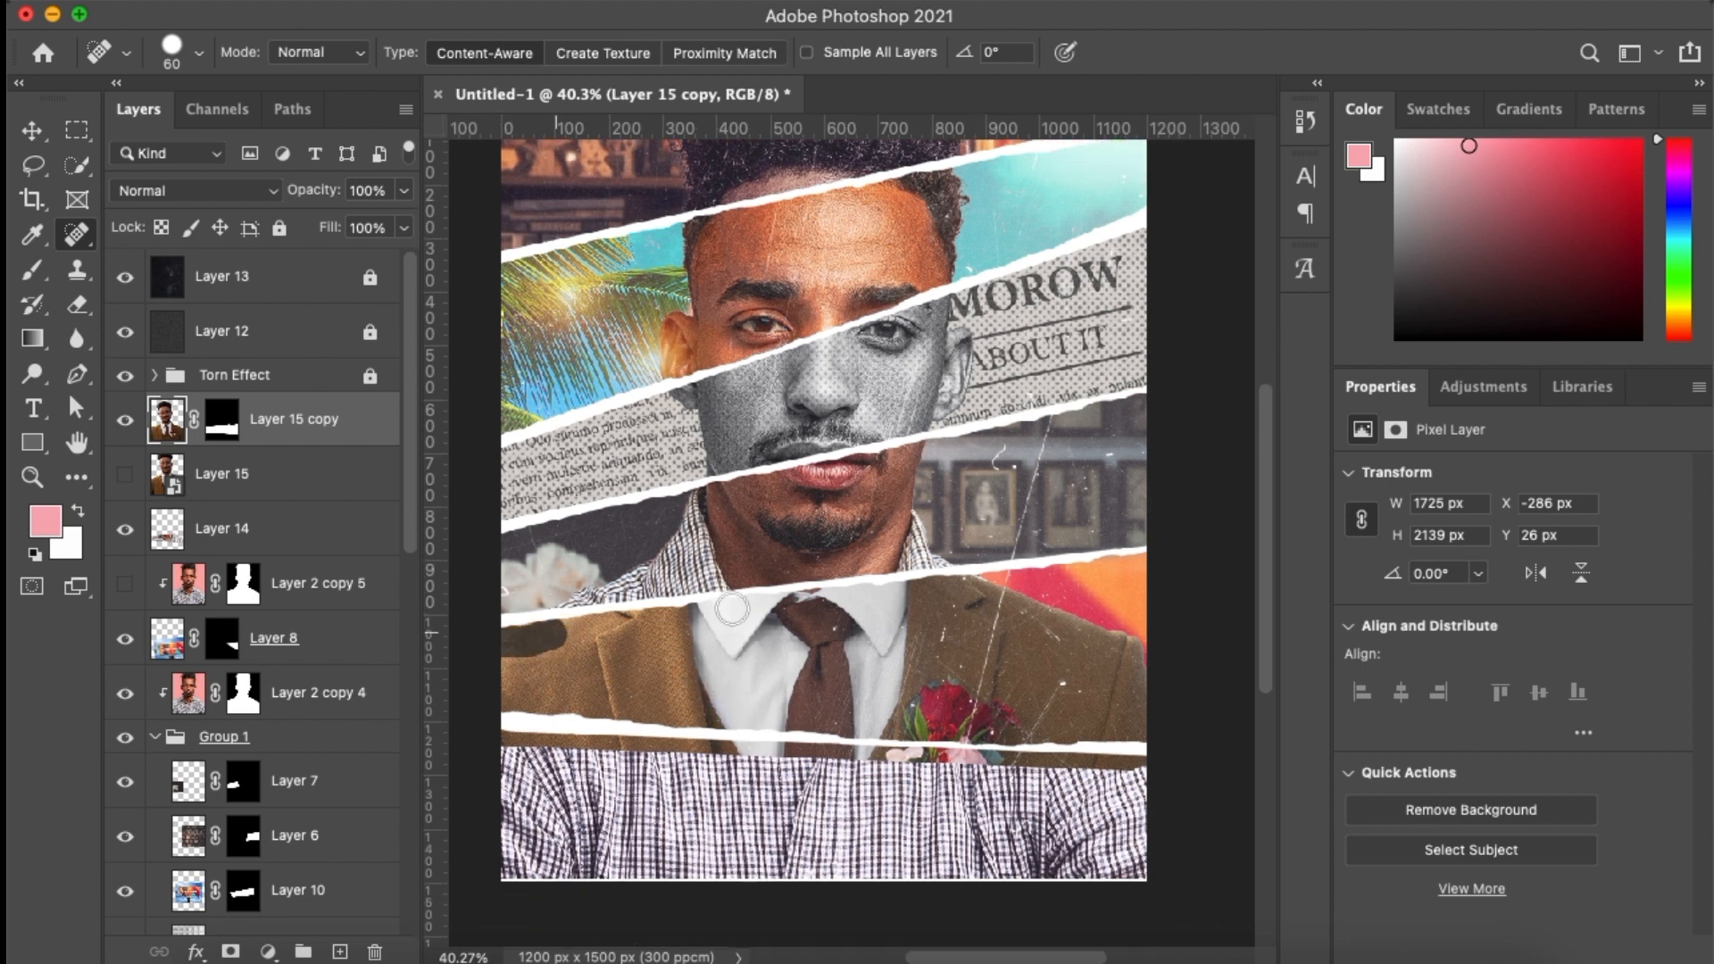
# Nudge Layer 15 copy horizontally to X -280 px
pyautogui.scroll(1, 732, 609)
pyautogui.press('v')
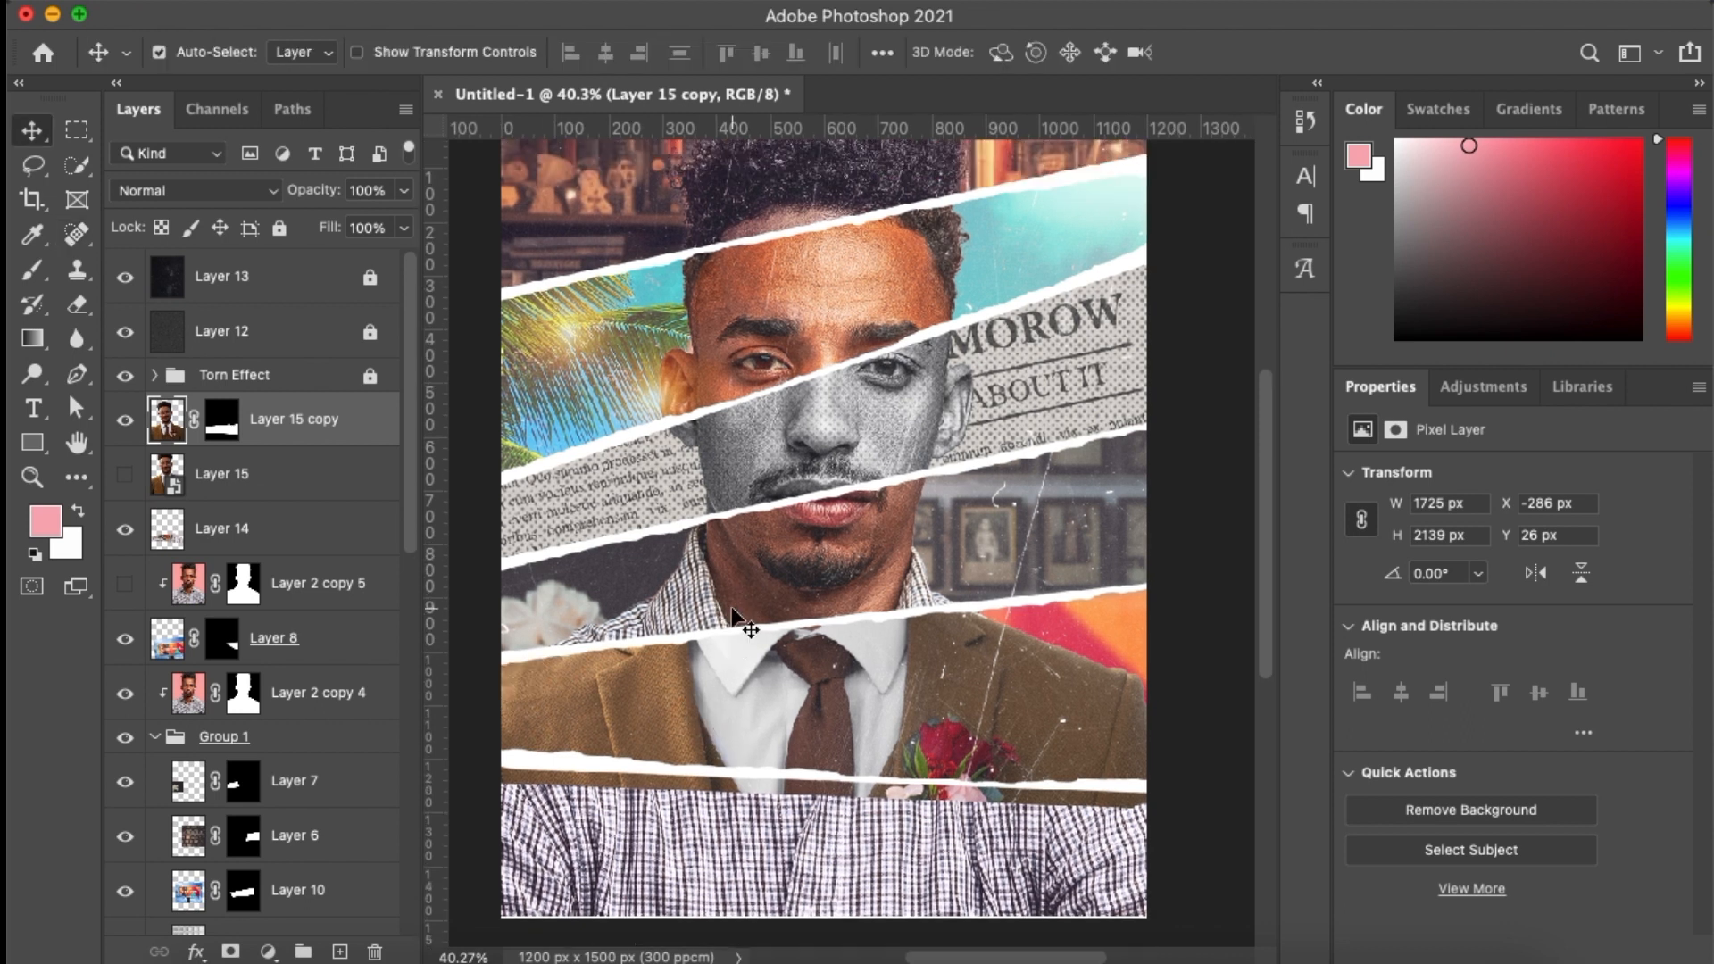
pyautogui.scroll(1, 732, 611)
pyautogui.hscroll(-1, 732, 611)
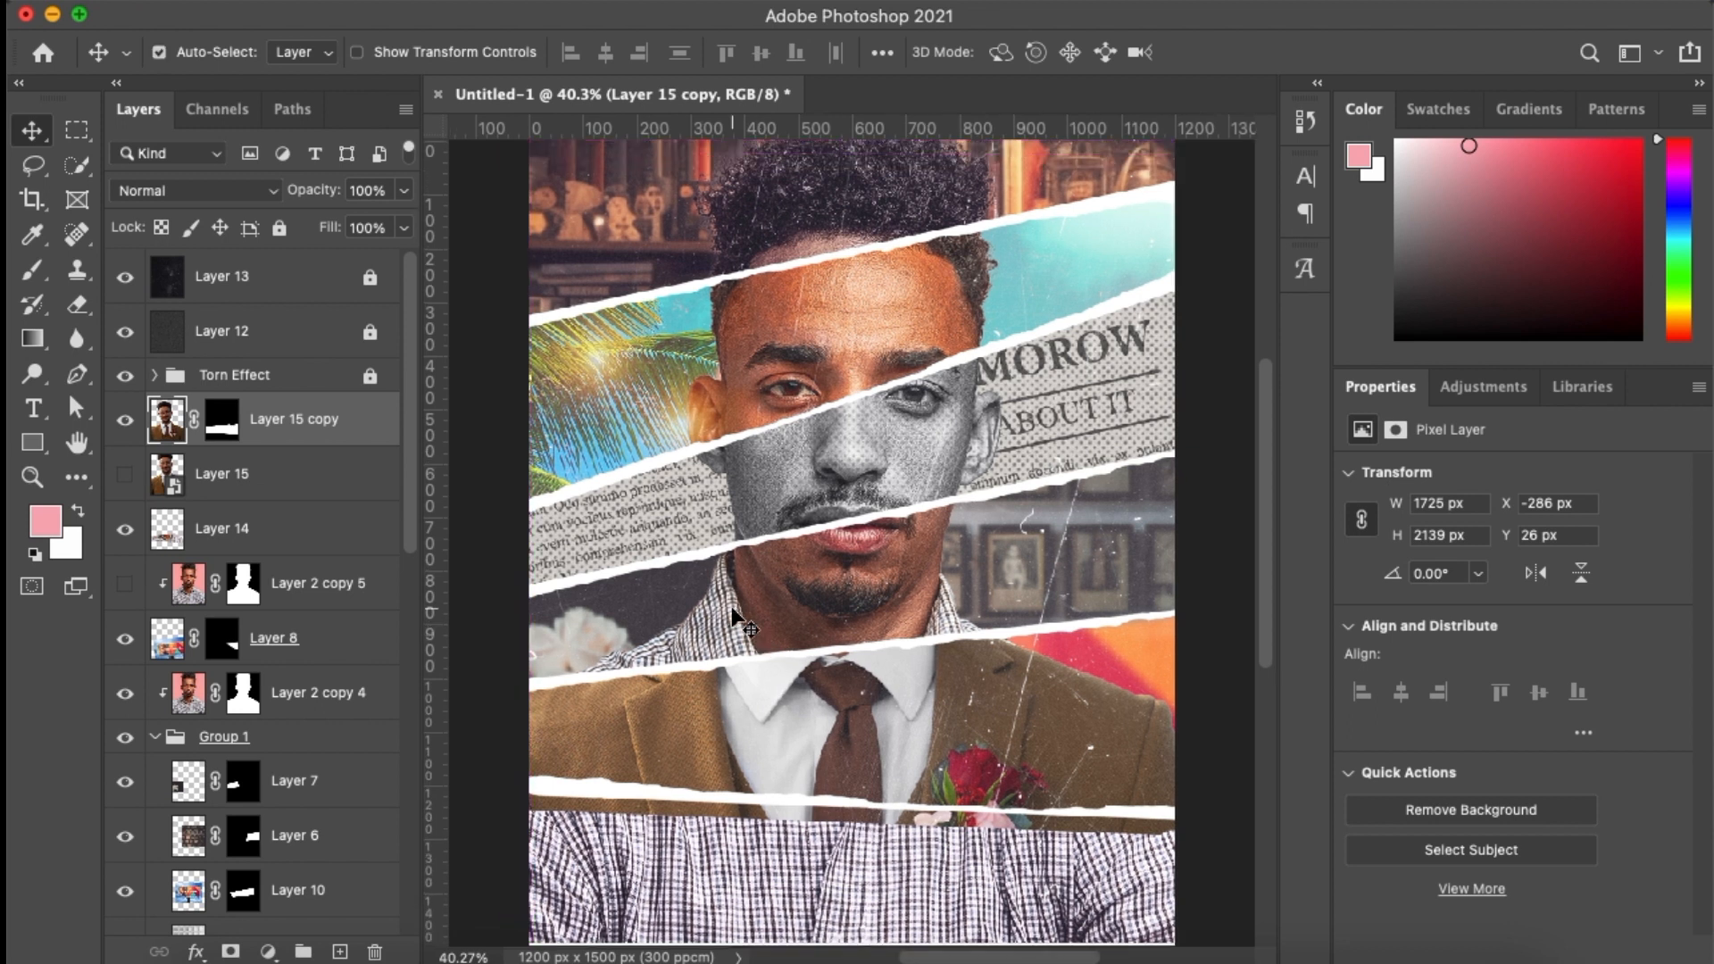
pyautogui.press('Right')
pyautogui.press('Right')
pyautogui.press('Right')
pyautogui.press('Right')
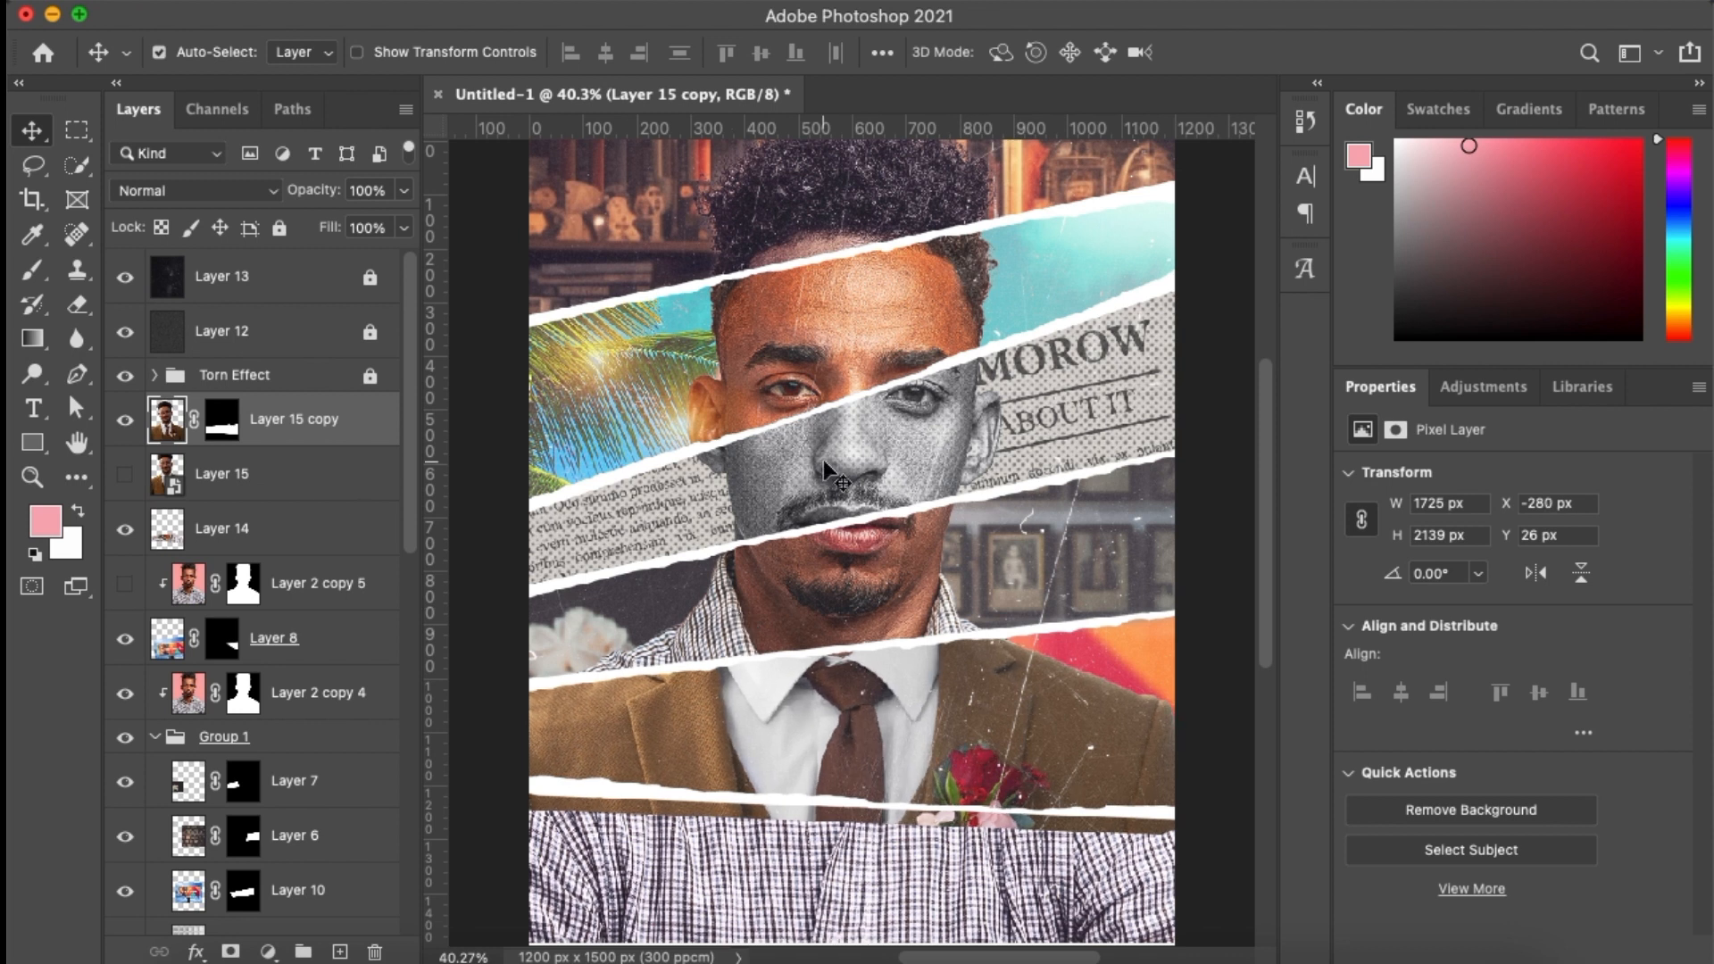
# Paint white on the Layer 15 copy mask with an enlarged brush to reveal the suit below the lowest tear down to the poster's bottom edge
pyautogui.scroll(-1, 898, 318)
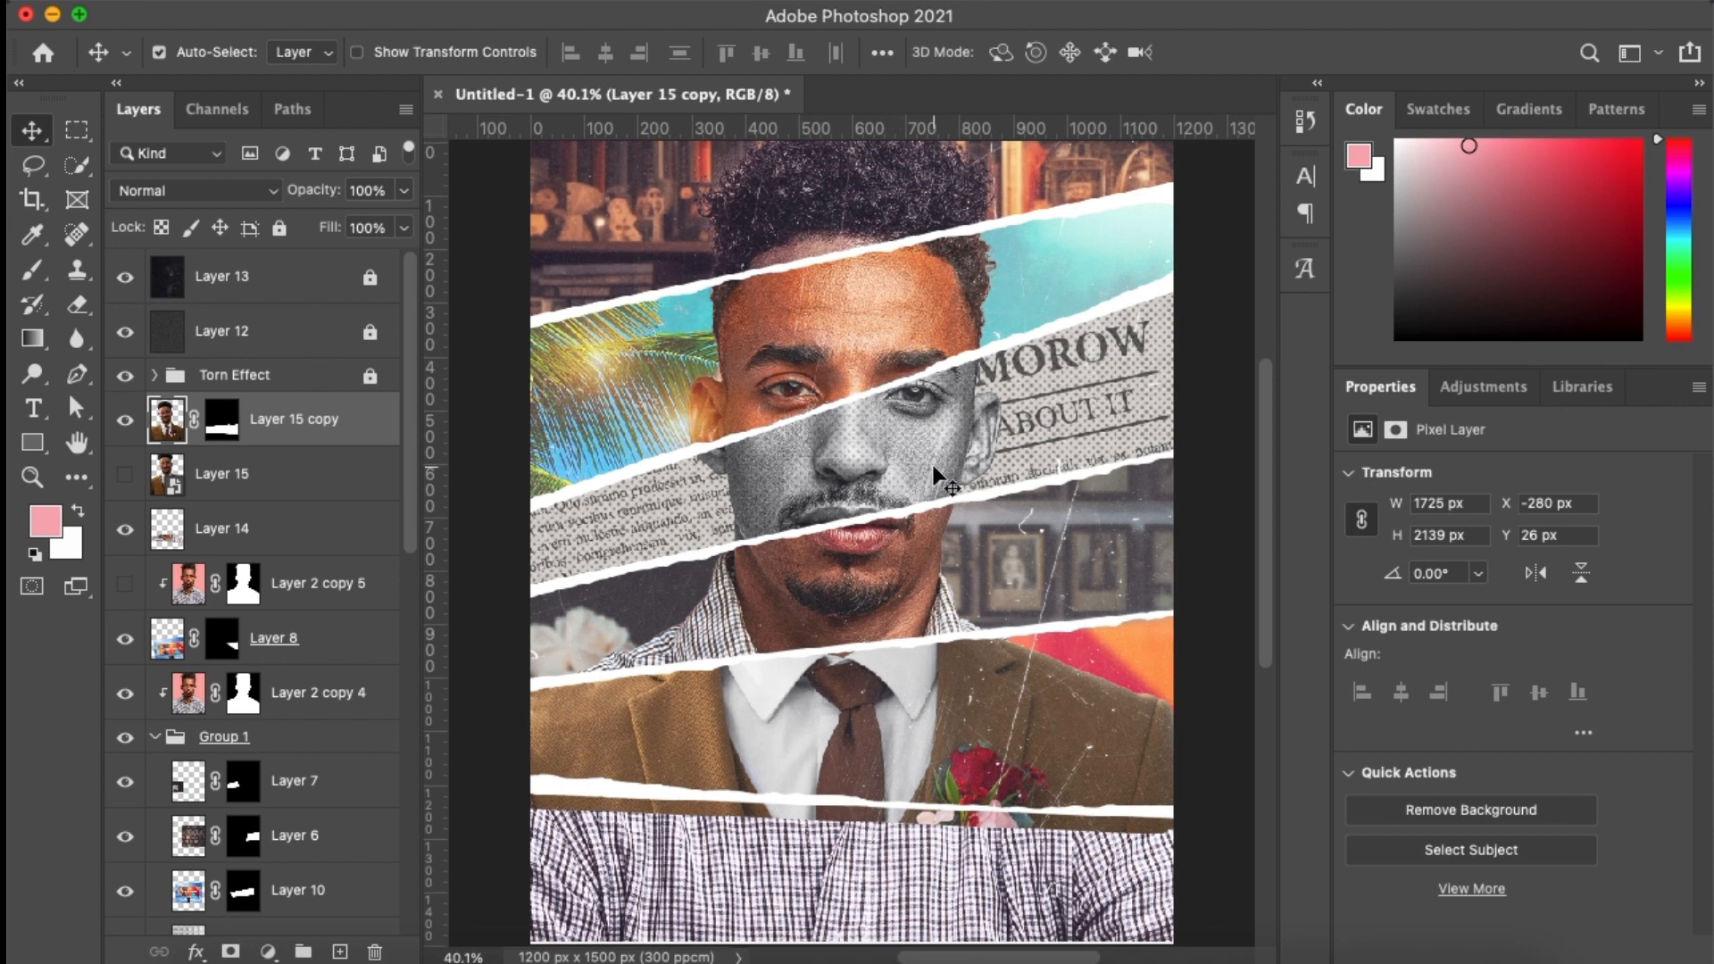
pyautogui.scroll(-3, 935, 474)
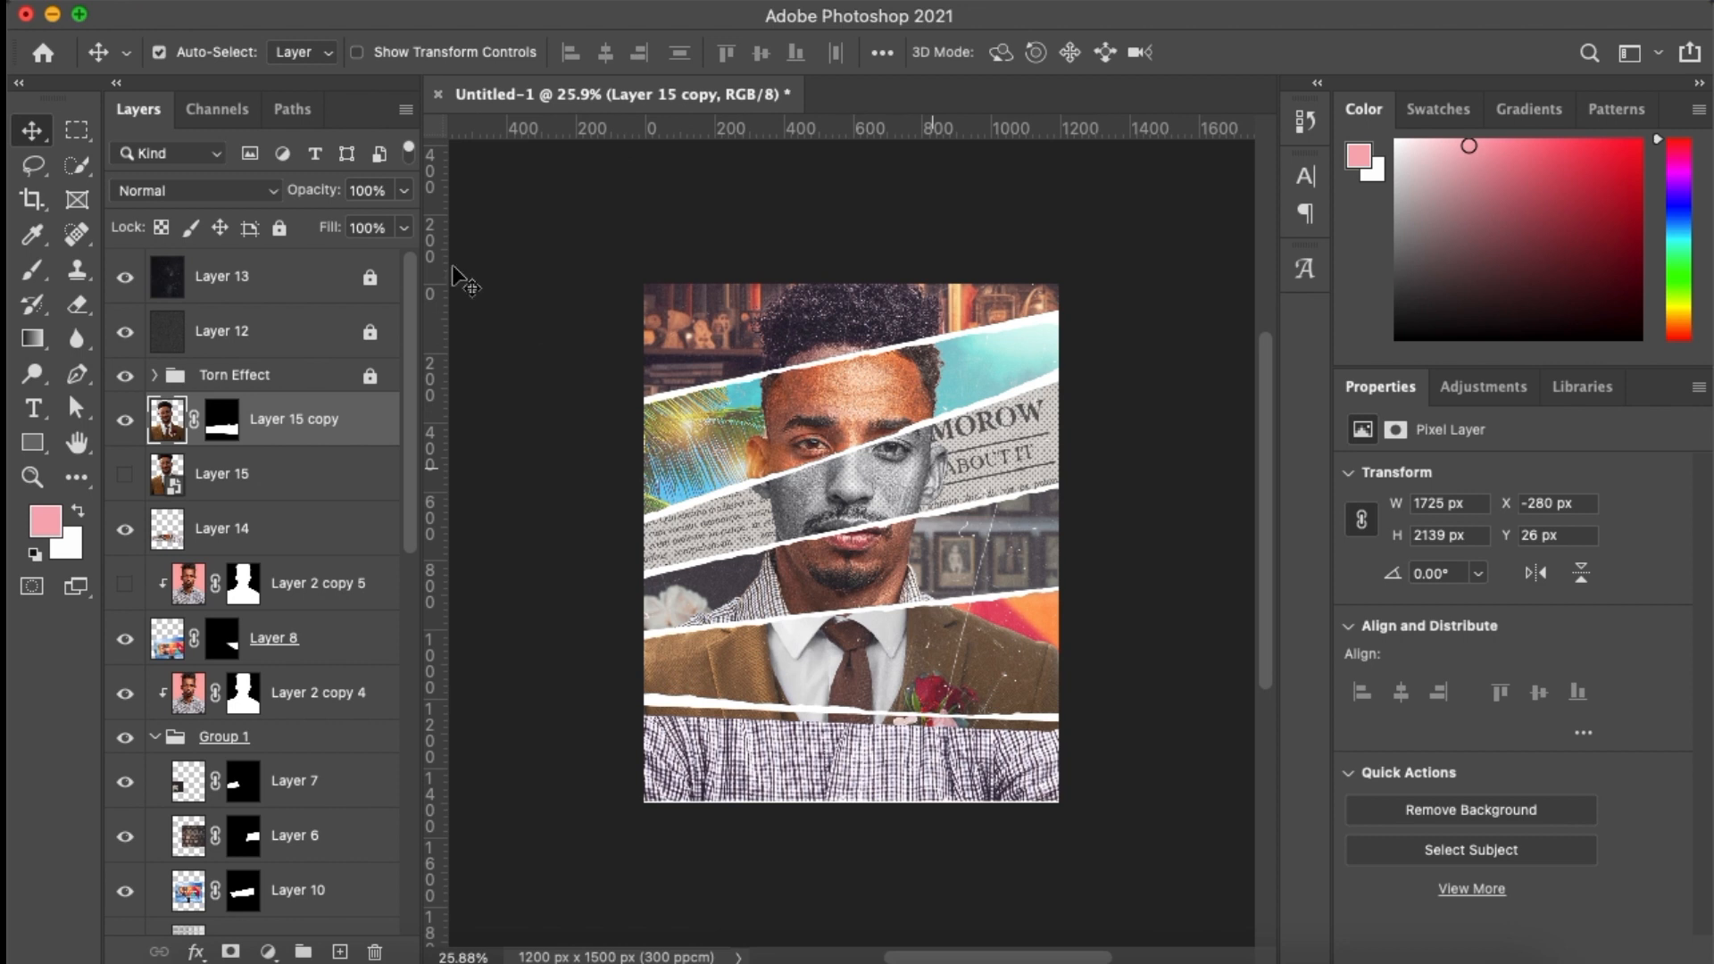
pyautogui.click(222, 420)
pyautogui.press('d')
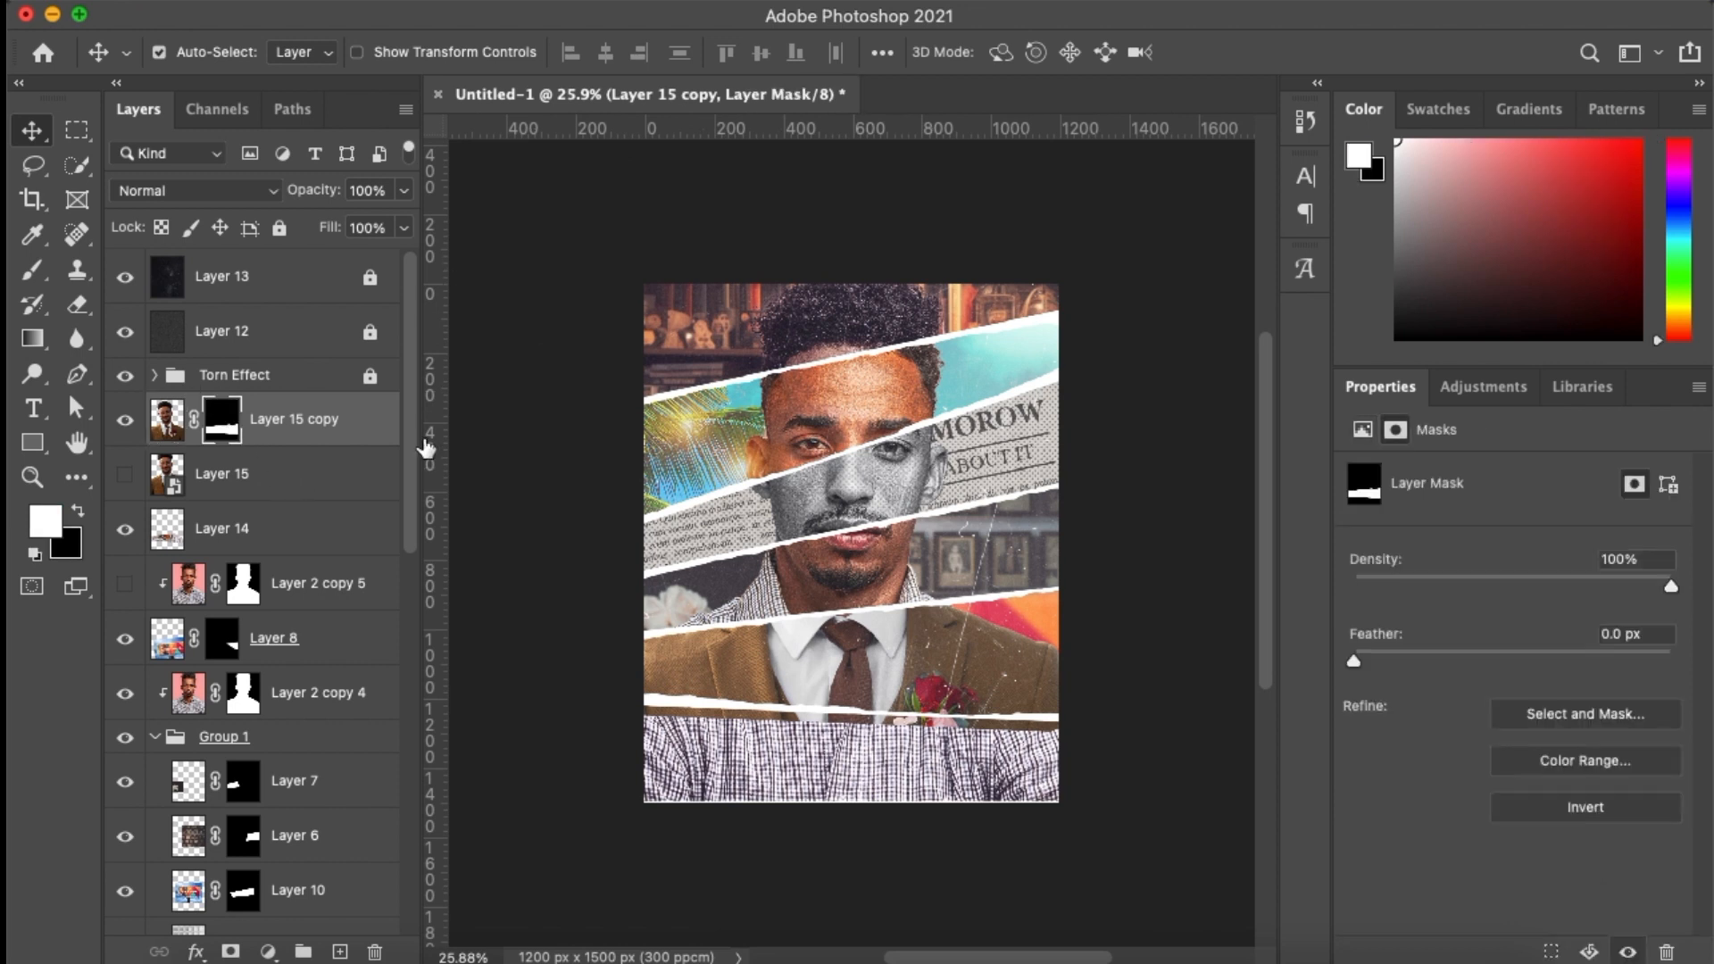
pyautogui.press('b')
pyautogui.moveTo(647, 786)
pyautogui.mouseDown()
pyautogui.moveTo(656, 720)
pyautogui.moveTo(672, 781)
pyautogui.mouseUp()
pyautogui.press(']')
pyautogui.press(']')
pyautogui.press(']')
pyautogui.press(']')
pyautogui.press(']')
pyautogui.press(']')
pyautogui.press(']')
pyautogui.press(']')
pyautogui.press(']')
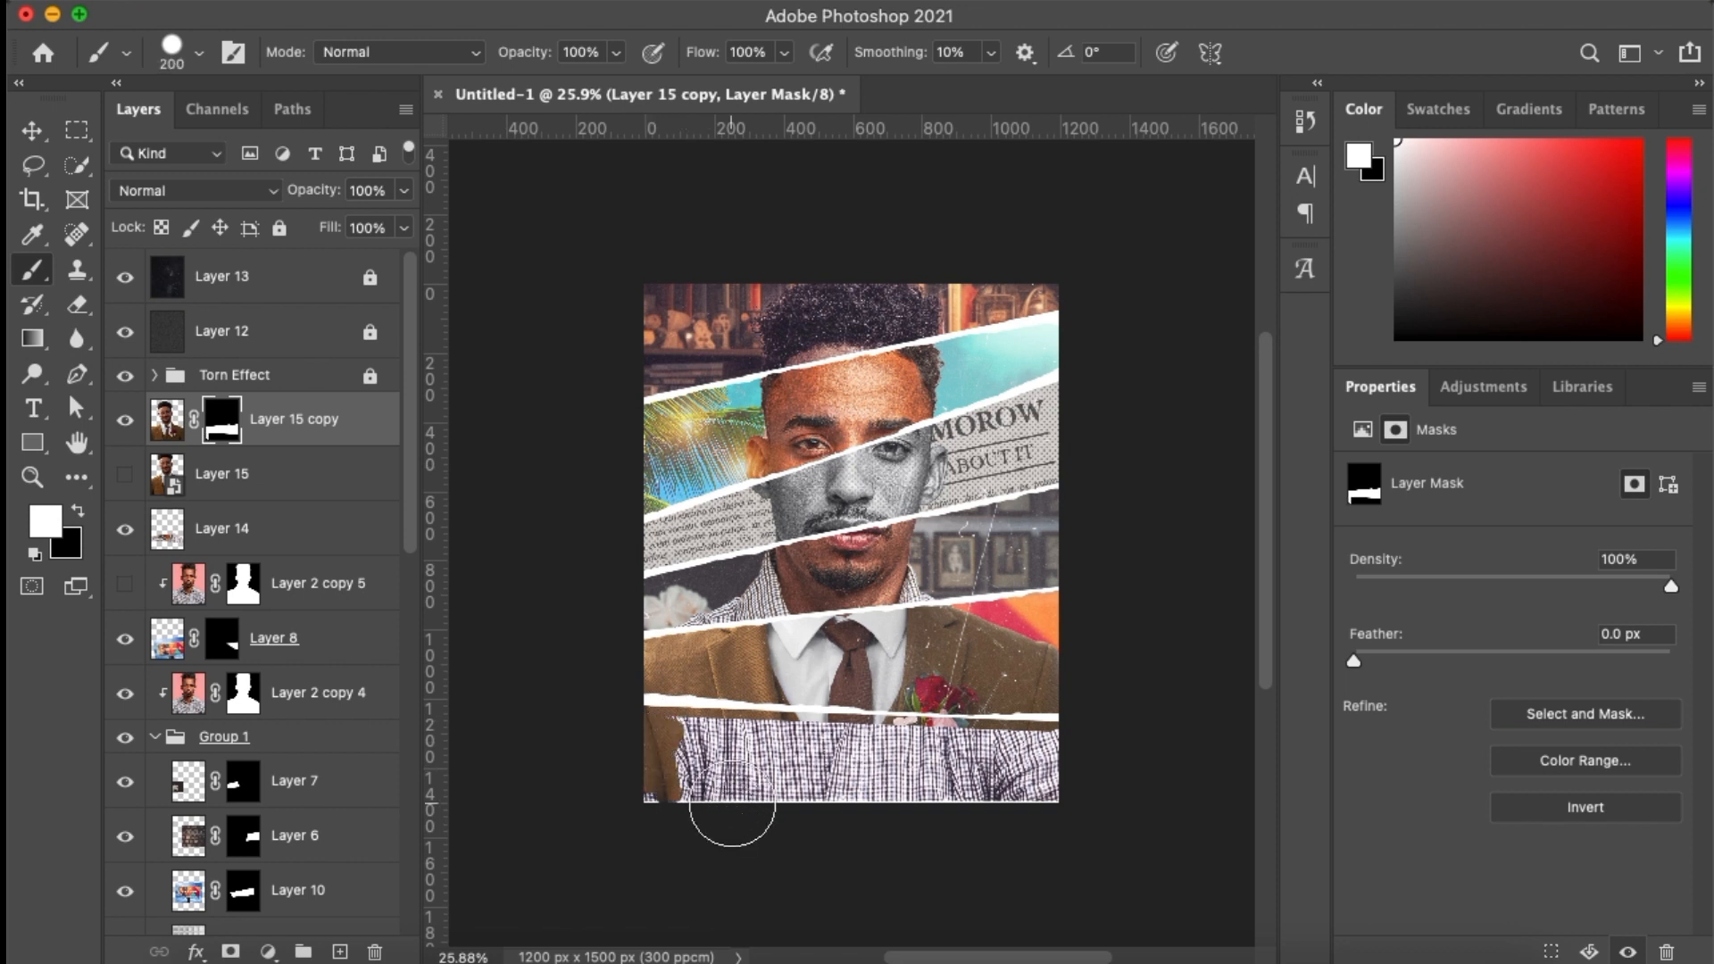
pyautogui.moveTo(683, 776); pyautogui.dragTo(1088, 789)
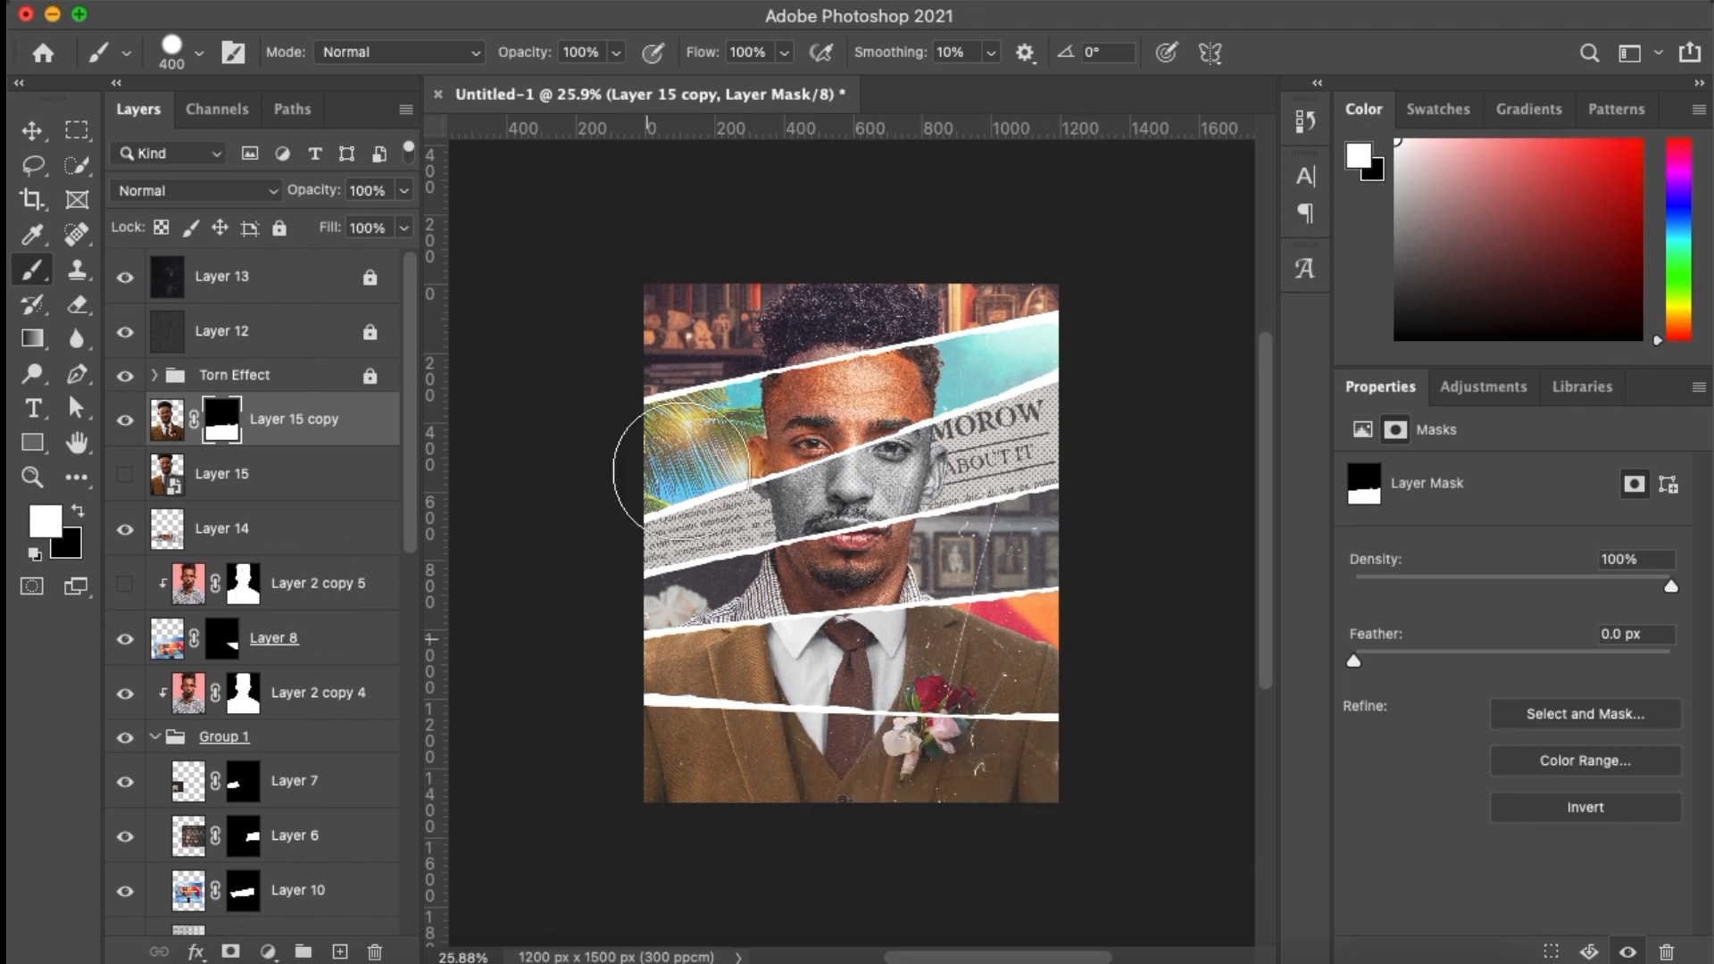
pyautogui.press('v')
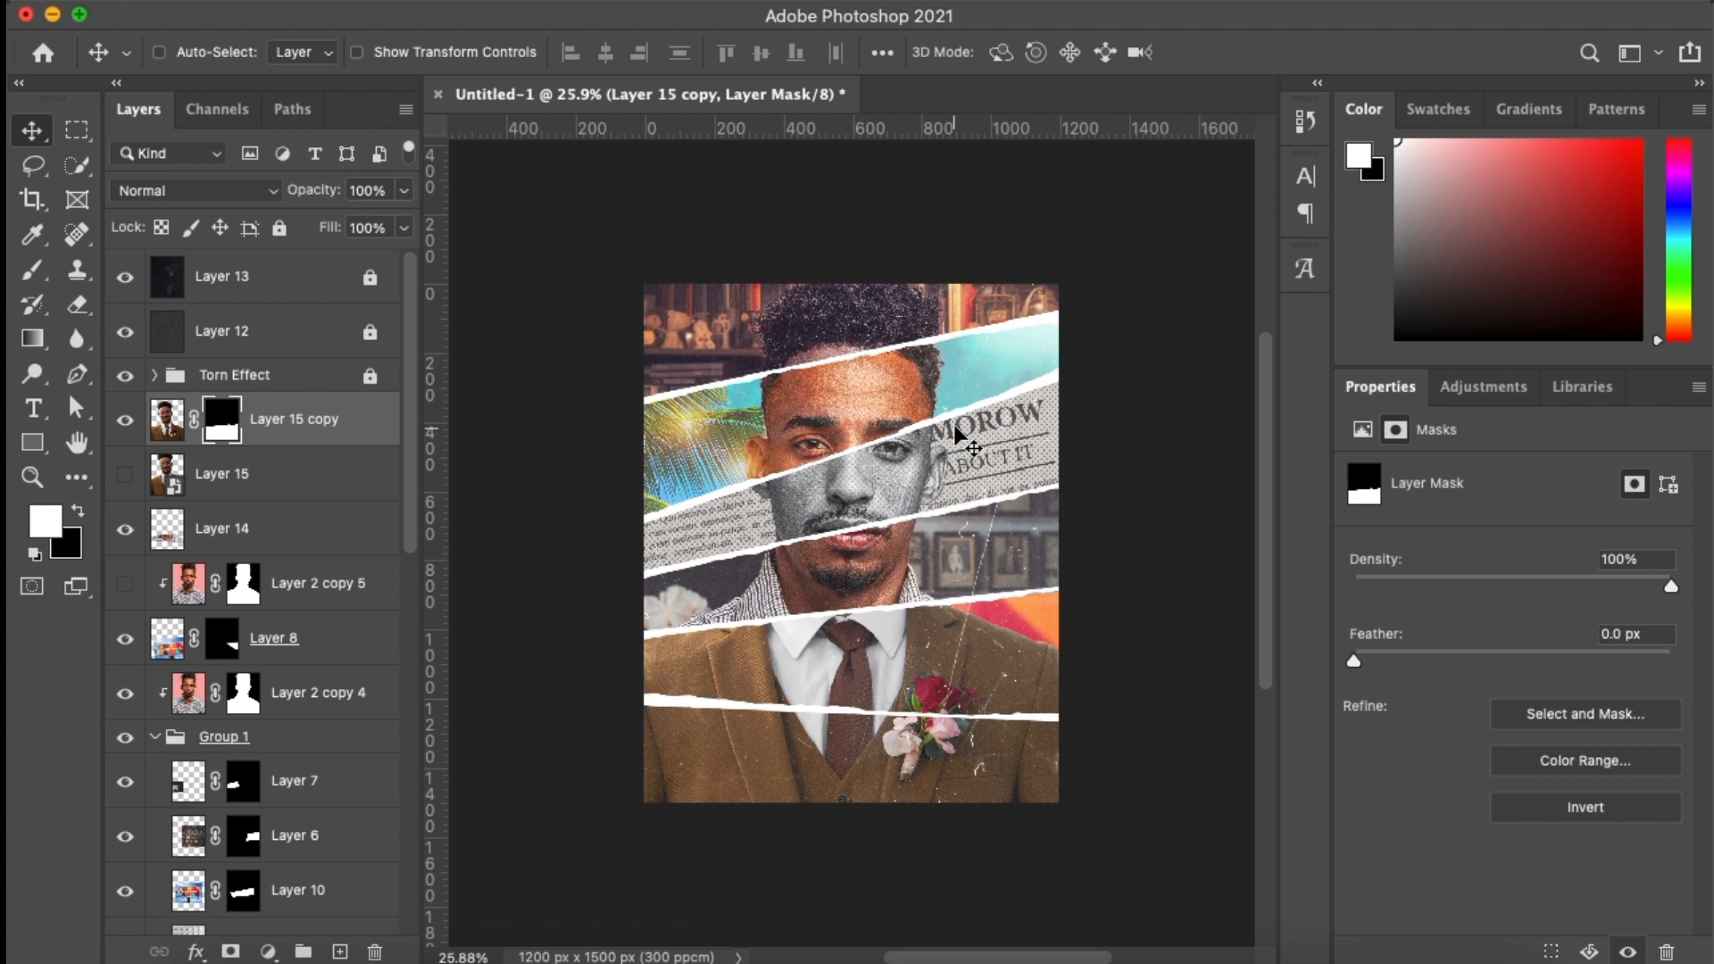
# Duplicate Layer 15 copy, hide the original, and delete the layer mask from the duplicate
pyautogui.hotkey('ctrl', 'j')
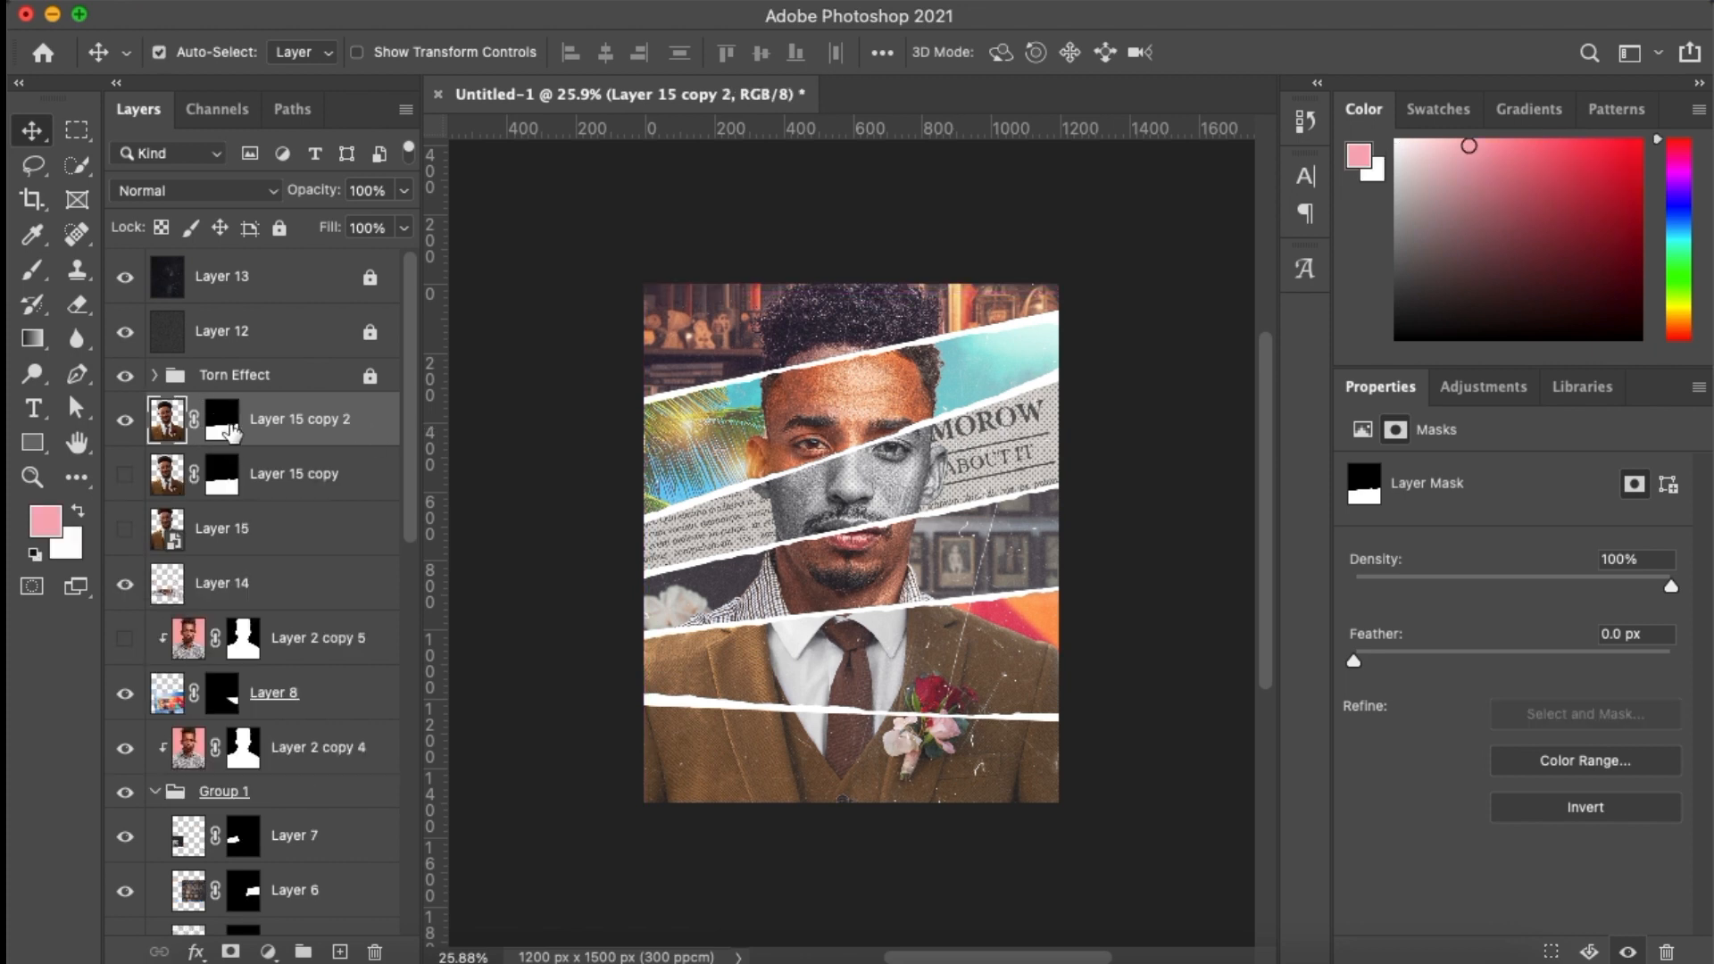
pyautogui.rightClick(231, 432)
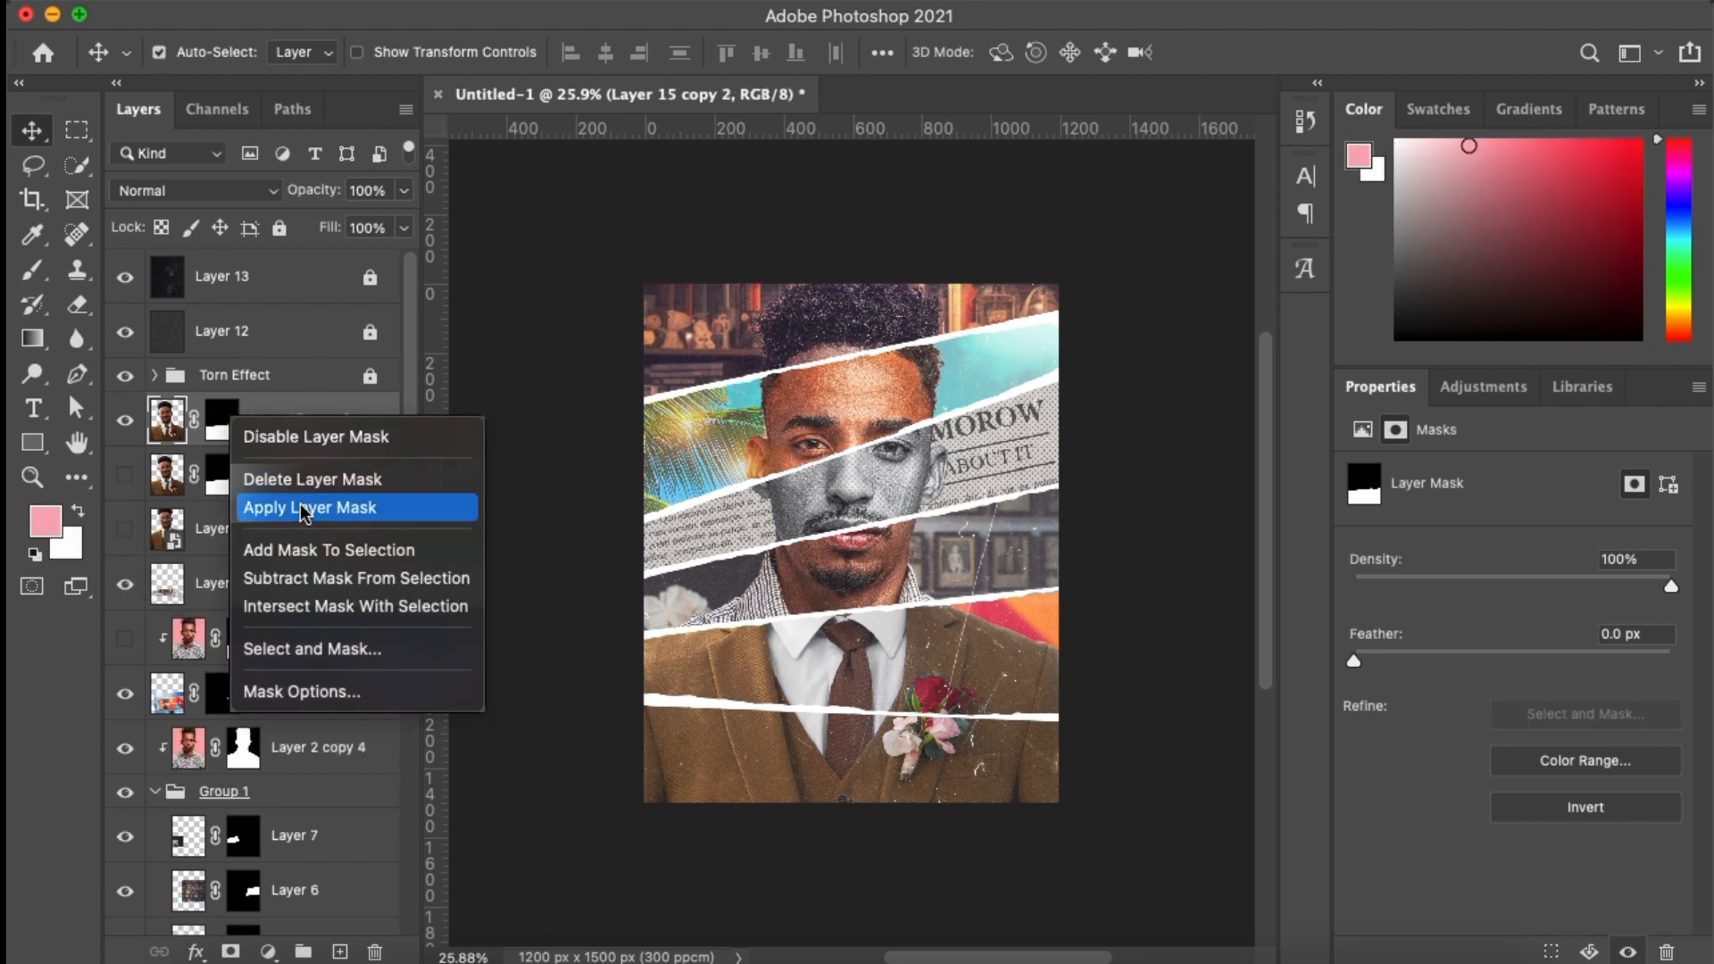
pyautogui.click(312, 479)
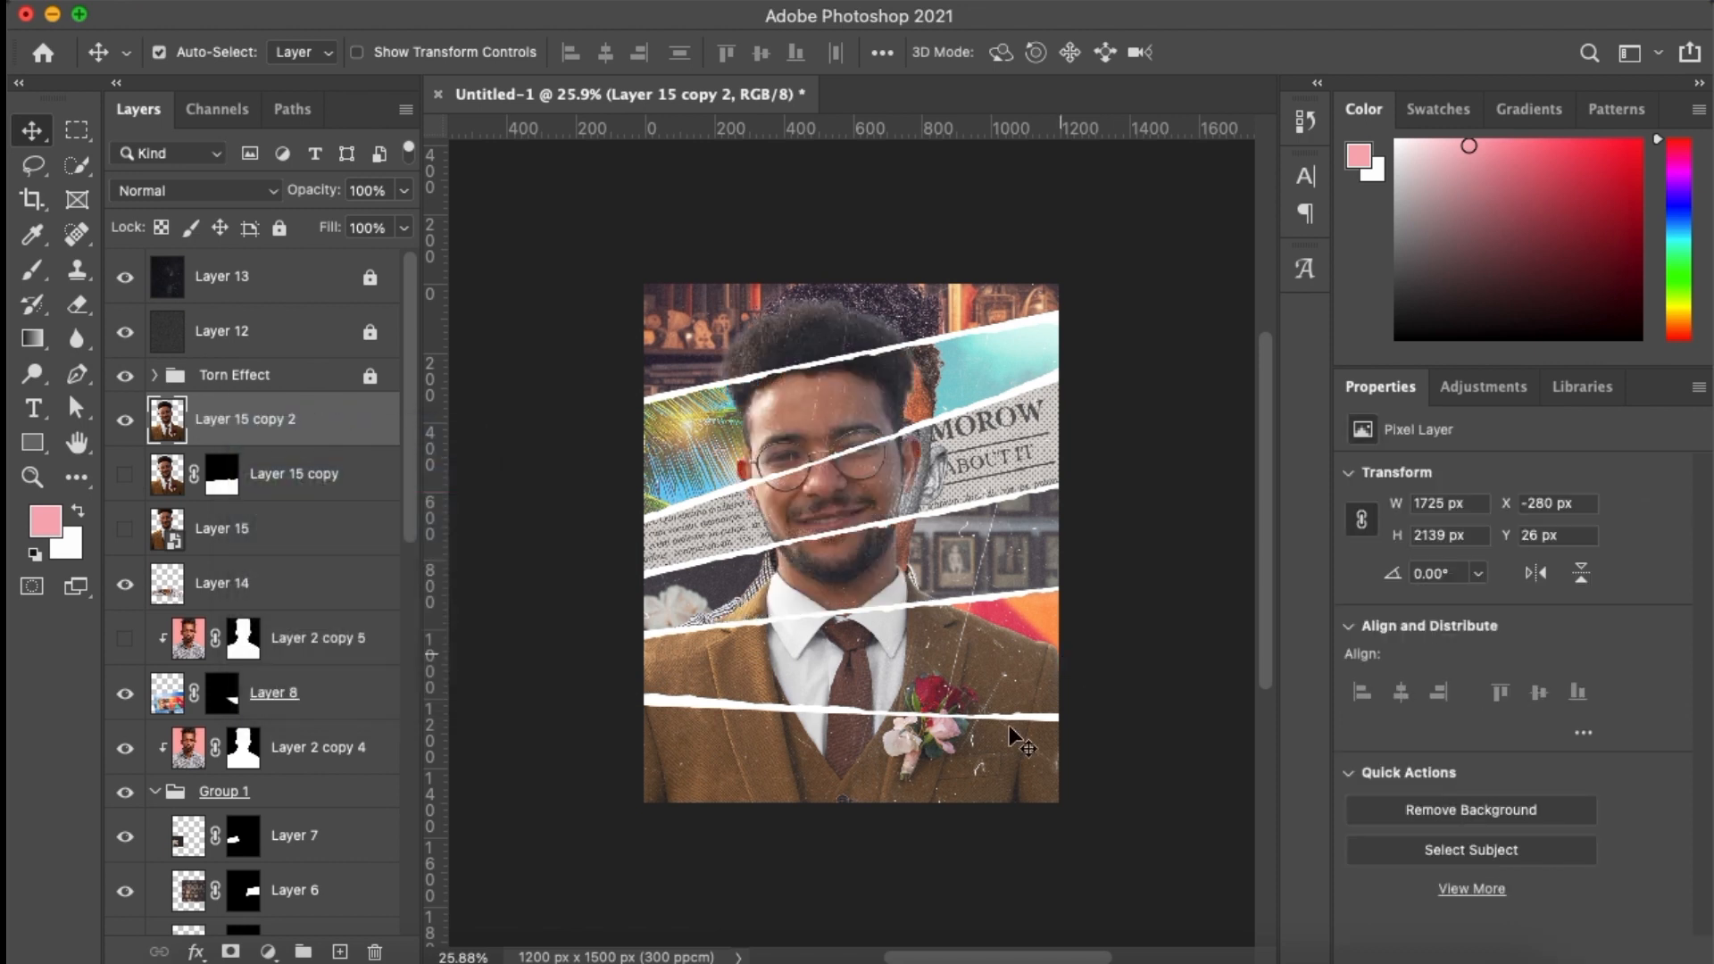
# Draw a closed Pen path along the lowest tear and around the area below it, extending past the poster's sides and bottom
pyautogui.press('p')
pyautogui.click(636, 701)
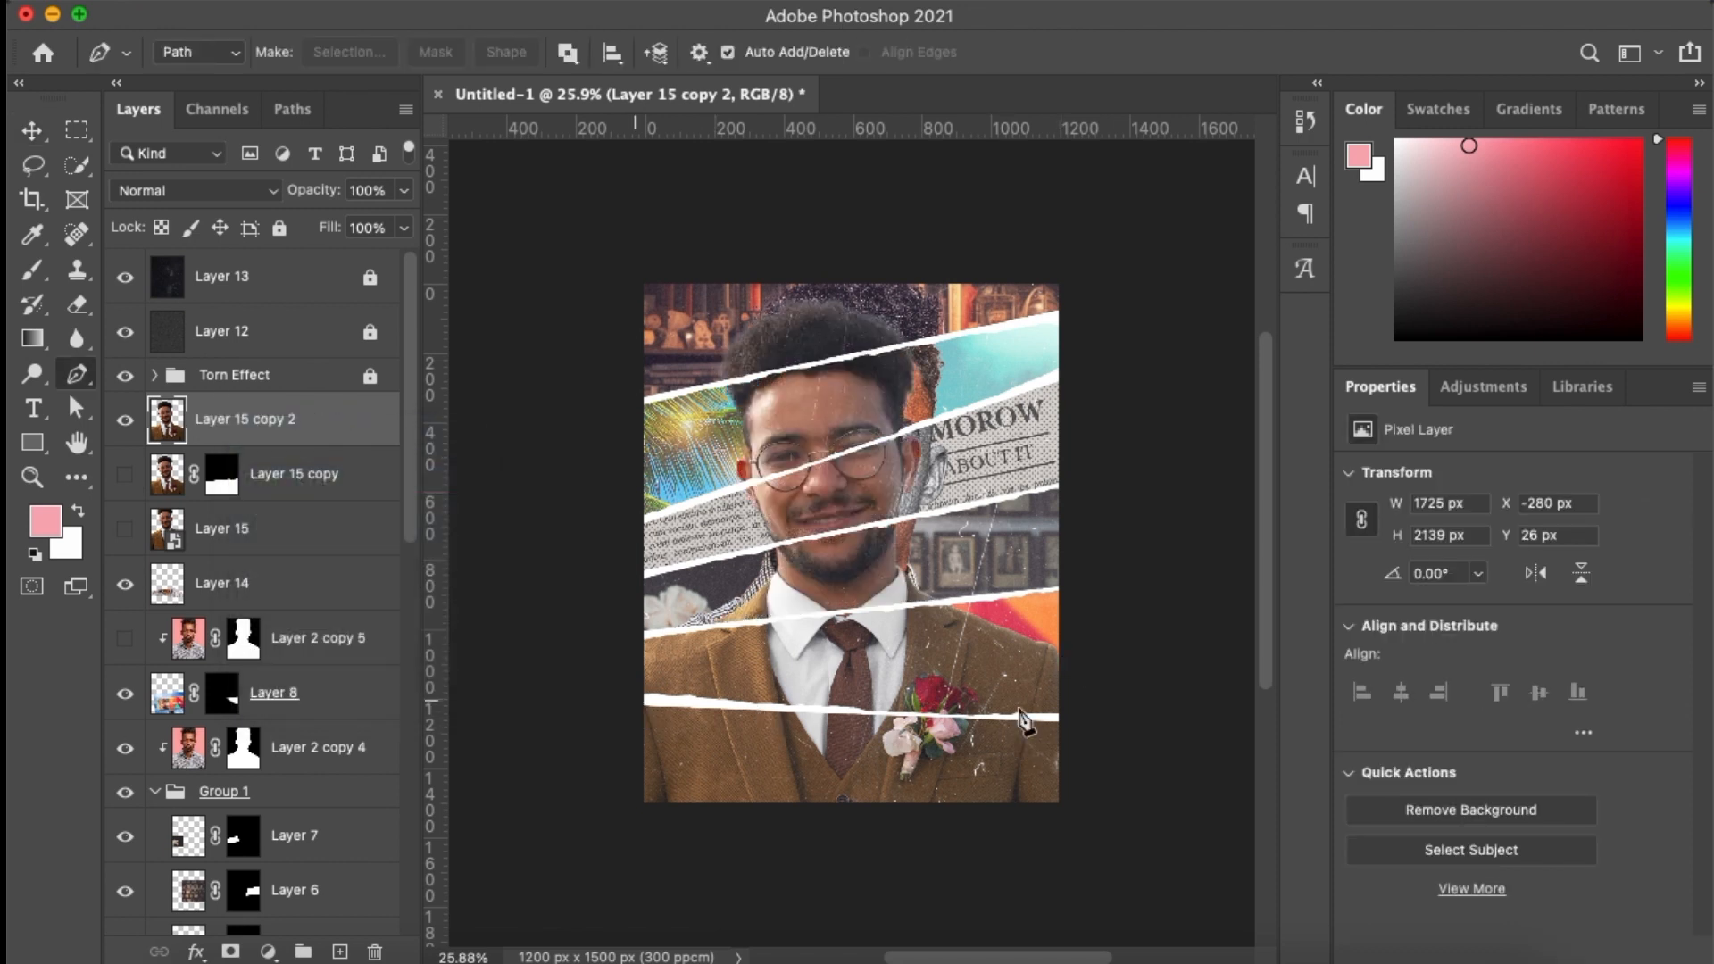
pyautogui.click(1060, 719)
pyautogui.click(1105, 751)
pyautogui.click(1107, 839)
pyautogui.click(614, 867)
pyautogui.click(603, 736)
pyautogui.click(621, 700)
pyautogui.scroll(-2, 774, 679)
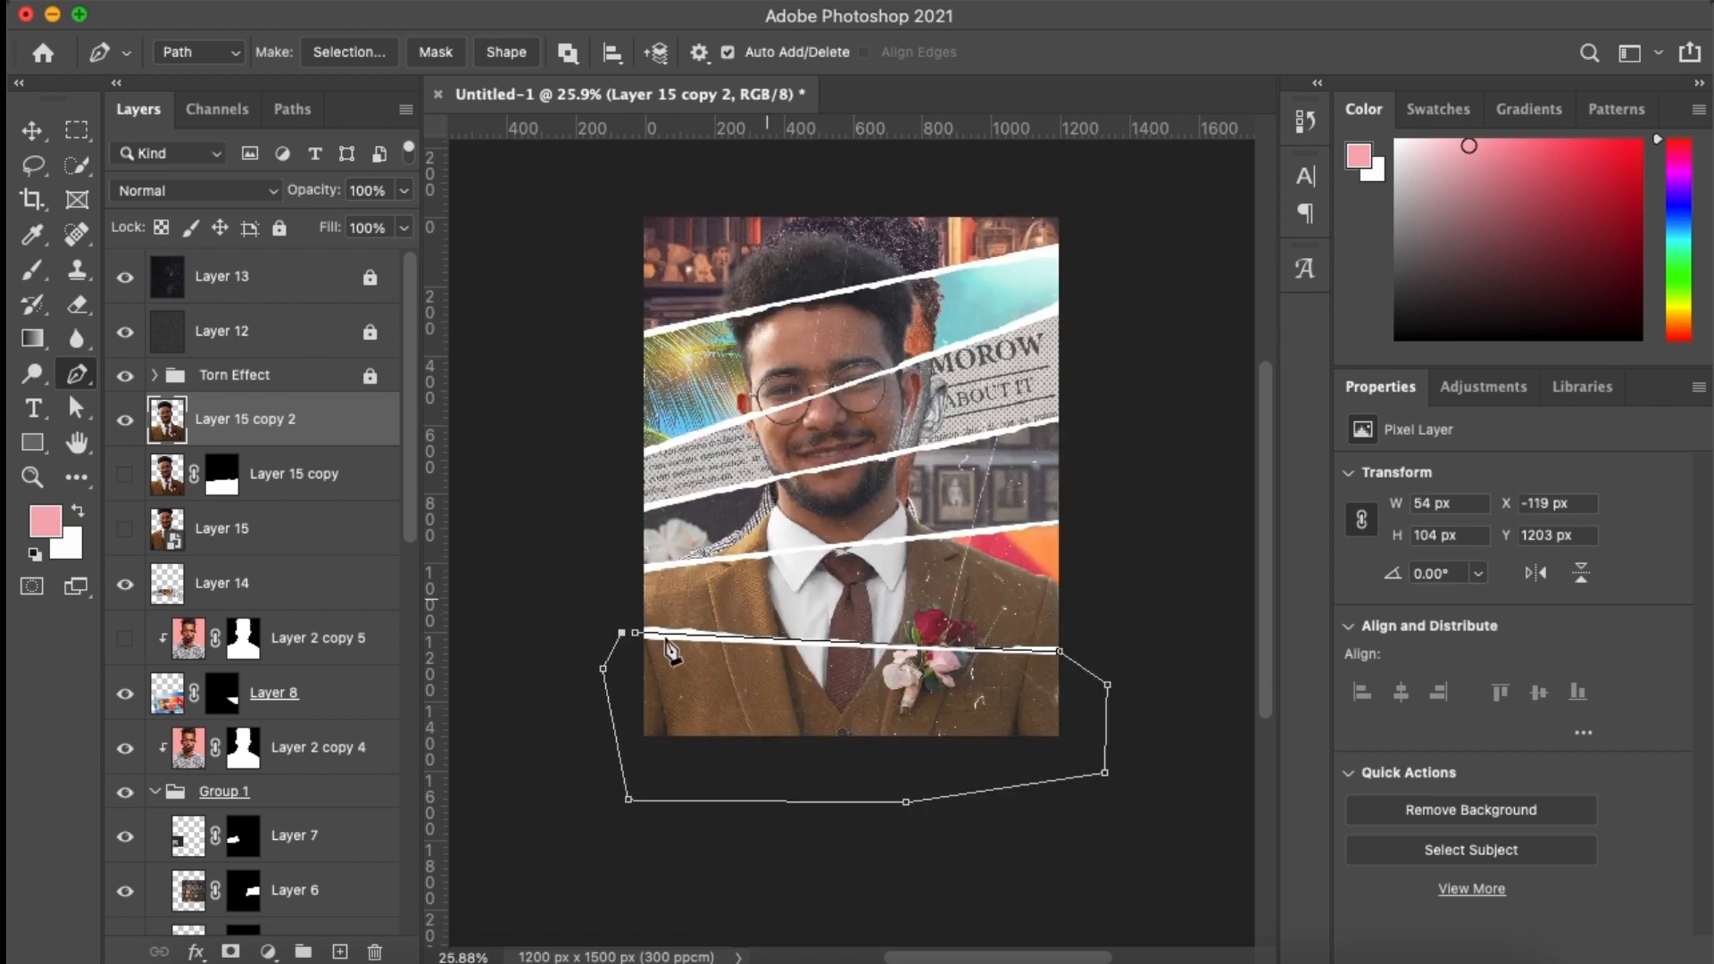
pyautogui.click(635, 633)
# Convert the path below the lowest tear to a selection and add it as a layer mask on Layer 15 copy 2
pyautogui.rightClick(760, 665)
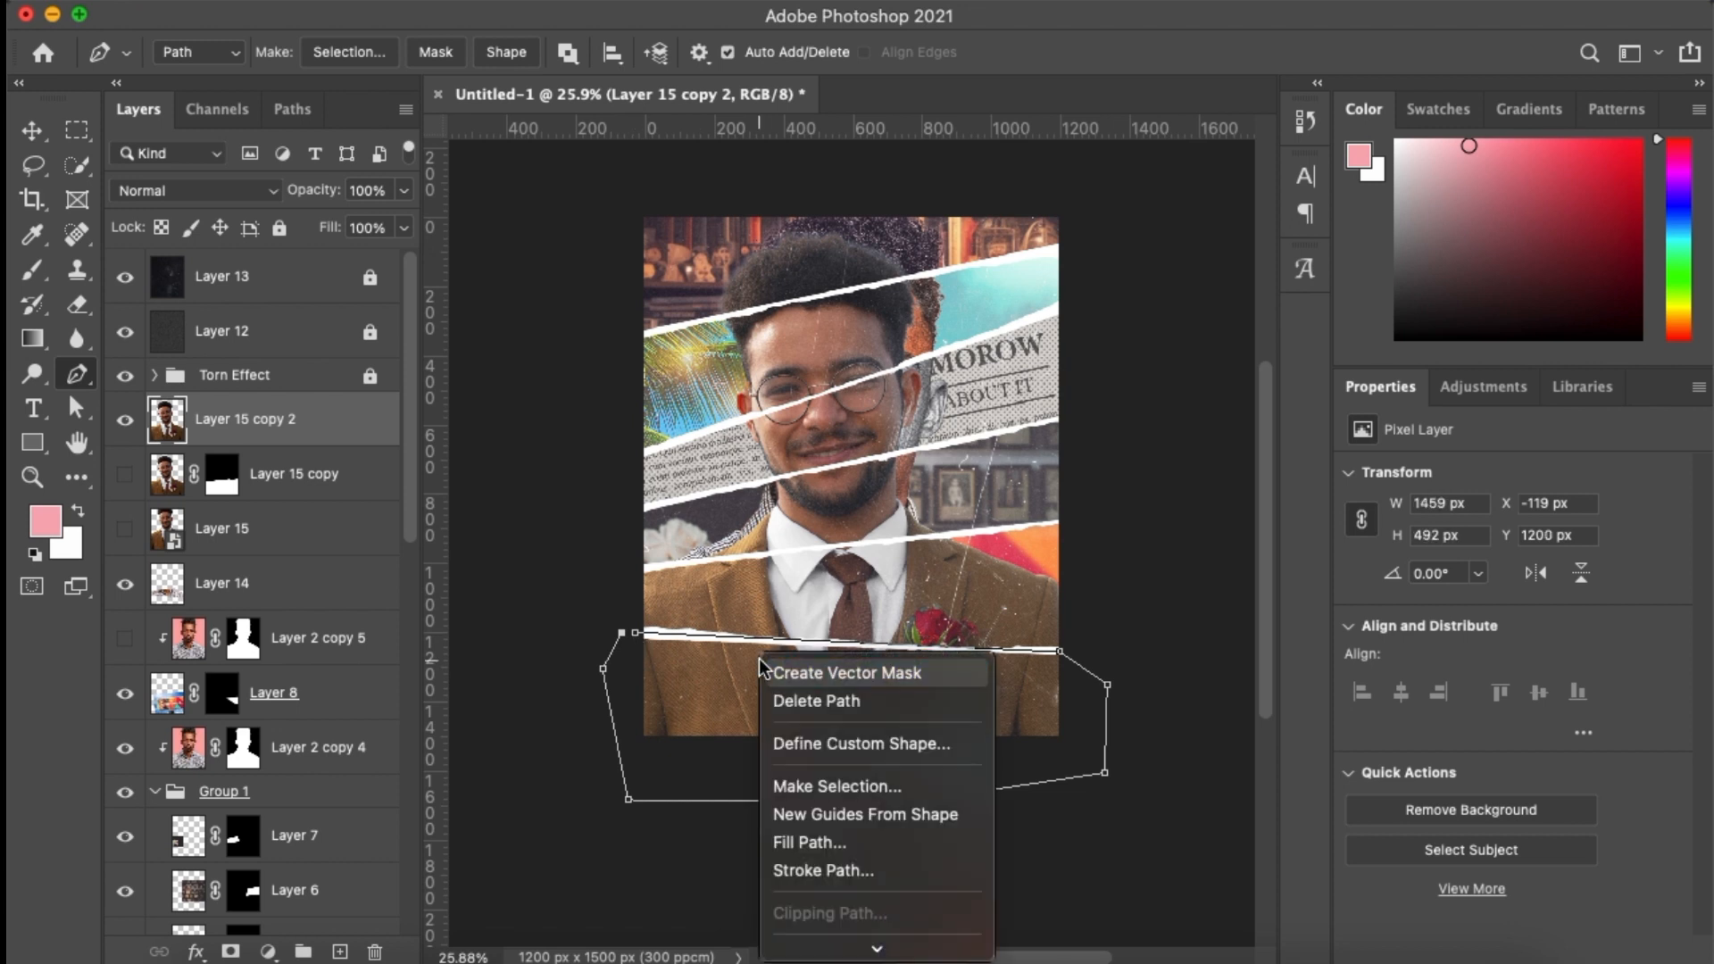
pyautogui.click(785, 783)
pyautogui.press('Return')
pyautogui.click(230, 951)
pyautogui.scroll(1, 897, 769)
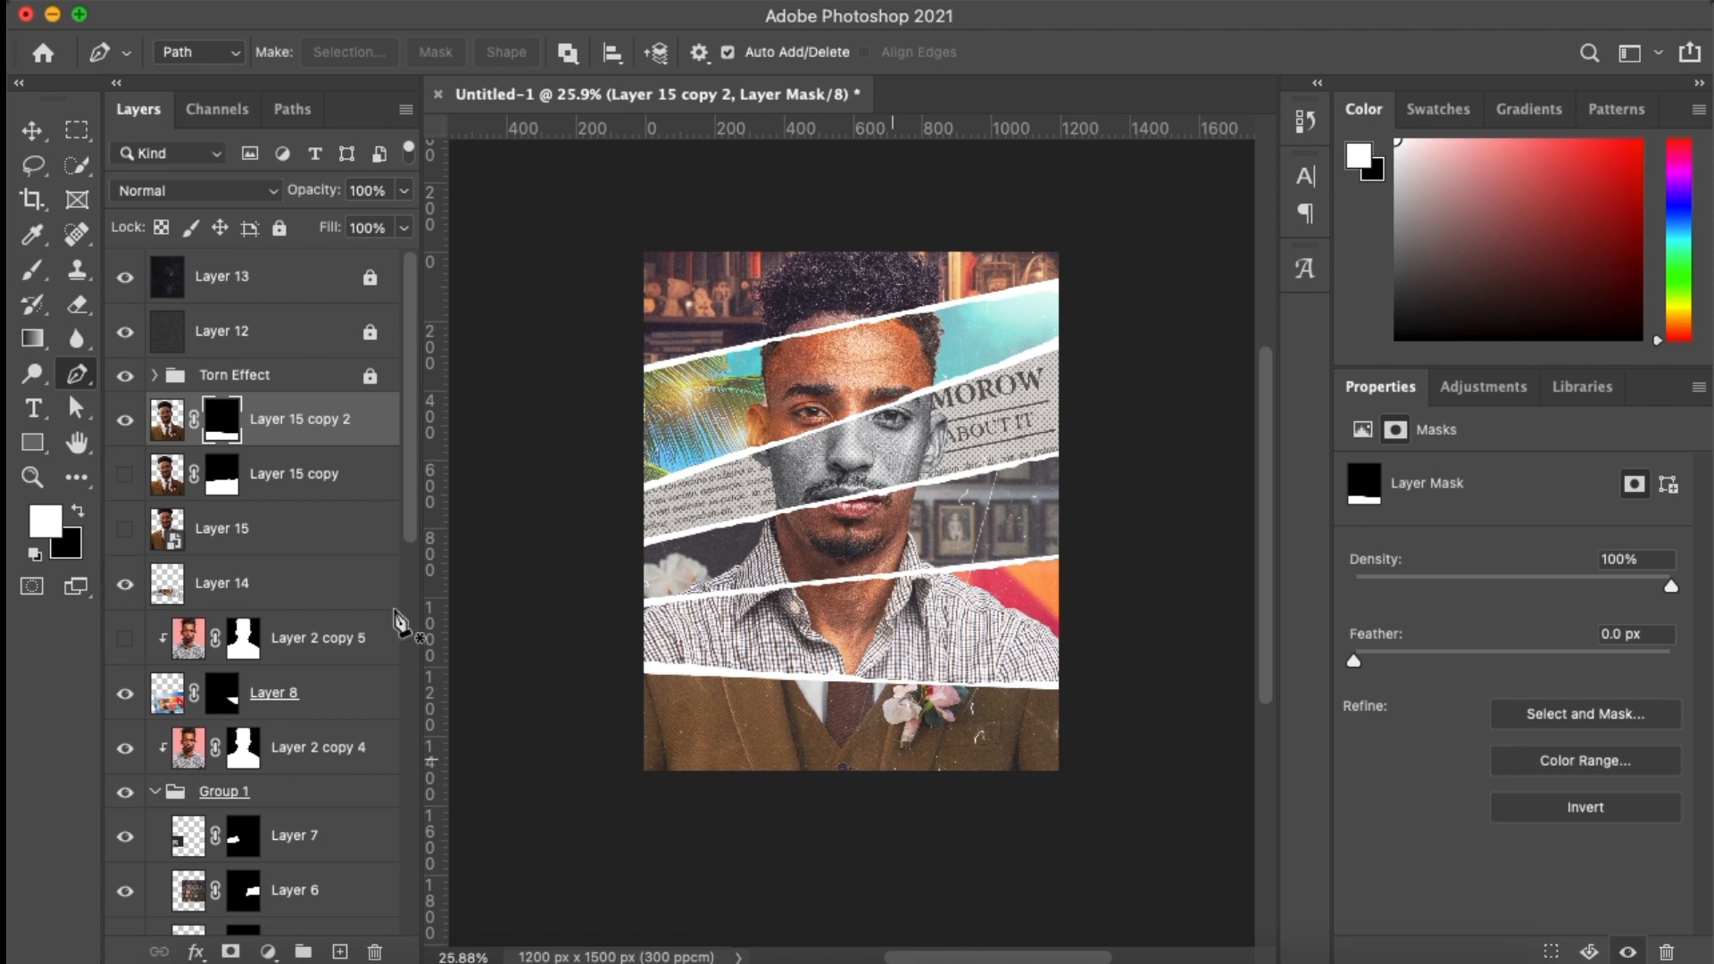
# Show Layer 15 copy and convert the image of Layer 15 copy 2 to black and white with the Camera Raw filter
pyautogui.click(125, 474)
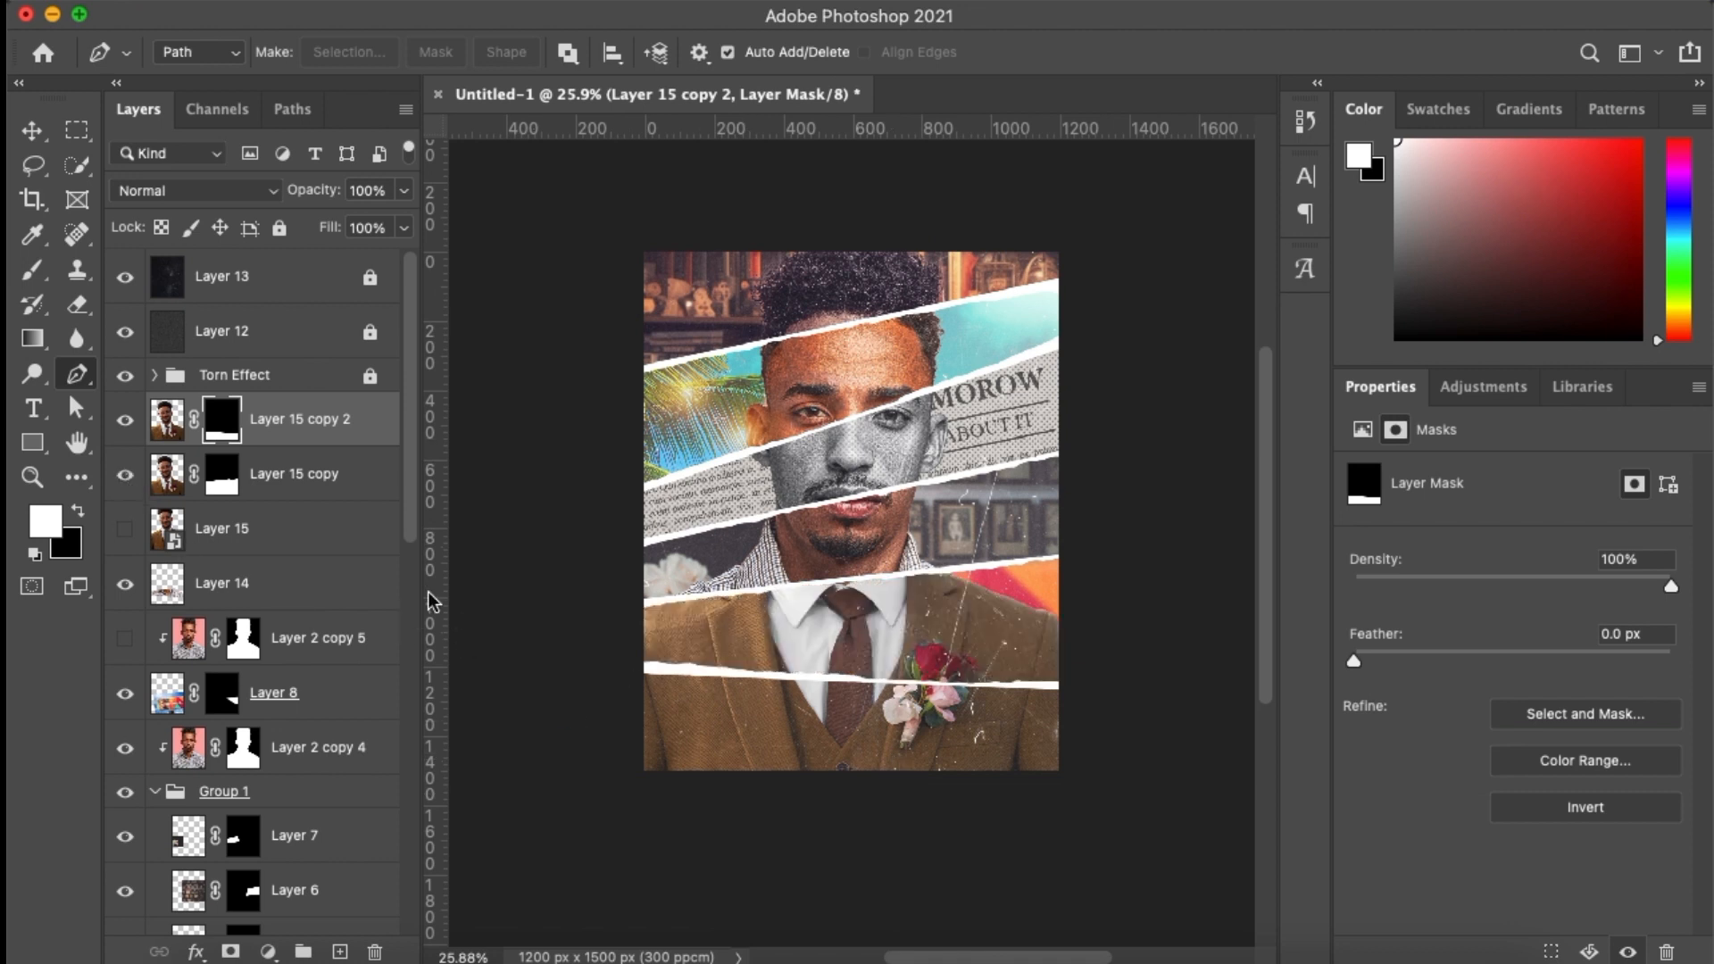
pyautogui.press('v')
pyautogui.press('super+2')
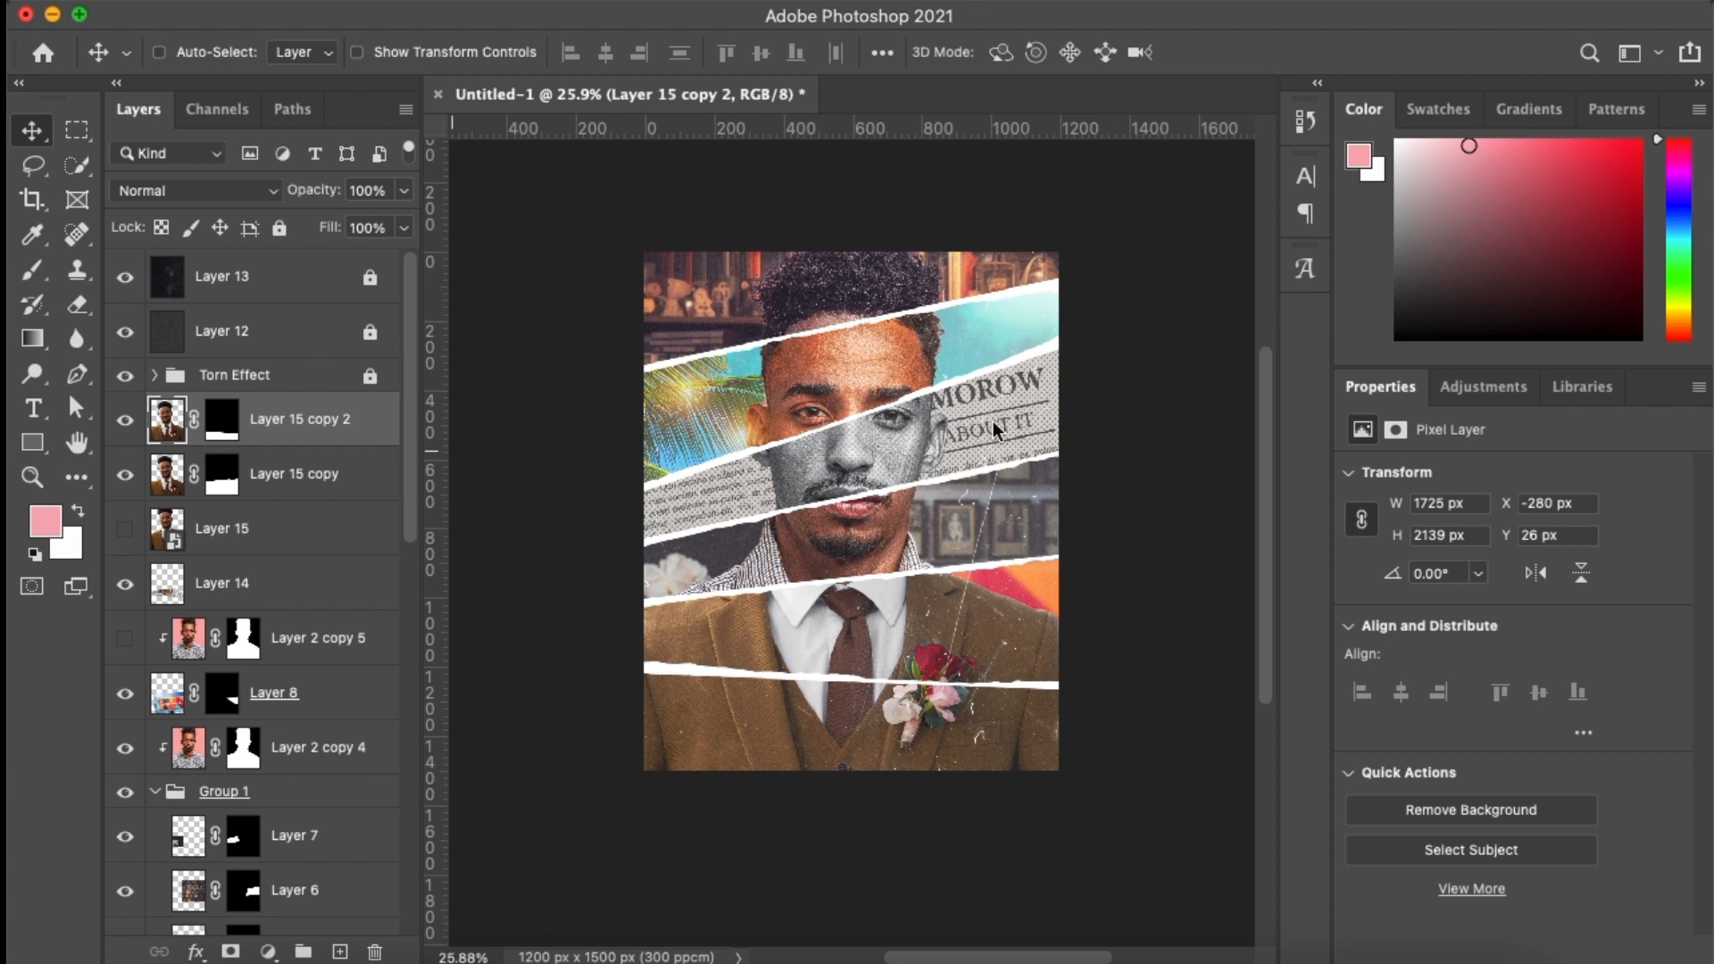
pyautogui.press('super+shift+a')
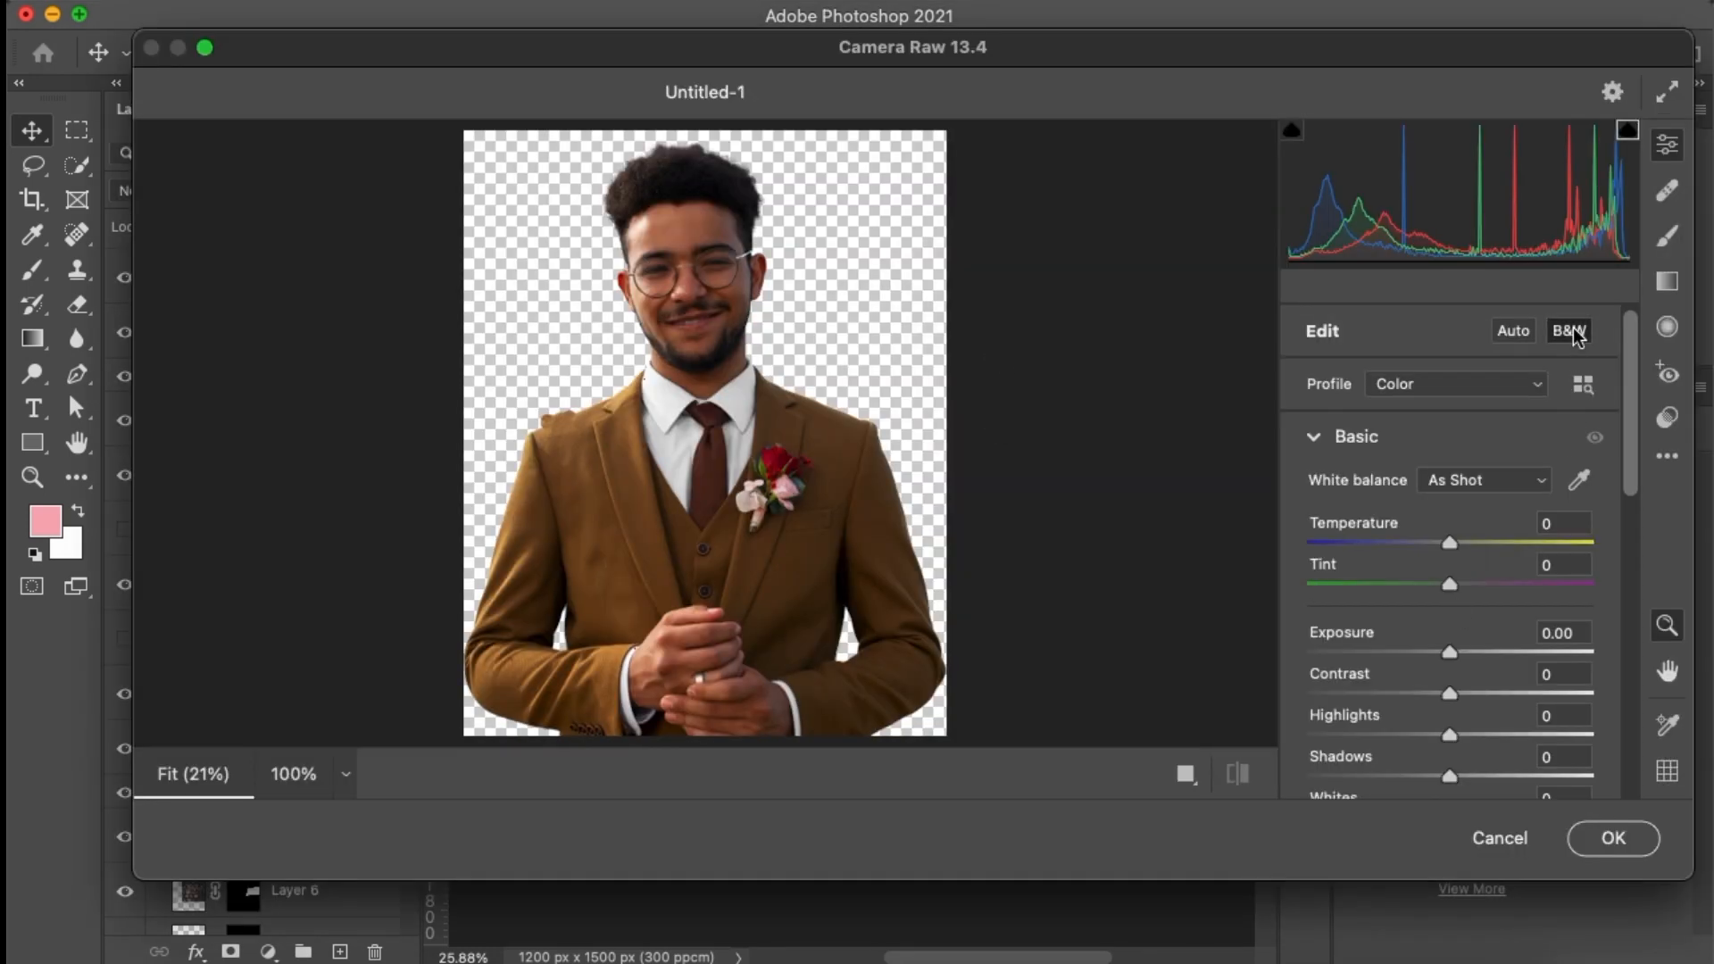
pyautogui.click(1569, 331)
pyautogui.click(1598, 841)
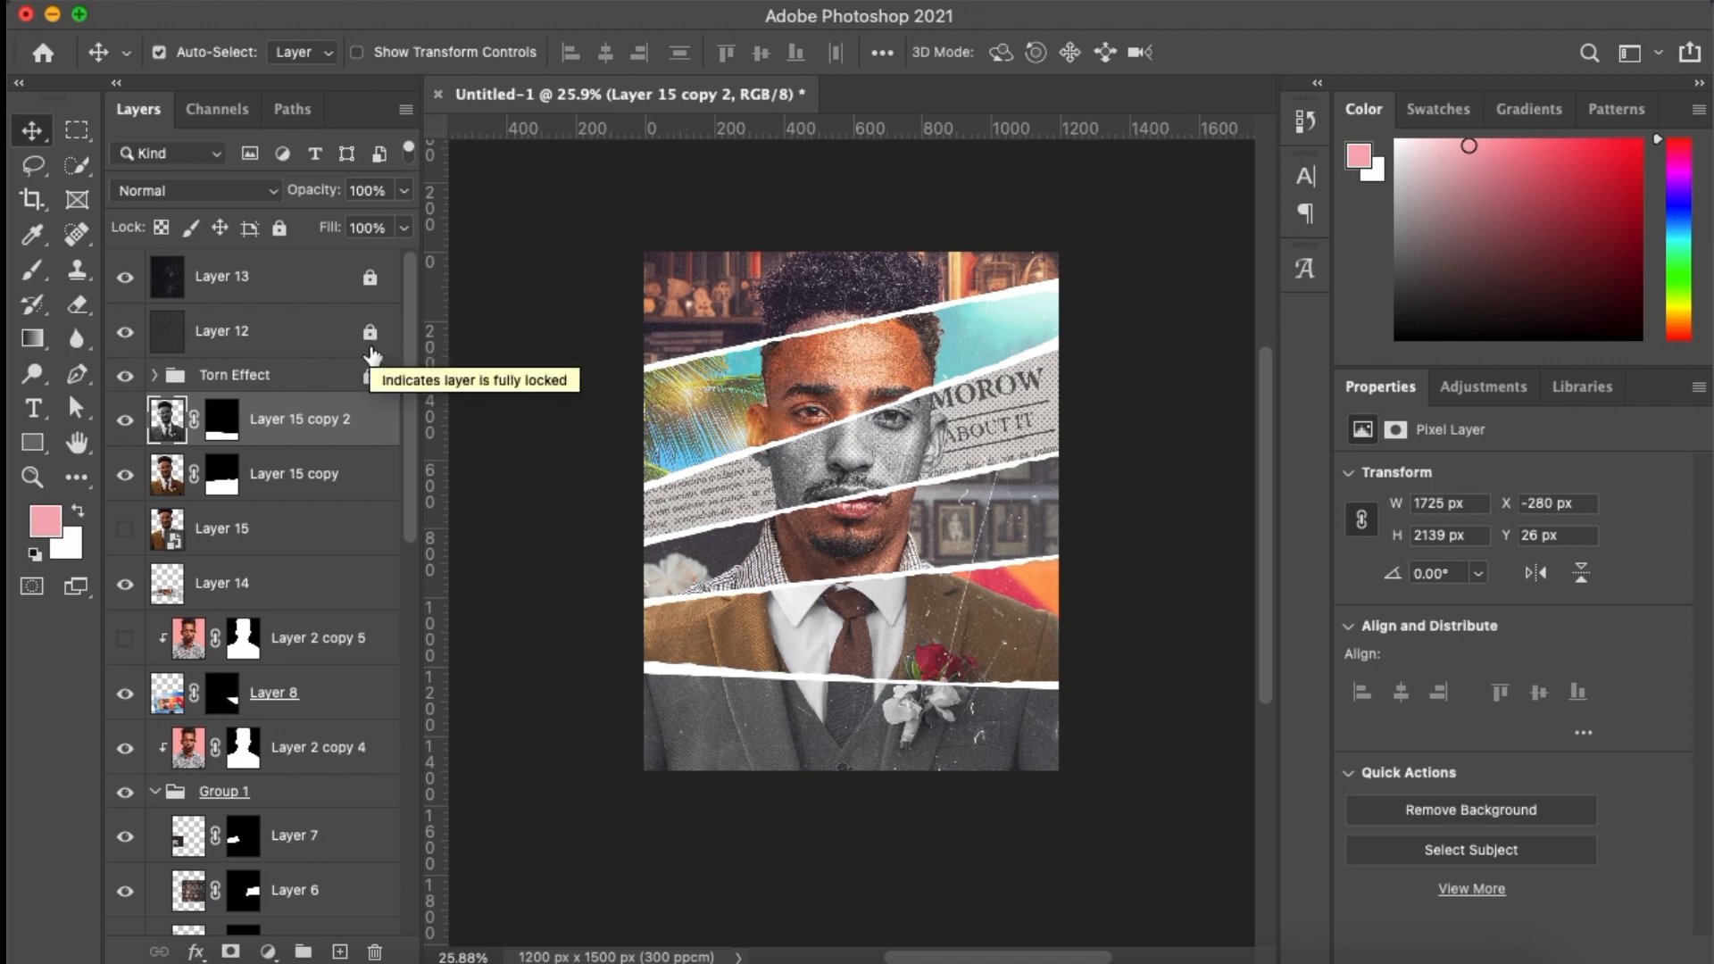
# Copy brown.jpg from the Thriller Poster folder in Finder and paste it into the Photoshop poster above the Torn Effect group
pyautogui.hotkey('ctrl', 'Right')
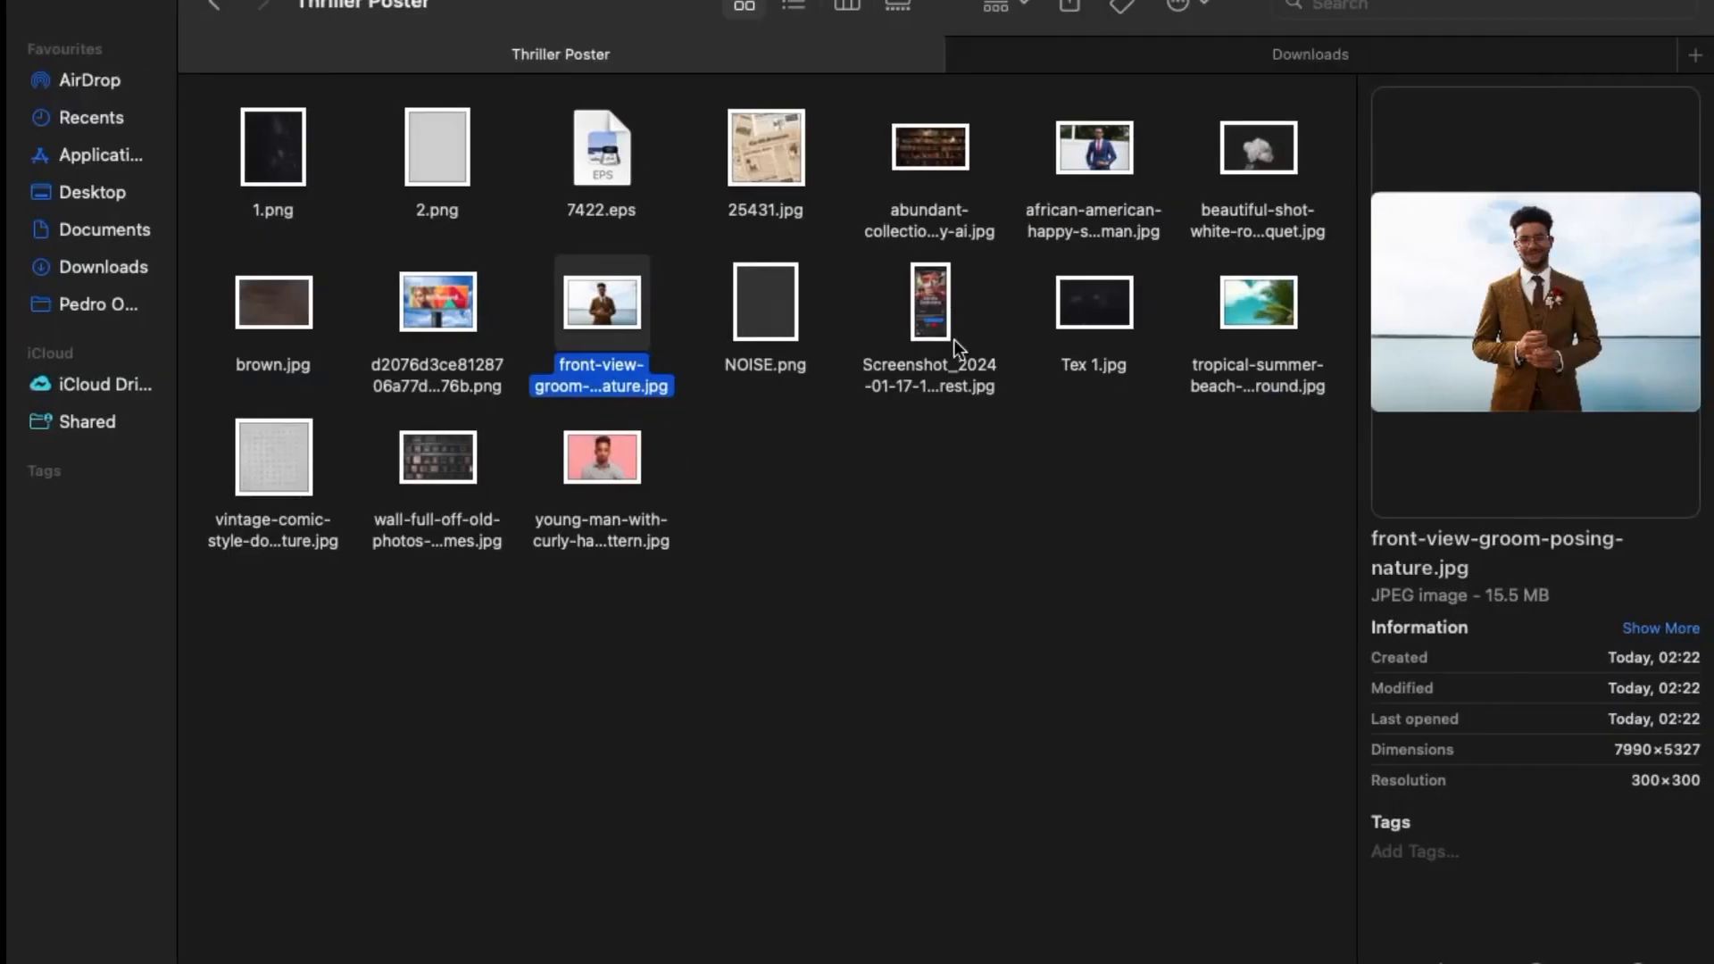
pyautogui.click(277, 301)
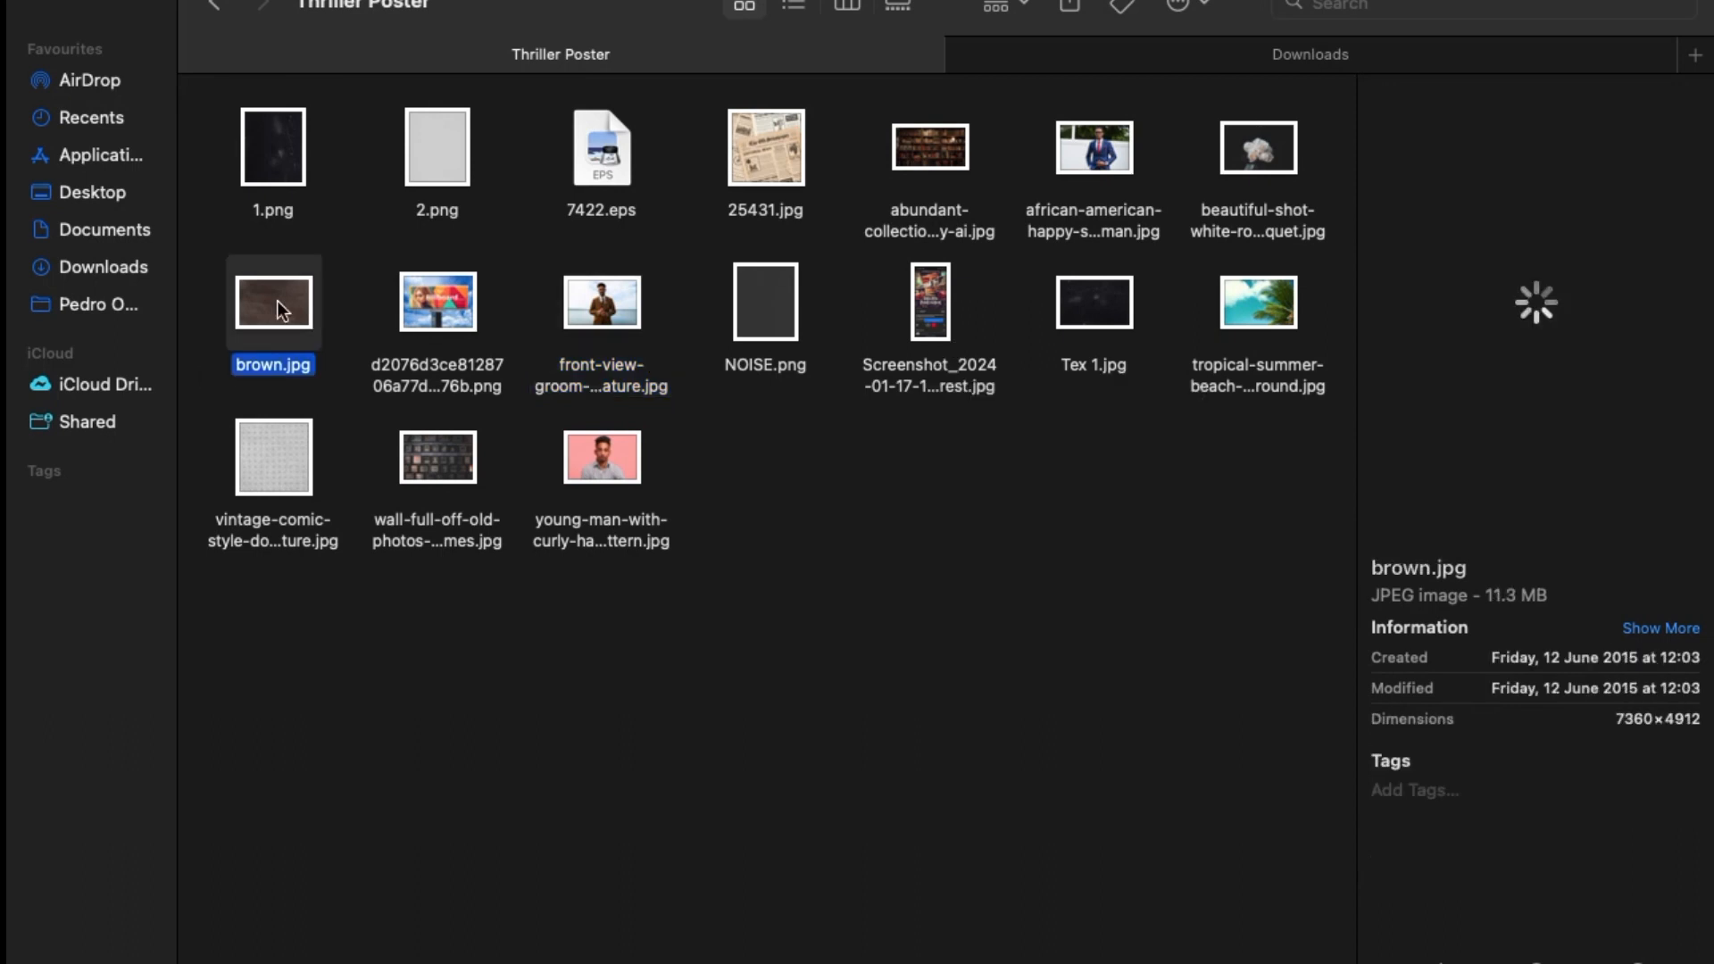
pyautogui.hotkey('ctrl', 'Left')
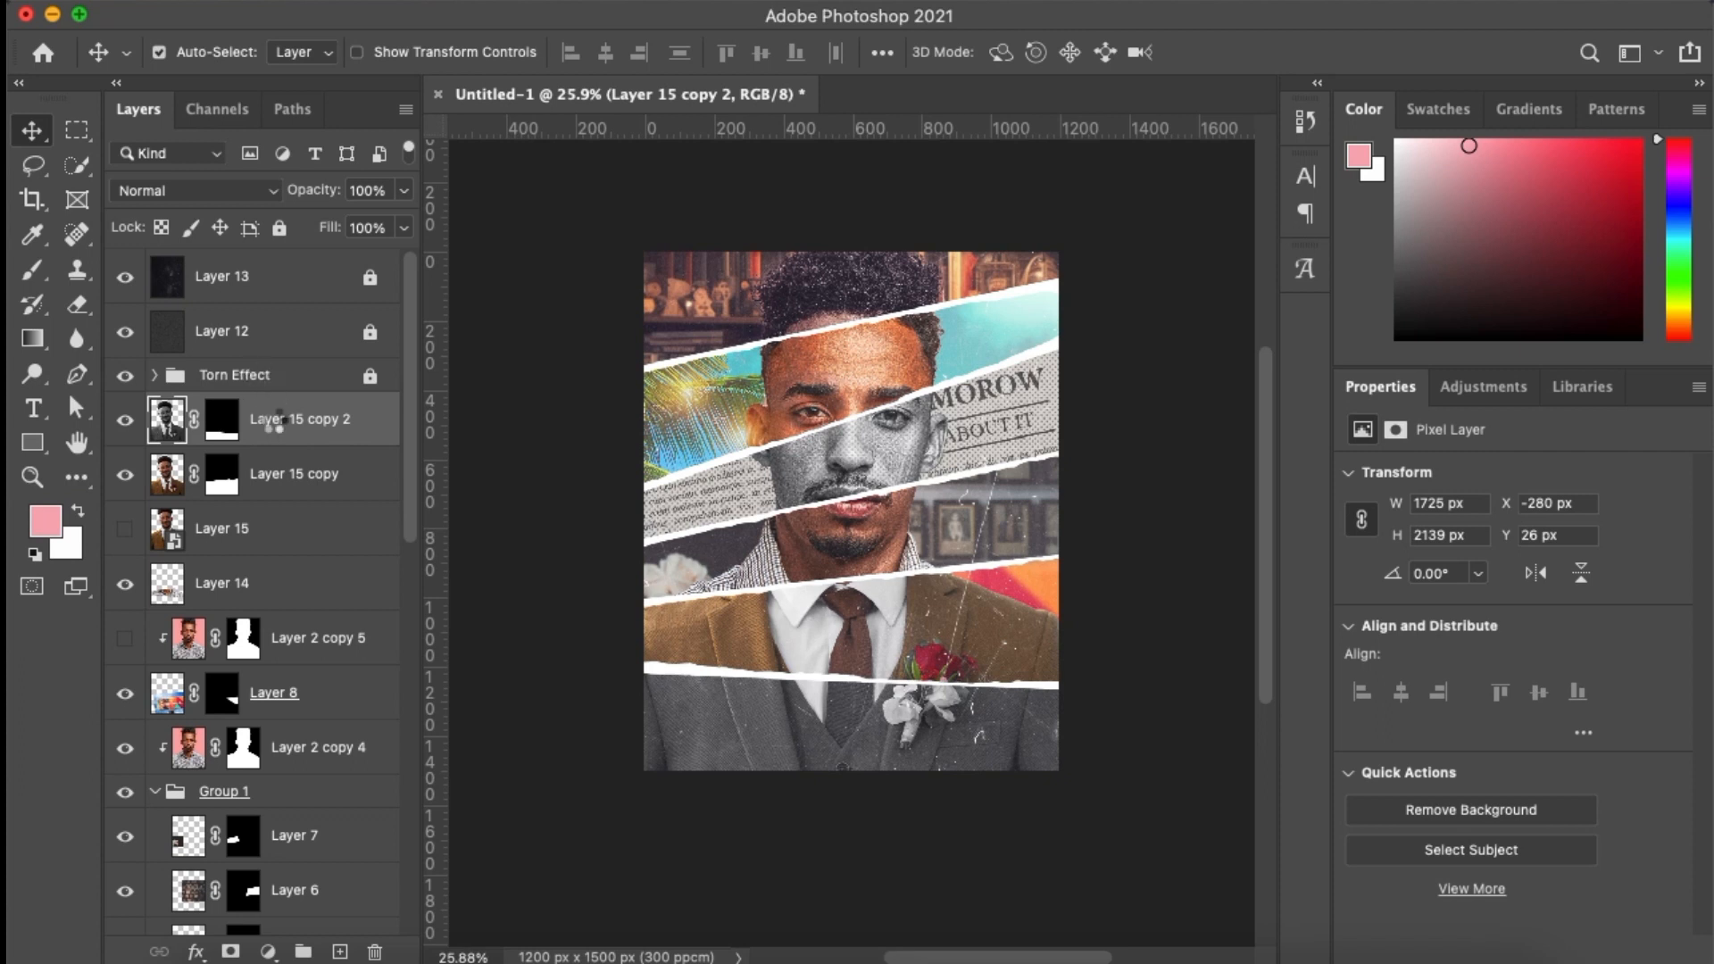
pyautogui.hotkey('alt', '.')
pyautogui.click(253, 382)
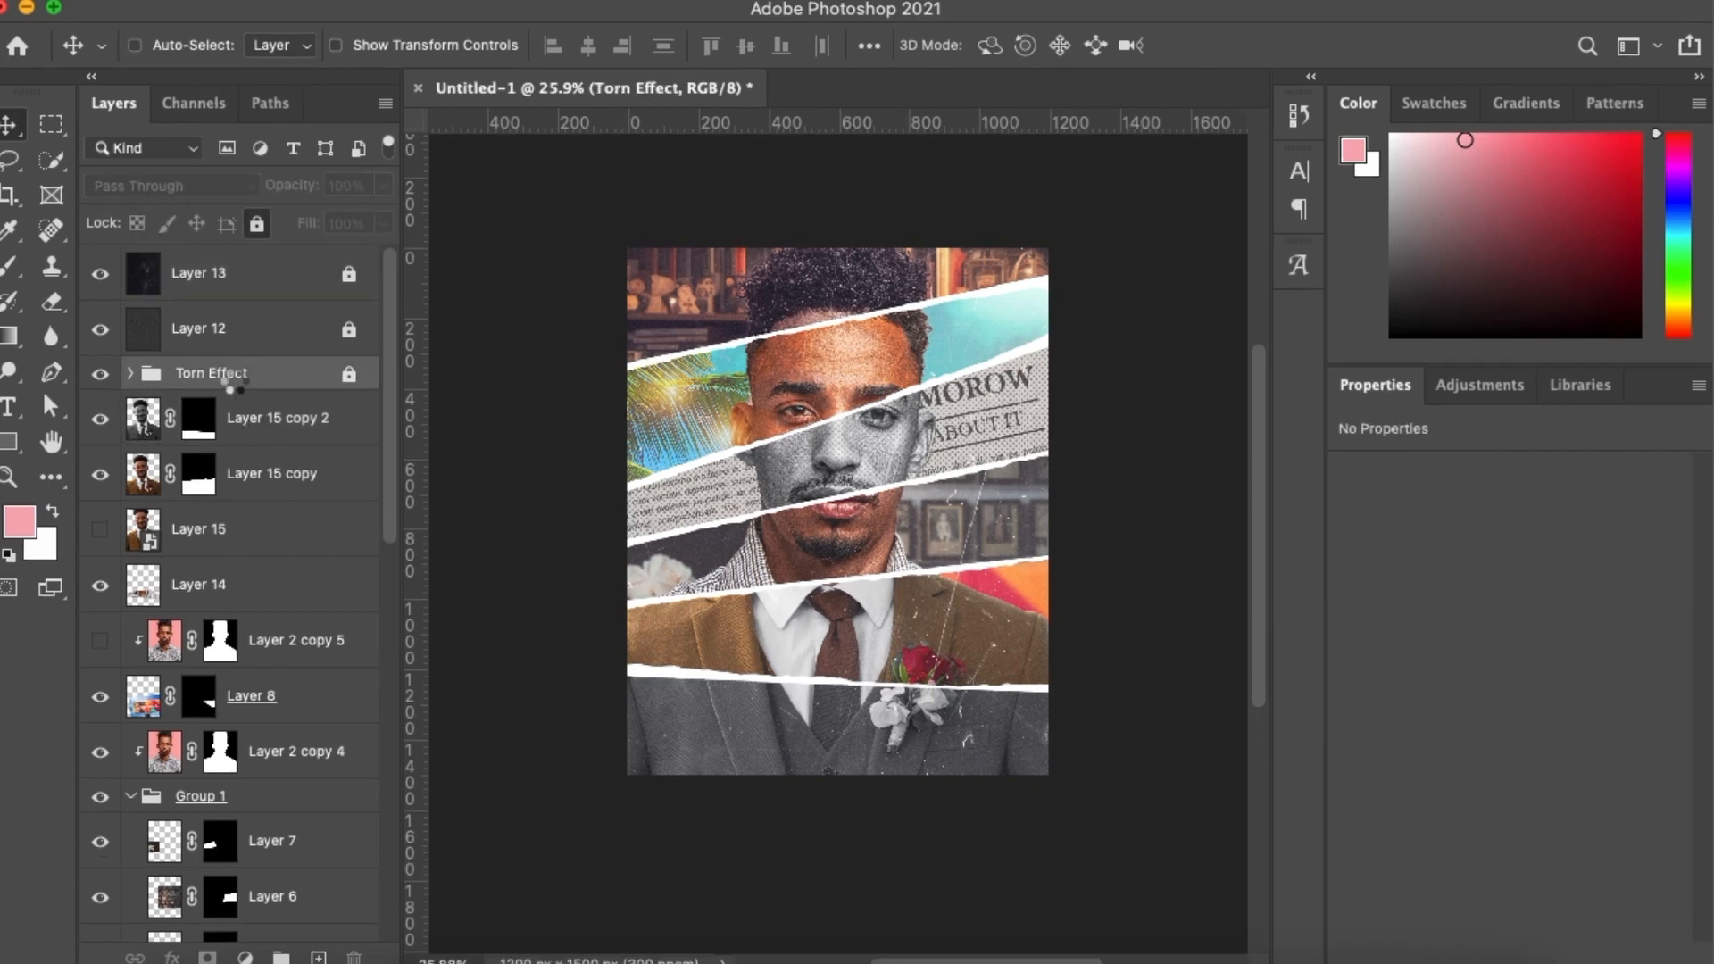
pyautogui.press('super+v')
# Scale the pasted brown texture to 2418 x 1614 px with its upper-left corner at X 0, Y 0
pyautogui.press('super+t')
pyautogui.scroll(-2, 917, 462)
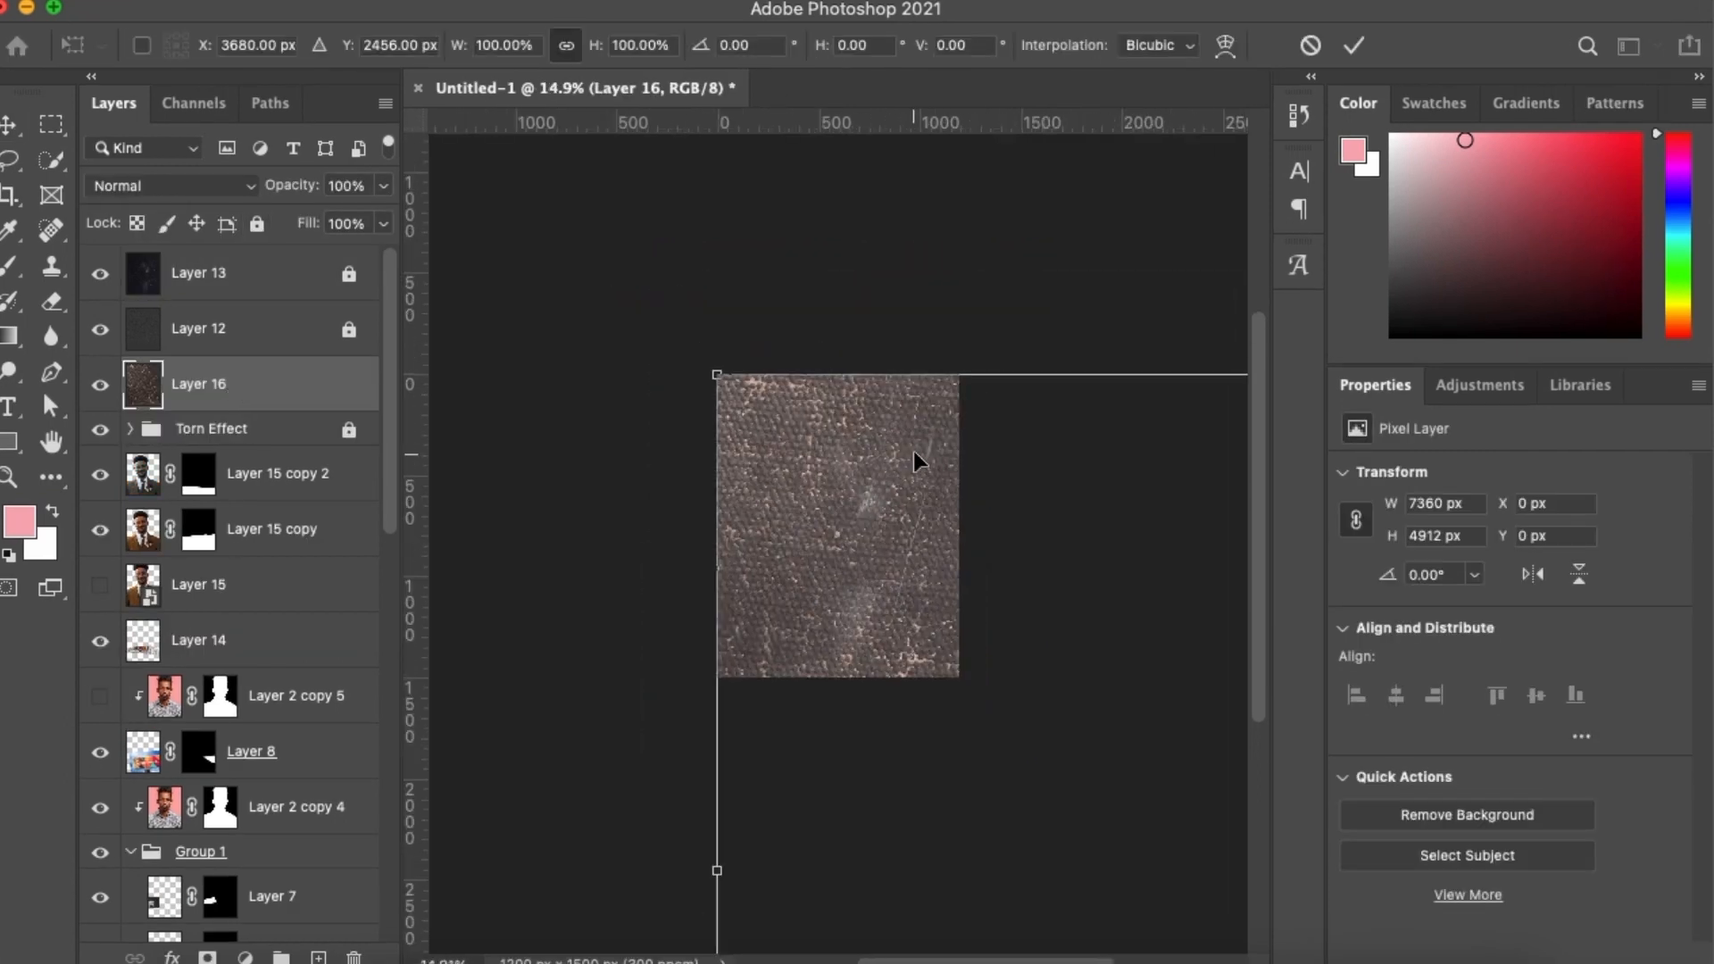
pyautogui.scroll(-6, 917, 461)
pyautogui.moveTo(916, 699); pyautogui.dragTo(712, 597)
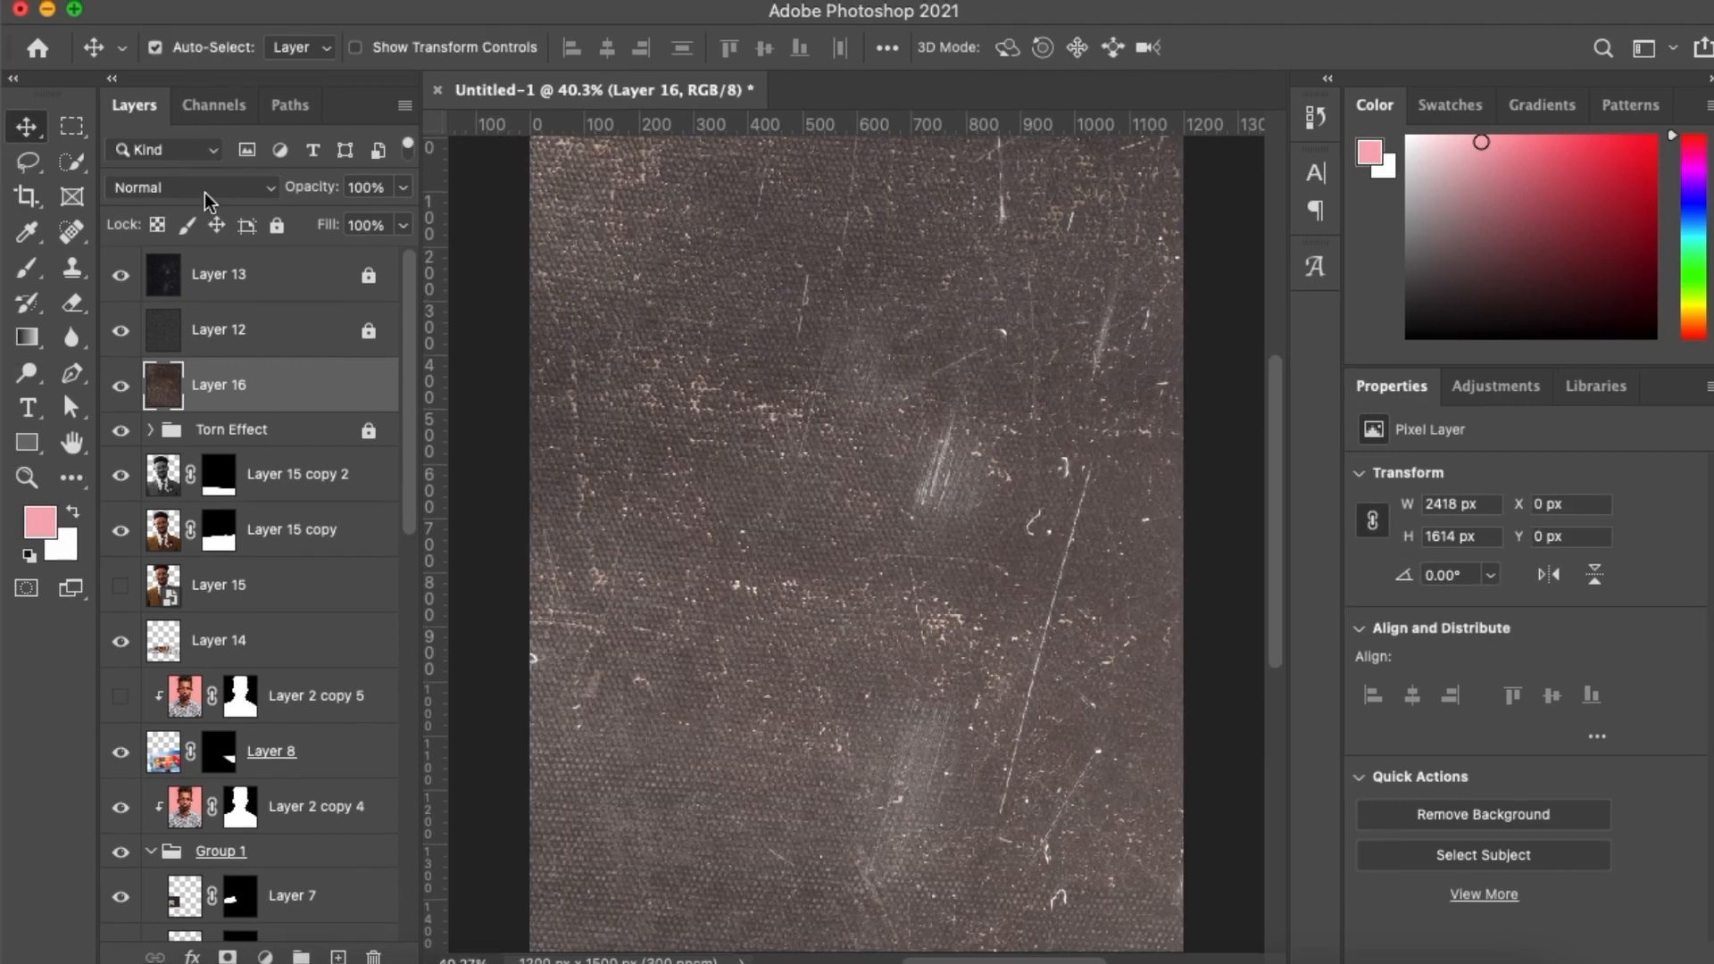
# Set the brown texture on Layer 16 to the Soft Light blend mode and lock the layer
pyautogui.click(186, 186)
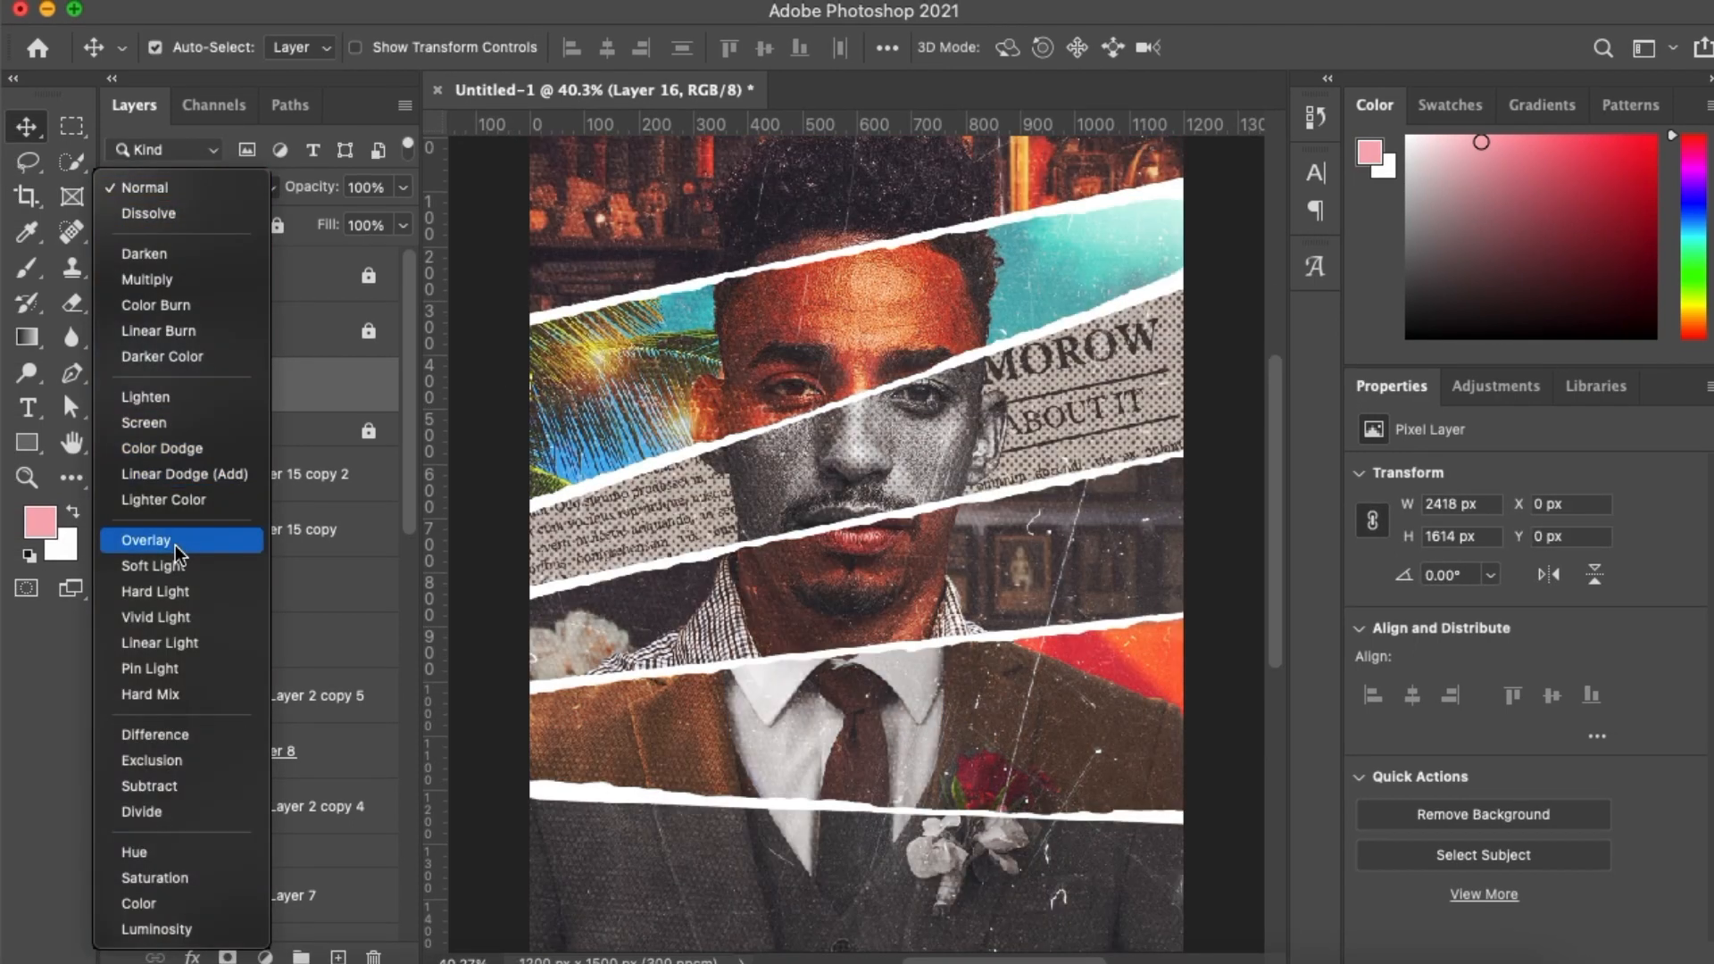
pyautogui.click(175, 567)
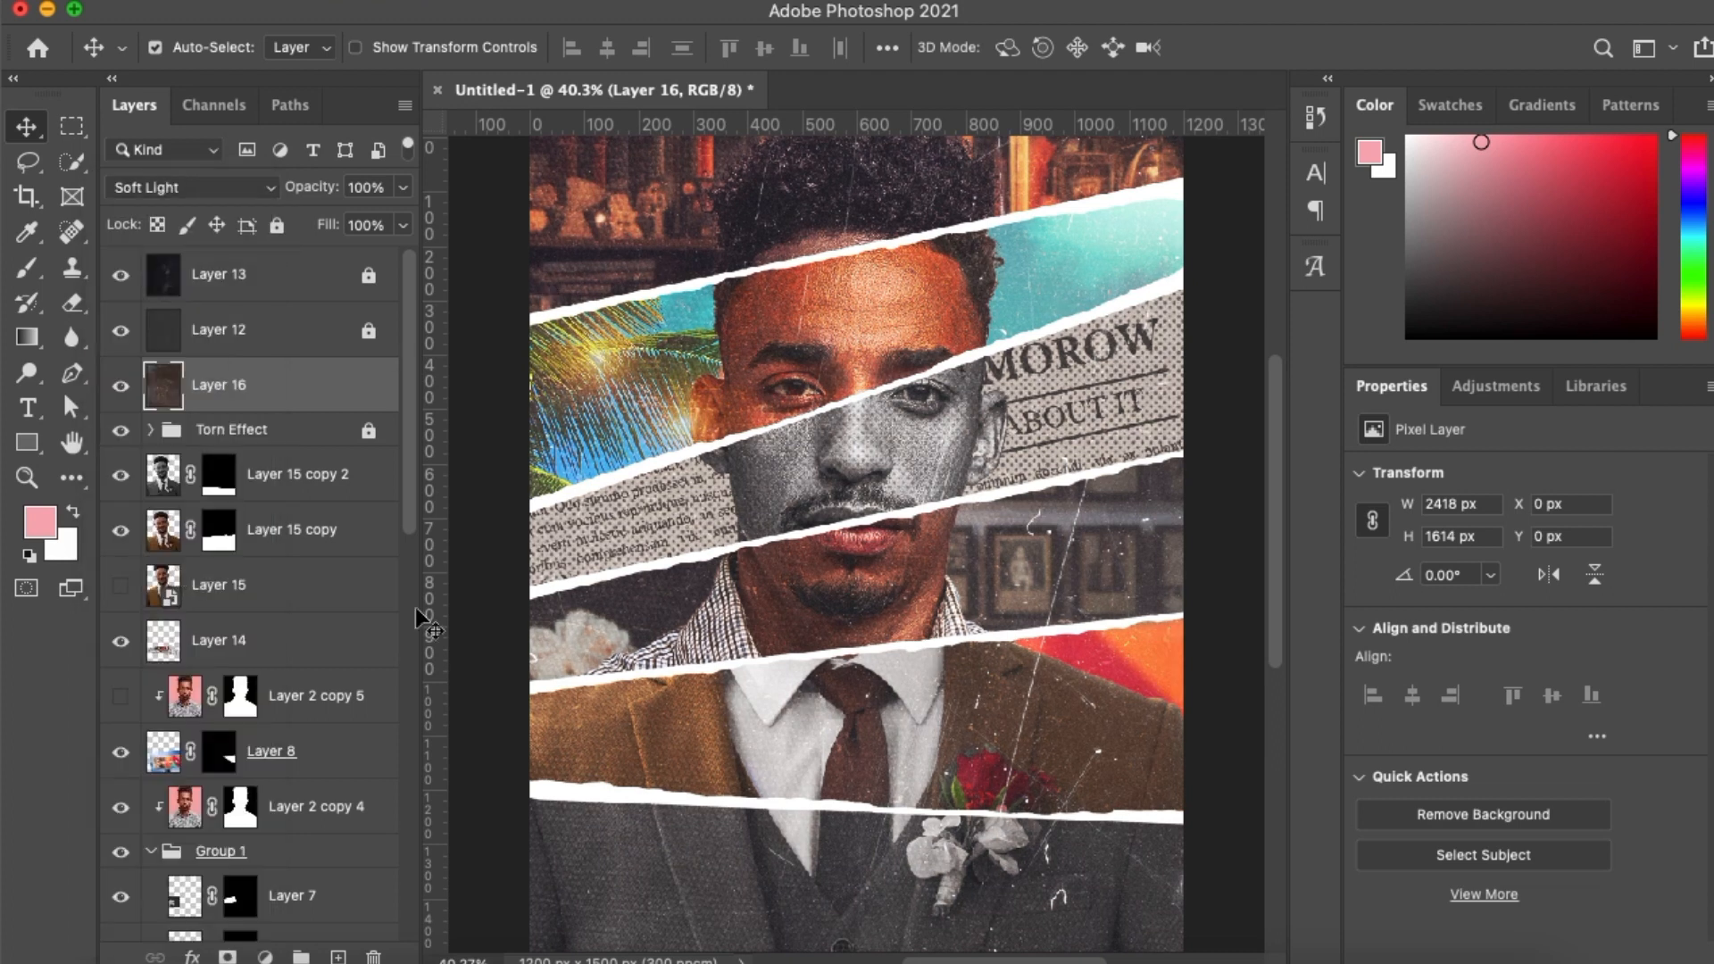
pyautogui.click(118, 397)
pyautogui.click(118, 397)
pyautogui.press('super+slash')
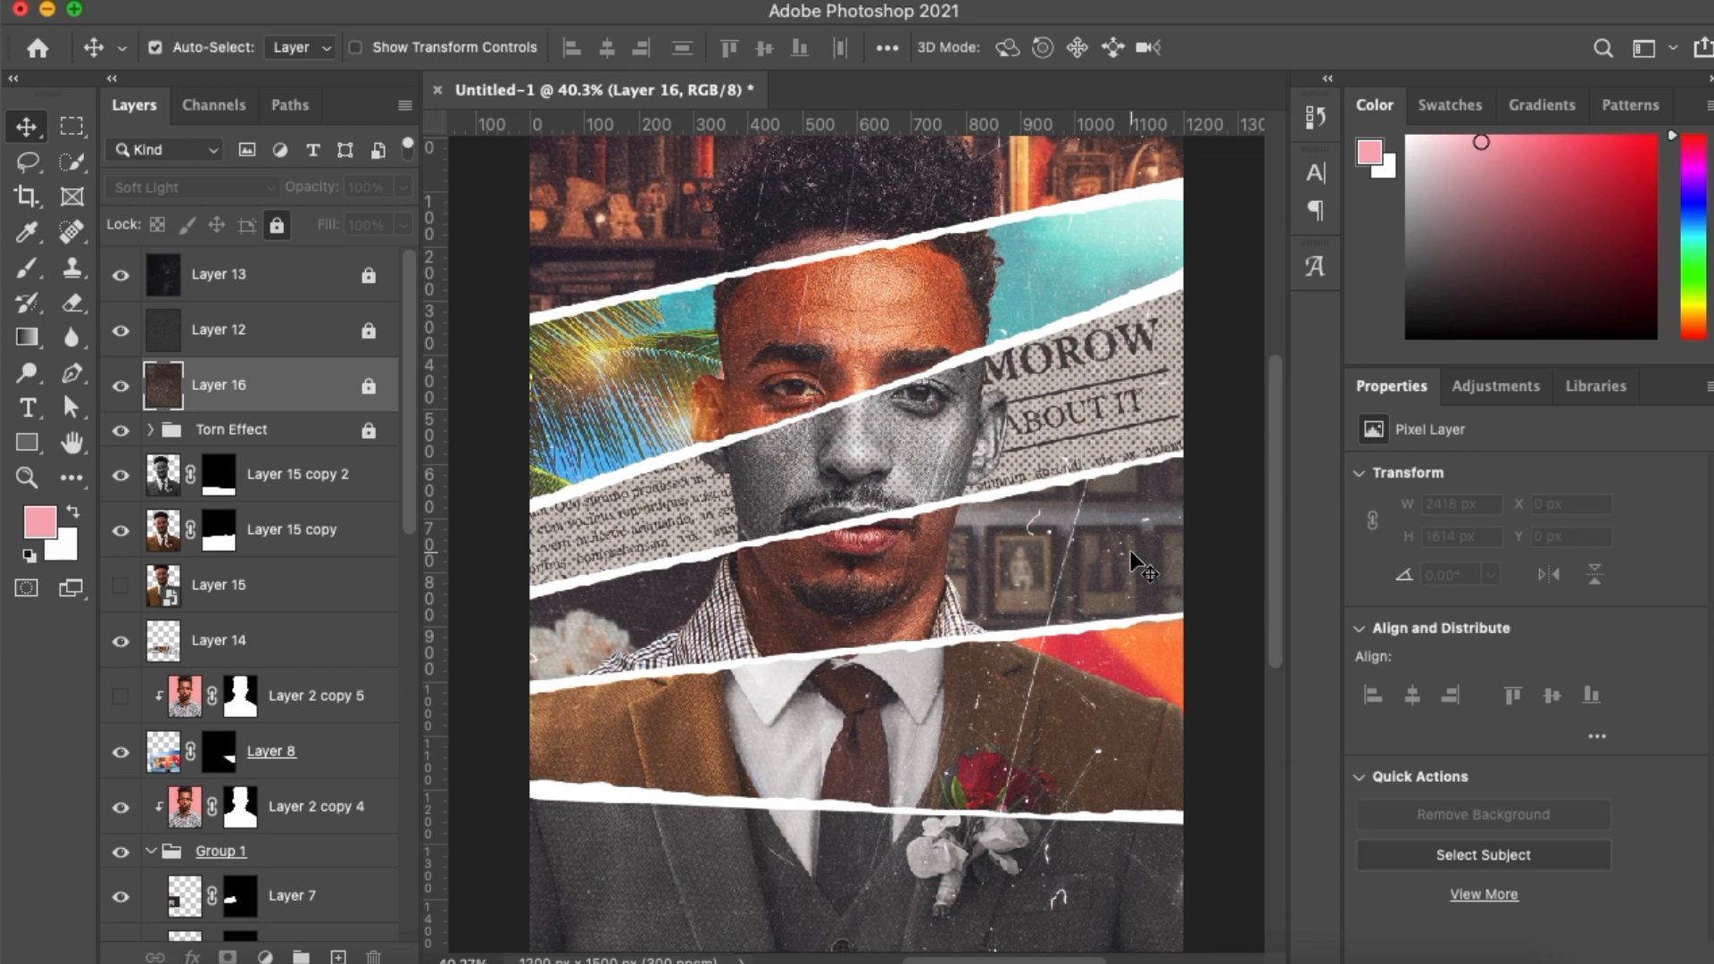
pyautogui.scroll(-2, 822, 703)
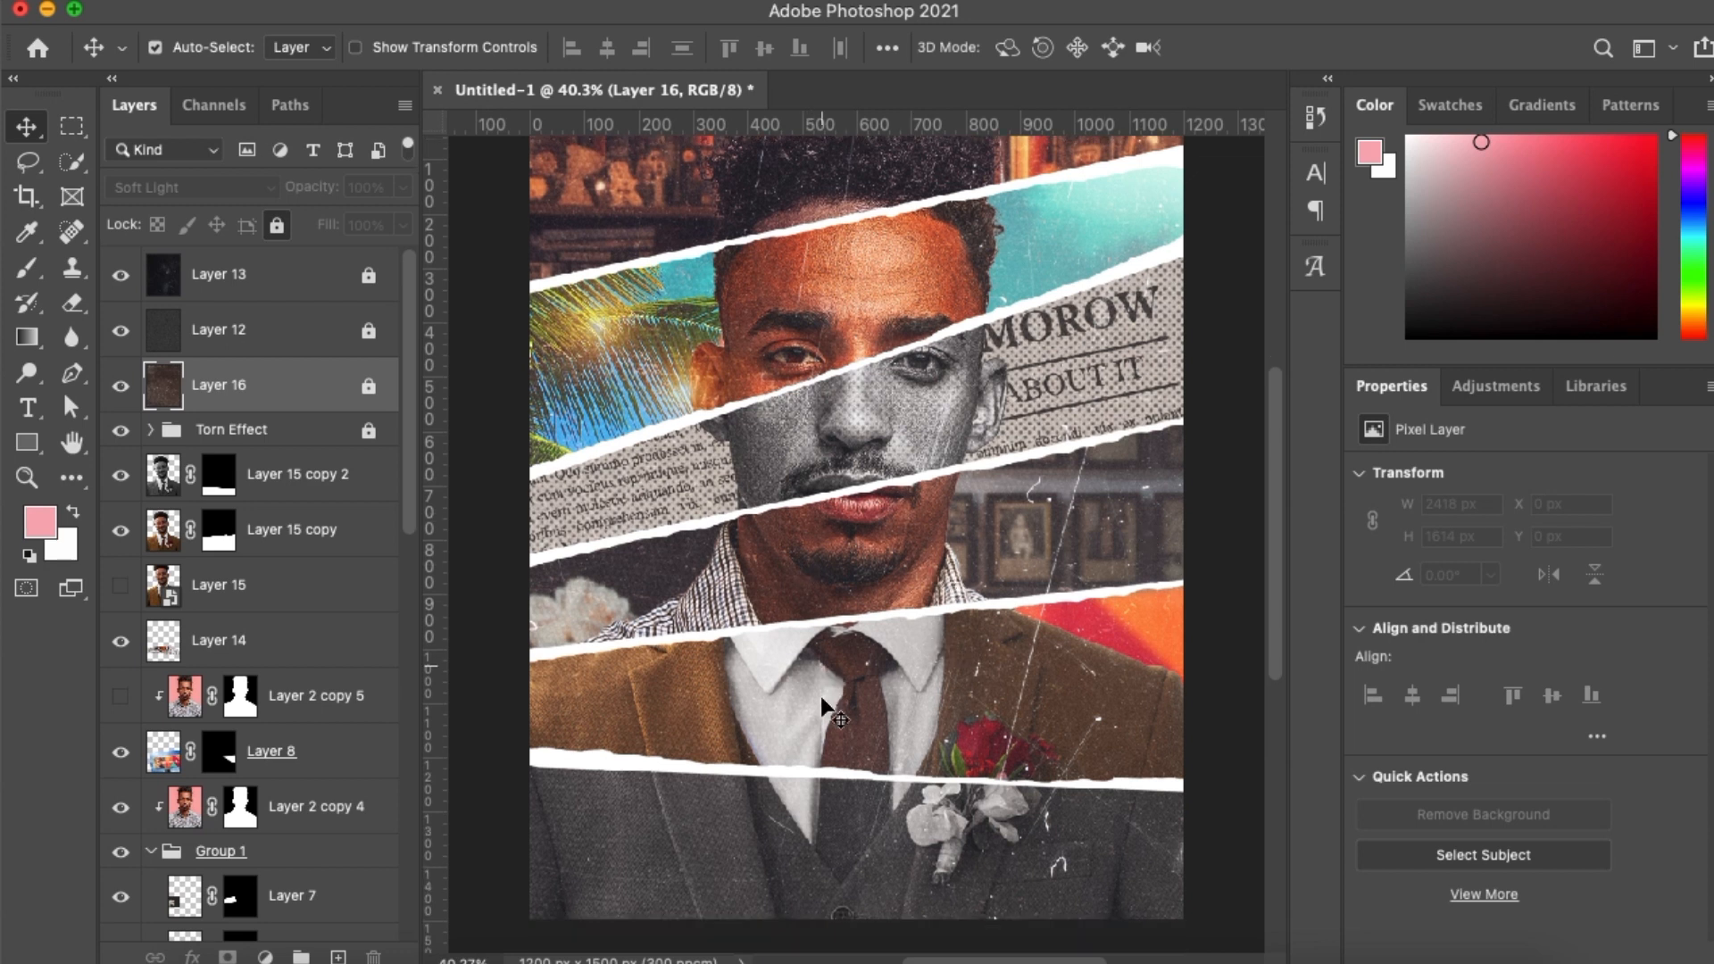
pyautogui.scroll(-1, 822, 704)
pyautogui.scroll(2, 822, 705)
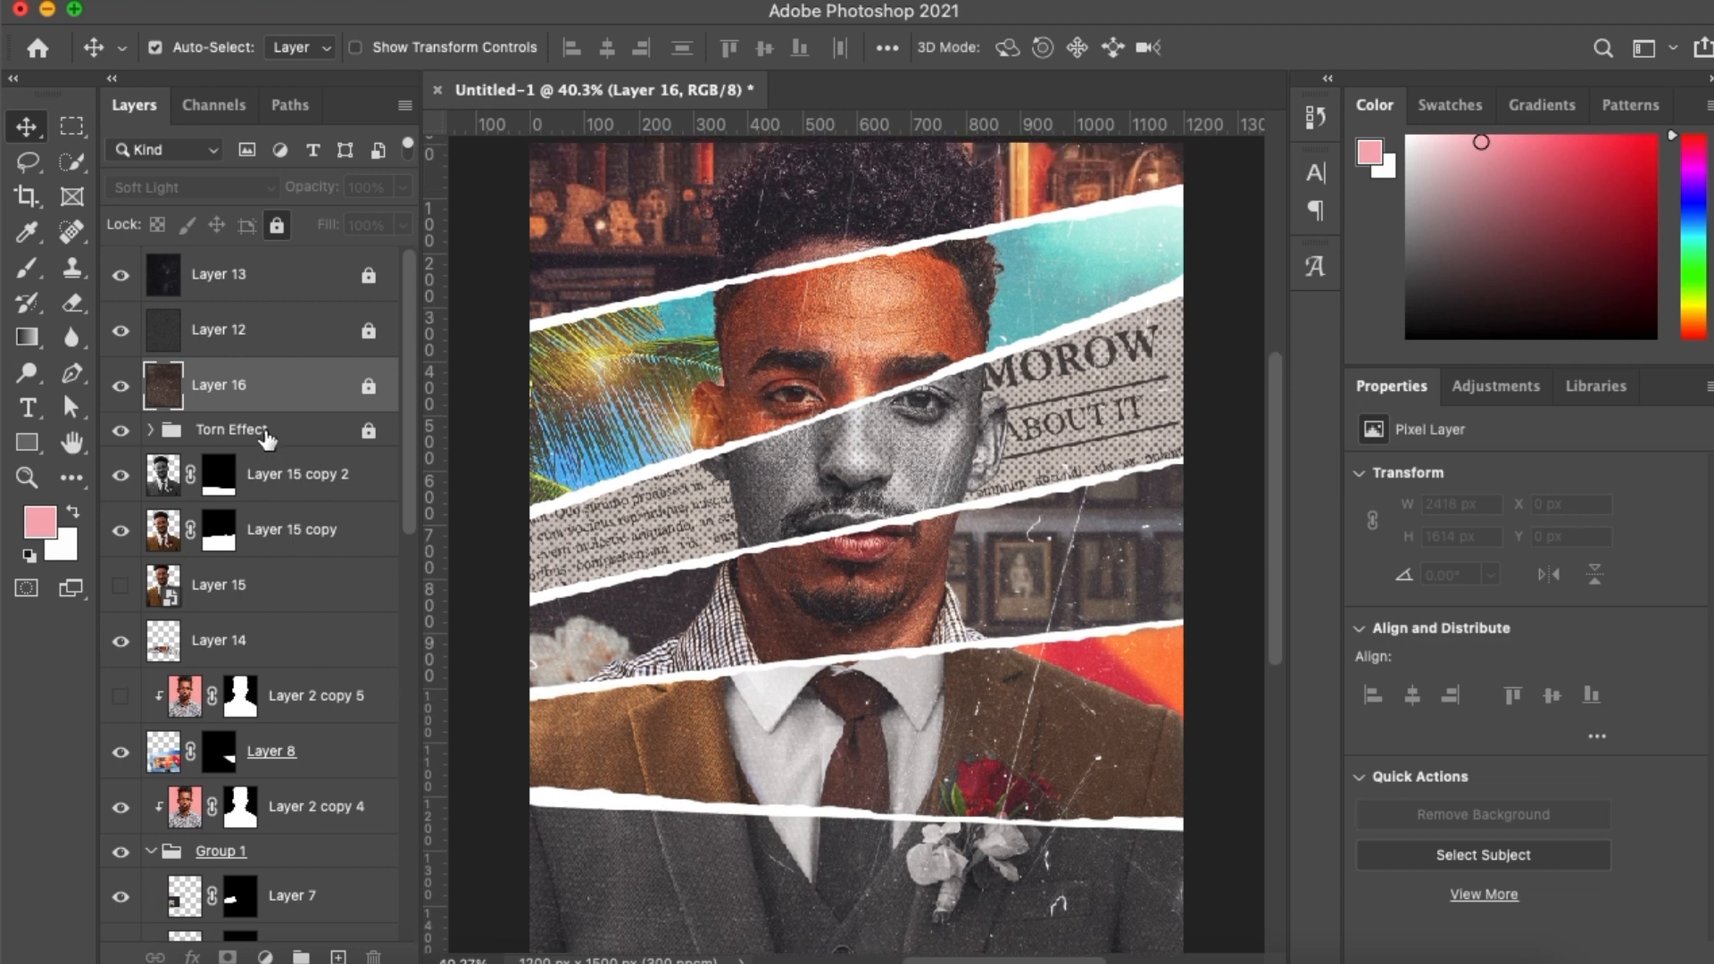
# Unlock the Torn Effect group and give it a drop shadow with Normal blend mode and 9% opacity
pyautogui.click(375, 437)
pyautogui.click(192, 957)
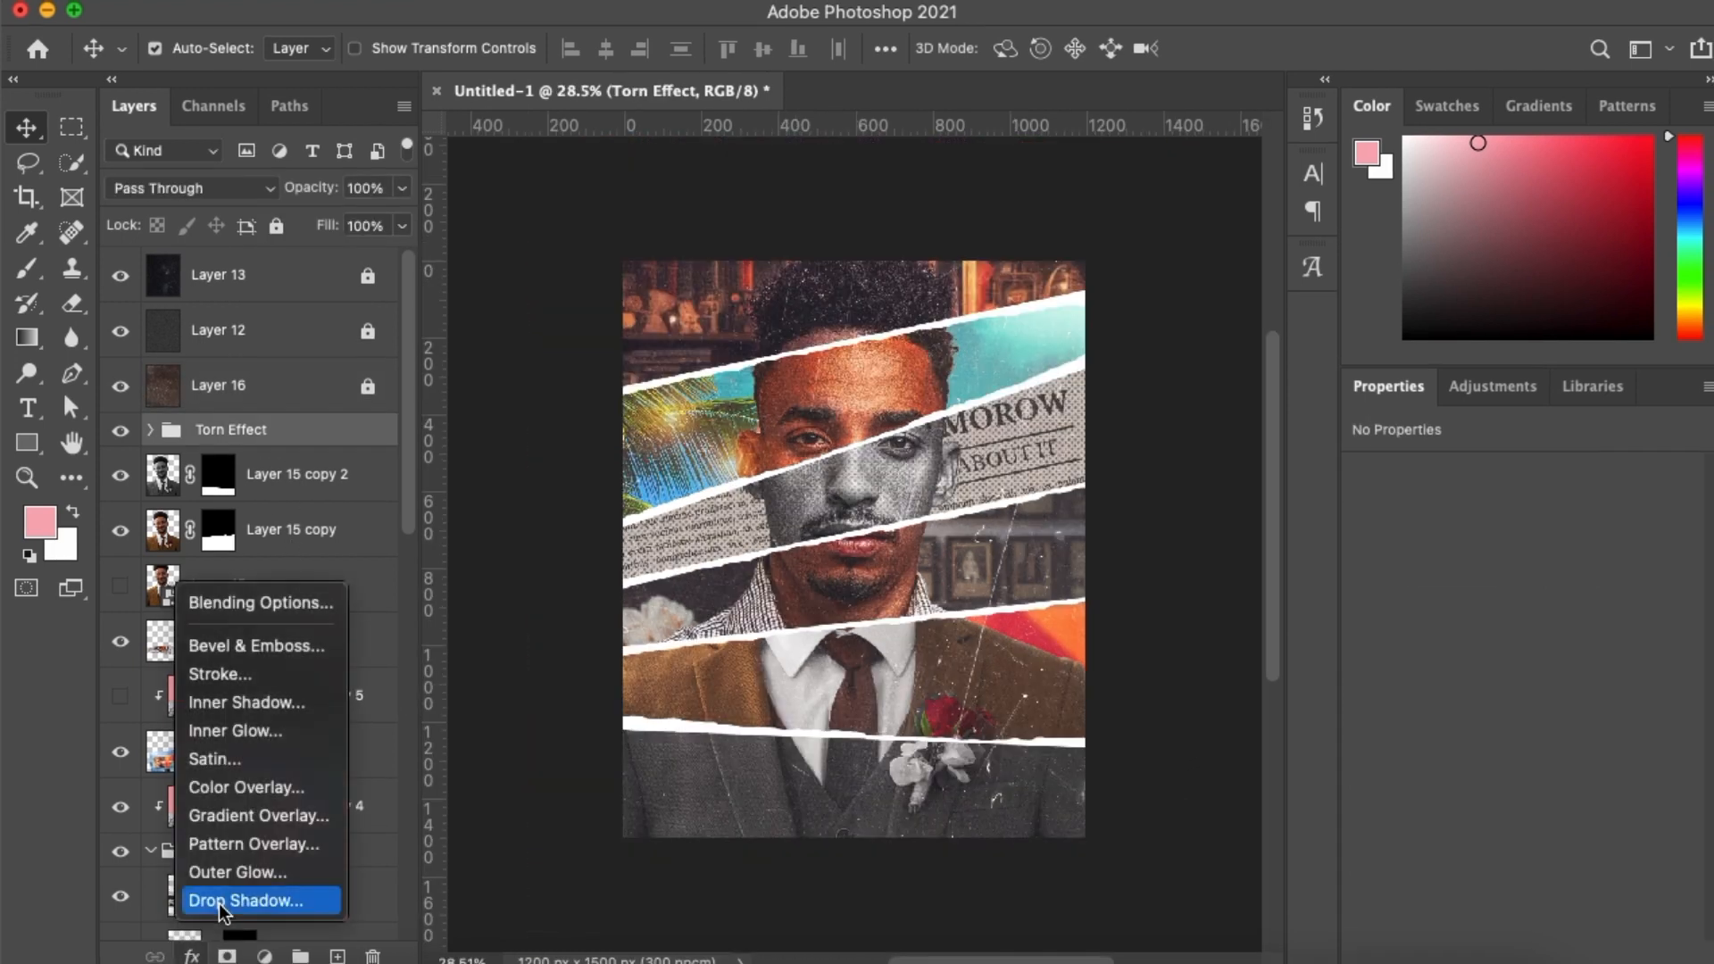
pyautogui.click(234, 903)
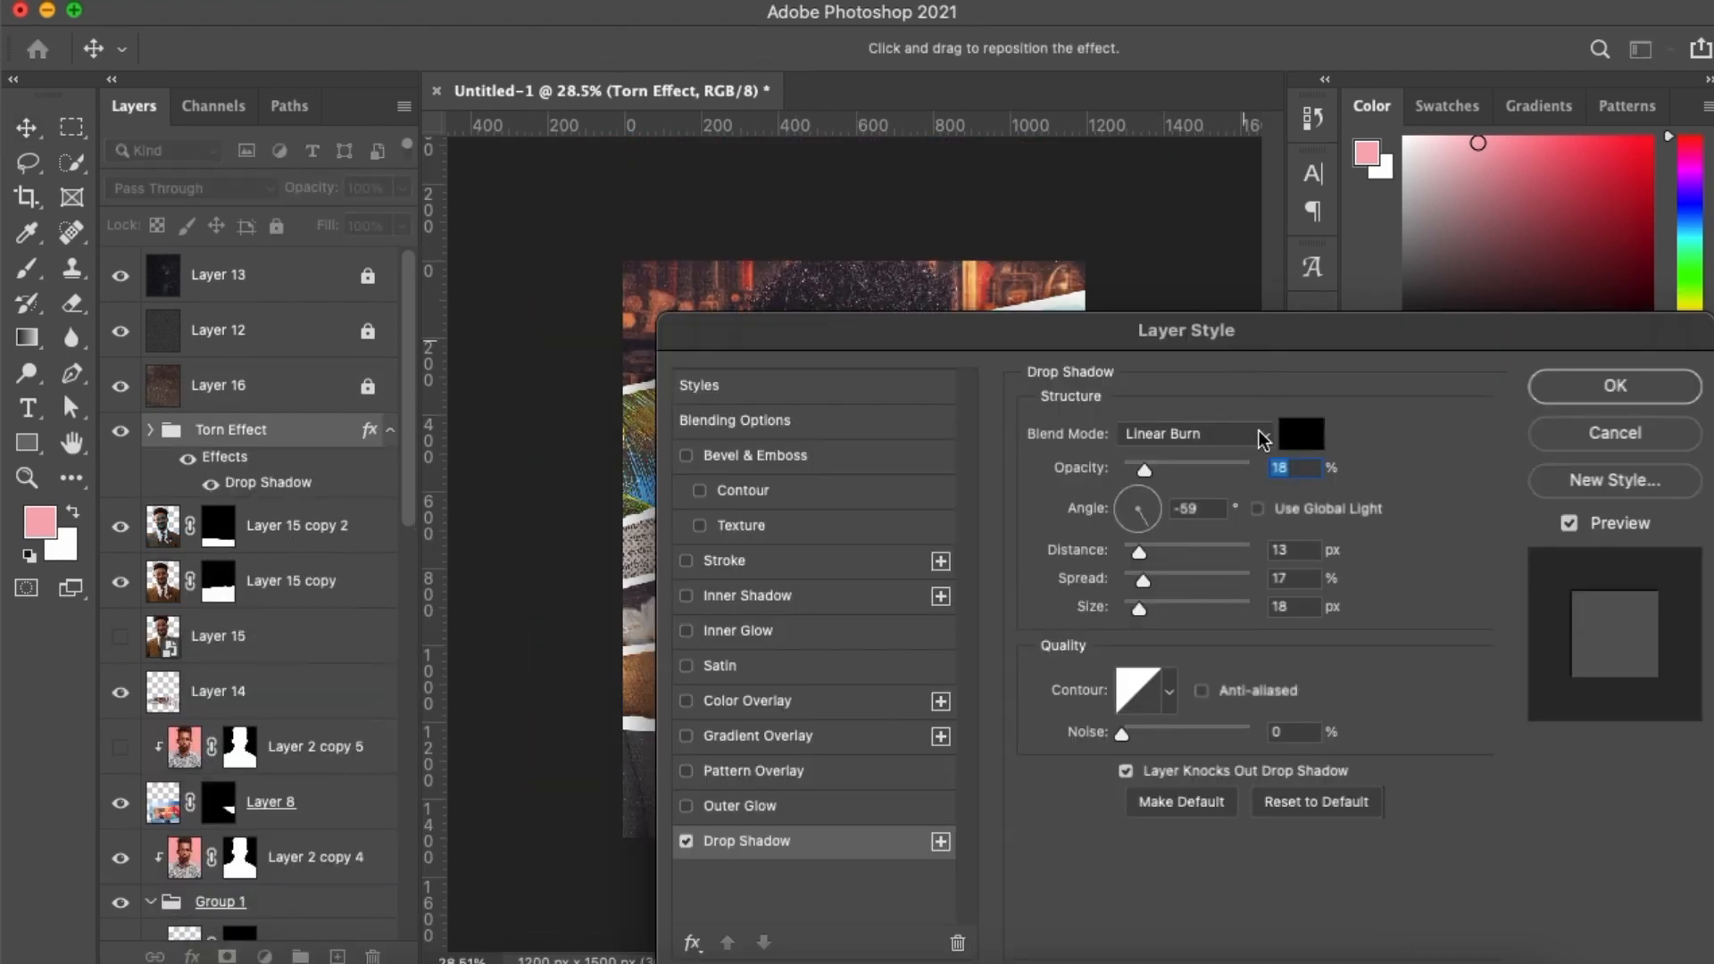
pyautogui.click(1262, 439)
pyautogui.click(1161, 290)
pyautogui.moveTo(994, 339); pyautogui.dragTo(922, 644)
pyautogui.moveTo(1070, 776); pyautogui.dragTo(1063, 776)
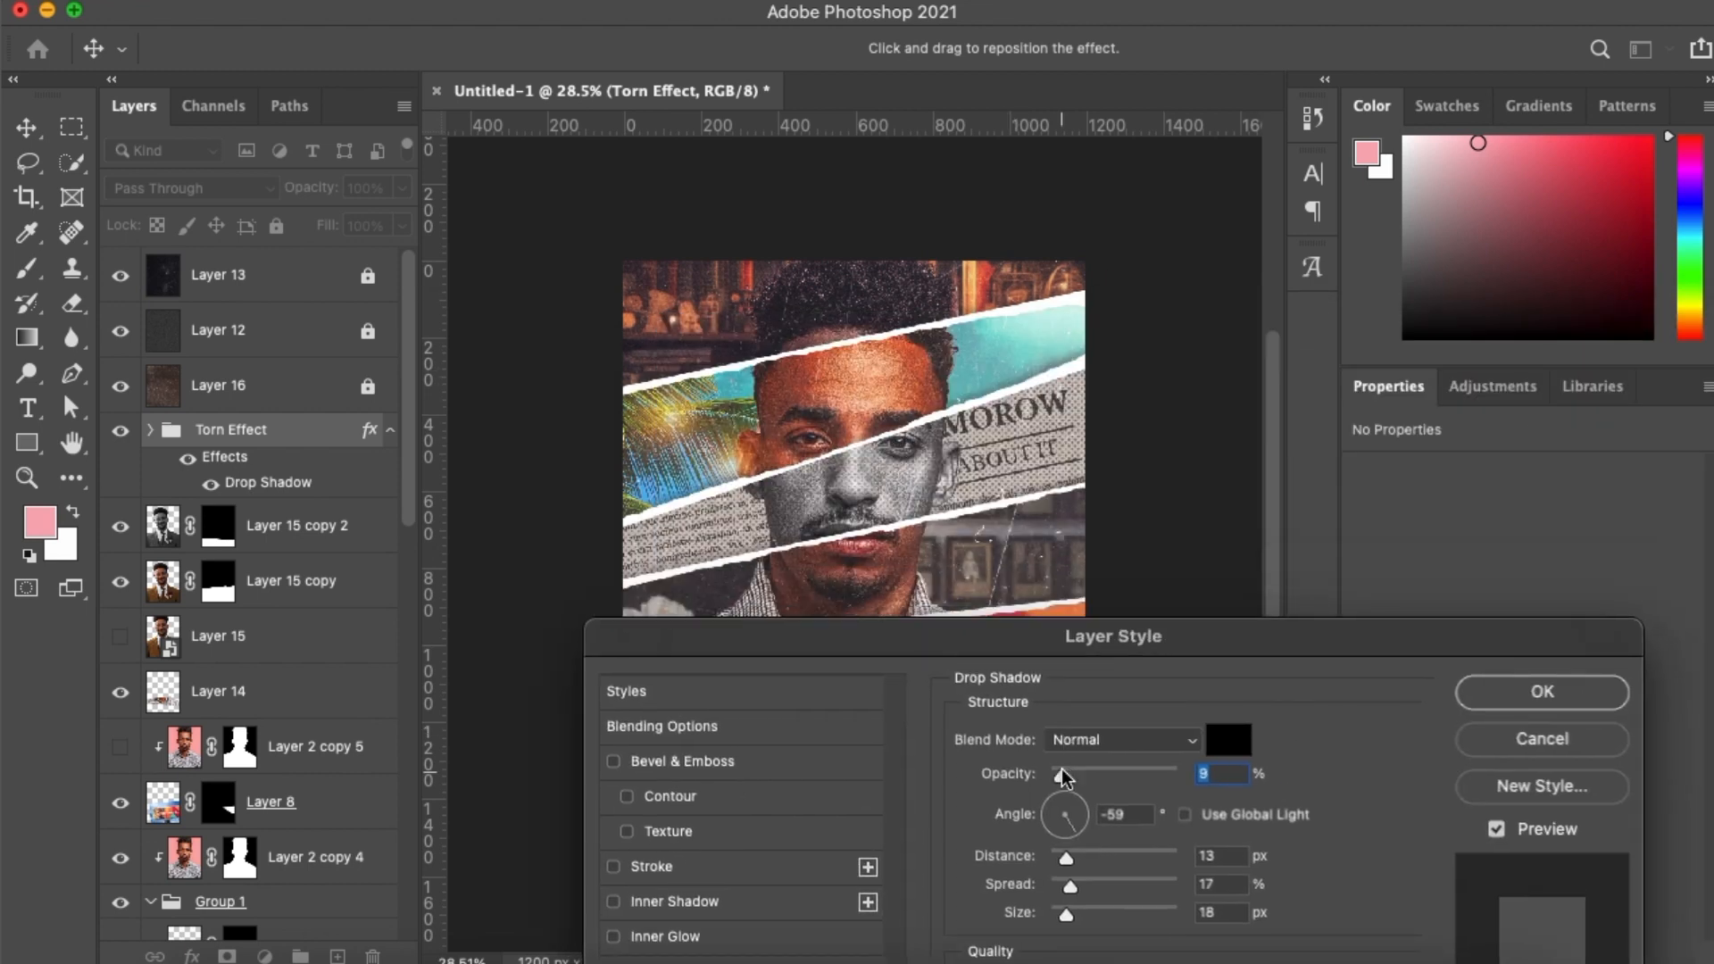
pyautogui.click(1500, 689)
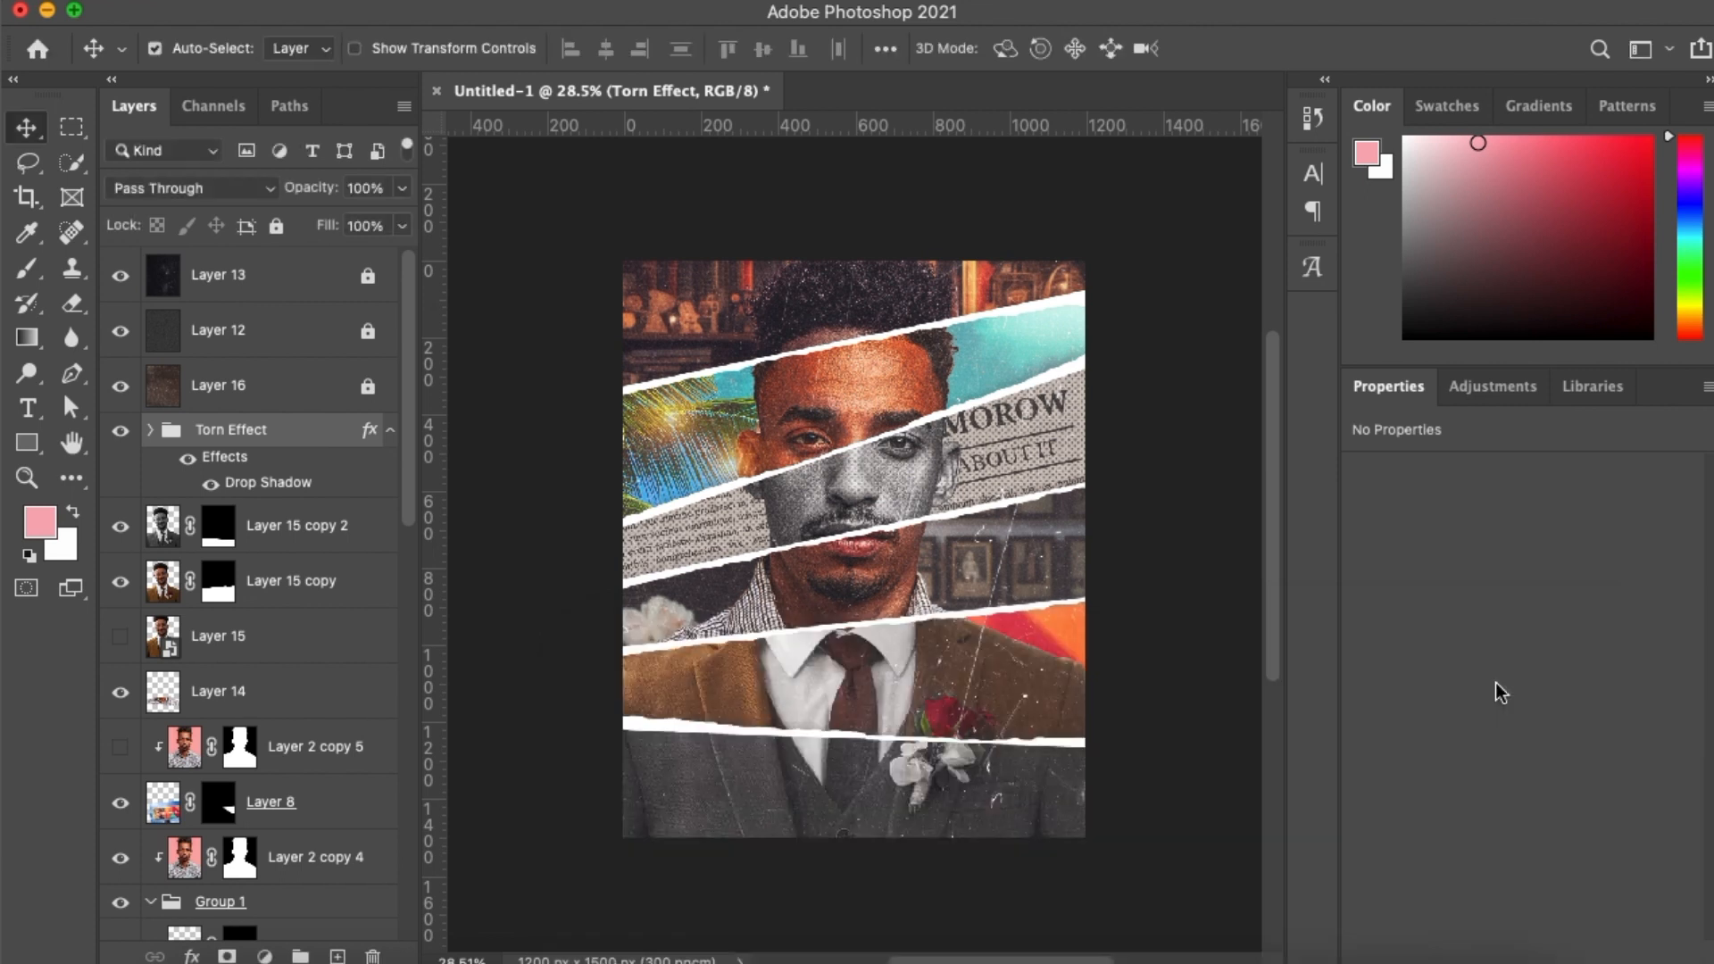
pyautogui.hotkey('ctrl', '+')
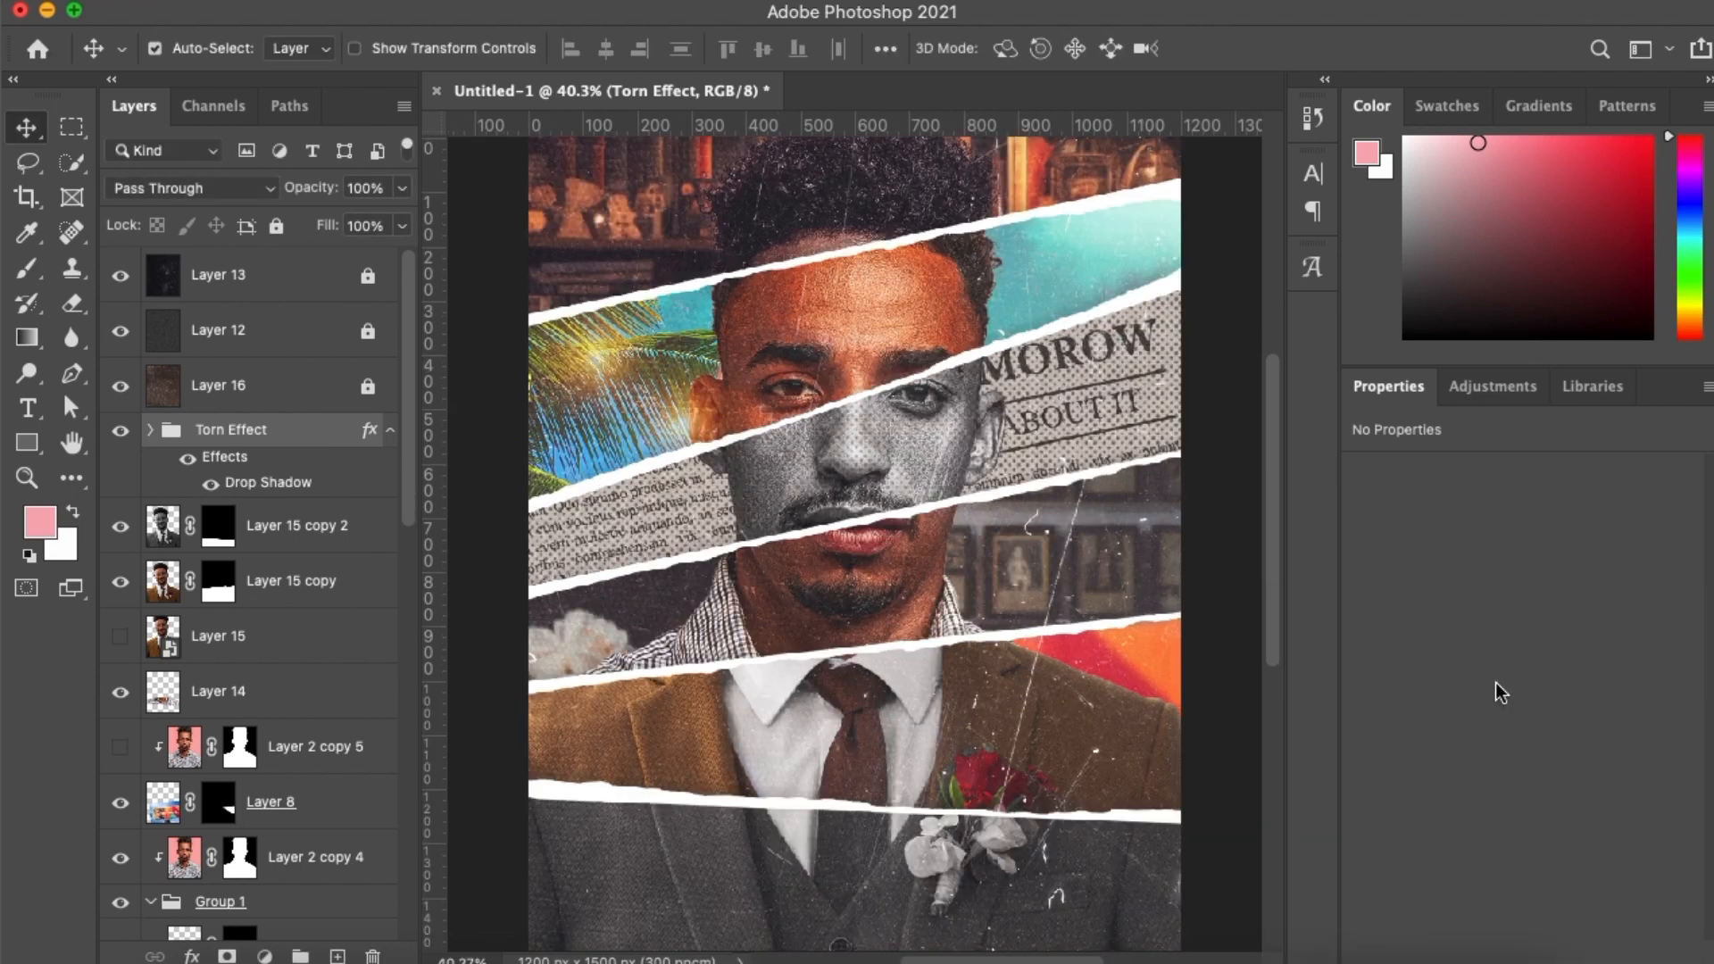
pyautogui.scroll(-5, 1032, 798)
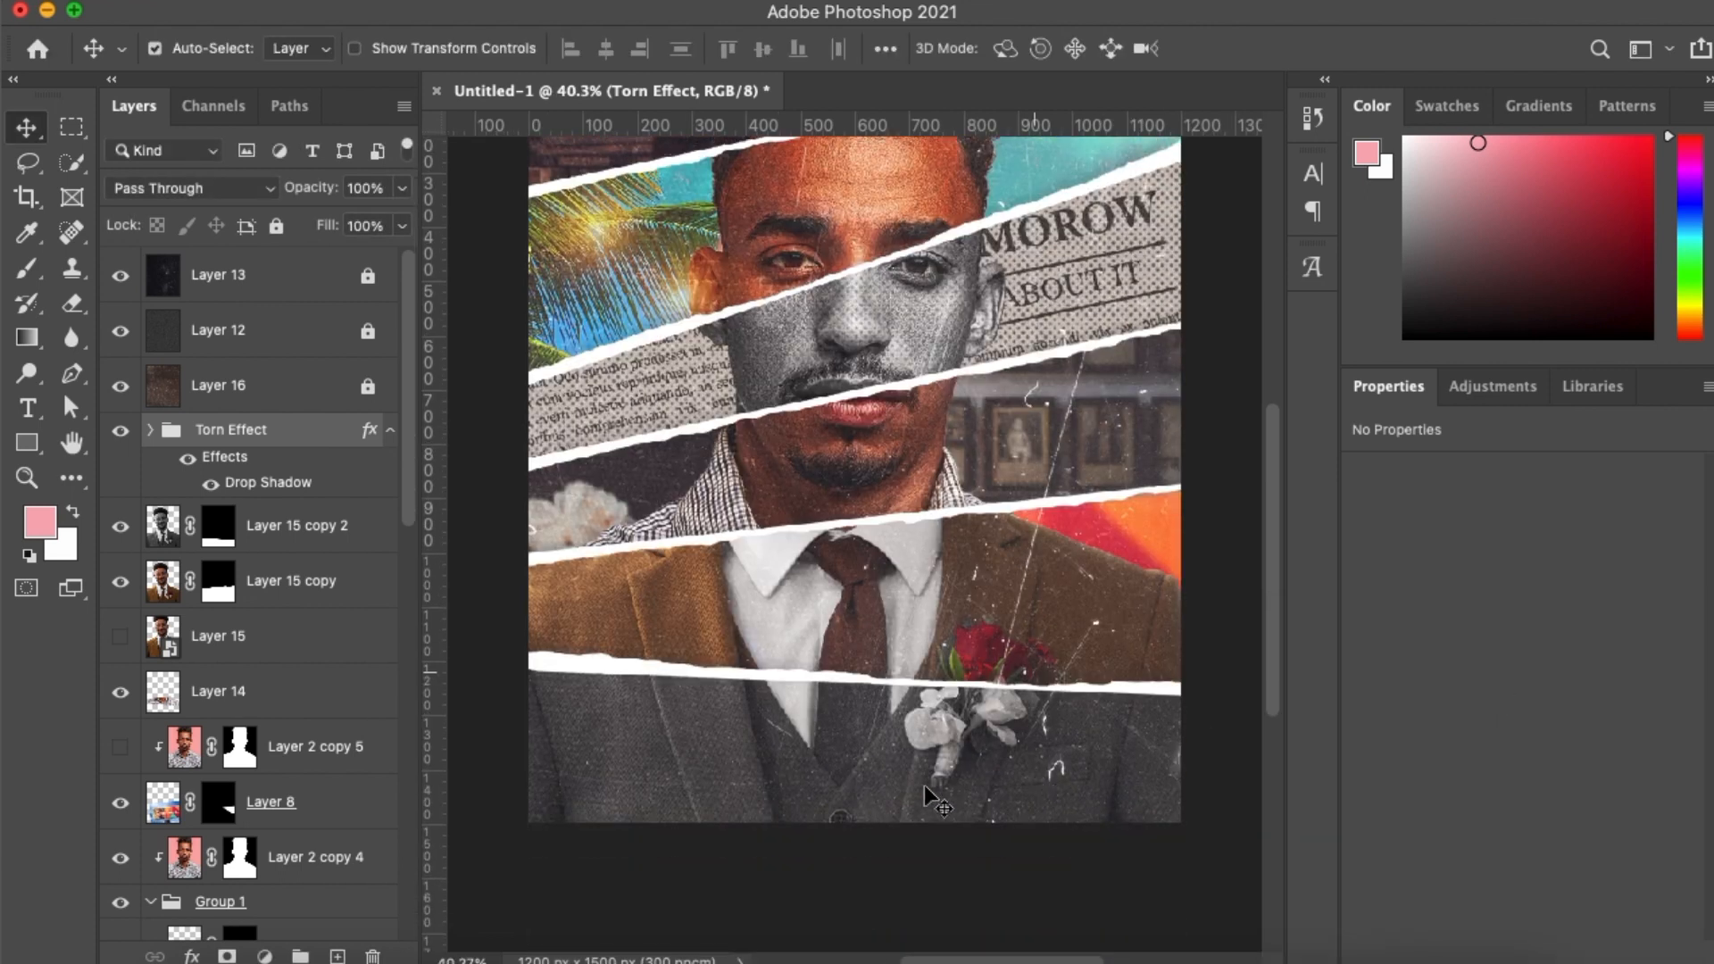
pyautogui.click(390, 431)
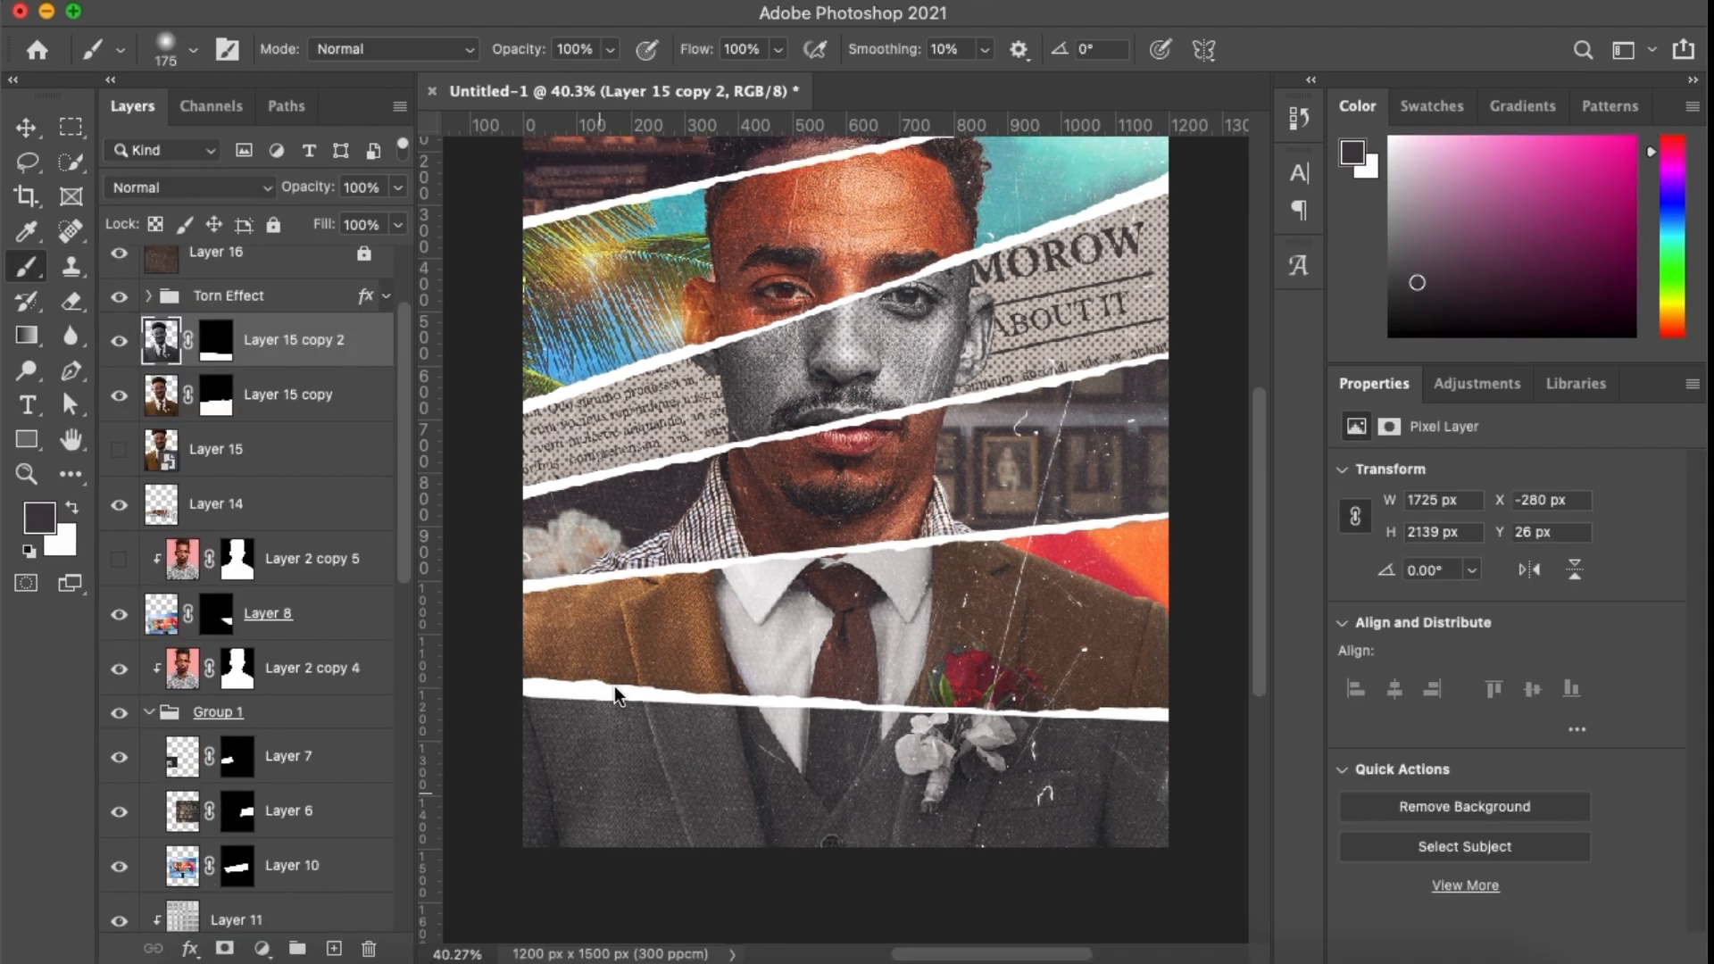
# Move the lowest torn edge, Layer 3 copy 5, out of the Torn Effect group to directly above it
pyautogui.press('v')
pyautogui.click(614, 699)
pyautogui.moveTo(236, 517); pyautogui.dragTo(187, 281)
pyautogui.click(148, 351)
# Add a Normal black drop shadow to Layer 3 copy 5 with 65% opacity, angle 76°, distance 80 px, spread 42% and size 188 px
pyautogui.click(190, 949)
pyautogui.click(217, 893)
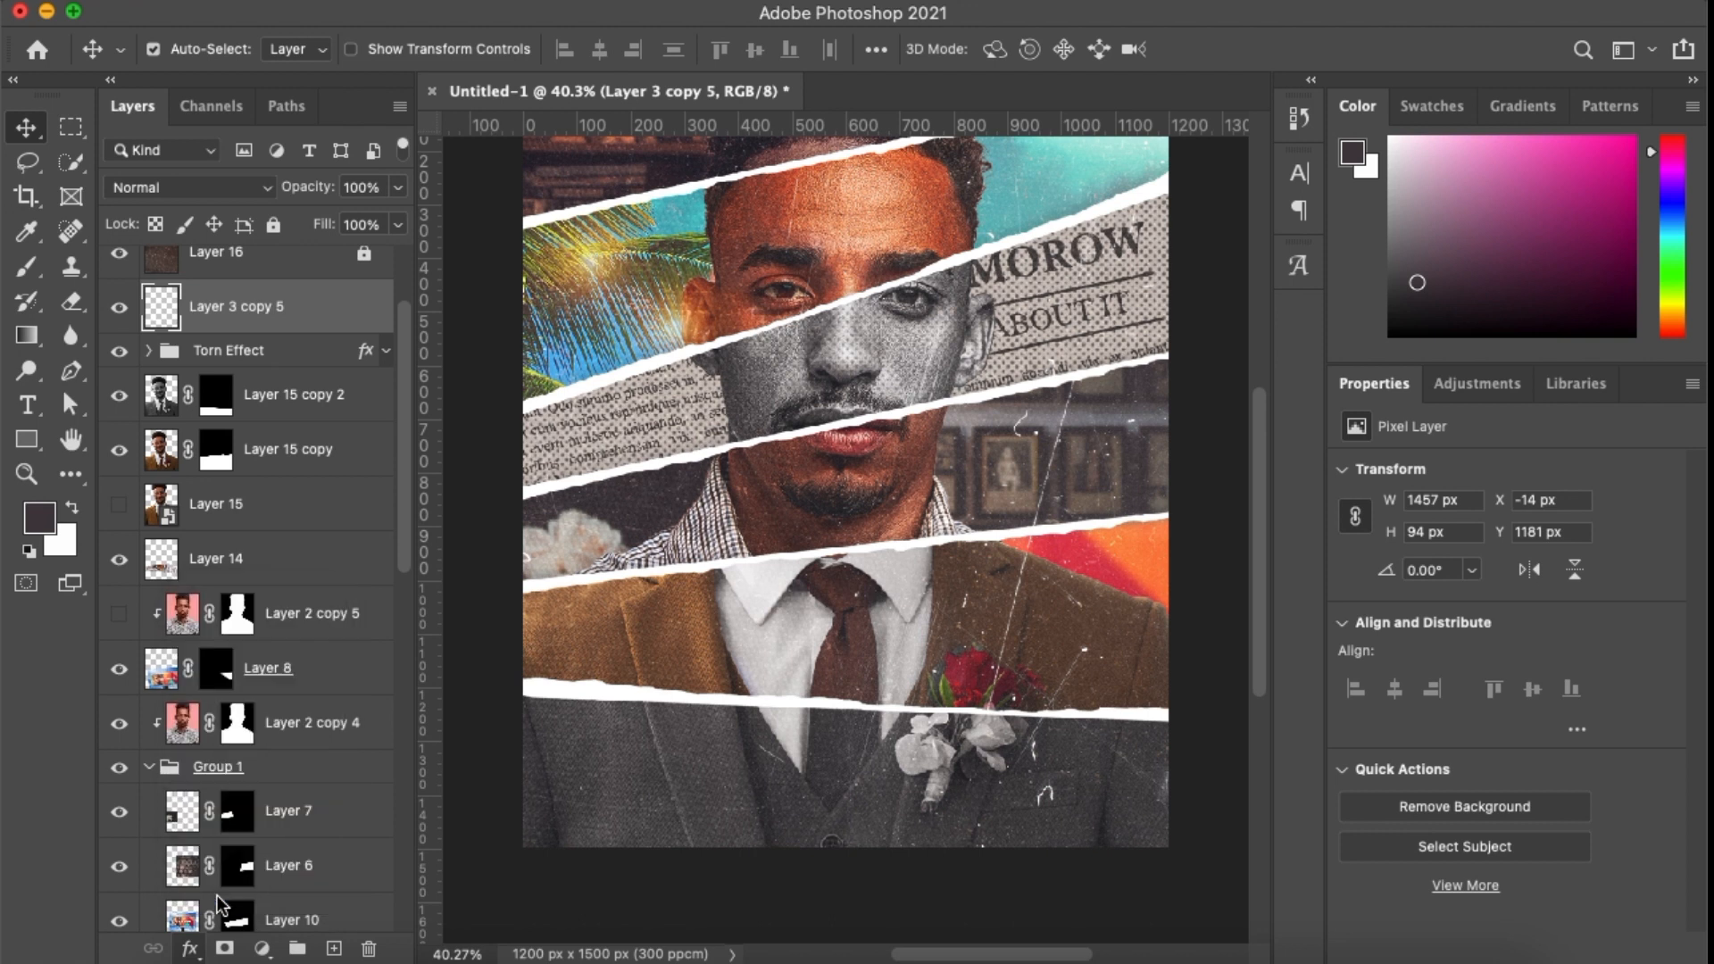
pyautogui.moveTo(1041, 317); pyautogui.dragTo(1217, 331)
pyautogui.click(1427, 601)
pyautogui.moveTo(738, 715); pyautogui.dragTo(730, 727)
pyautogui.click(1439, 466)
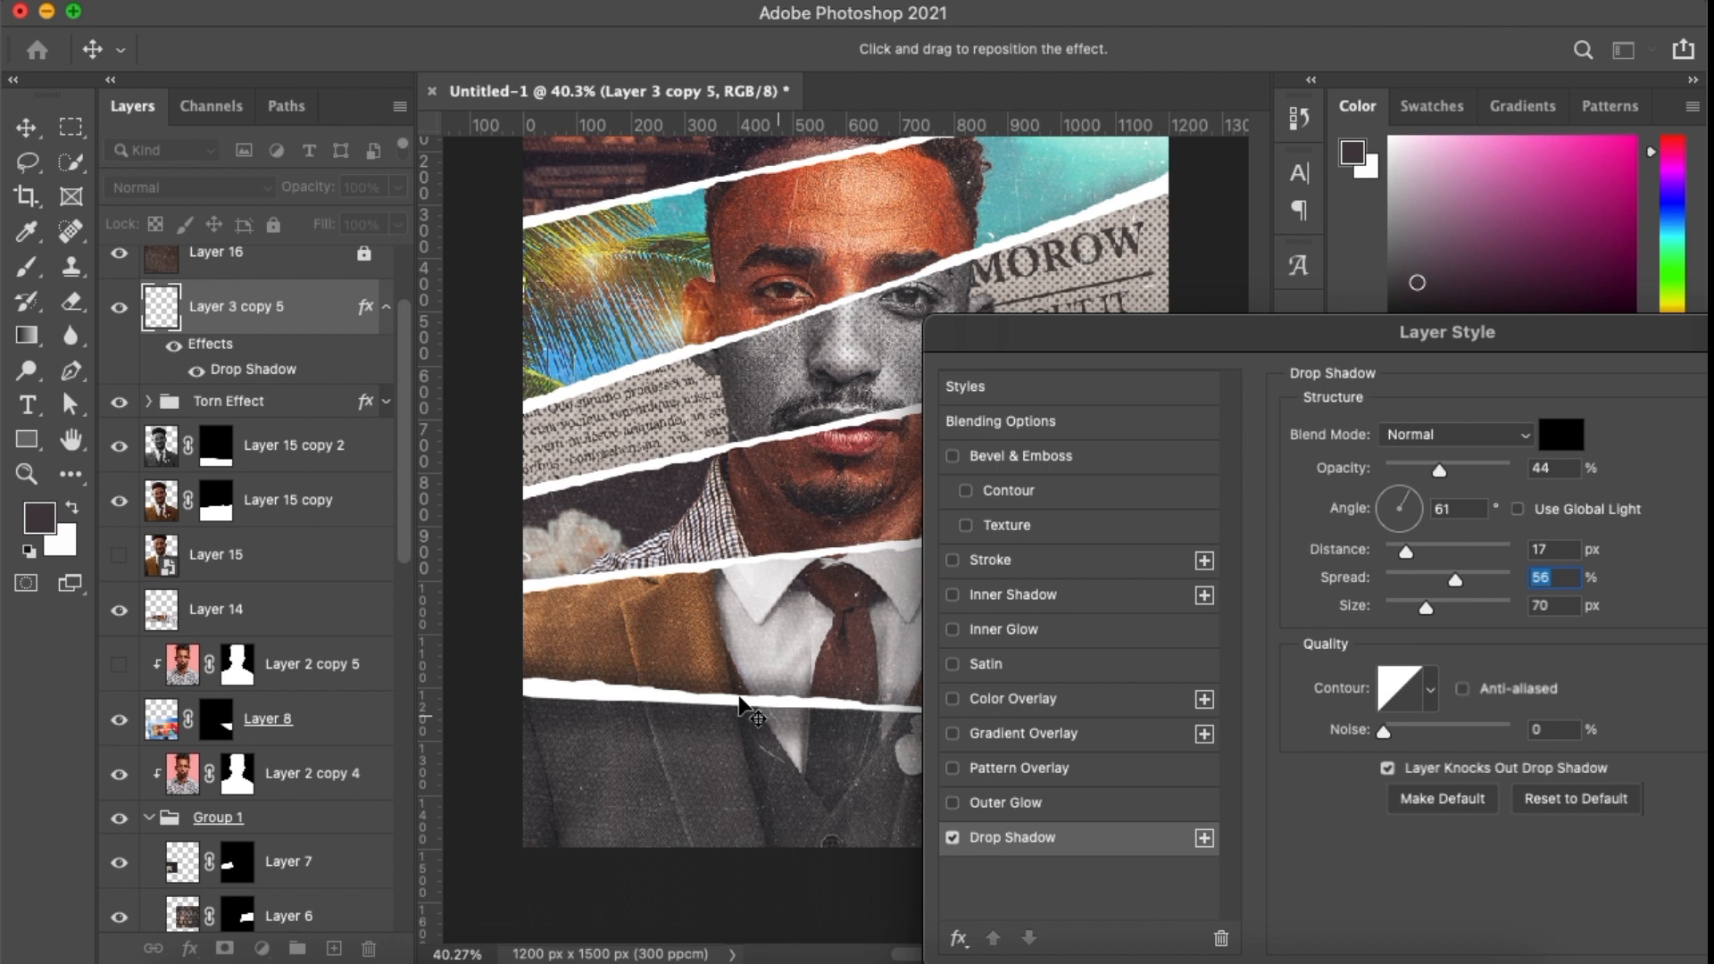
pyautogui.moveTo(738, 713); pyautogui.dragTo(737, 711)
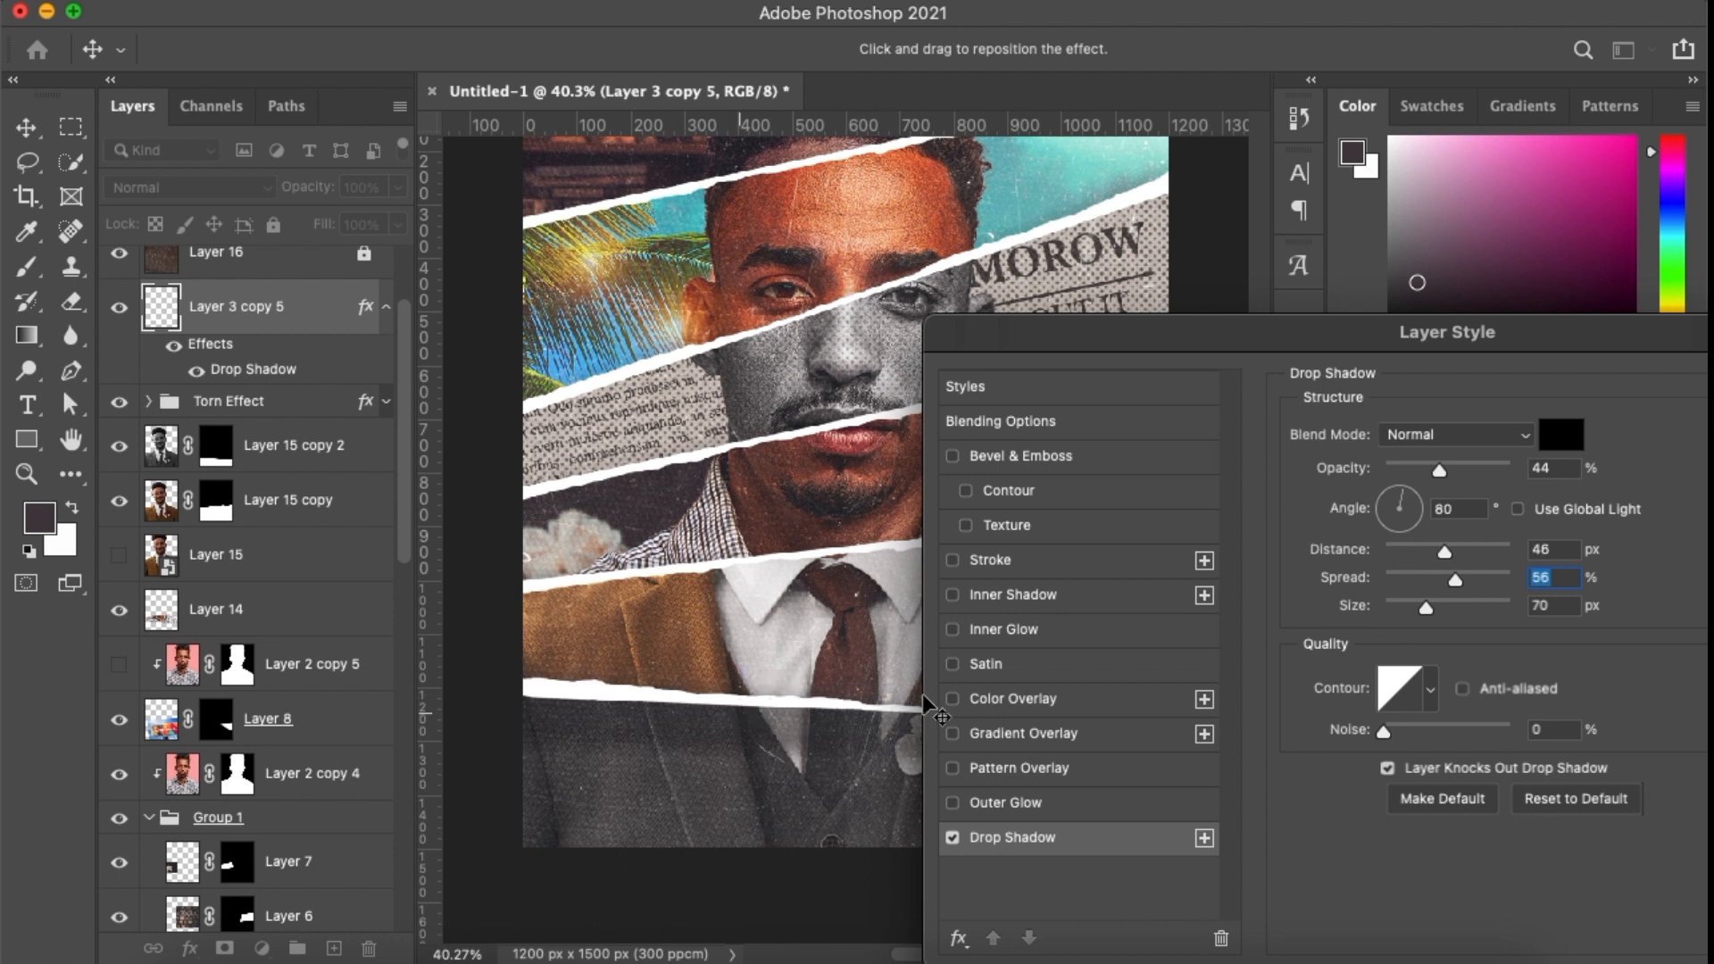
pyautogui.moveTo(1455, 580)
pyautogui.mouseDown()
pyautogui.moveTo(1503, 576)
pyautogui.moveTo(1437, 578)
pyautogui.mouseUp()
pyautogui.click(1483, 607)
pyautogui.moveTo(687, 710); pyautogui.dragTo(684, 721)
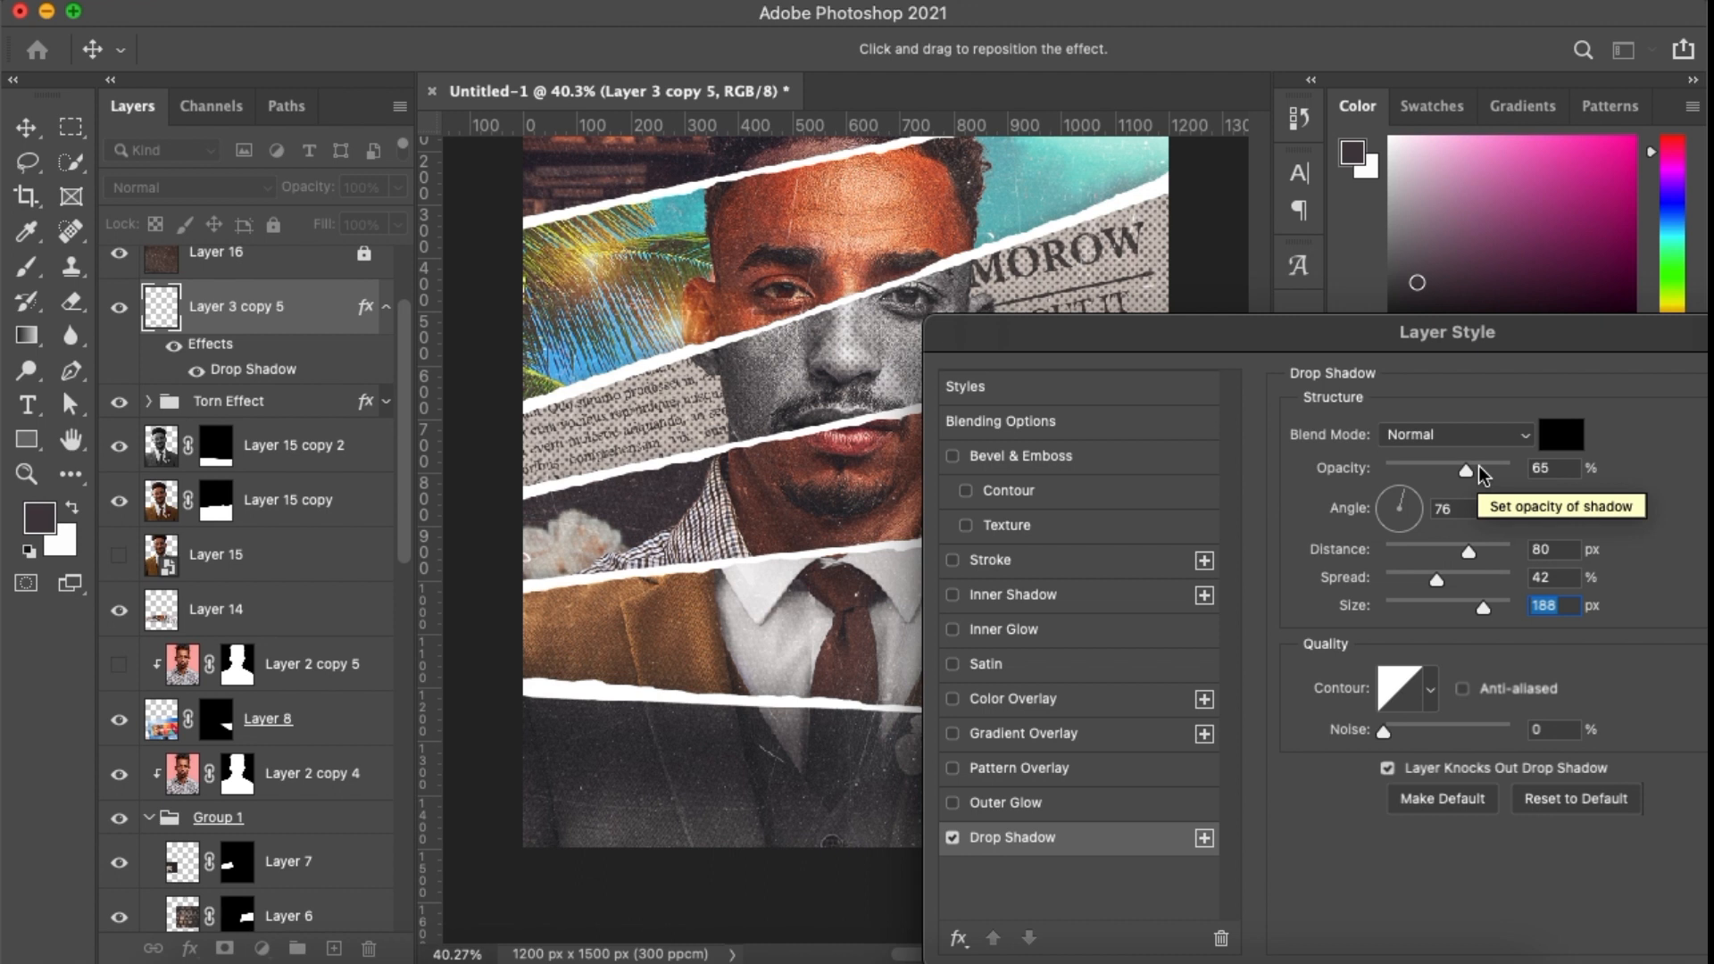
pyautogui.press('Return')
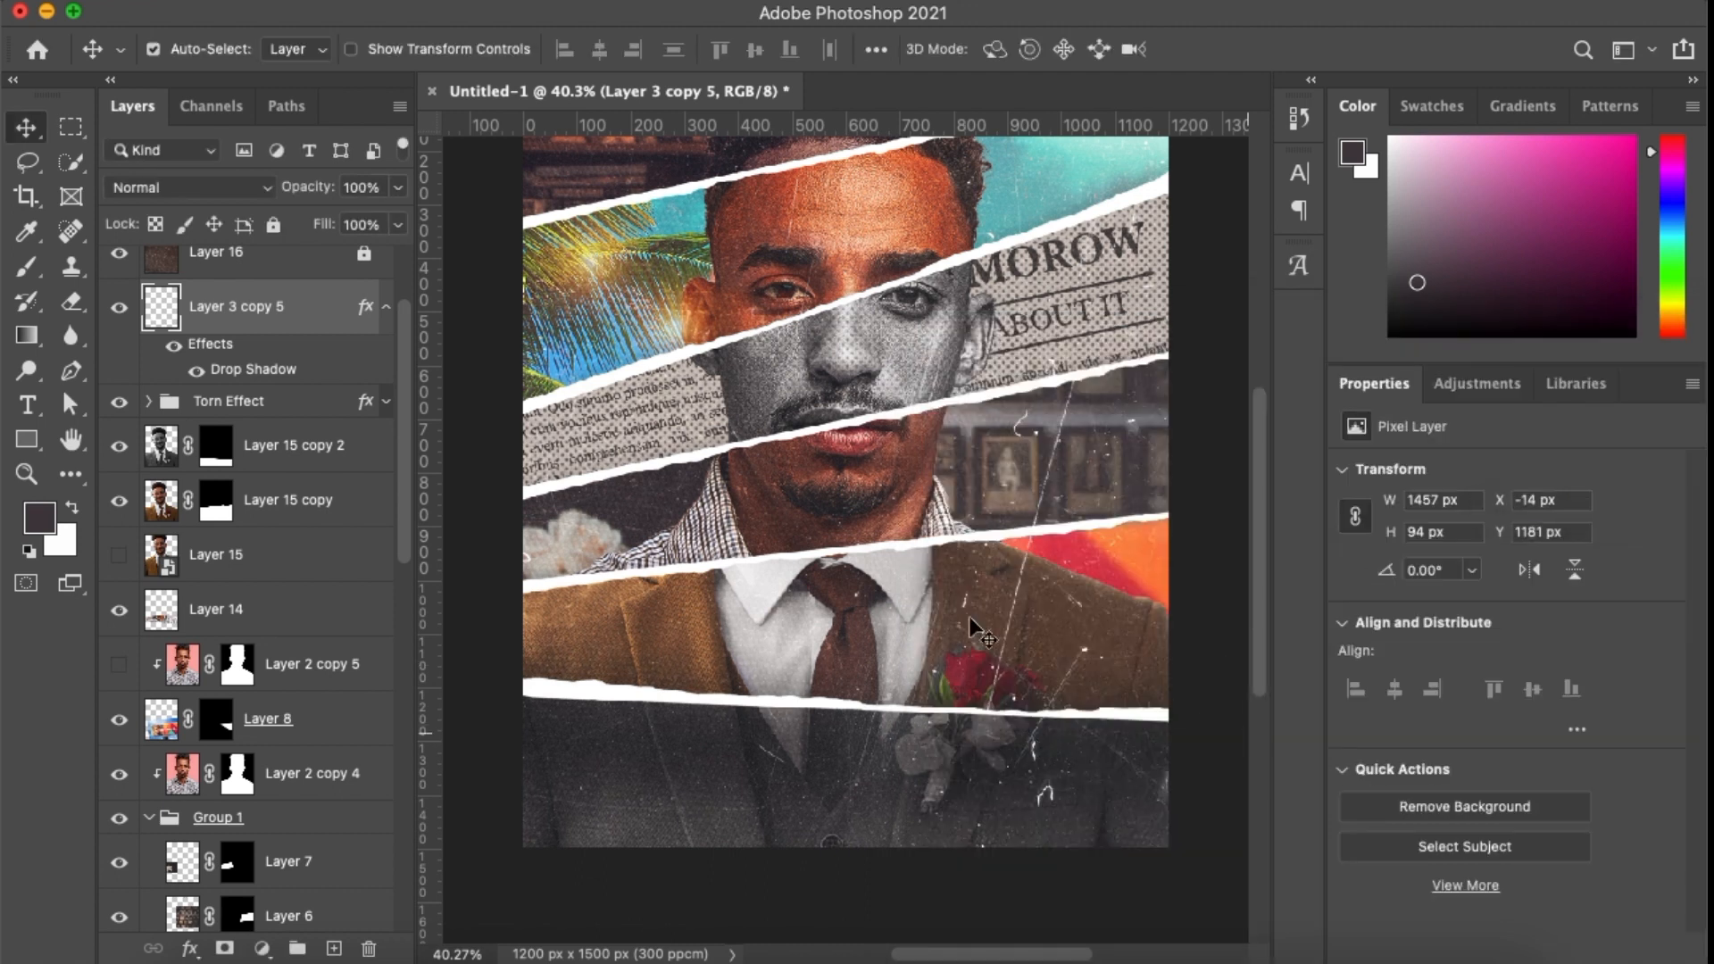
pyautogui.click(387, 307)
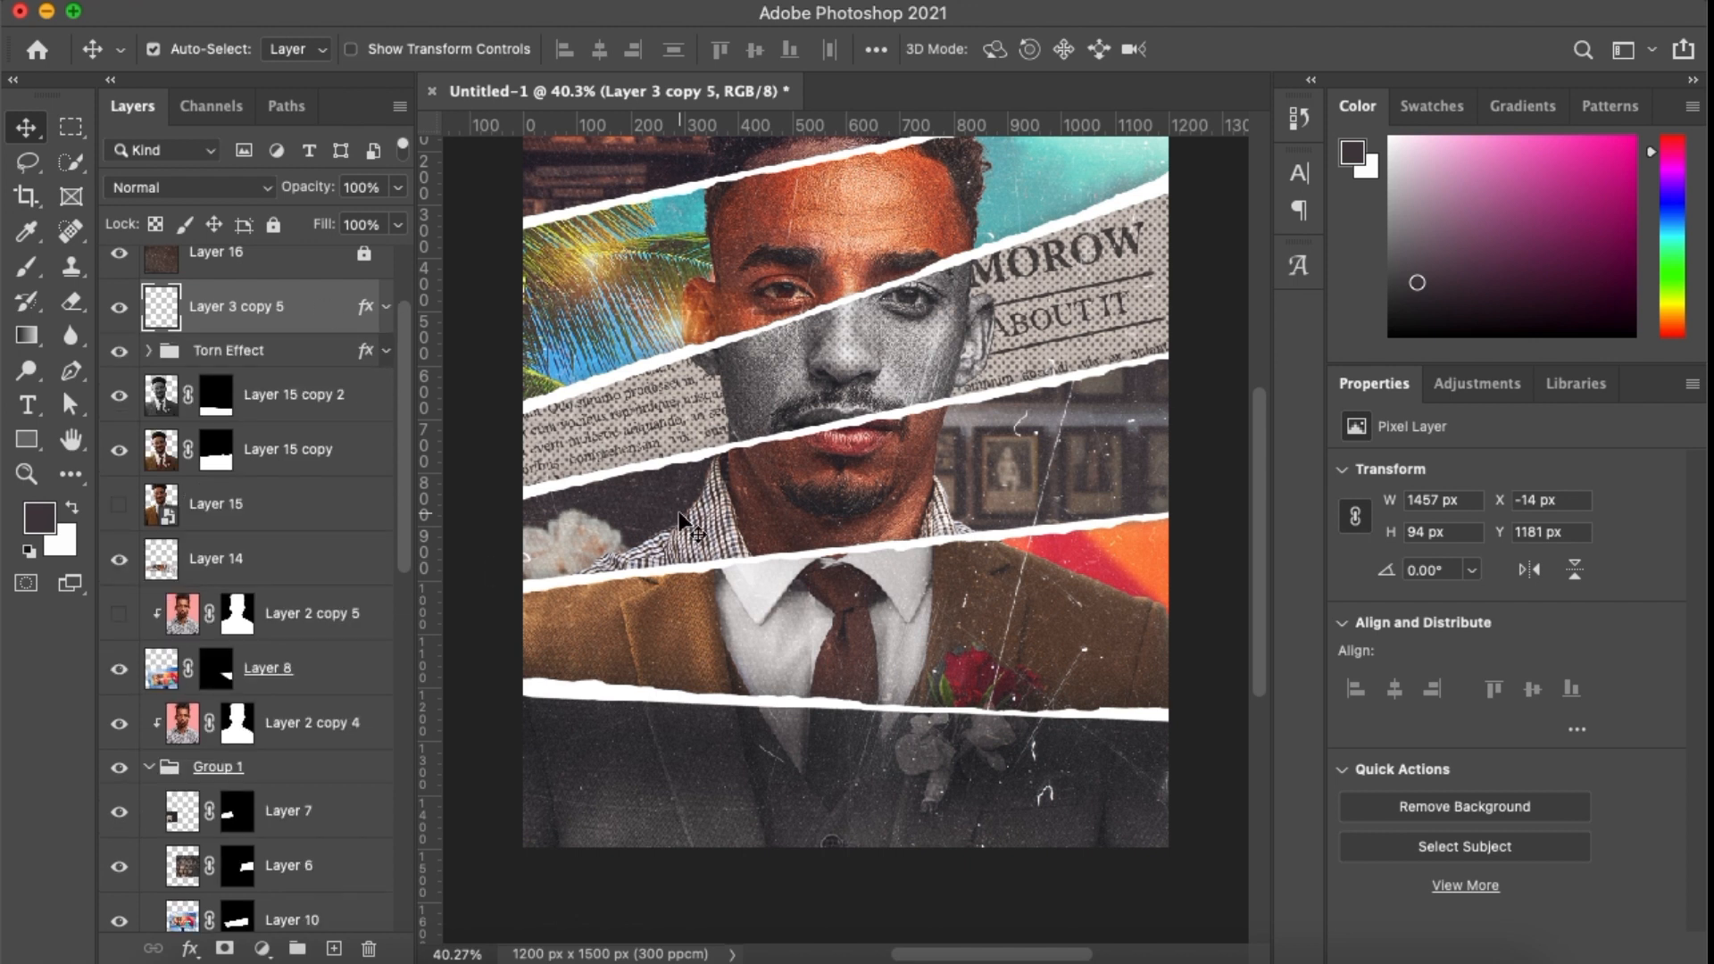
# Create a new layer above Layer 3 copy 5 and set the foreground color to near-black
pyautogui.click(334, 948)
pyautogui.click(47, 515)
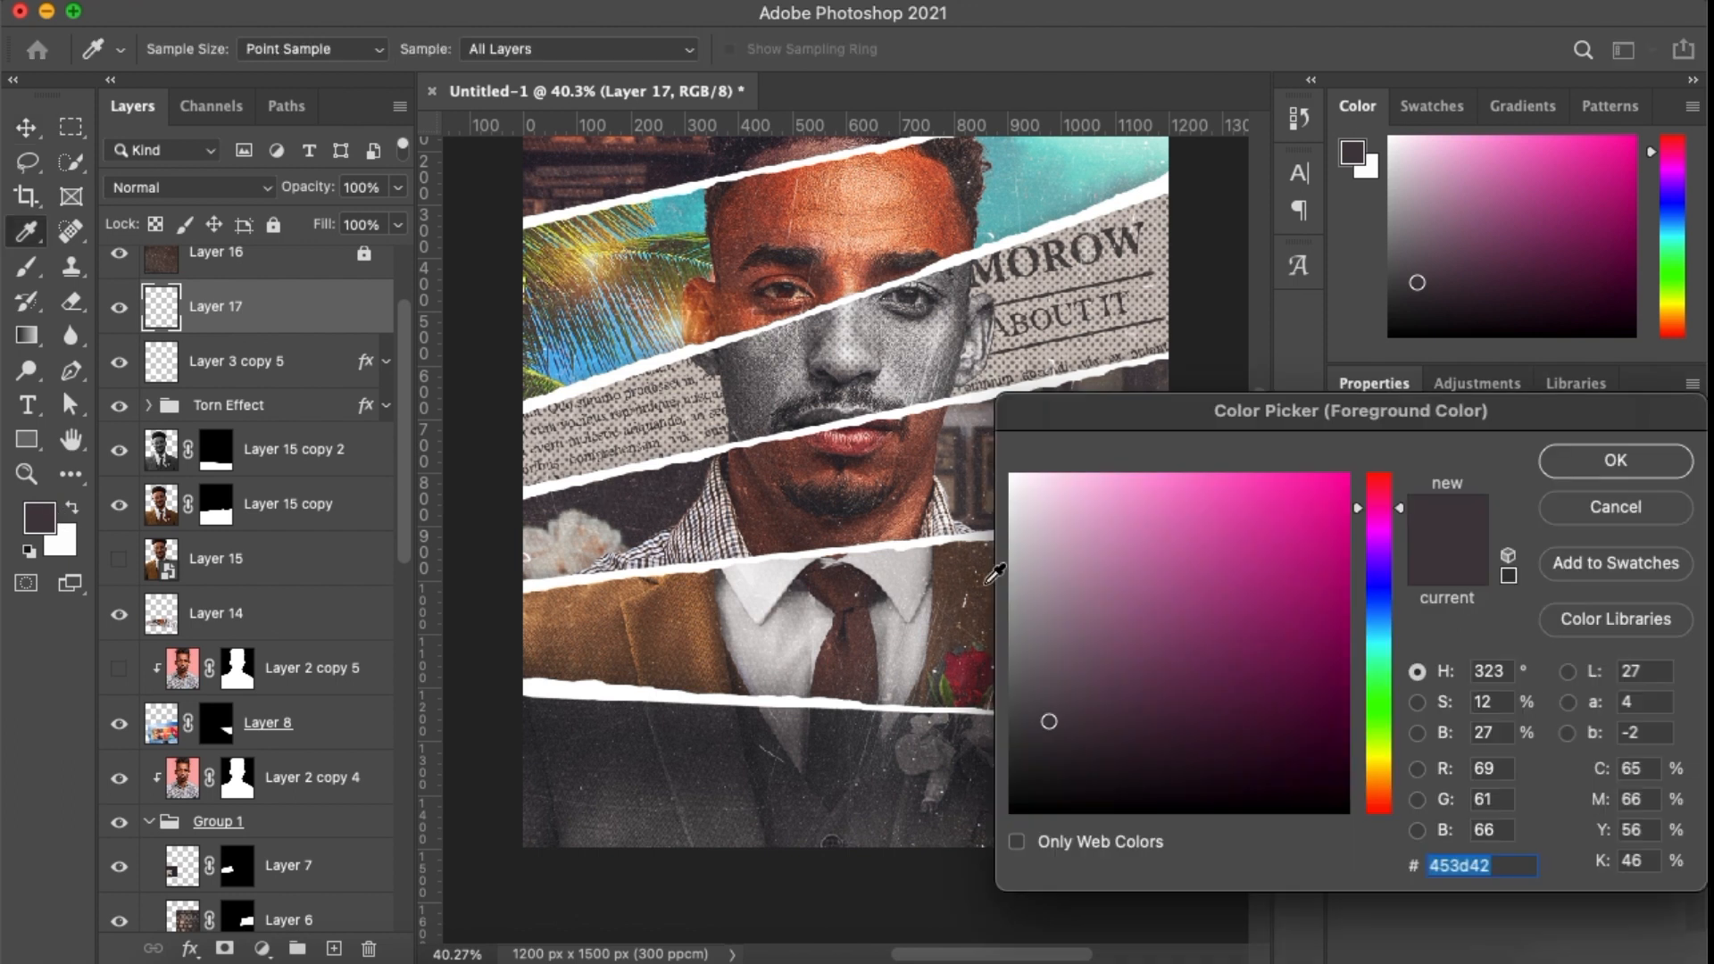
pyautogui.click(1034, 798)
pyautogui.click(1616, 460)
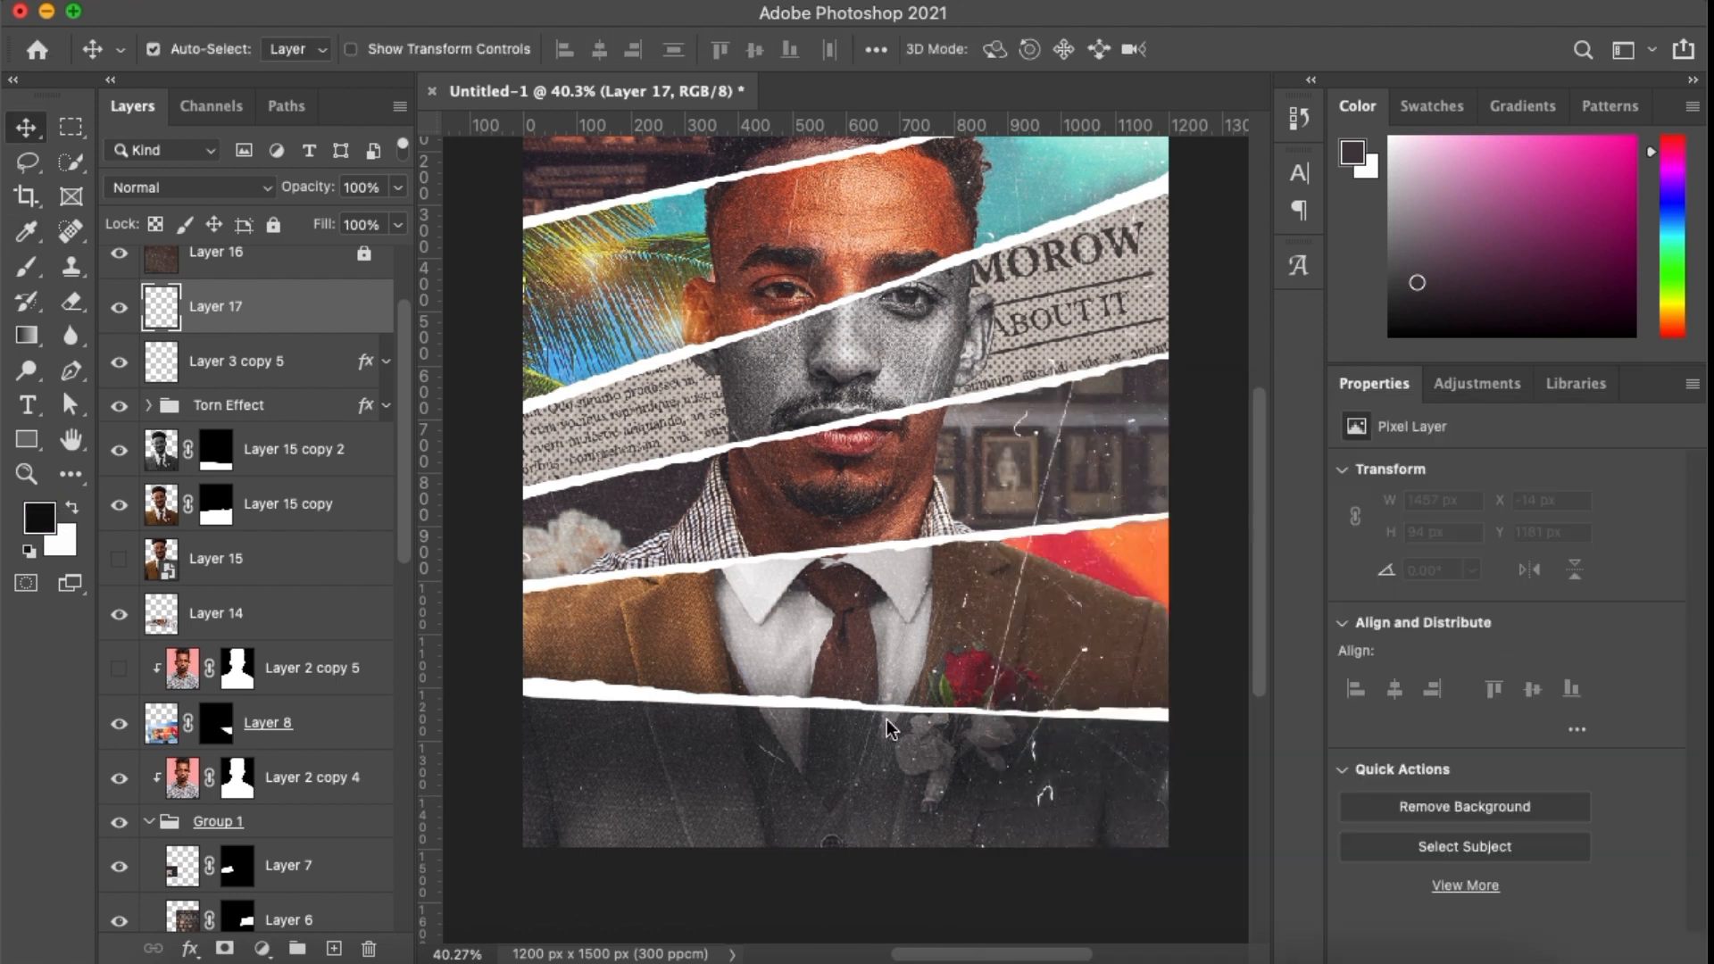
# Paint a soft near-black shadow across the lower suit and lowest torn edge on Layer 17 with a 500 px brush
pyautogui.press('b')
pyautogui.press(']')
pyautogui.press(']')
pyautogui.press(']')
pyautogui.press(']')
pyautogui.press(']')
pyautogui.press(']')
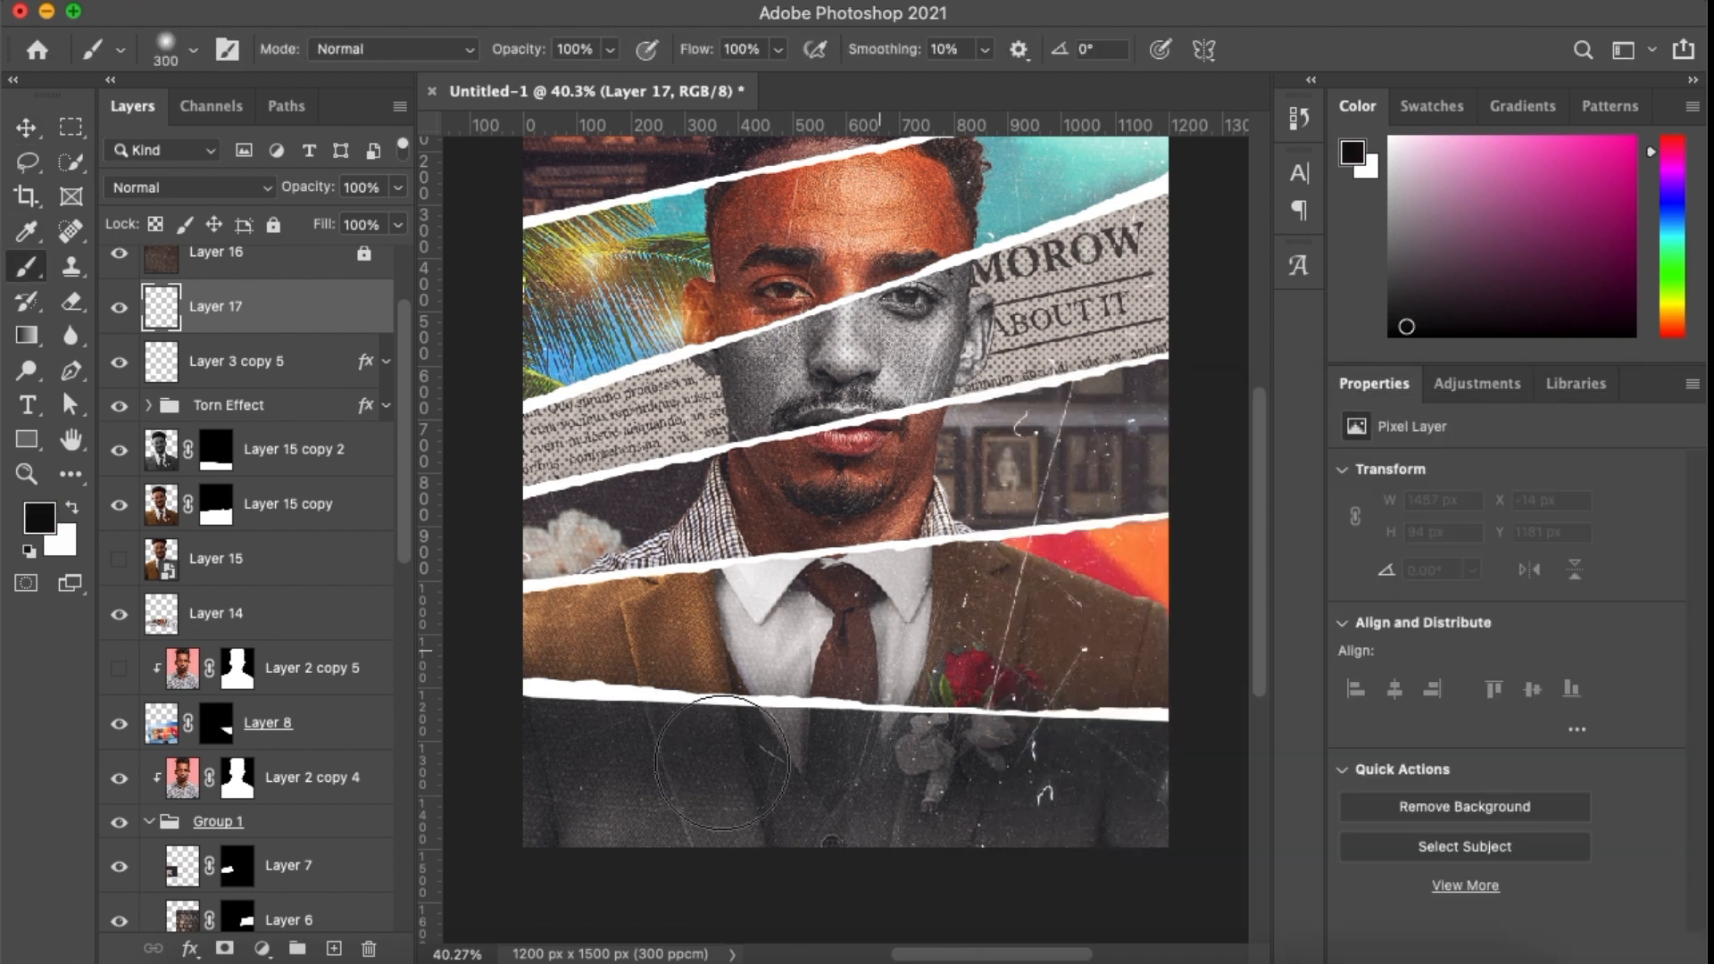
pyautogui.press('[')
pyautogui.press('[')
pyautogui.press('[')
pyautogui.click(725, 731)
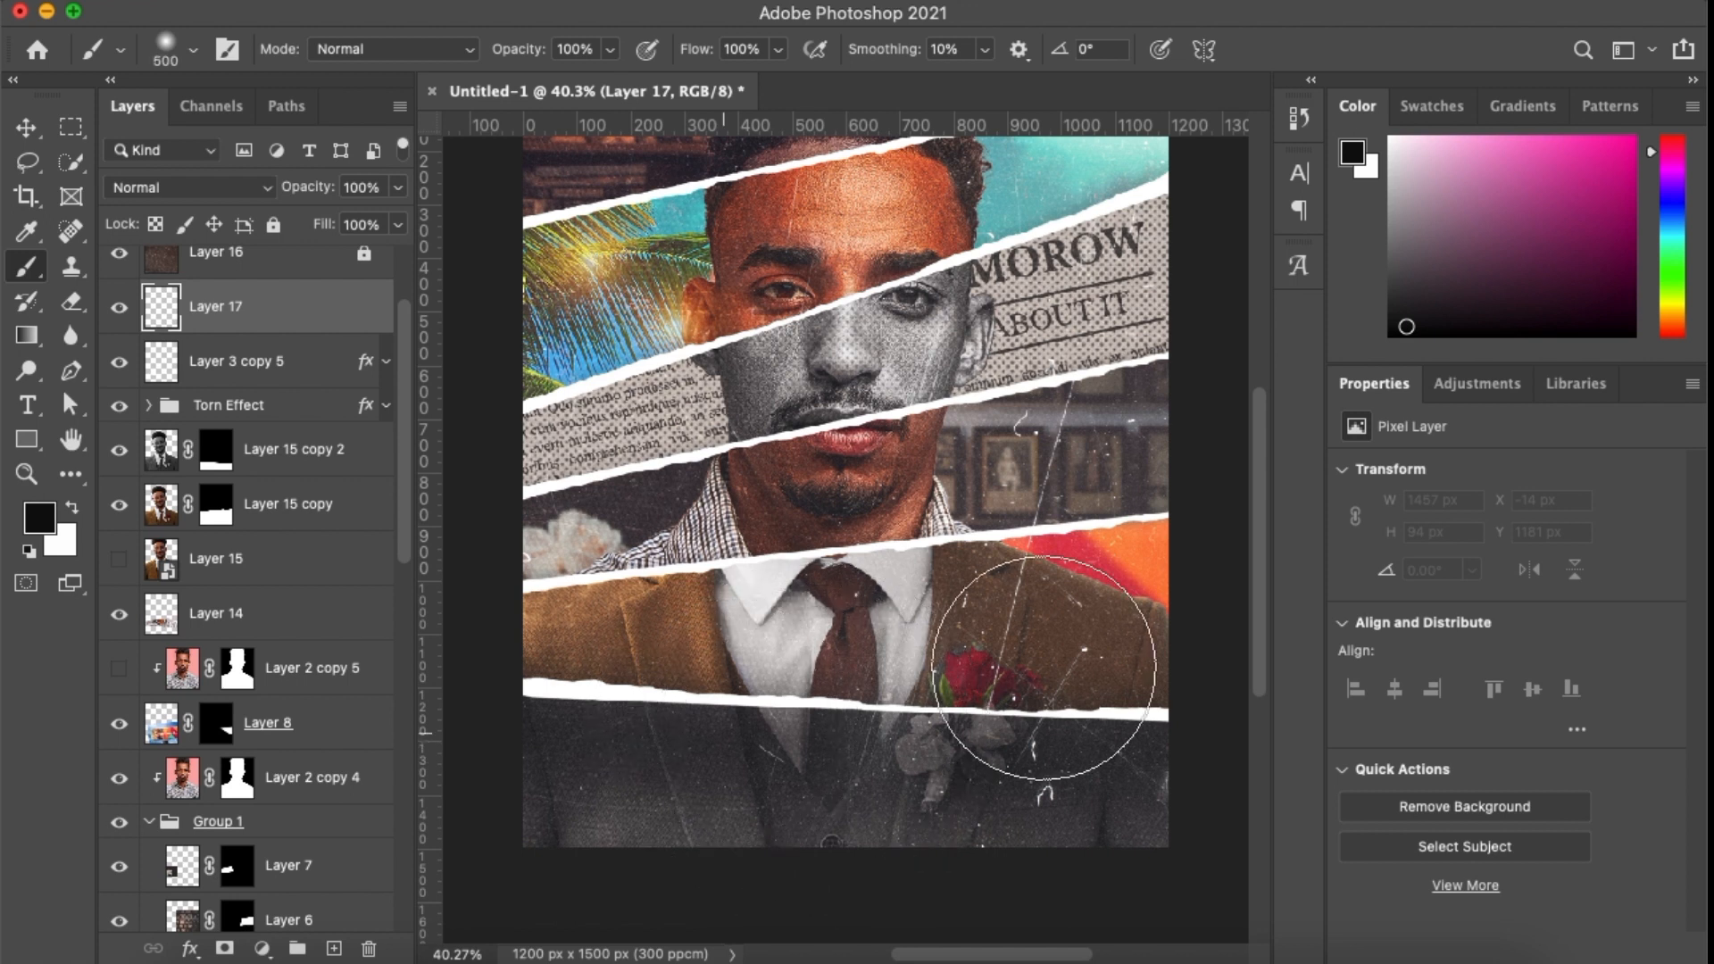
pyautogui.click(885, 703)
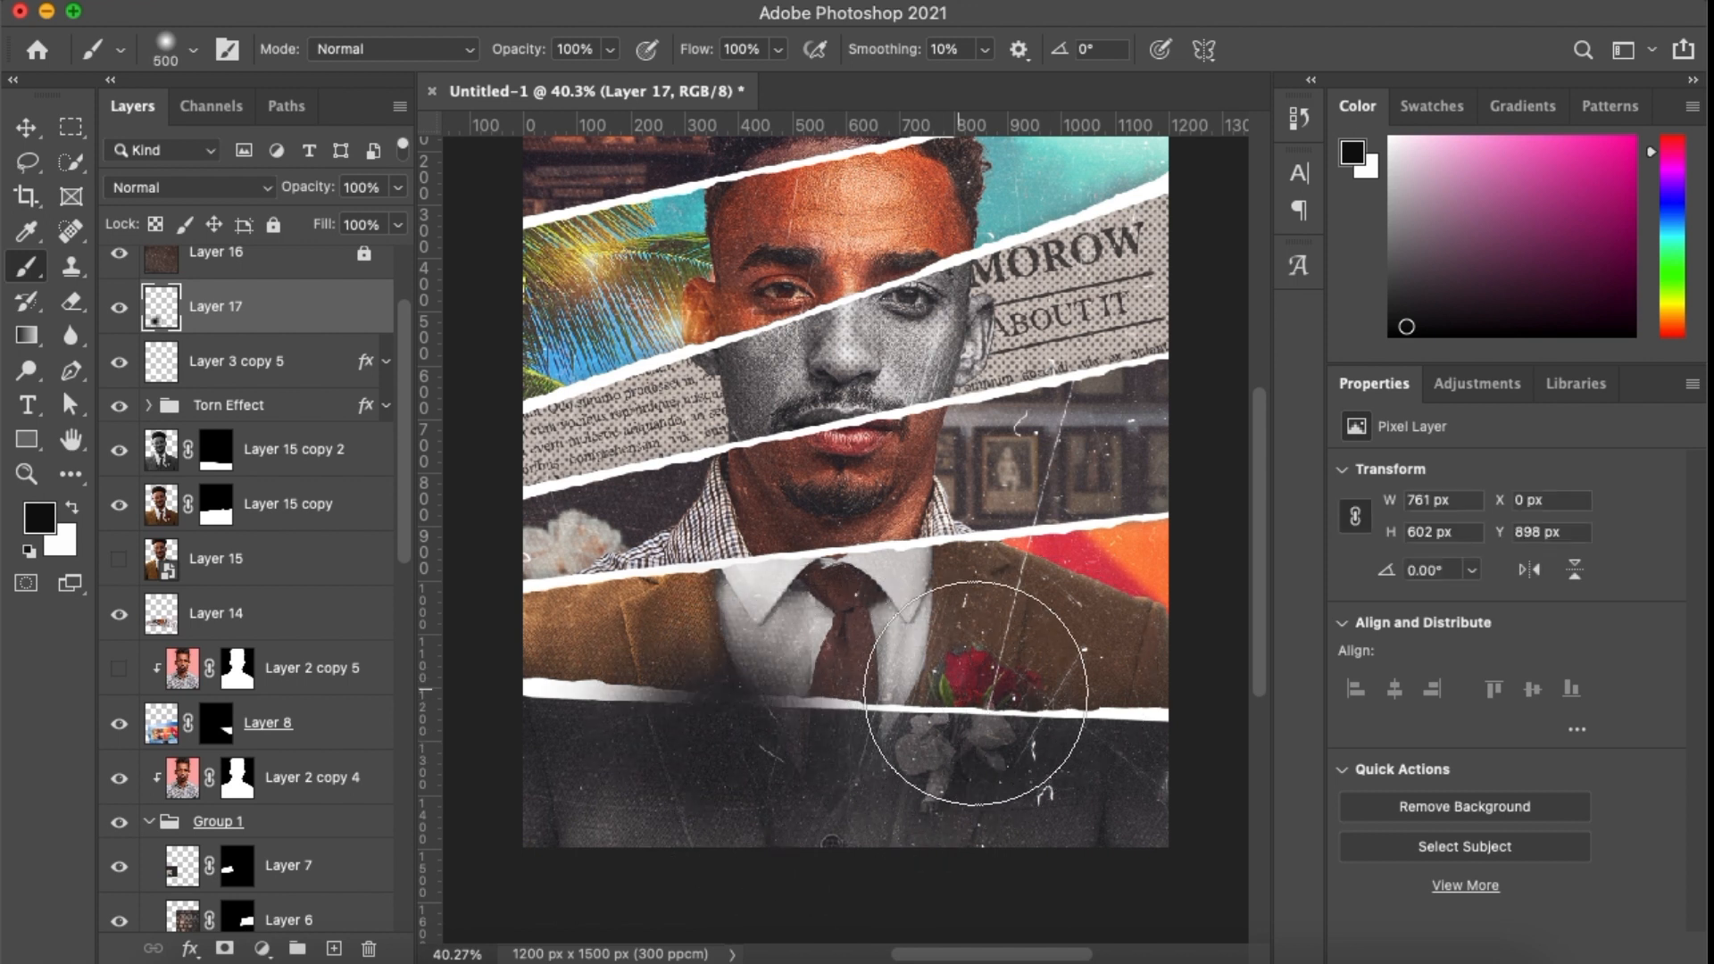
pyautogui.click(974, 705)
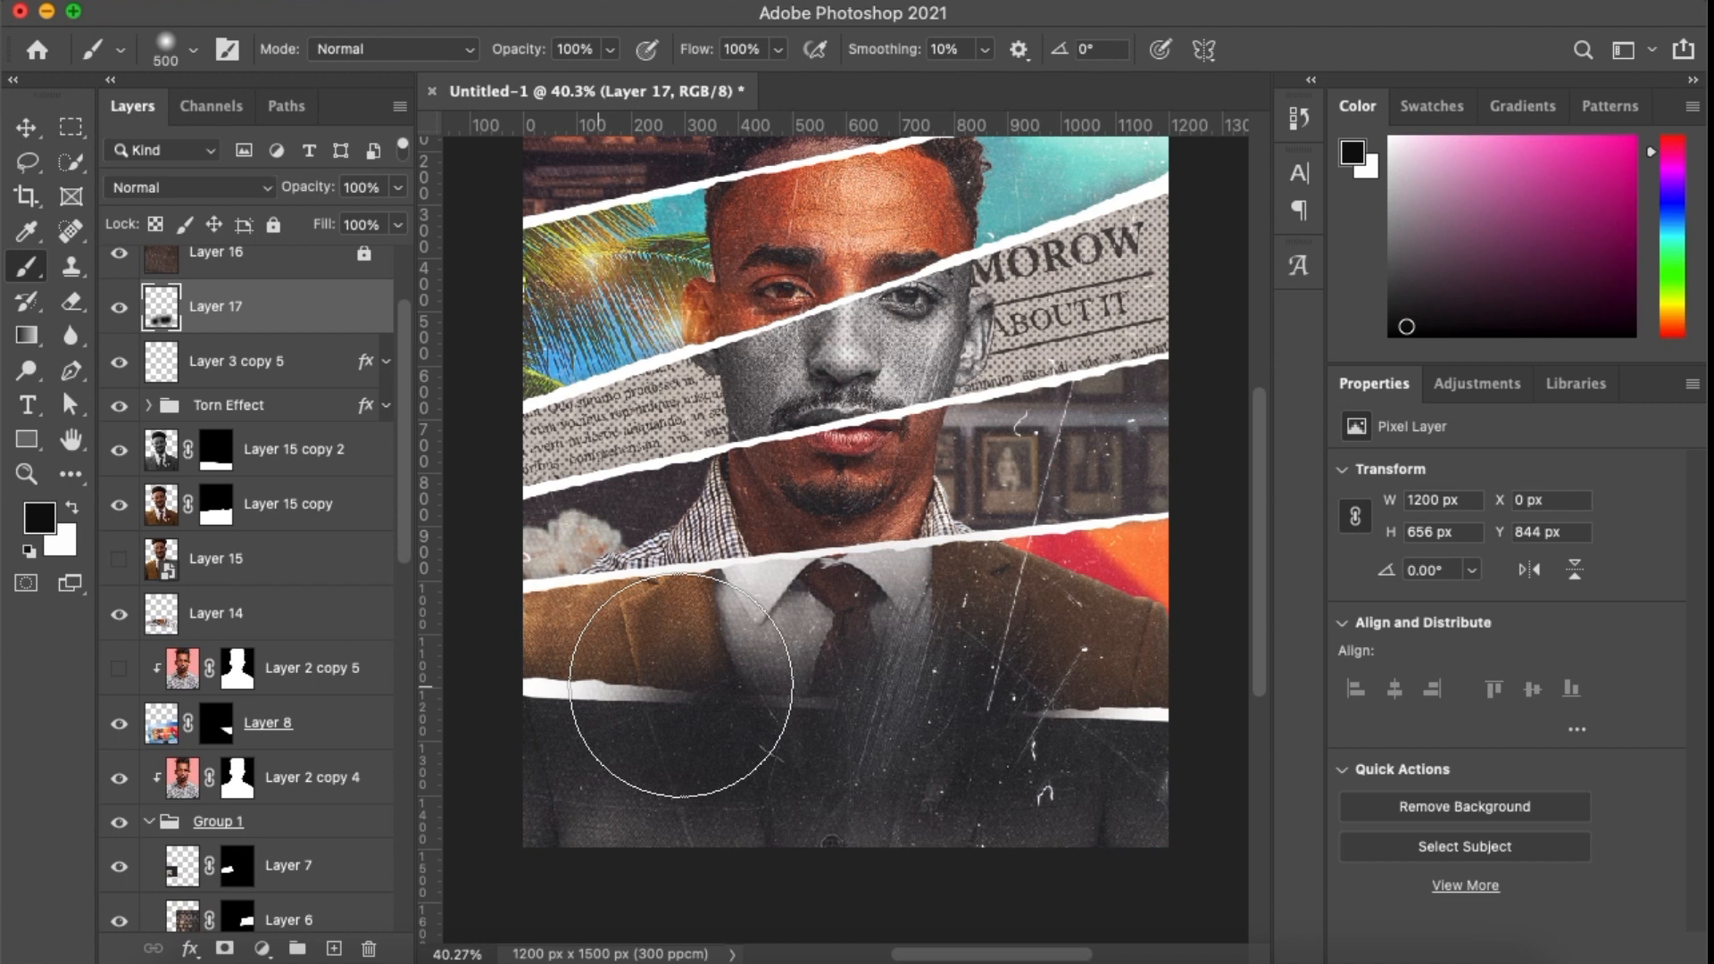
pyautogui.click(736, 621)
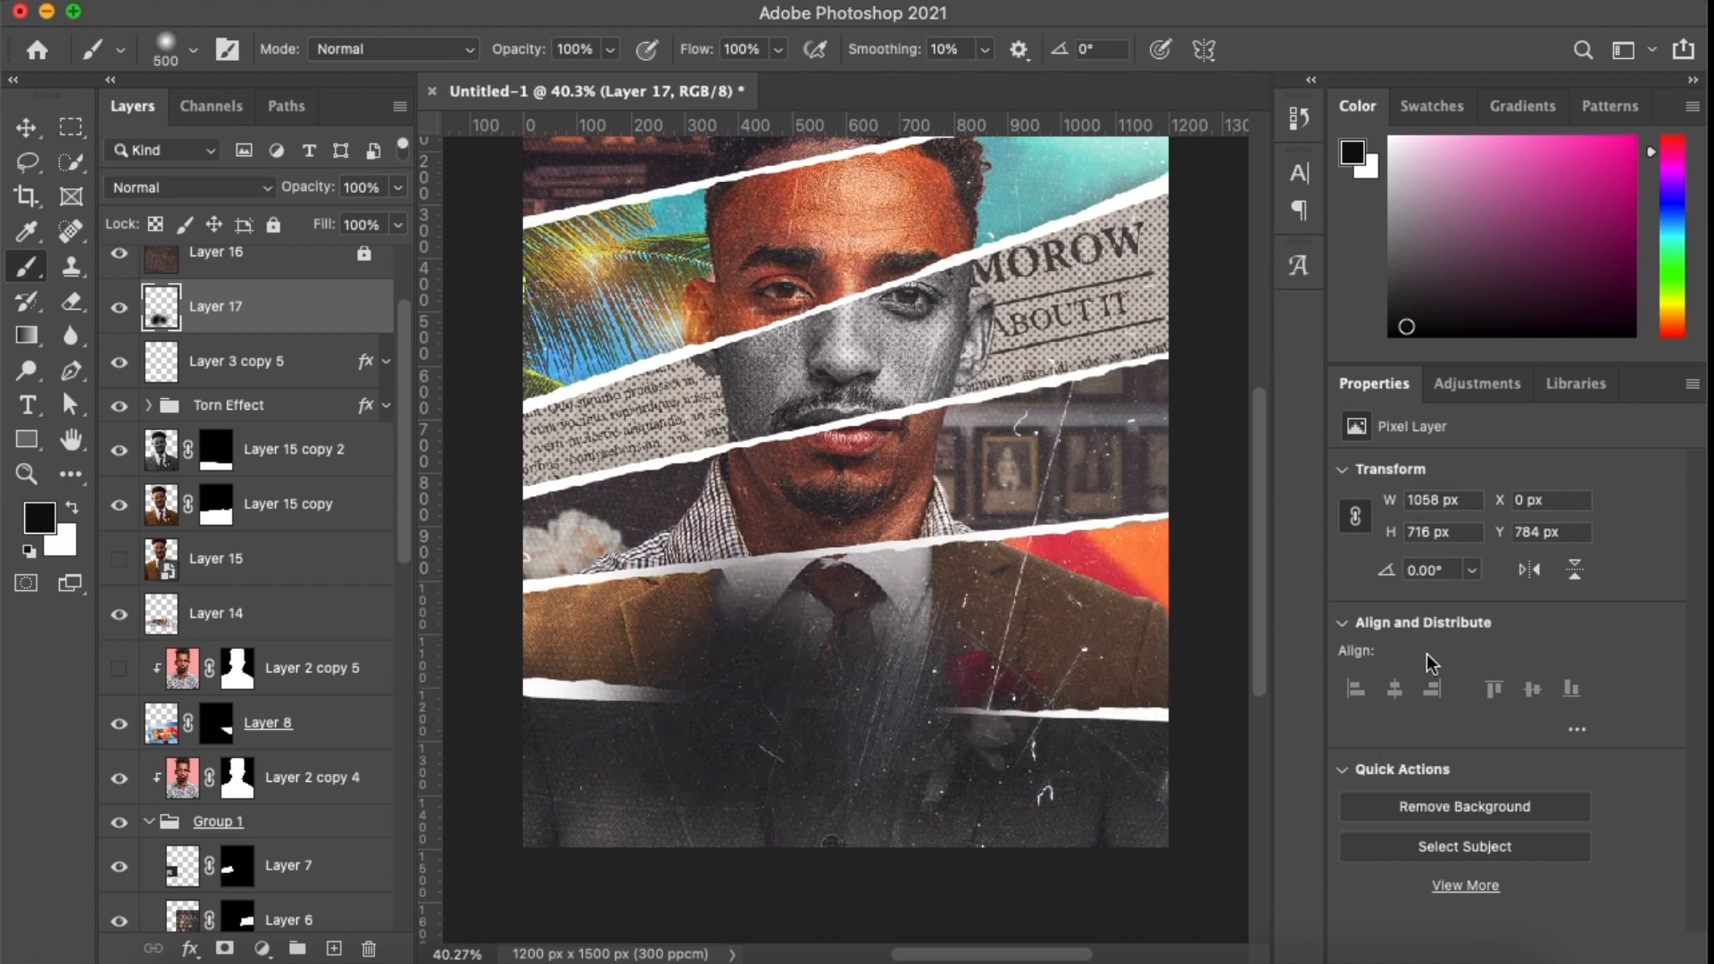
# Lower the opacity of the painted shadow on Layer 17 to 74%
pyautogui.press('v')
pyautogui.click(398, 190)
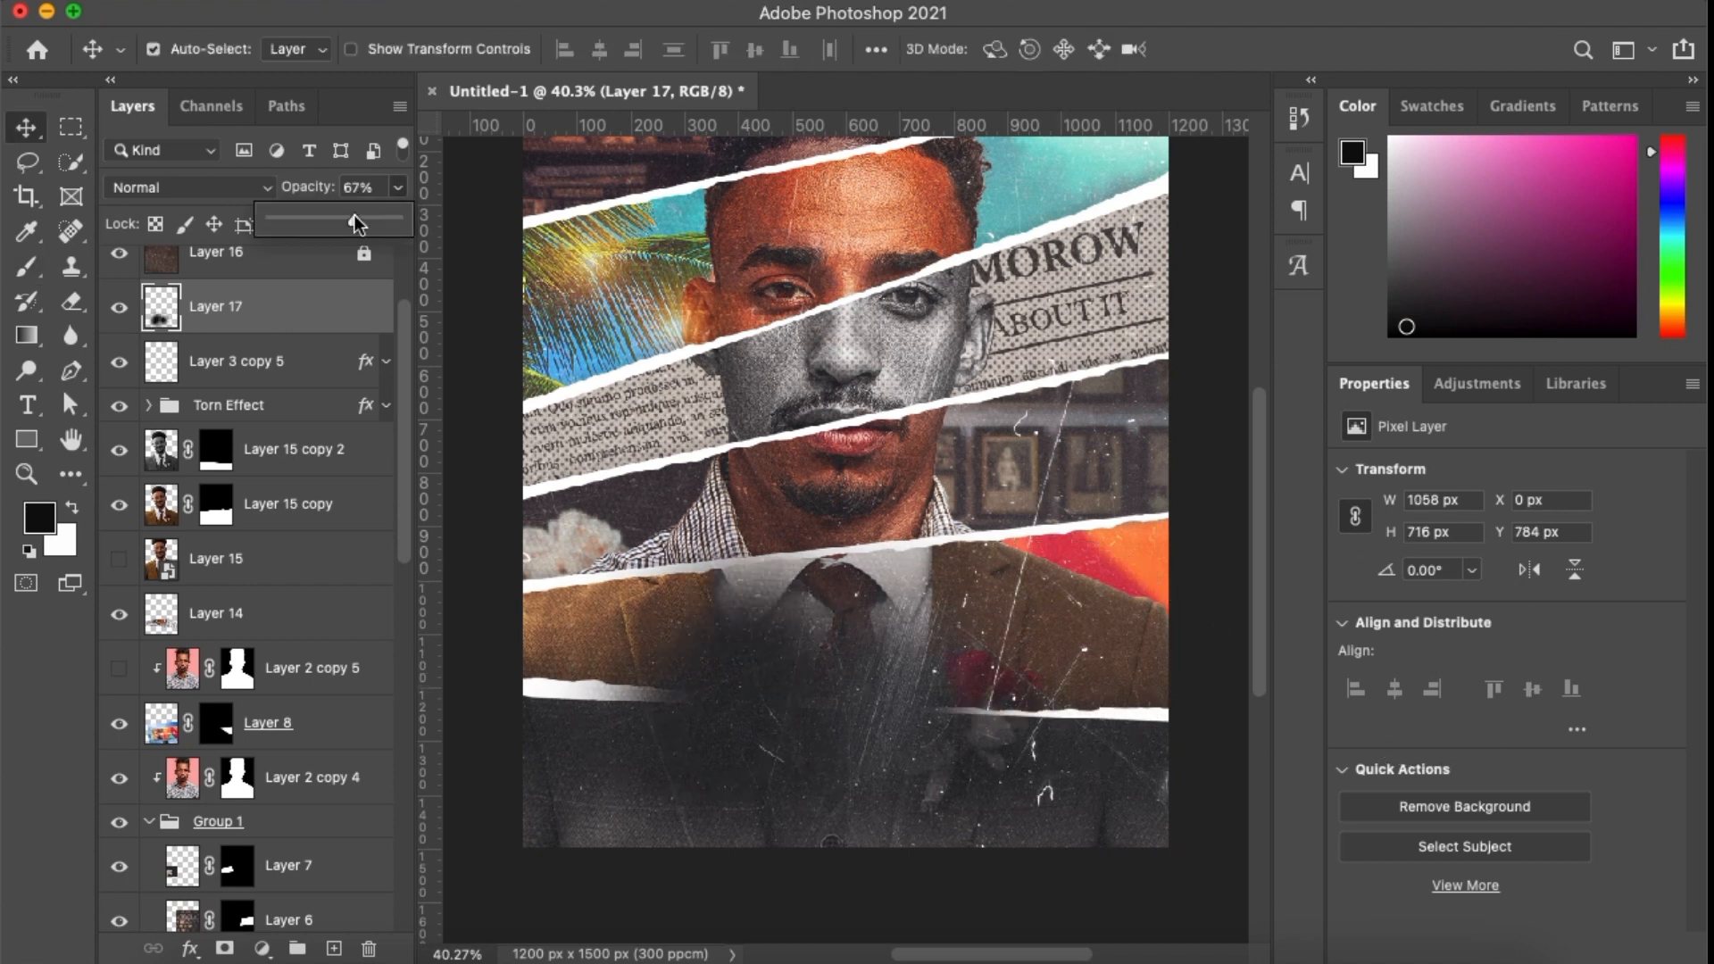
pyautogui.moveTo(370, 217); pyautogui.dragTo(363, 217)
pyautogui.scroll(3, 692, 523)
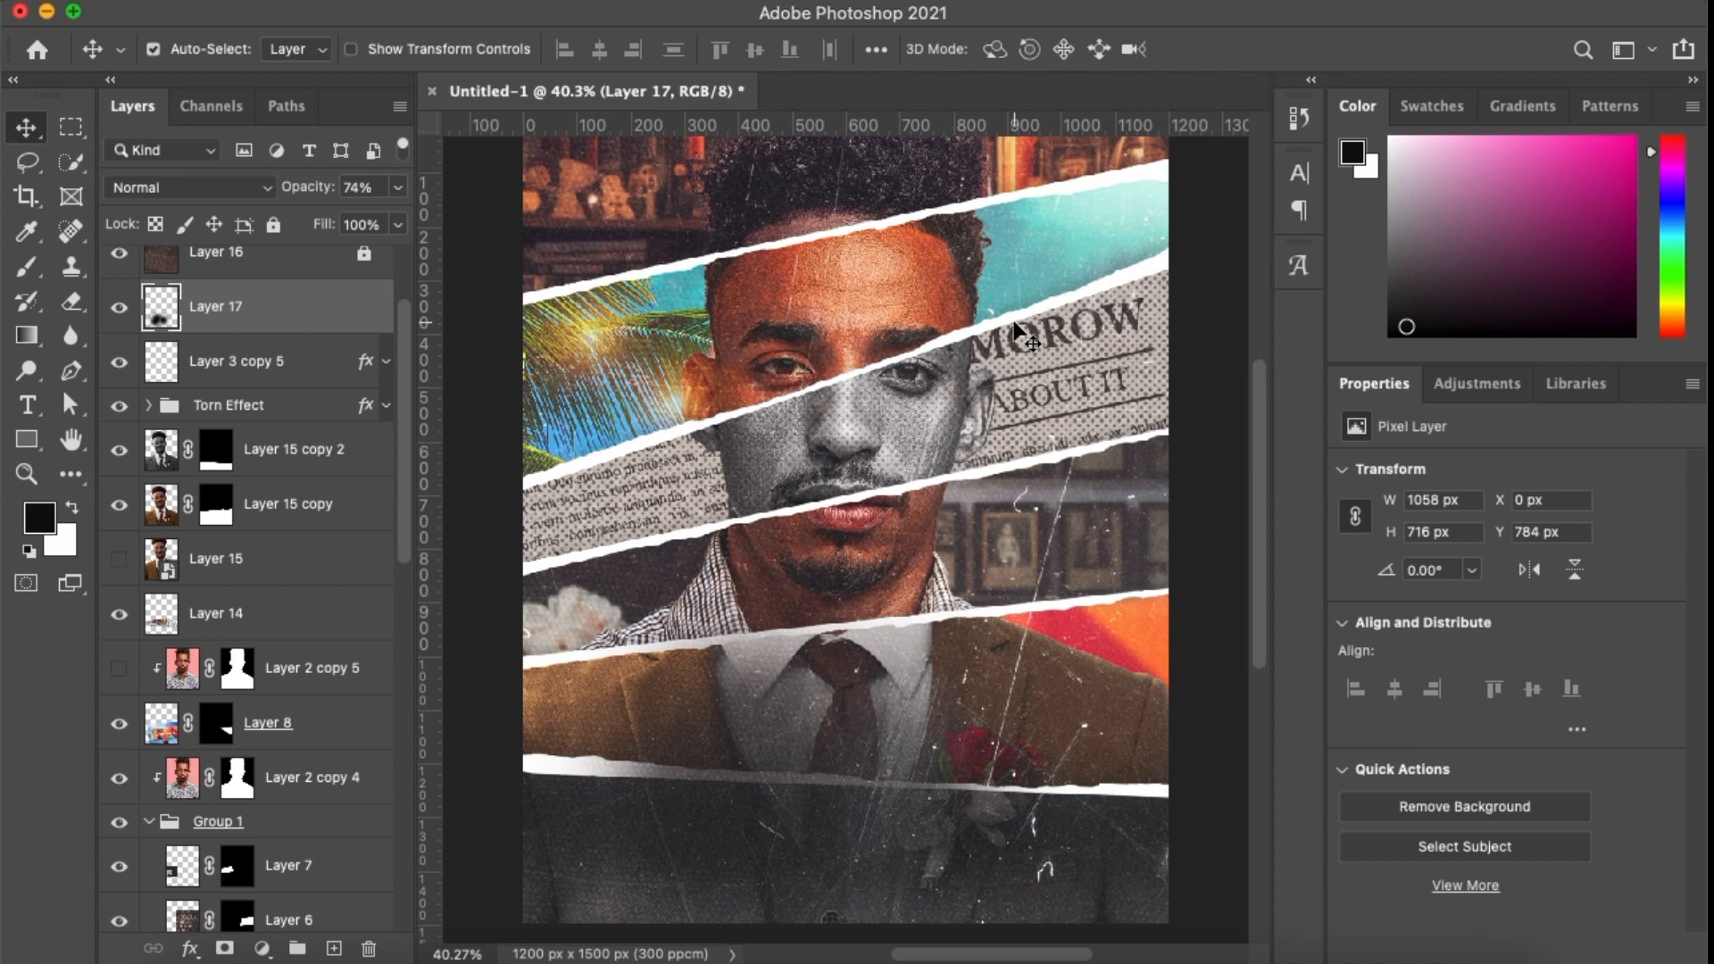
pyautogui.scroll(-3, 1016, 333)
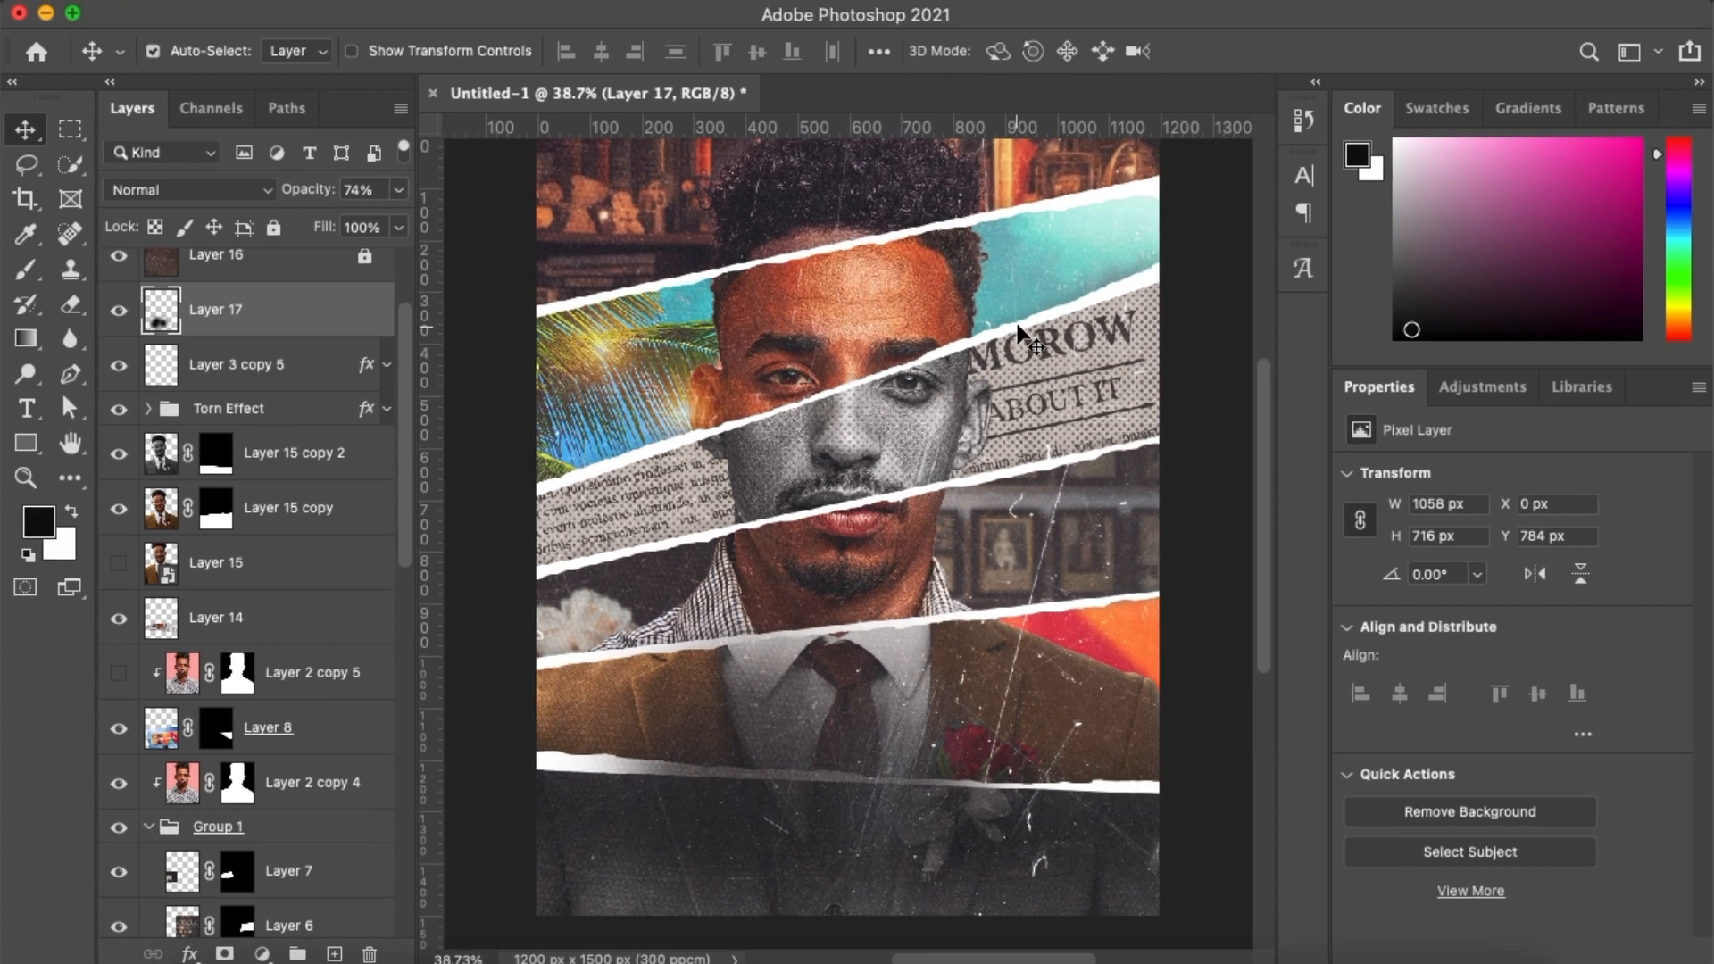
pyautogui.scroll(-2, 1016, 333)
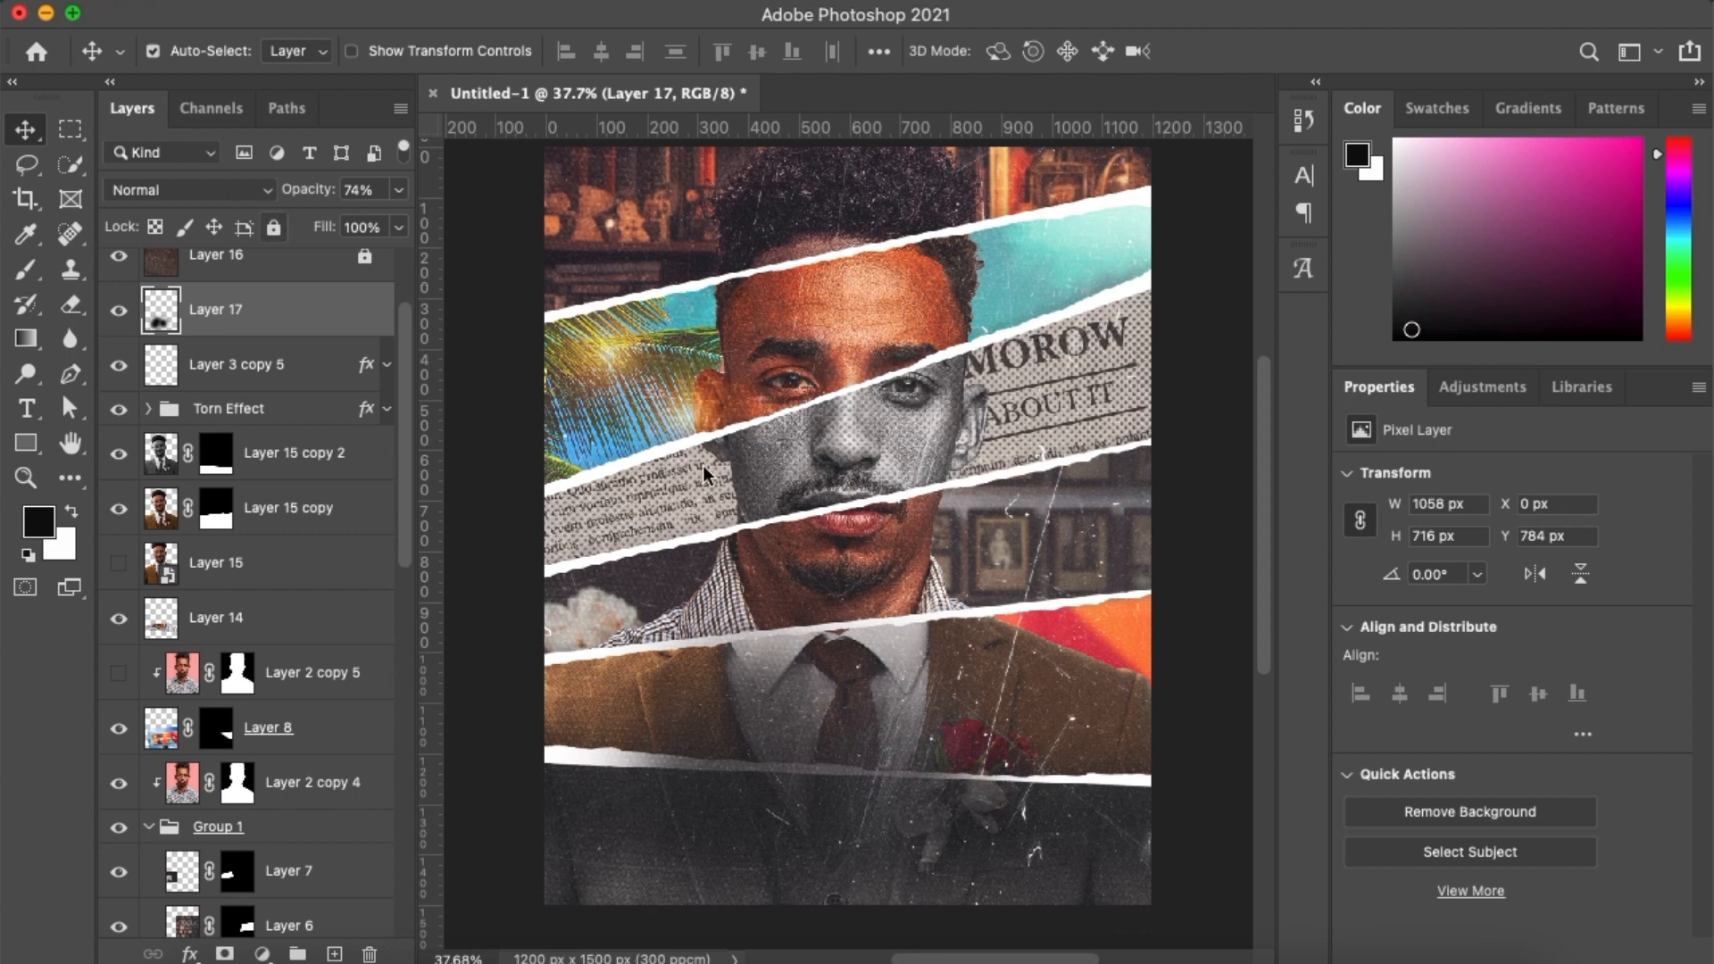
# Add the text "Jist a Sample" over the brown suit strip
pyautogui.press('t')
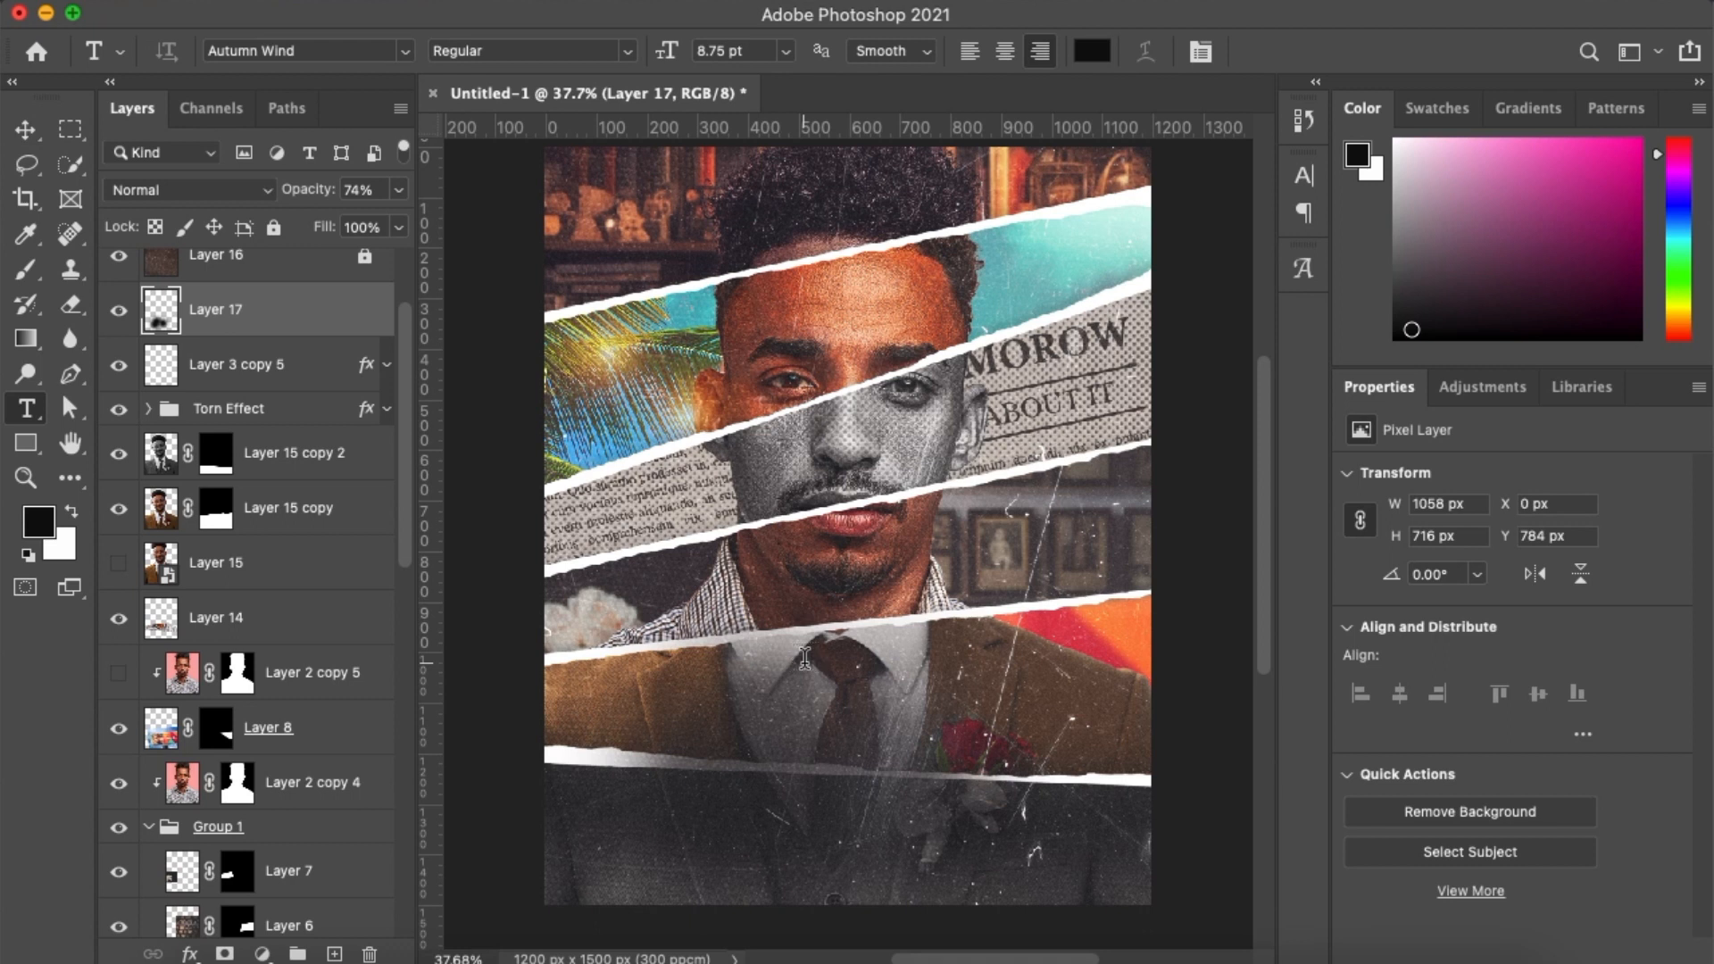
pyautogui.click(805, 658)
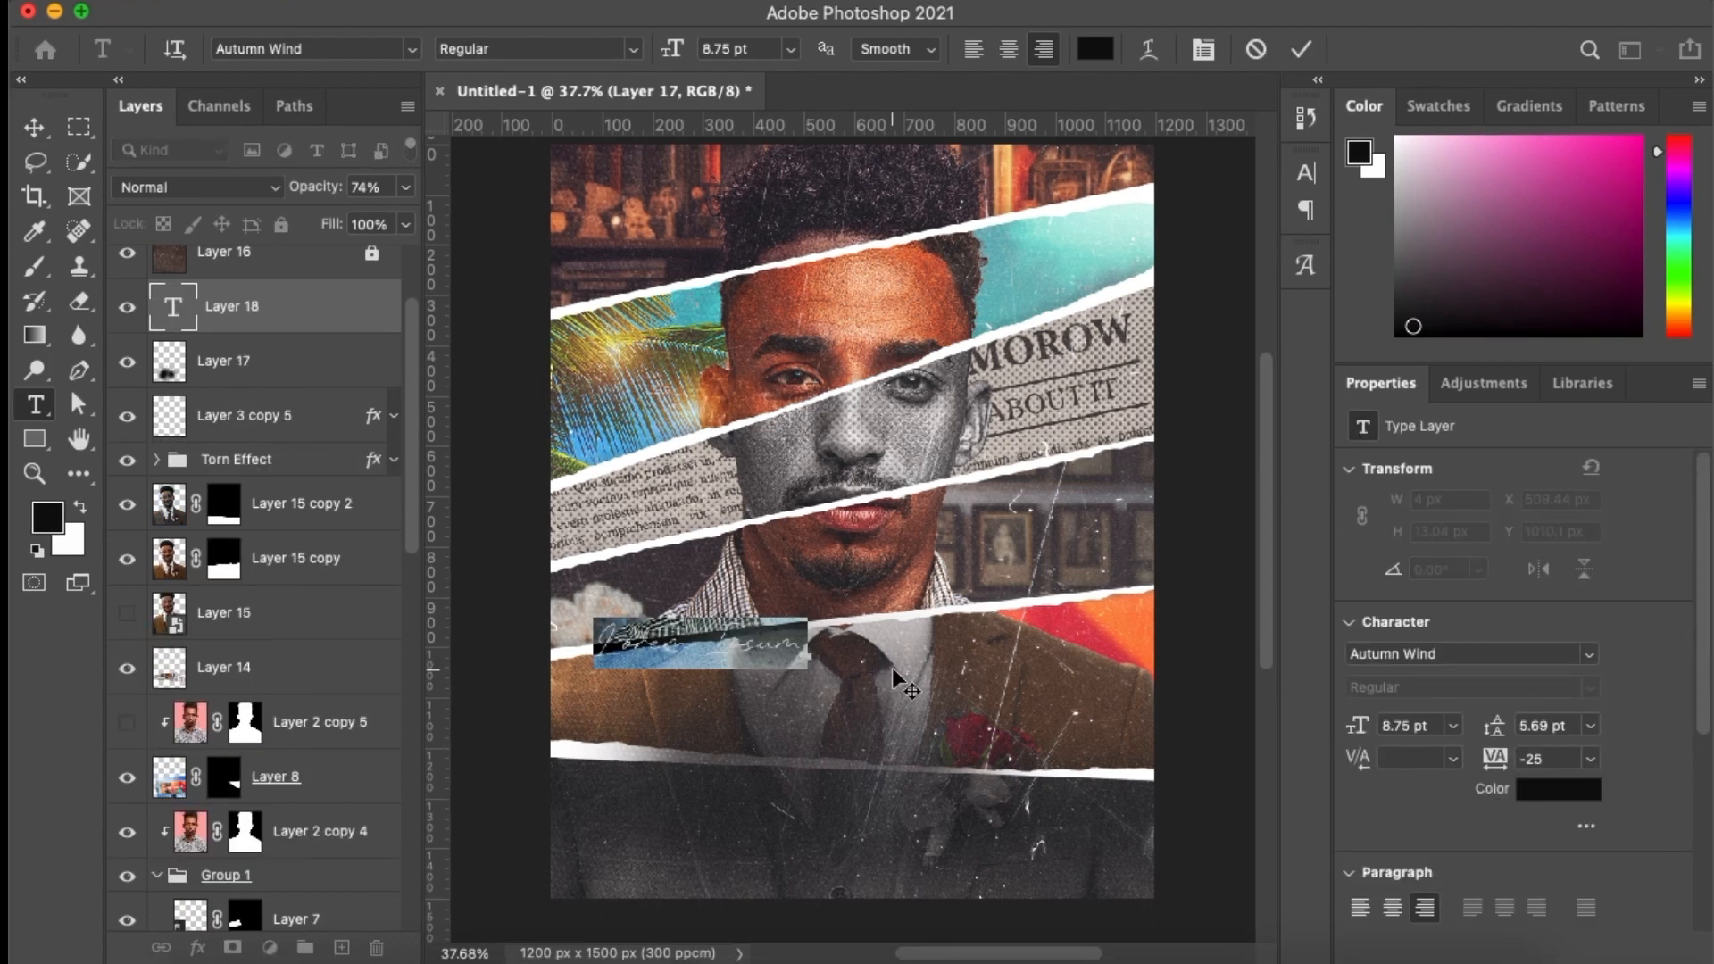
pyautogui.write('Ti')
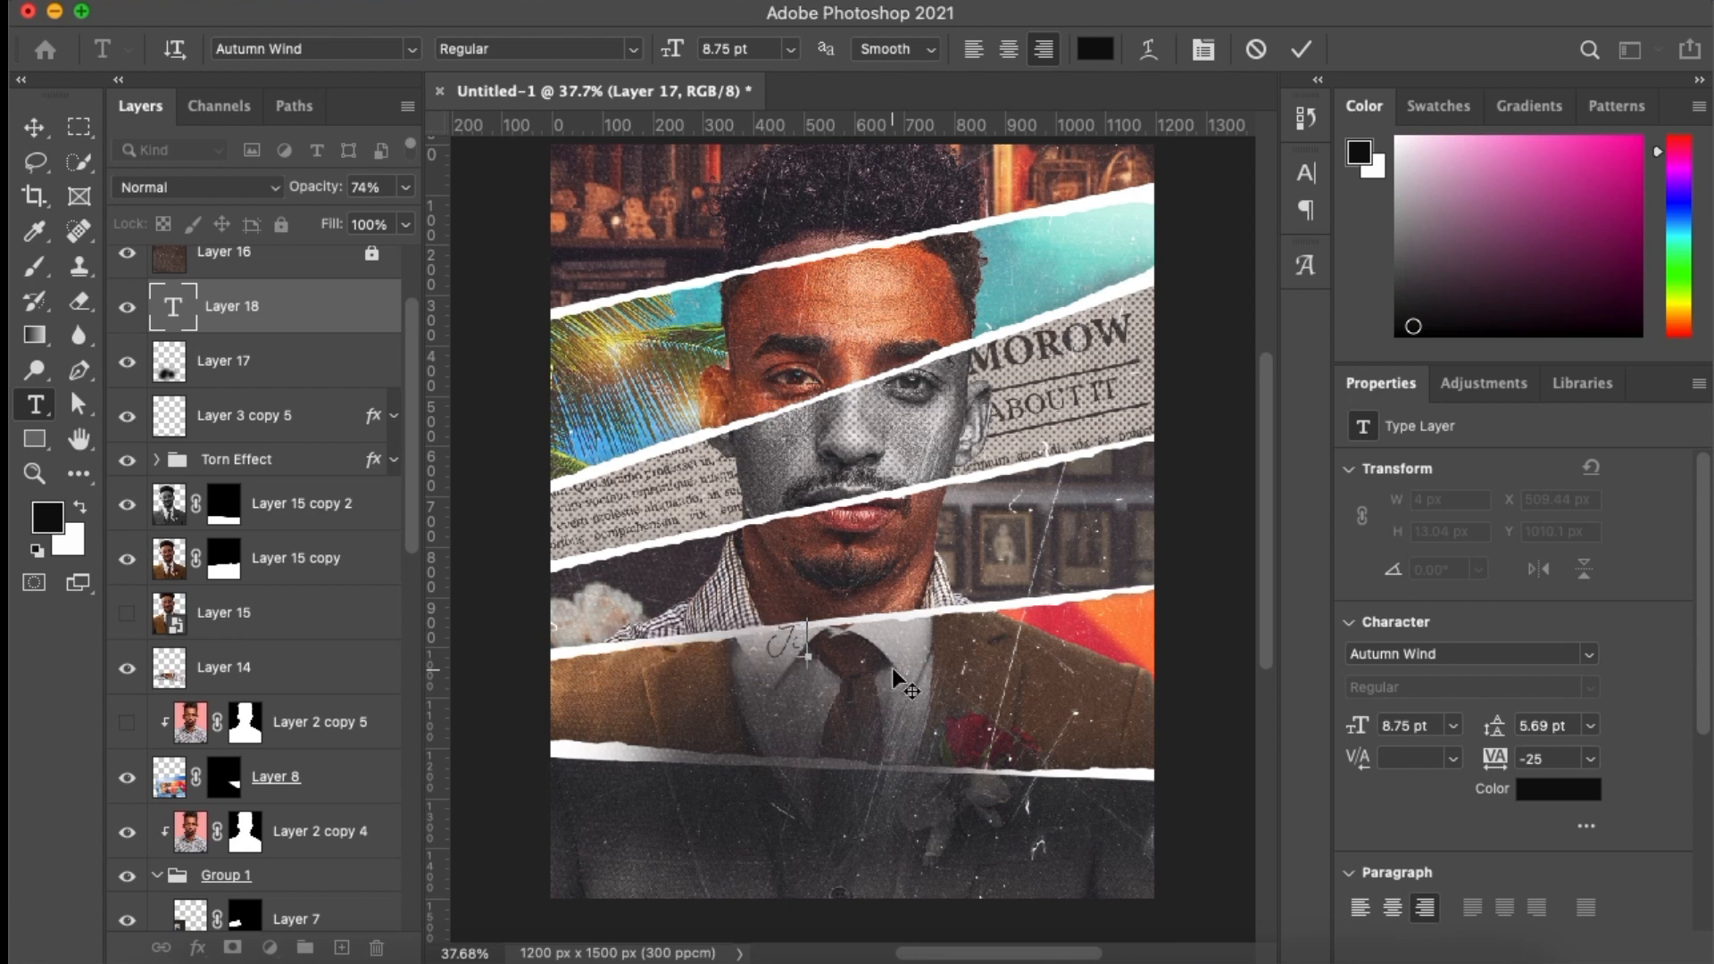
pyautogui.write('tle Sample')
pyautogui.click(1301, 50)
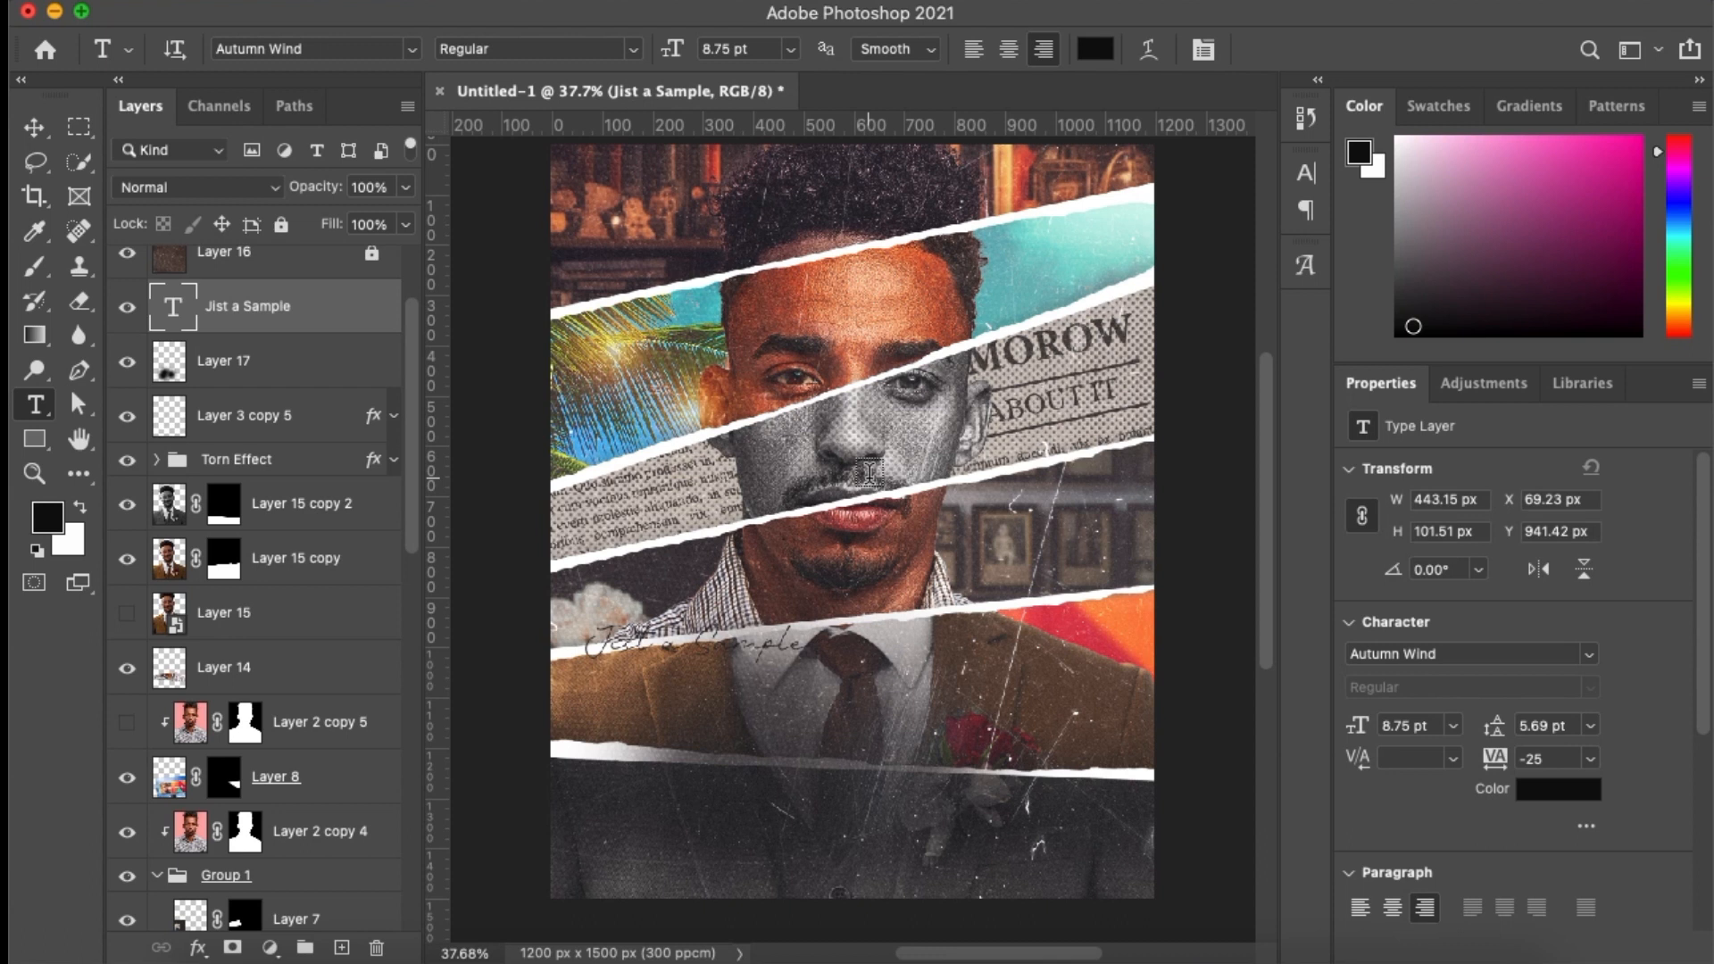
# Set the title text to the white Punta Light font and move it to about X 339 px, Y 978 px over the suit
pyautogui.press('v')
pyautogui.click(1589, 654)
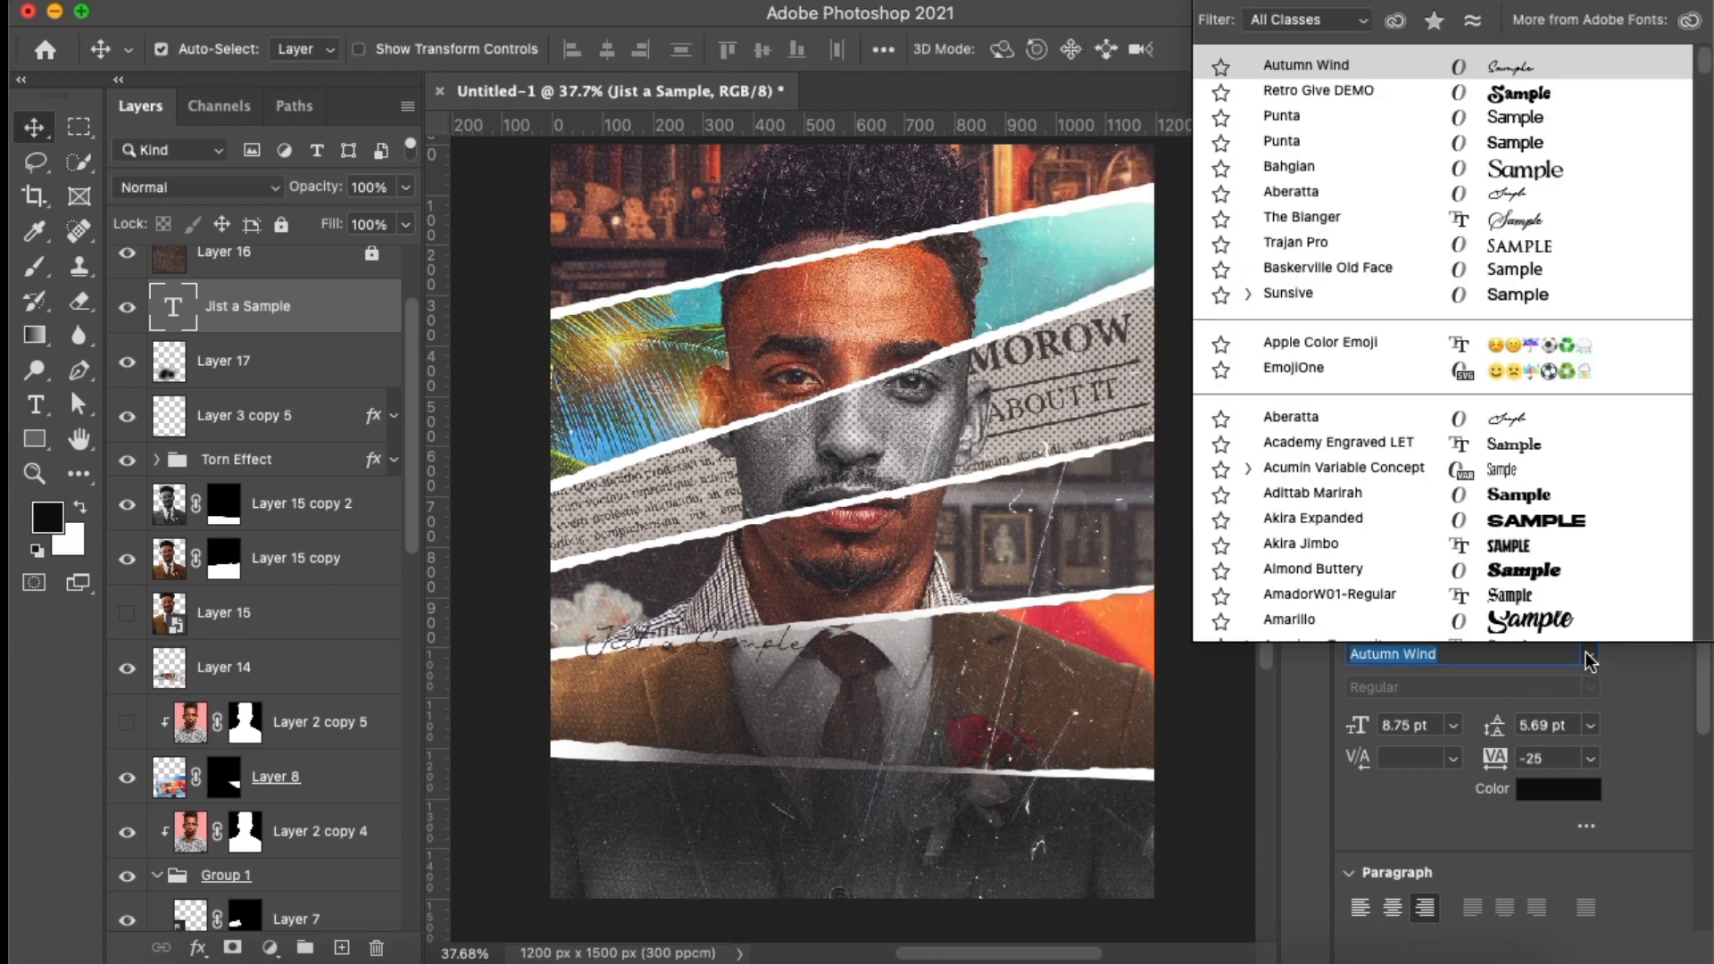
pyautogui.click(1291, 116)
pyautogui.click(1558, 789)
pyautogui.click(1032, 505)
pyautogui.click(1622, 459)
pyautogui.click(790, 656)
pyautogui.moveTo(790, 656); pyautogui.dragTo(944, 674)
pyautogui.press('Return')
pyautogui.press('t')
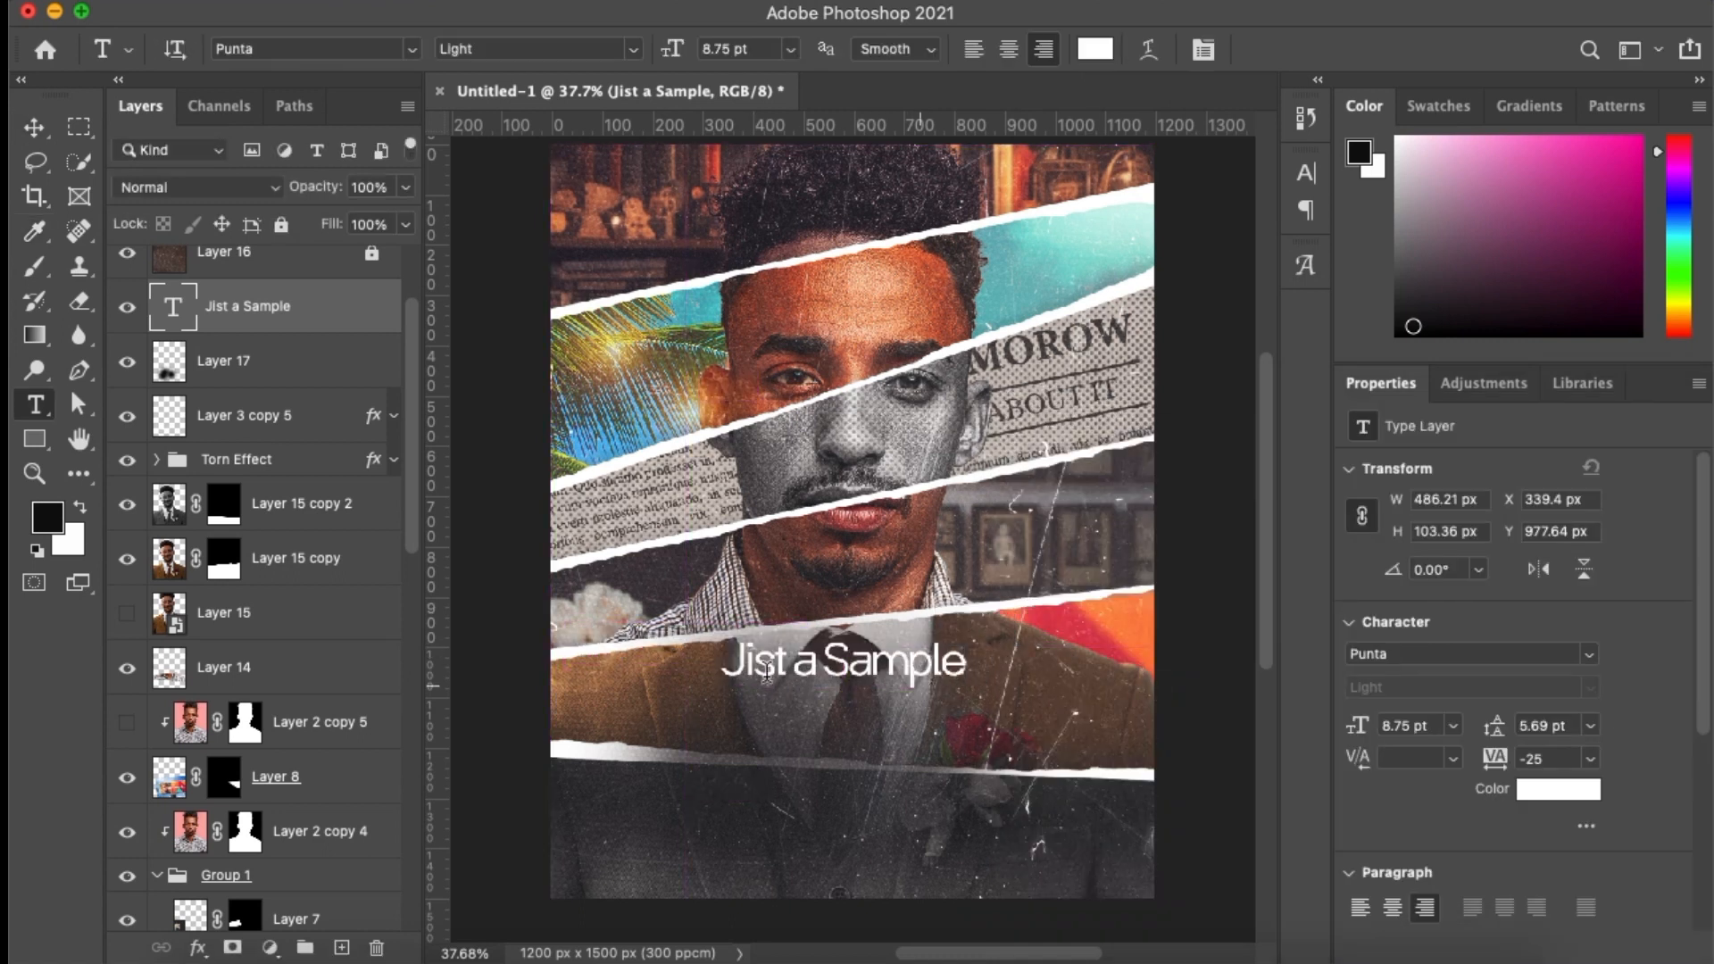
# Correct the title's misspelled first word so the text reads "Just a Sample"
pyautogui.click(763, 669)
pyautogui.press('BackSpace')
pyautogui.write('u')
pyautogui.click(1301, 50)
pyautogui.press('v')
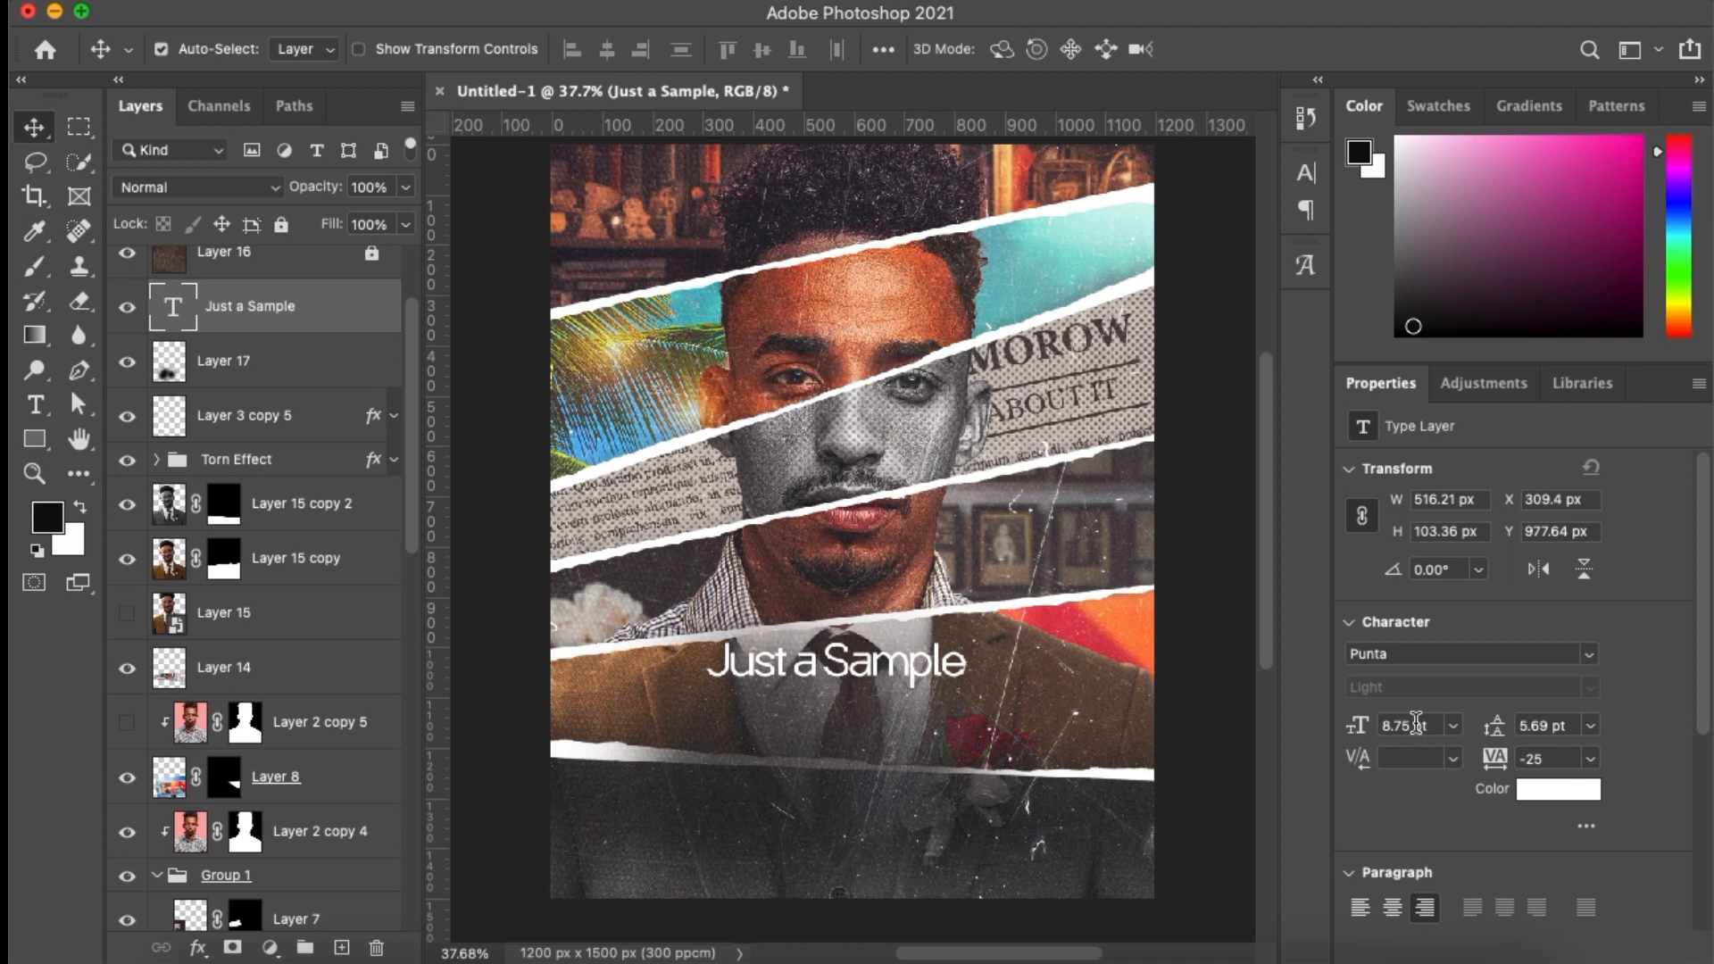
# Set the title's font size to 7 pt and nudge it left and up over the brown suit strip
pyautogui.click(1416, 725)
pyautogui.write('7')
pyautogui.press('Return')
pyautogui.press('Left')
pyautogui.press('Left')
pyautogui.press('Left')
pyautogui.press('Left')
pyautogui.press('Left')
pyautogui.press('Left')
pyautogui.press('Left')
pyautogui.press('Left')
pyautogui.press('Left')
pyautogui.press('Left')
pyautogui.press('Left')
pyautogui.press('Left')
pyautogui.press('Left')
pyautogui.press('Left')
pyautogui.press('Up')
pyautogui.press('Up')
pyautogui.press('Up')
pyautogui.press('Up')
pyautogui.press('Up')
pyautogui.press('Up')
pyautogui.press('Up')
pyautogui.press('Up')
pyautogui.press('Up')
pyautogui.press('Up')
pyautogui.press('Up')
pyautogui.press('Up')
pyautogui.press('Up')
pyautogui.press('Left')
pyautogui.press('Left')
pyautogui.press('Left')
pyautogui.press('Left')
pyautogui.press('Left')
pyautogui.press('Left')
pyautogui.press('Left')
pyautogui.press('Left')
pyautogui.press('Left')
pyautogui.press('Up')
pyautogui.press('Up')
pyautogui.press('Up')
pyautogui.press('Up')
pyautogui.press('Up')
pyautogui.press('Up')
pyautogui.press('Up')
pyautogui.press('Up')
pyautogui.press('Up')
pyautogui.press('Left')
# Adjust the opacity of the painted shadow on Layer 17
pyautogui.click(229, 362)
pyautogui.click(406, 188)
pyautogui.click(392, 223)
pyautogui.click(1429, 587)
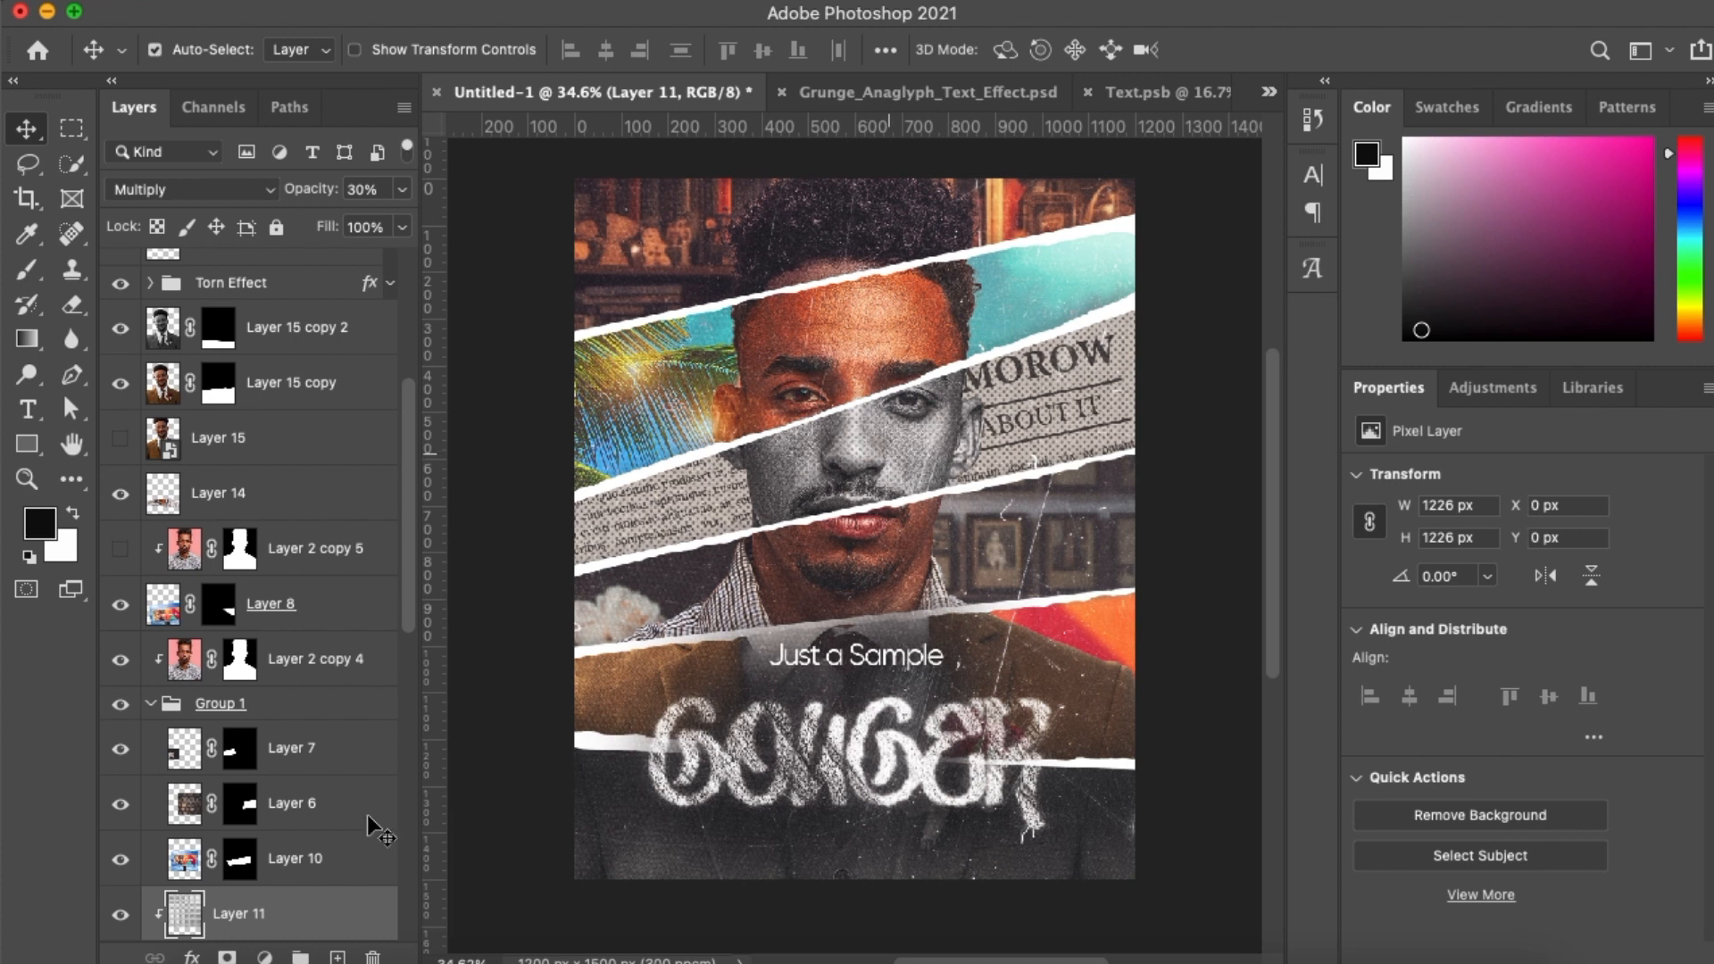
# Add a clipped layer directly above Layer 2 copy 3 and sample a light pinkish grey from the newspaper strip as the foreground colour
pyautogui.scroll(-3, 348, 817)
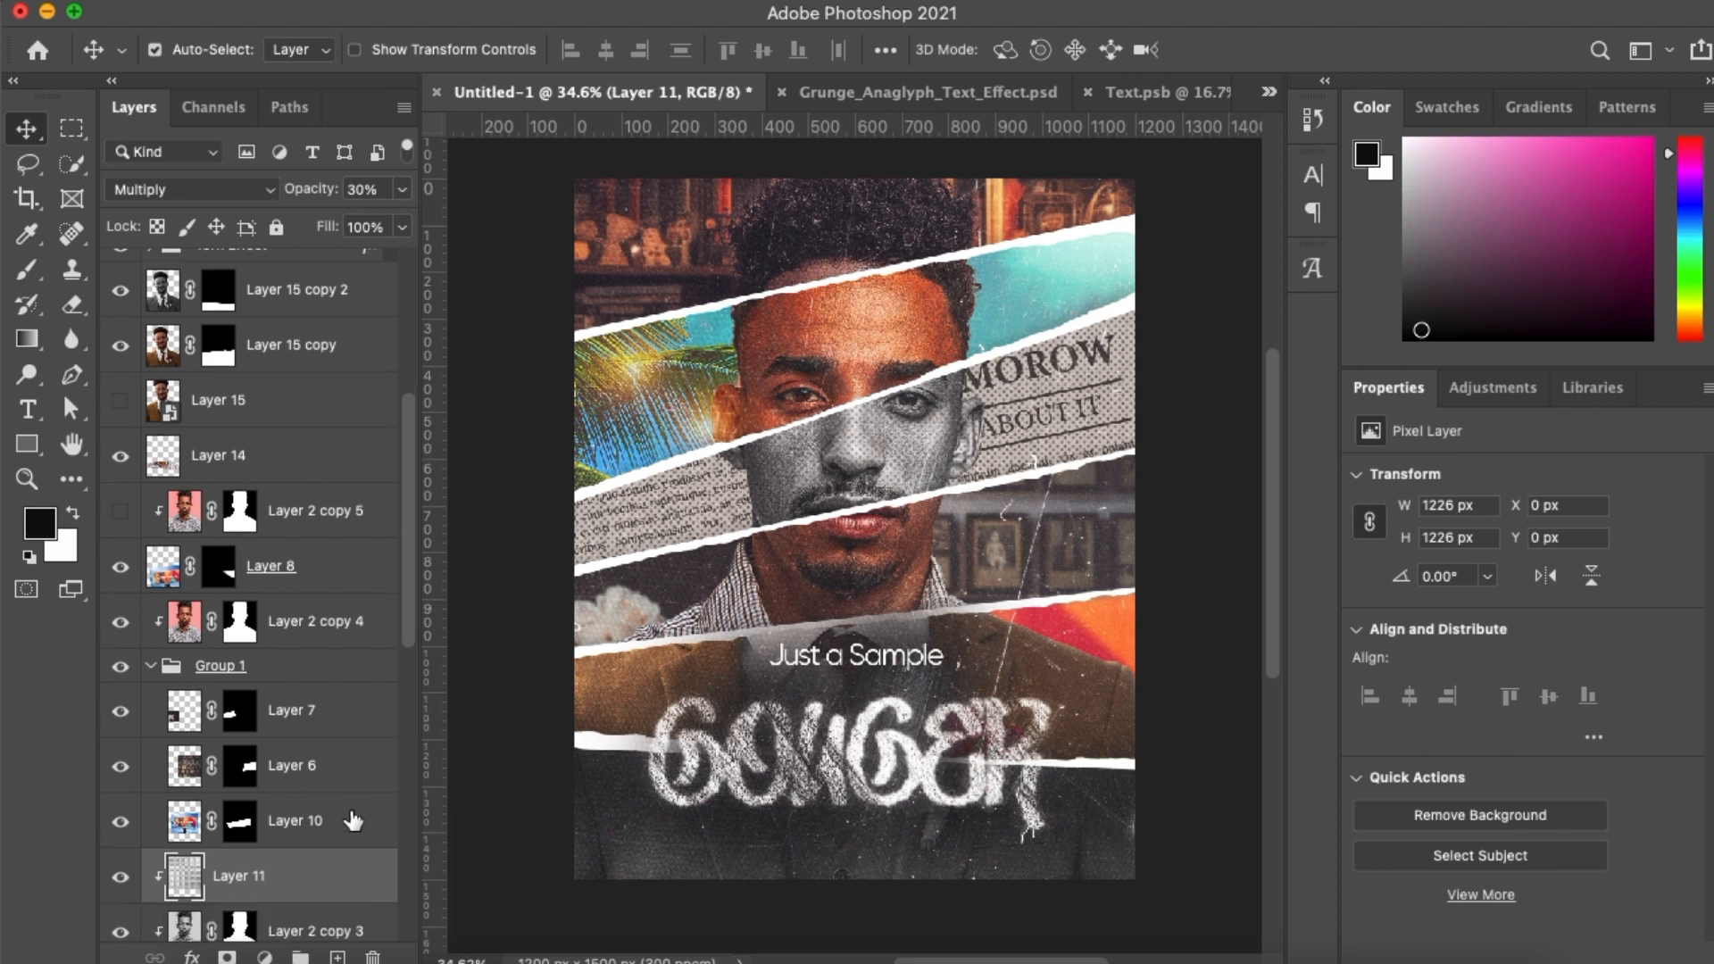
pyautogui.click(314, 820)
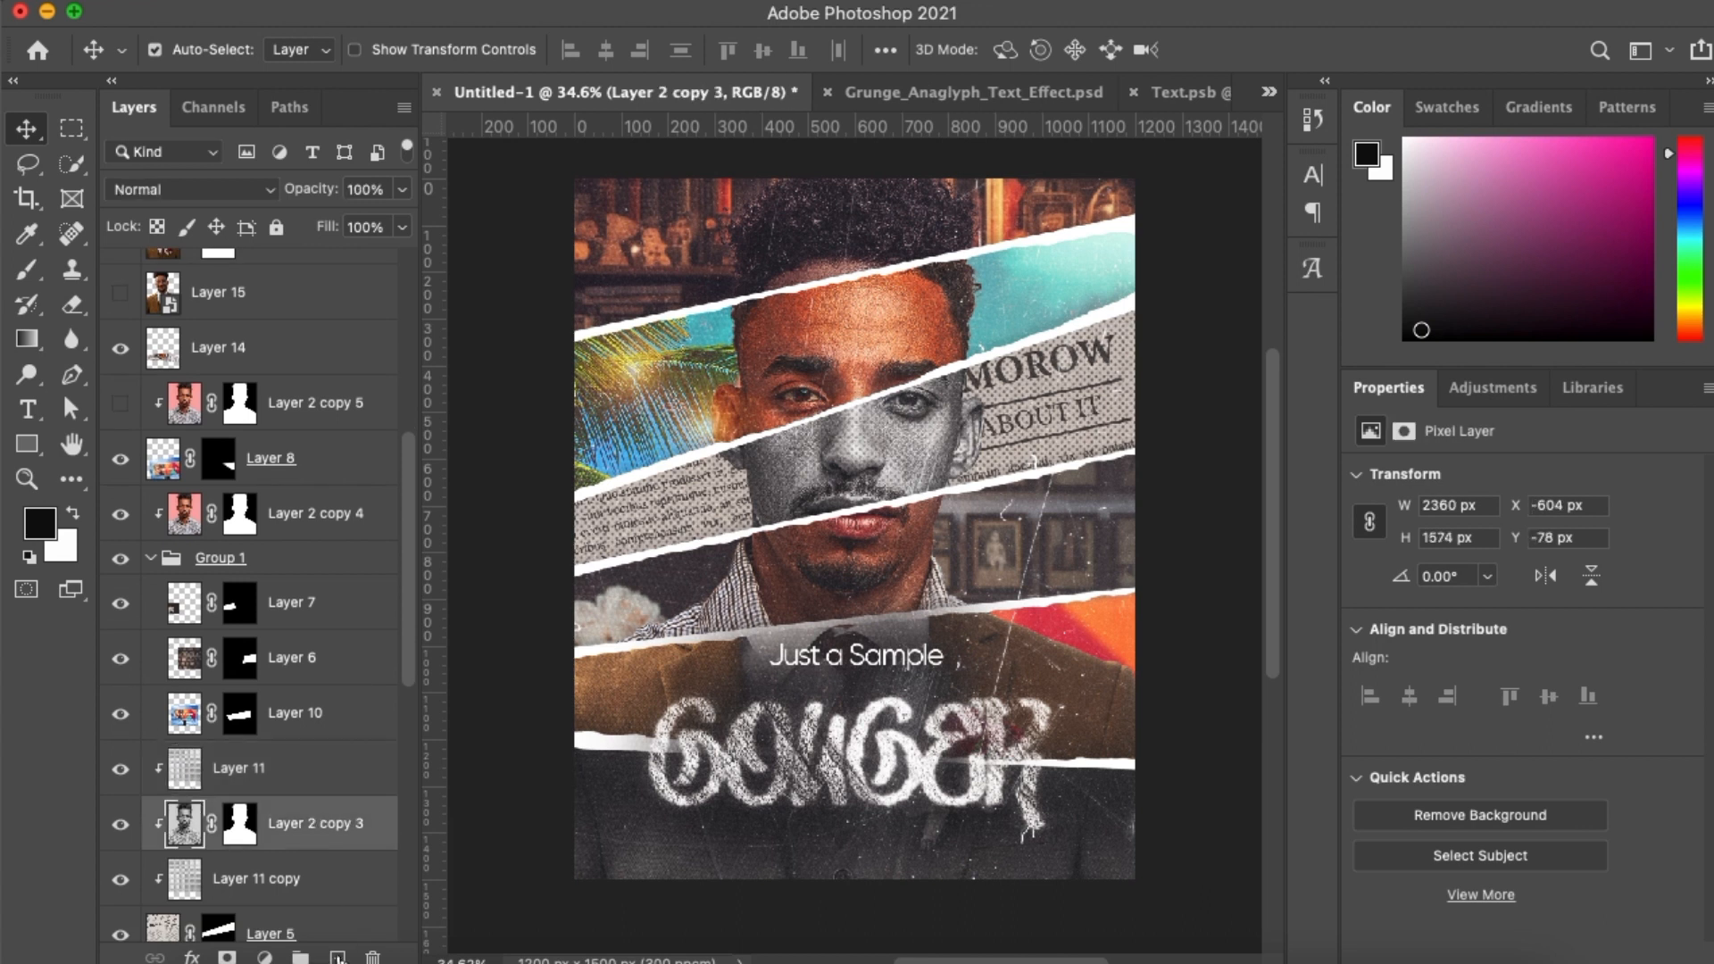
pyautogui.click(337, 957)
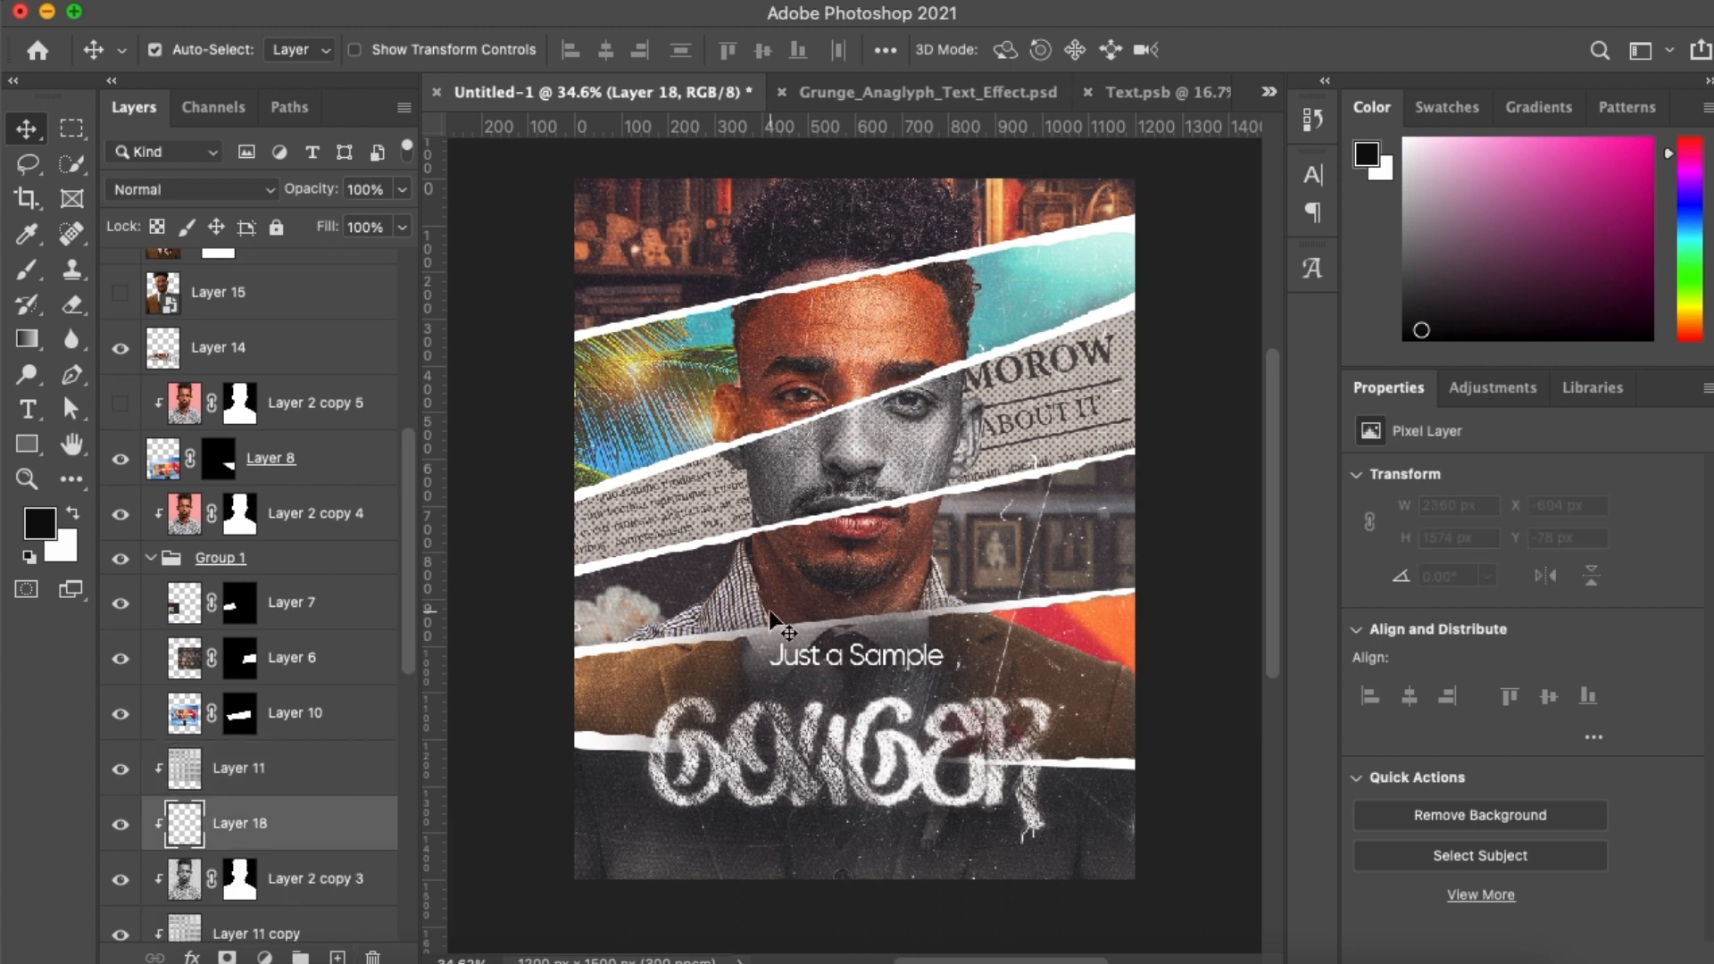
pyautogui.click(39, 523)
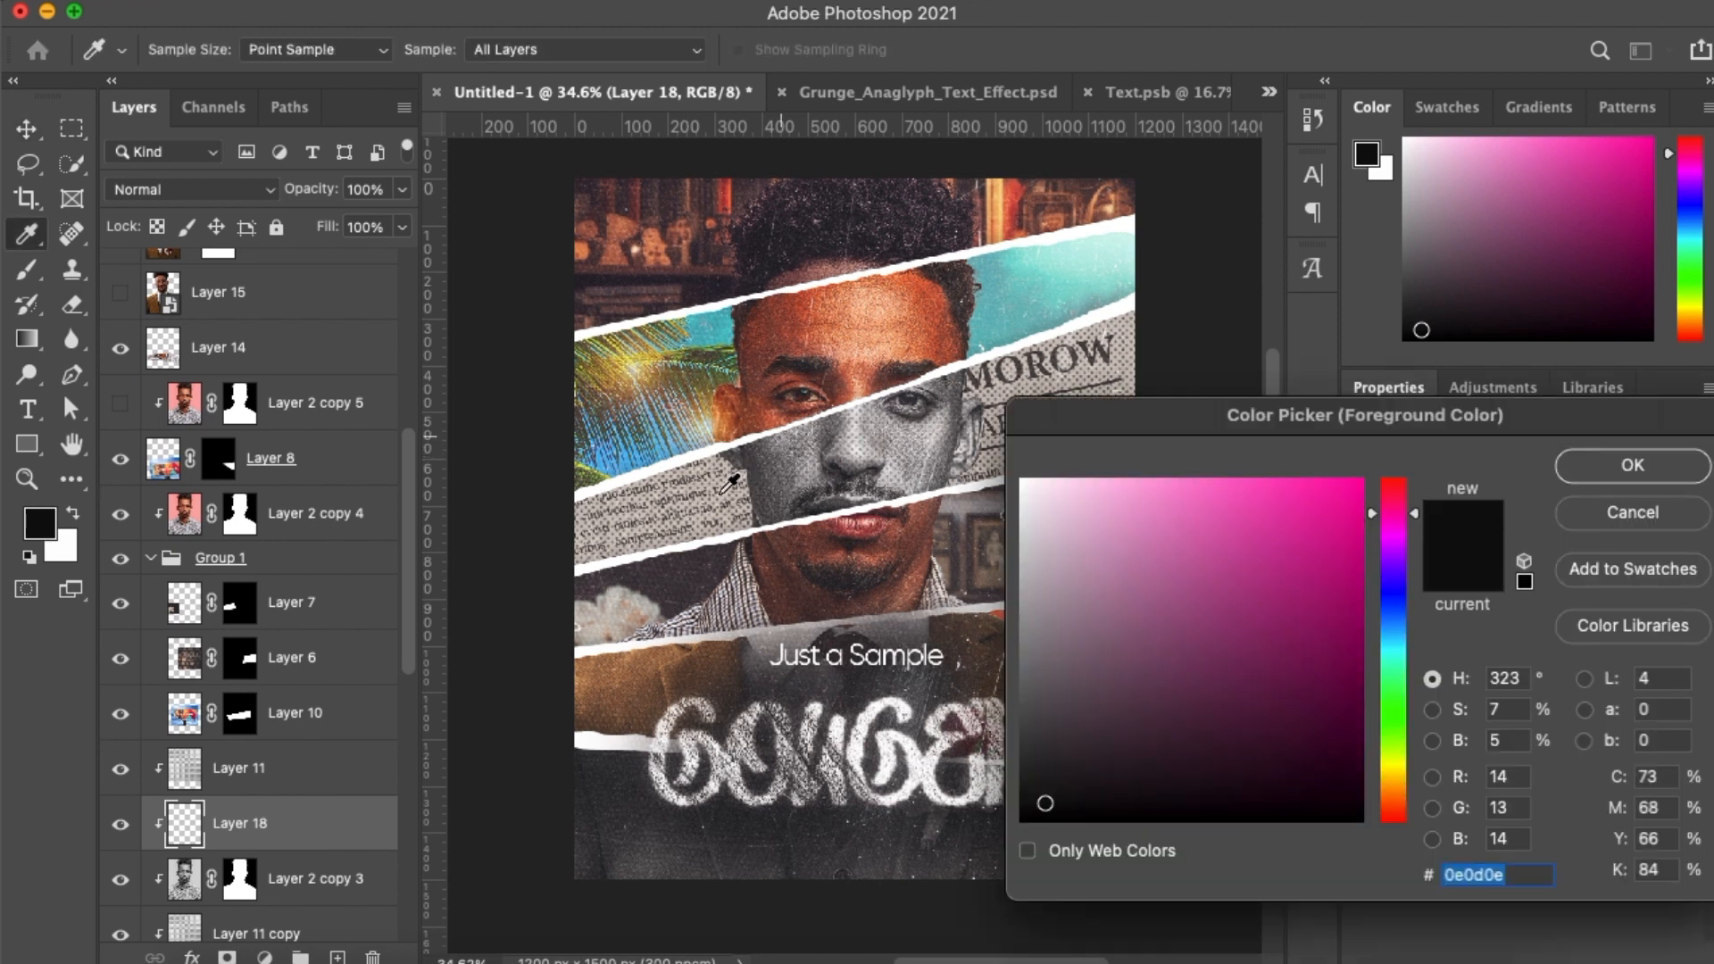
pyautogui.click(1112, 393)
pyautogui.click(1619, 466)
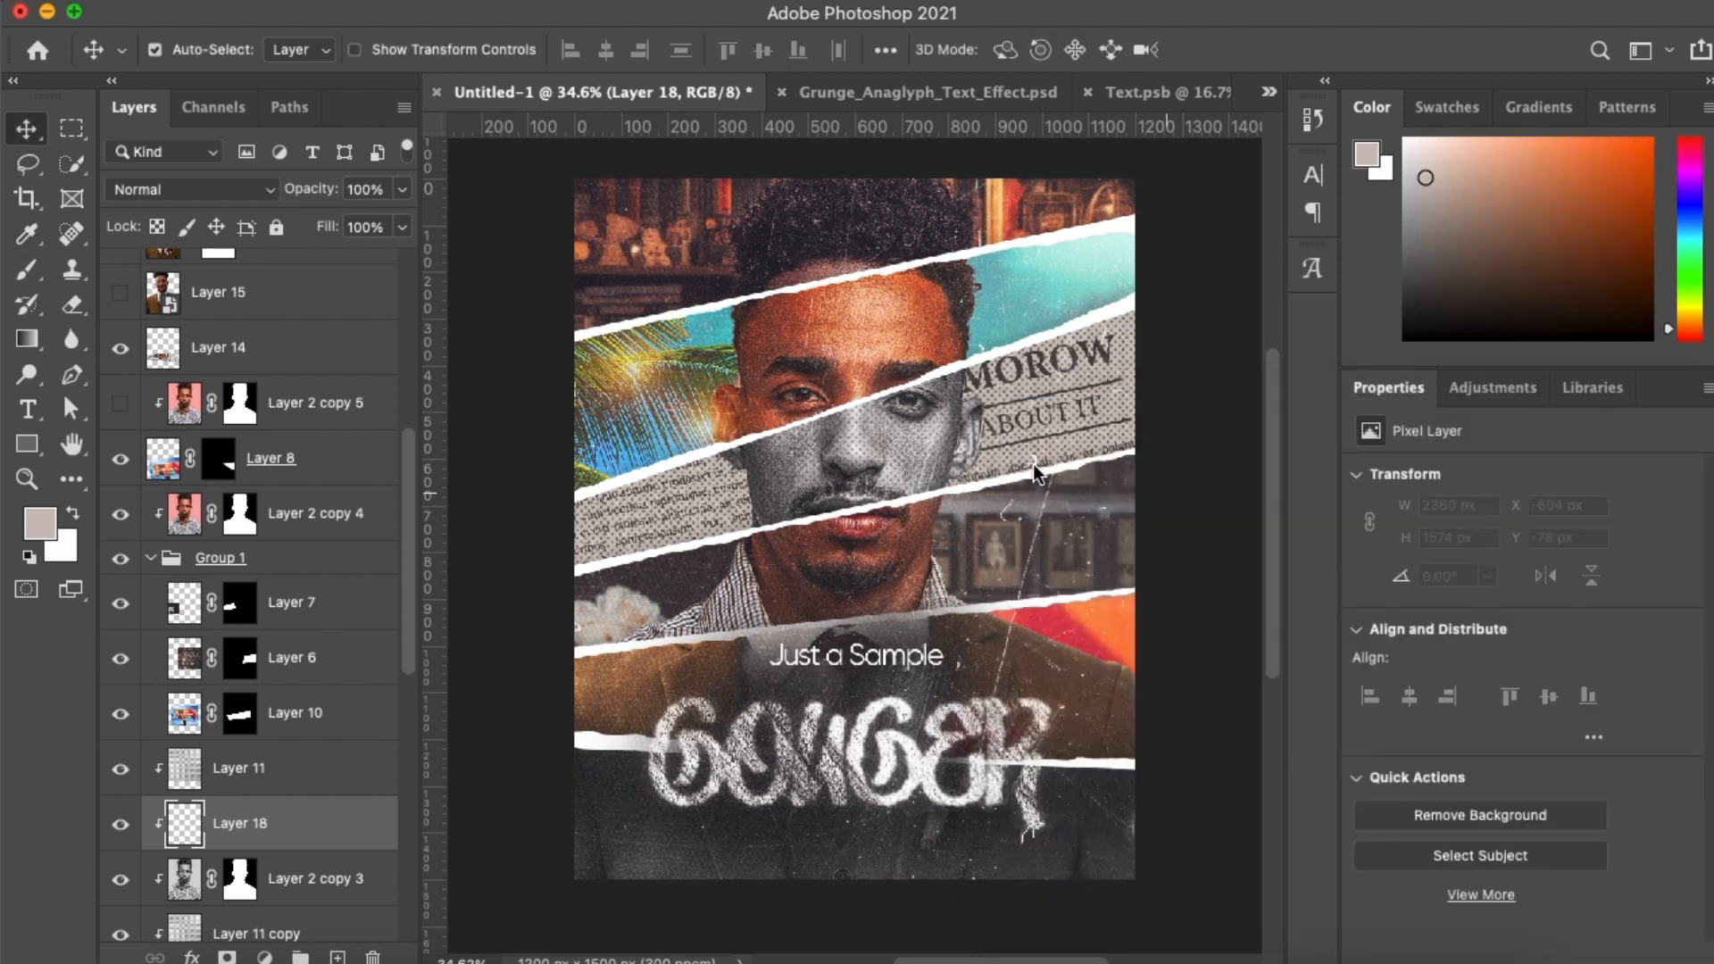
# Paint the sampled colour with a small soft brush around the ear in the halftone newspaper strip on Layer 18, and set the layer to Color Burn
pyautogui.press('b')
pyautogui.press('[')
pyautogui.press('[')
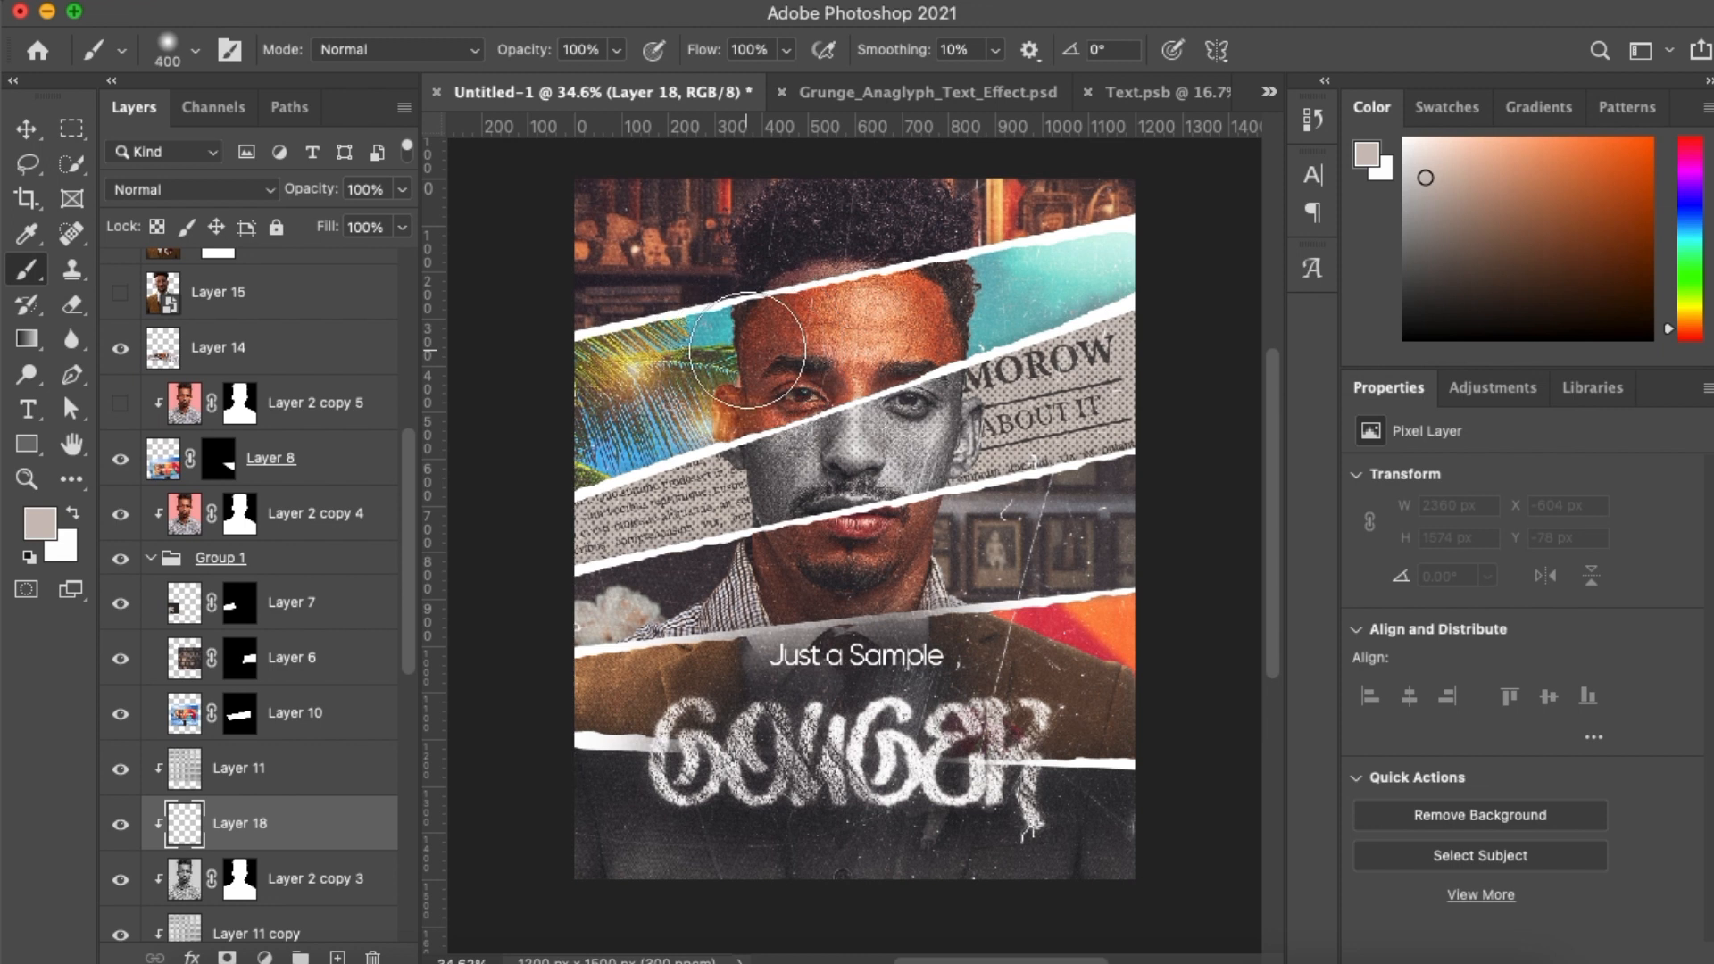
pyautogui.press('[')
pyautogui.press('[')
pyautogui.press('[')
pyautogui.press('[')
pyautogui.press('[')
pyautogui.press('[')
pyautogui.press('[')
pyautogui.press('[')
pyautogui.press('[')
pyautogui.press('[')
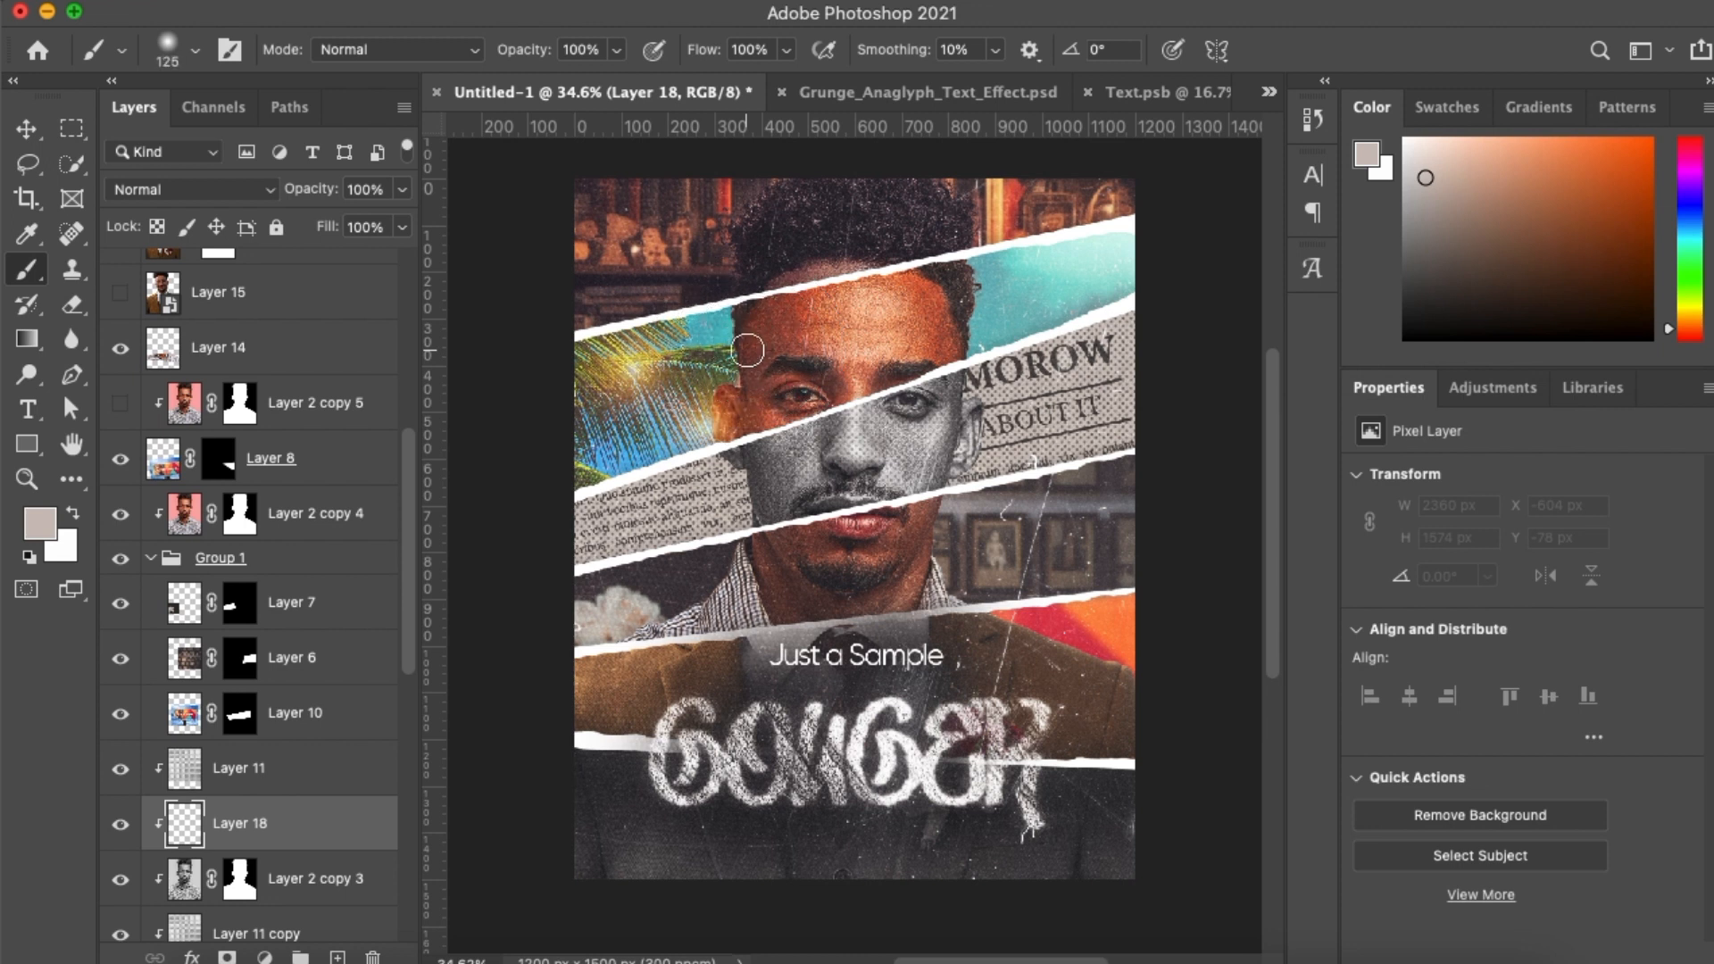
pyautogui.press('[')
pyautogui.moveTo(943, 458); pyautogui.dragTo(938, 485)
pyautogui.press('v')
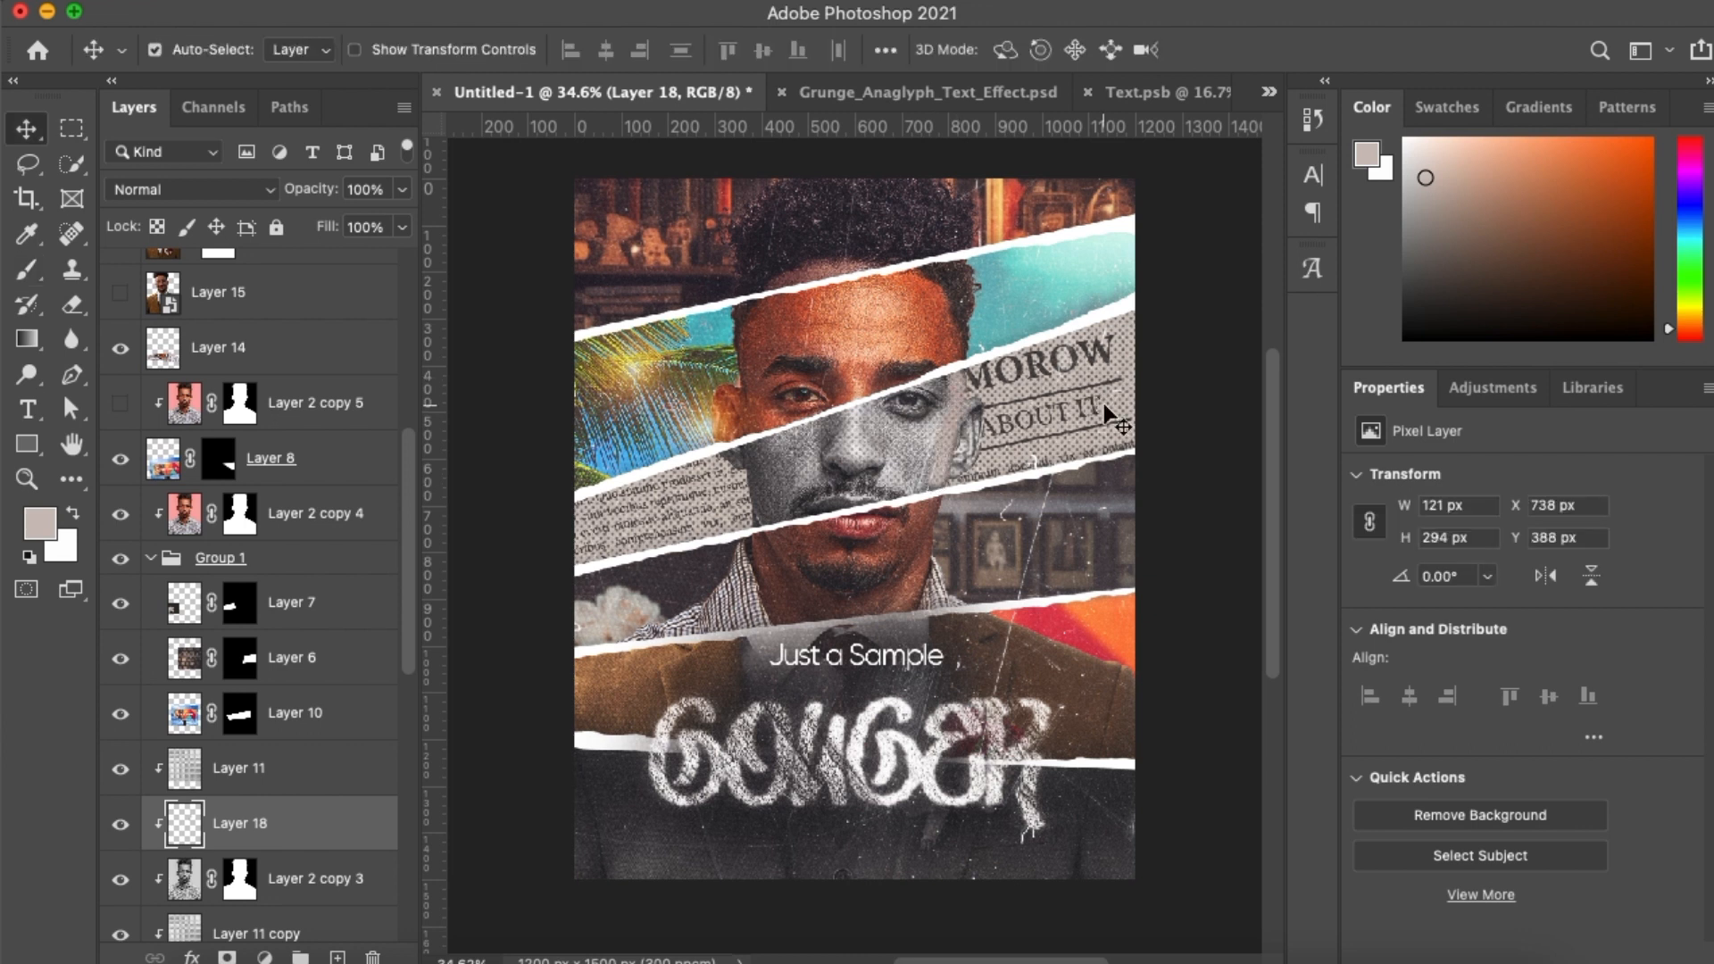
pyautogui.click(215, 187)
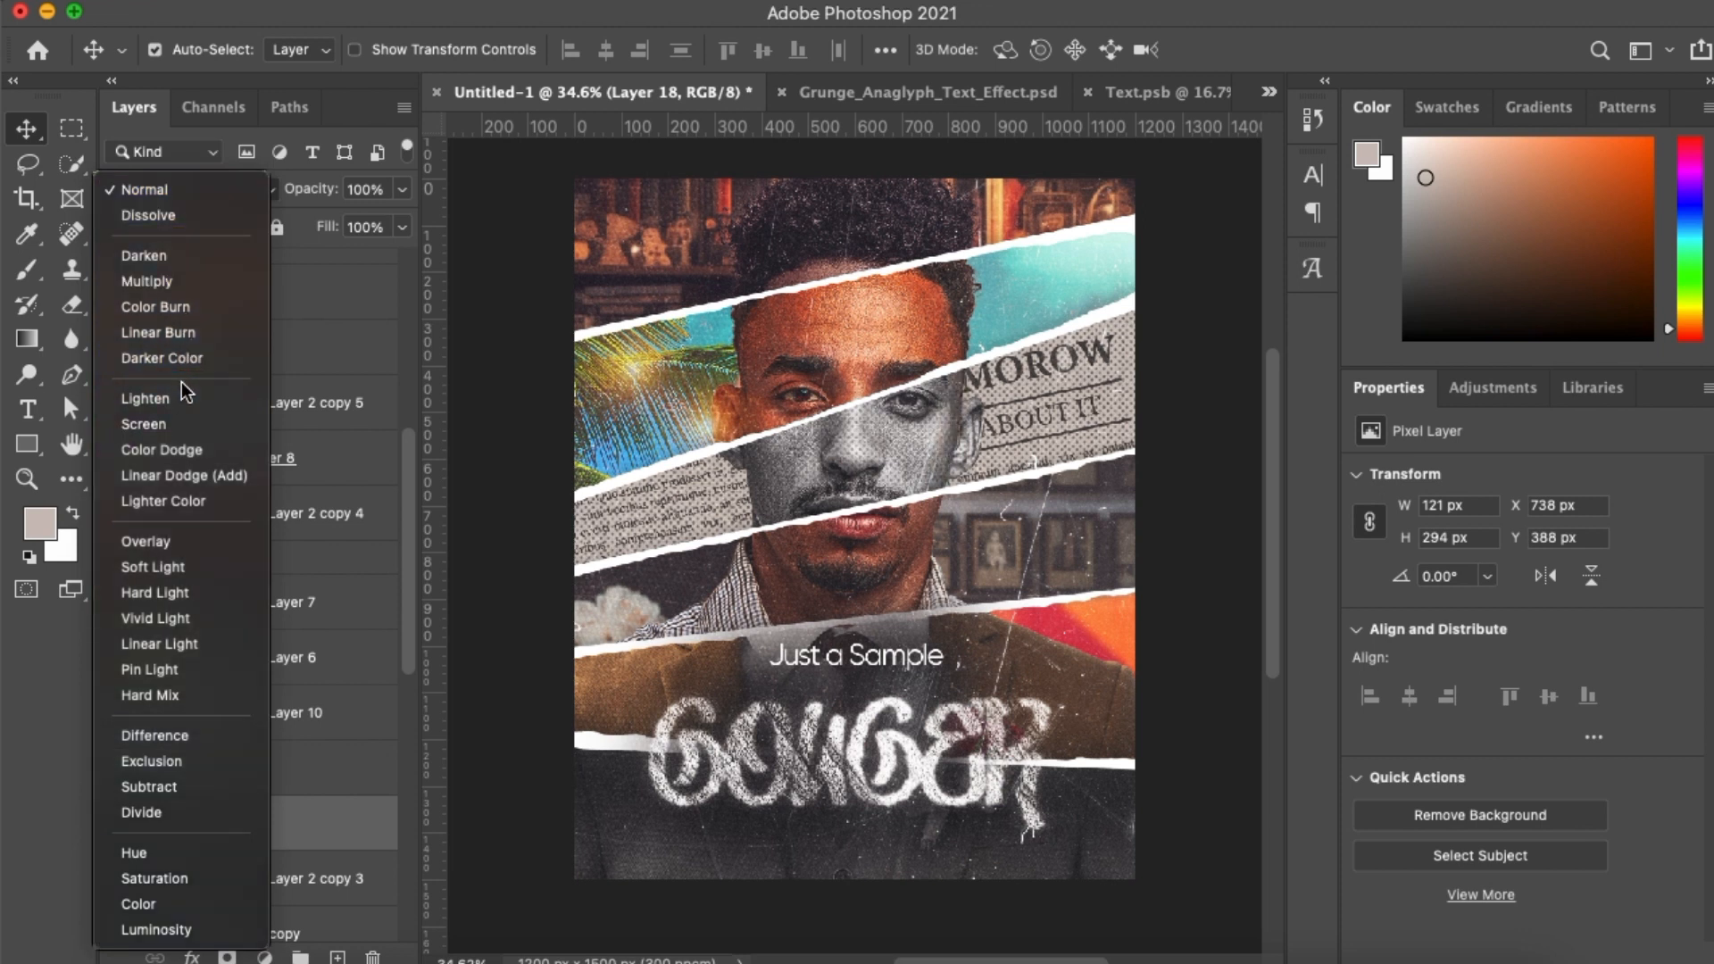
pyautogui.click(173, 307)
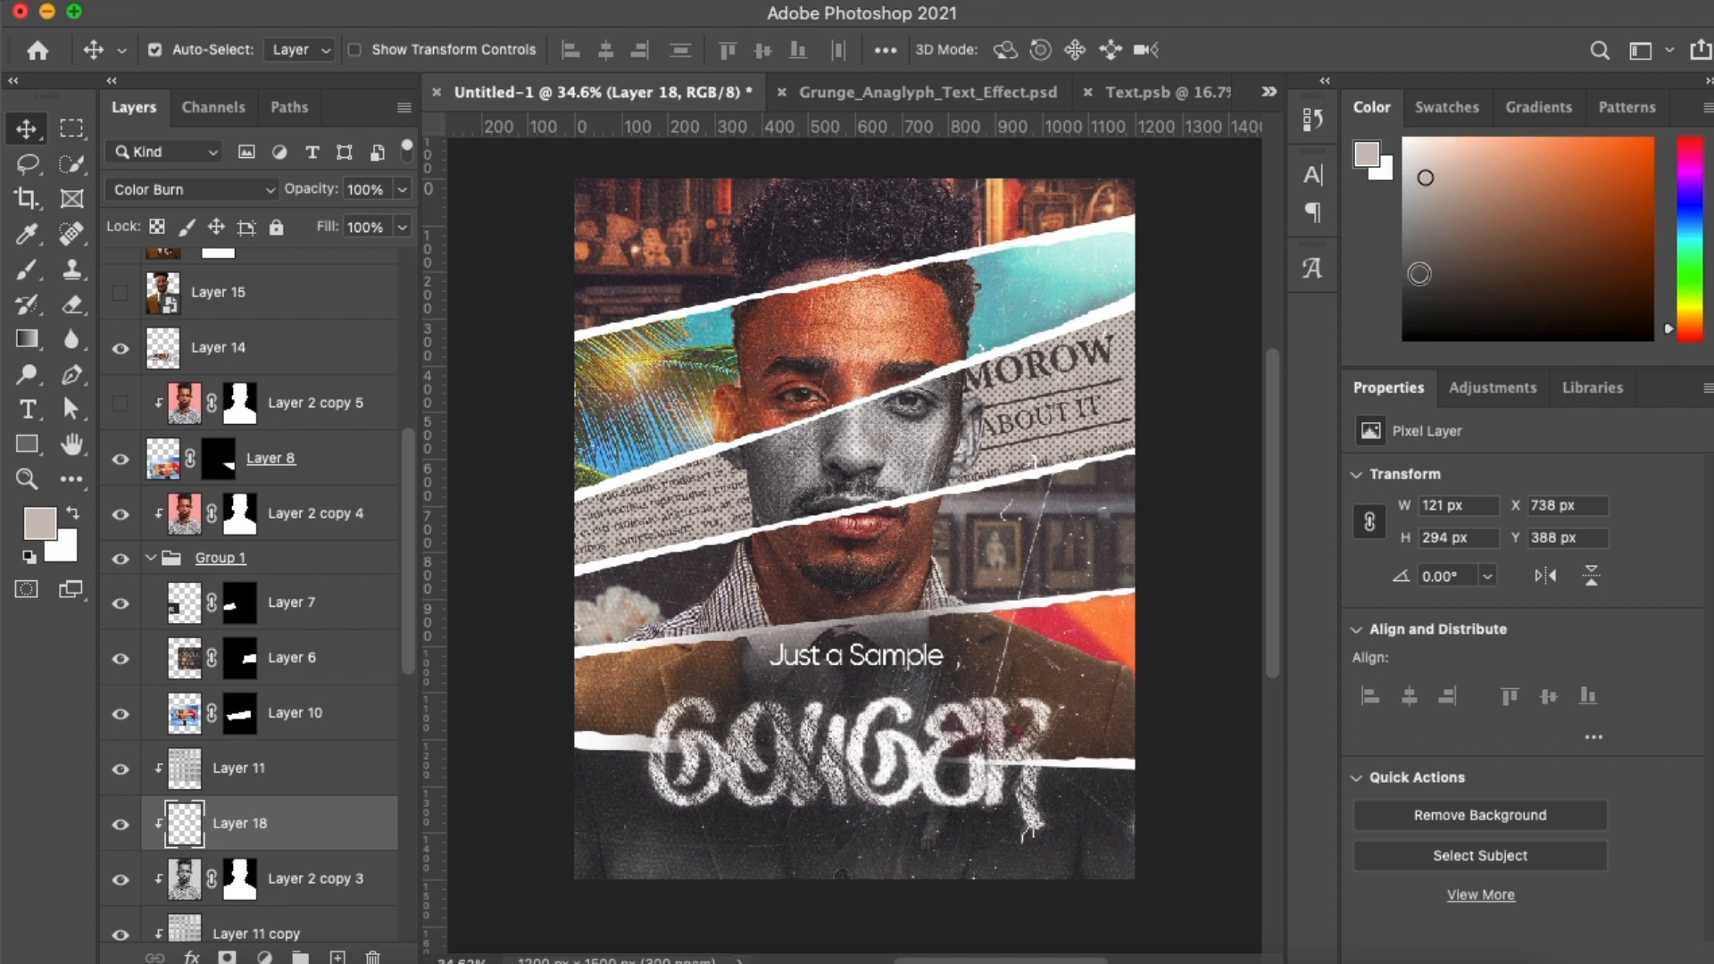
# Replace the text "Just a Sample" with "Trying Out A Thriller"
pyautogui.press('t')
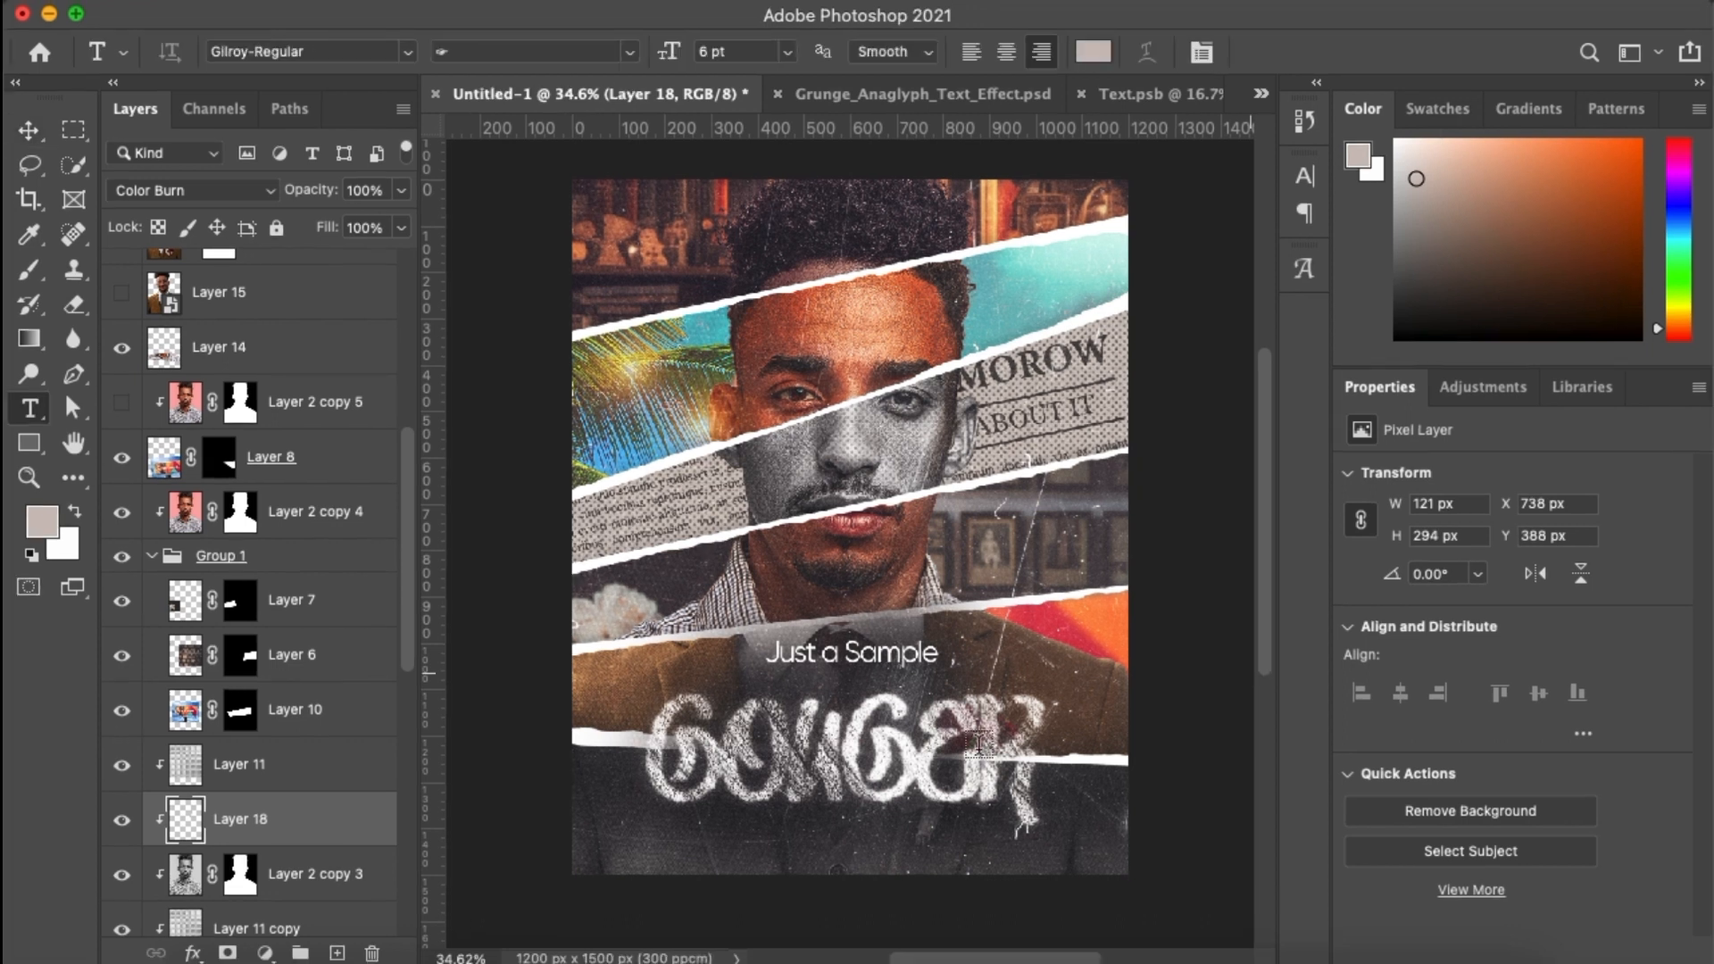
pyautogui.click(873, 647)
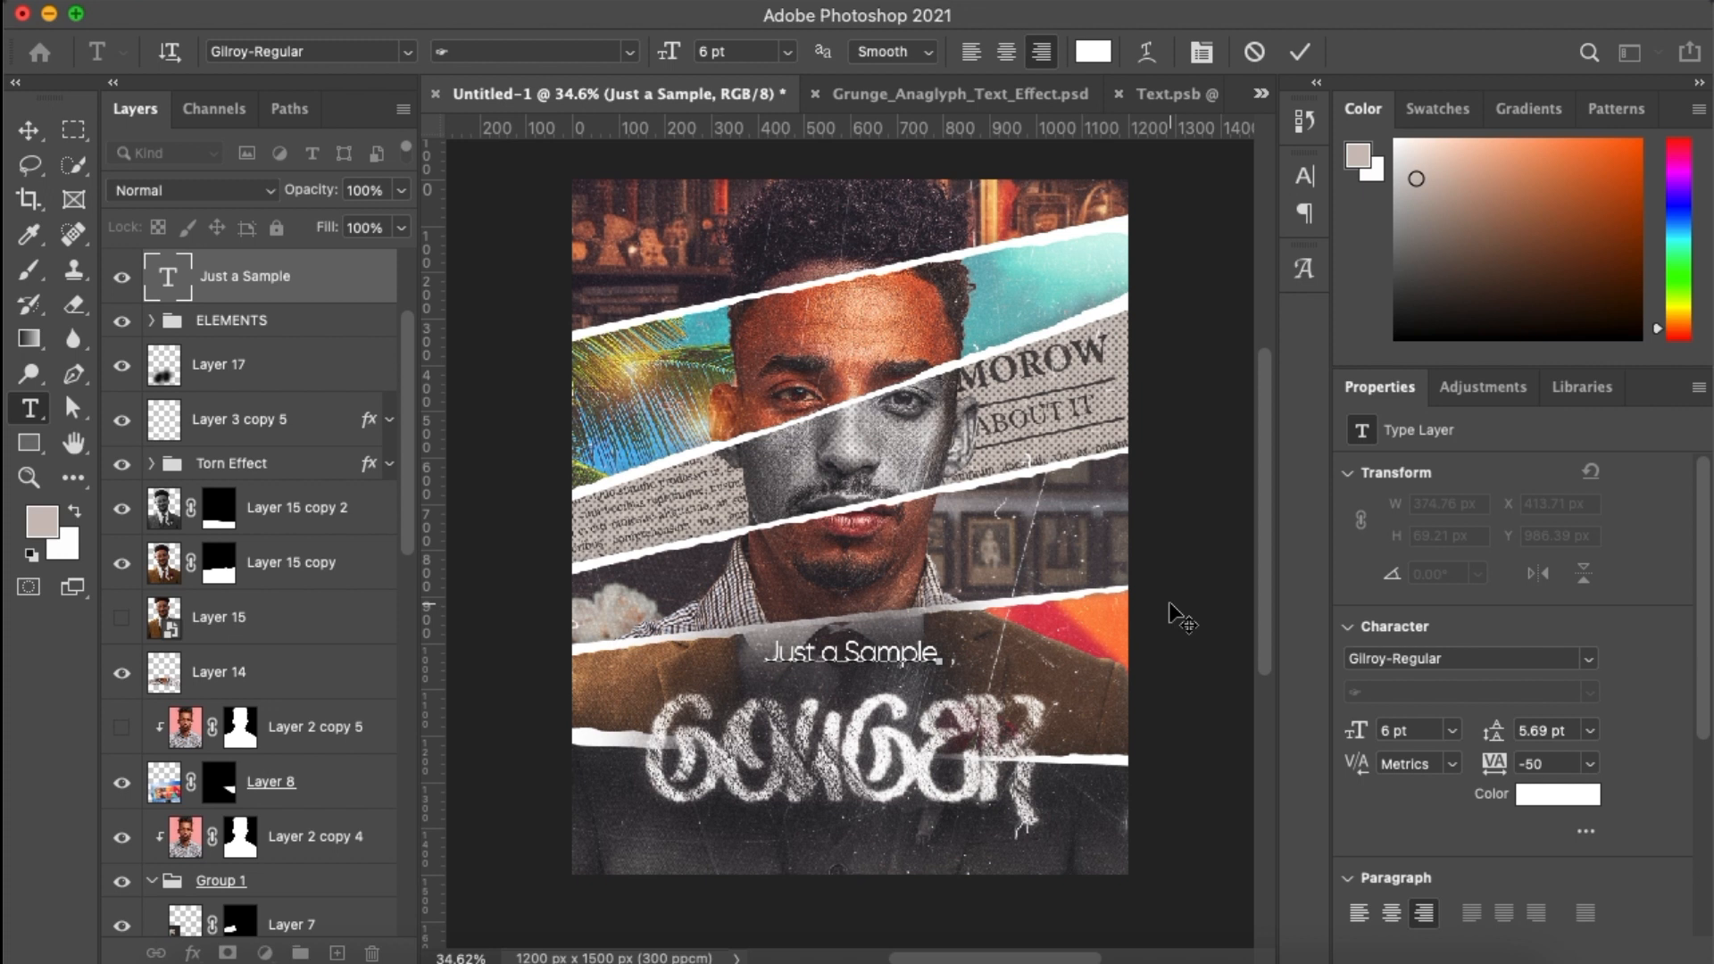
pyautogui.press('super+a')
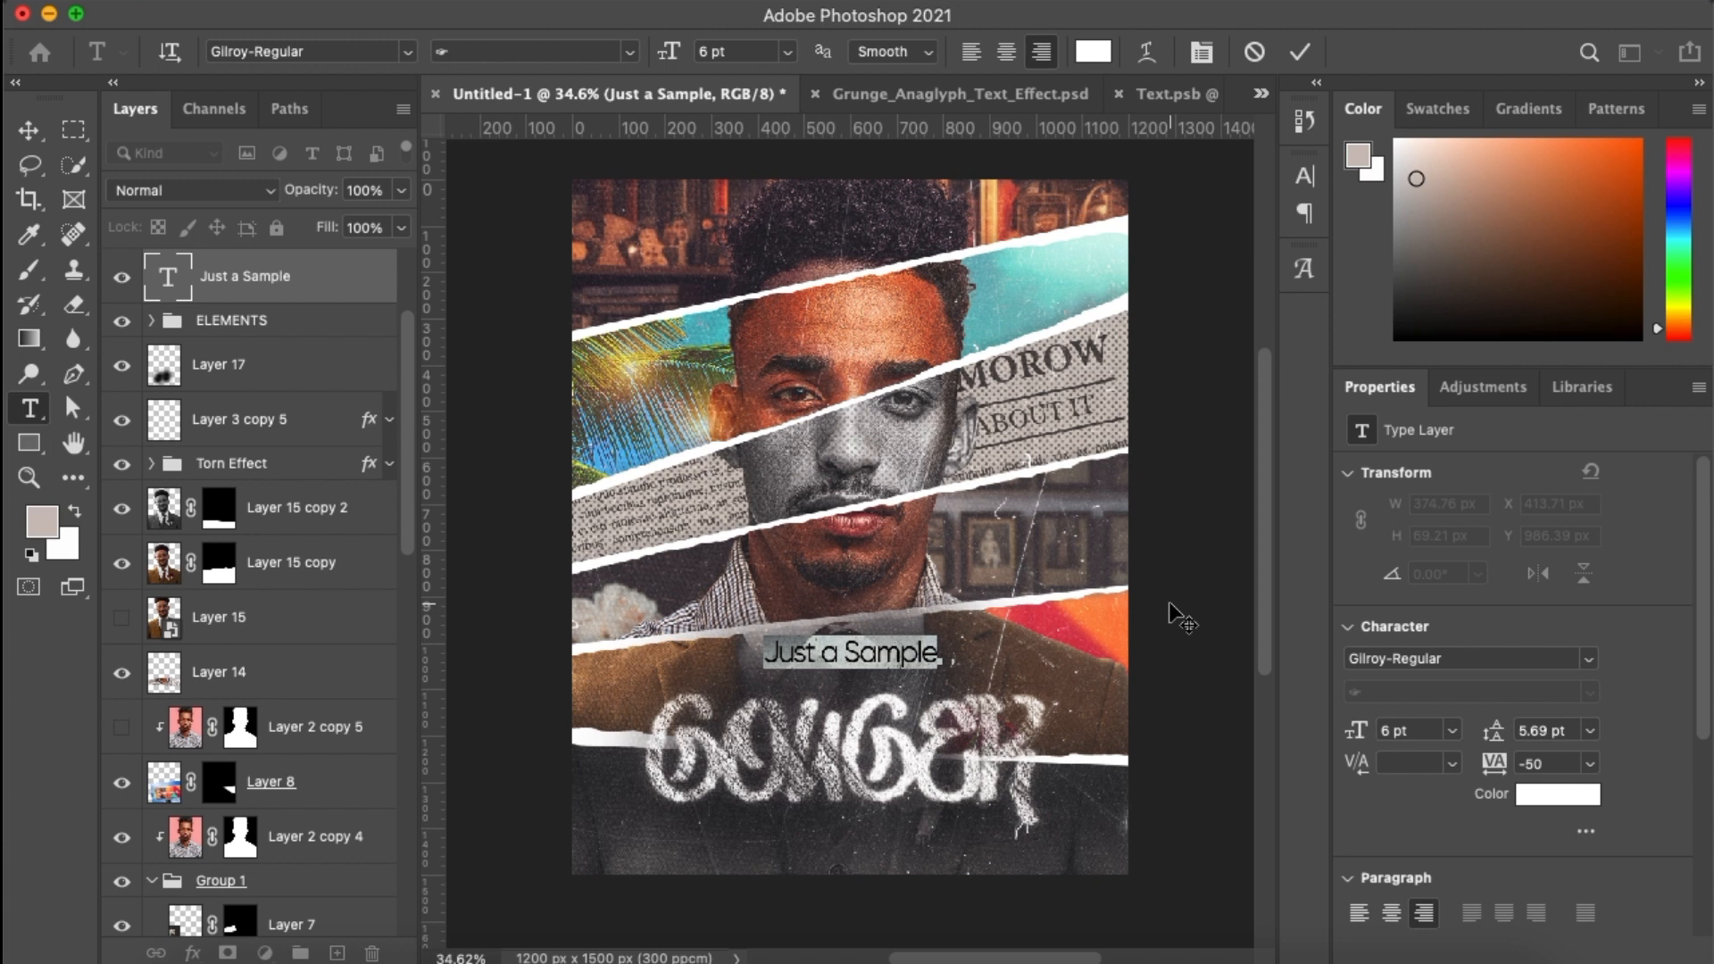
pyautogui.press('BackSpace')
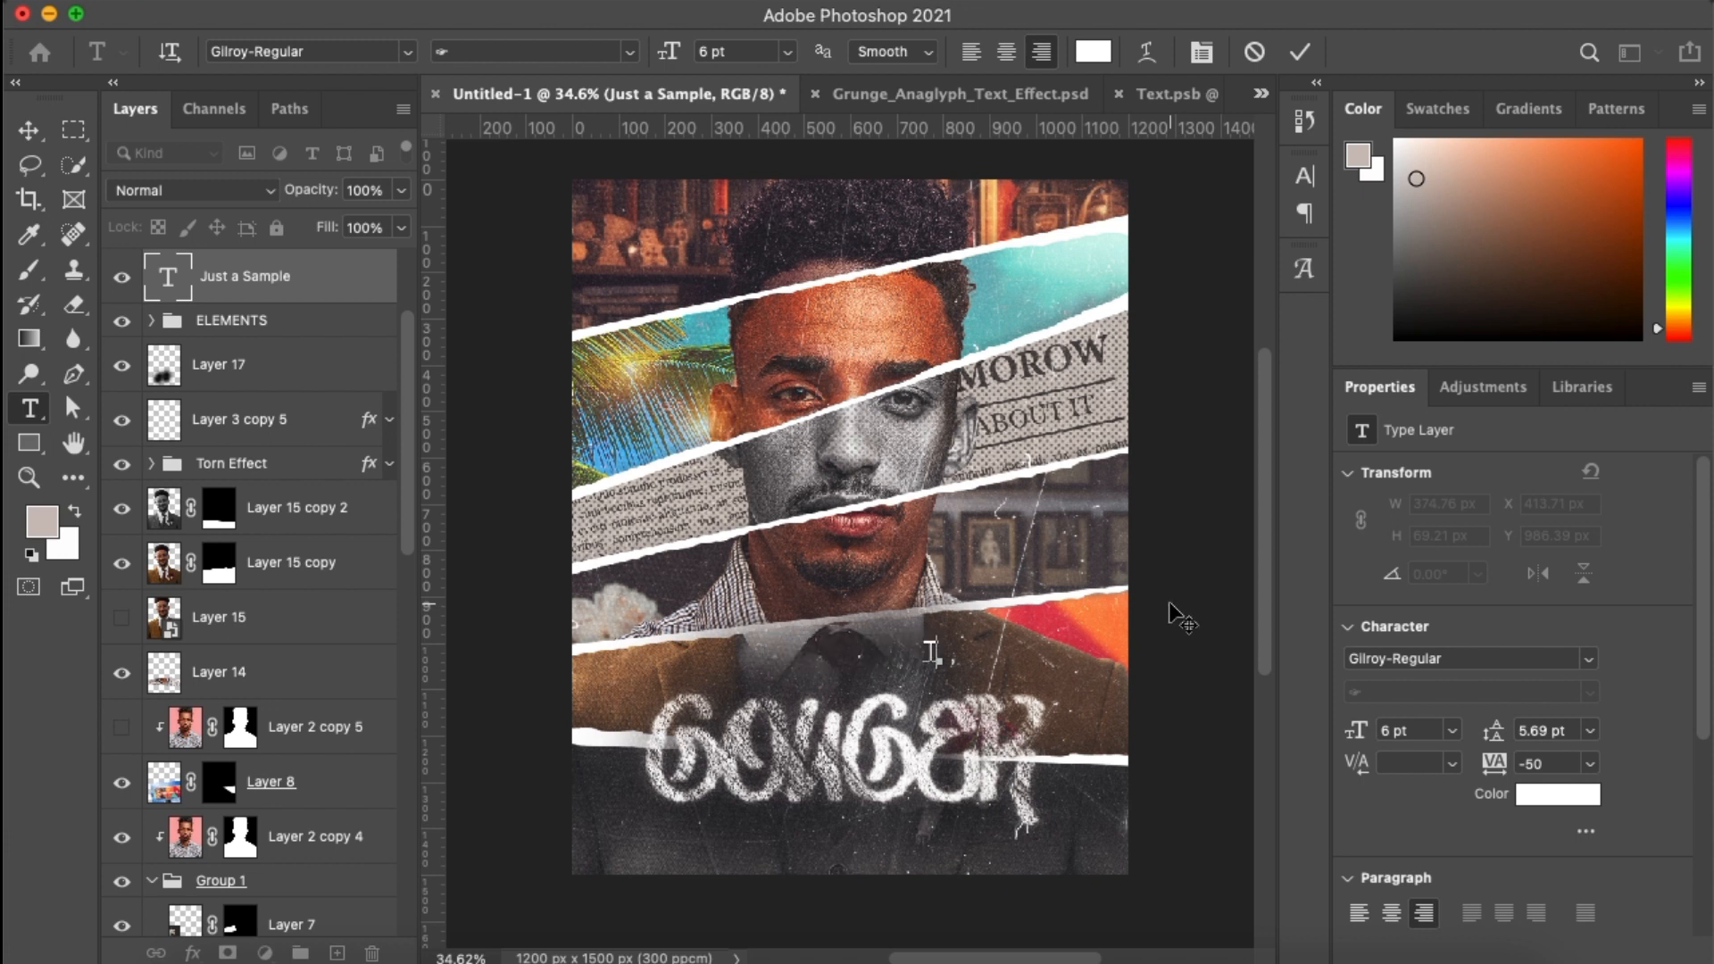
pyautogui.write('Try')
pyautogui.write('in')
pyautogui.write('g C')
pyautogui.write('ut A')
pyautogui.write(' Thriller.')
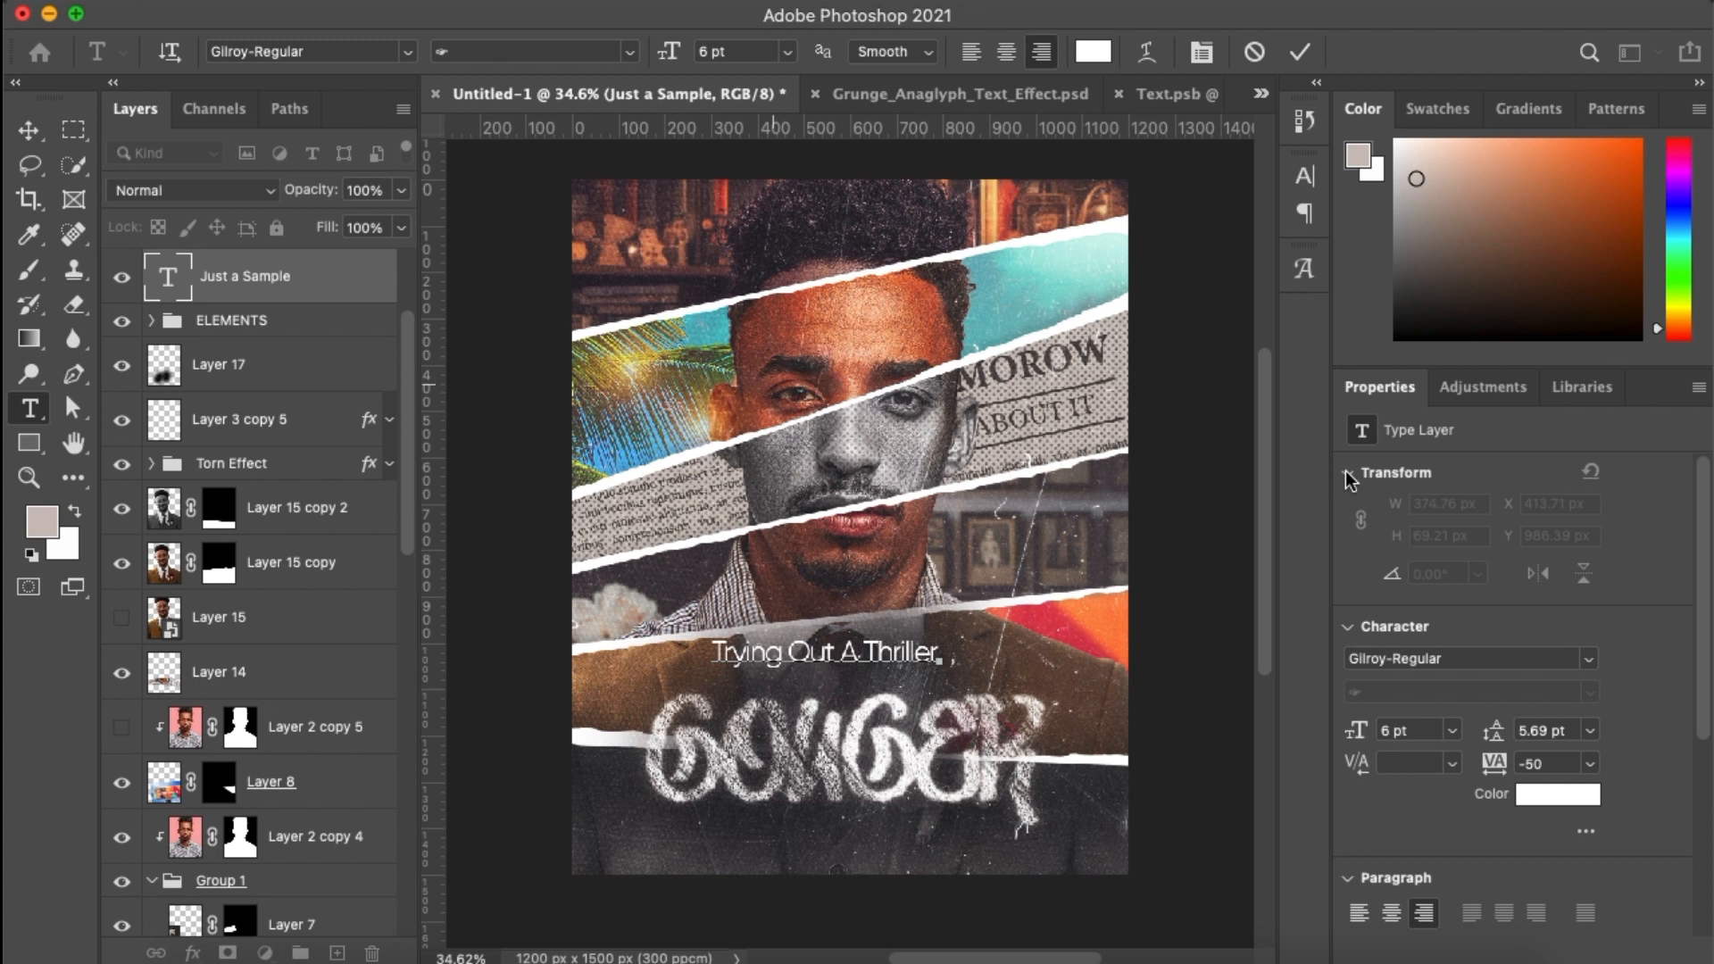
pyautogui.click(1137, 535)
pyautogui.press('v')
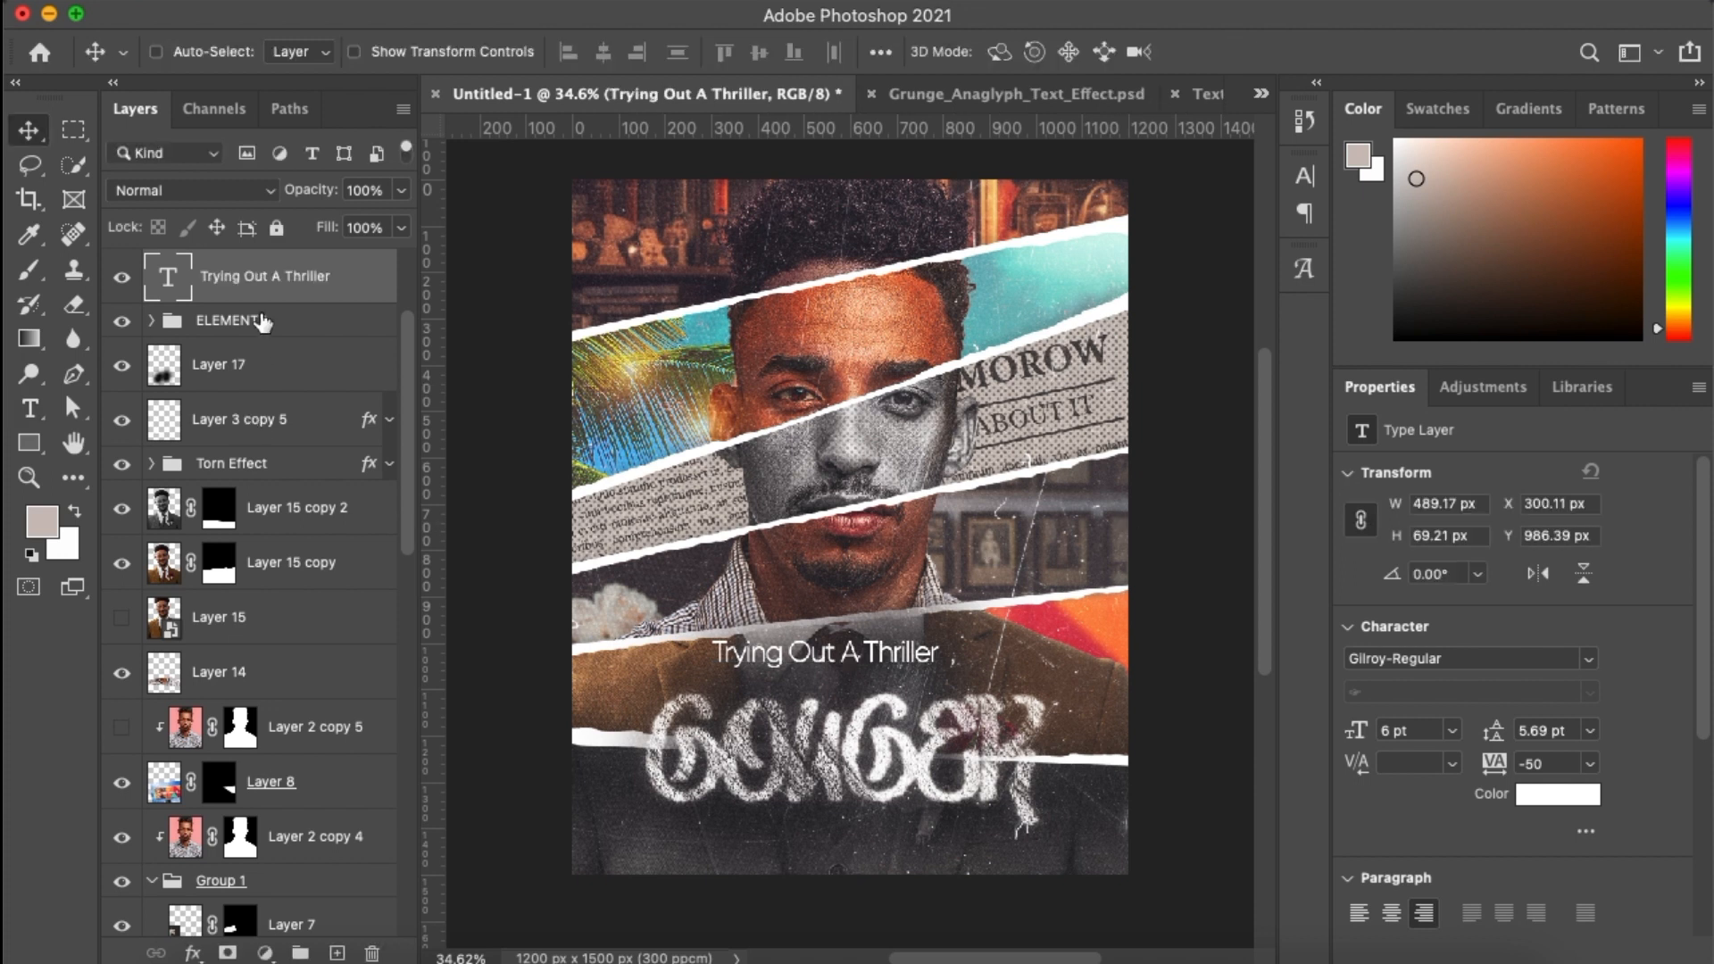
# Align the "Trying Out A Thriller" text to the horizontal centre of the ELEMENTS group and change its font to Gilroy-Medium
pyautogui.keyDown('super'); pyautogui.click(263, 322); pyautogui.keyUp('super')
pyautogui.click(604, 54)
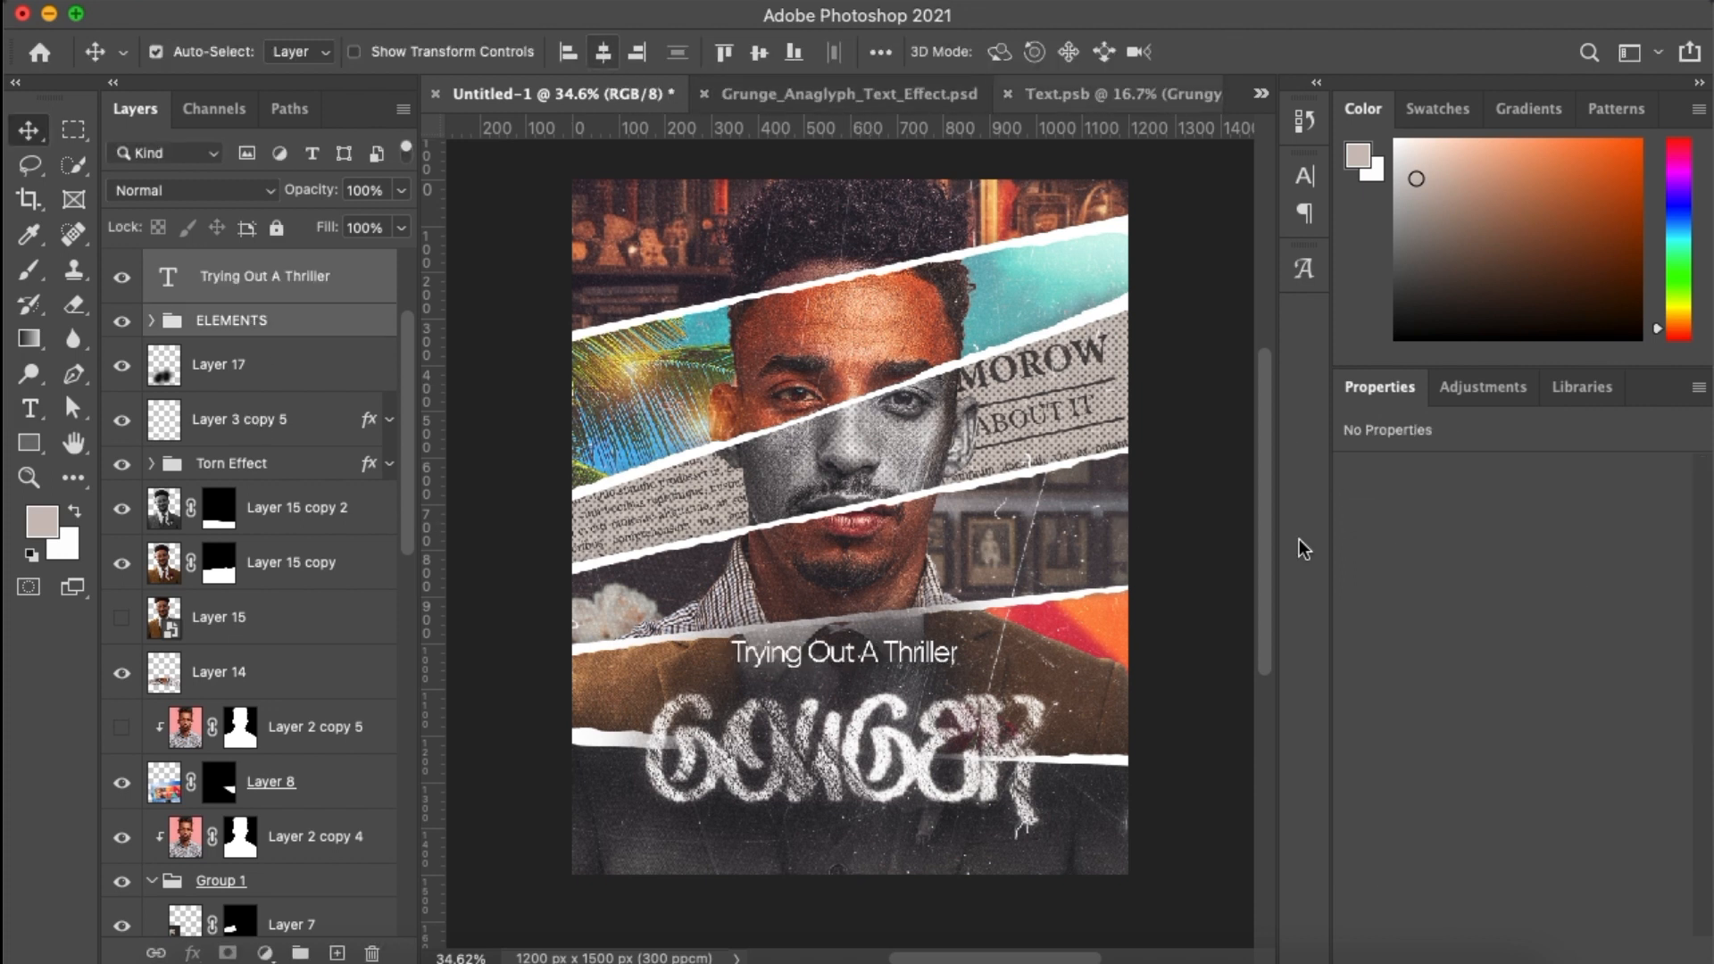
pyautogui.click(298, 280)
pyautogui.click(1494, 659)
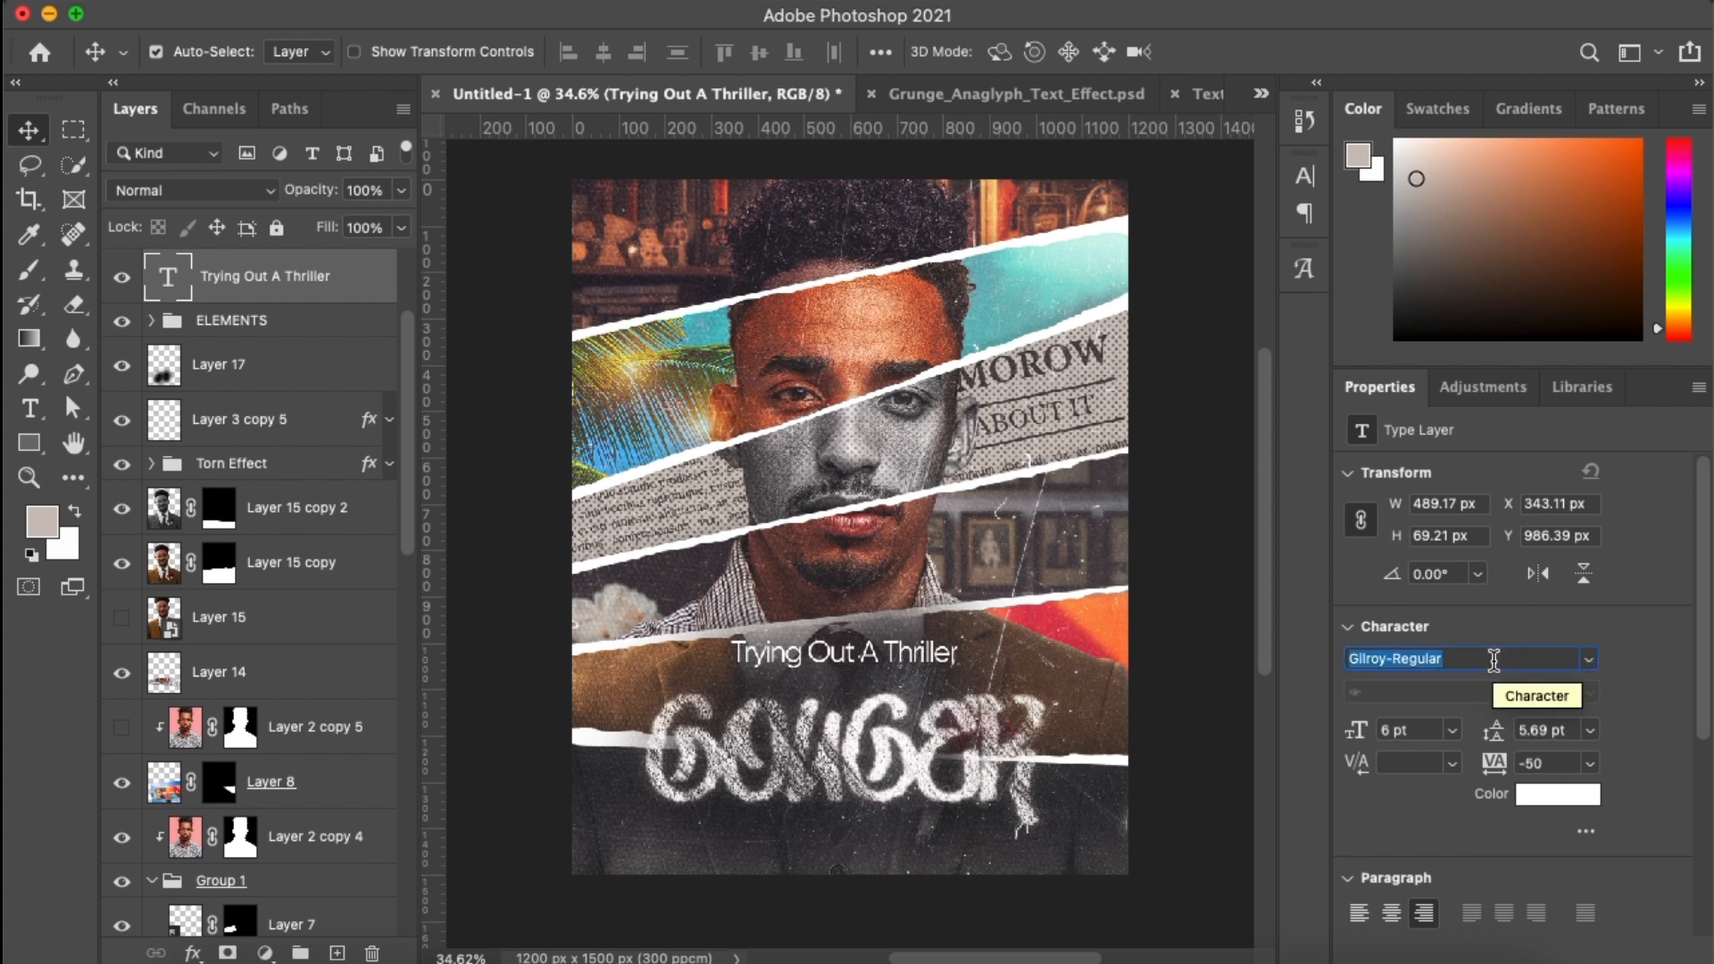
pyautogui.write('gilr')
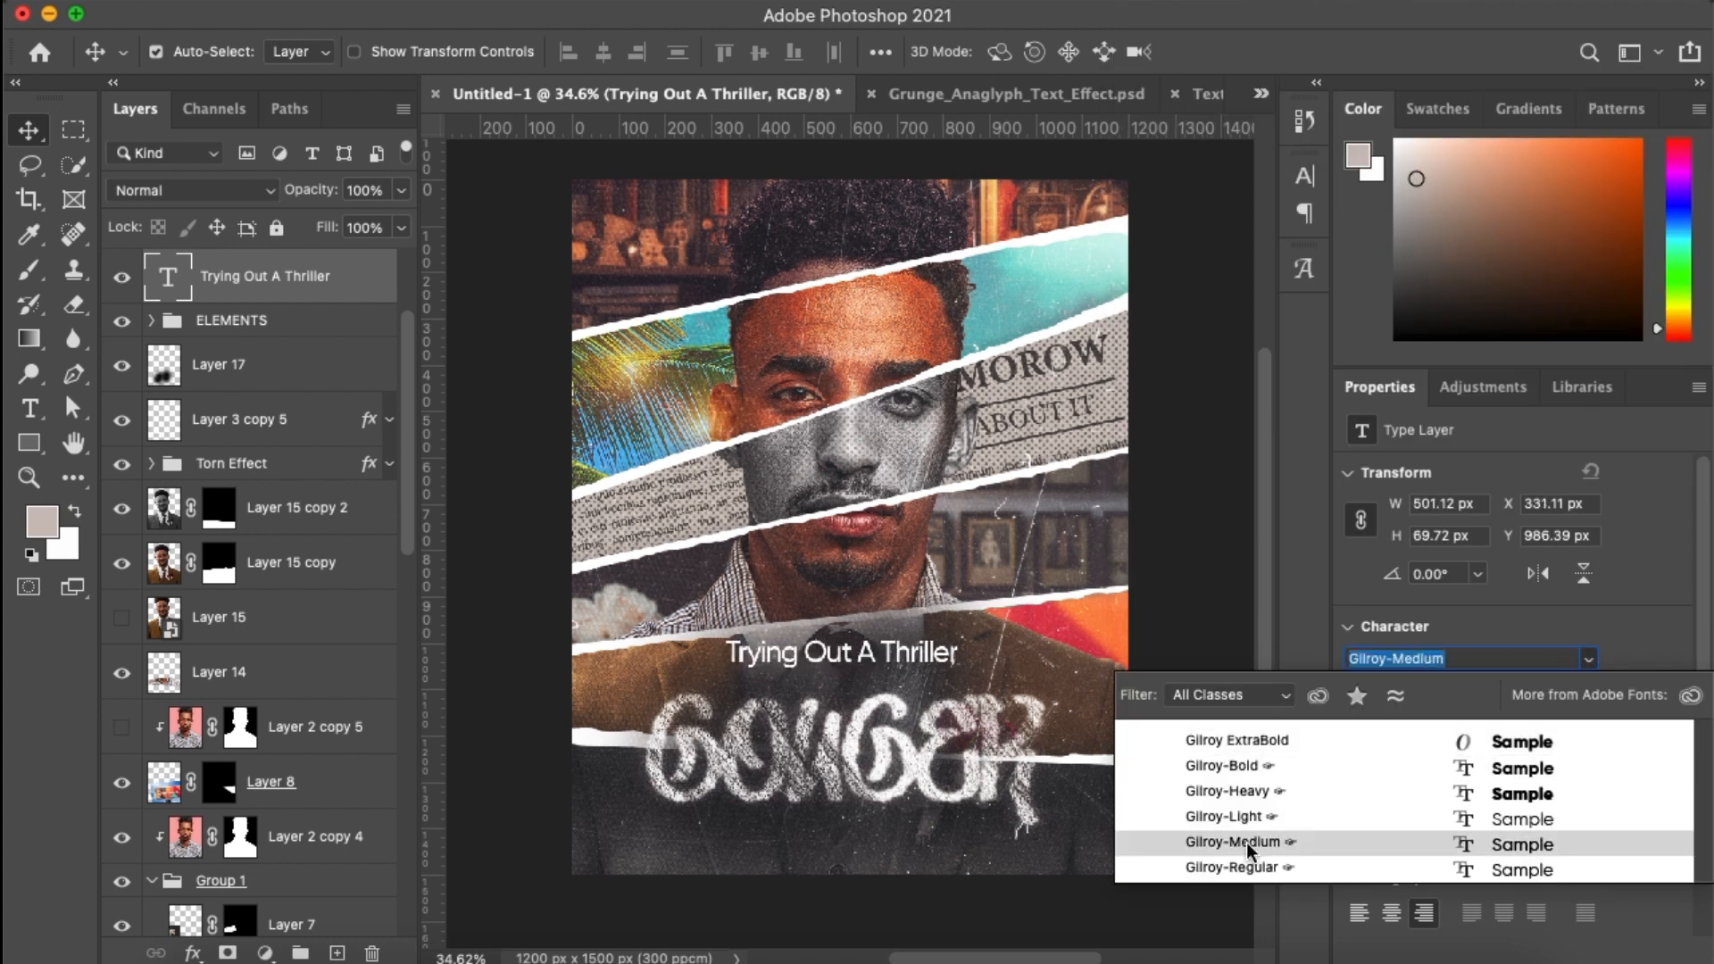
pyautogui.click(1246, 842)
# Try a tracking of -25 on the "Trying Out A Thriller" text
pyautogui.click(1590, 763)
pyautogui.click(1567, 862)
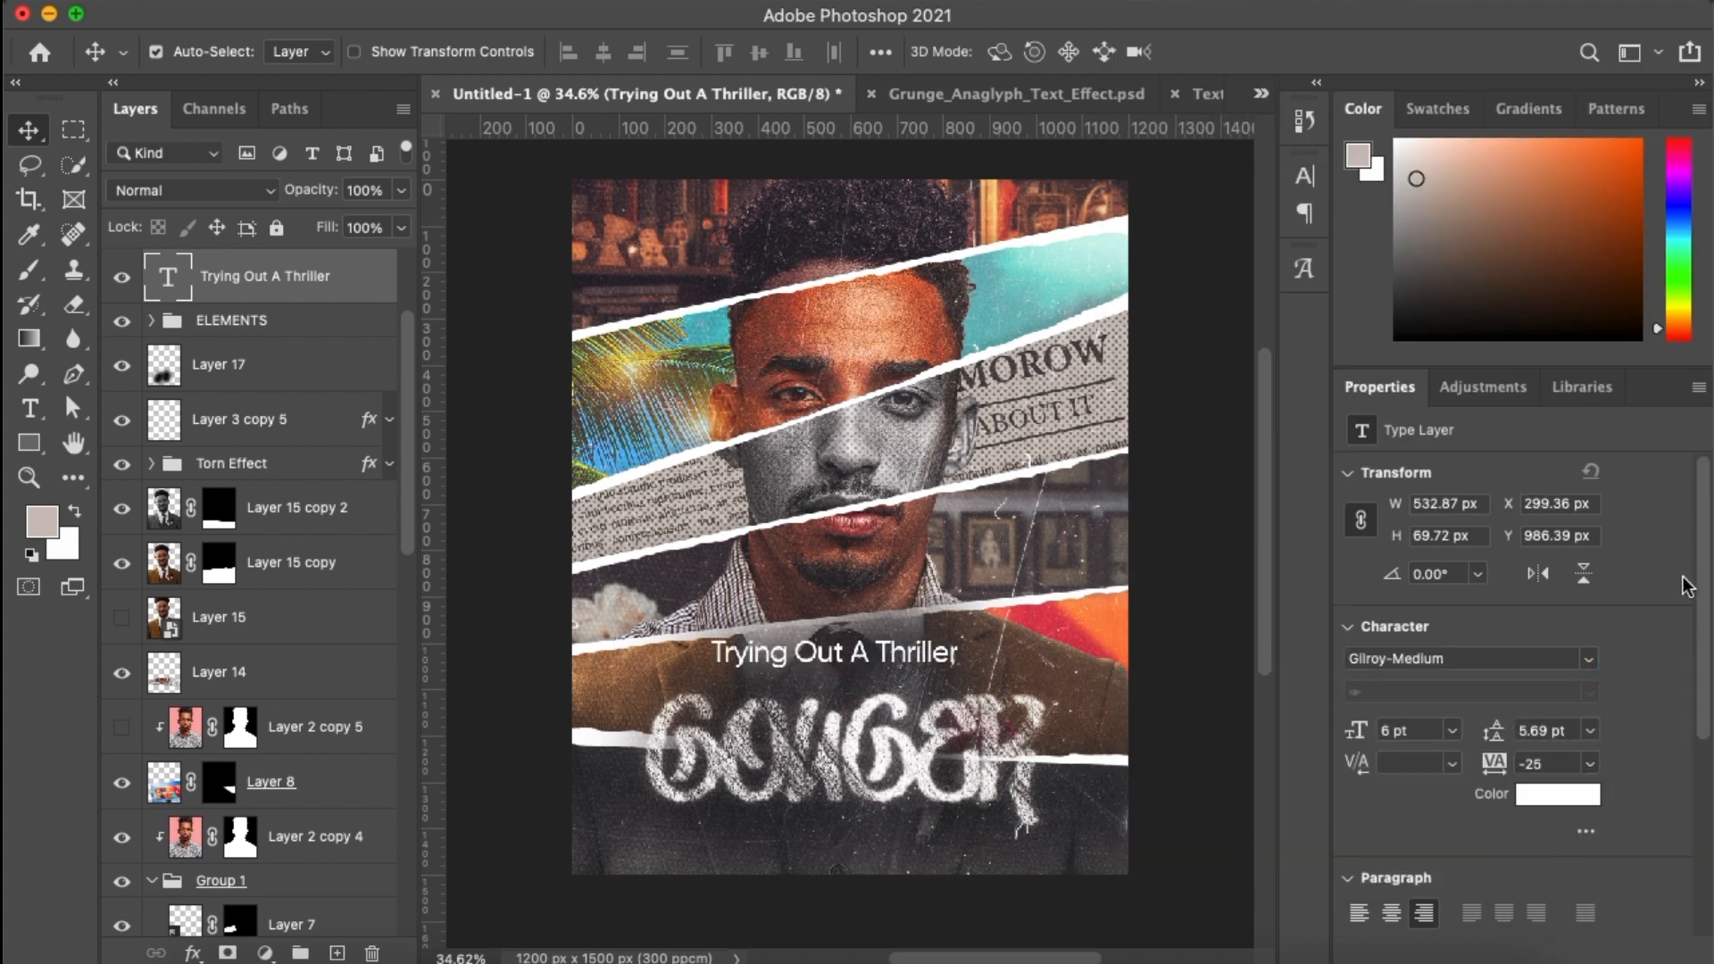
pyautogui.press('super+z')
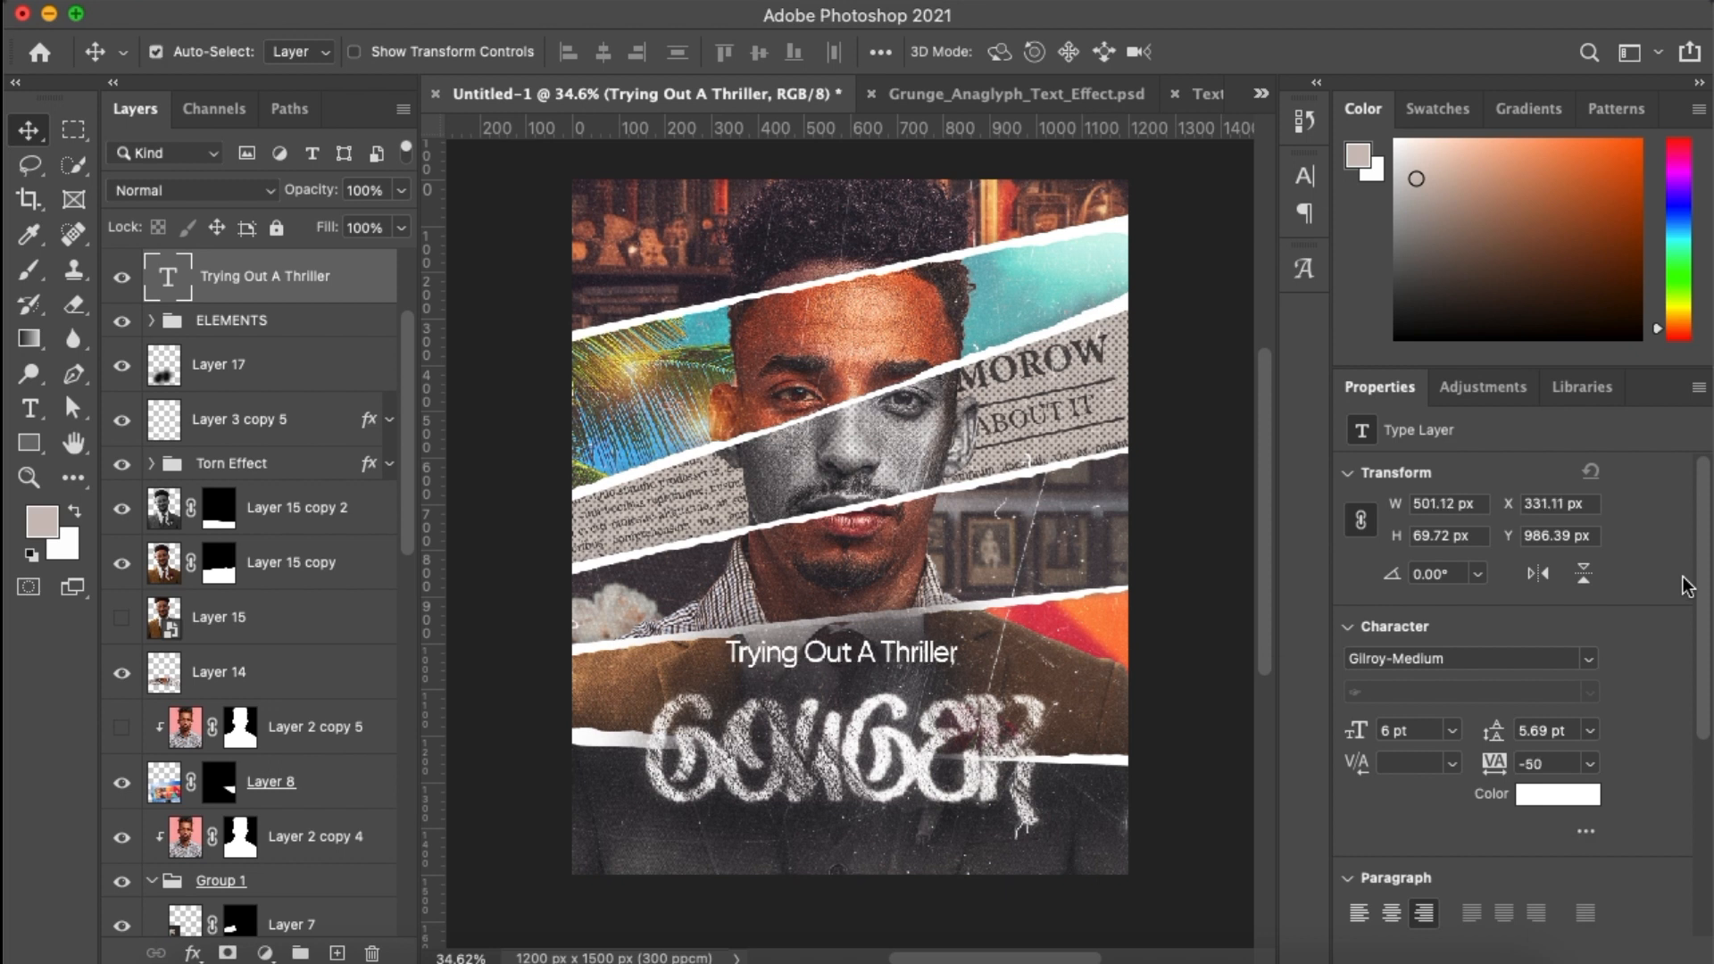
# Duplicate the "Trying Out A Thriller" text, move the copy below the large title near the poster's lower edge, and set it to 4 pt
pyautogui.press('super+j')
pyautogui.moveTo(860, 653); pyautogui.dragTo(864, 841)
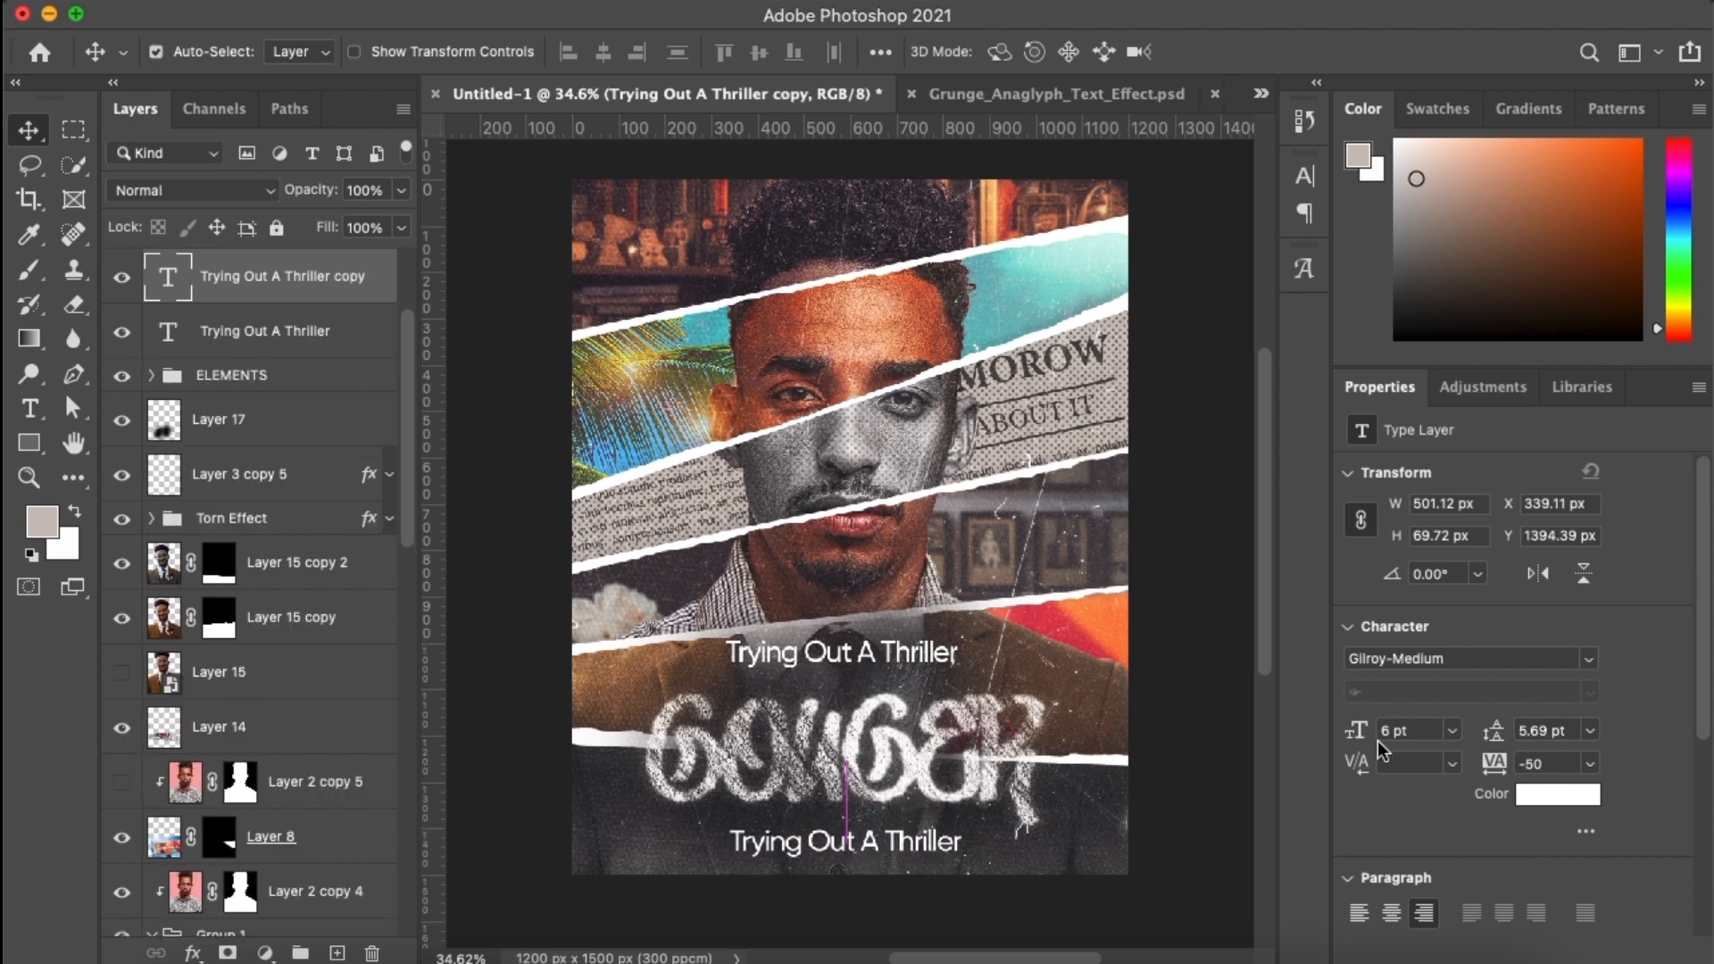
pyautogui.click(1400, 730)
pyautogui.write('4')
pyautogui.press('Return')
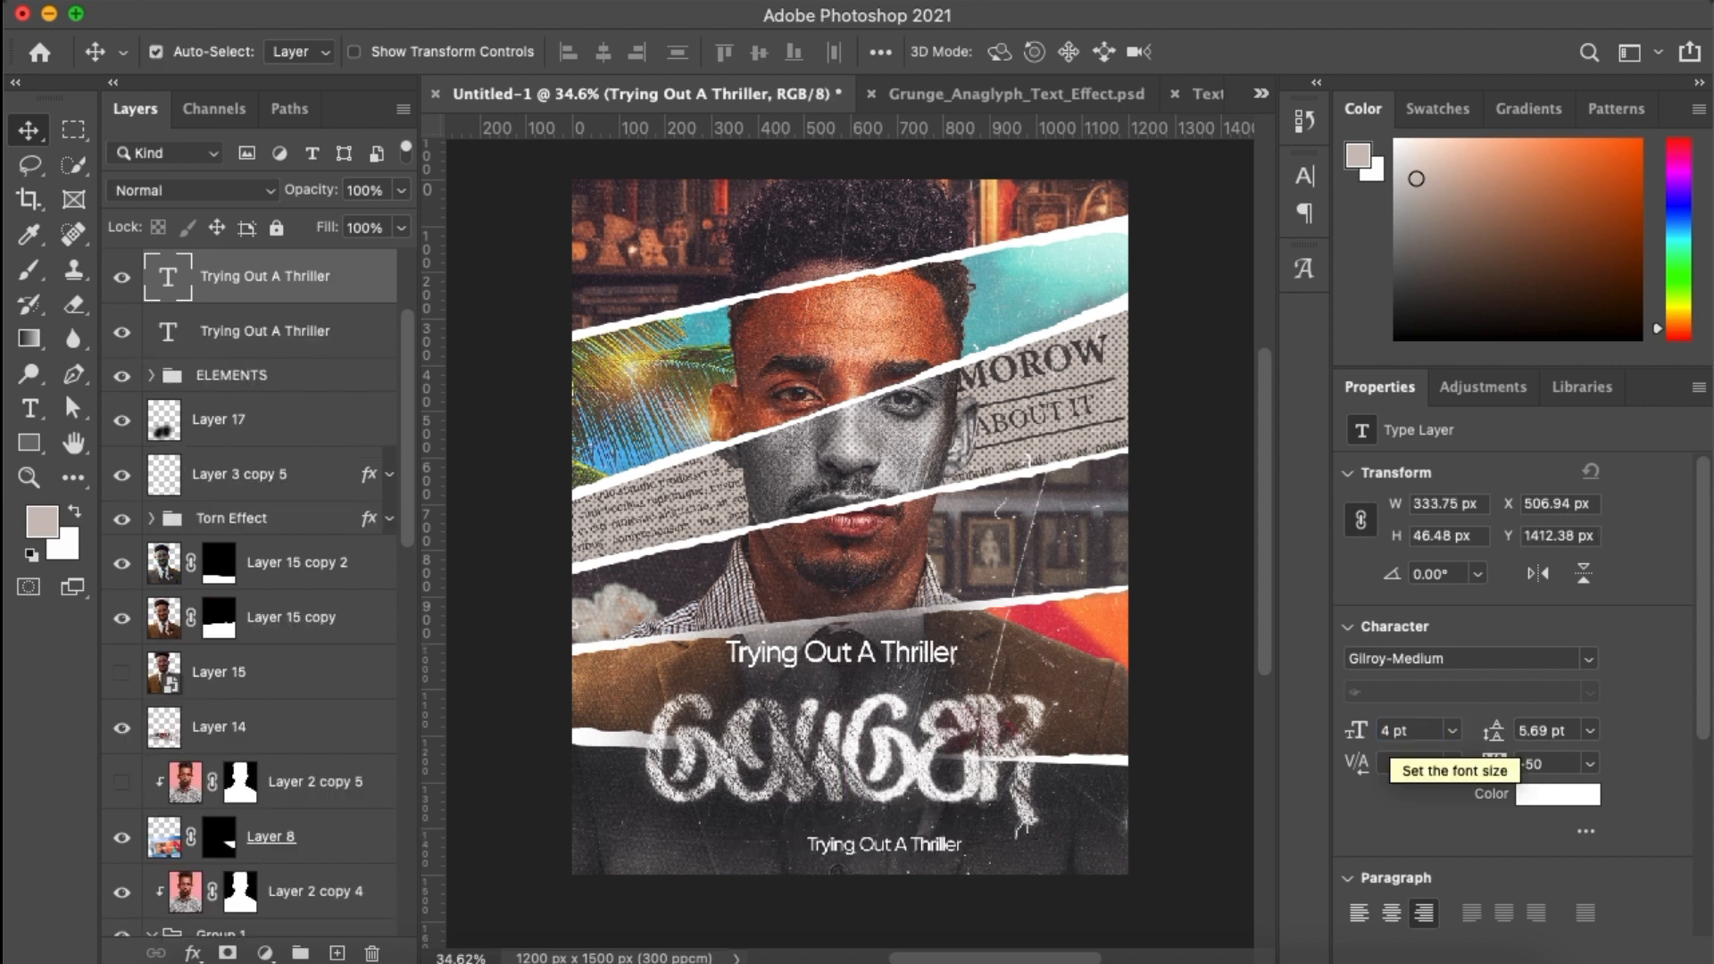
# Try a tracking of 200 on the duplicated text line below the large title
pyautogui.click(1591, 765)
pyautogui.click(1554, 948)
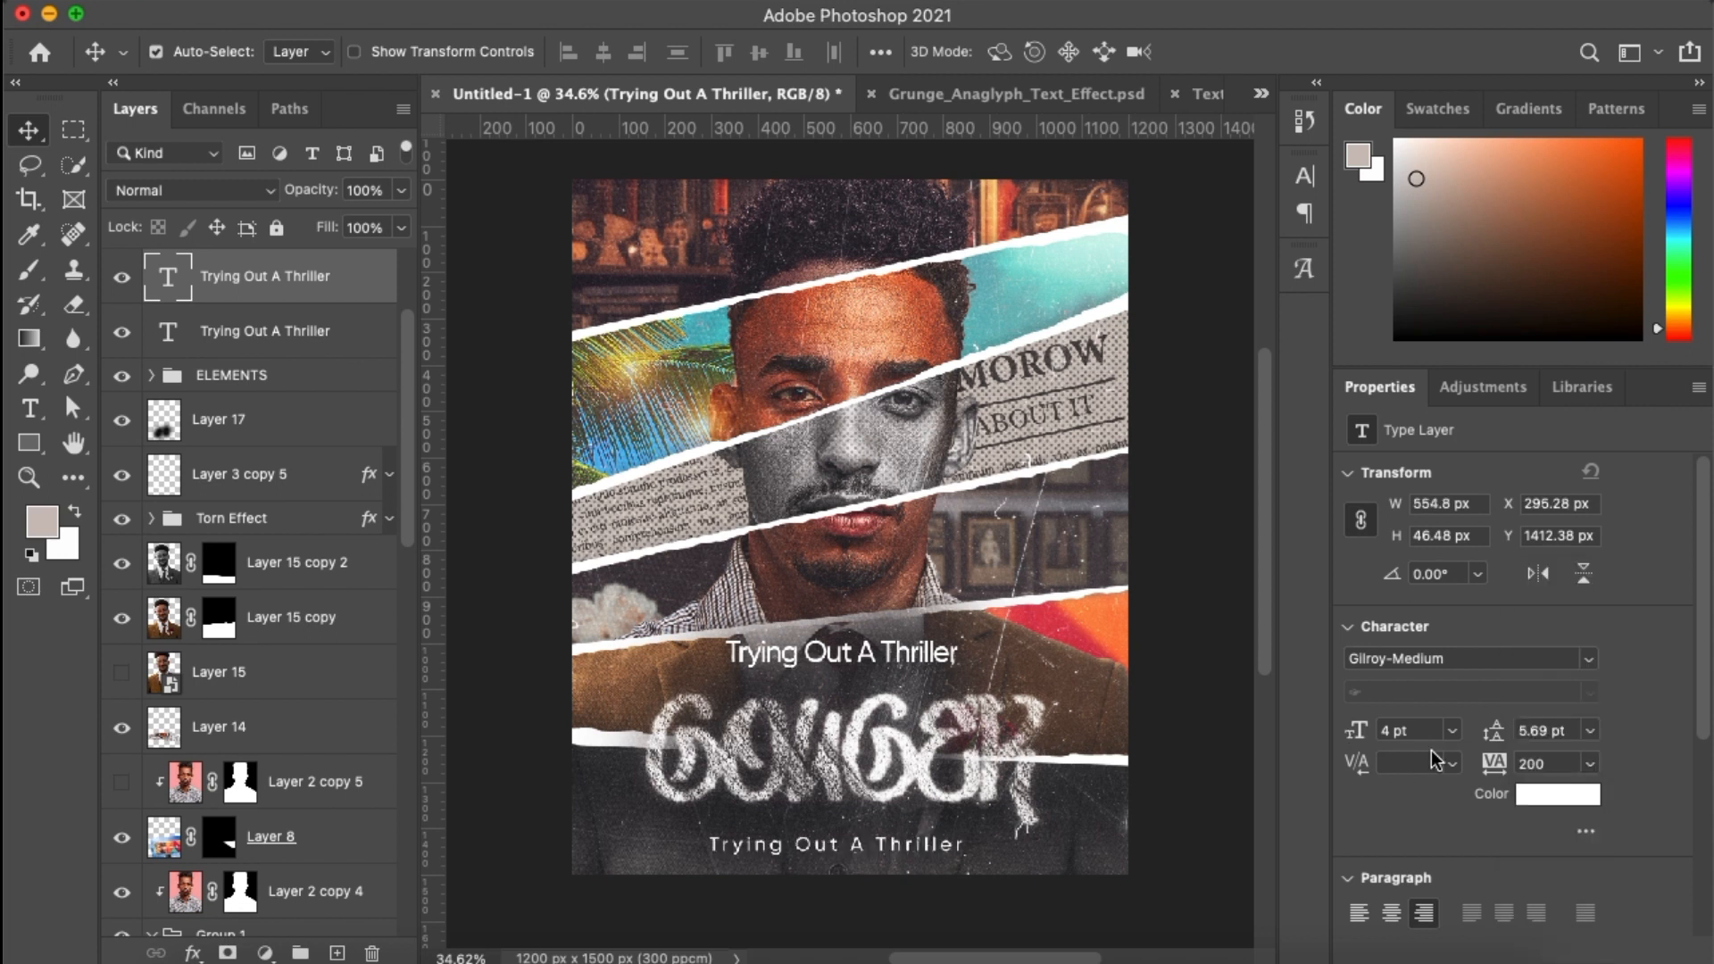
pyautogui.press('super+z')
# Replace the duplicated line's wording with "Design With Me"
pyautogui.press('t')
pyautogui.click(854, 843)
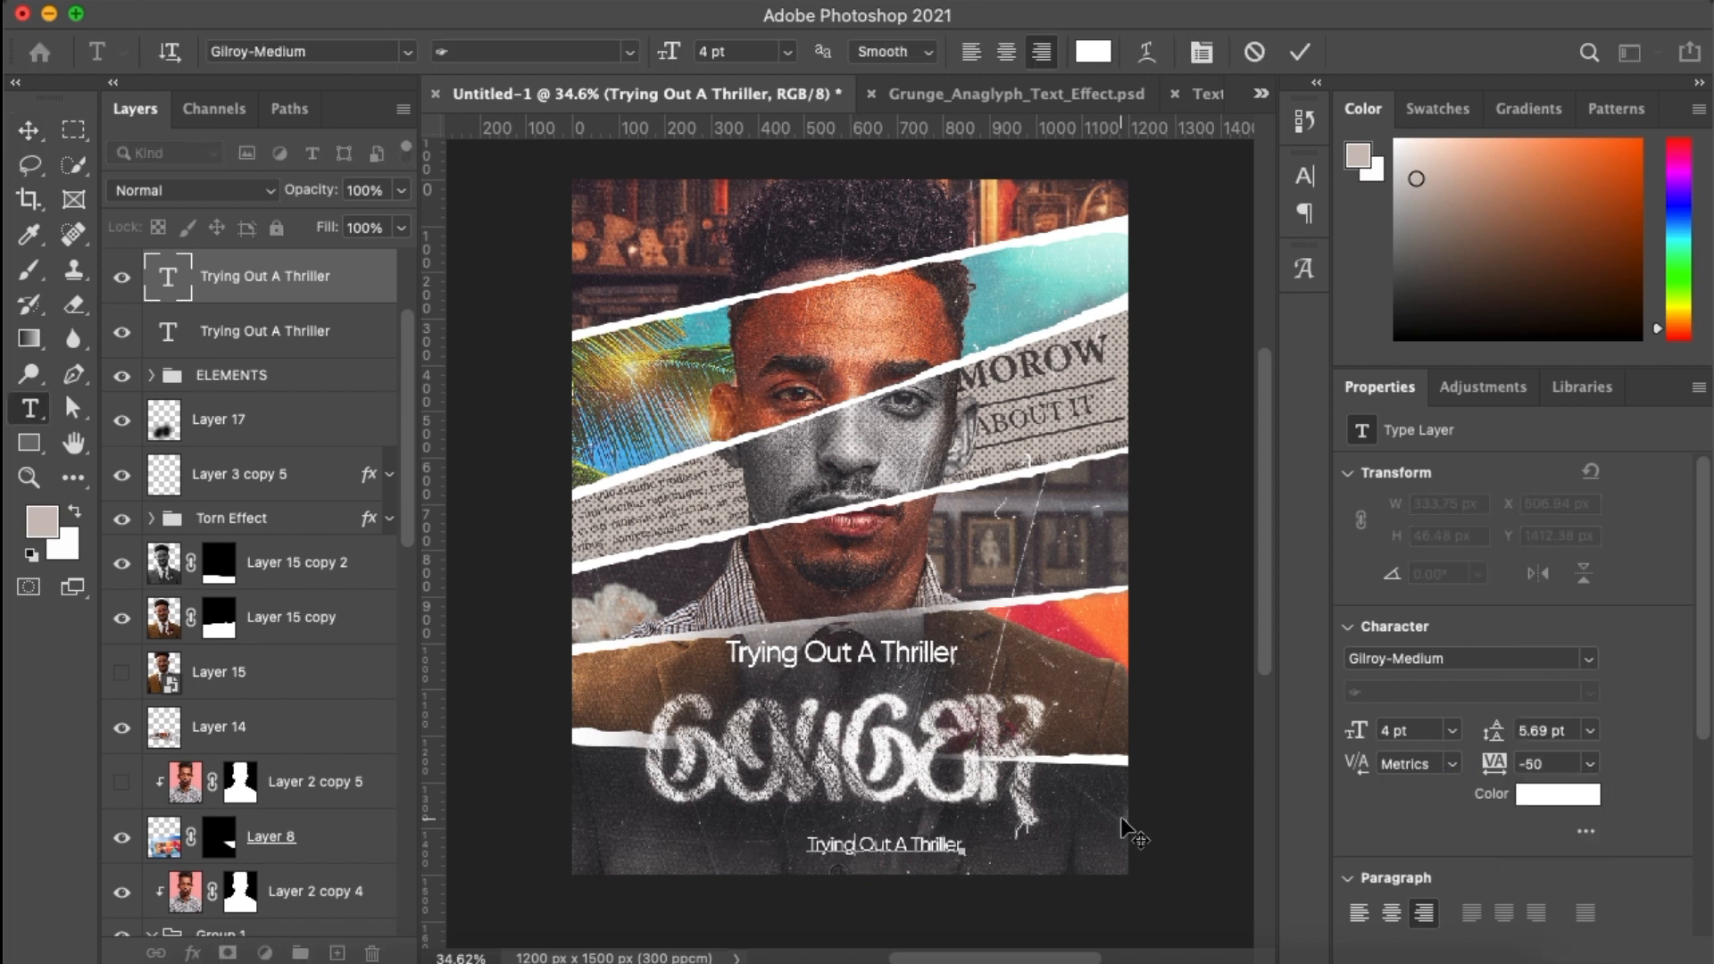
pyautogui.press('super+a')
pyautogui.write('Design')
pyautogui.write('ed')
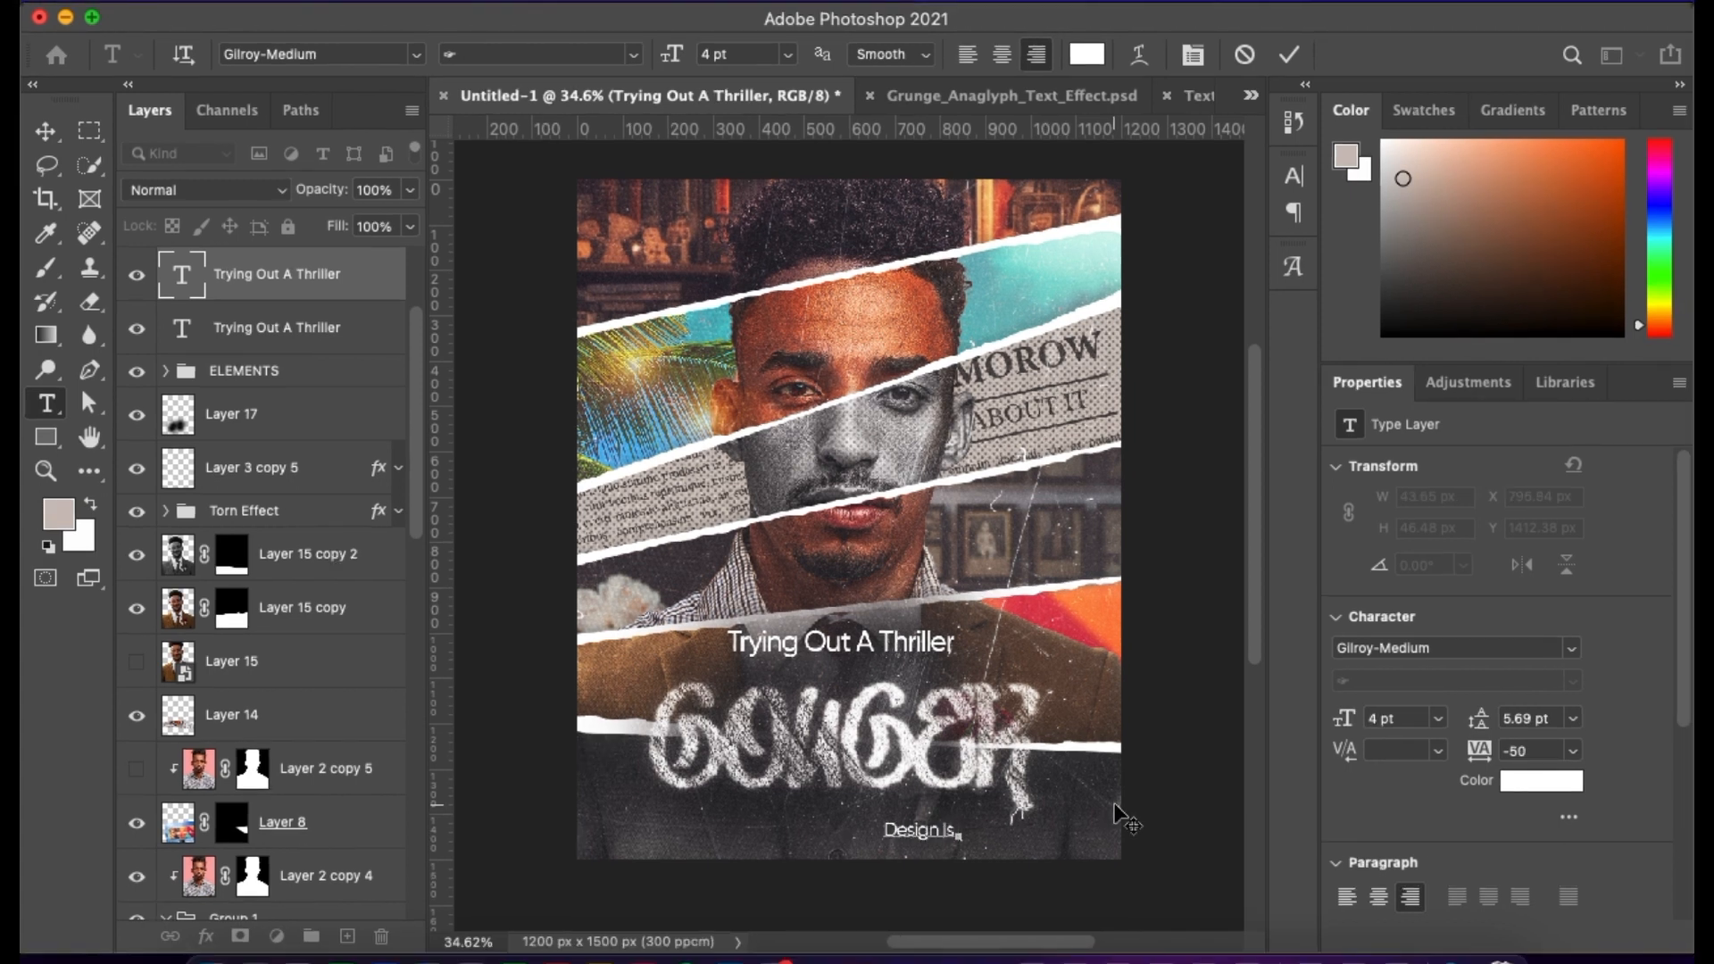
pyautogui.press('super+a')
pyautogui.write('Design With Me')
pyautogui.click(1289, 55)
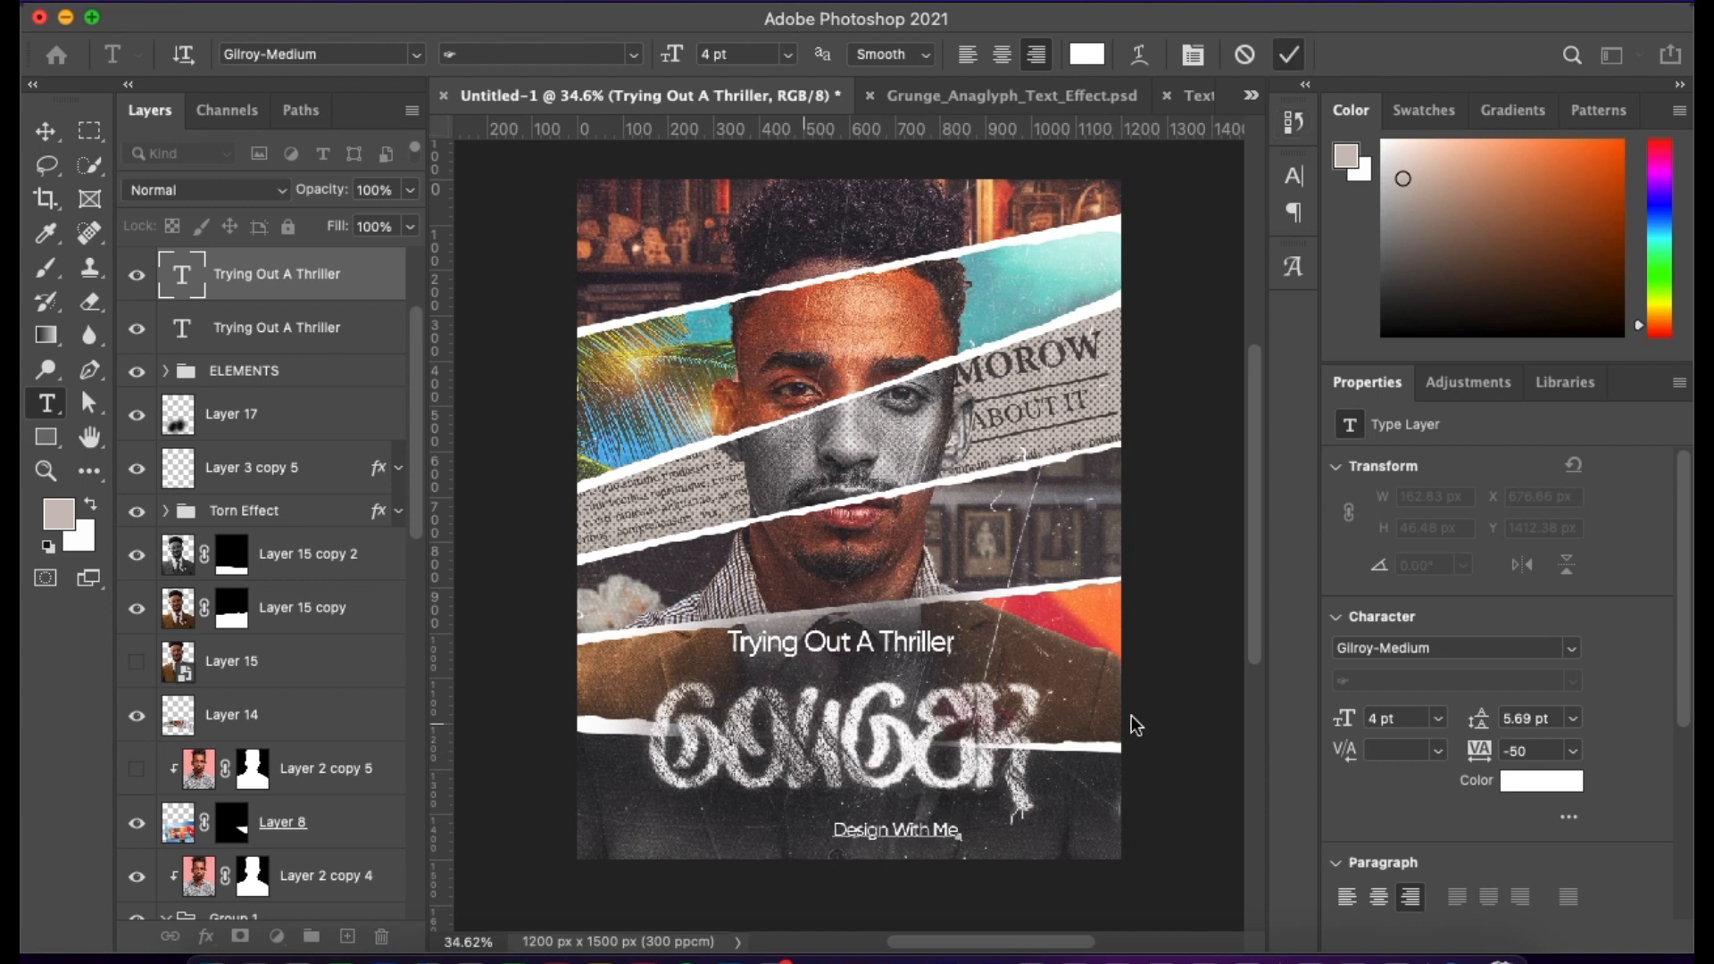
pyautogui.press('v')
# Format the "Design With Me" line in all caps with a font size of 2 pt and a tracking of 500
pyautogui.click(1294, 176)
pyautogui.click(1071, 361)
pyautogui.click(1227, 161)
pyautogui.doubleClick(1391, 727)
pyautogui.write('3')
pyautogui.press('Return')
pyautogui.doubleClick(1530, 760)
pyautogui.write('500')
pyautogui.press('Return')
pyautogui.doubleClick(1391, 728)
pyautogui.write('2')
pyautogui.press('Return')
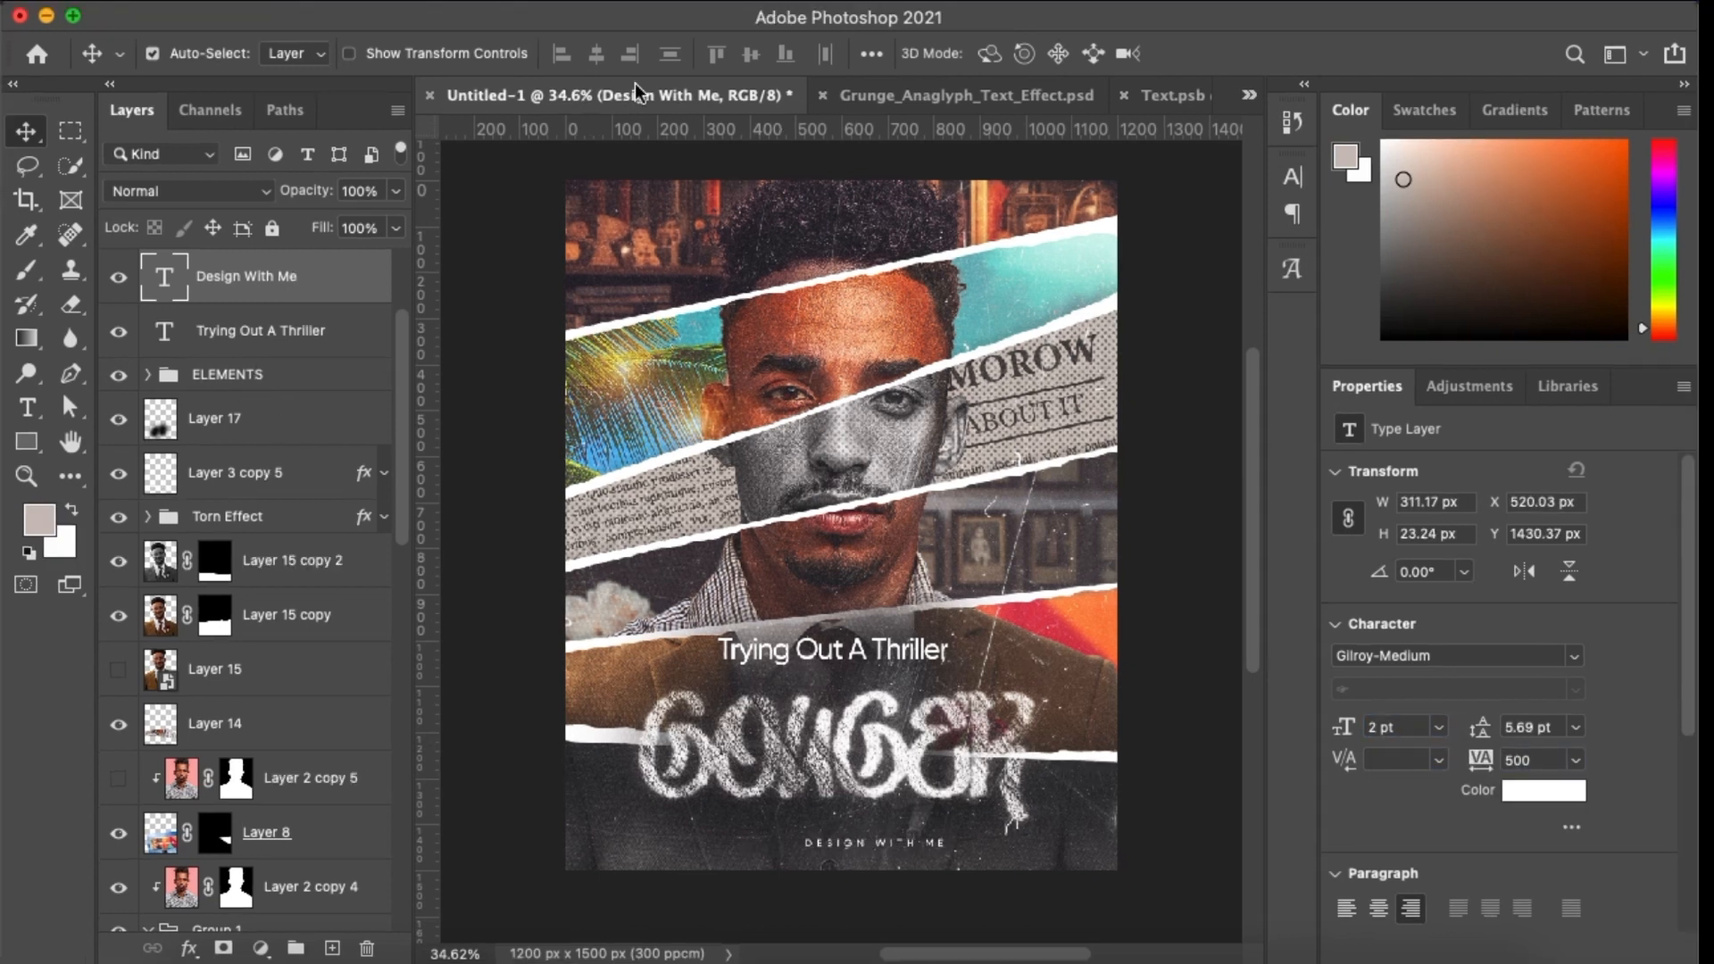
# Align the "Design With Me" and "Trying Out A Thriller" lines to the horizontal centre of the ELEMENTS group
pyautogui.keyDown('shift'); pyautogui.click(254, 369); pyautogui.keyUp('shift')
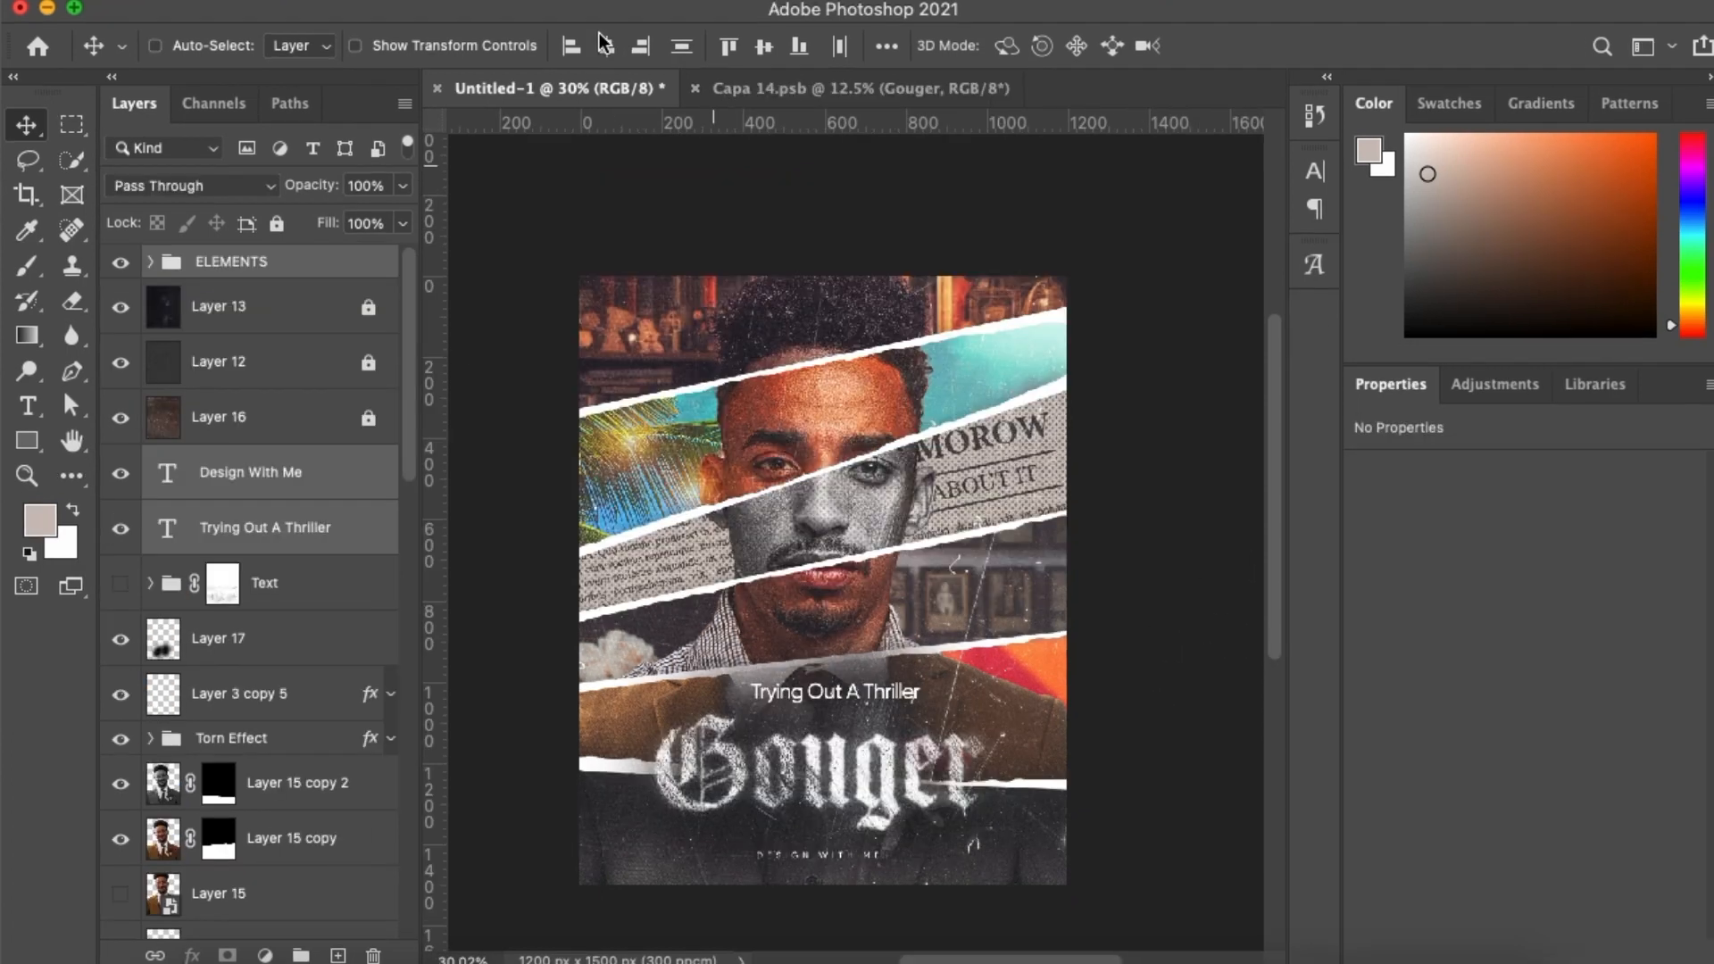
pyautogui.click(607, 47)
pyautogui.click(603, 52)
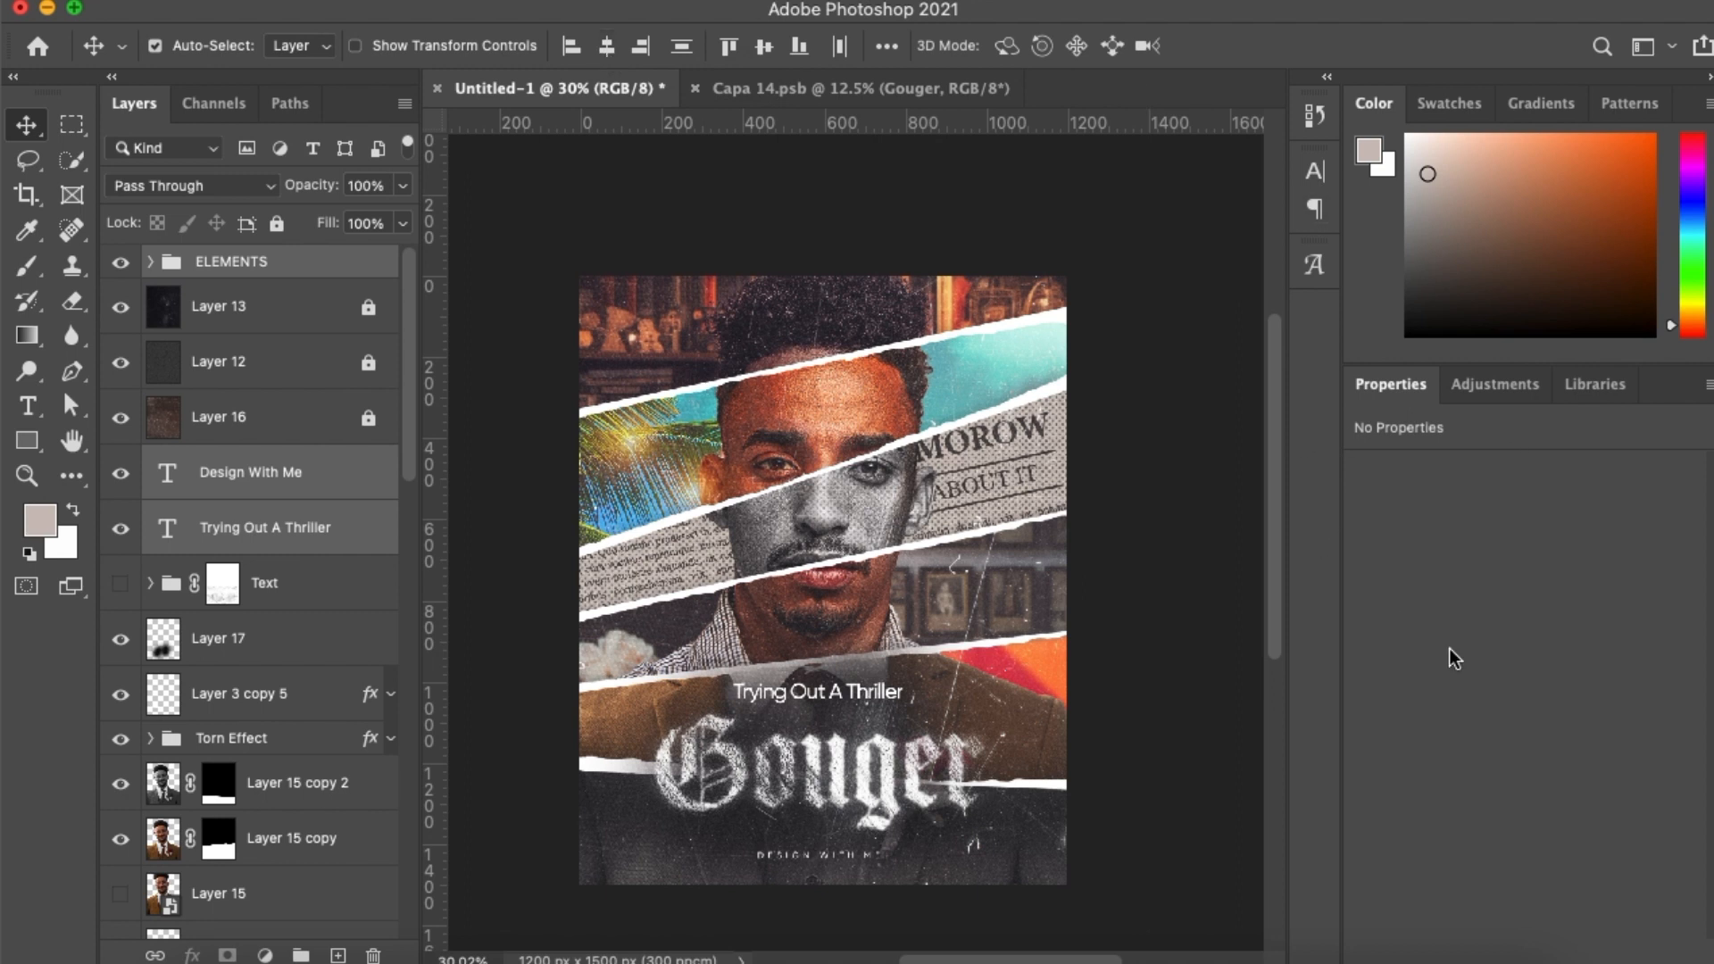
# Export the poster with Quick Export as PNG
pyautogui.click(265, 308)
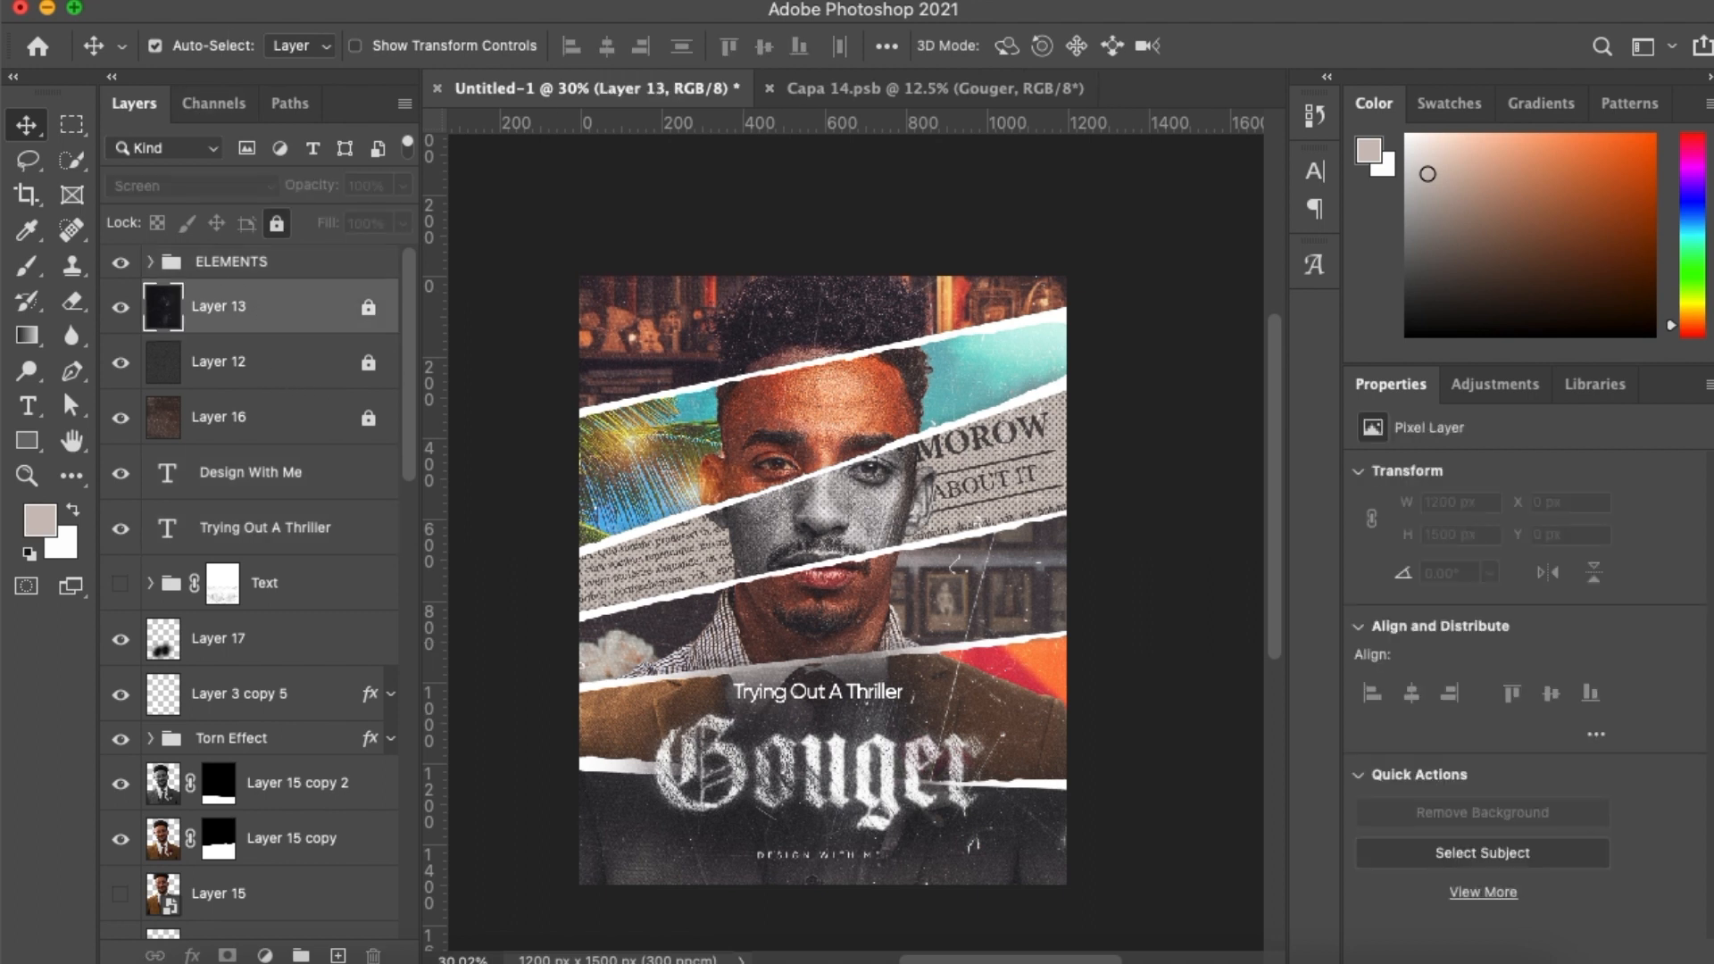
pyautogui.click(198, 0)
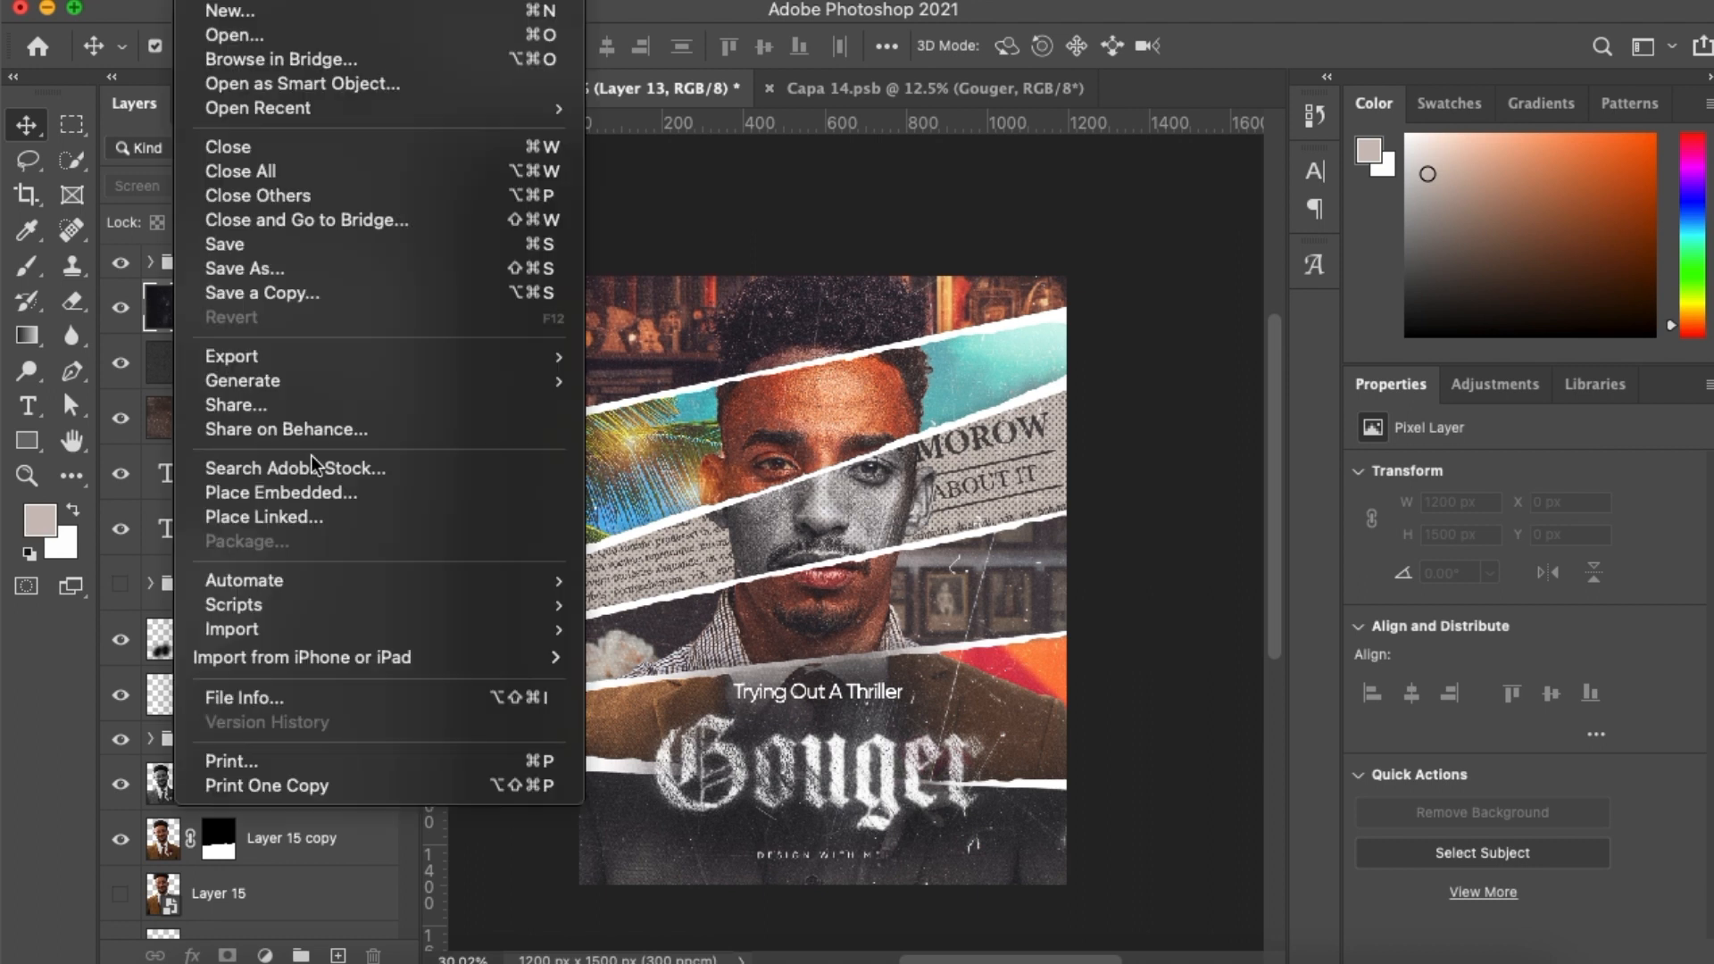
pyautogui.moveTo(541, 357)
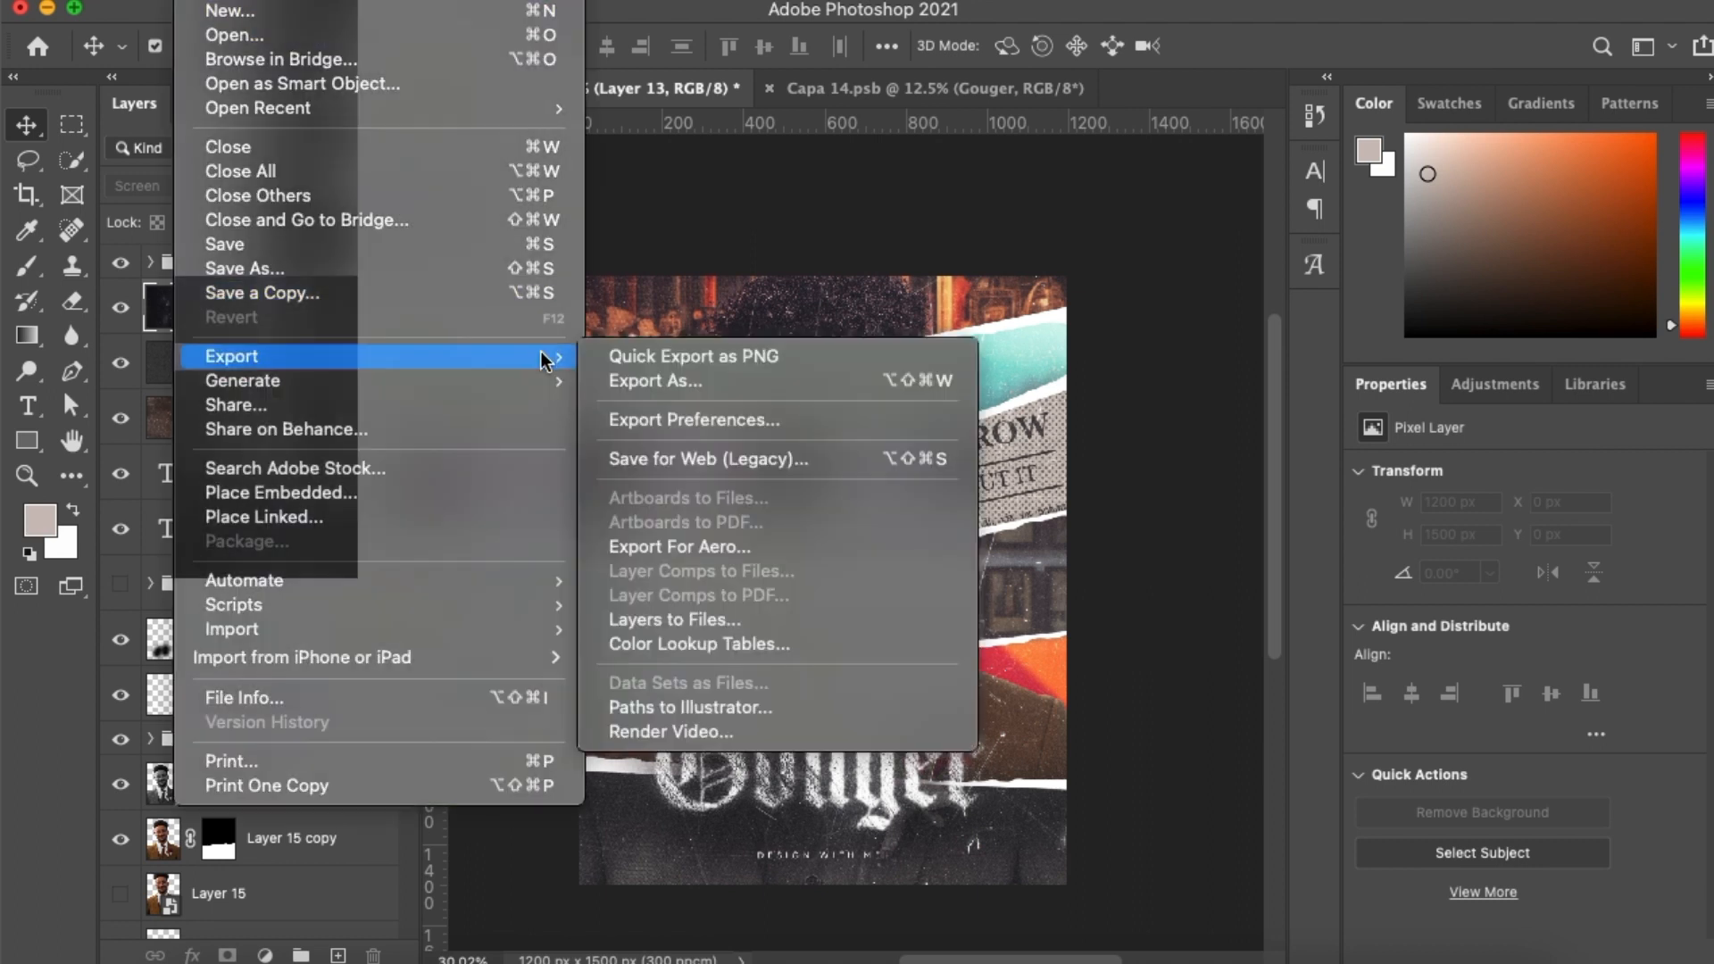
pyautogui.click(655, 354)
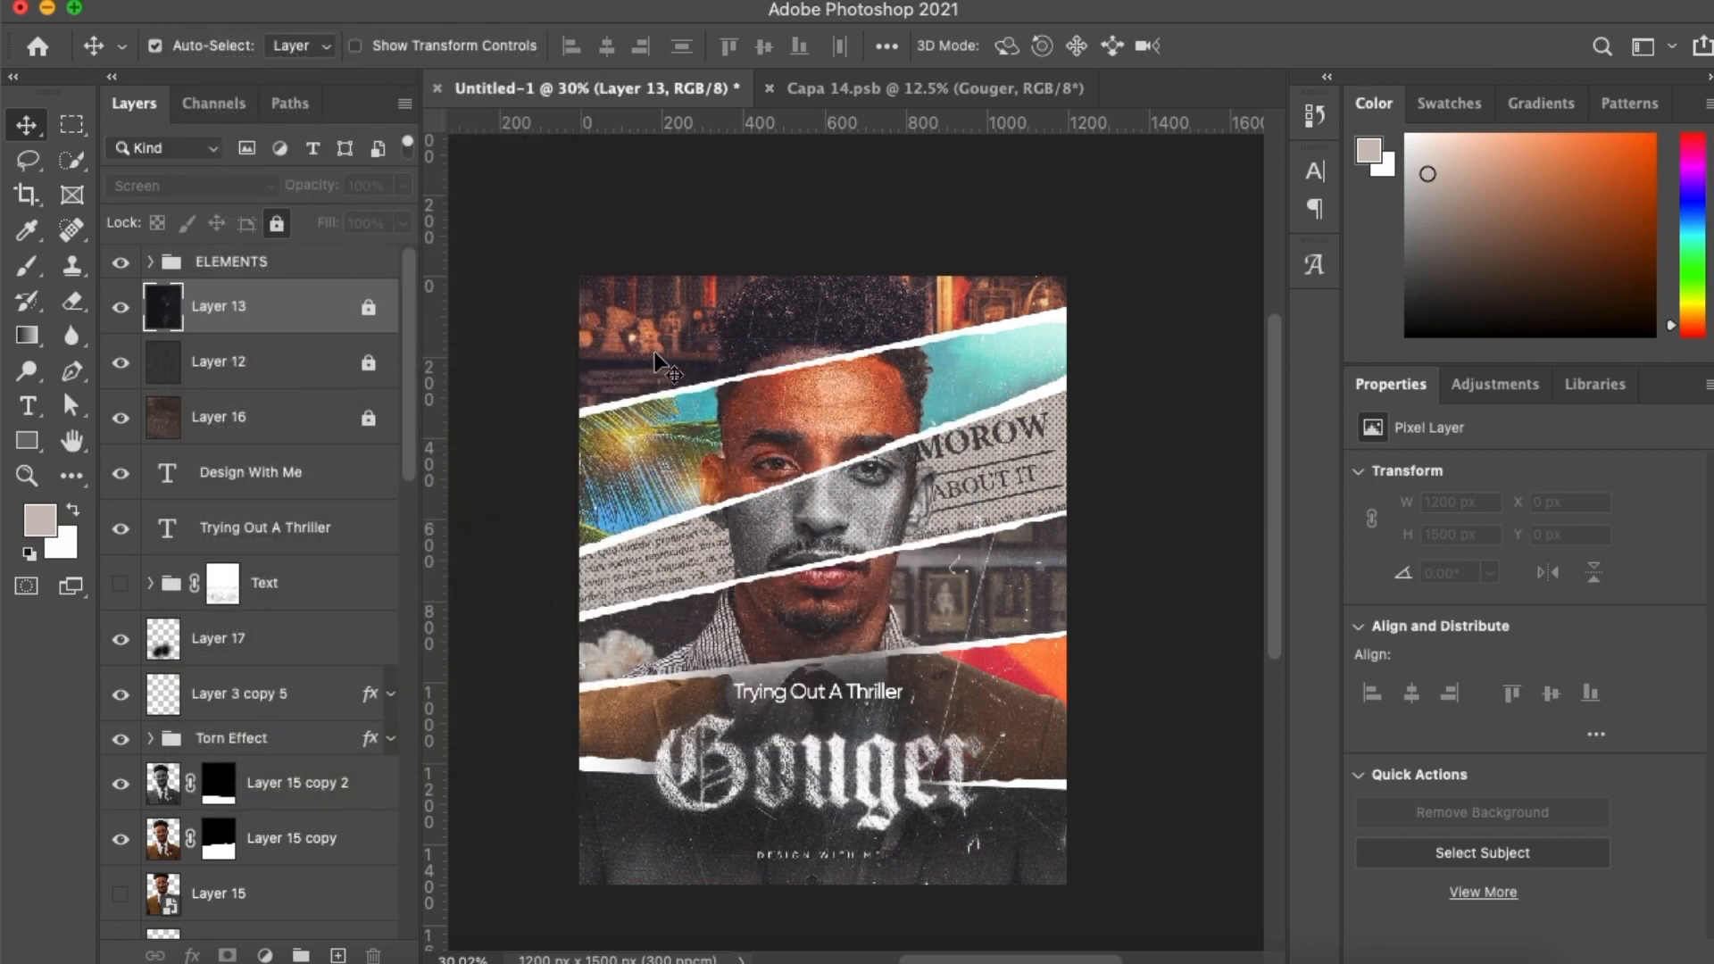
# Stamp all visible layers into a new layer above the ELEMENTS group and duplicate that merged layer
pyautogui.click(257, 261)
pyautogui.press('super+alt+shift+e')
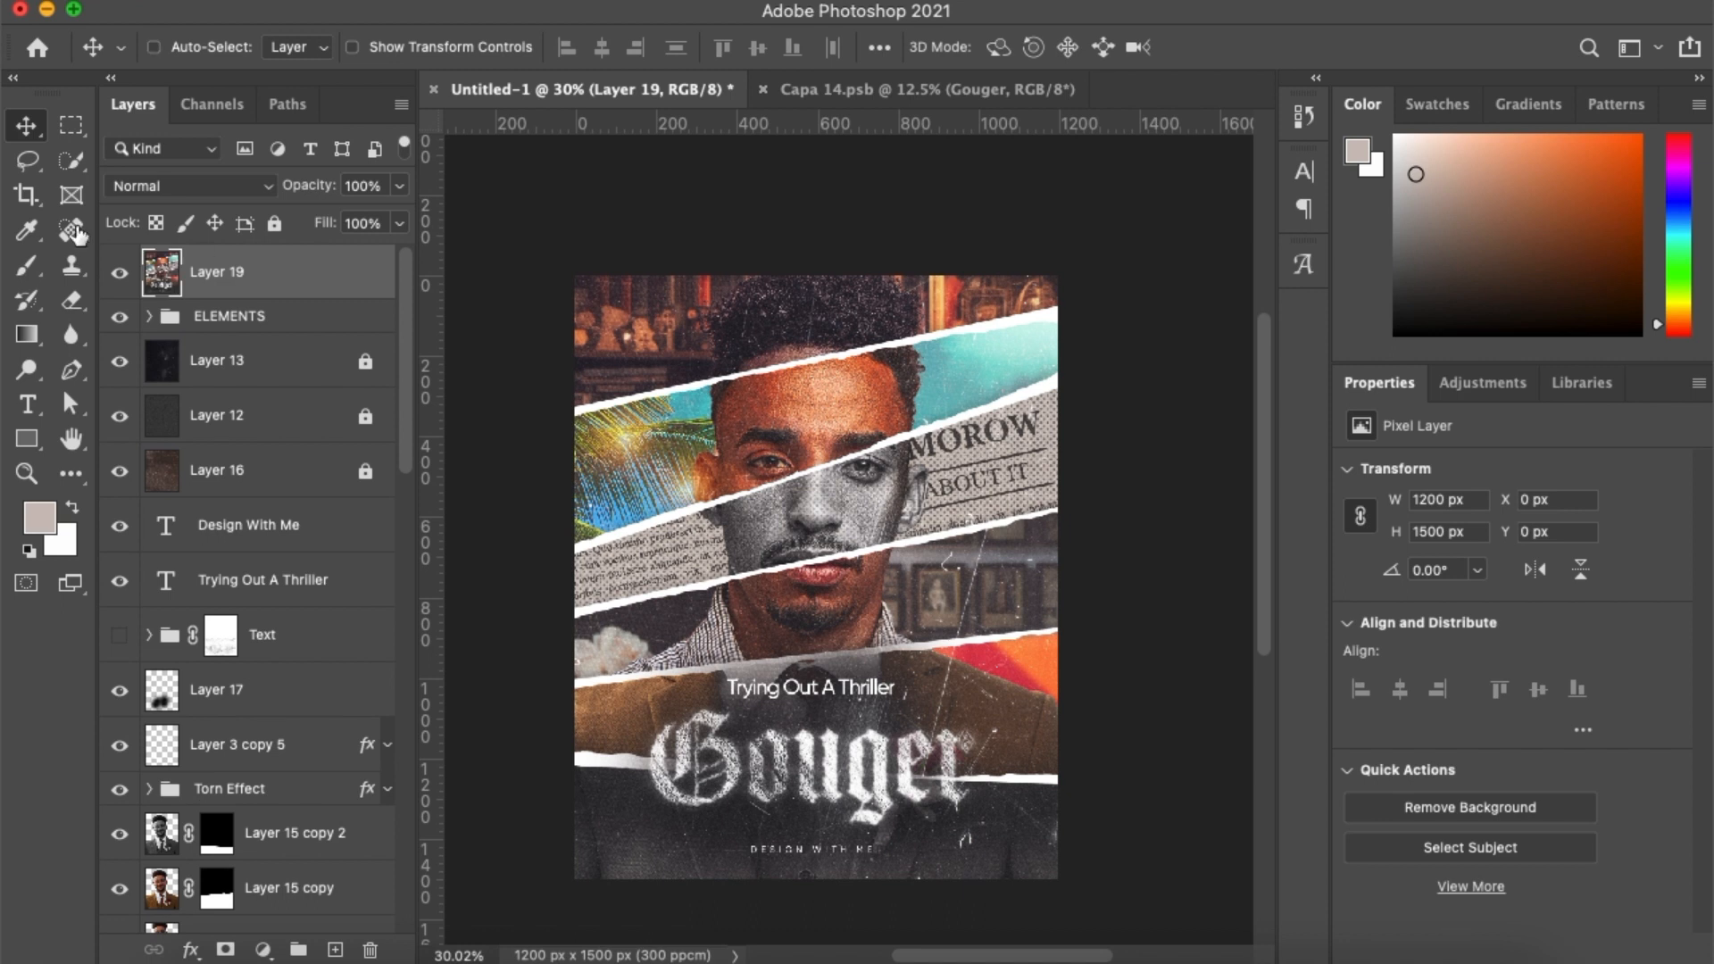
pyautogui.press('super+j')
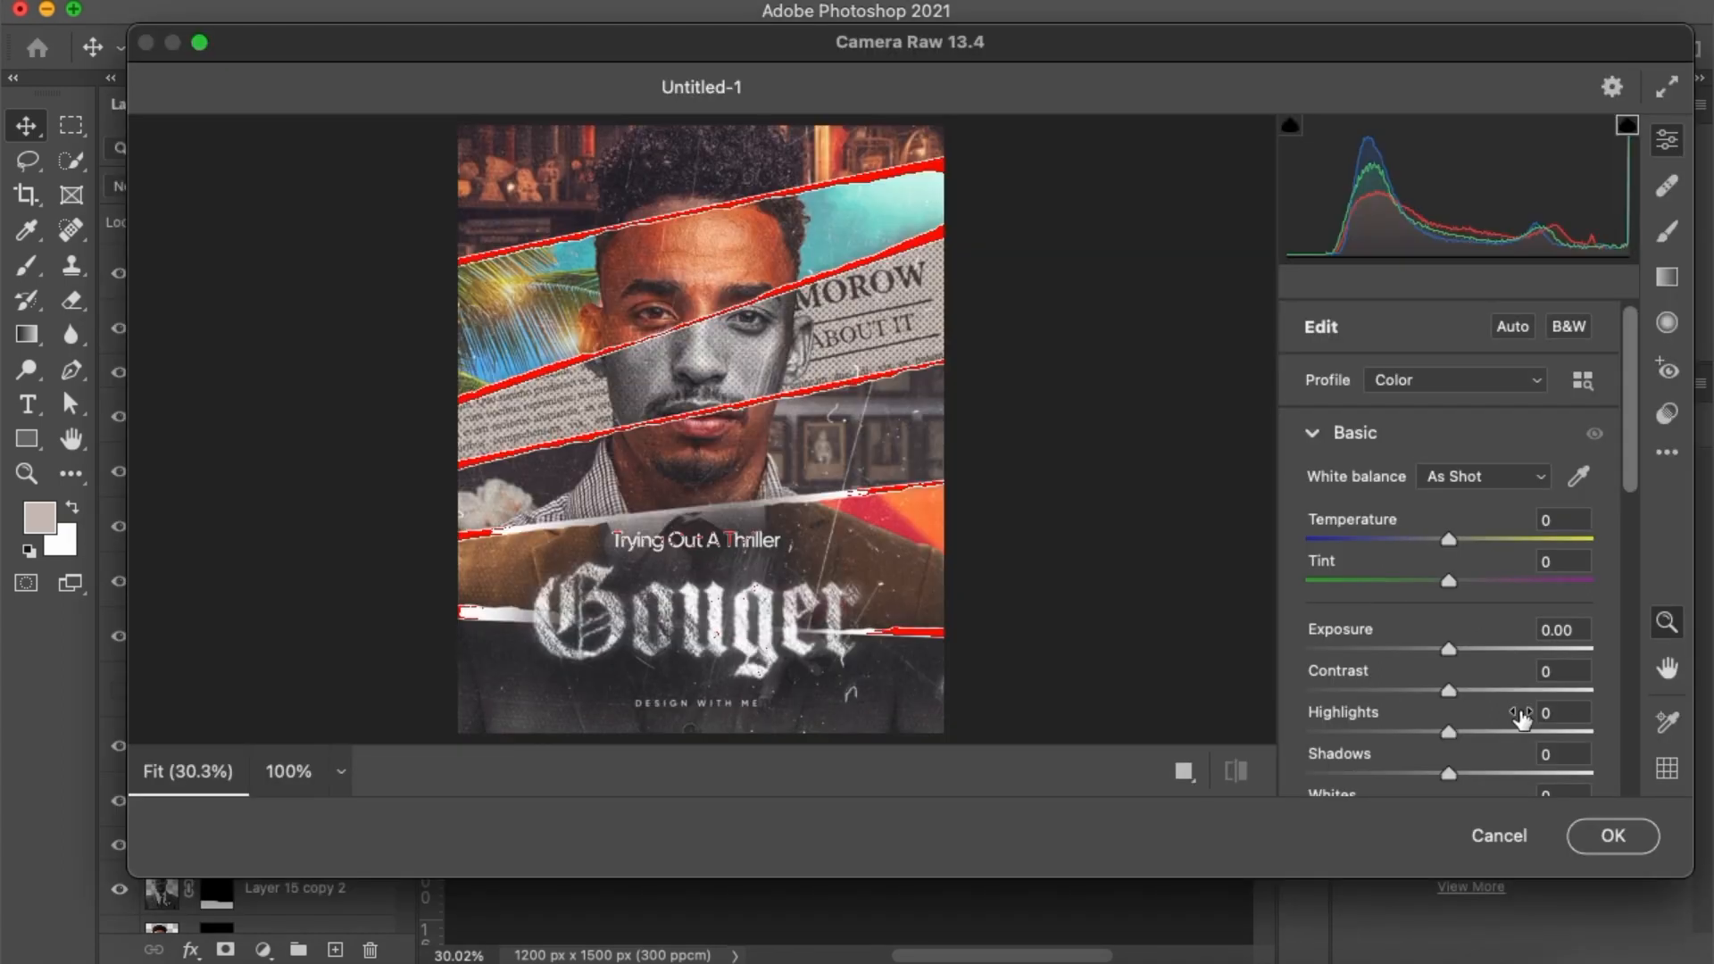
# Grade the duplicated merged layer with the Camera Raw filter, using a Clarity of +68 and the Vintage 04 profile
pyautogui.scroll(-5, 1522, 717)
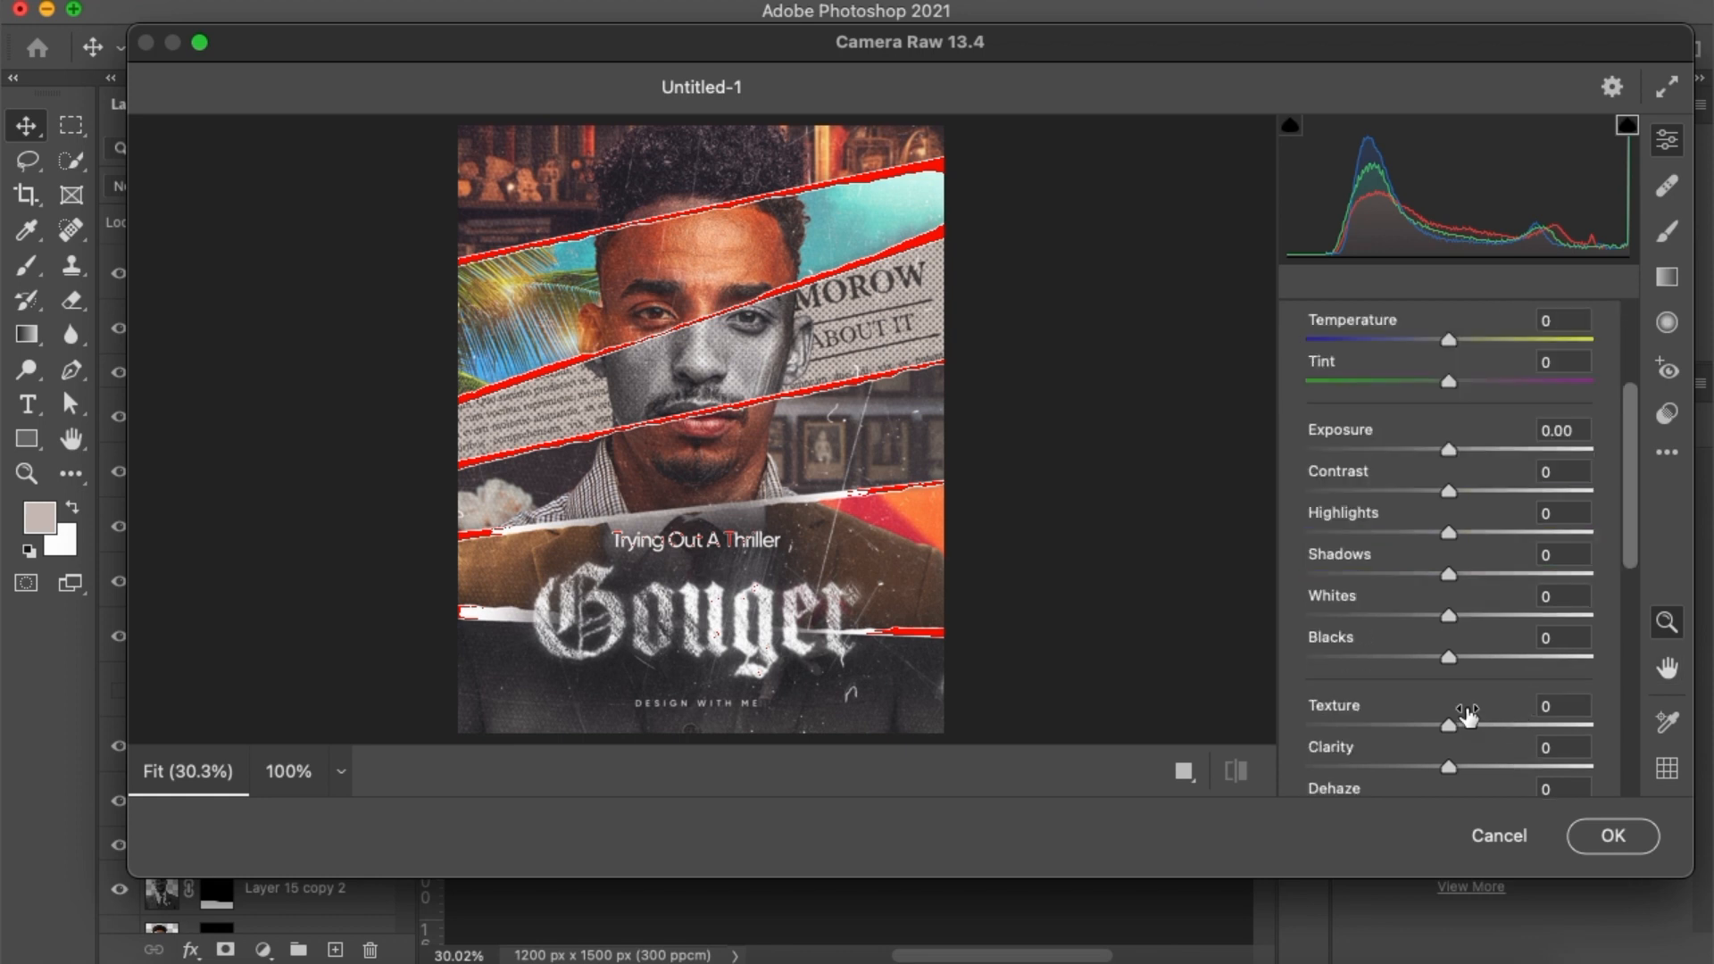
pyautogui.click(1547, 766)
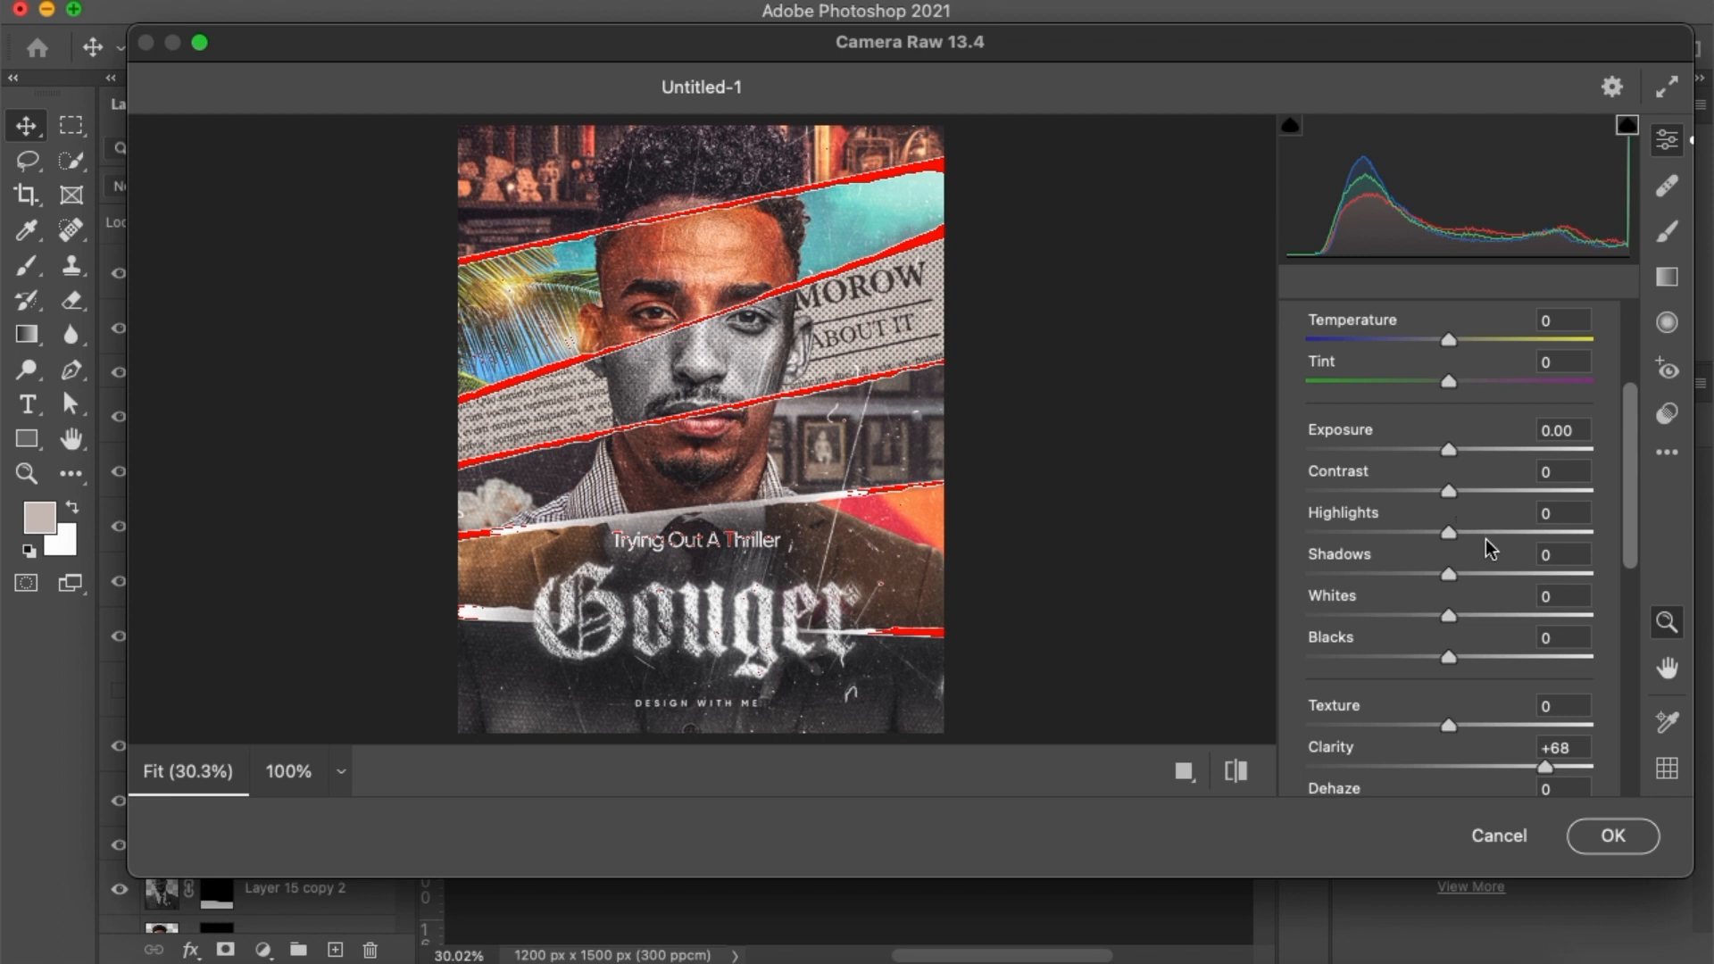
pyautogui.scroll(5, 1495, 572)
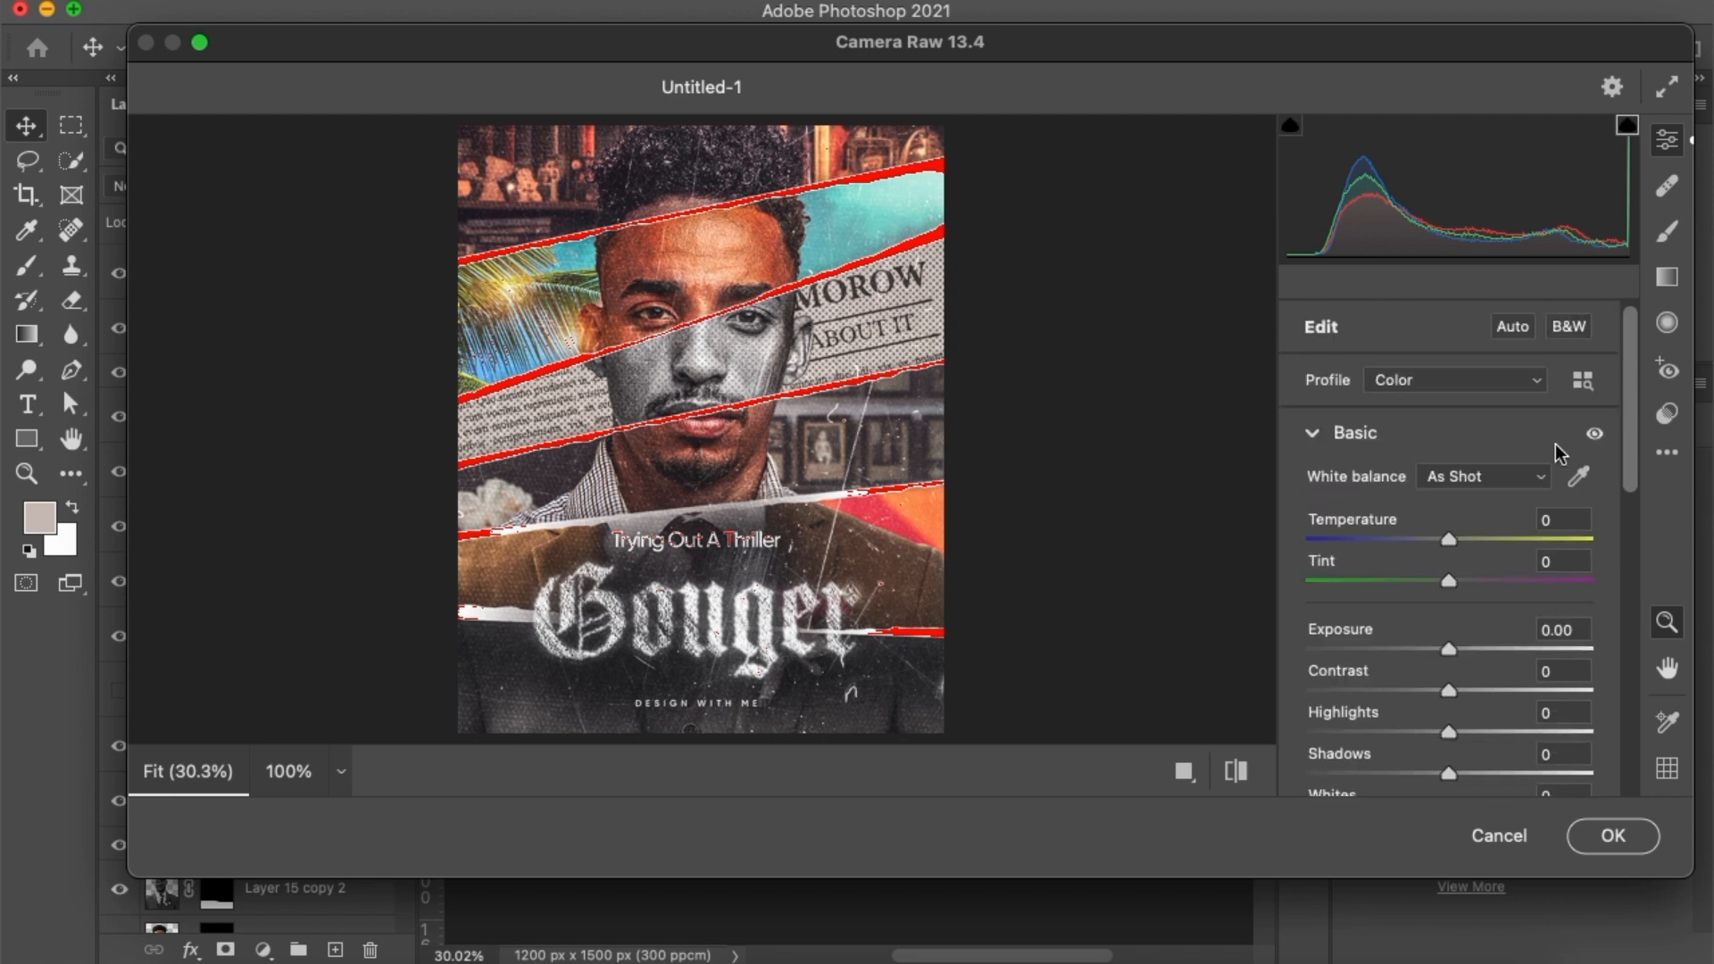
pyautogui.click(1582, 382)
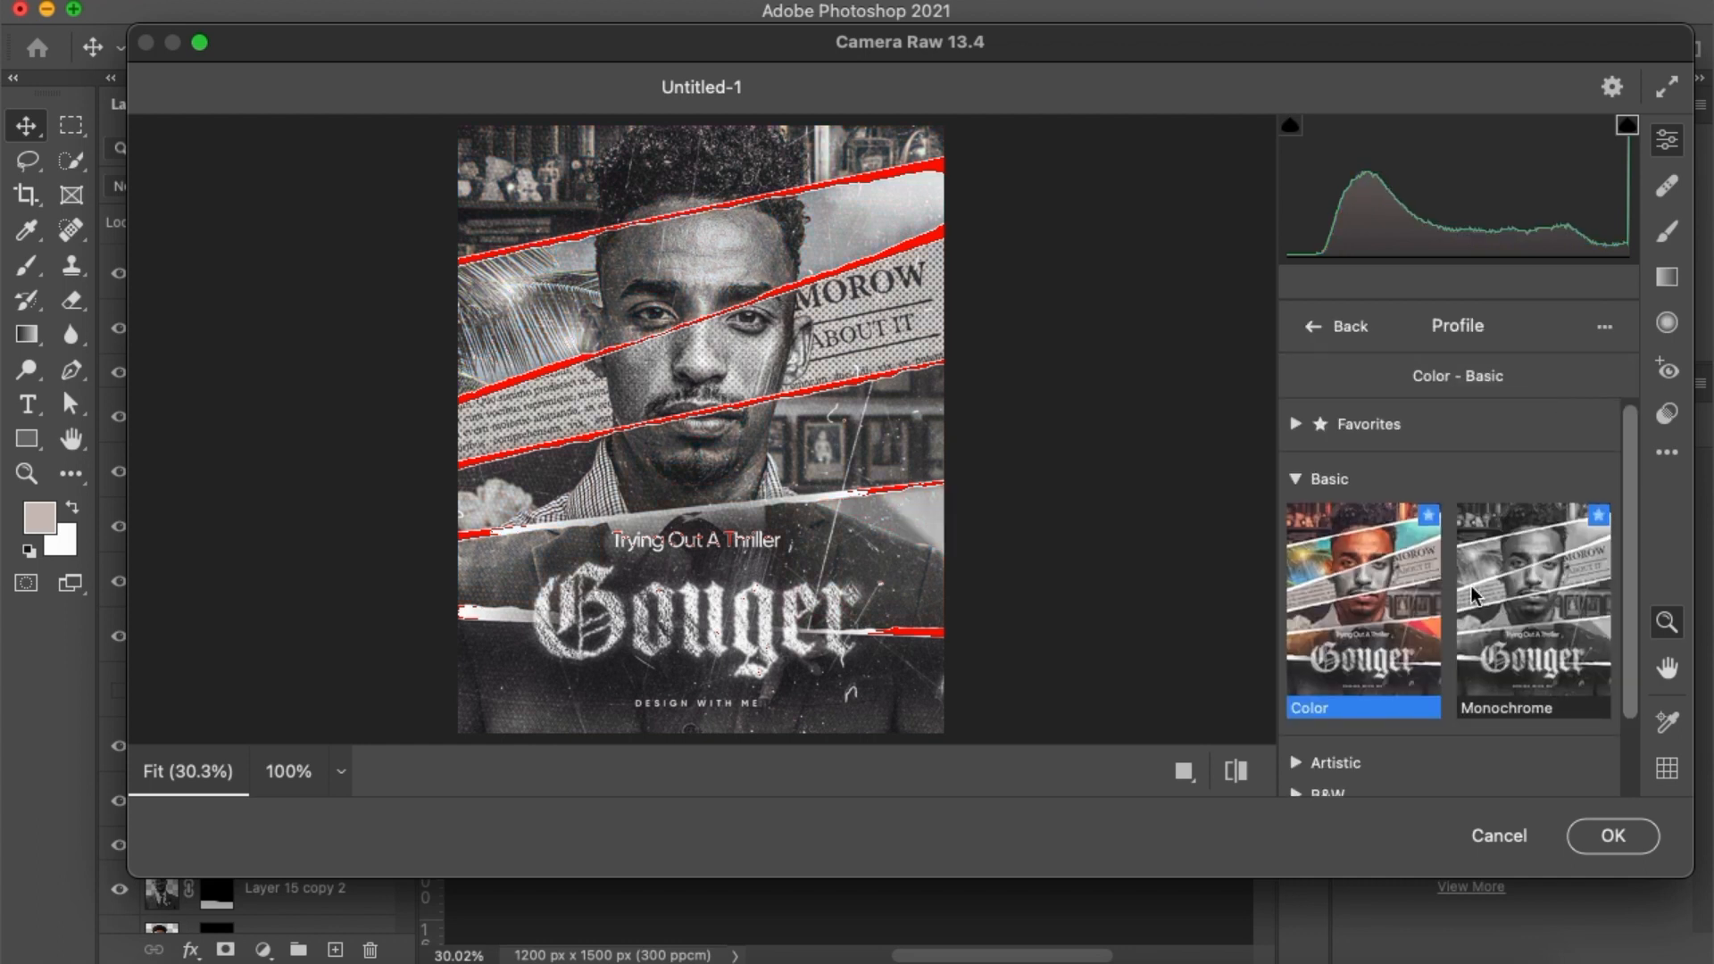
pyautogui.scroll(-2, 1472, 586)
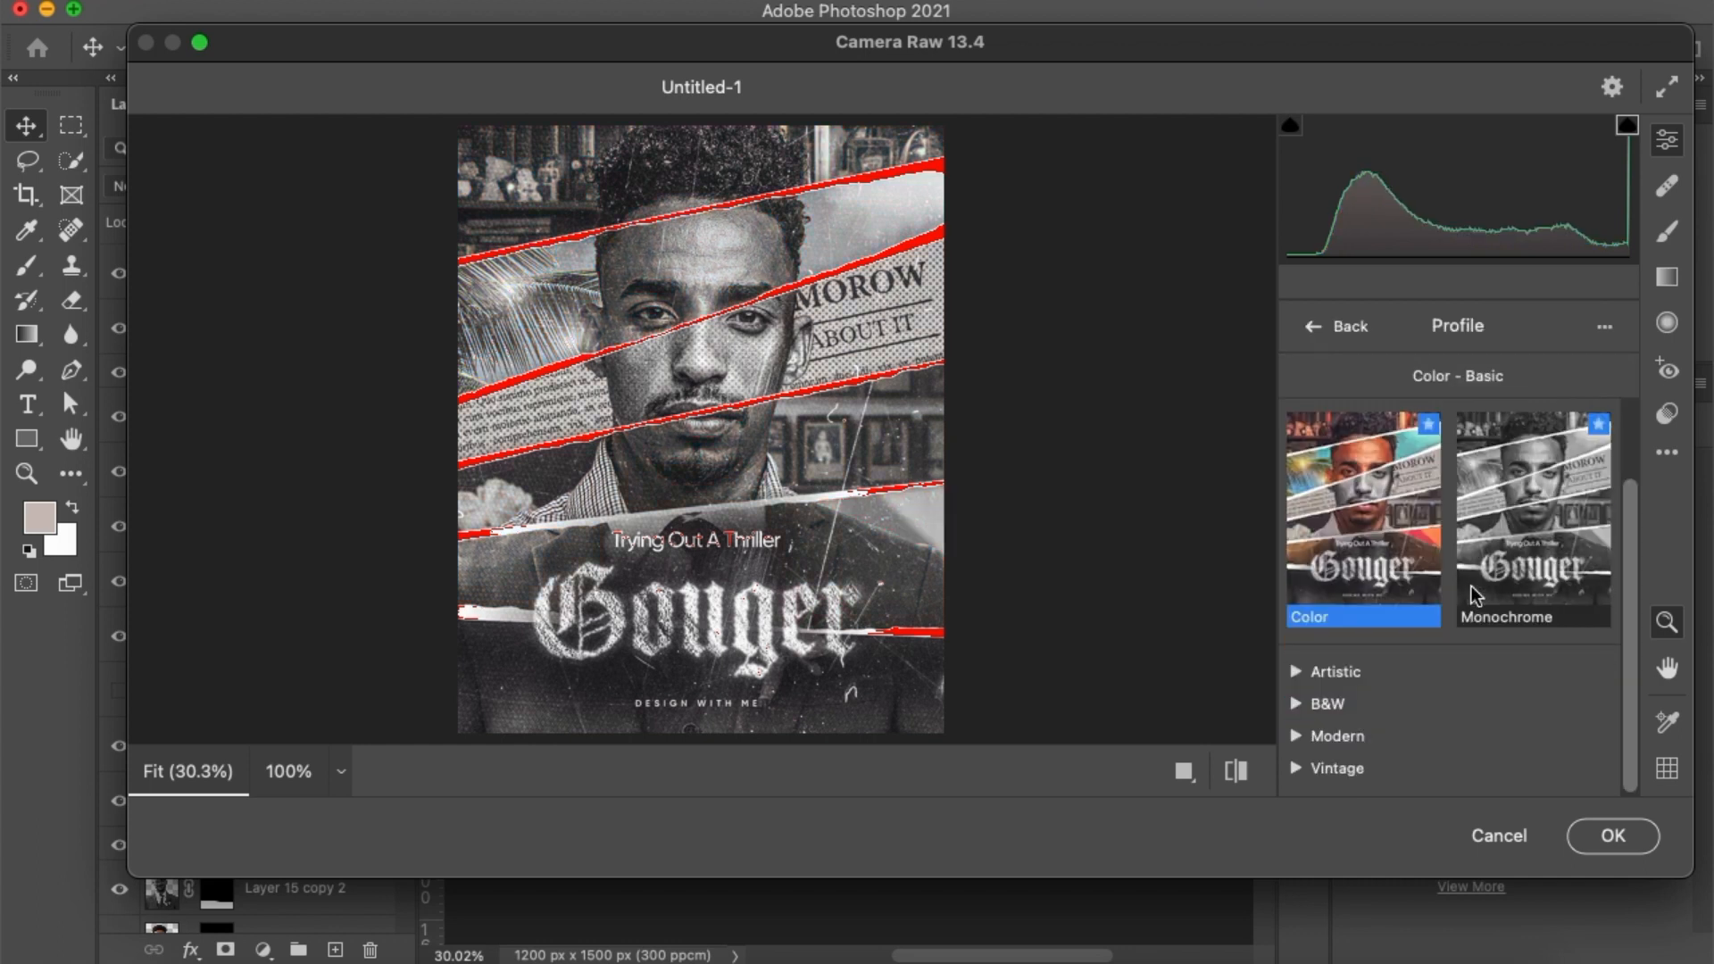
pyautogui.click(1299, 766)
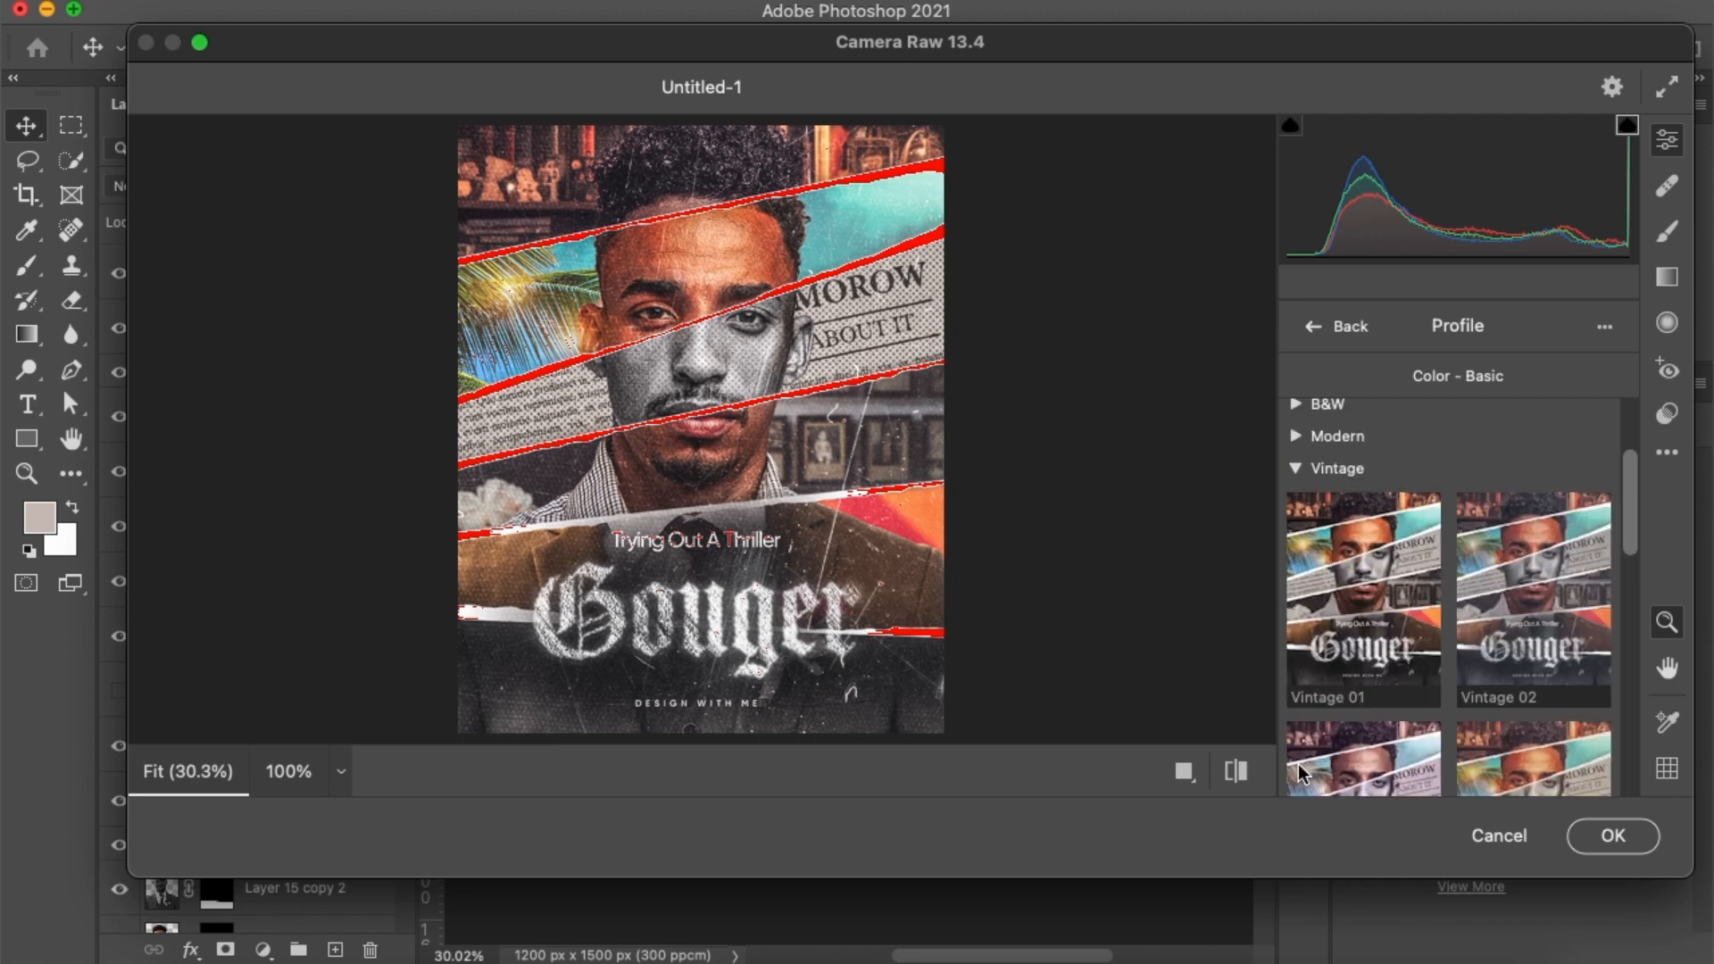
pyautogui.click(1509, 757)
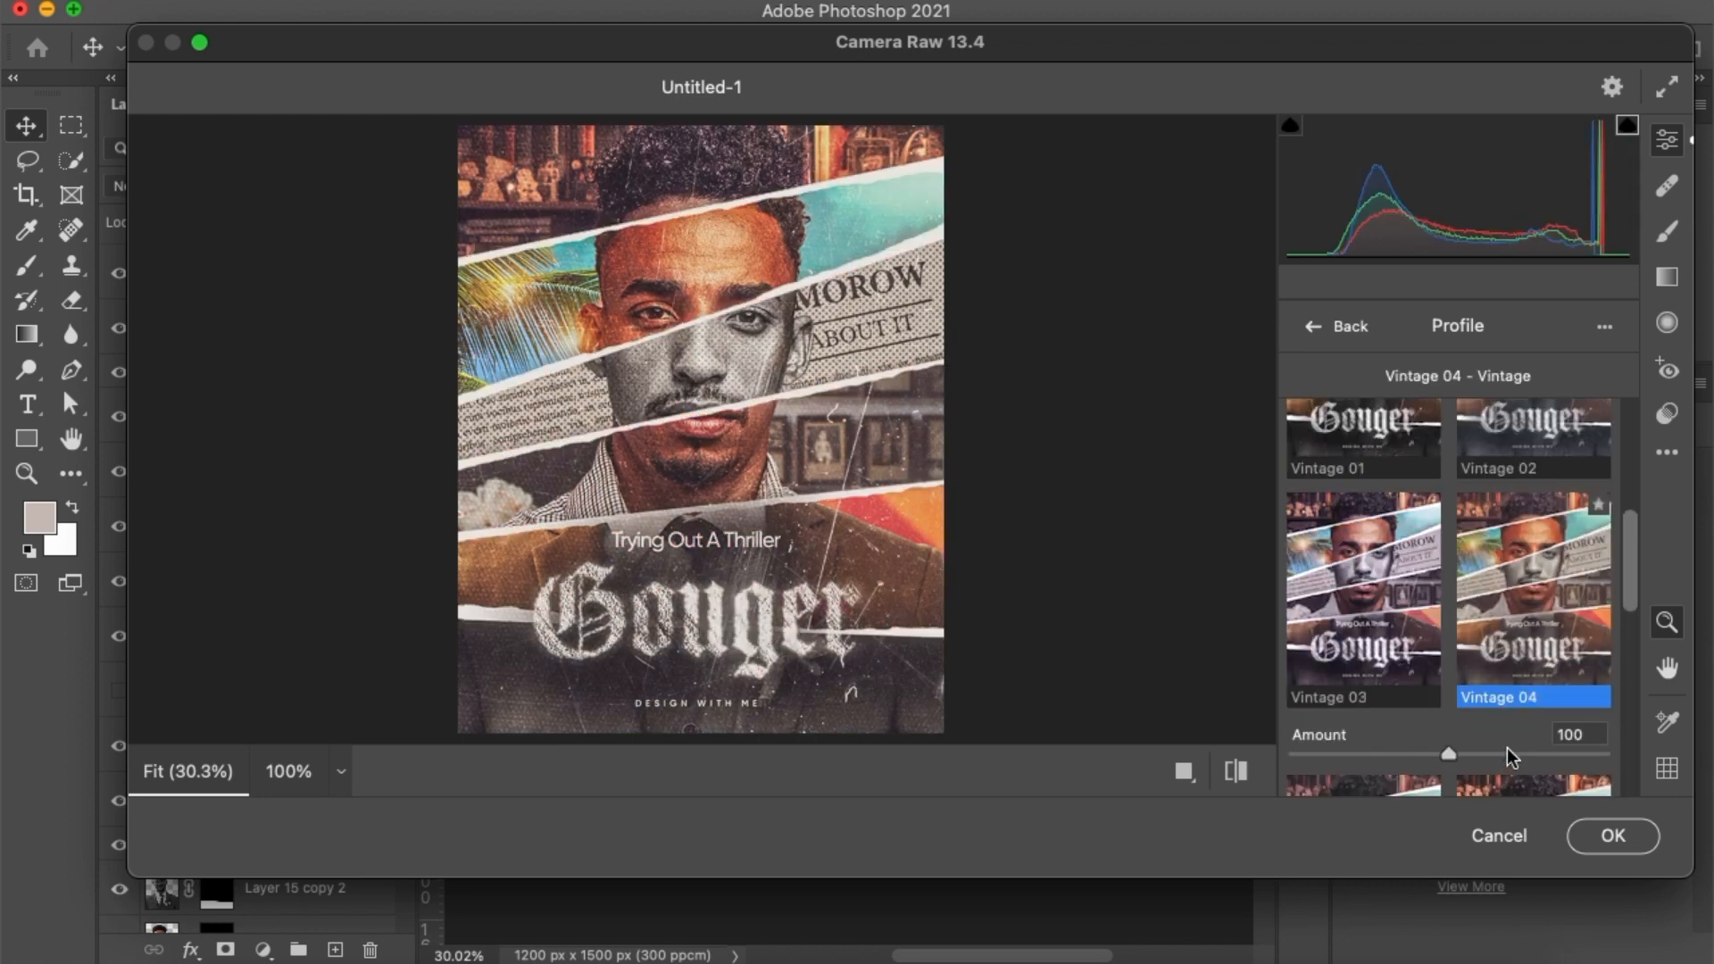
pyautogui.click(1607, 844)
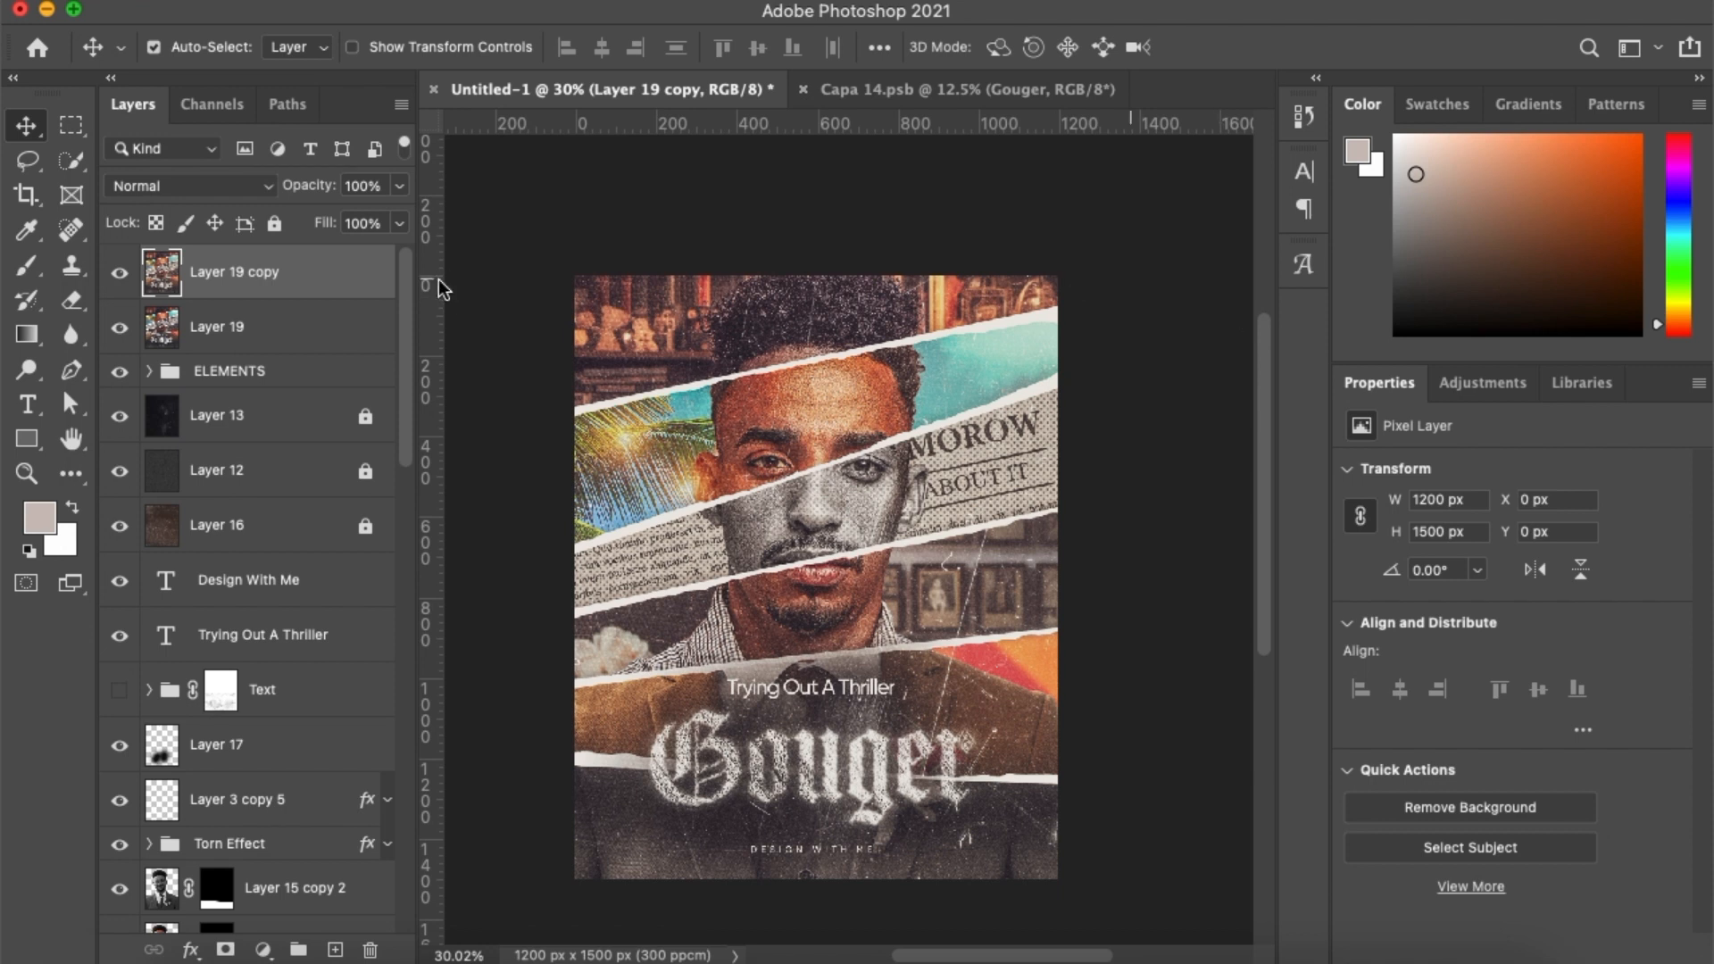
# Export the colour-graded version of the poster with Quick Export as PNG
pyautogui.click(207, 4)
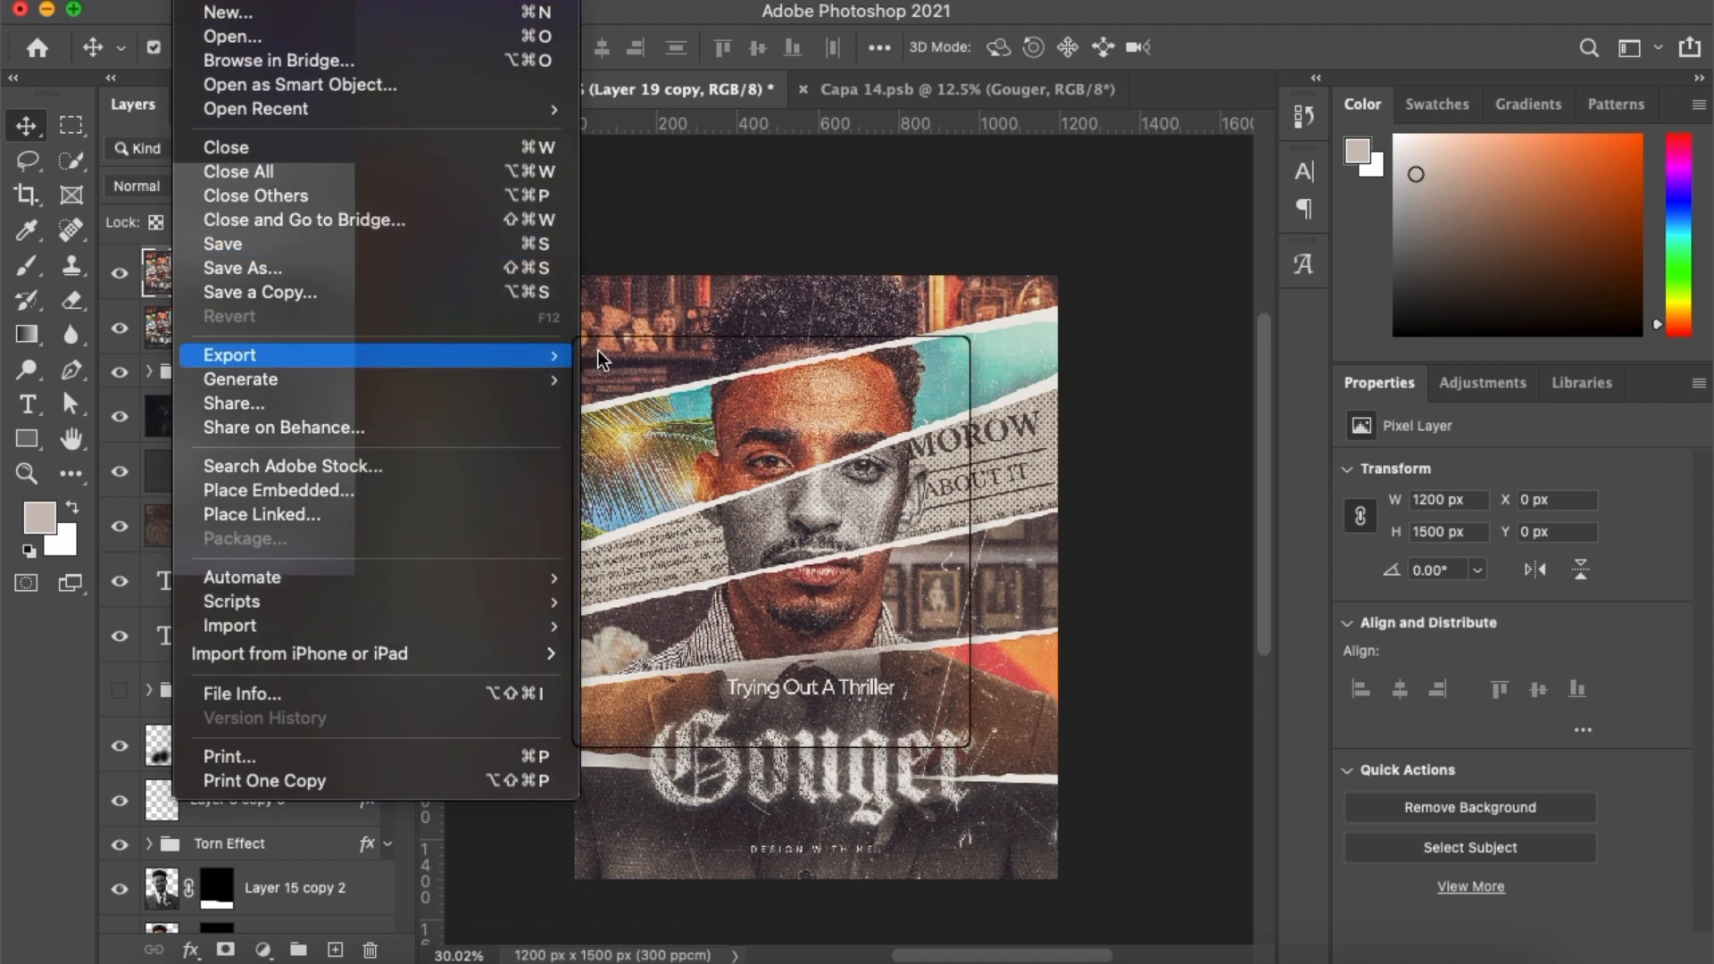
pyautogui.moveTo(554, 354)
pyautogui.click(627, 358)
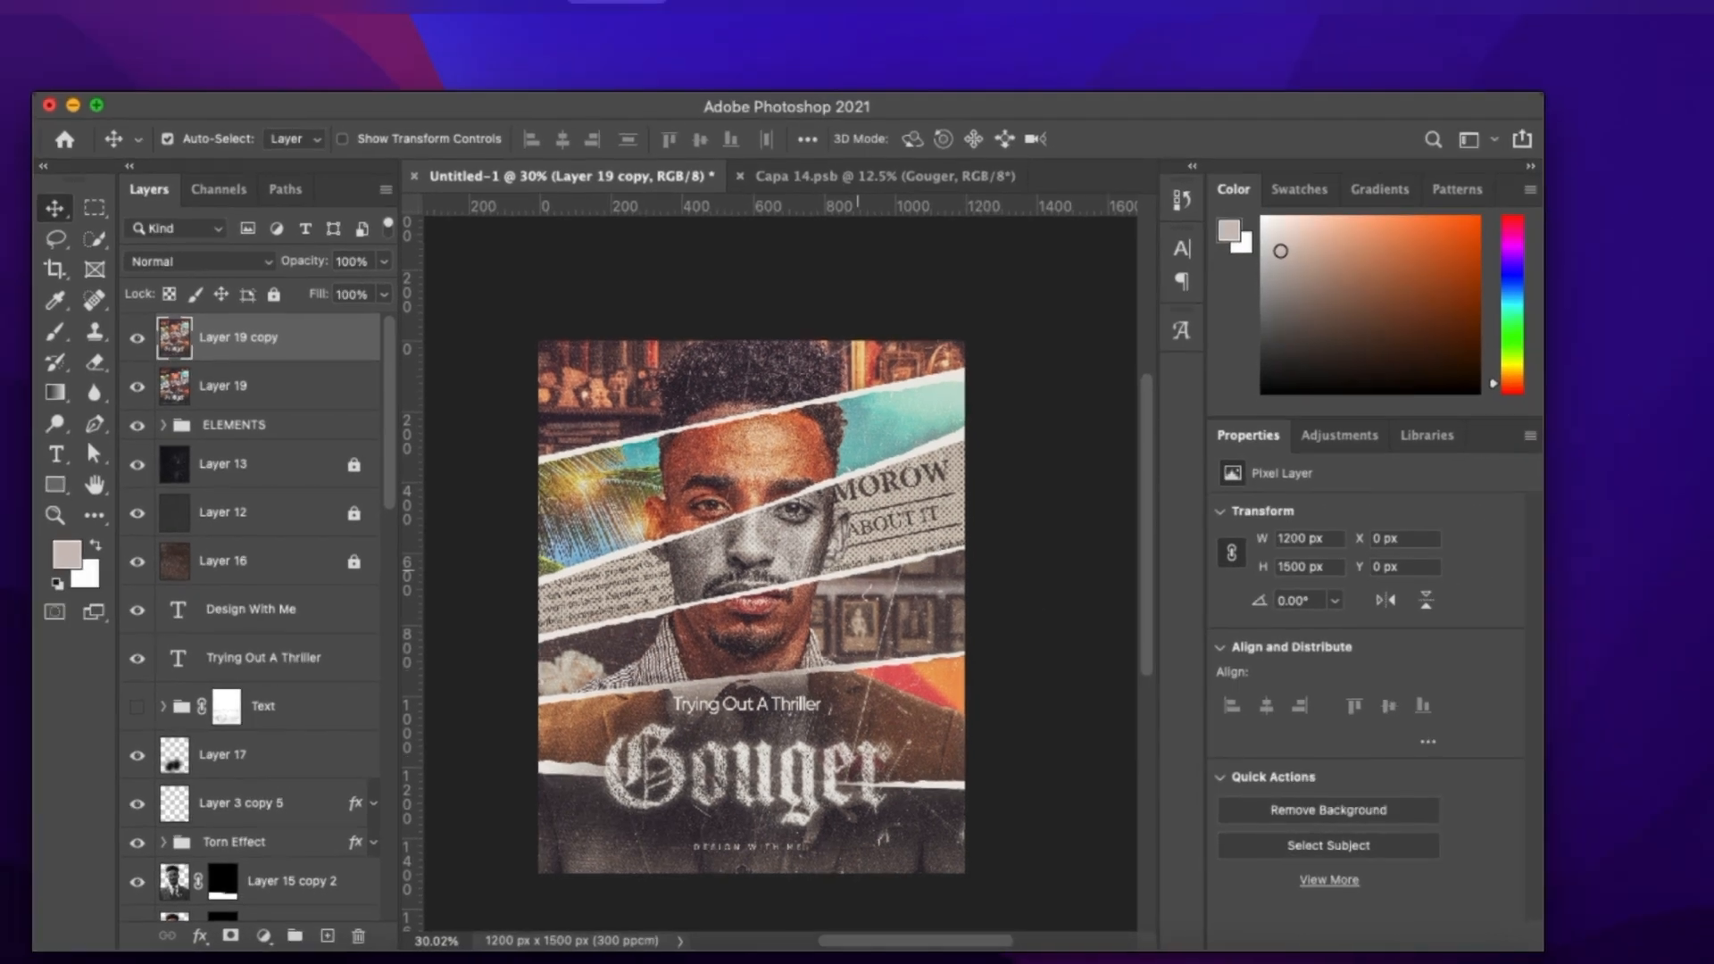
pyautogui.hotkey('ctrl', 'Up')
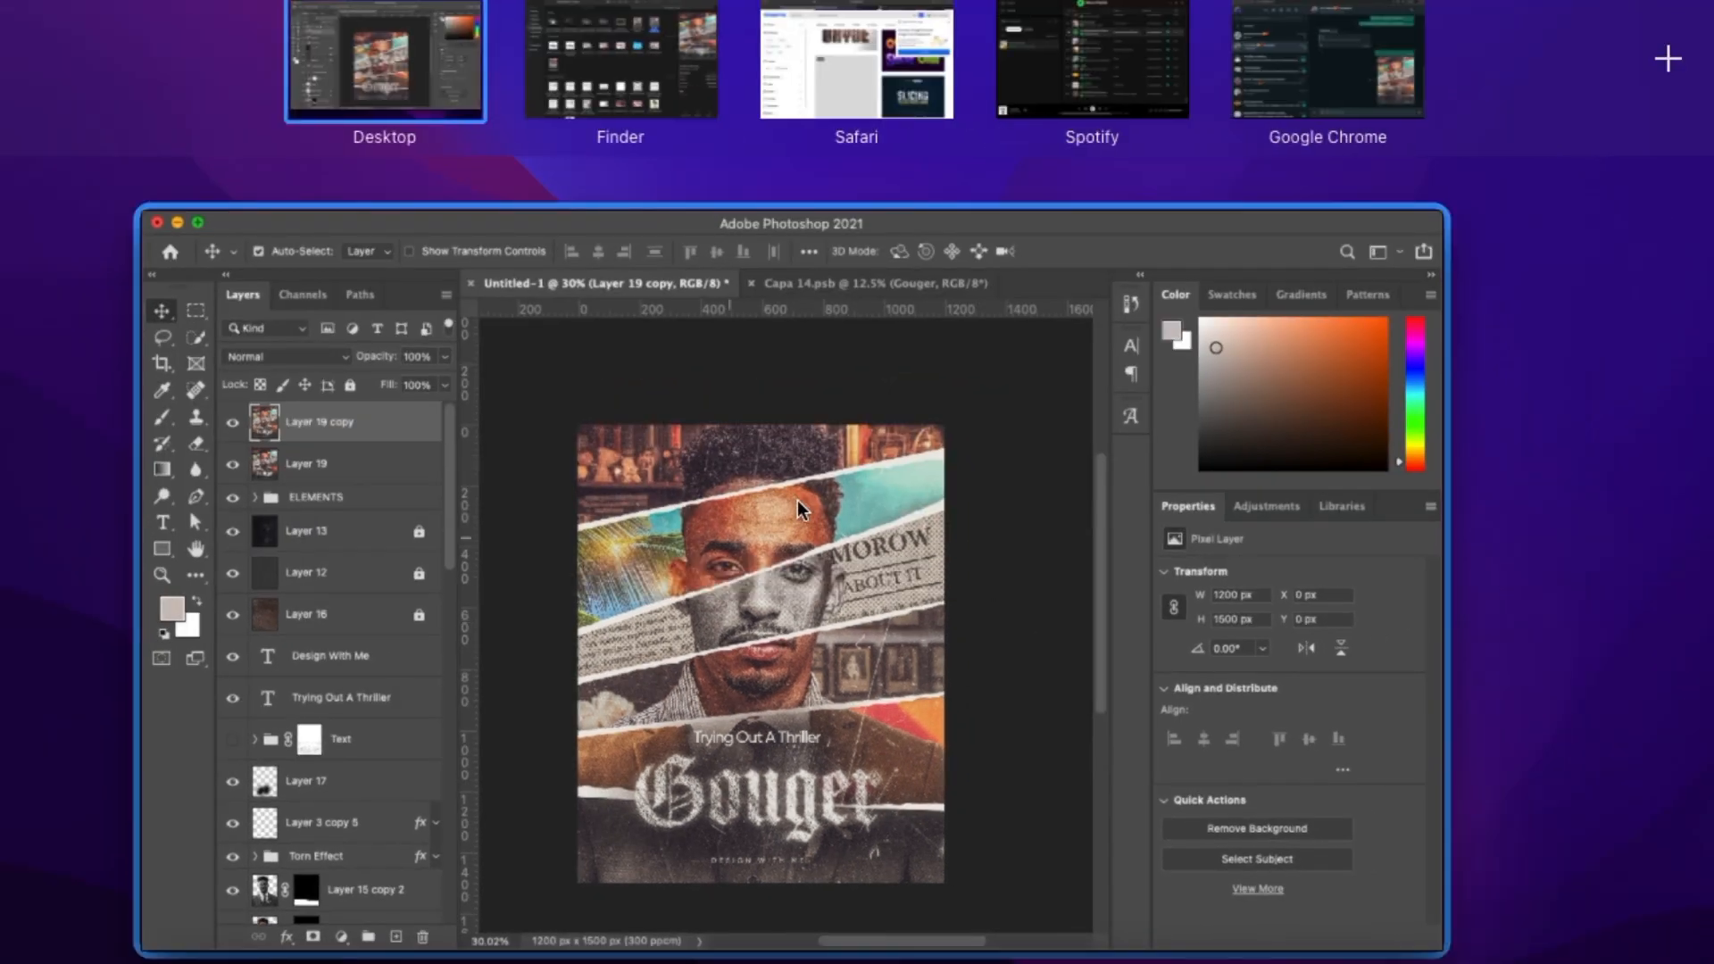
pyautogui.click(796, 500)
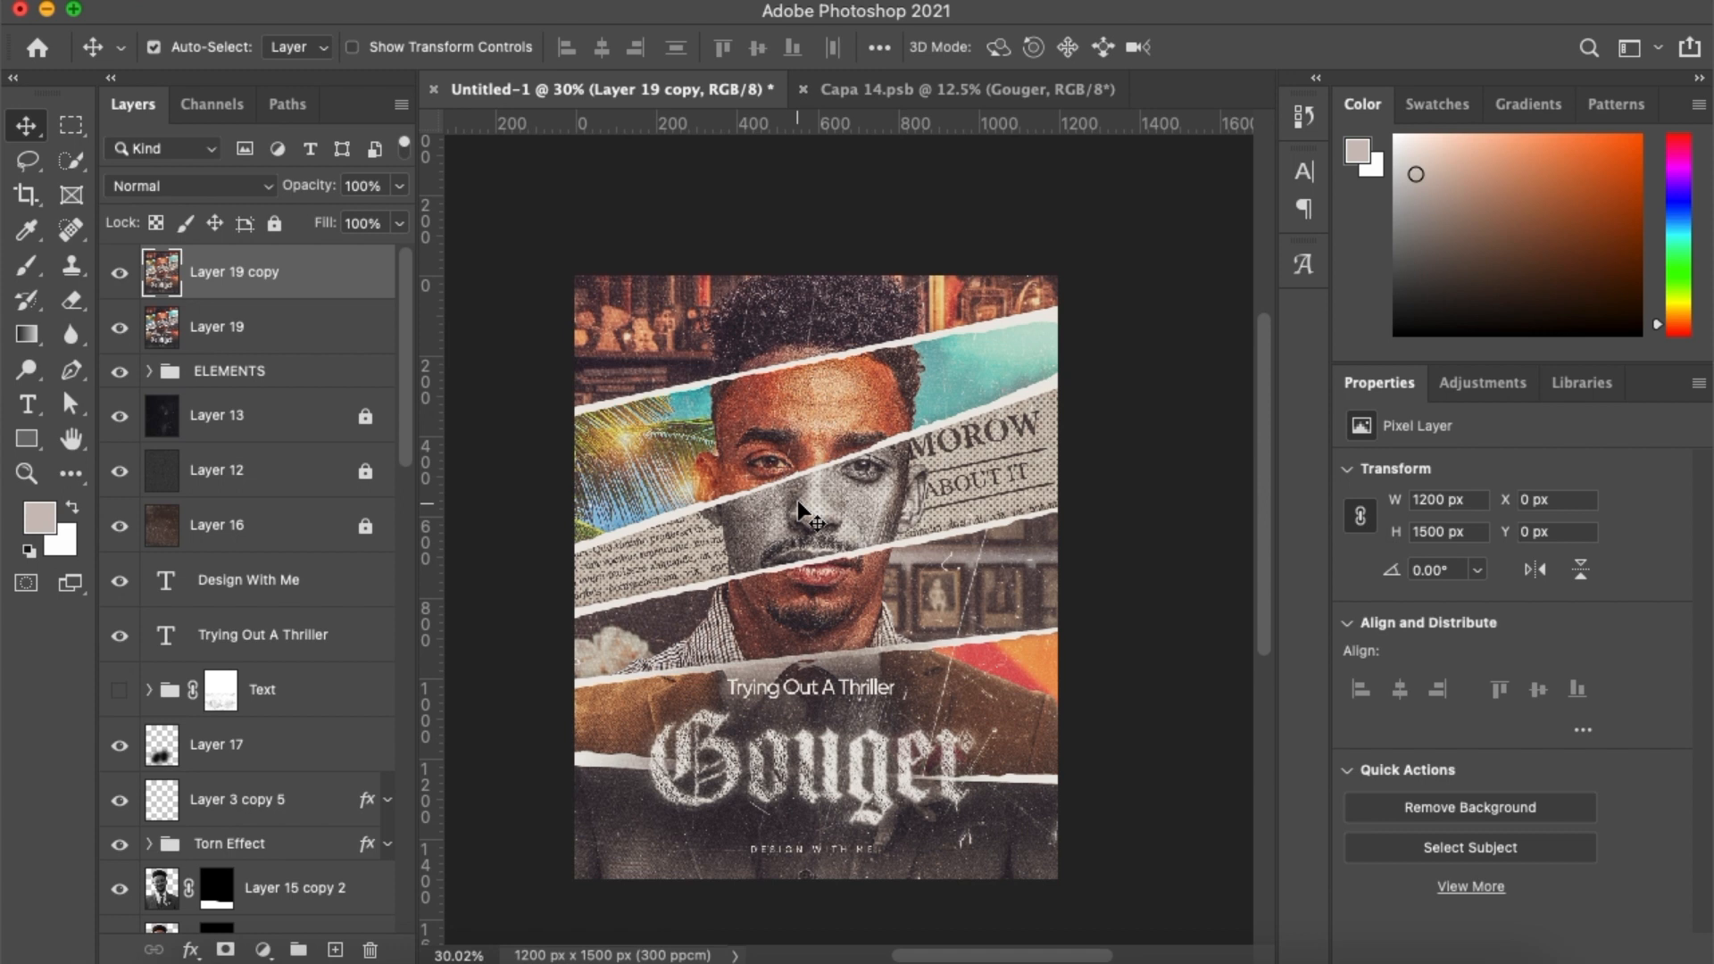